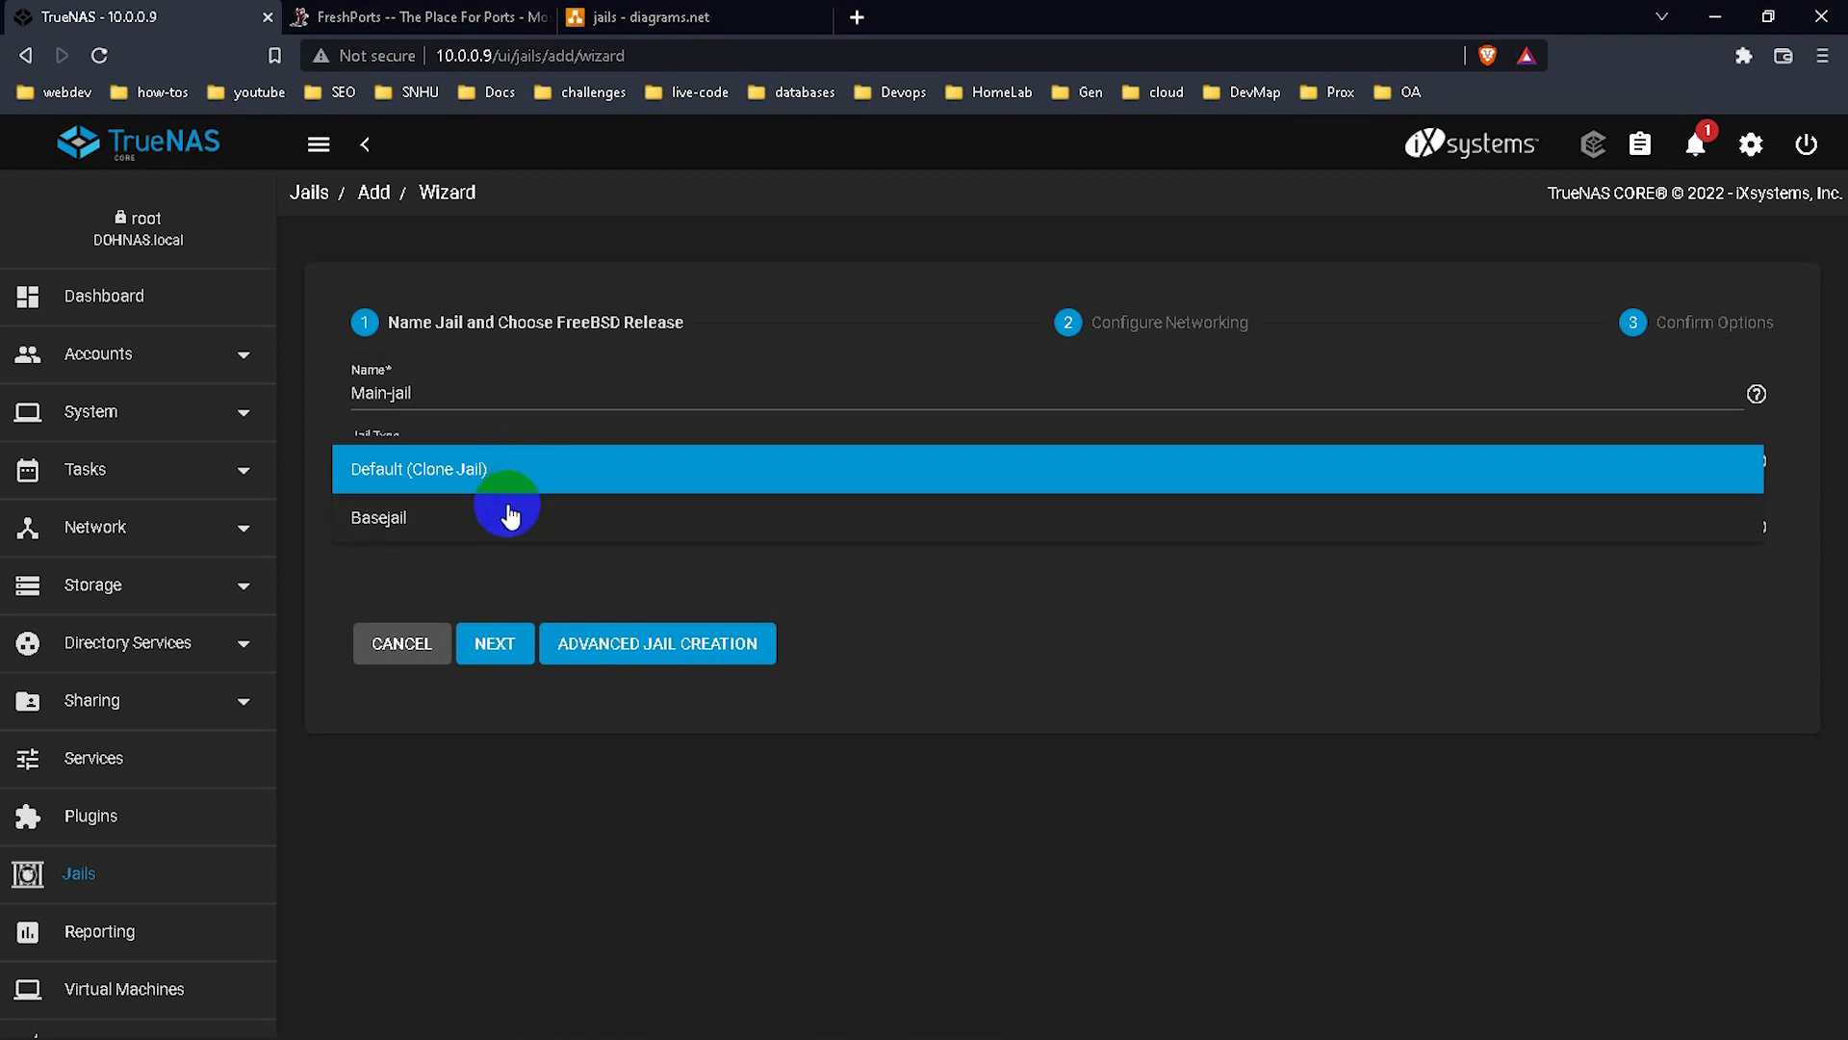
# Set Main-jail's type back to Default (Clone Jail) and pick release 12.3-RELEASE.
pyautogui.click(510, 517)
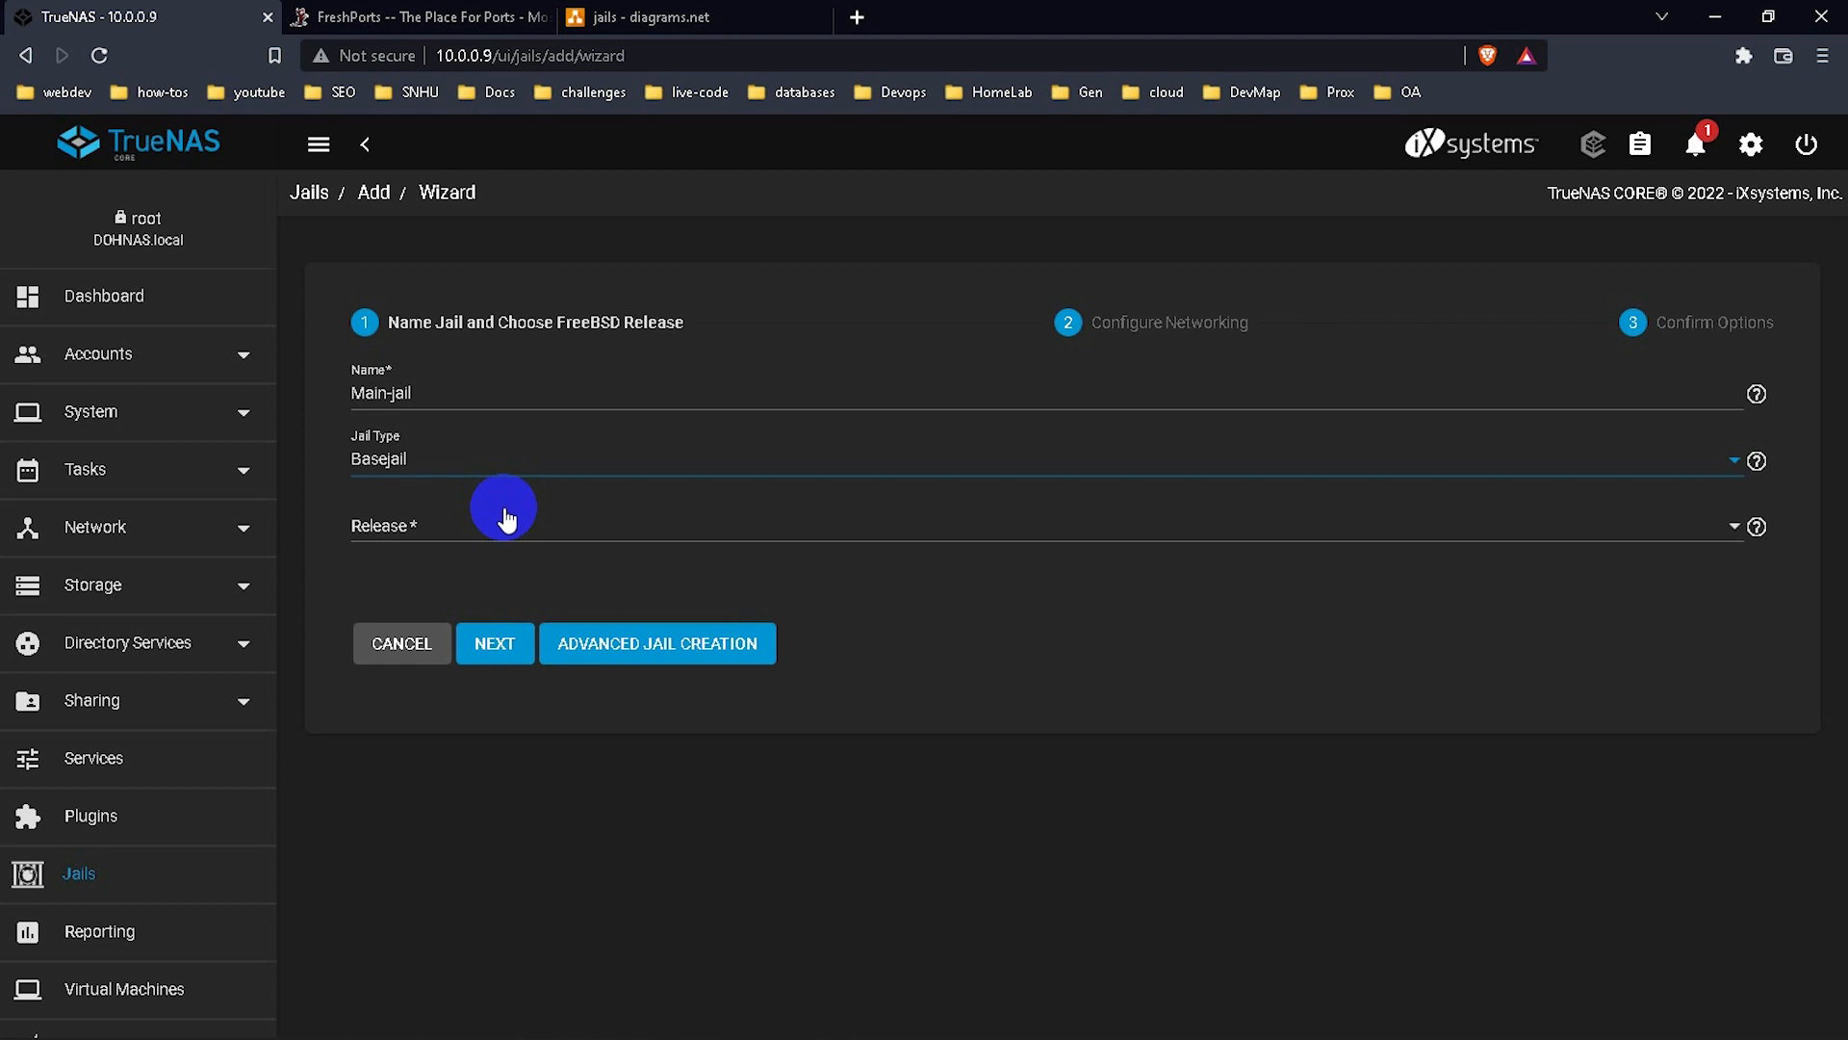
pyautogui.click(446, 466)
pyautogui.click(412, 434)
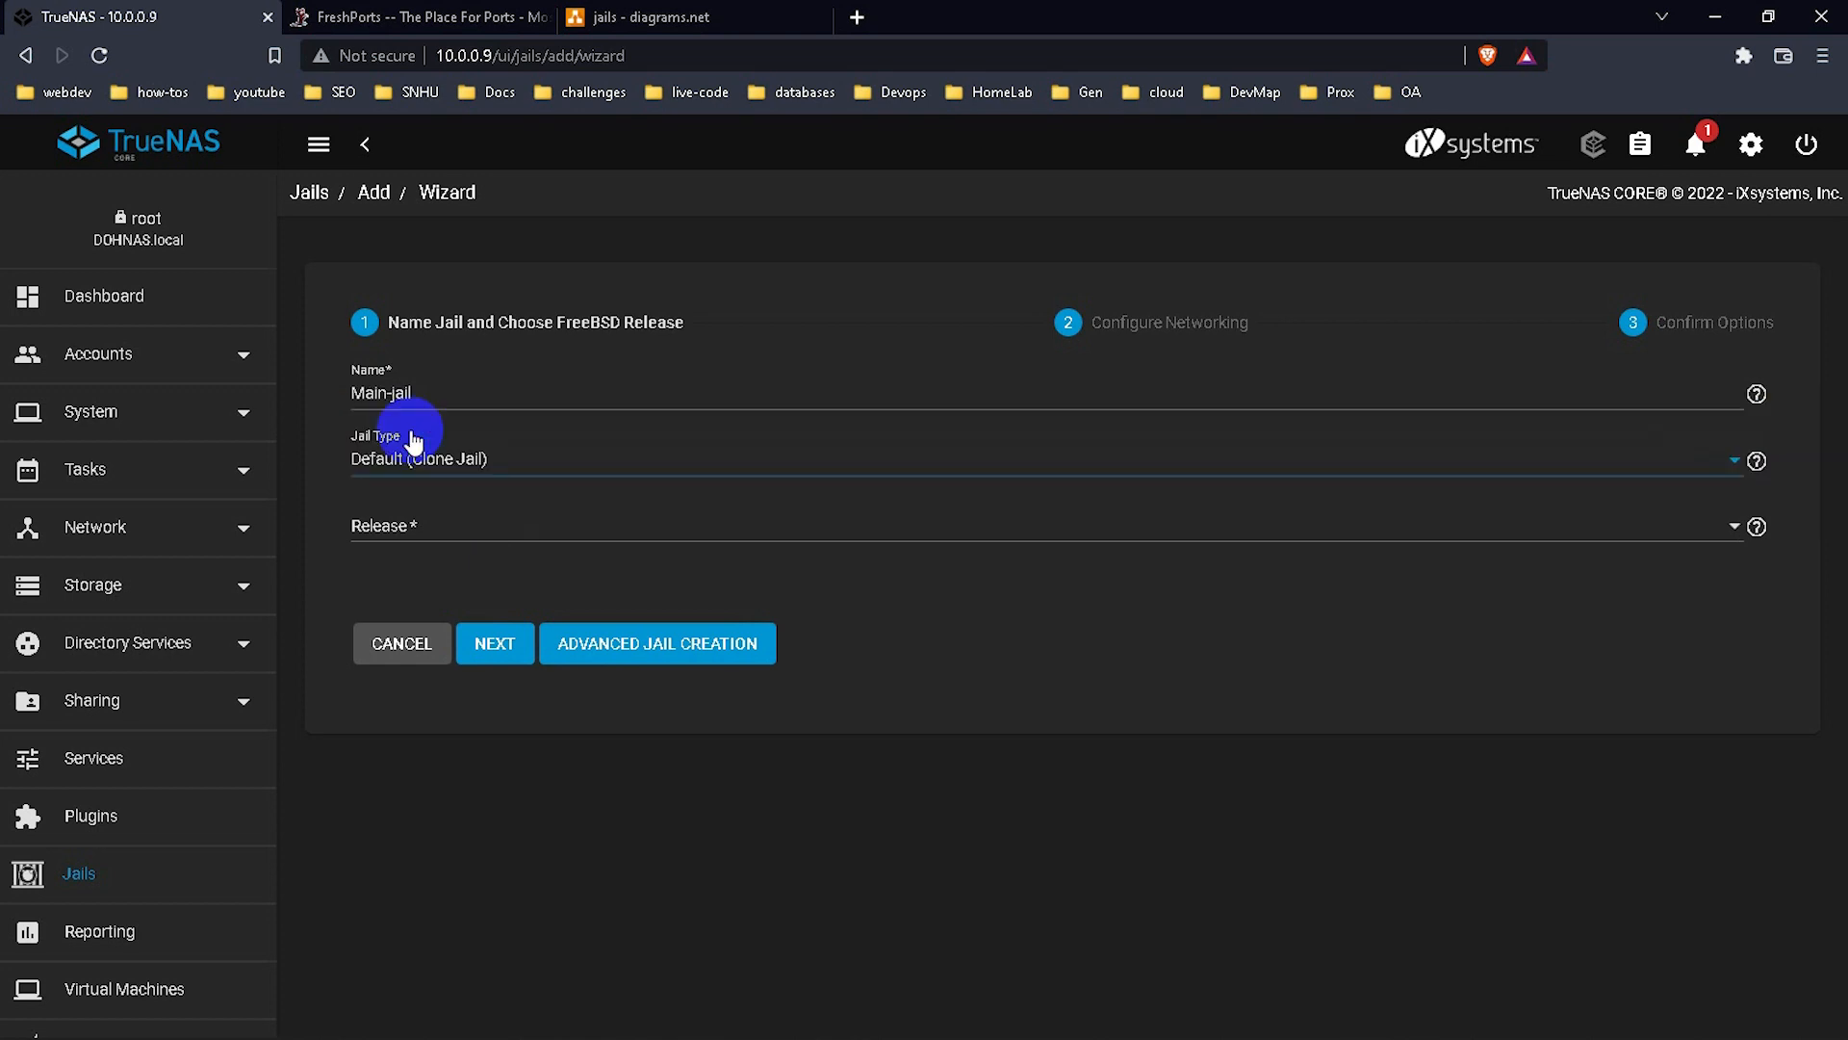
pyautogui.click(469, 529)
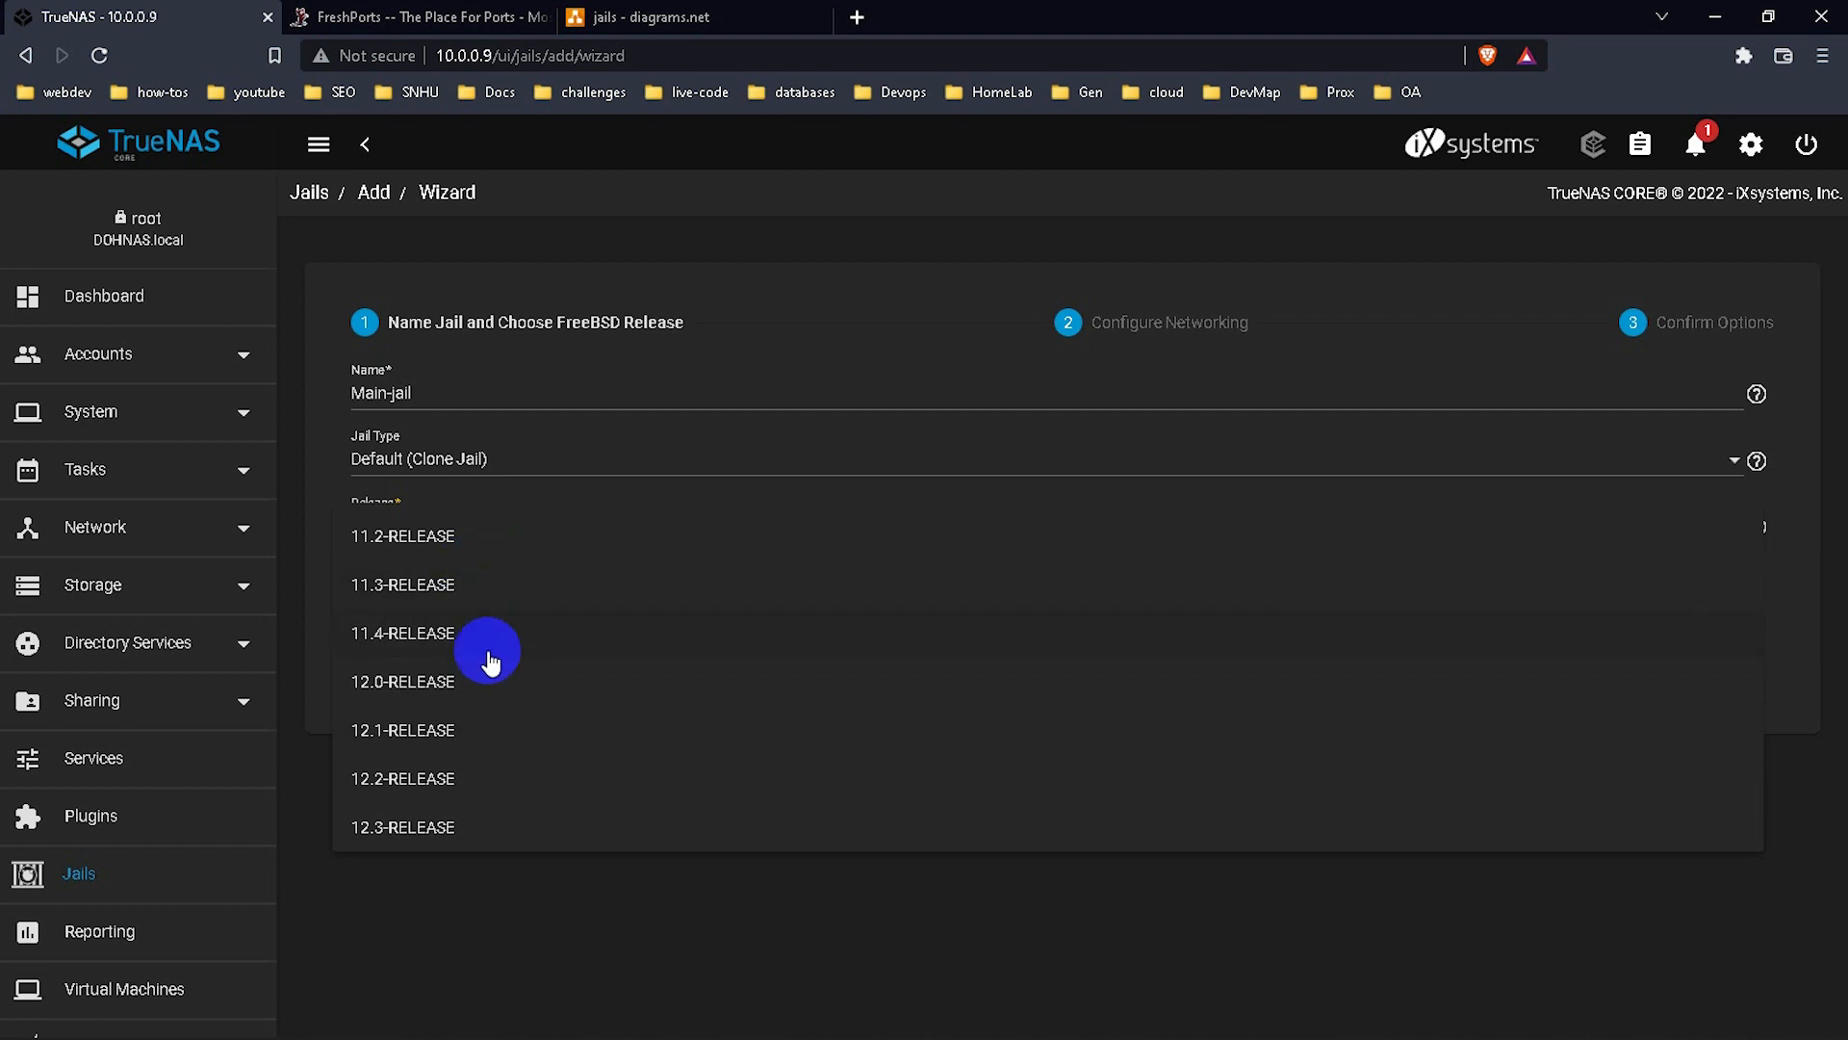
pyautogui.click(491, 826)
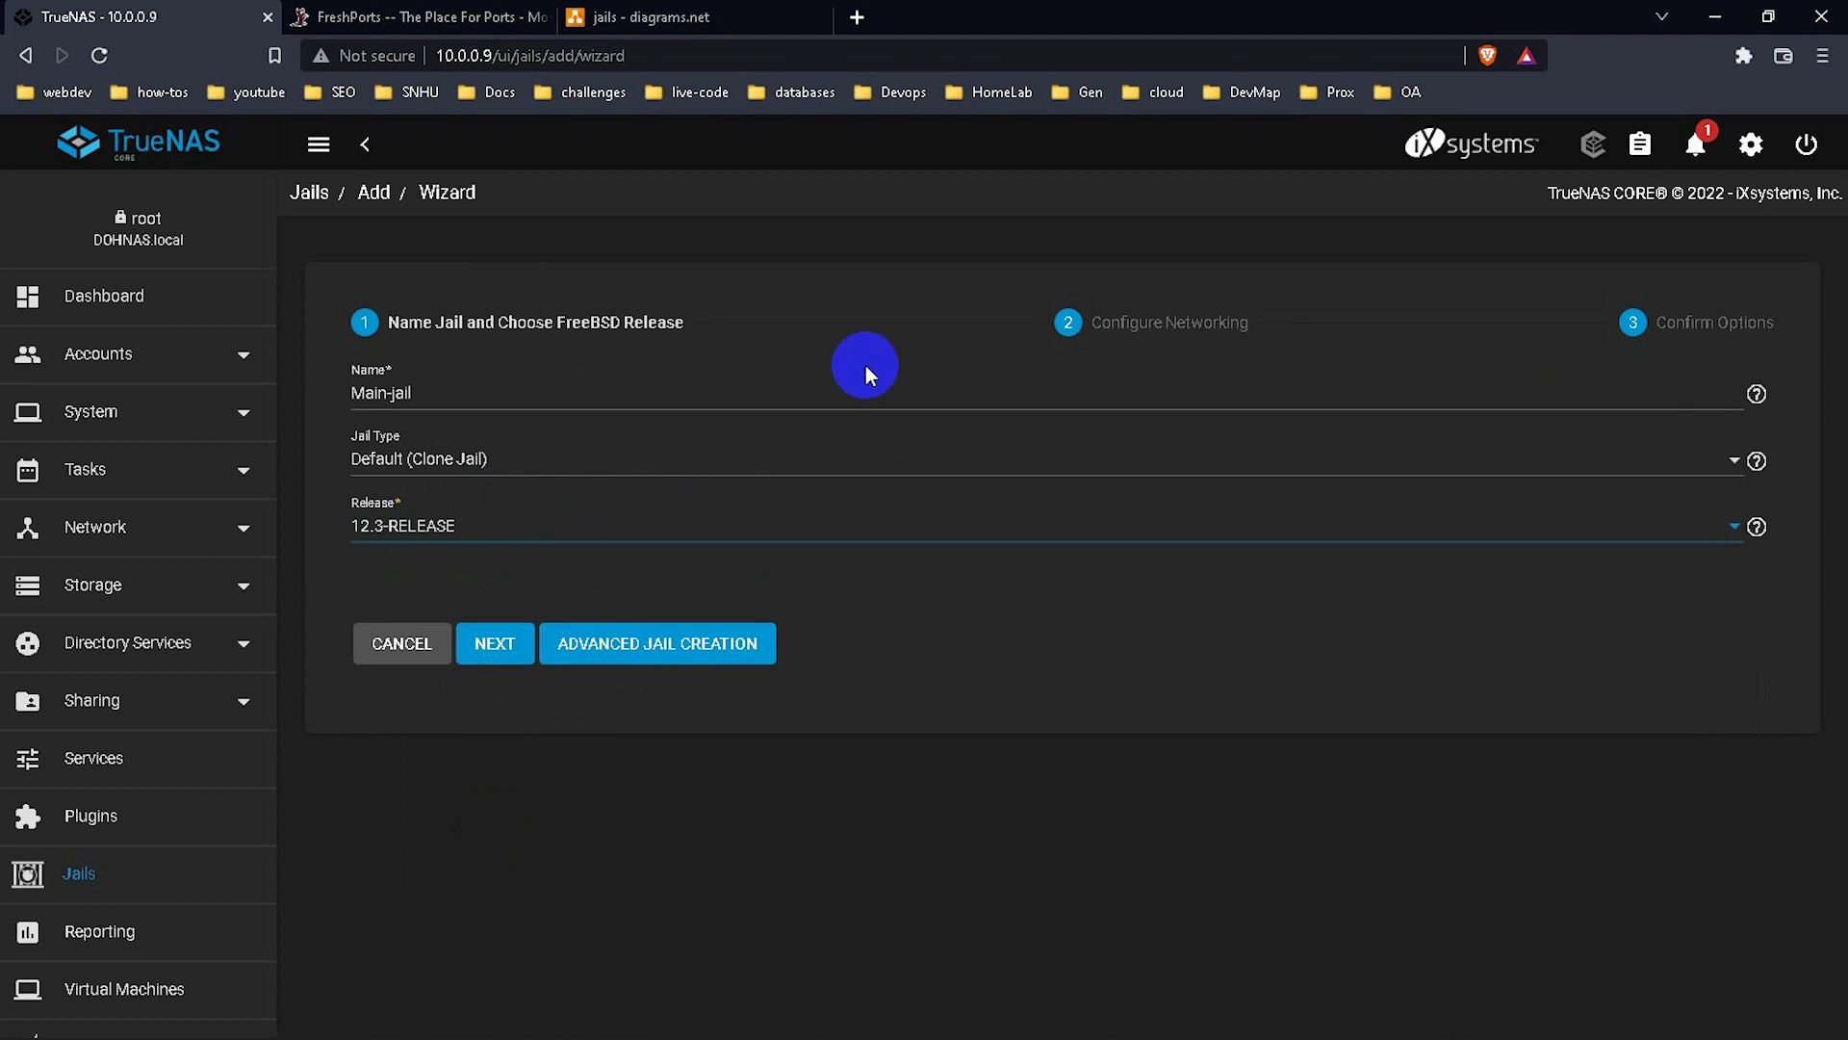
# Browse the Network, Basic and Custom Properties in Advanced Jail Creation, then cancel.
pyautogui.click(708, 664)
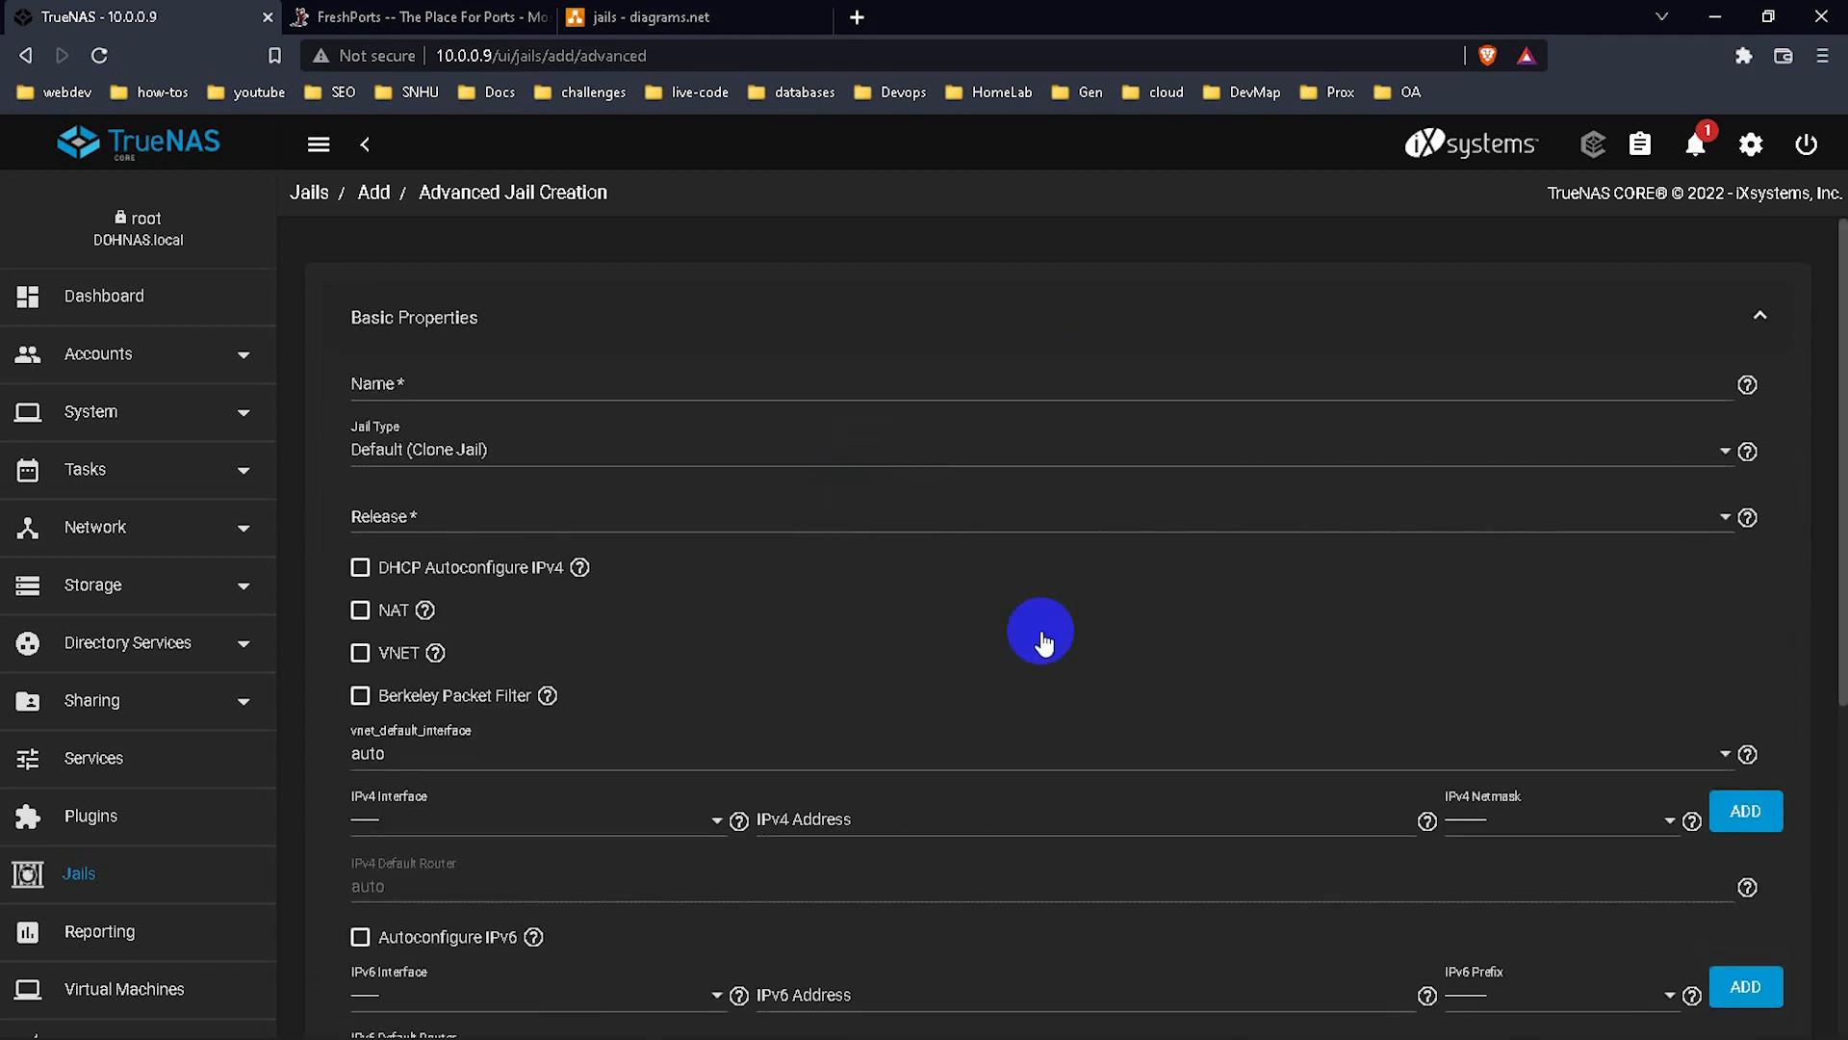
pyautogui.scroll(-5, 1041, 641)
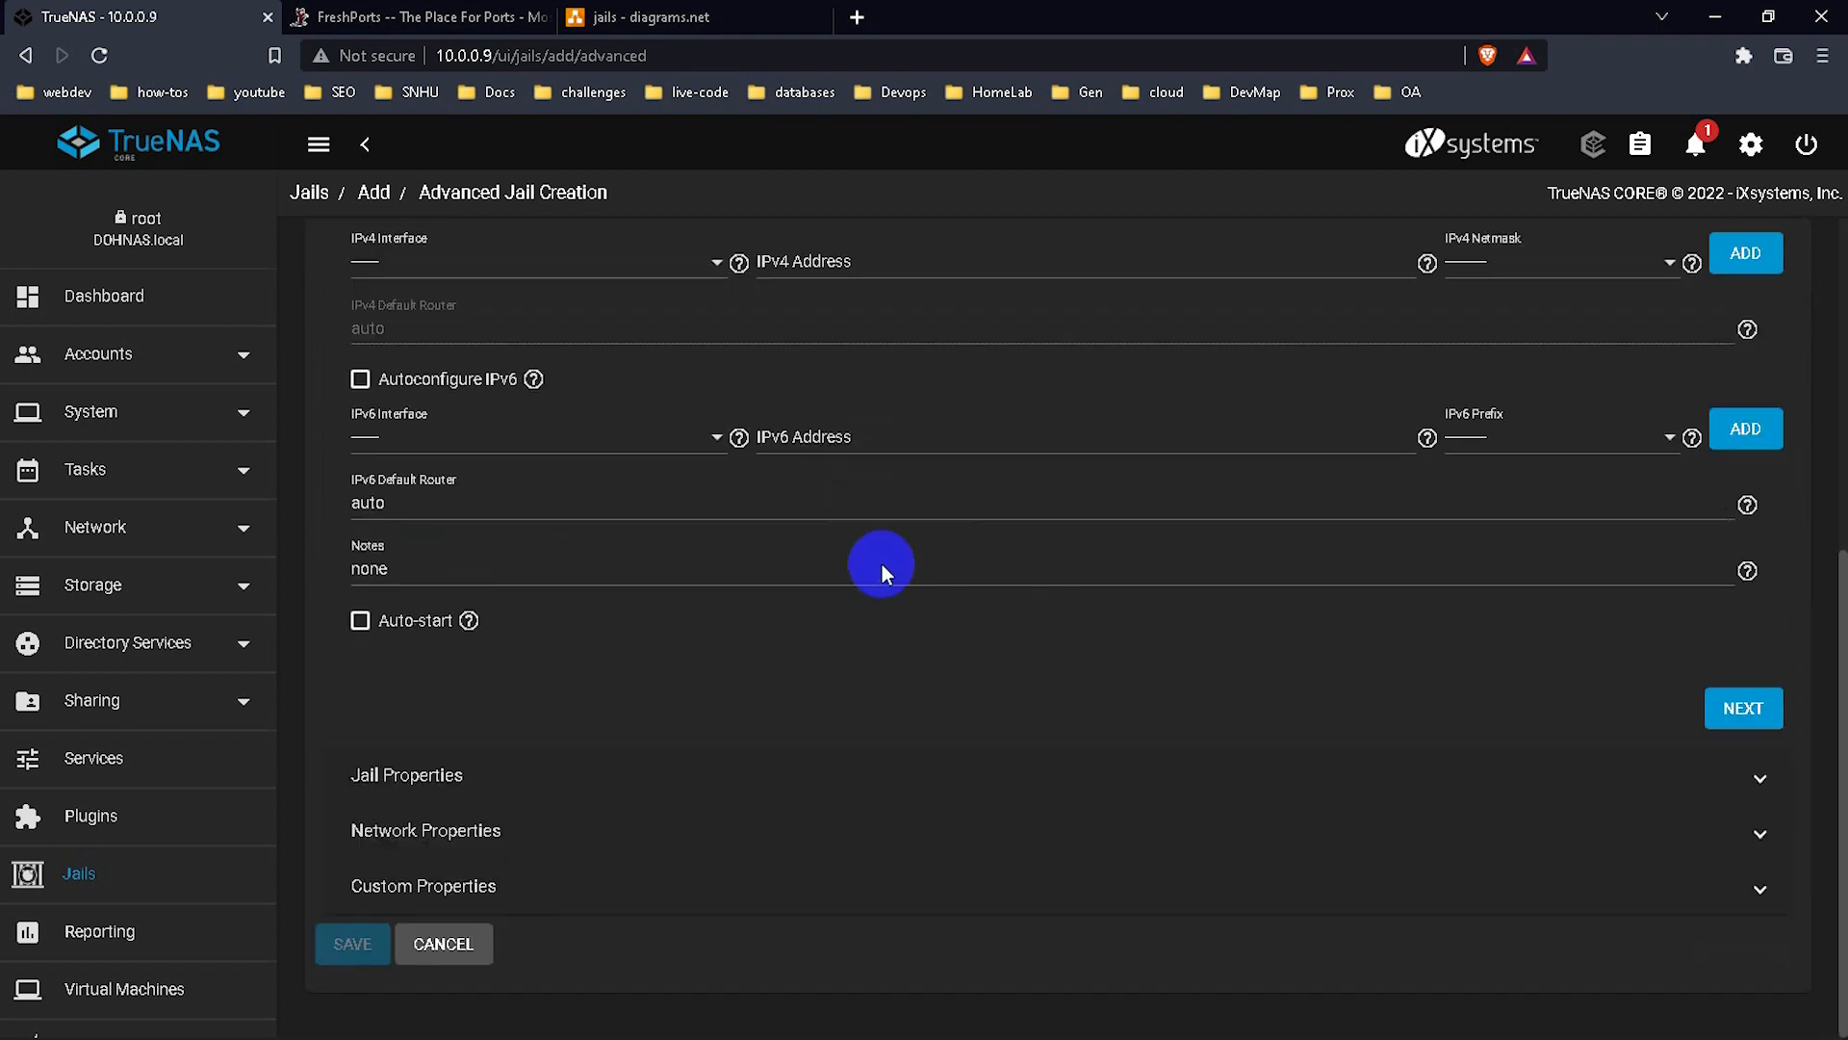
pyautogui.click(472, 833)
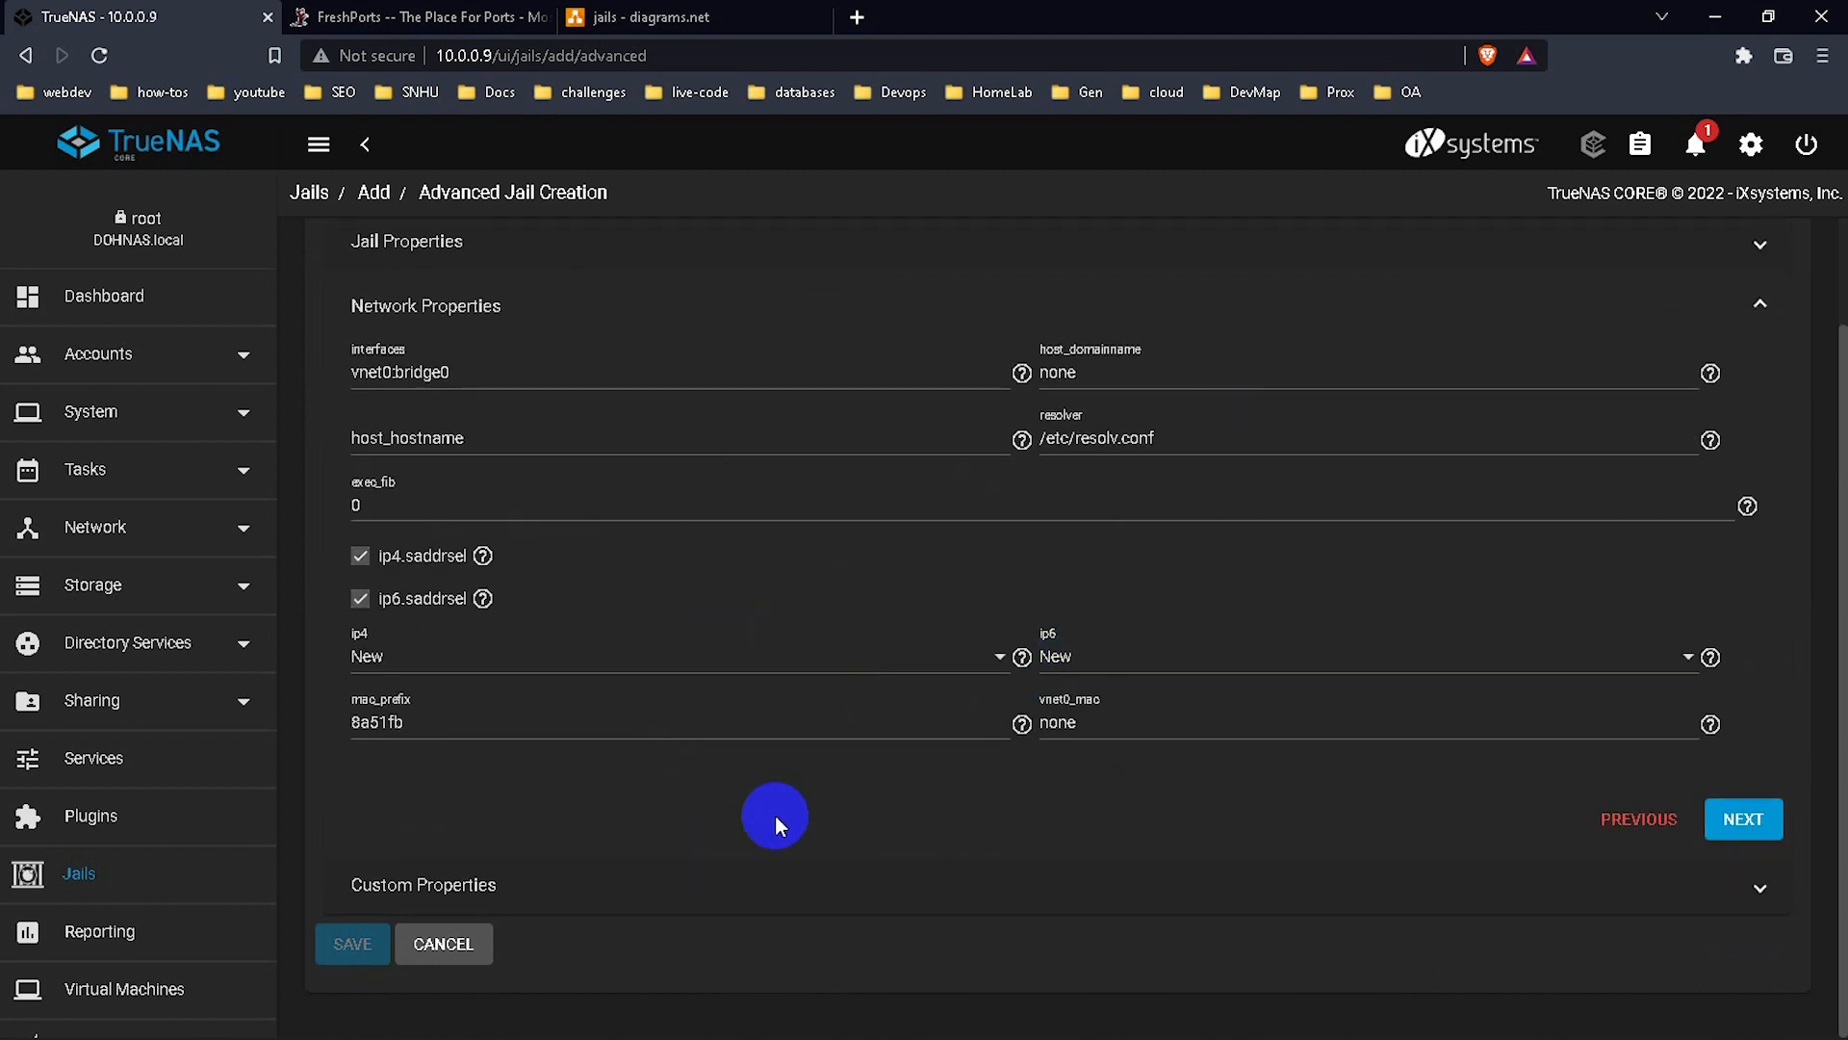
pyautogui.scroll(1, 594, 687)
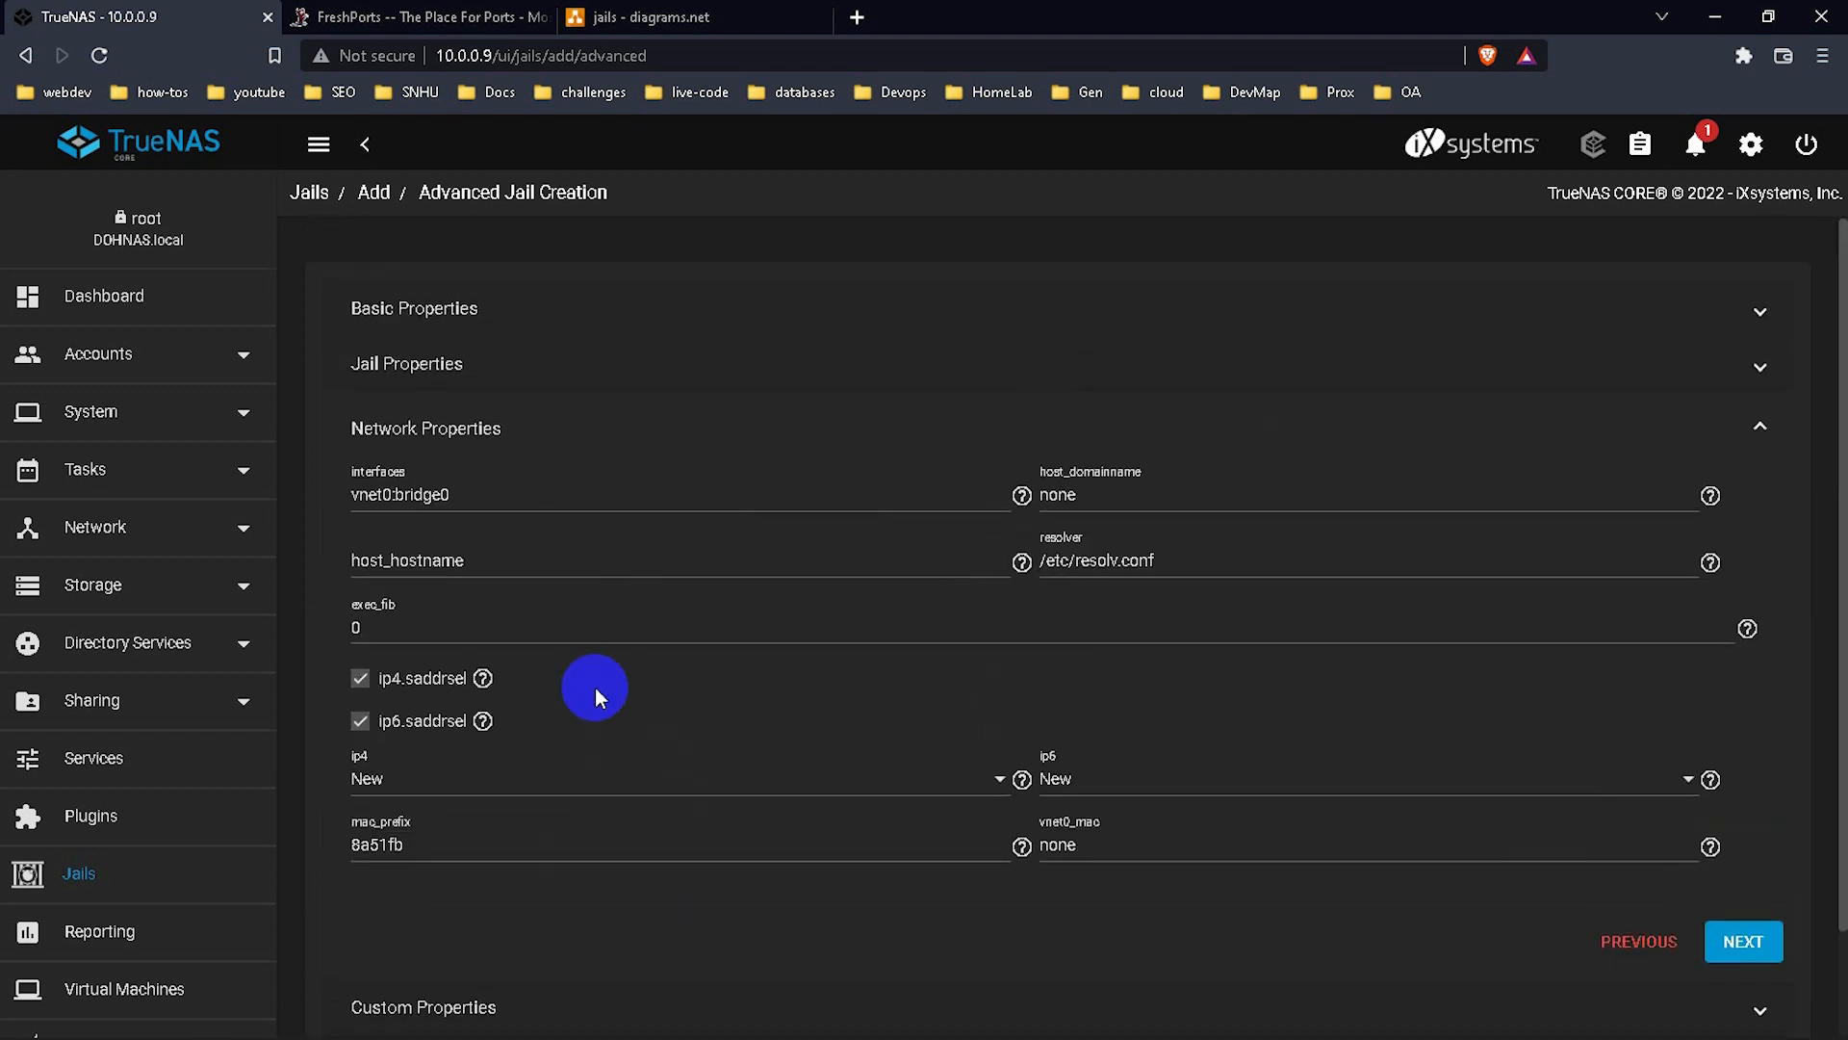
pyautogui.click(462, 326)
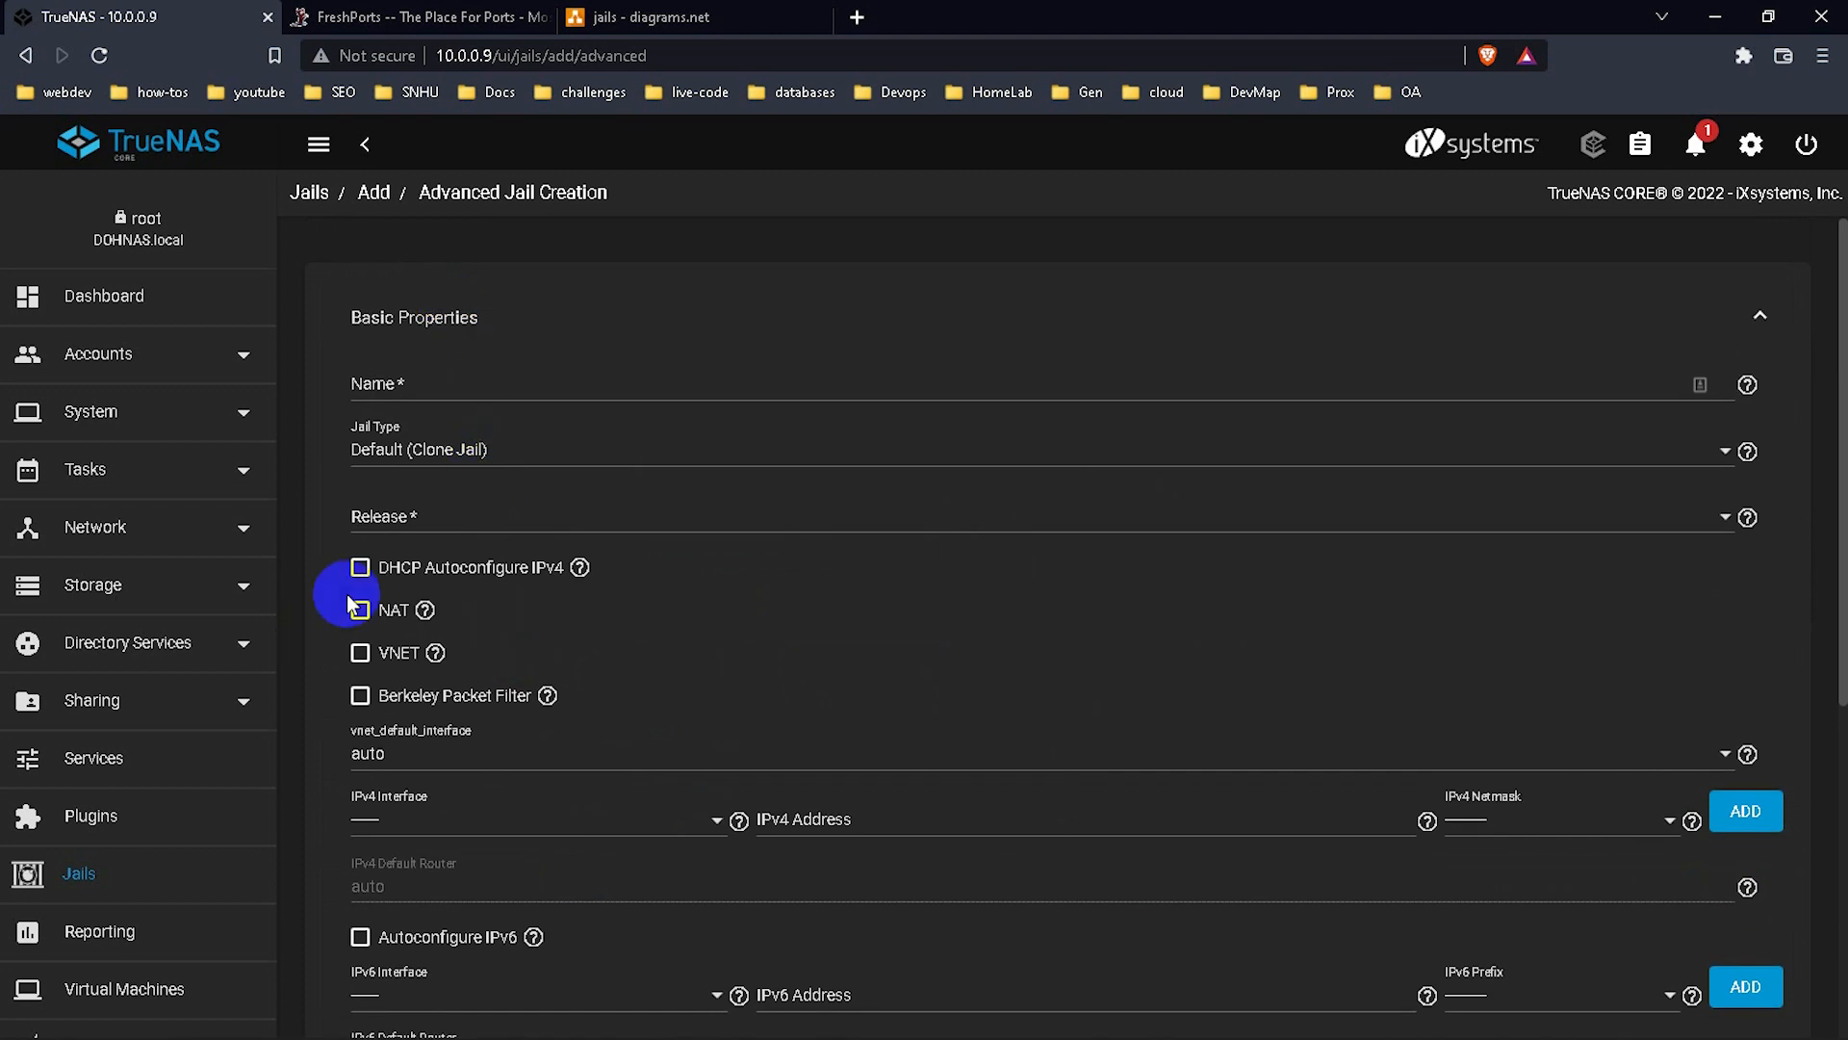
pyautogui.scroll(-6, 571, 736)
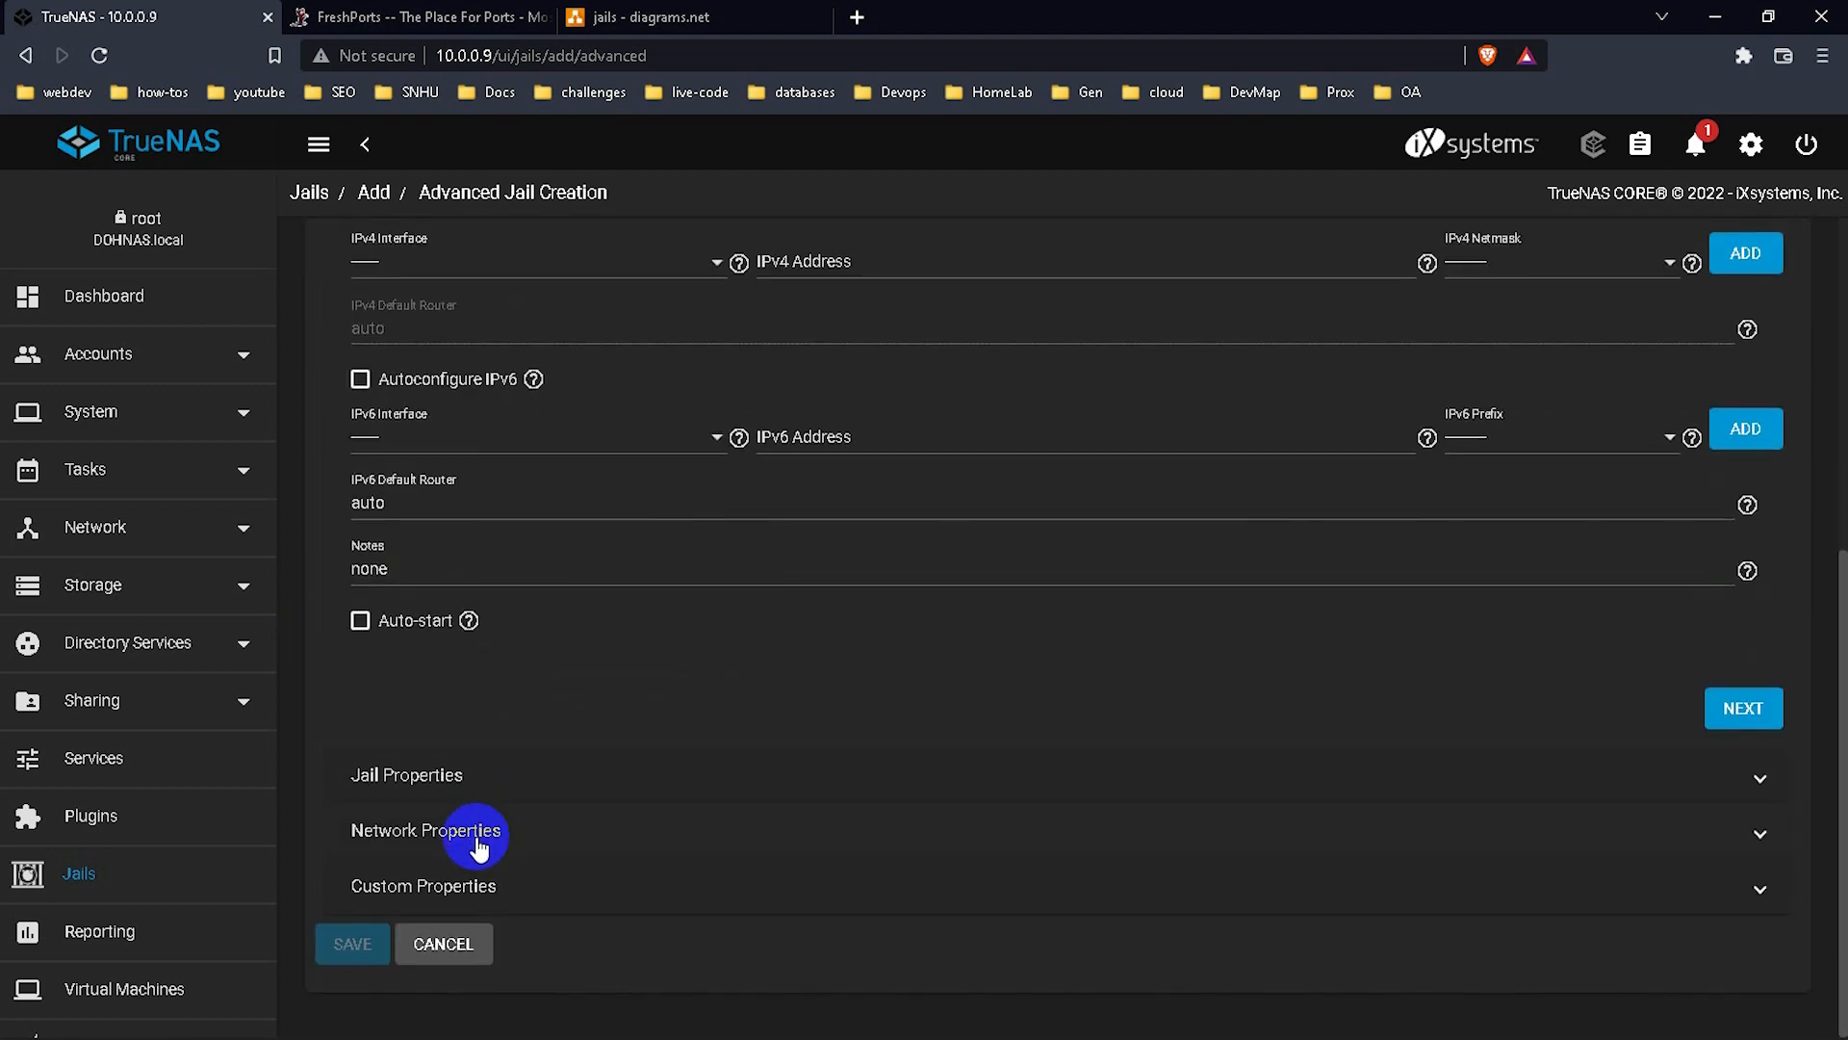
pyautogui.click(472, 883)
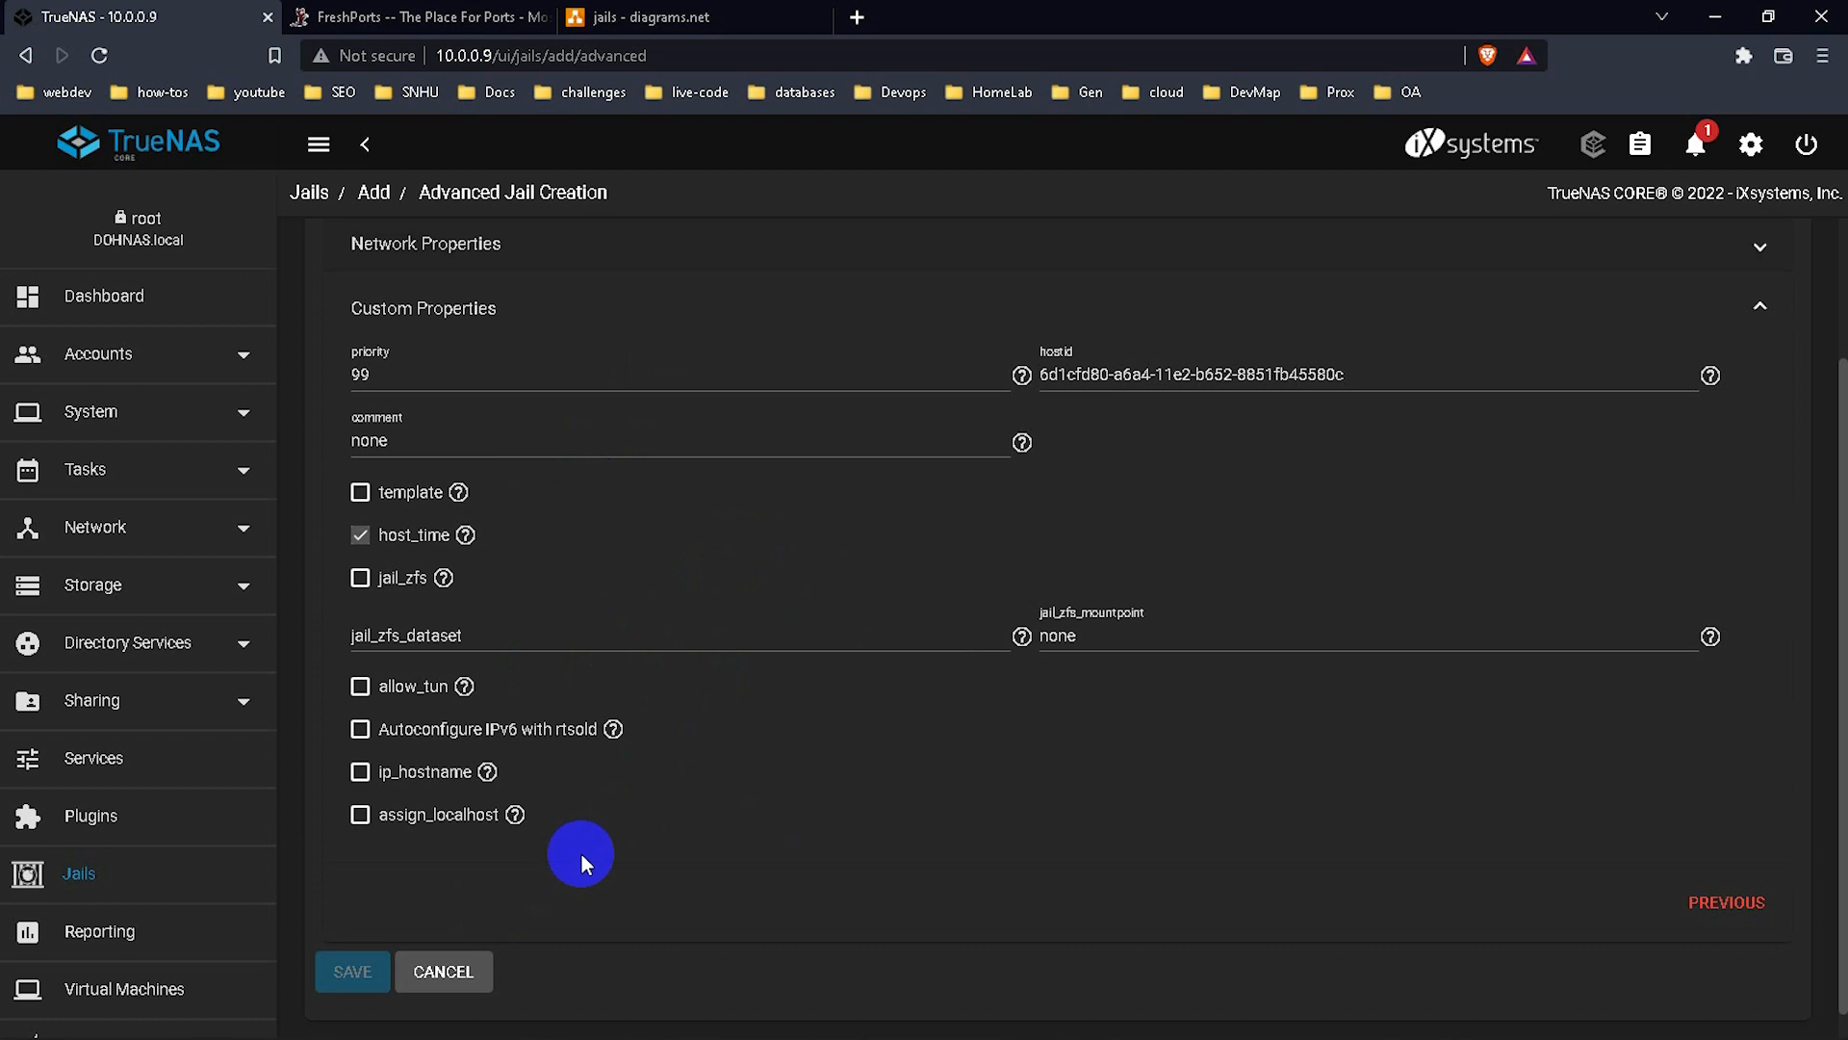
pyautogui.click(460, 972)
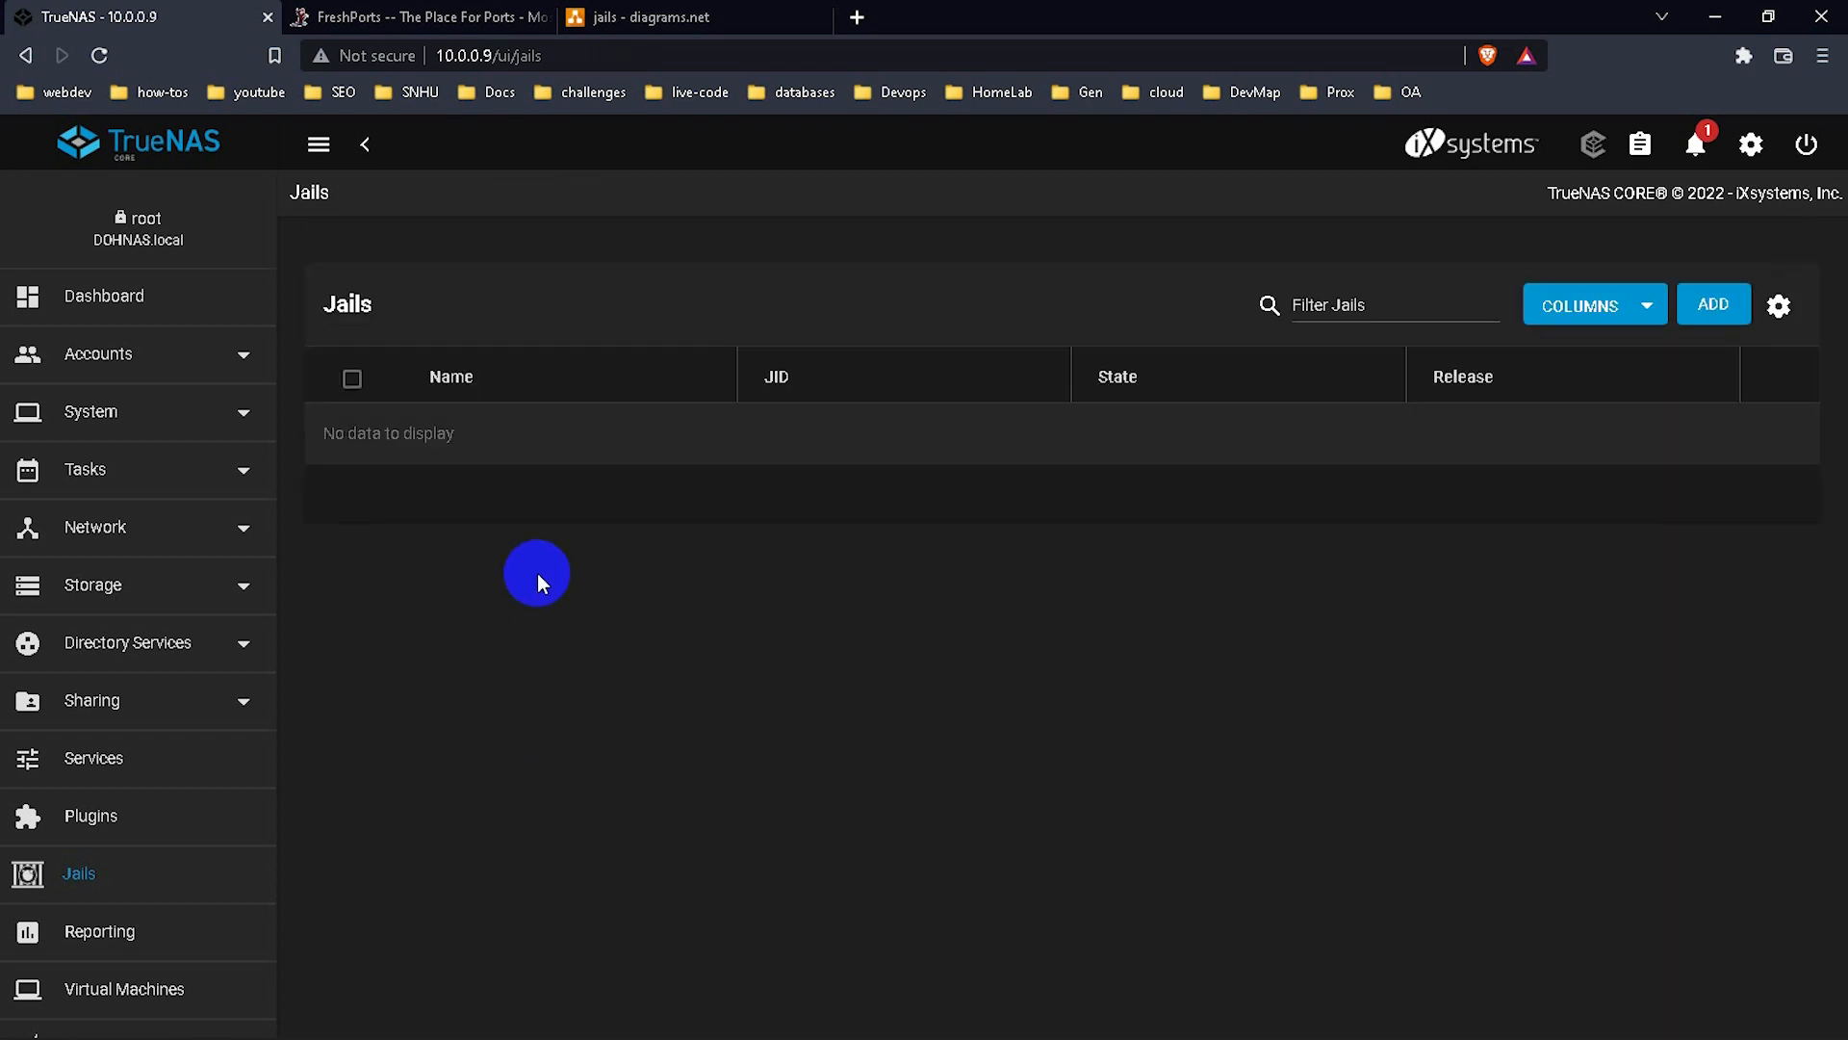
# Add a new jail and name it Main-jail.
pyautogui.click(1718, 309)
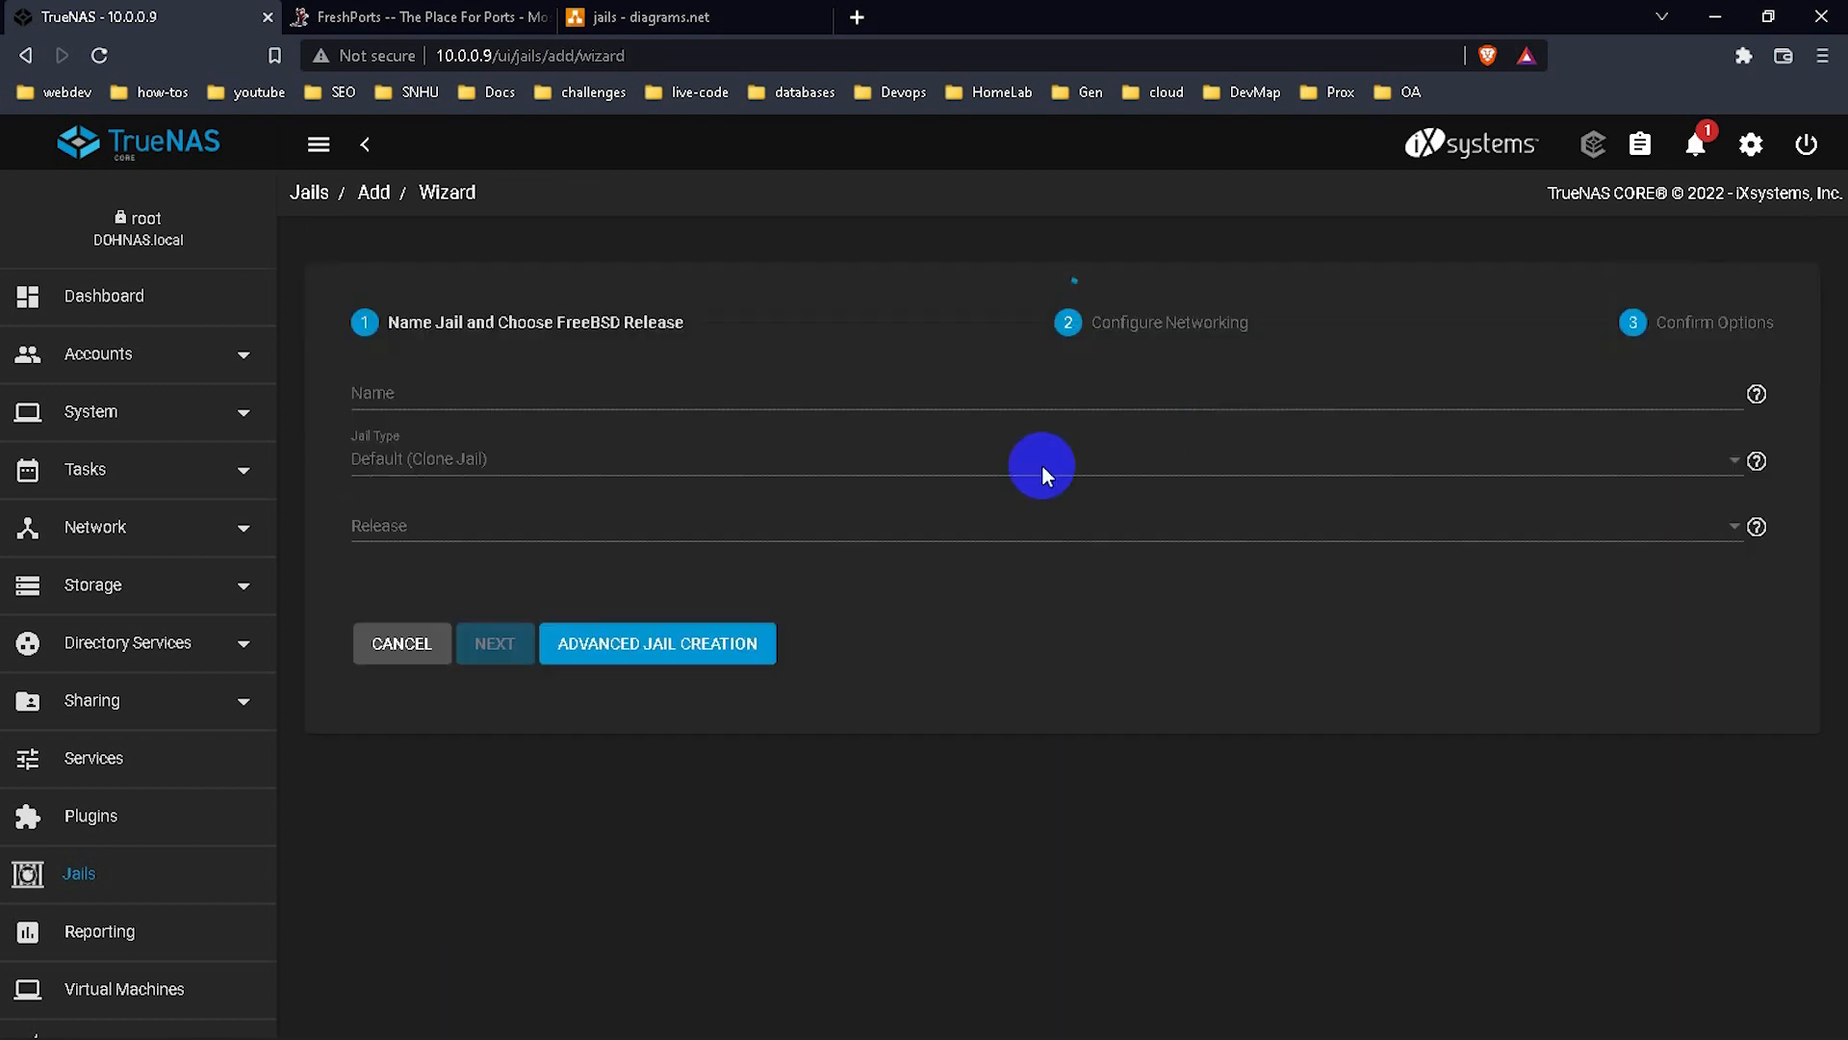
pyautogui.click(414, 390)
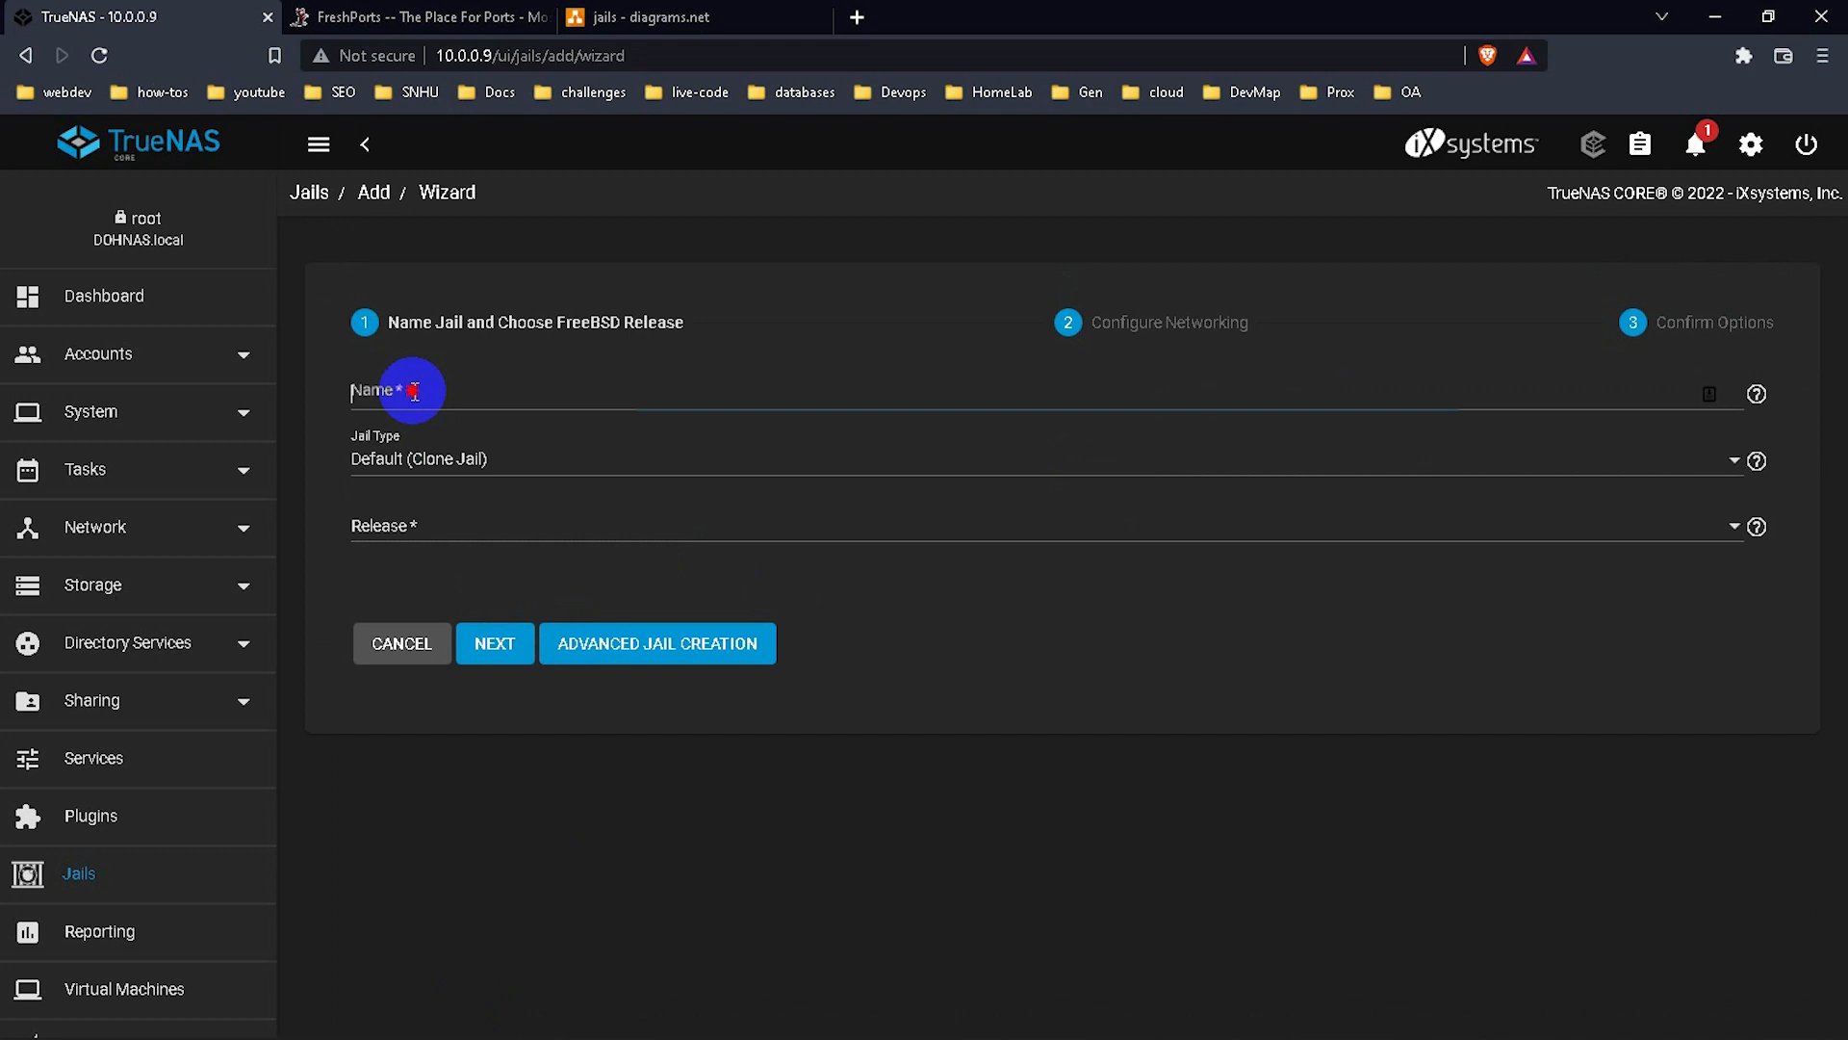
pyautogui.write('Main')
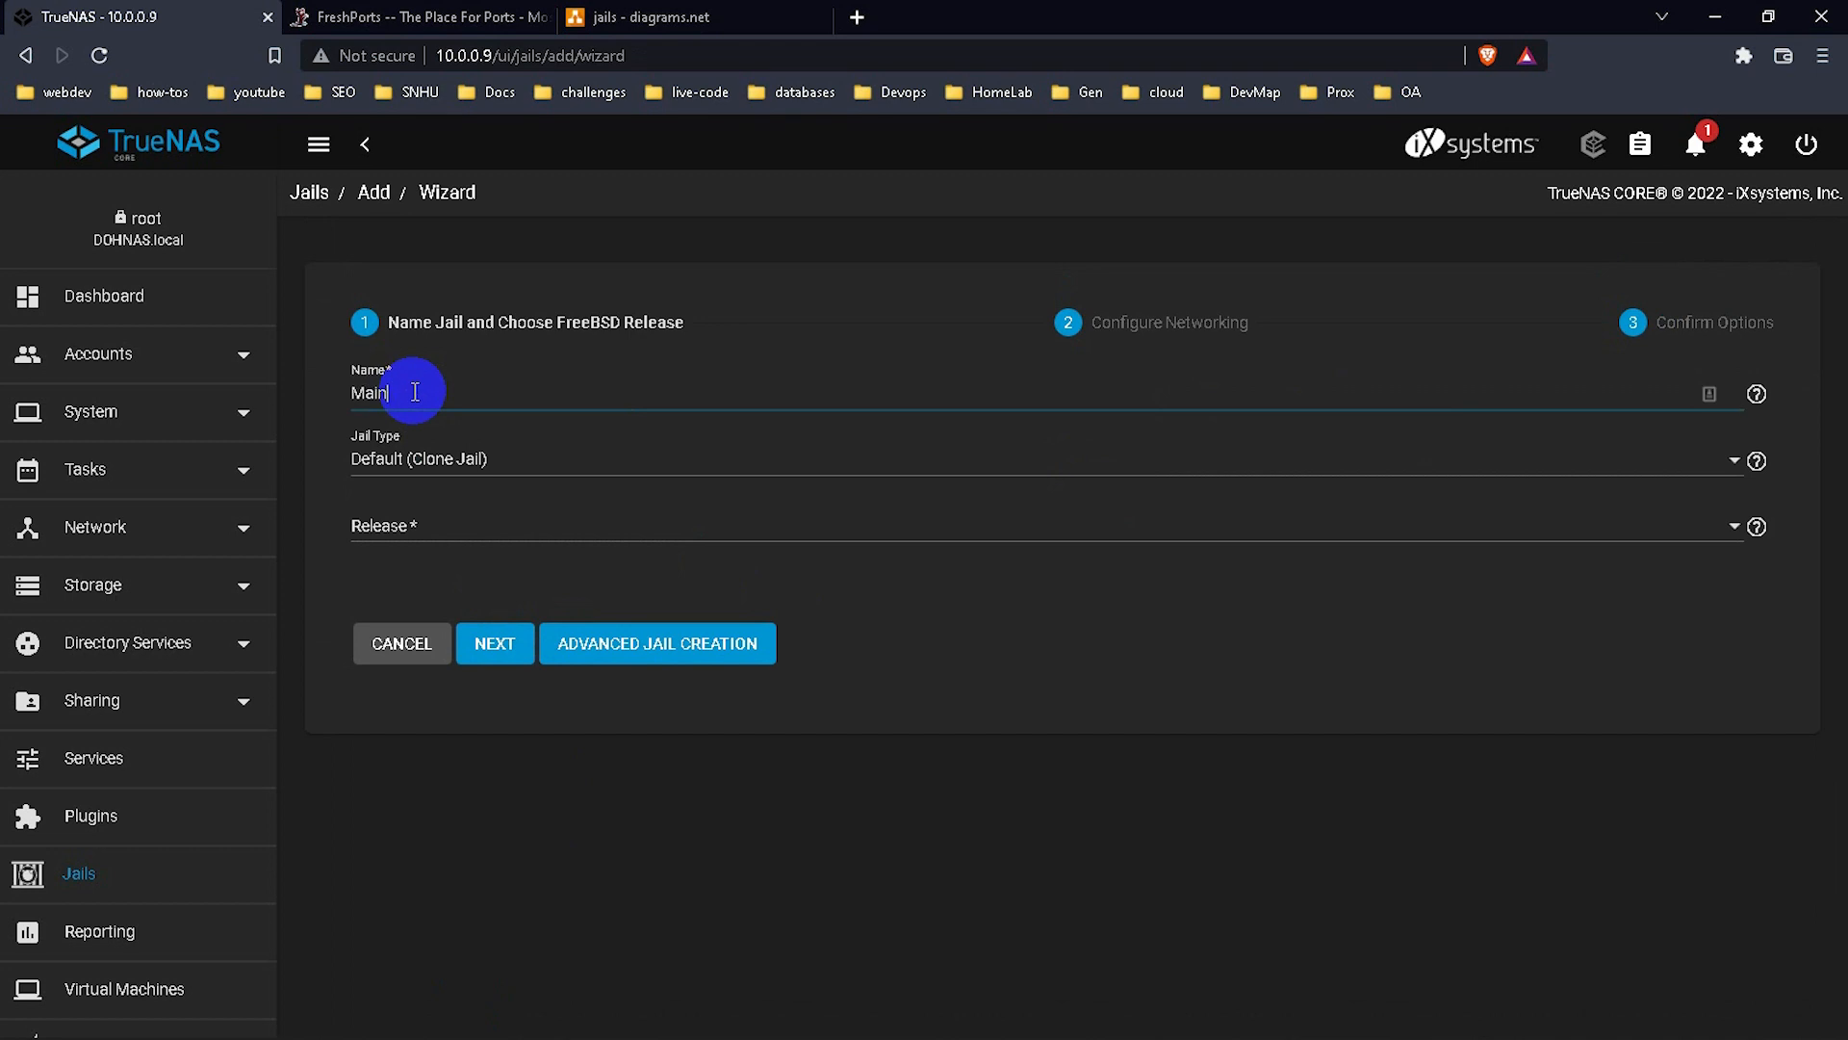
pyautogui.write('-ha')
pyautogui.press('BackSpace')
pyautogui.press('BackSpace')
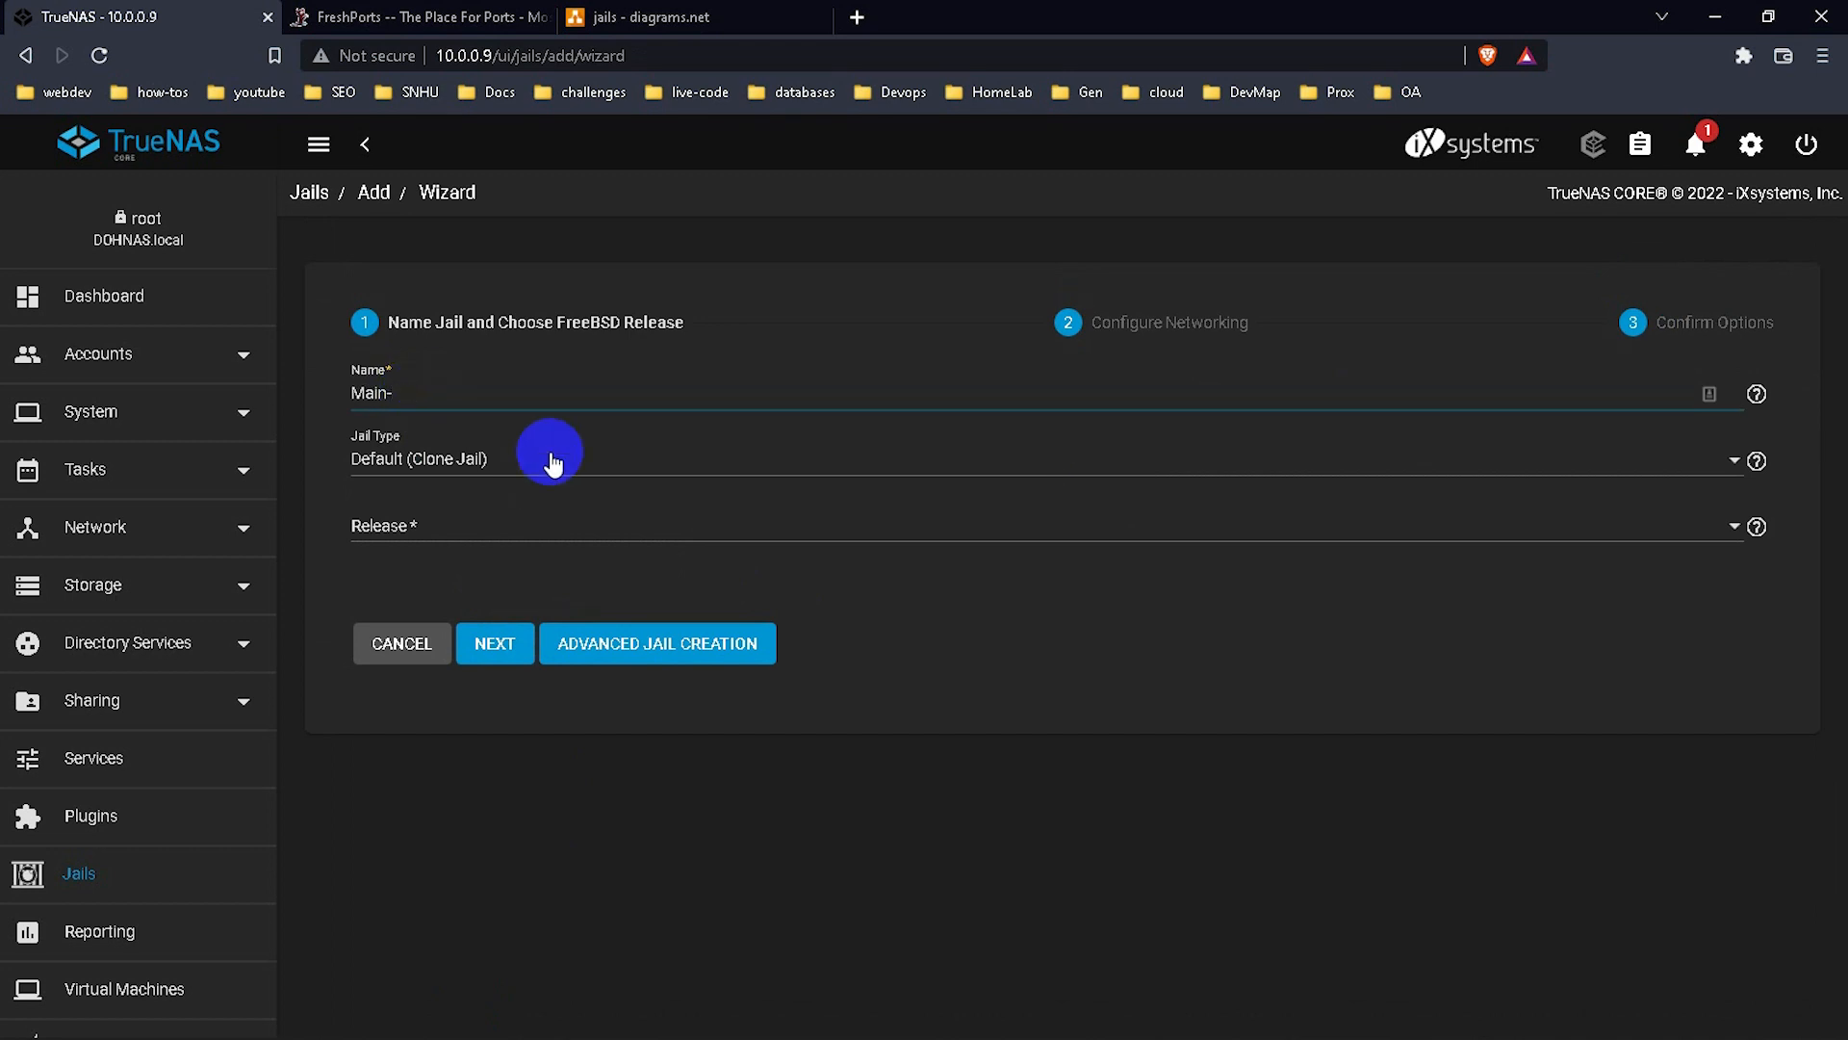
pyautogui.write('jail')
# Choose release 12.3-RELEASE and continue to the networking step.
pyautogui.click(468, 529)
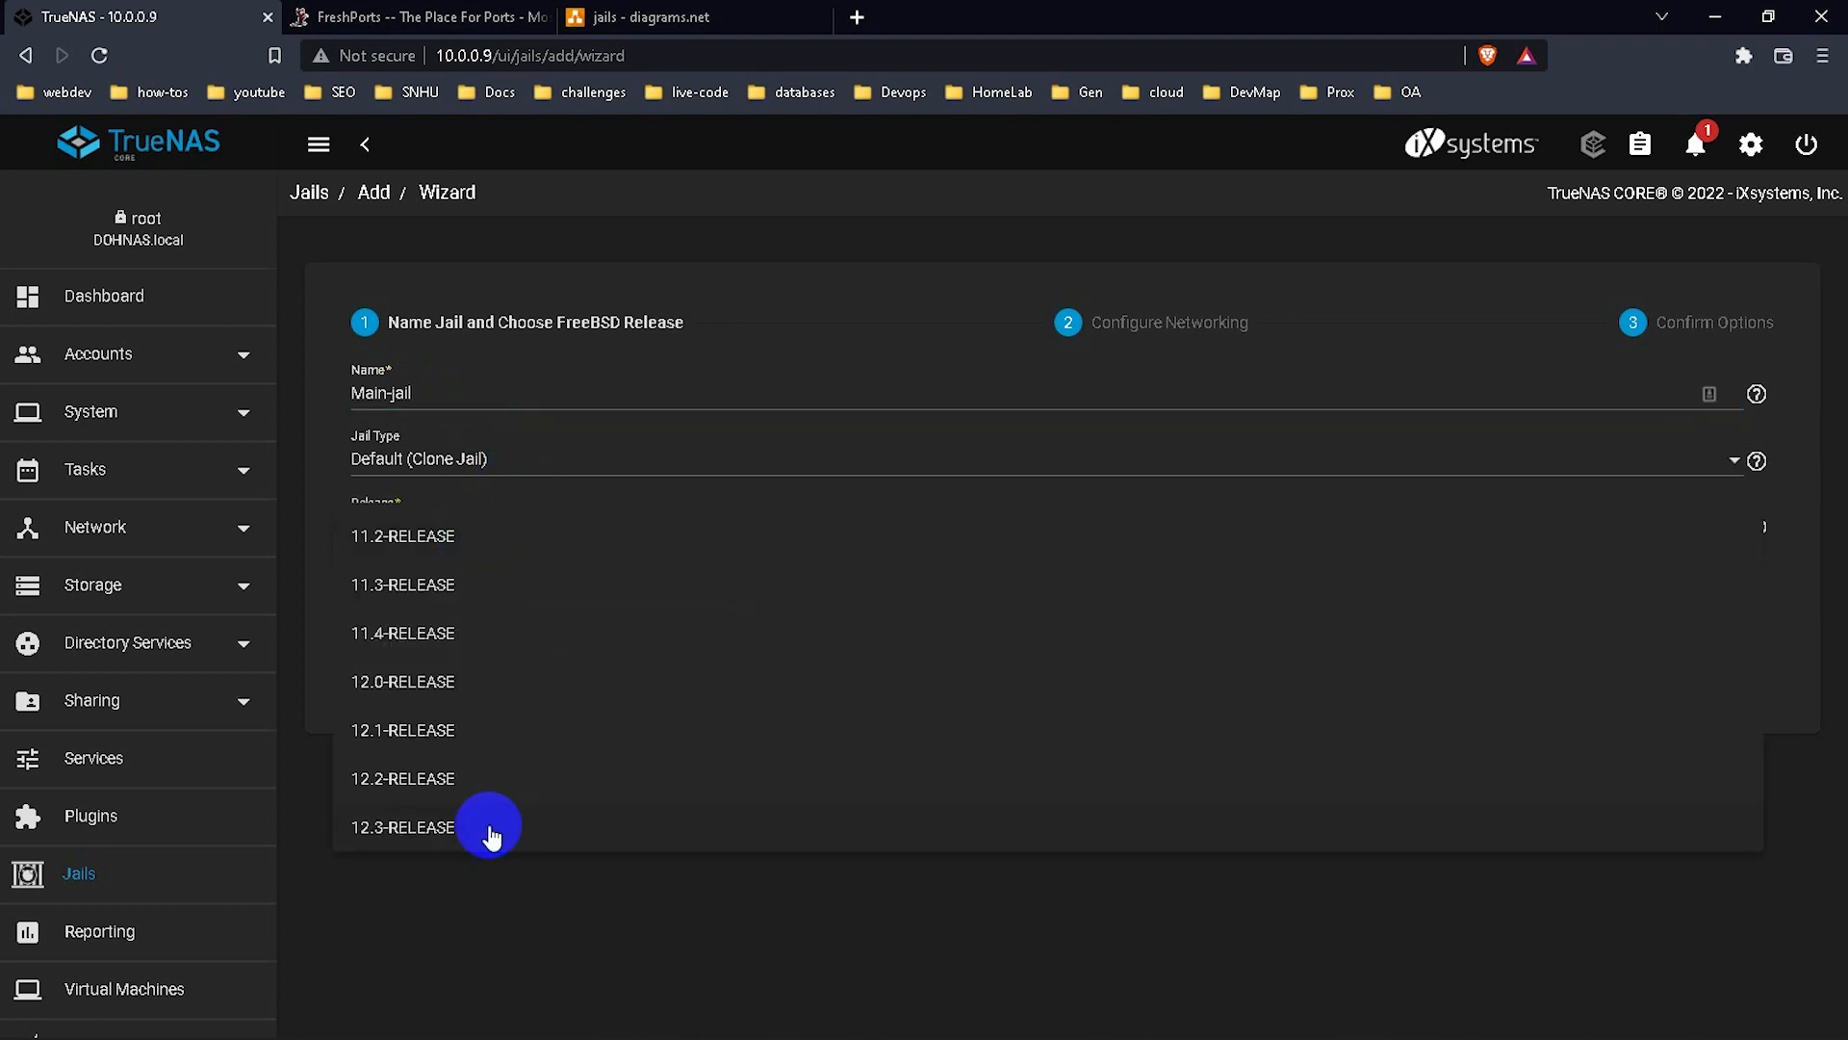
pyautogui.click(489, 827)
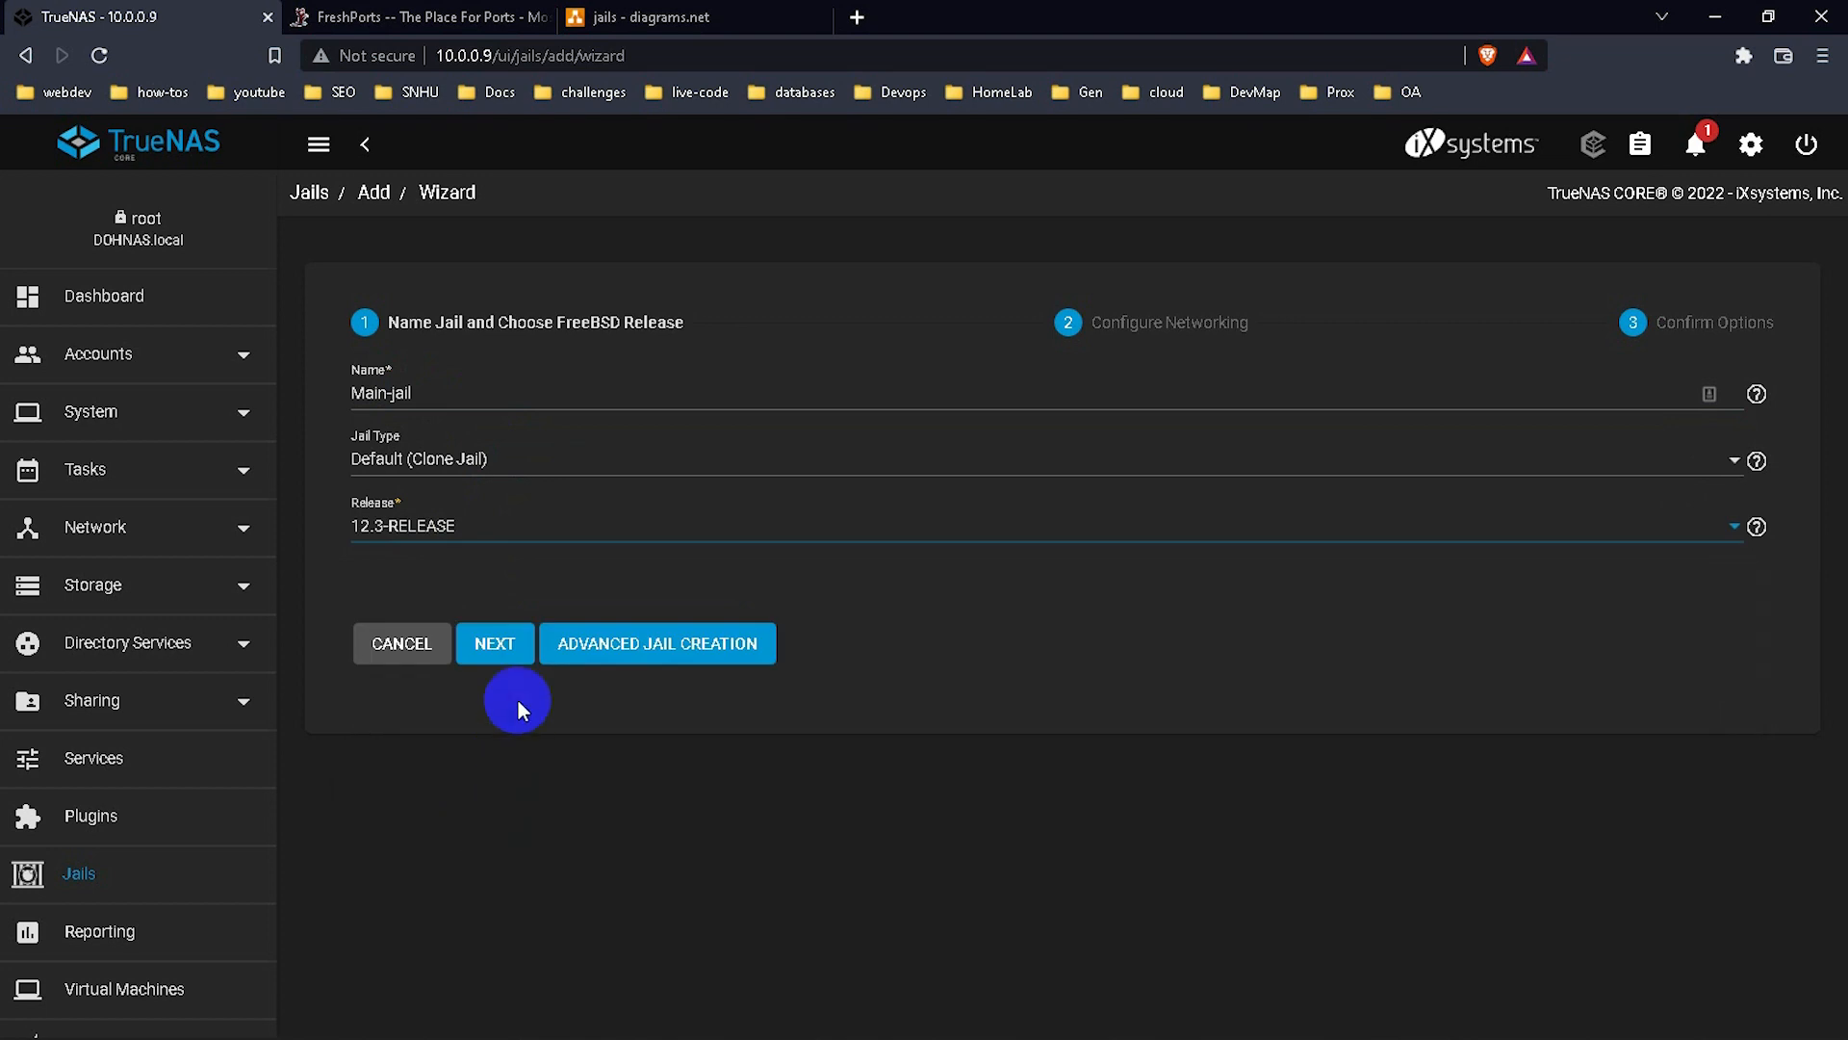
pyautogui.click(498, 650)
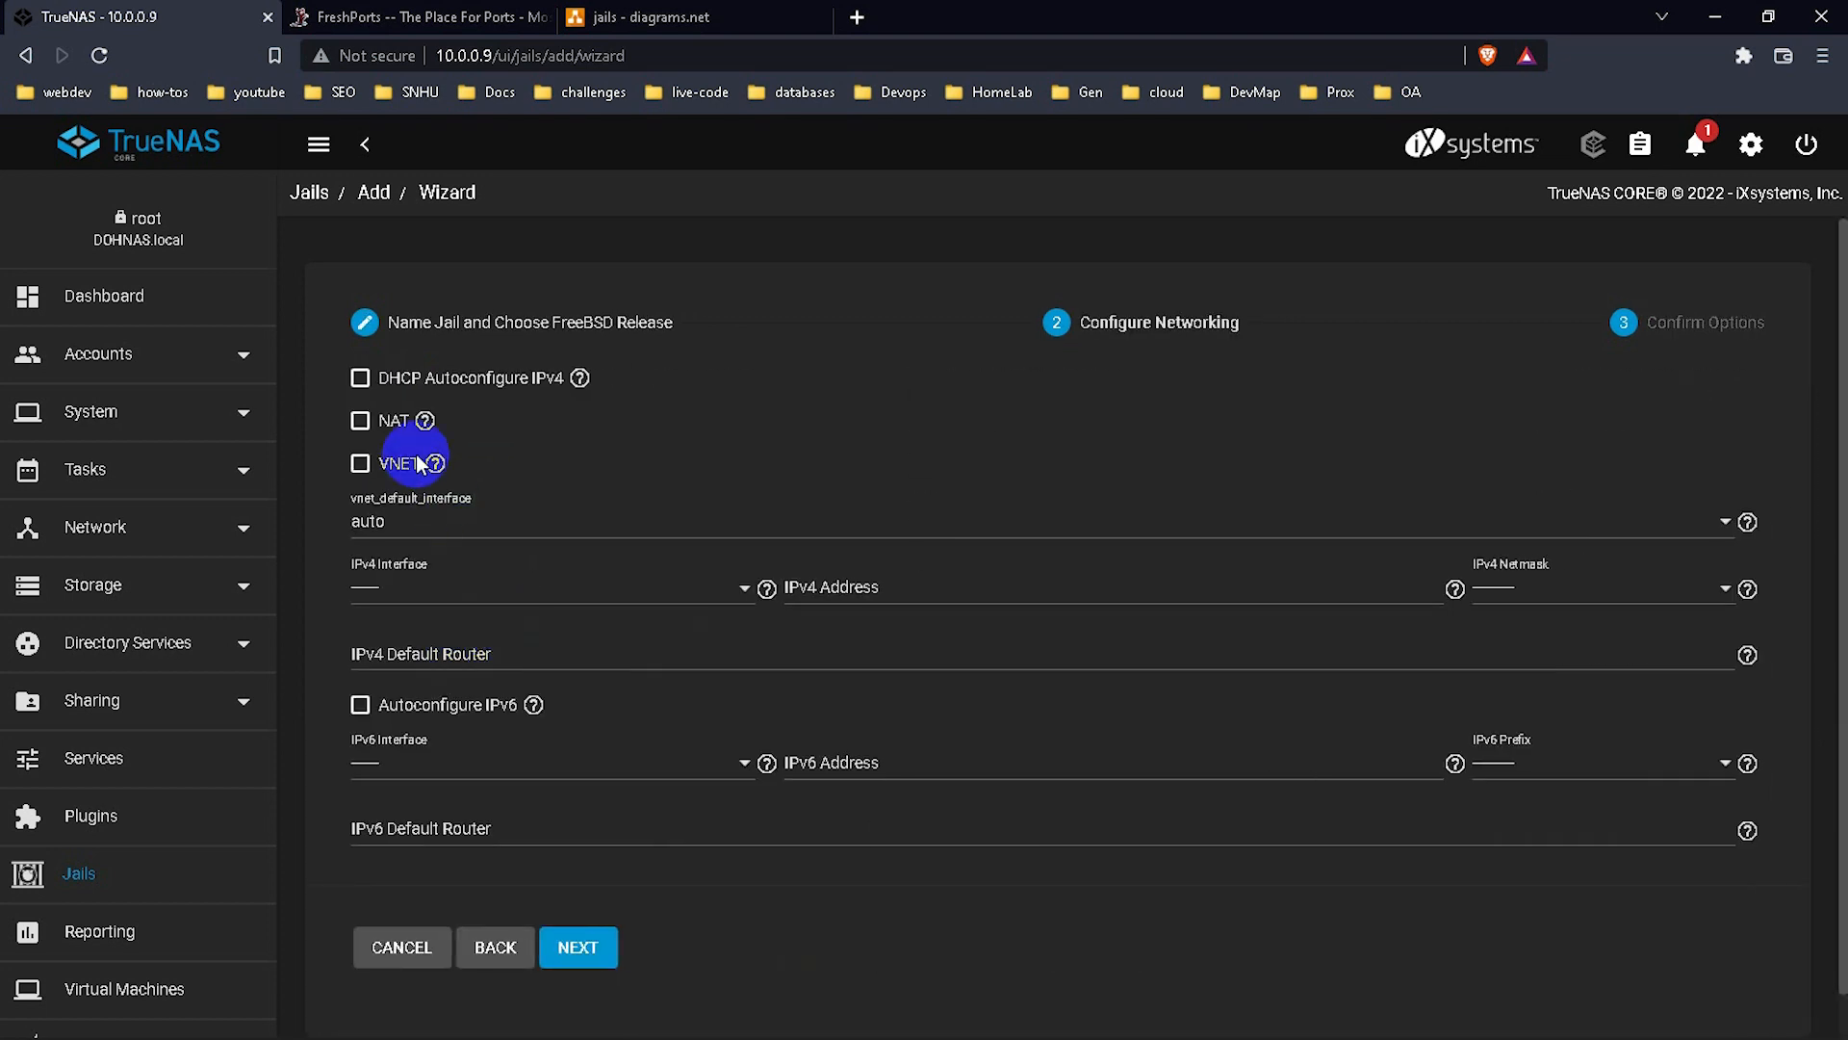
# Enable VNET only, leaving DHCP Autoconfigure IPv4 and NAT unchecked.
pyautogui.click(360, 463)
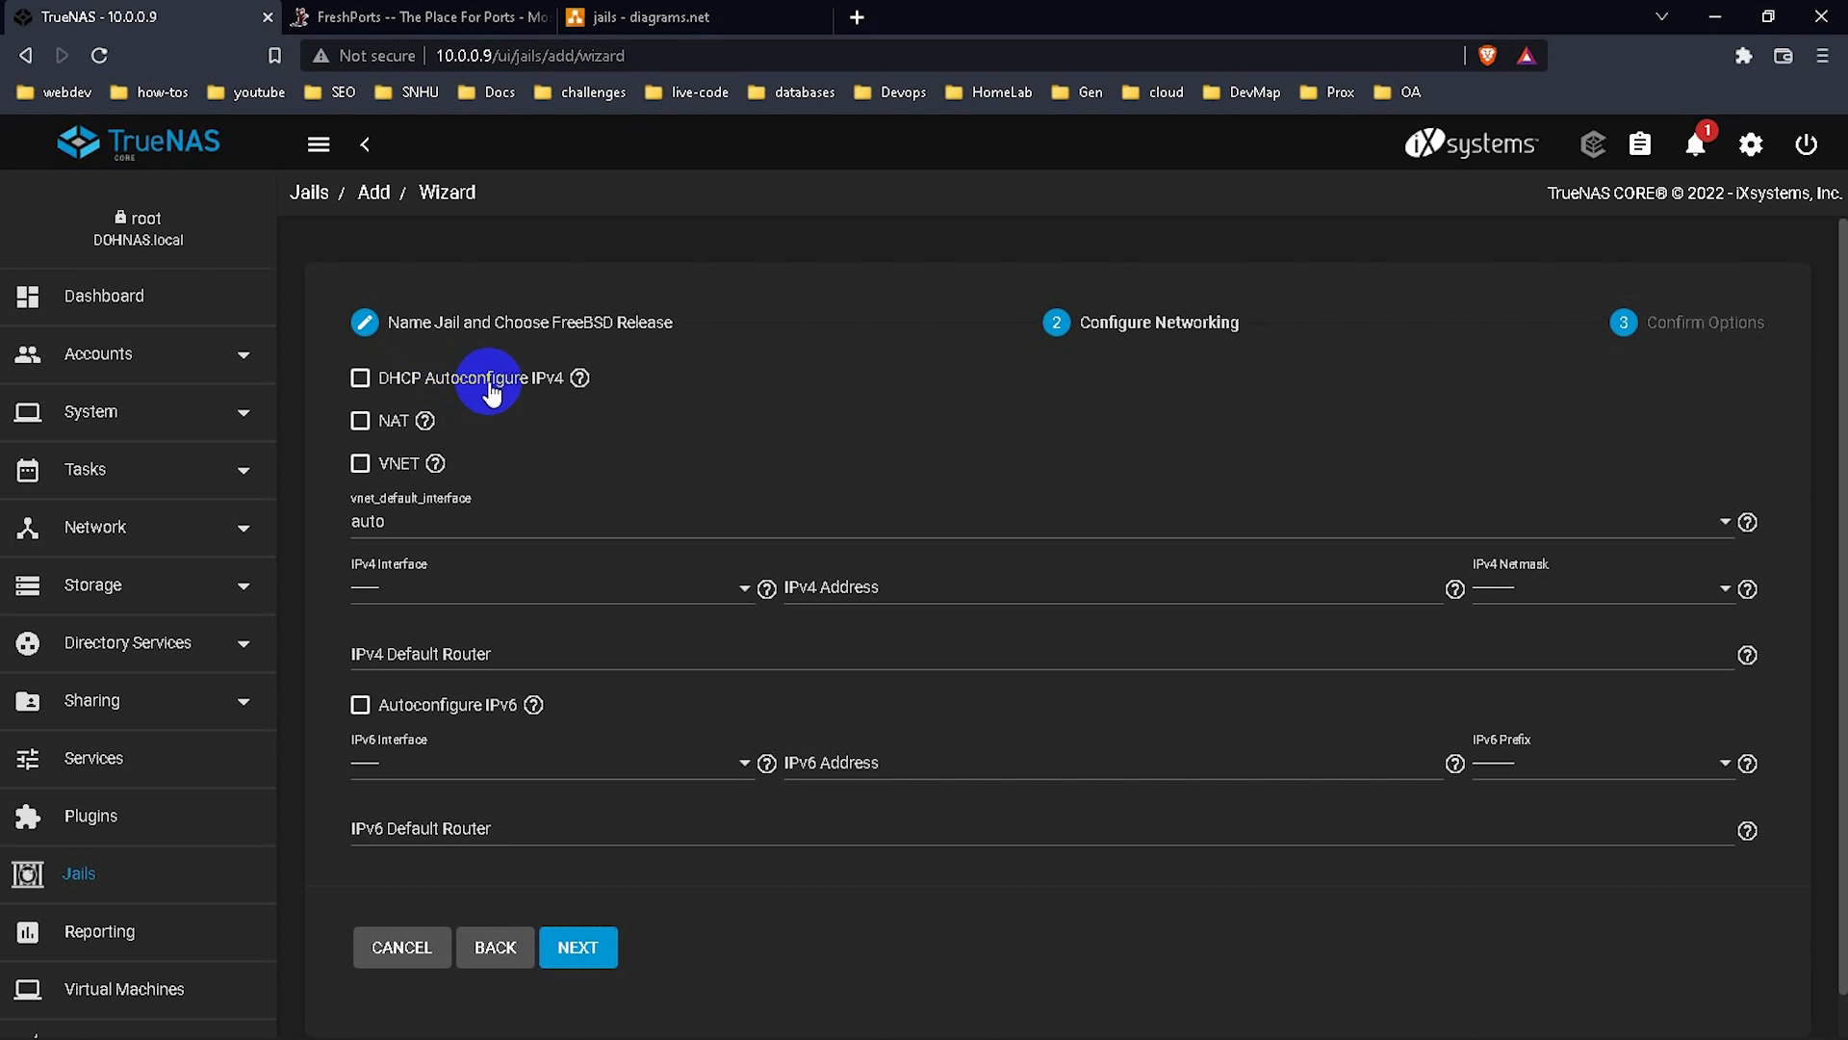
pyautogui.click(362, 380)
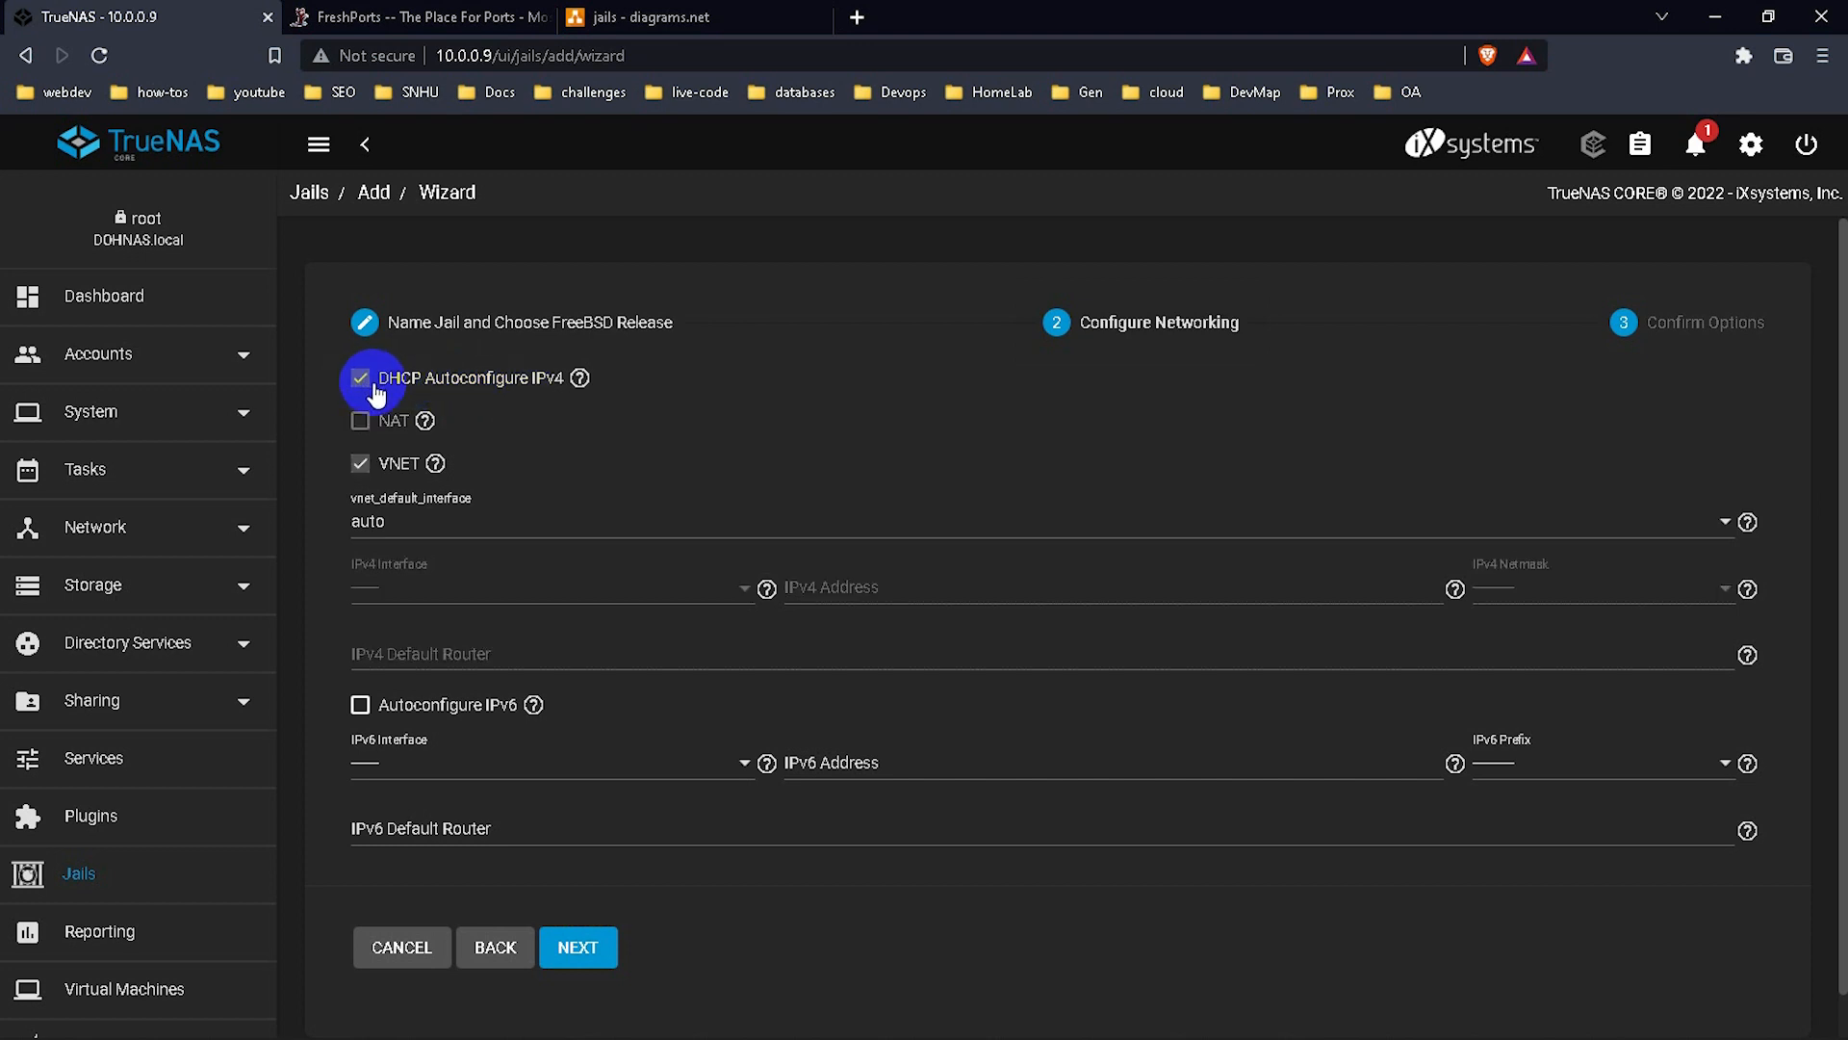
pyautogui.click(363, 385)
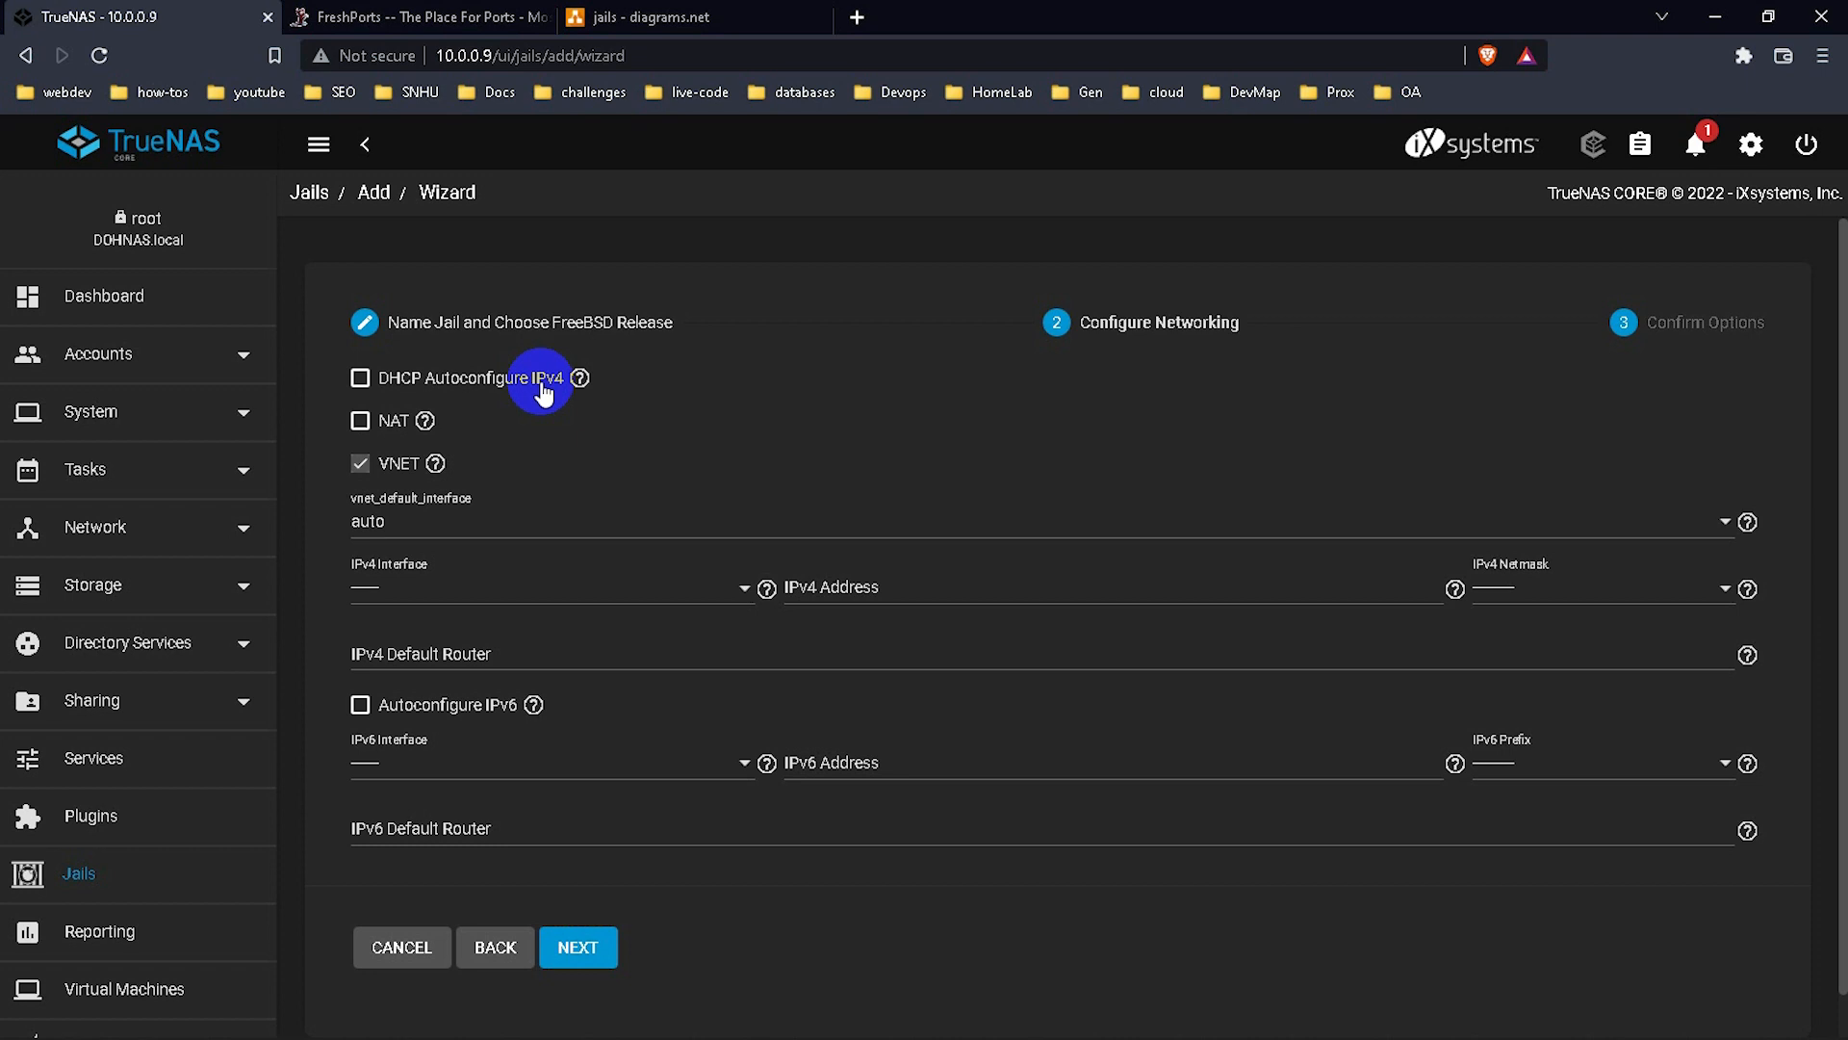
pyautogui.click(362, 423)
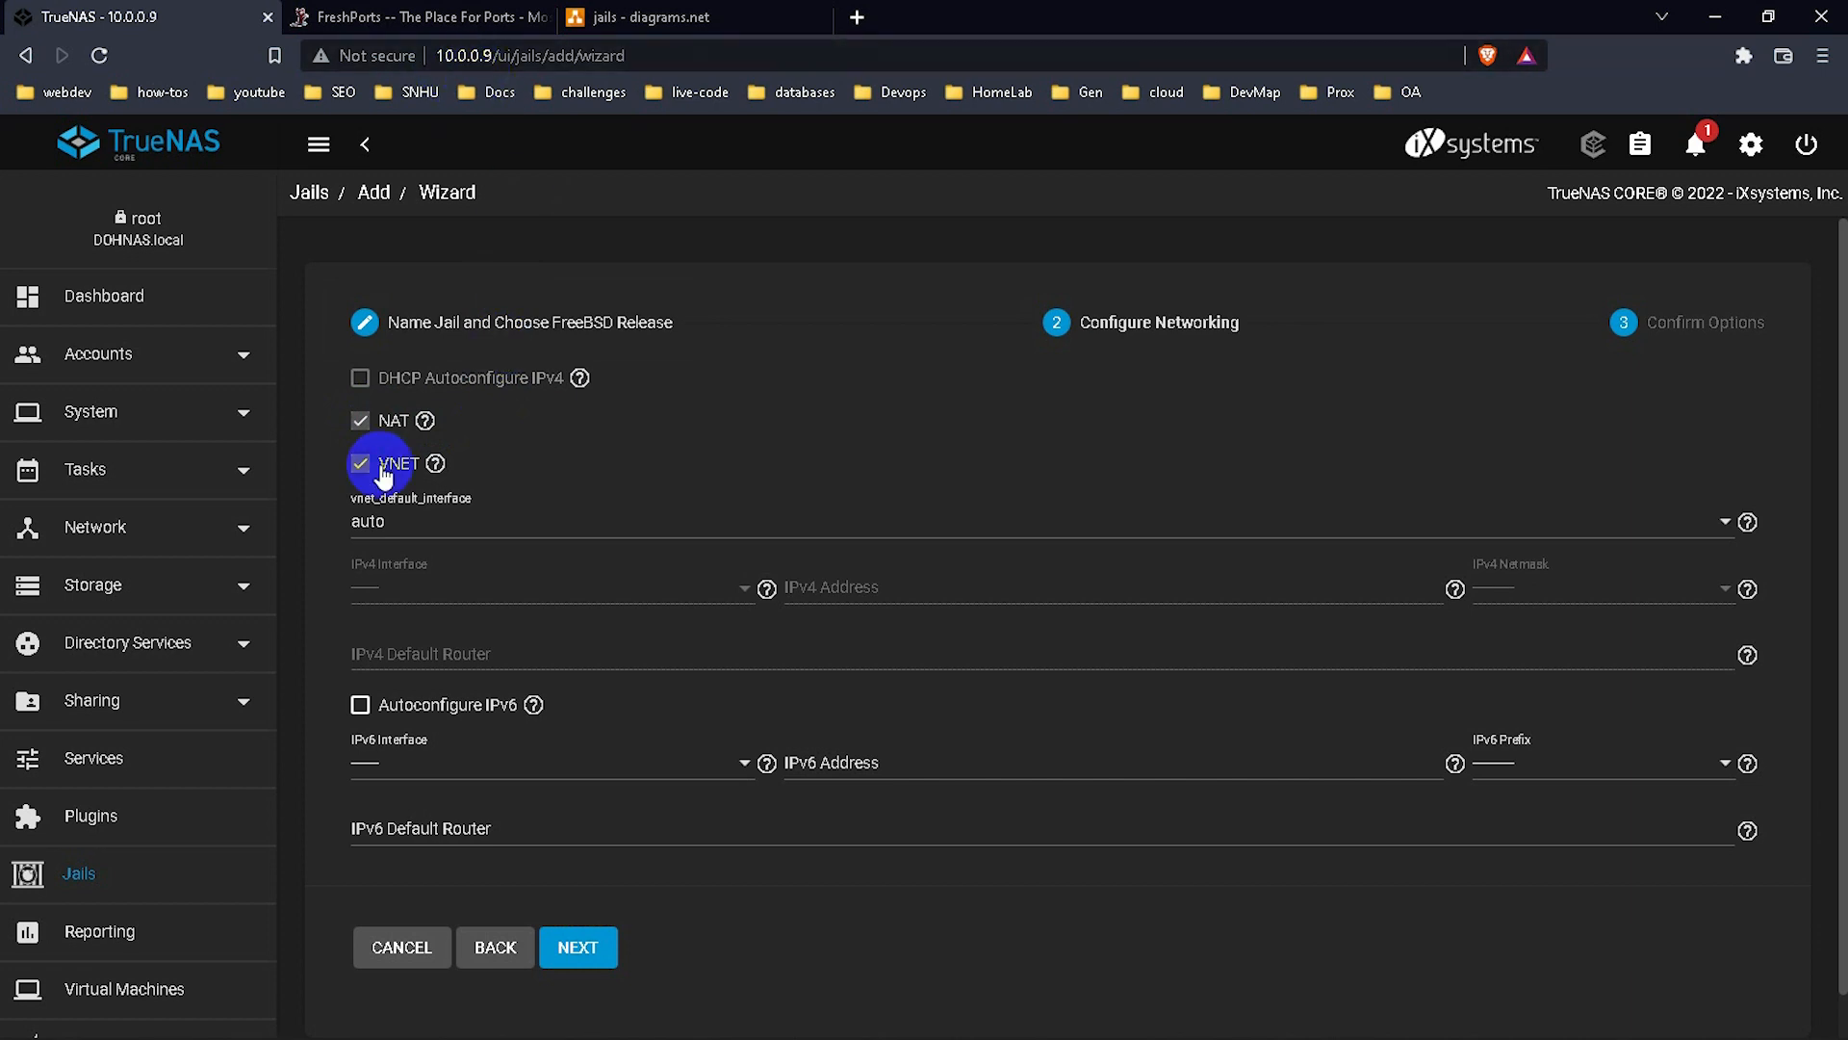
pyautogui.click(360, 423)
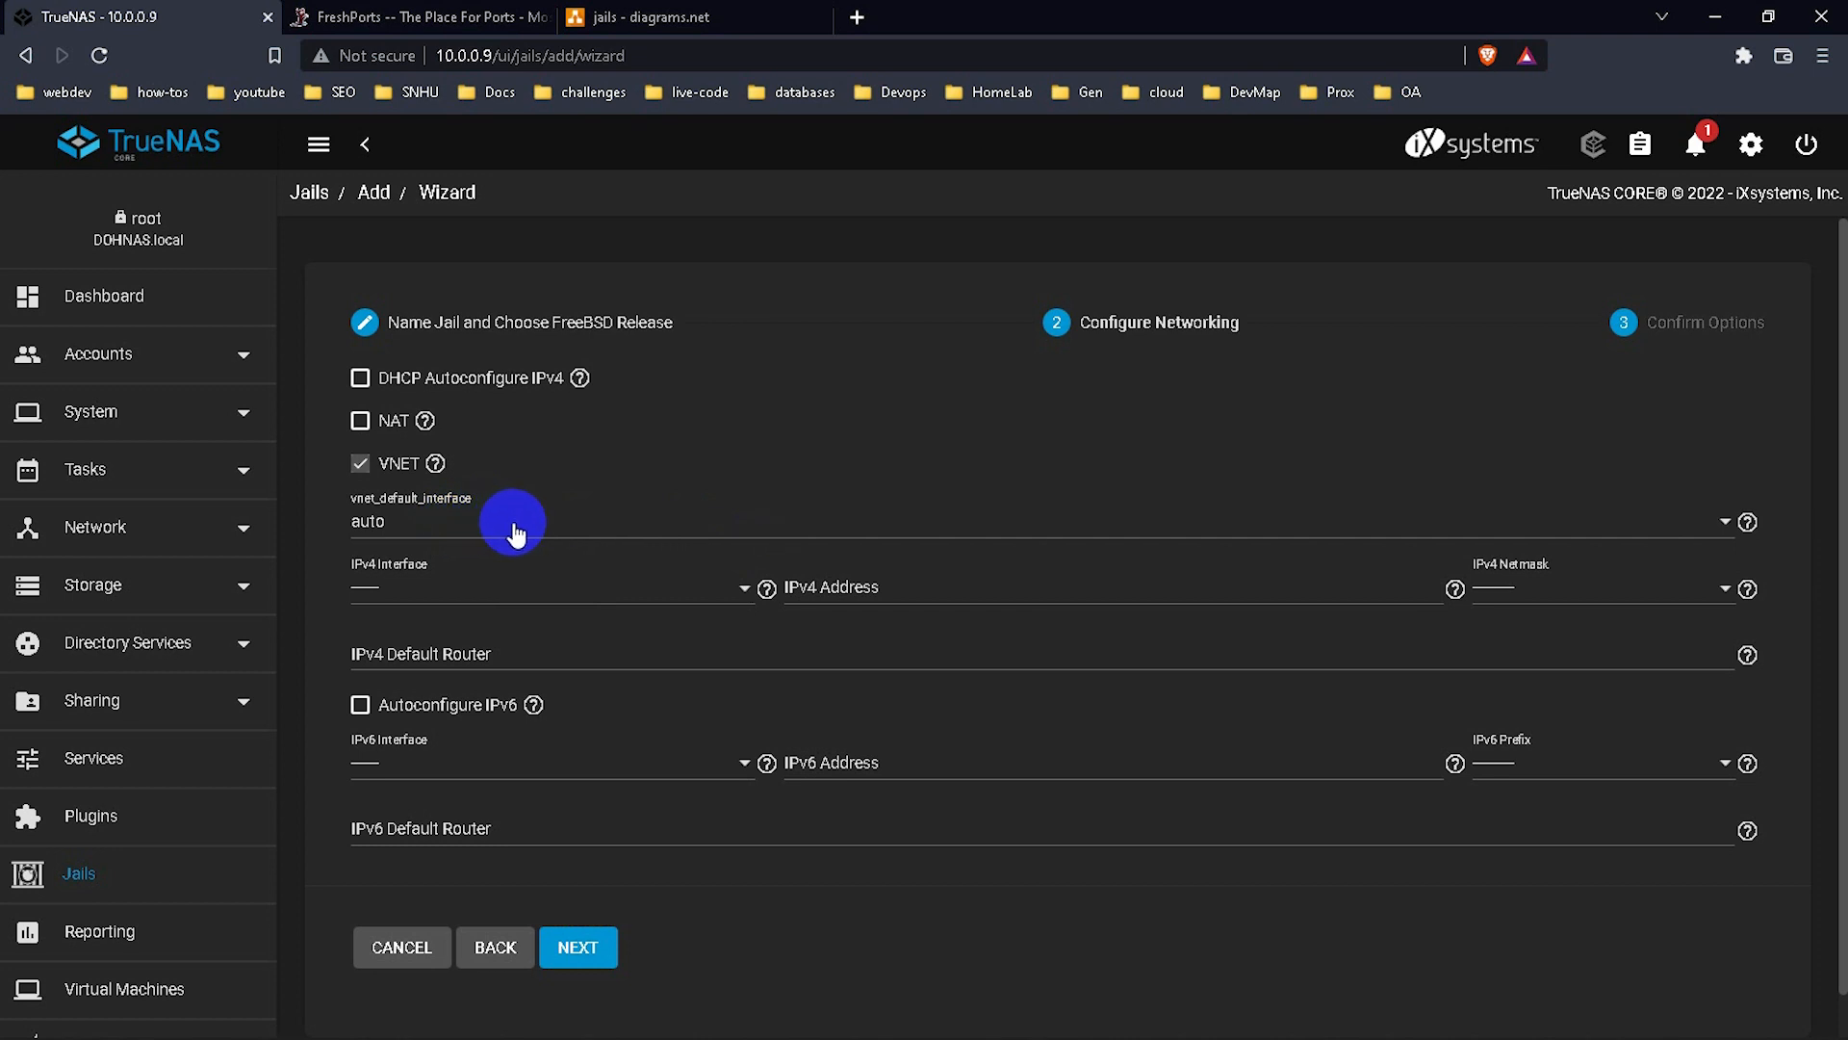
# Keep the default VNET interface on auto and use vnet0 as the IPv4 interface.
pyautogui.click(515, 532)
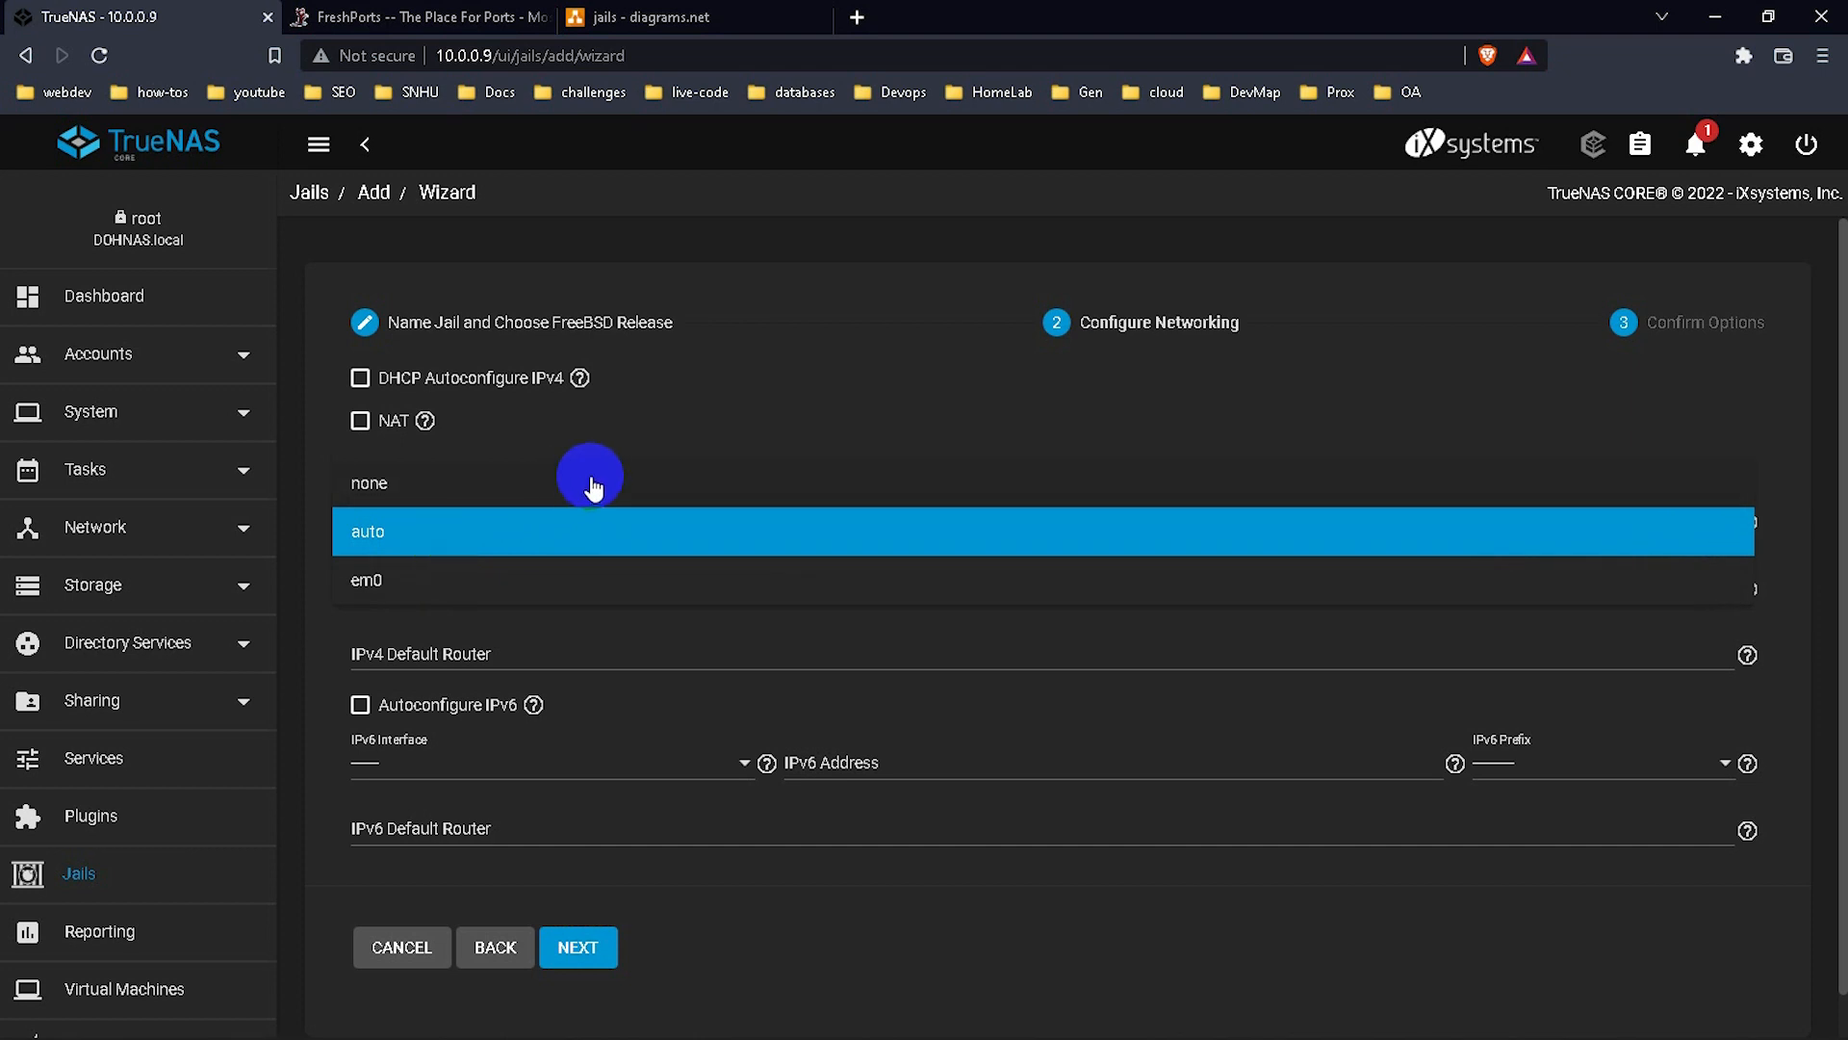
pyautogui.click(805, 266)
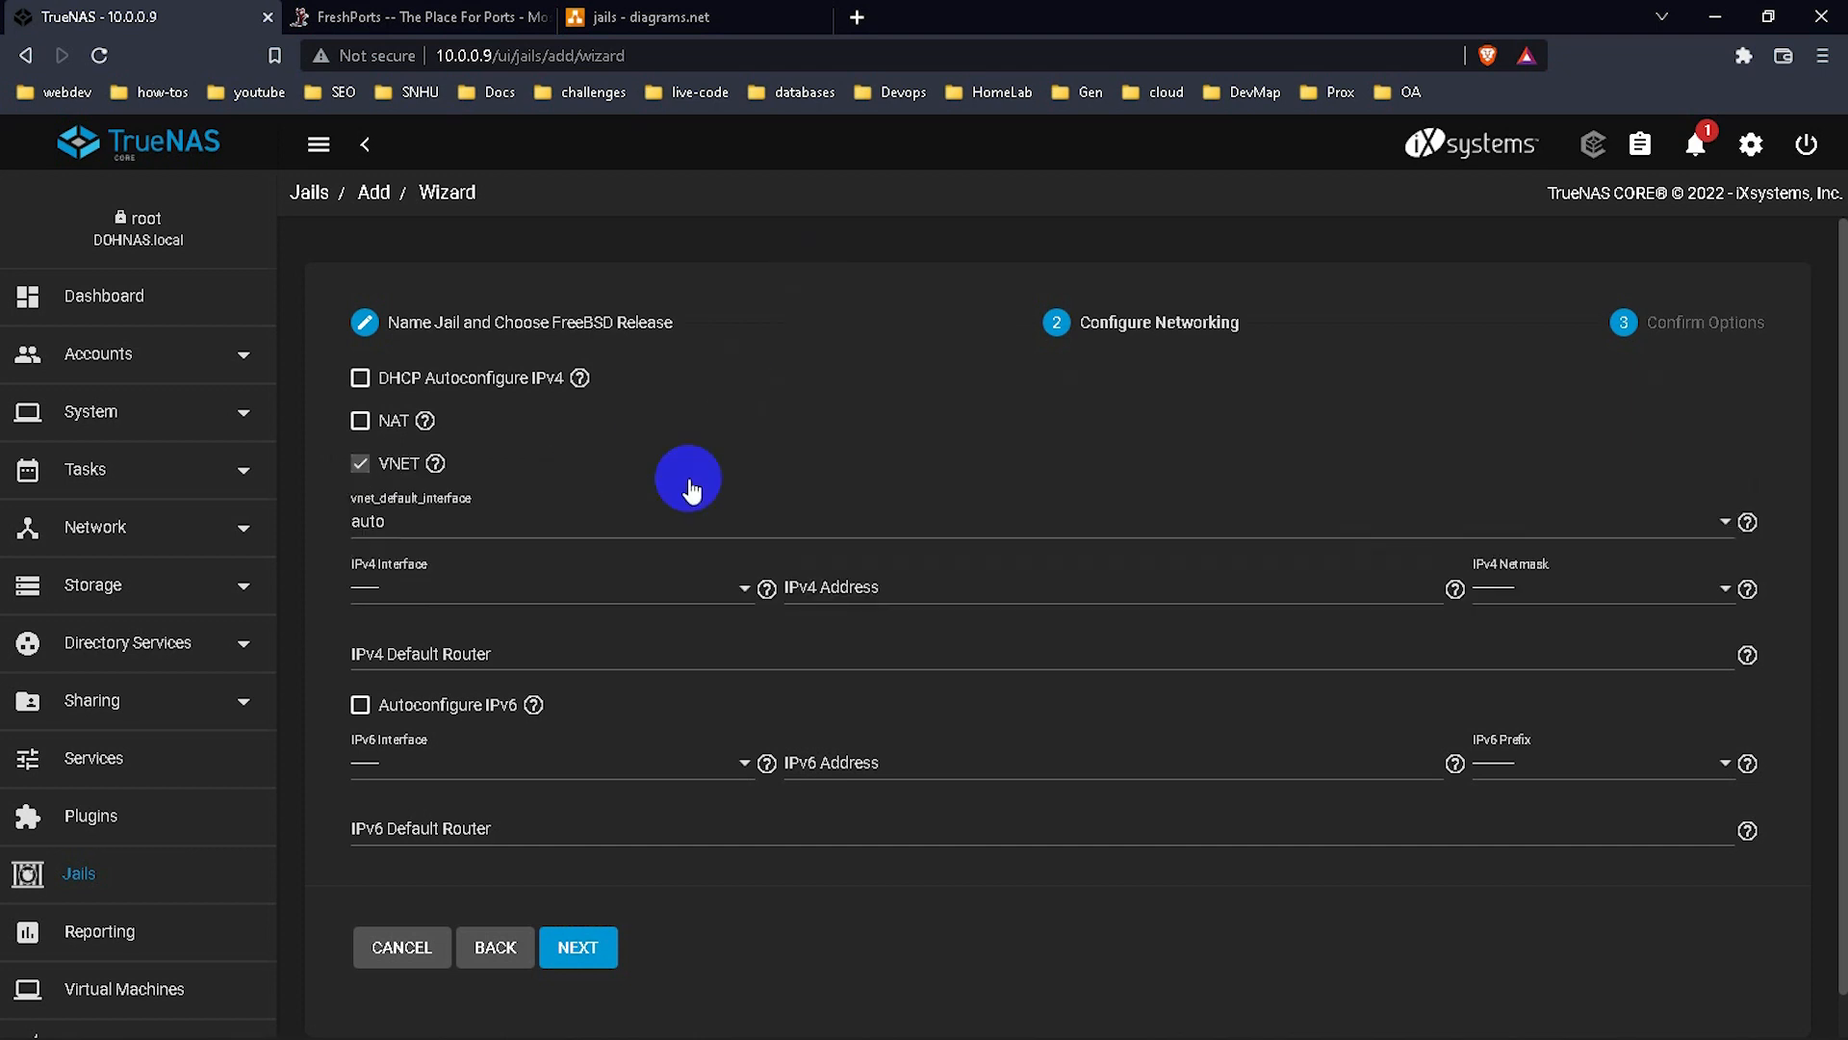
pyautogui.click(662, 606)
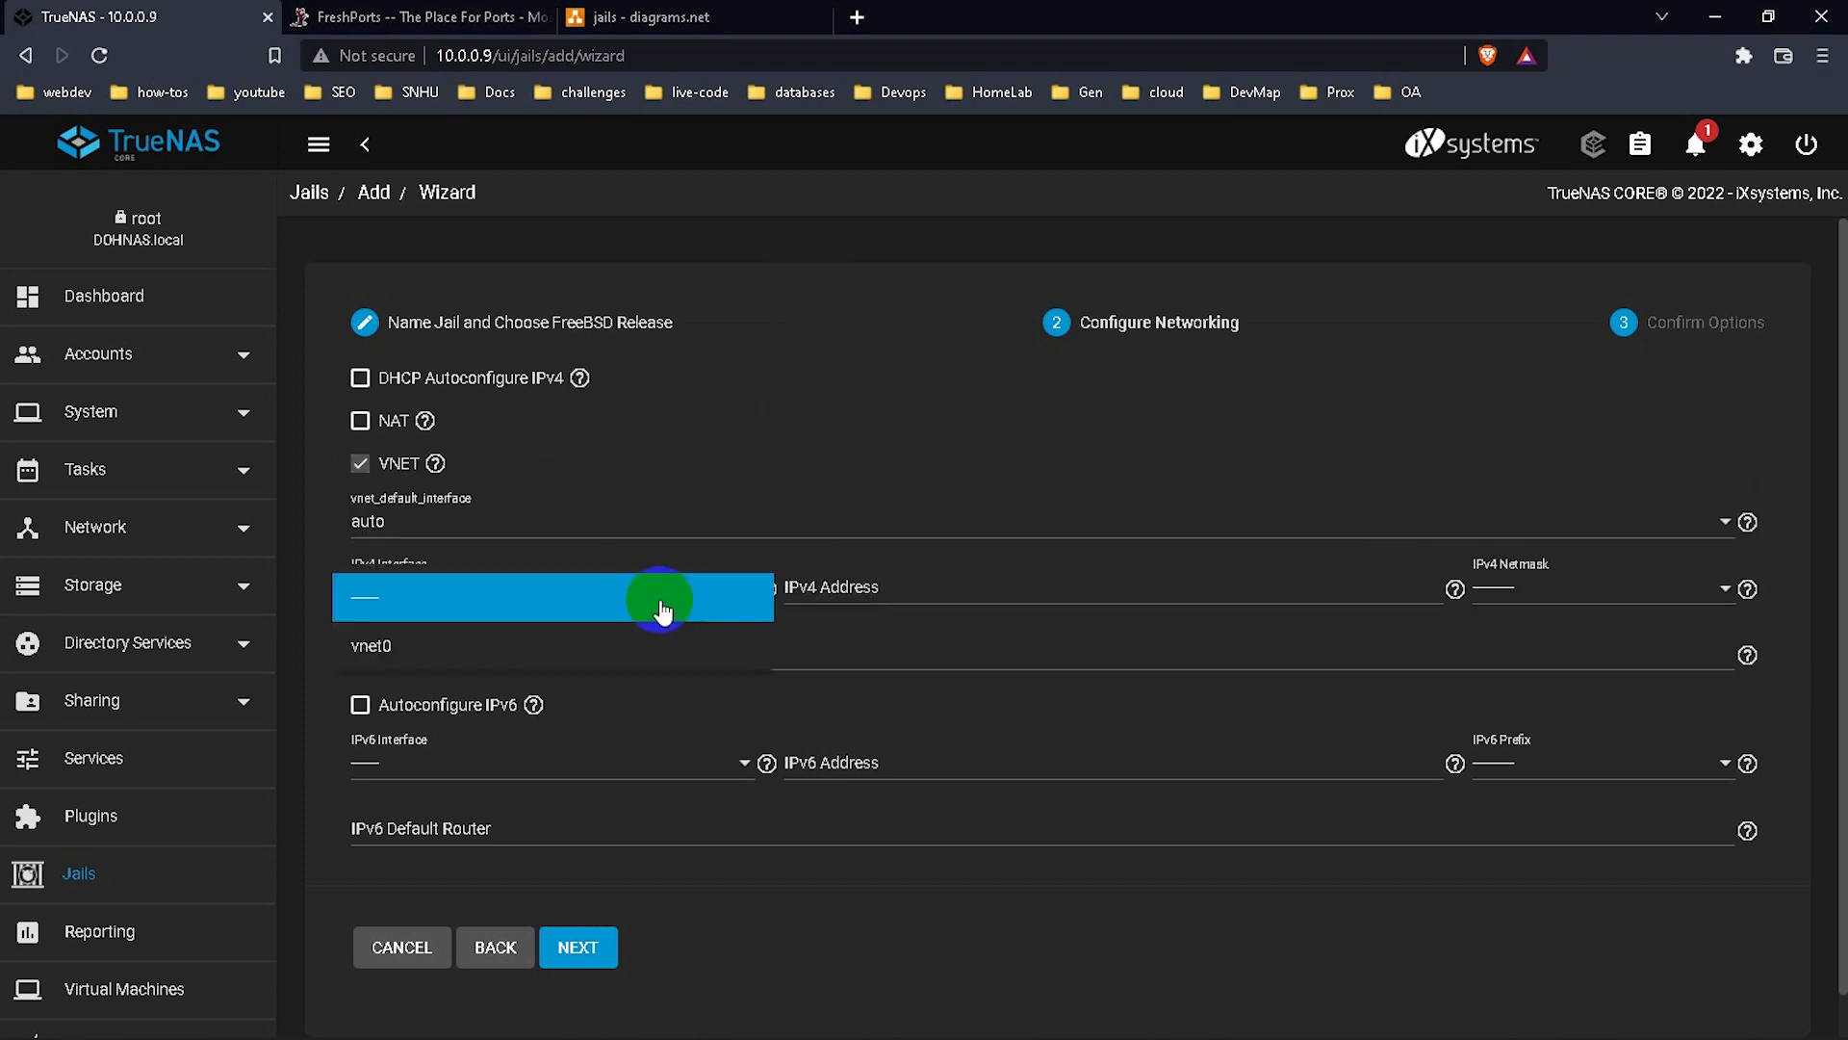
pyautogui.click(550, 664)
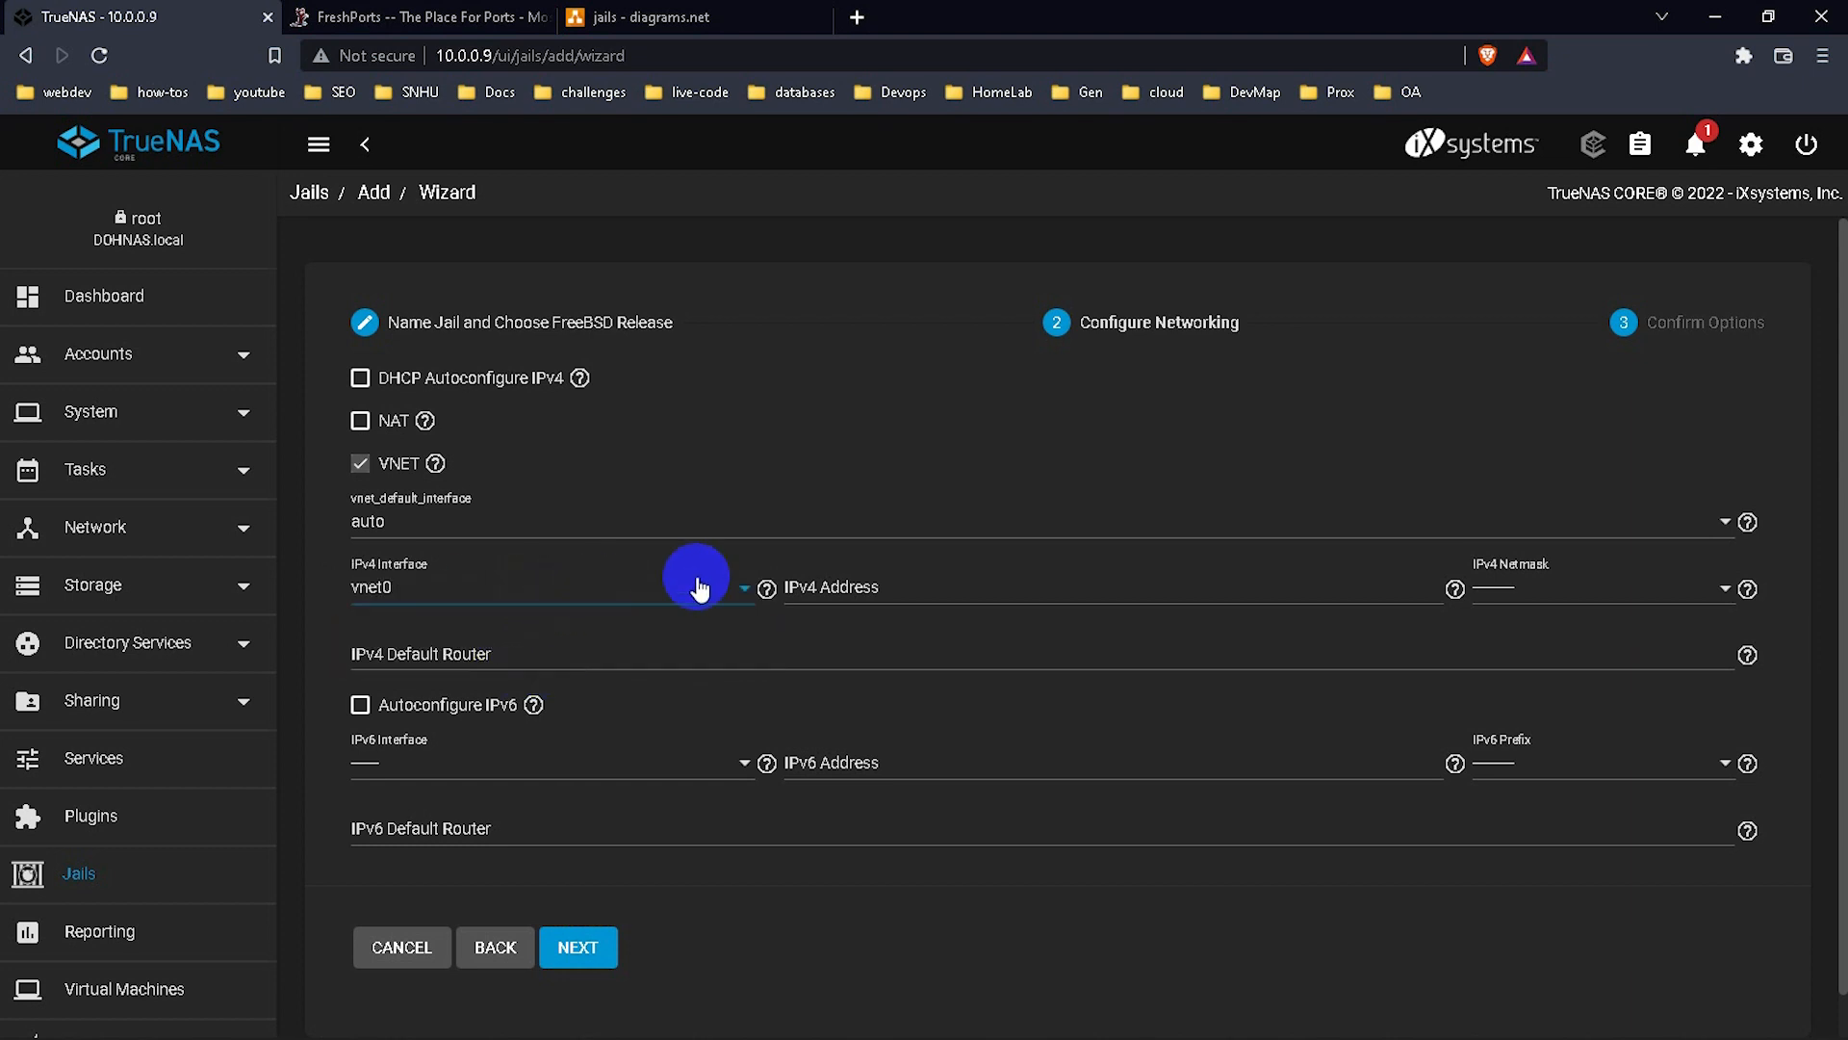
# Set IPv4 address 10.0.0.30, netmask 24 and default router 10.0.0.1, then proceed.
pyautogui.click(967, 592)
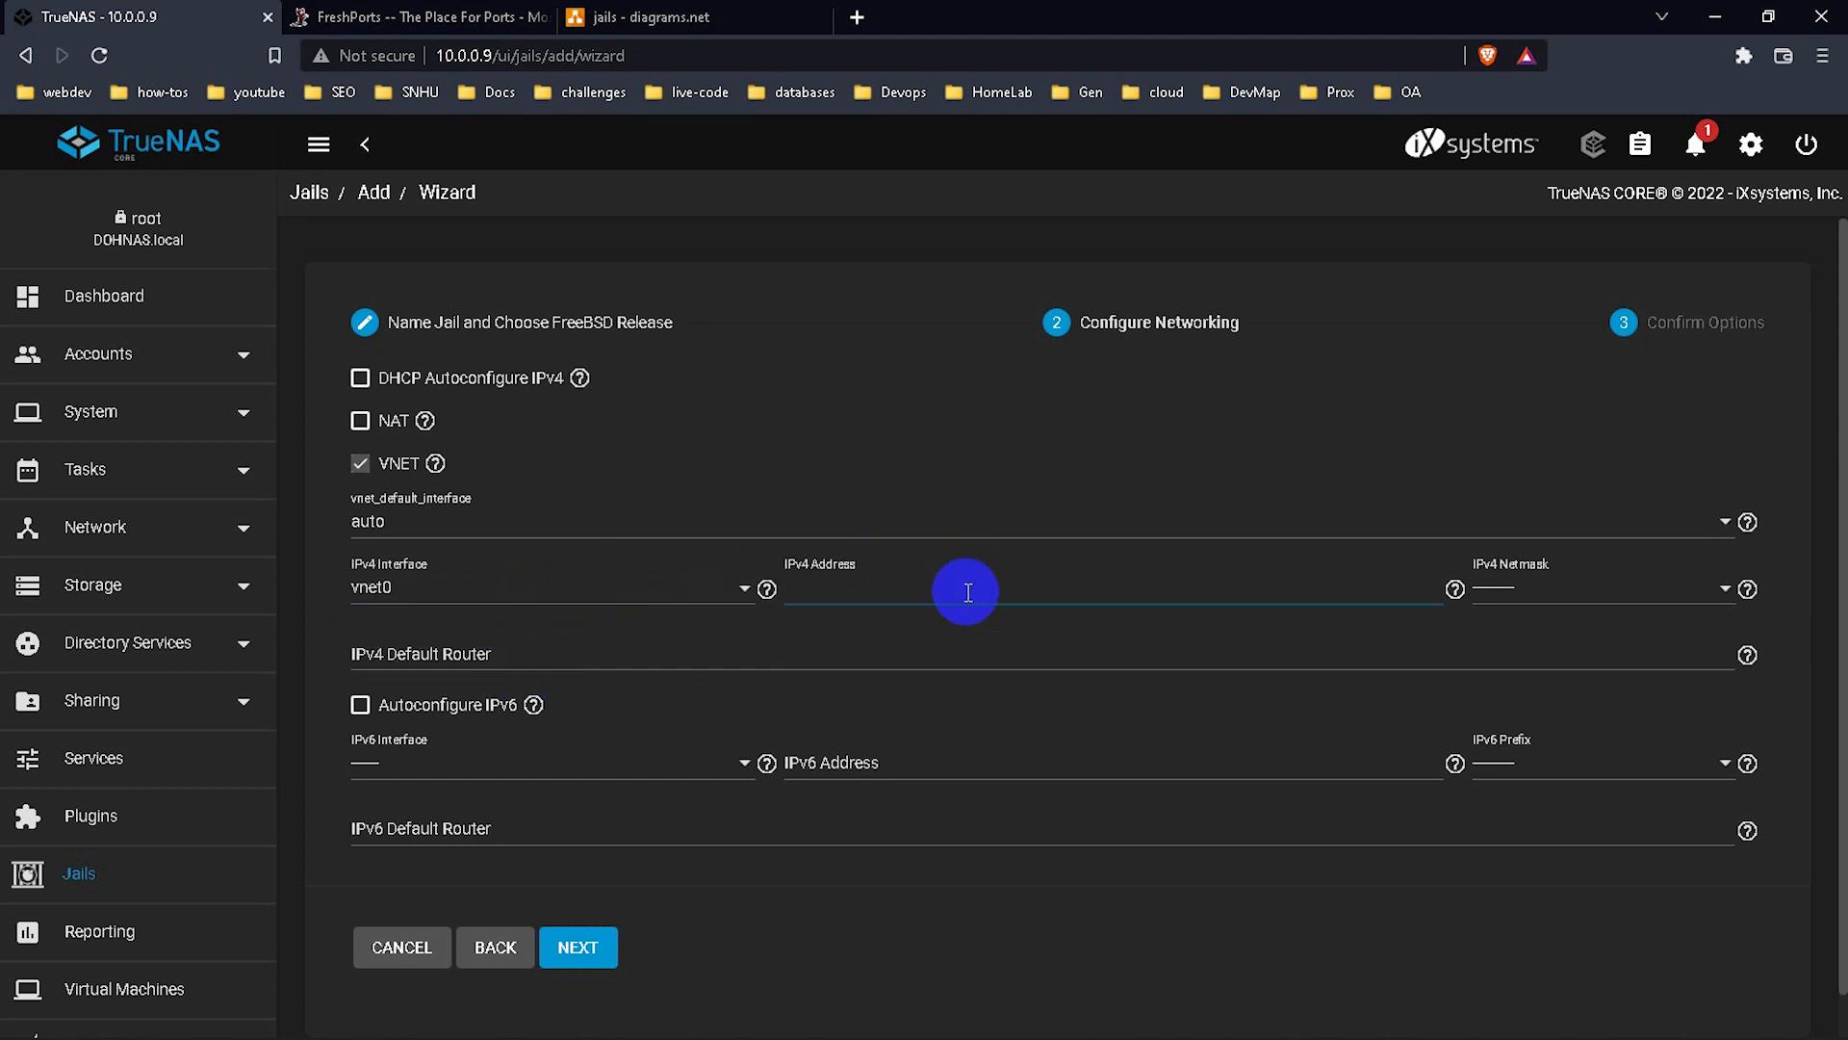
pyautogui.write('10.0.0.')
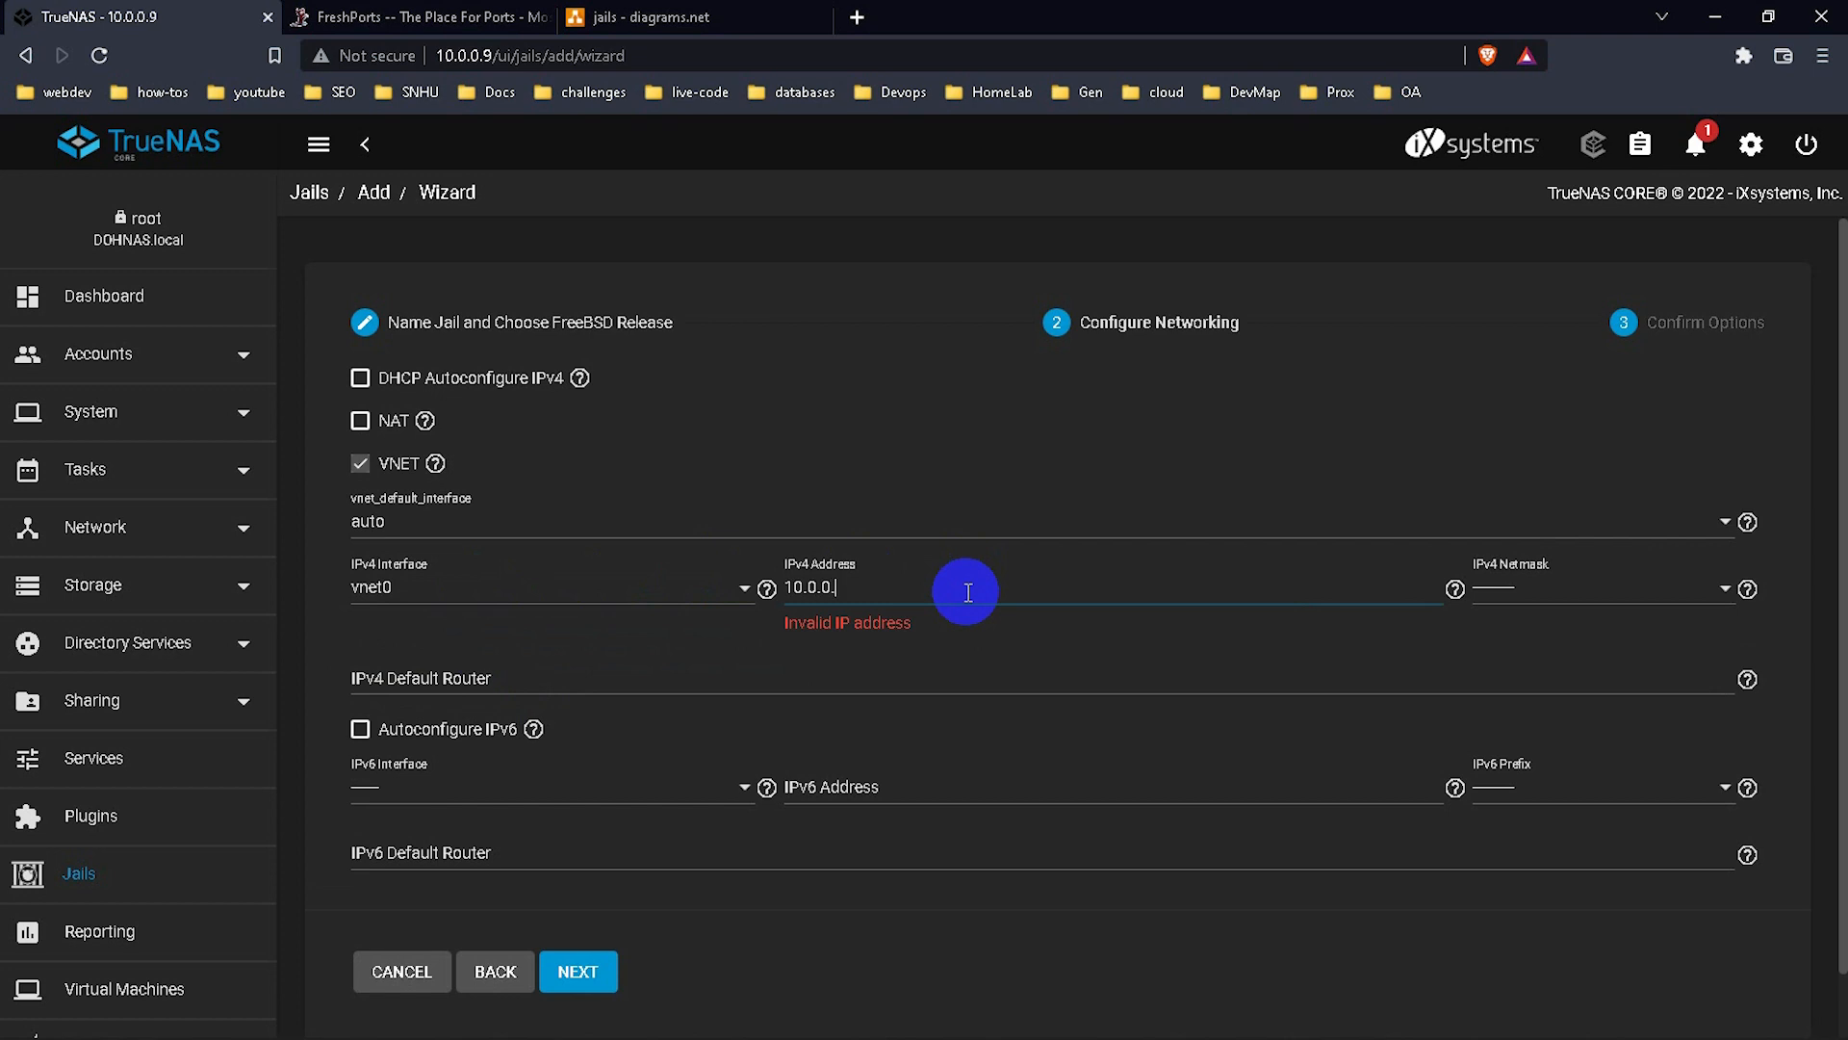
pyautogui.write('30')
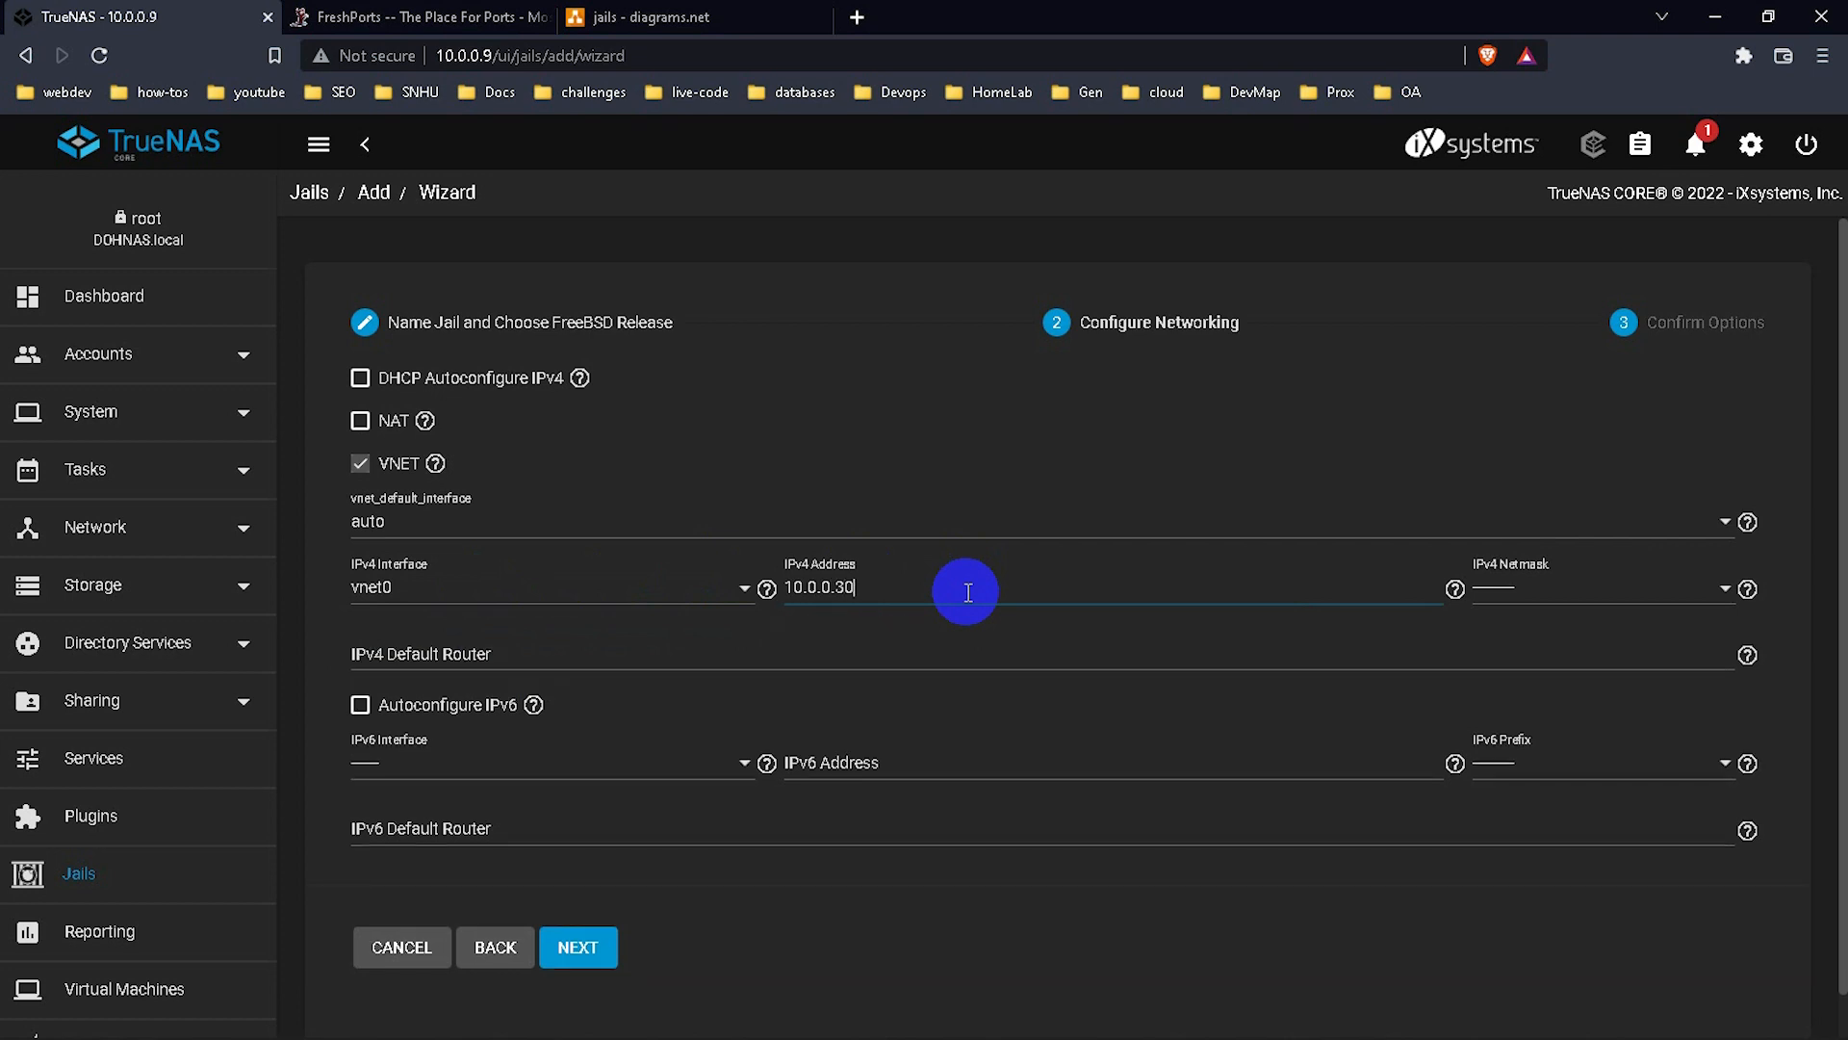
pyautogui.click(1536, 591)
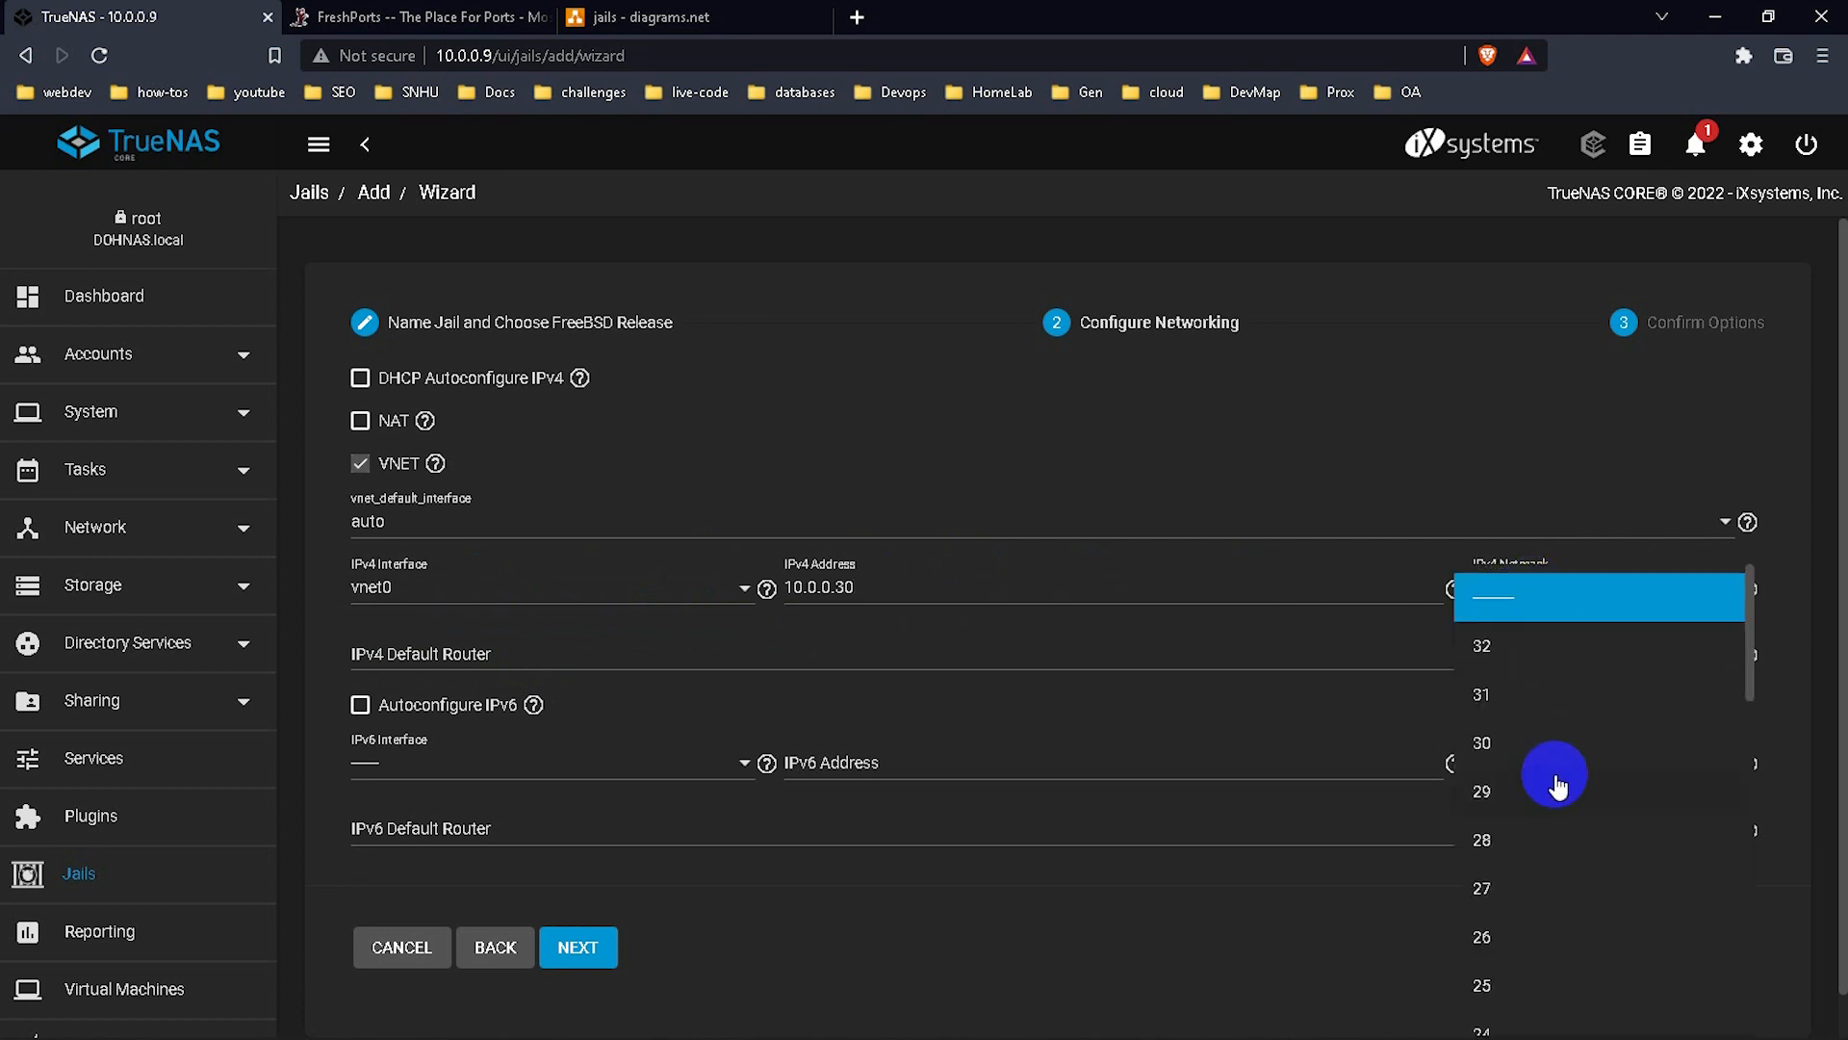
pyautogui.scroll(-2, 1549, 913)
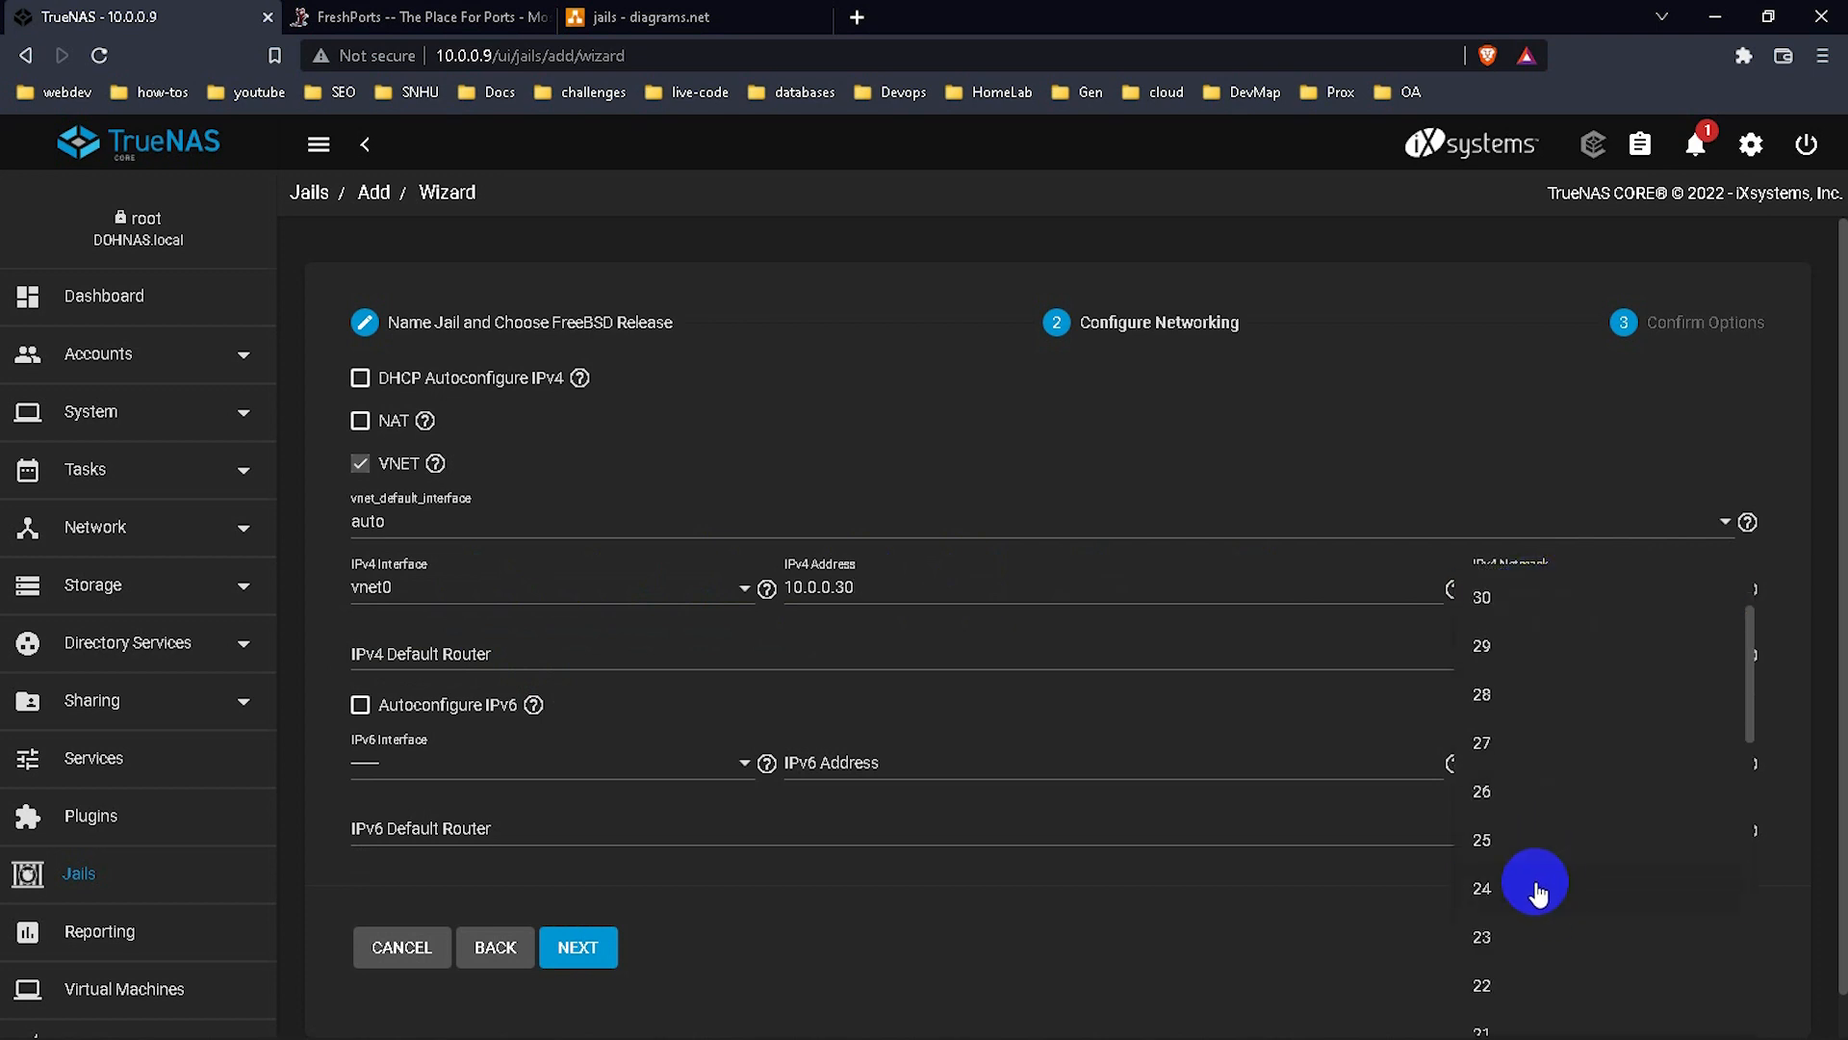
pyautogui.click(1535, 882)
pyautogui.click(948, 661)
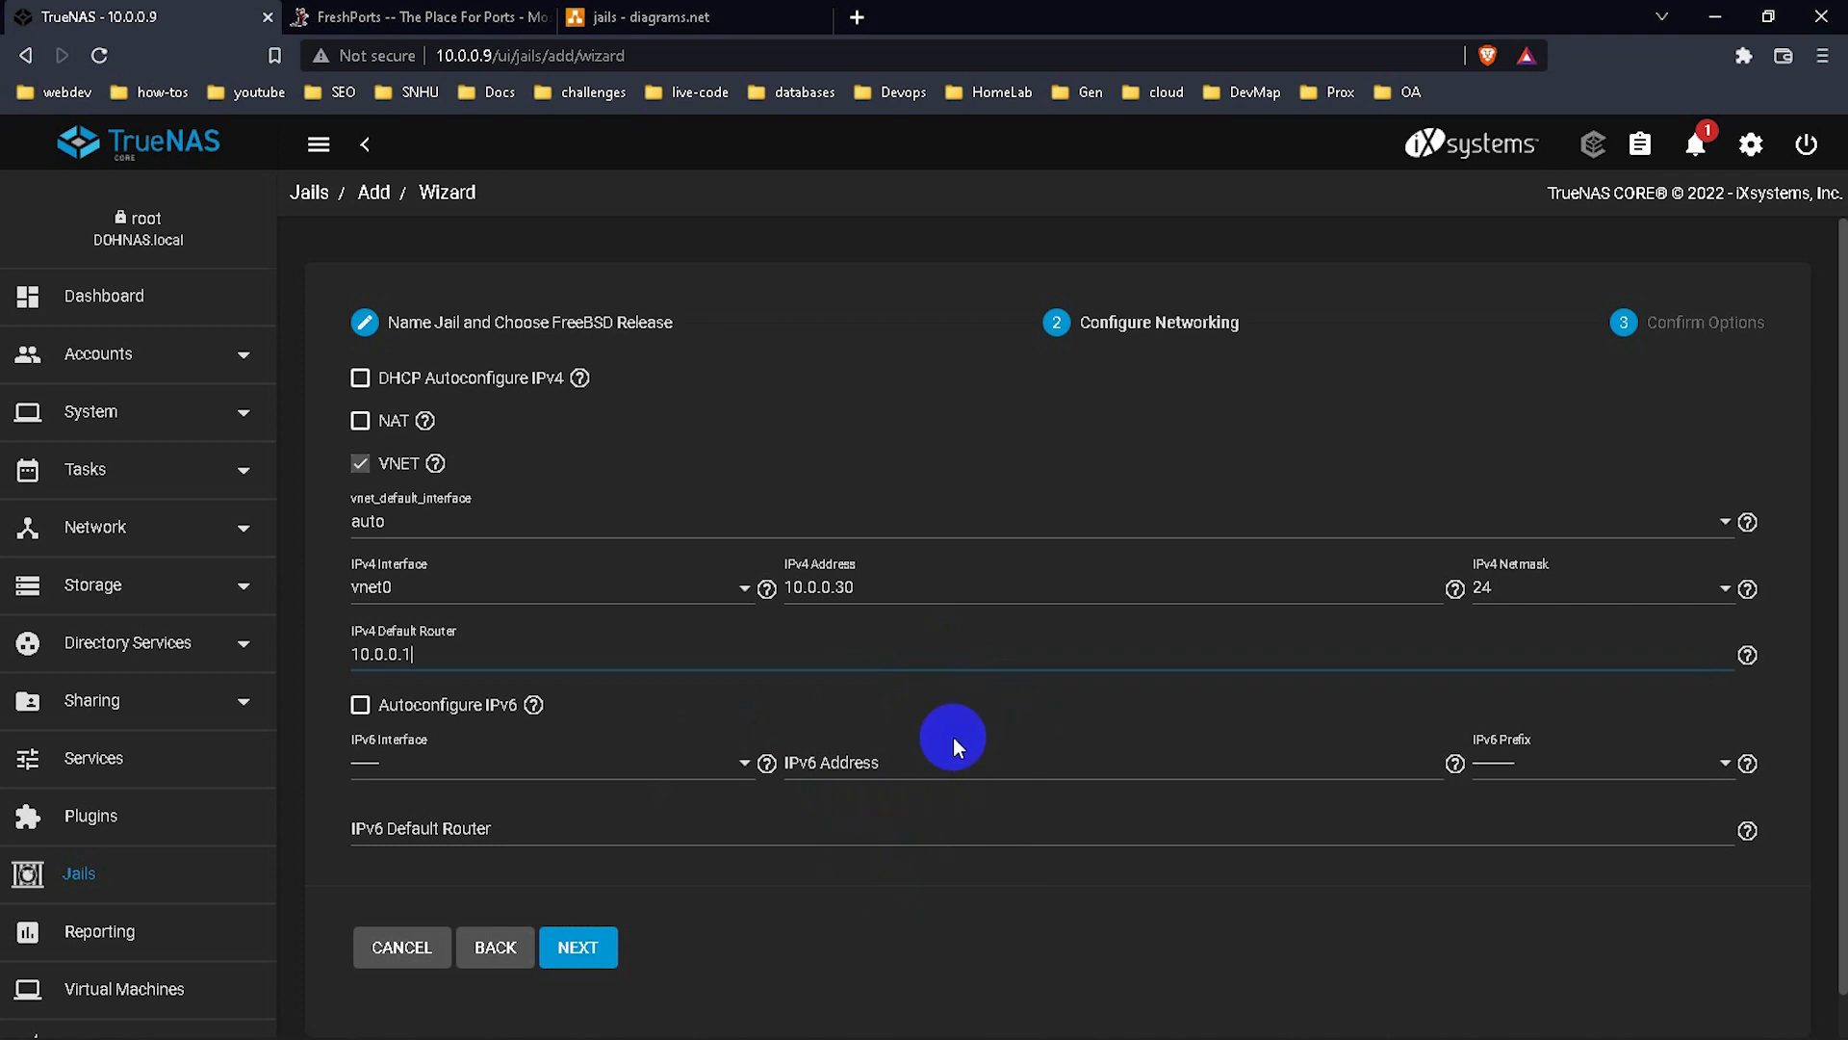
pyautogui.click(592, 948)
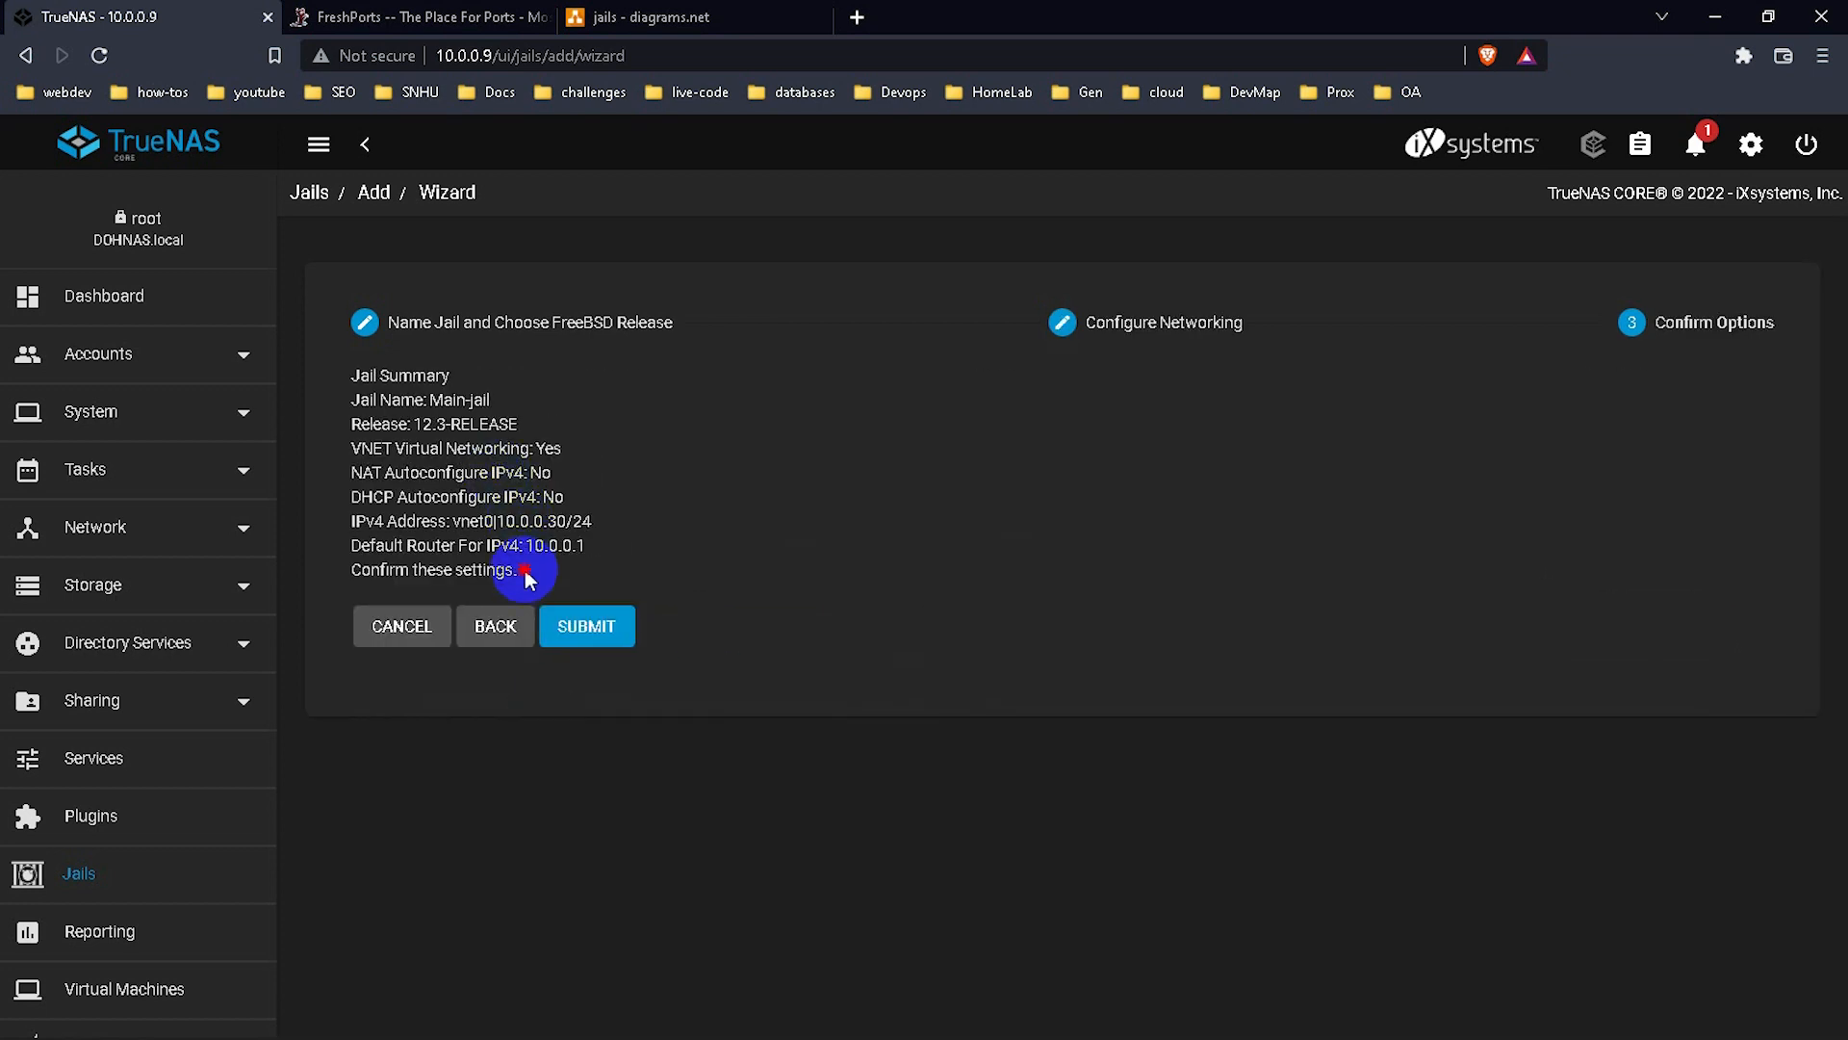
# Review the jail summary and submit to create Main-jail.
pyautogui.moveTo(524, 575); pyautogui.dragTo(351, 371)
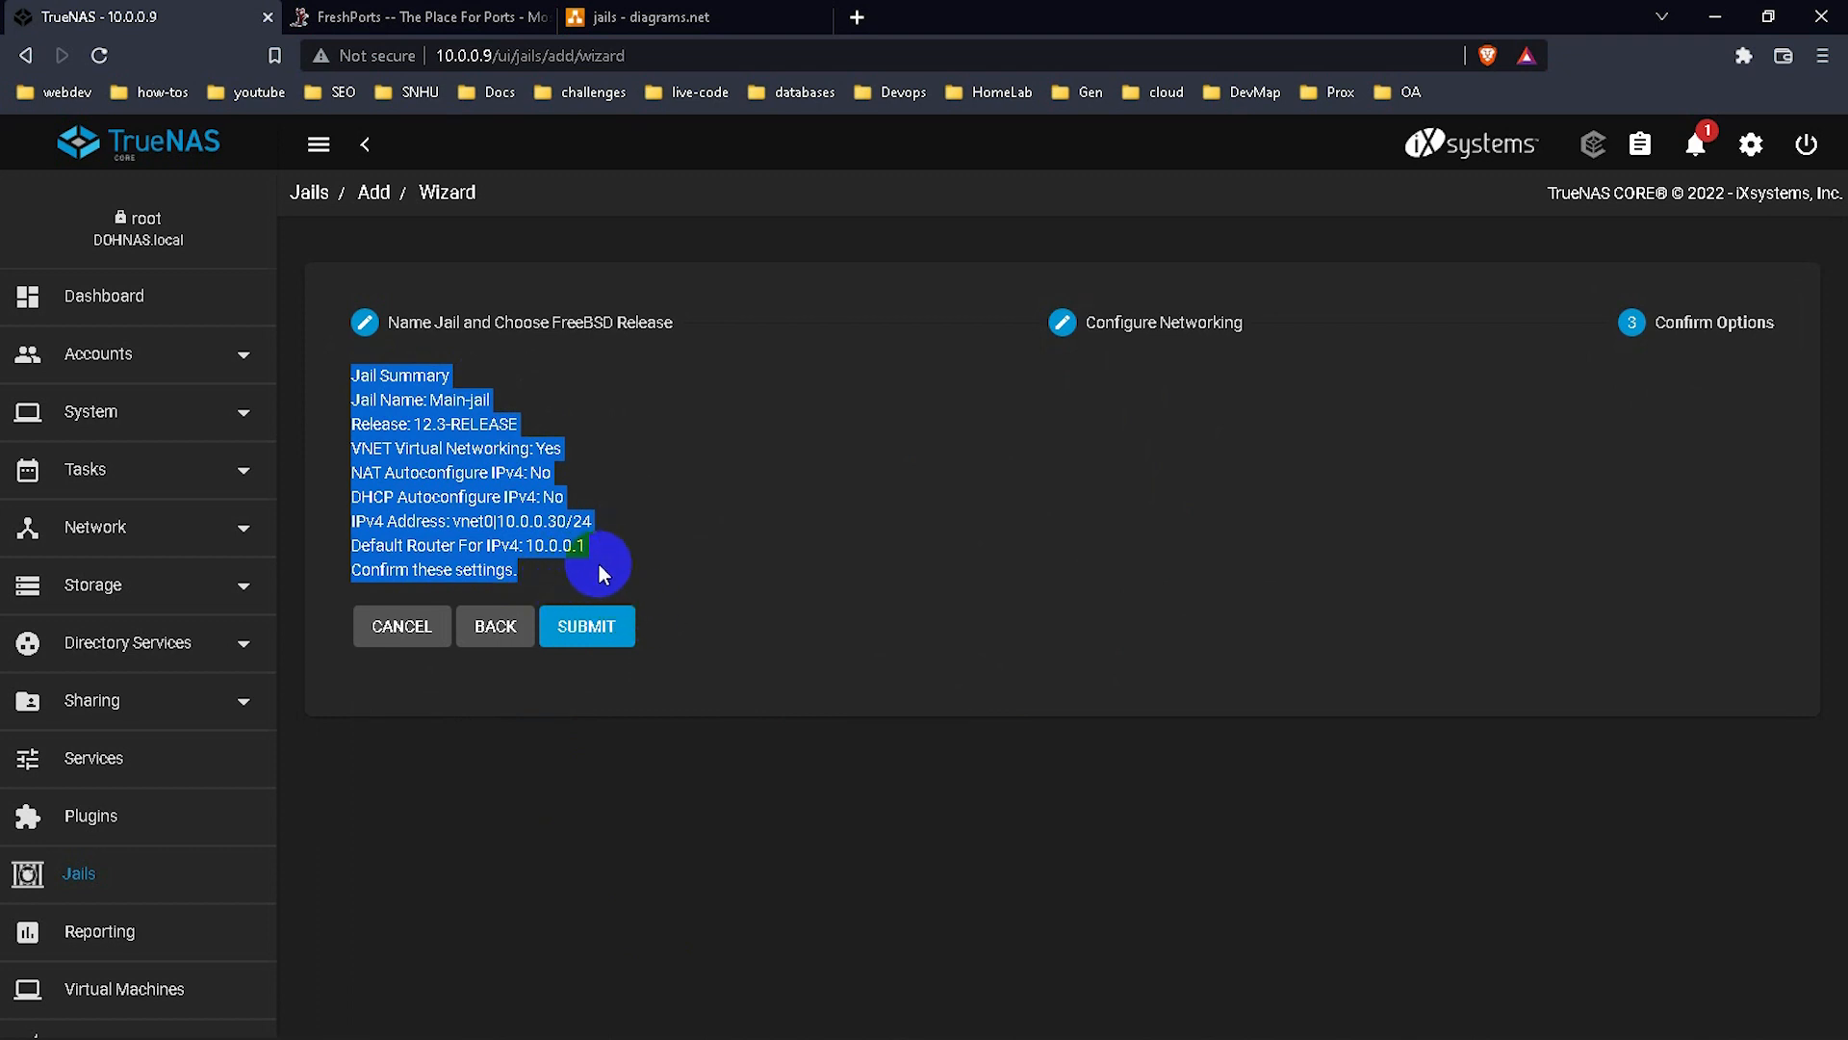
pyautogui.click(591, 621)
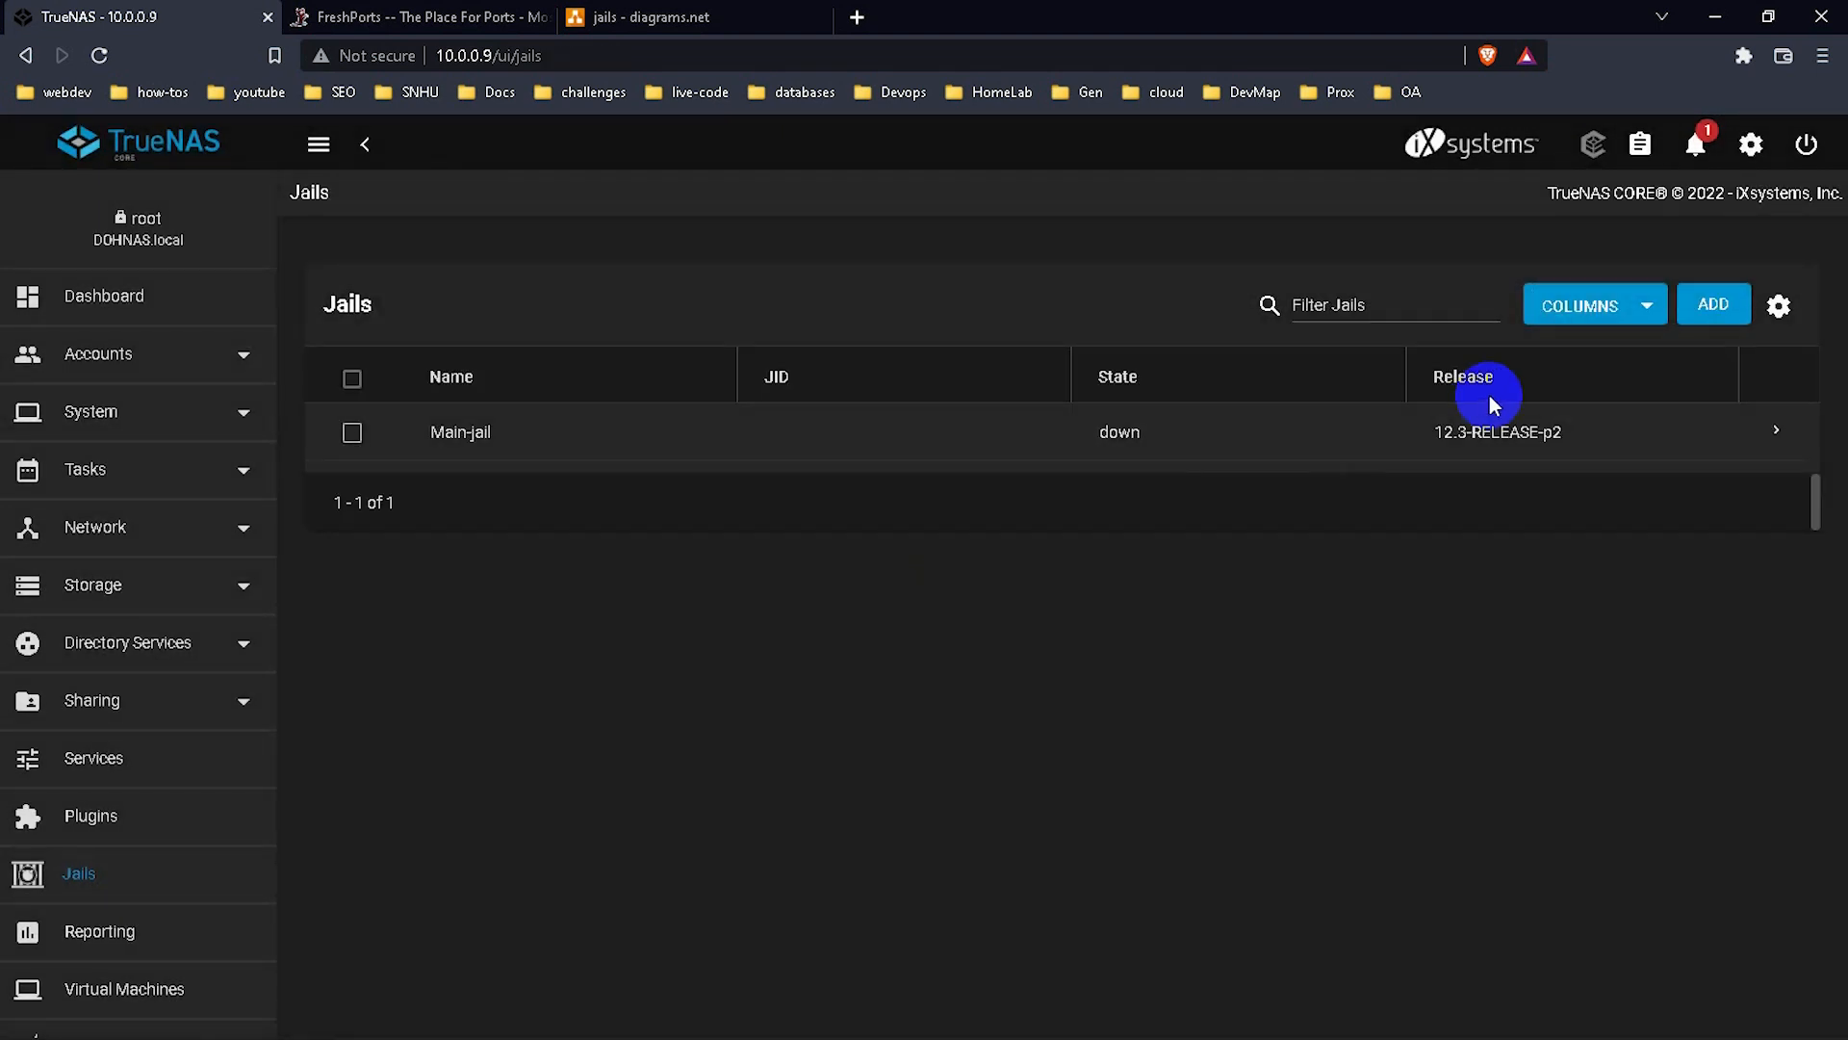
# Check Main-jail's details (IPv4 10.0.0.30/24, no IPv6) and request a jail update.
pyautogui.click(1779, 431)
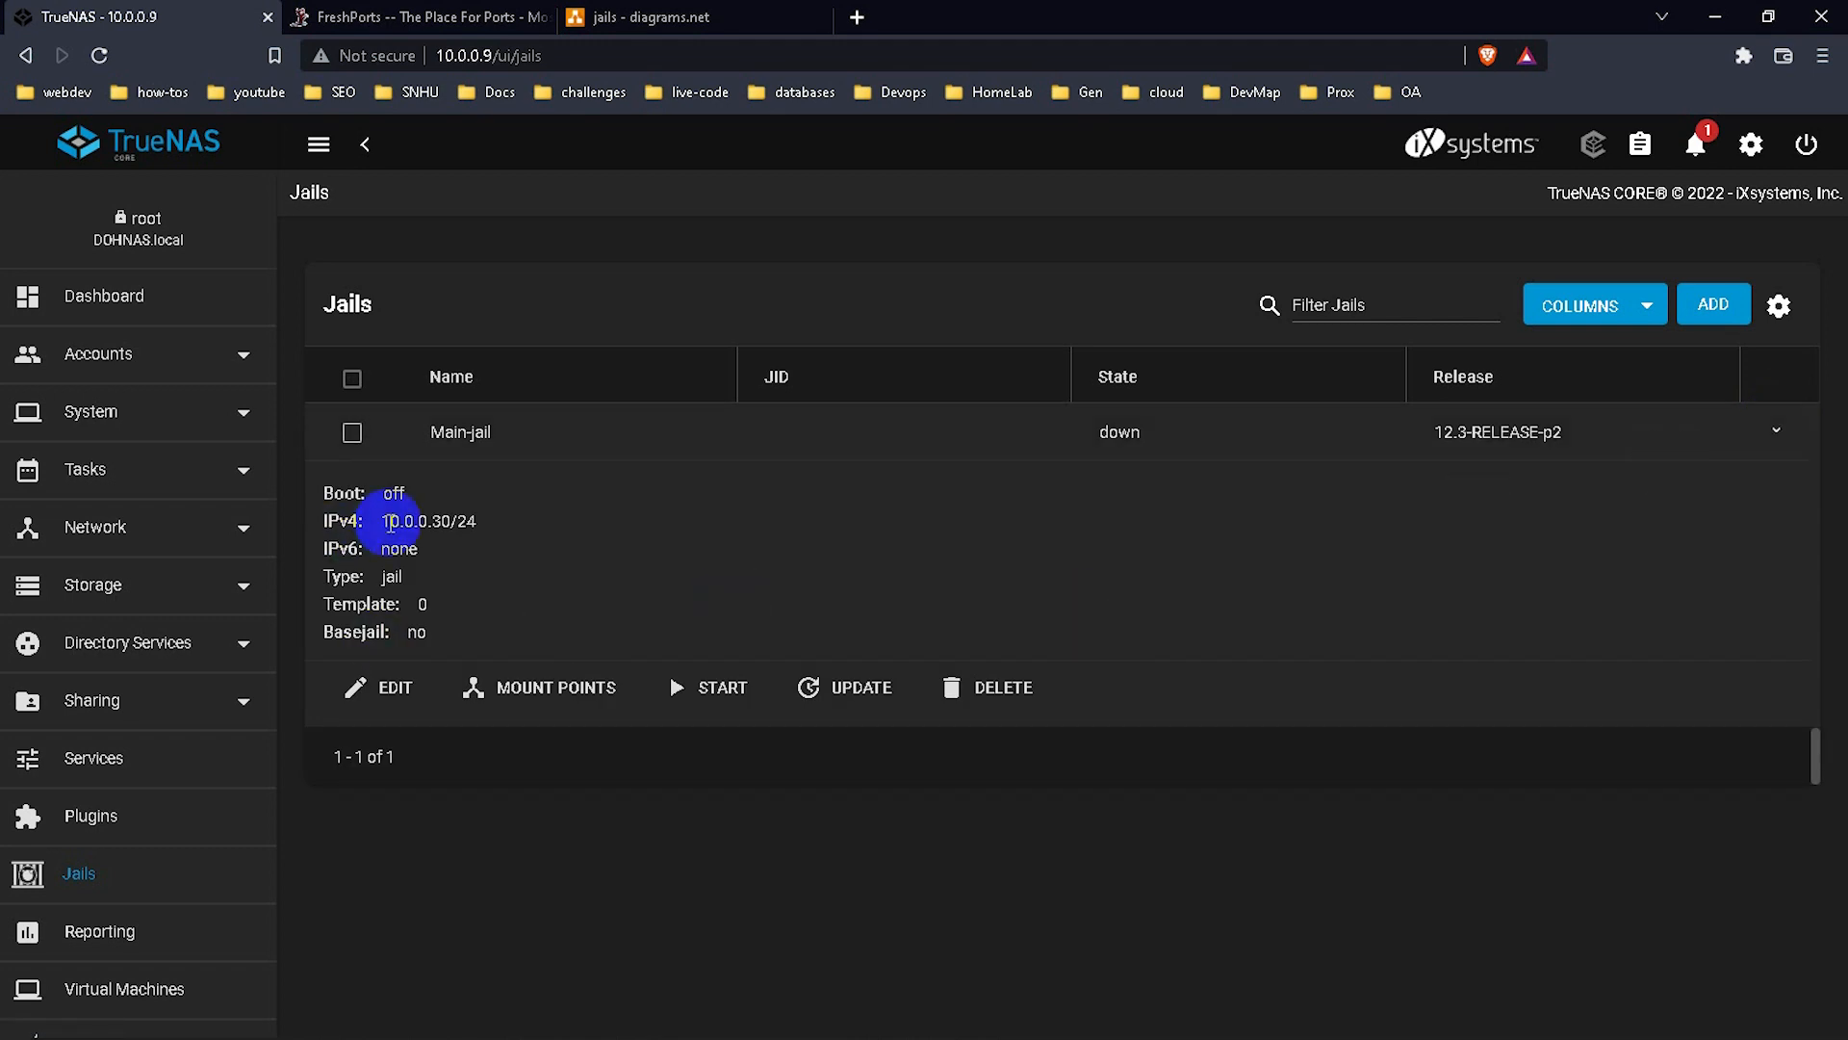
pyautogui.moveTo(390, 521); pyautogui.dragTo(501, 536)
pyautogui.click(627, 537)
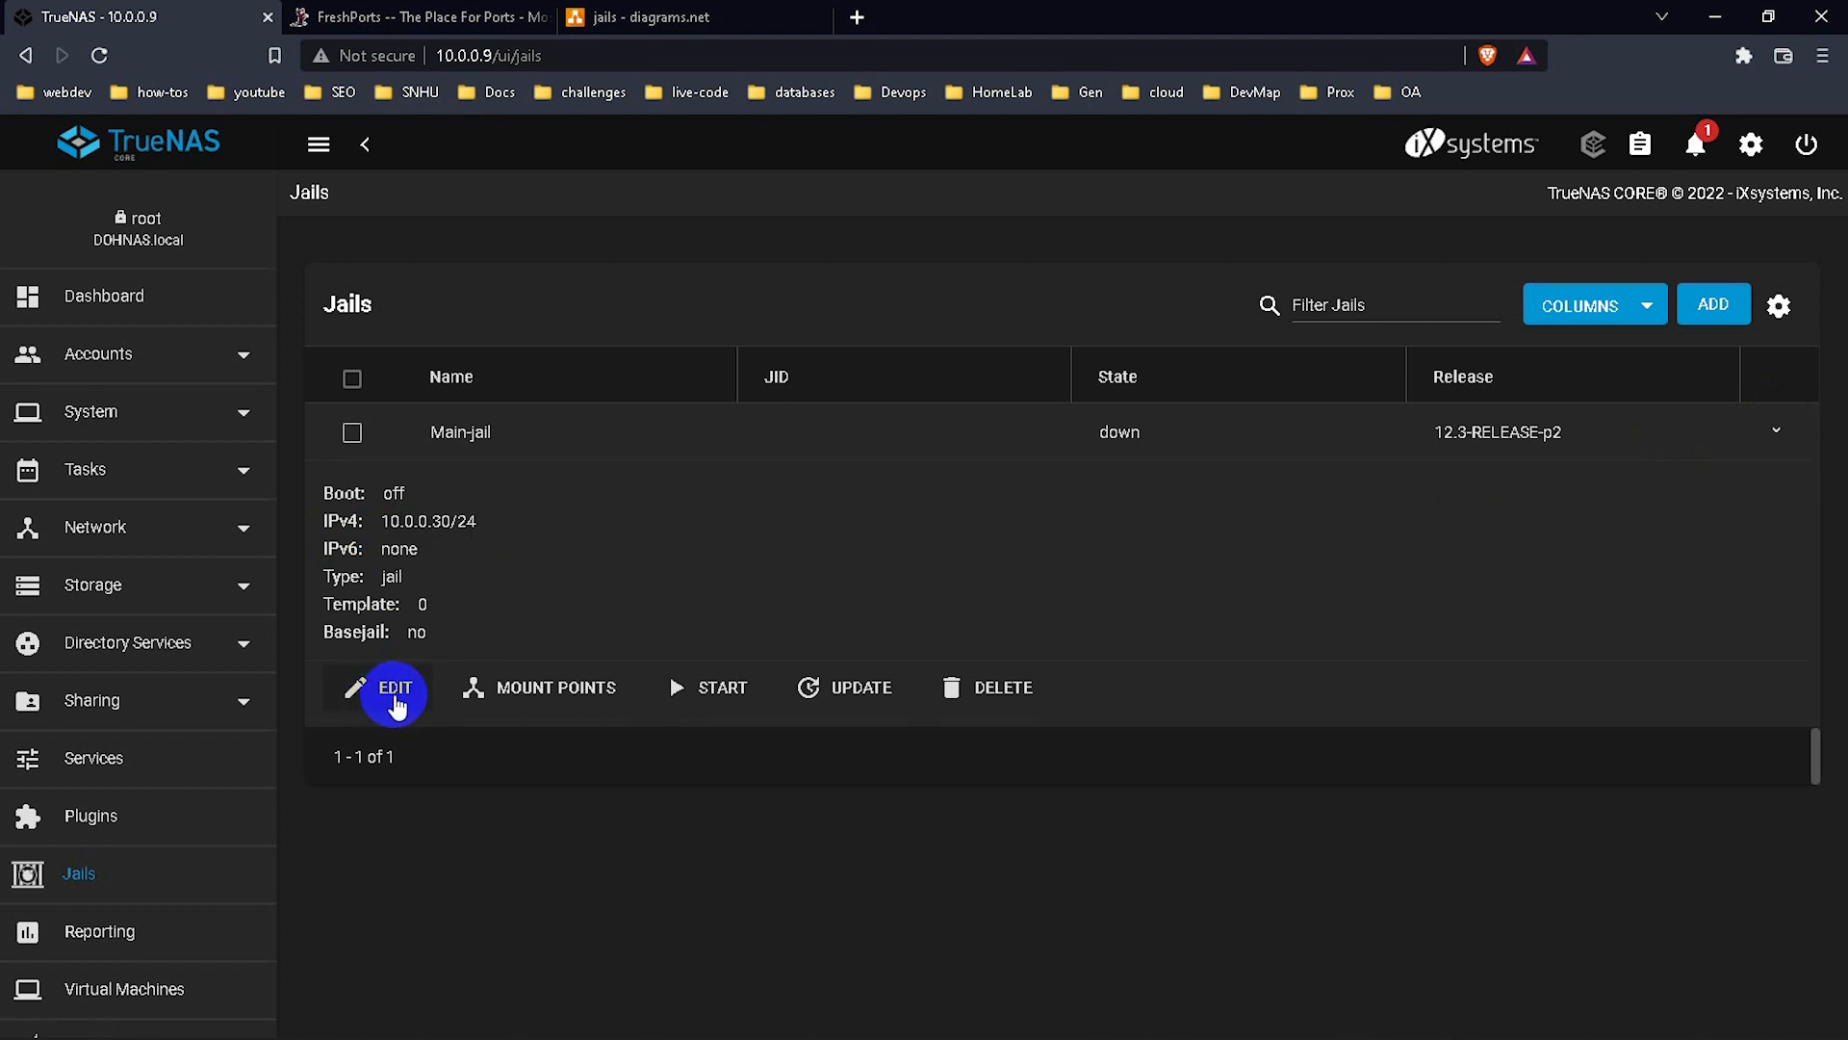
pyautogui.click(868, 698)
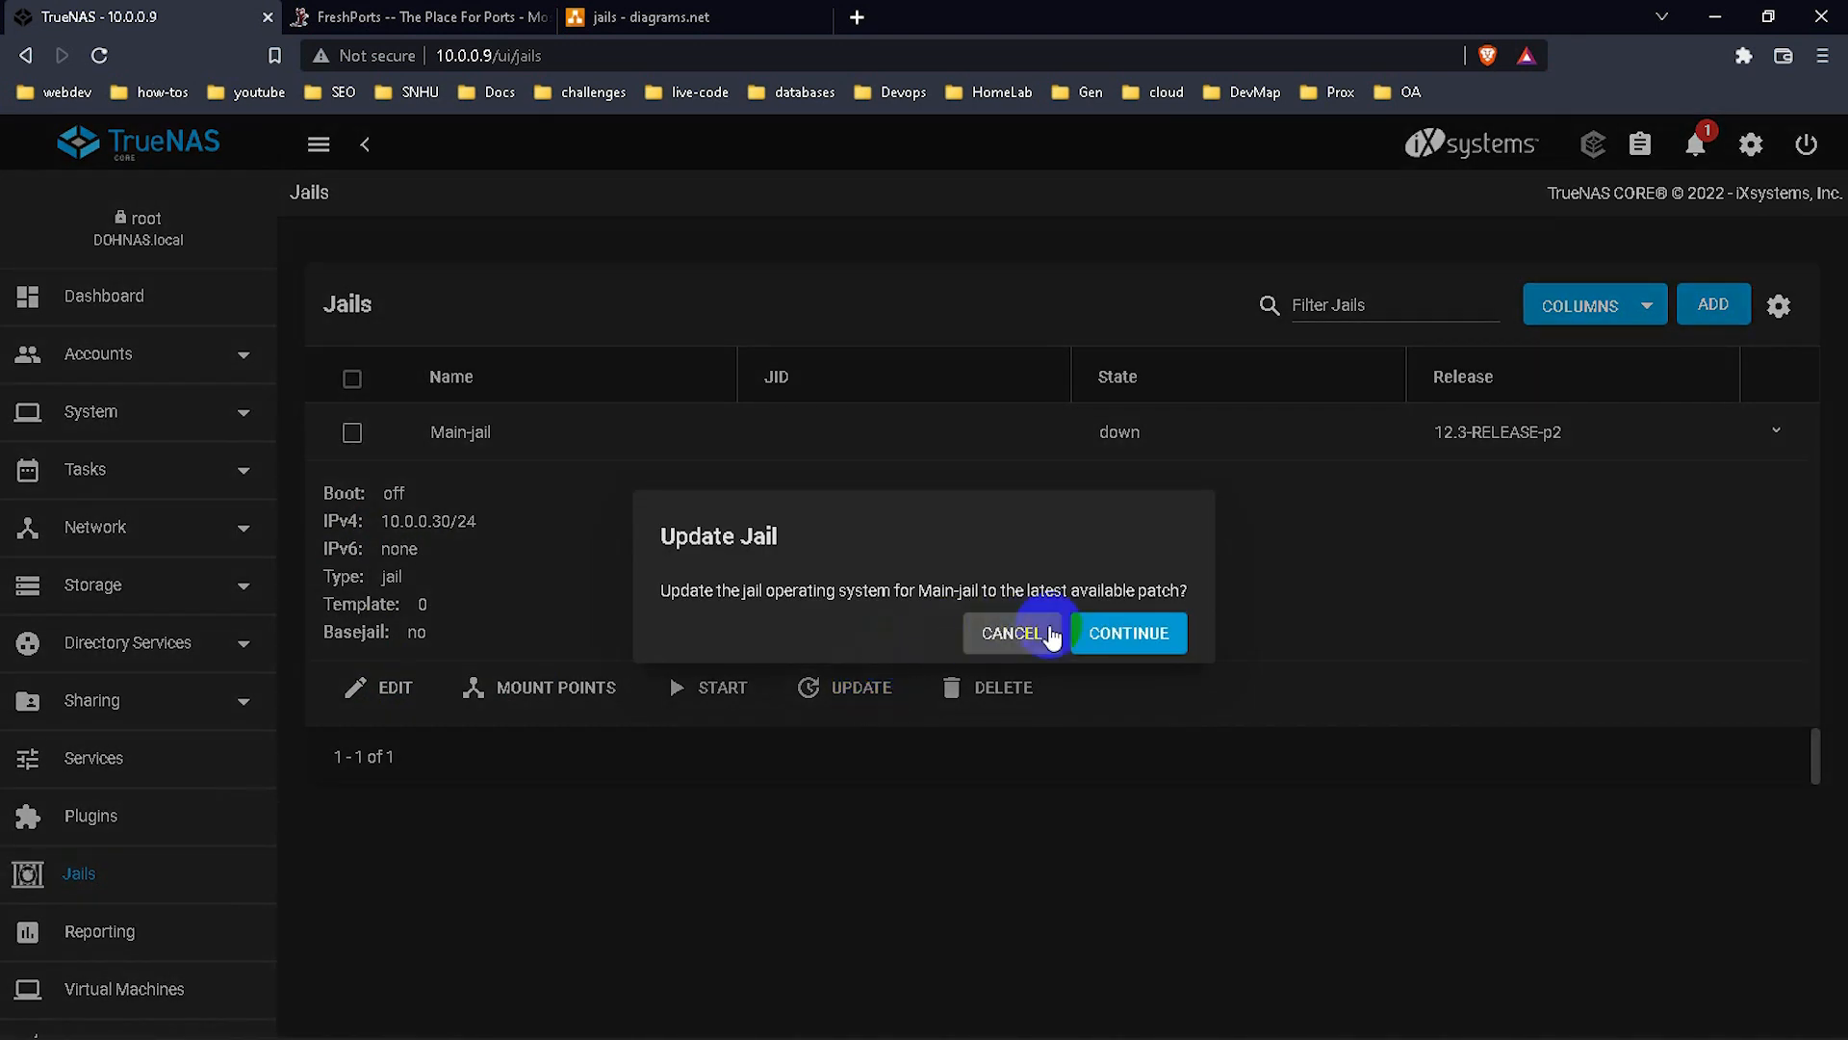
# Confirm the Main-jail update and dismiss the 'No updates available' error.
pyautogui.click(1083, 635)
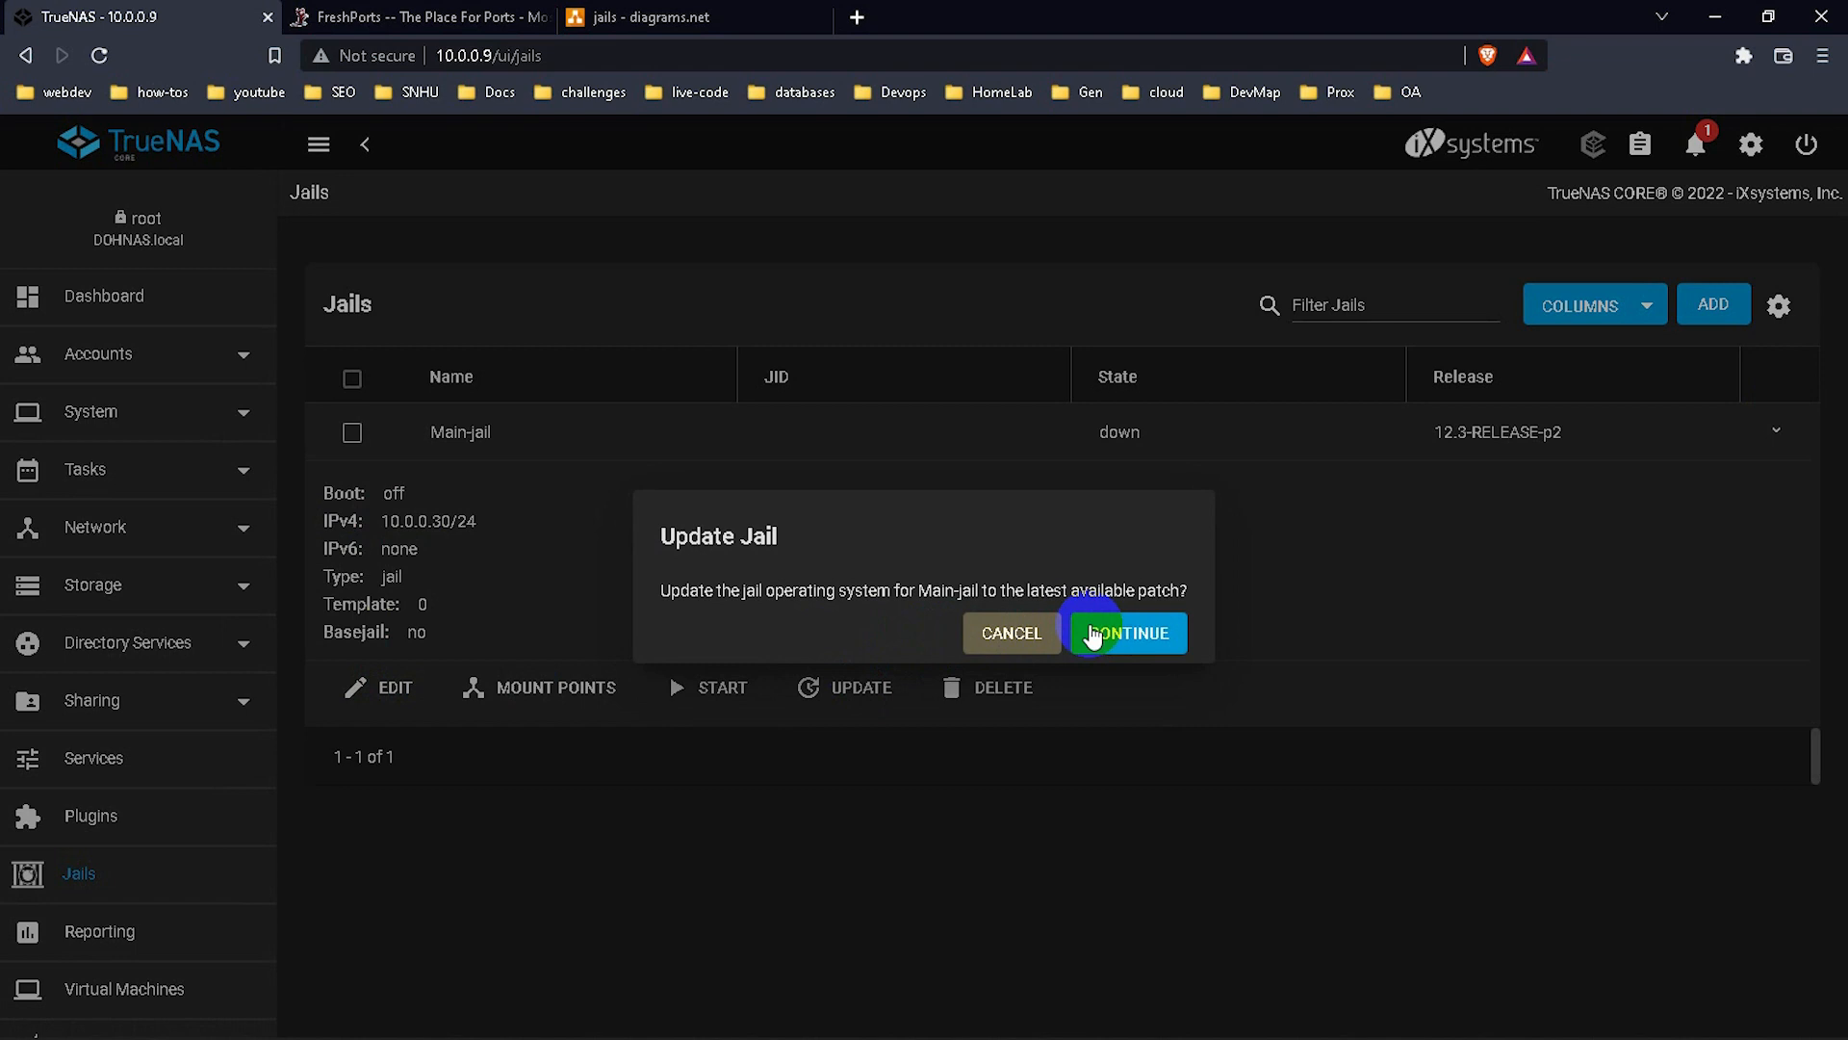
pyautogui.click(1118, 635)
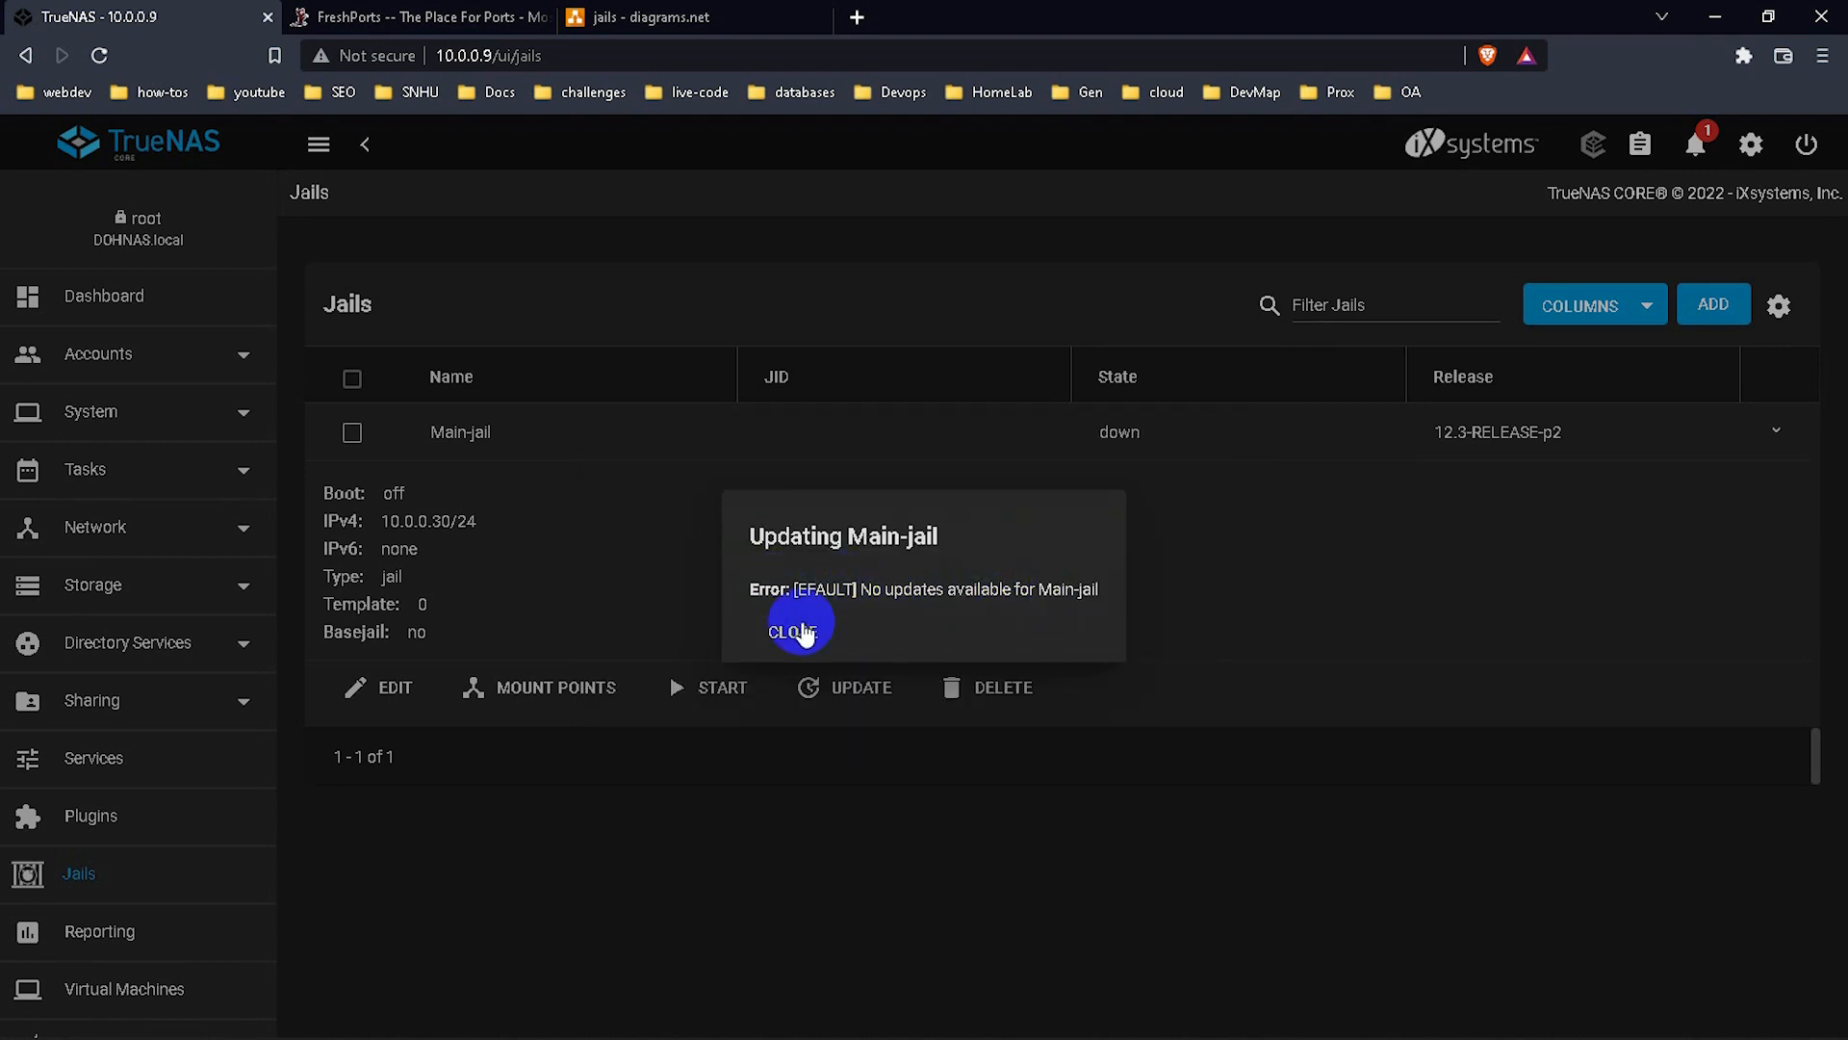
pyautogui.click(799, 630)
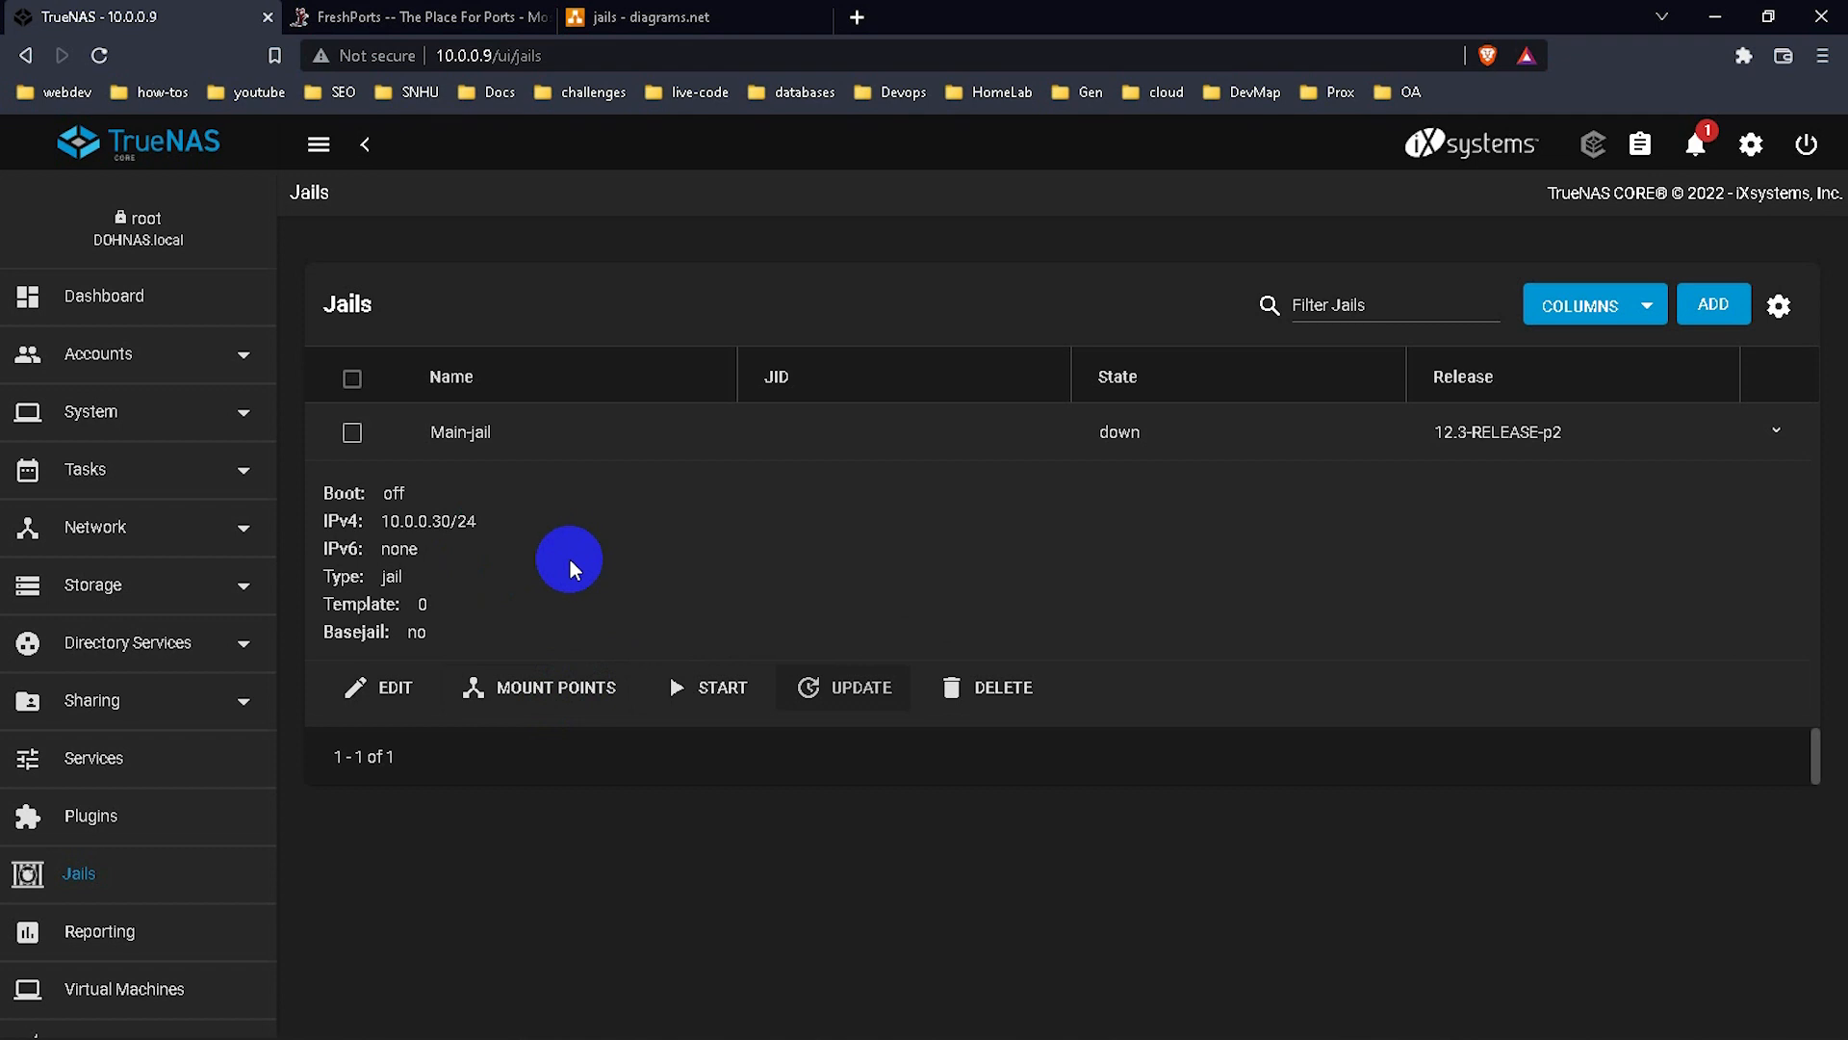
# Try adding a mount point to Main-jail and dismiss the jail-must-be-stopped warning.
pyautogui.click(571, 708)
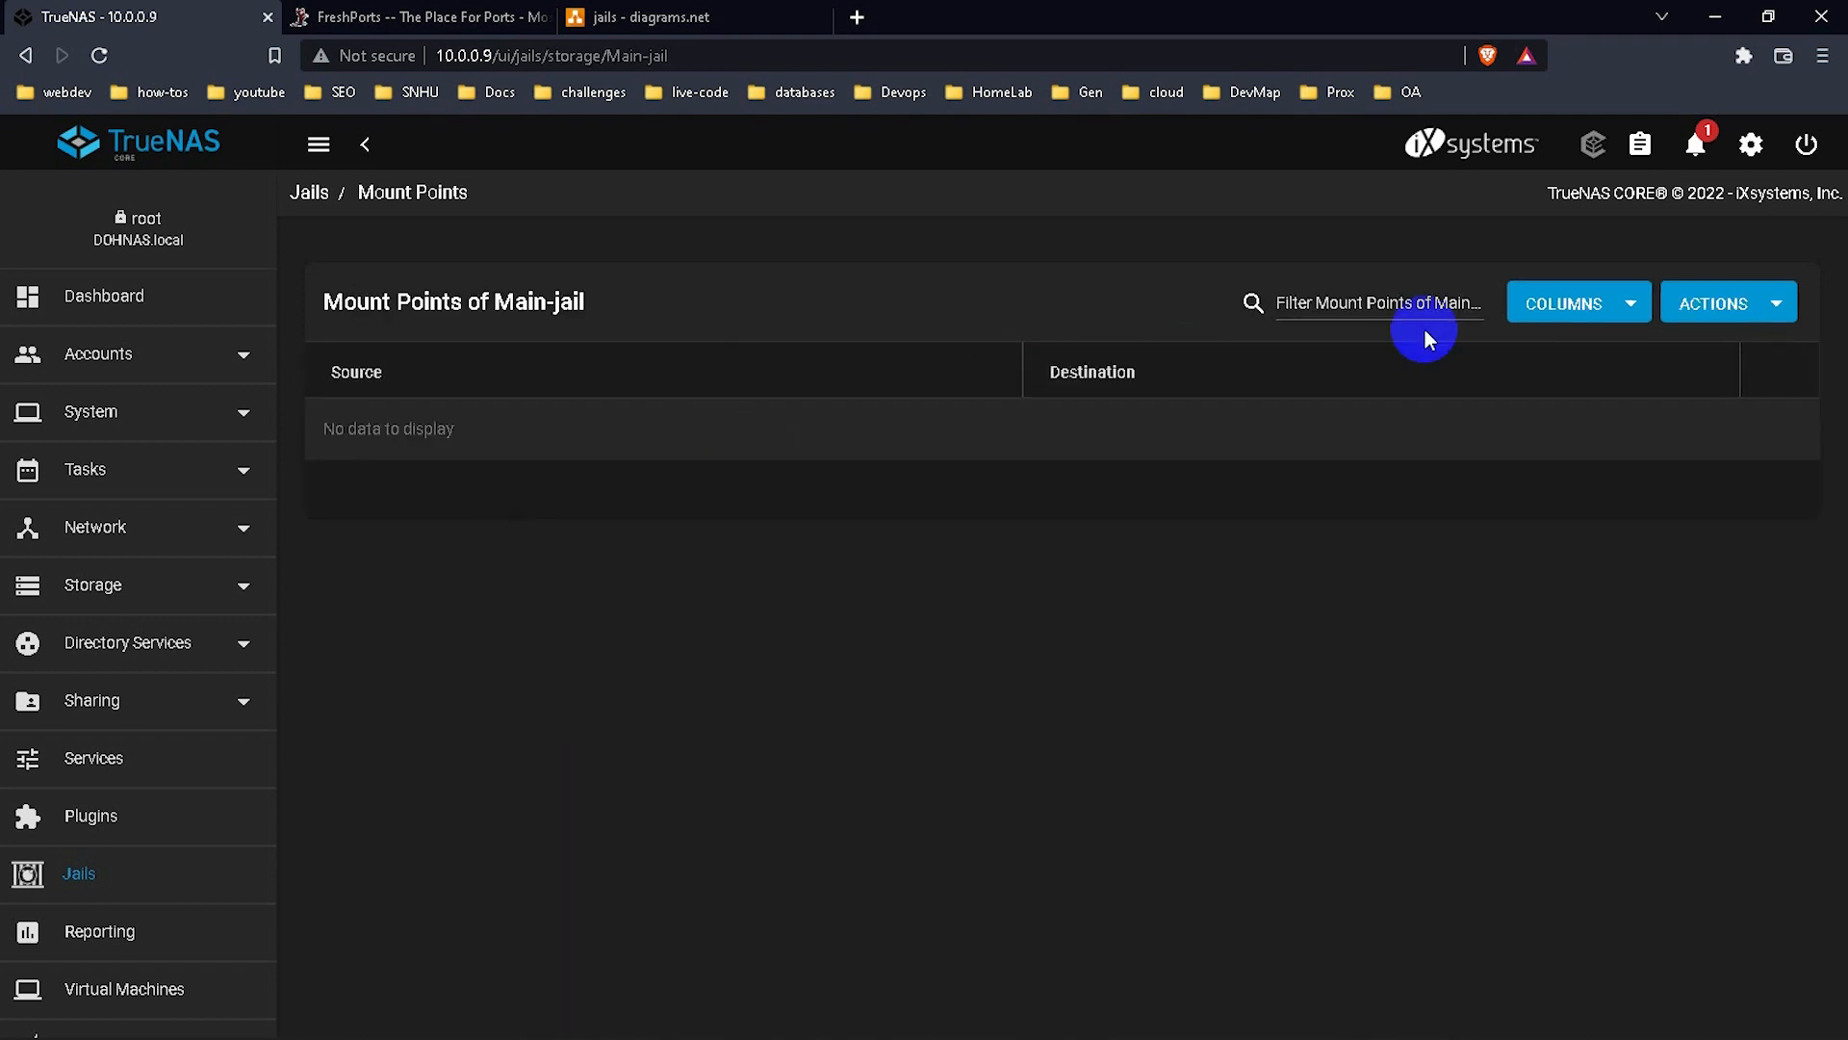
pyautogui.click(1726, 303)
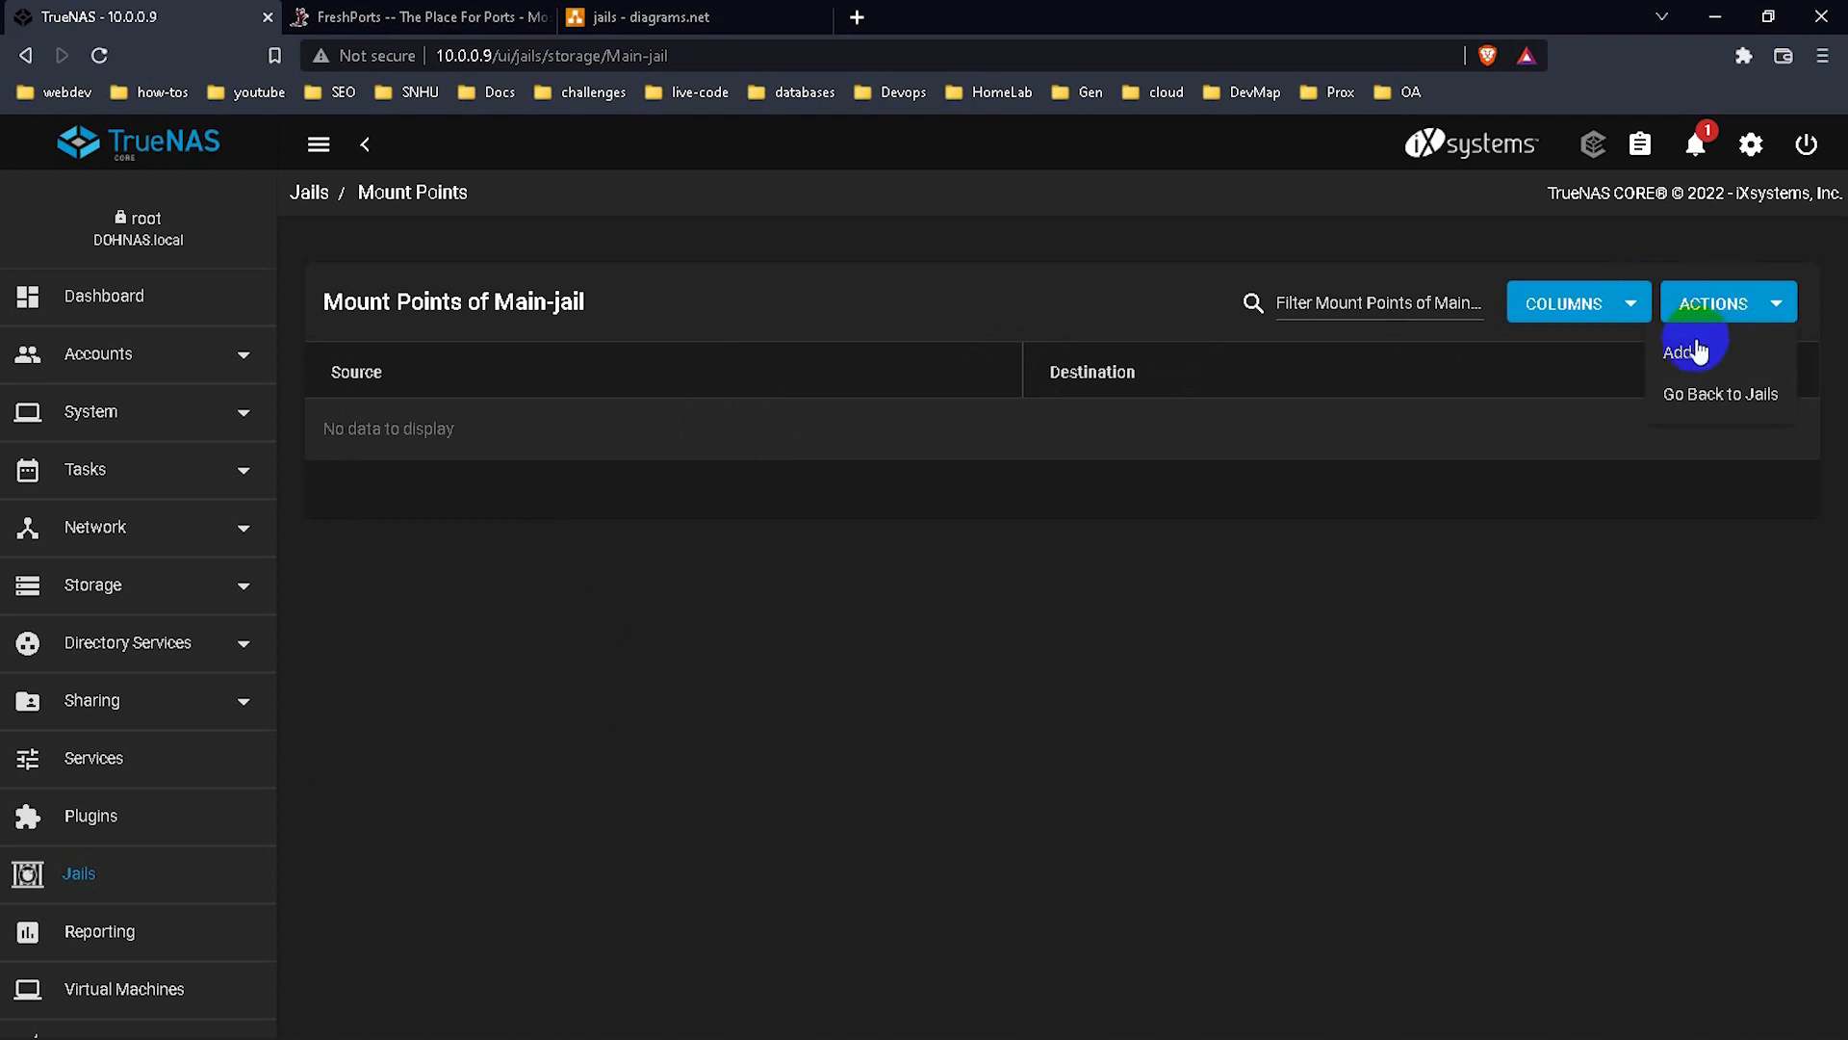
pyautogui.click(1689, 353)
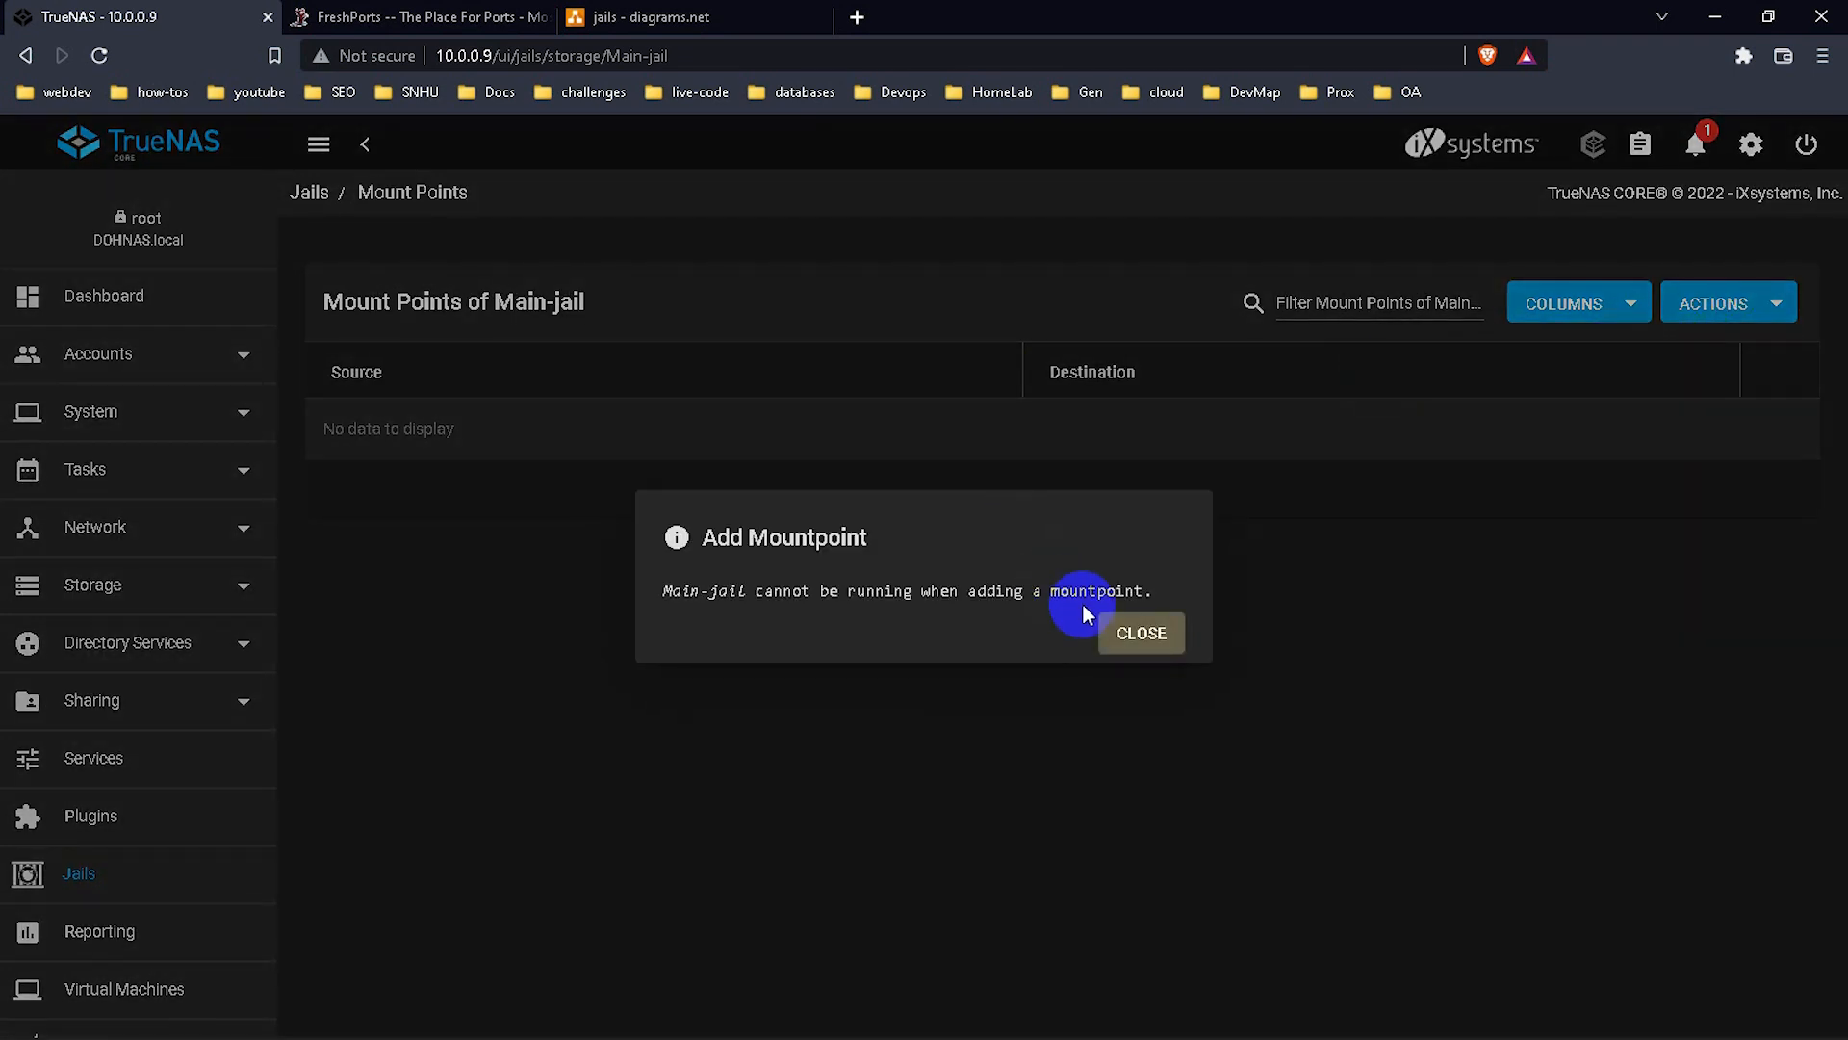
pyautogui.click(1123, 635)
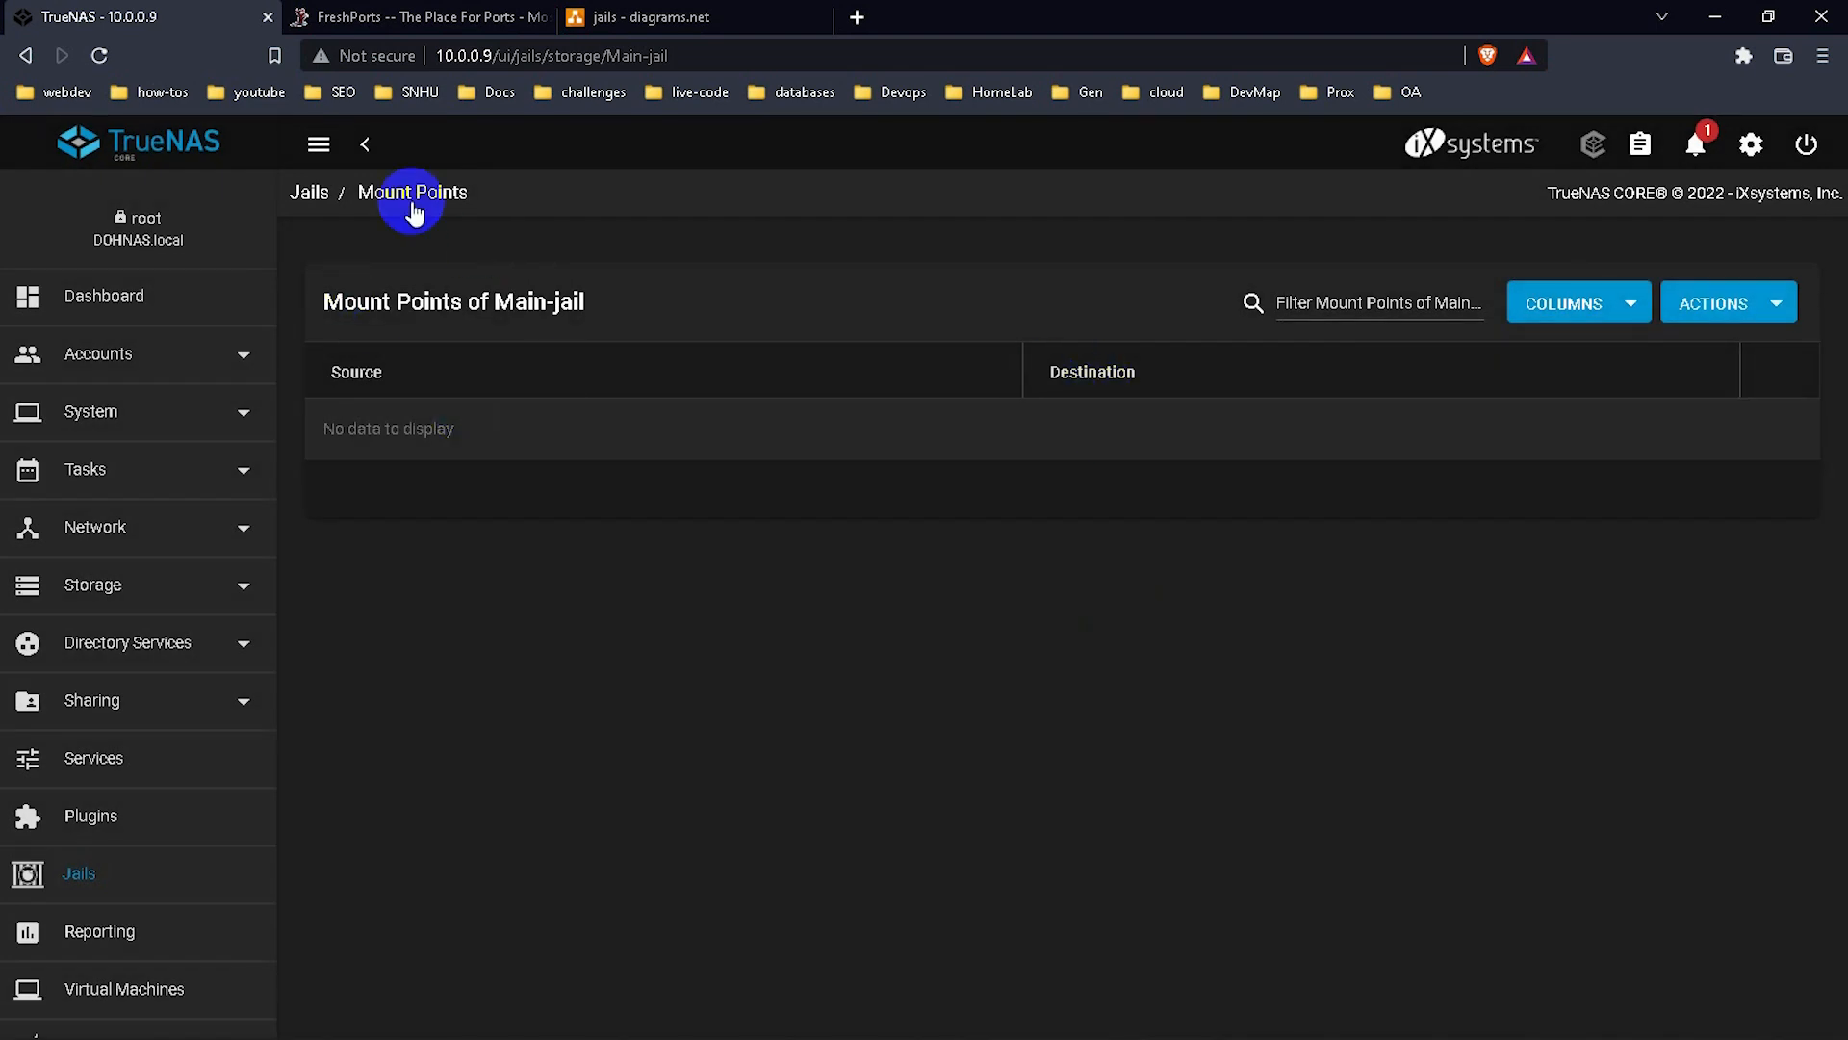
pyautogui.click(310, 194)
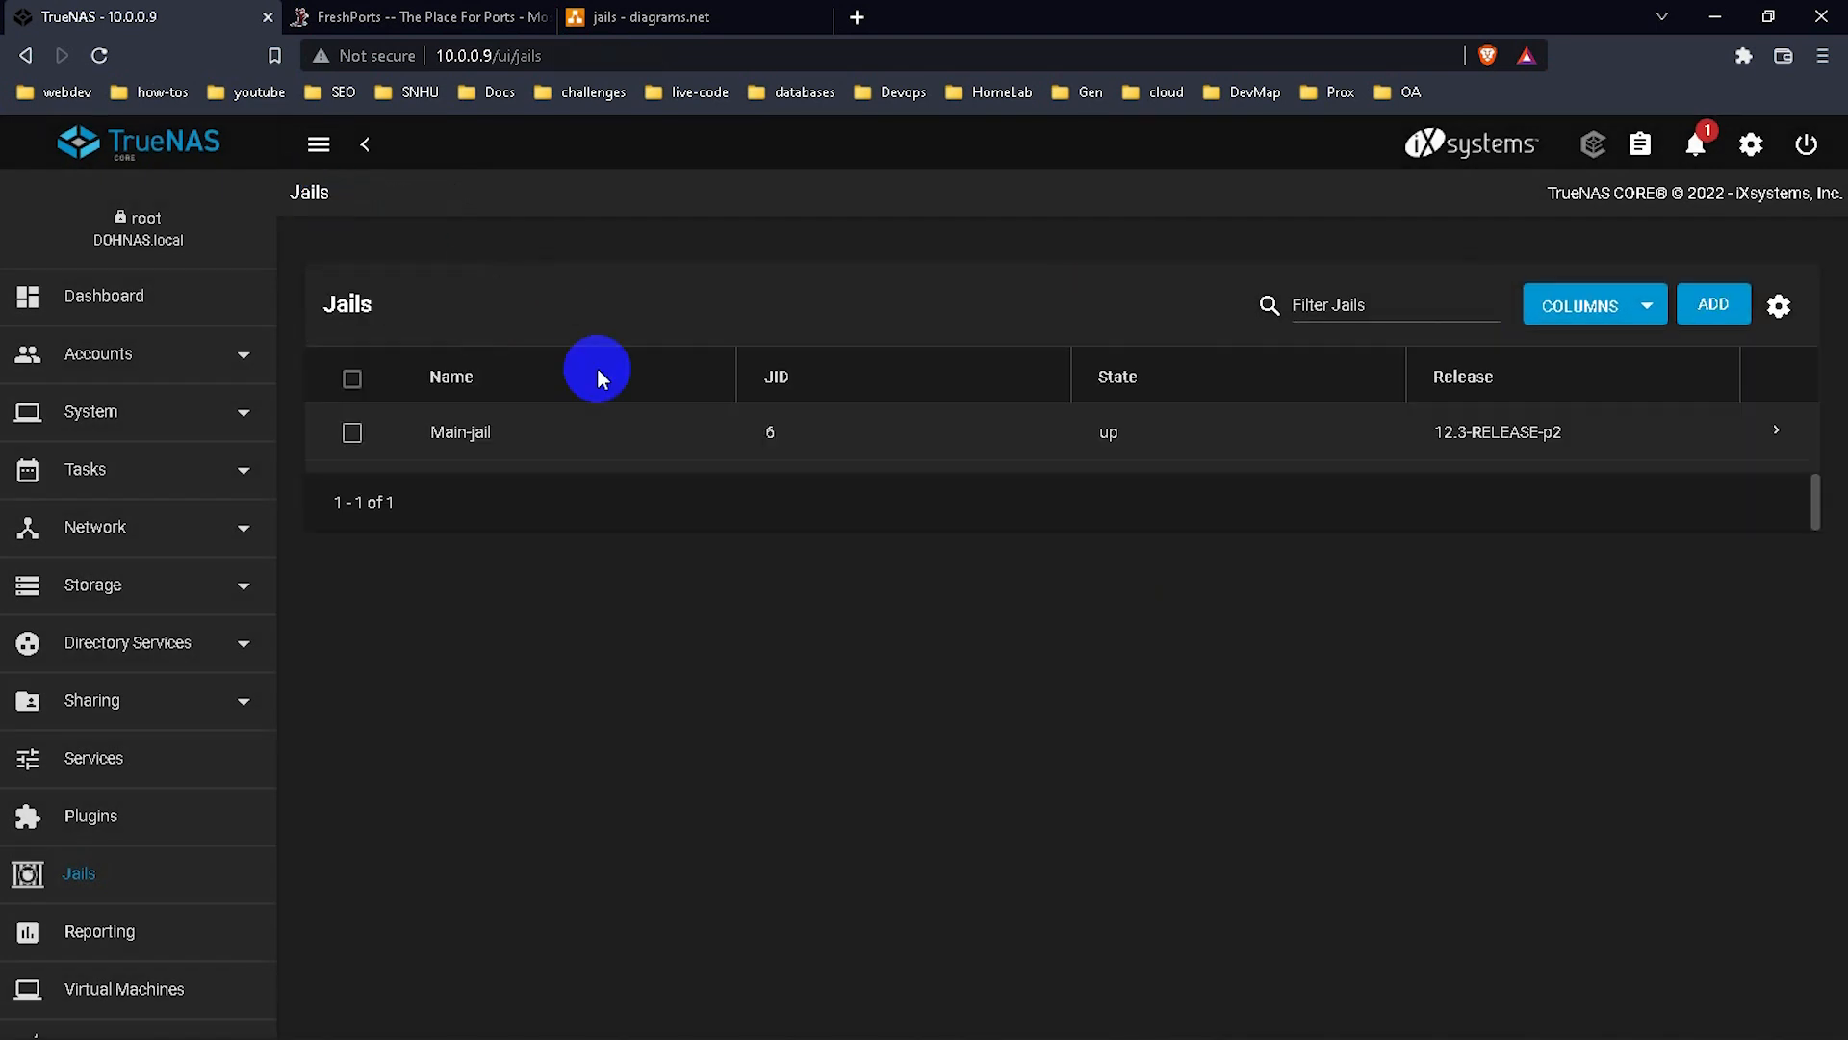
# Stop Main-jail from its details in the Jails list.
pyautogui.click(1758, 437)
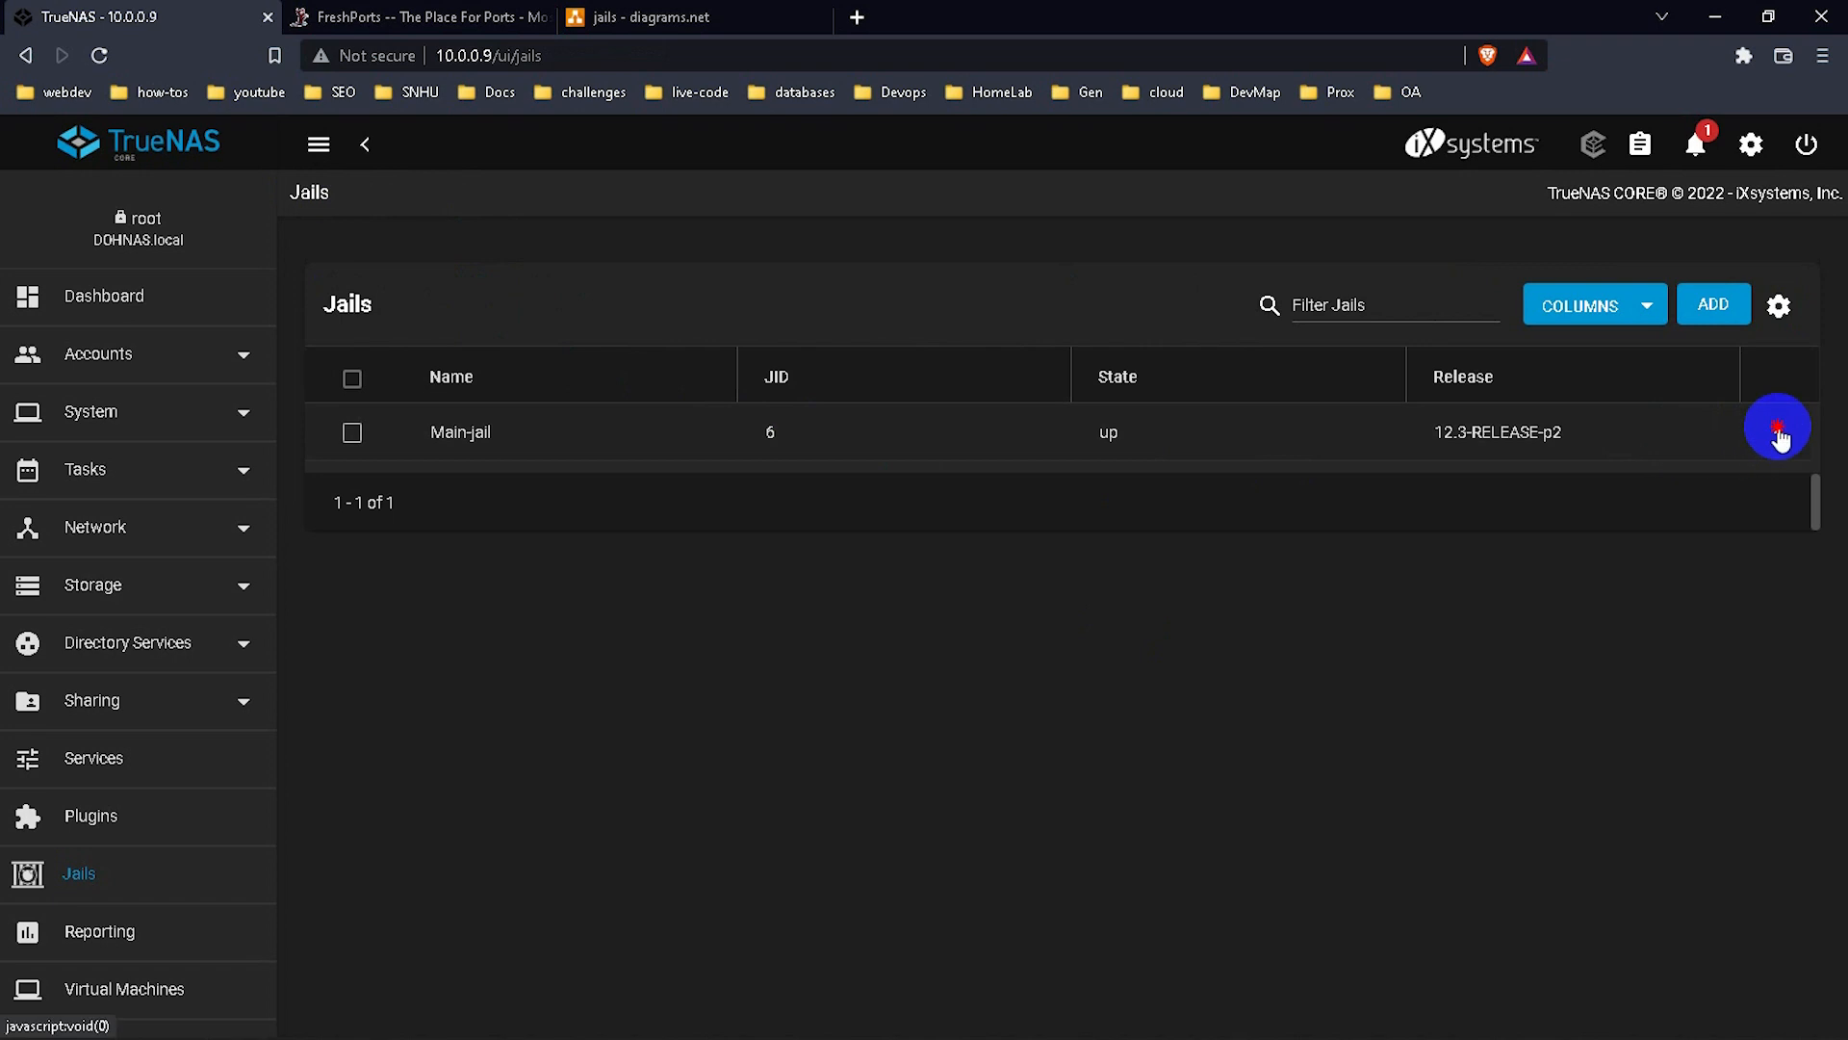
pyautogui.click(857, 695)
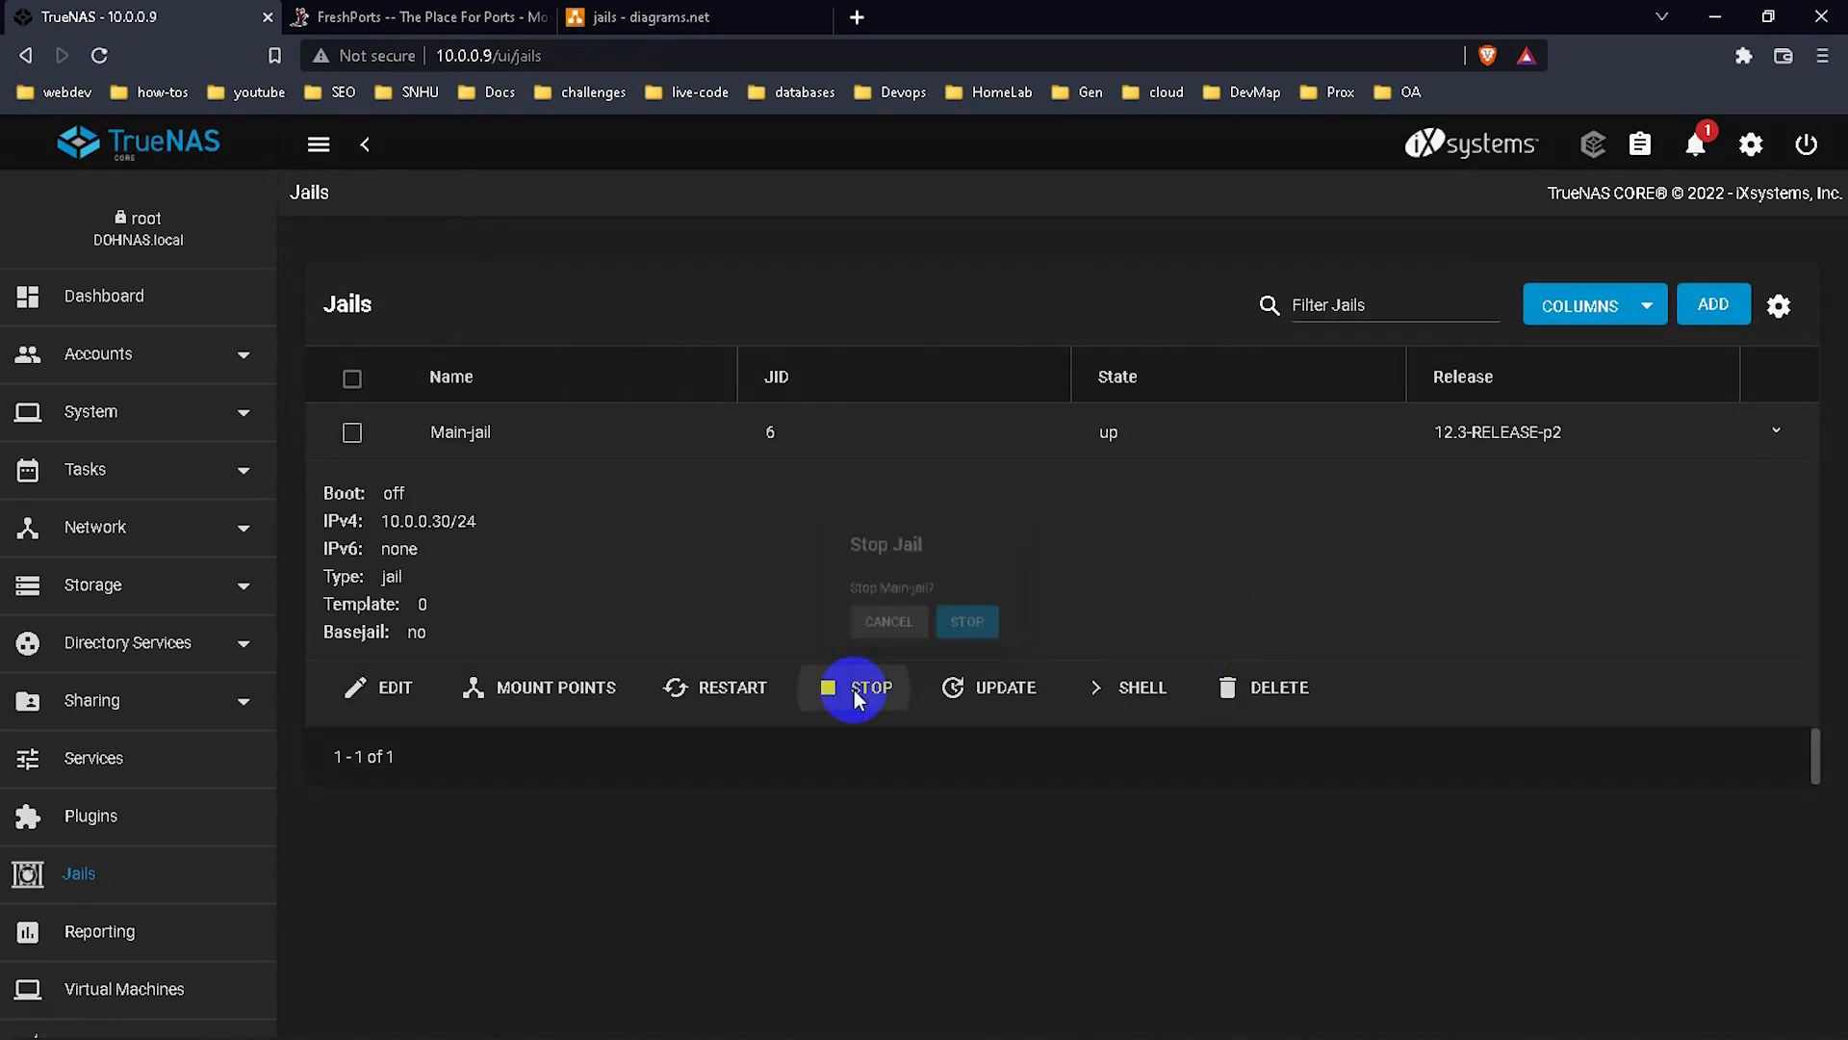
pyautogui.click(994, 624)
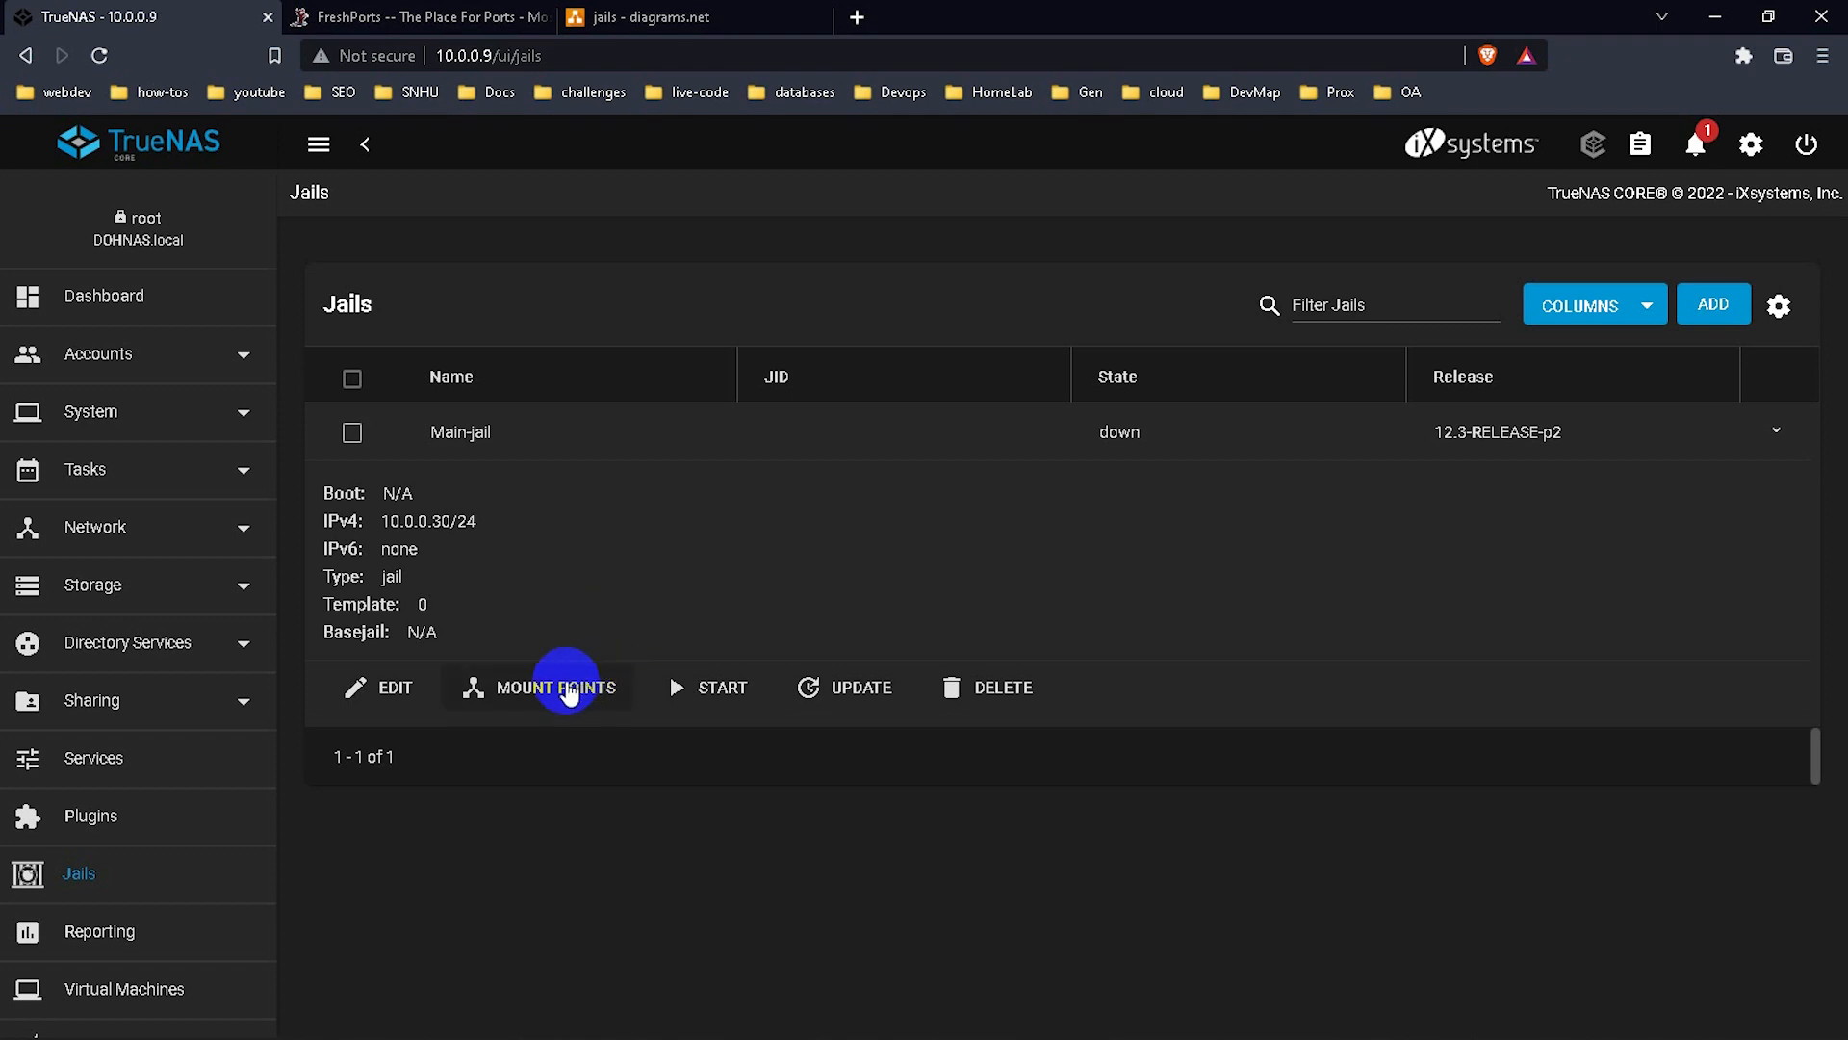
# Open the Add Mount Point form for Main-jail.
pyautogui.click(568, 687)
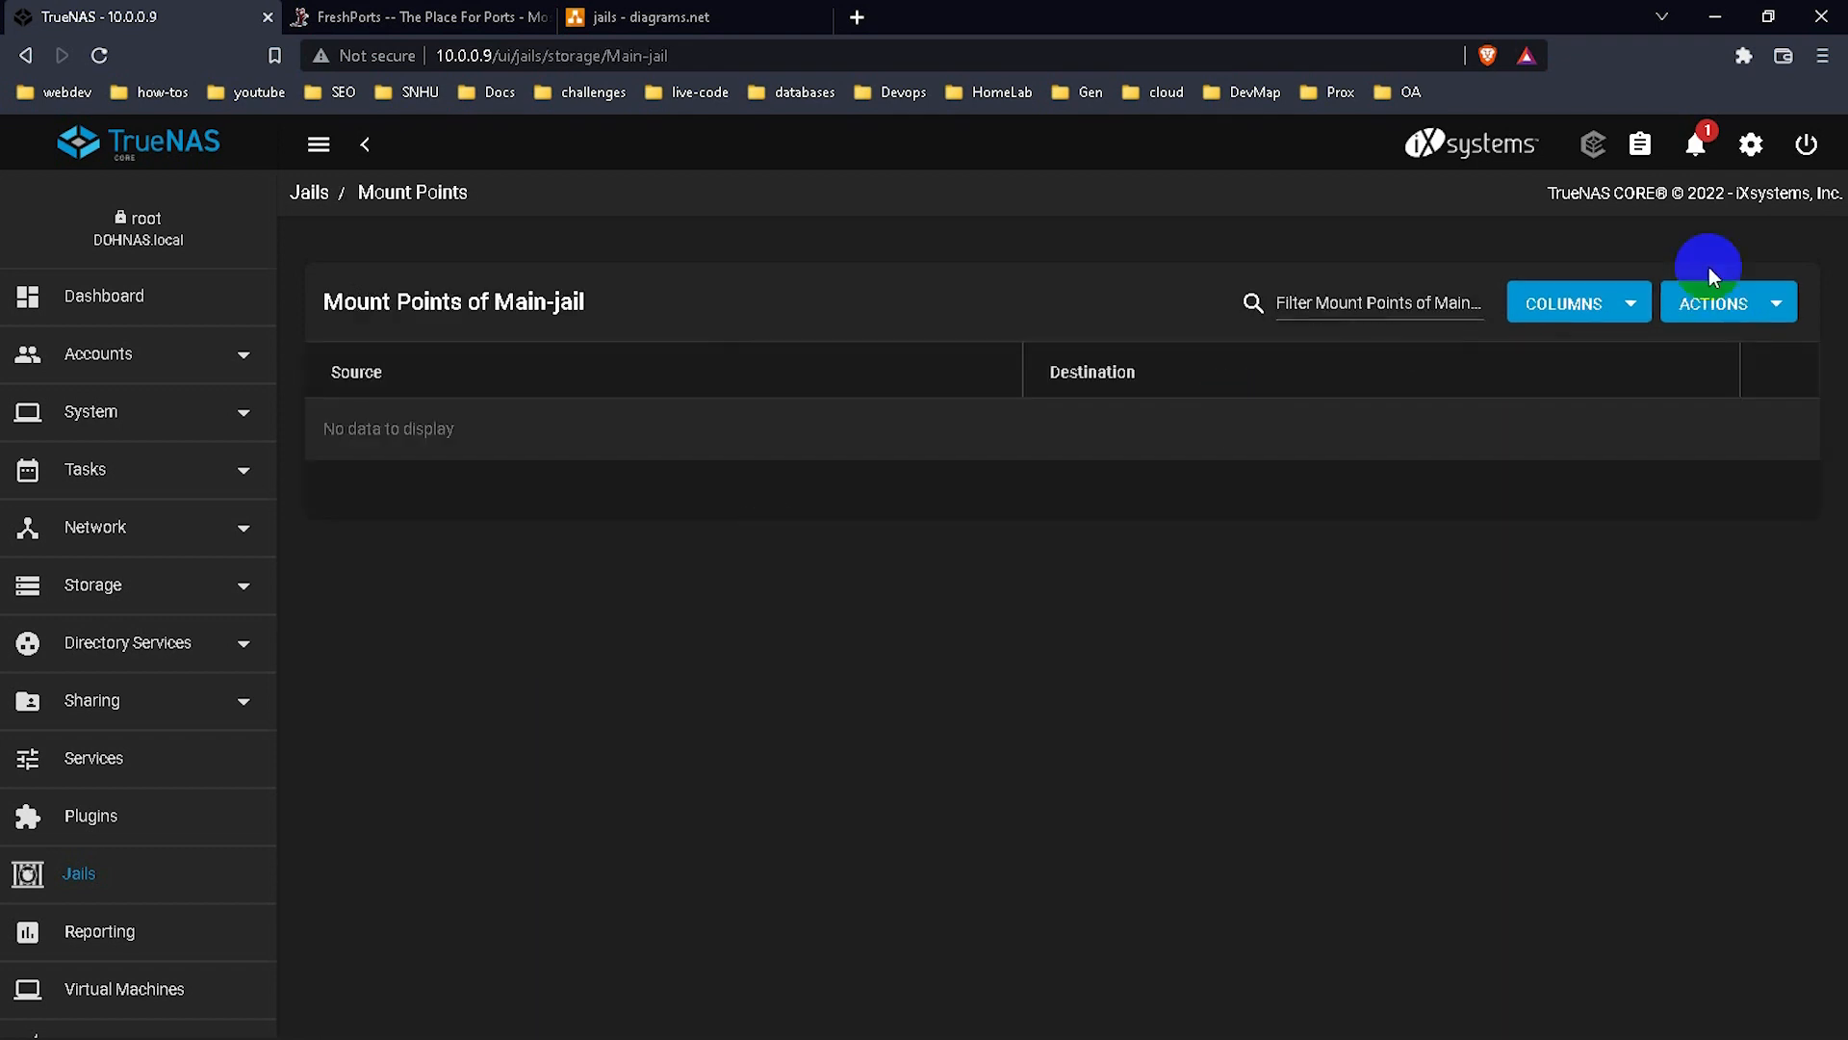
pyautogui.click(1725, 302)
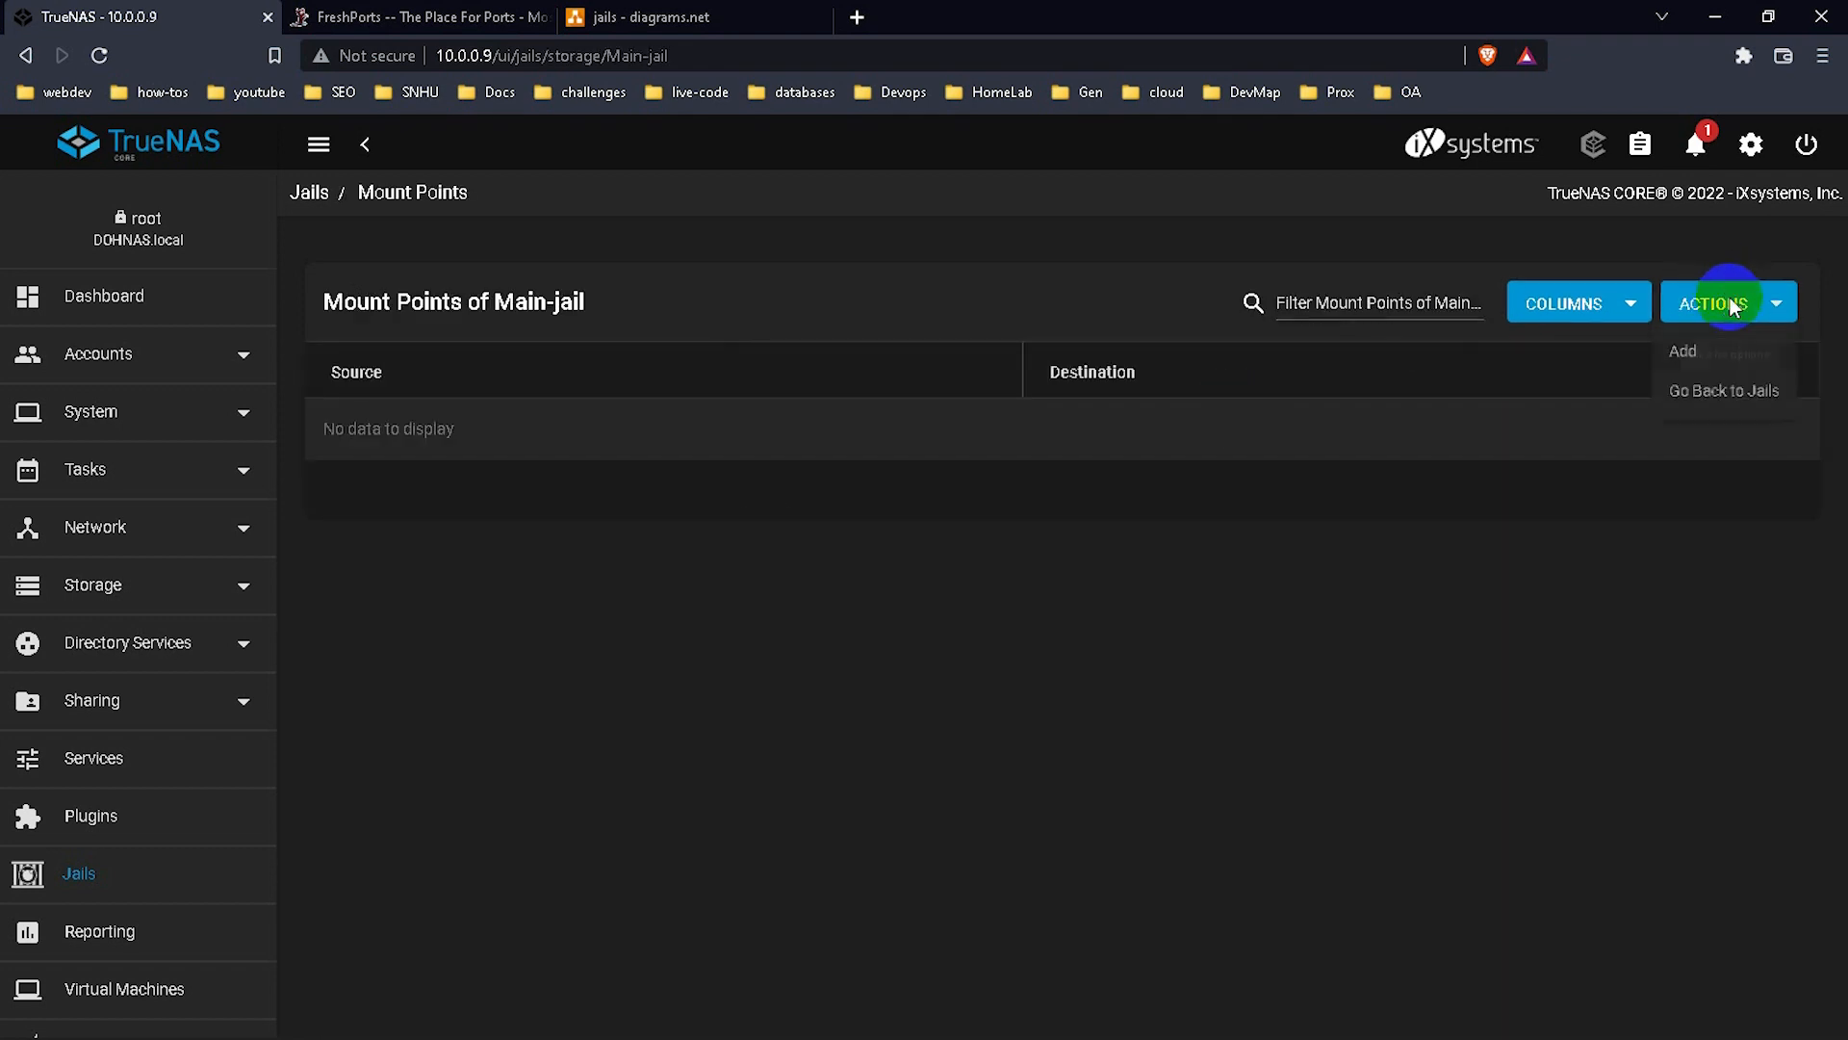
pyautogui.click(1679, 355)
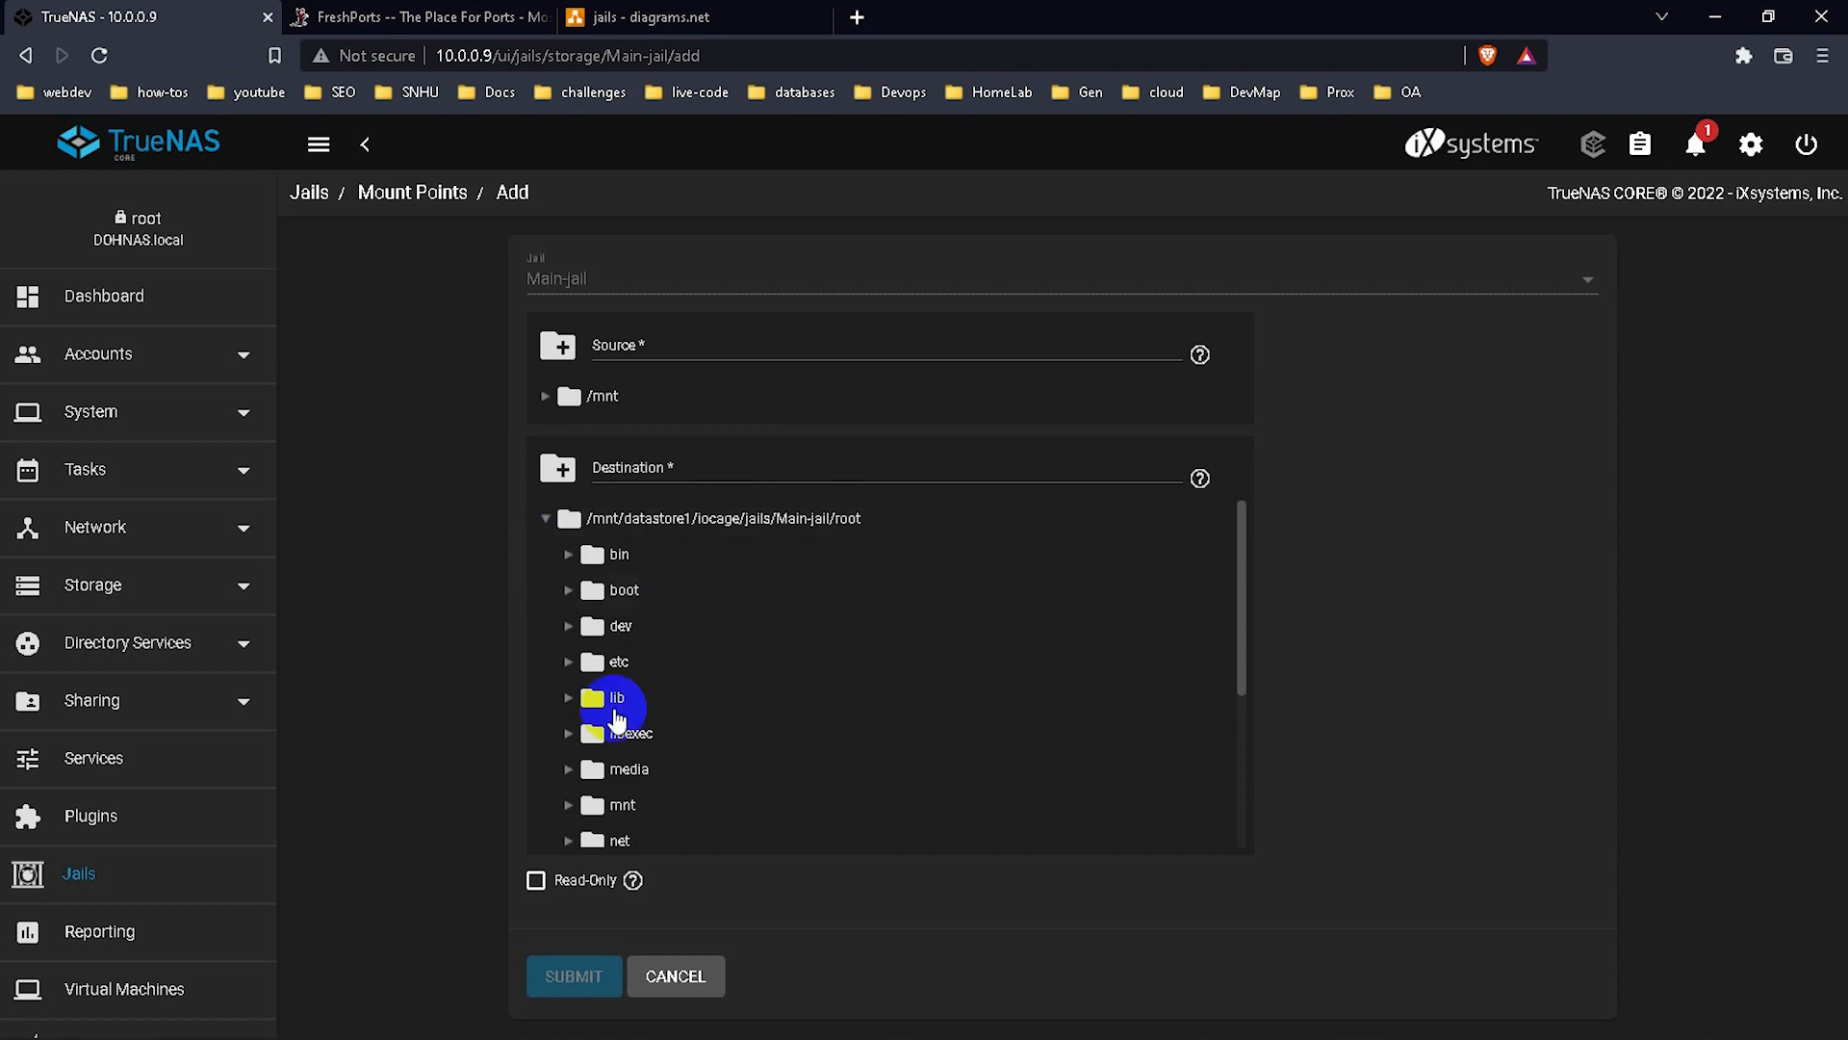
pyautogui.scroll(-2, 718, 709)
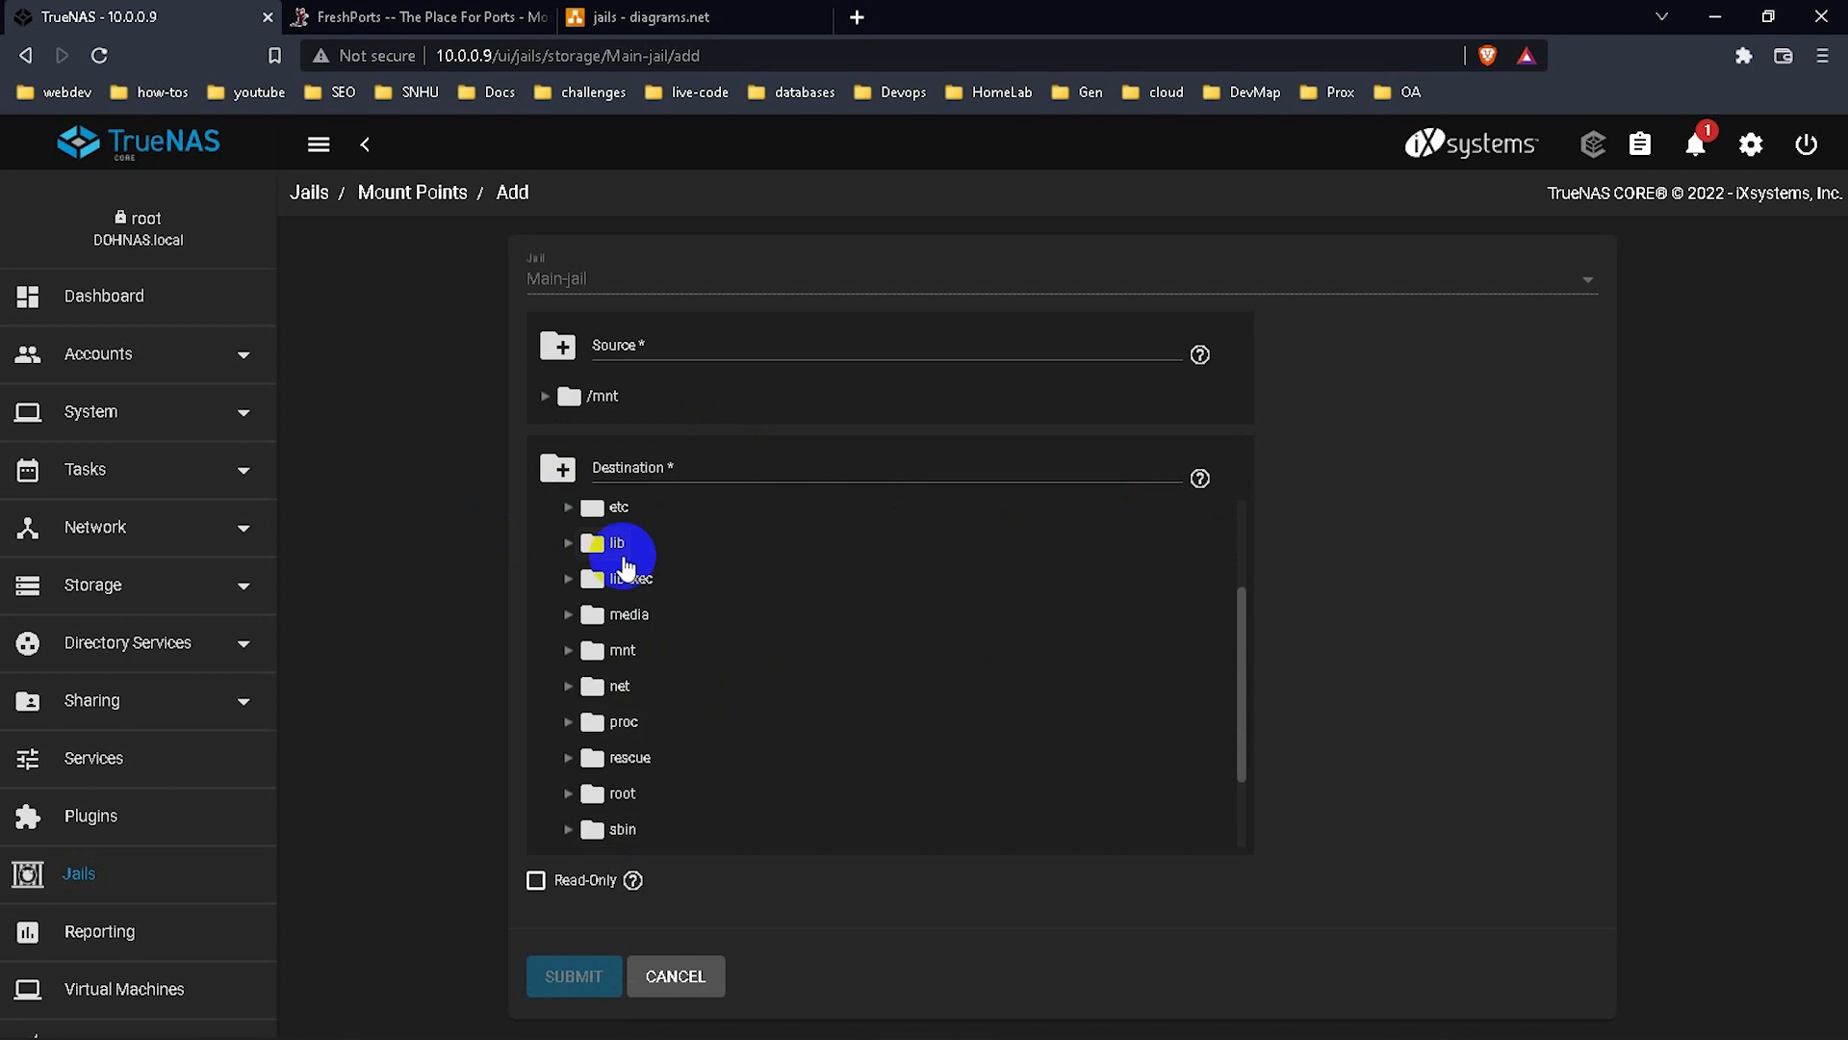
pyautogui.scroll(2, 626, 580)
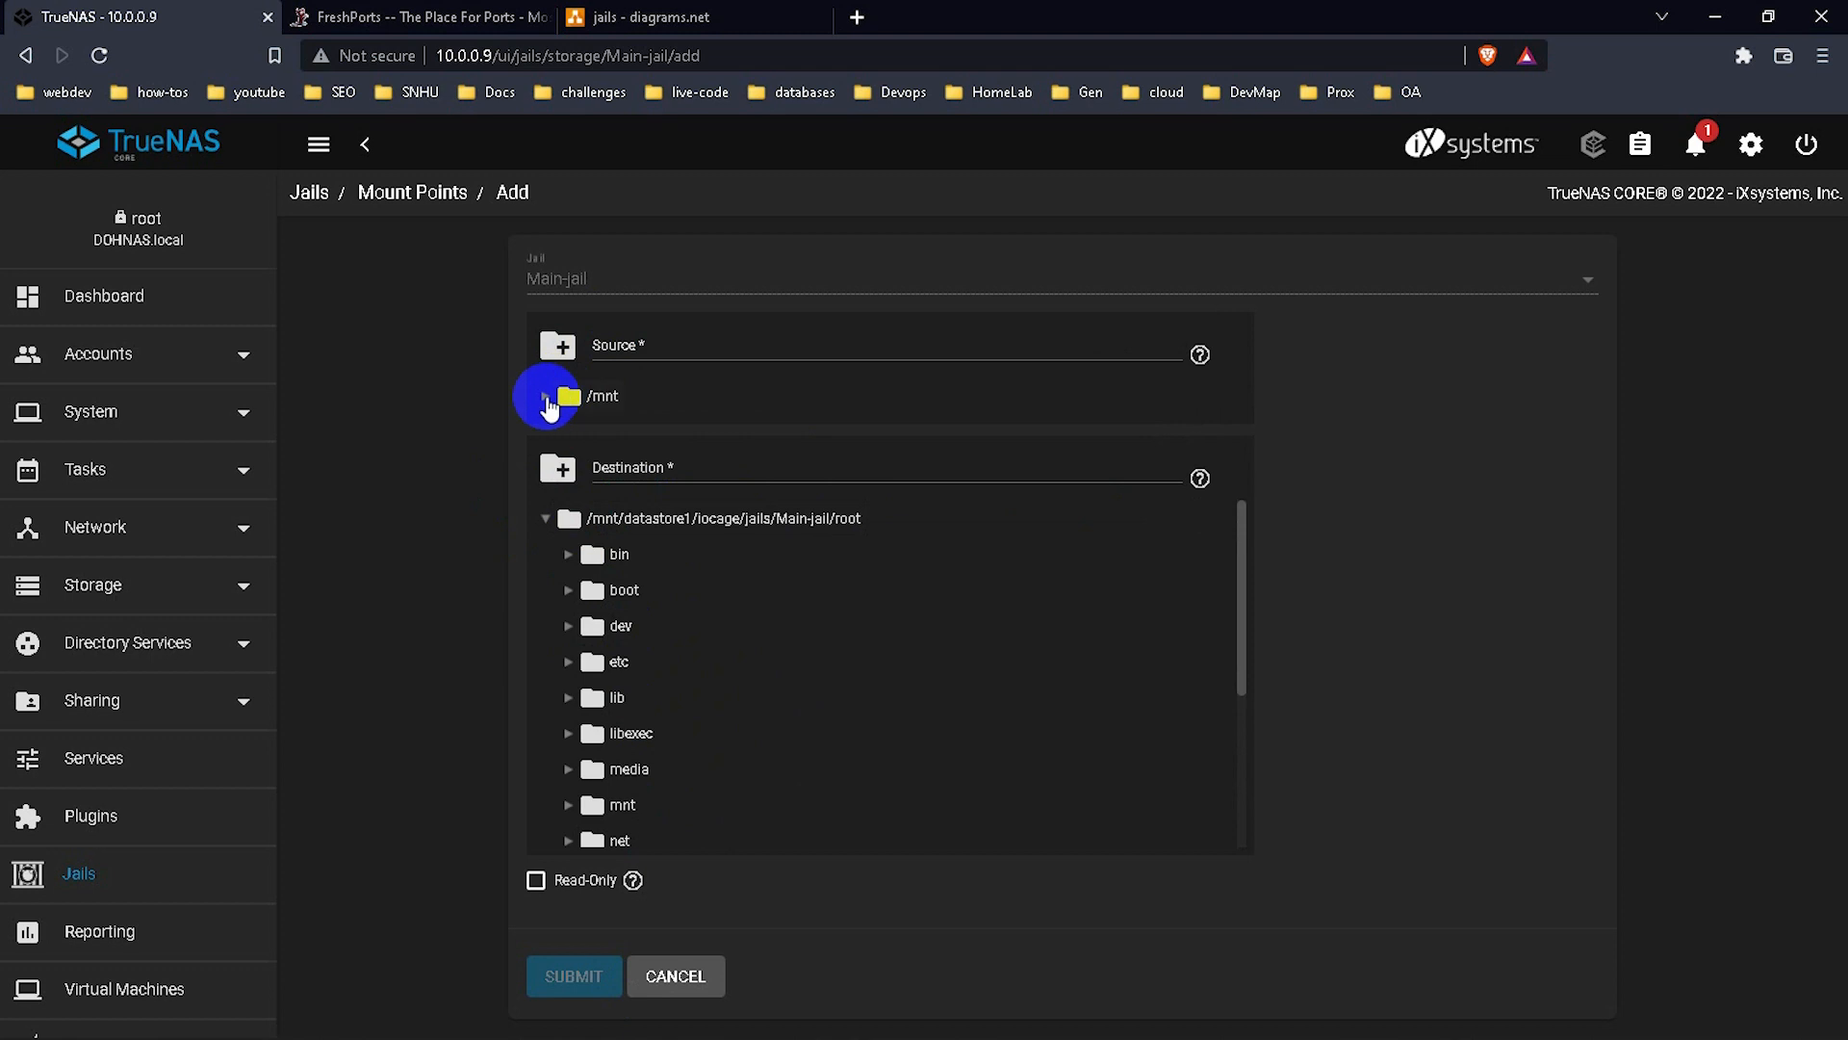
# Set the mount source to /mnt/datastore1/proxmox/vm-isos/template/iso.
pyautogui.click(546, 398)
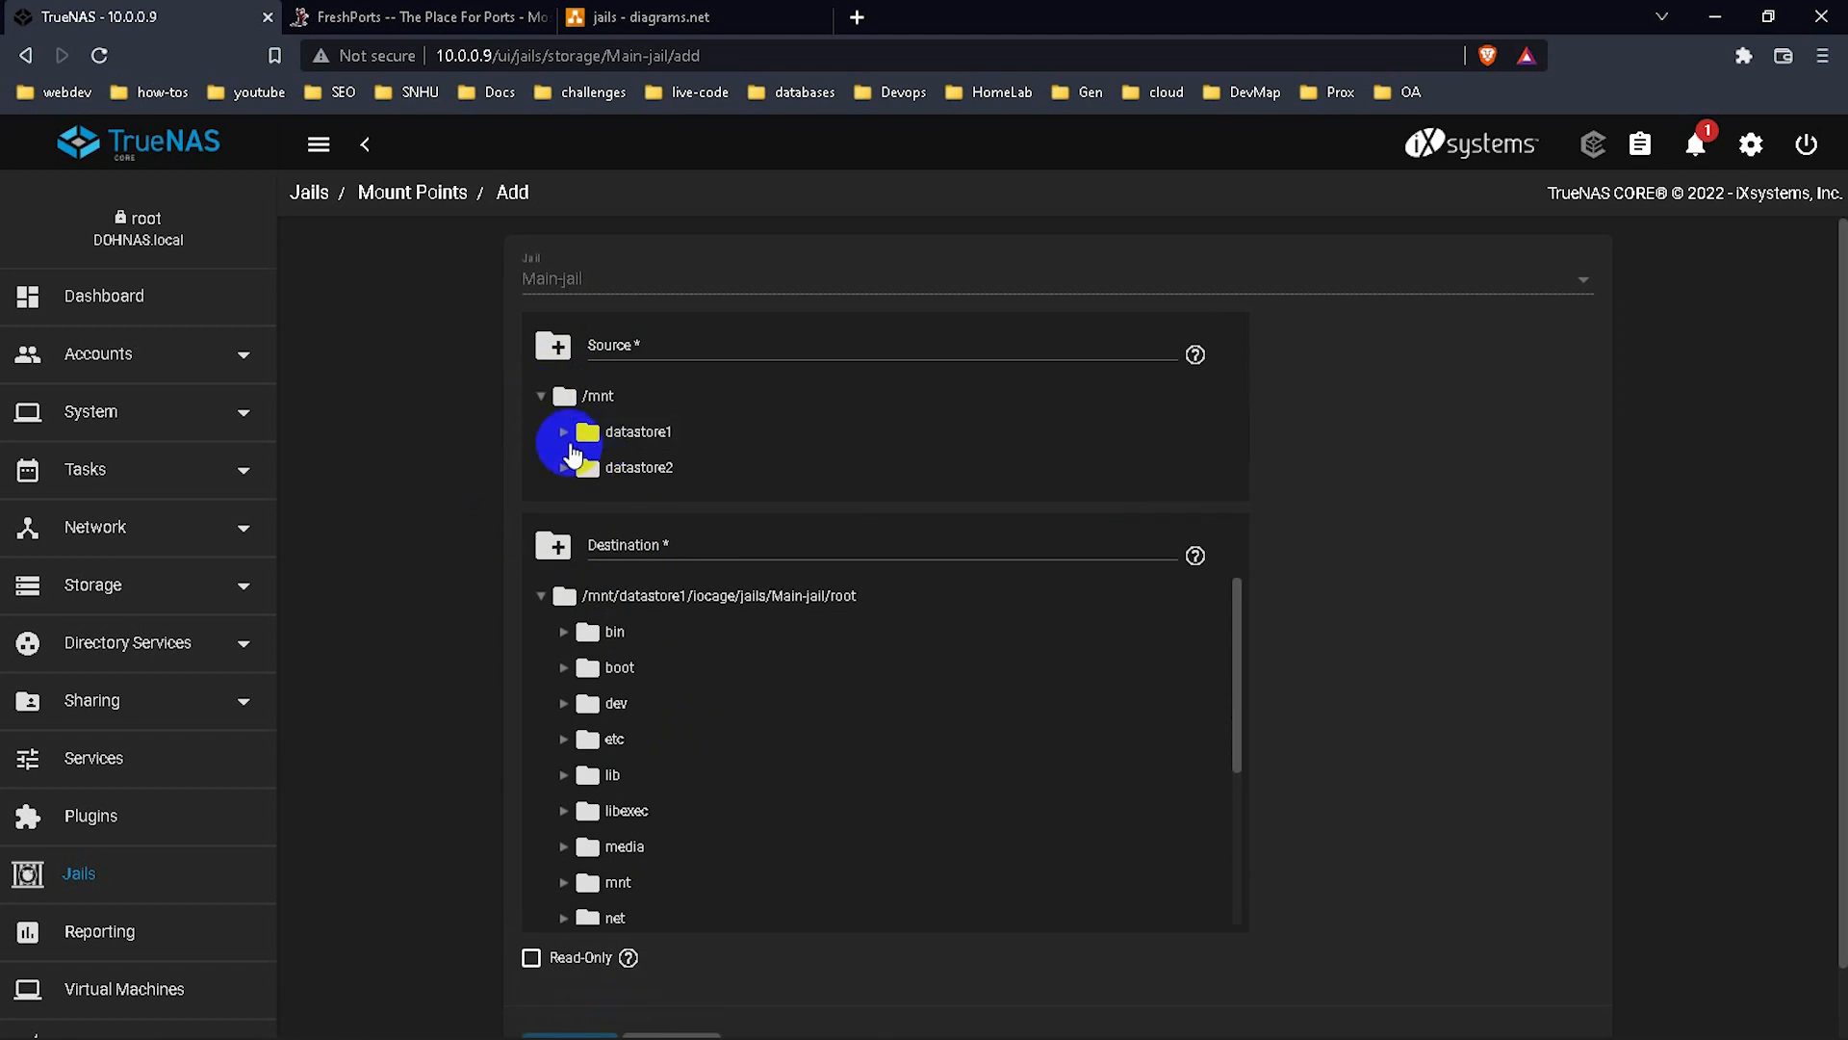
pyautogui.click(572, 449)
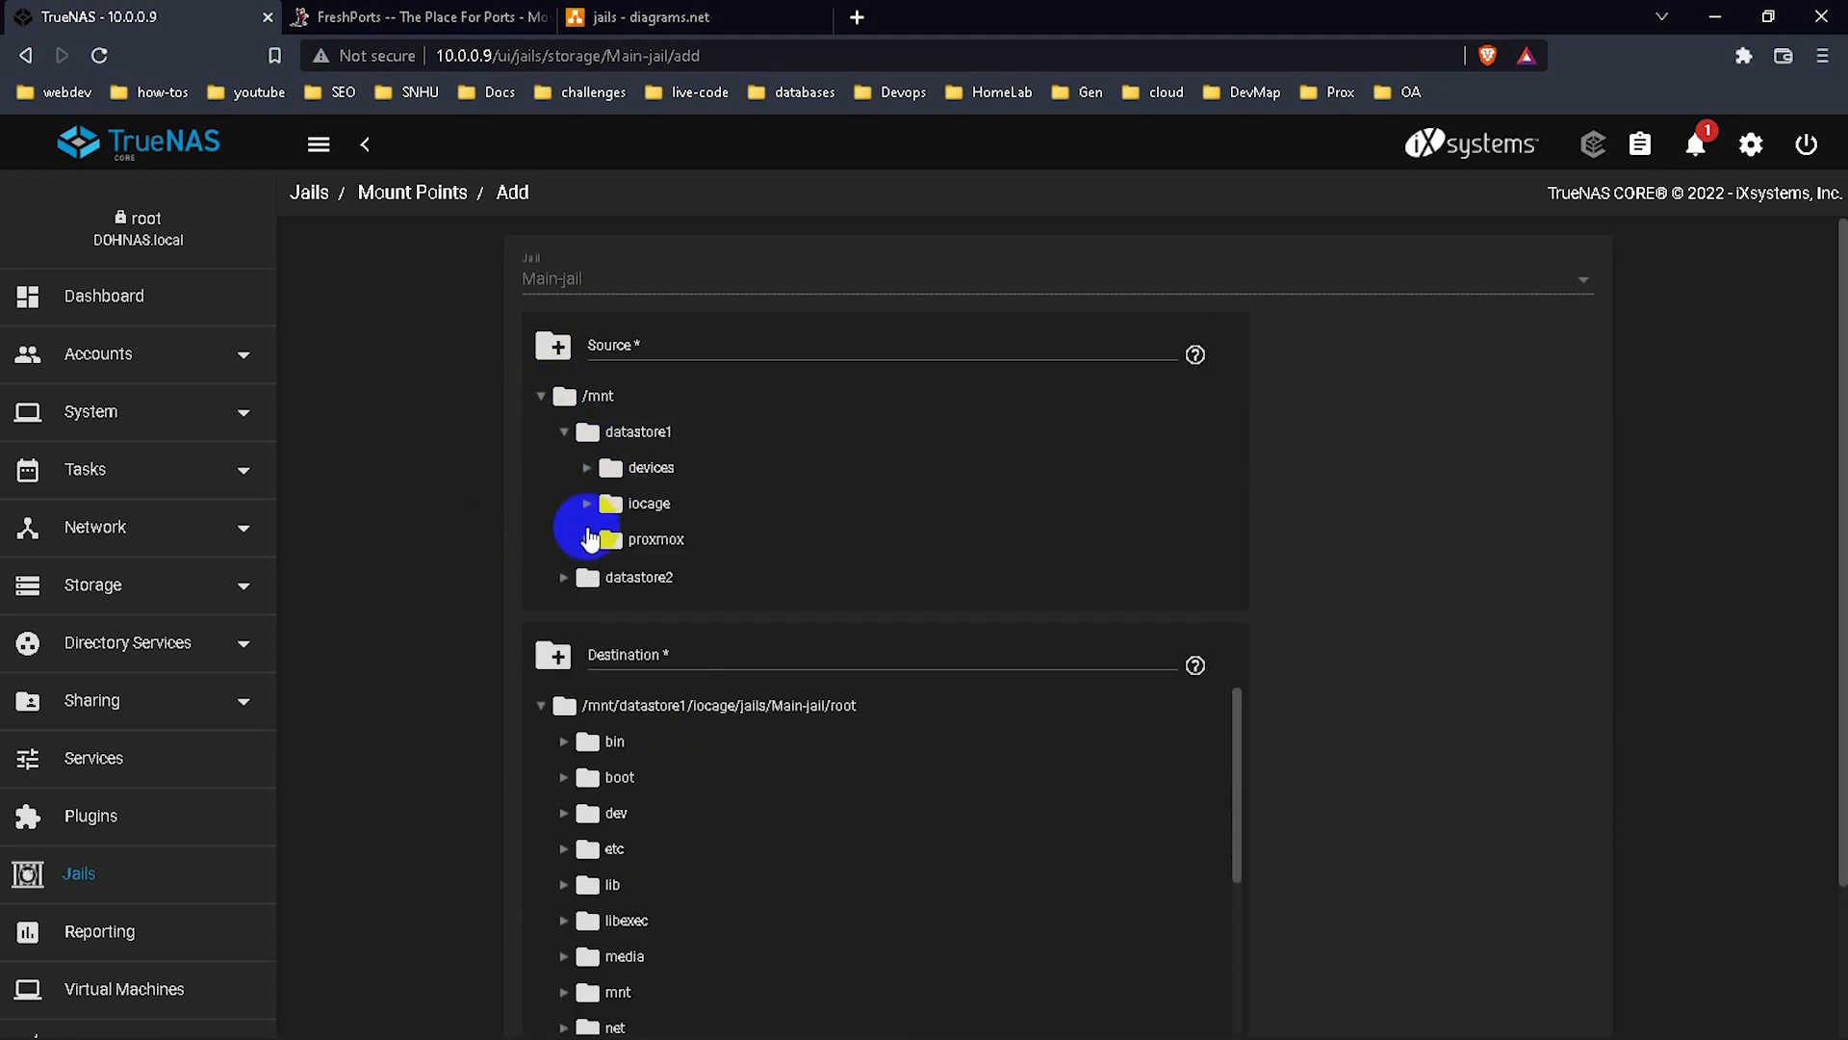
pyautogui.click(587, 539)
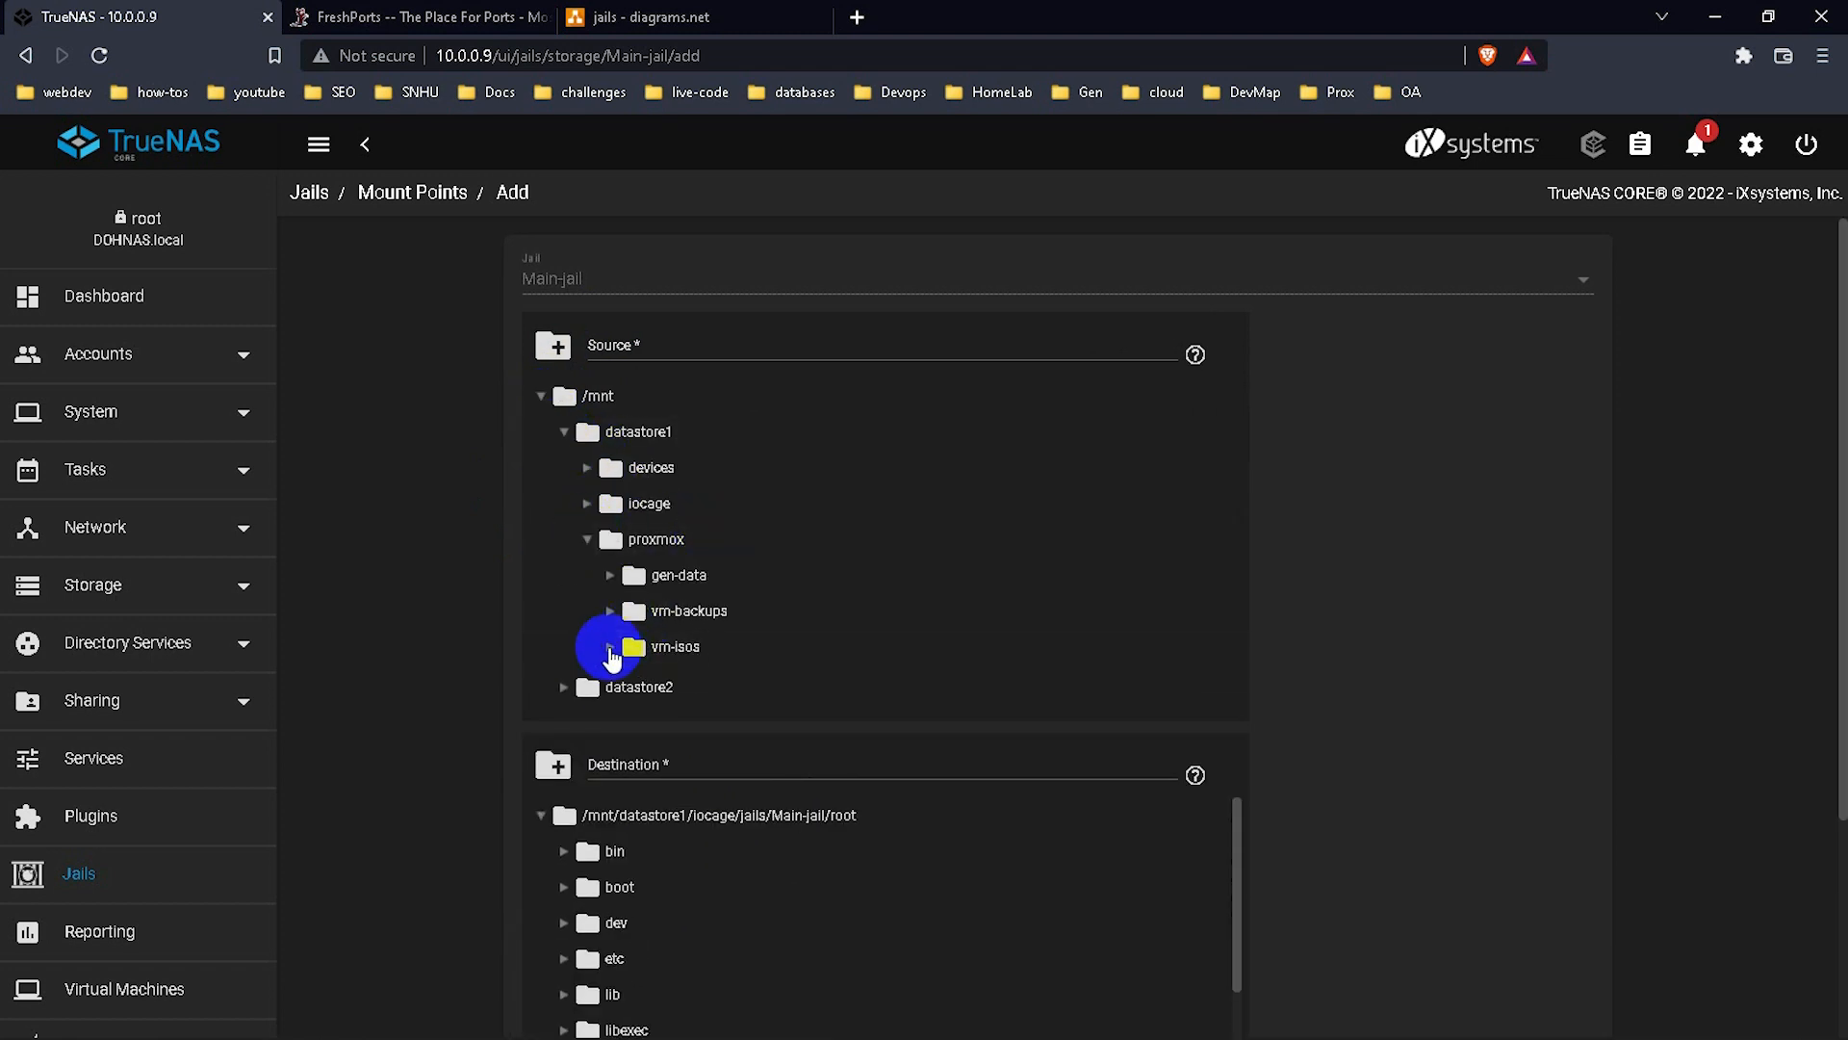
pyautogui.click(610, 647)
pyautogui.click(635, 686)
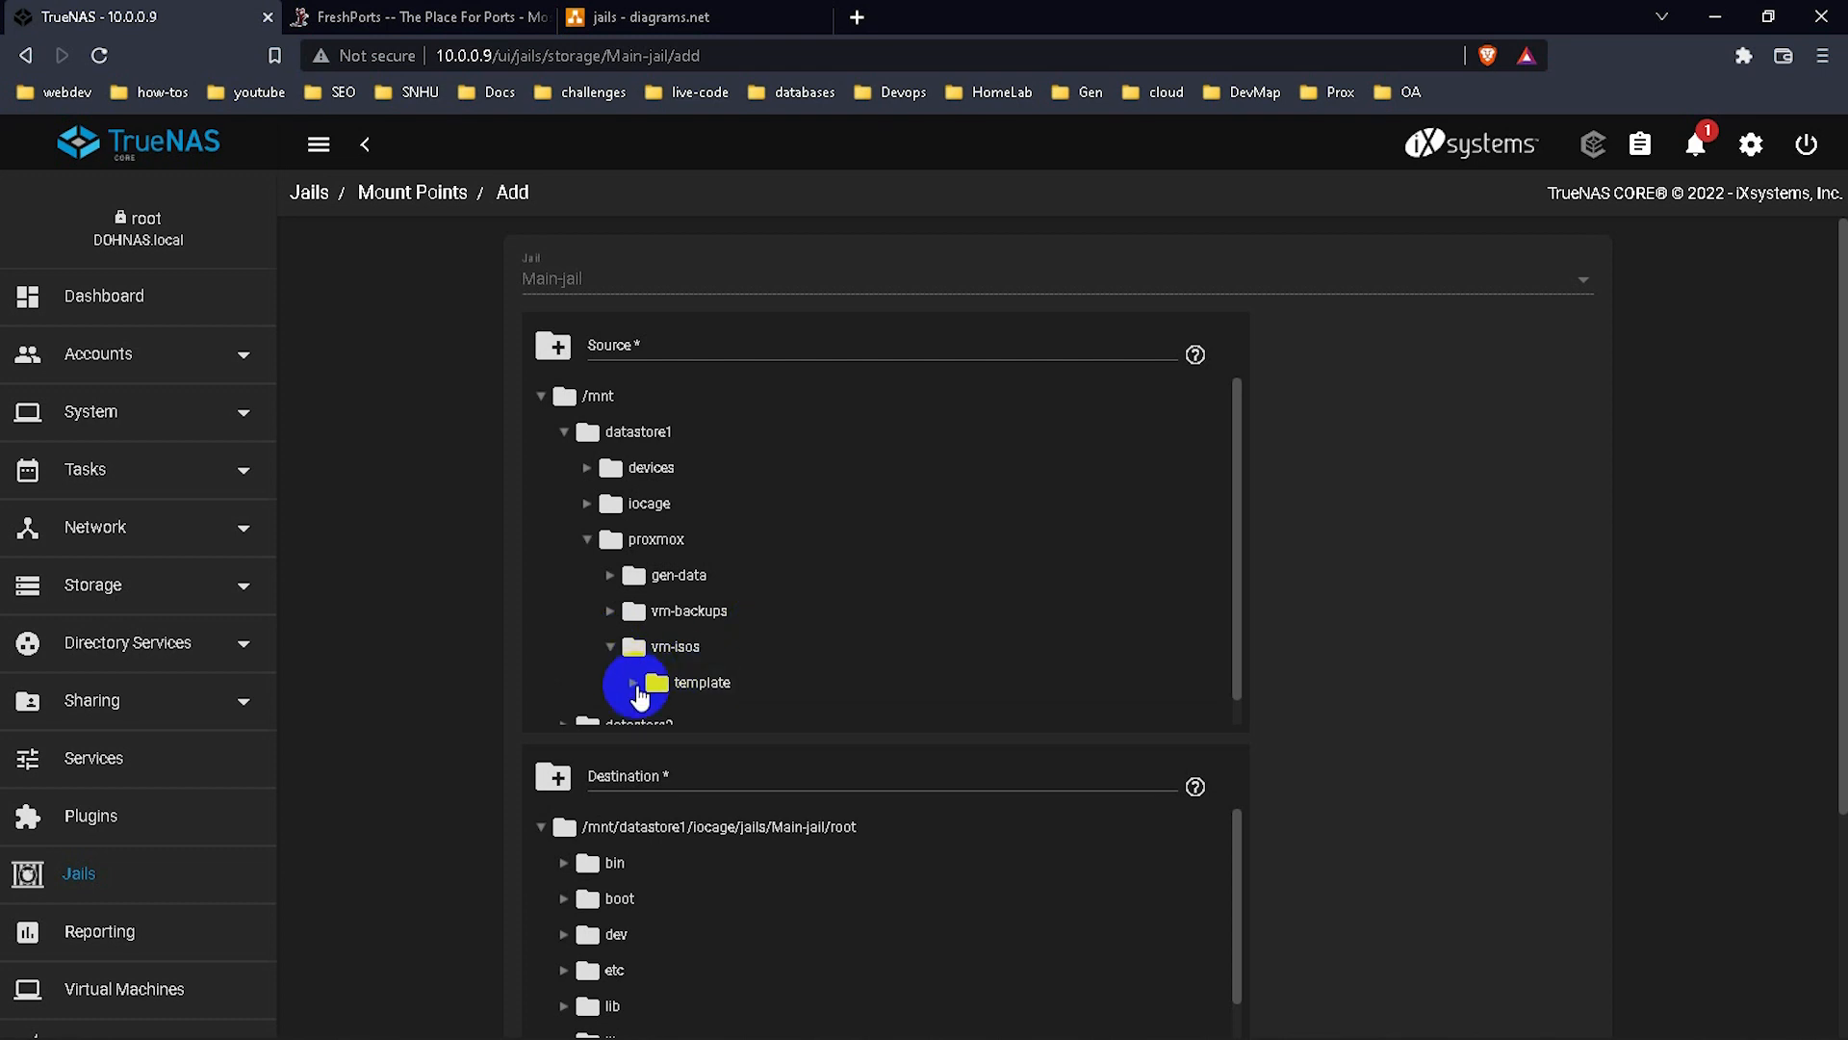
pyautogui.scroll(-1, 804, 651)
pyautogui.click(727, 654)
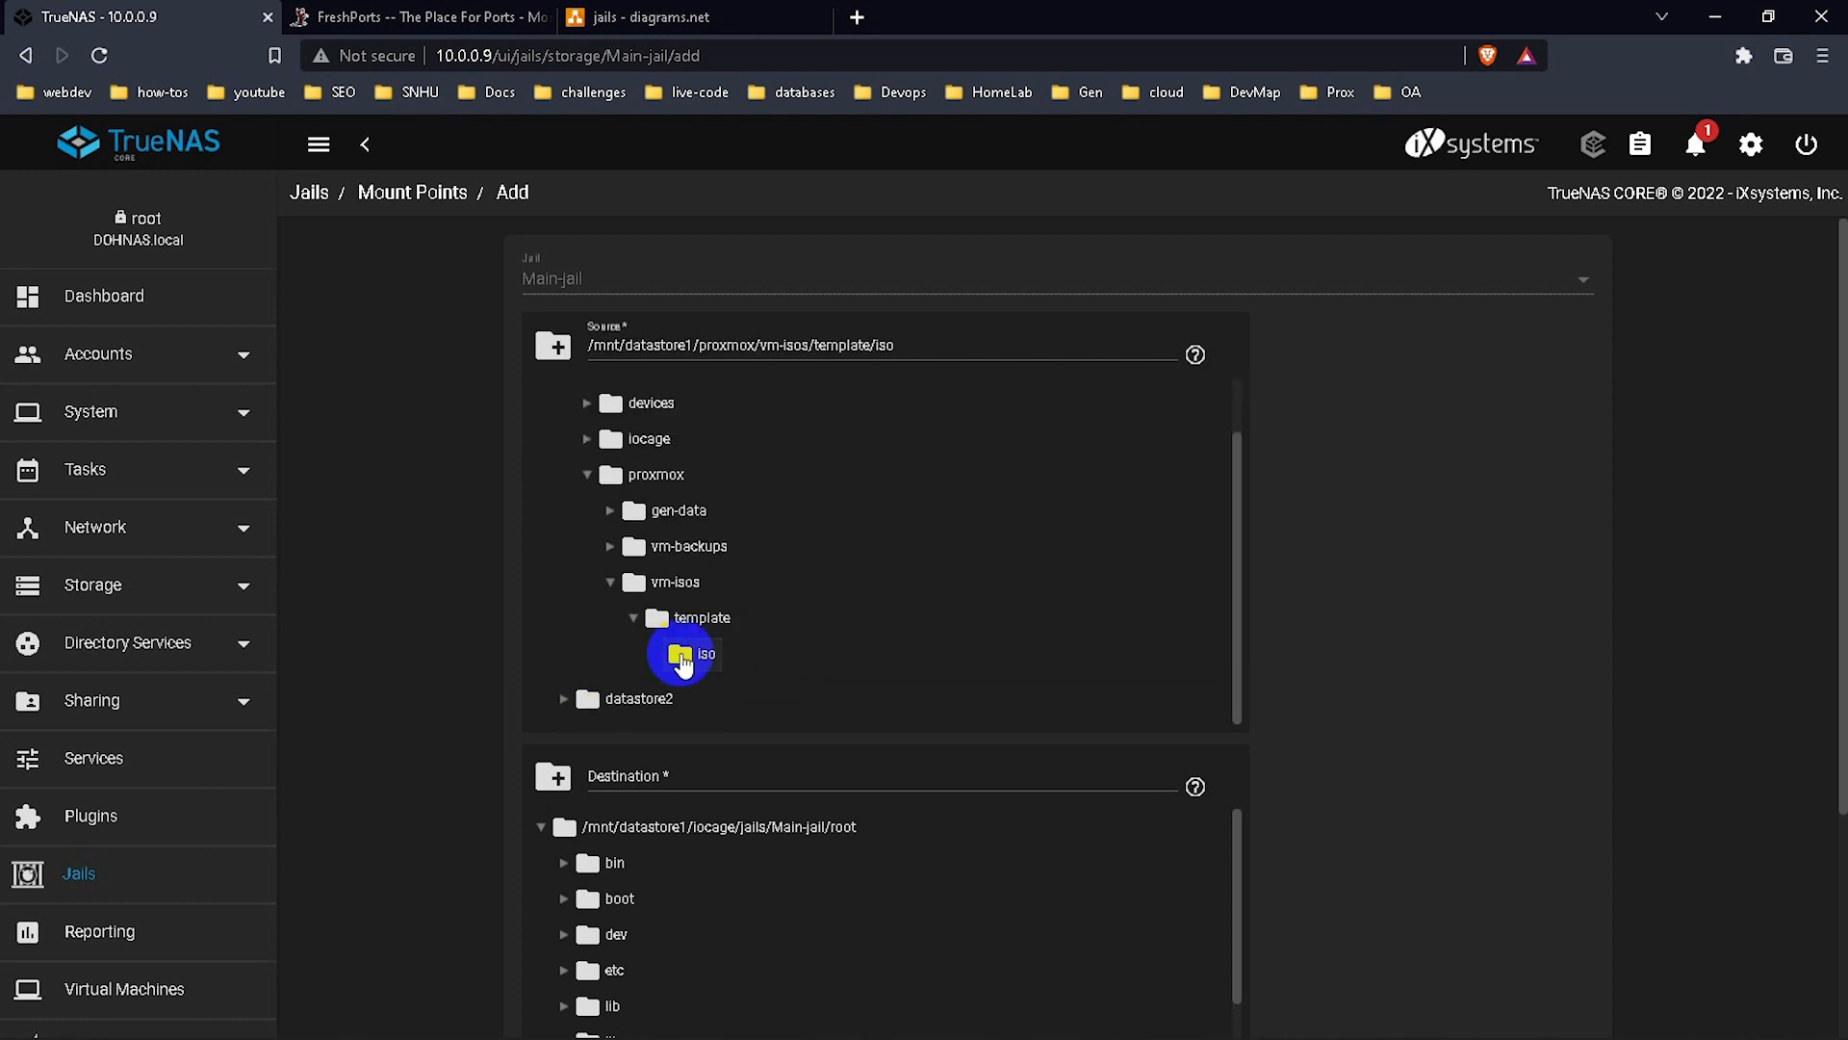
# Set the mount destination to Main-jail's root/mnt folder.
pyautogui.scroll(-1, 929, 568)
pyautogui.scroll(-5, 926, 563)
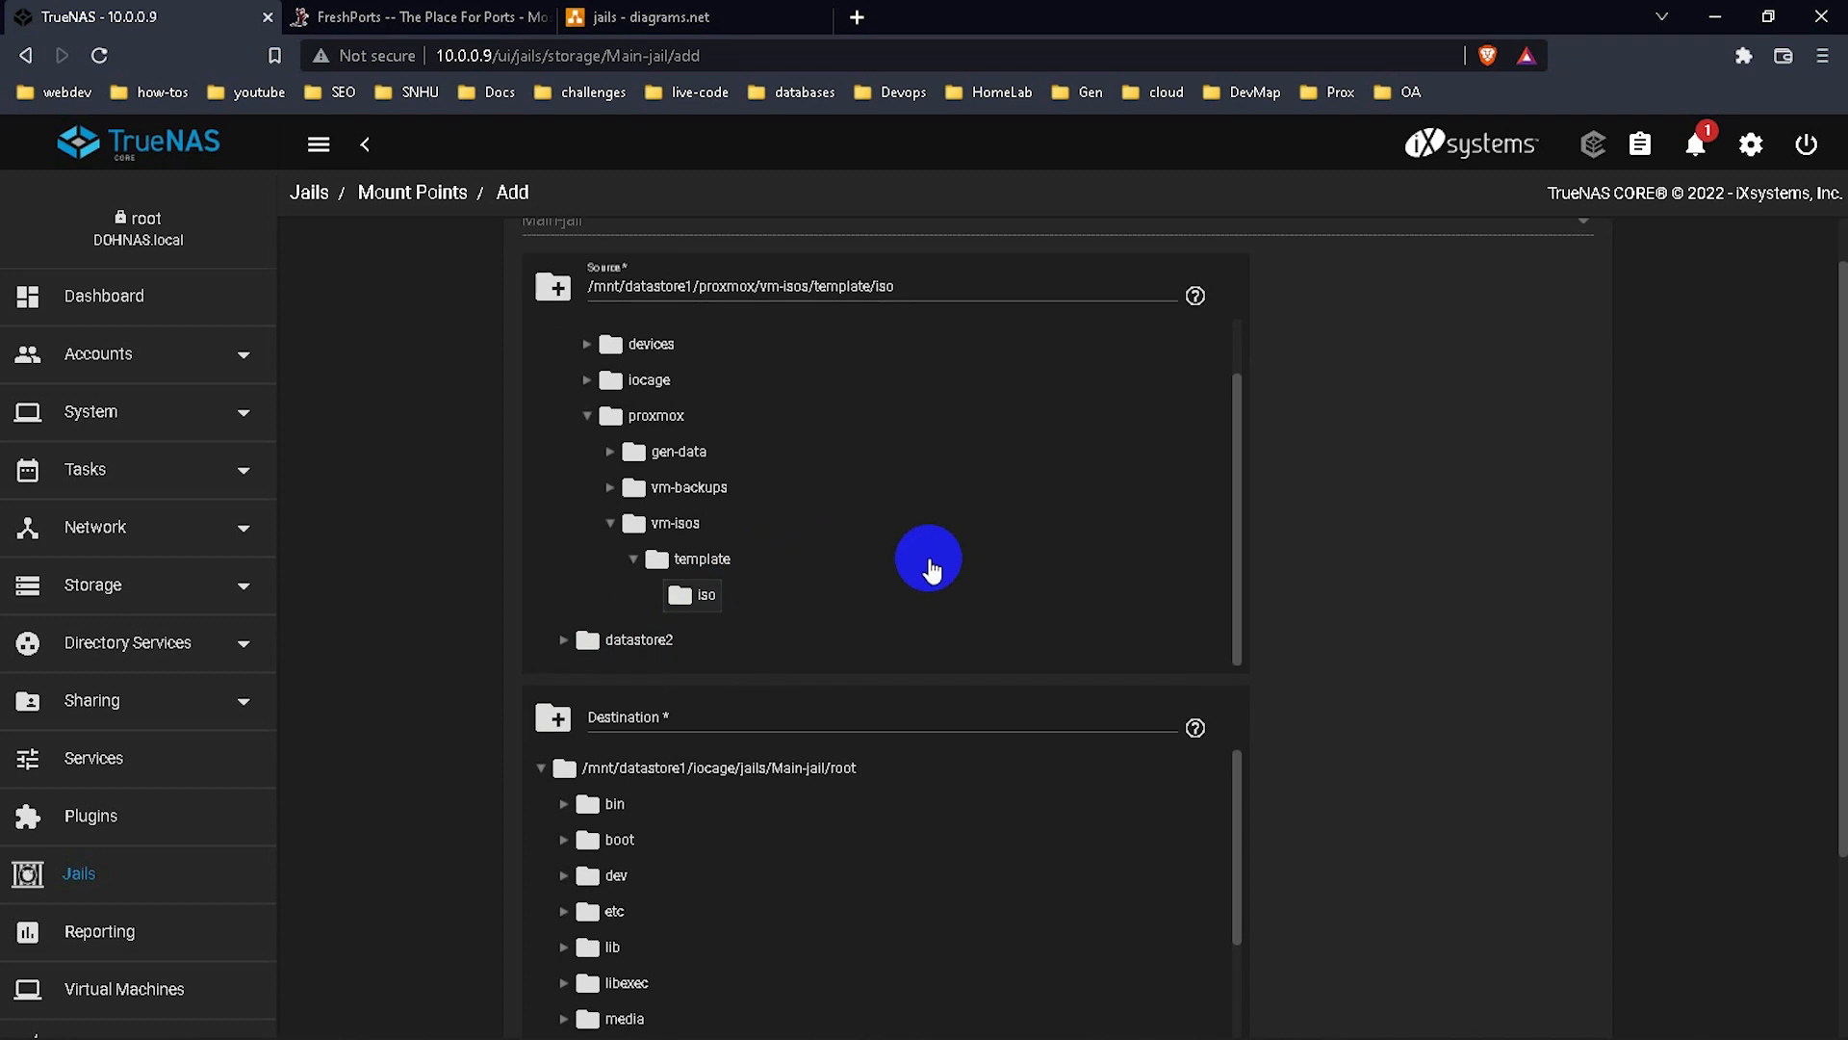
pyautogui.scroll(-4, 893, 647)
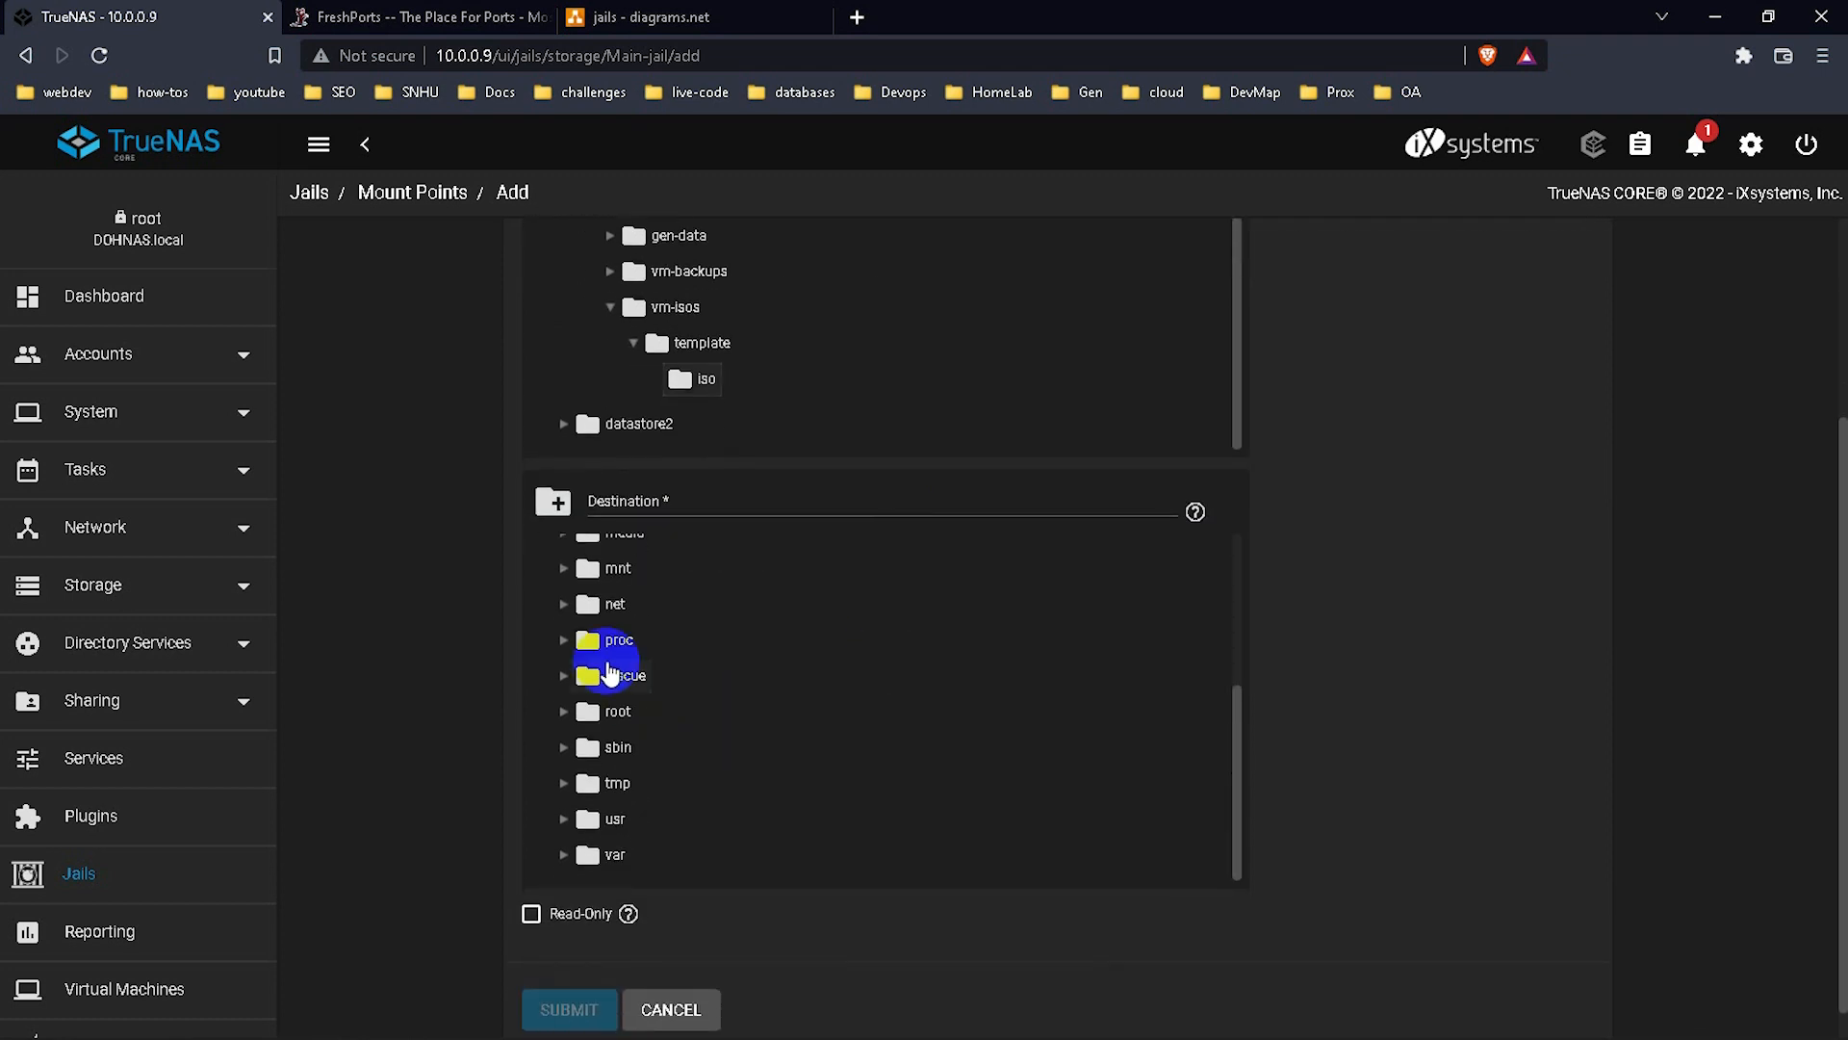
pyautogui.click(588, 573)
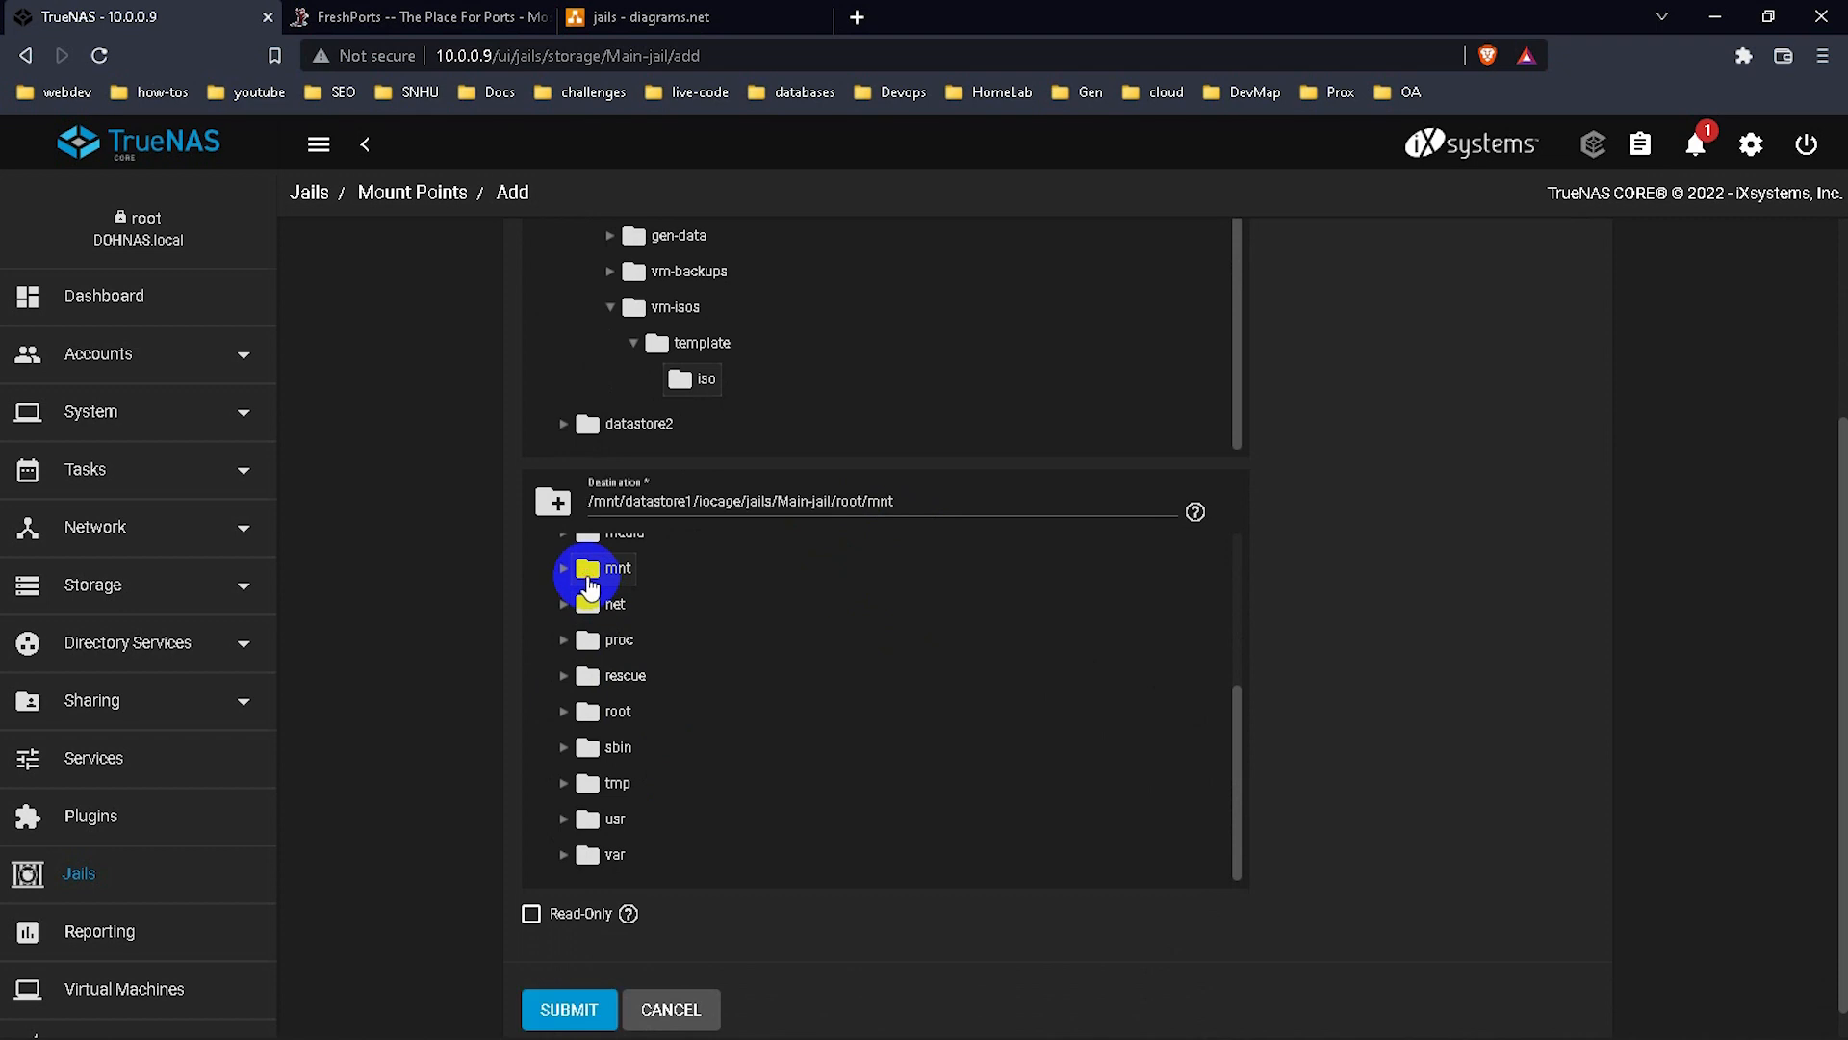
# Submit the new ISO mount point, then start Main-jail from the Jails list so it comes up as JID 7.
pyautogui.click(569, 1006)
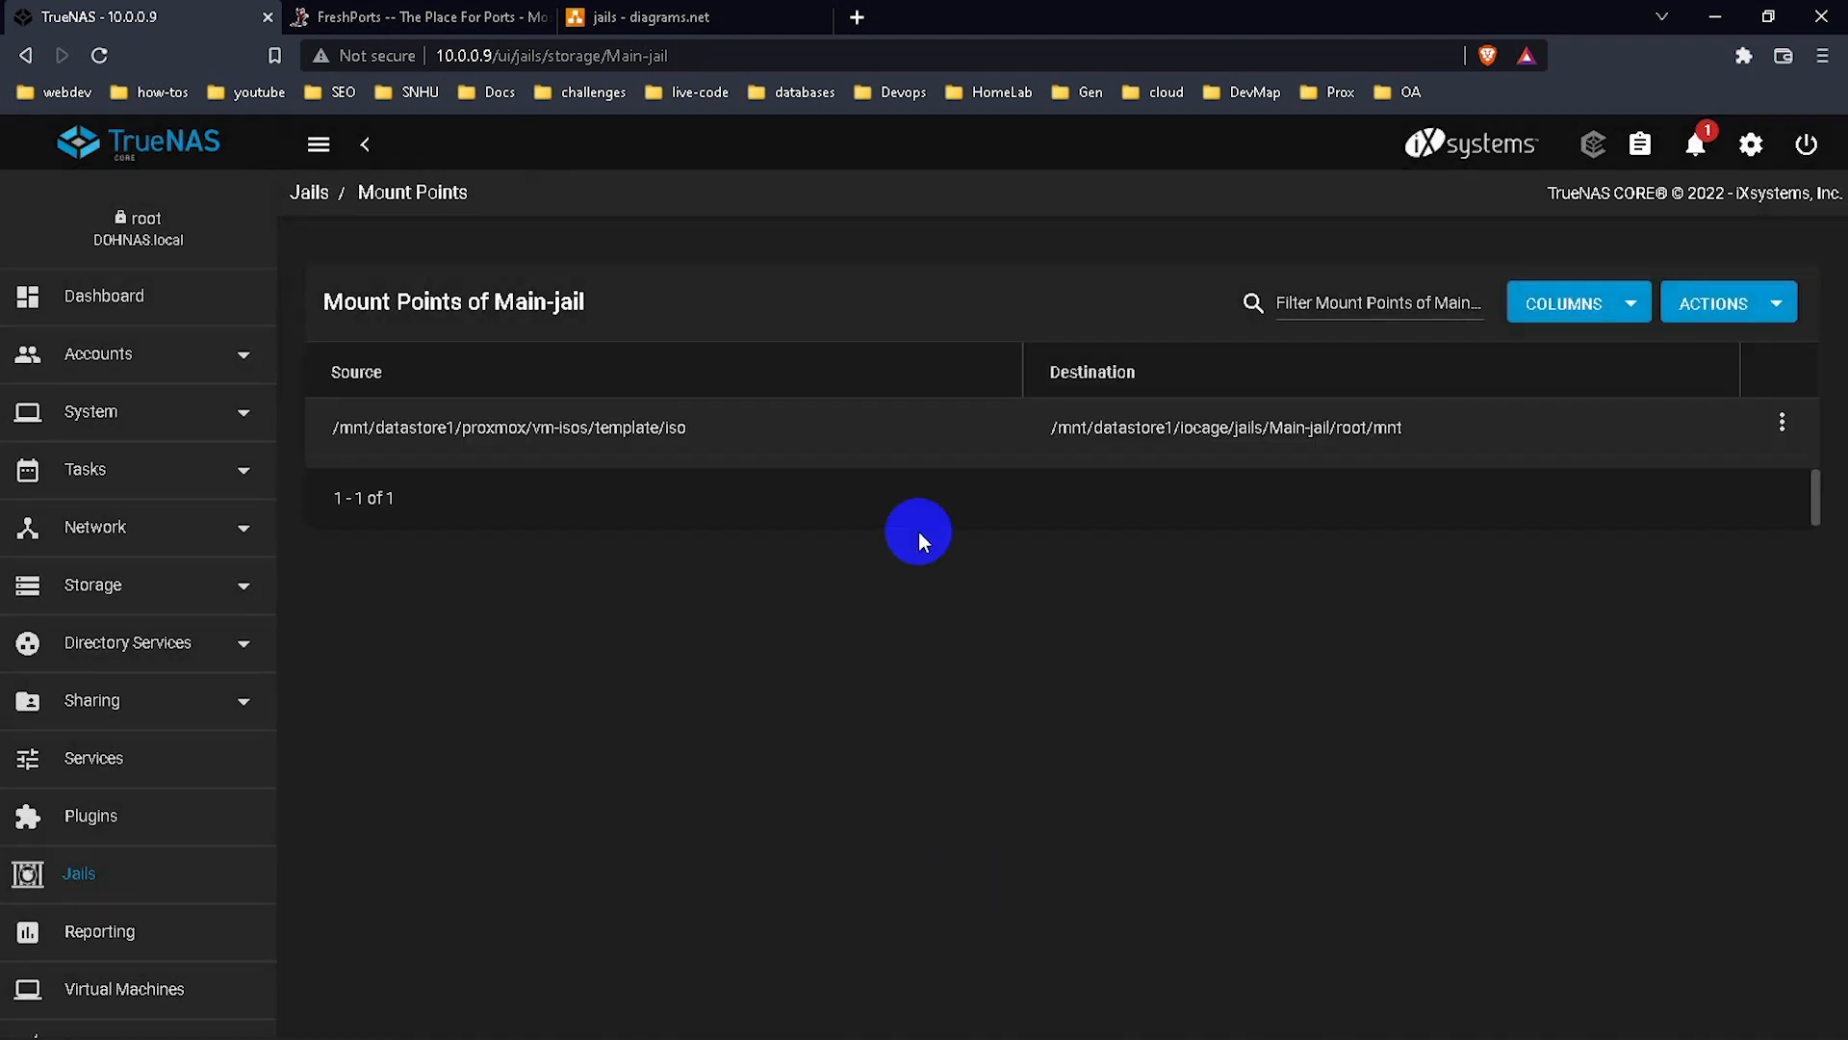
pyautogui.moveTo(1426, 430); pyautogui.dragTo(494, 439)
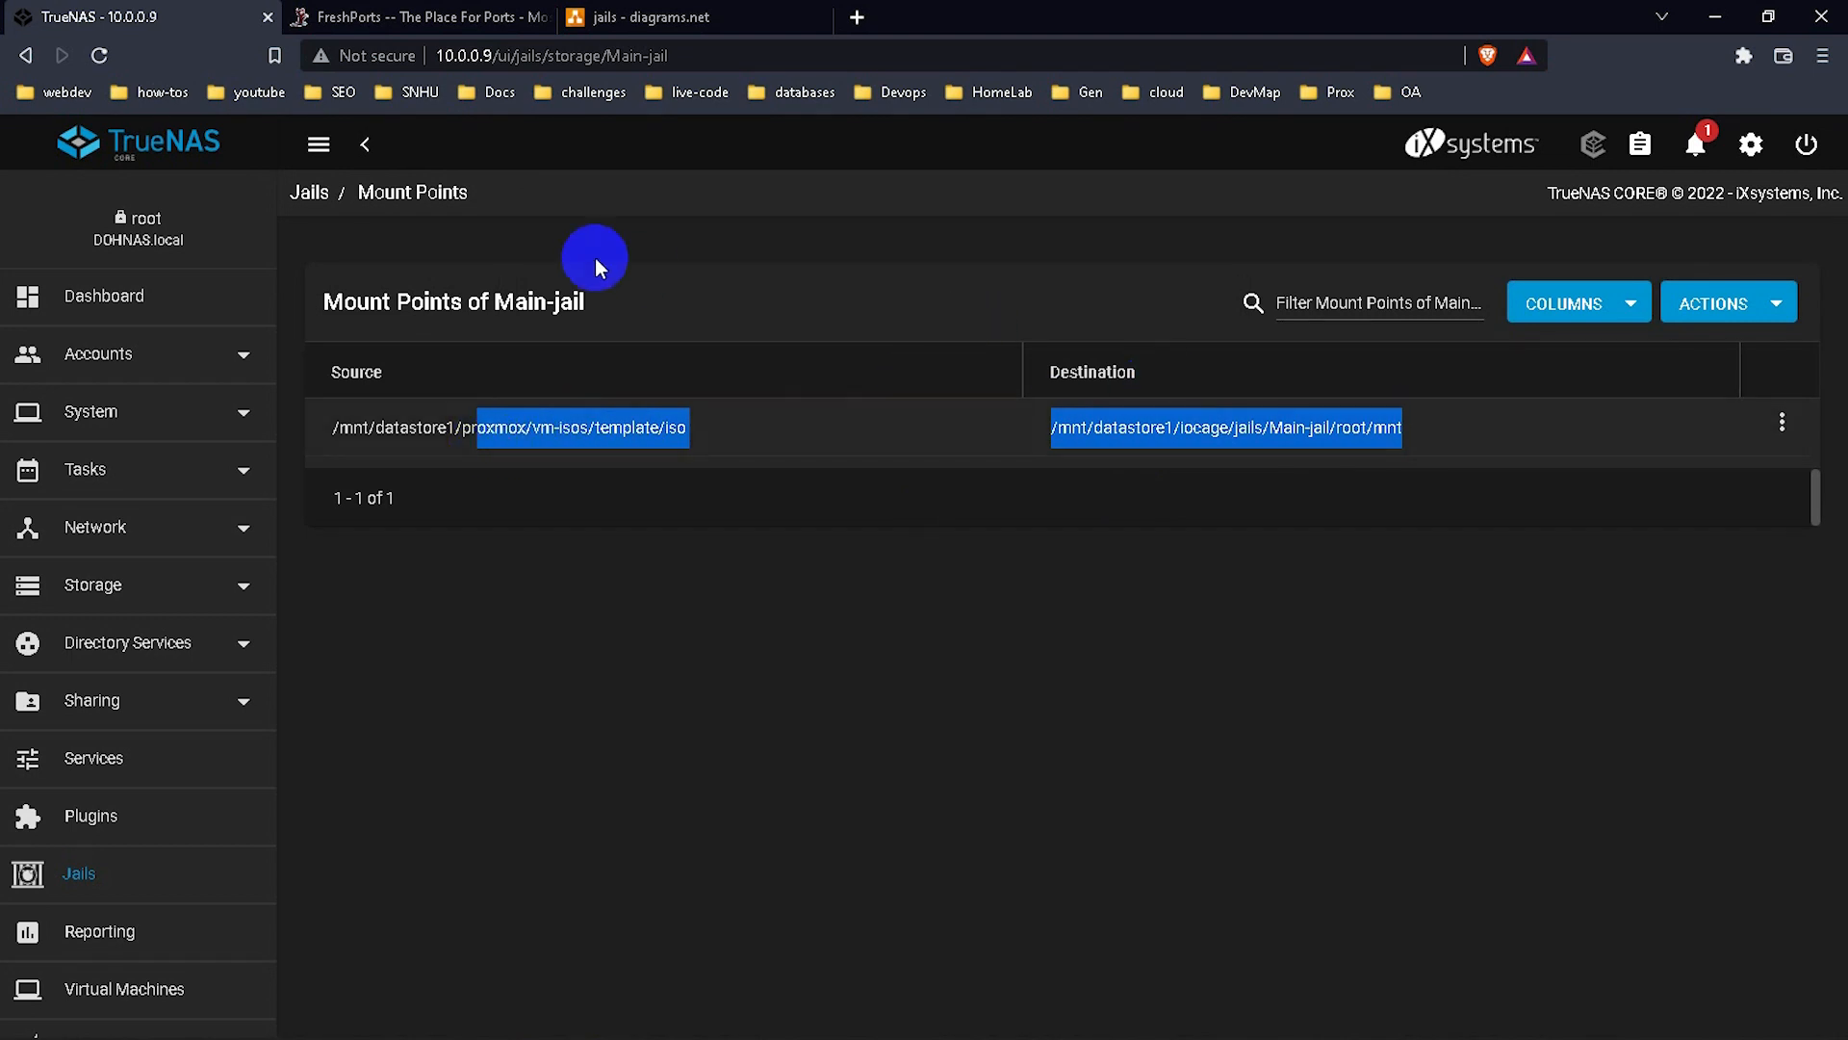
pyautogui.click(306, 192)
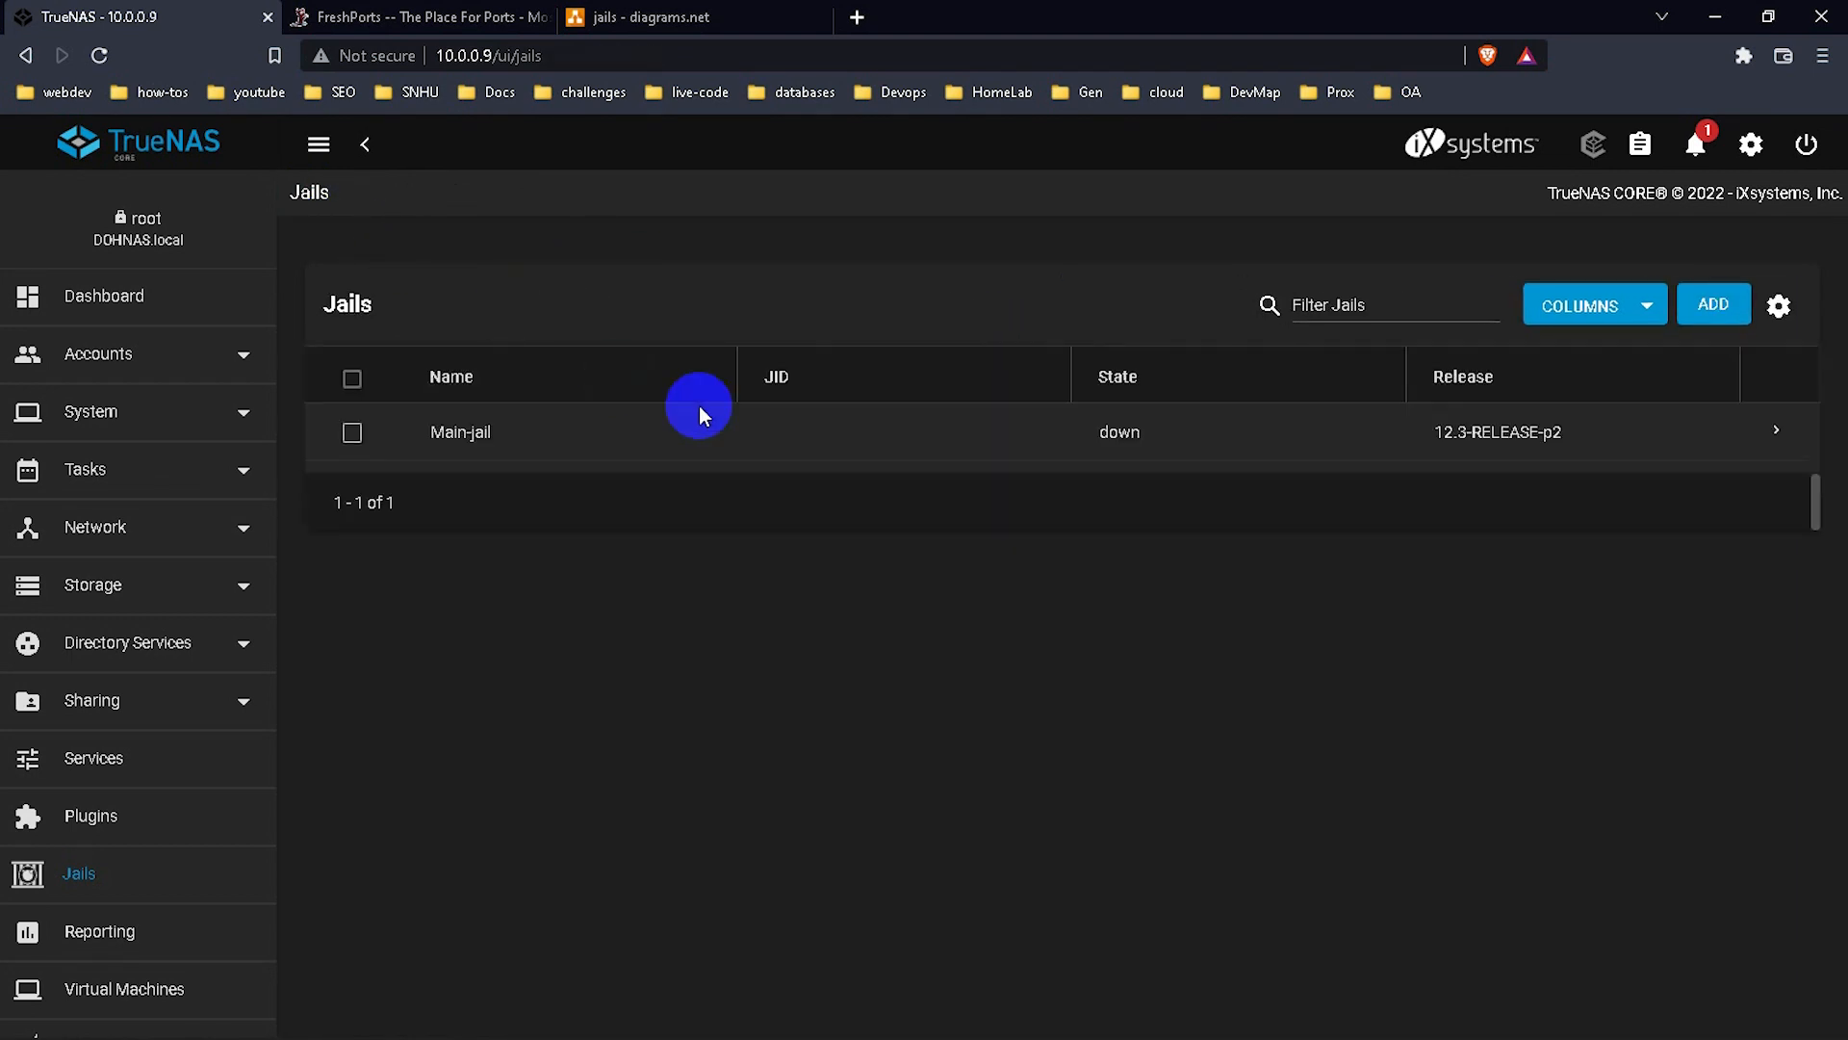
pyautogui.click(1775, 431)
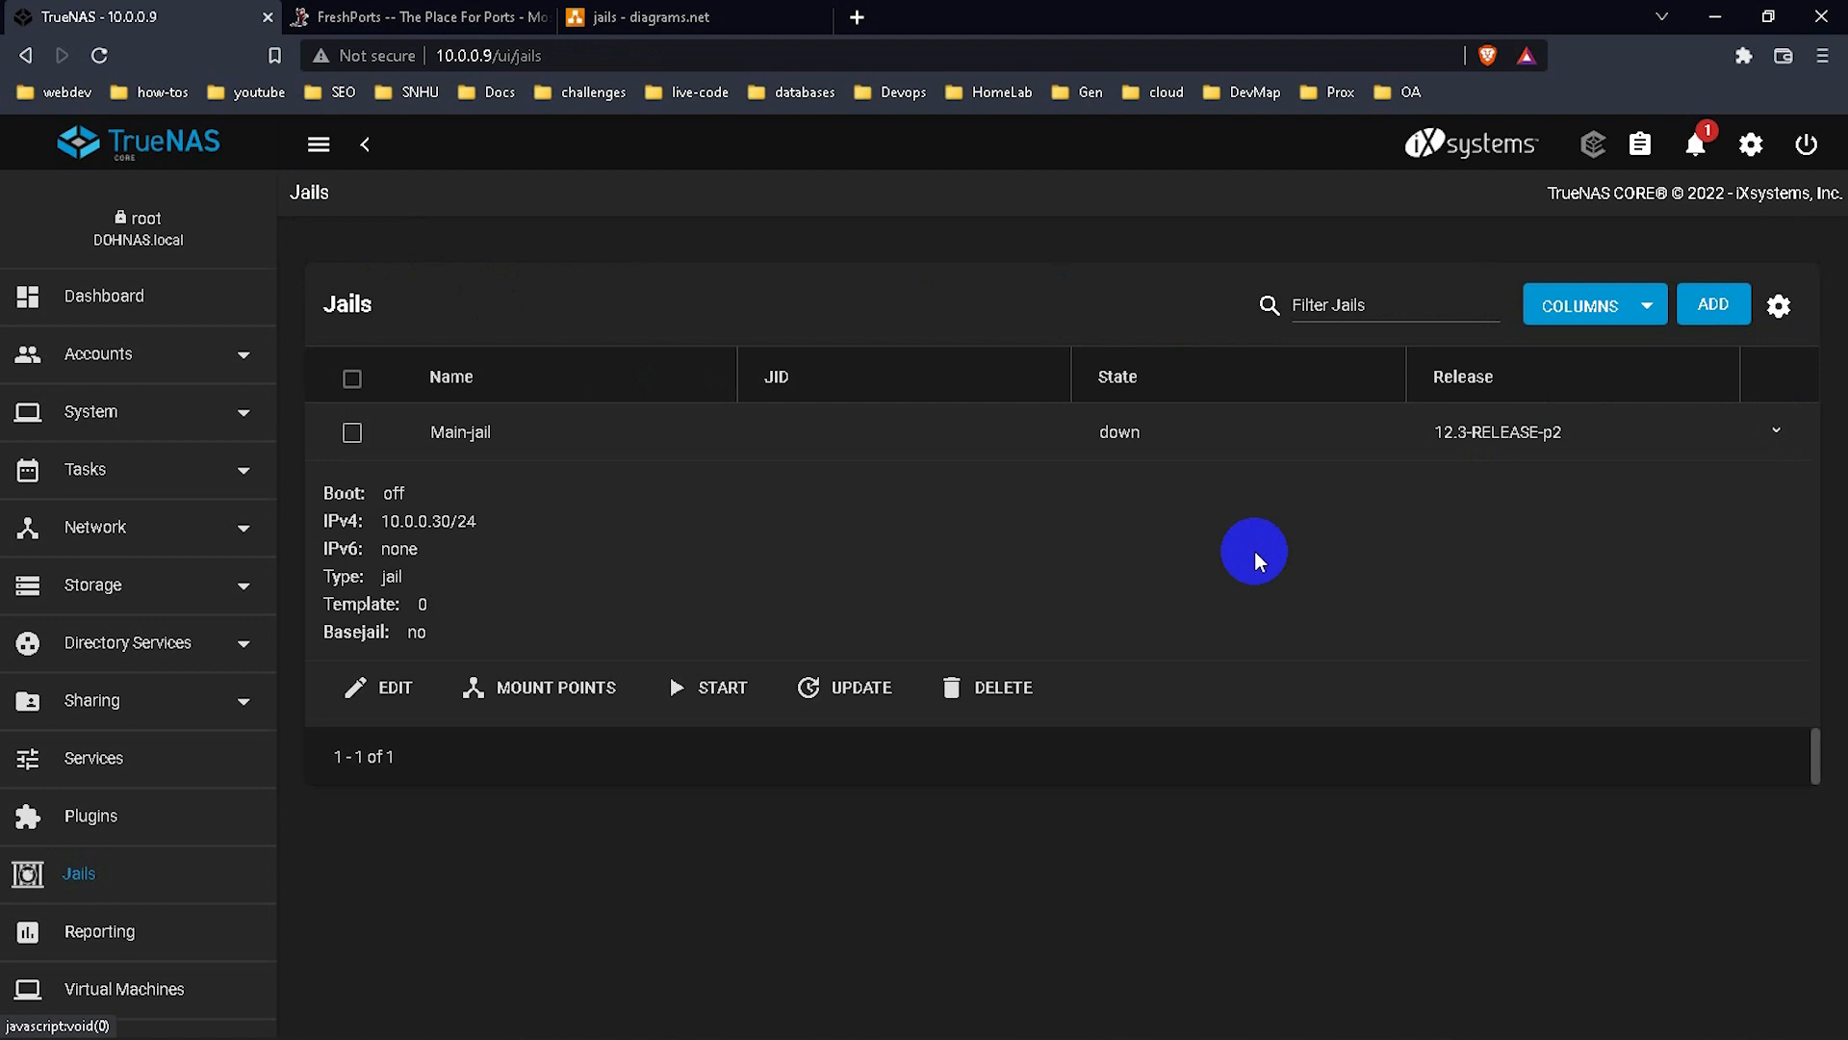
pyautogui.click(710, 689)
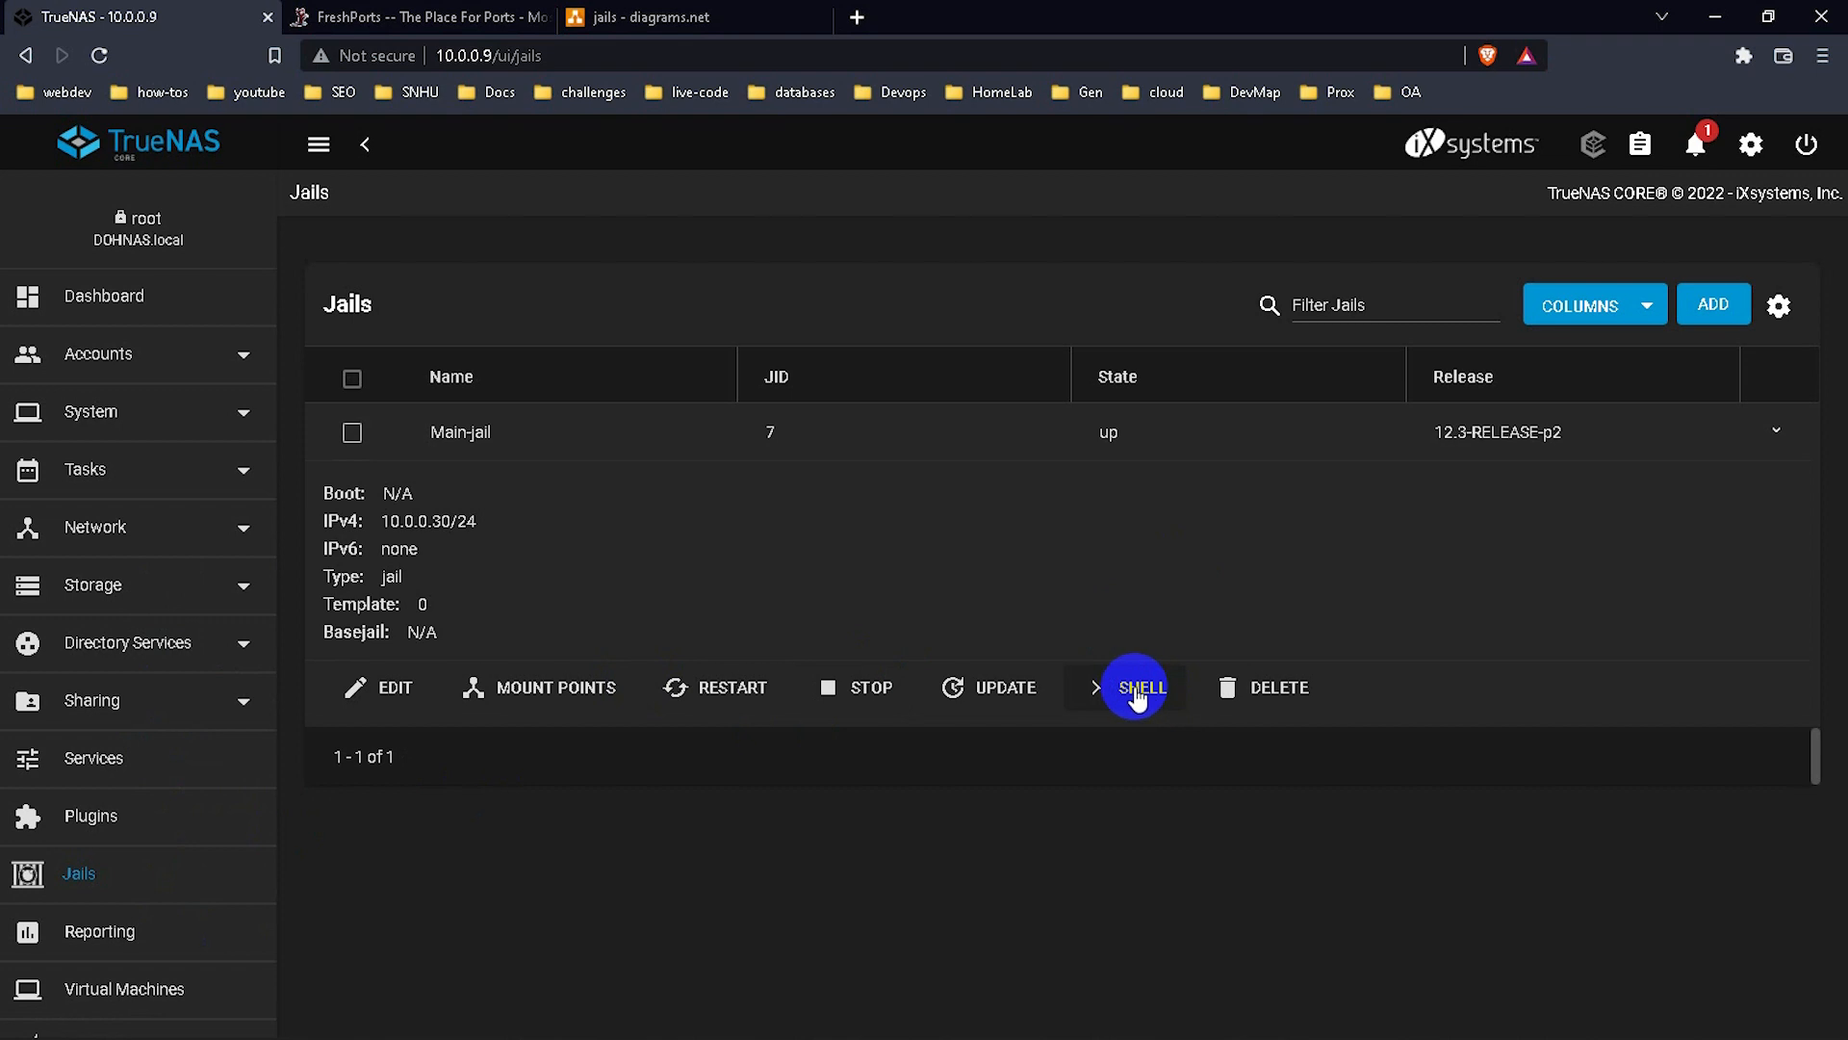
# In Main-jail's shell, clear the screen and run ls /mnt/ showing the Rocky-8.4, TrueNAS-12.0-U8 and ubuntu-20.04.2 ISOs.
pyautogui.click(1144, 689)
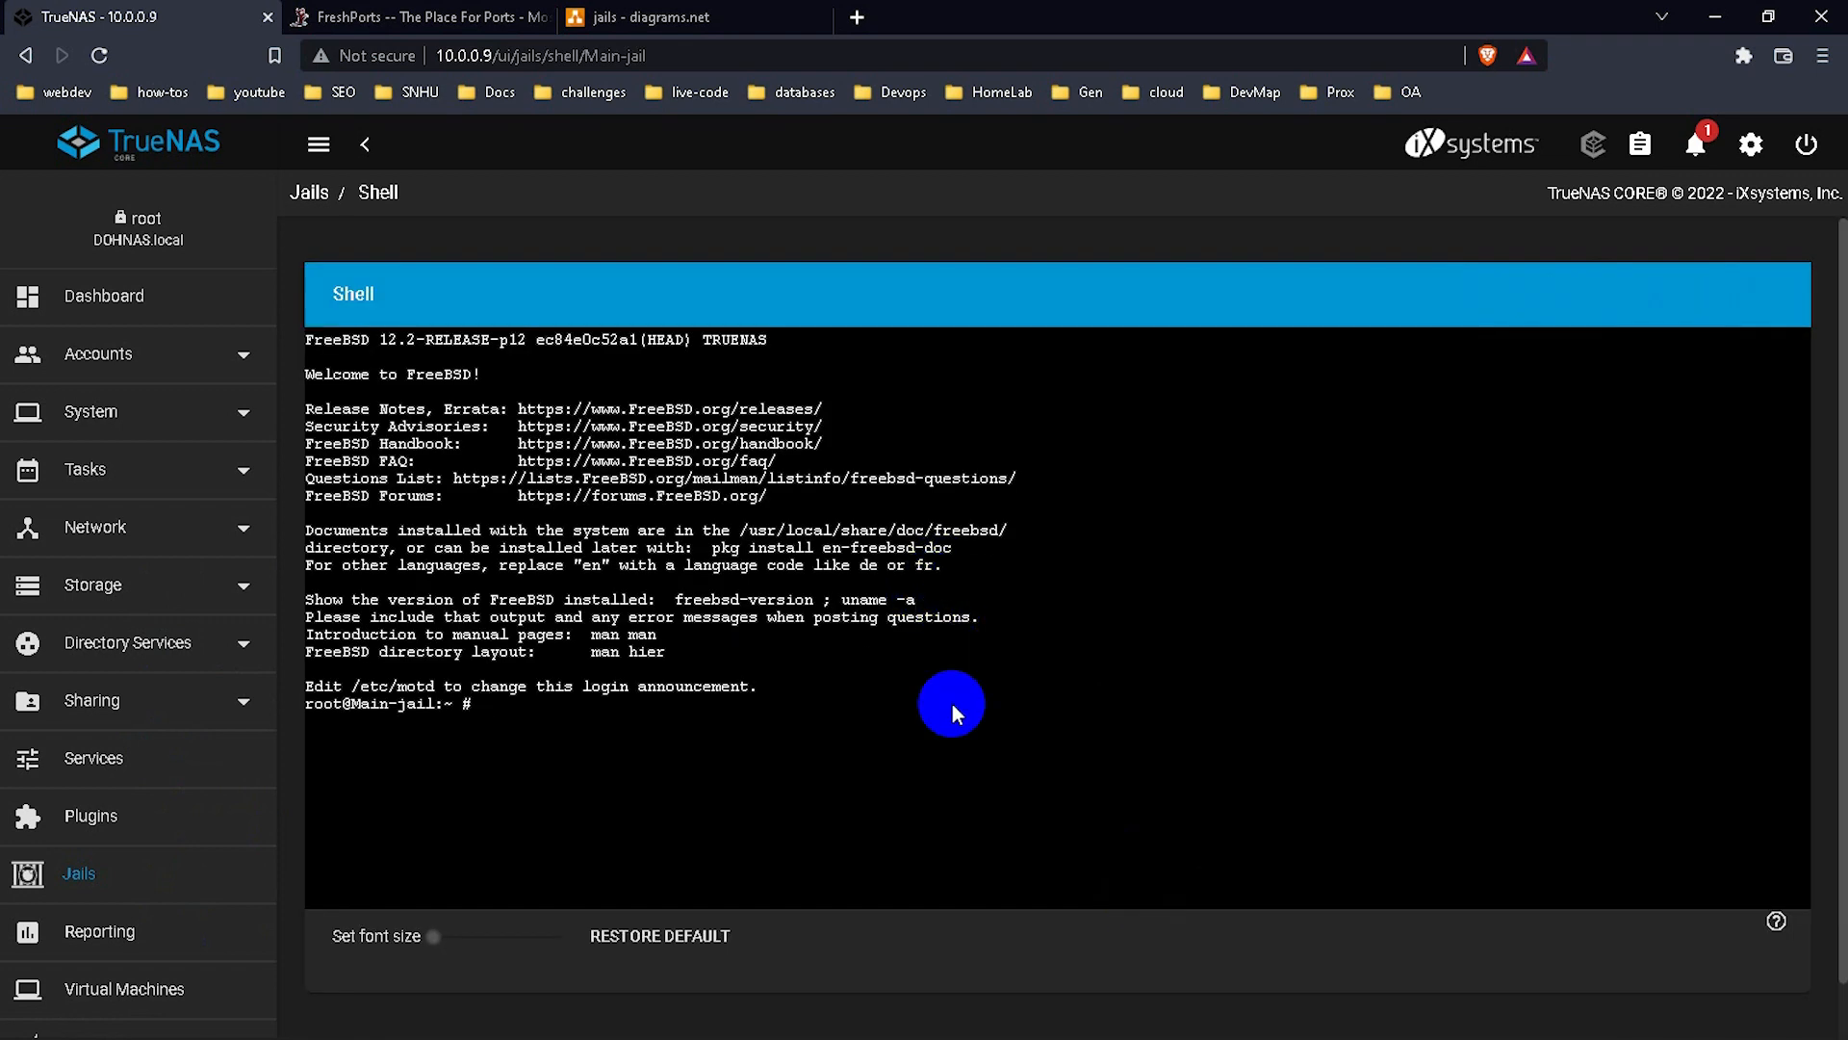
pyautogui.write('clear')
pyautogui.press('Return')
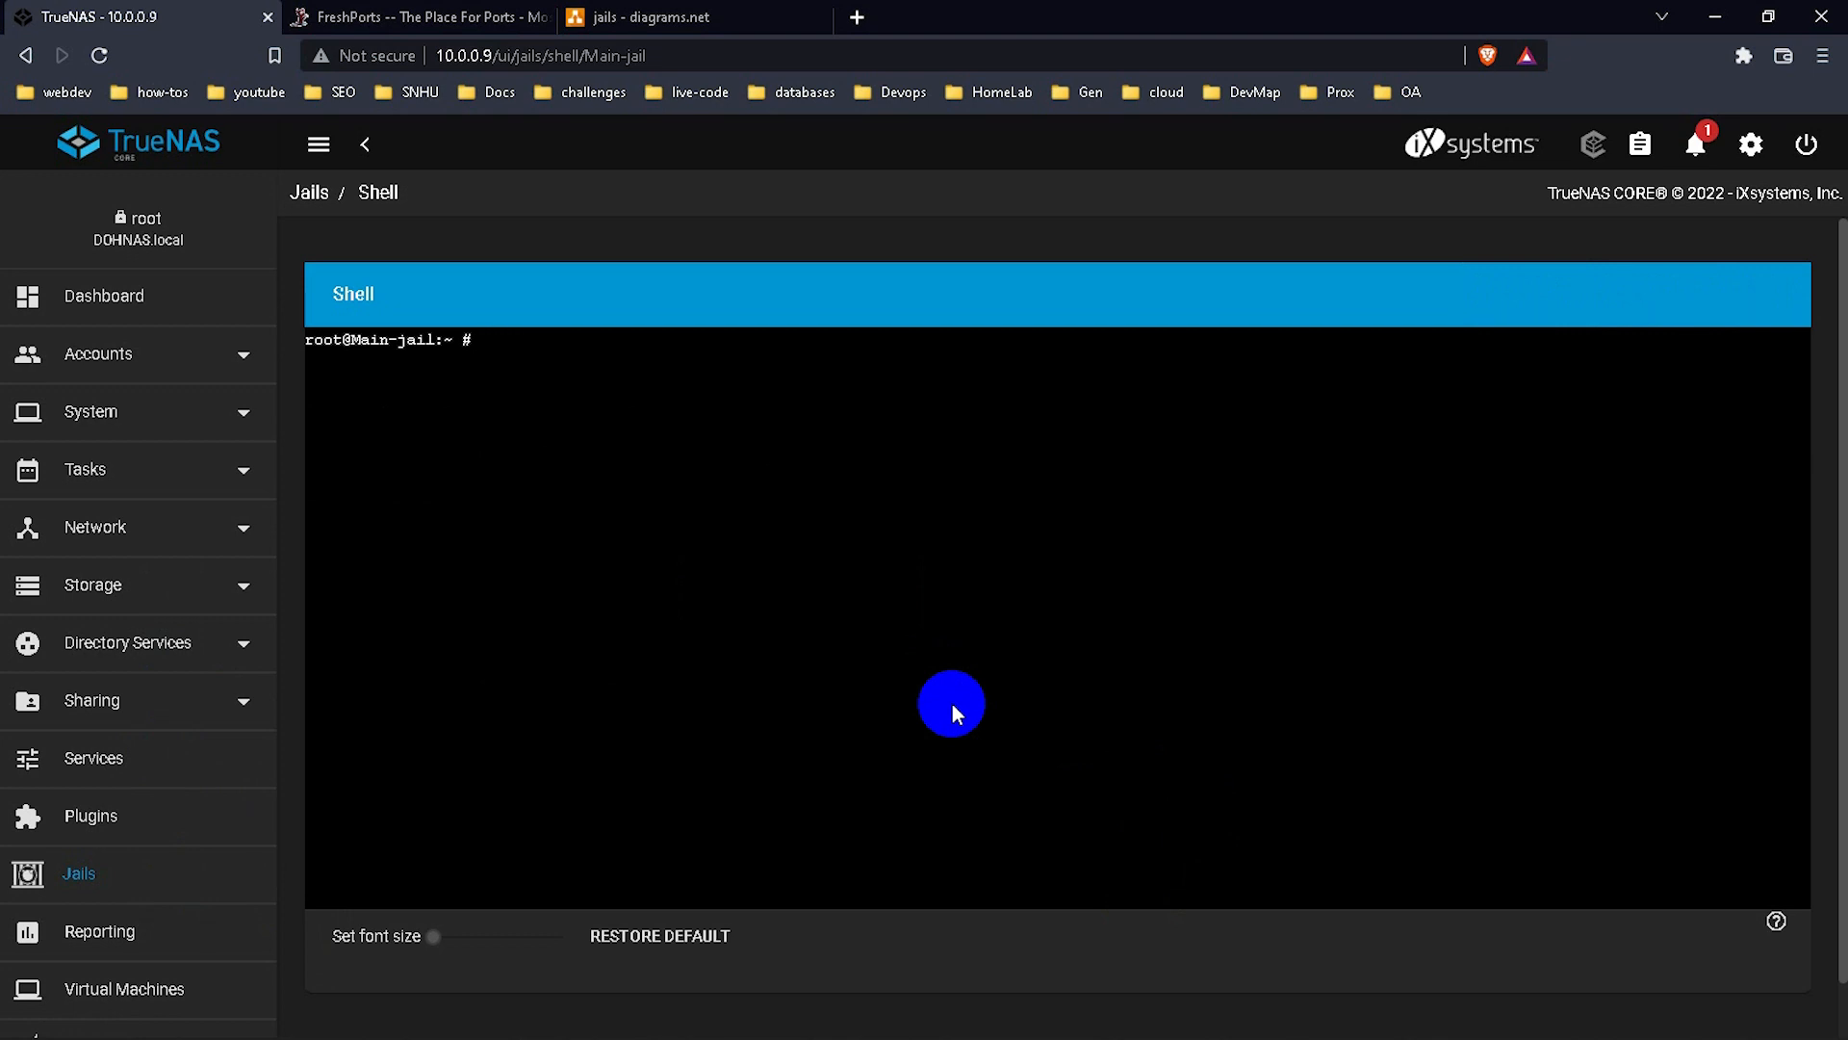
pyautogui.write('ls /mnt/')
pyautogui.press('Return')
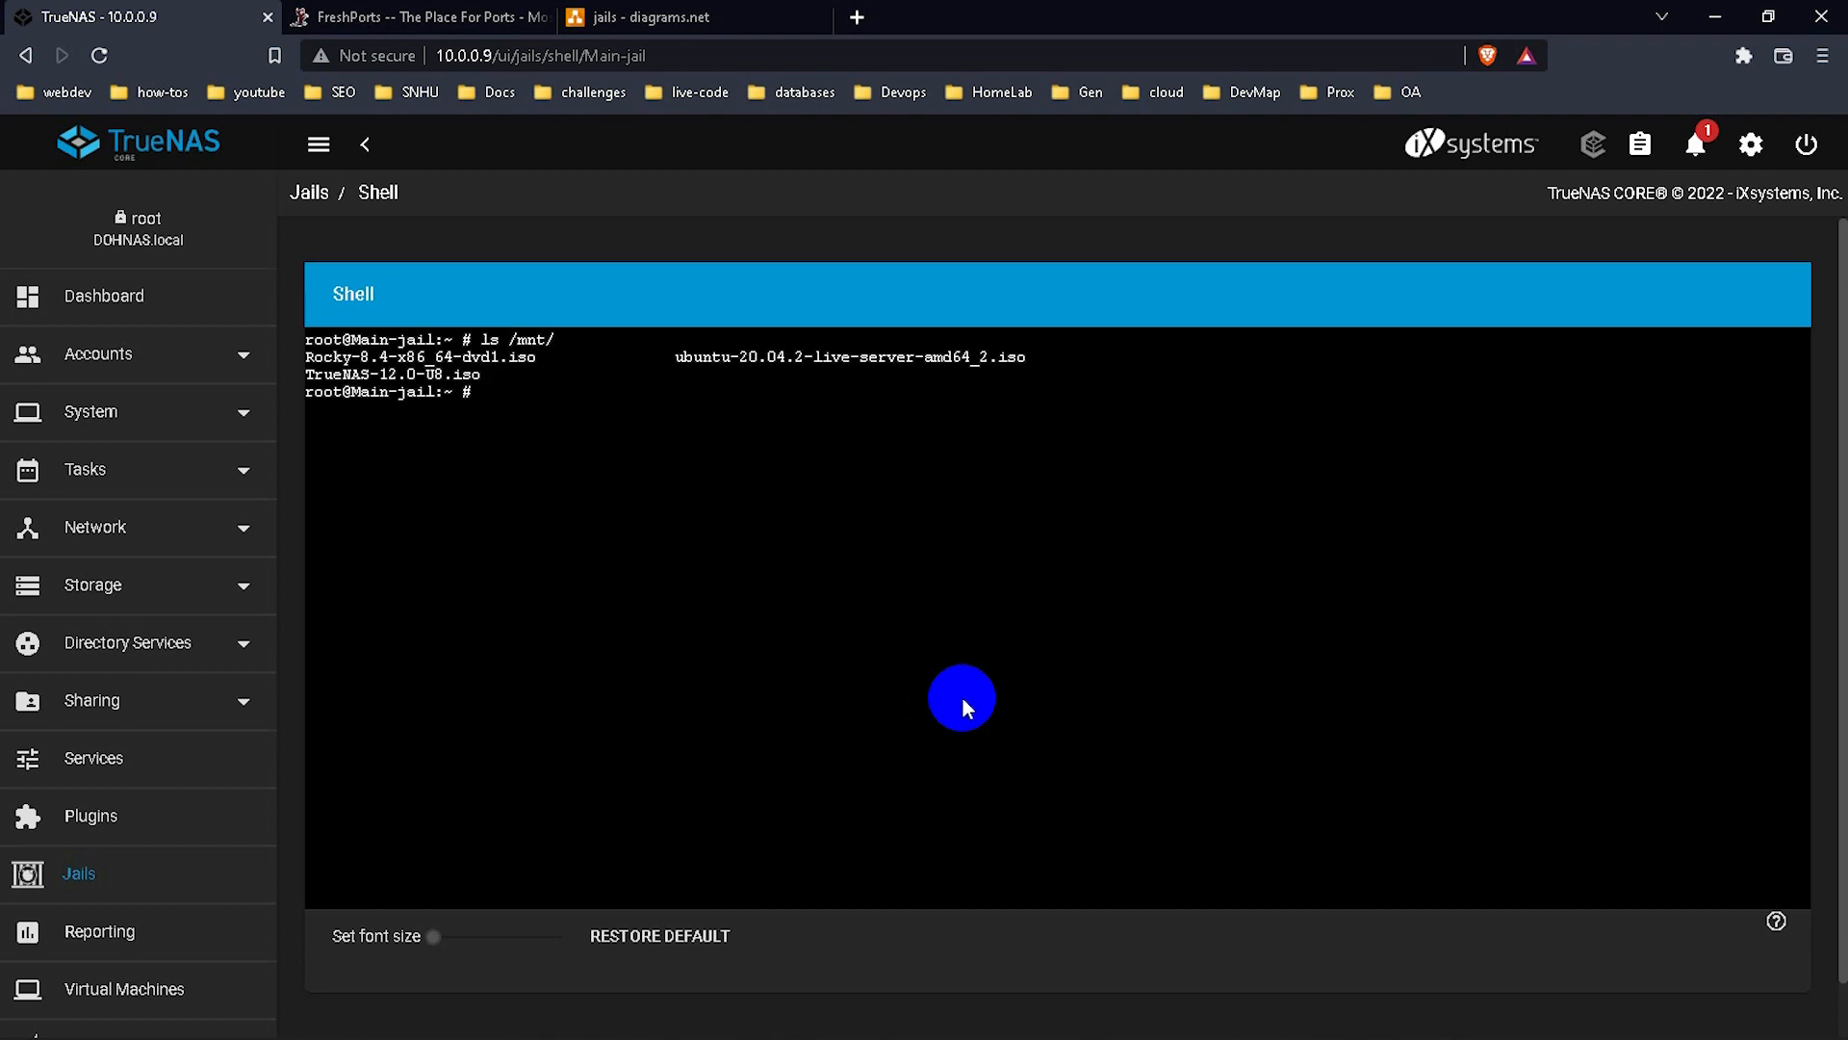
pyautogui.moveTo(486, 380); pyautogui.dragTo(311, 366)
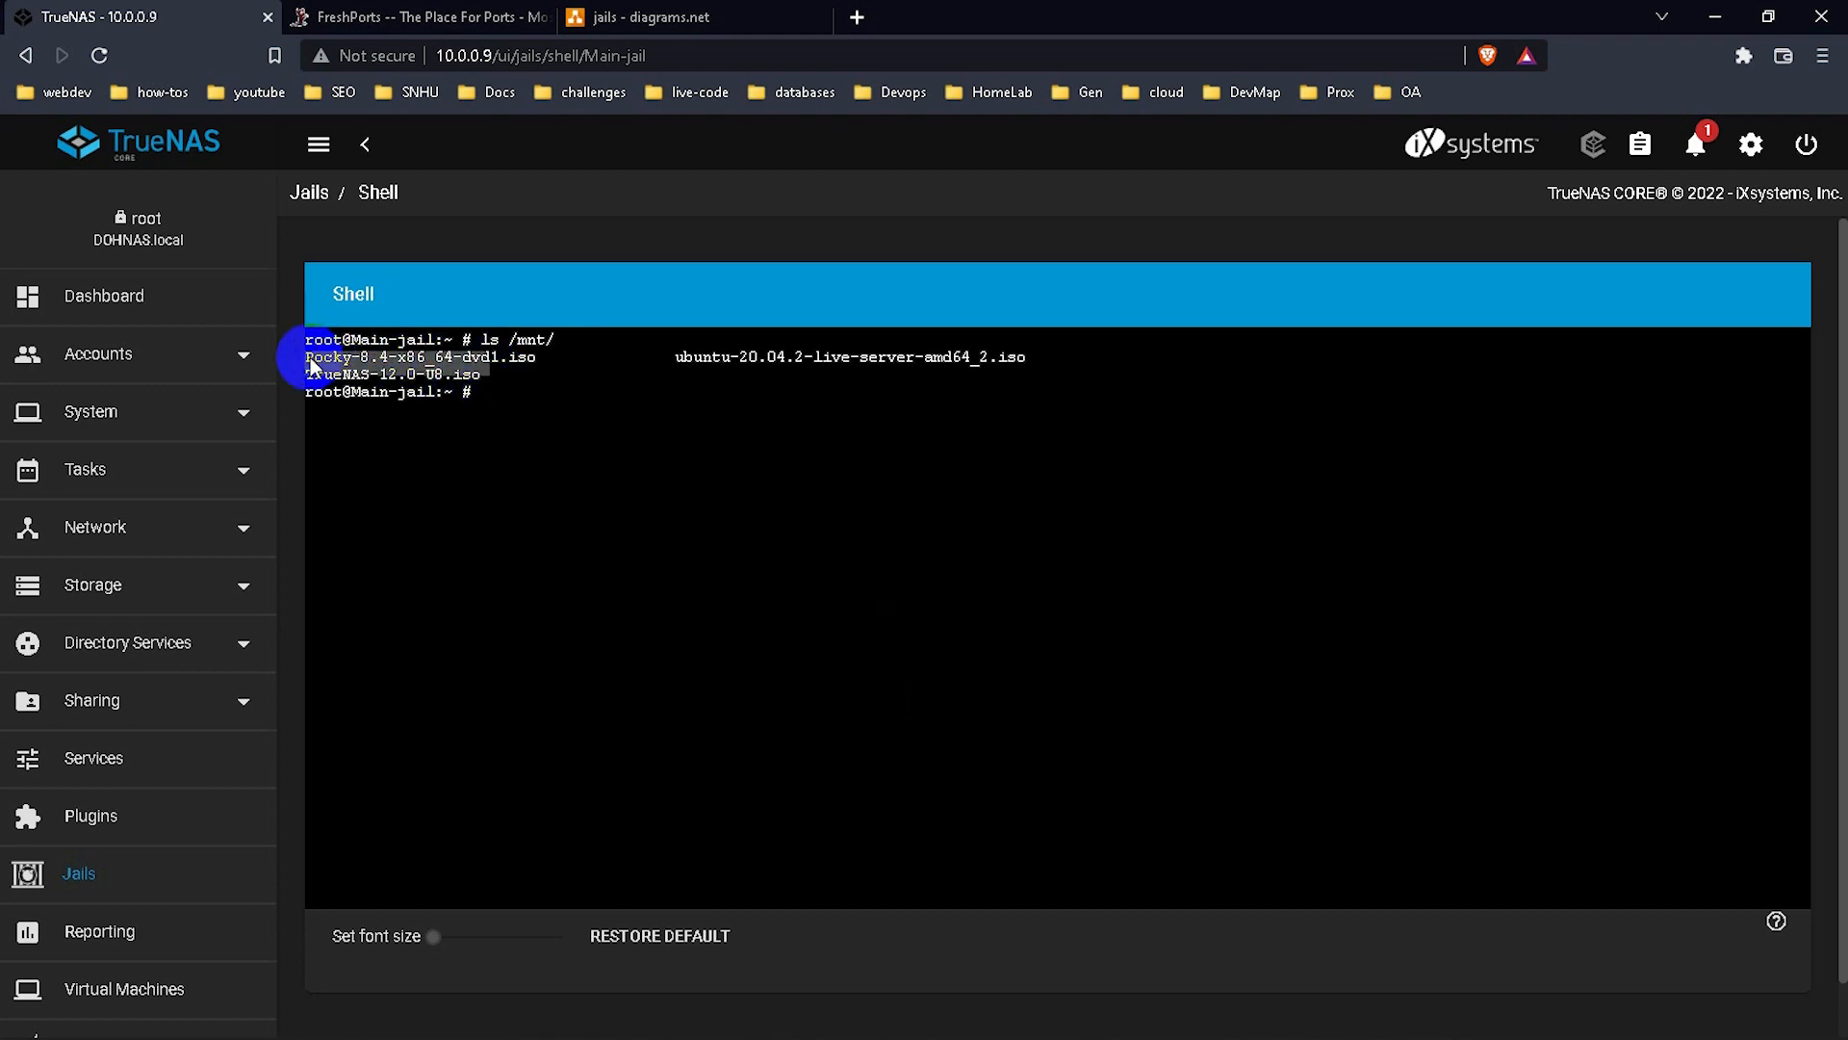
pyautogui.doubleClick(492, 373)
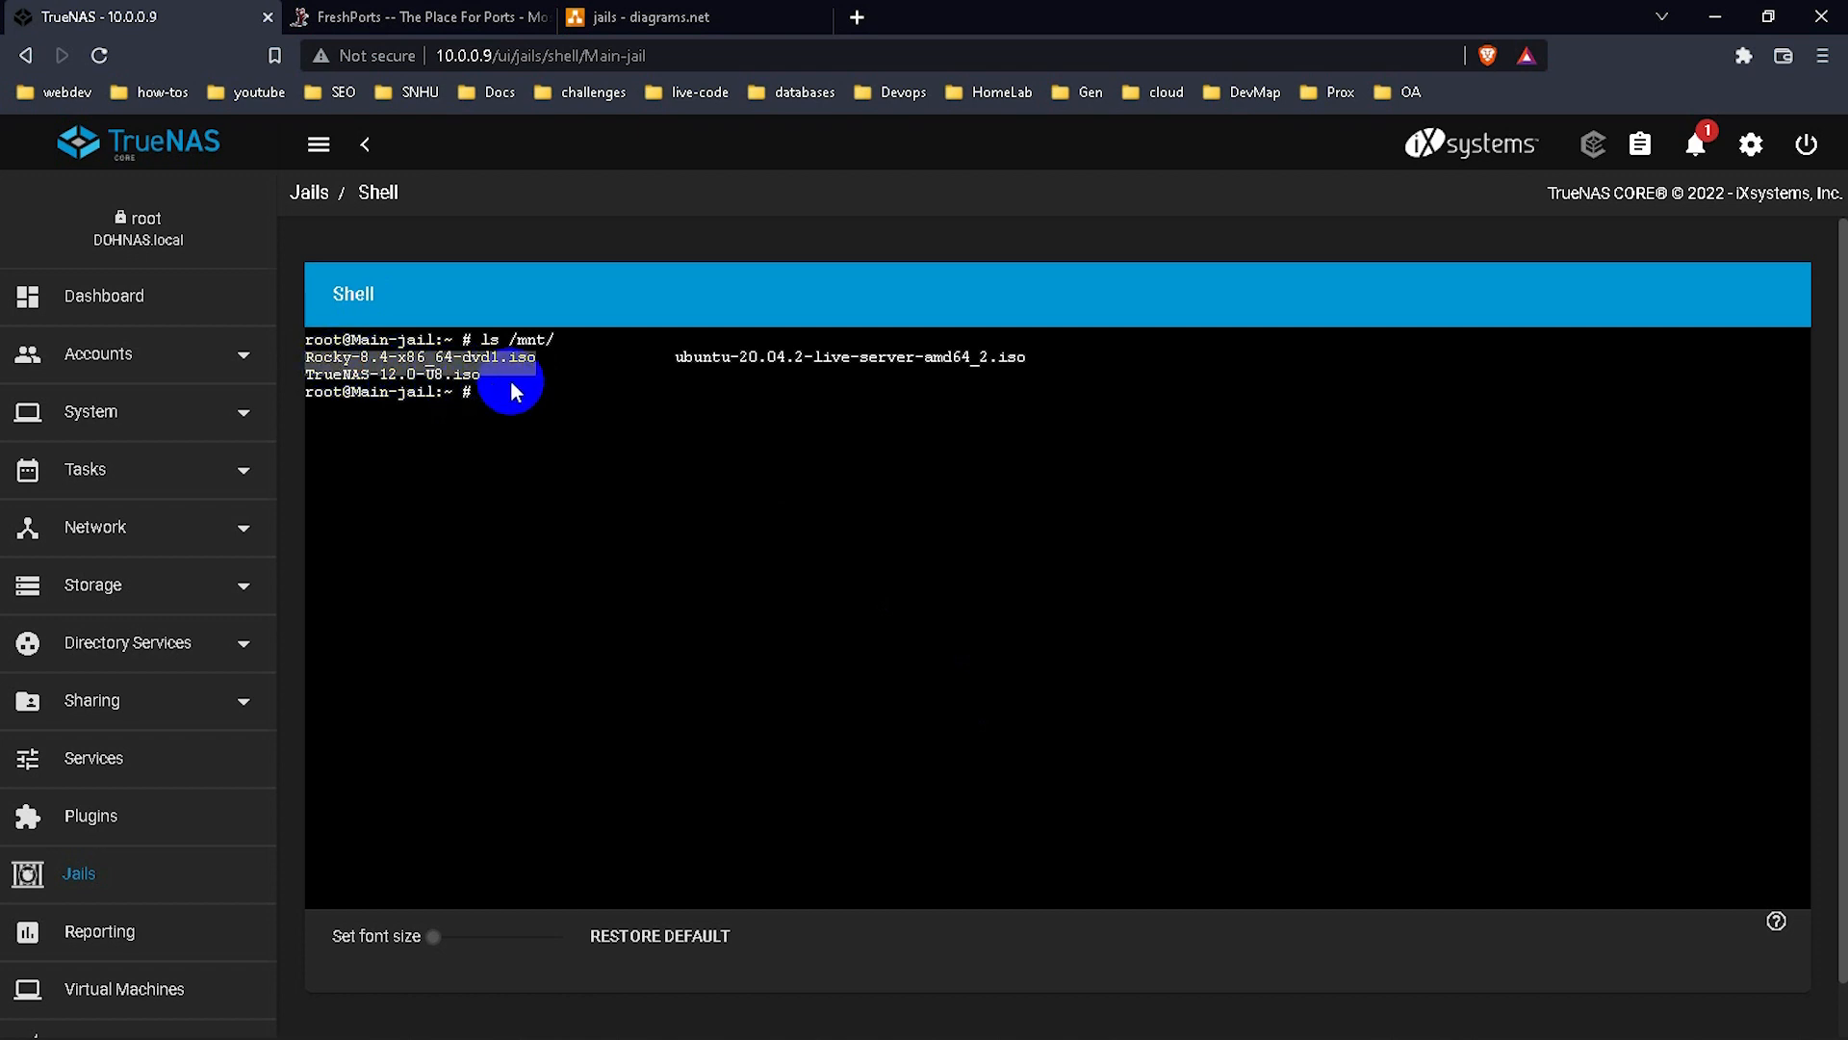
pyautogui.click(490, 382)
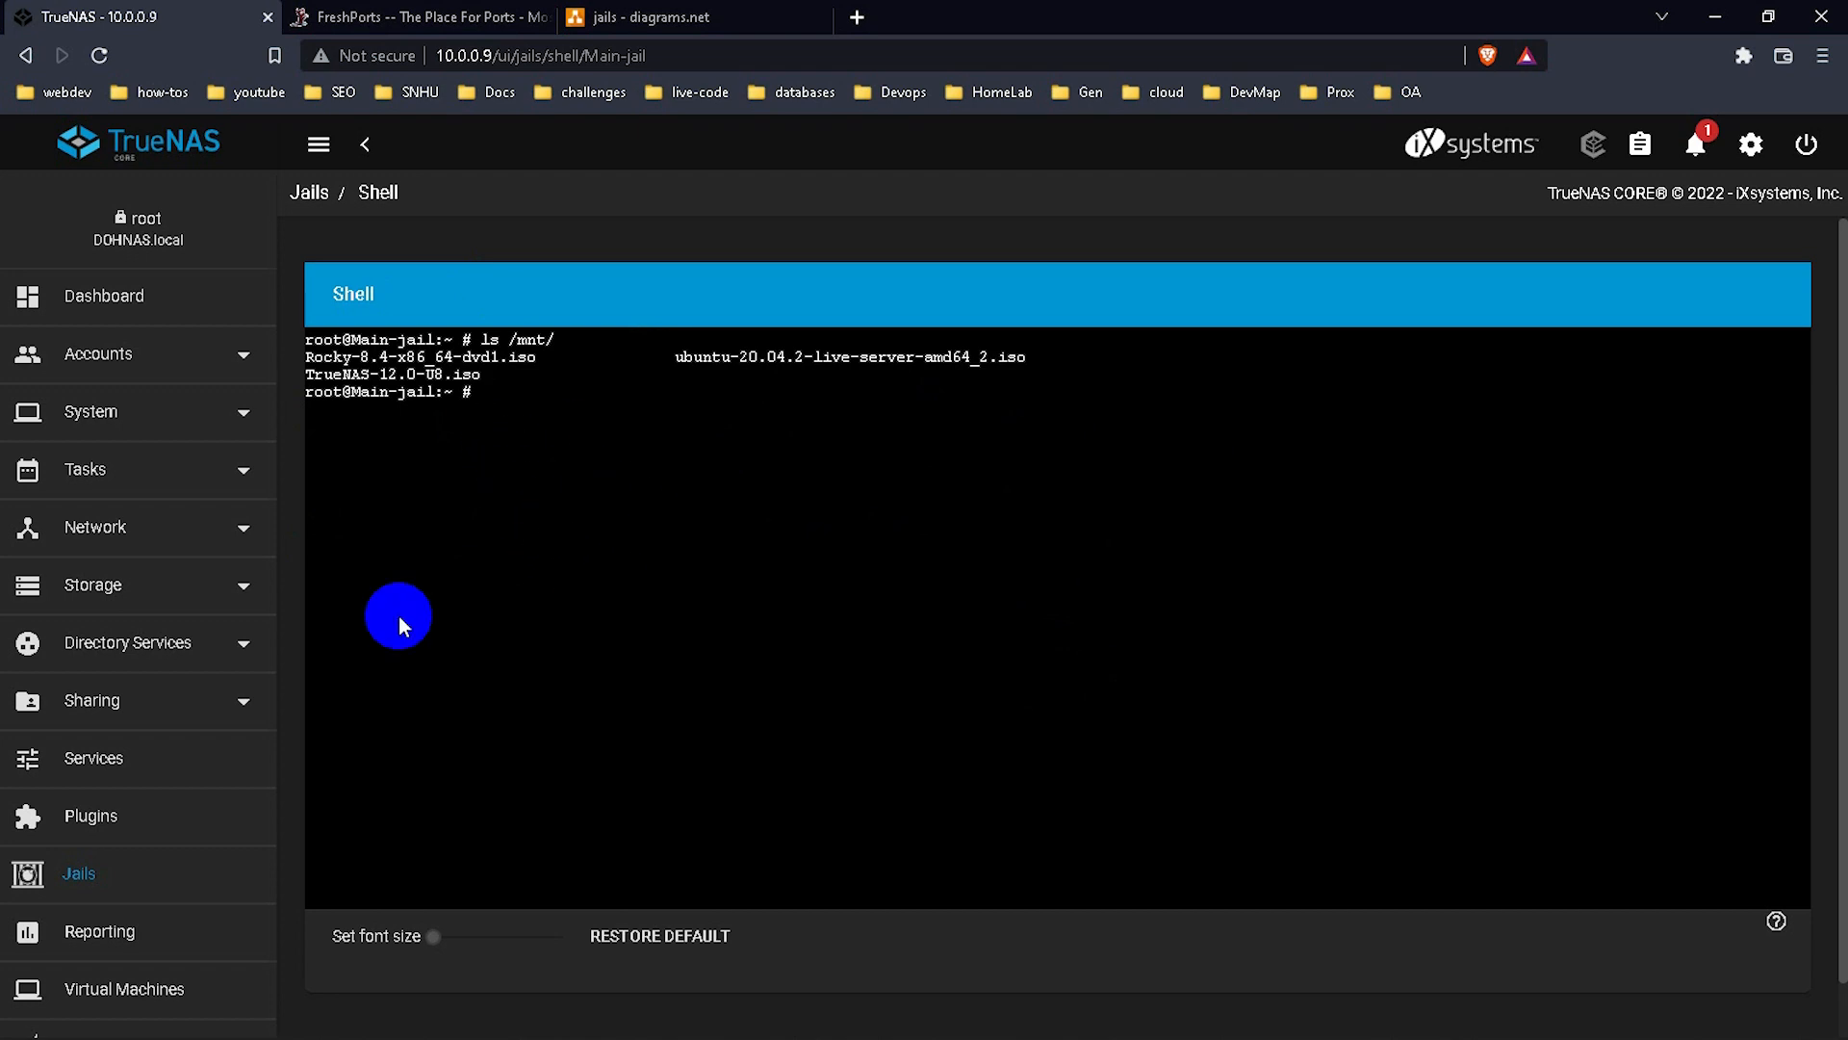
pyautogui.scroll(-2, 141, 770)
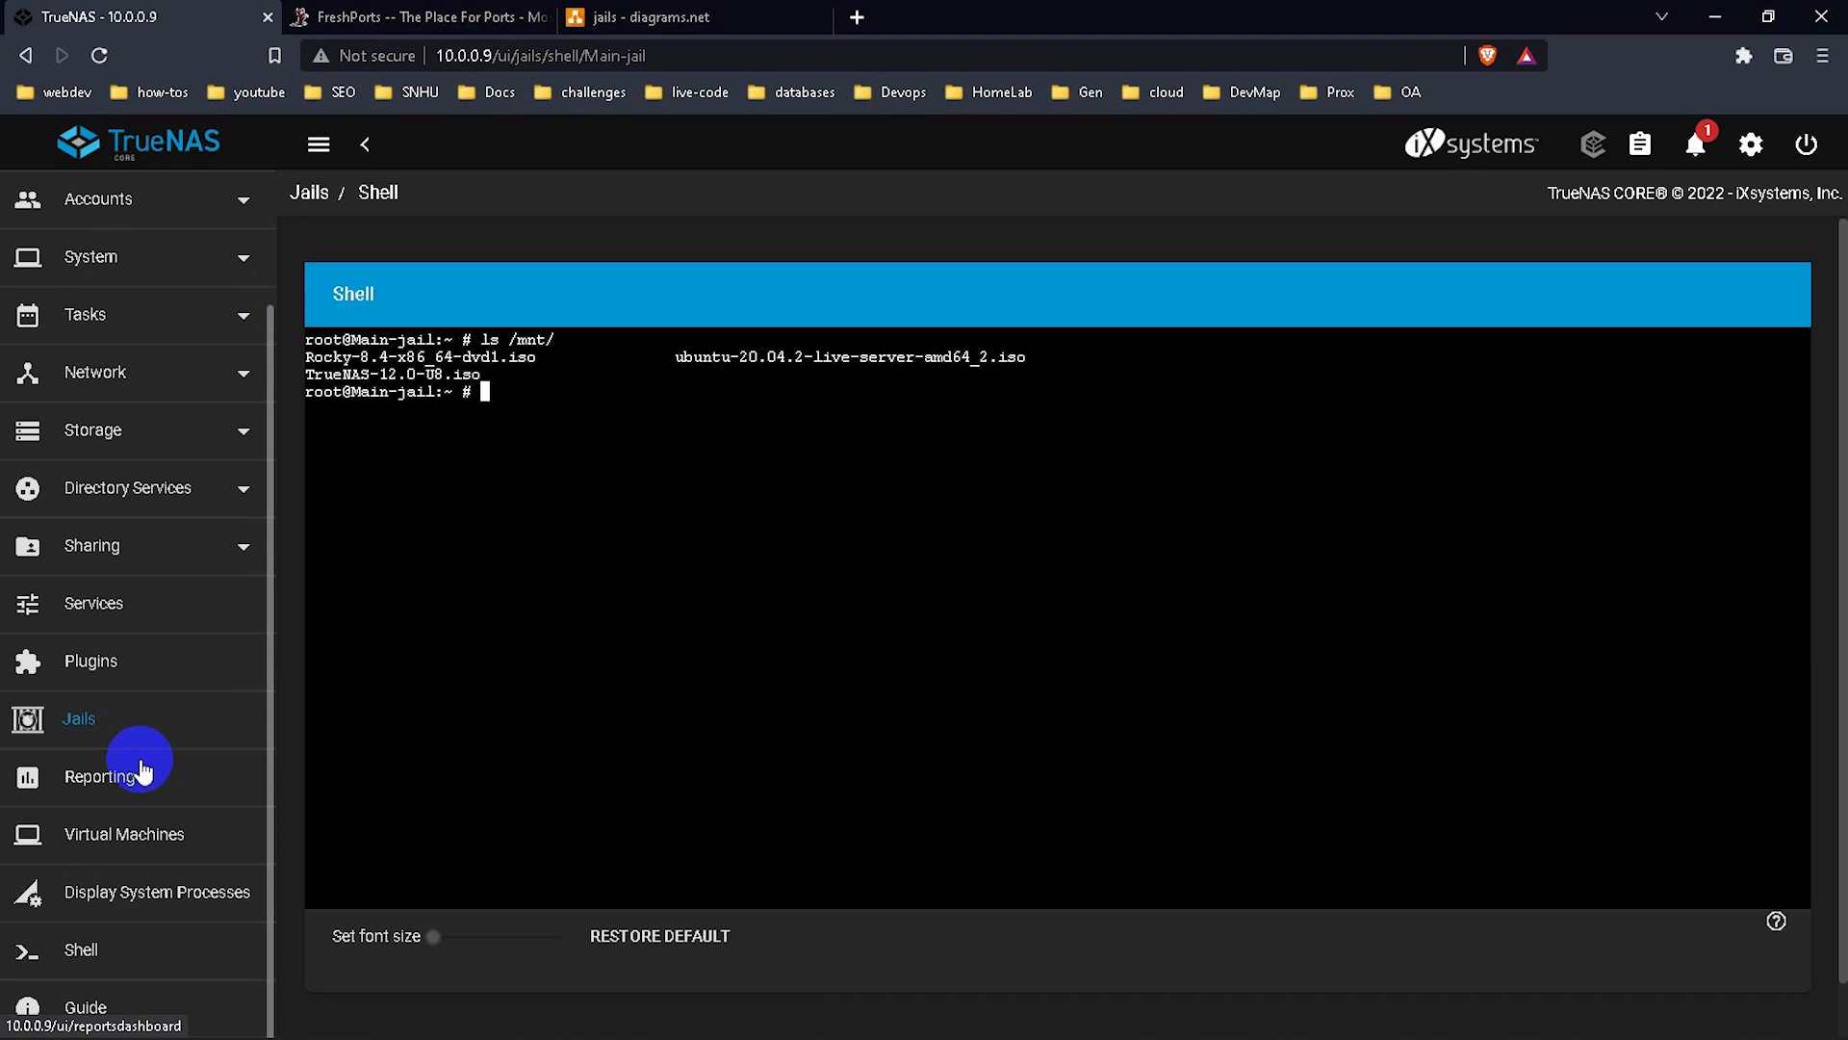
# Open the TrueNAS host shell and clear the terminal.
pyautogui.click(117, 949)
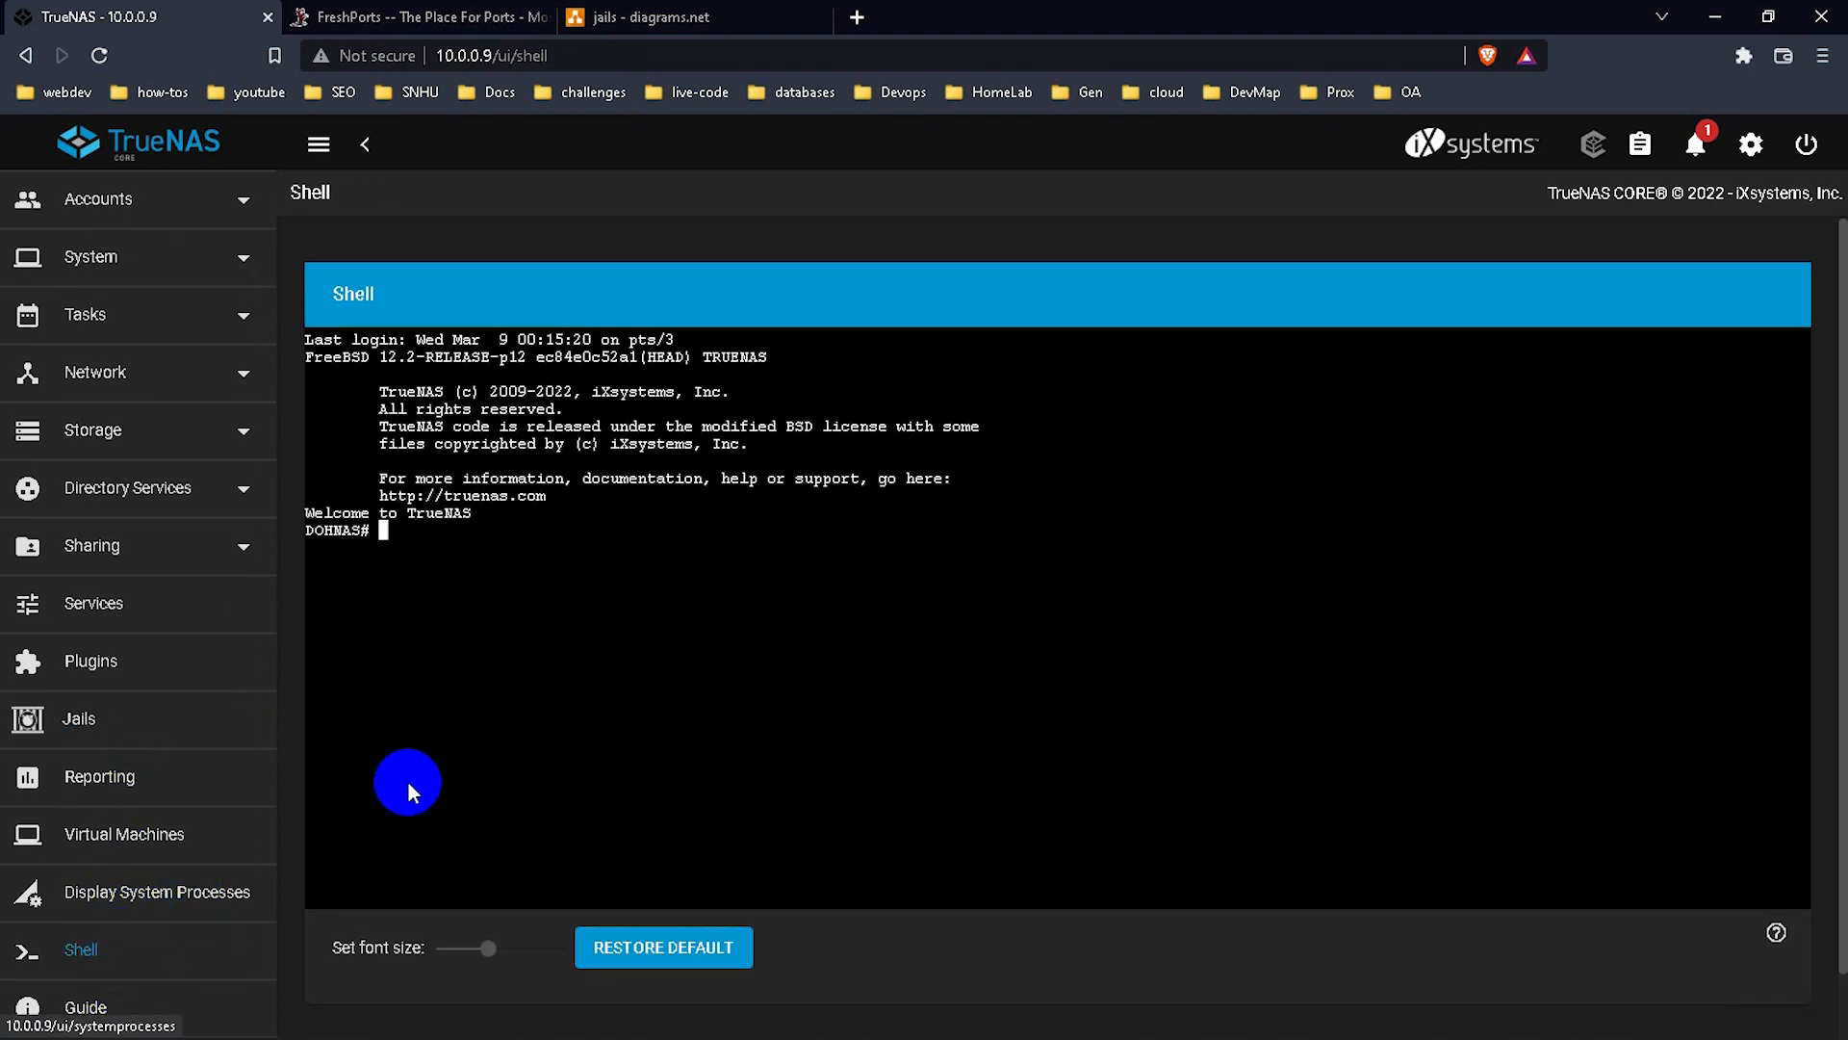
pyautogui.write('clear')
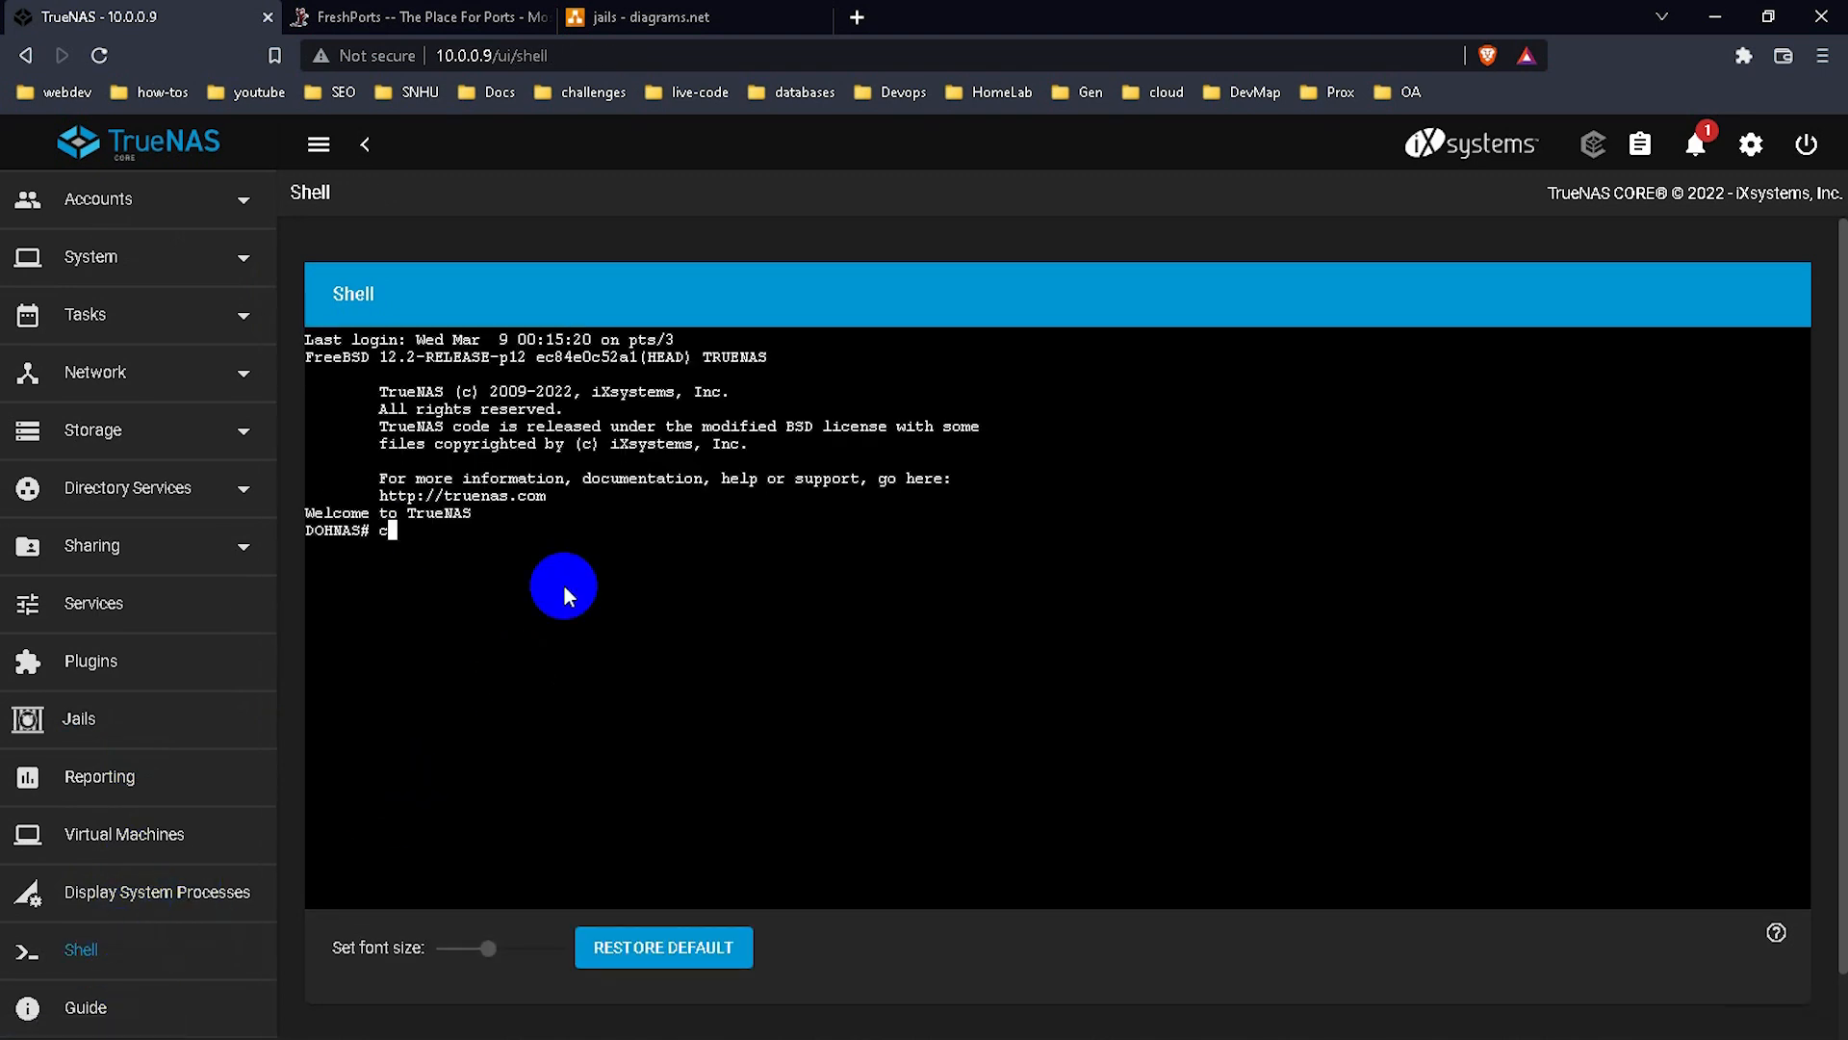
pyautogui.press('Return')
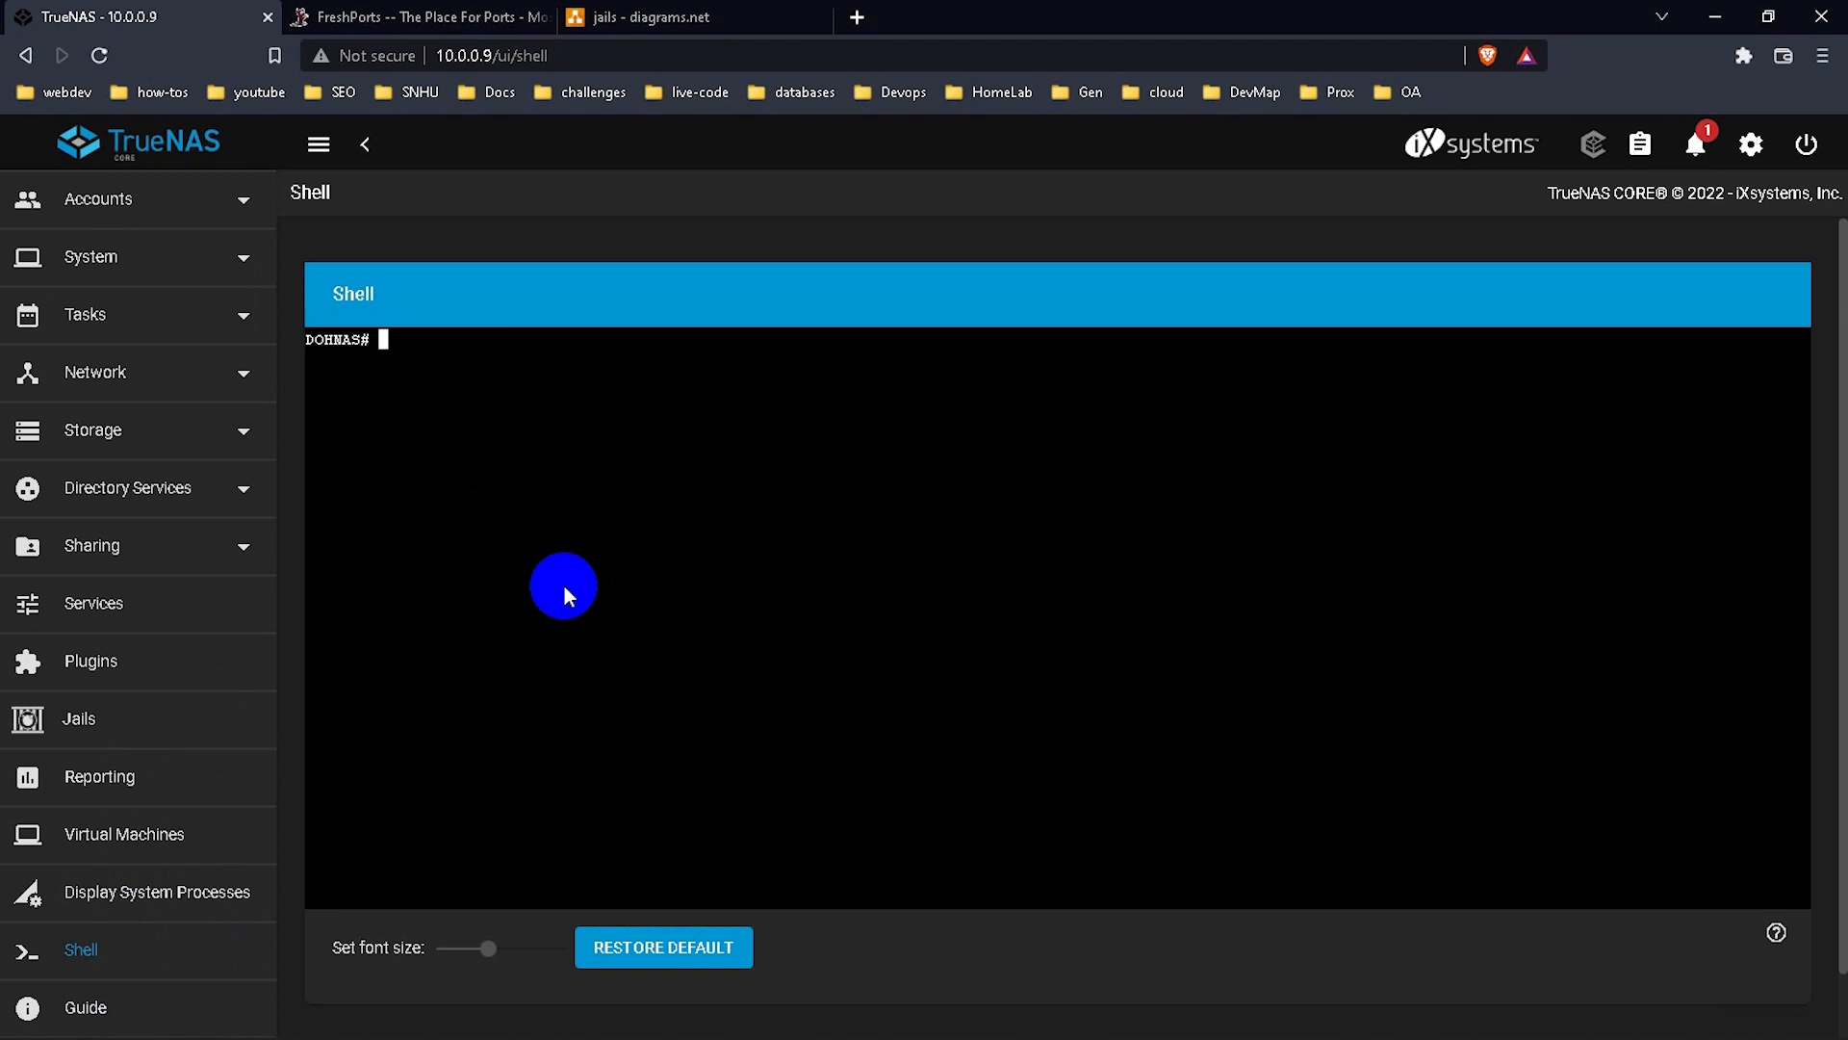
# Run iocage console Main-jail, fixing the lowercase jail name after the not-found error.
pyautogui.write('icc')
pyautogui.press('Num_Lock')
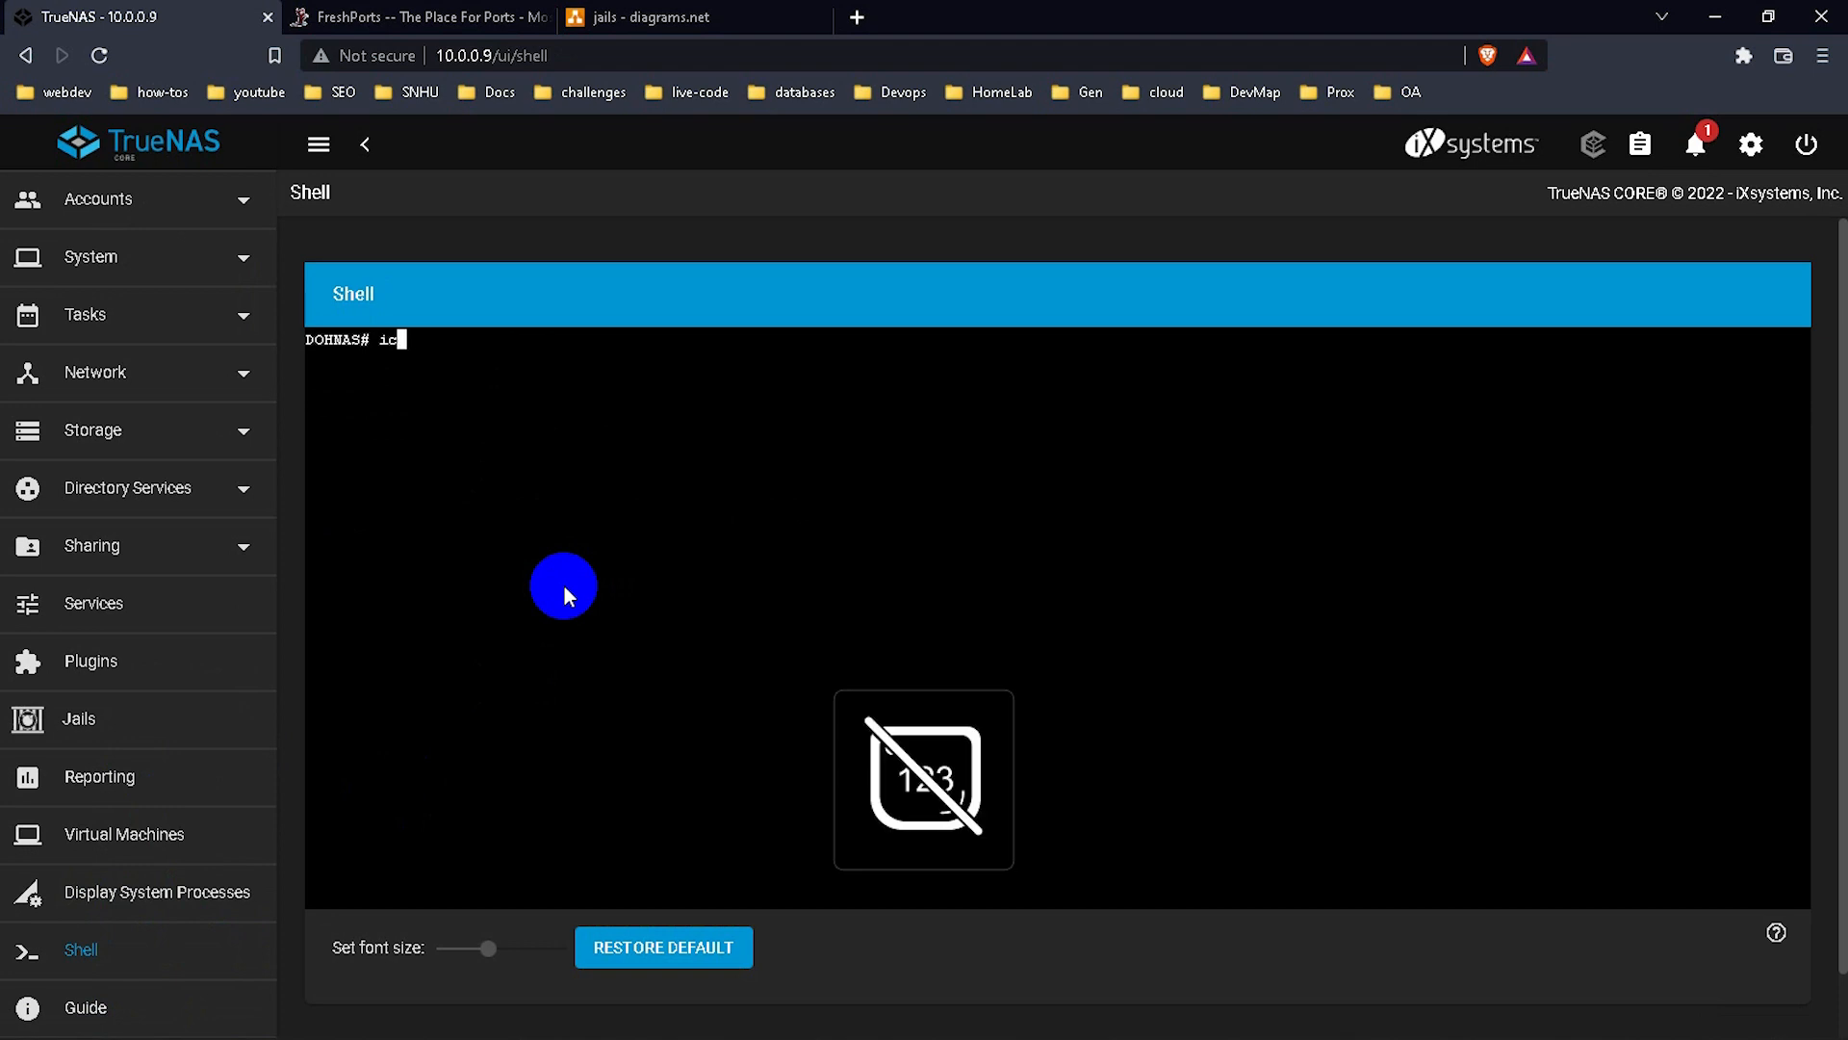
pyautogui.press('BackSpace')
pyautogui.press('BackSpace')
pyautogui.write('iocage console')
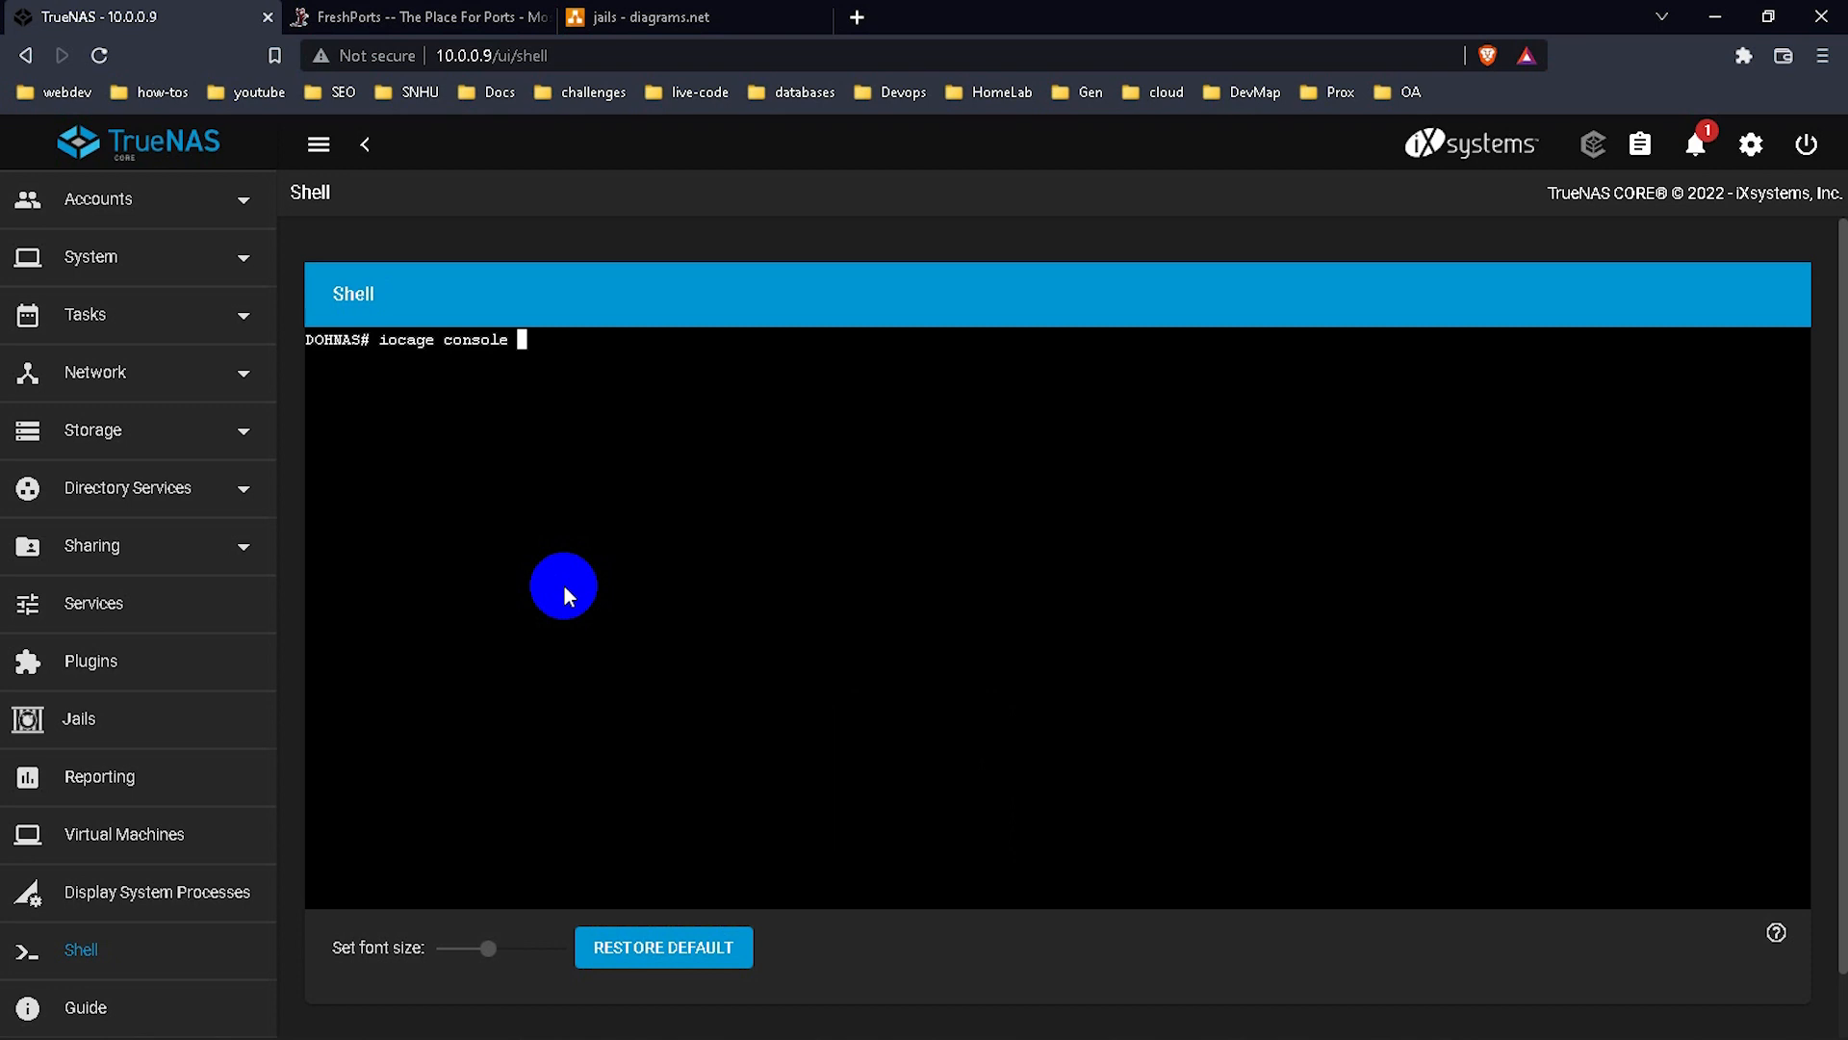
pyautogui.write(' main-jail')
pyautogui.press('Return')
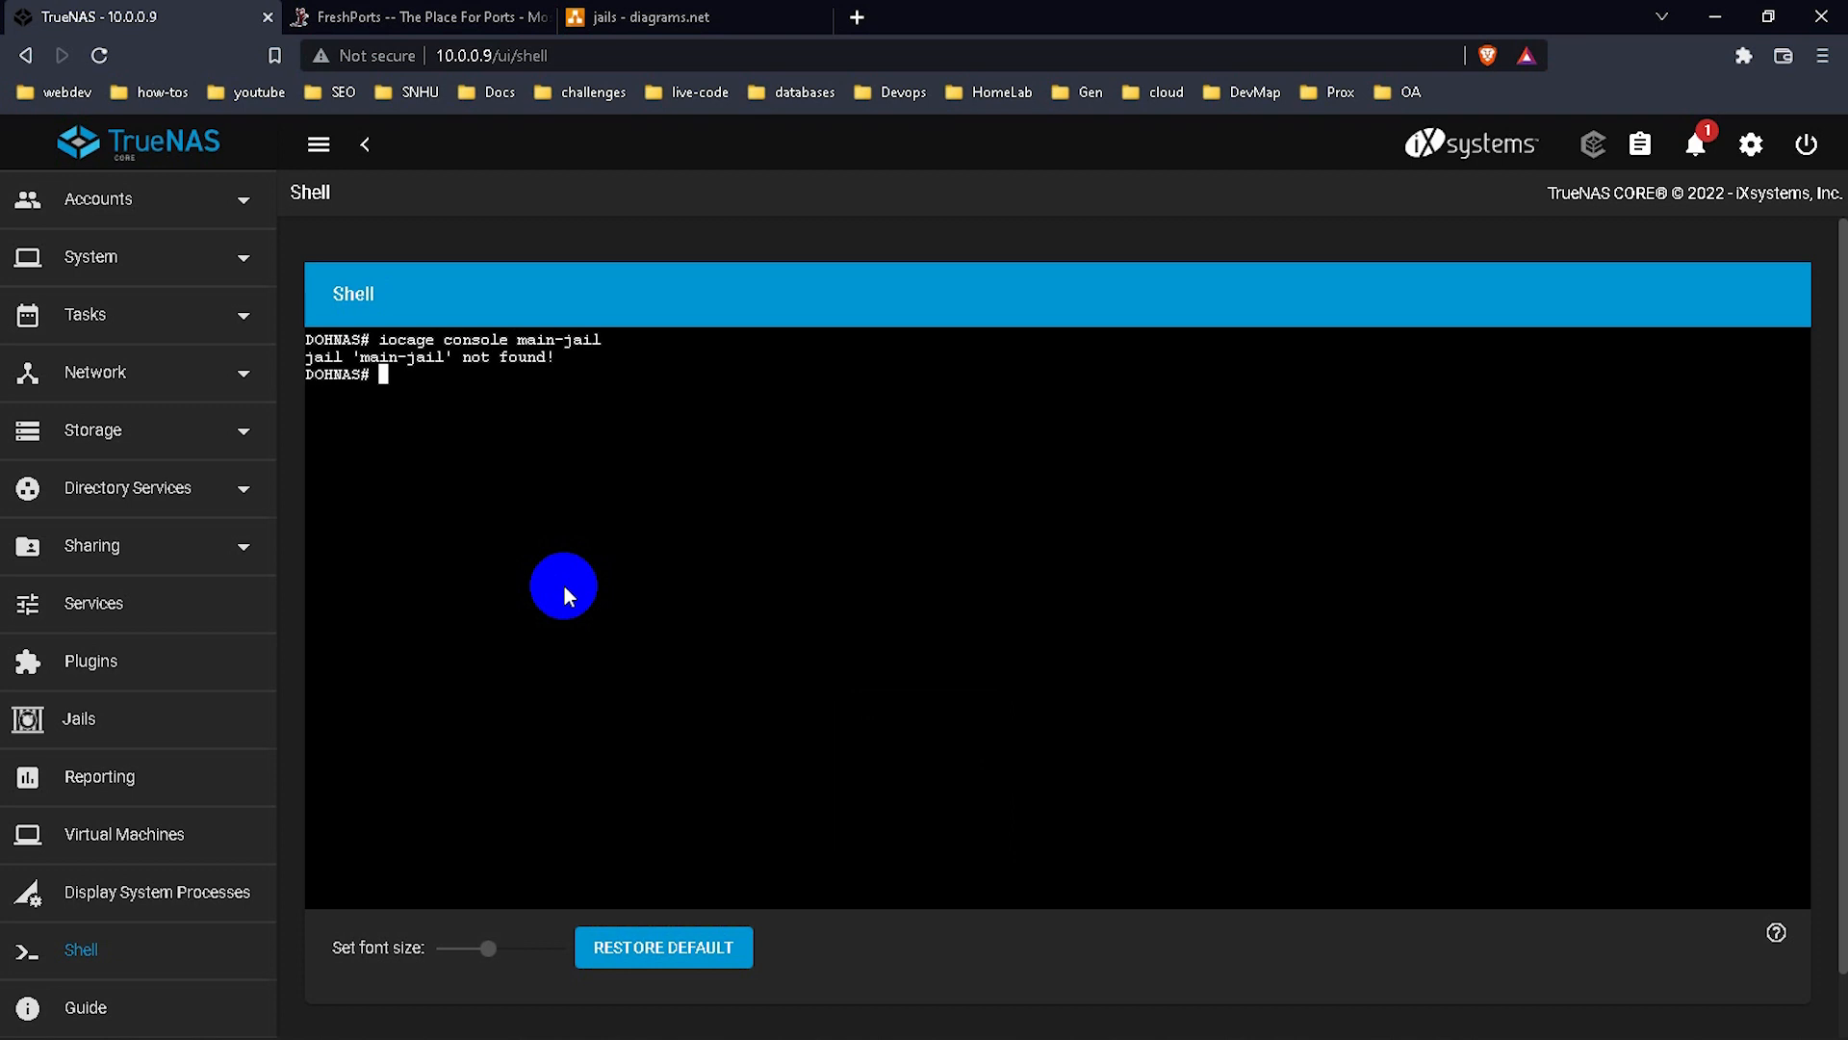
pyautogui.press('Up')
pyautogui.press('Left')
pyautogui.press('Left')
pyautogui.press('Left')
pyautogui.press('Left')
pyautogui.press('Left')
pyautogui.press('Left')
pyautogui.press('Left')
pyautogui.press('Left')
pyautogui.press('Left')
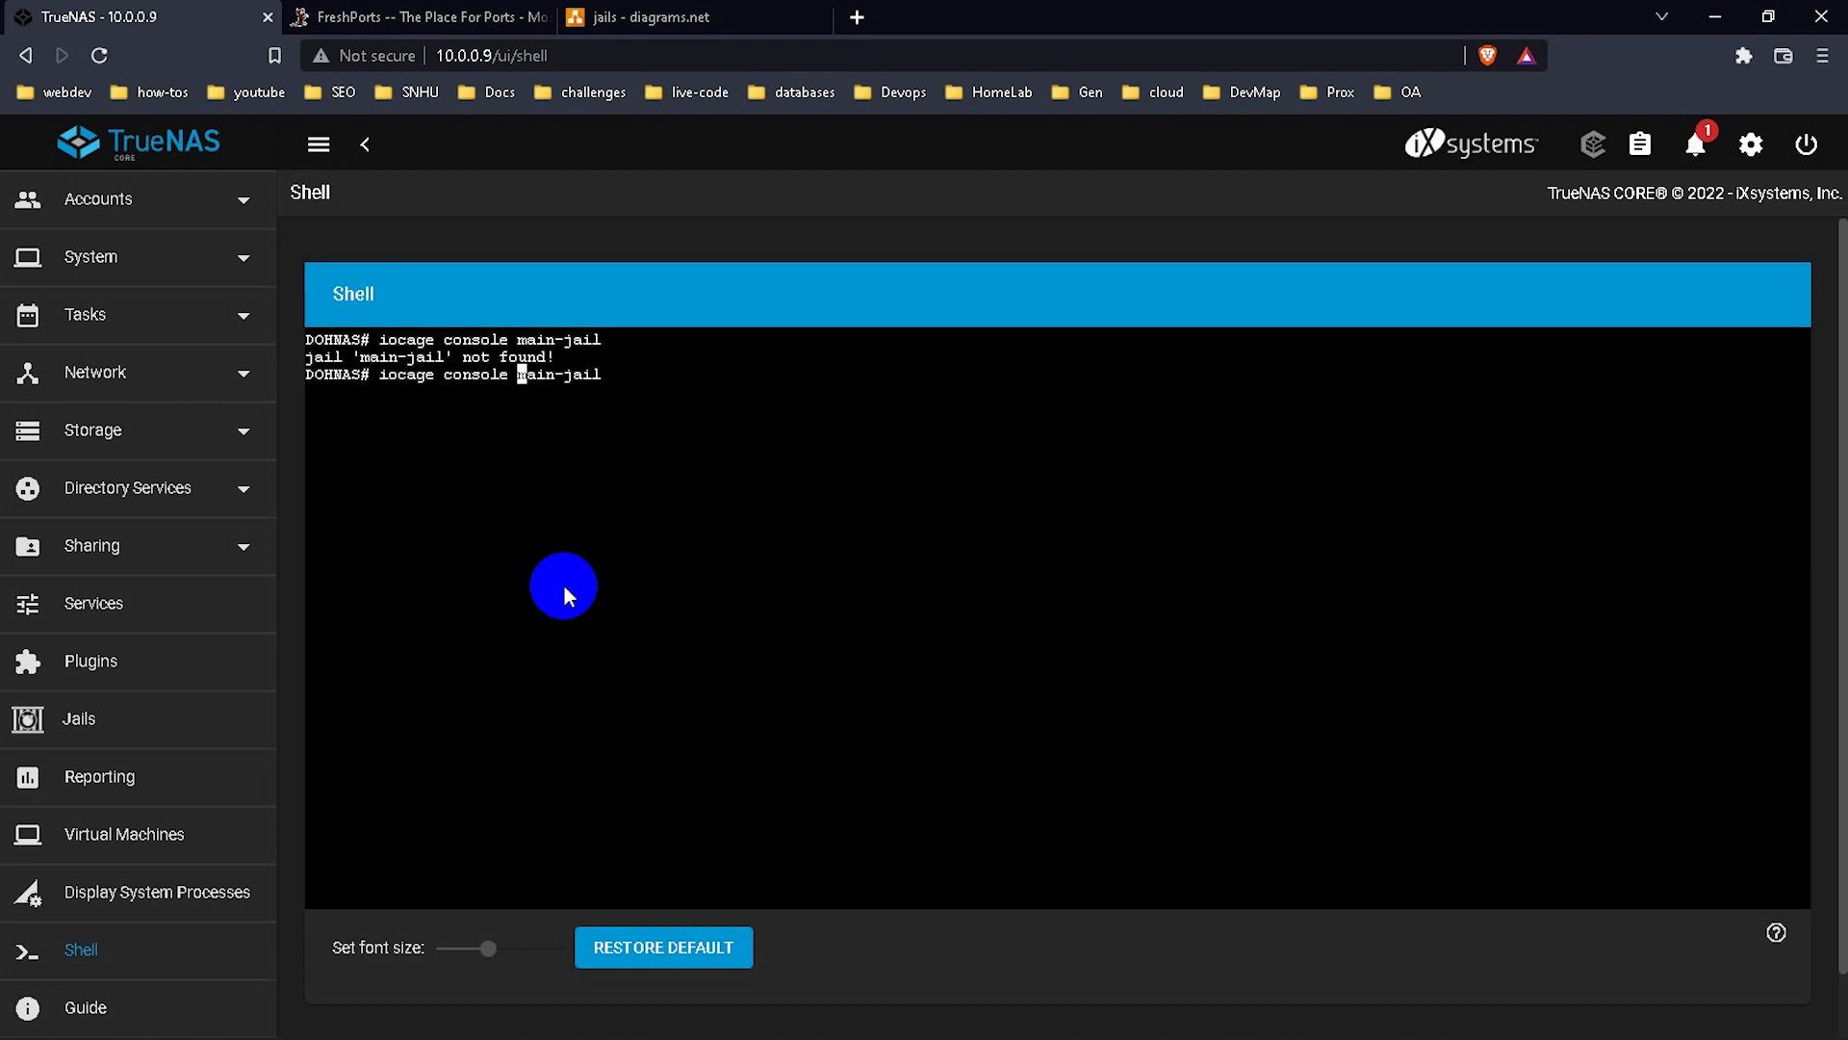
pyautogui.press('Delete')
pyautogui.write('M')
pyautogui.press('Return')
# Clear the jail console and run ls /mnt/ to list the Rocky-8.4, TrueNAS-12.0-U8 and ubuntu-20.04.2 ISOs.
pyautogui.write('cle')
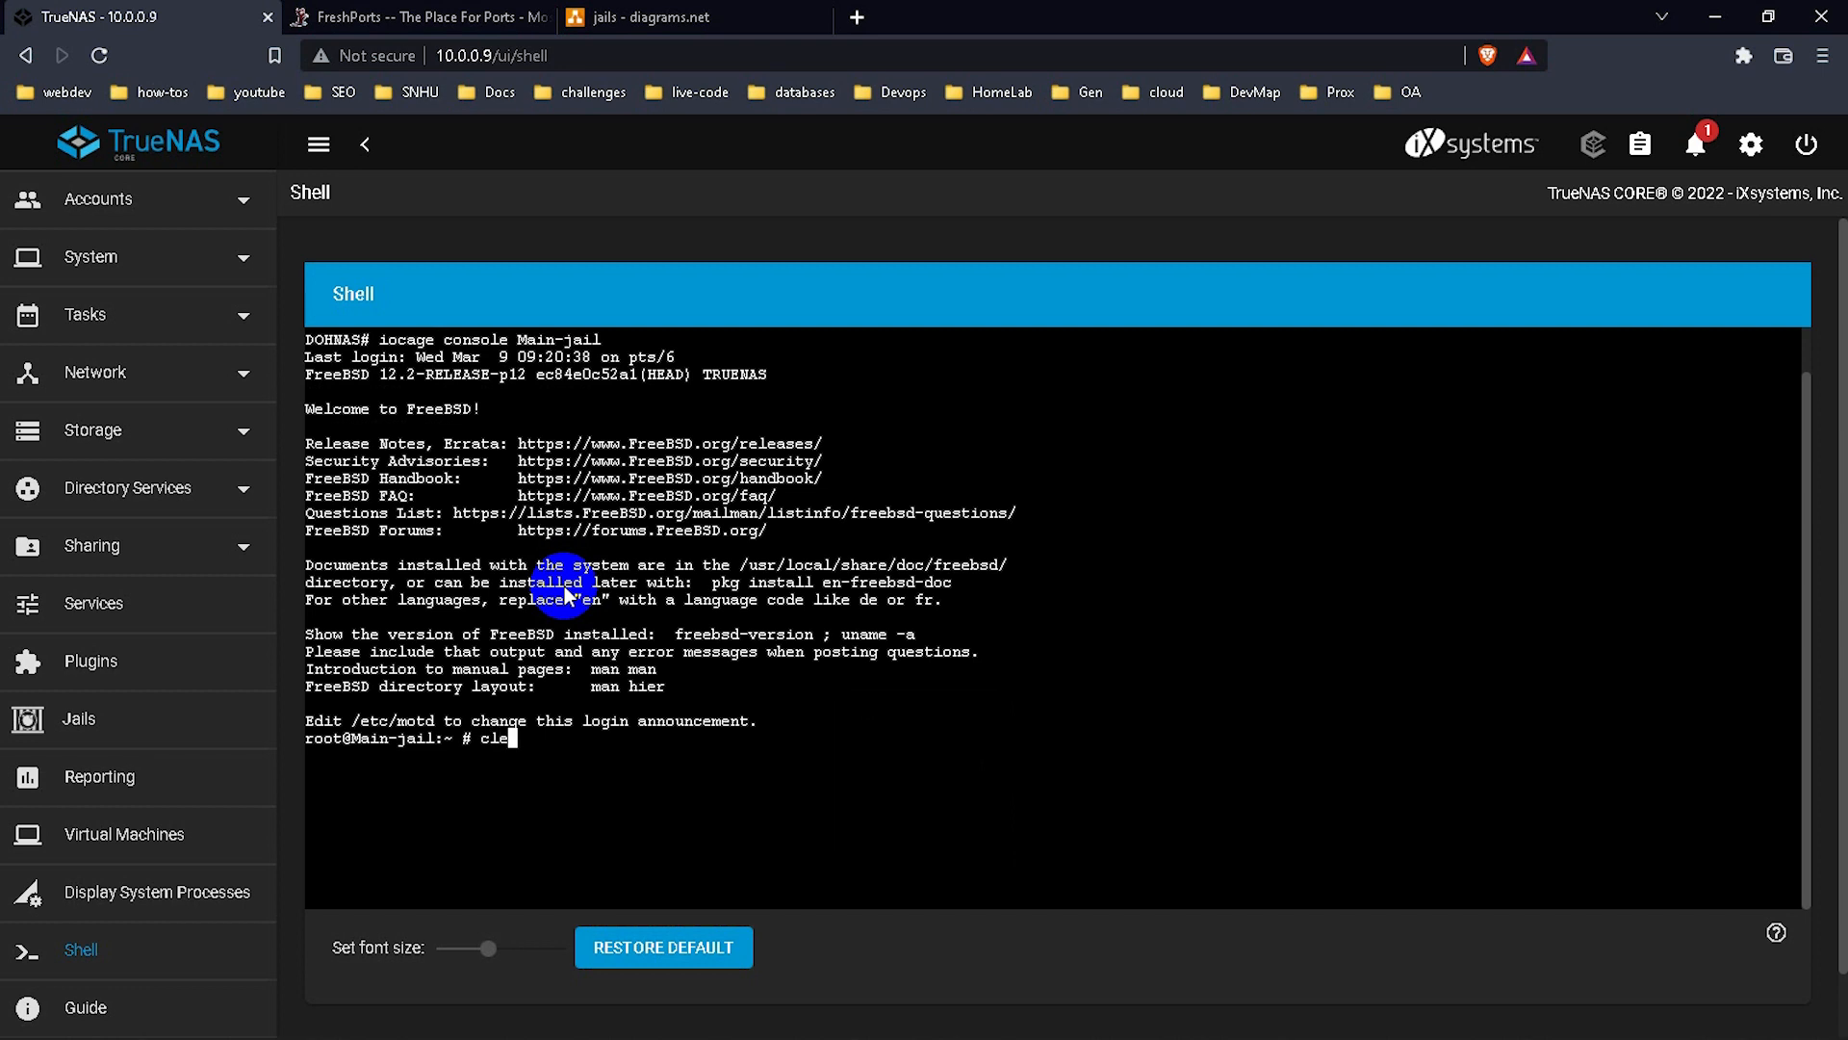
pyautogui.press('BackSpace')
pyautogui.press('BackSpace')
pyautogui.press('BackSpace')
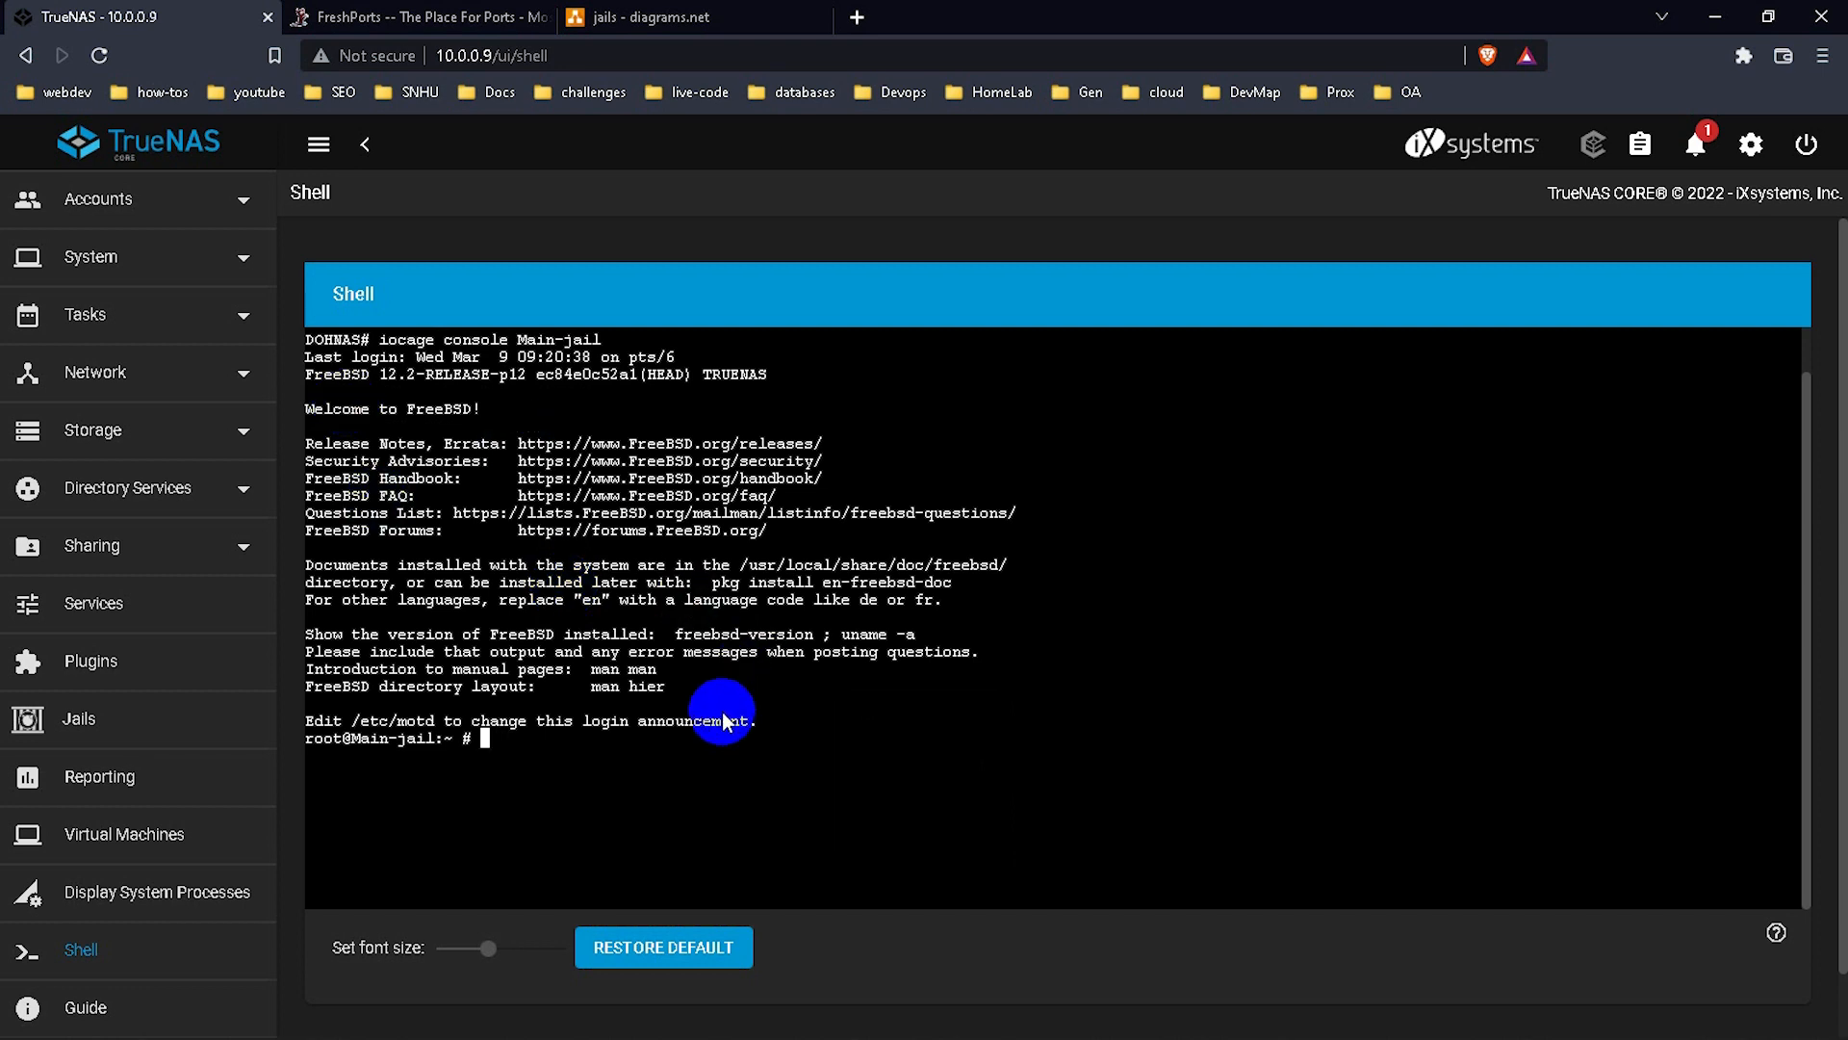
pyautogui.moveTo(771, 735); pyautogui.dragTo(356, 472)
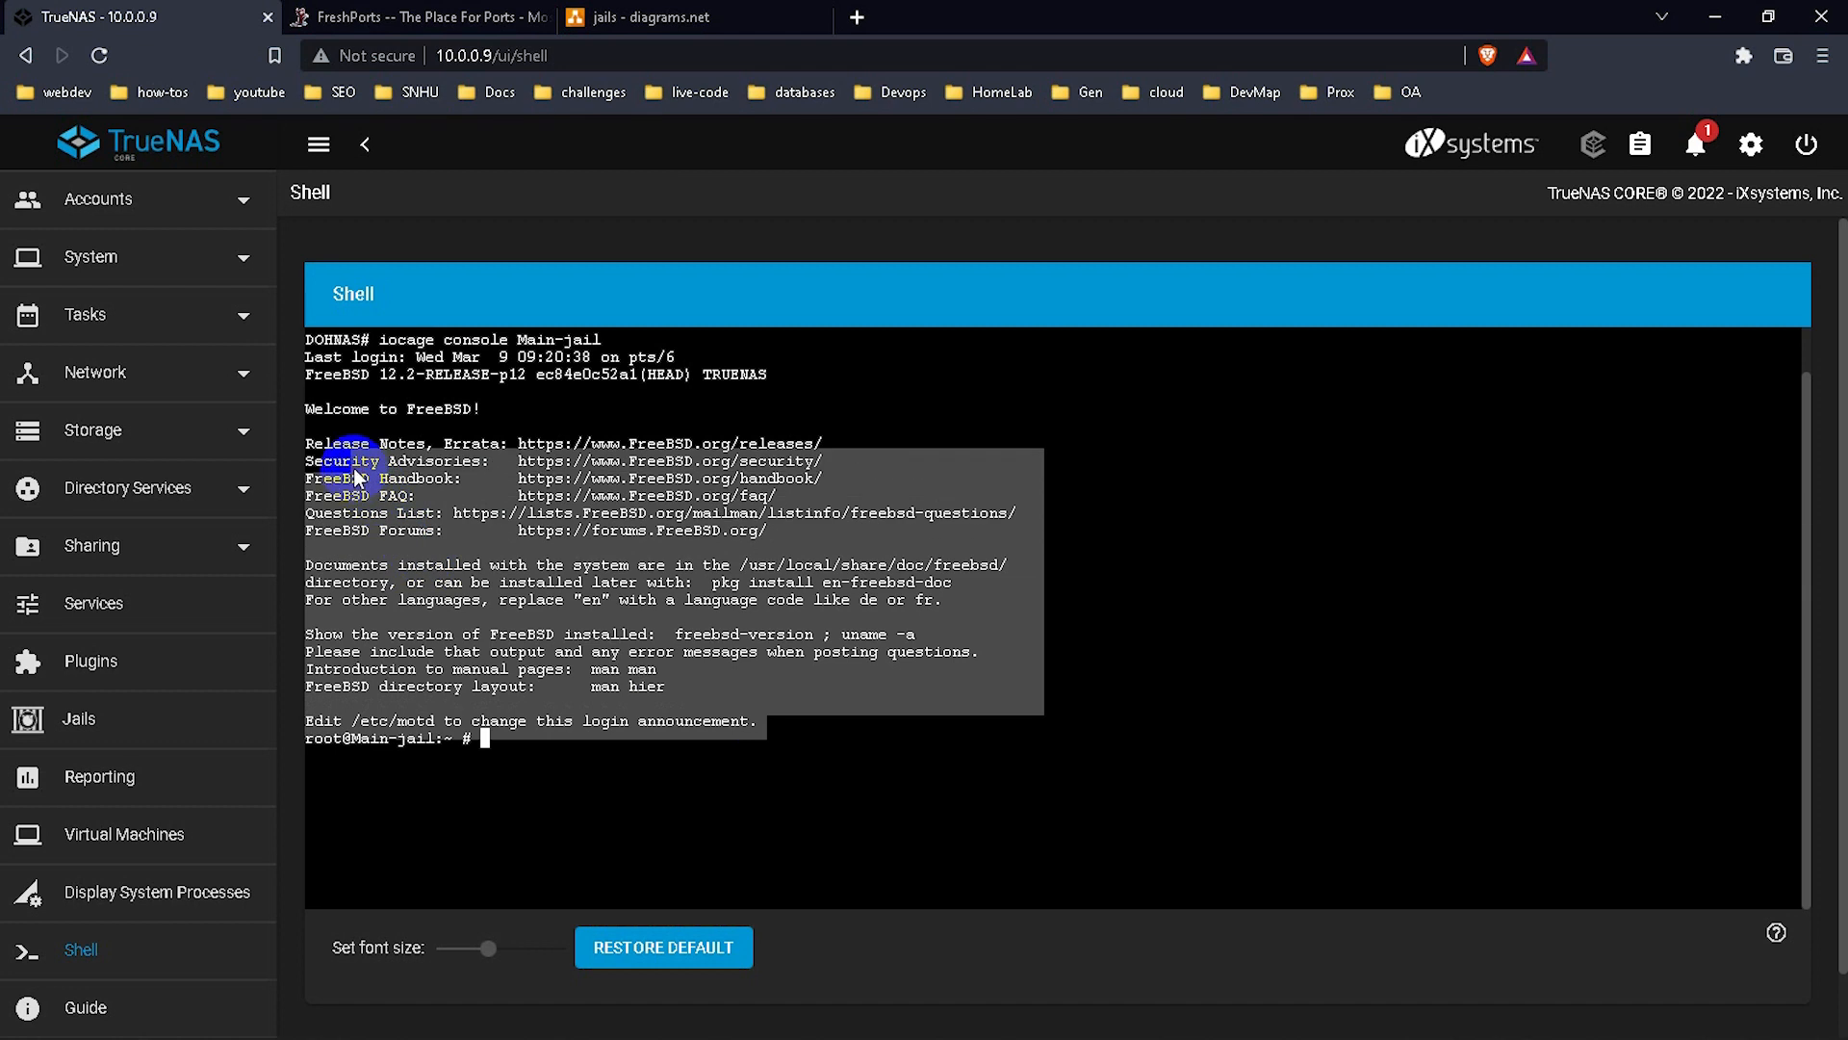
pyautogui.click(507, 733)
pyautogui.write('clear')
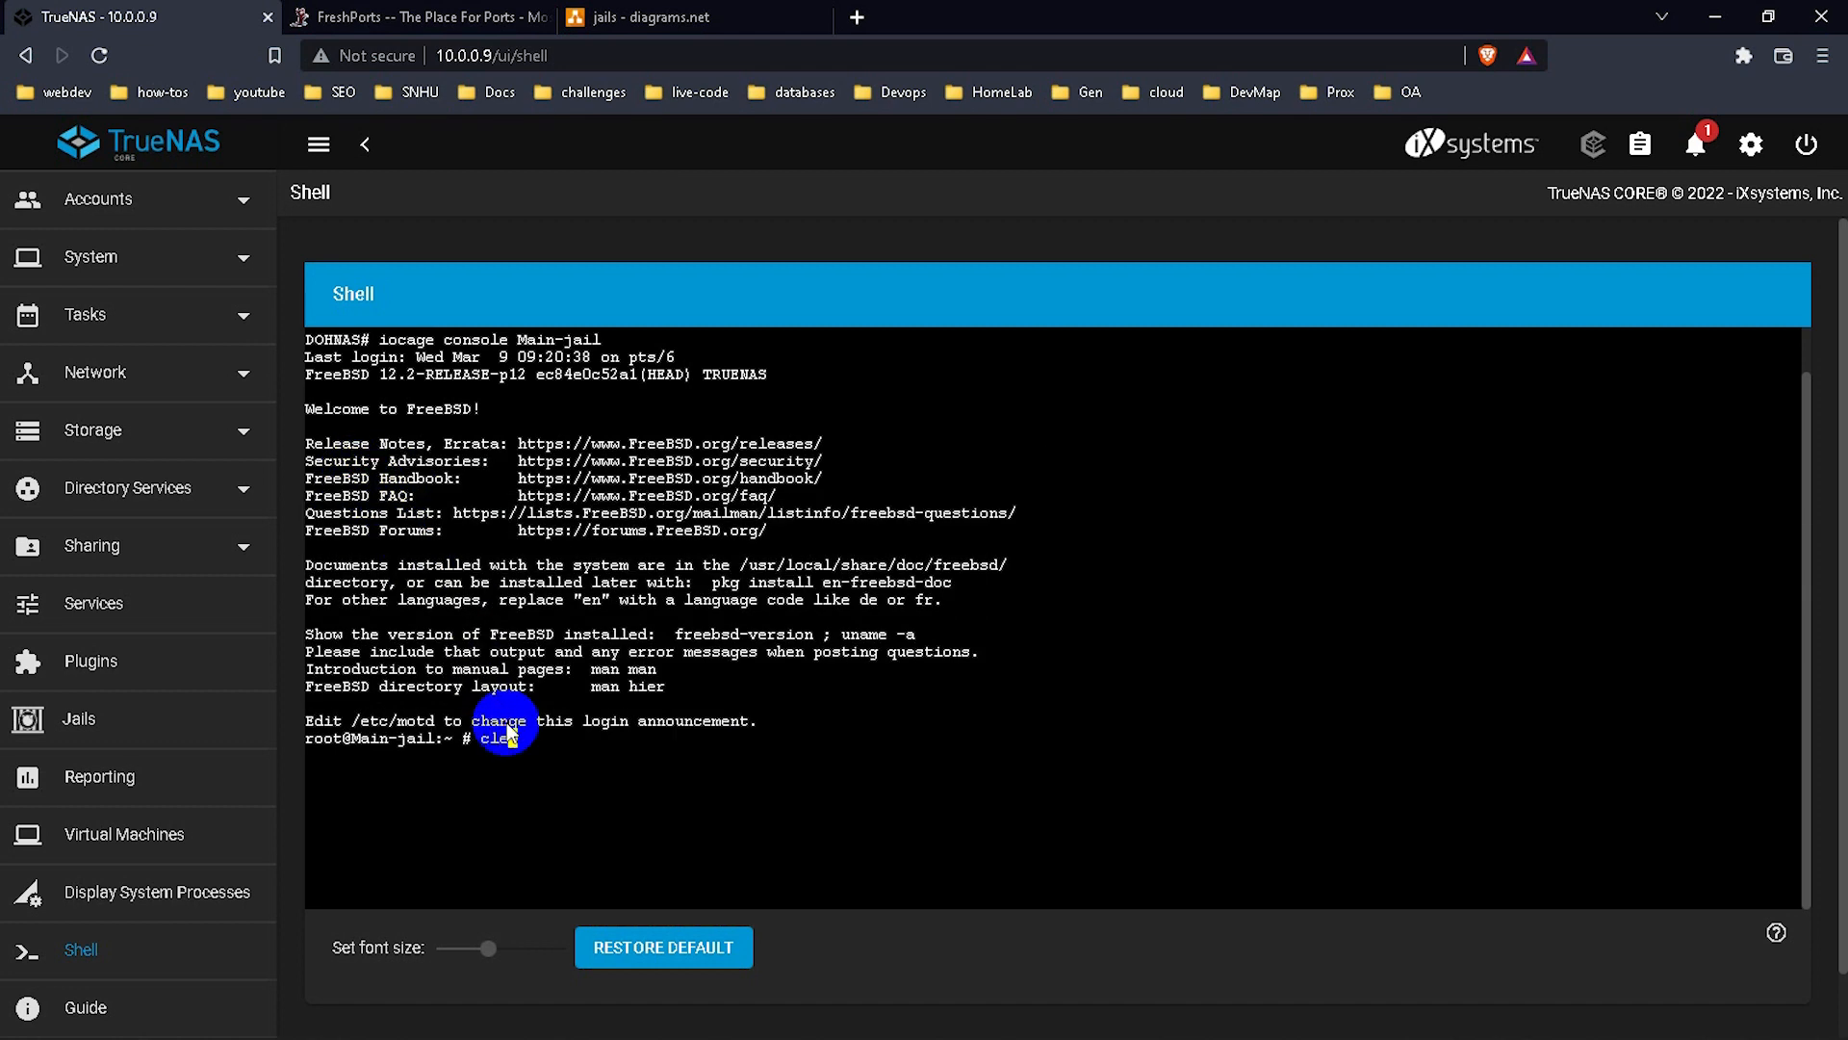
pyautogui.press('Return')
pyautogui.write('ls /mnt/')
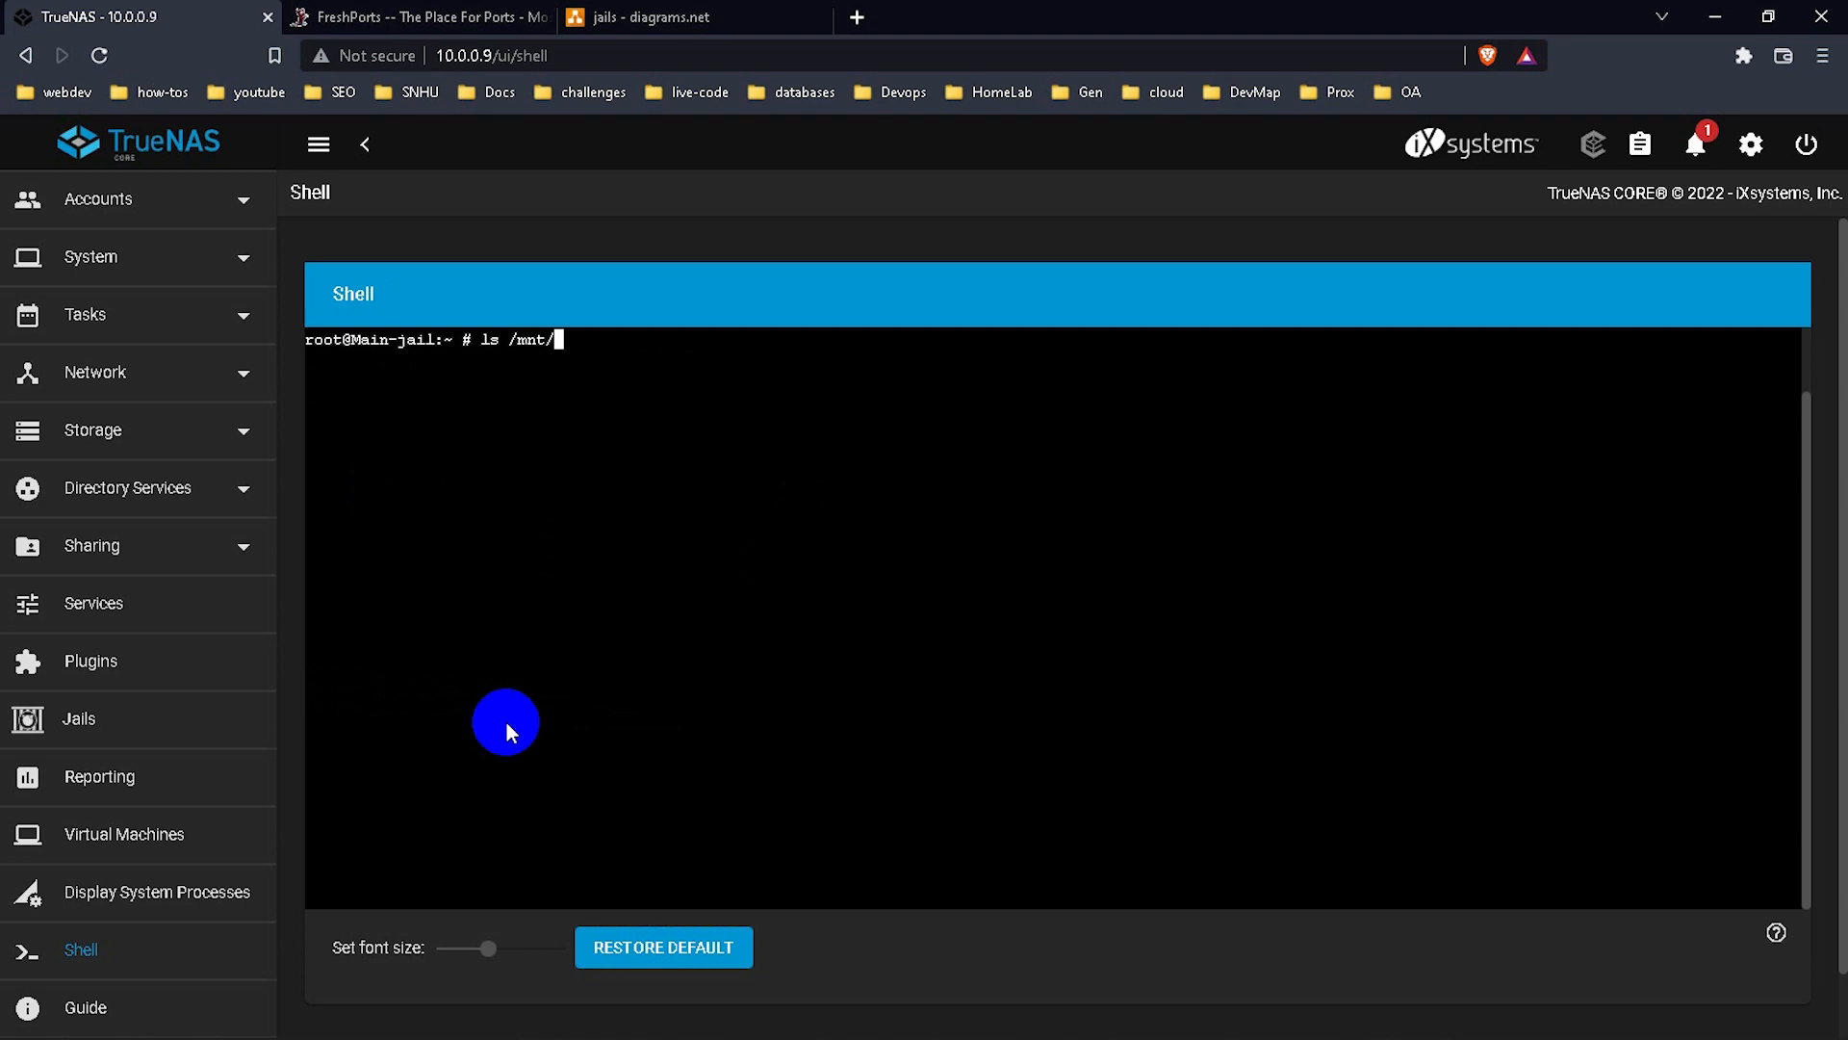
pyautogui.press('Return')
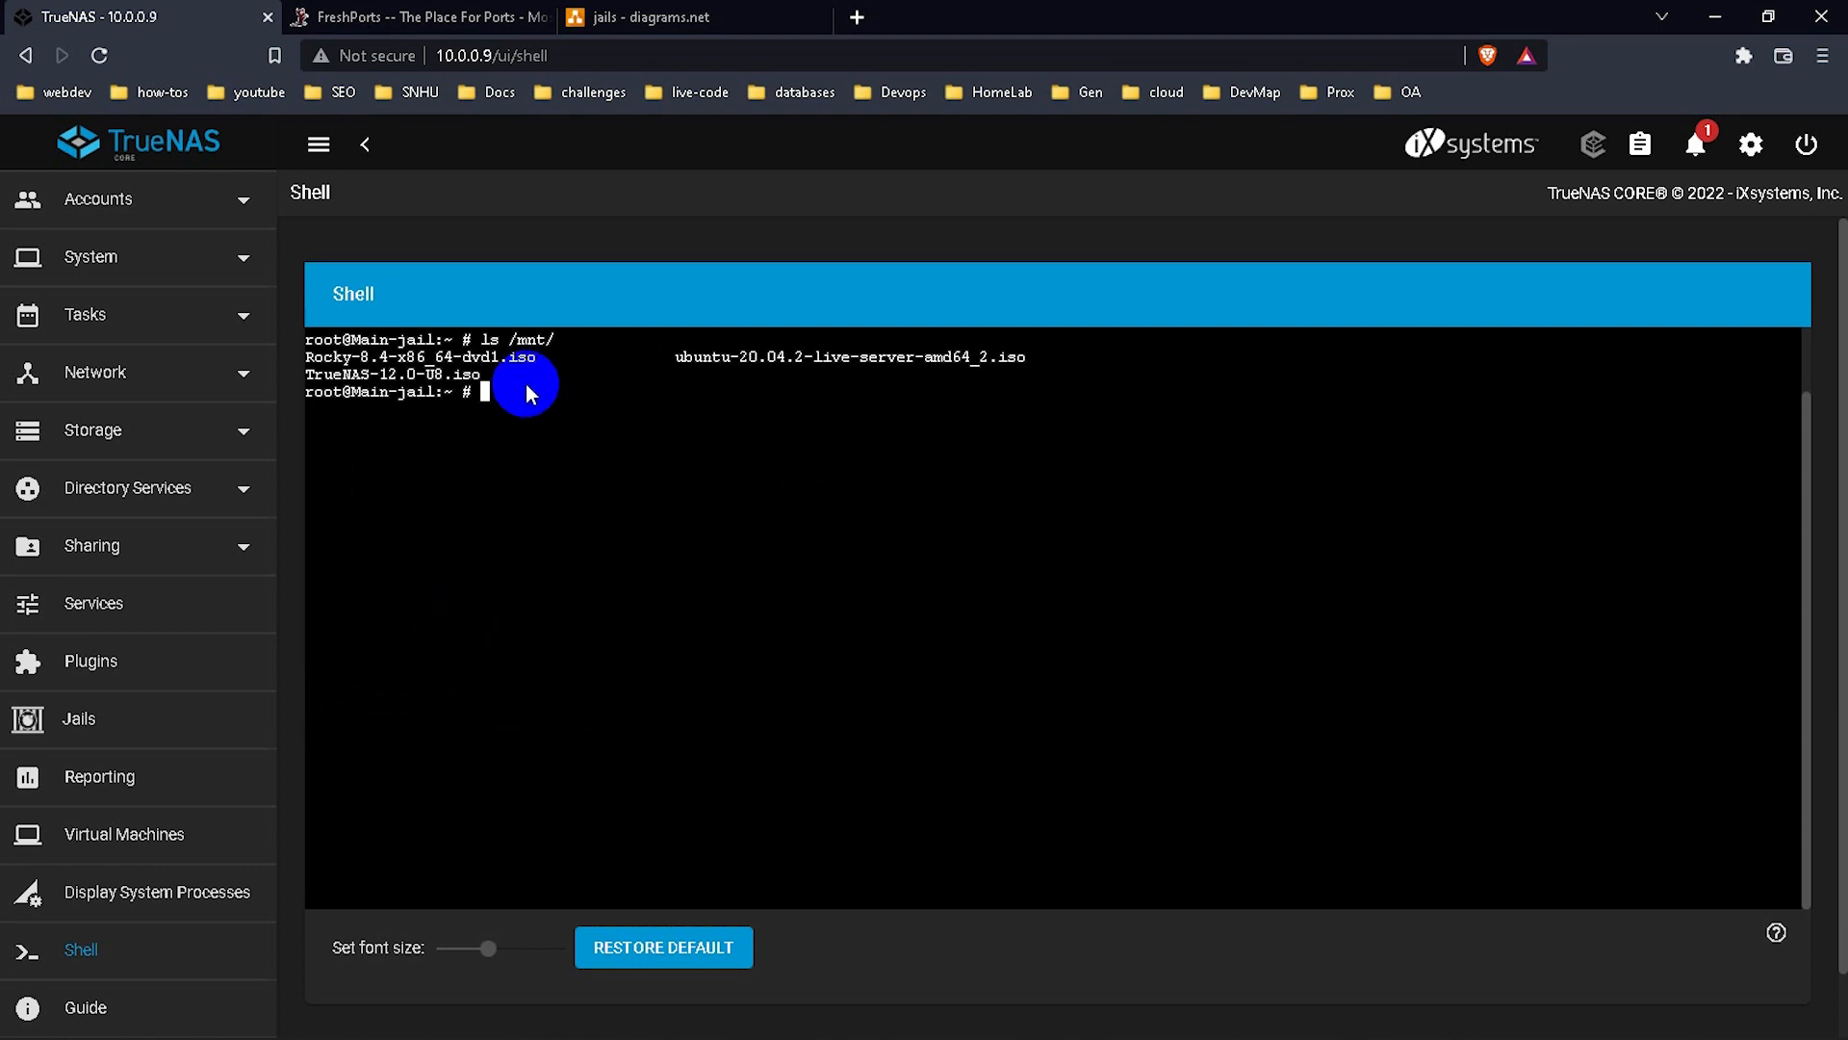
pyautogui.moveTo(500, 375); pyautogui.dragTo(344, 345)
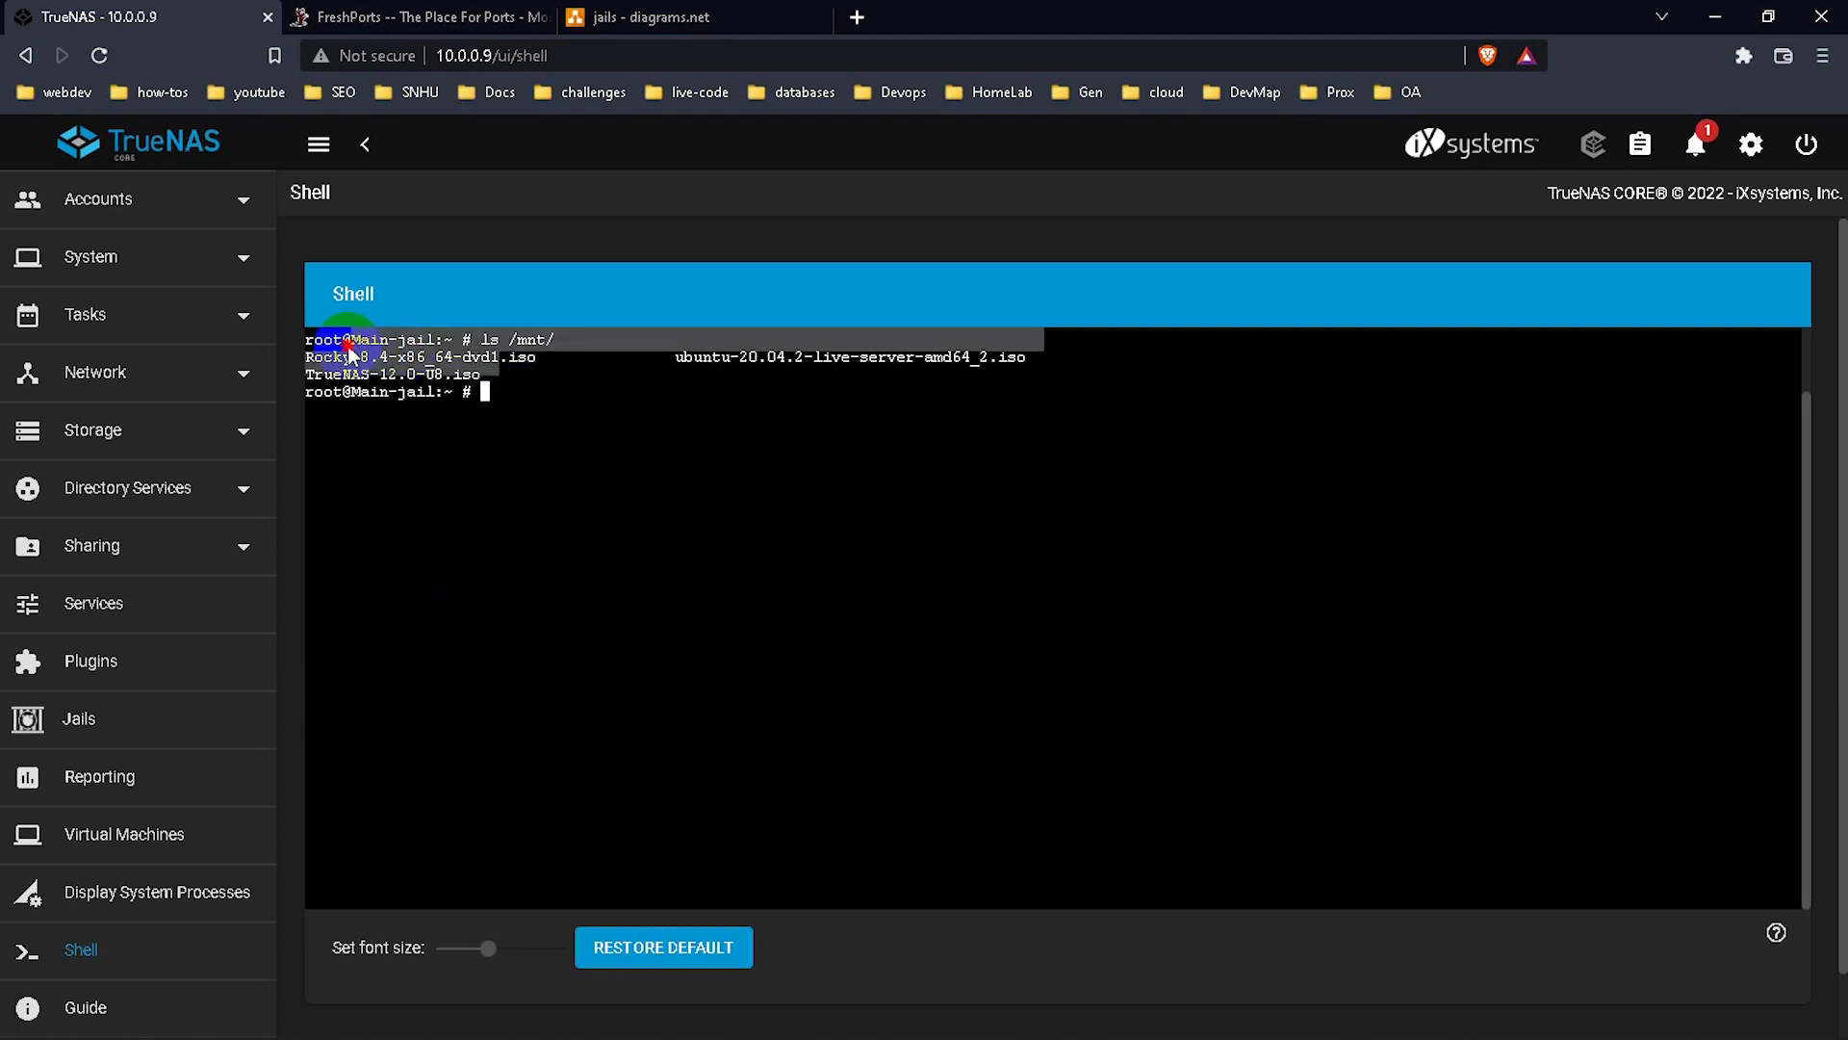
pyautogui.click(499, 390)
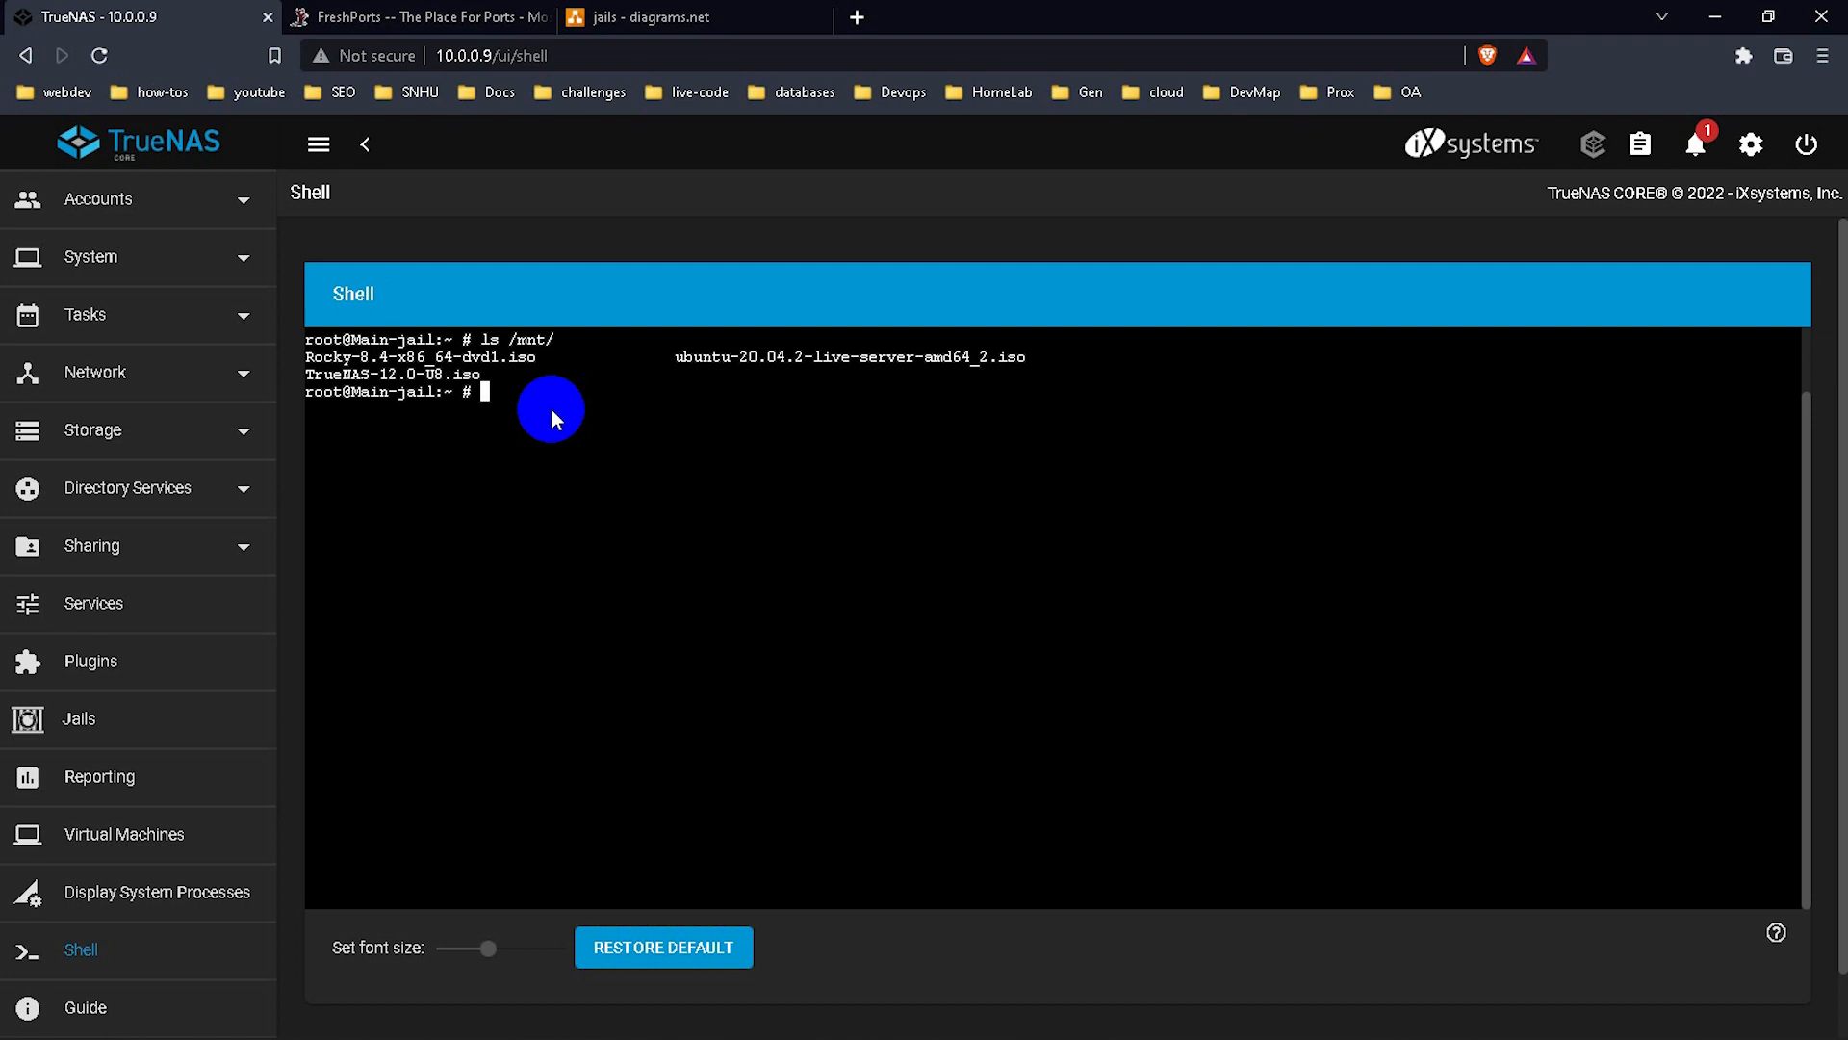
# Clear the console, run adduser, and enter the new username and the user's full name.
pyautogui.hotkey('ctrl', 'l')
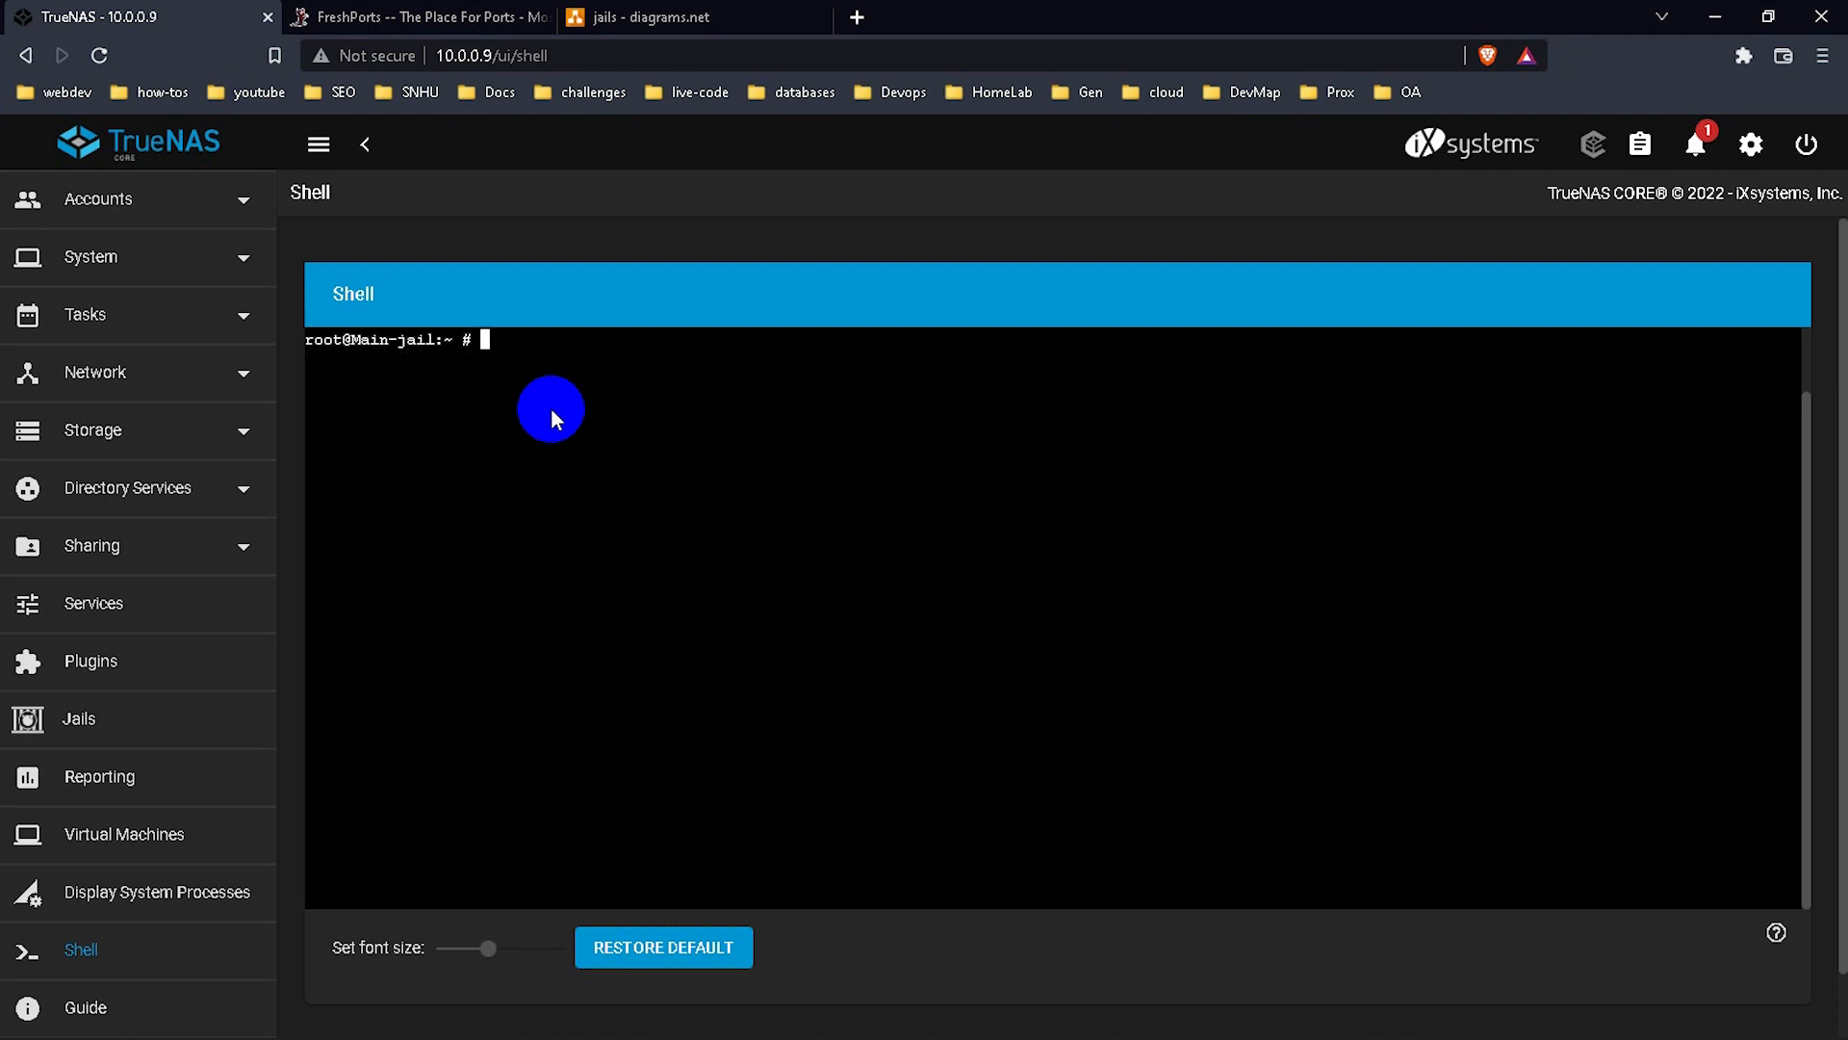
pyautogui.write('adduser')
pyautogui.press('Return')
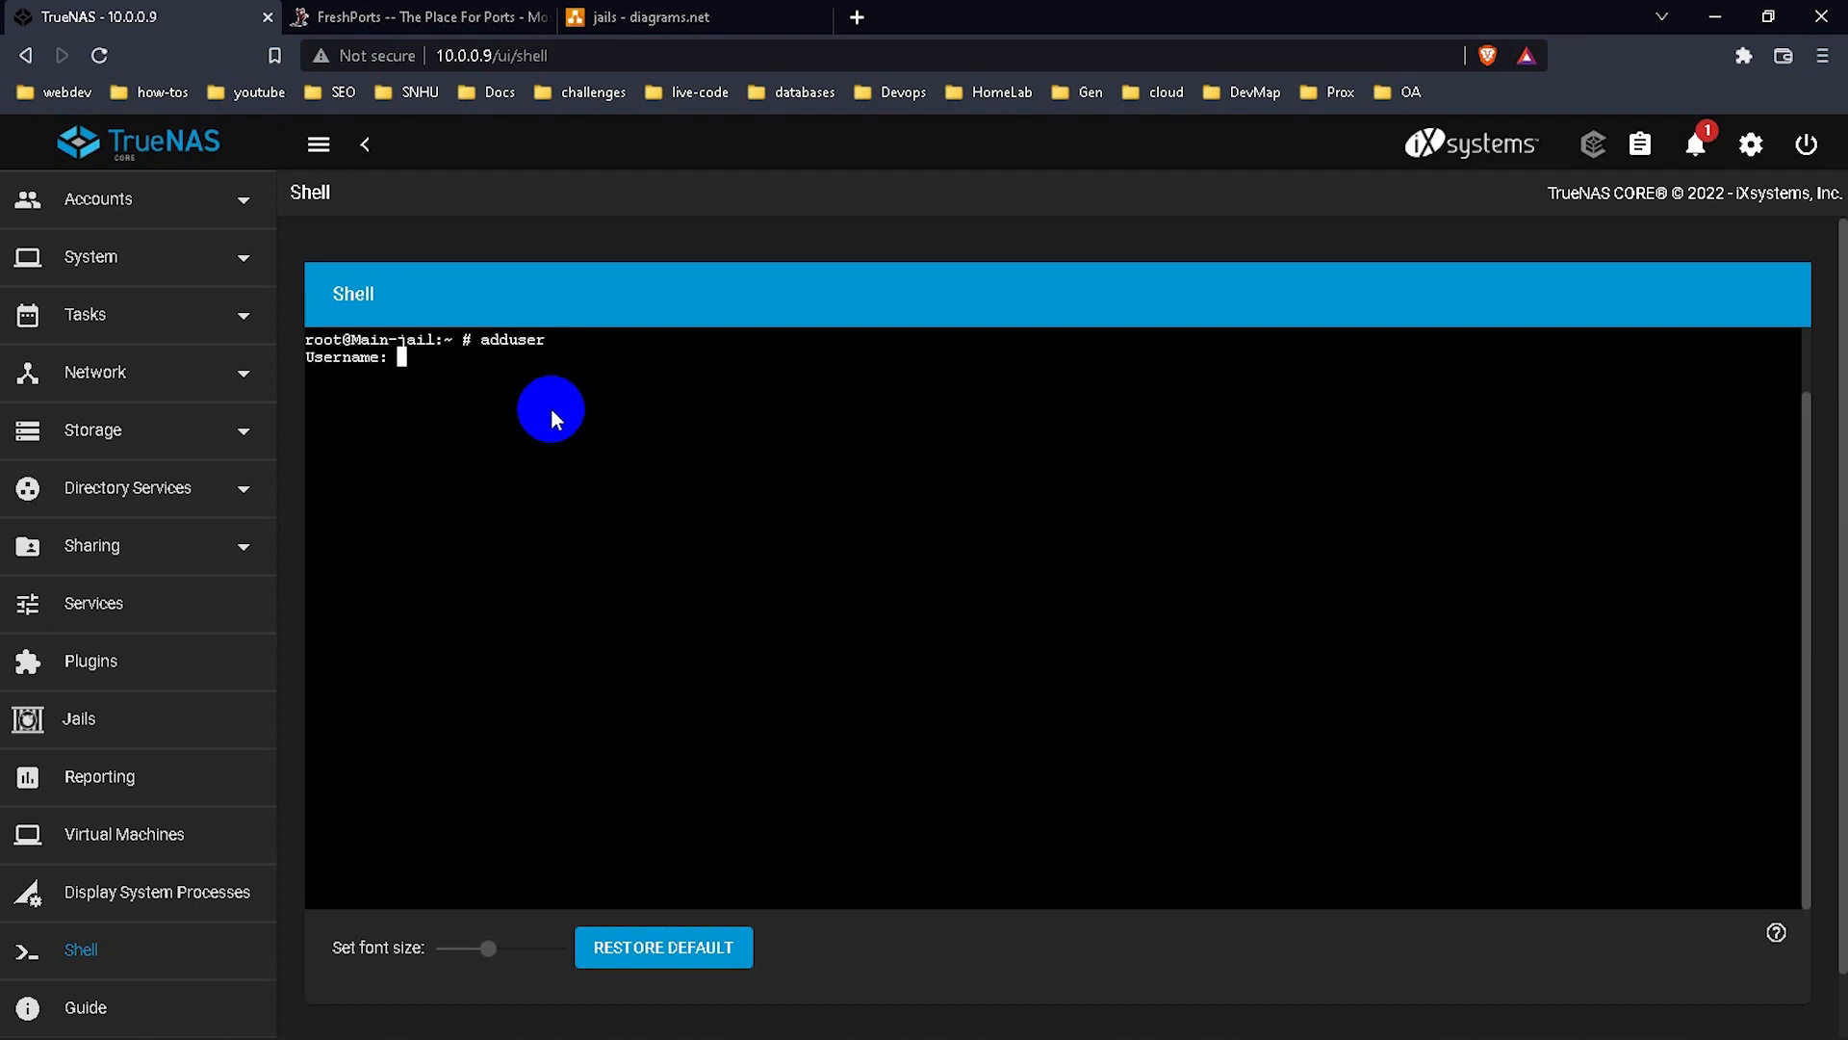
pyautogui.write('dterd')
pyautogui.press('Return')
pyautogui.write('codebd')
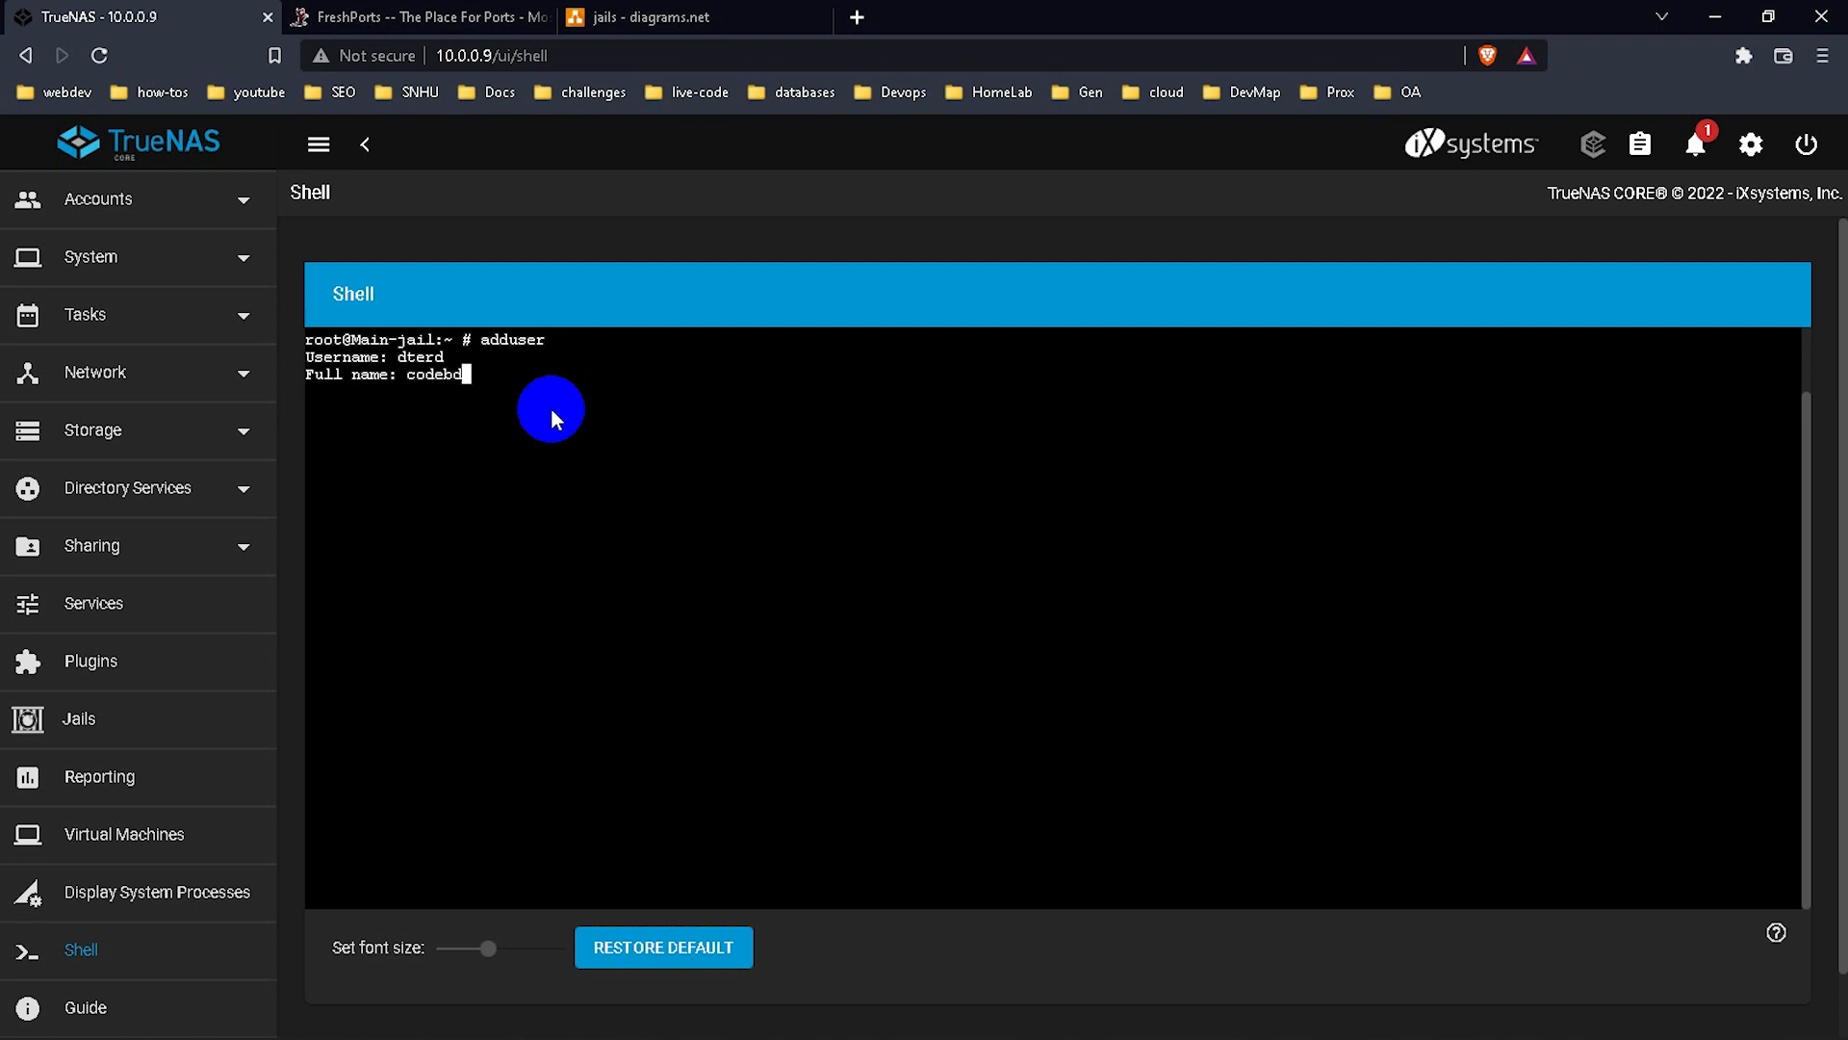
pyautogui.press('BackSpace')
pyautogui.write('ydoh')
pyautogui.press('Return')
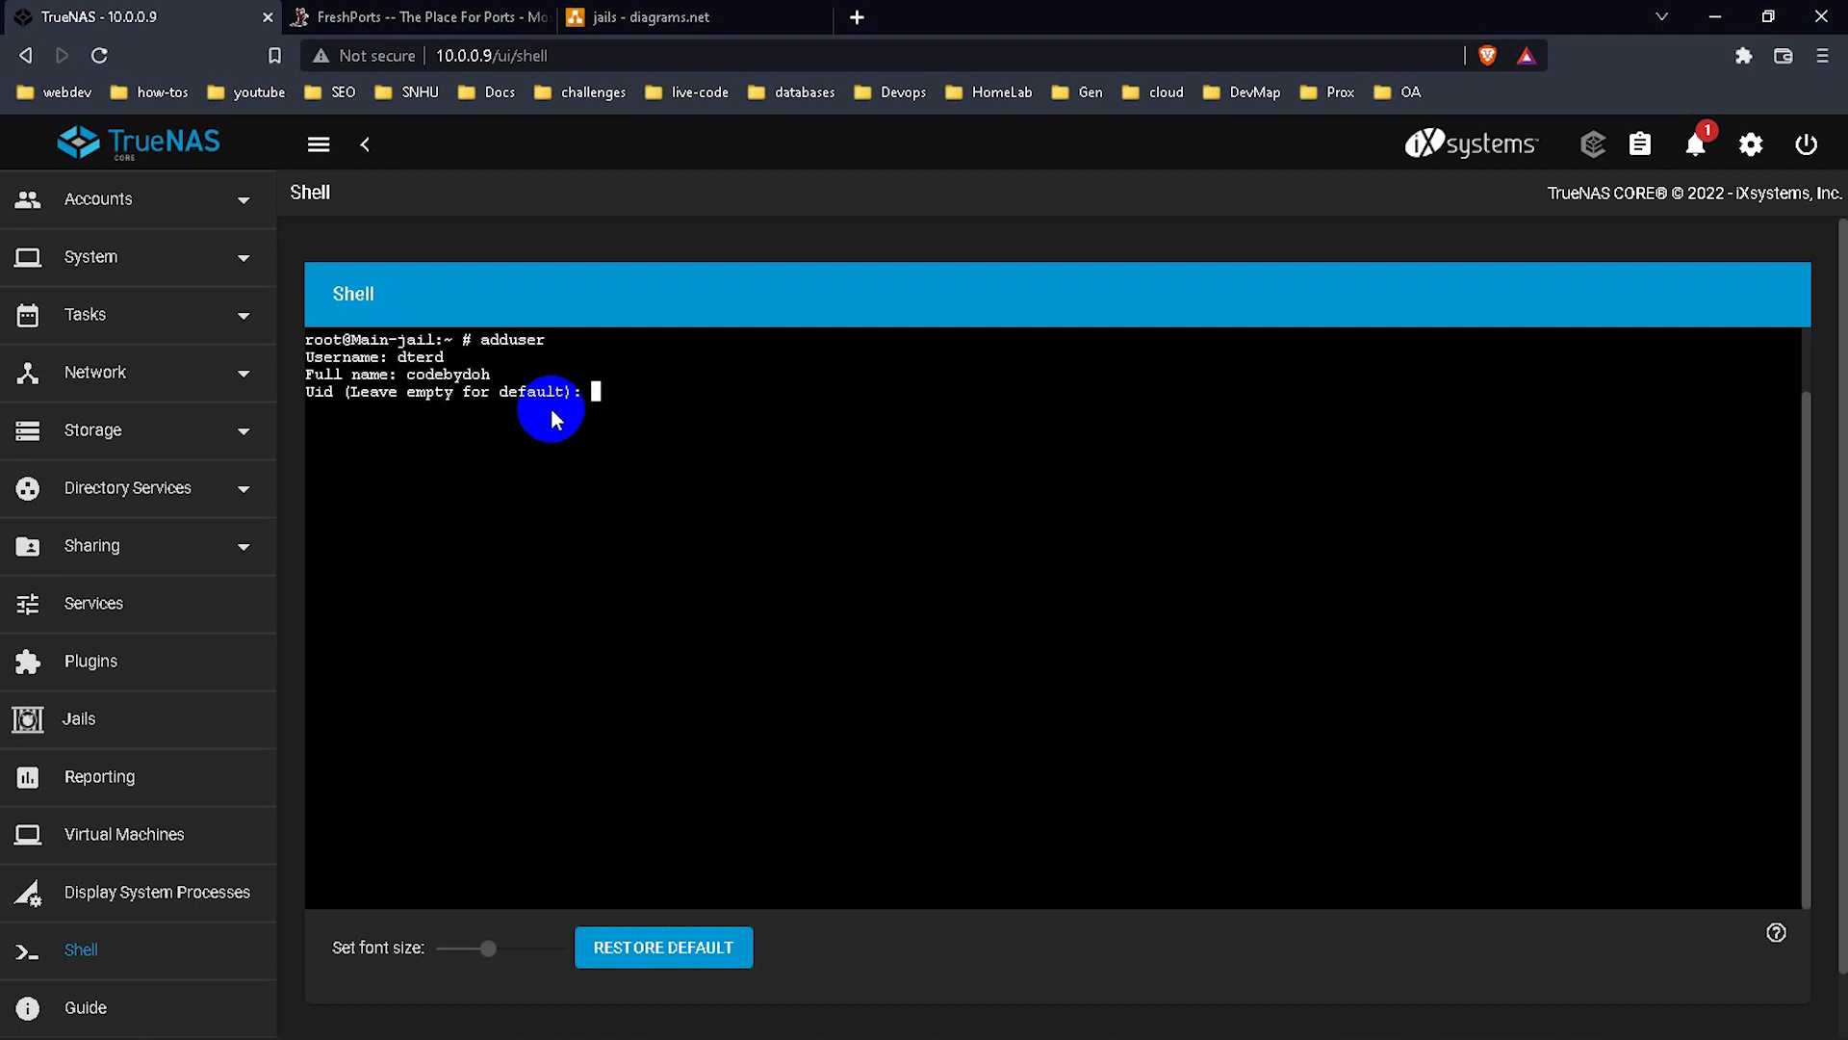
# Accept default UID and login group, add wheel as extra group, keep default class, sh shell and home directory.
pyautogui.press('Return')
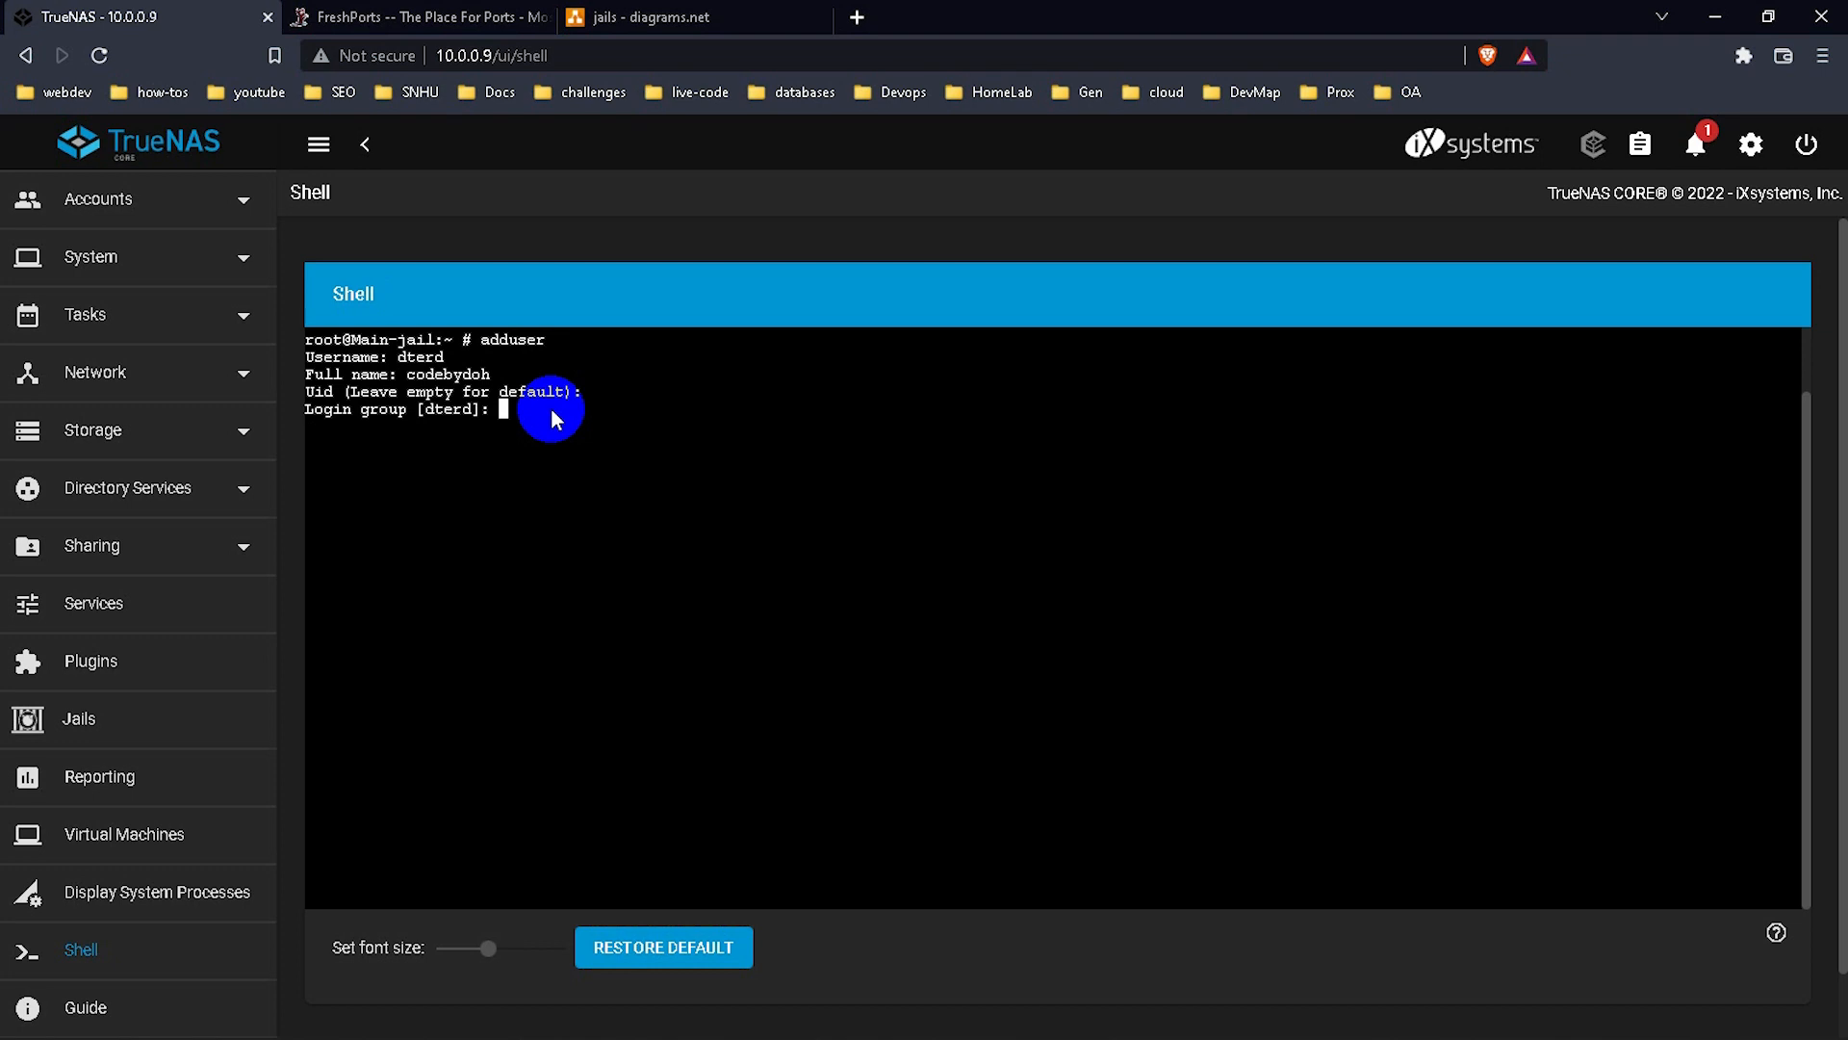
pyautogui.press('Return')
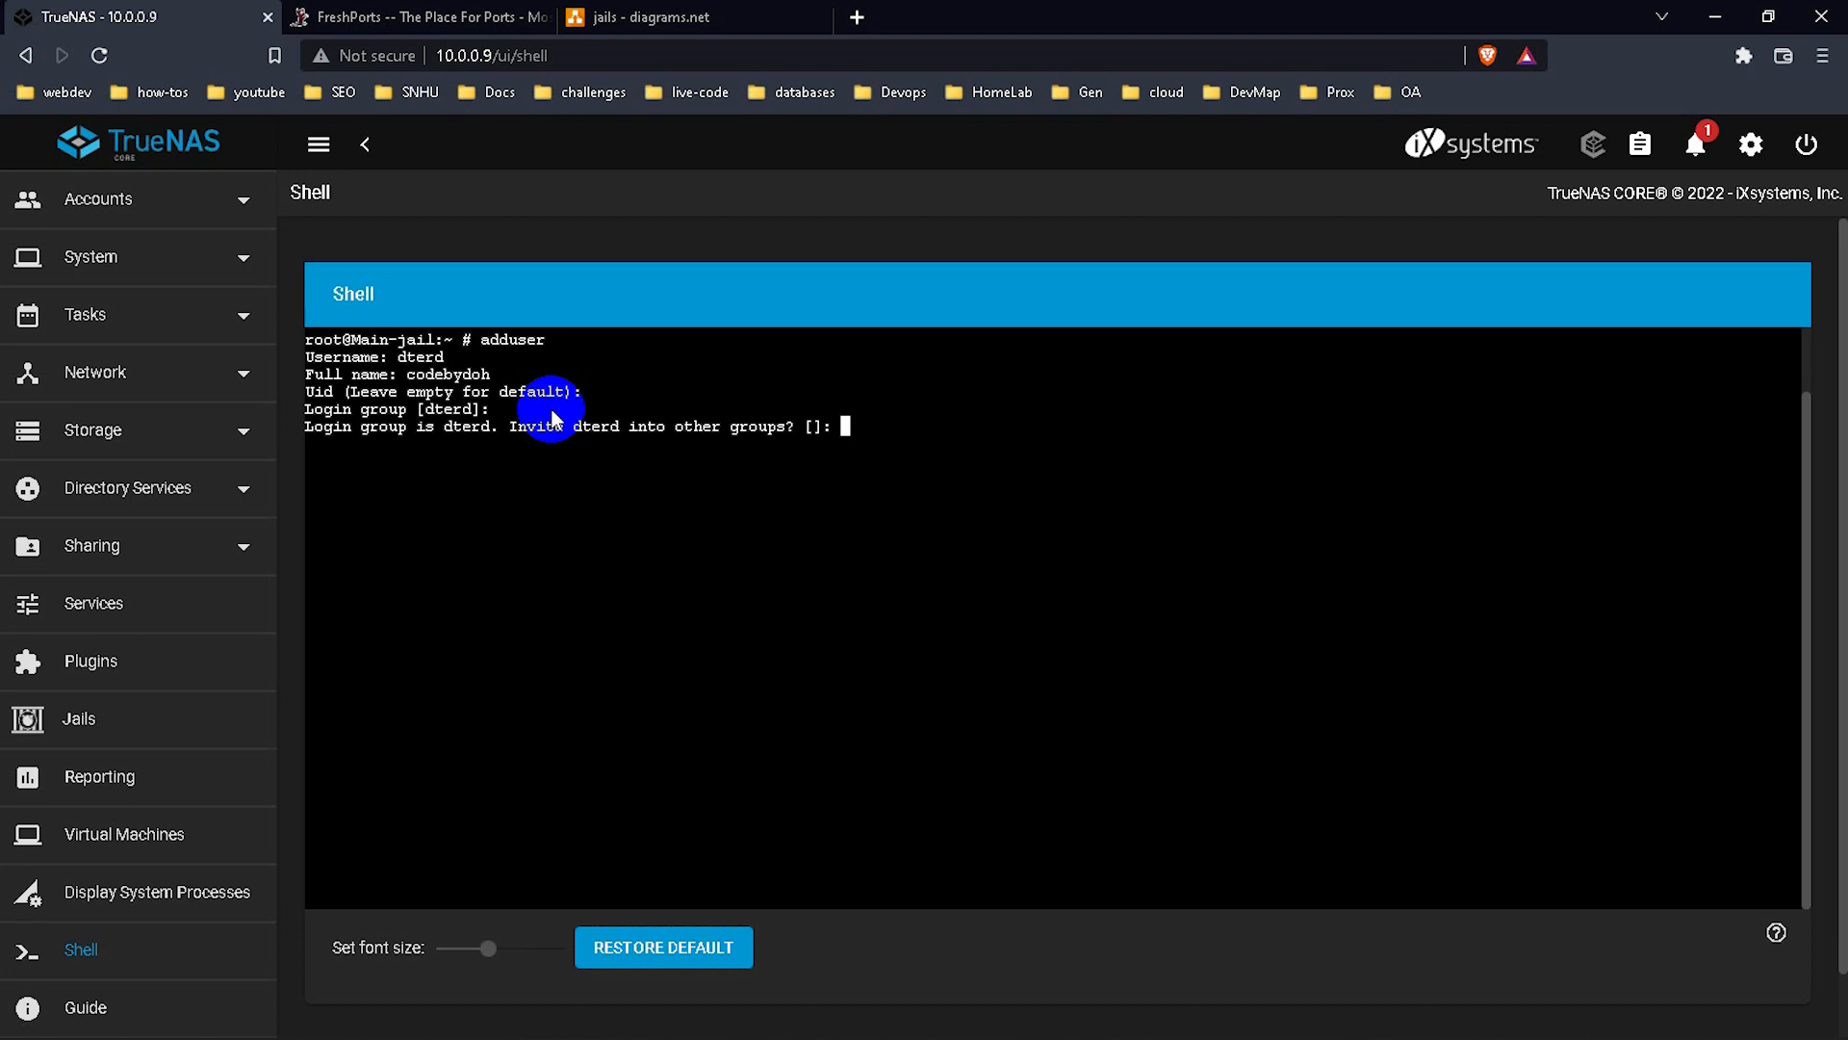
pyautogui.write('wheel')
pyautogui.press('Return')
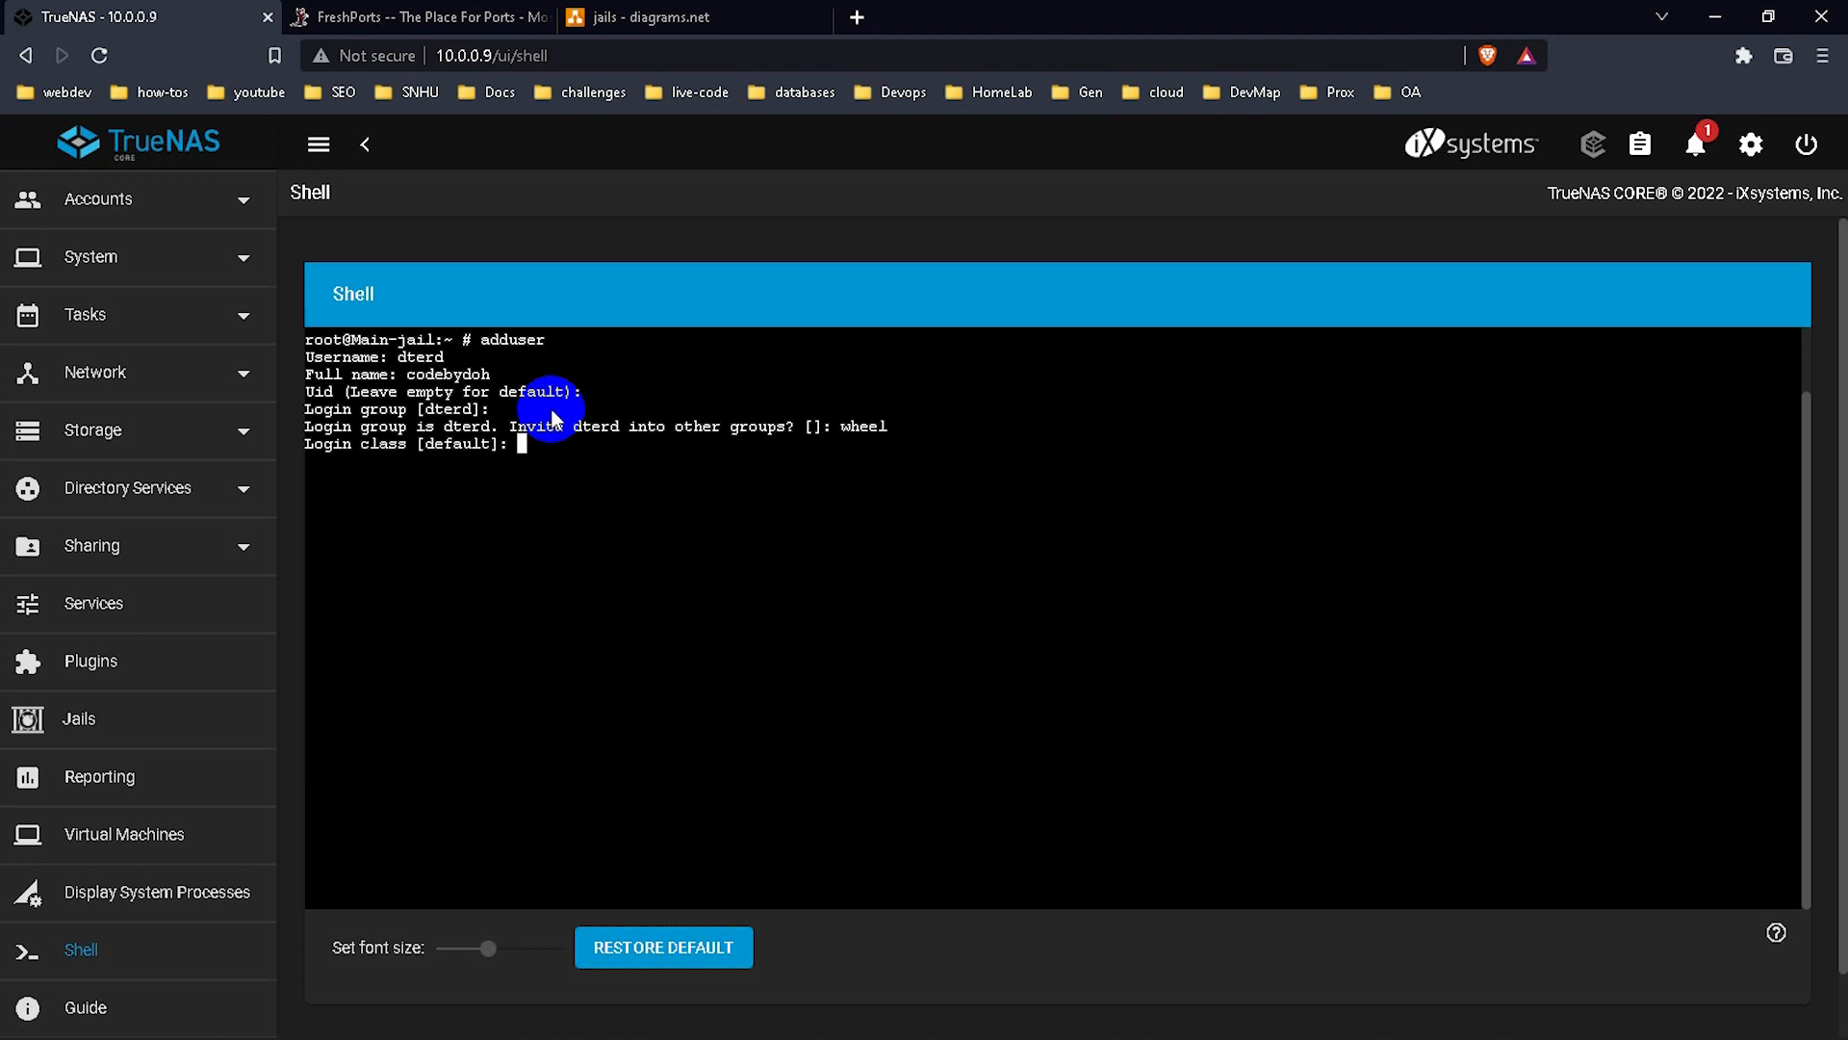
pyautogui.press('Return')
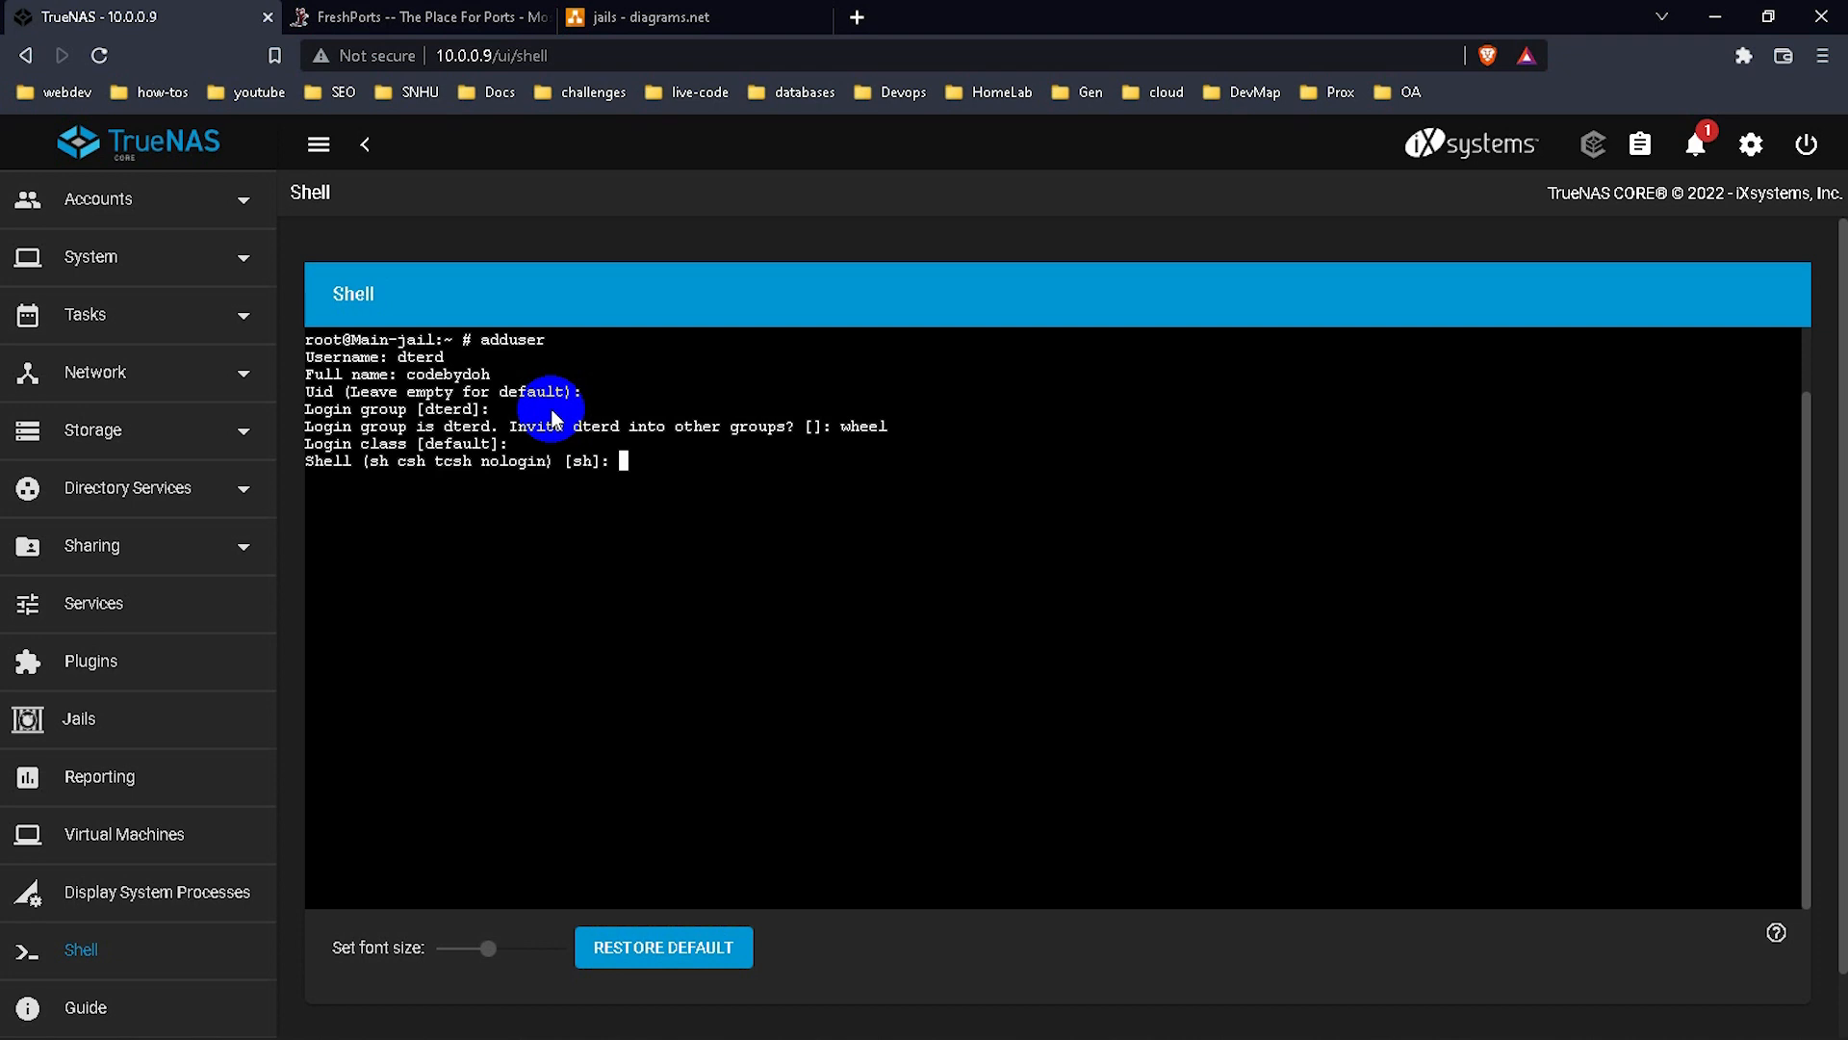
pyautogui.press('Return')
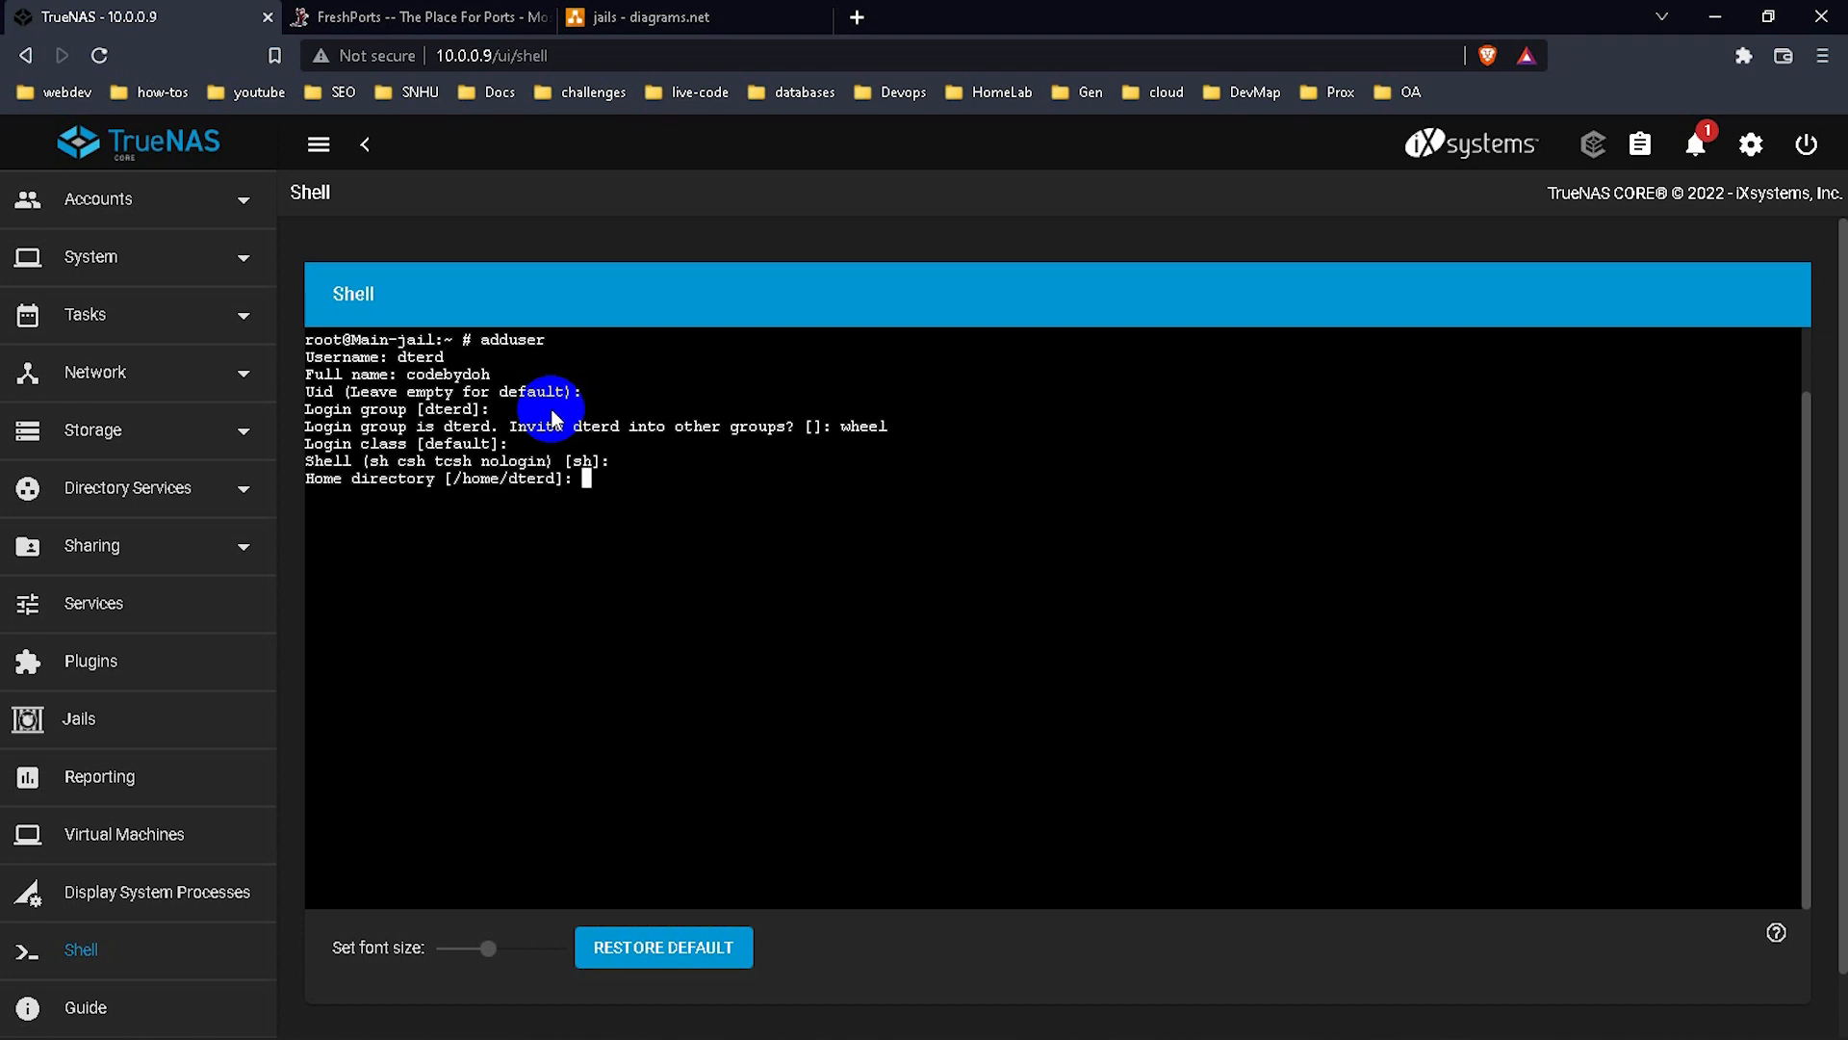
pyautogui.press('Return')
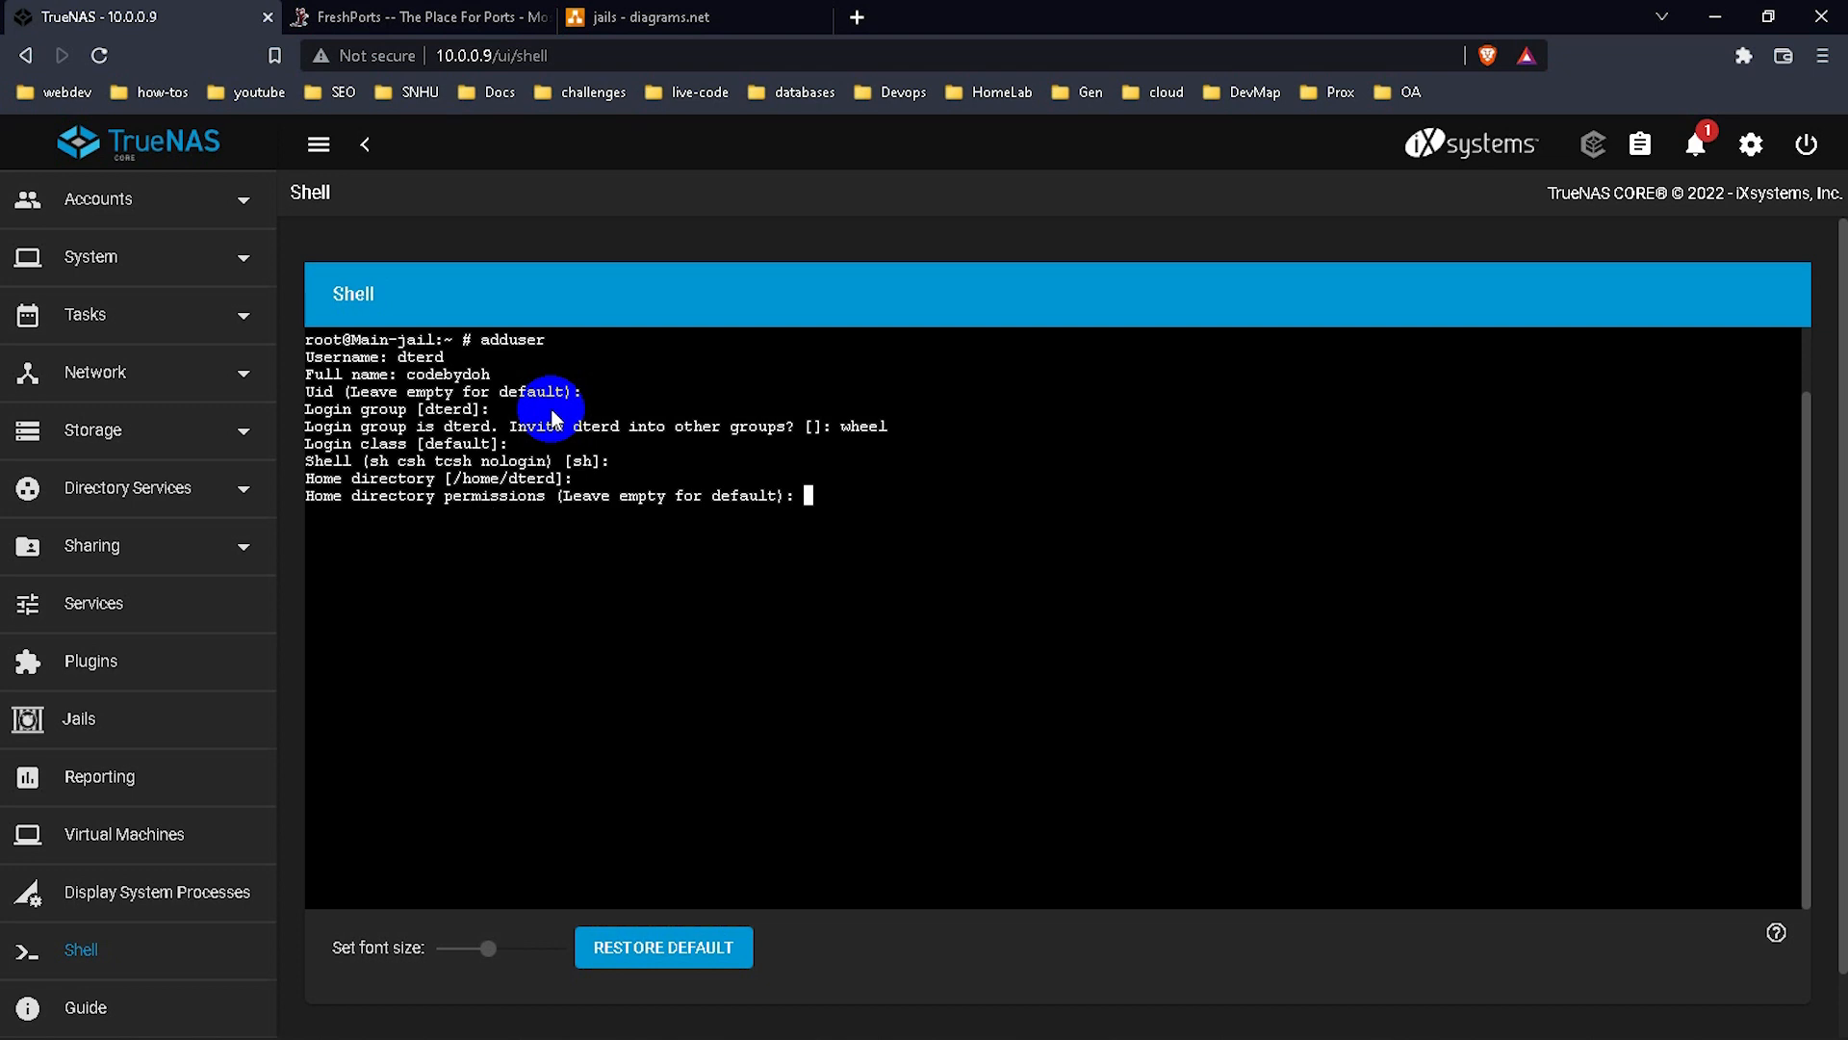
pyautogui.press('Return')
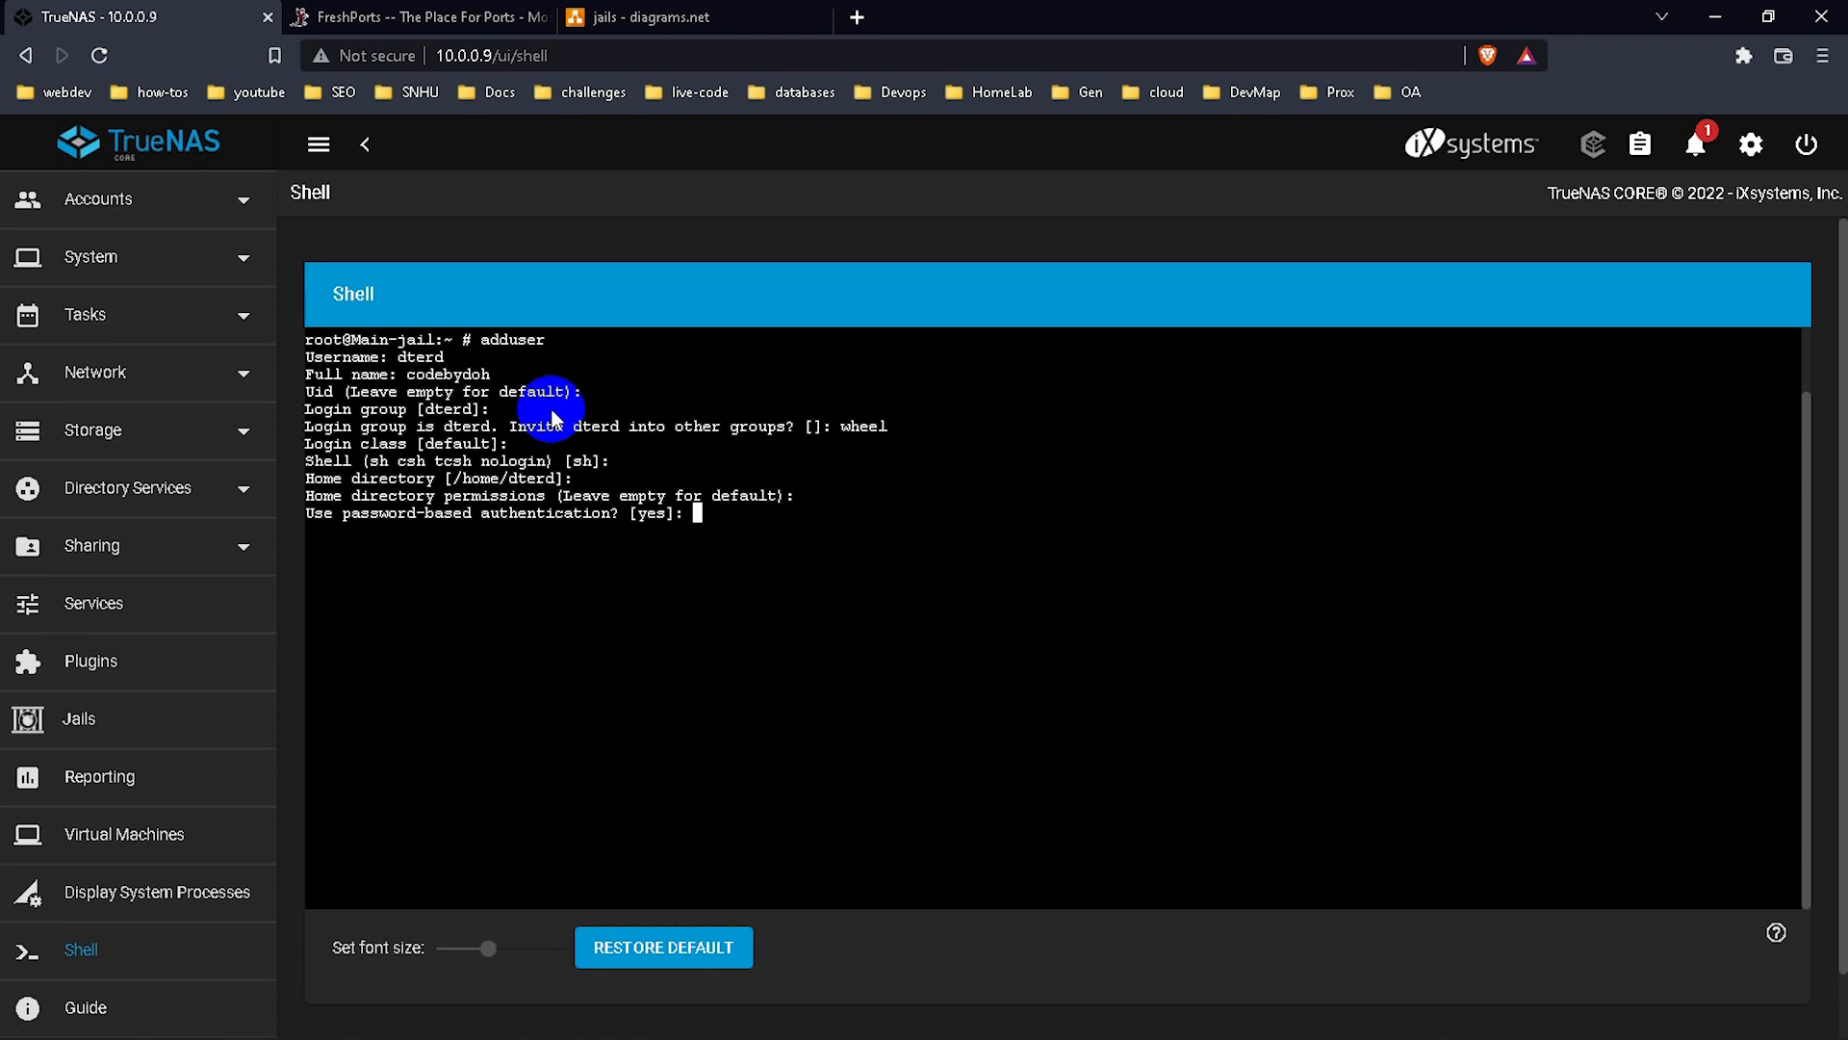
# Use password authentication with a chosen, confirmed password and leave the account unlocked.
pyautogui.press('Return')
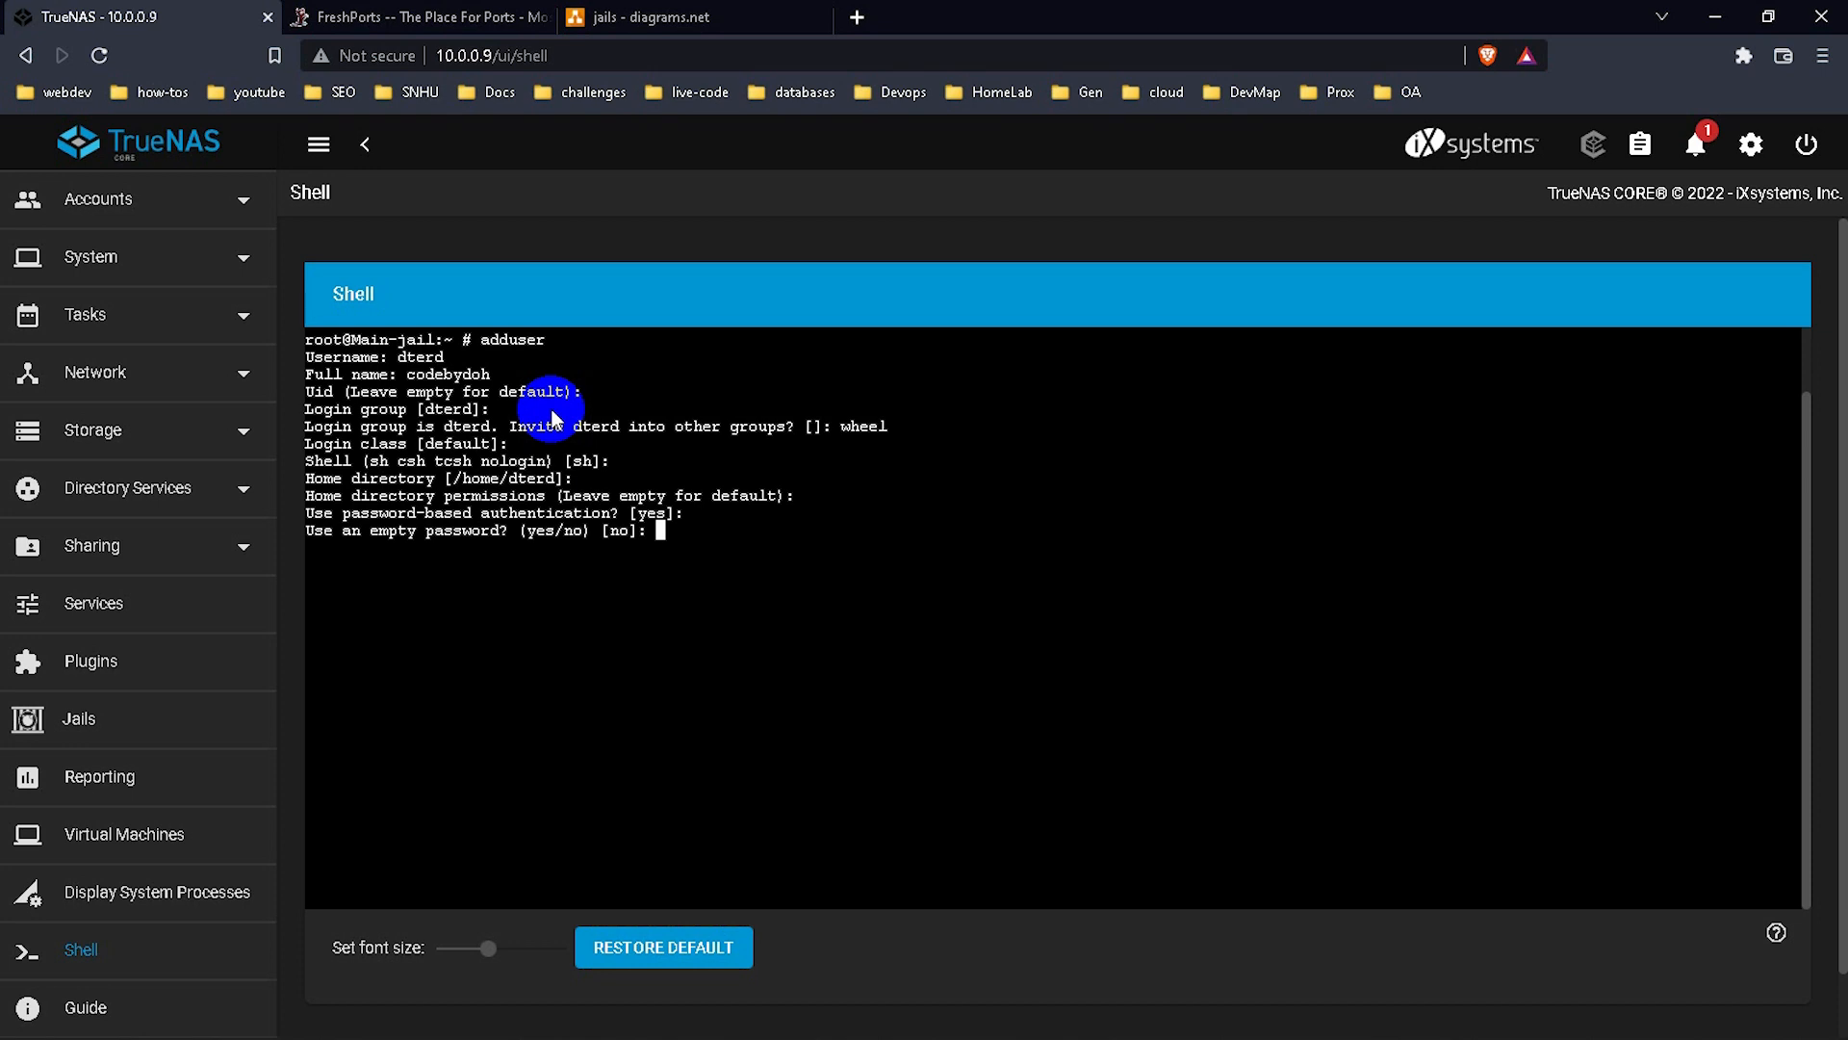
pyautogui.press('Return')
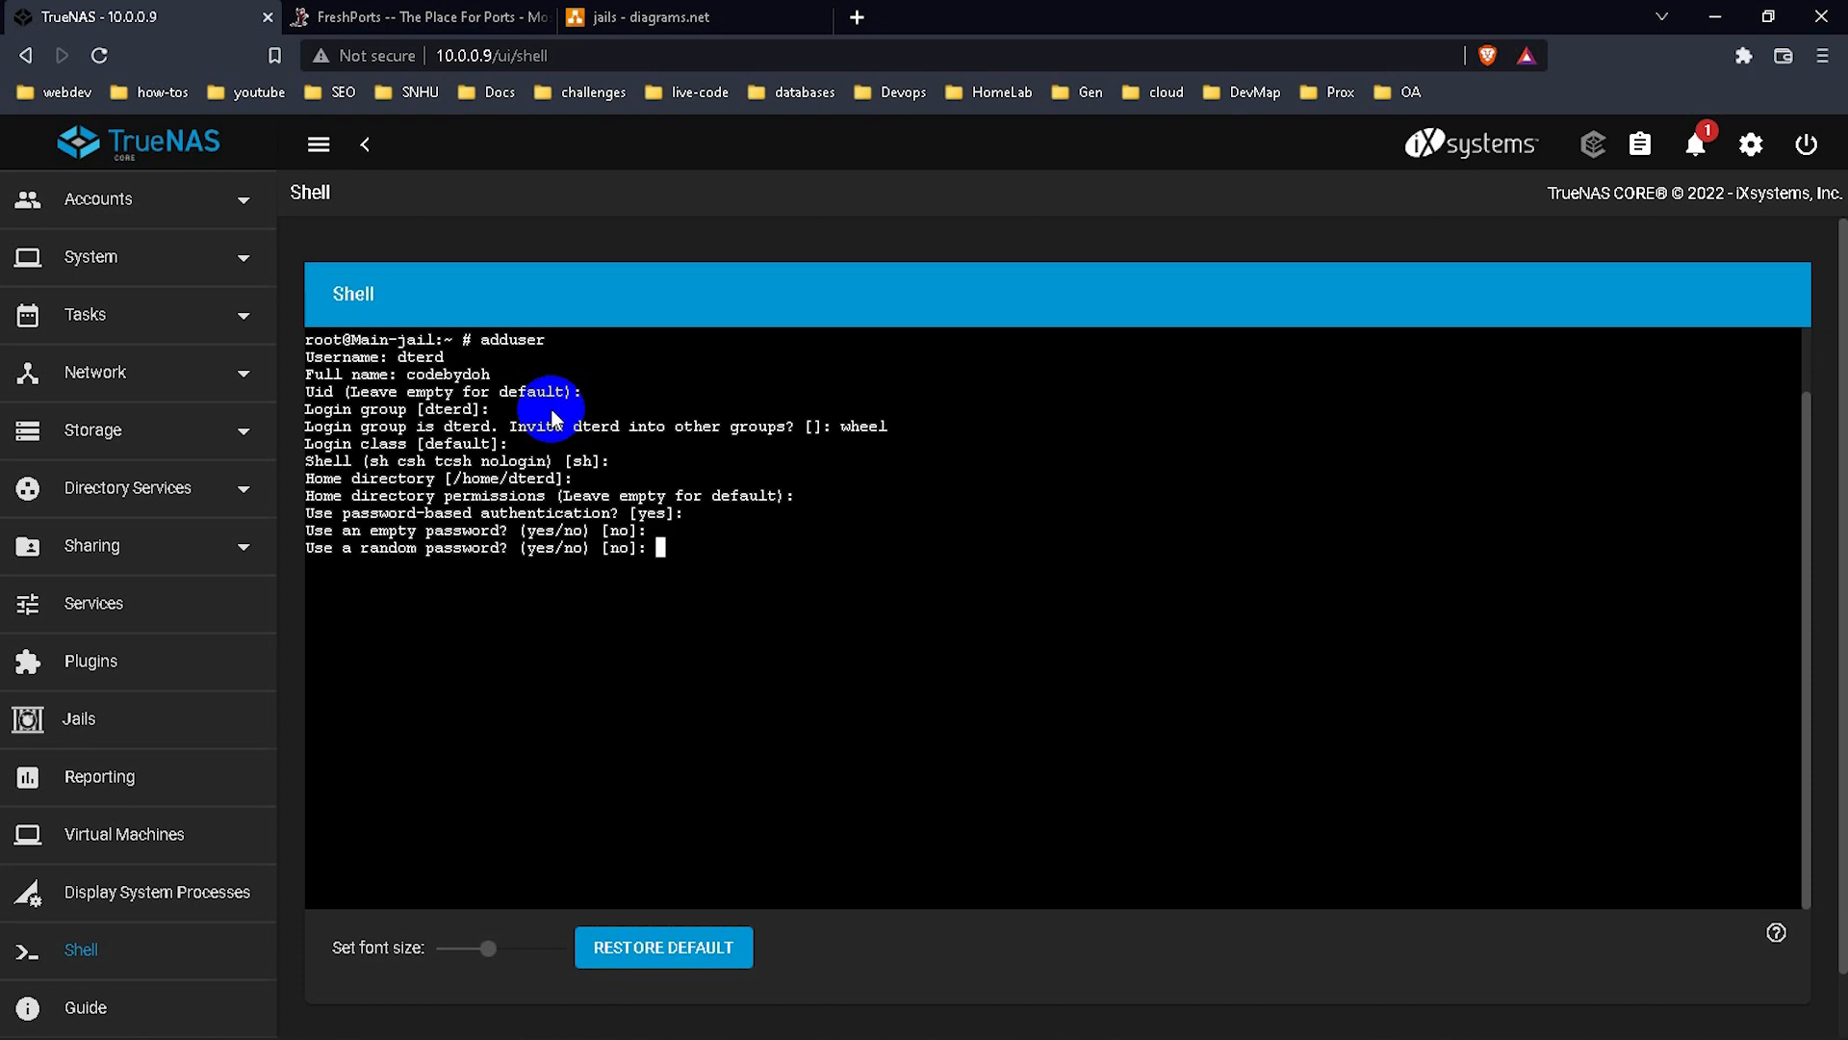
pyautogui.press('Return')
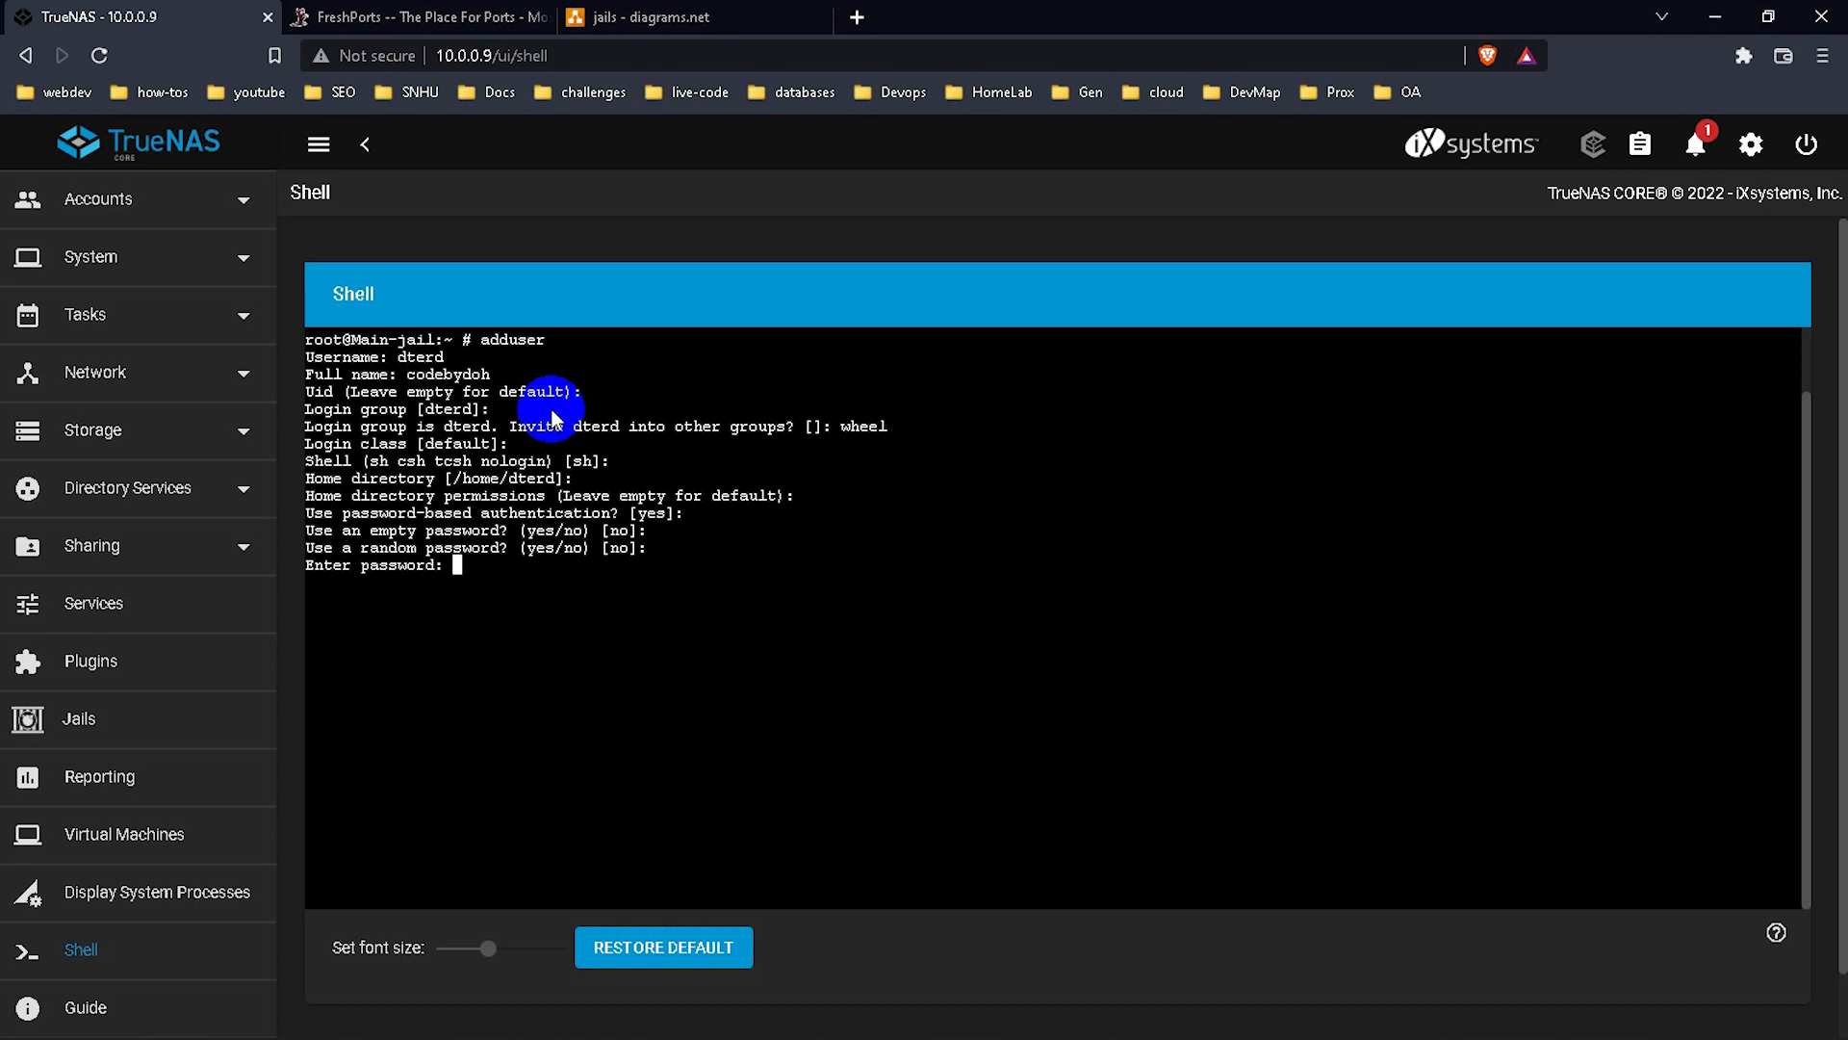
pyautogui.press('Return')
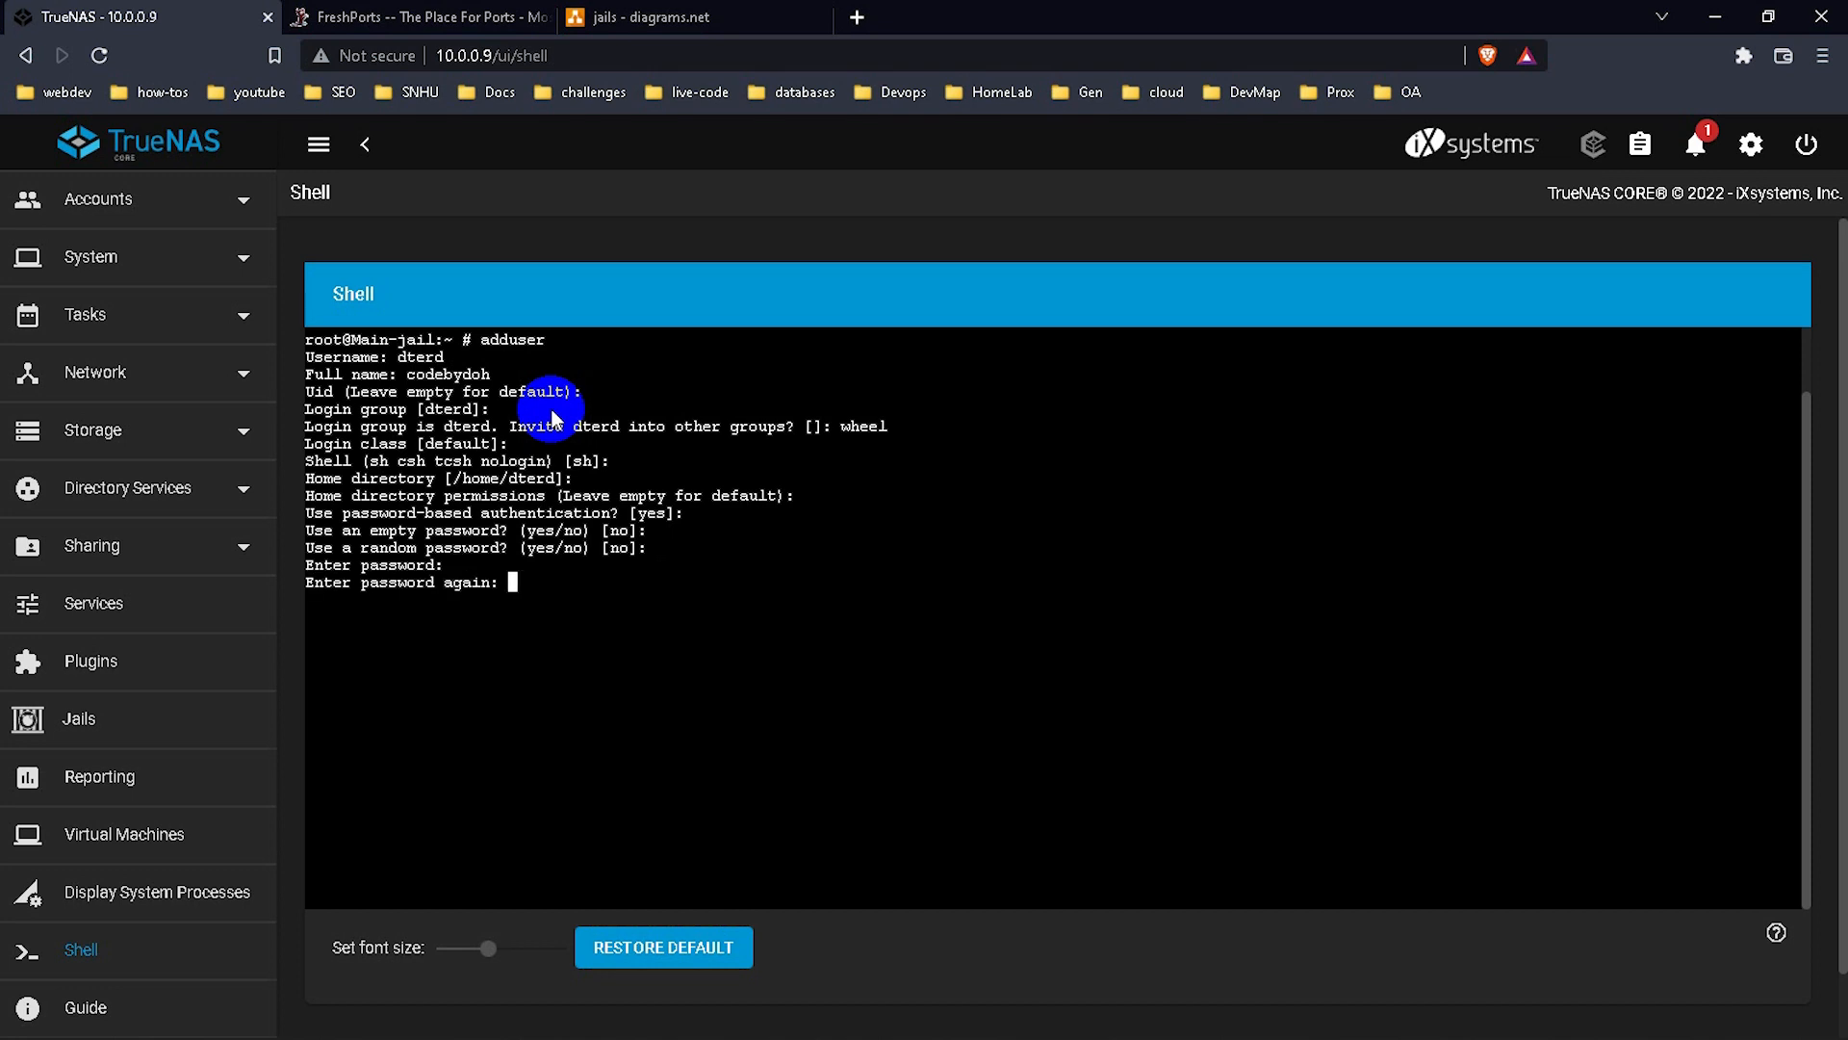
pyautogui.press('Return')
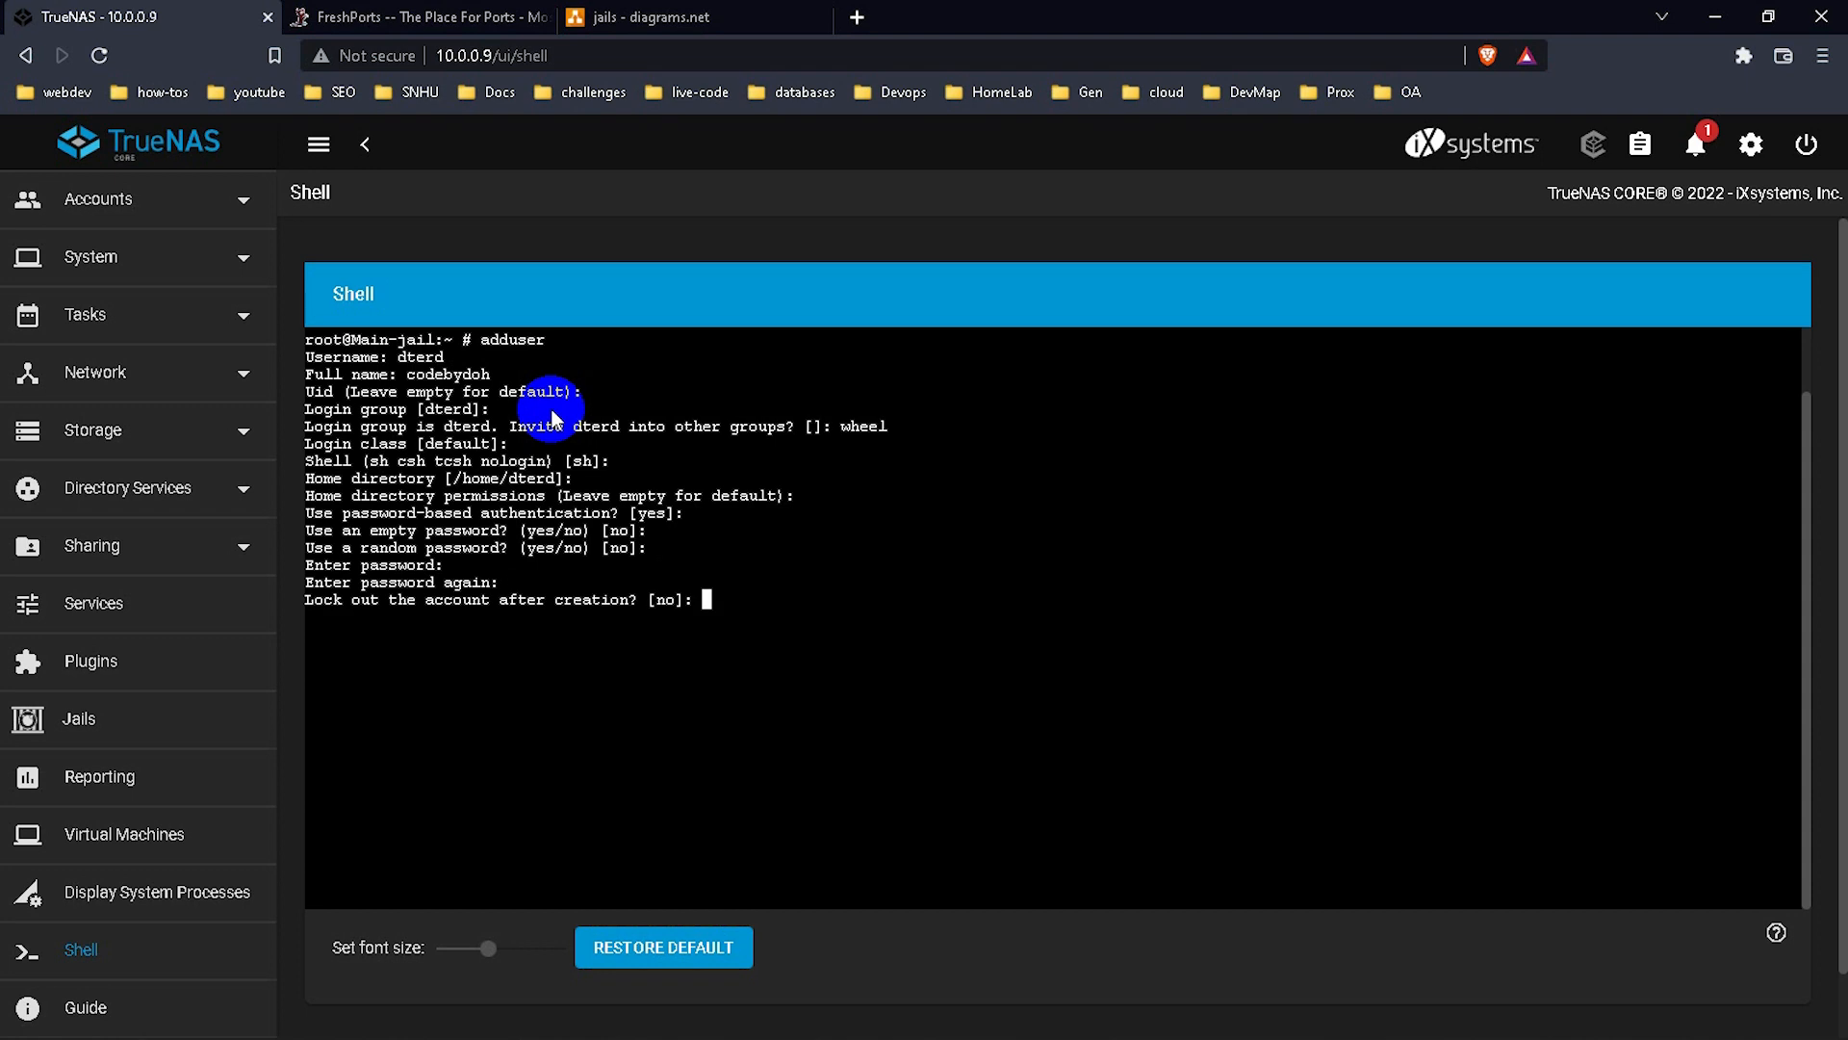
pyautogui.press('Return')
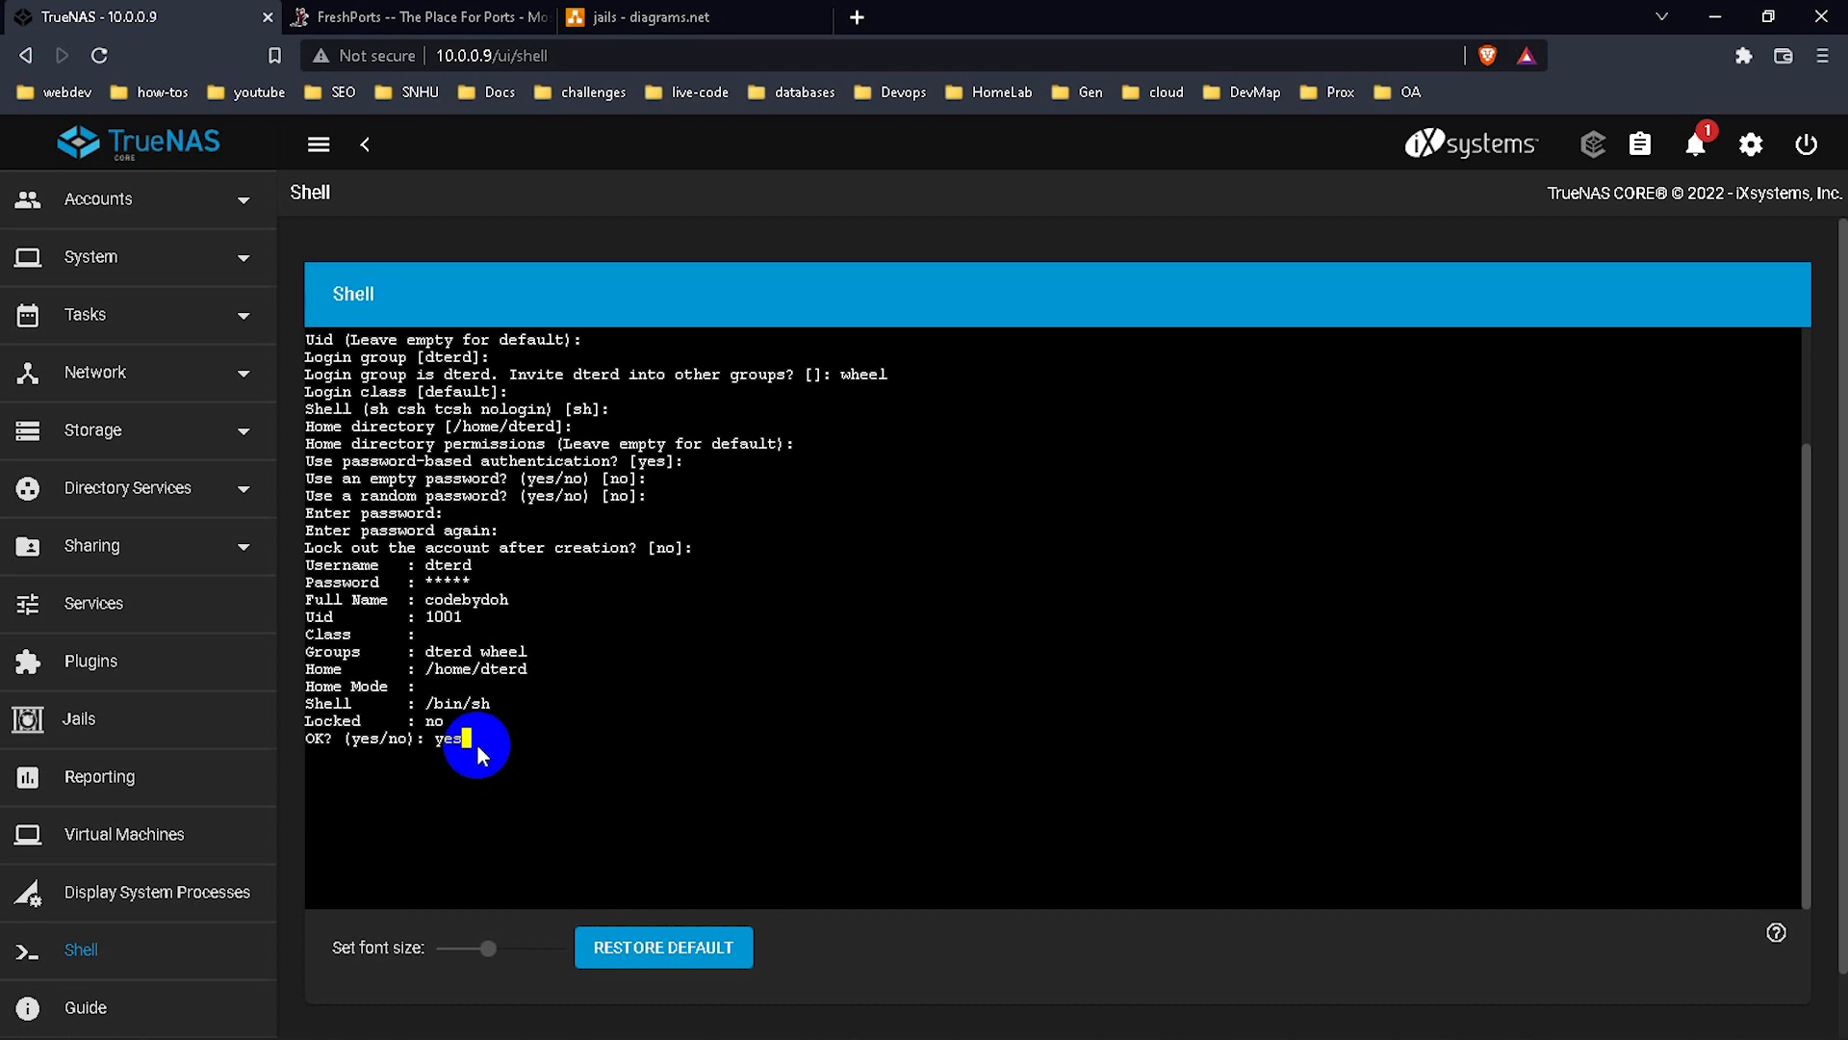
# Confirm the account summary, answer no to adding another user, and clear the screen.
pyautogui.press('Return')
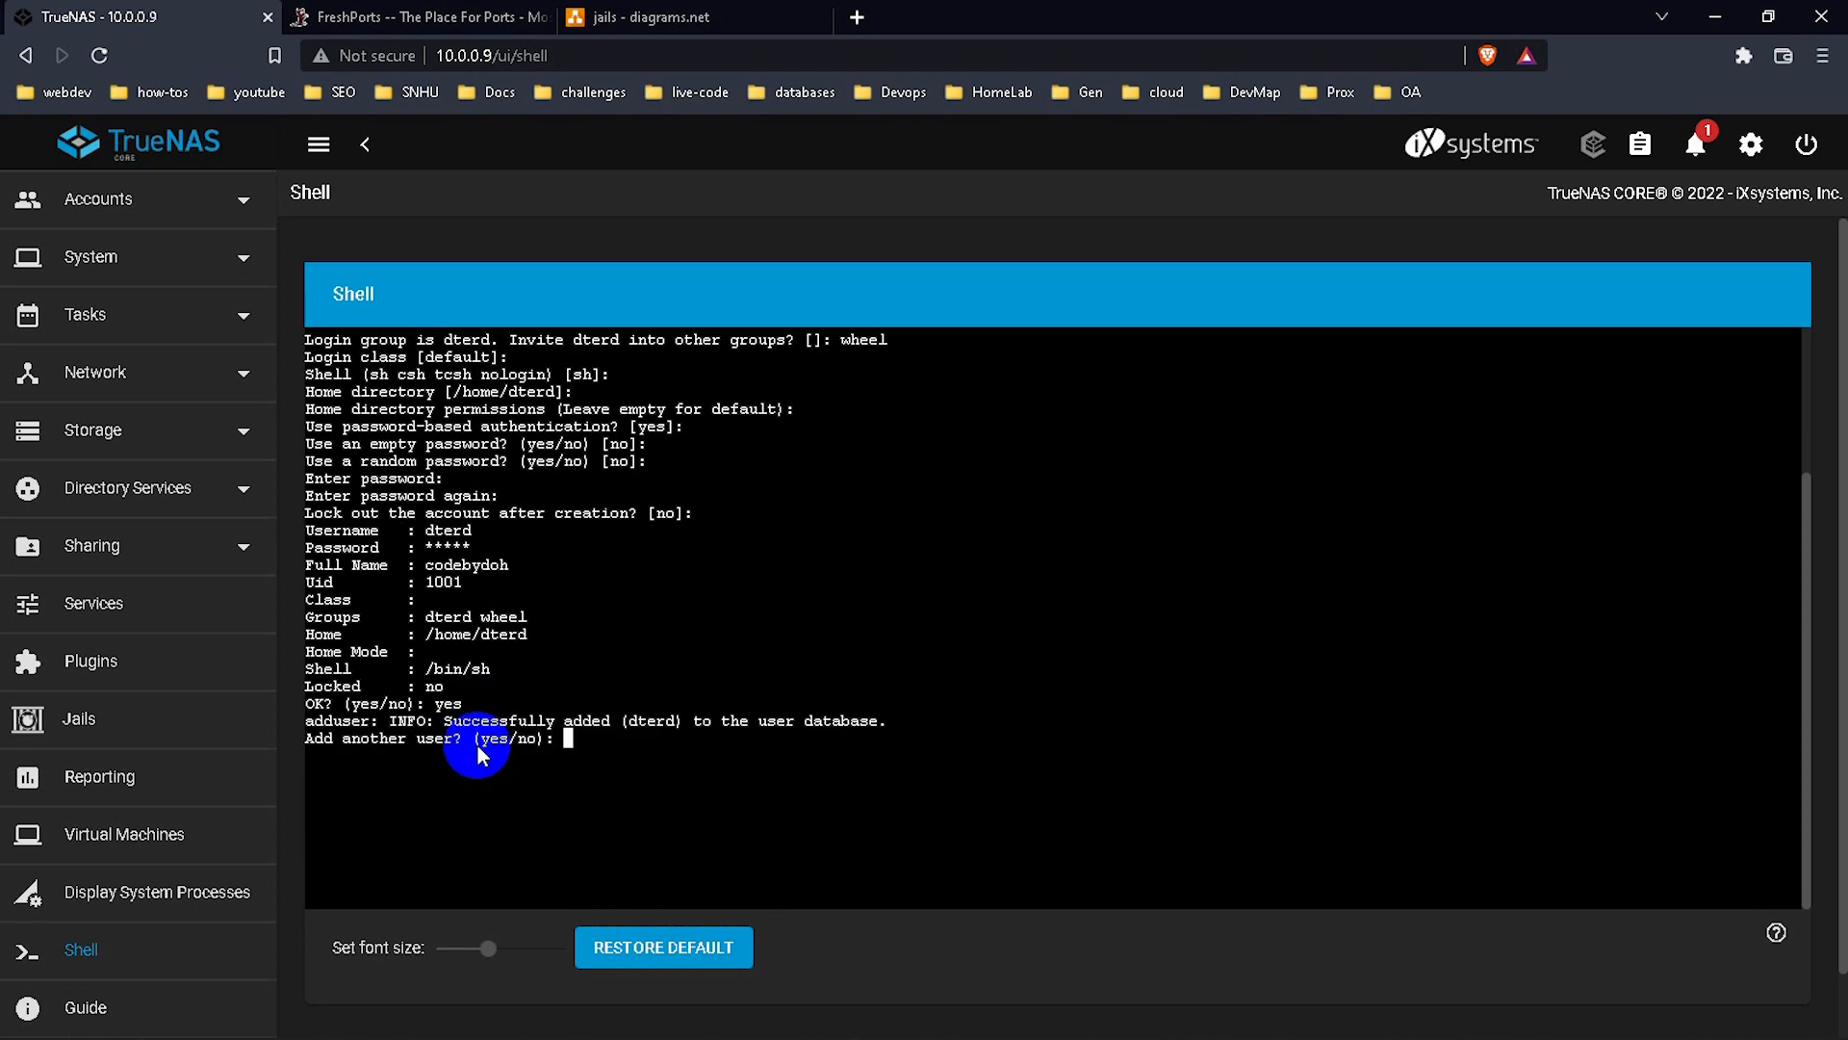
pyautogui.write('no')
pyautogui.press('Return')
pyautogui.write('clear')
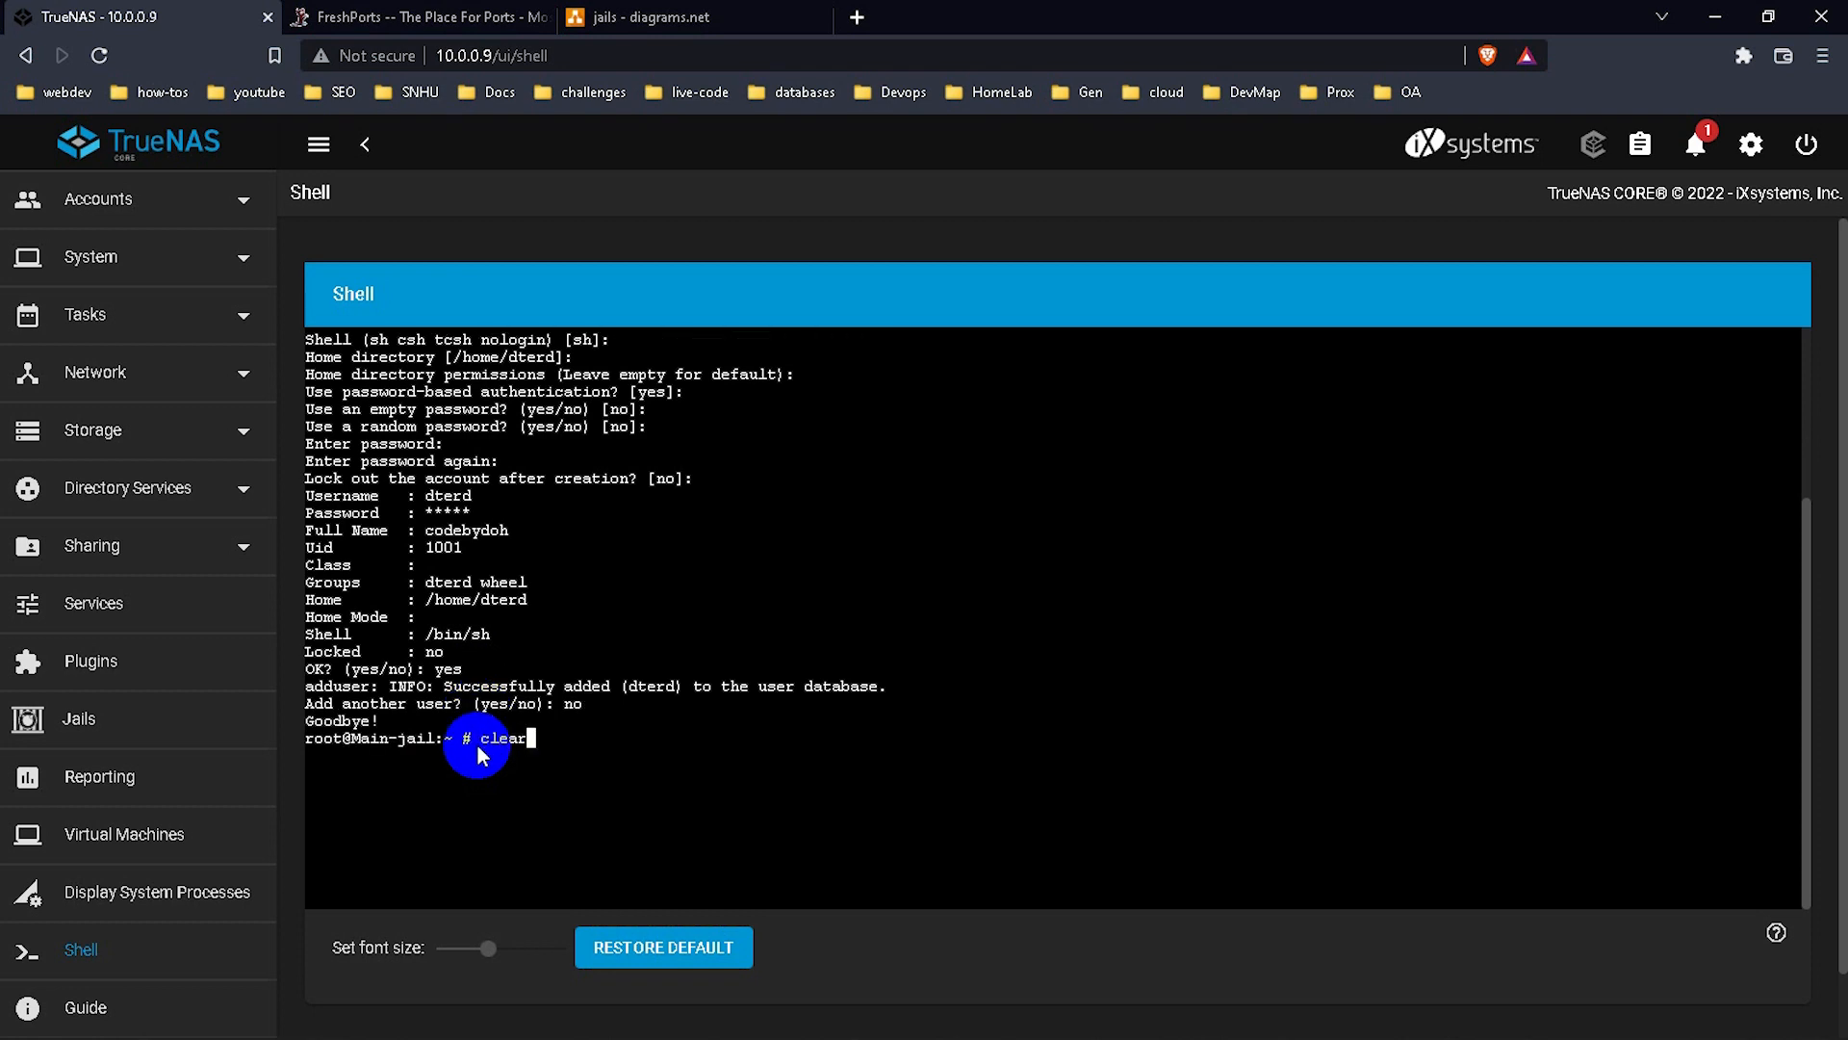
pyautogui.press('Return')
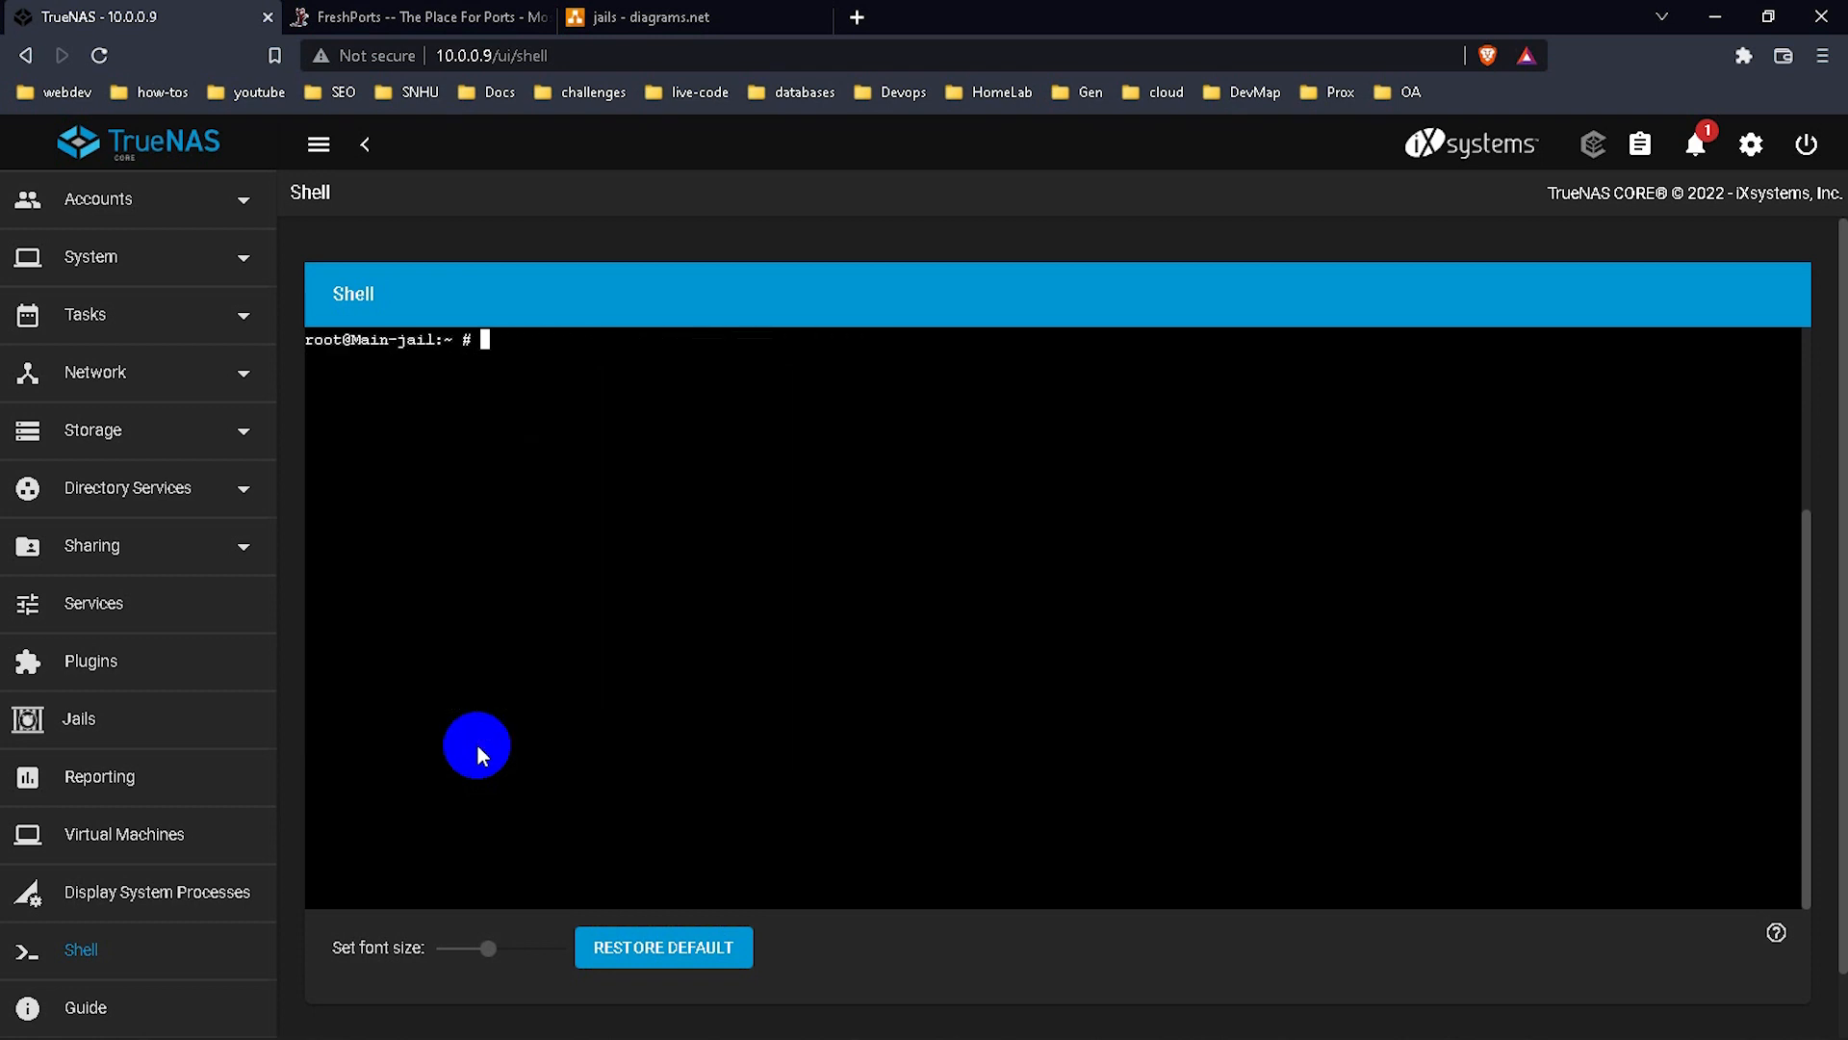
# Switch to the new user's login shell with su - and the username.
pyautogui.write('su - dterd')
pyautogui.press('Return')
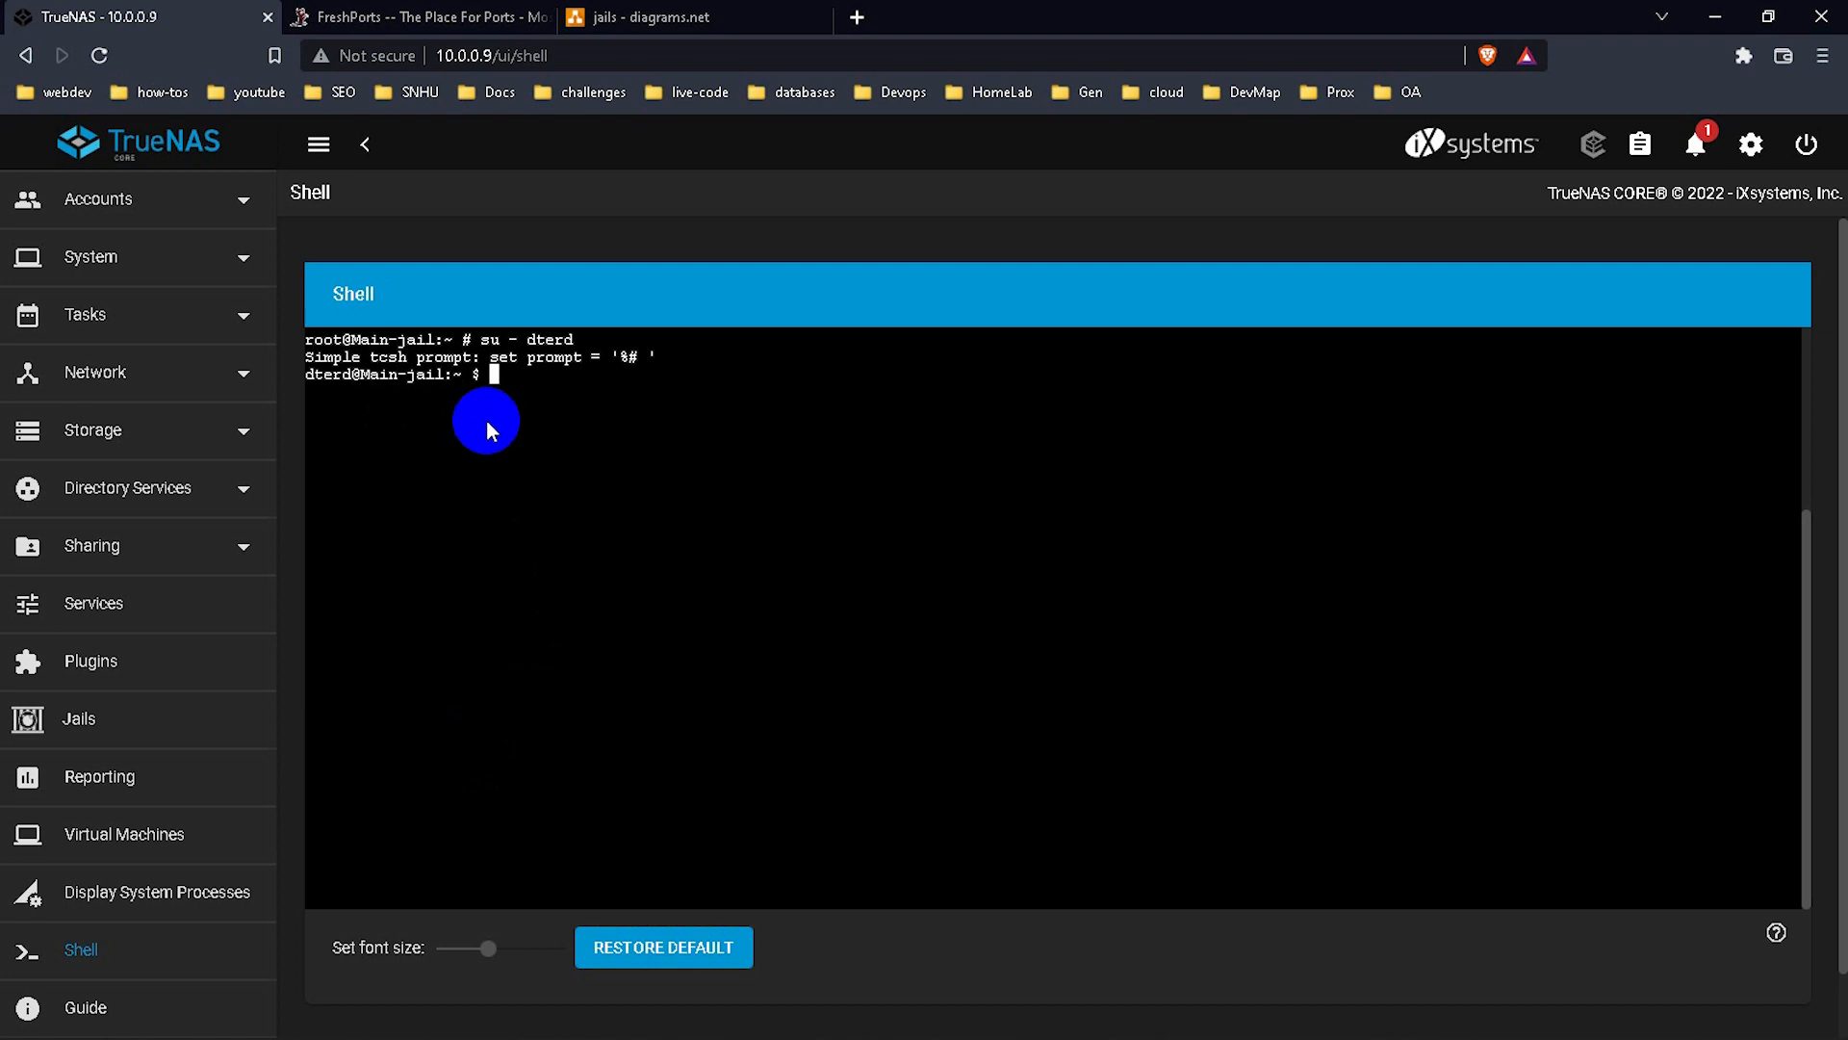
pyautogui.press('Return')
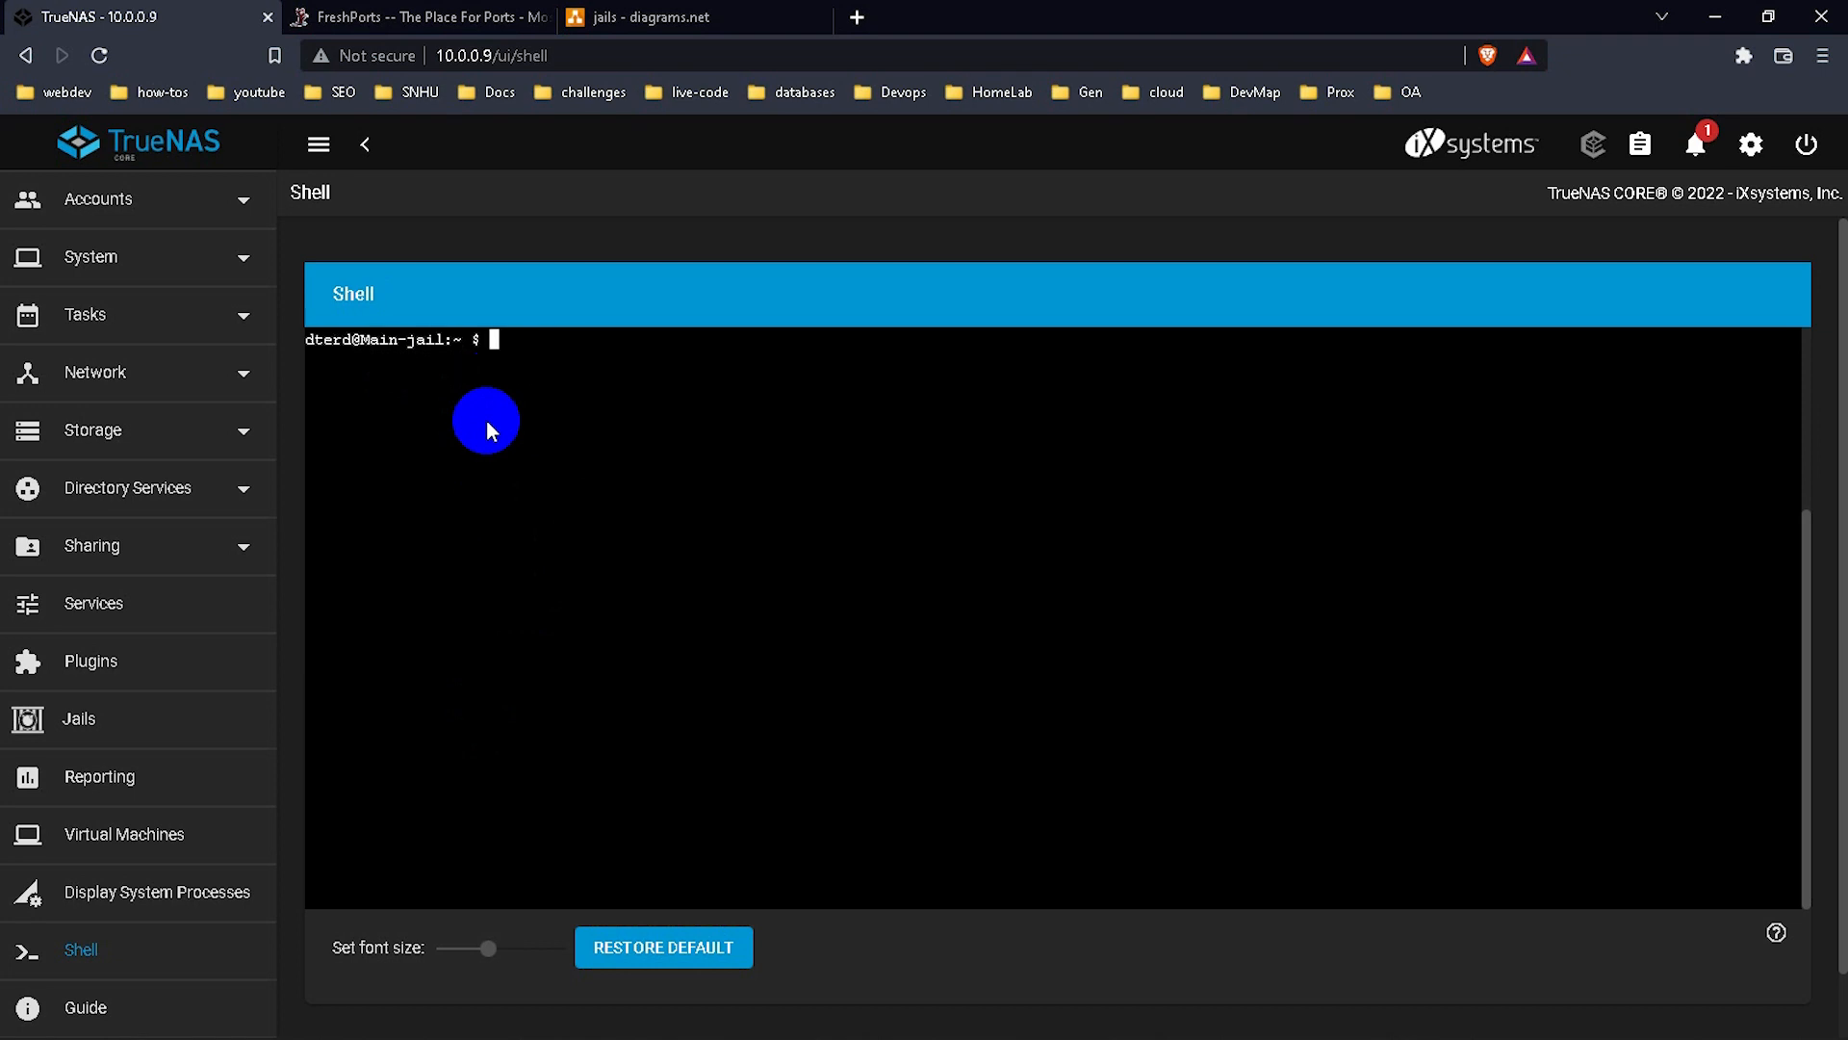
# Become root again with su and clear the terminal.
pyautogui.write('cd')
pyautogui.press('BackSpace')
pyautogui.press('BackSpace')
pyautogui.press('BackSpace')
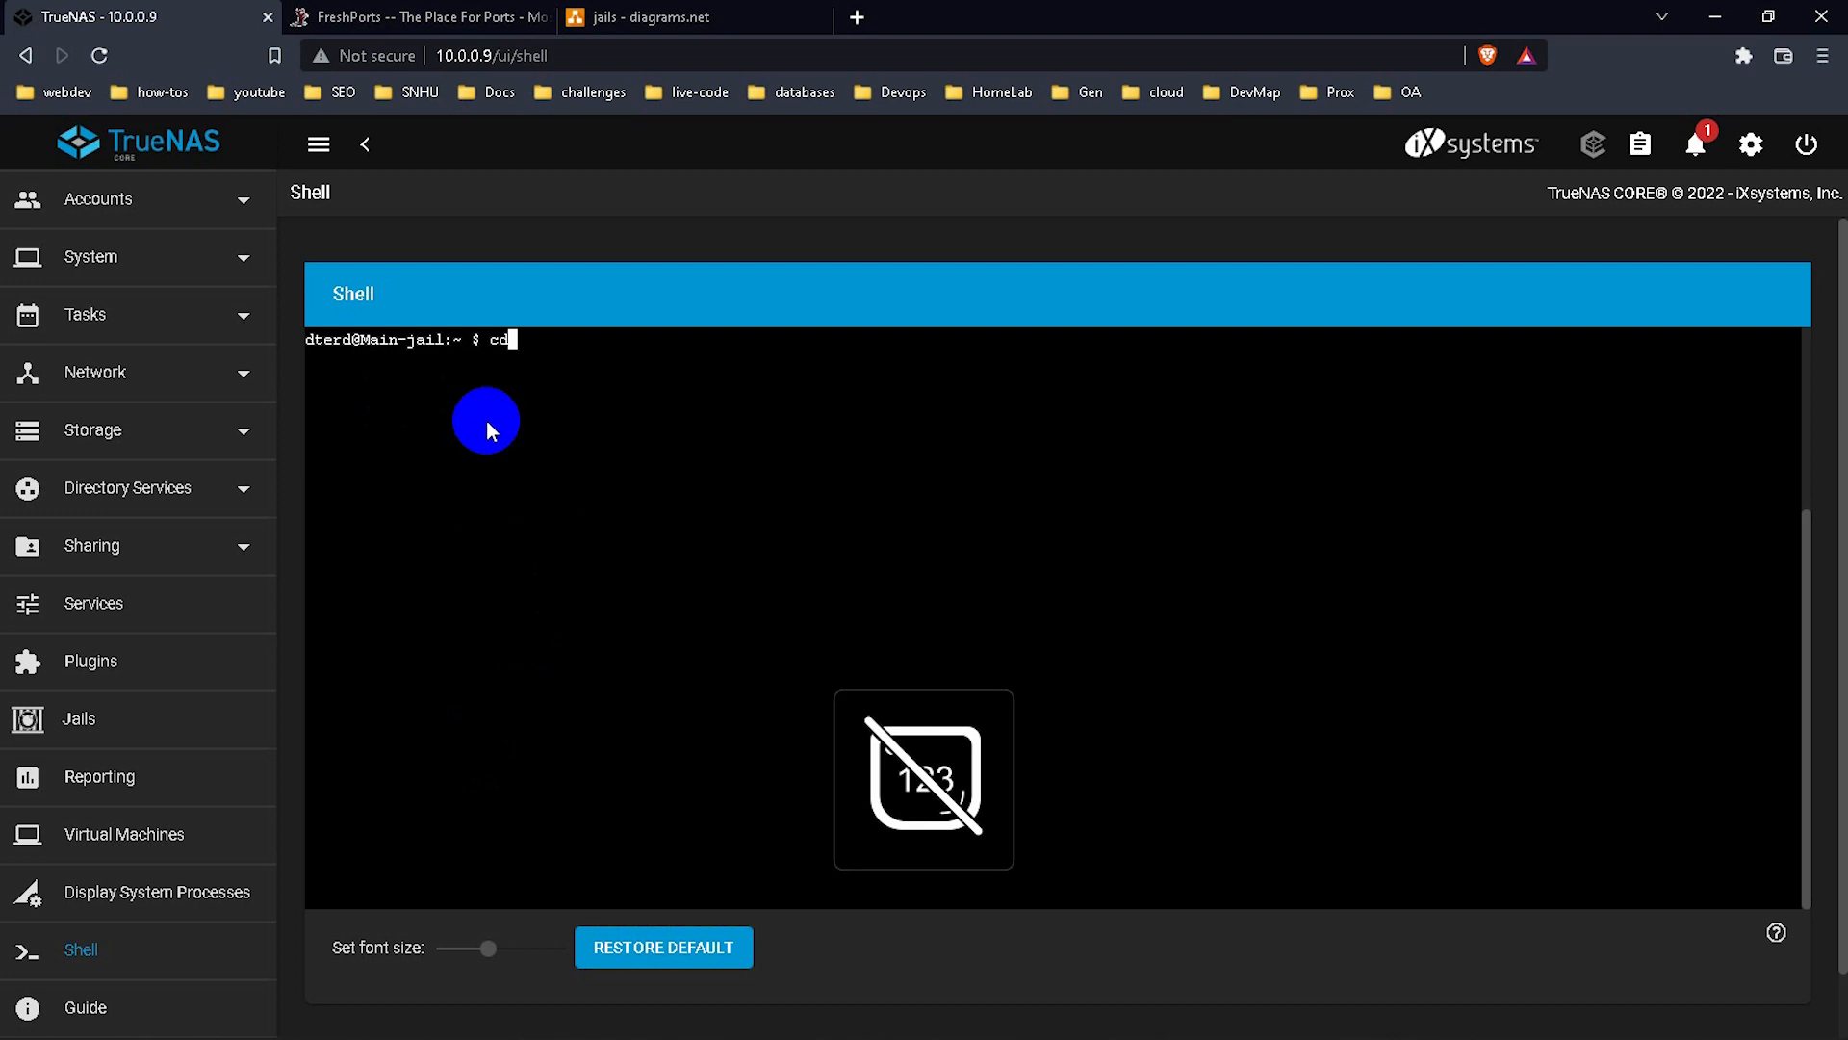
pyautogui.write('su')
pyautogui.press('Return')
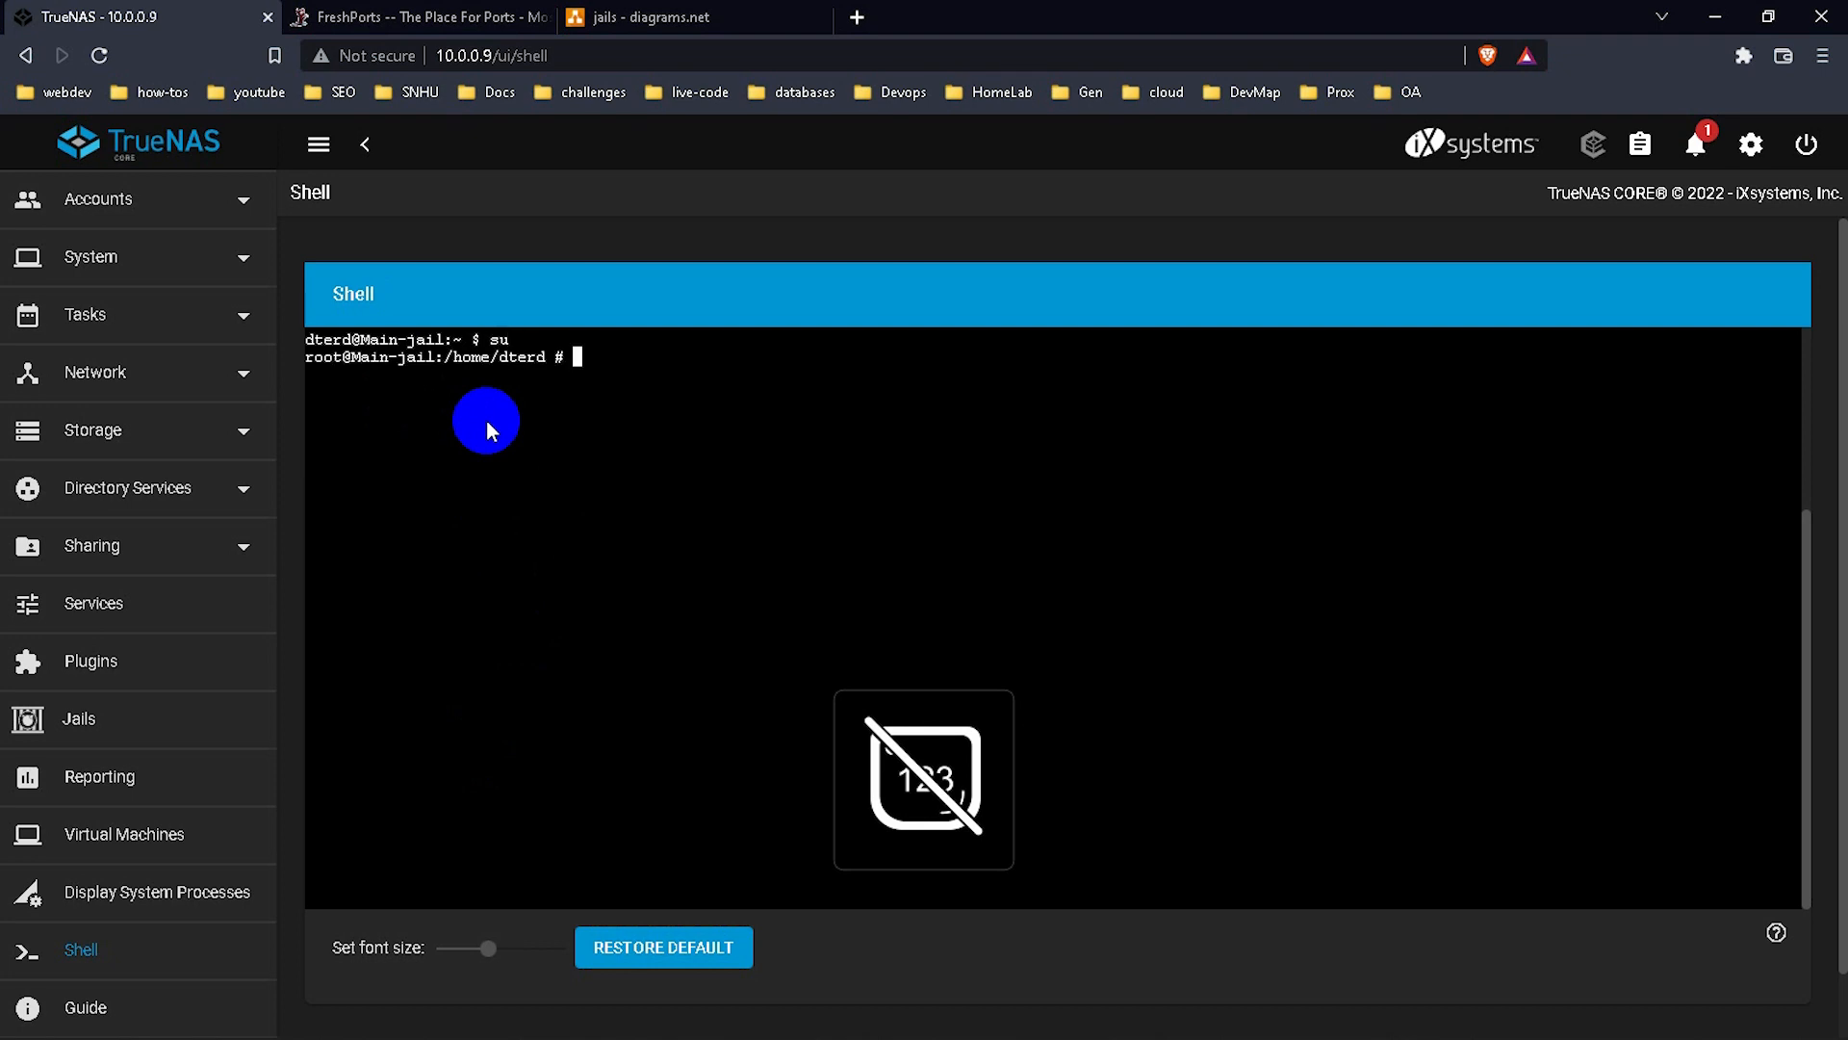
pyautogui.write('clear')
pyautogui.press('Return')
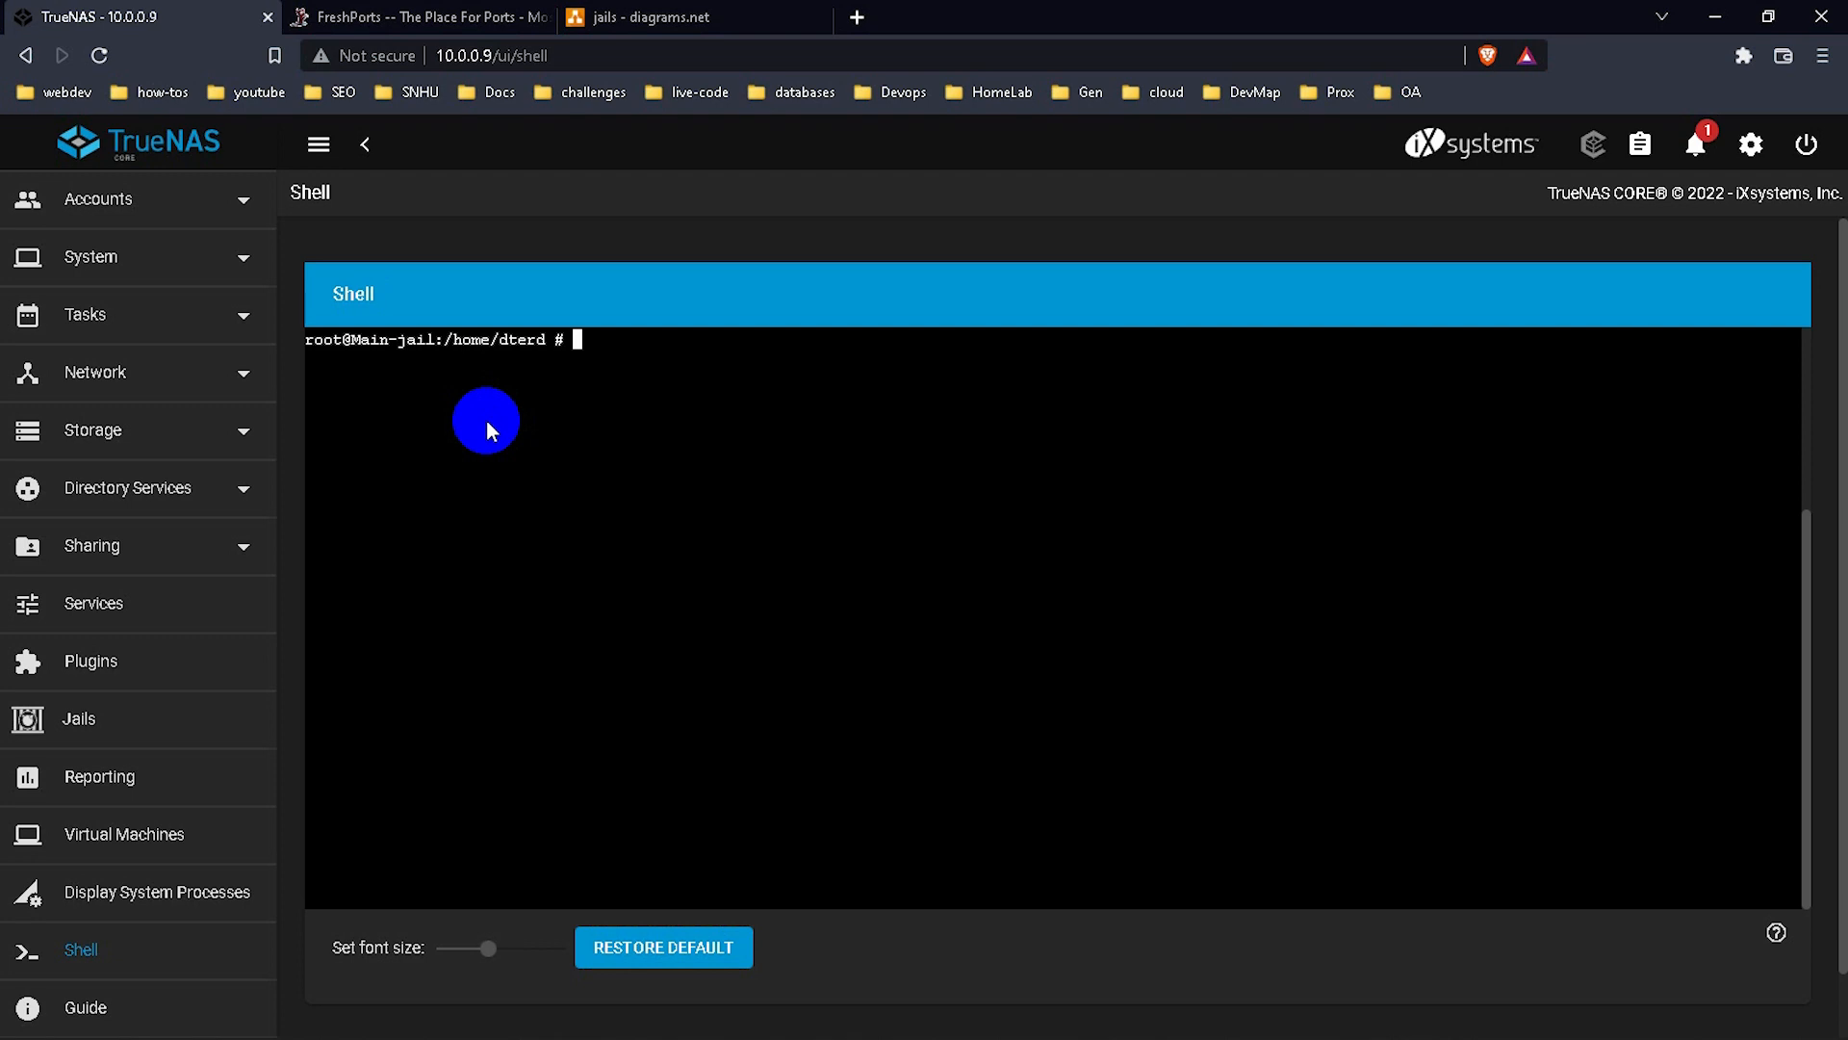
# Search the FreshPorts site for nginx ports.
pyautogui.click(462, 16)
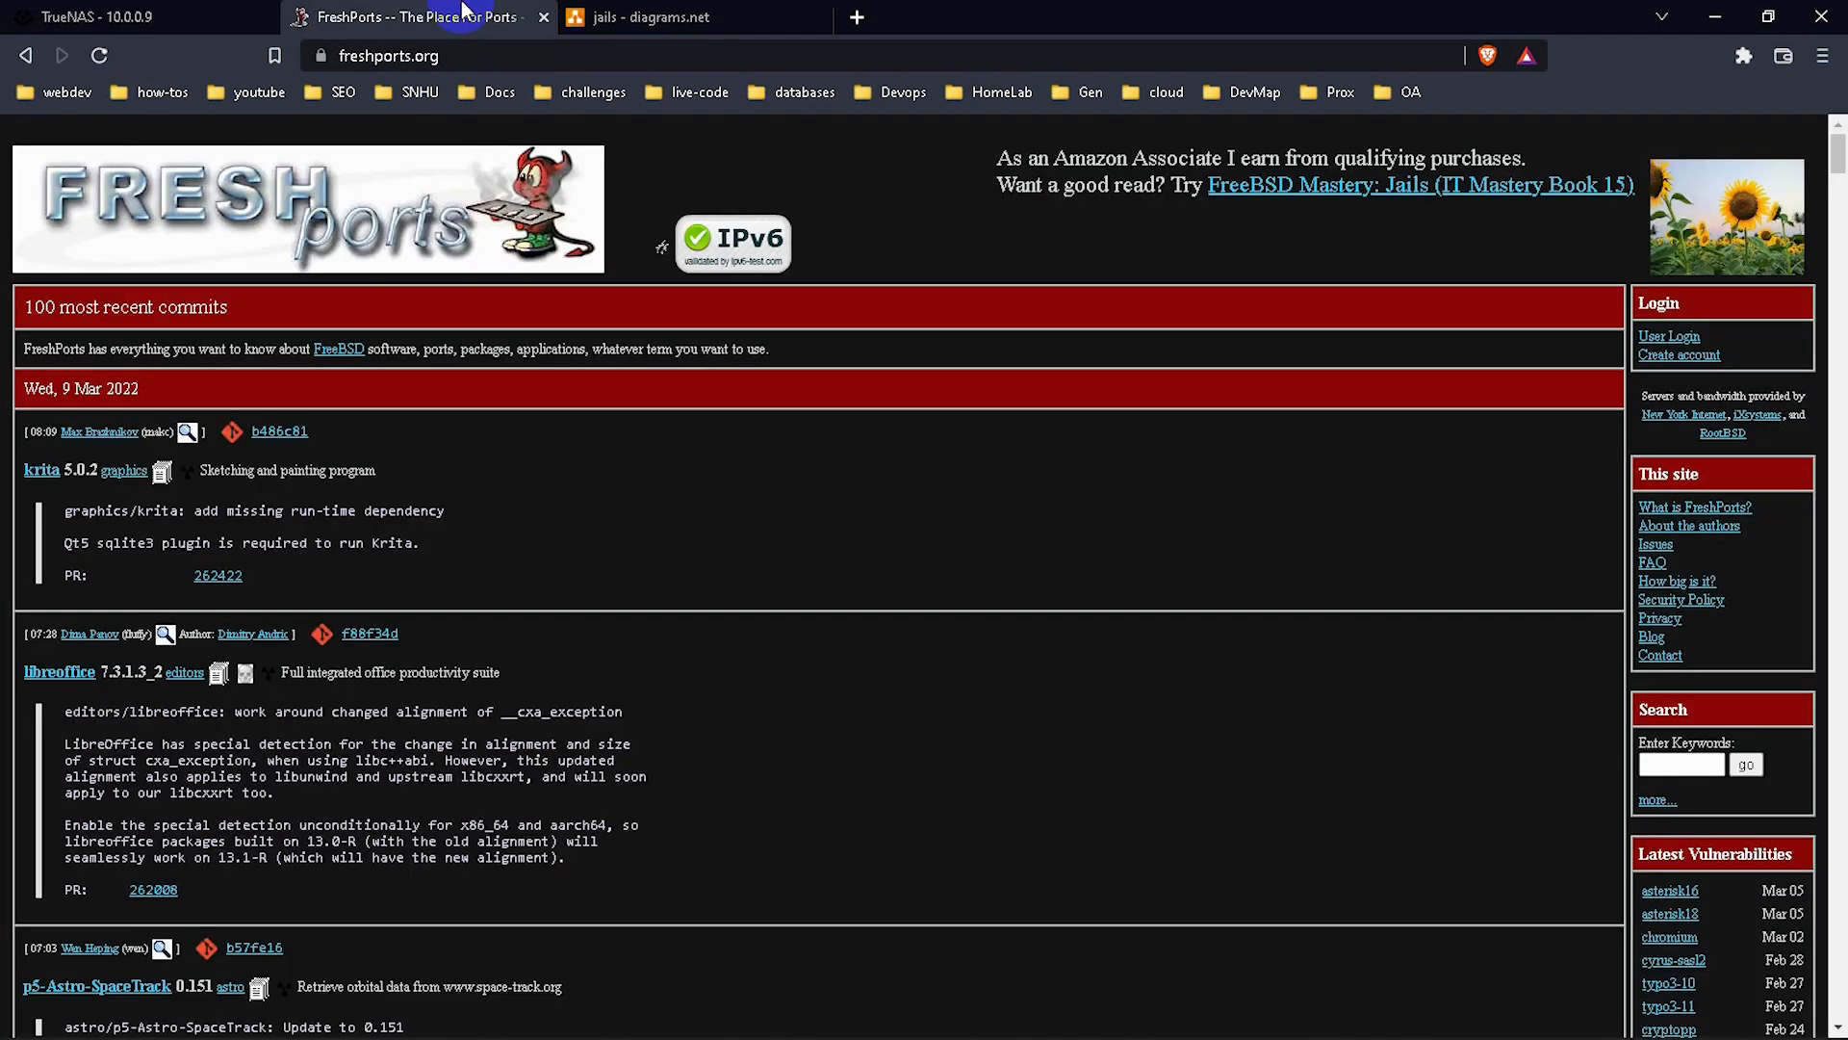
pyautogui.click(345, 213)
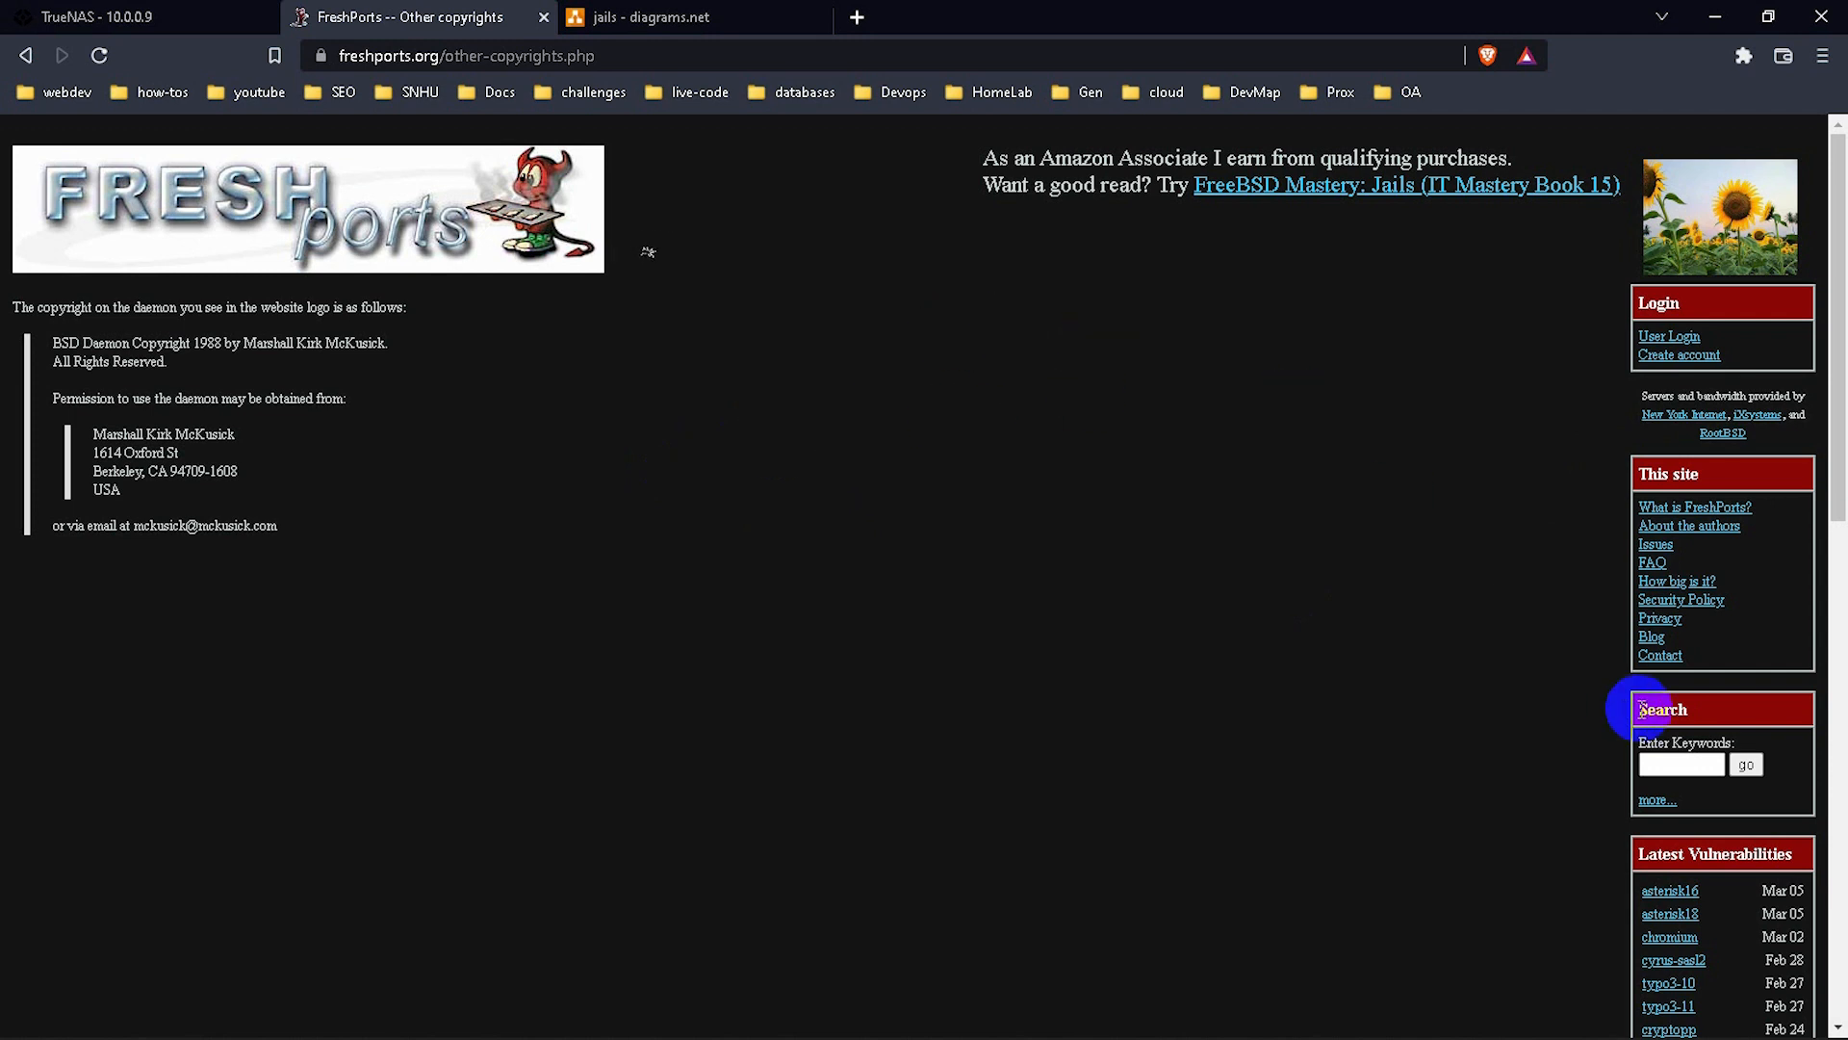
pyautogui.click(1674, 767)
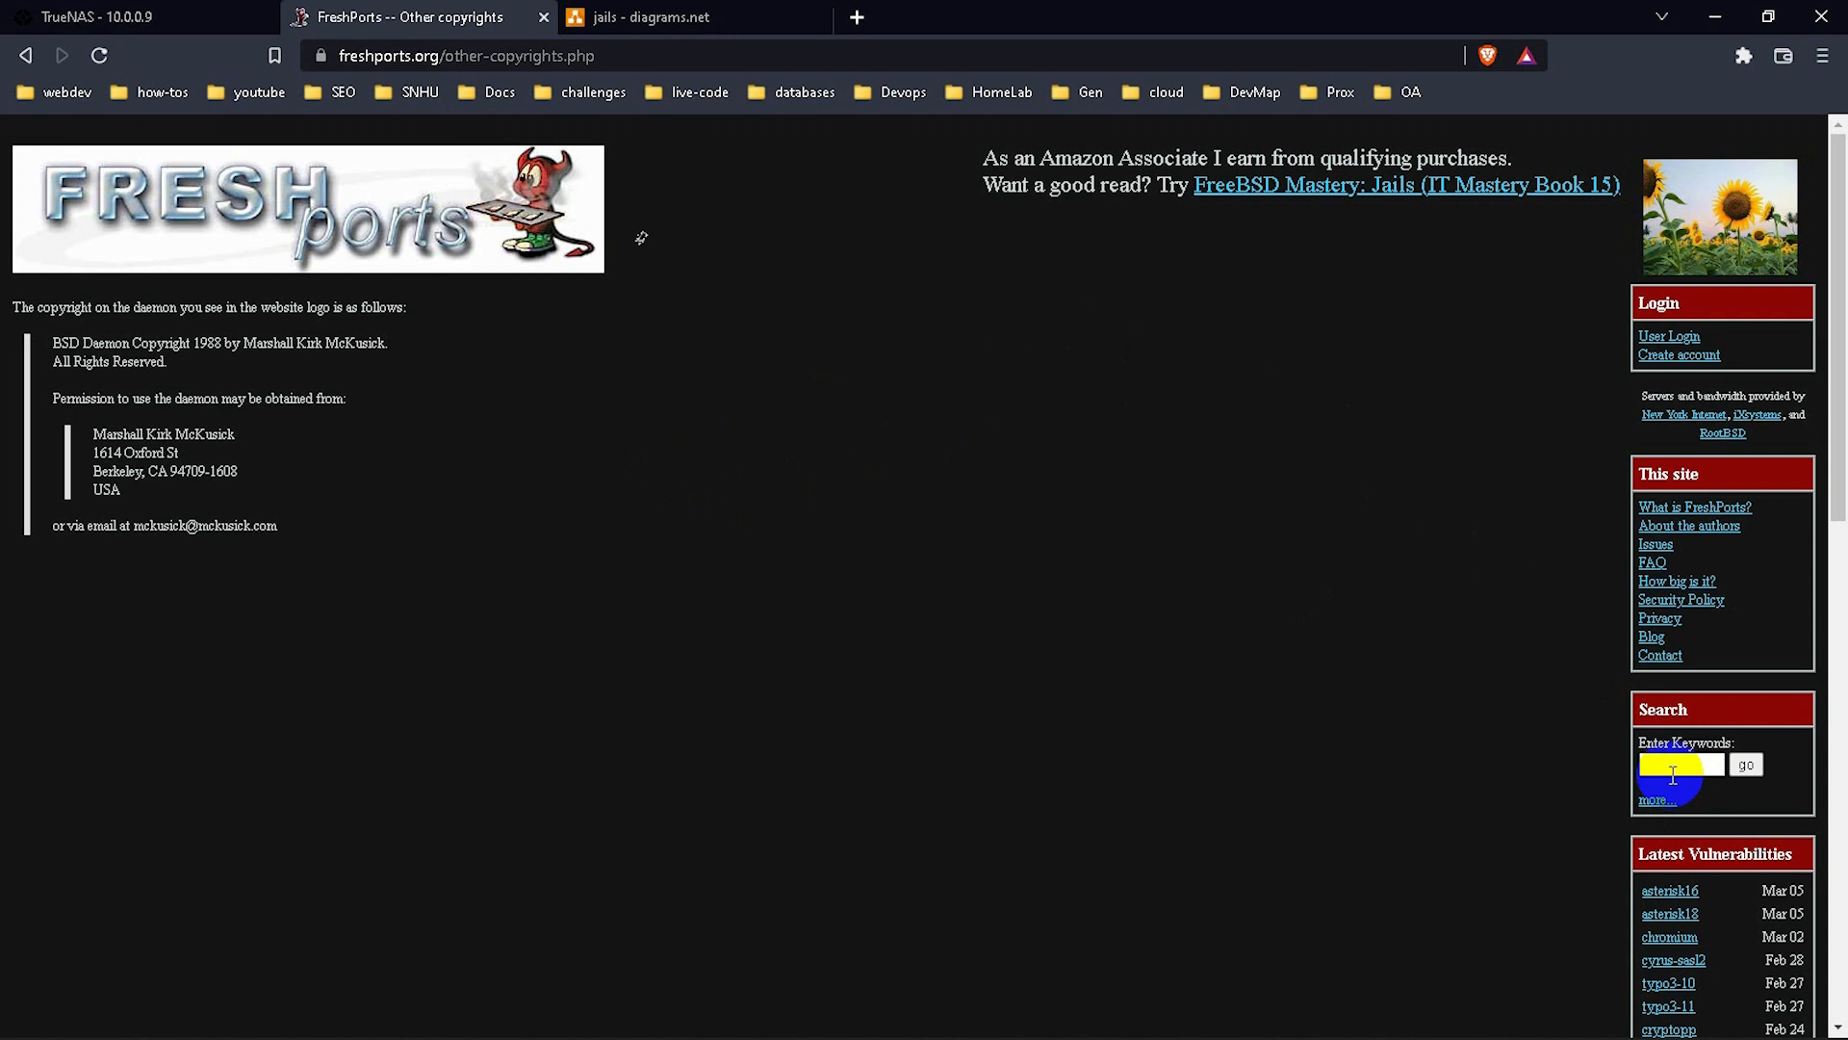
pyautogui.write('nginx')
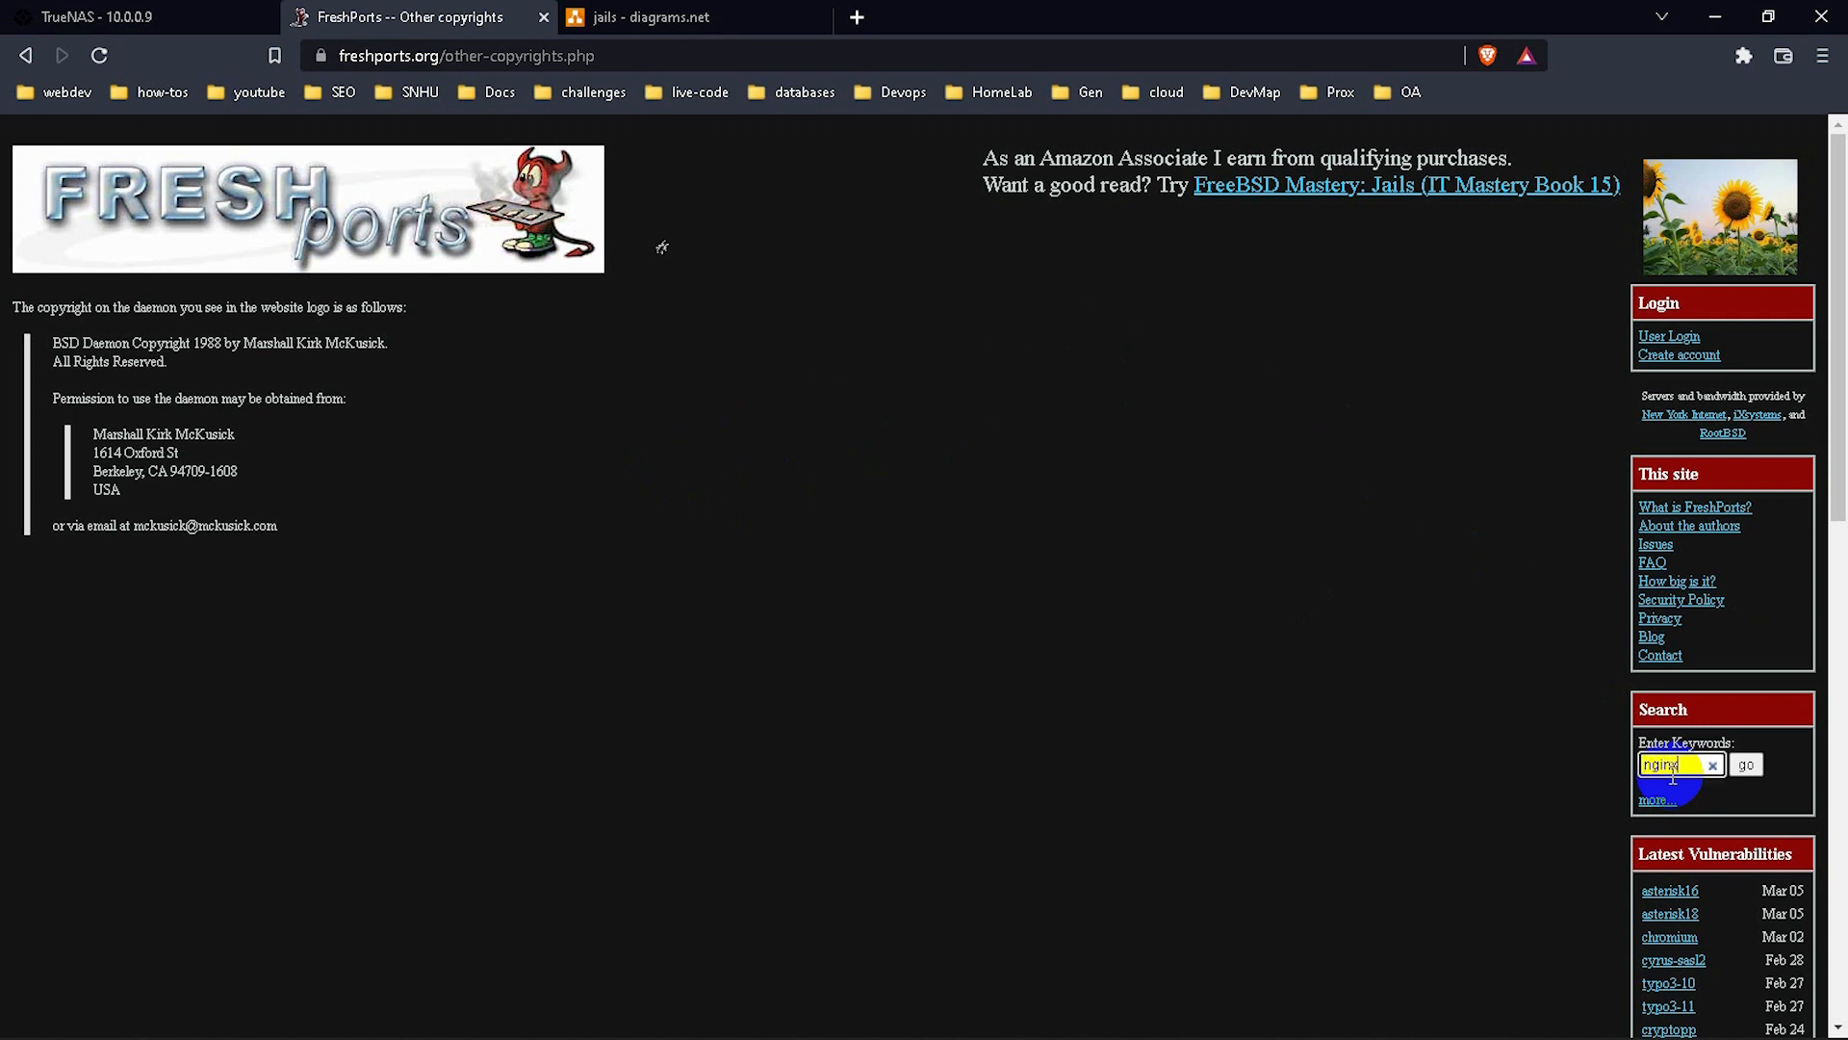
pyautogui.press('Return')
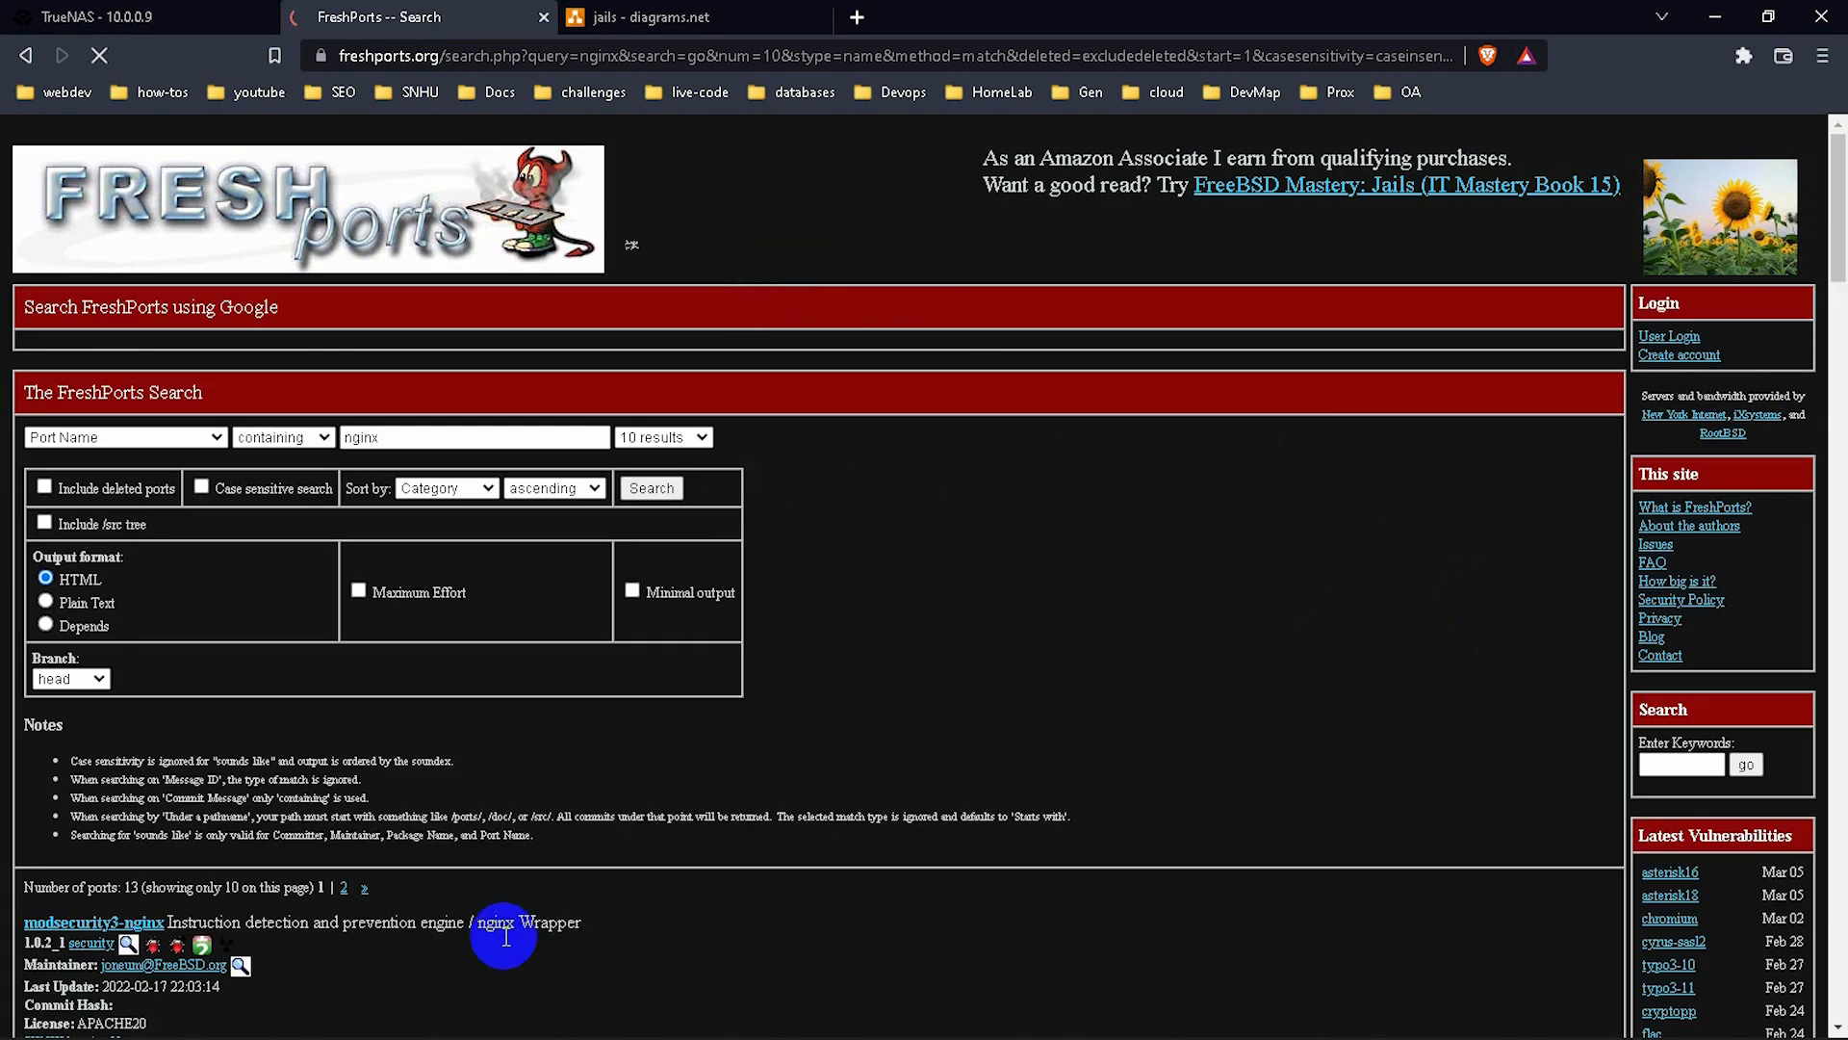
# Scroll through the 13 nginx results to read the www/nginx pkg install commands, then return to the top.
pyautogui.scroll(-6, 445, 776)
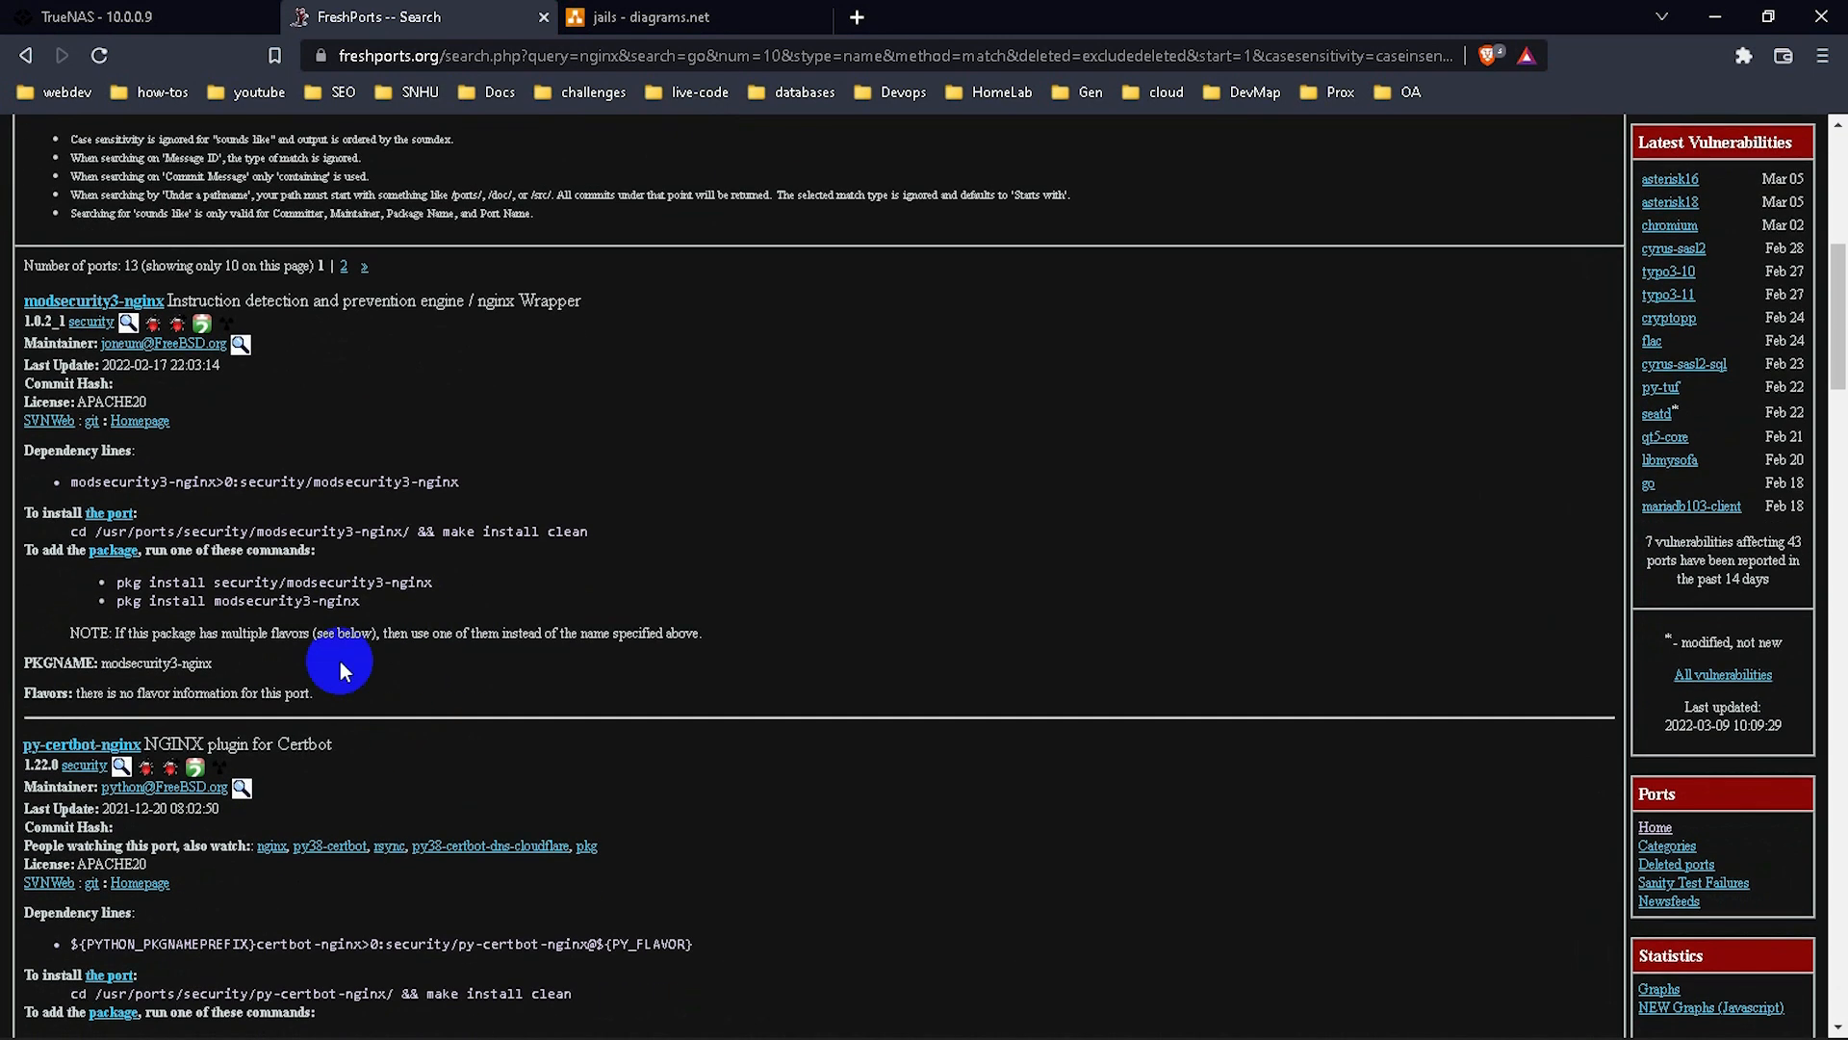
pyautogui.scroll(-3, 377, 755)
pyautogui.scroll(-4, 377, 754)
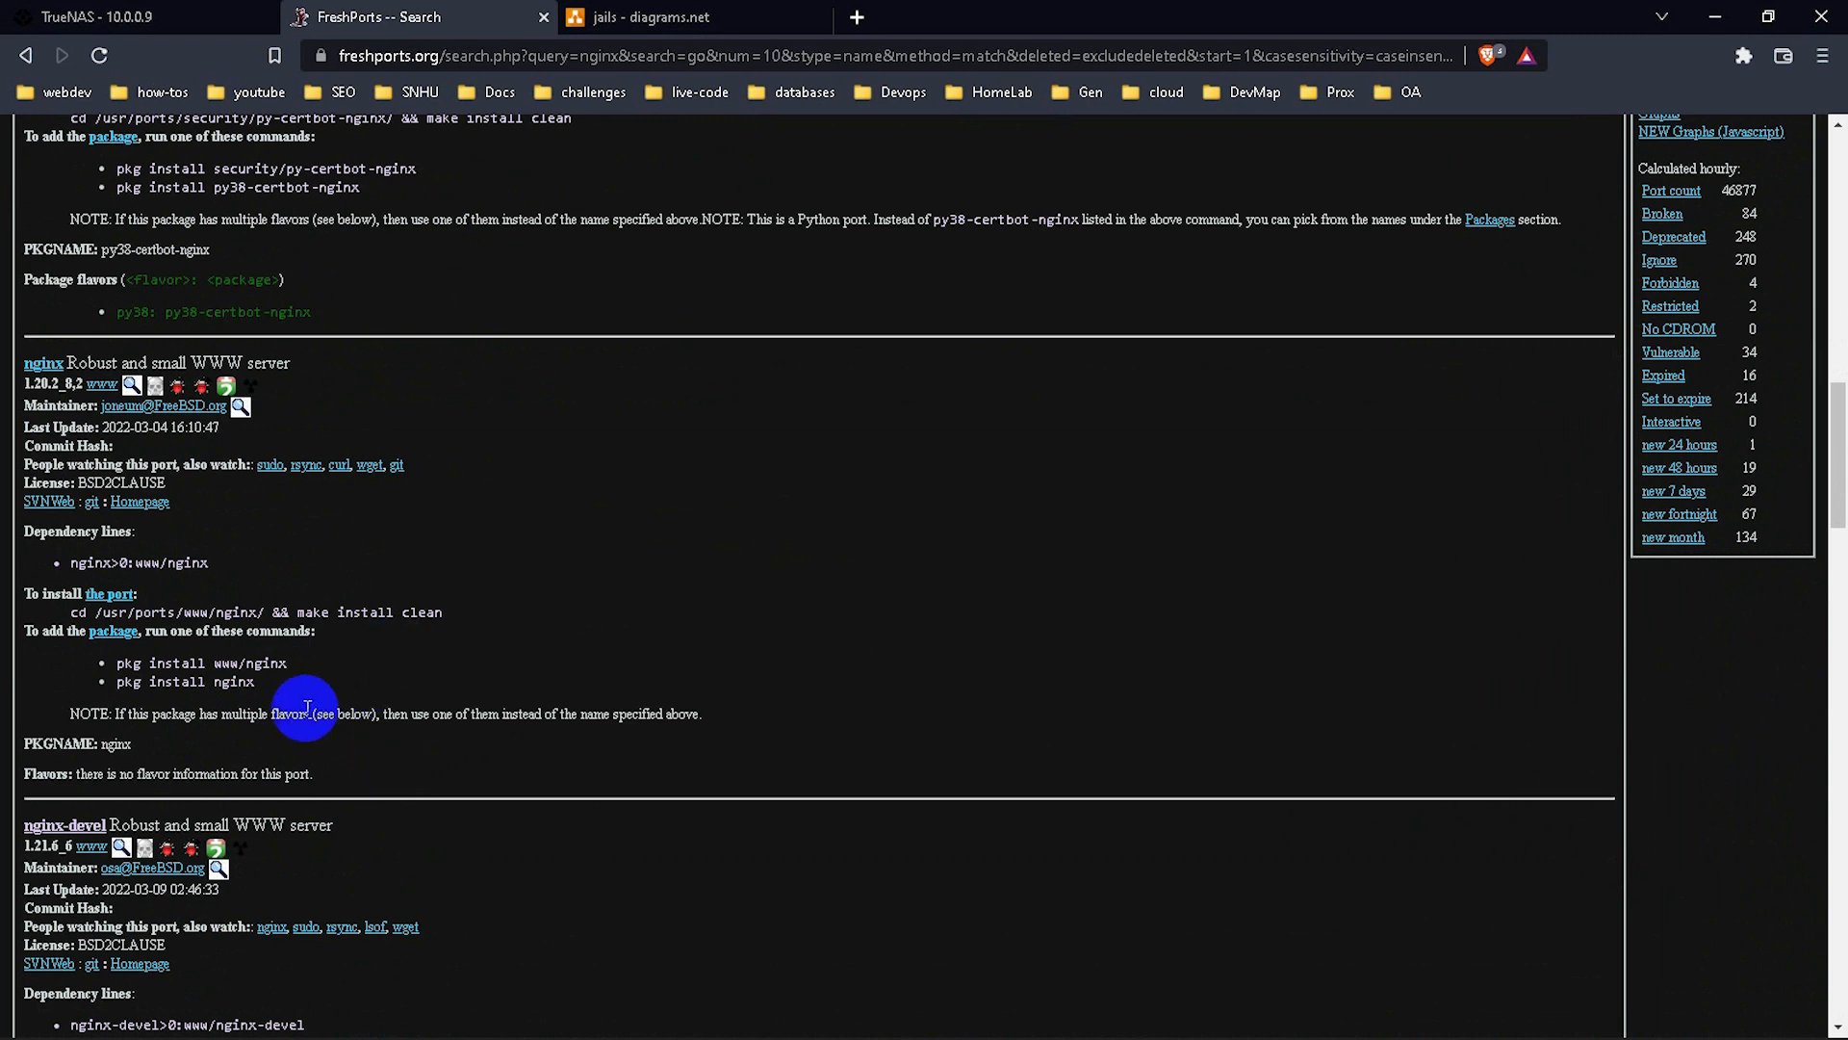
pyautogui.scroll(1, 356, 674)
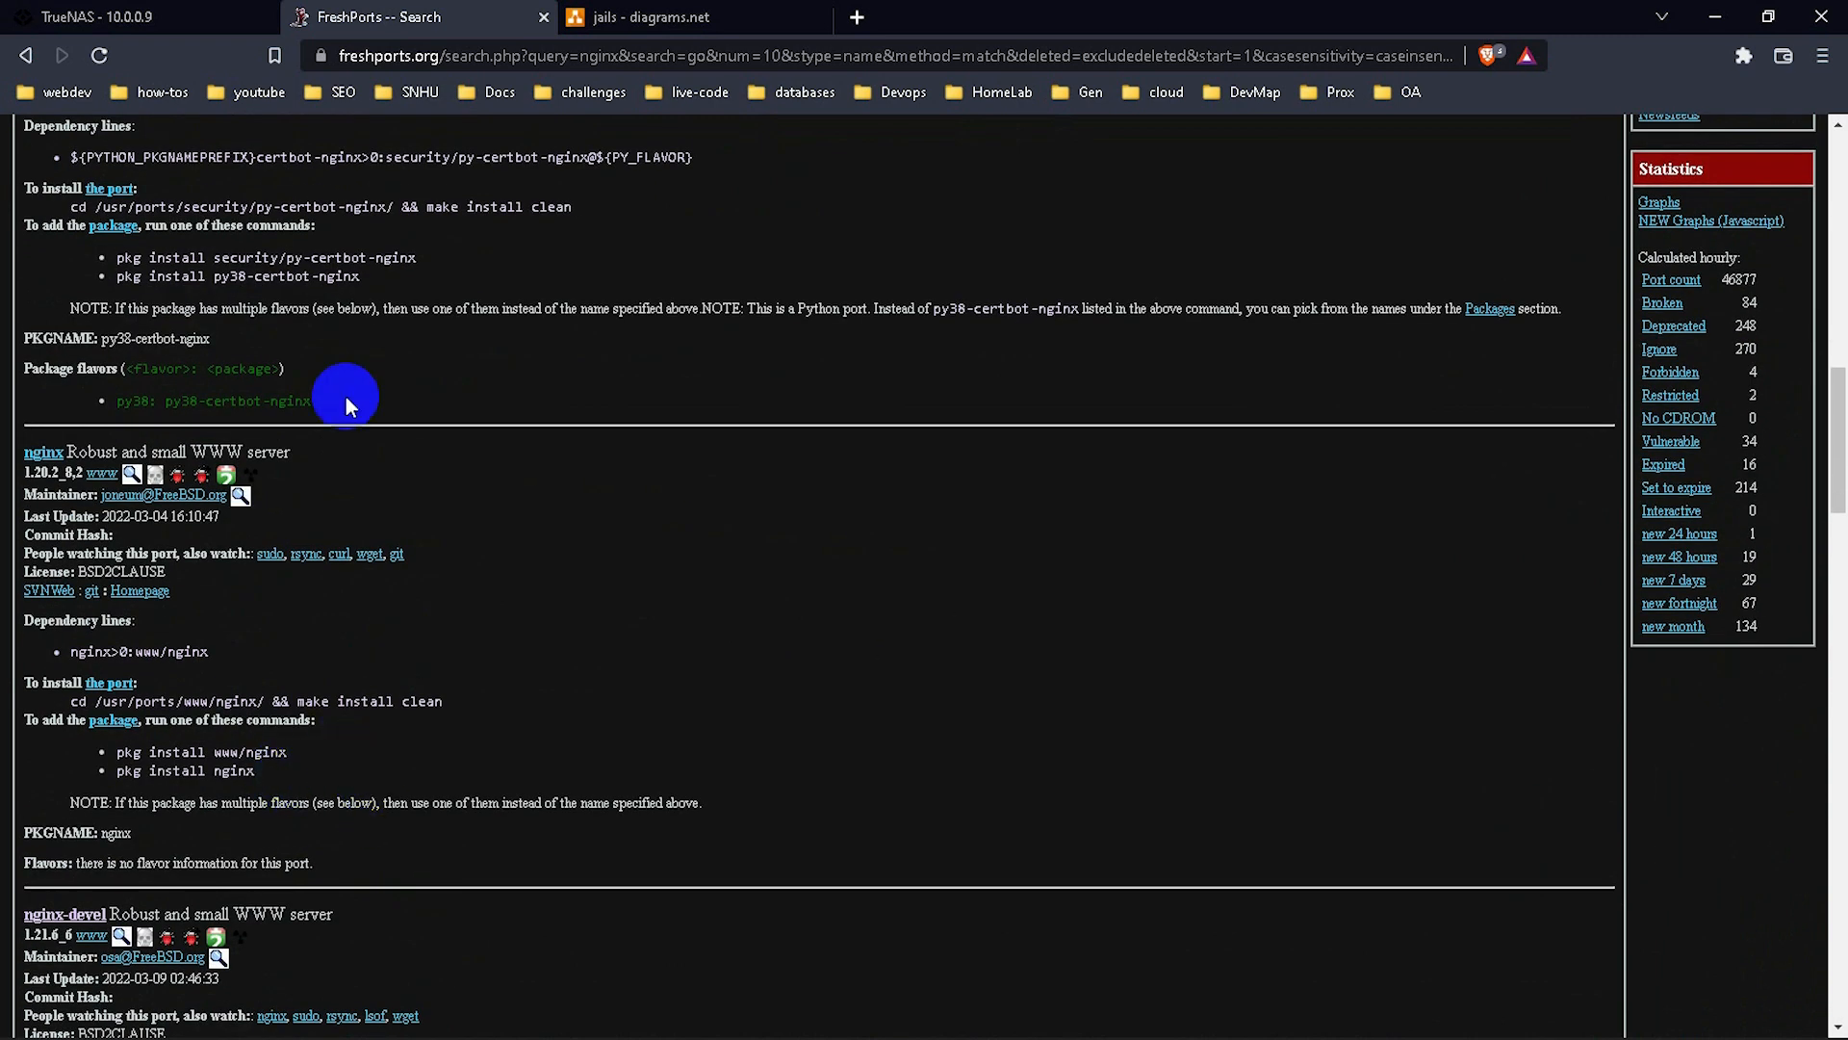
pyautogui.scroll(-5, 372, 408)
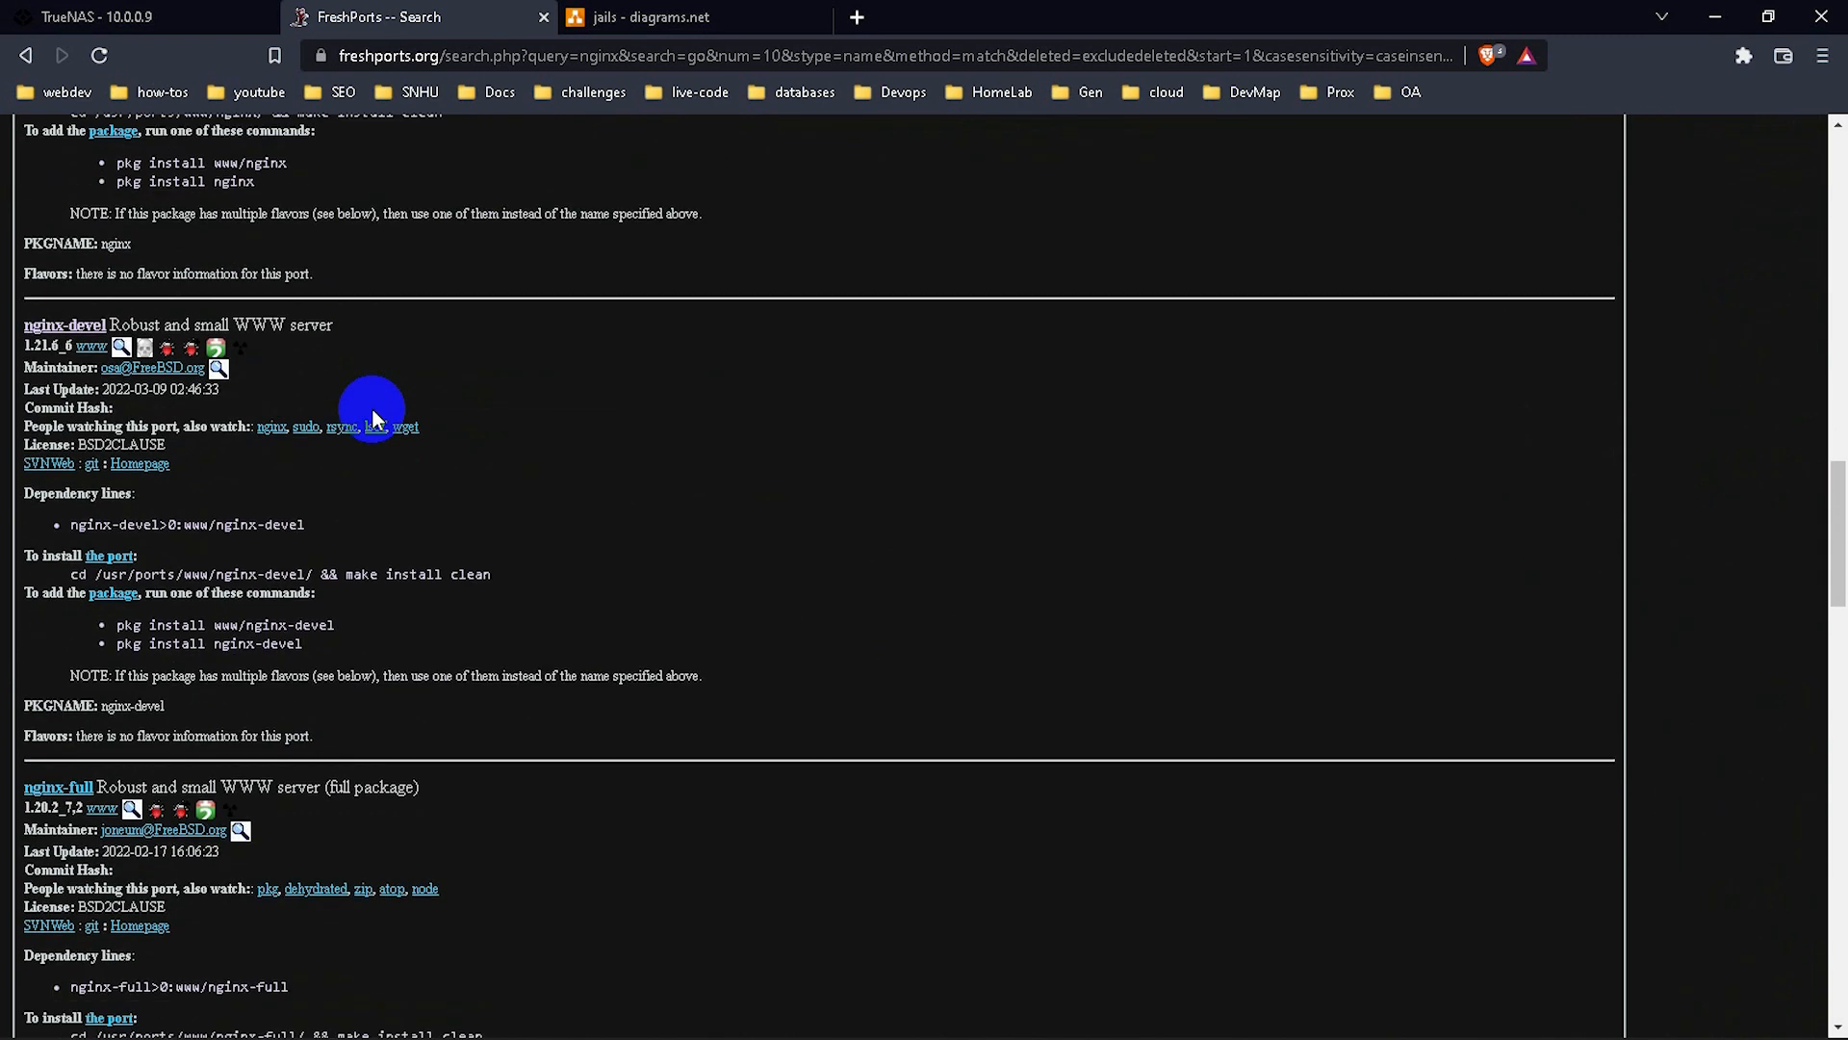
pyautogui.scroll(-2, 374, 416)
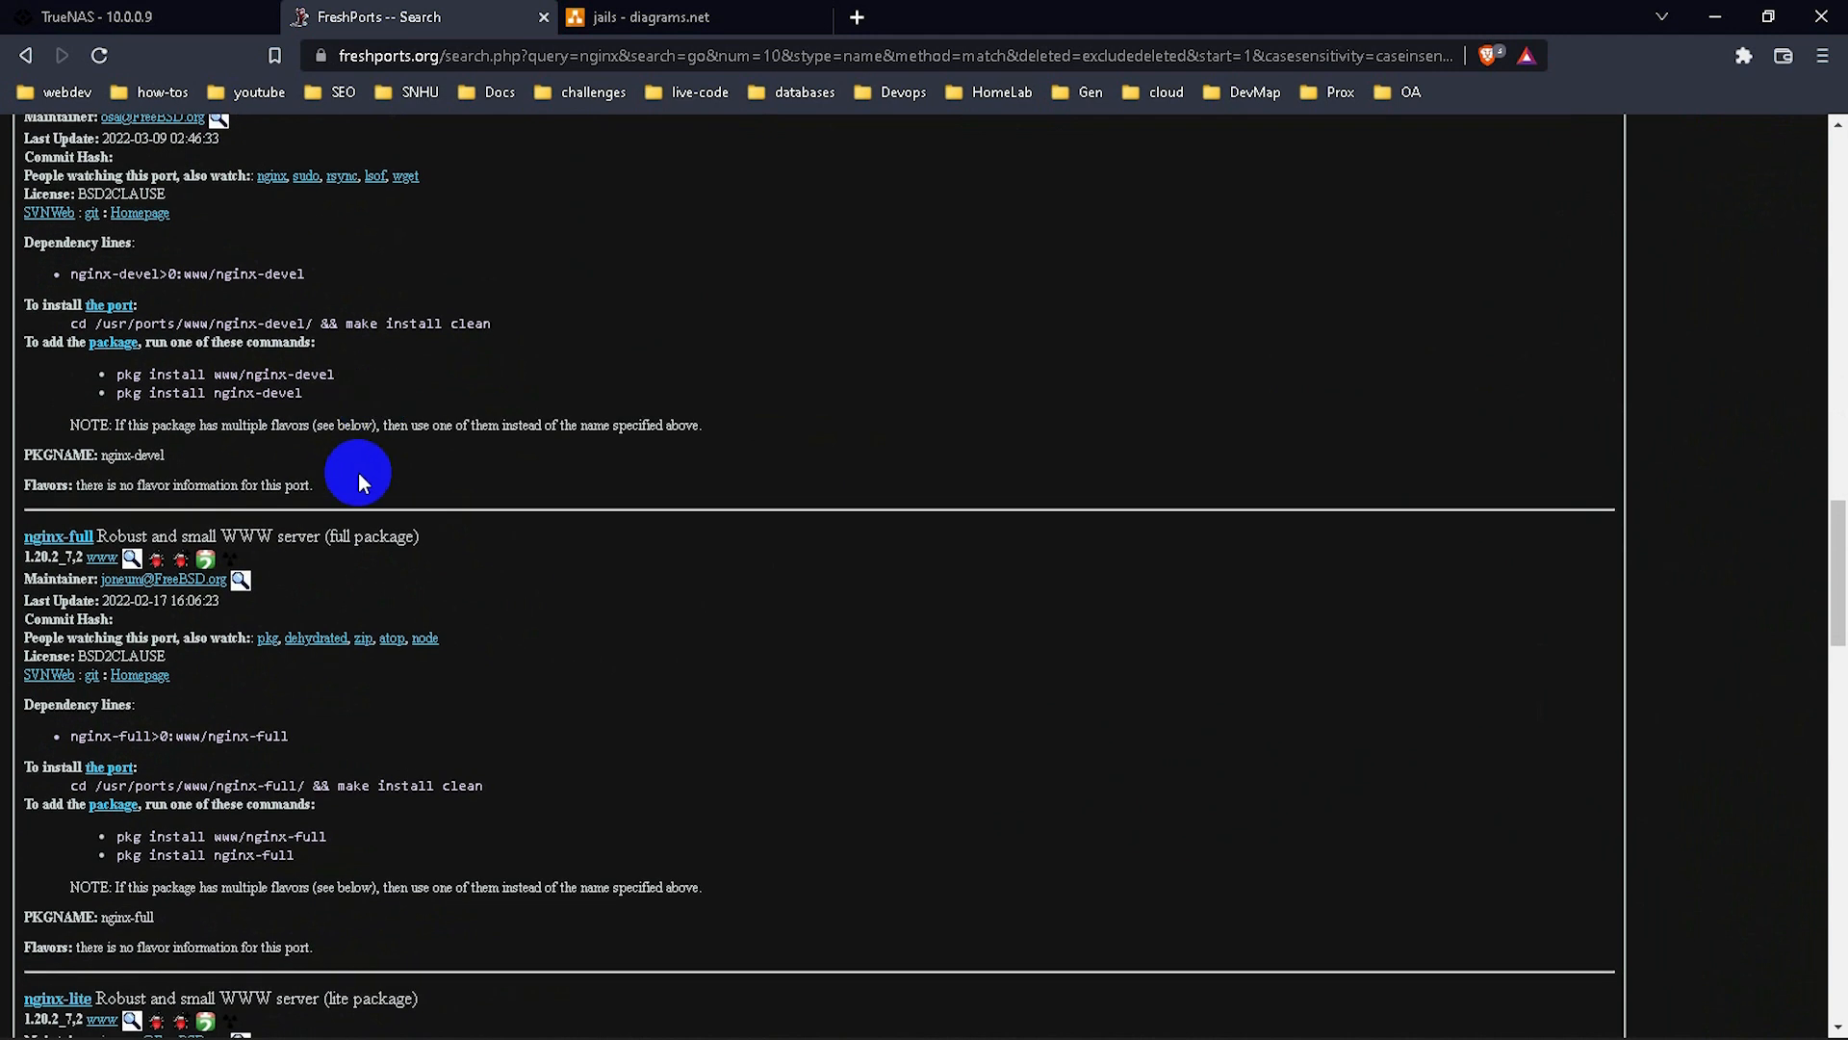
pyautogui.scroll(20, 548, 270)
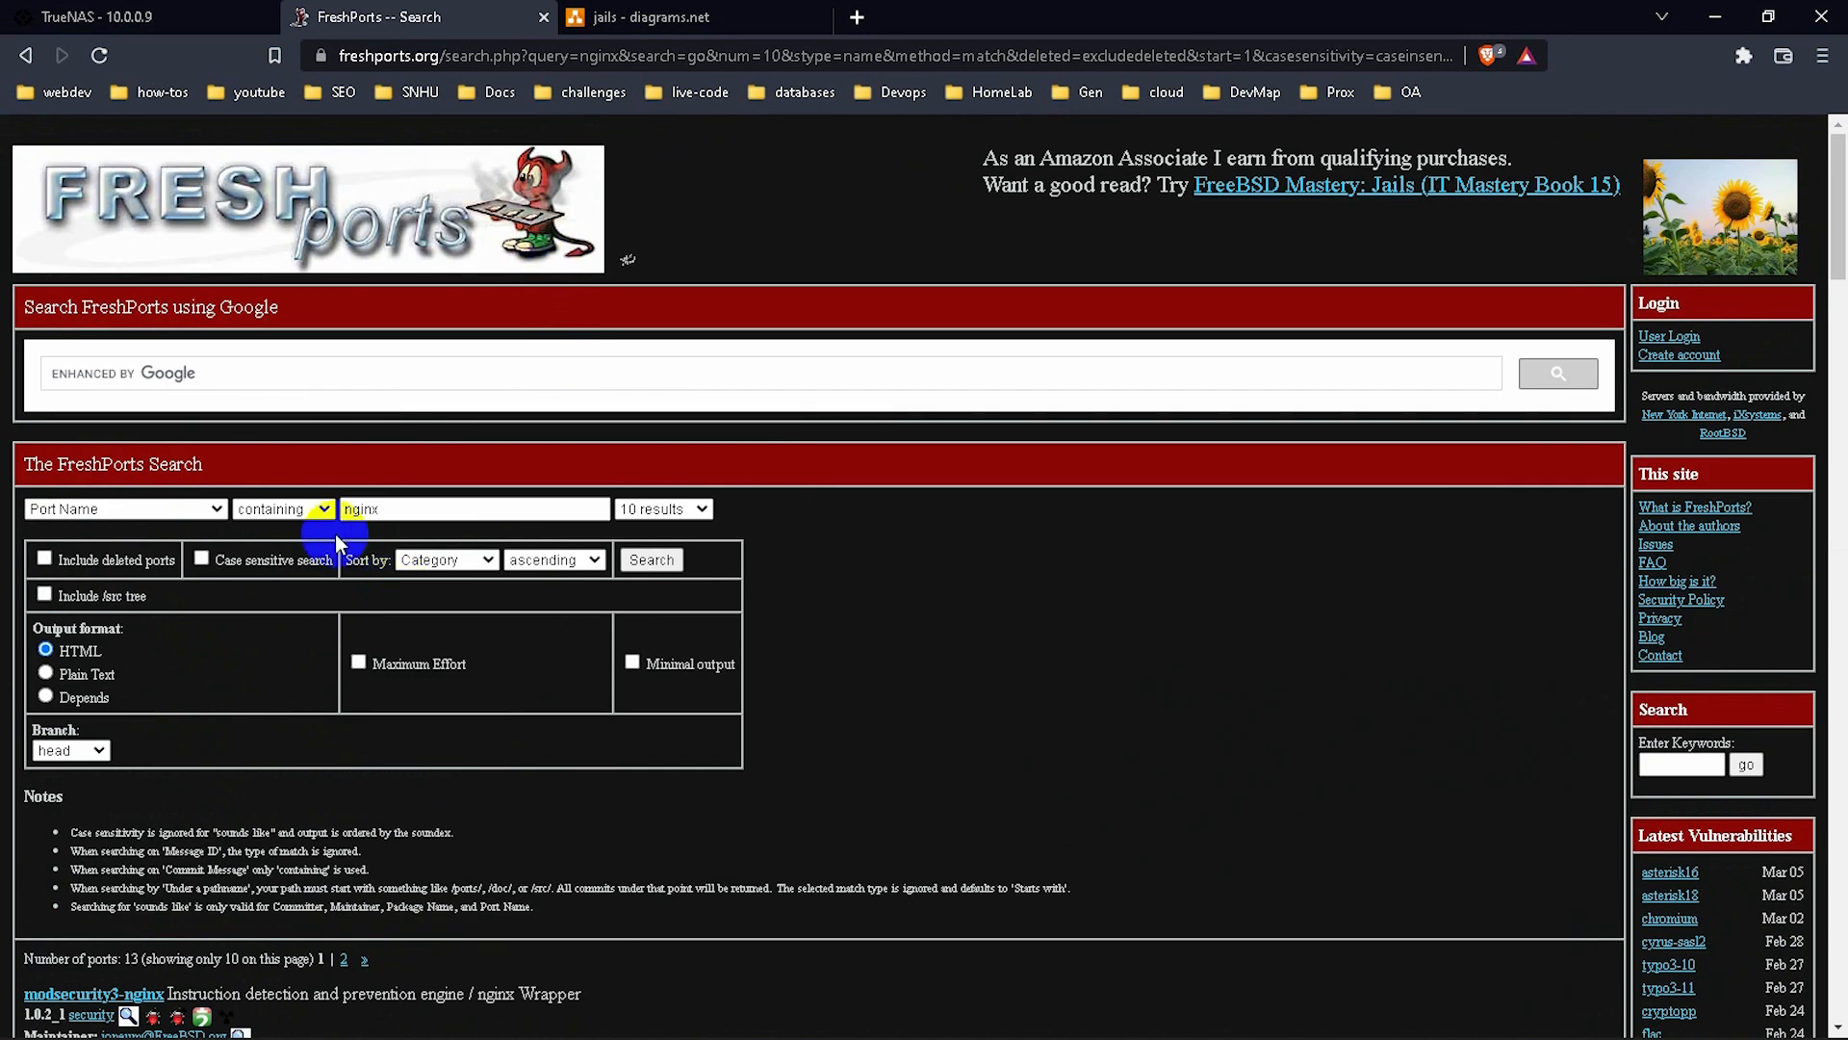
pyautogui.click(237, 379)
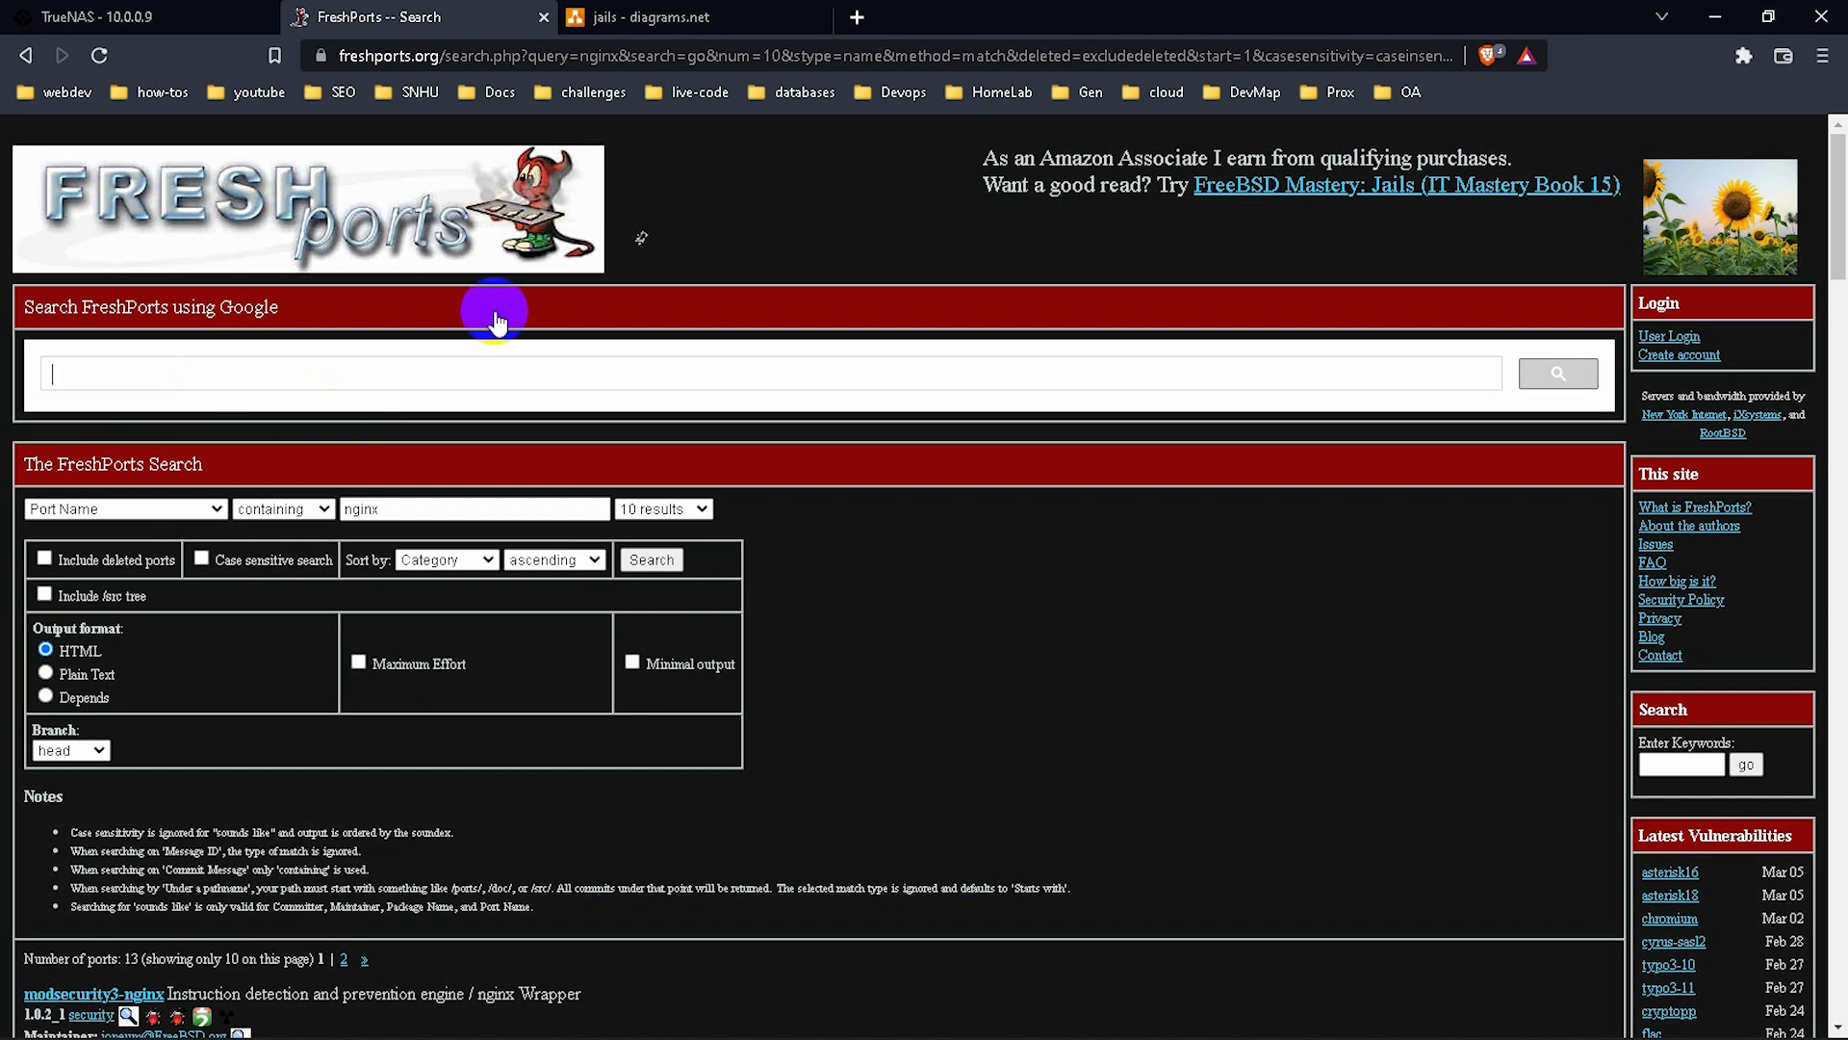
# Install nginx in Main-jail with 'pkg install nginx', answering y to bootstrap pkg and y to install.
pyautogui.click(211, 23)
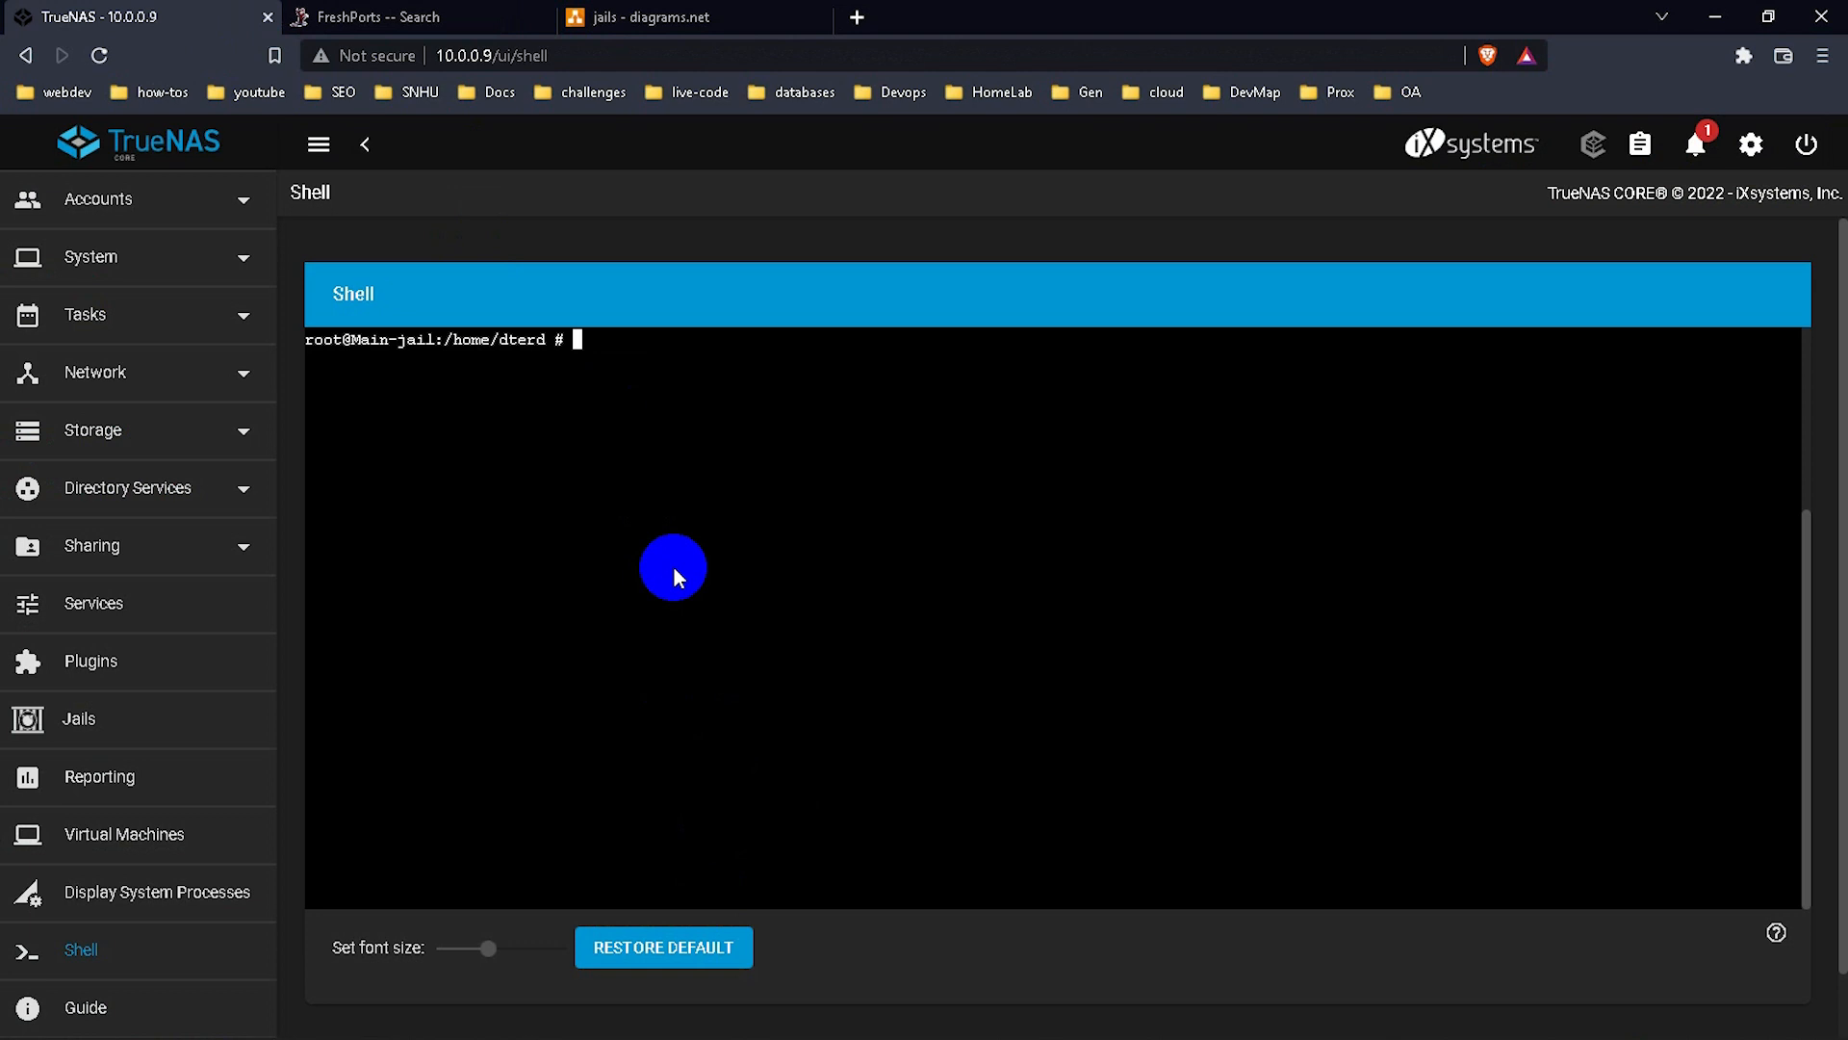
pyautogui.write('pkg install nginx')
pyautogui.press('Return')
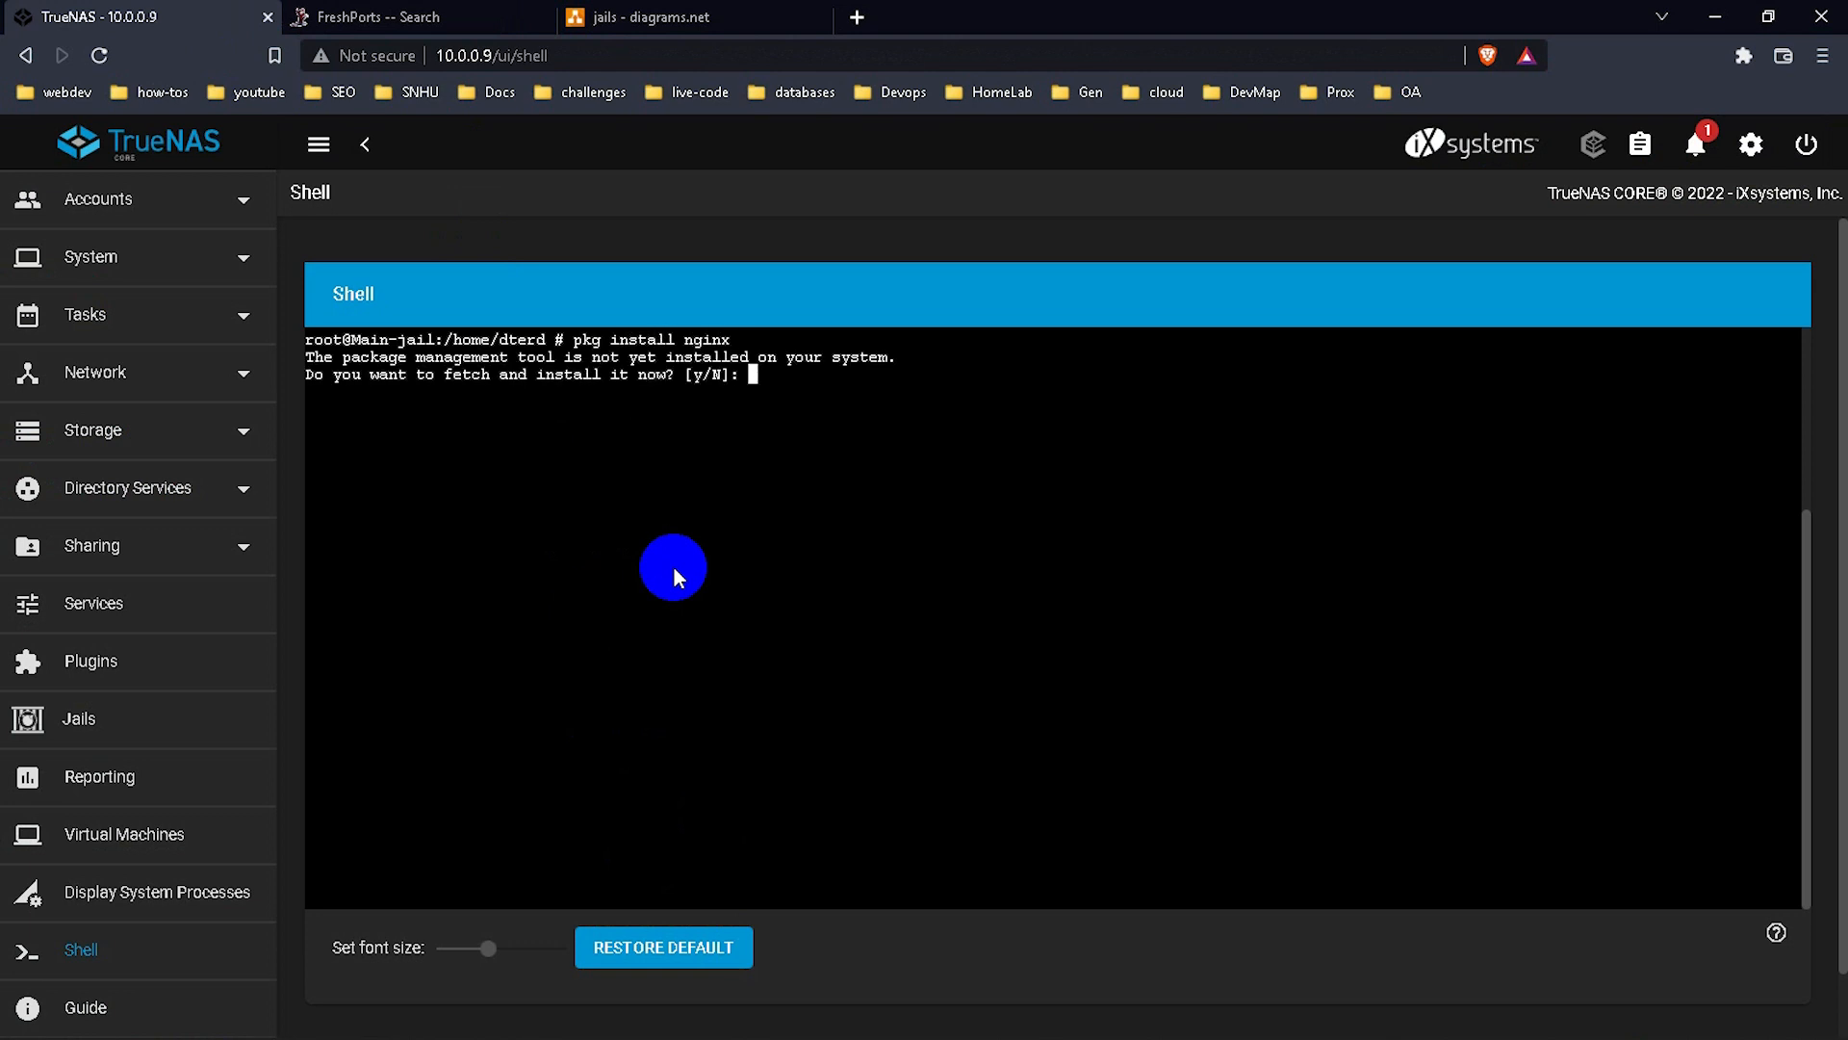
pyautogui.write('y')
pyautogui.press('Return')
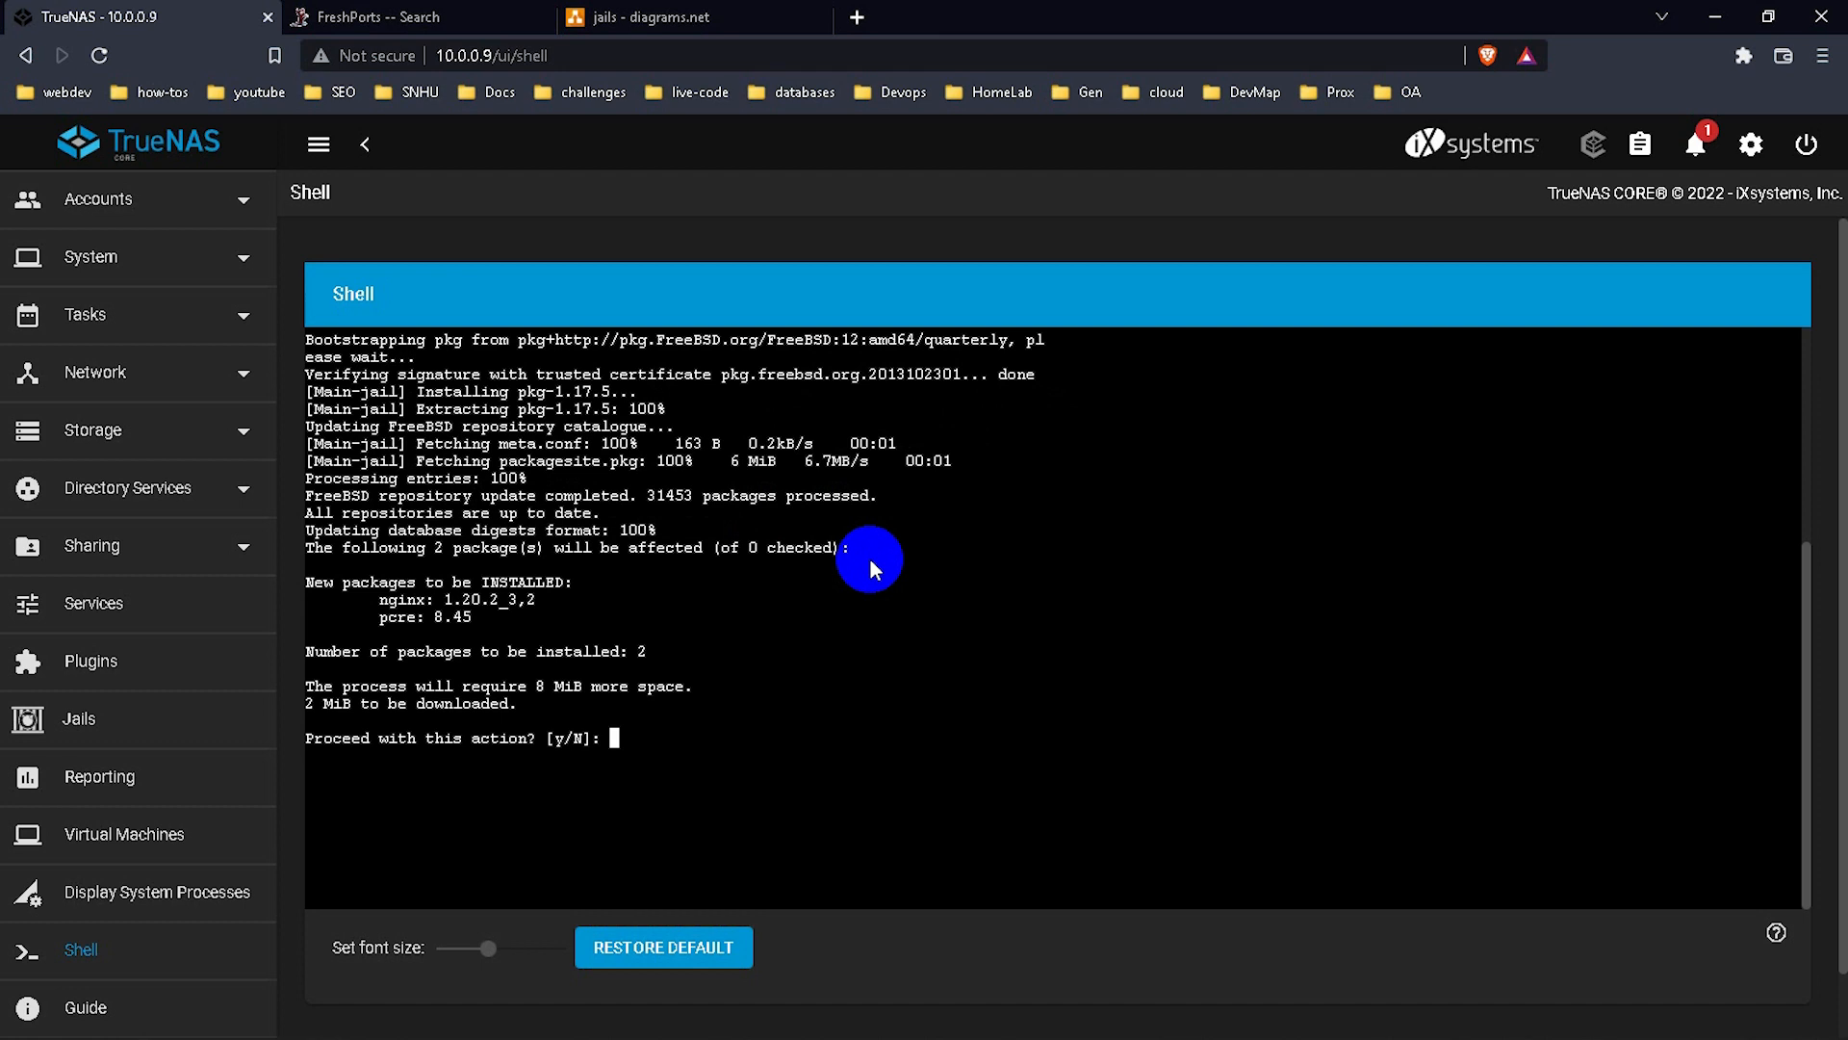
pyautogui.write('y')
pyautogui.press('Return')
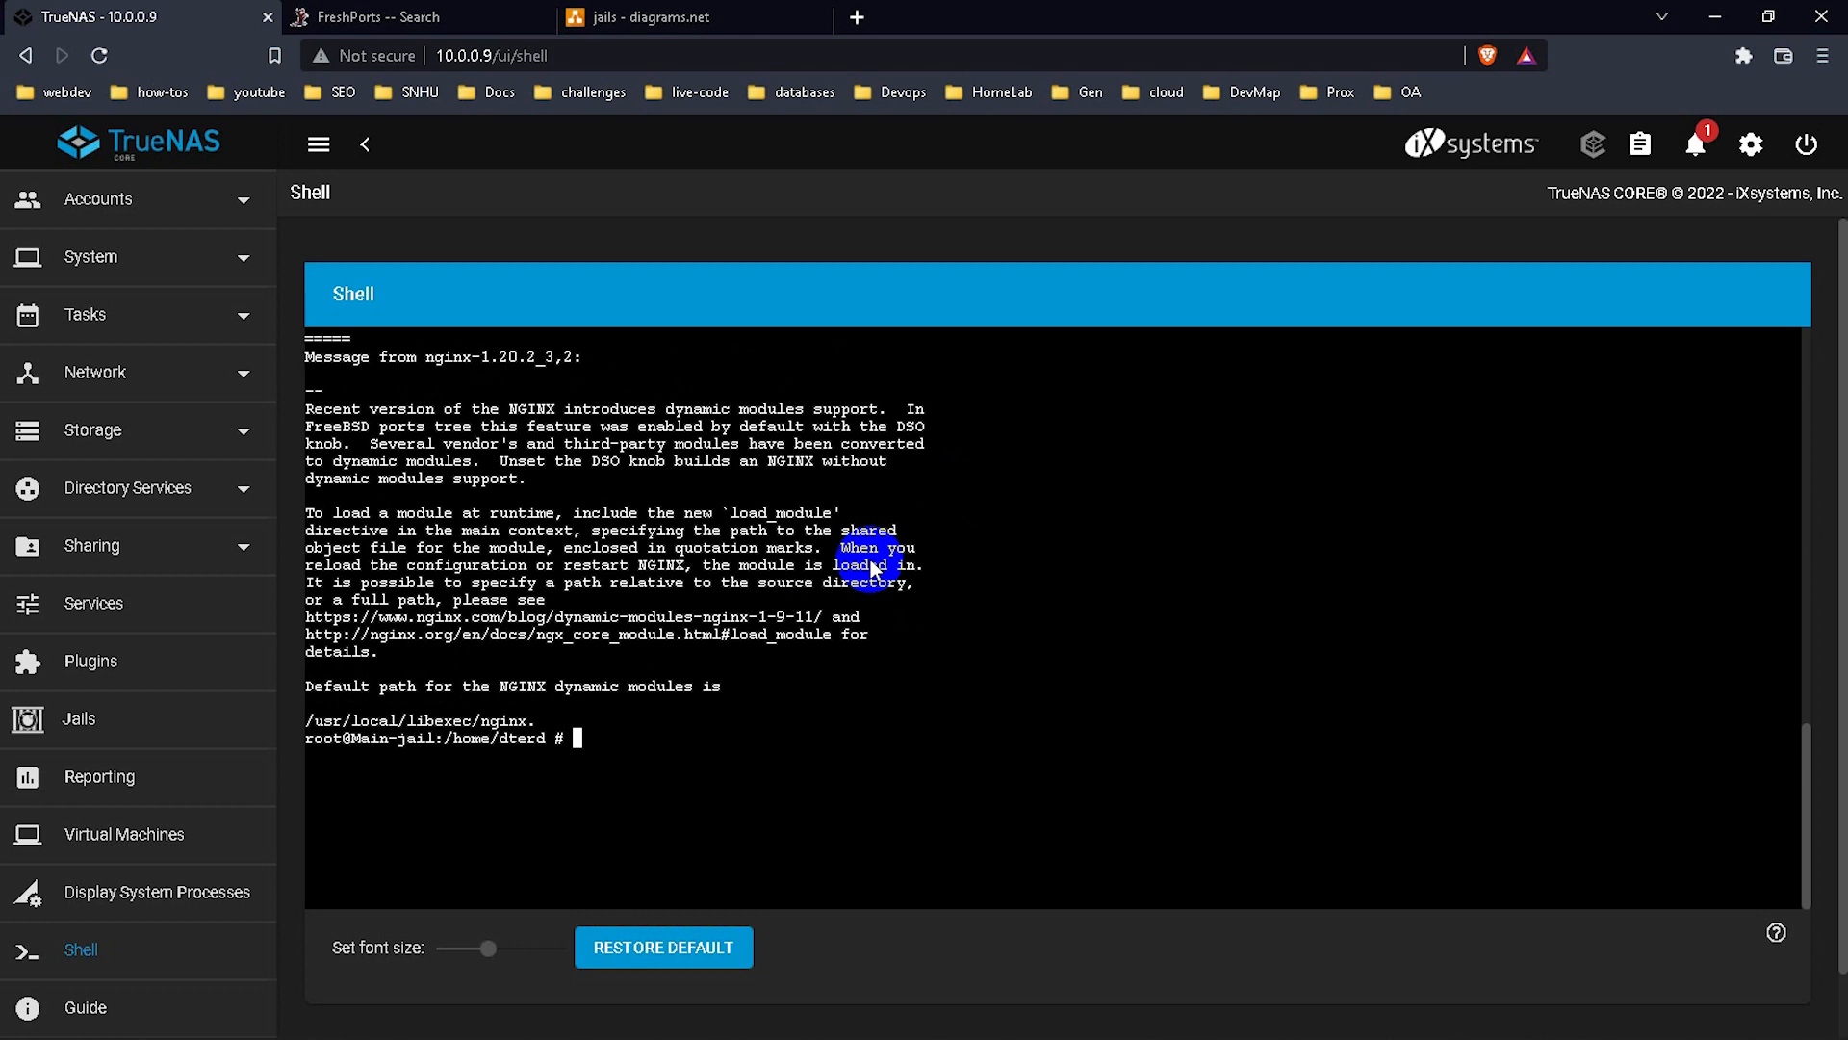
pyautogui.write('service nginx enable &&')
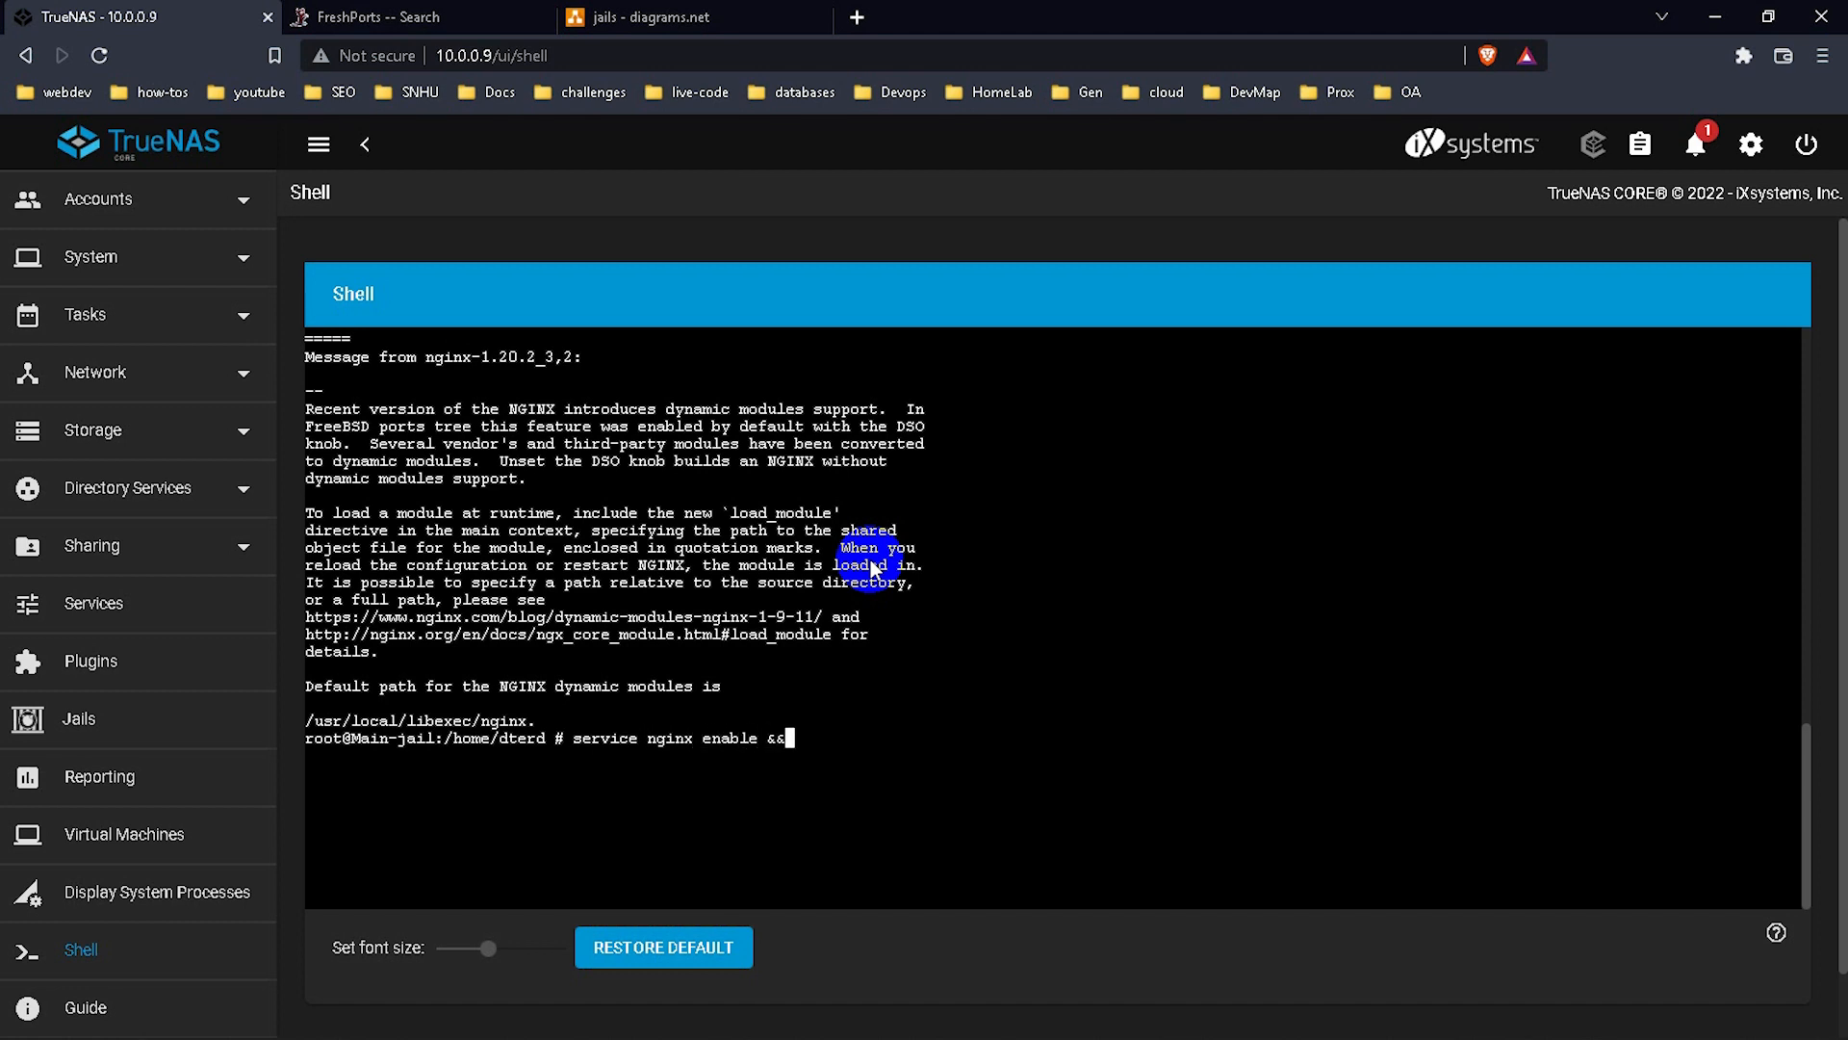
pyautogui.write(' service nginx star')
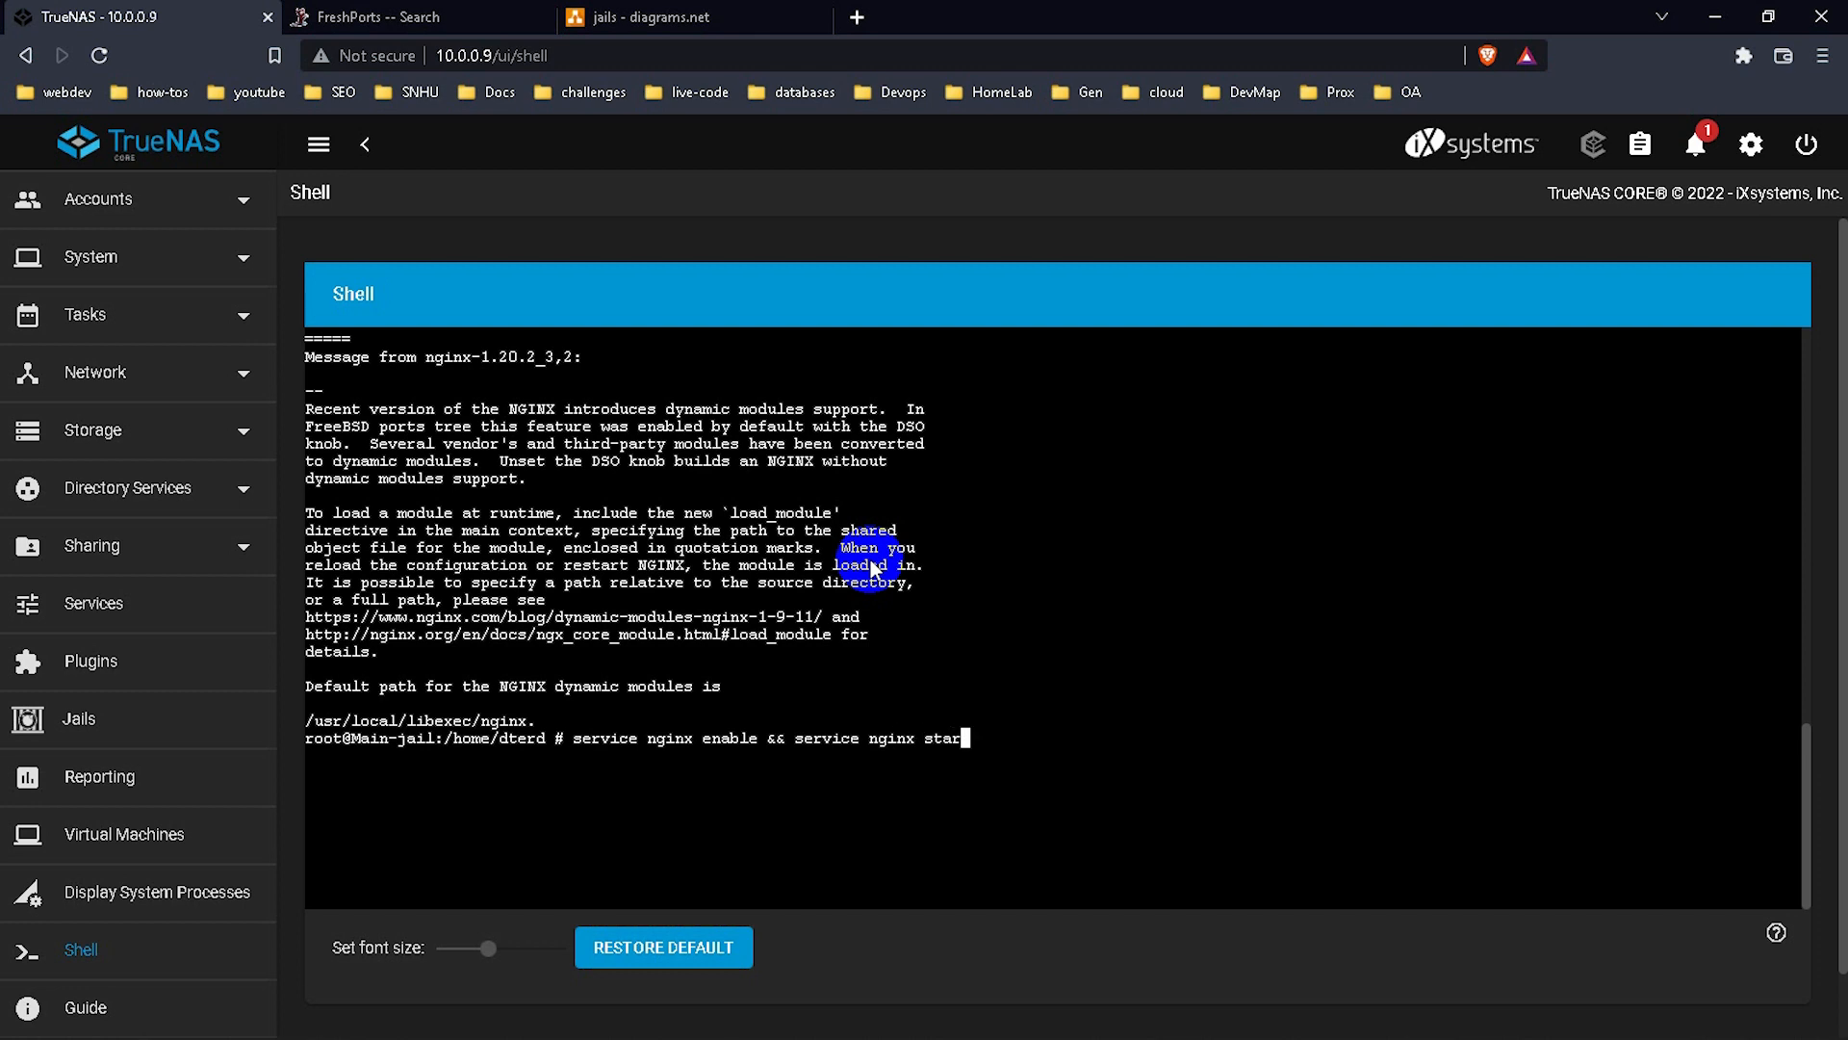
pyautogui.write('t')
# Enable and start nginx, then check with service nginx status that it runs as pid 84428.
pyautogui.press('Return')
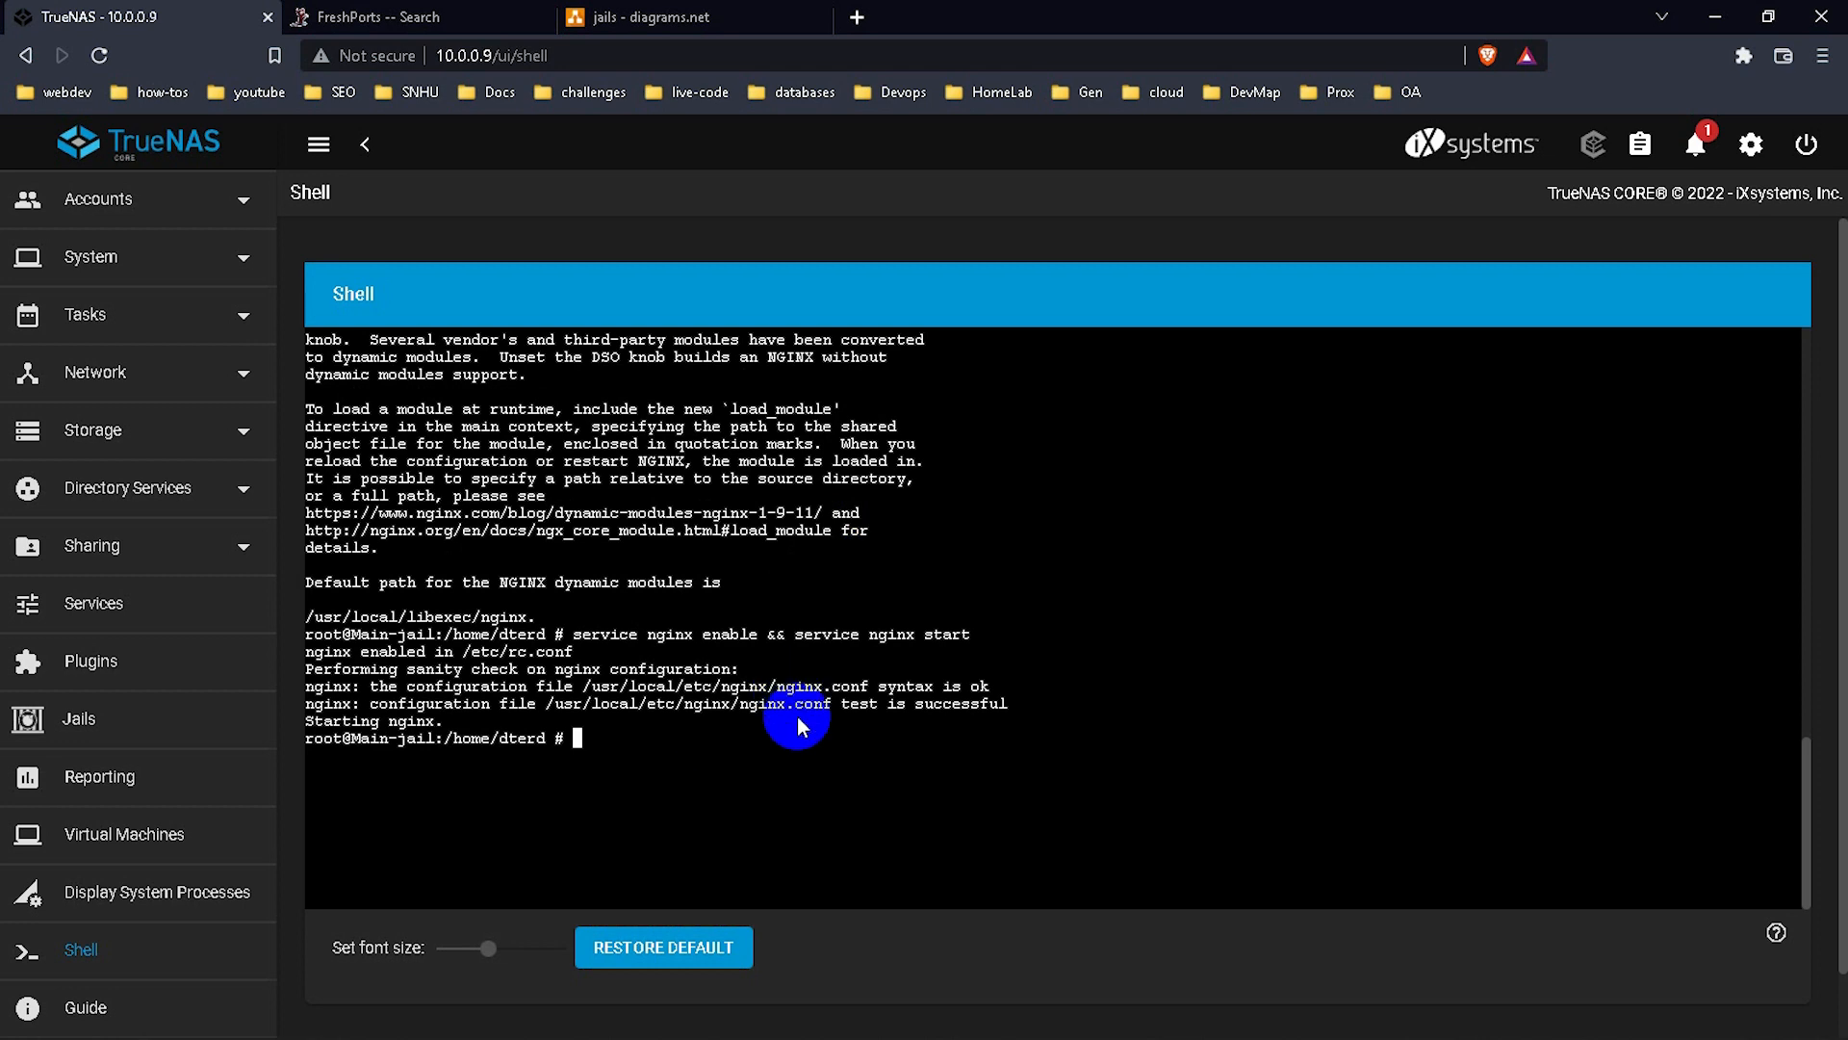
pyautogui.write('service nginx status')
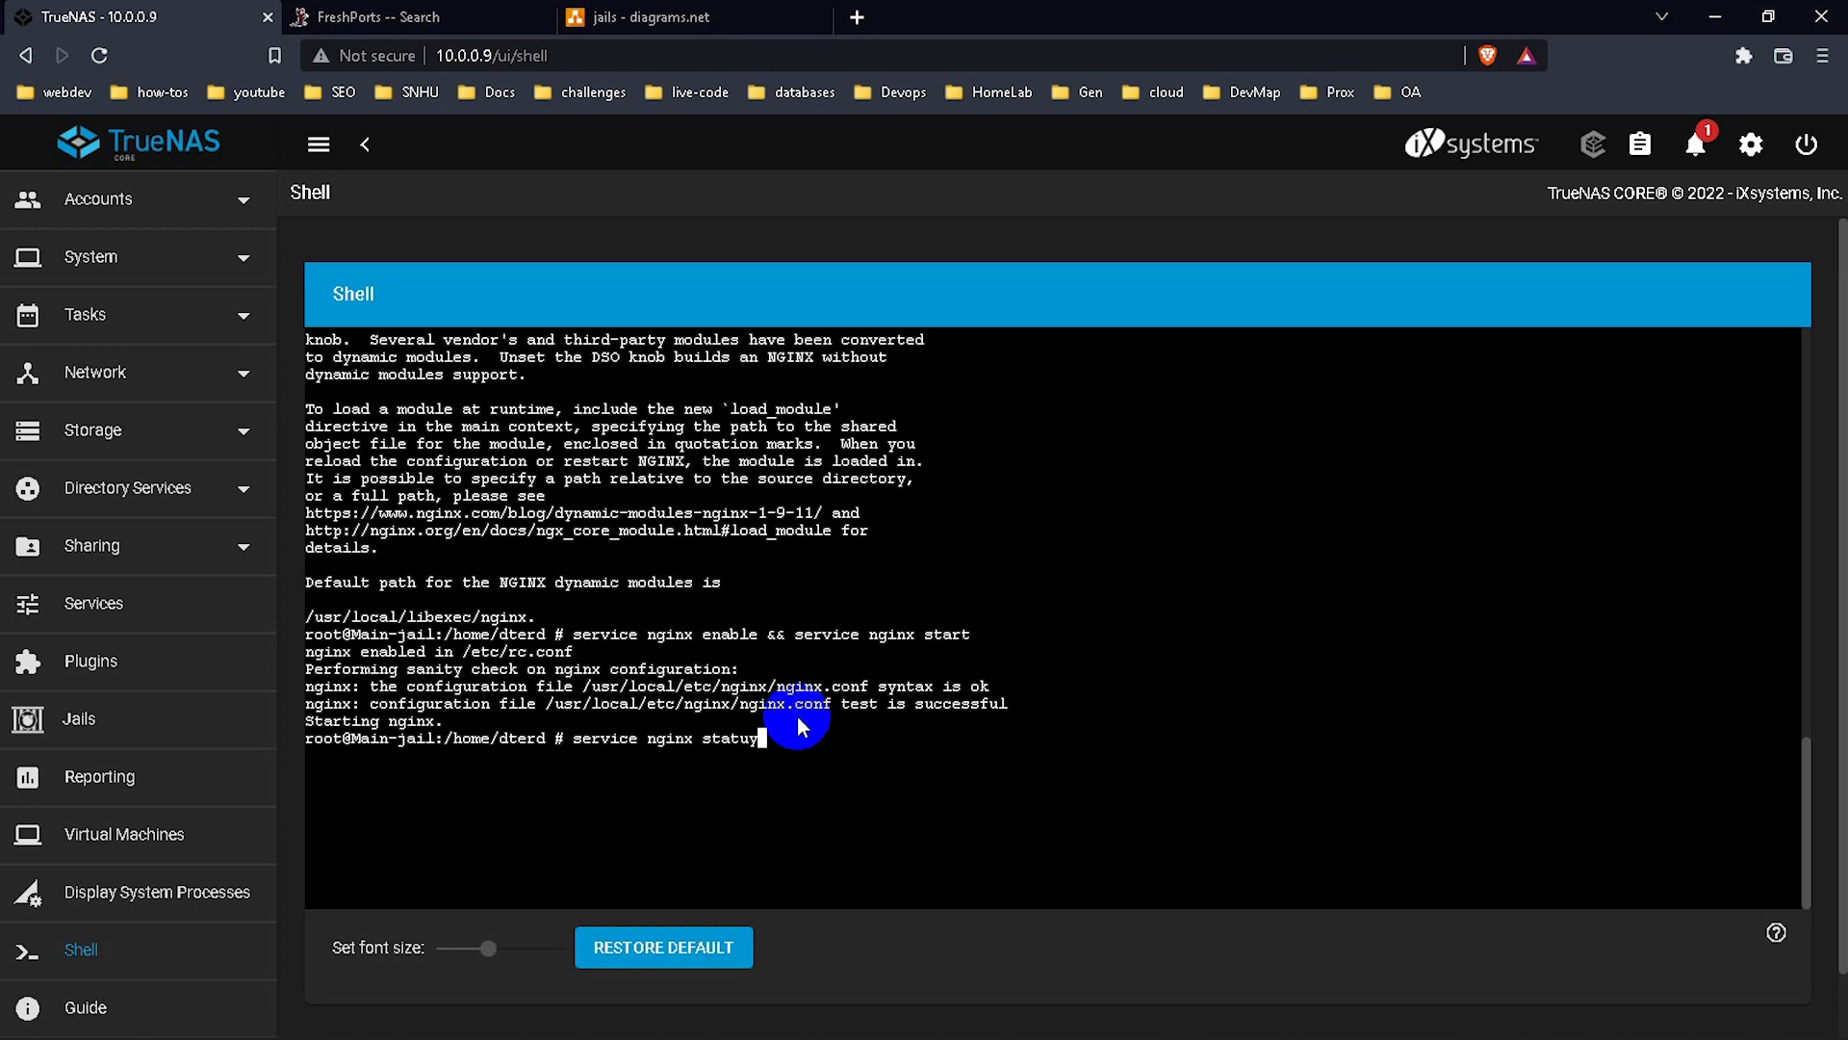
pyautogui.press('Return')
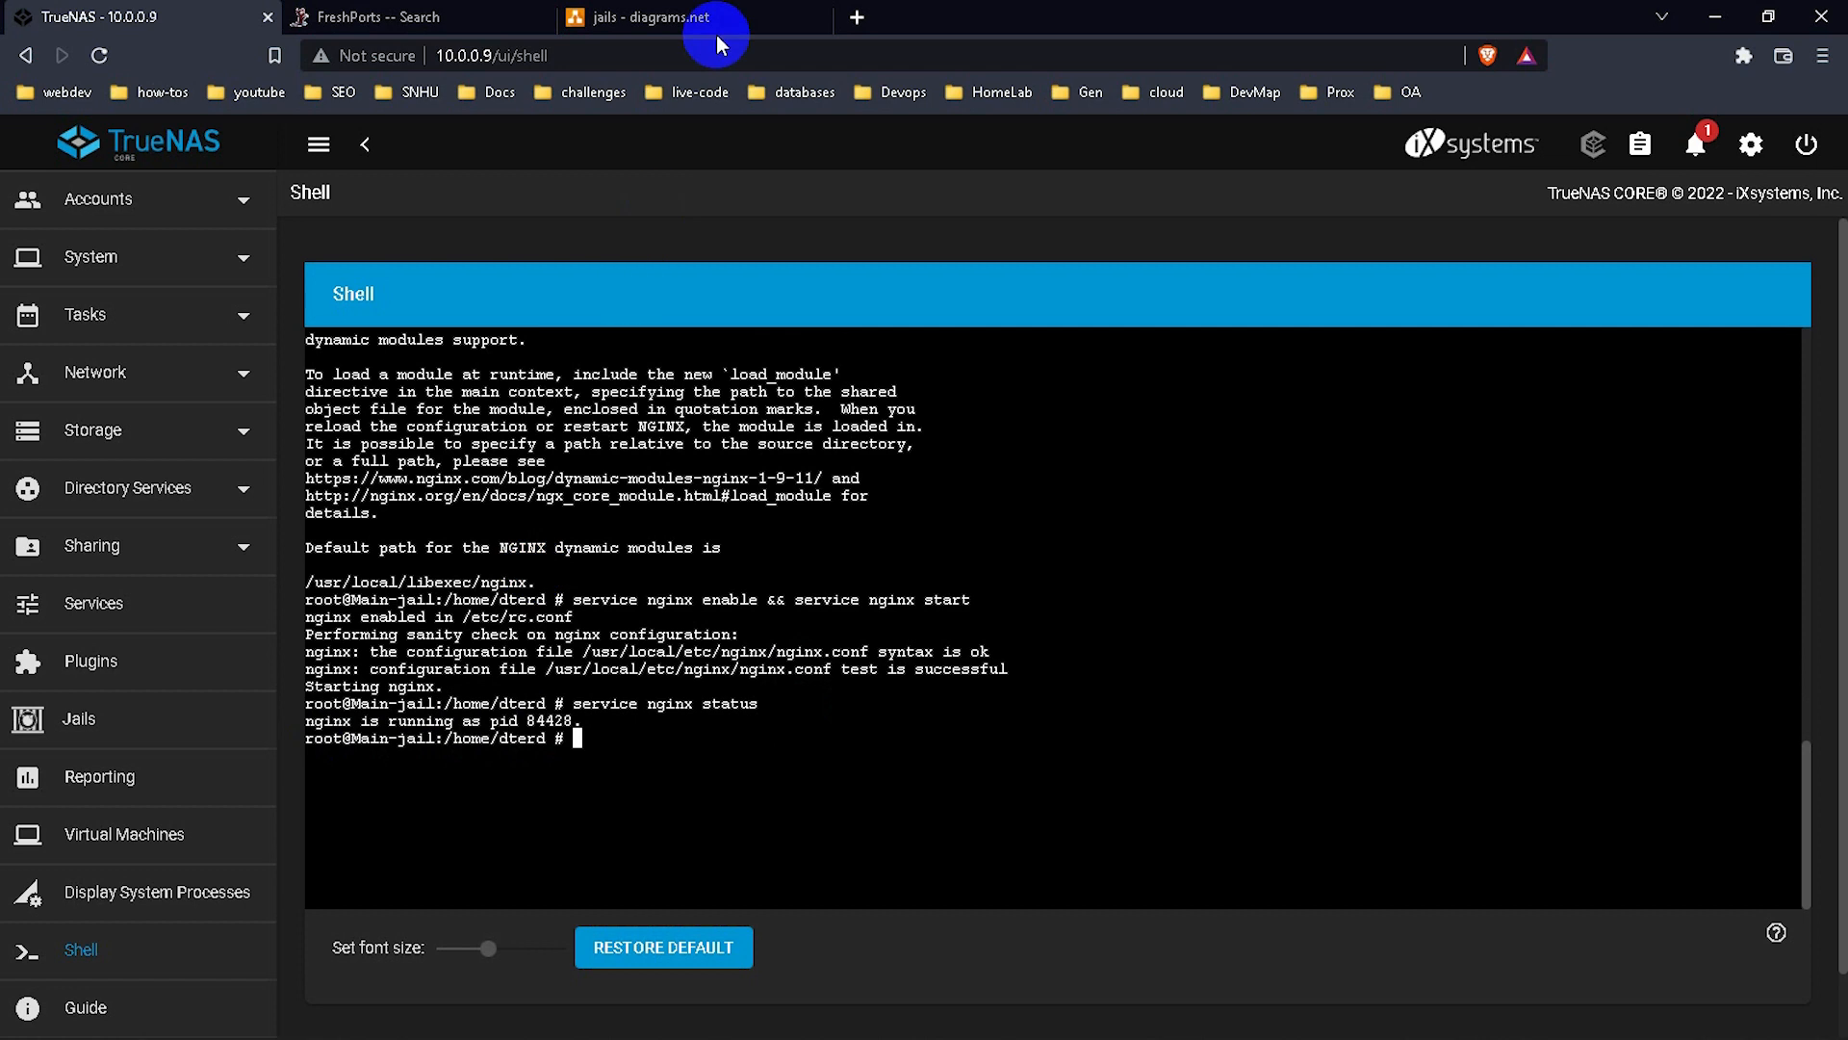
# Load 10.0.0.30 in a new Brave tab to see the nginx welcome page, then return to the TrueNAS shell.
pyautogui.click(857, 19)
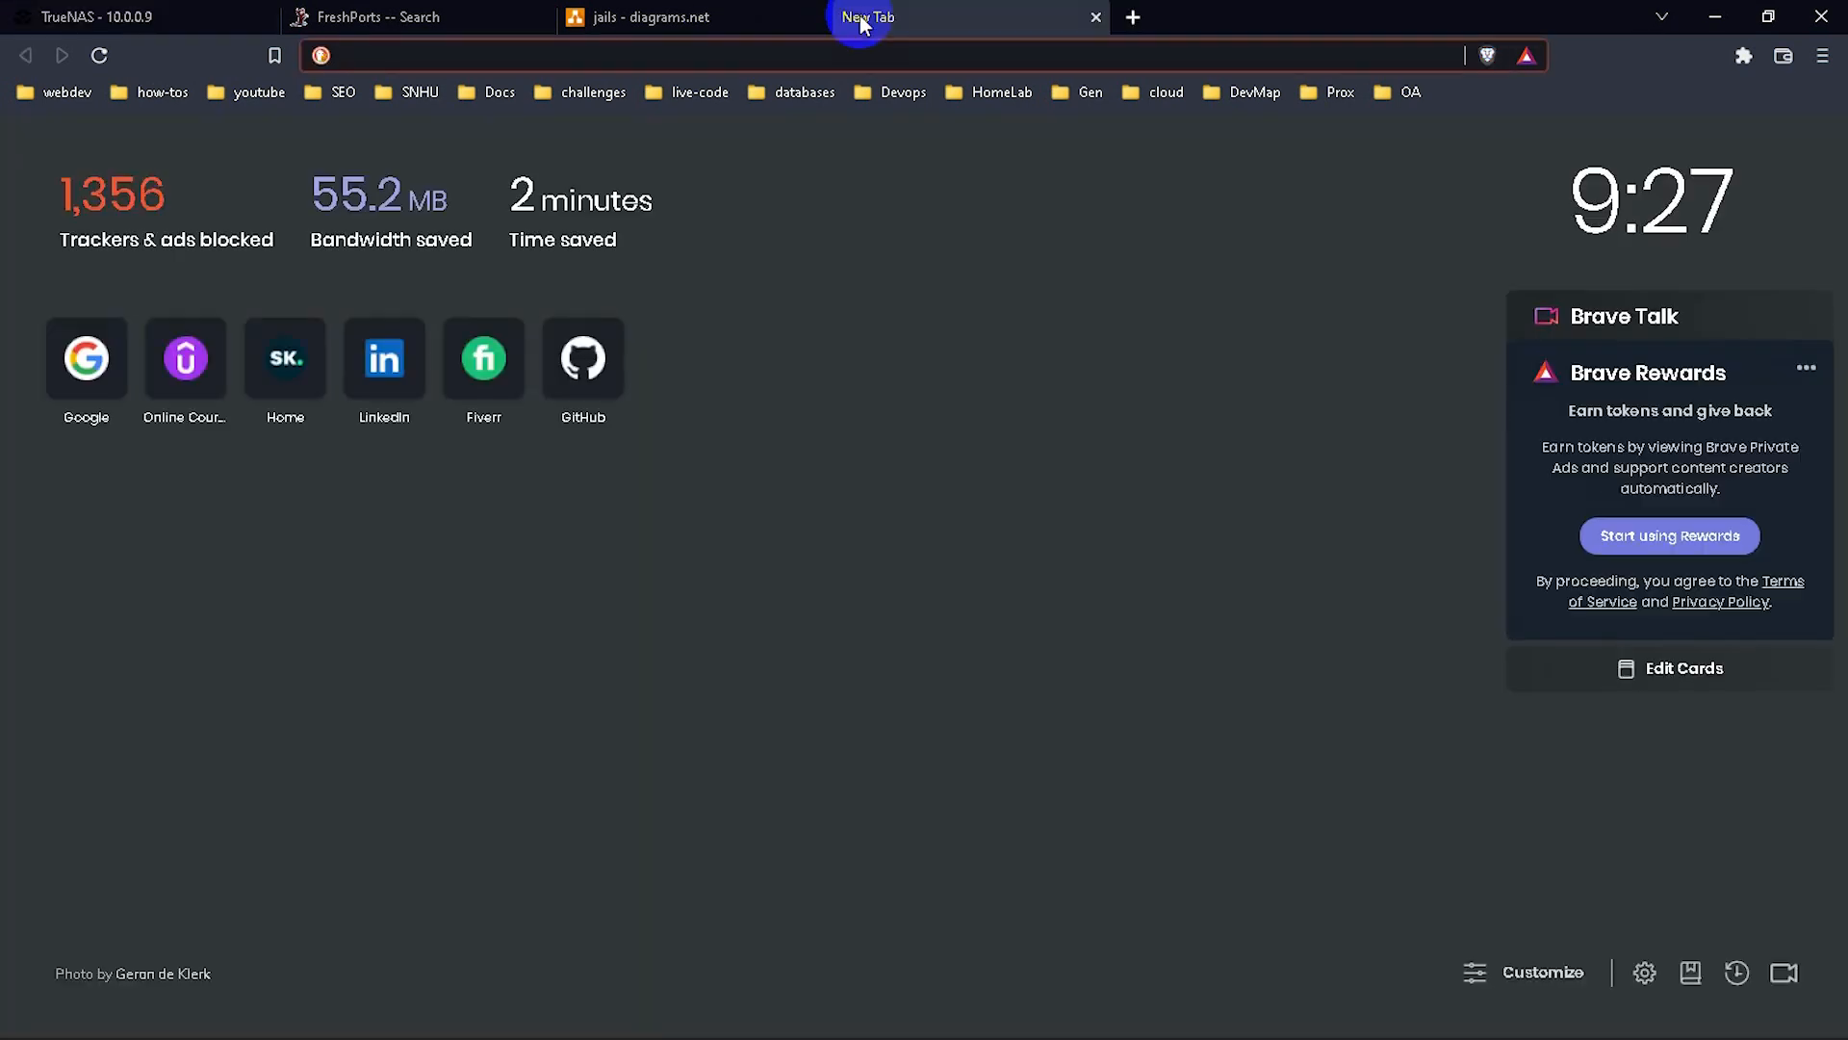
pyautogui.write('10')
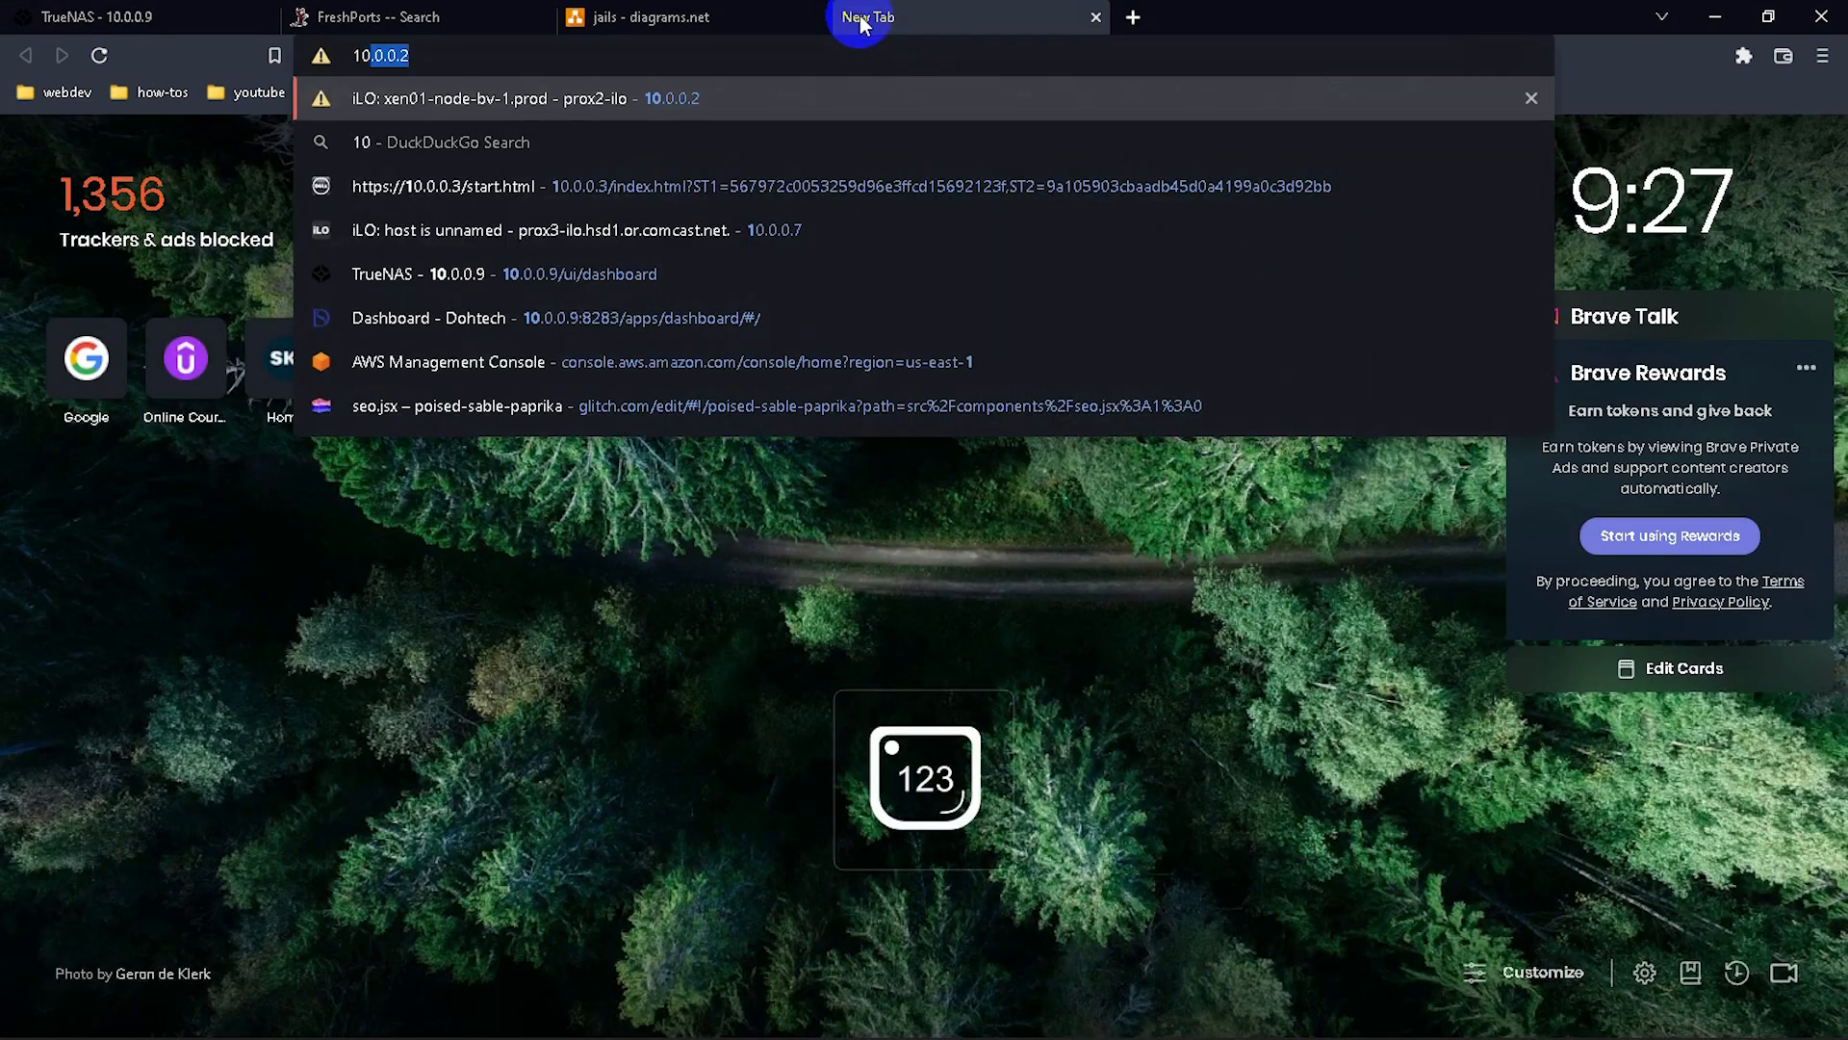
pyautogui.write('.0.0.30')
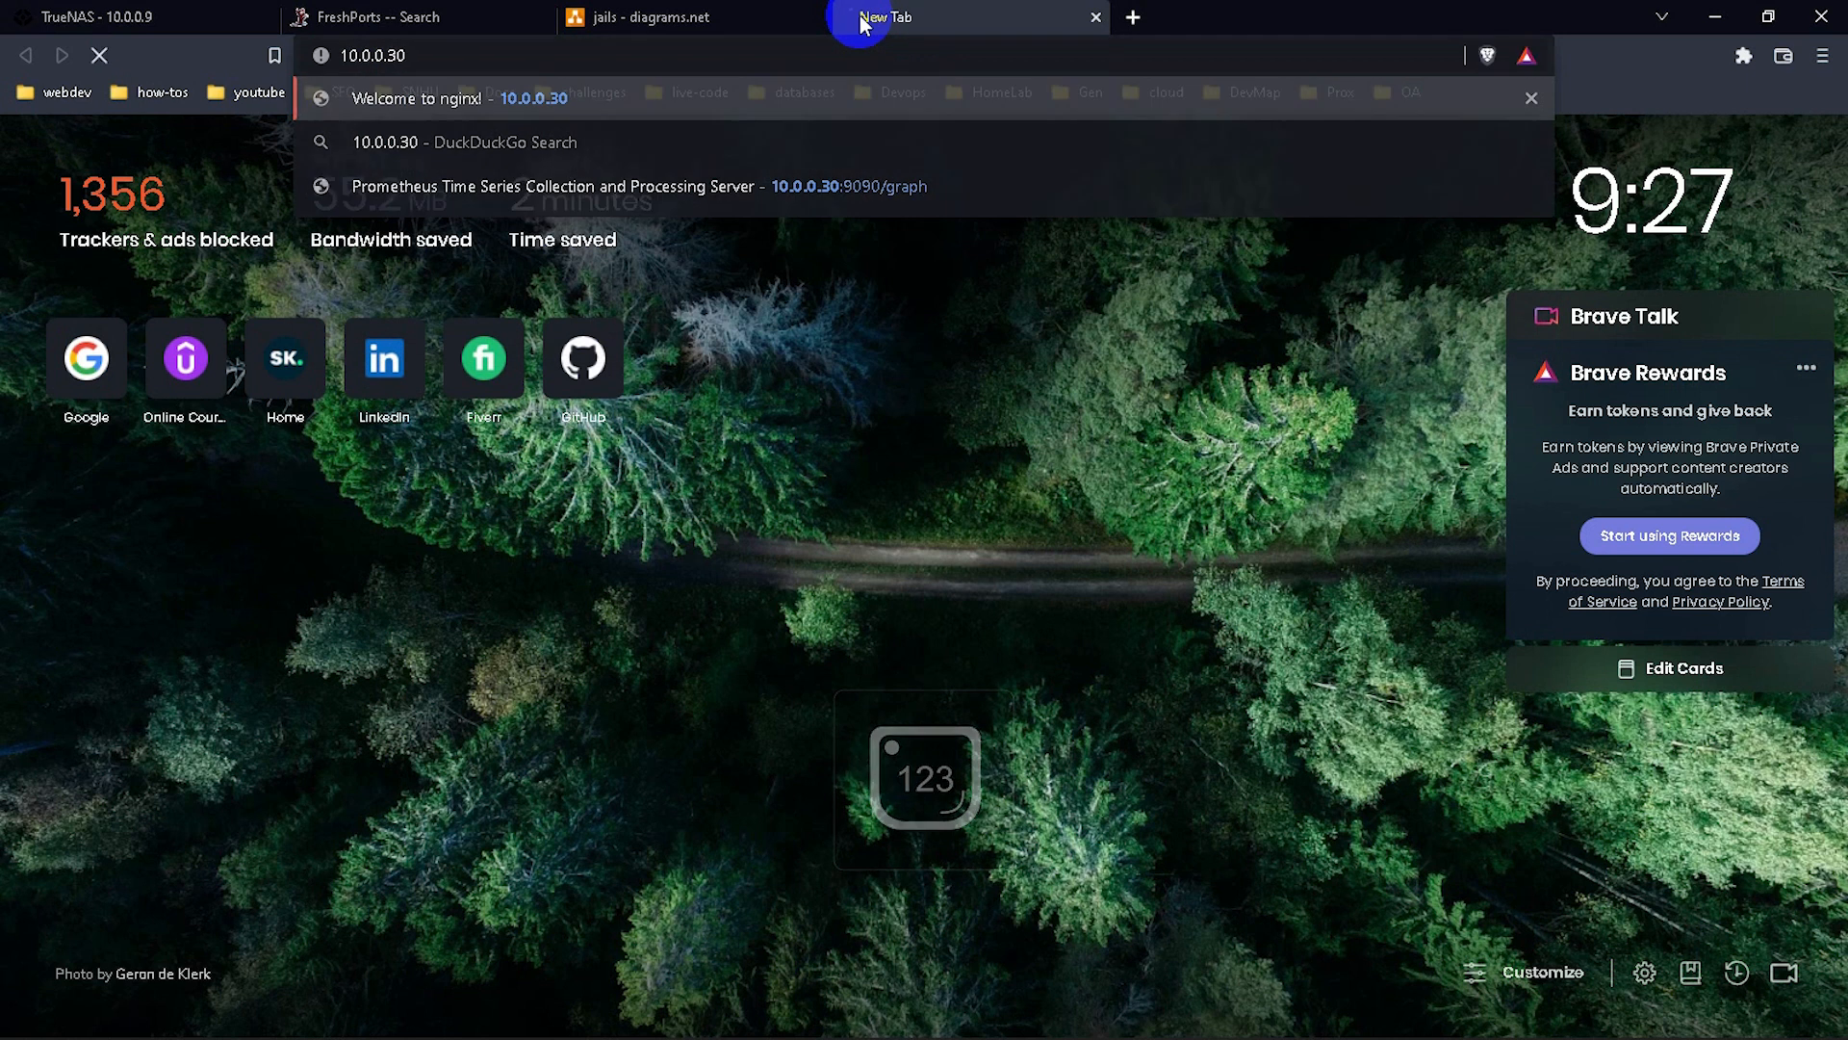
pyautogui.press('Return')
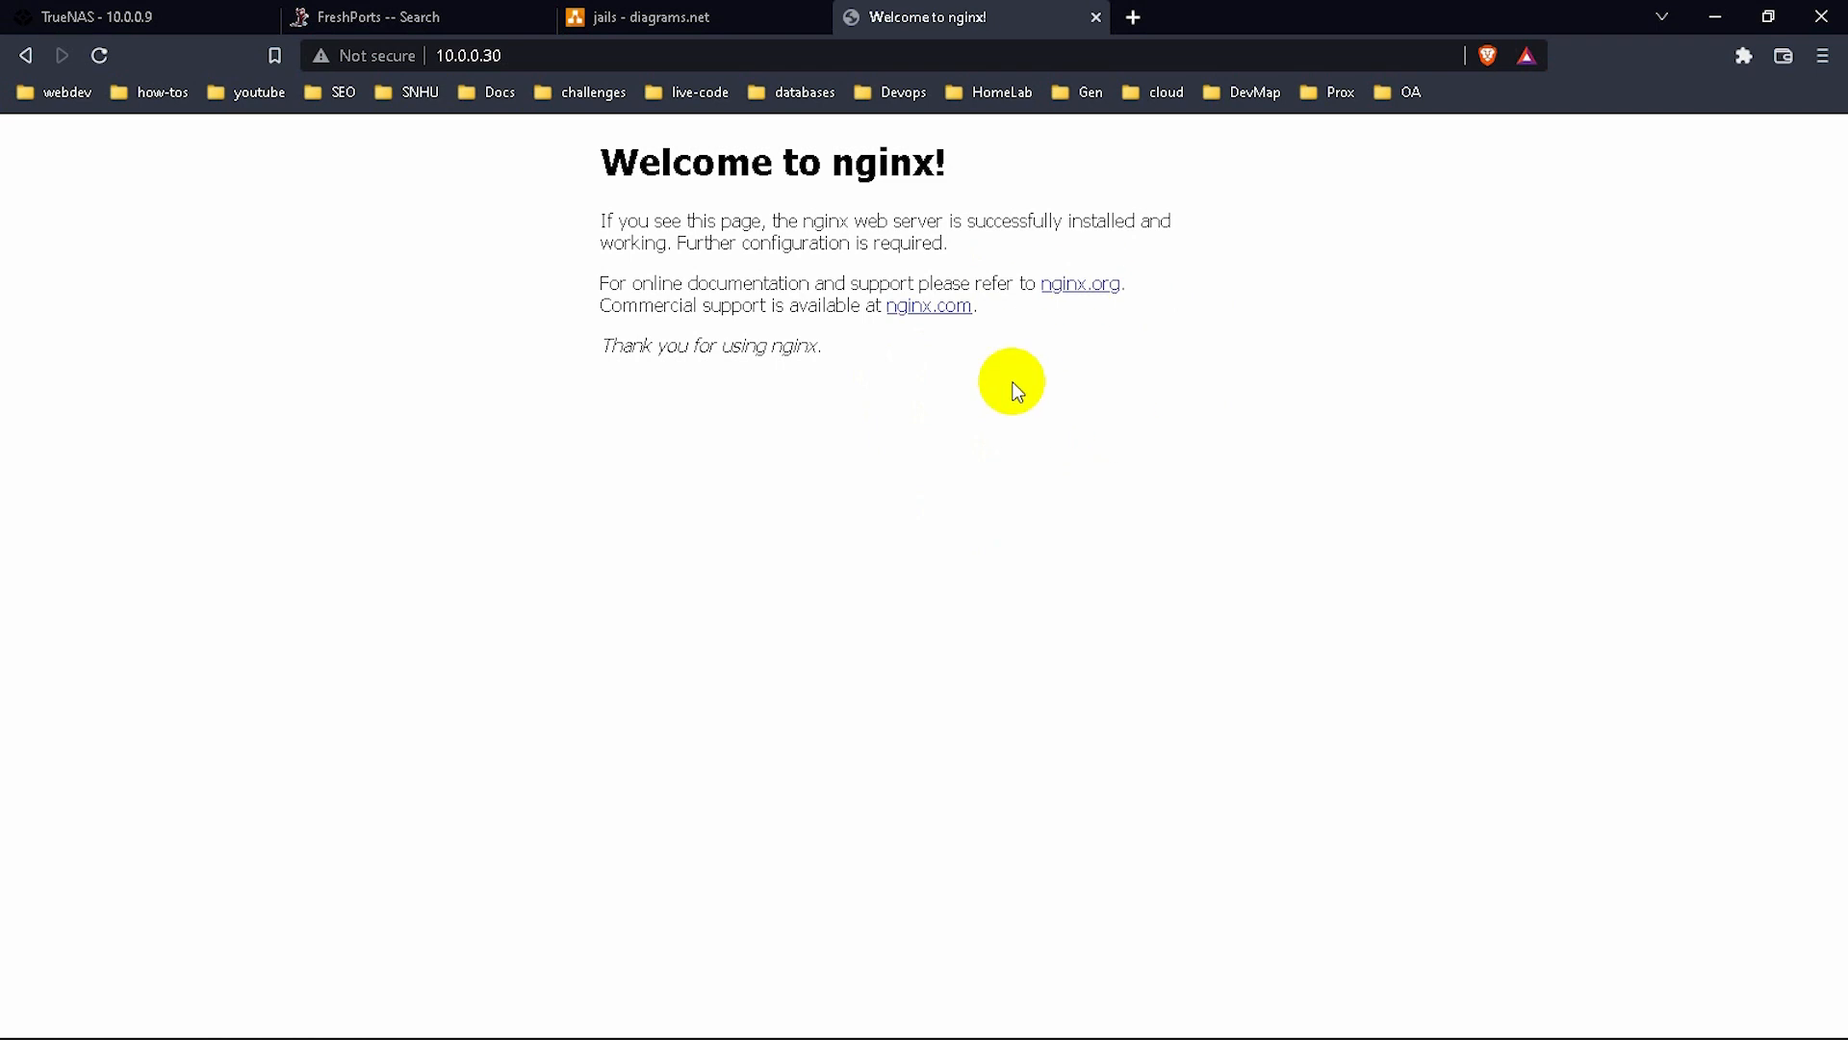
pyautogui.click(206, 14)
pyautogui.click(781, 556)
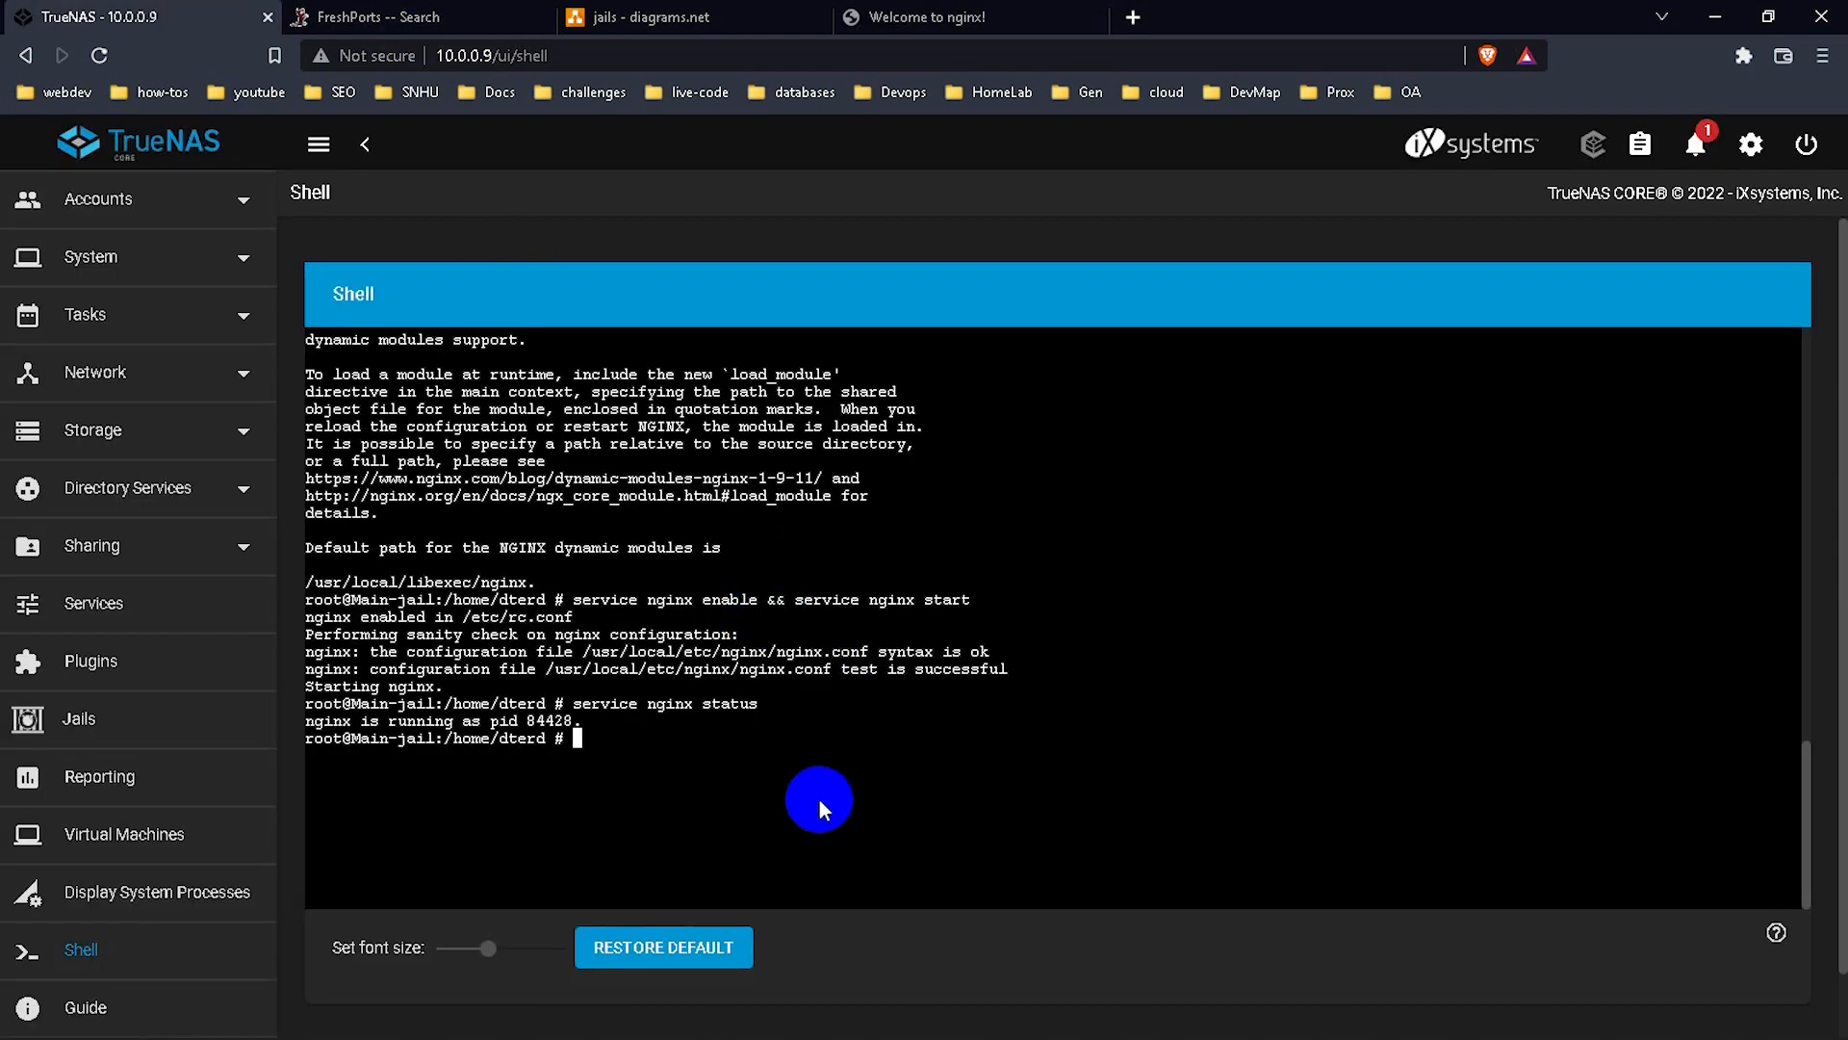
# Search FreshPorts for 'wordpress' and open the www/wordpress port page.
pyautogui.click(475, 17)
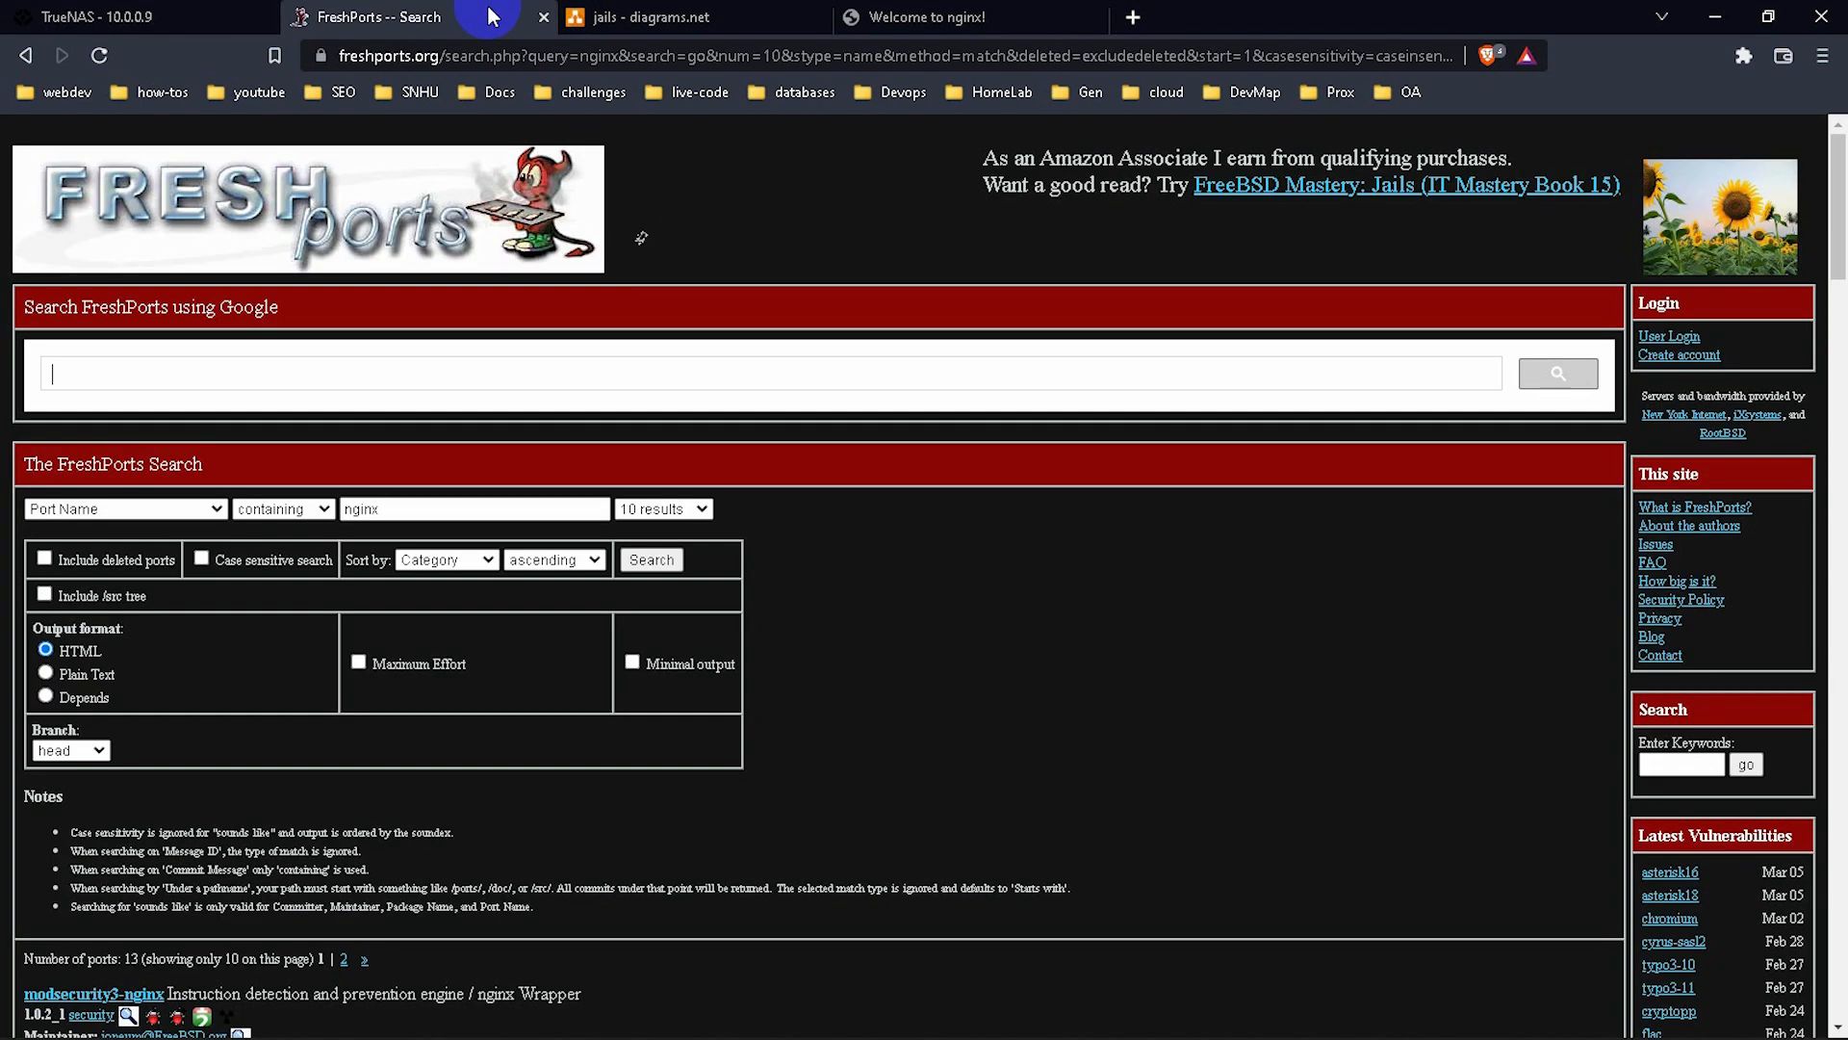
pyautogui.click(275, 385)
pyautogui.write('w')
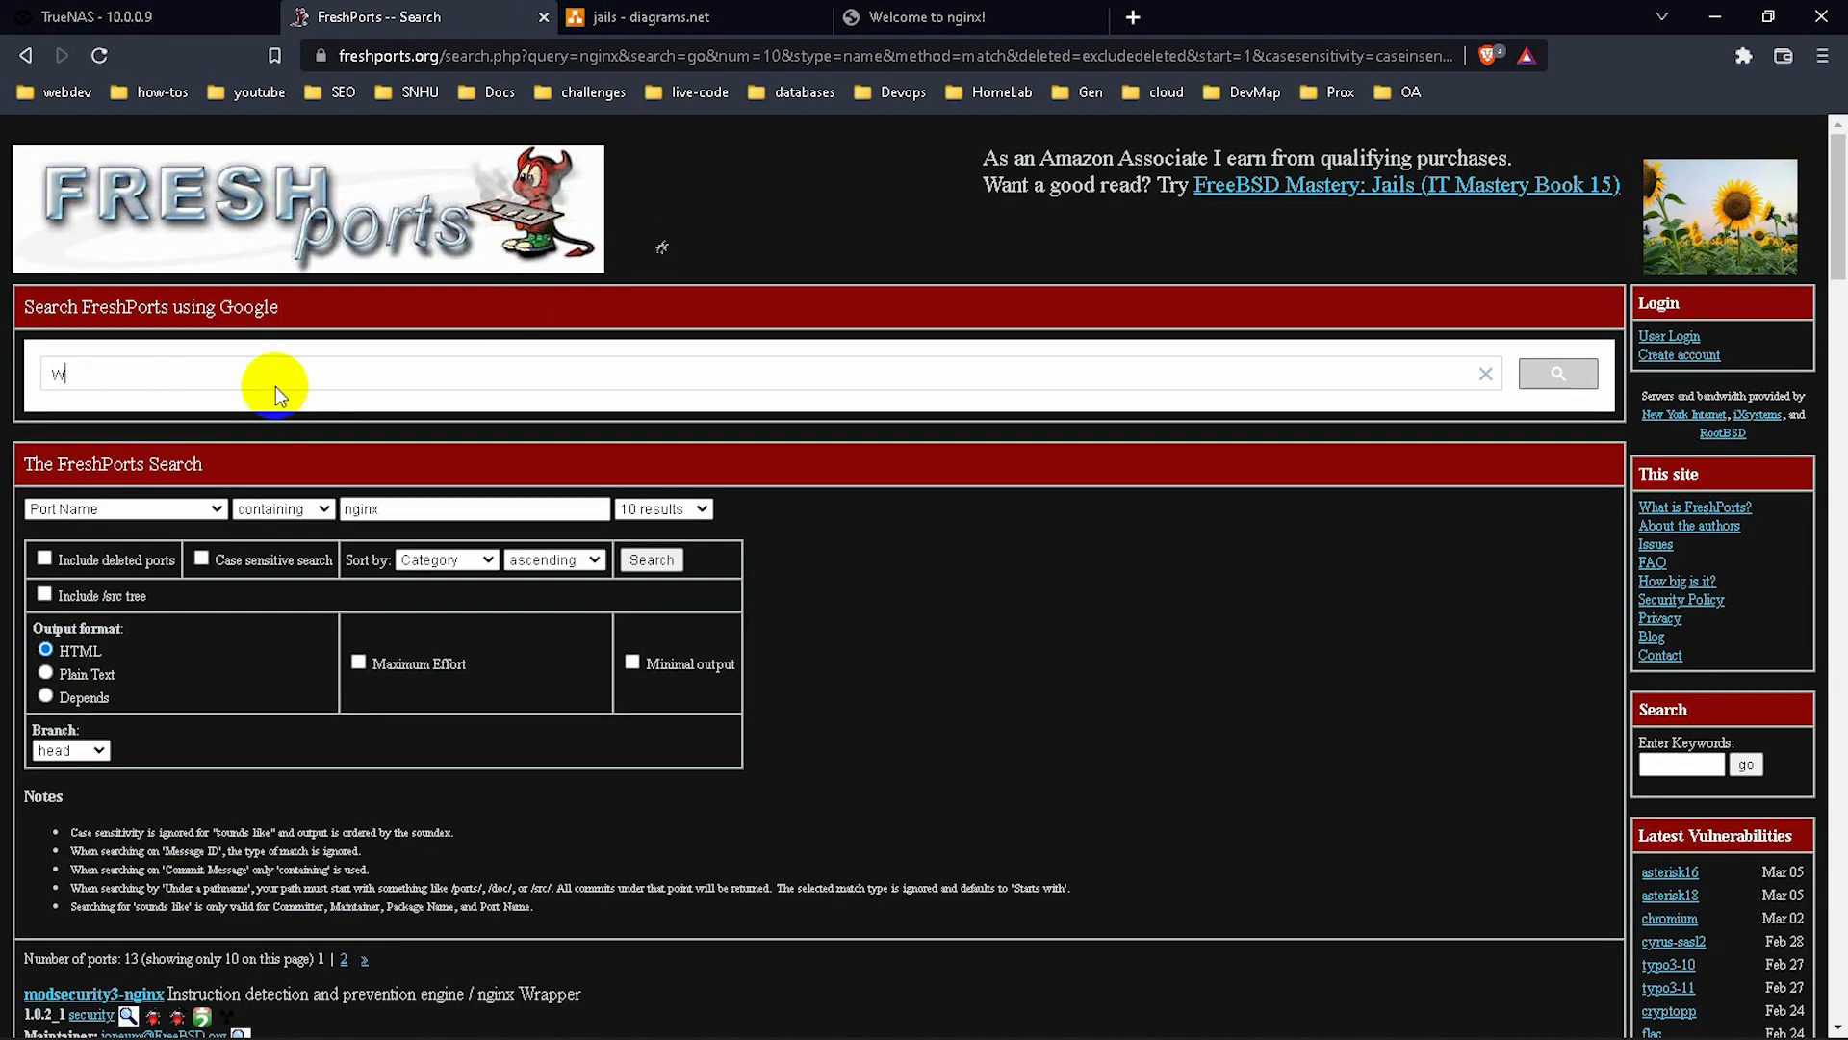
pyautogui.write('ordpress')
pyautogui.press('Return')
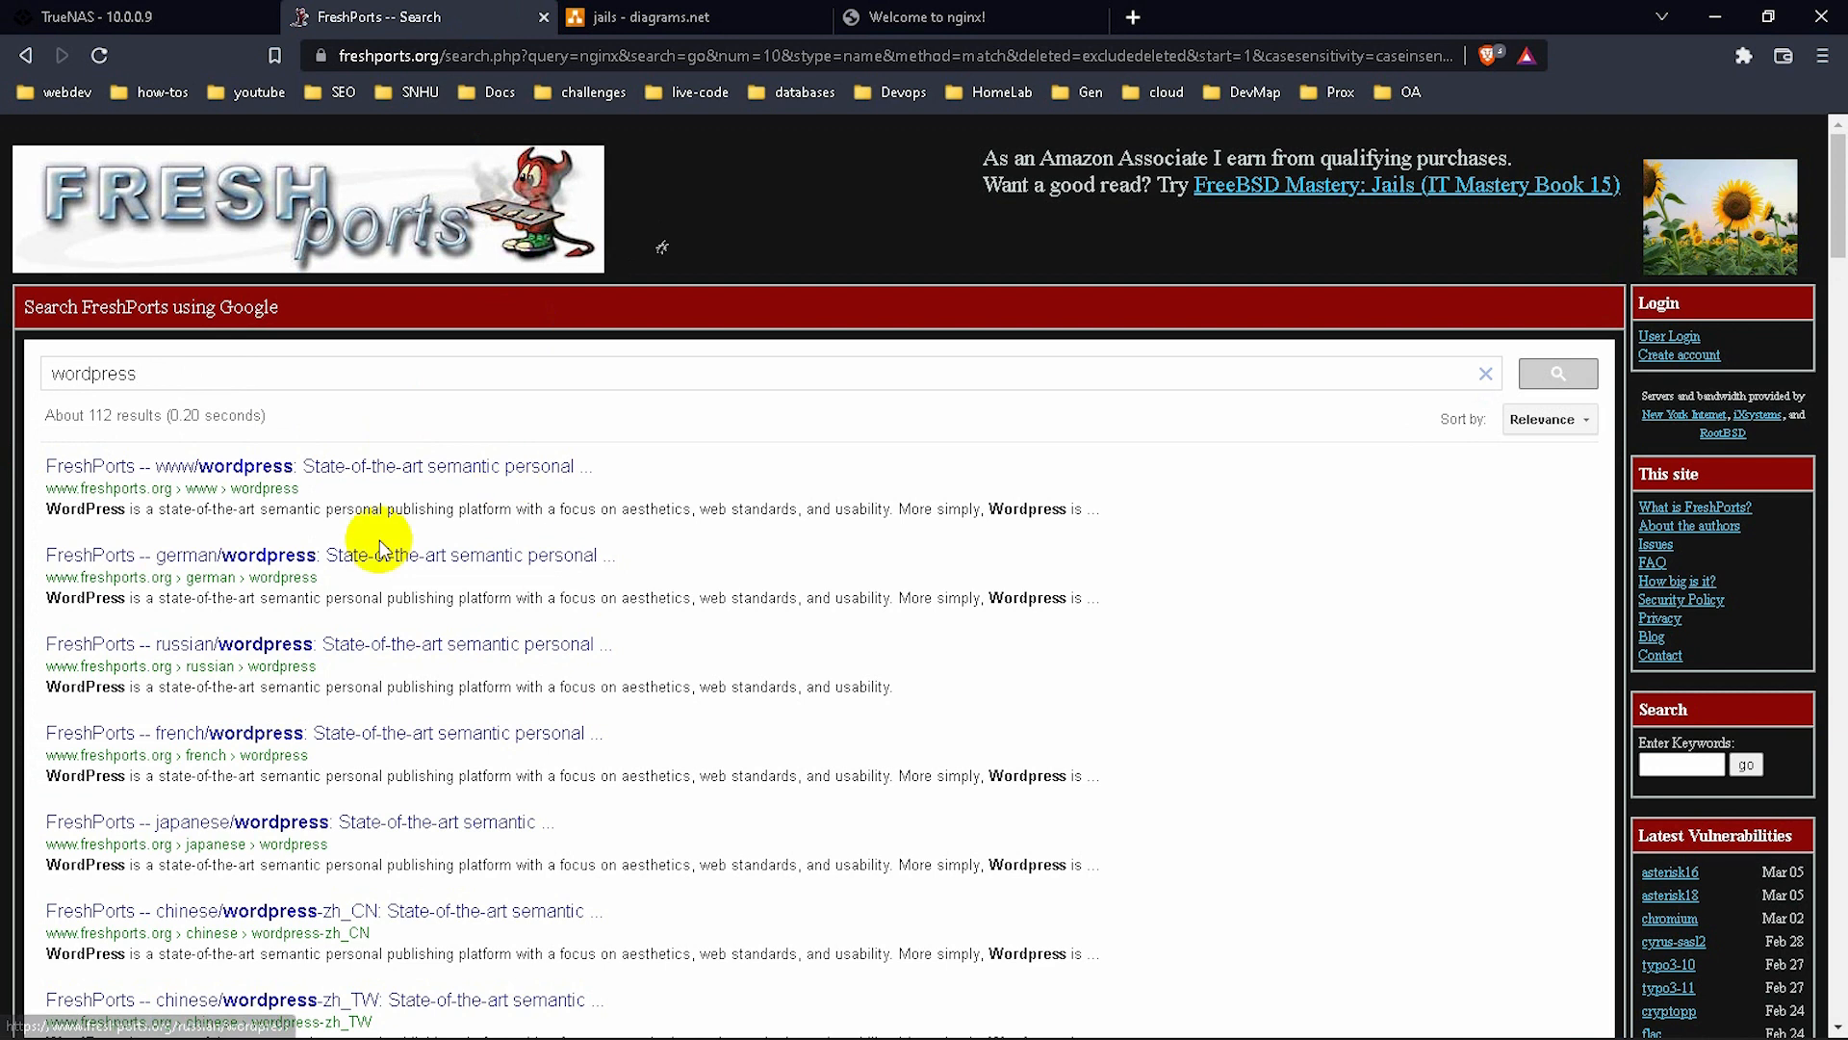
pyautogui.click(267, 489)
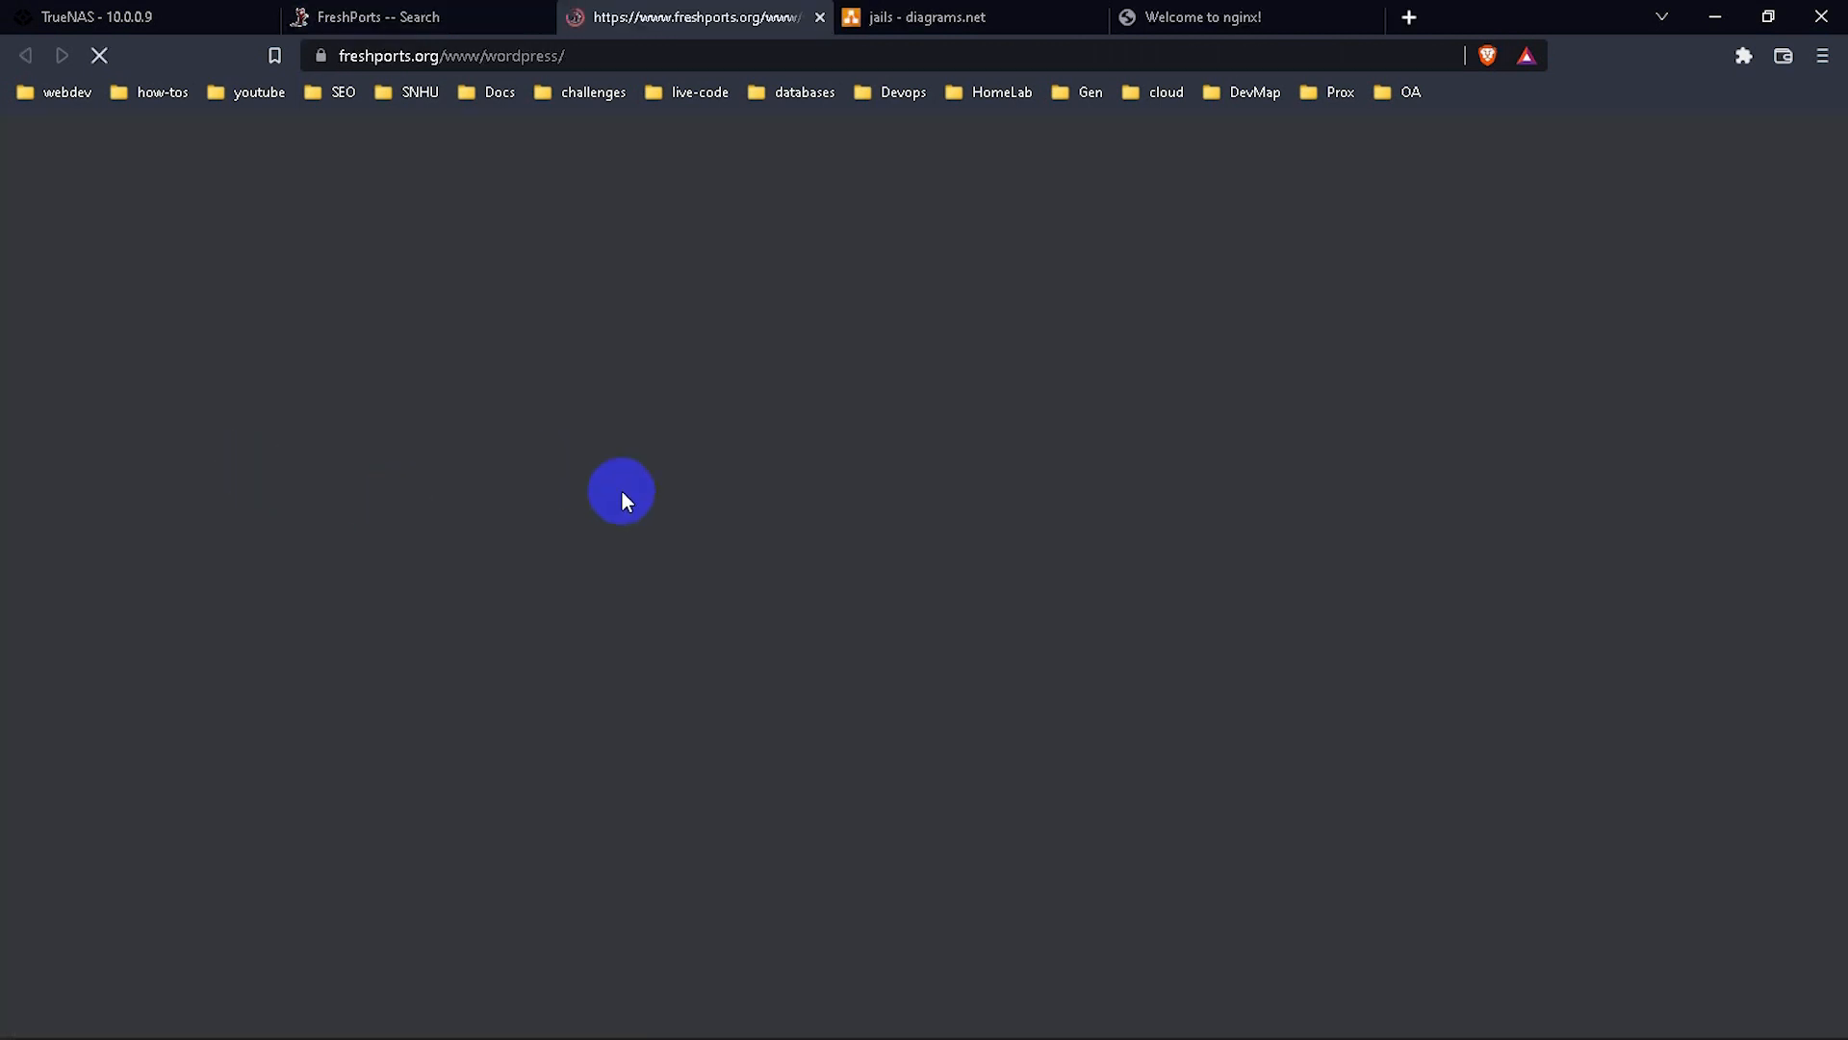
# Select the 'pkg install wordpress' command line and go back to the TrueNAS tab.
pyautogui.scroll(-4, 649, 662)
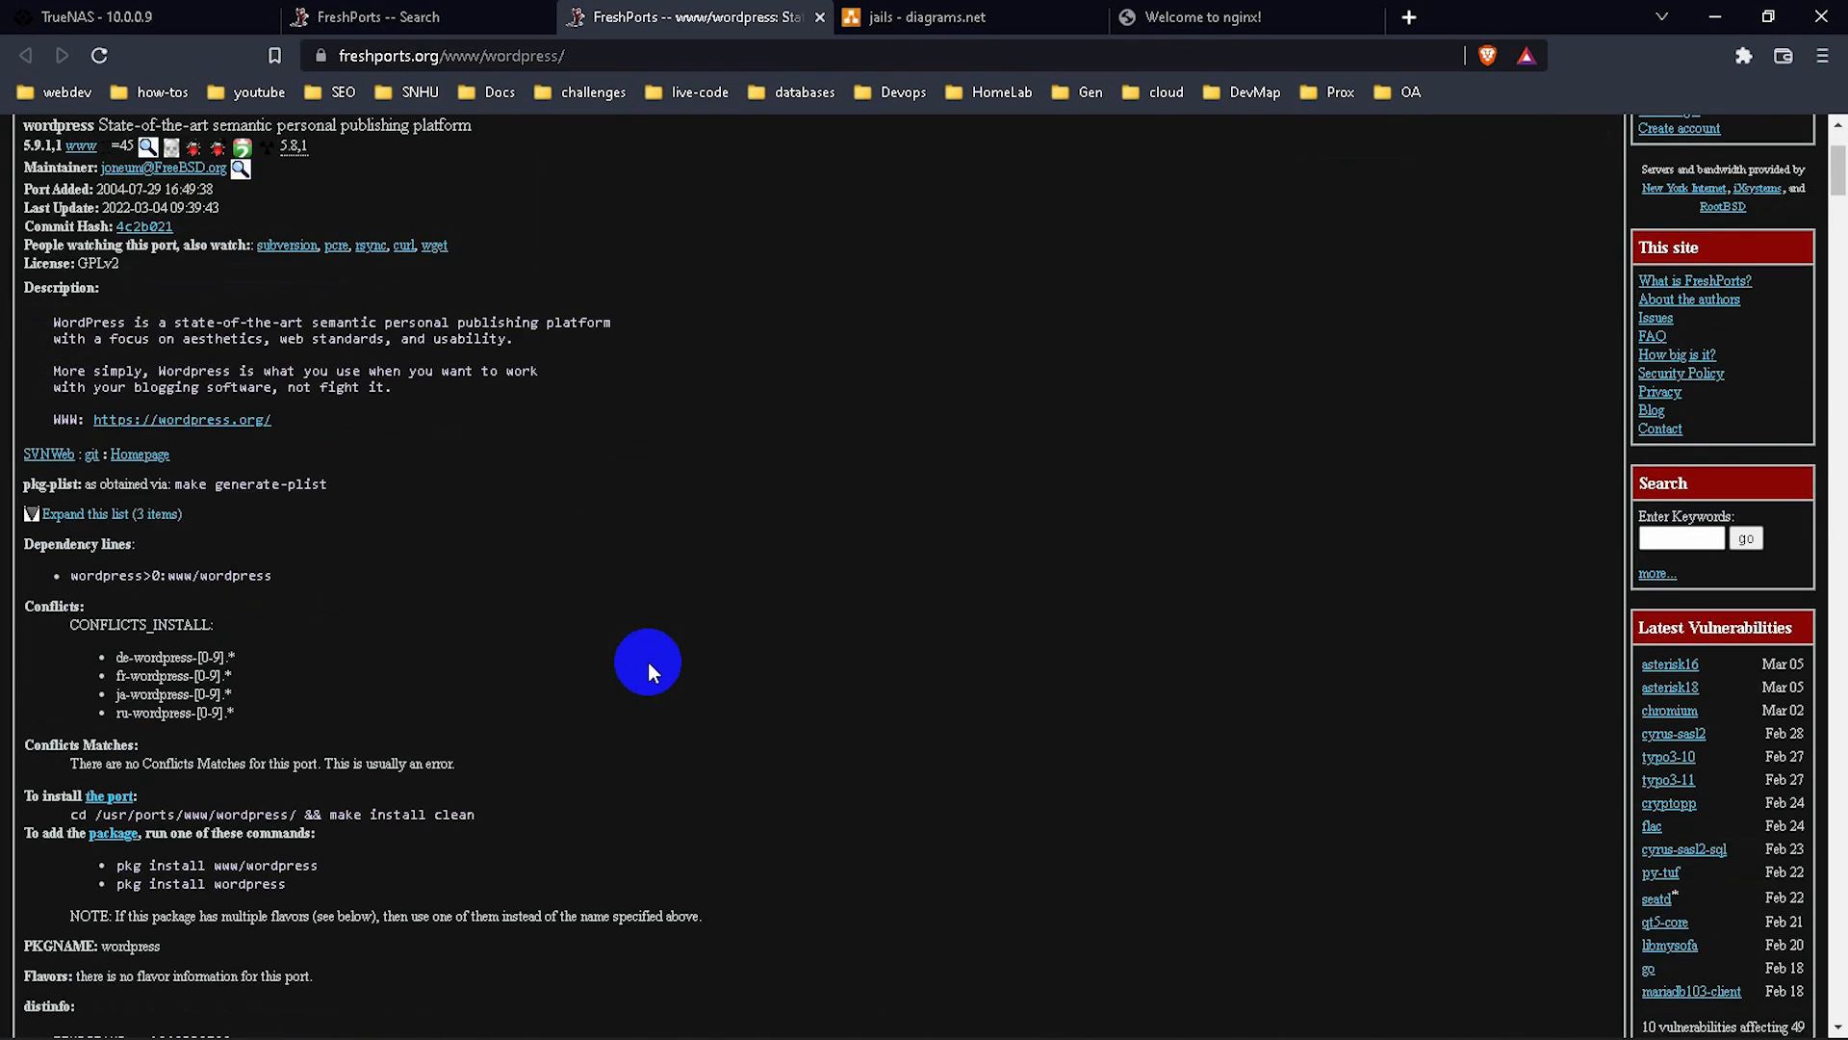
pyautogui.scroll(-1, 648, 661)
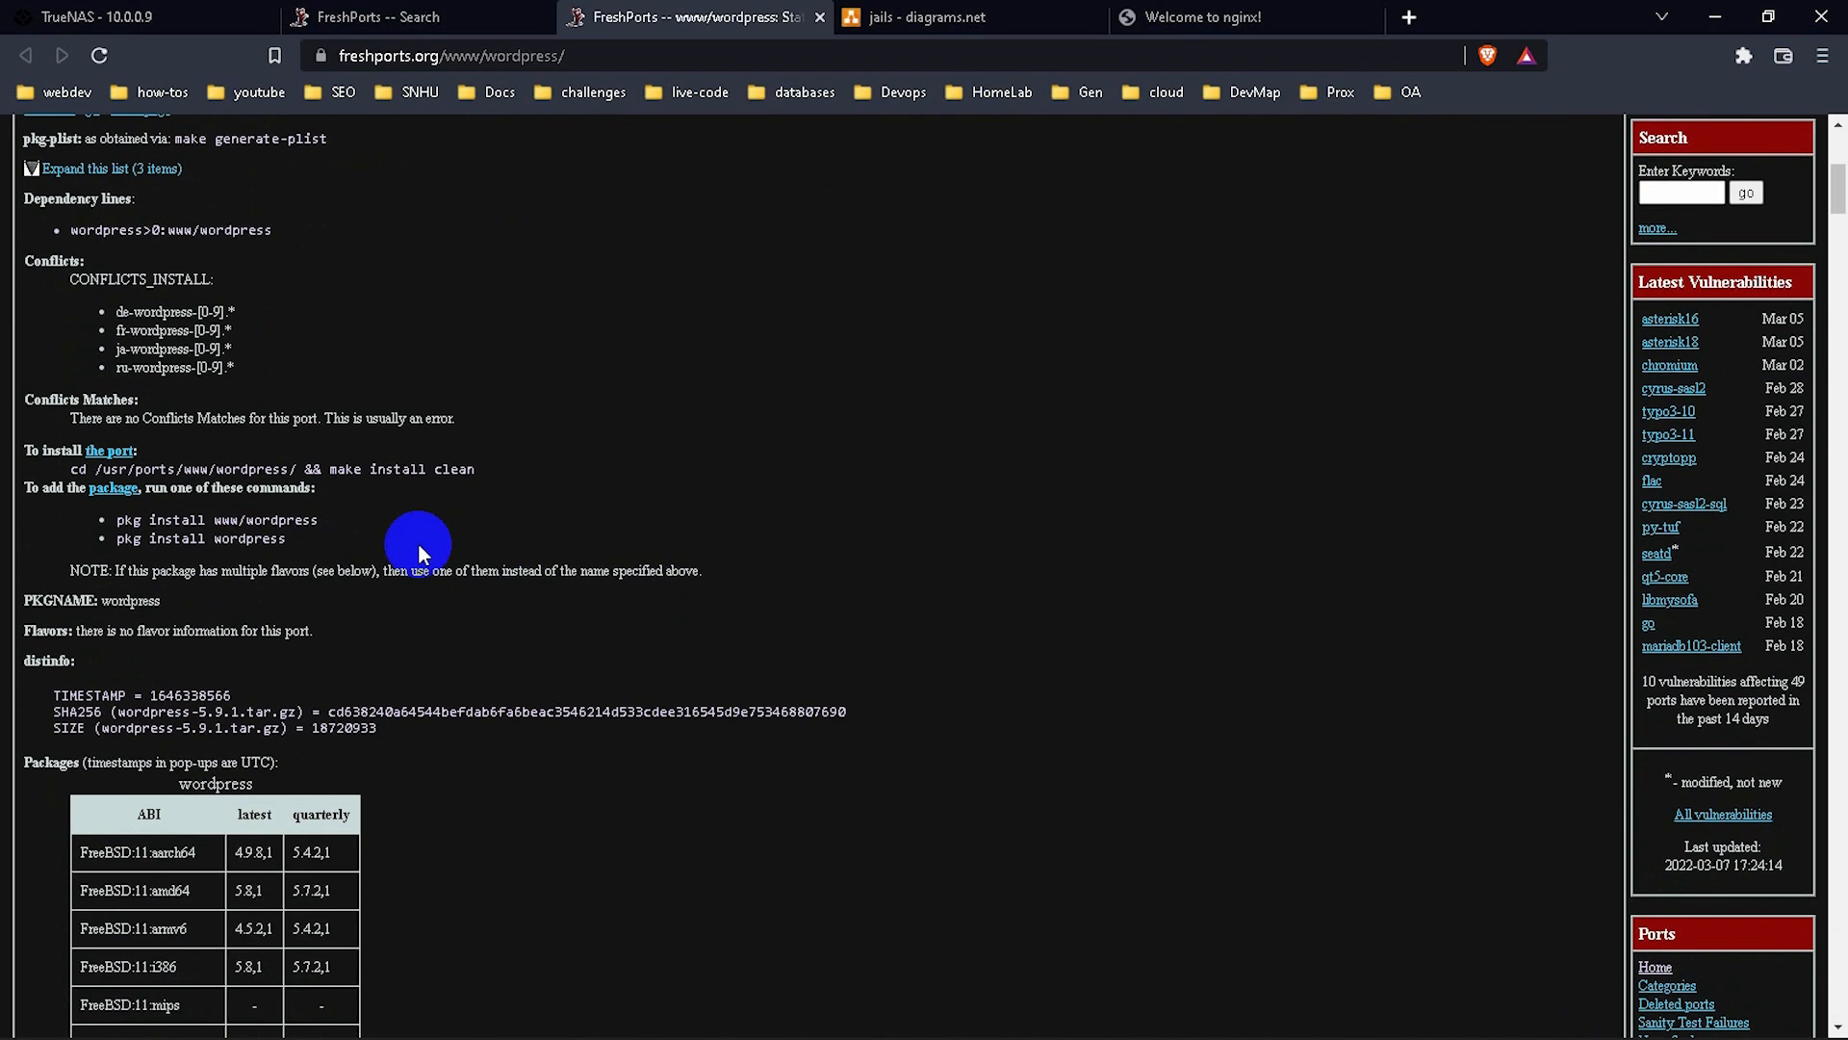
pyautogui.moveTo(287, 539); pyautogui.dragTo(151, 542)
pyautogui.click(291, 540)
pyautogui.moveTo(291, 541); pyautogui.dragTo(112, 540)
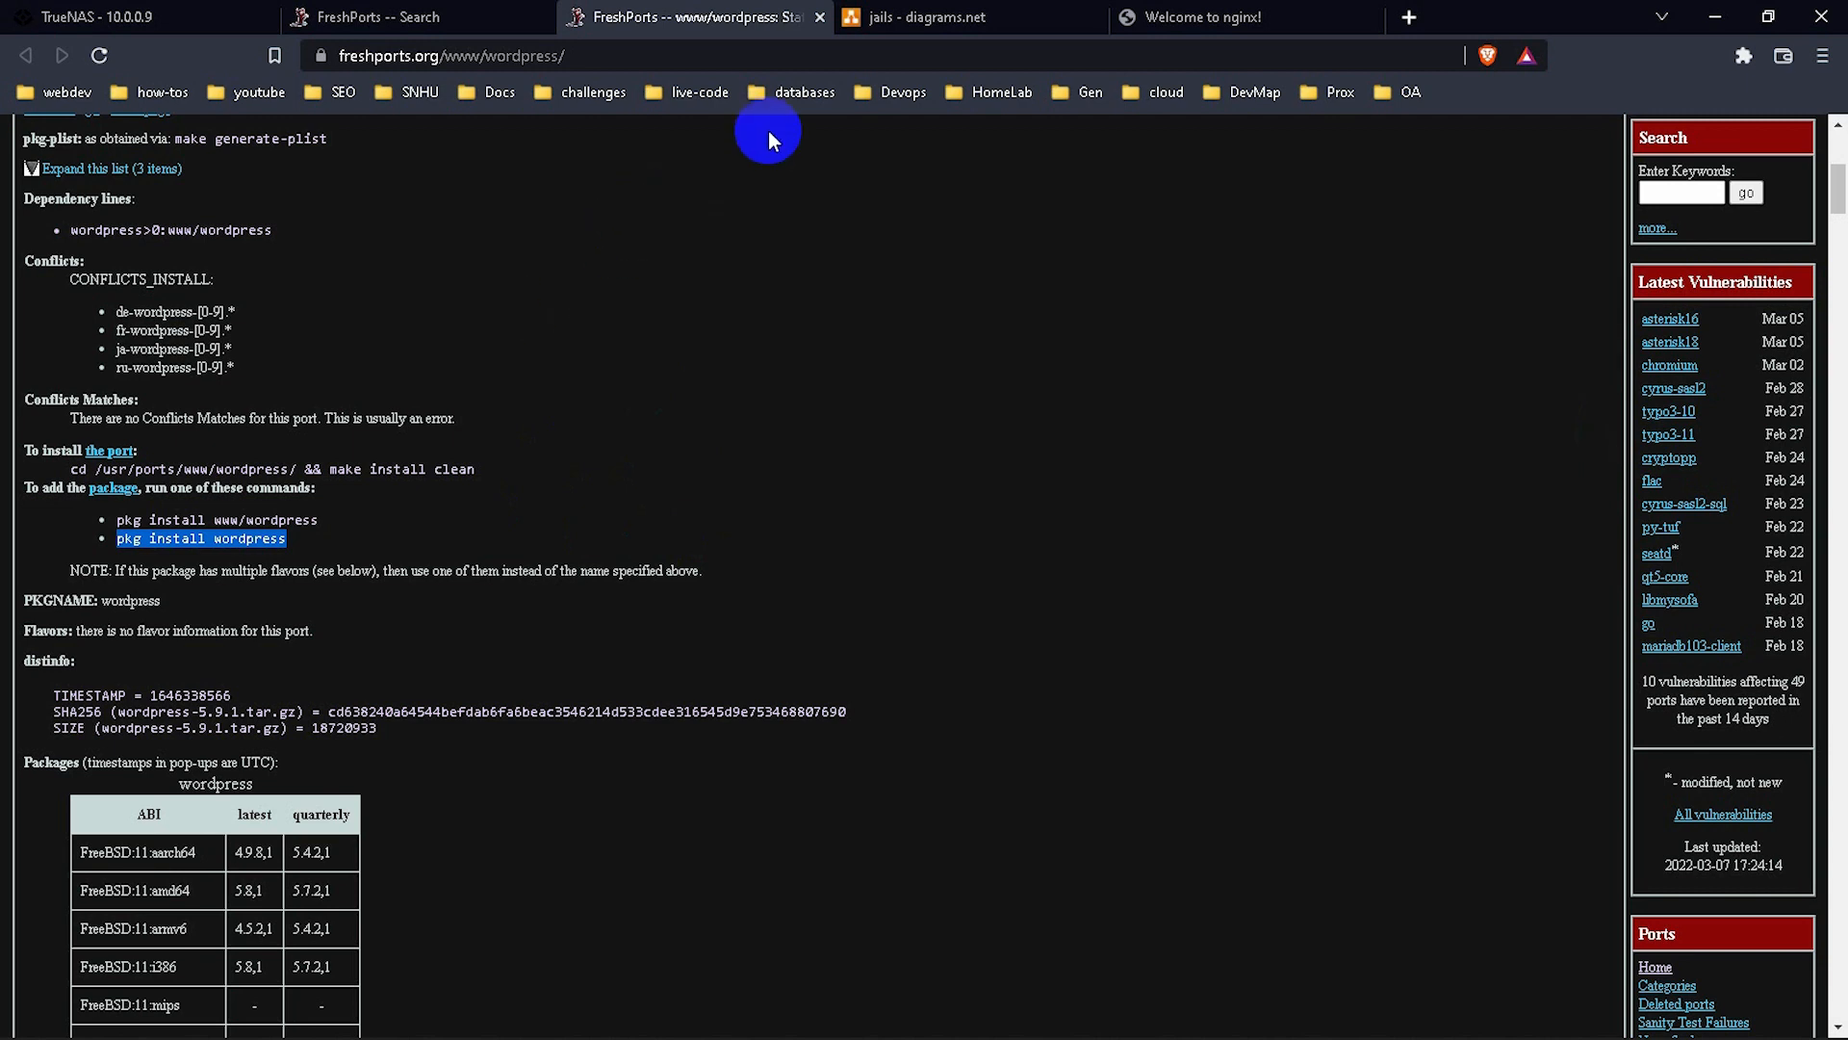
pyautogui.click(96, 17)
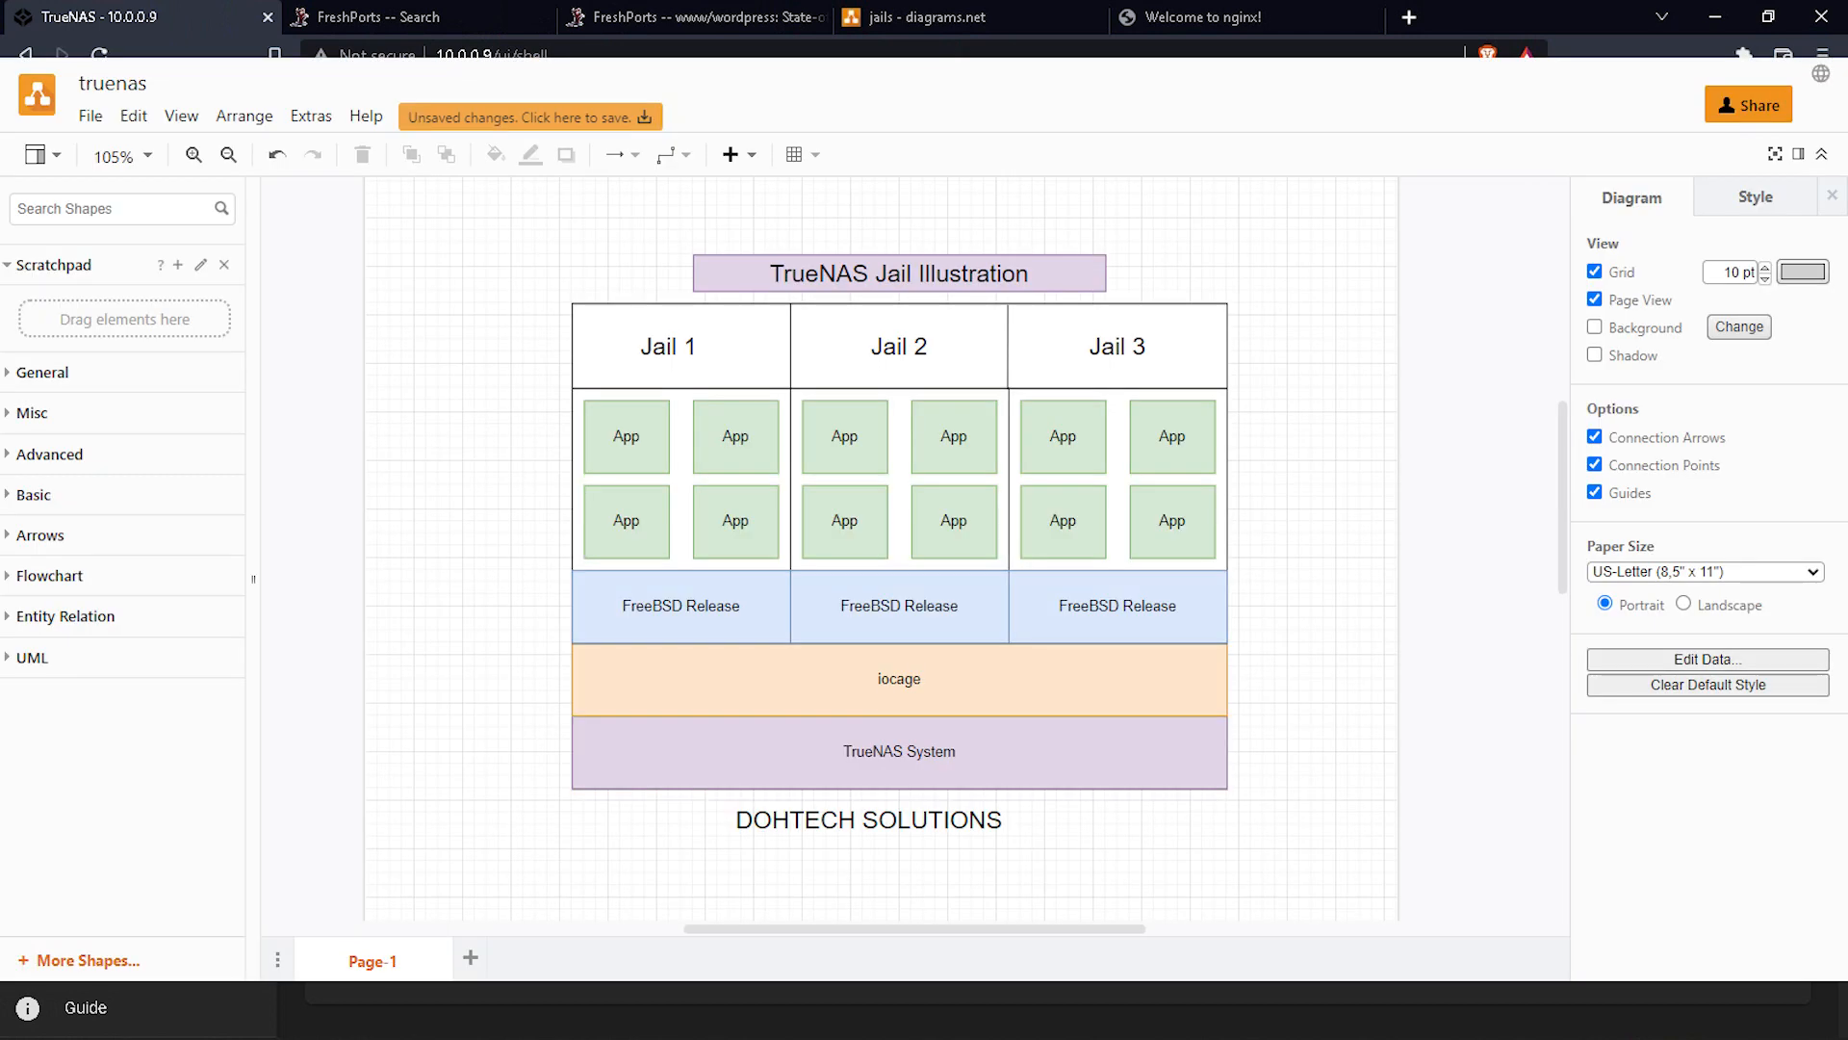
pyautogui.click(947, 19)
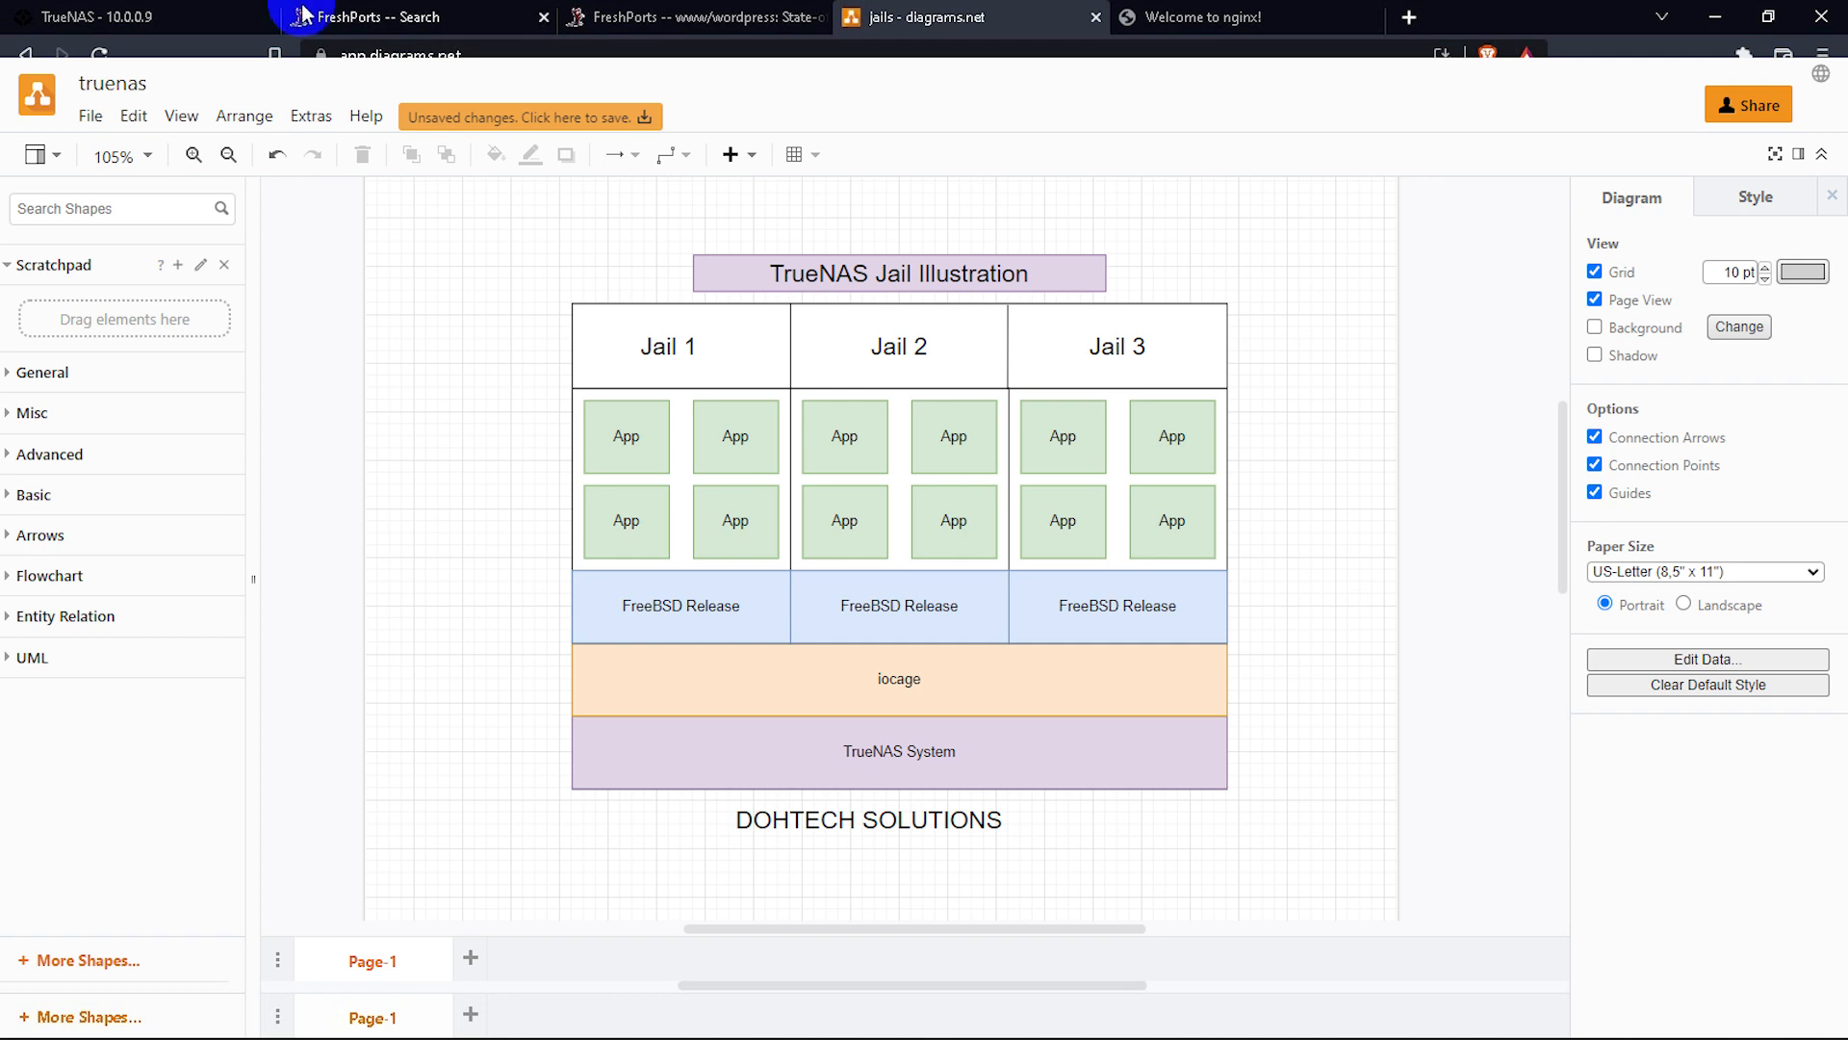
pyautogui.click(183, 14)
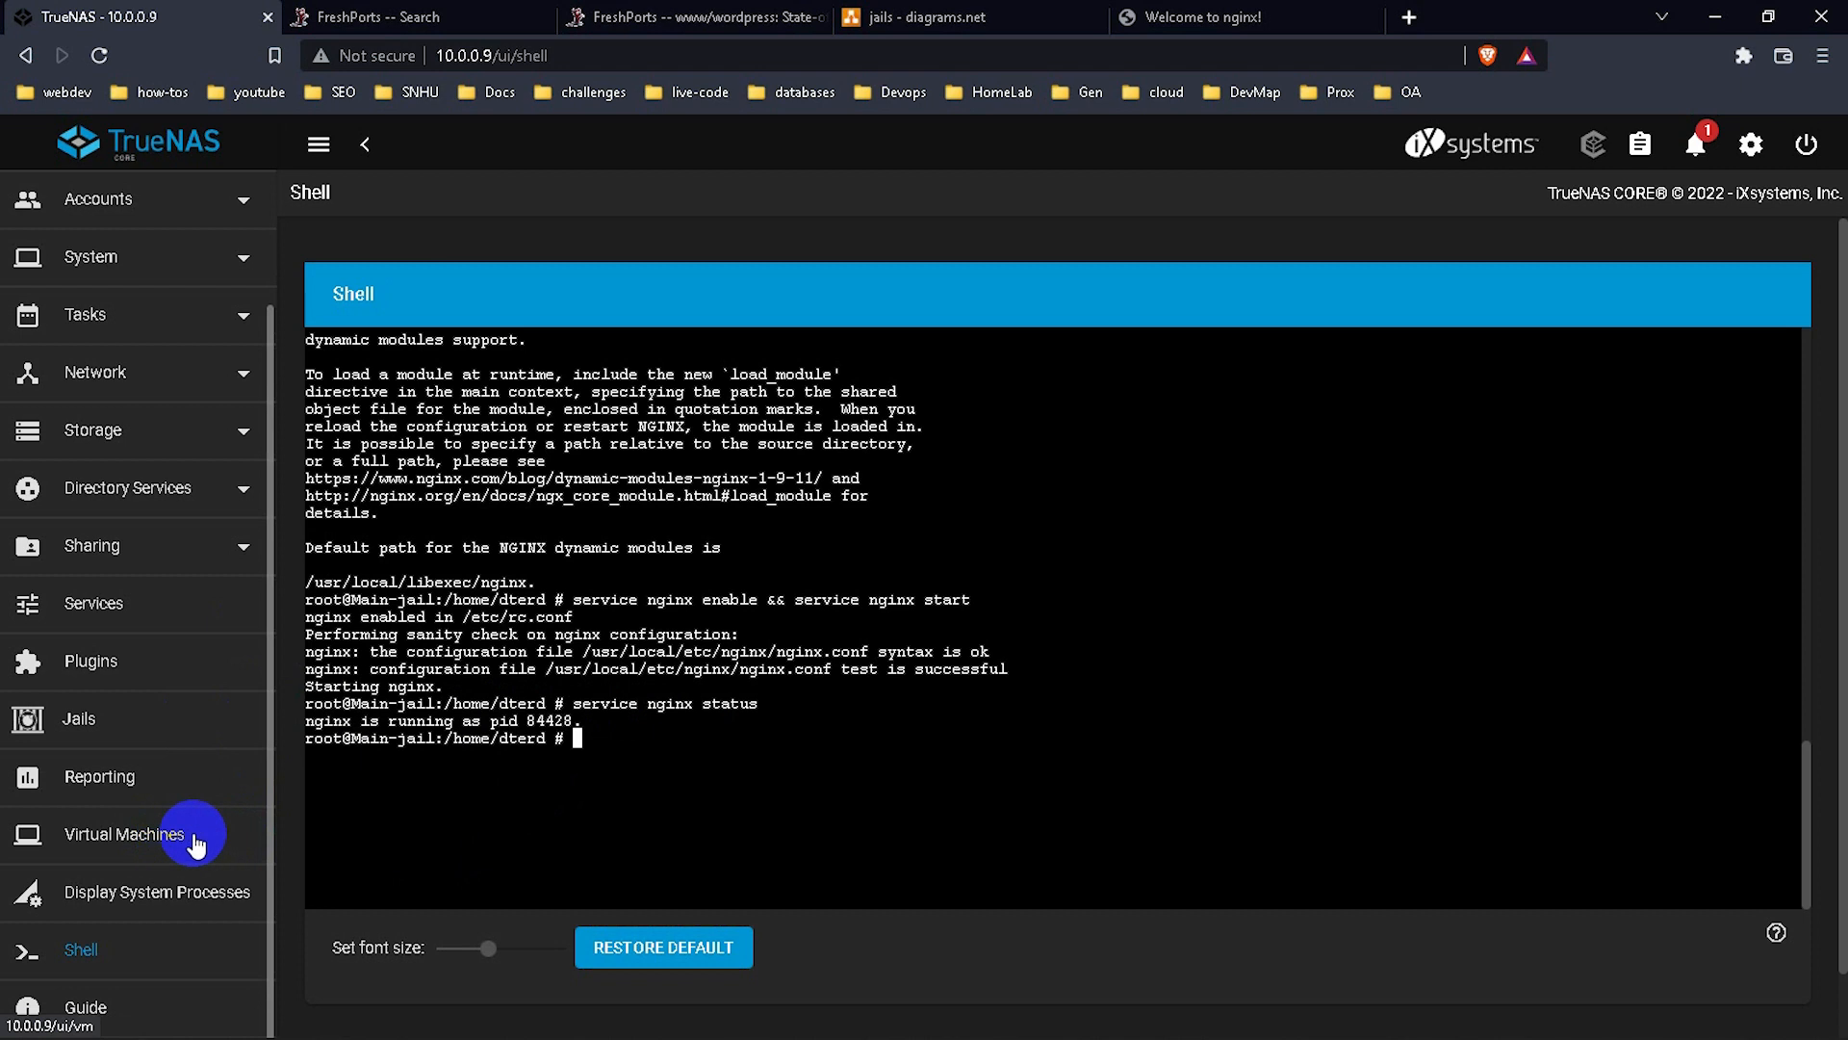
# Go to Virtual Machines in the TrueNAS sidebar, which shows an empty VM list.
pyautogui.click(154, 834)
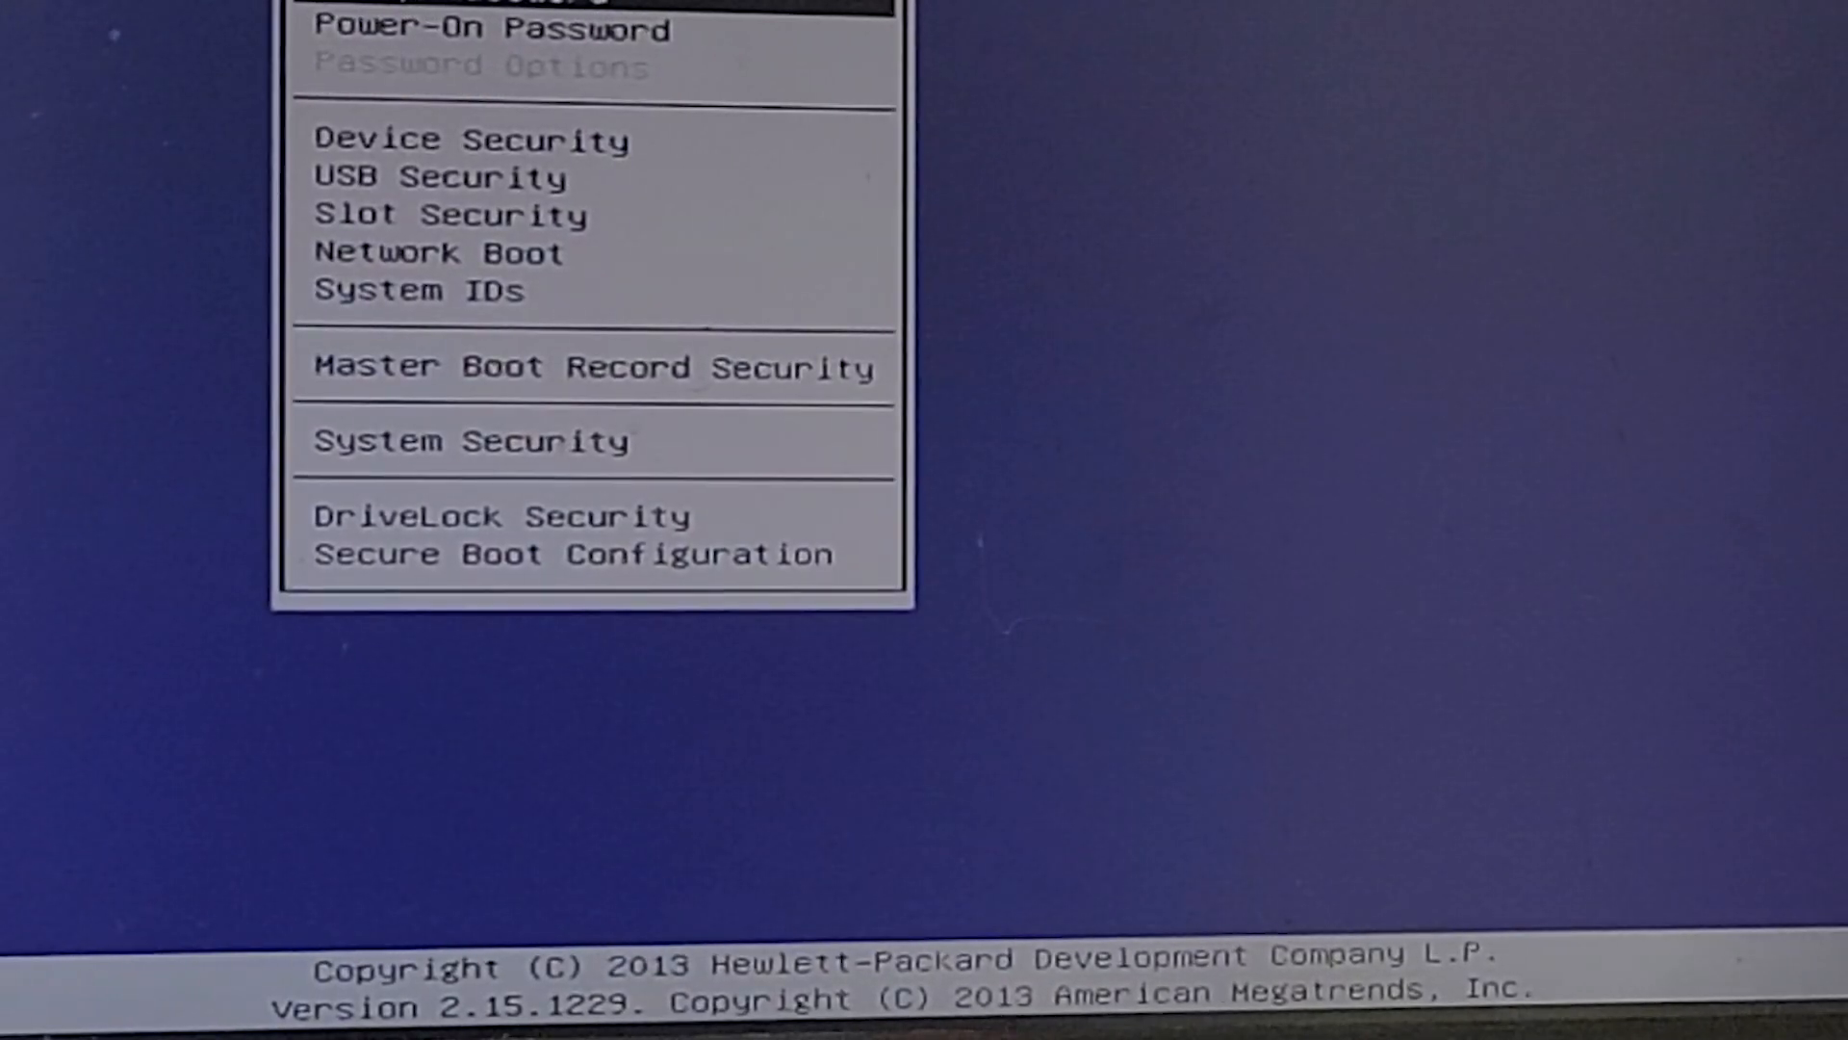
# Review the Device Security list under the BIOS Security menu.
pyautogui.press('Down')
pyautogui.press('Down')
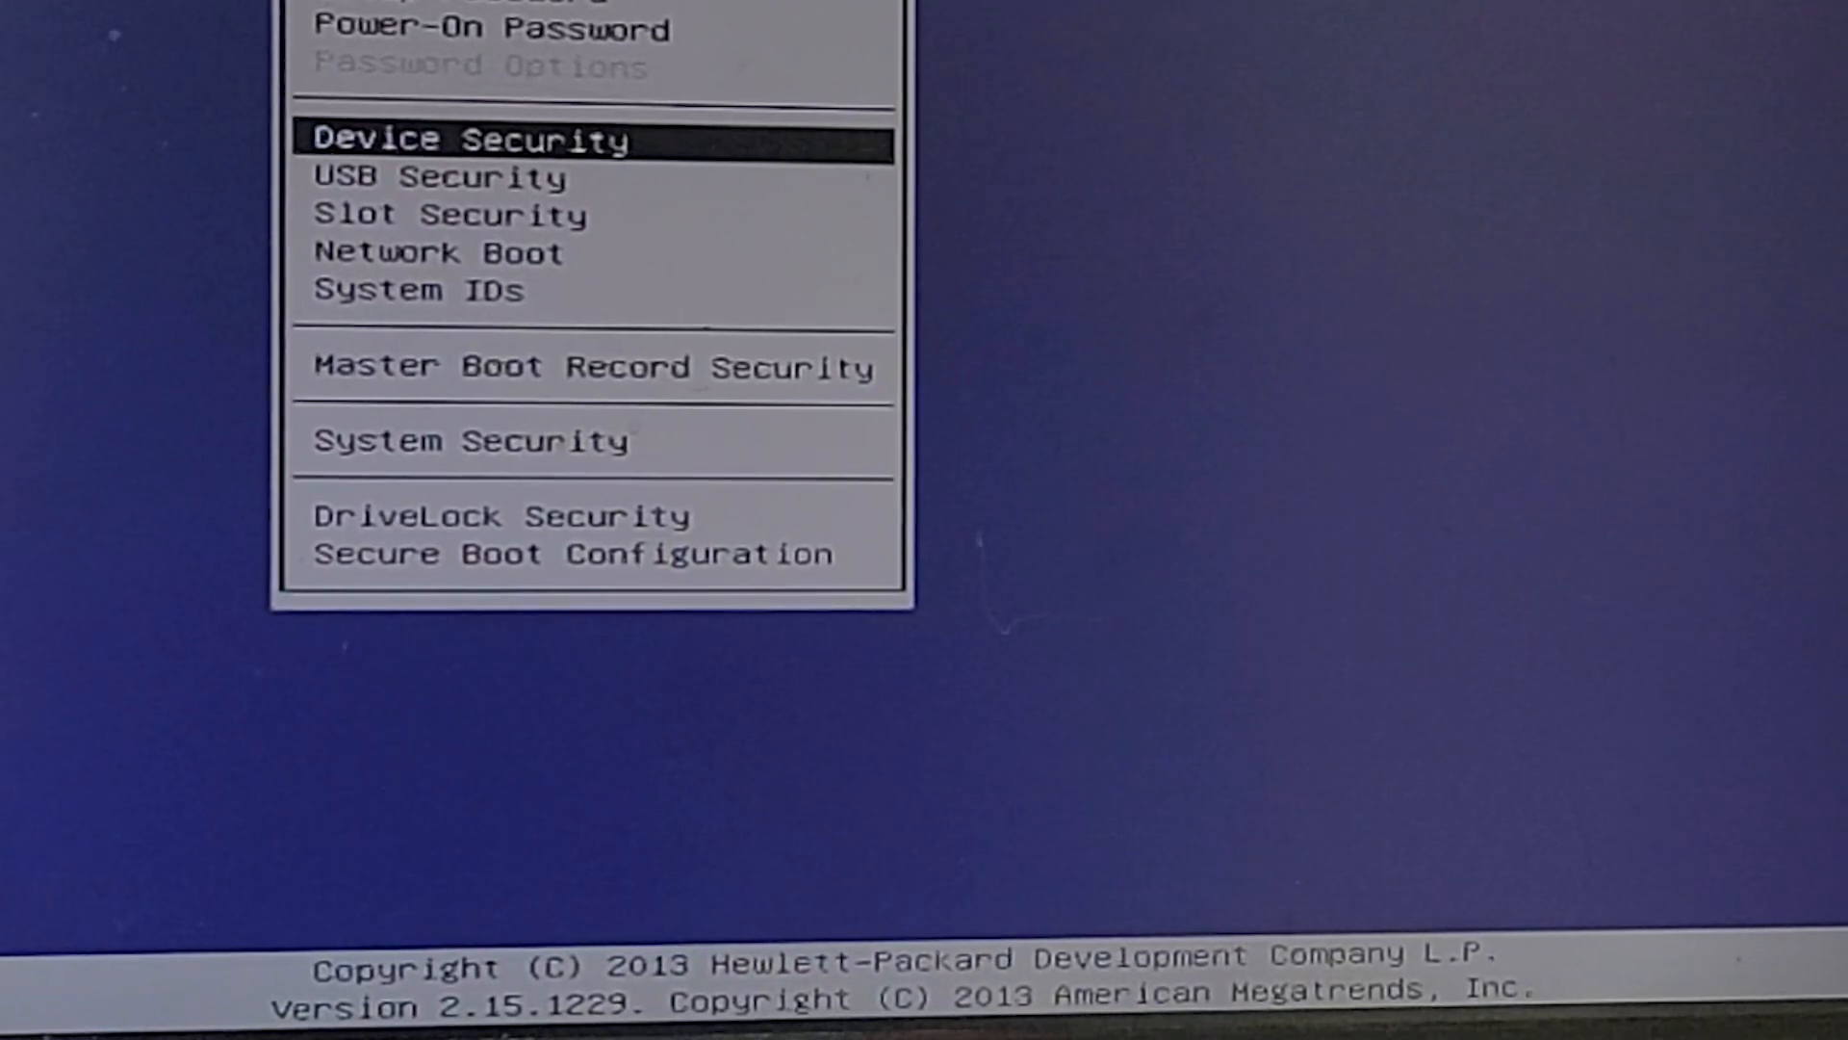
pyautogui.press('Return')
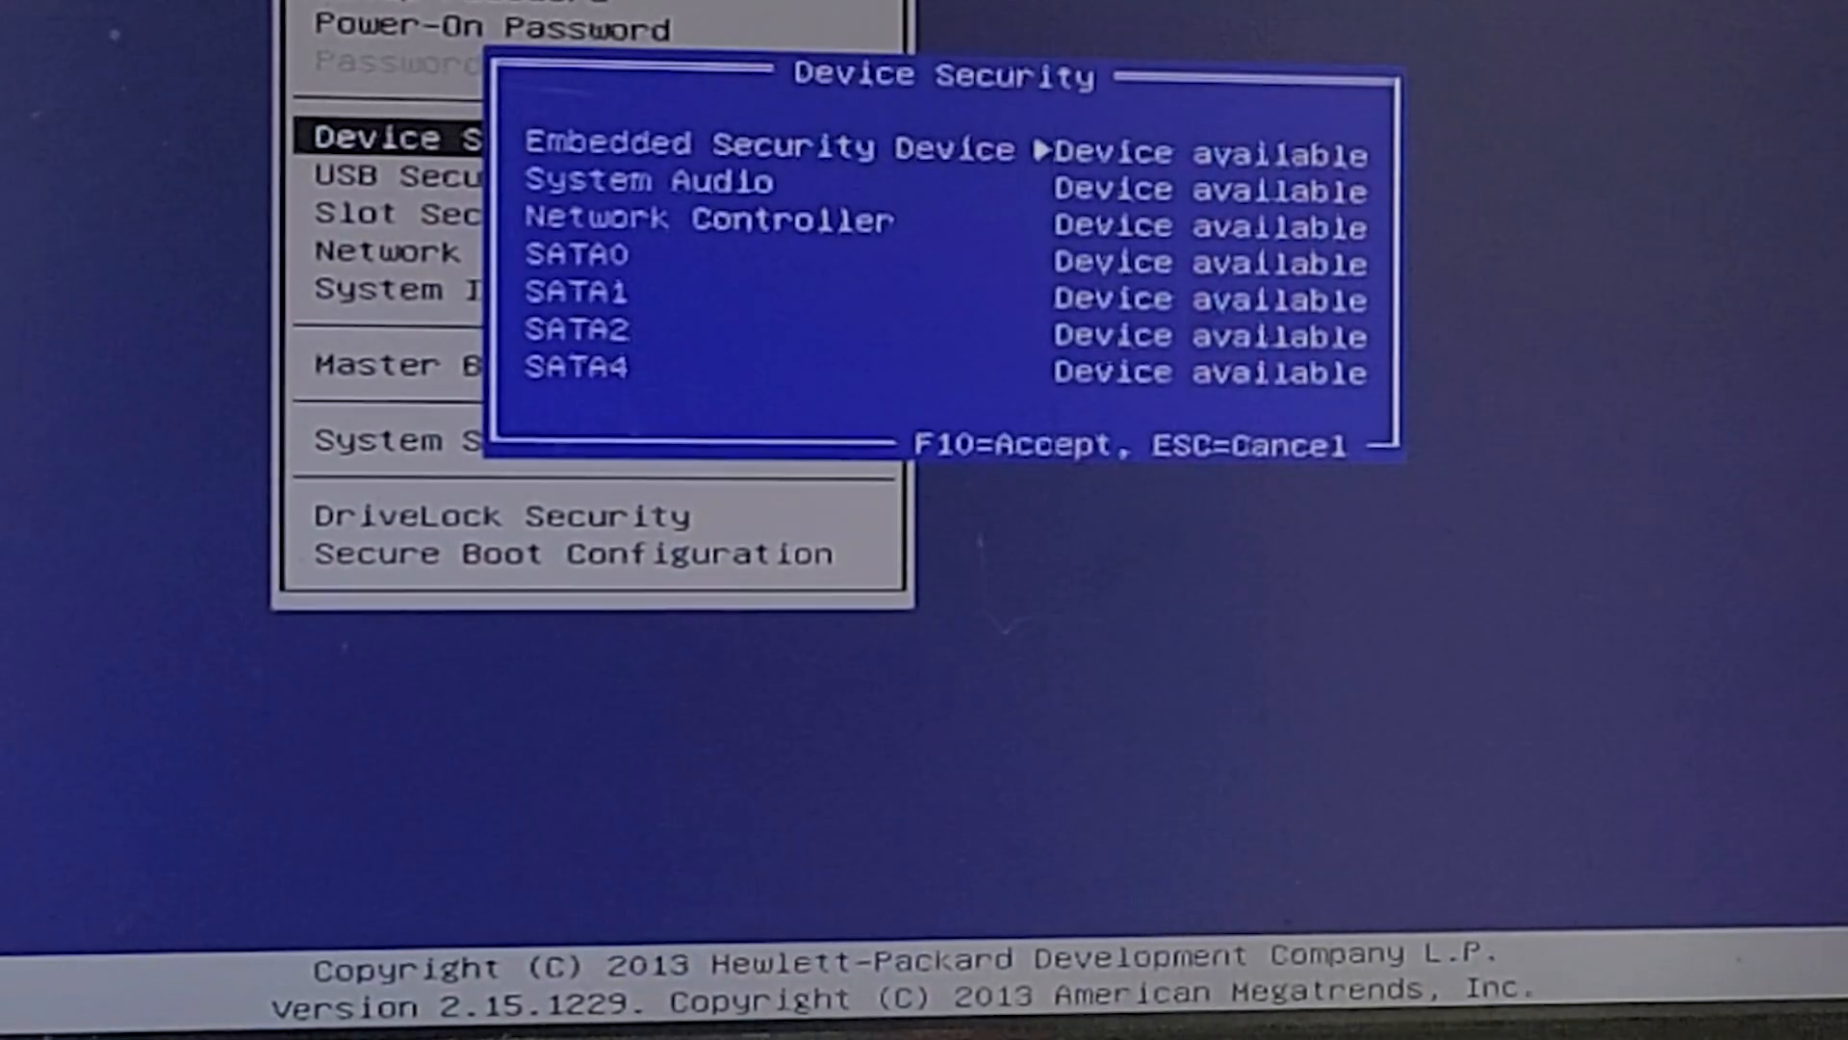
pyautogui.press('Escape')
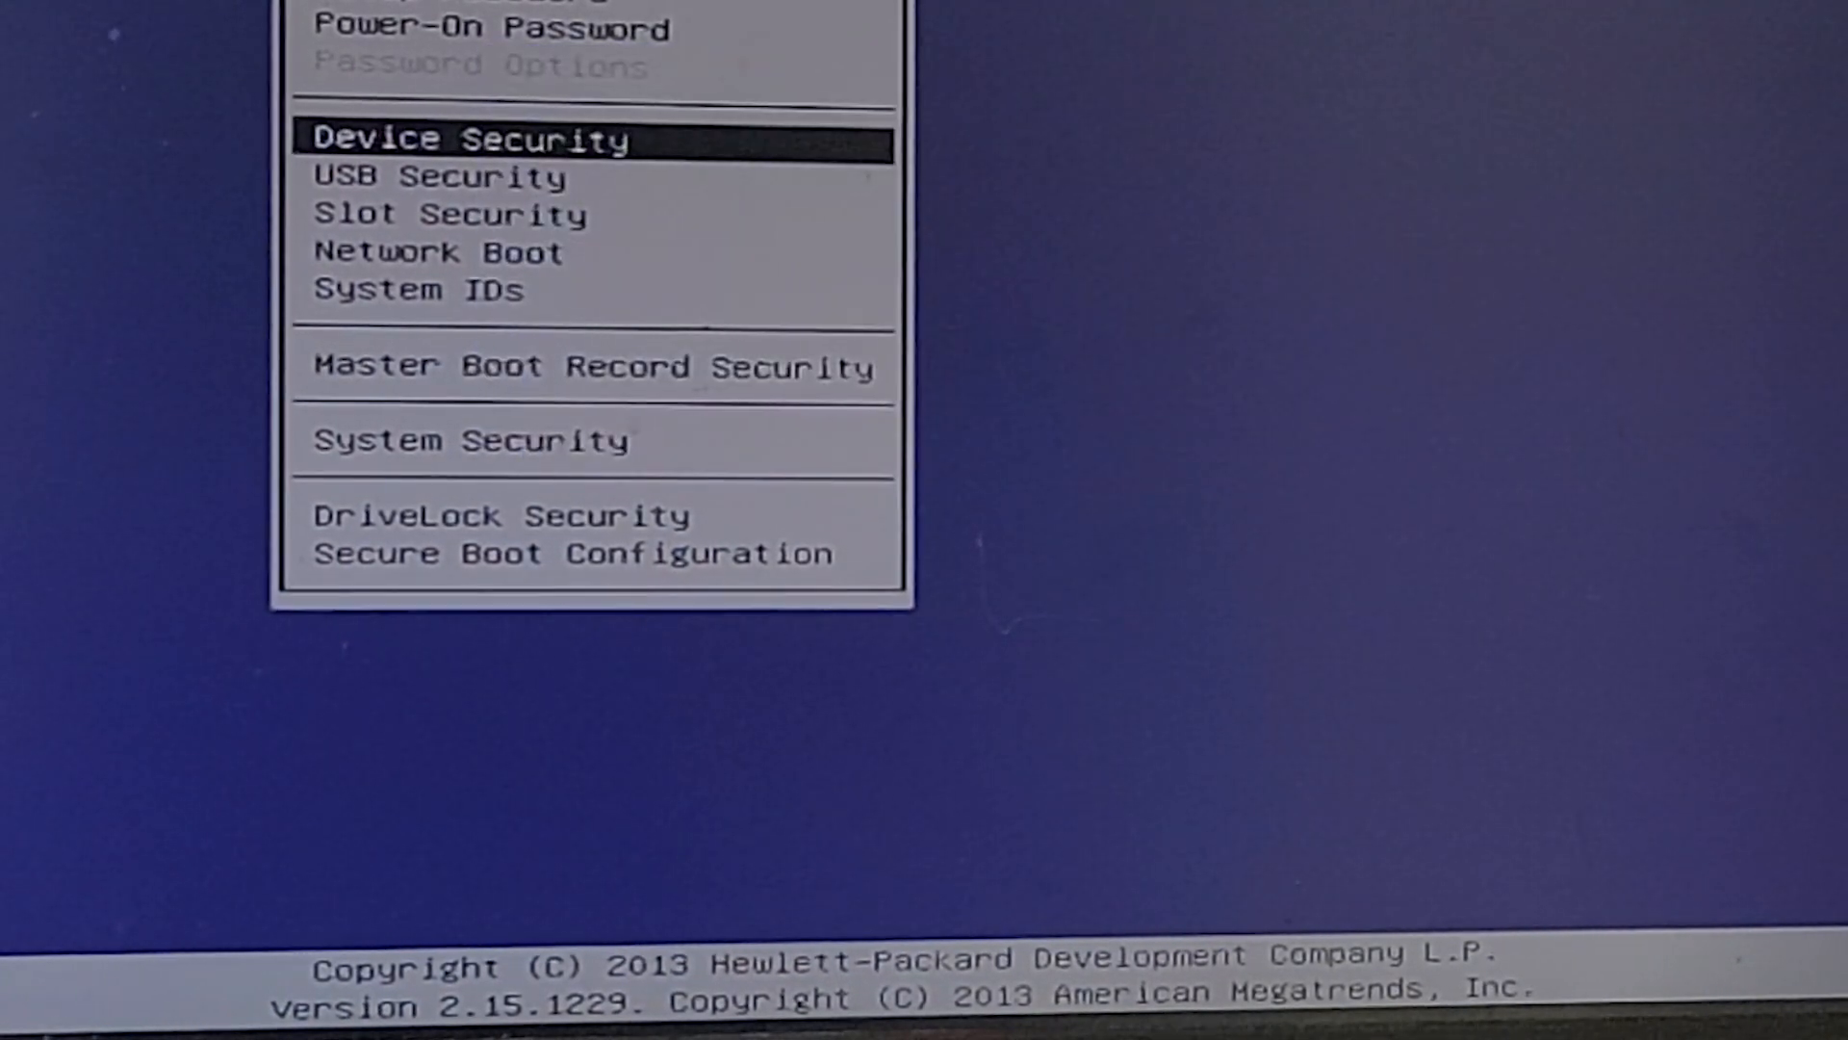
# Set Virtualization Technology (VTx) to Enabled in System Security and accept with F10.
pyautogui.press('Down')
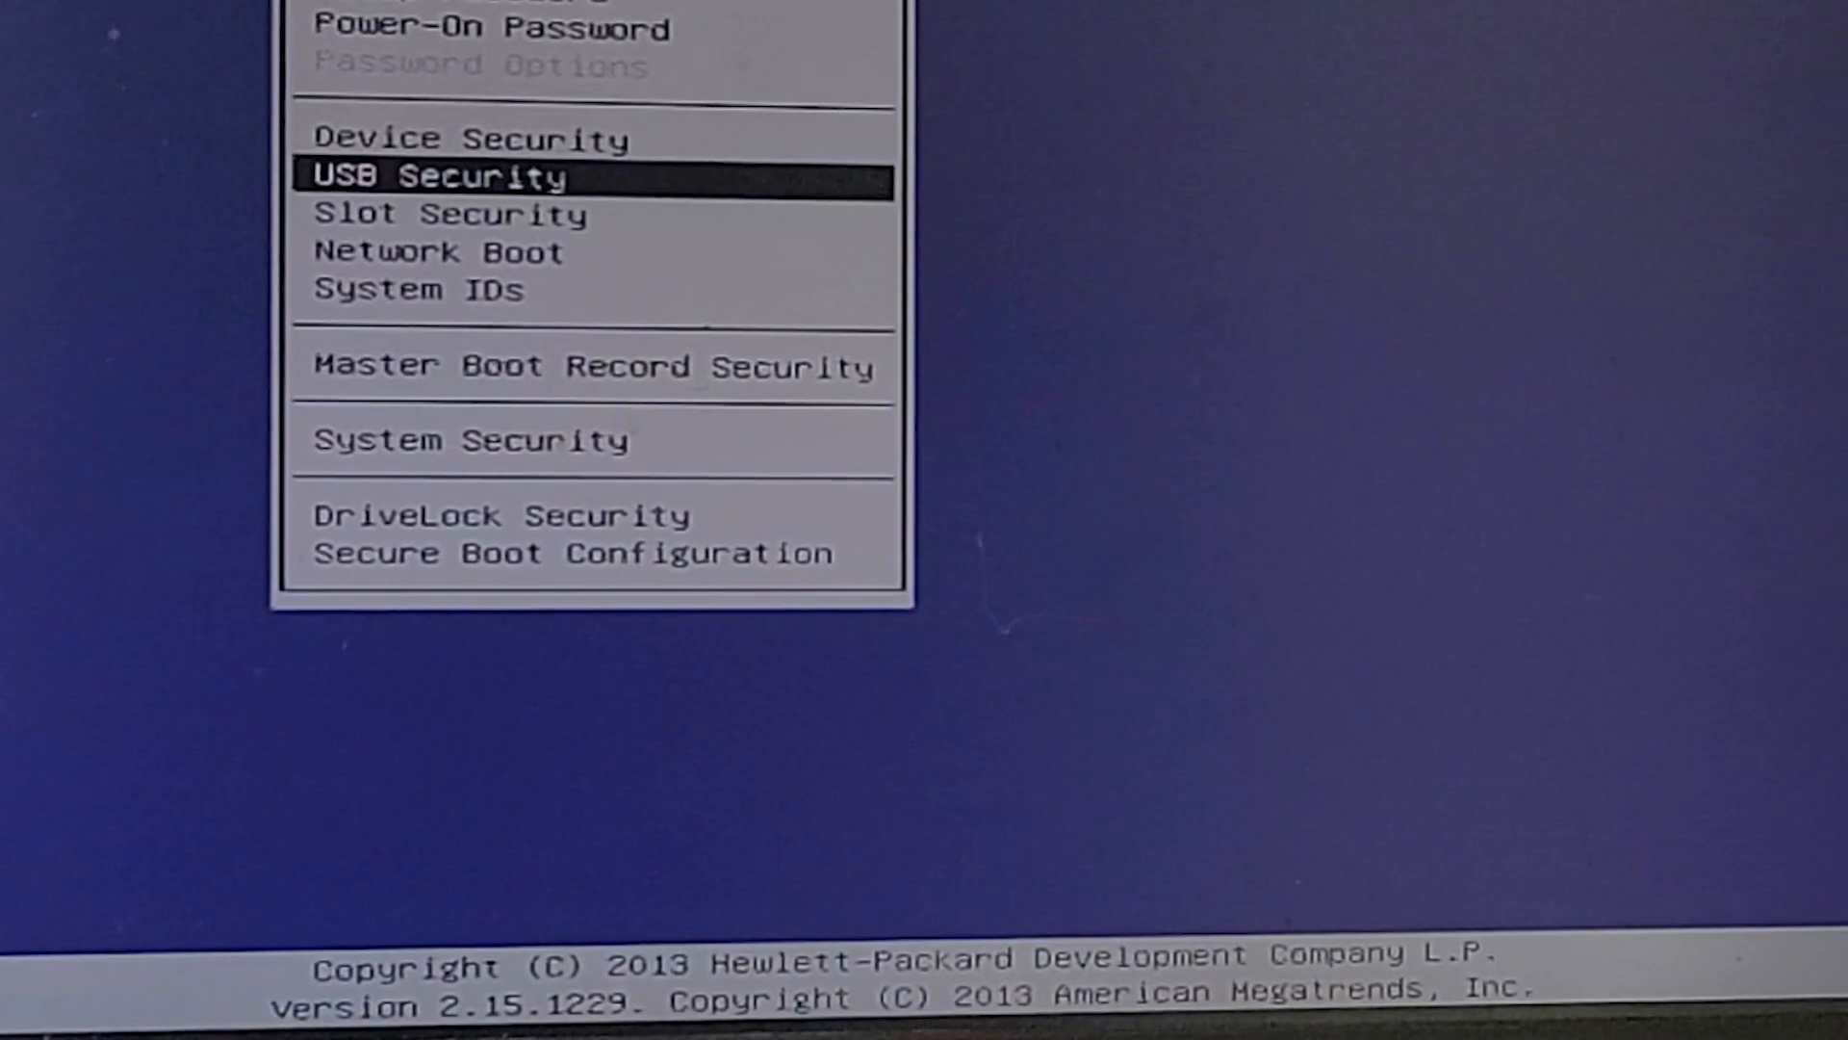
pyautogui.press('Down')
pyautogui.press('Down')
pyautogui.press('Down')
pyautogui.press('Down')
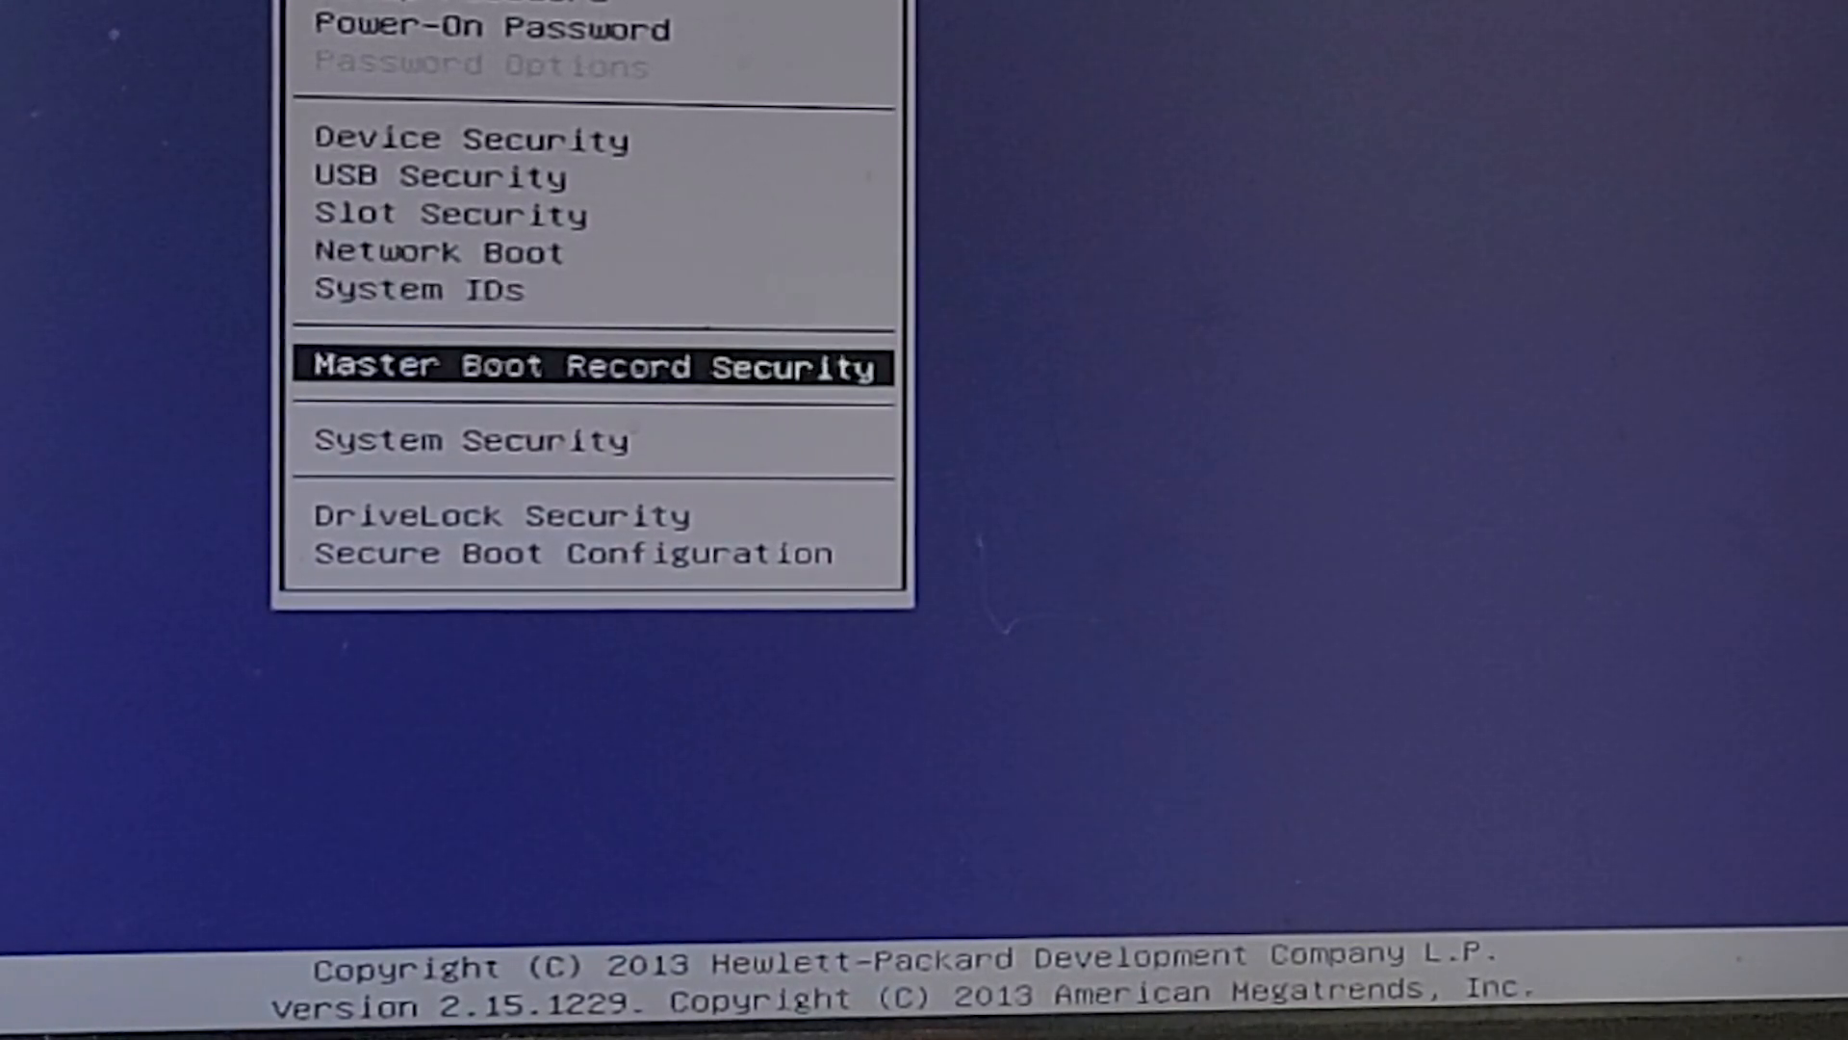
pyautogui.press('Down')
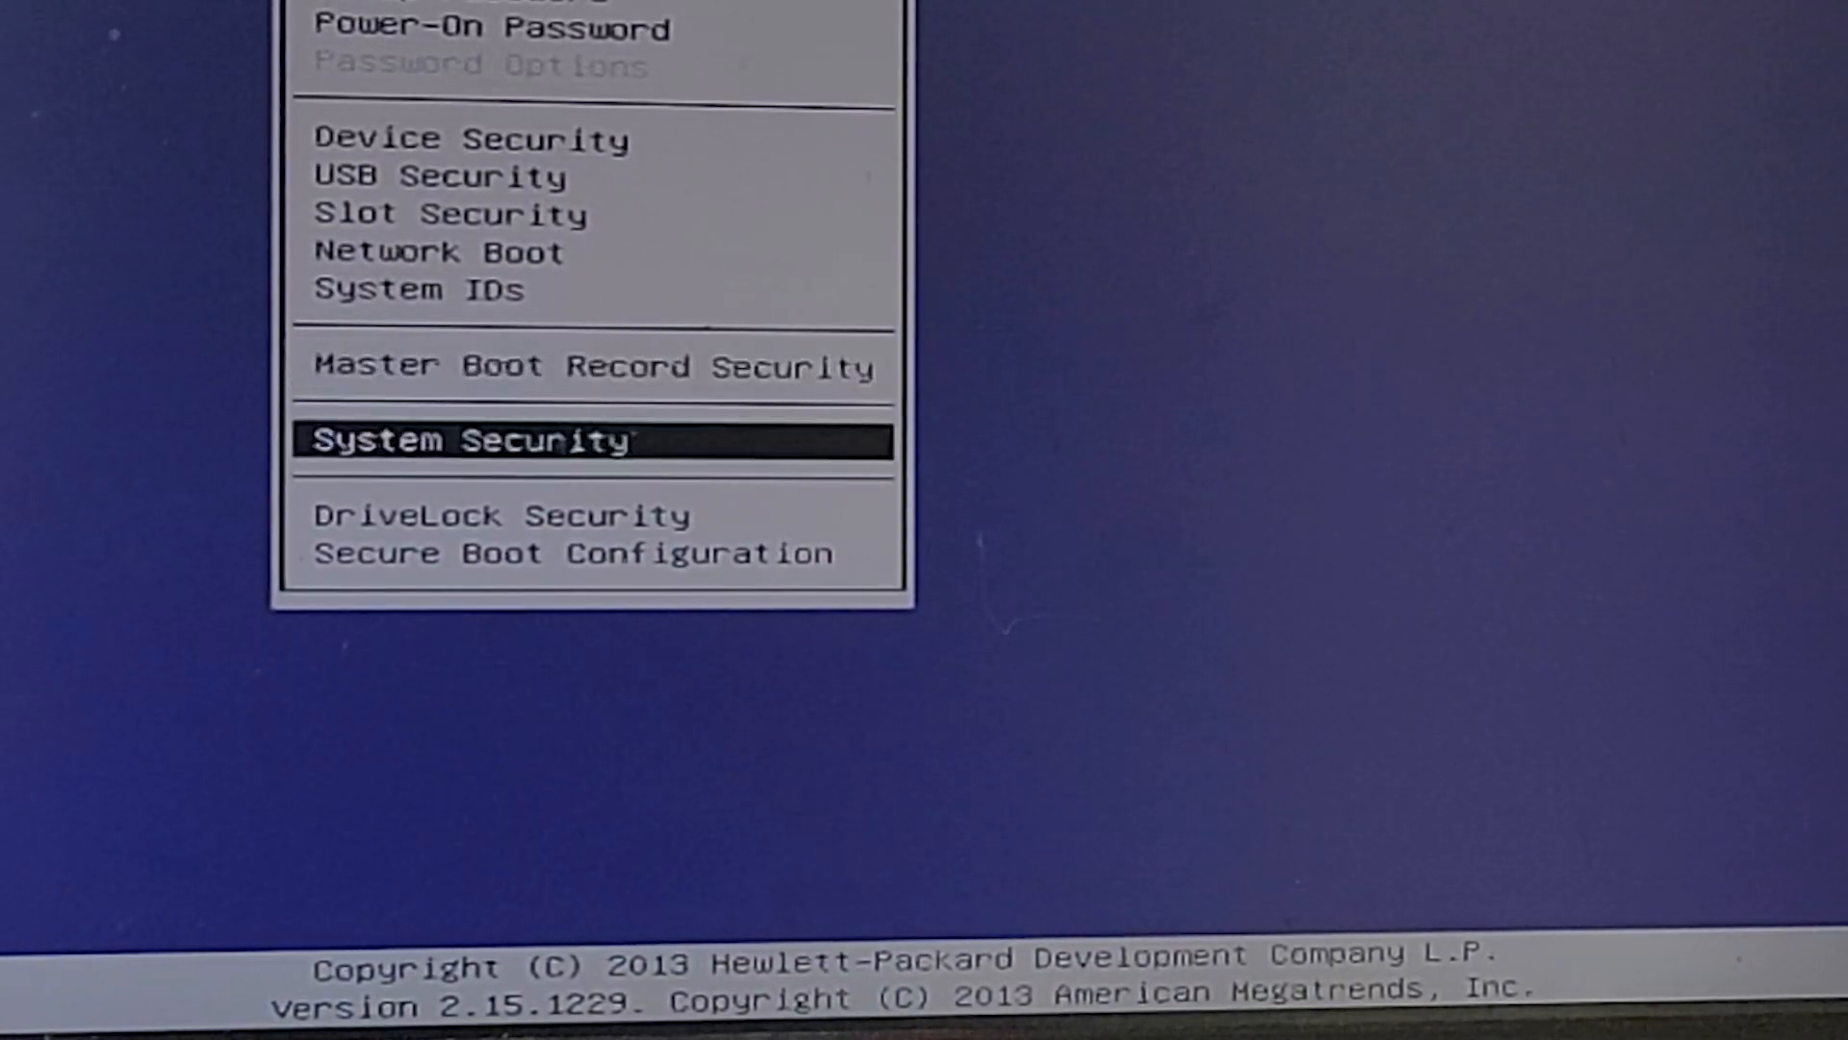
pyautogui.press('Return')
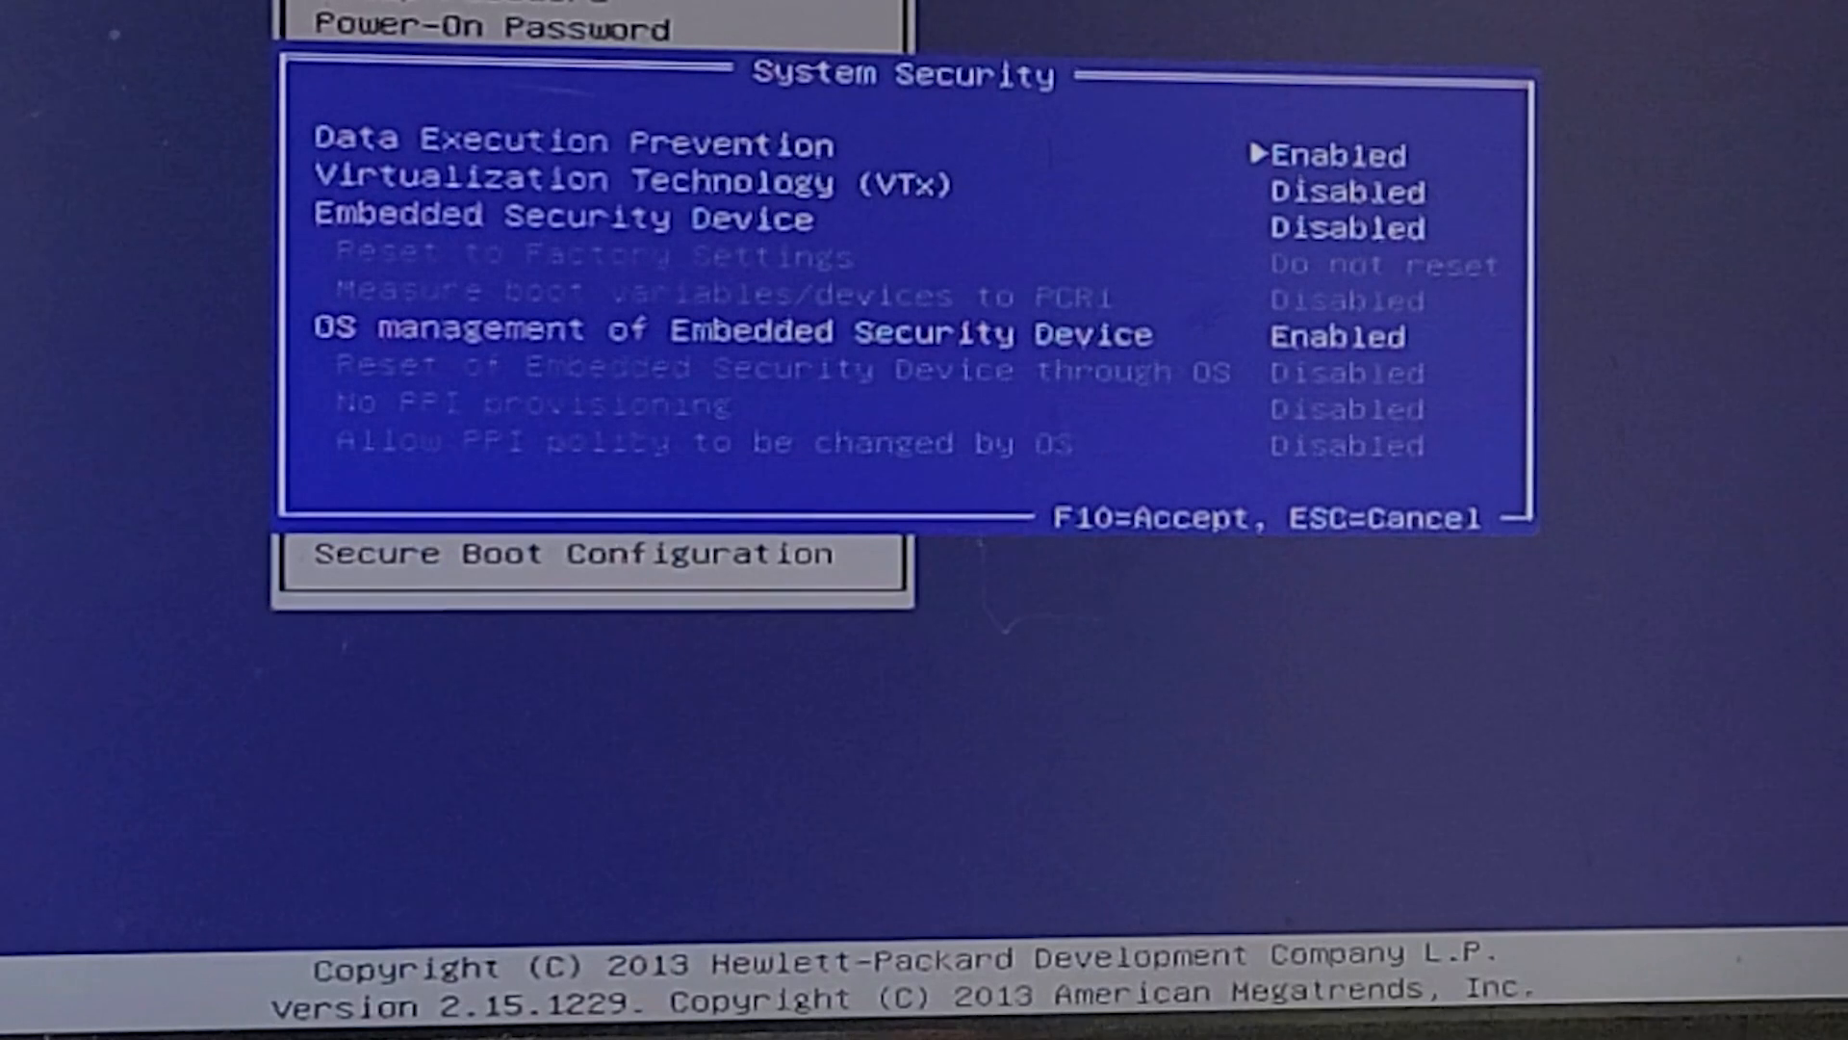
pyautogui.press('Down')
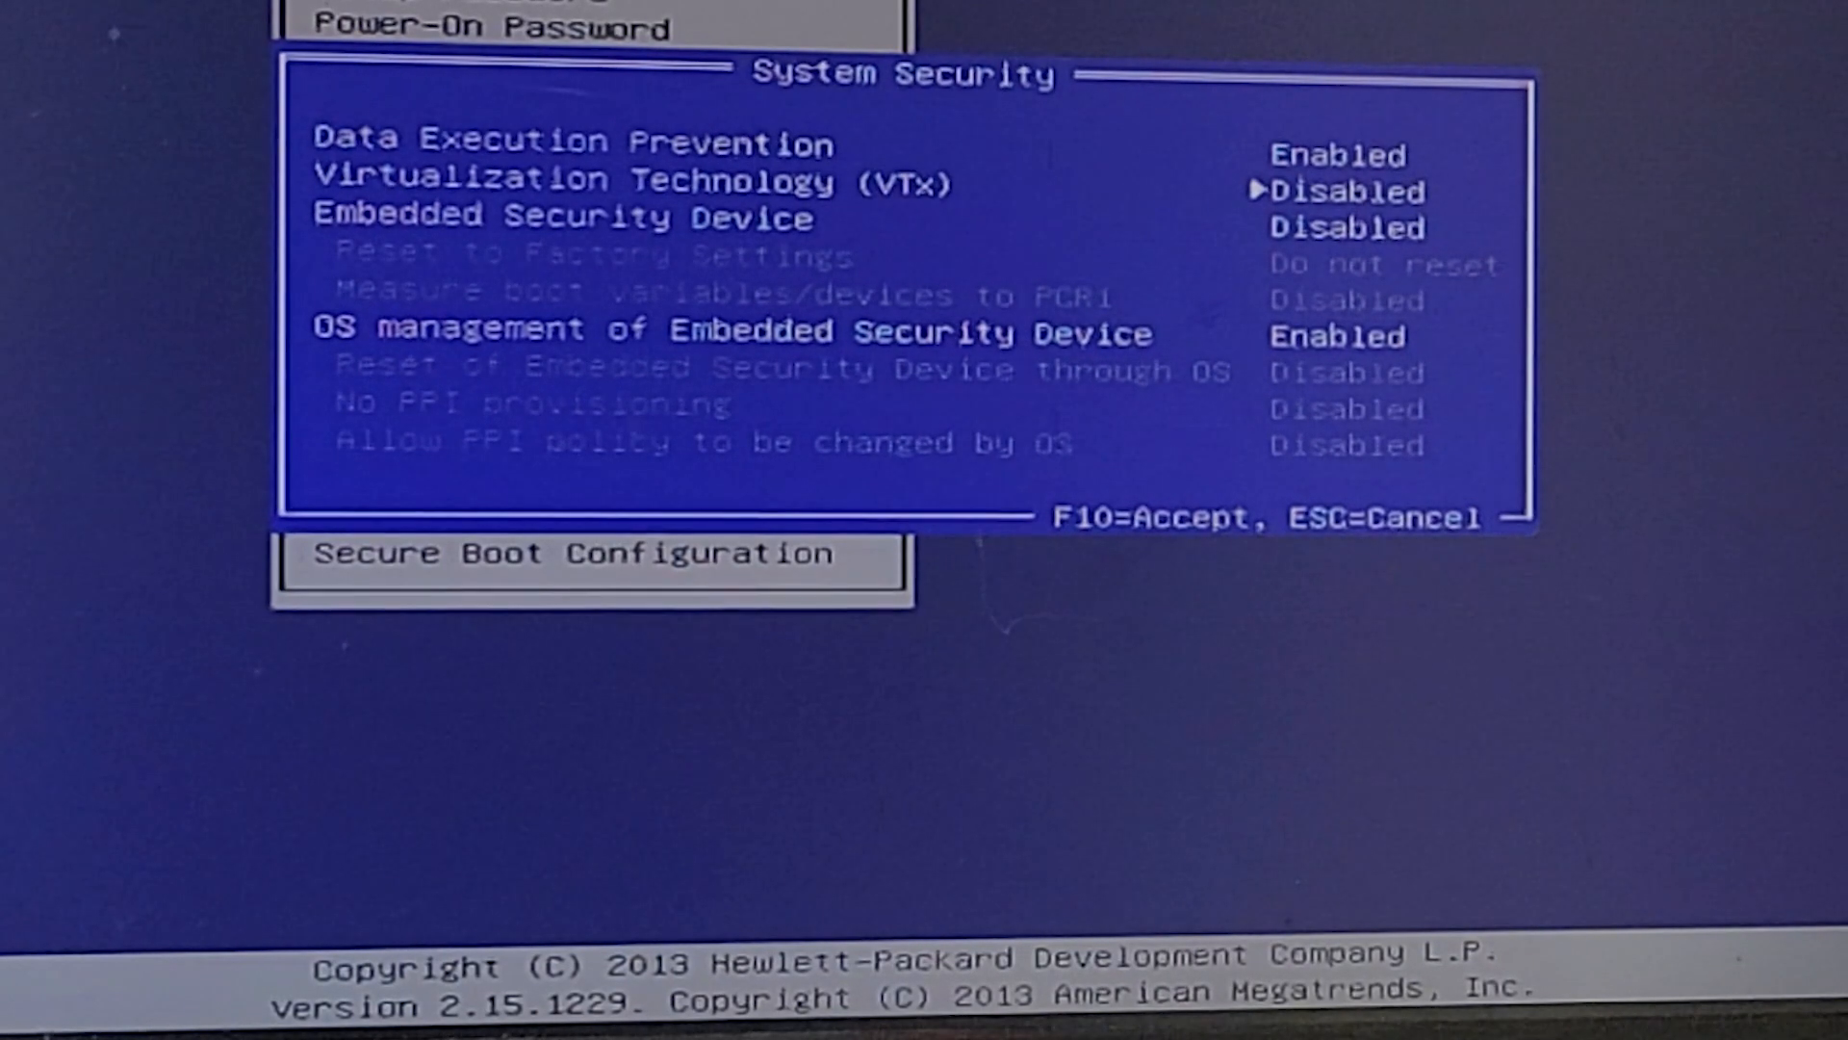
pyautogui.press('Right')
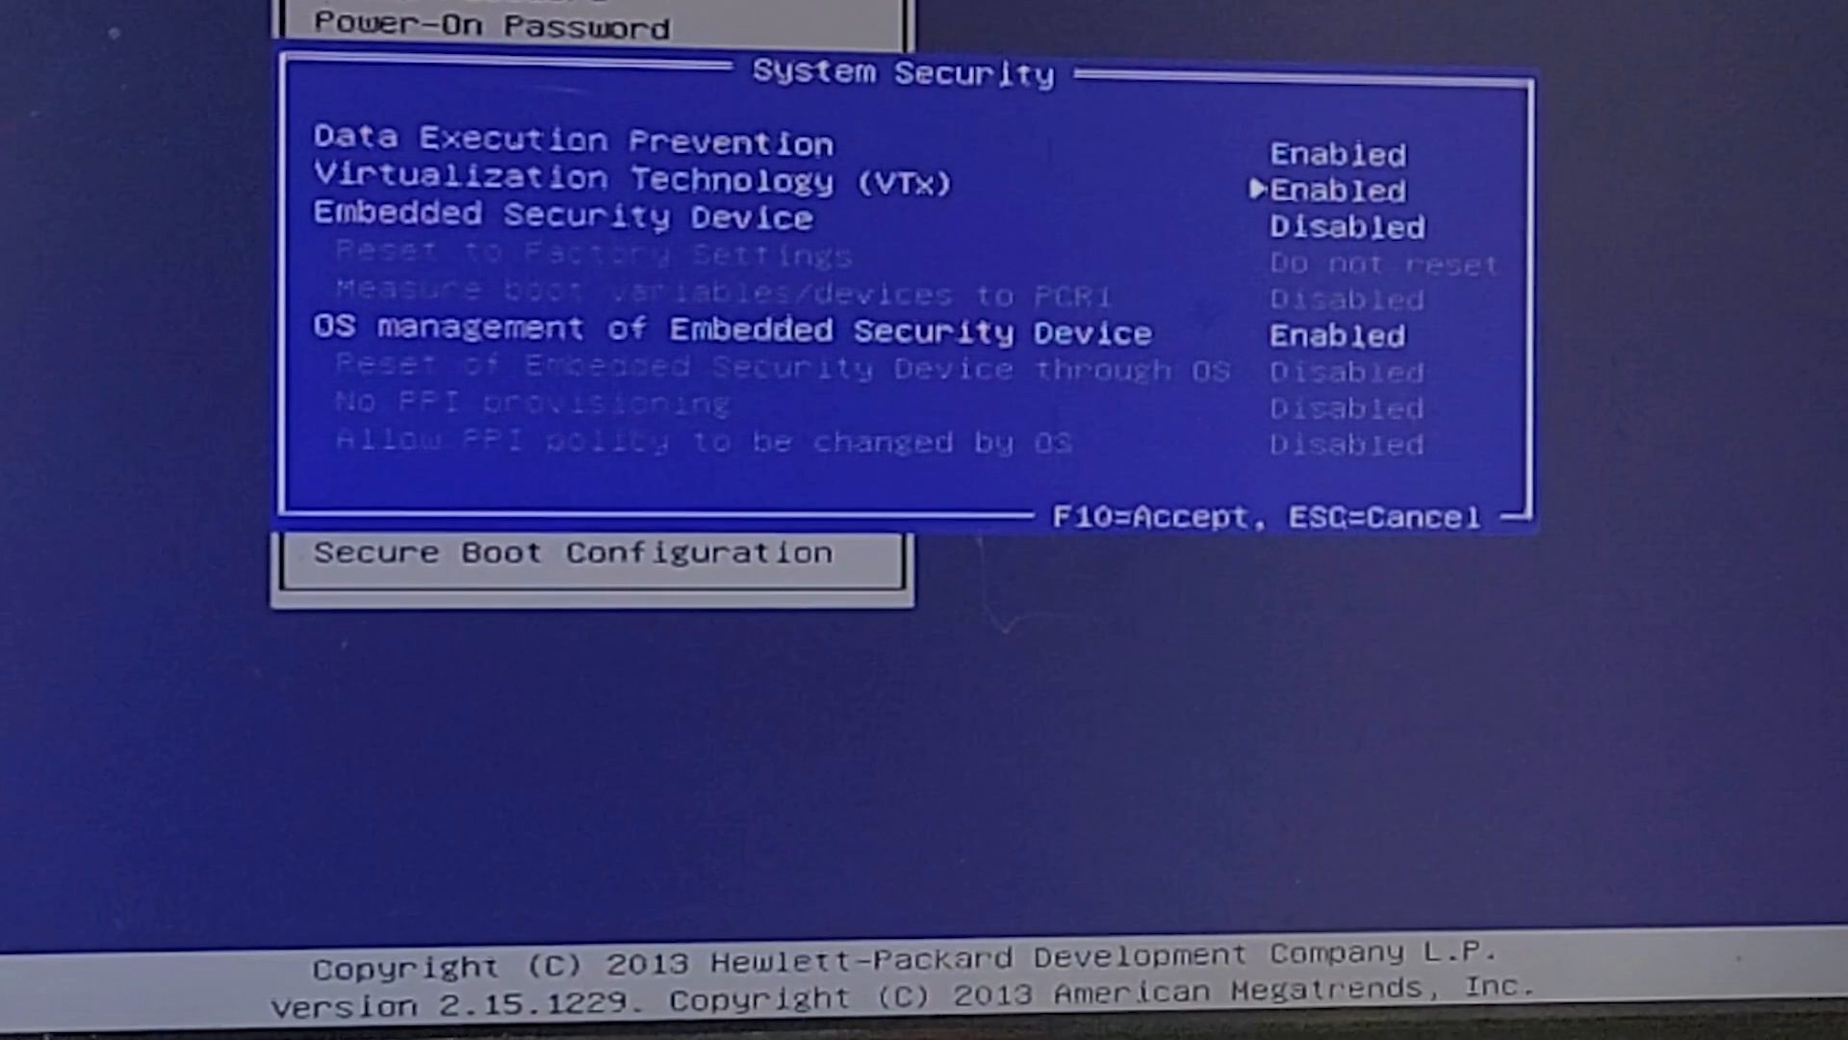
pyautogui.press('F10')
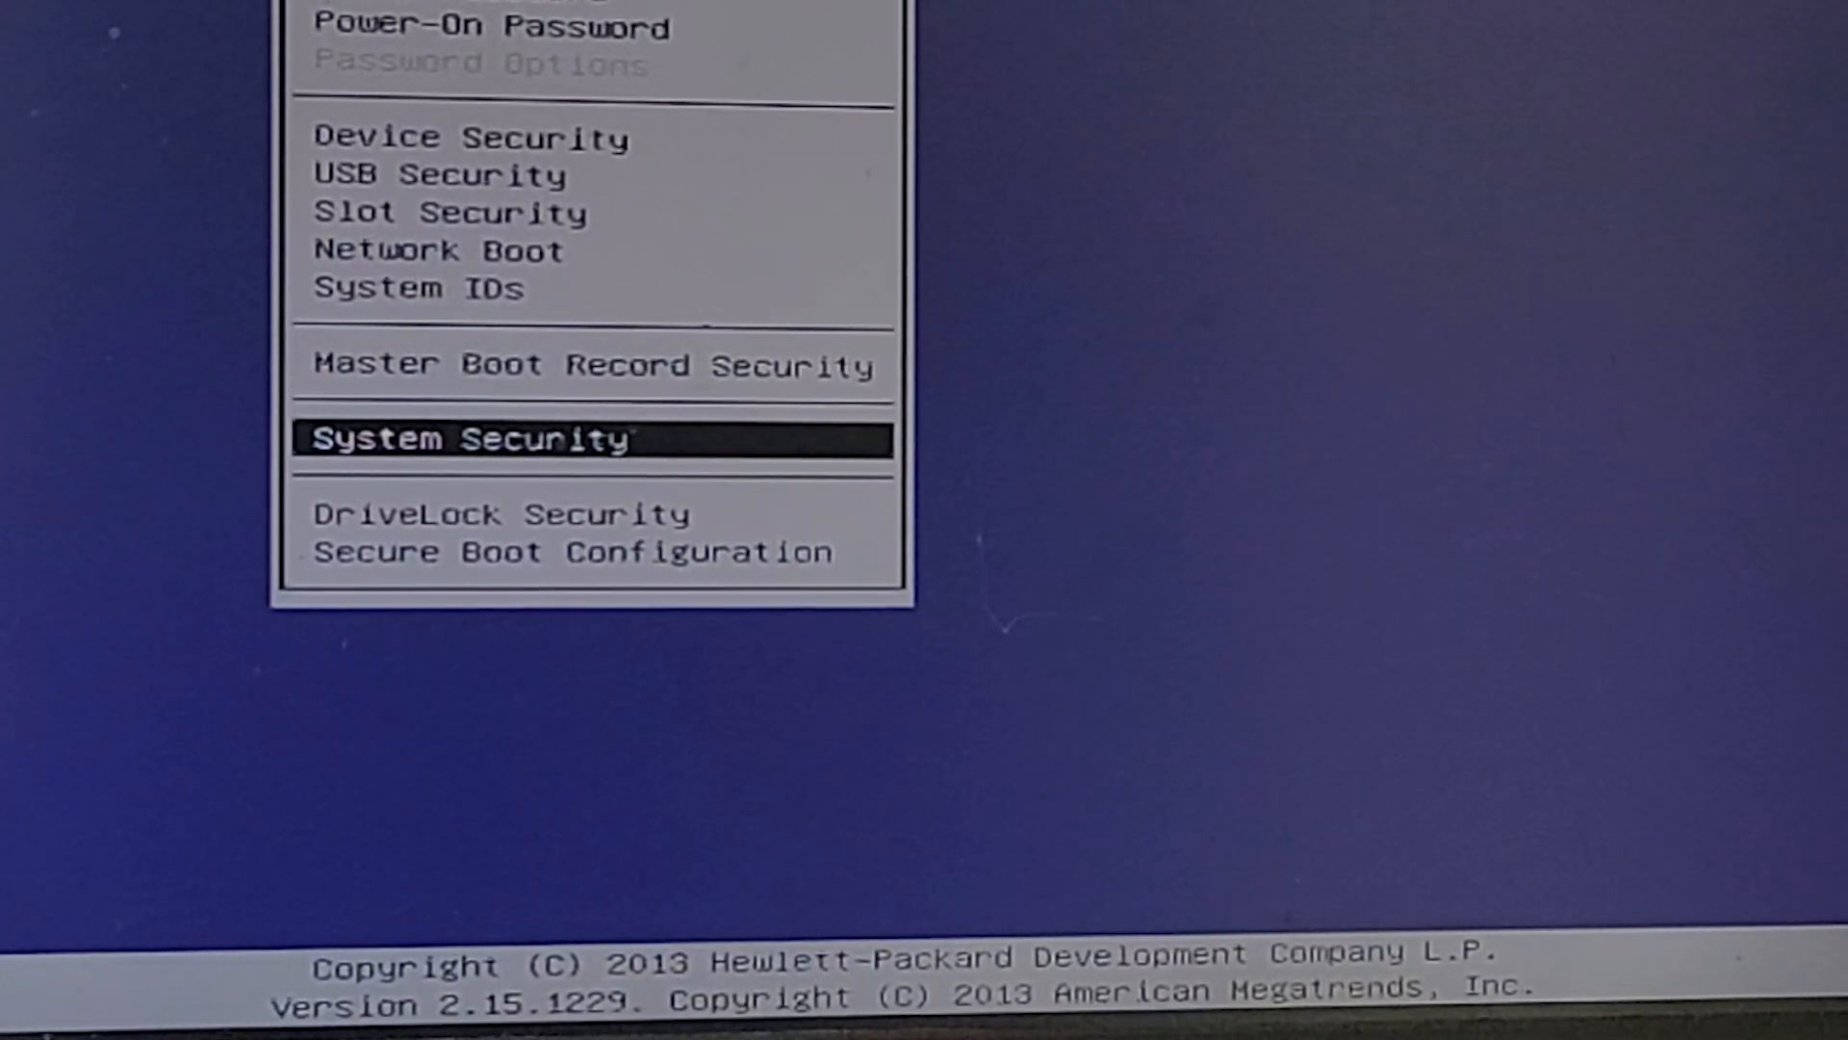
# Exit HP BIOS Setup.
pyautogui.press('Left')
pyautogui.press('Left')
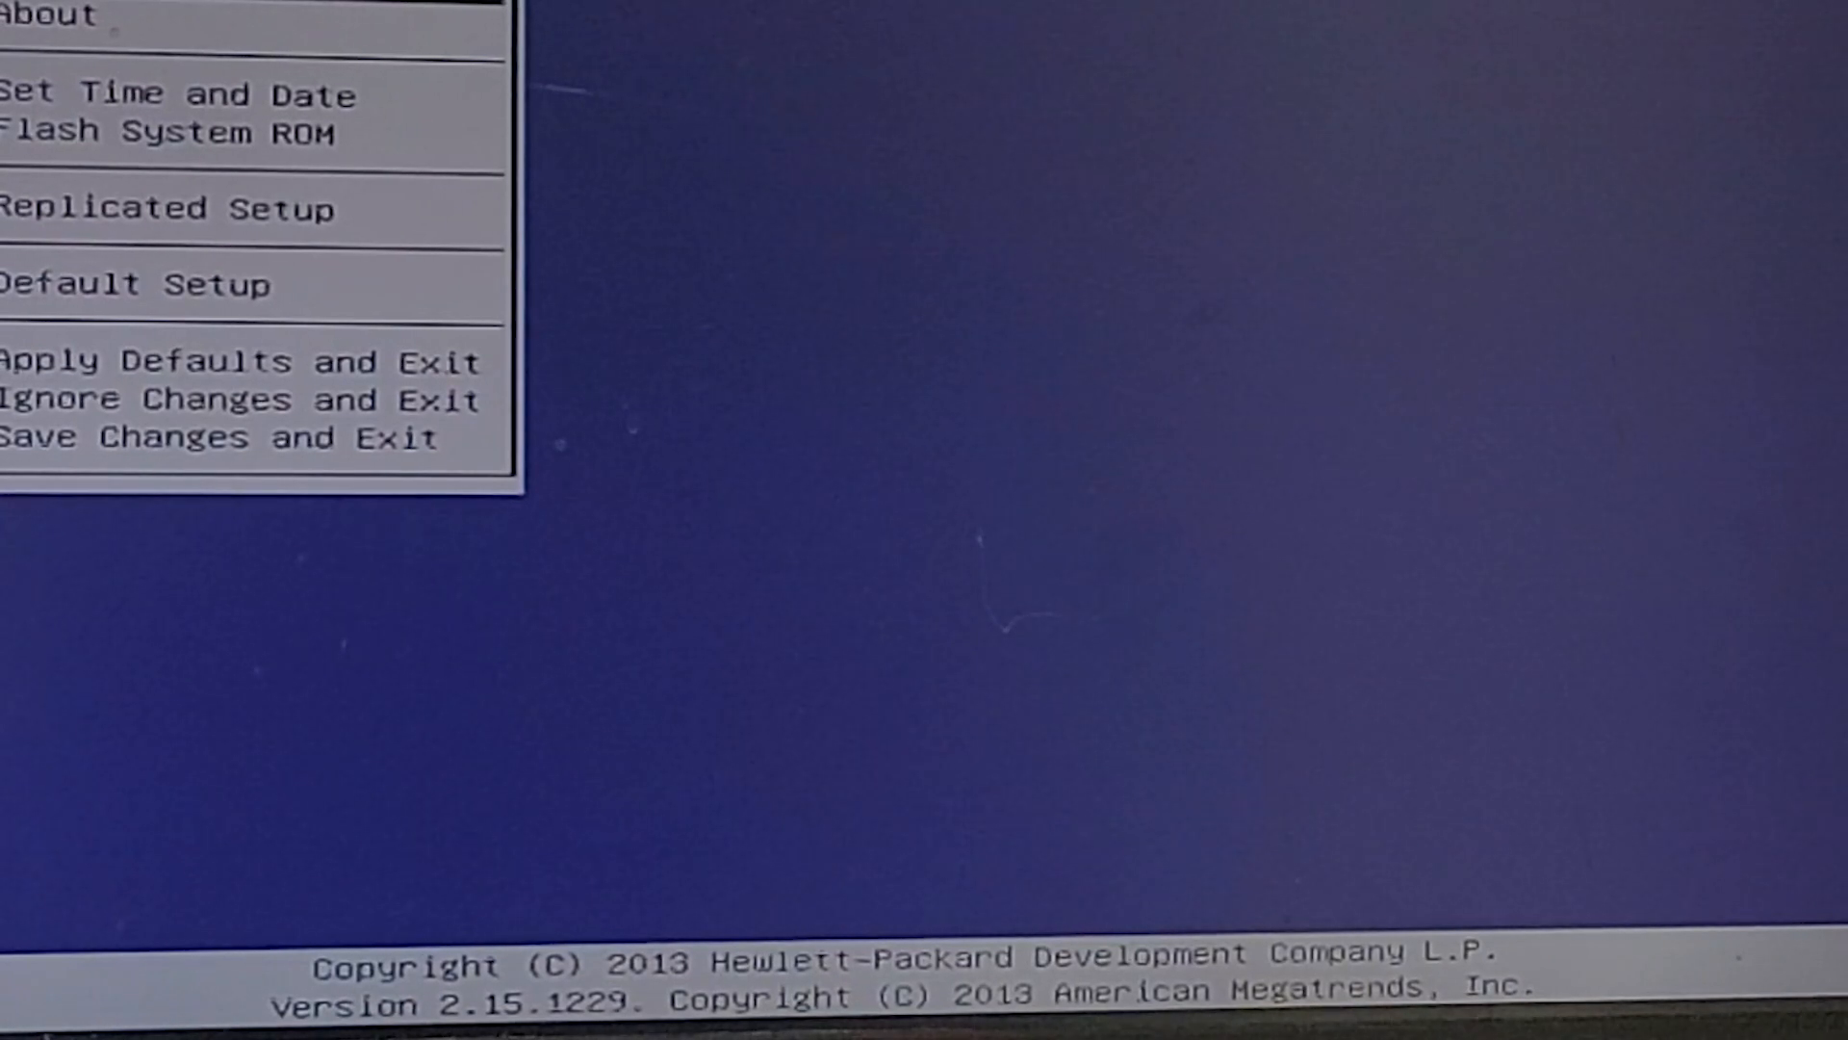
pyautogui.press('Down')
pyautogui.press('Down')
pyautogui.press('Down')
pyautogui.press('Down')
pyautogui.press('Down')
pyautogui.press('Down')
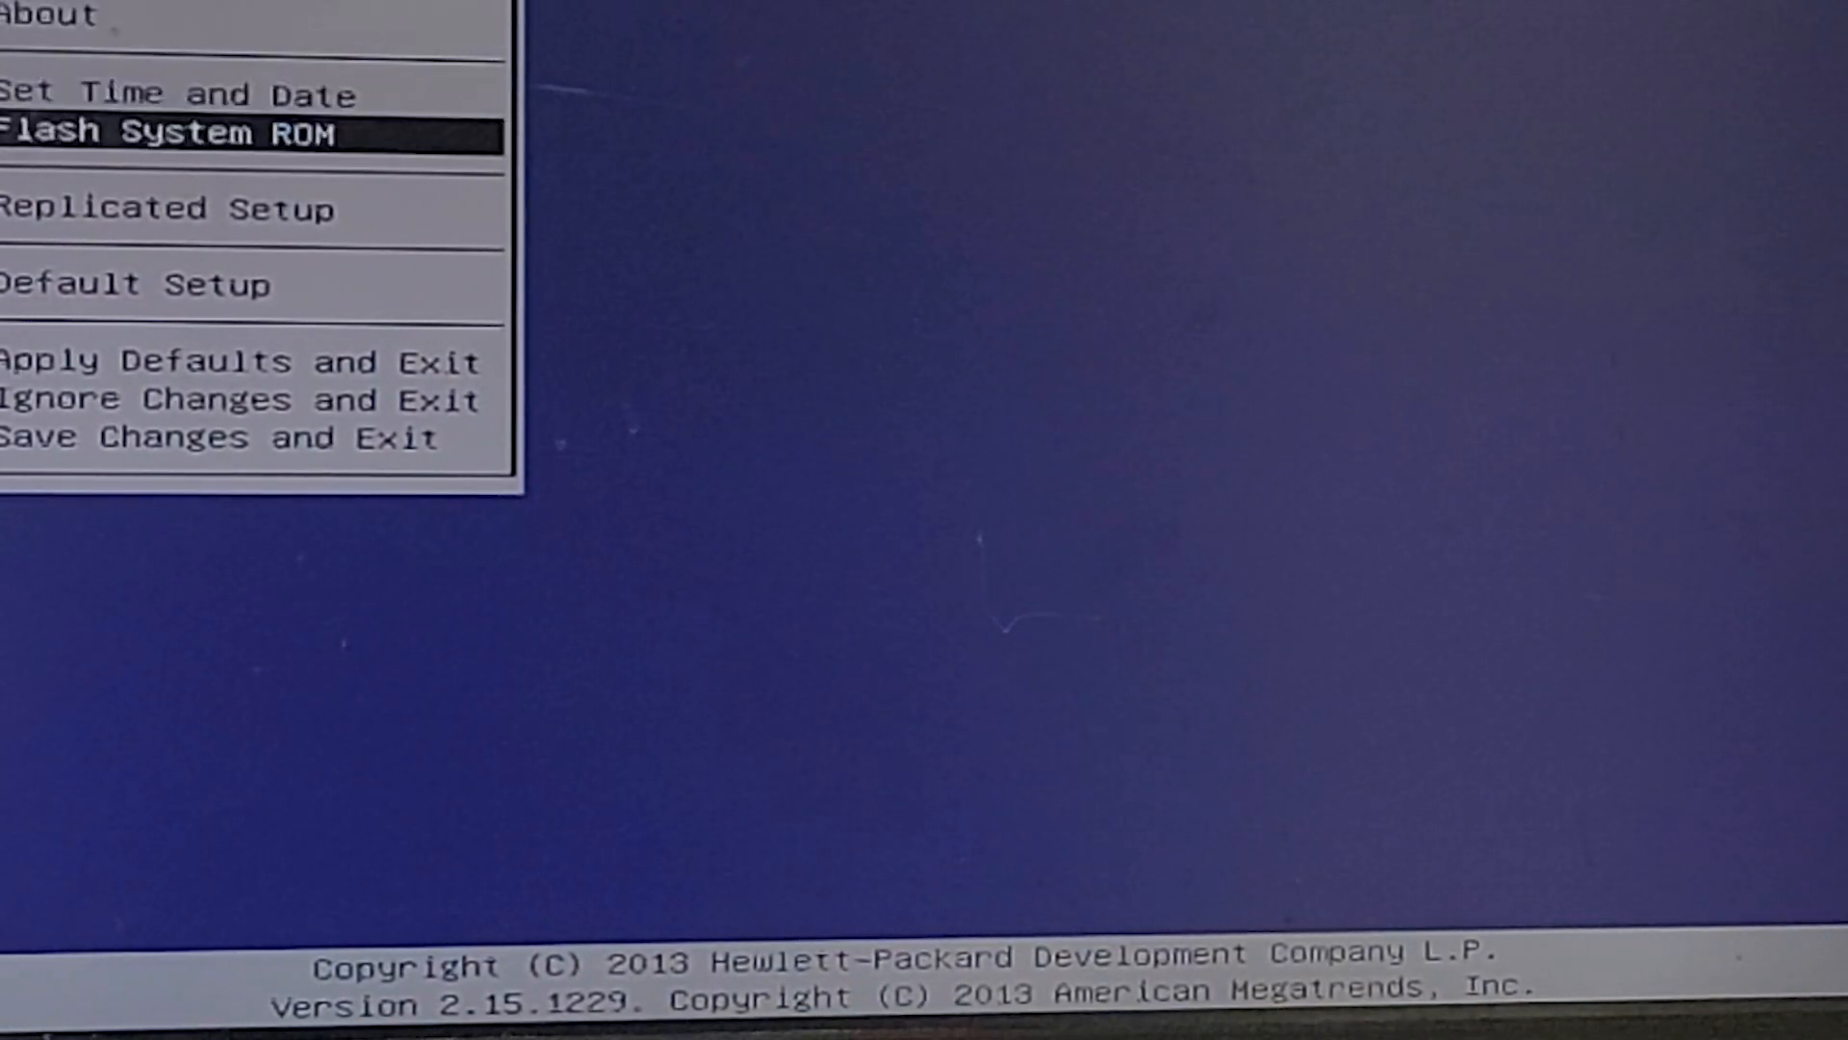
pyautogui.press('Return')
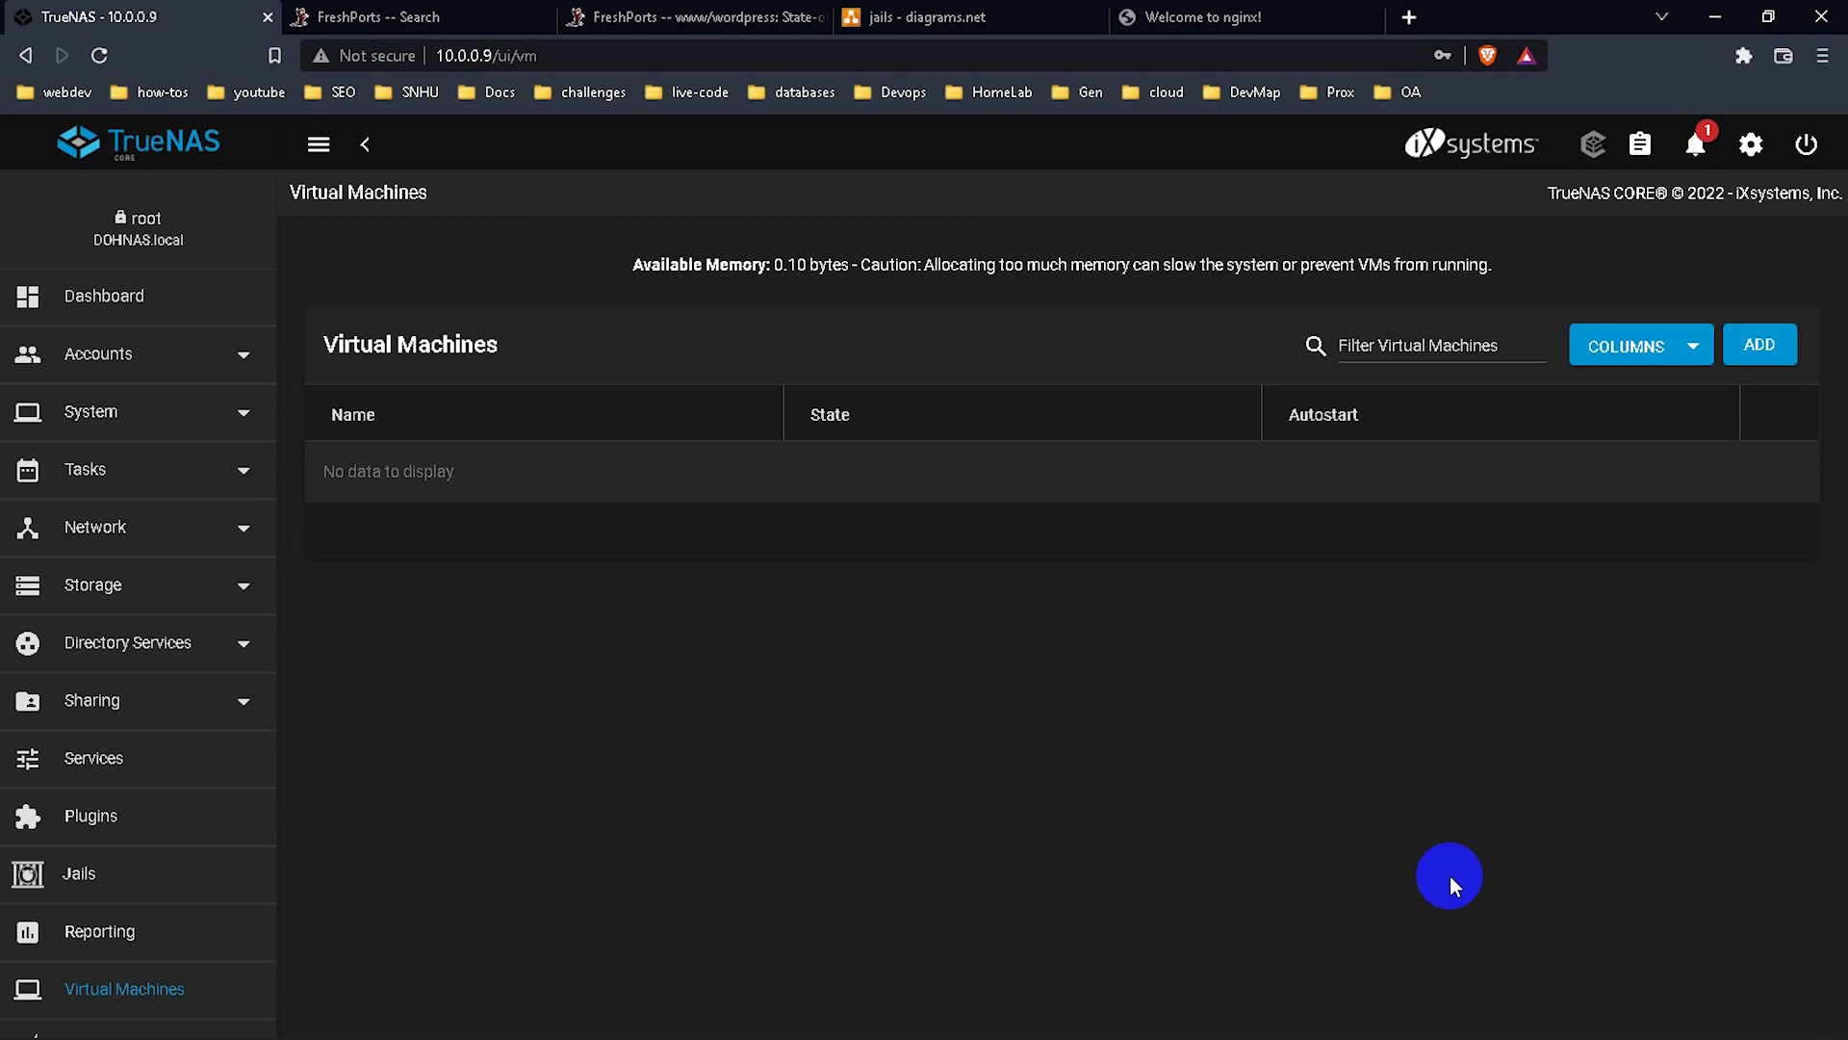
# Add a new VM with Linux as guest OS and name it ubuntu1.
pyautogui.click(1758, 346)
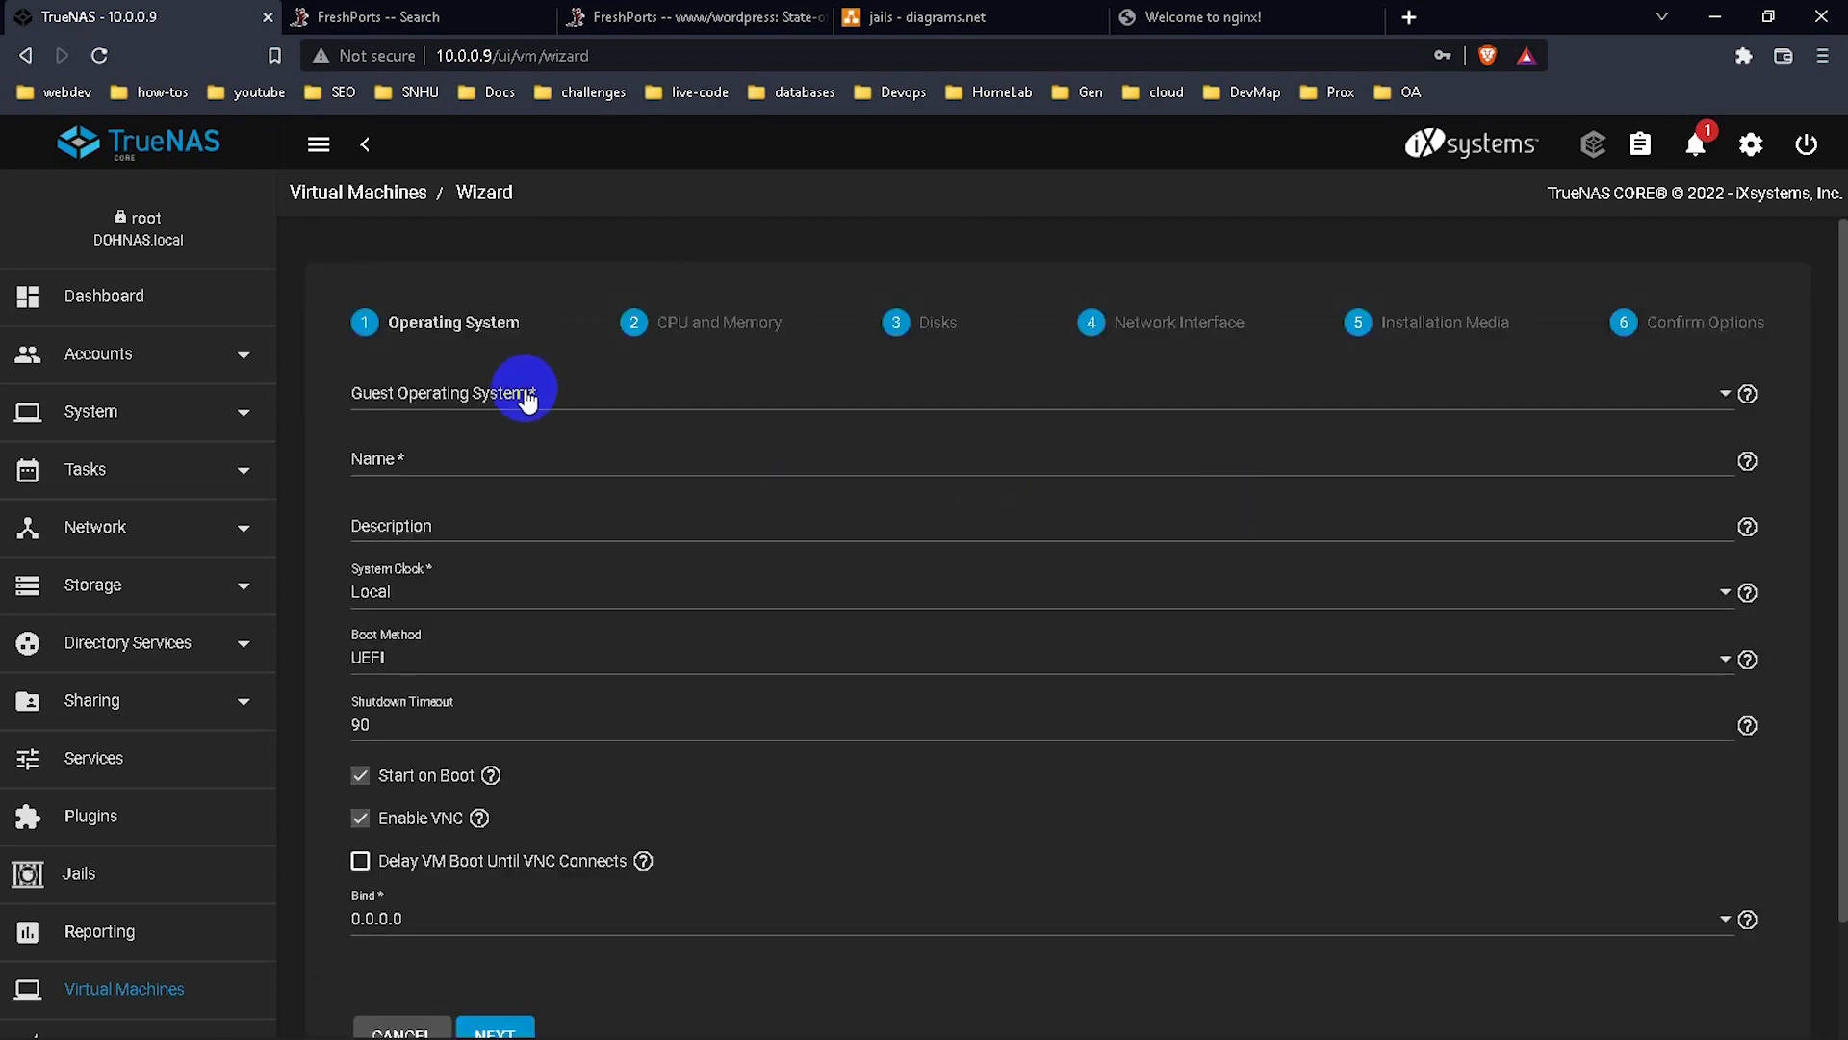
pyautogui.click(524, 392)
pyautogui.click(492, 452)
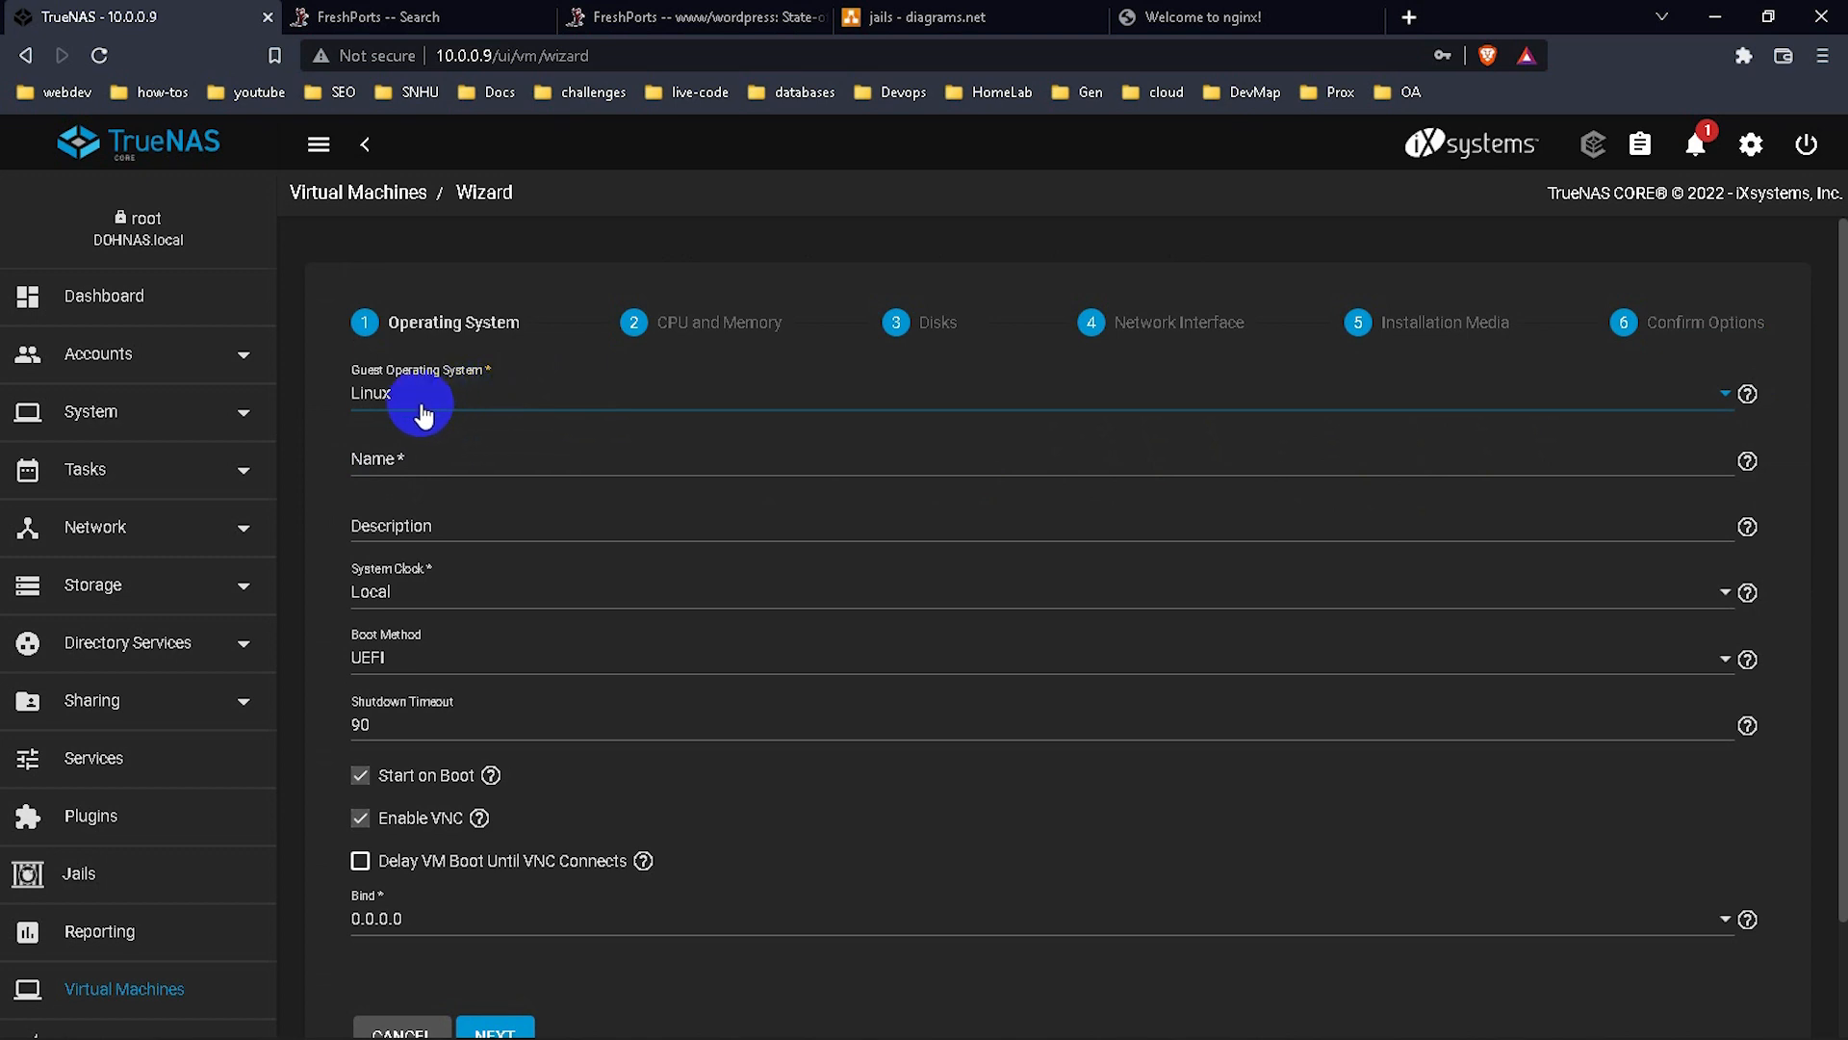
pyautogui.click(438, 461)
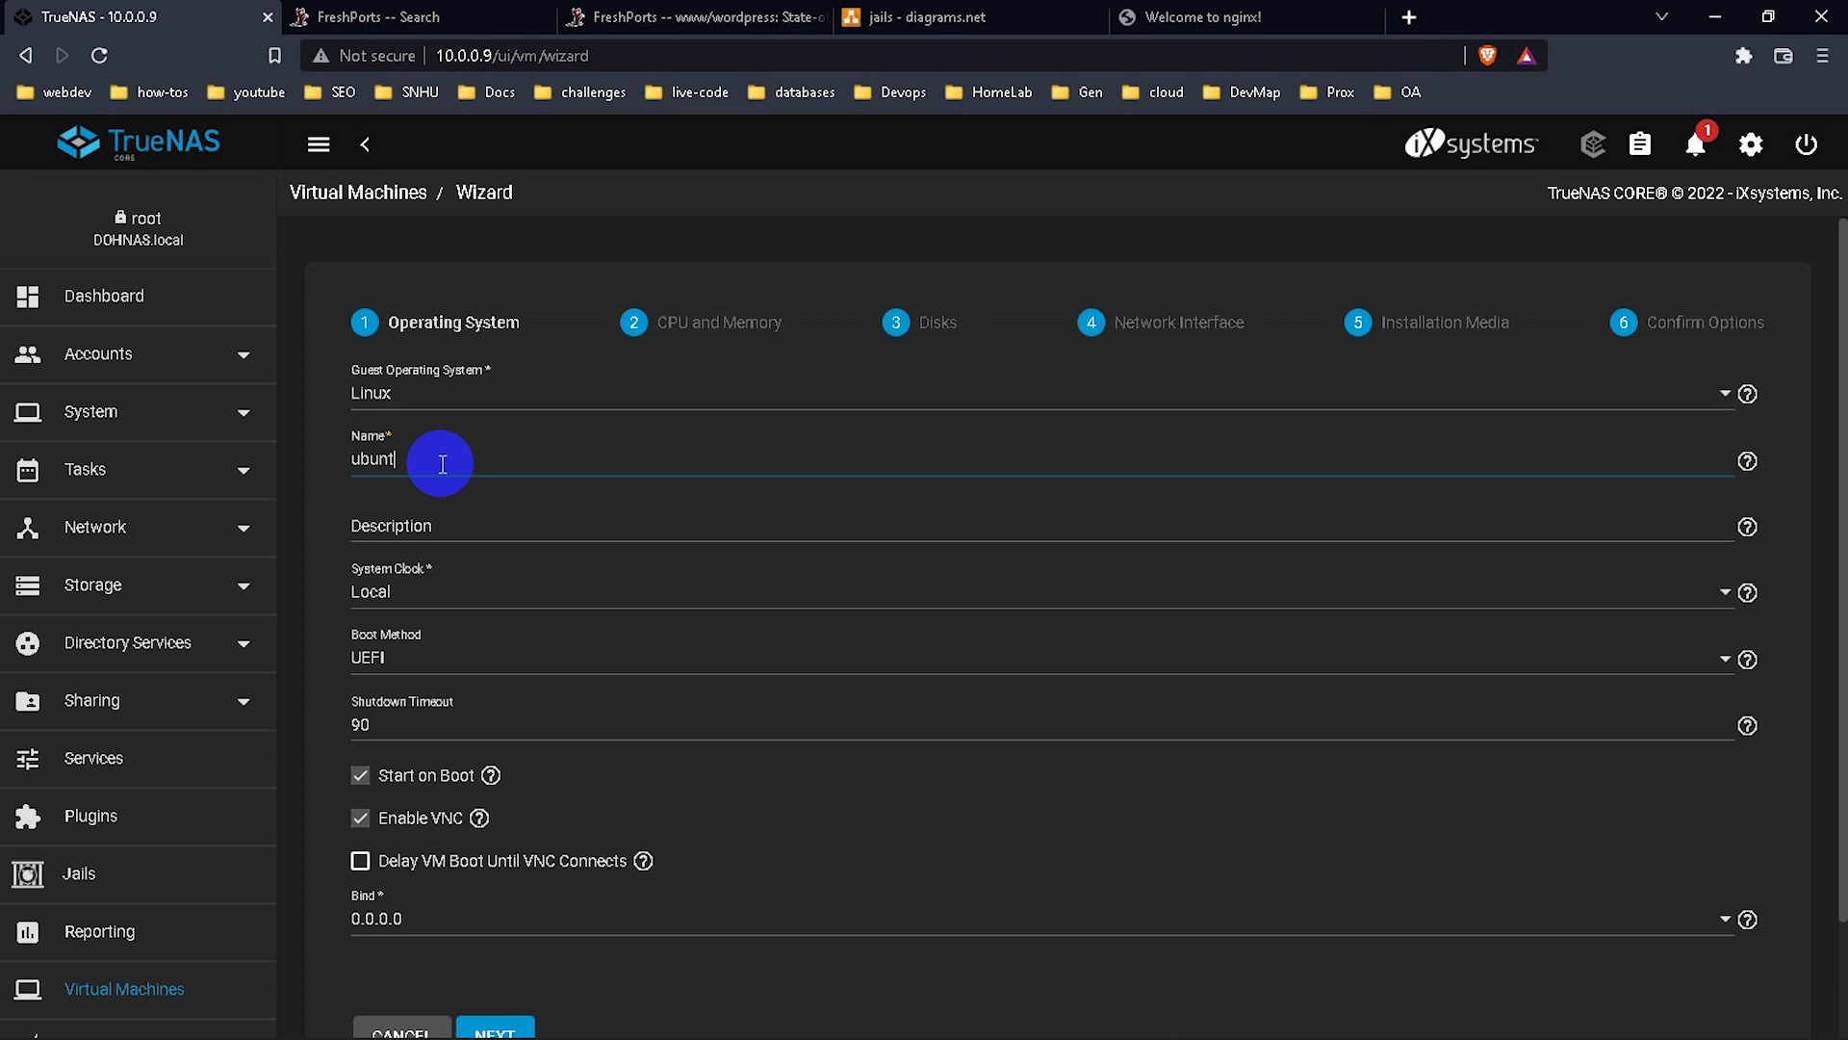
pyautogui.click(406, 536)
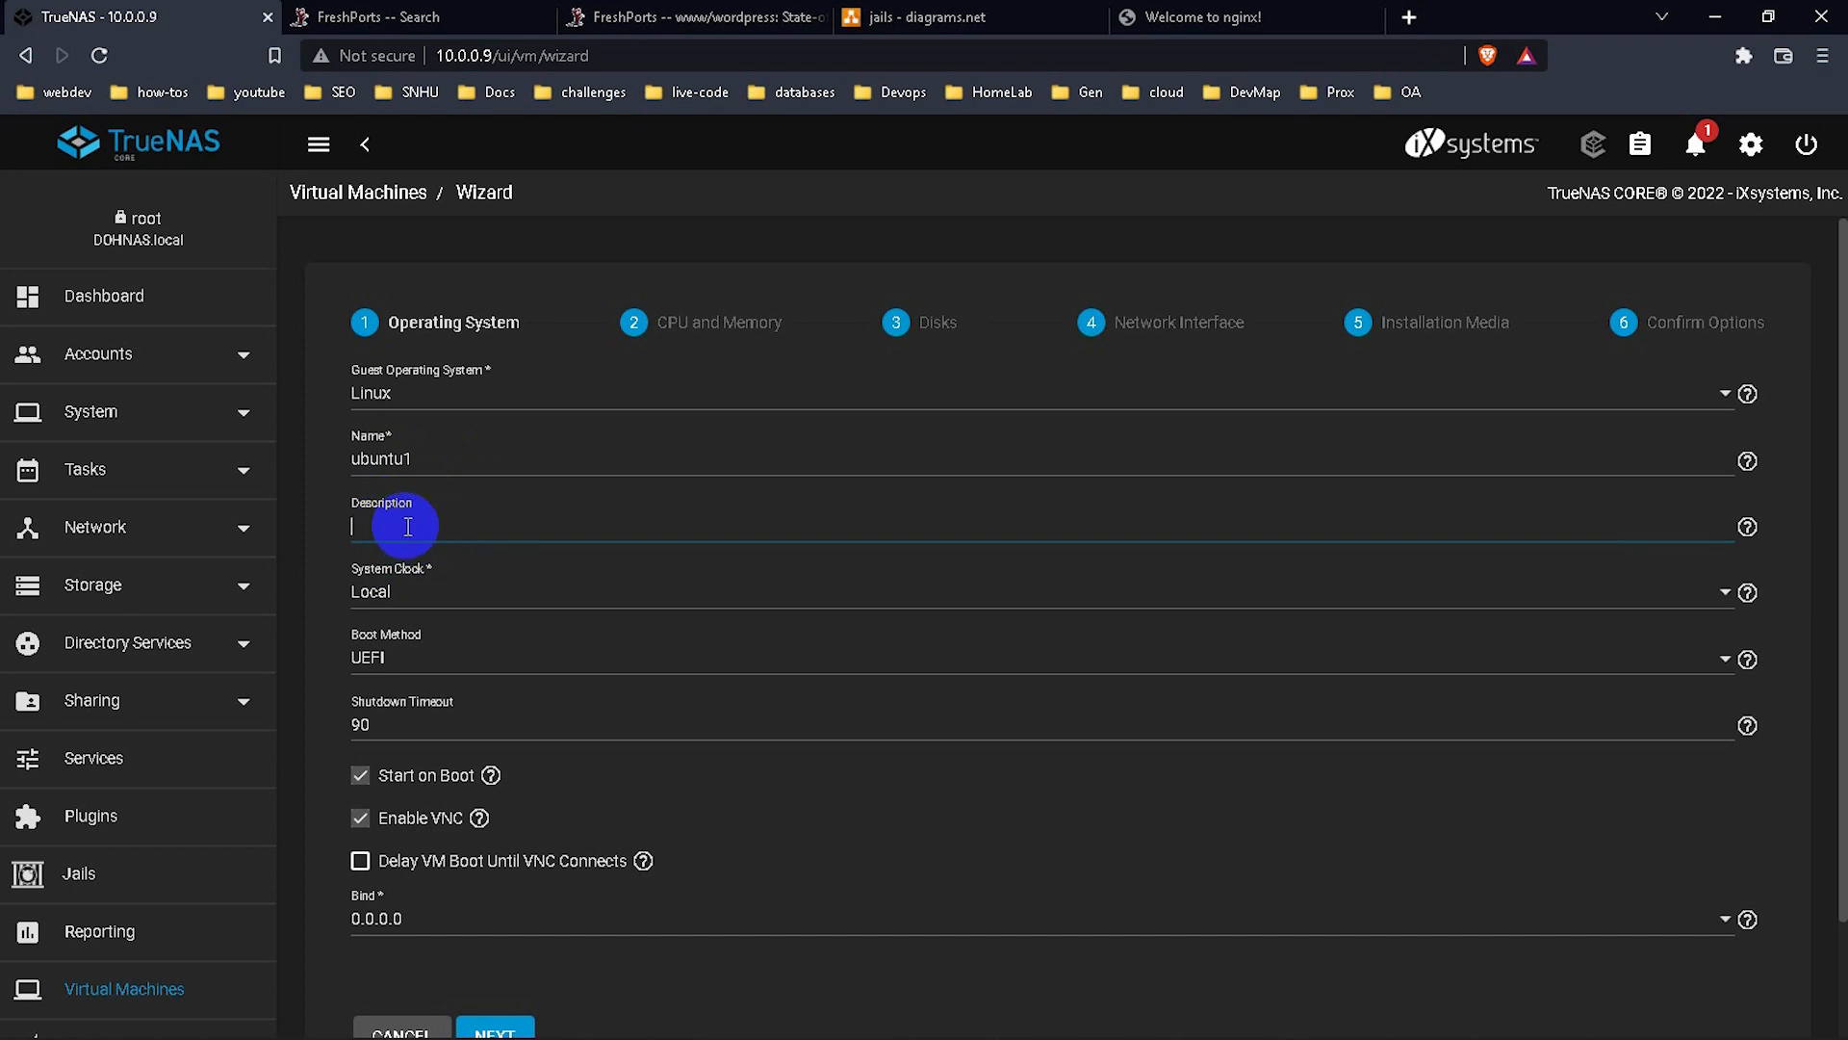
# Keep Local system clock and UEFI boot, turn off Start on Boot, and continue.
pyautogui.scroll(-1, 491, 589)
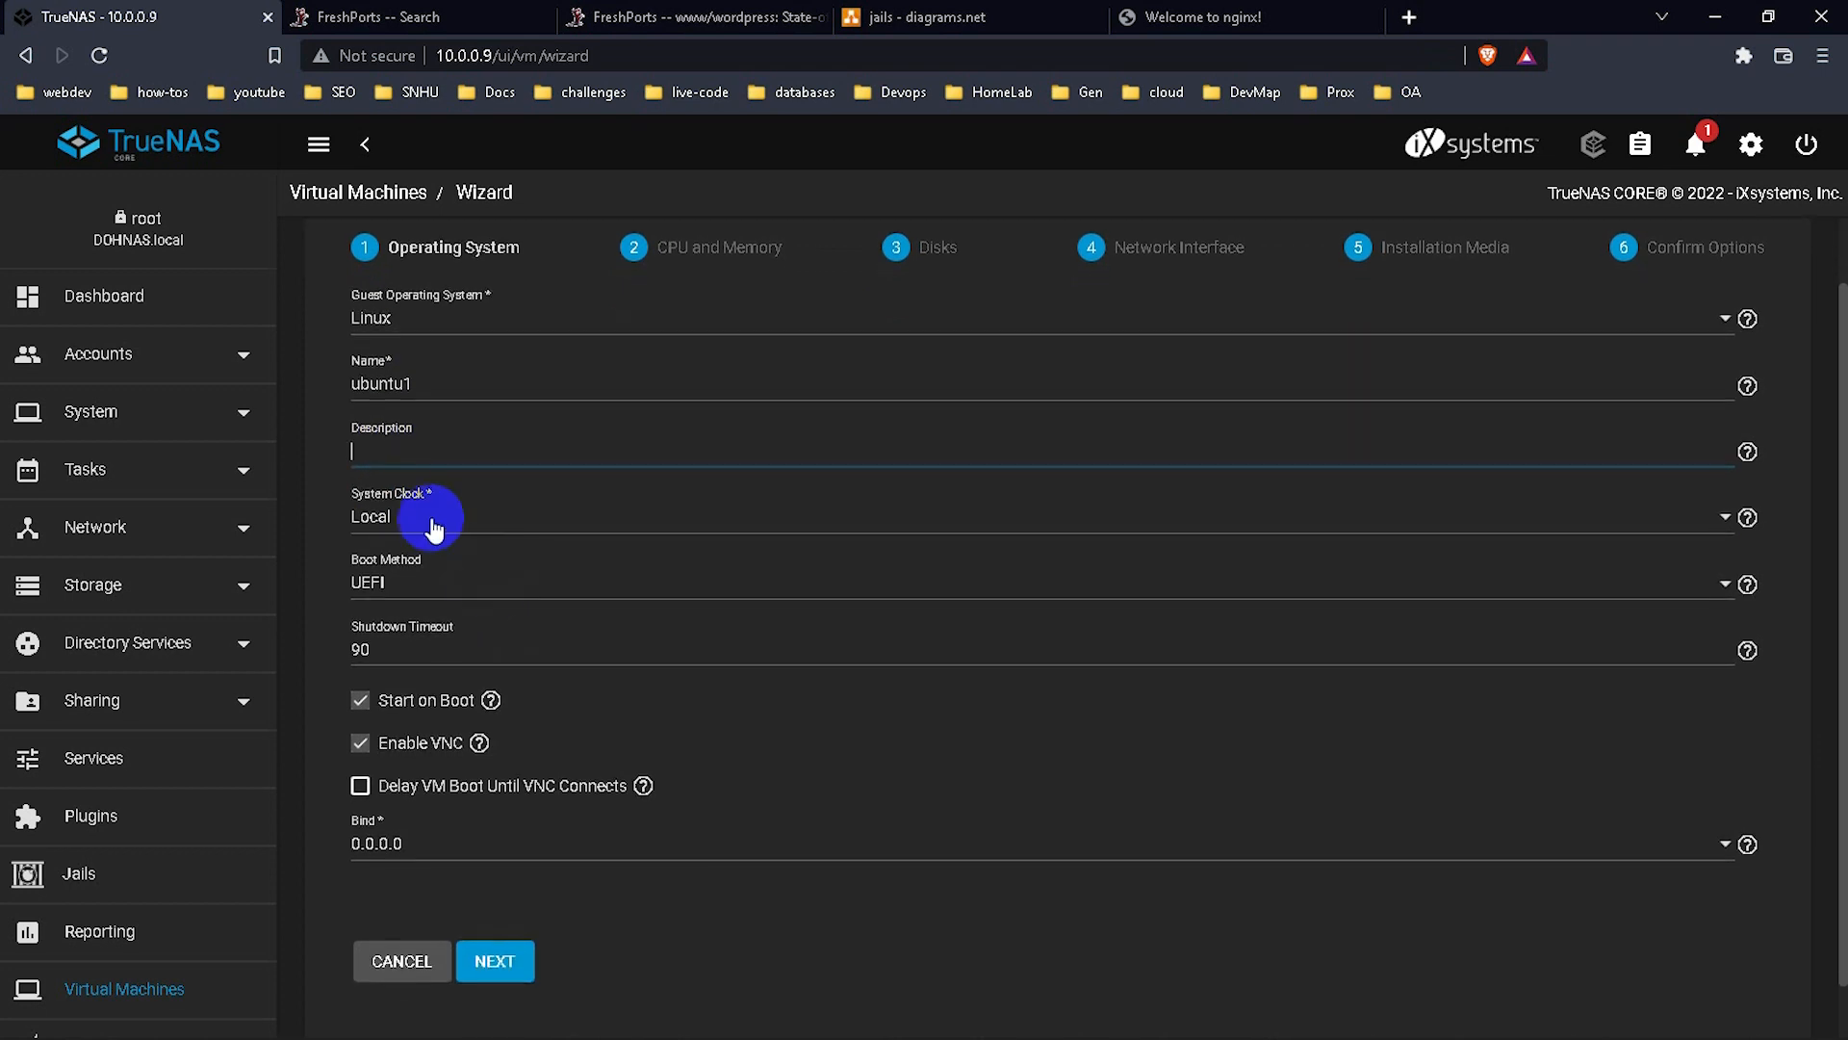
pyautogui.click(448, 536)
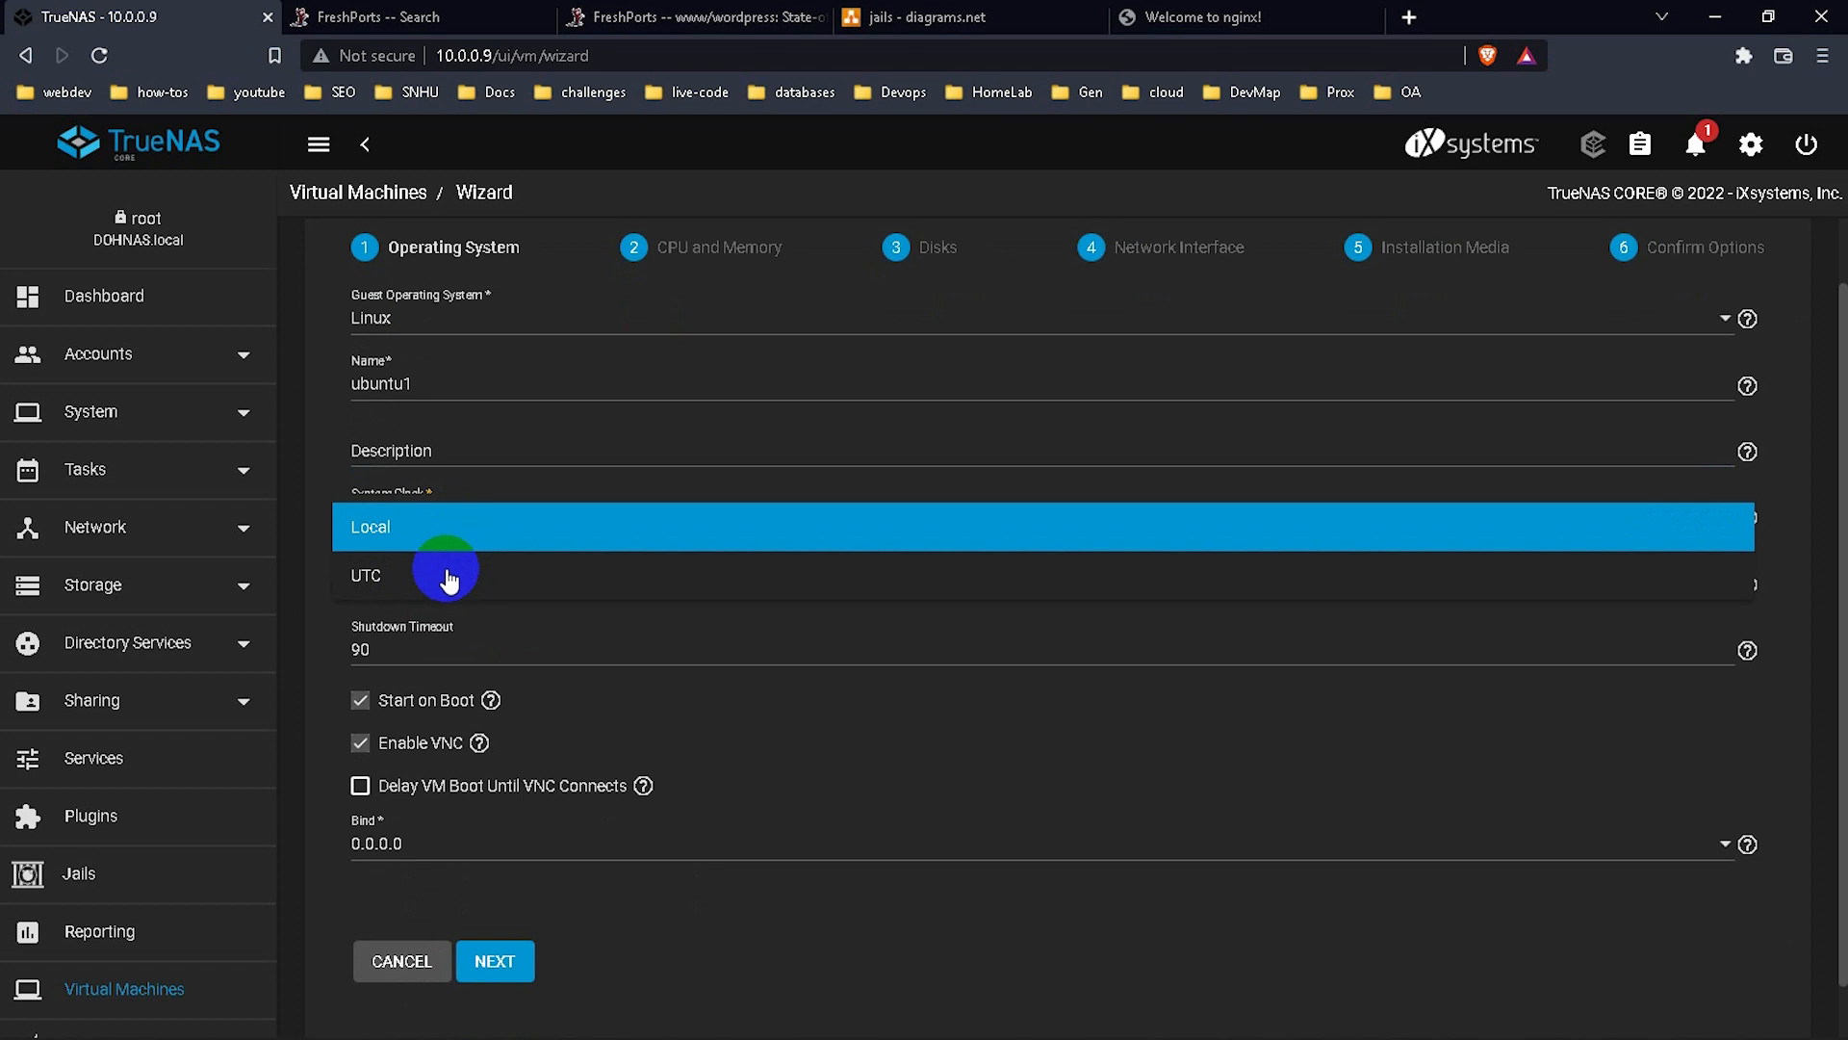
pyautogui.click(309, 480)
pyautogui.click(446, 589)
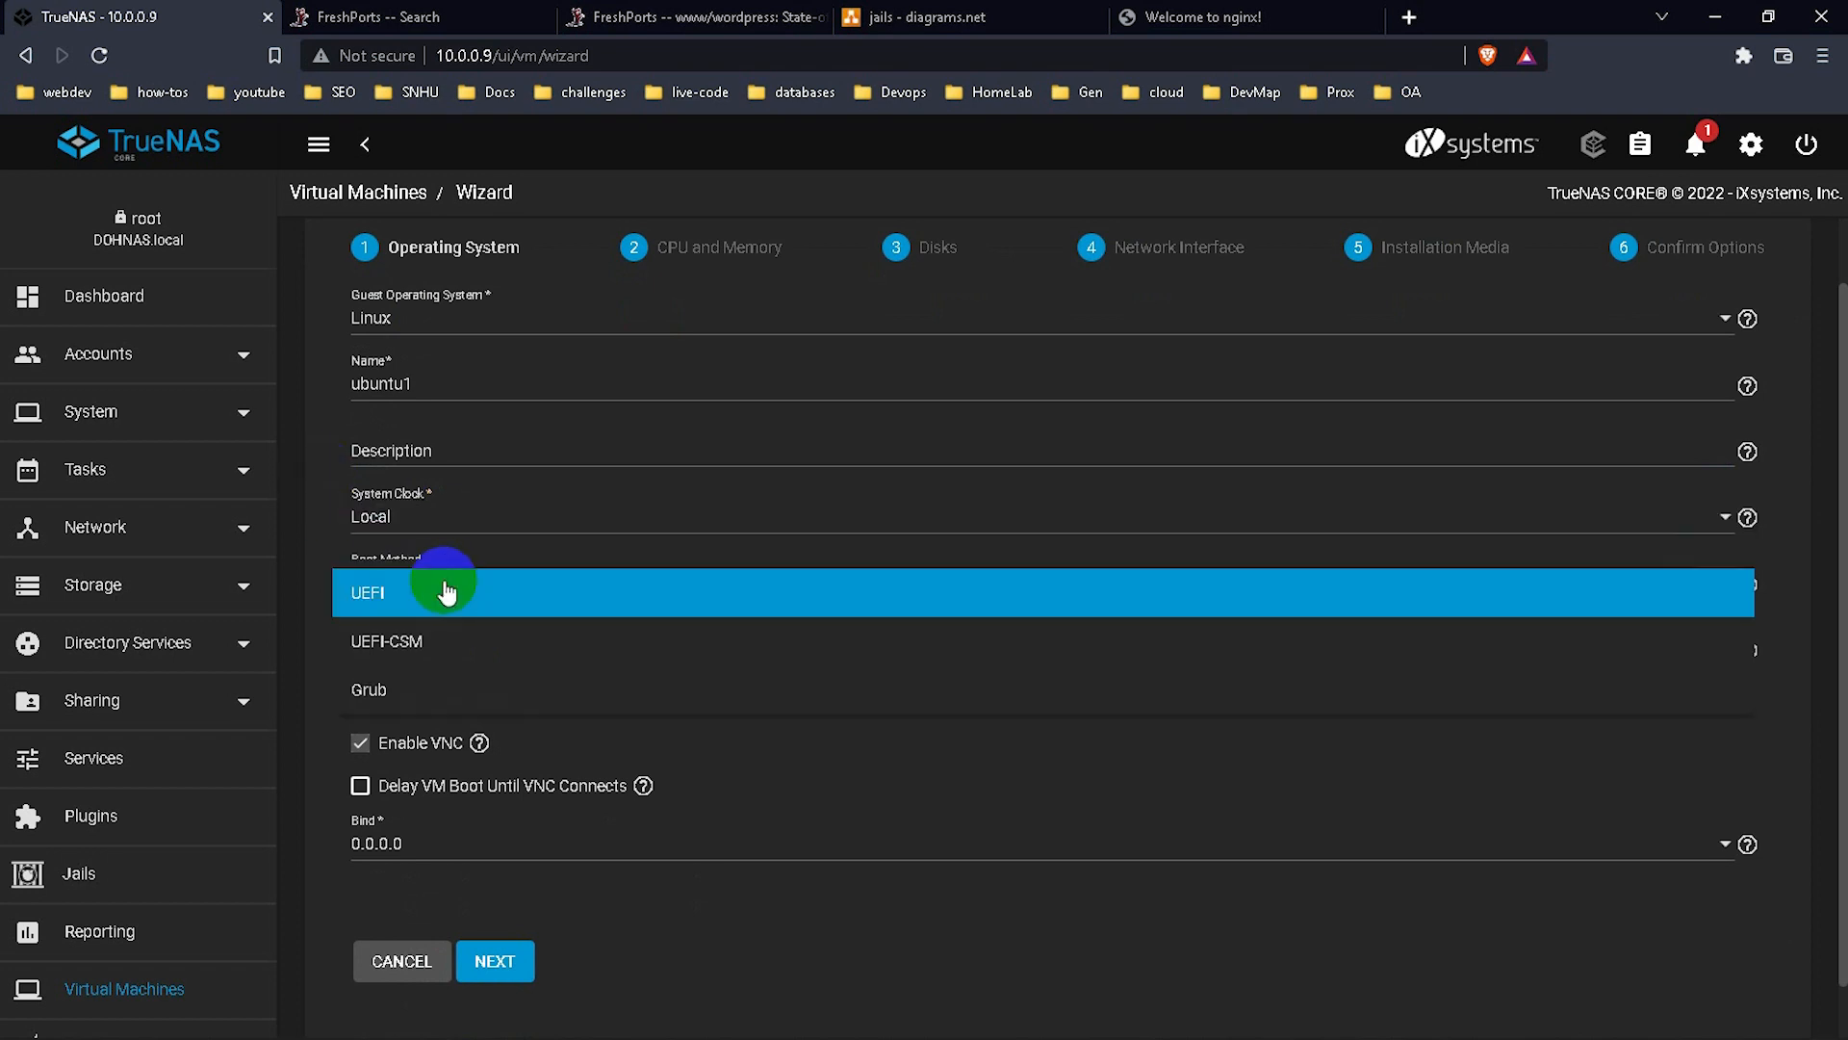
pyautogui.click(326, 522)
pyautogui.scroll(-1, 437, 594)
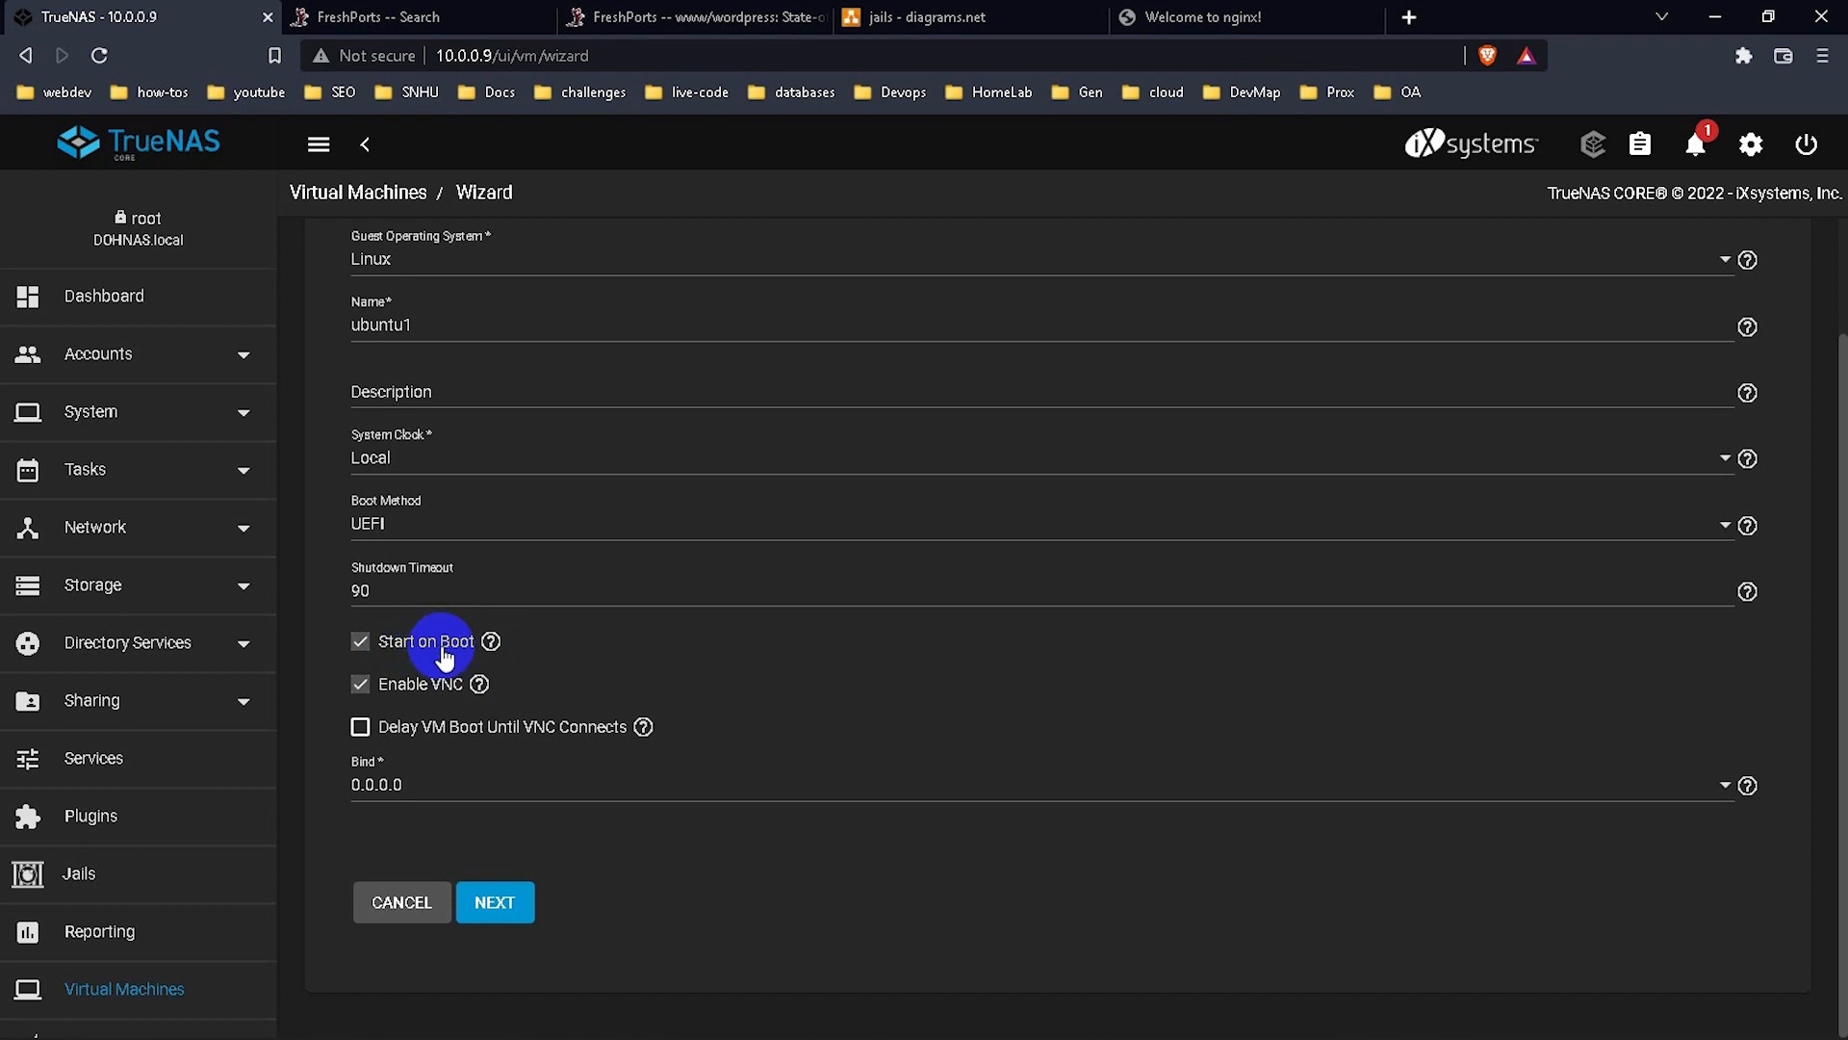
pyautogui.click(363, 643)
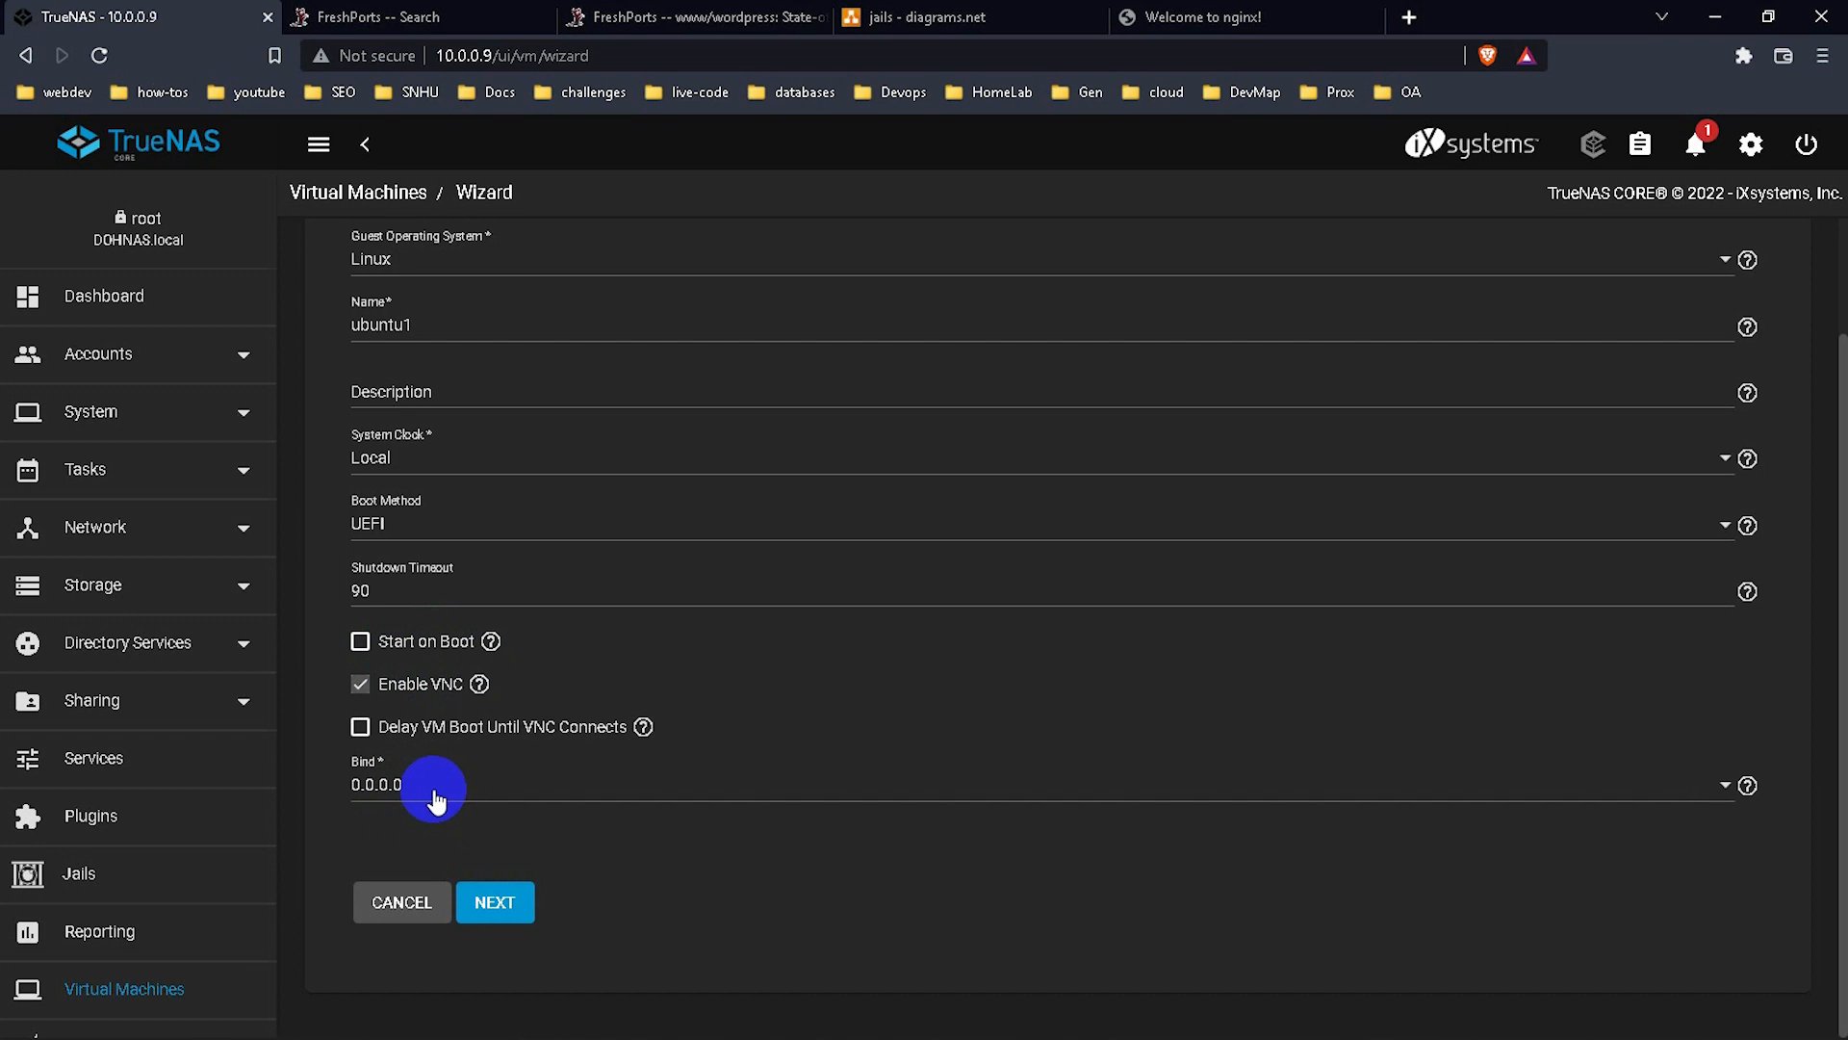
pyautogui.click(488, 900)
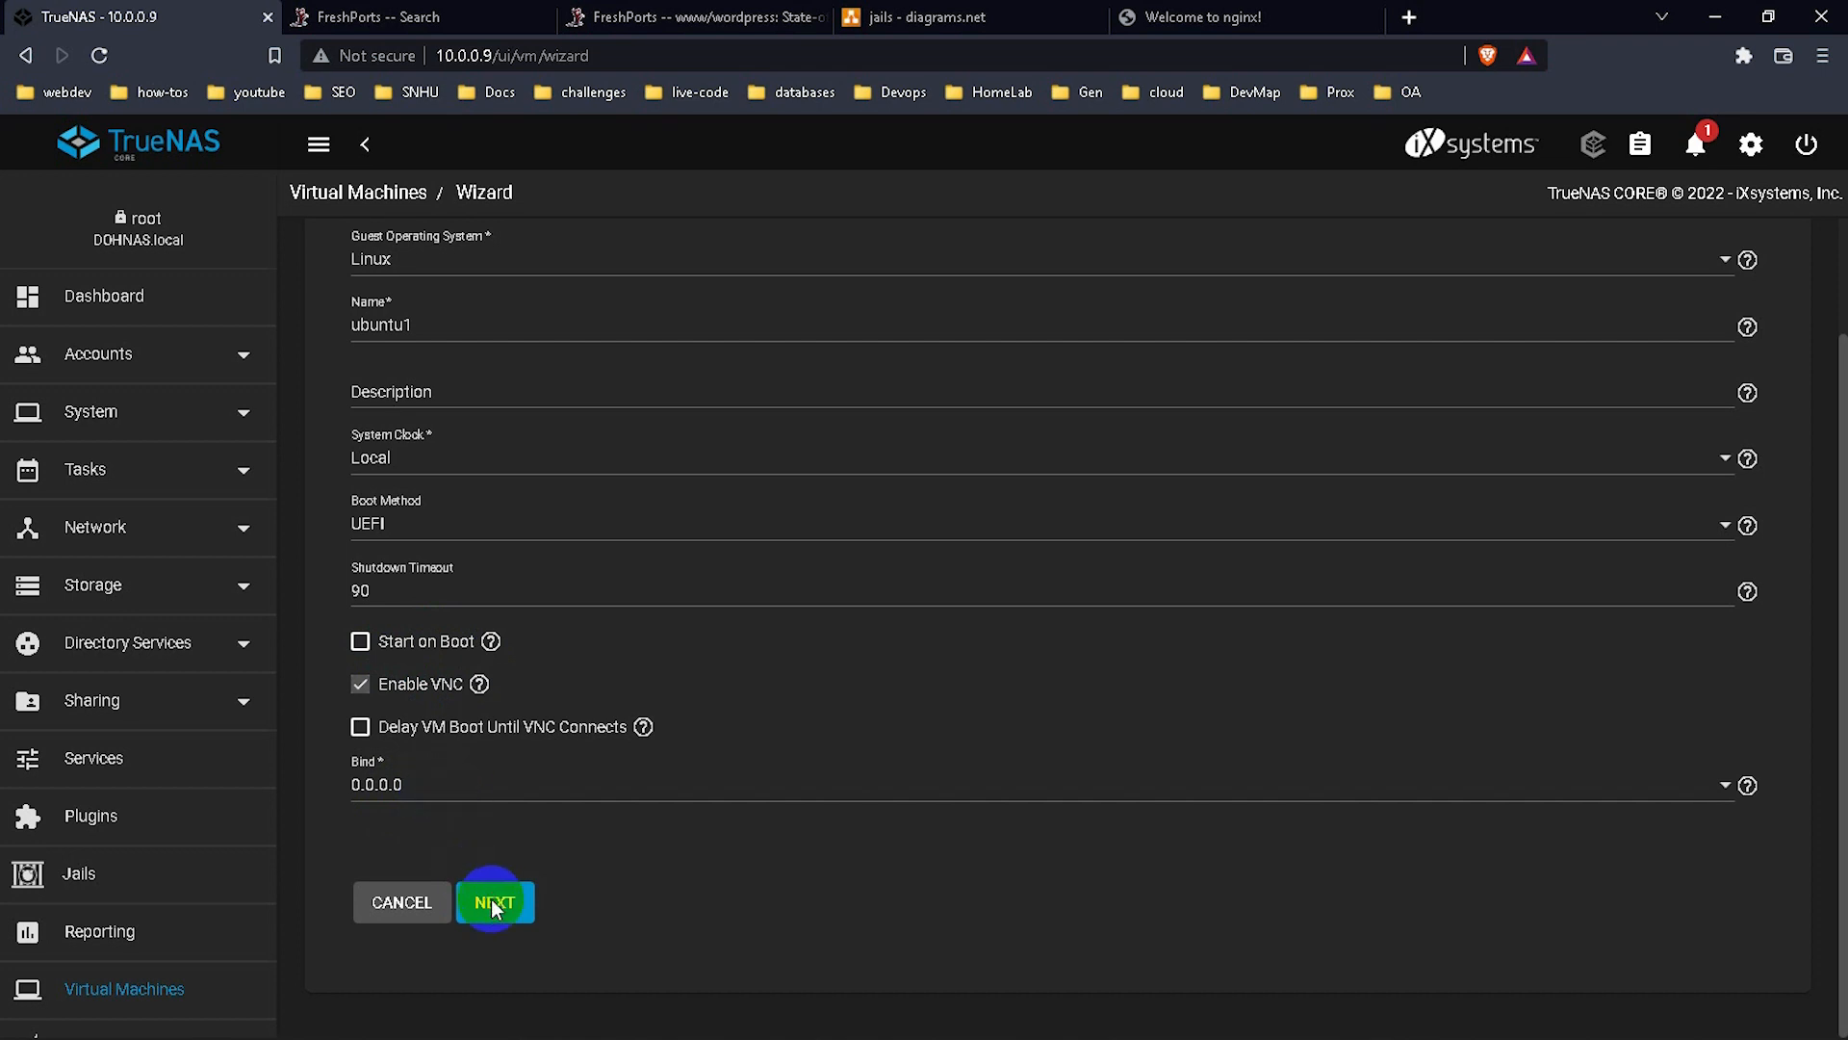
# Set virtual CPUs, cores and threads each to 2.
pyautogui.click(390, 397)
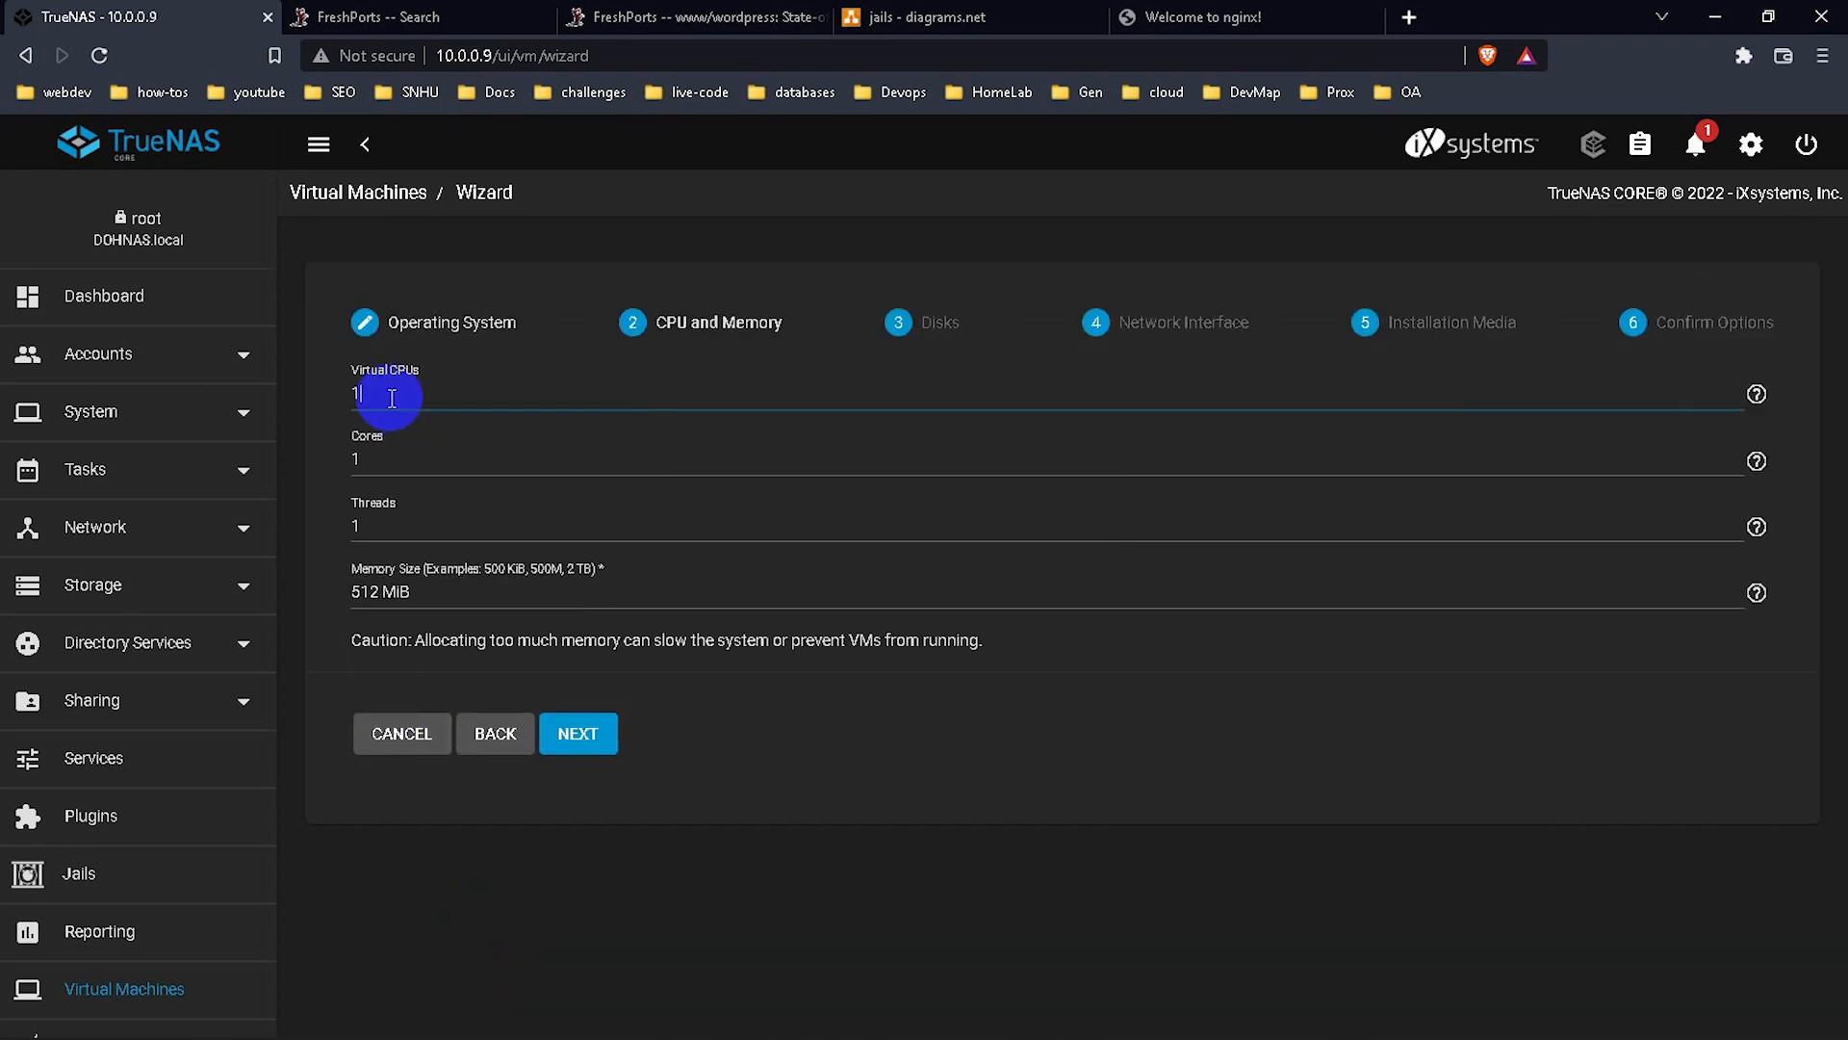
pyautogui.press('BackSpace')
pyautogui.write('2')
pyautogui.click(390, 448)
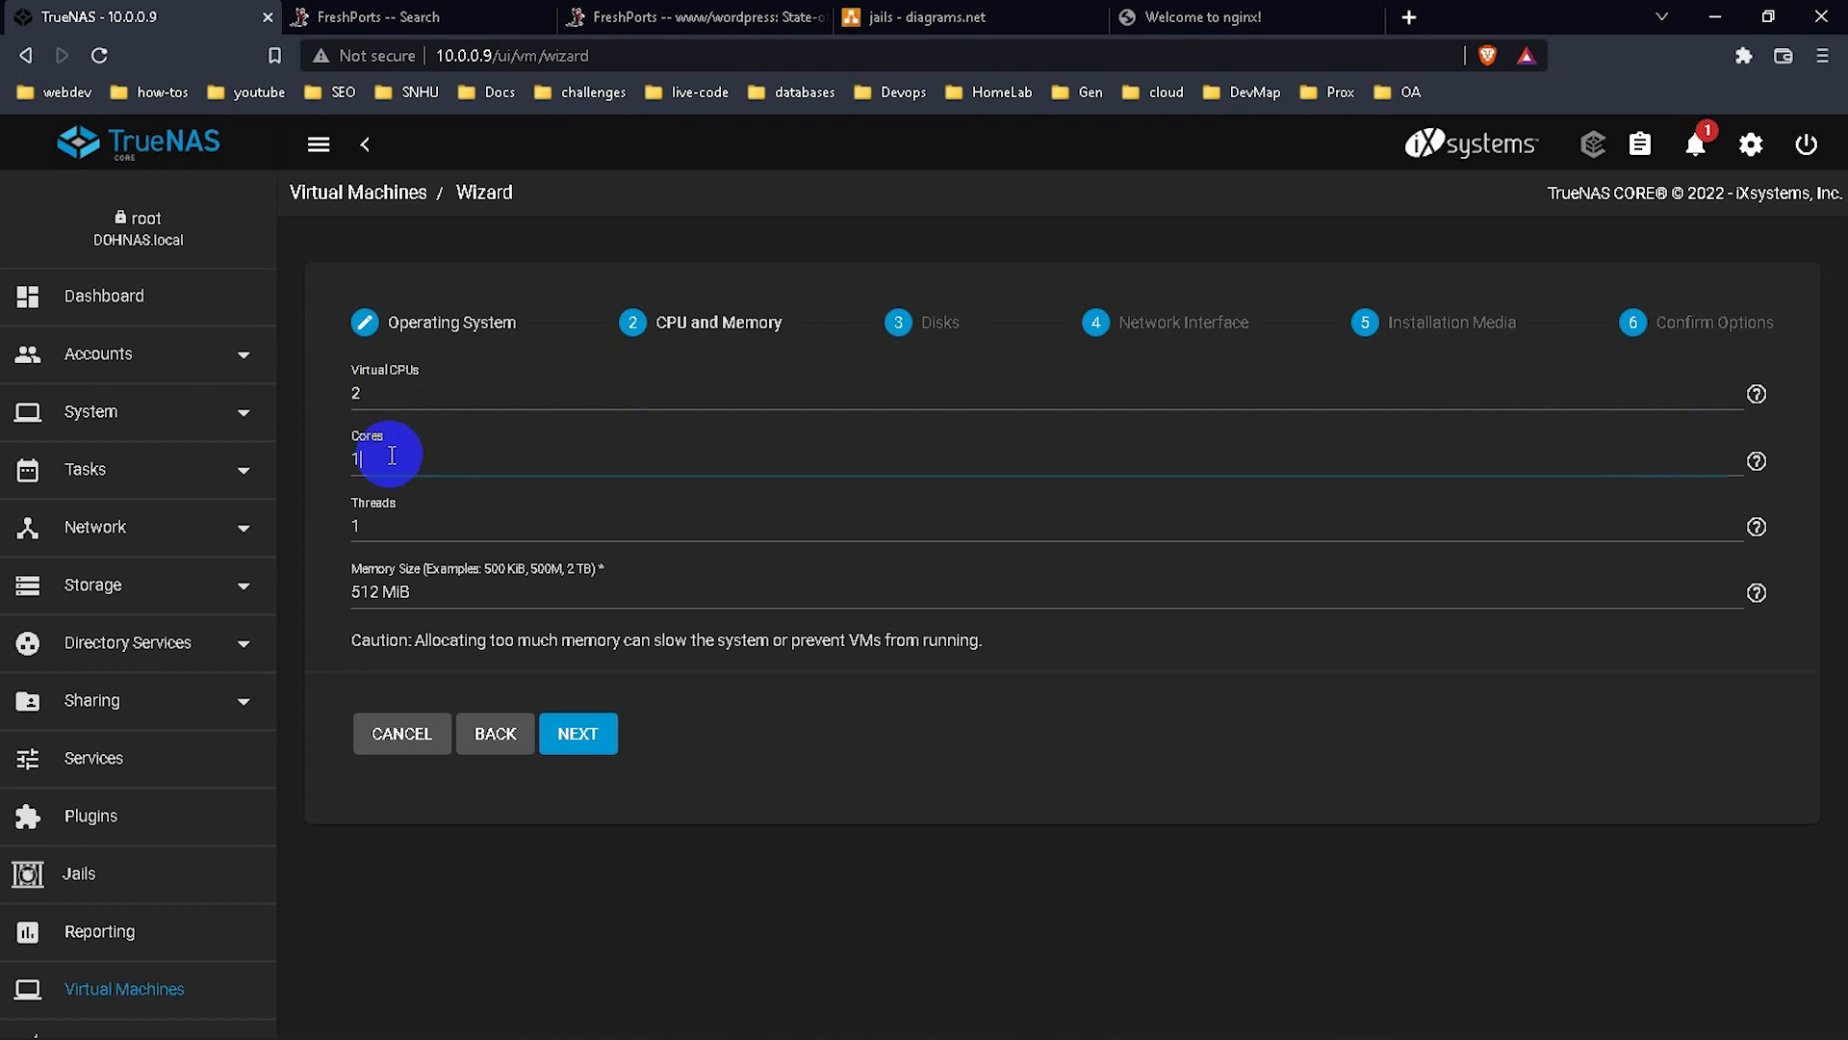
pyautogui.press('BackSpace')
pyautogui.write('2')
pyautogui.click(412, 525)
pyautogui.press('BackSpace')
pyautogui.write('2')
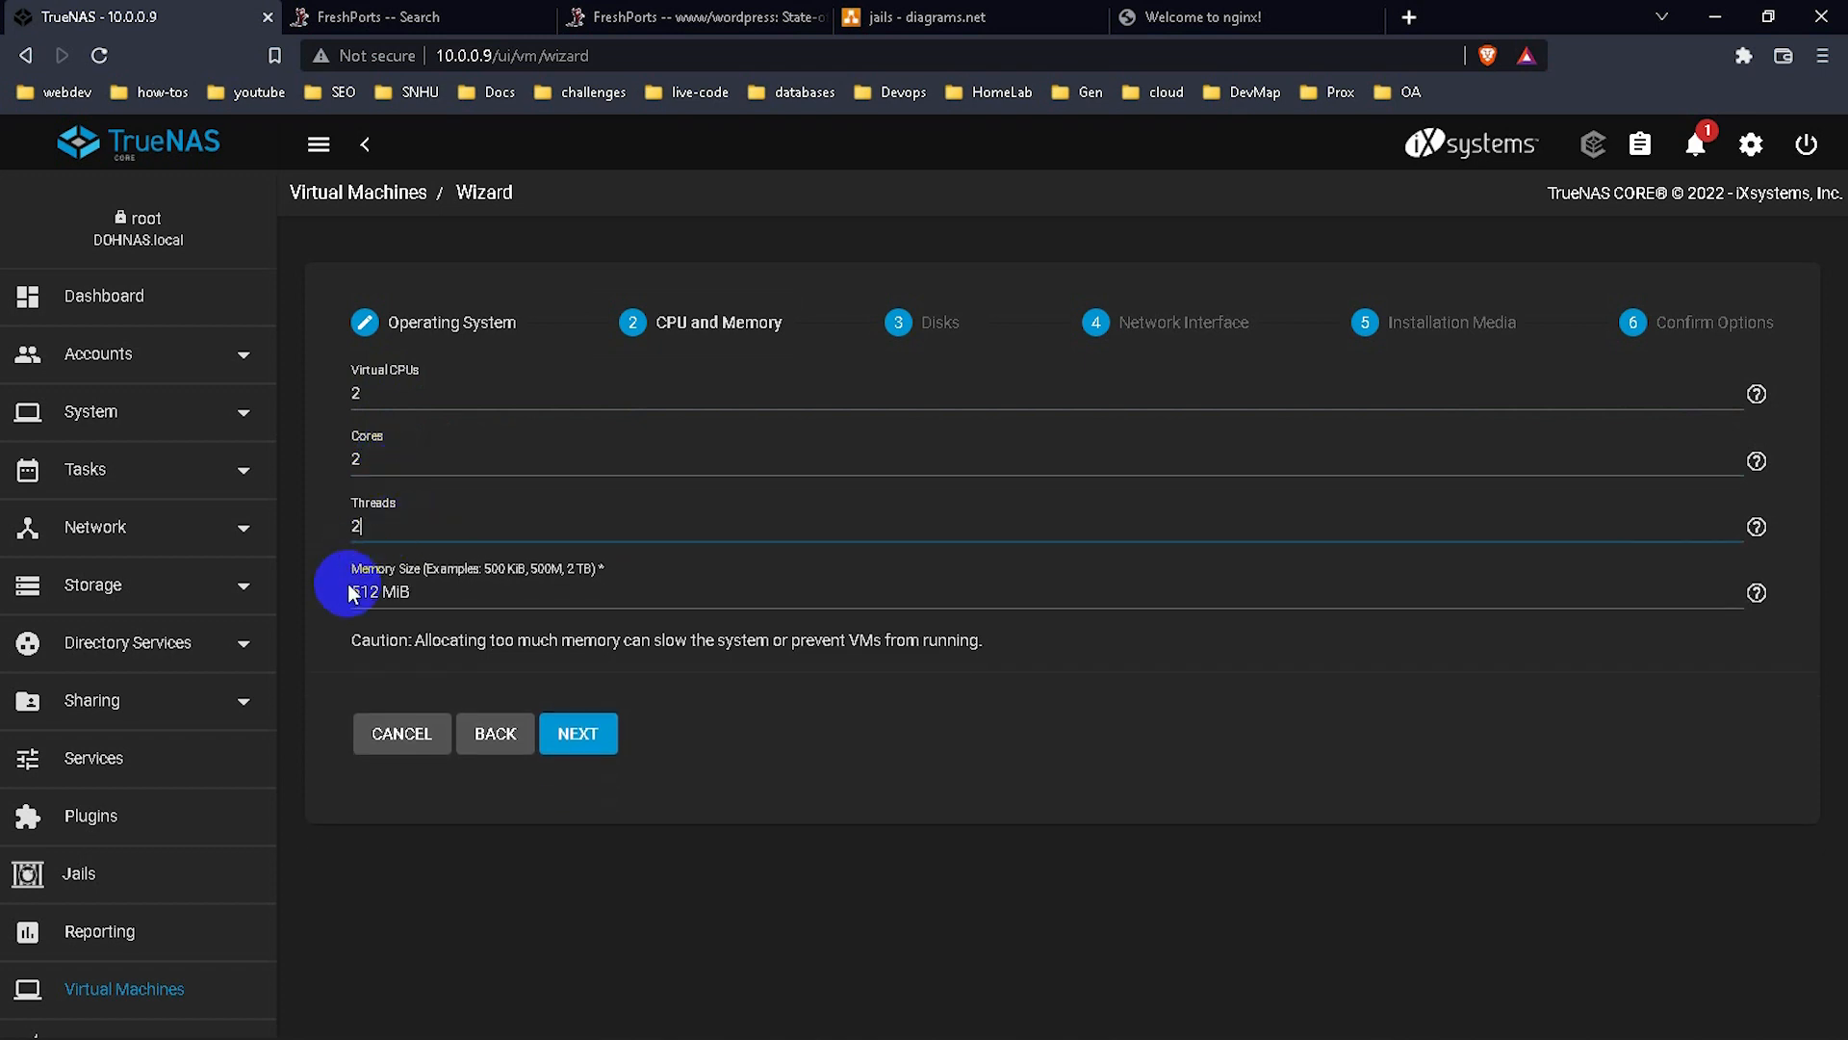
# Change memory size to 1512 MiB and continue to the Disks step.
pyautogui.click(349, 592)
pyautogui.write('1')
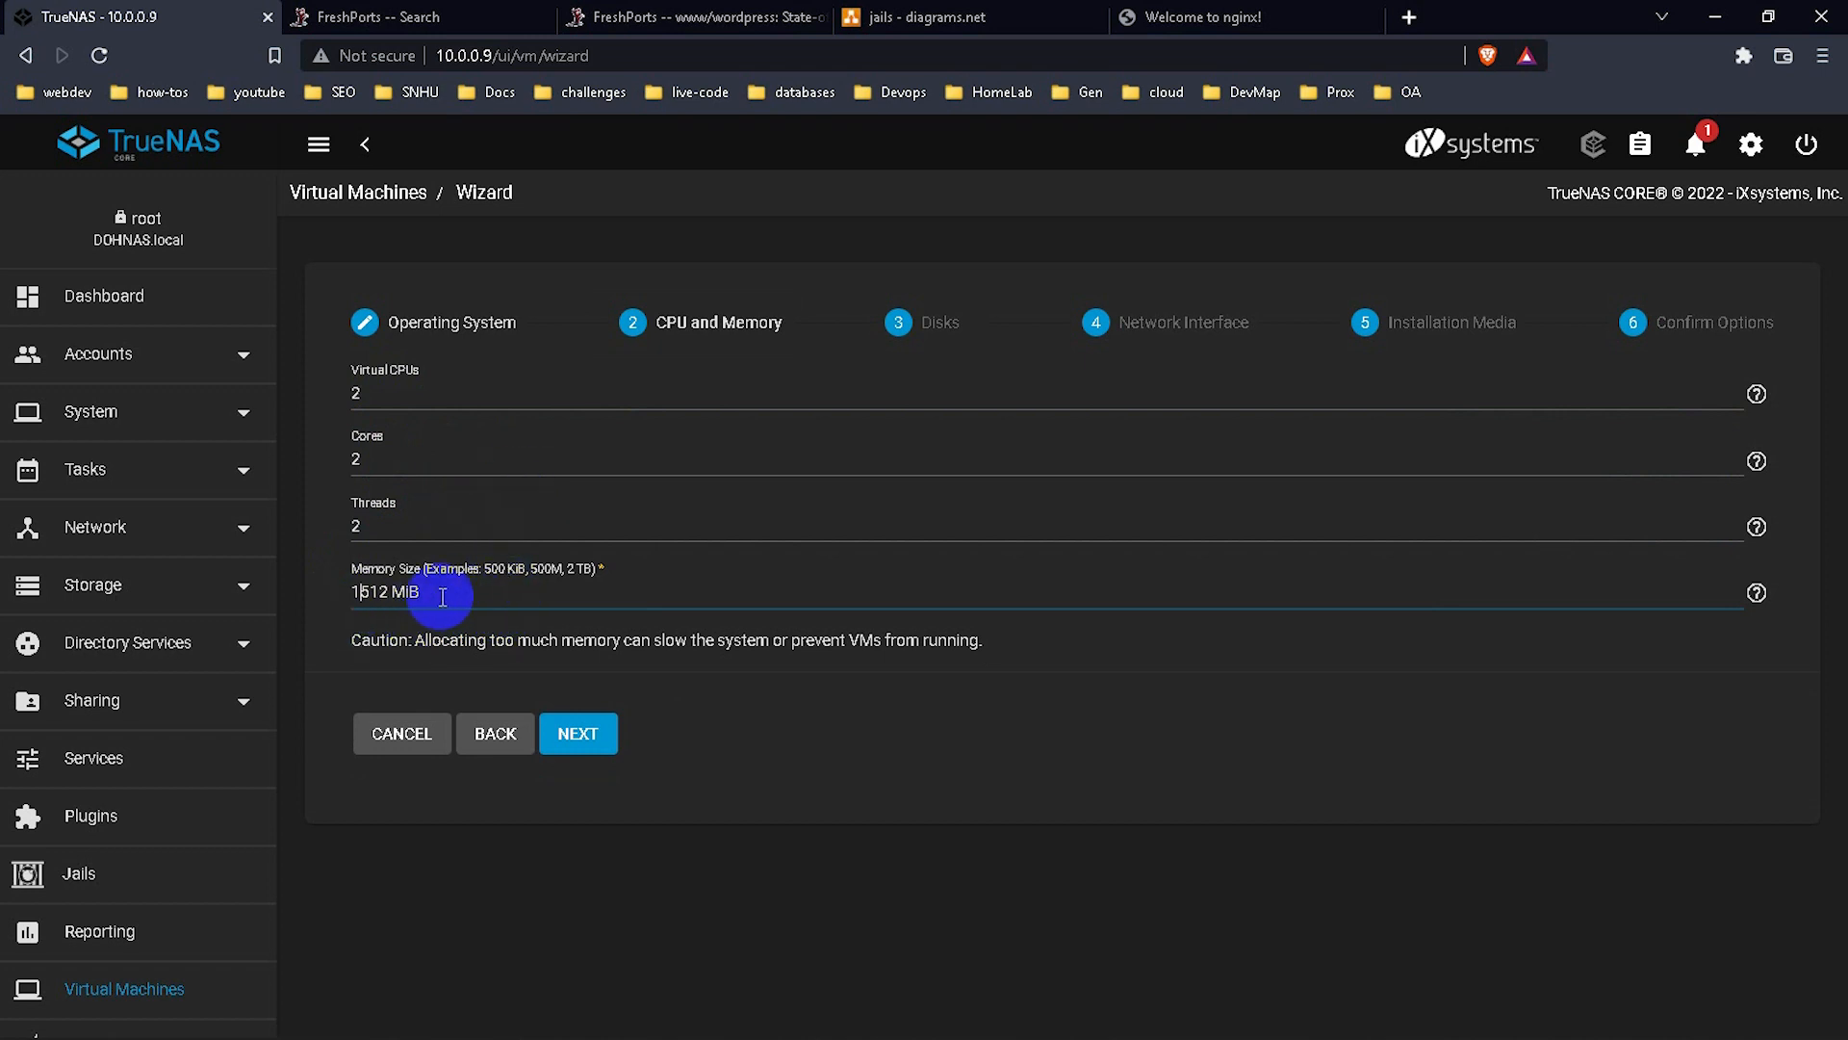
pyautogui.moveTo(442, 591); pyautogui.dragTo(330, 591)
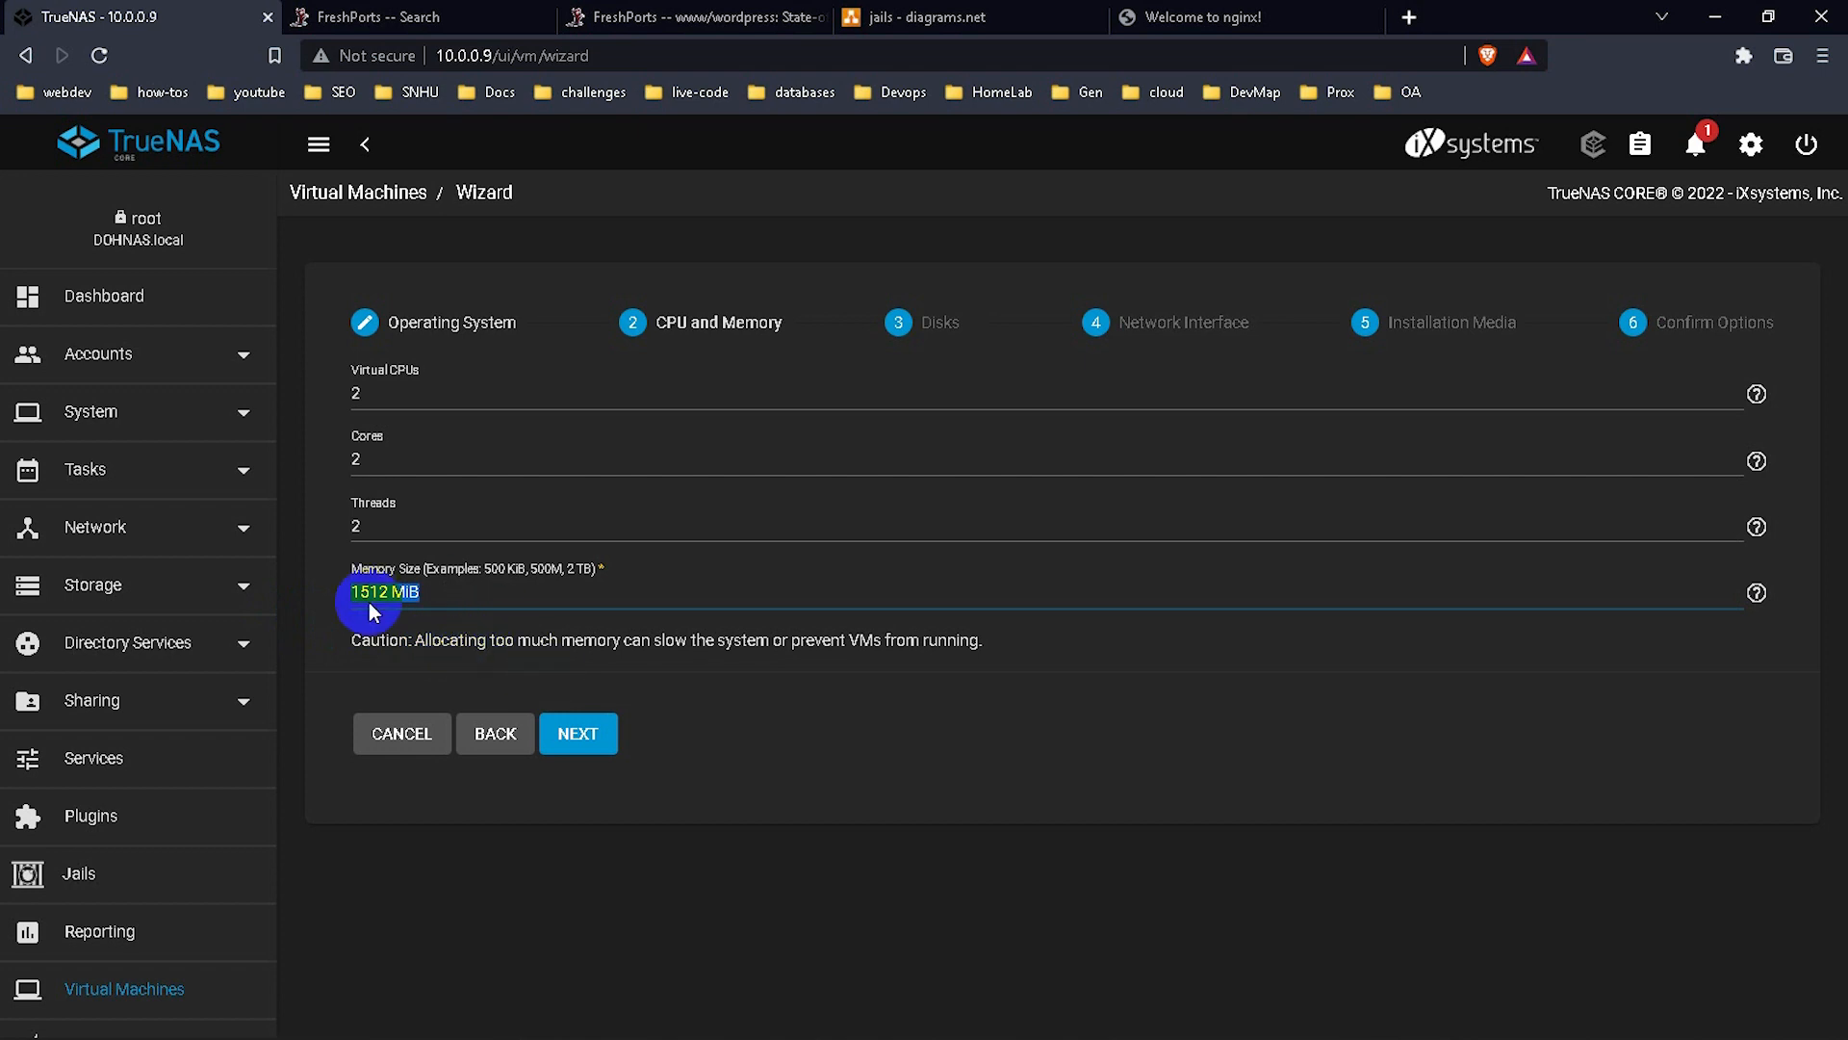
pyautogui.click(572, 741)
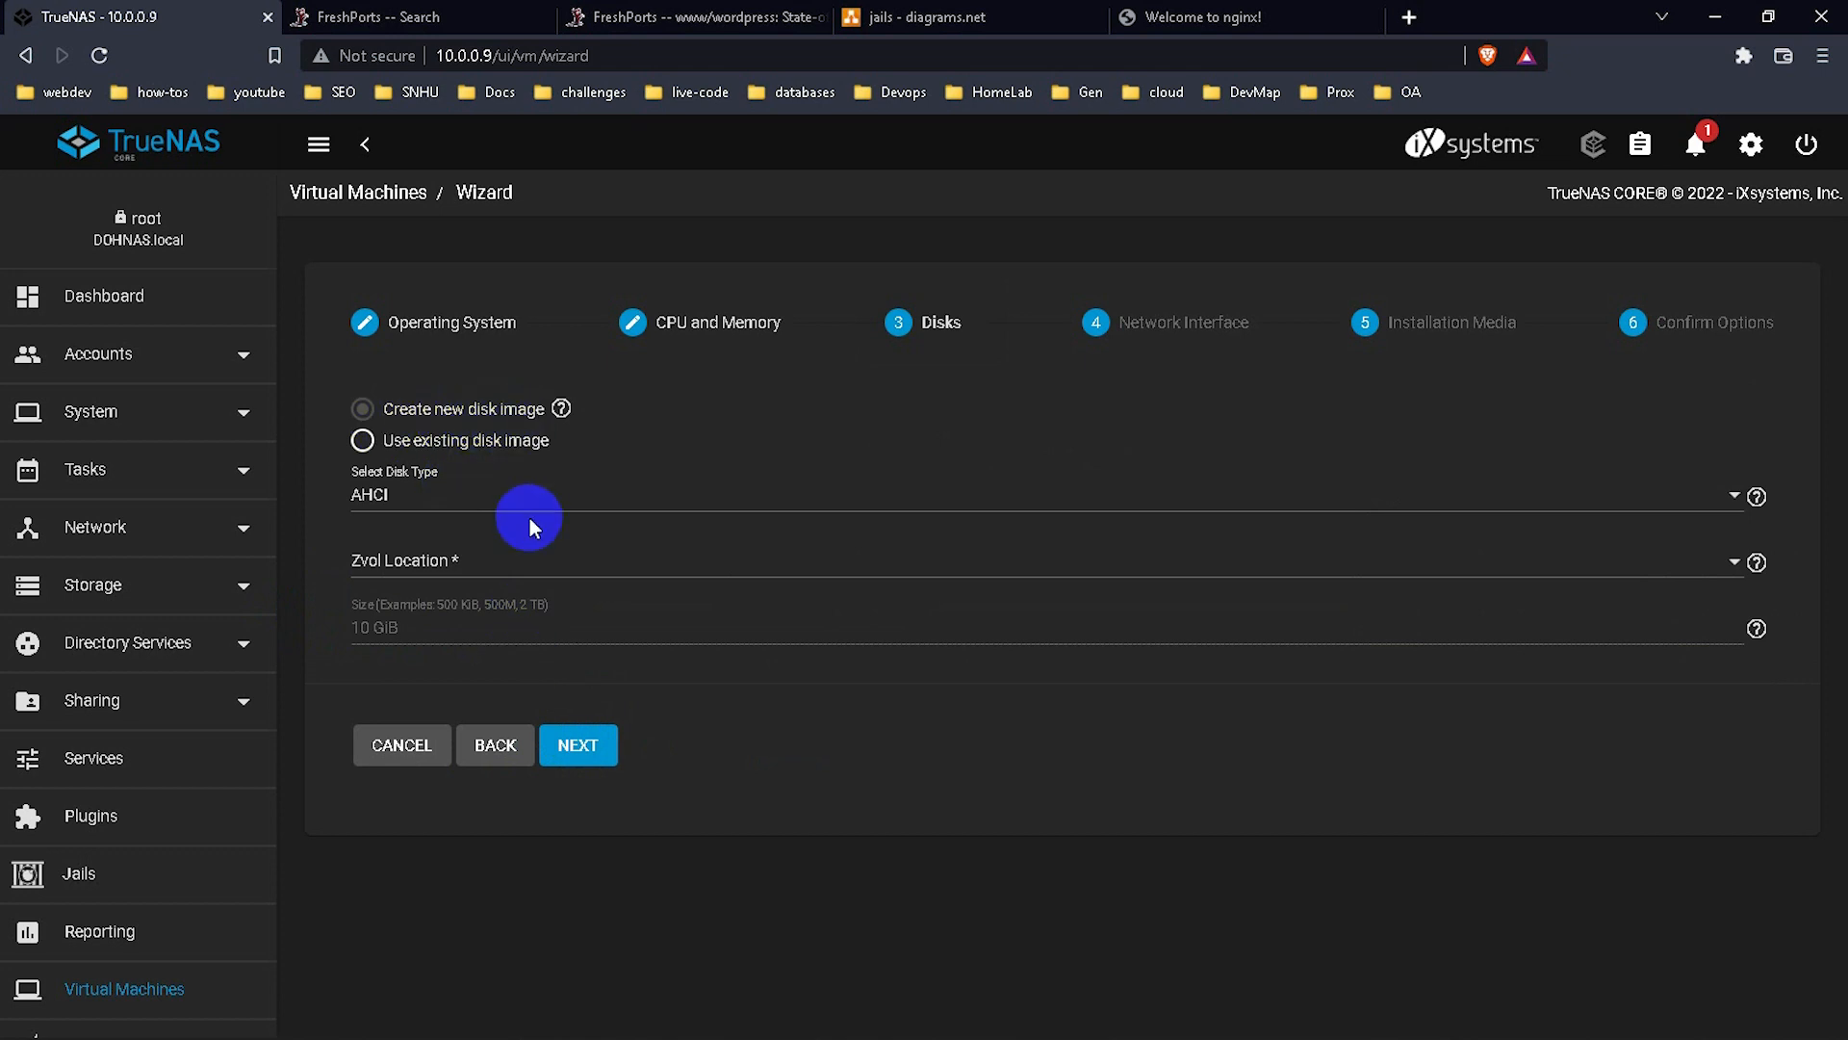
# Set disk type to VirtIO and browse the zvol locations without choosing one.
pyautogui.click(440, 494)
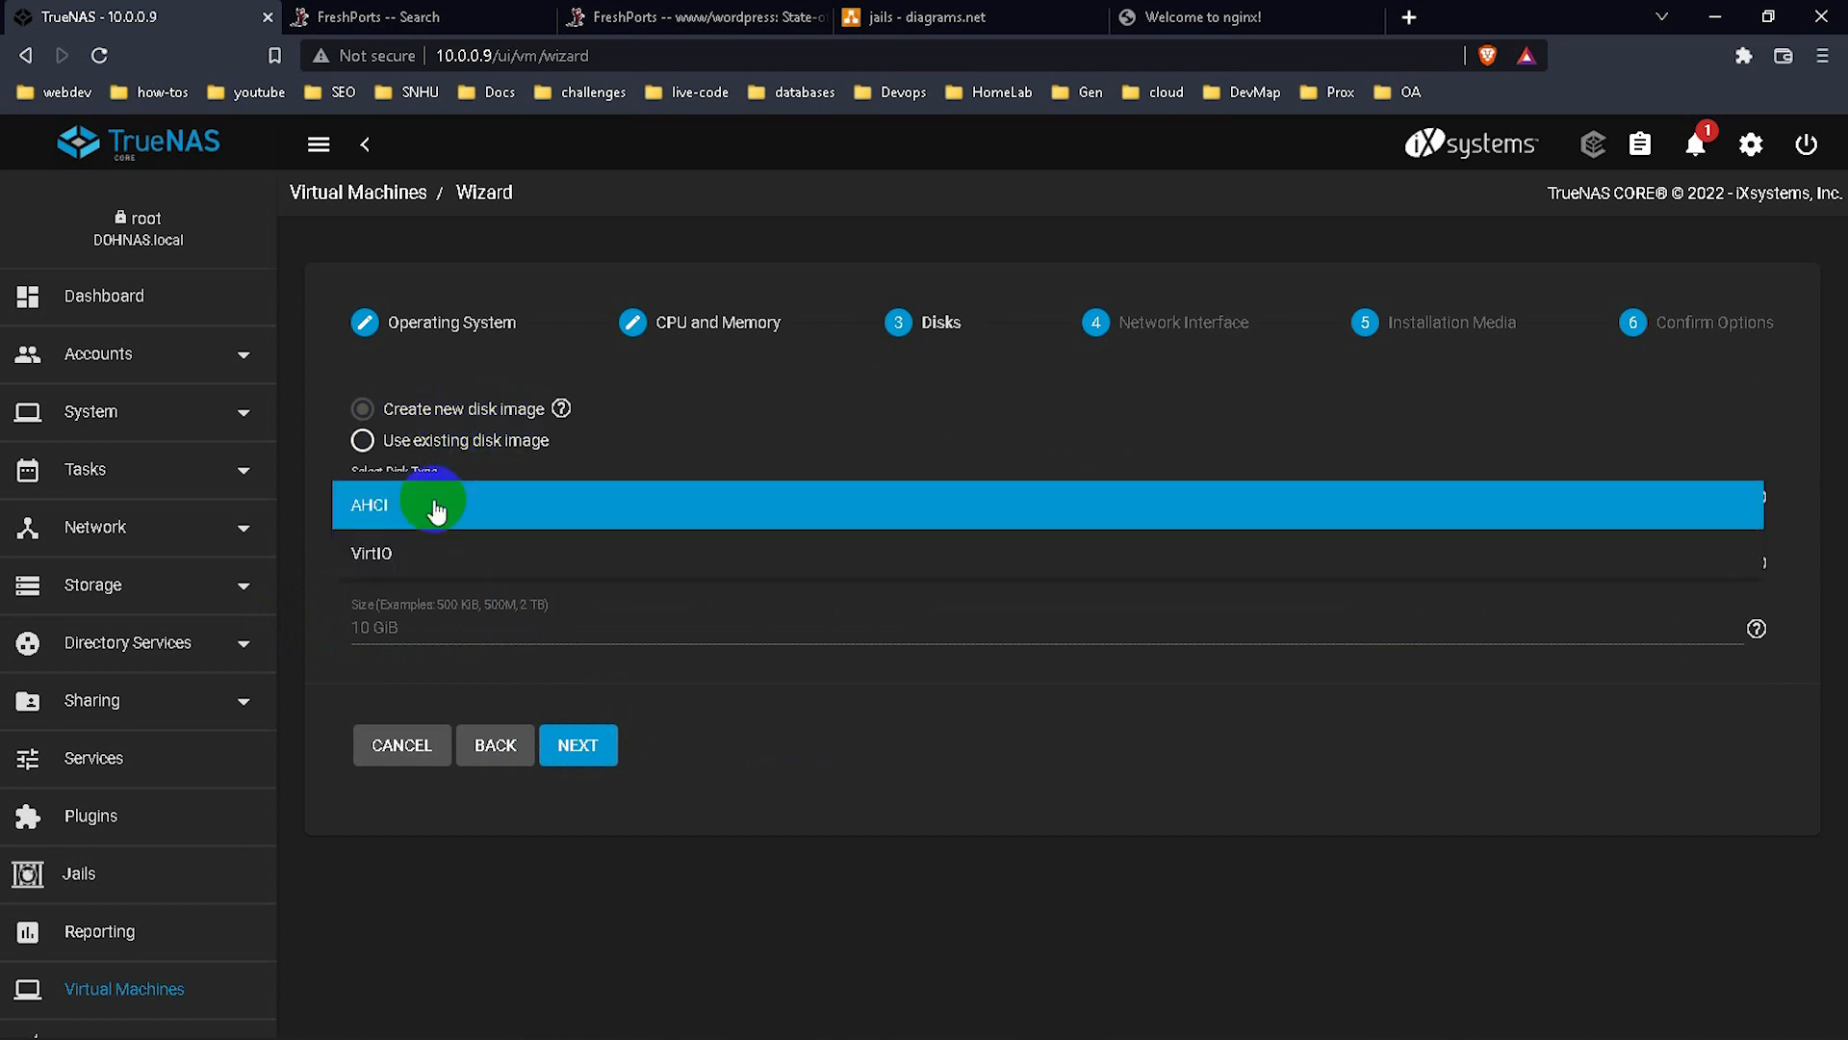
pyautogui.click(448, 558)
pyautogui.click(466, 562)
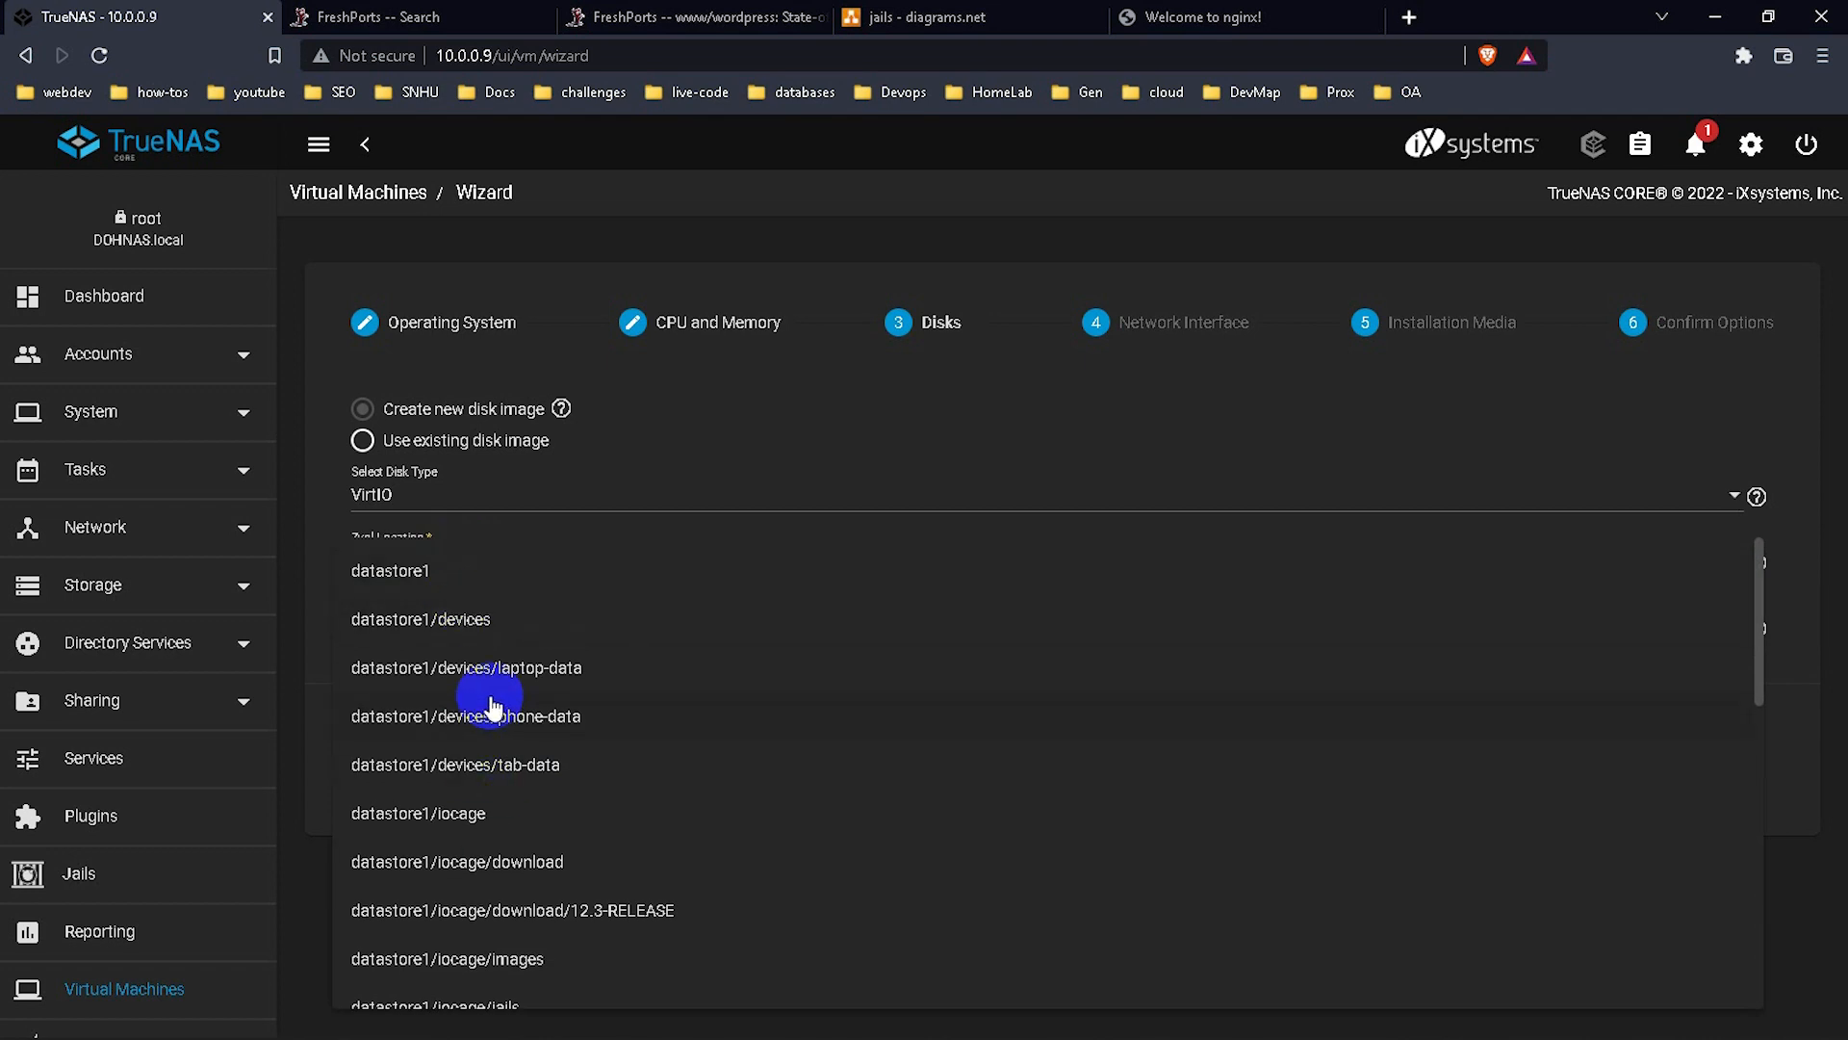
pyautogui.scroll(-8, 599, 717)
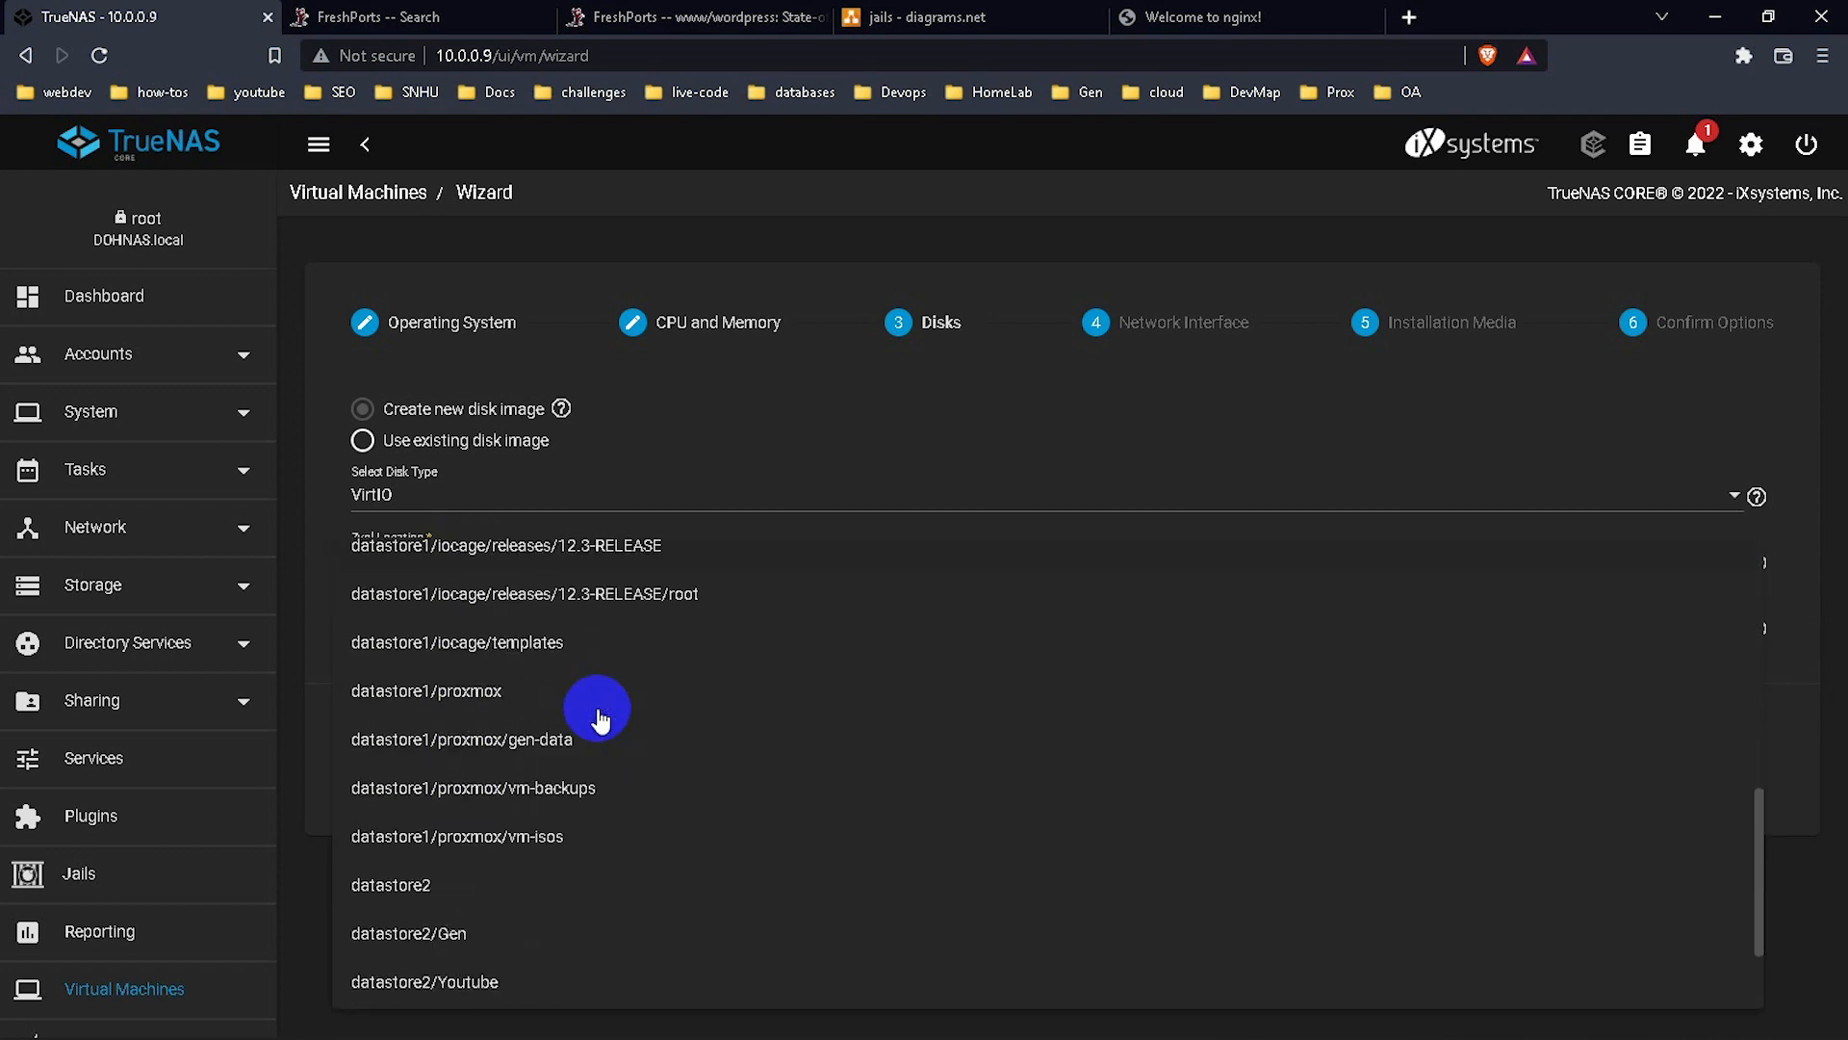
pyautogui.scroll(-1, 599, 717)
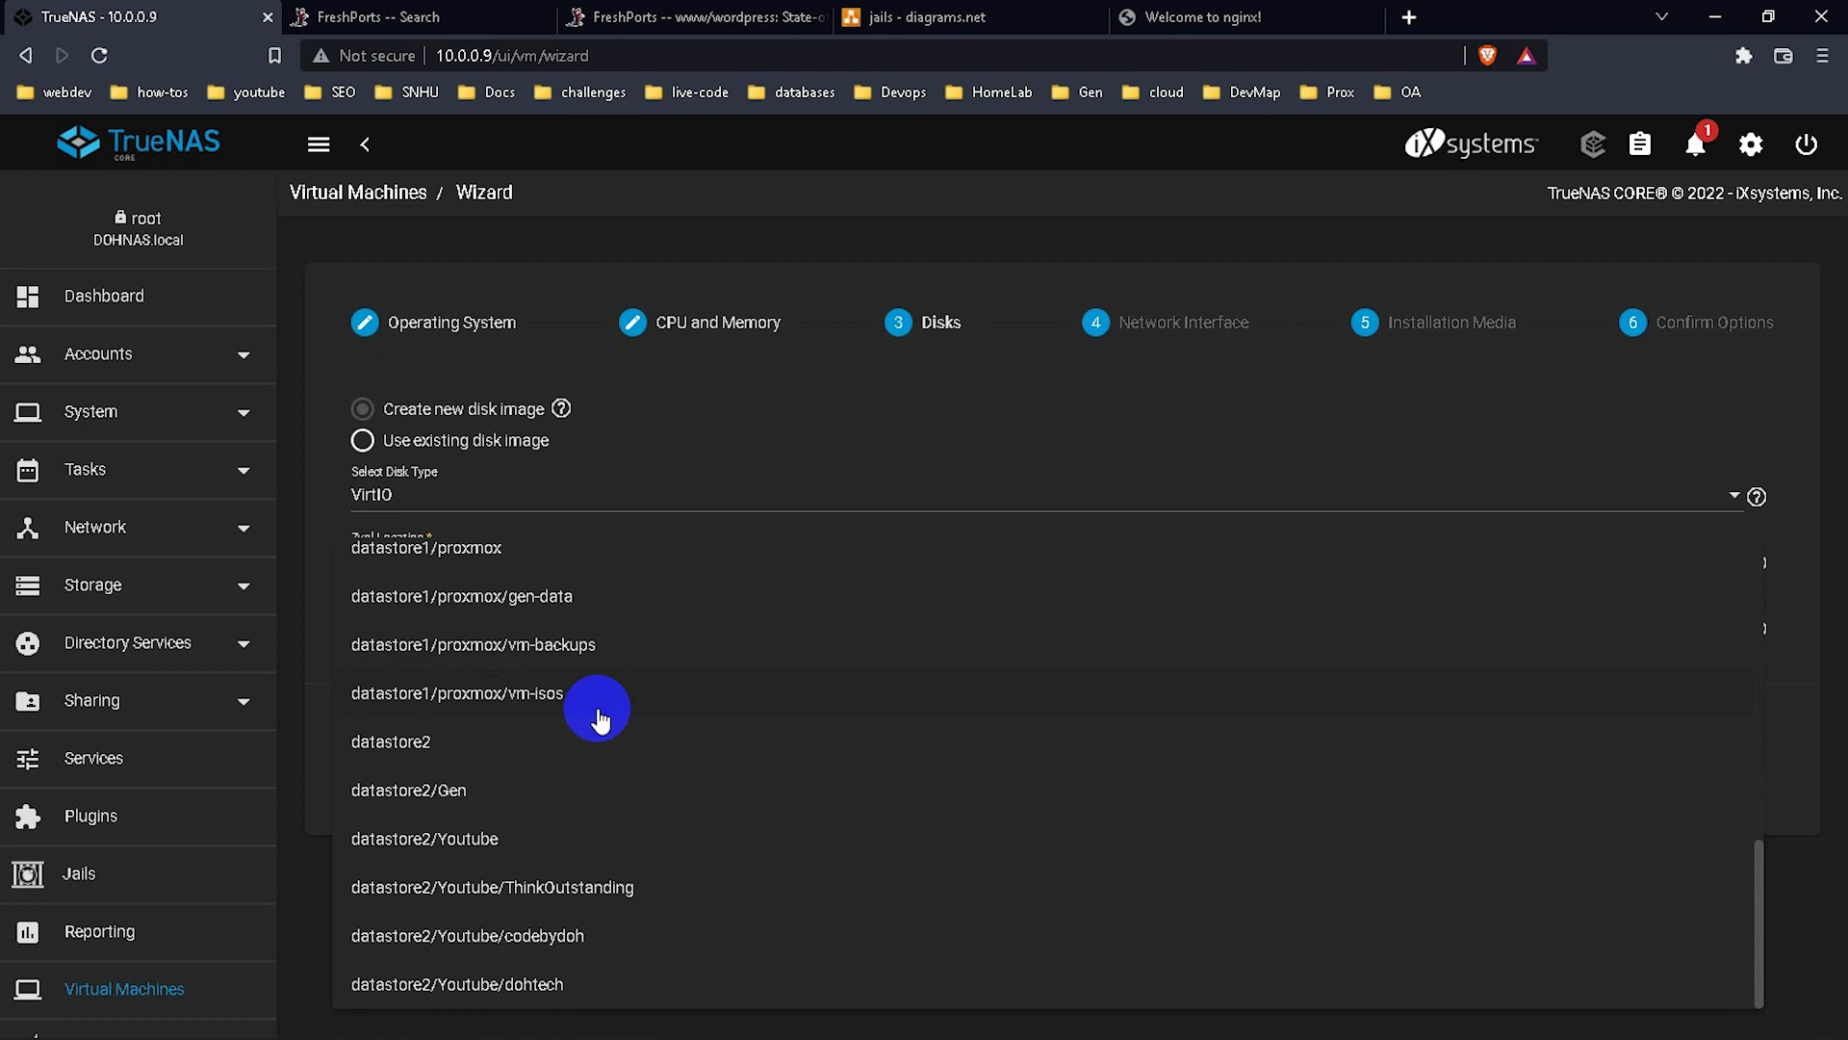
pyautogui.click(314, 429)
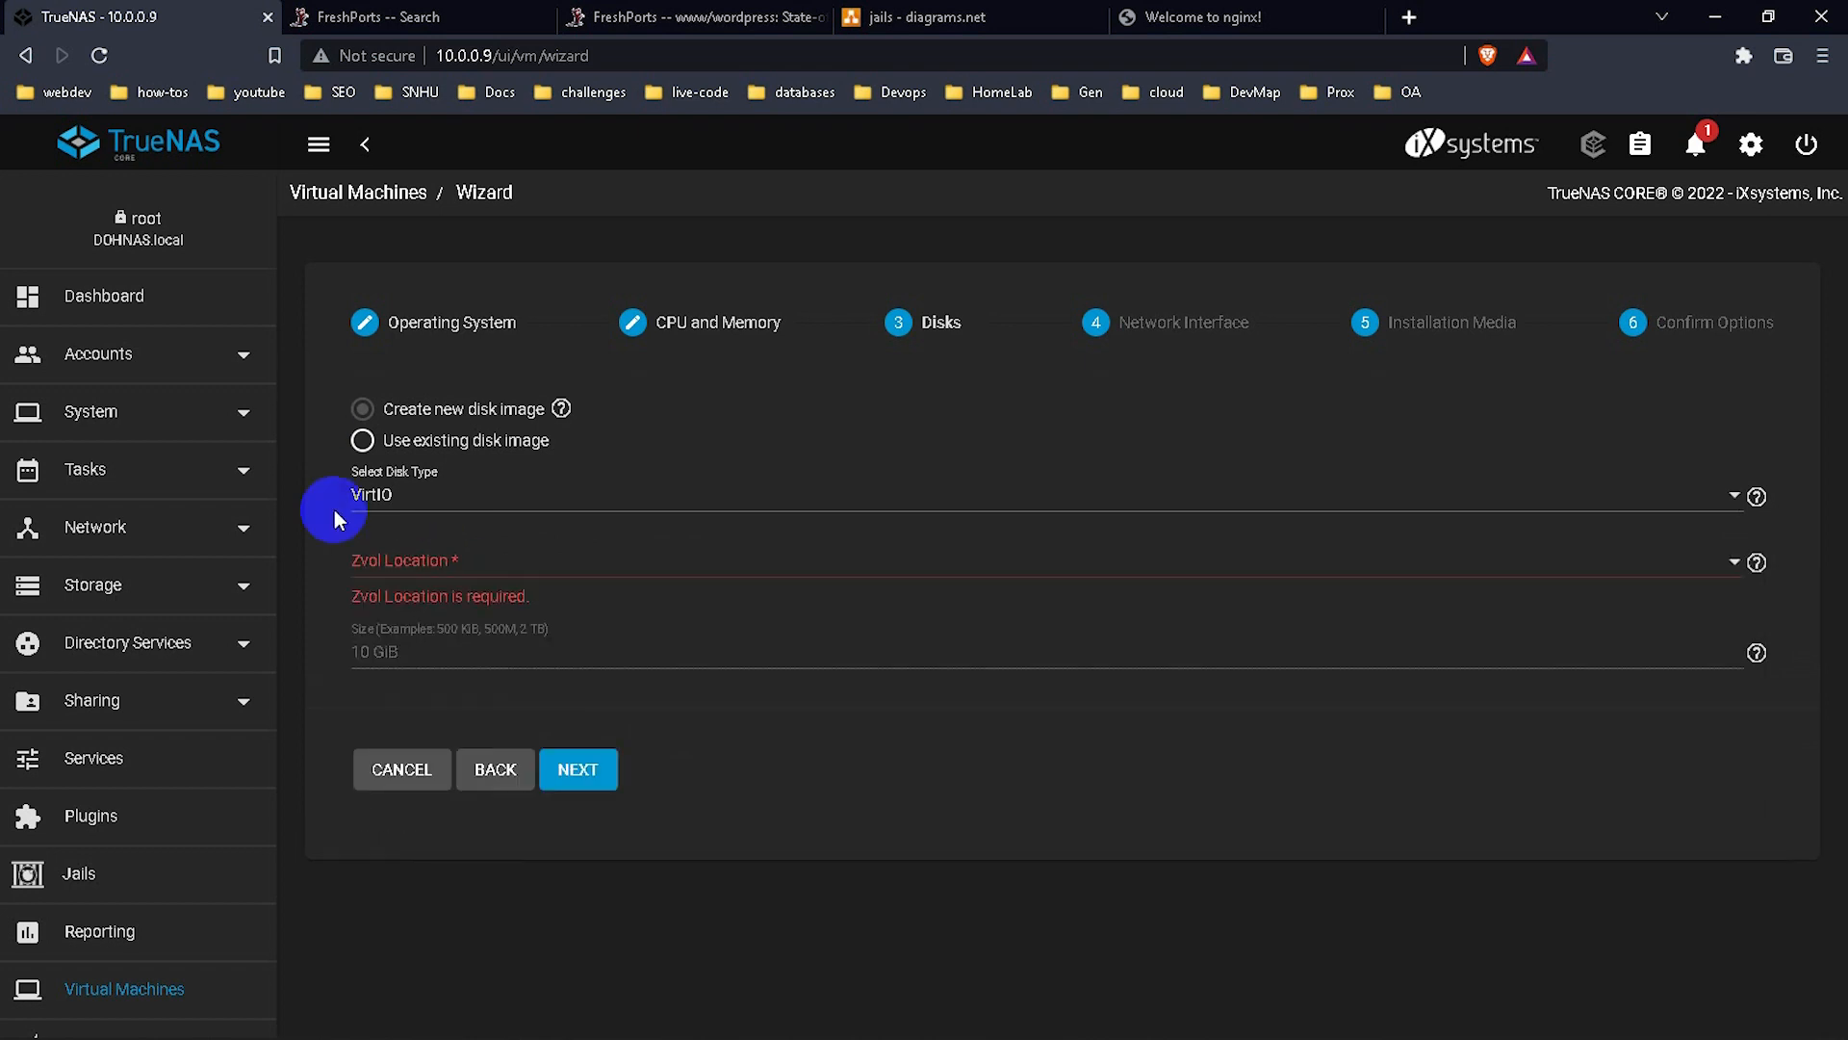
# Expand the Storage section in the TrueNAS sidebar.
pyautogui.click(165, 575)
pyautogui.click(166, 580)
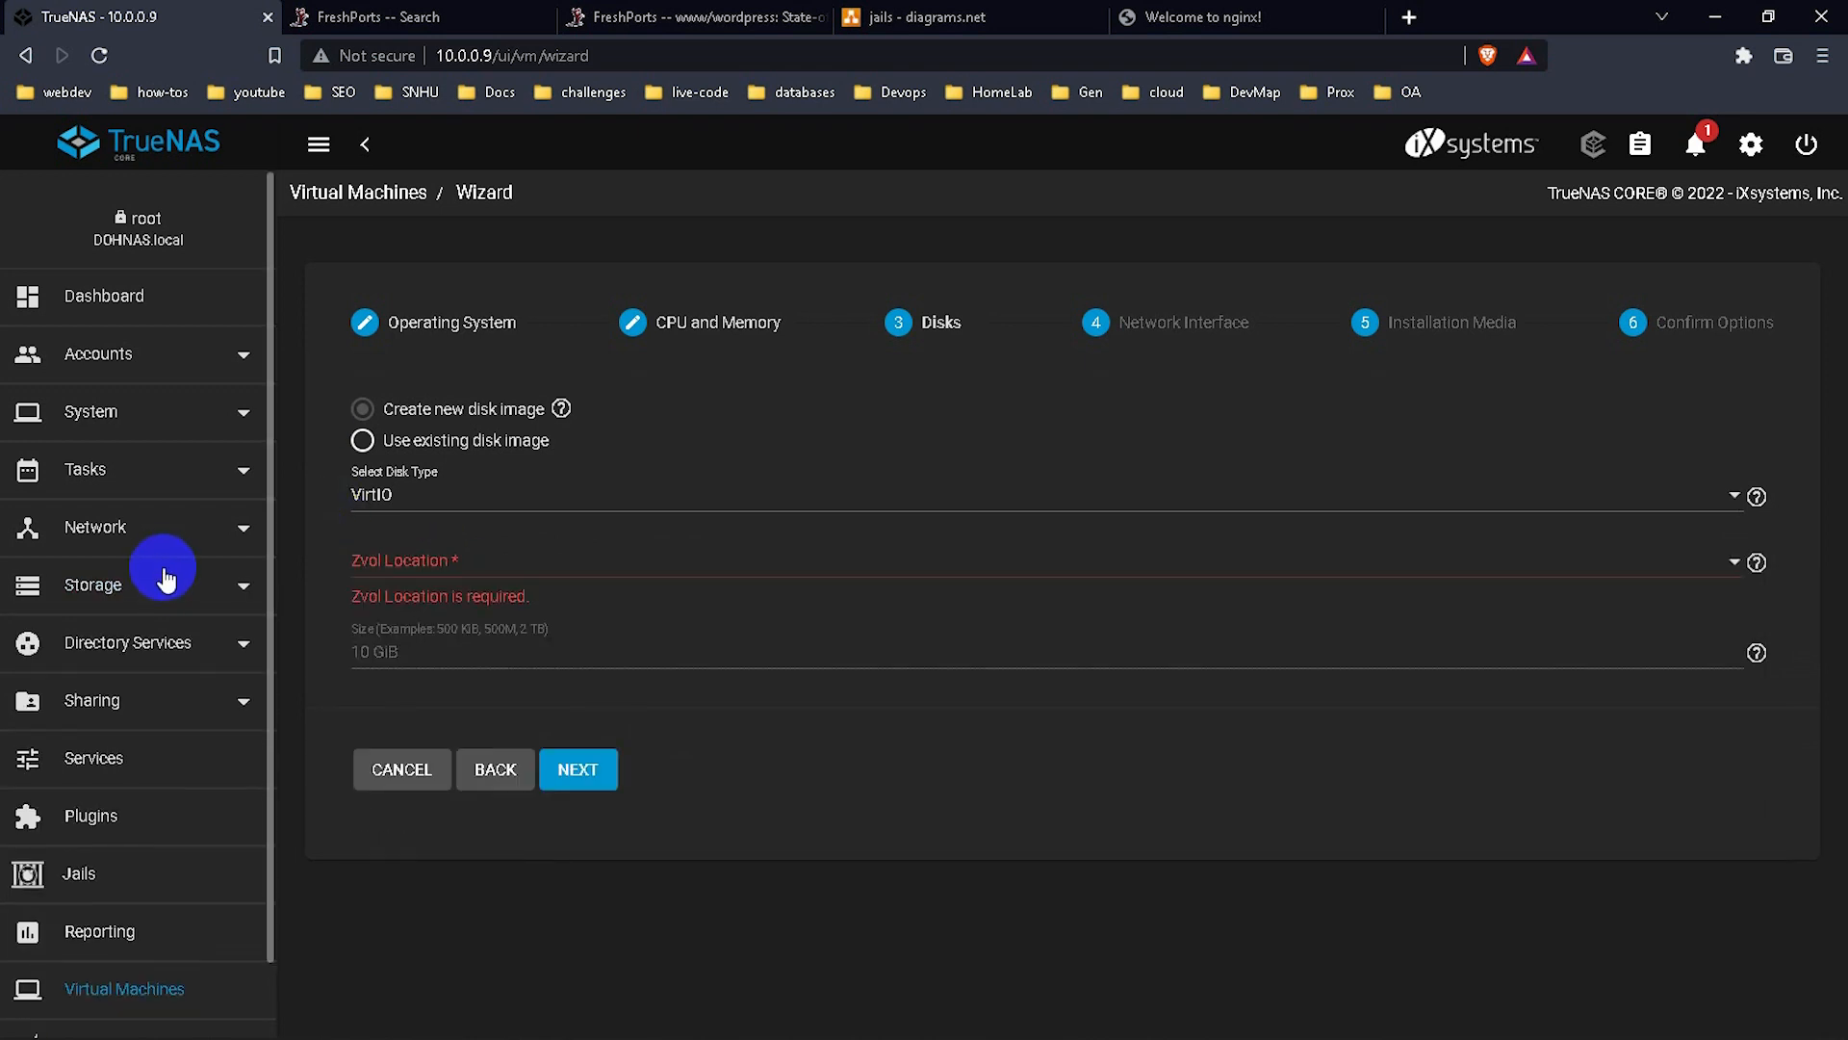
pyautogui.click(165, 583)
# Add a dataset named VMs under datastore2 from the Pools page.
pyautogui.click(164, 637)
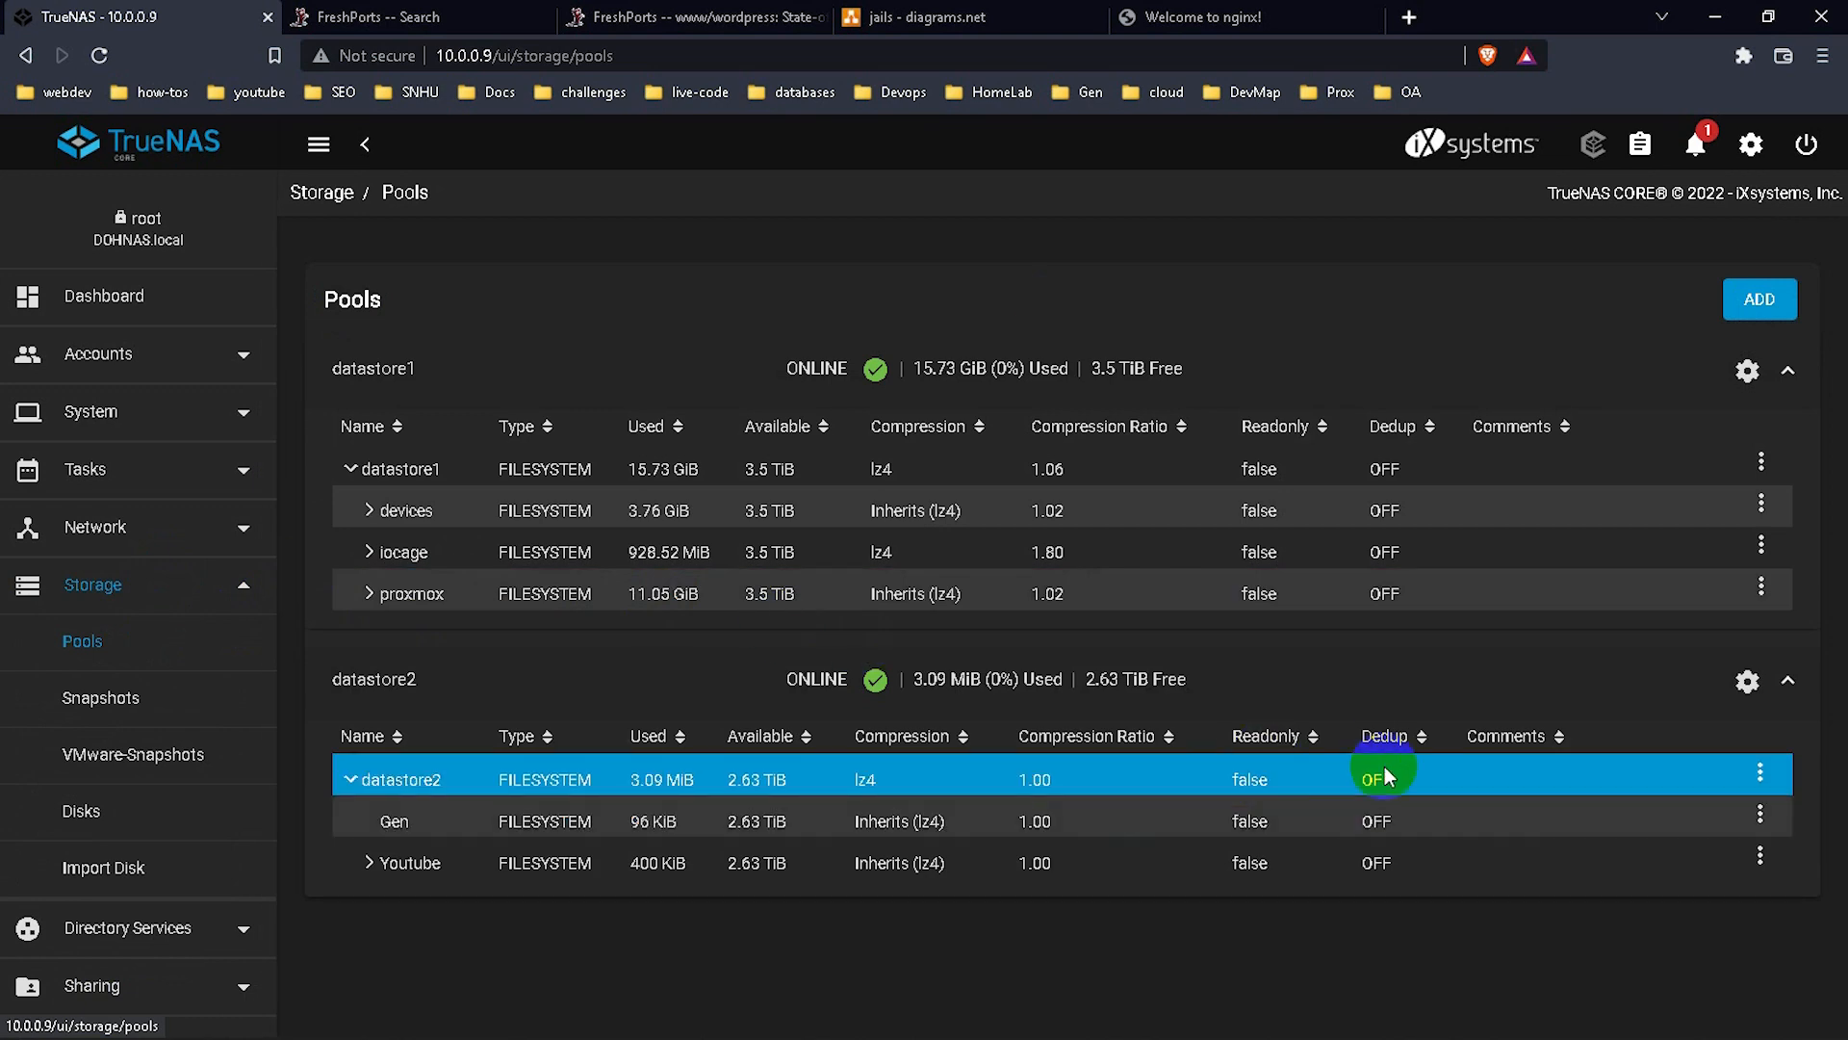
pyautogui.click(1758, 774)
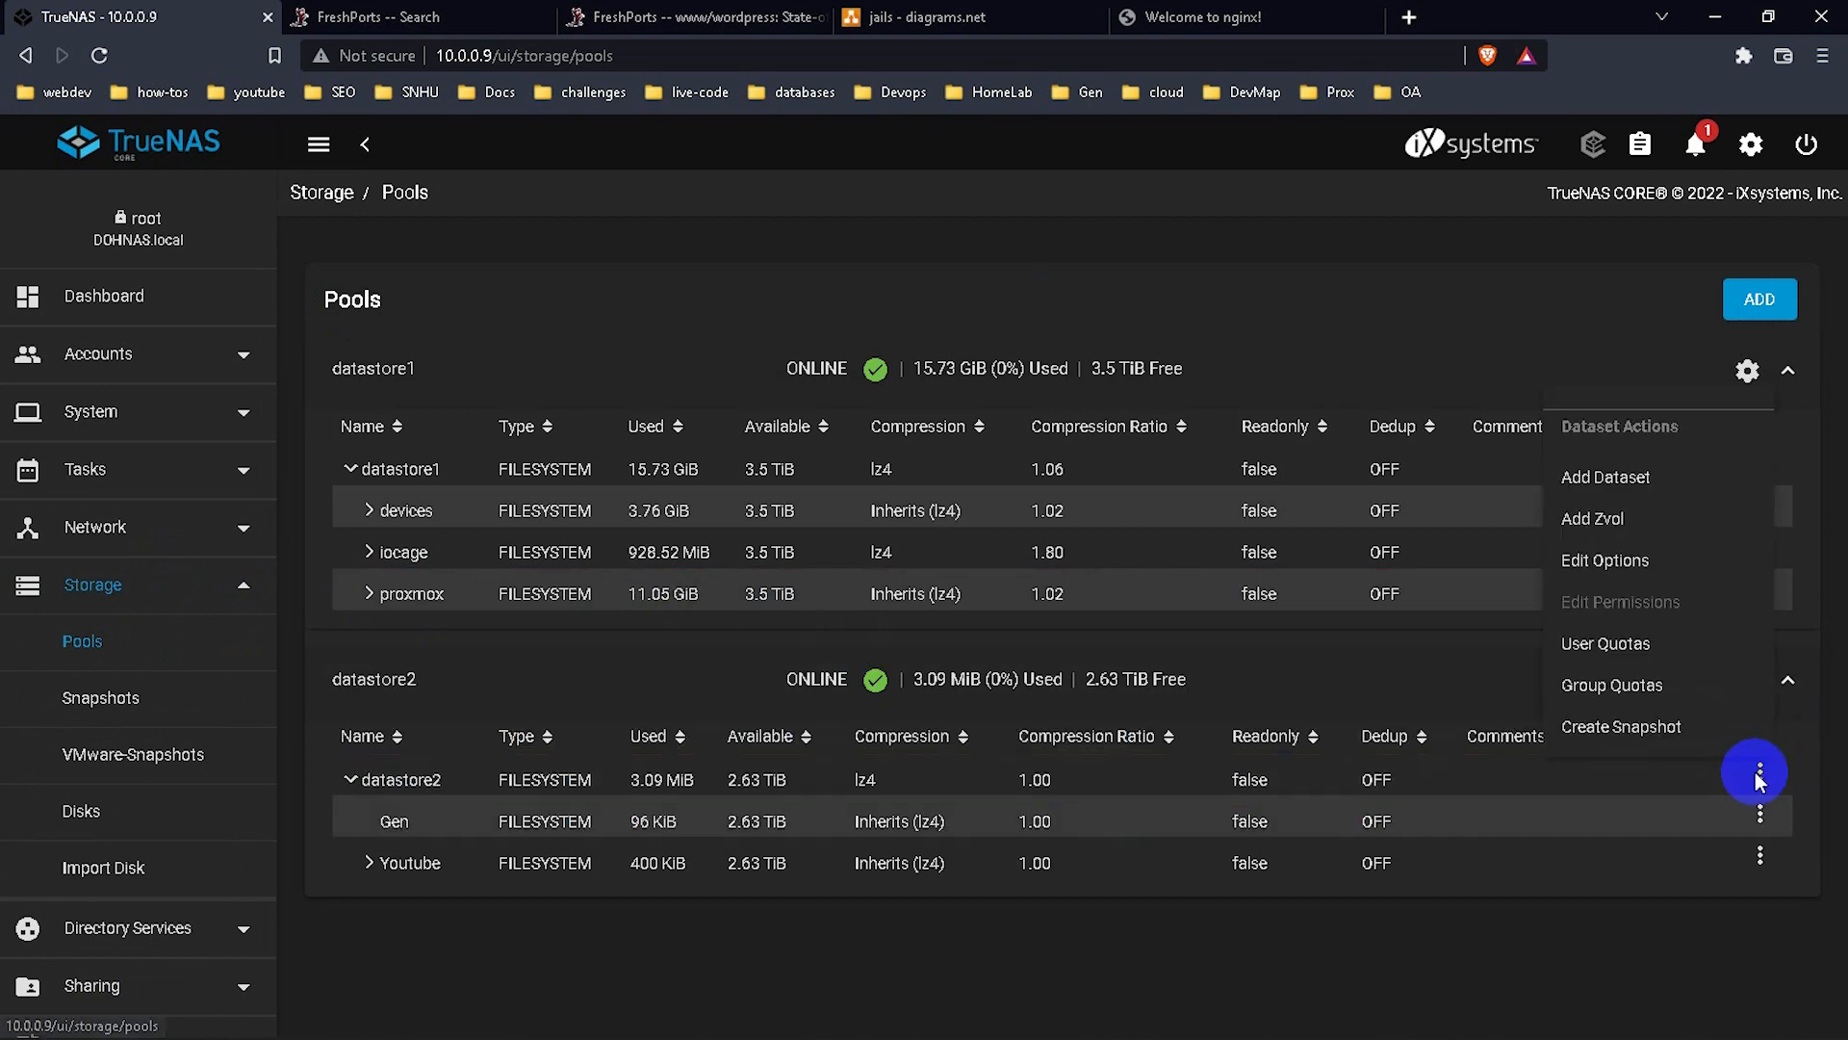
pyautogui.click(1590, 478)
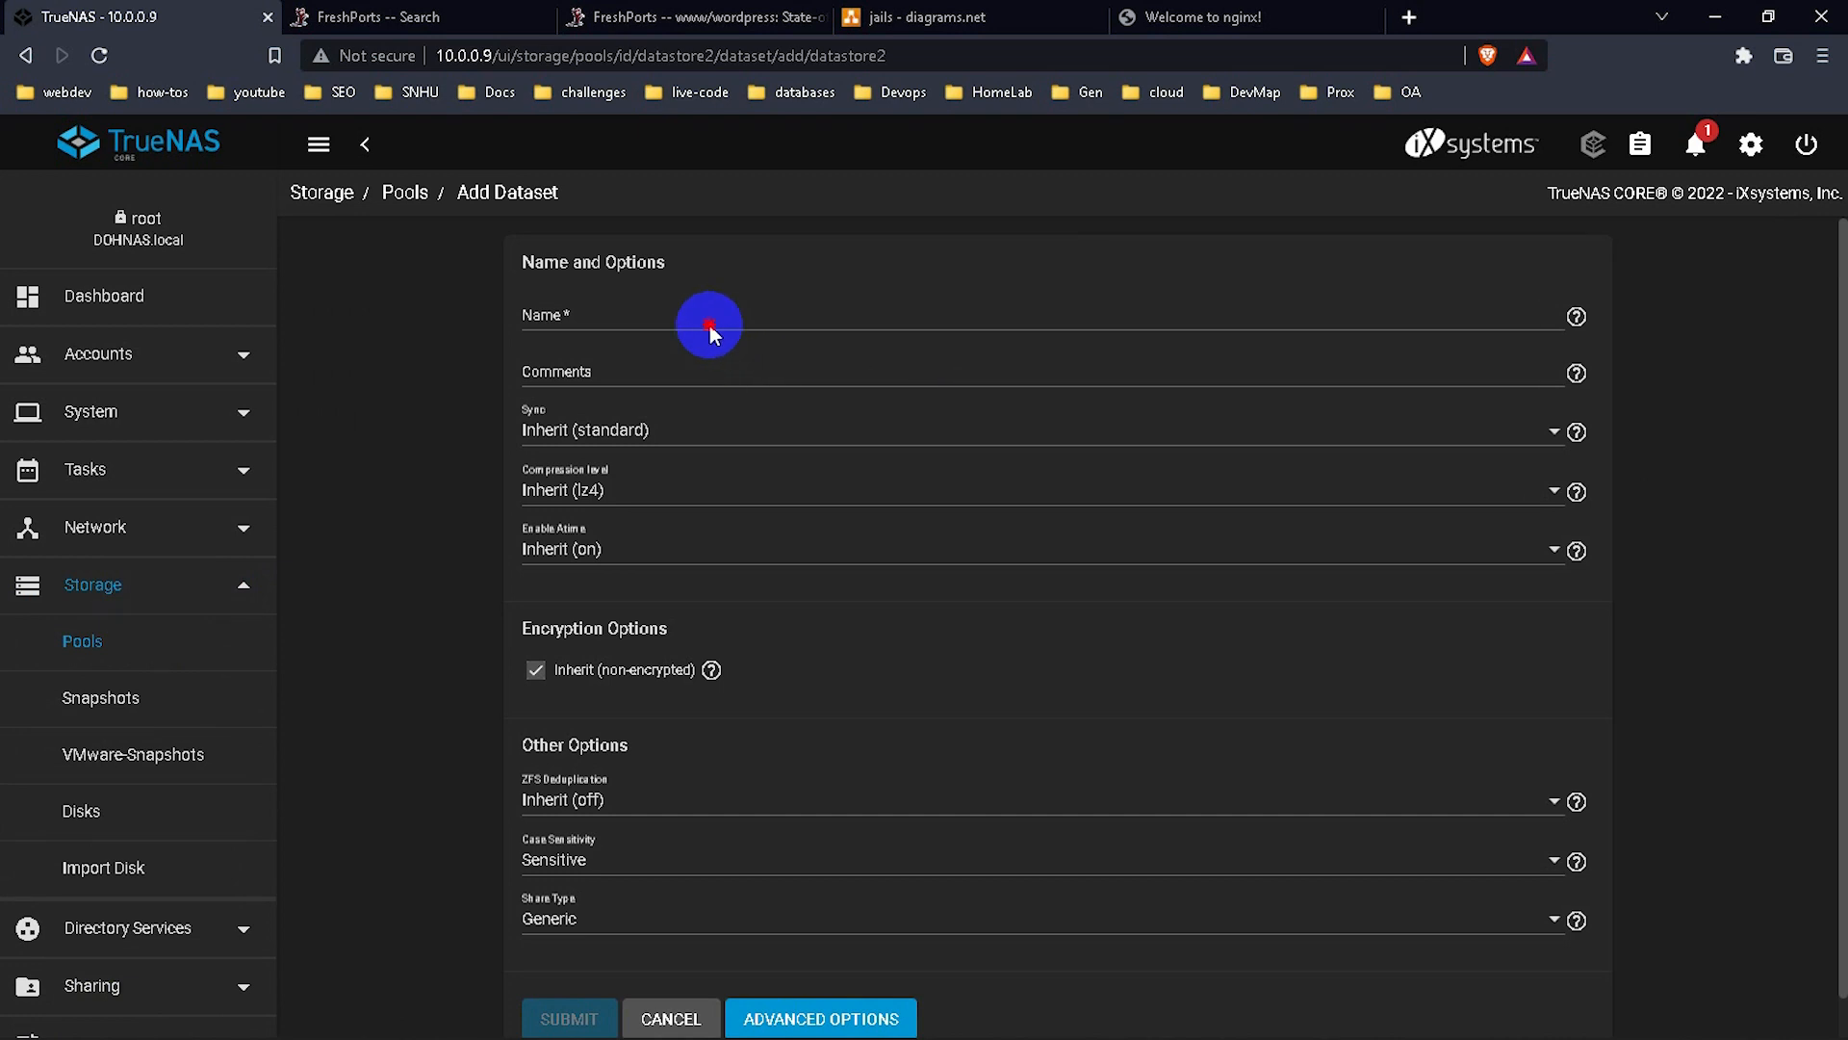
pyautogui.click(710, 327)
pyautogui.write('VMs')
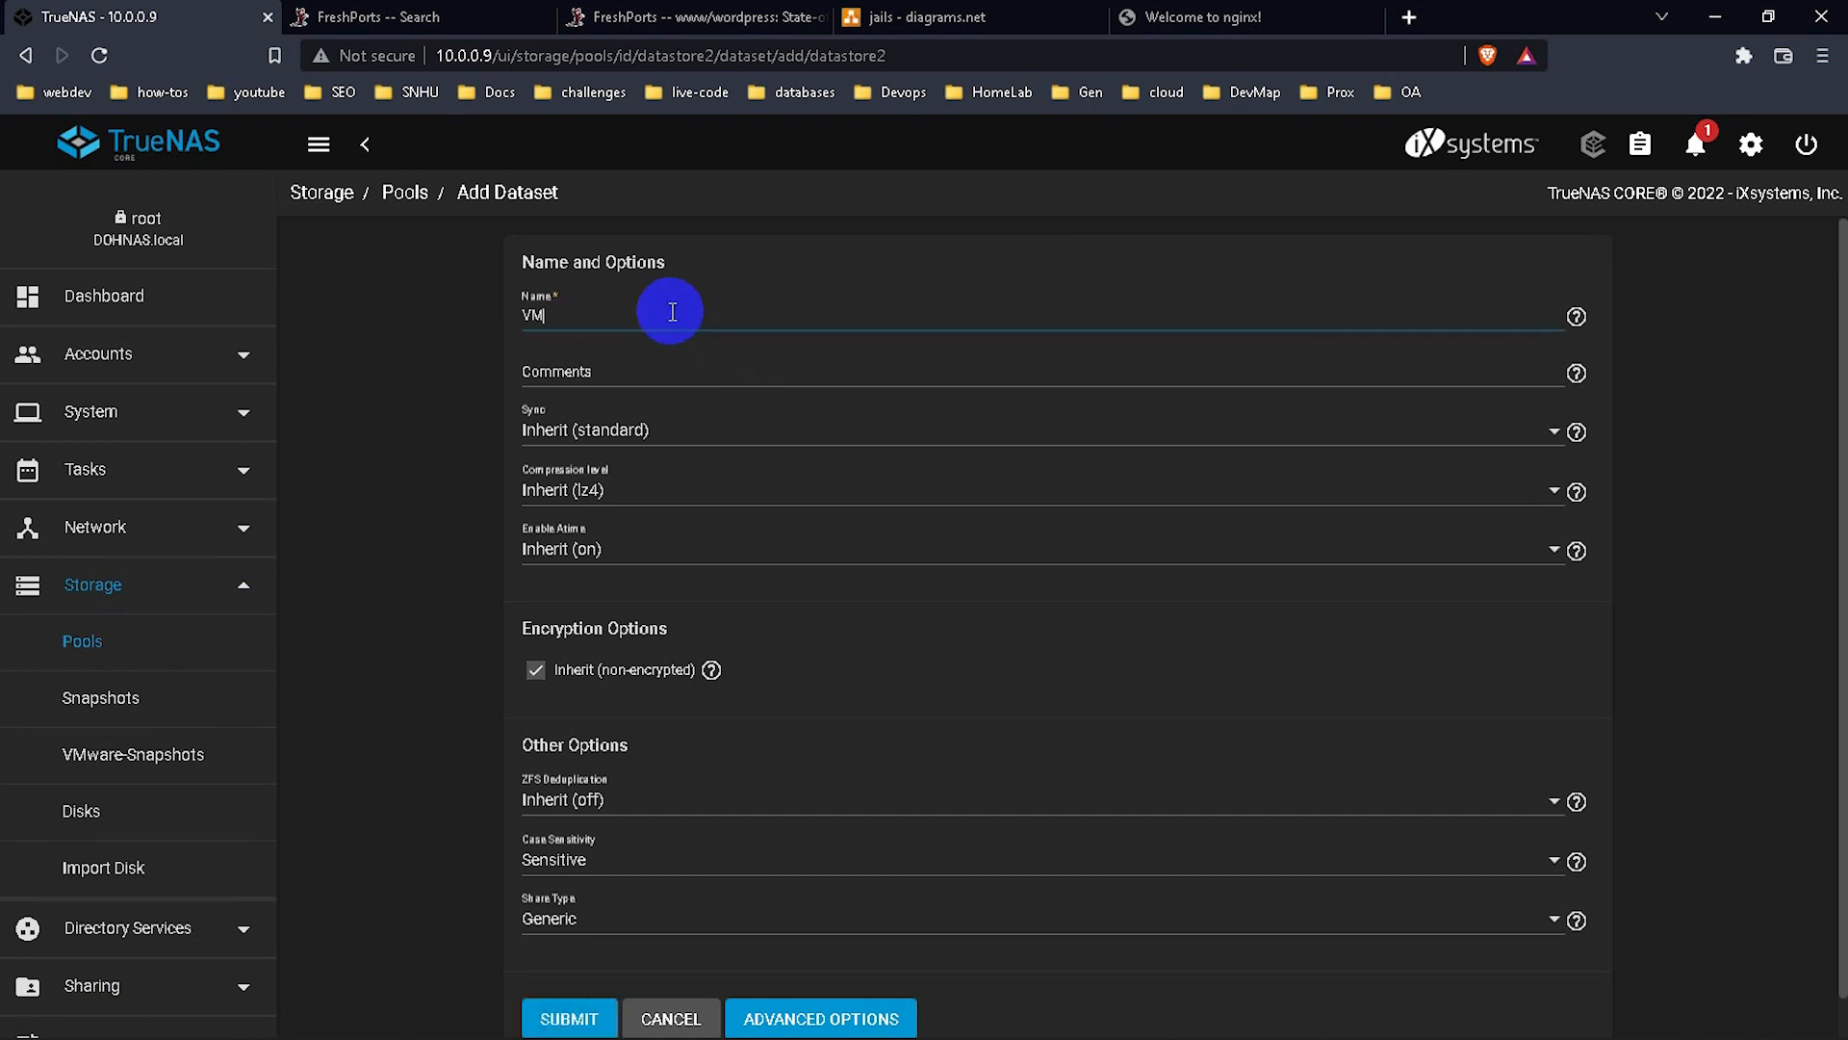
pyautogui.click(566, 1018)
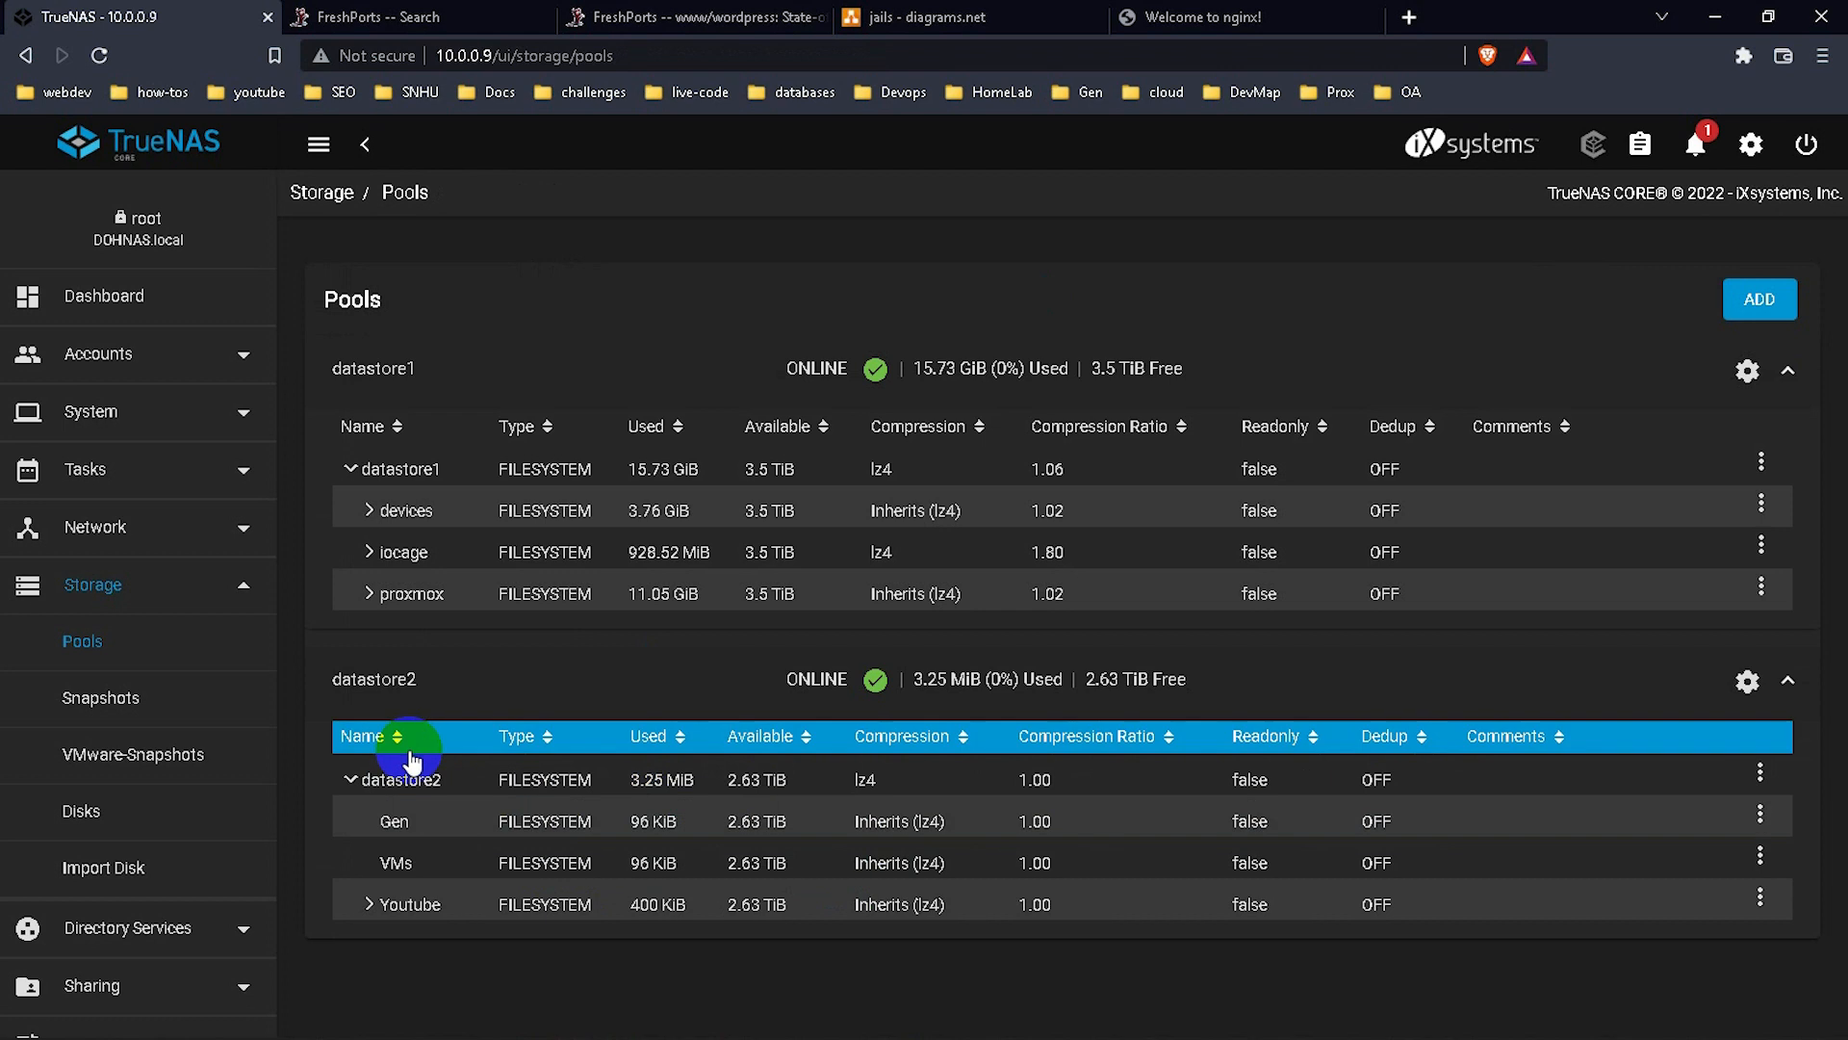
pyautogui.click(161, 589)
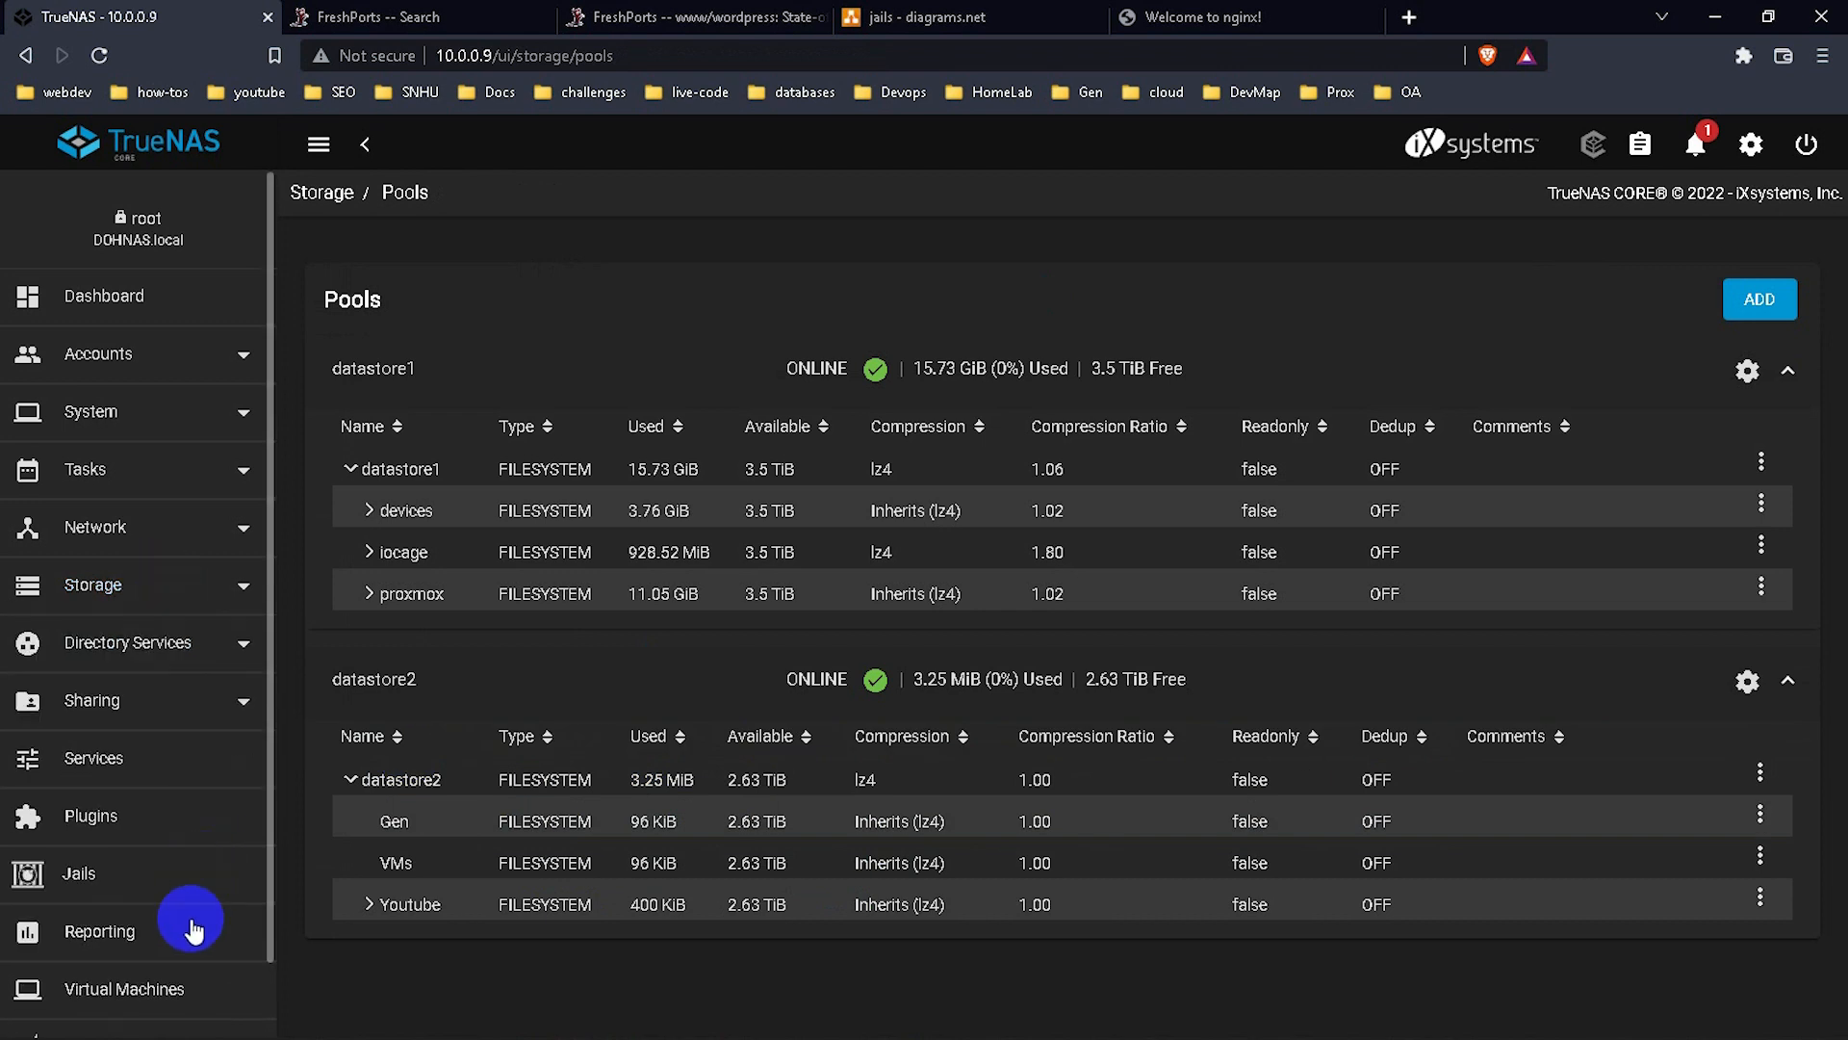
# Start a new Linux VM named Ubuntu1 with Start on Boot turned off.
pyautogui.click(175, 993)
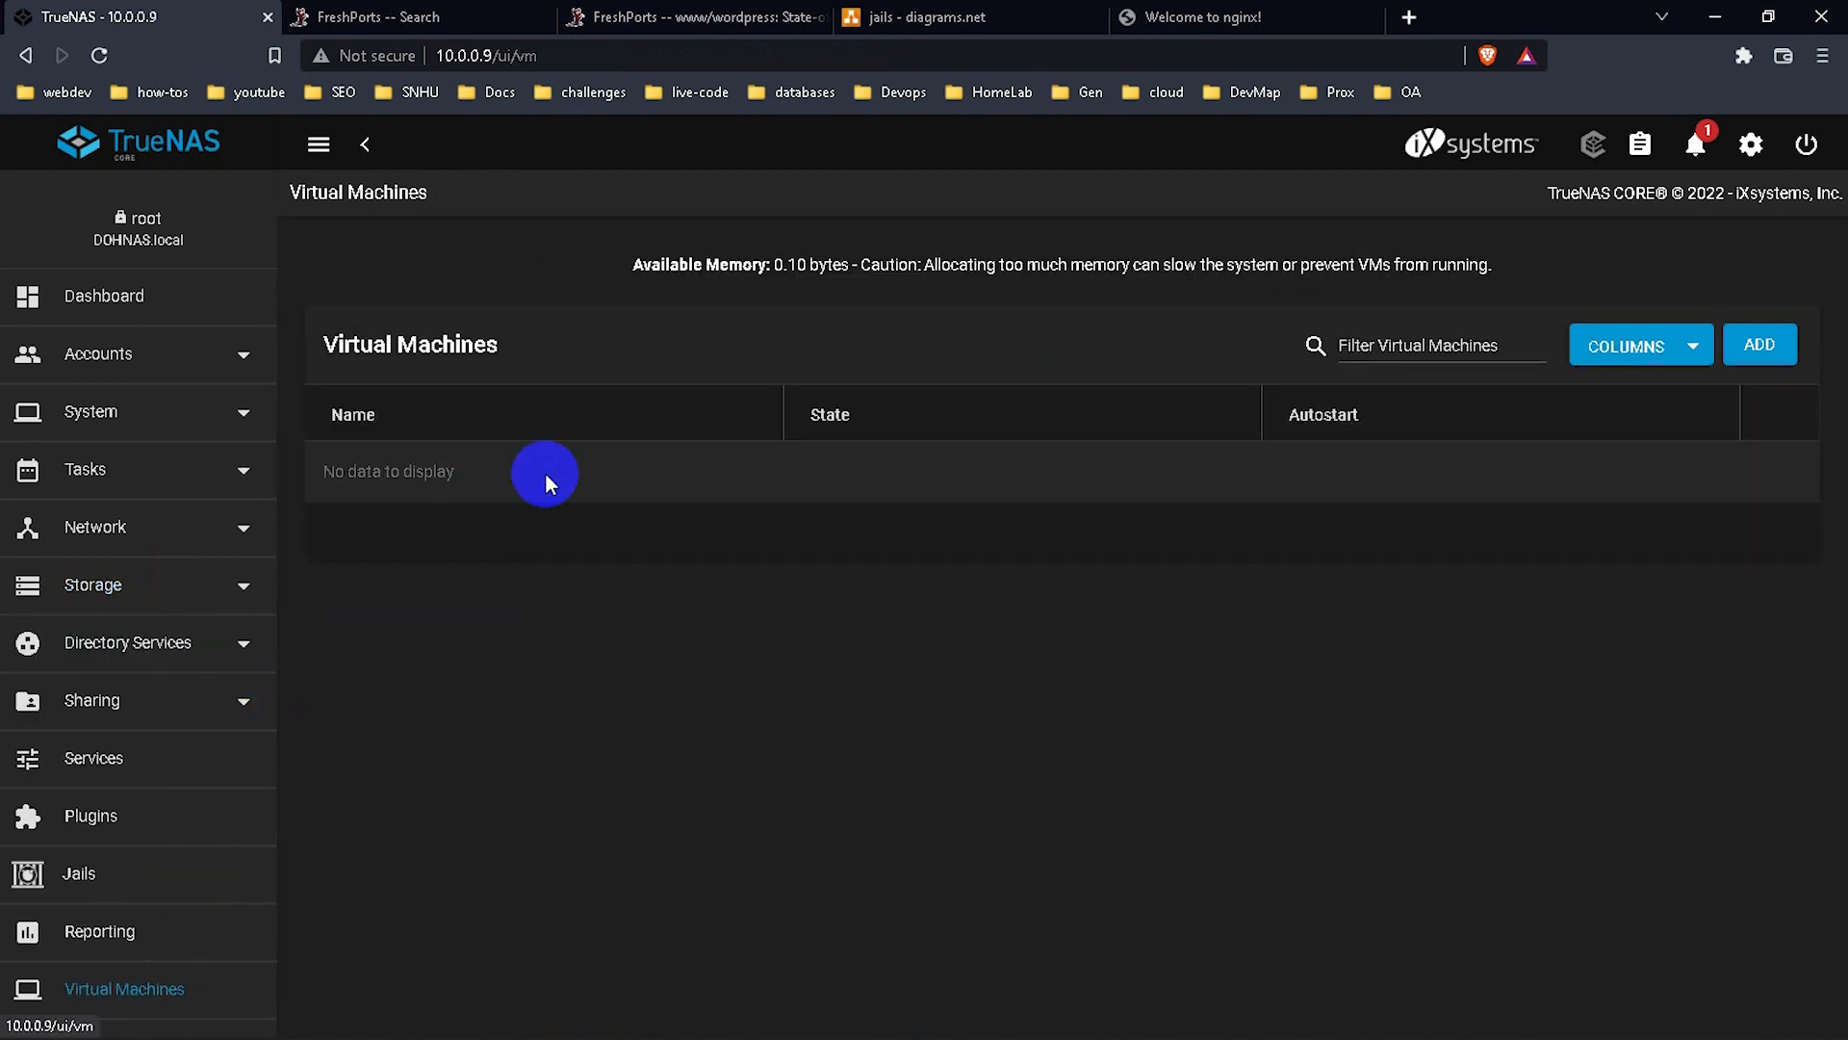
pyautogui.click(1779, 346)
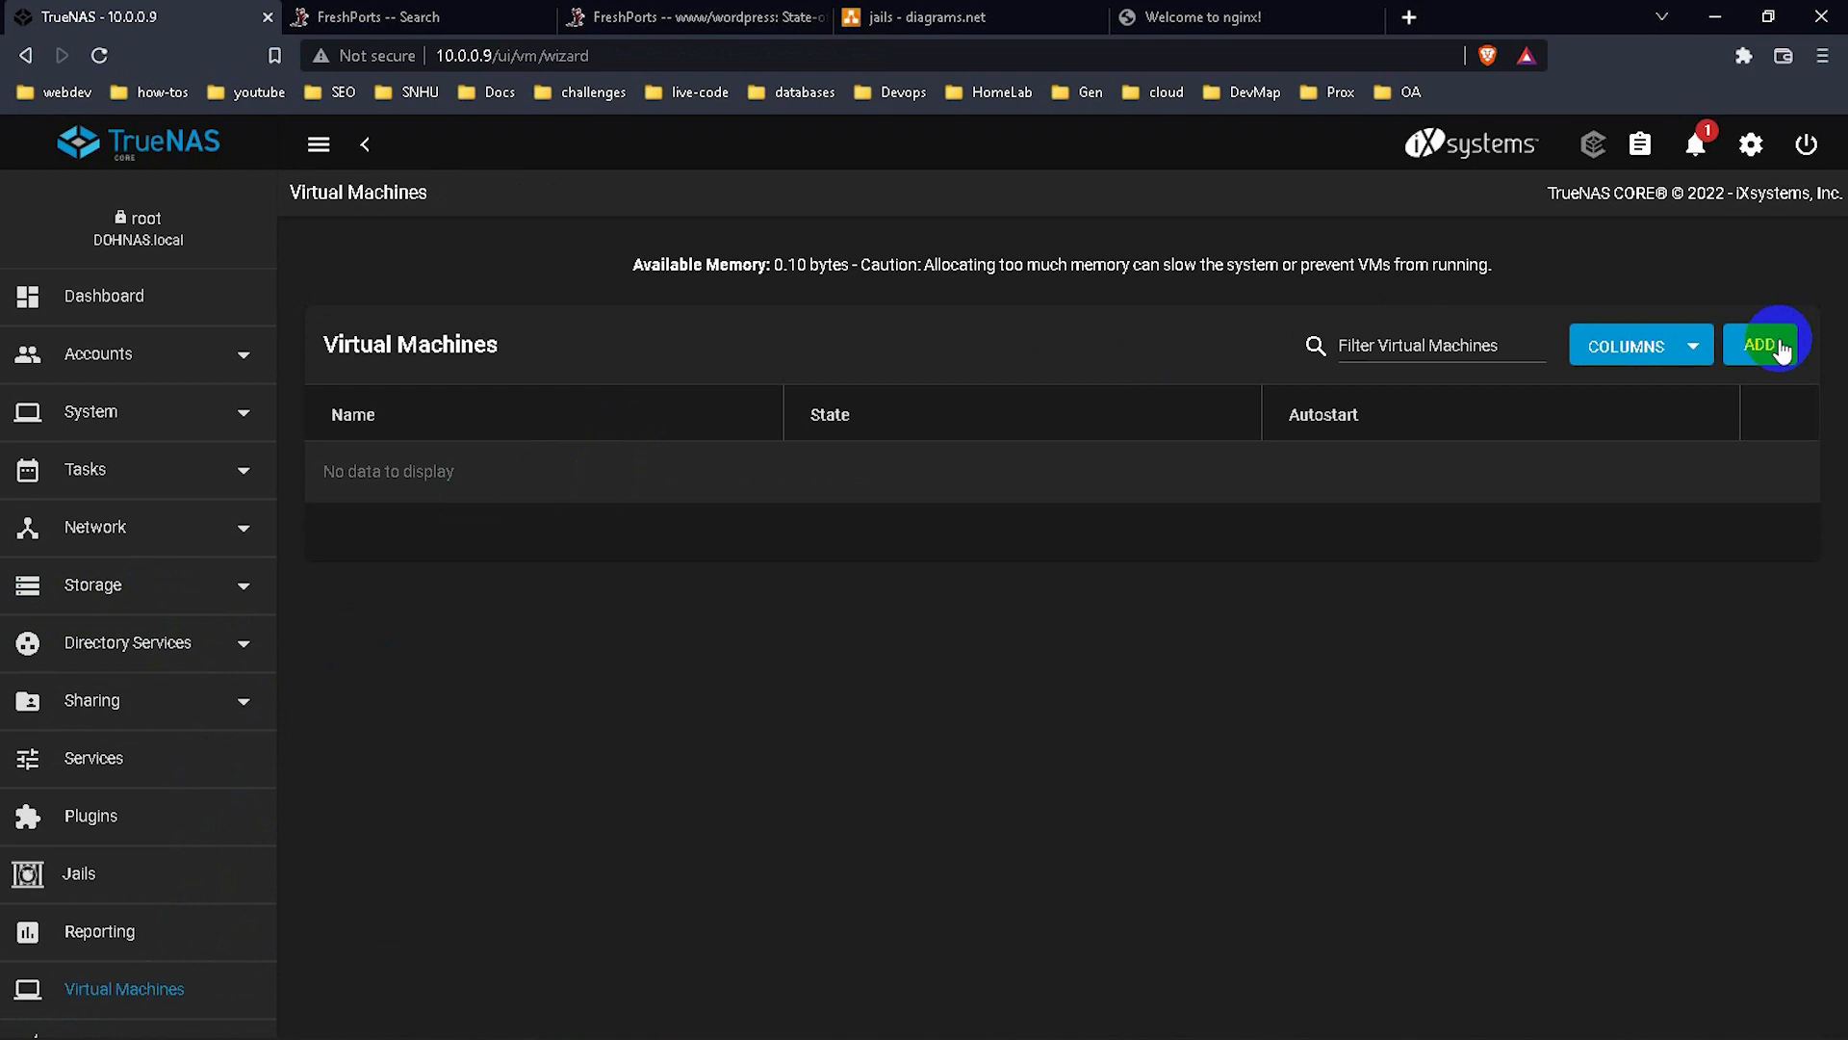
pyautogui.click(510, 393)
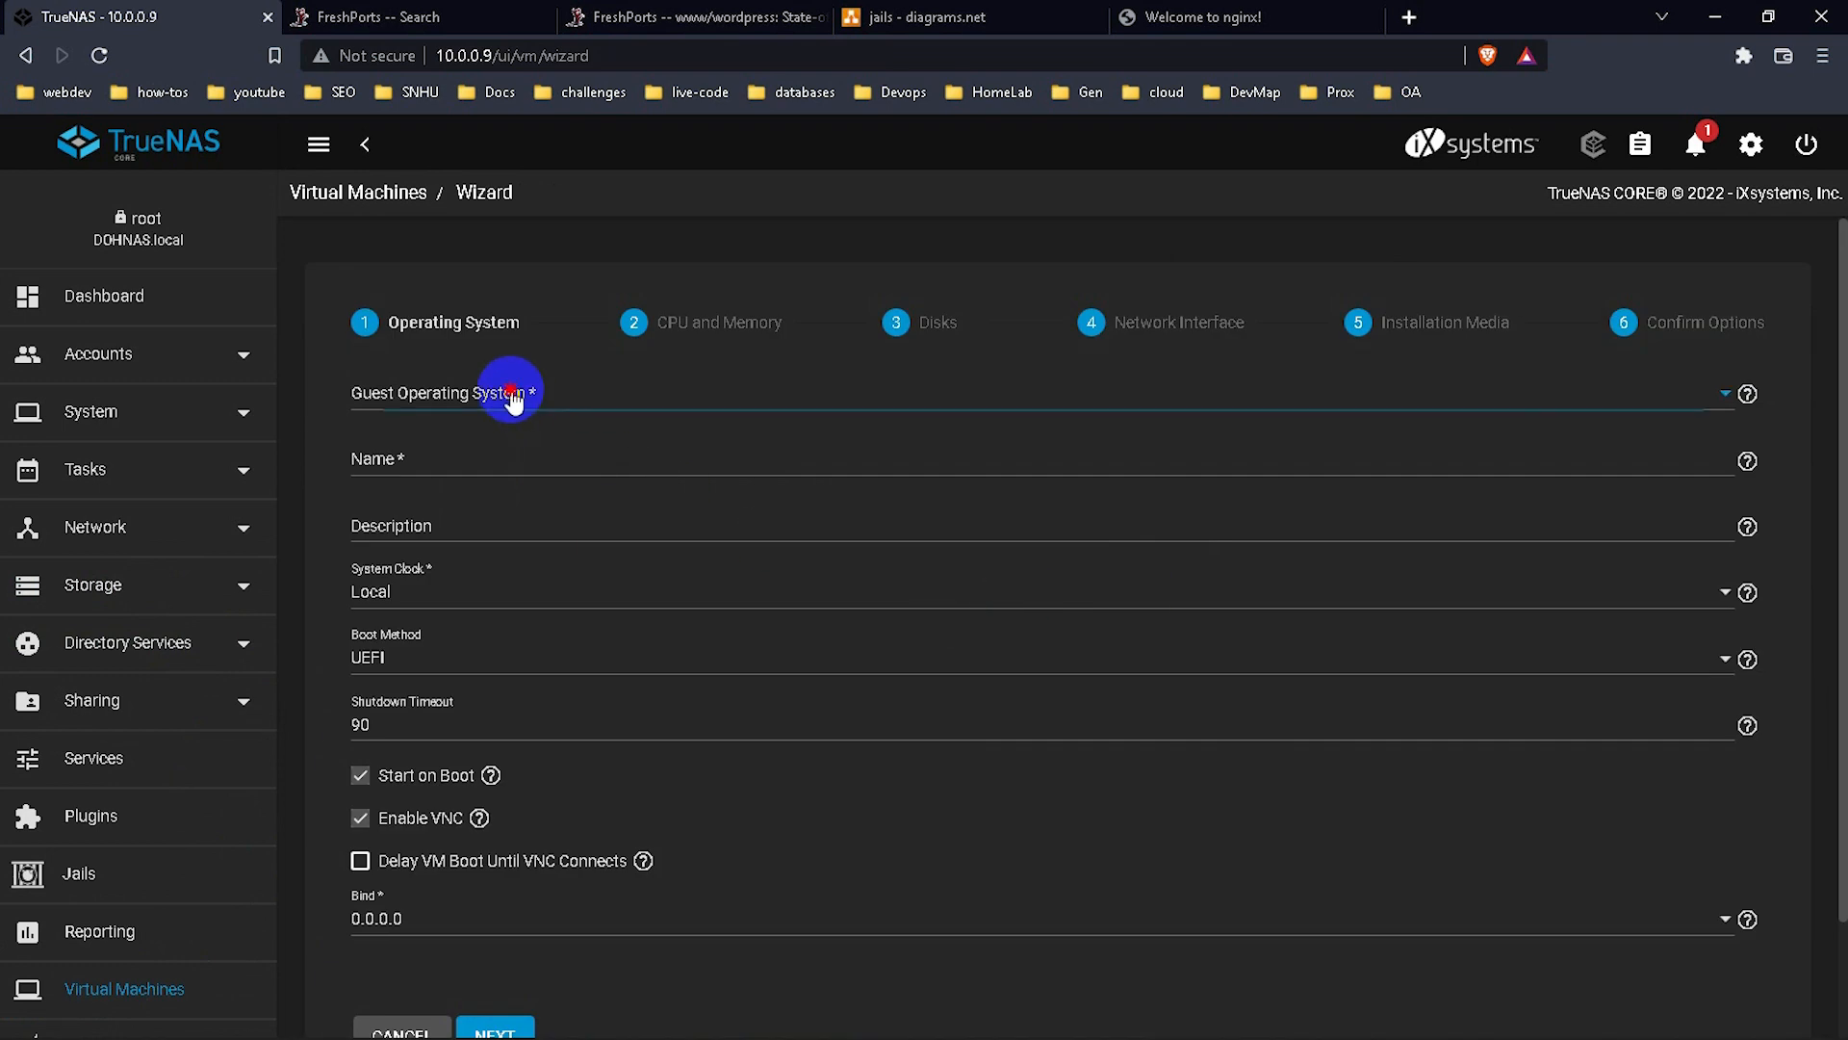
pyautogui.click(448, 461)
pyautogui.click(454, 476)
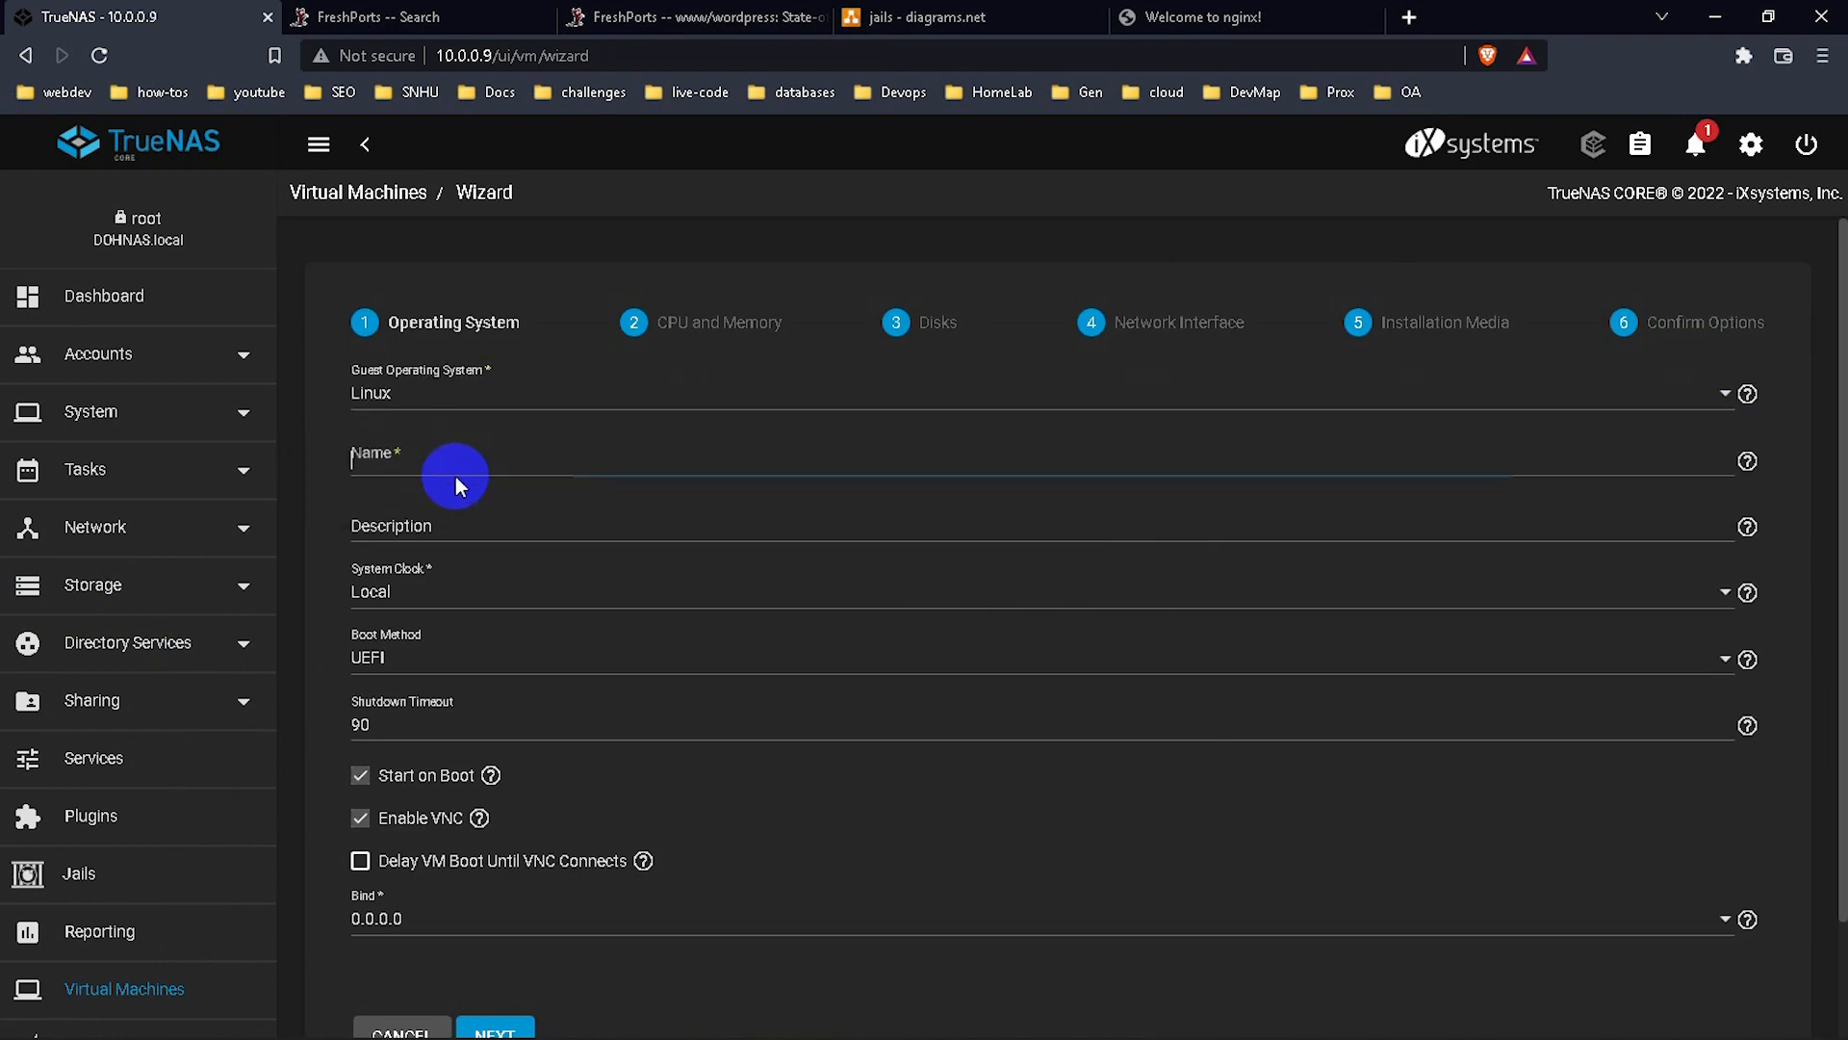
pyautogui.write('Ubuntu1')
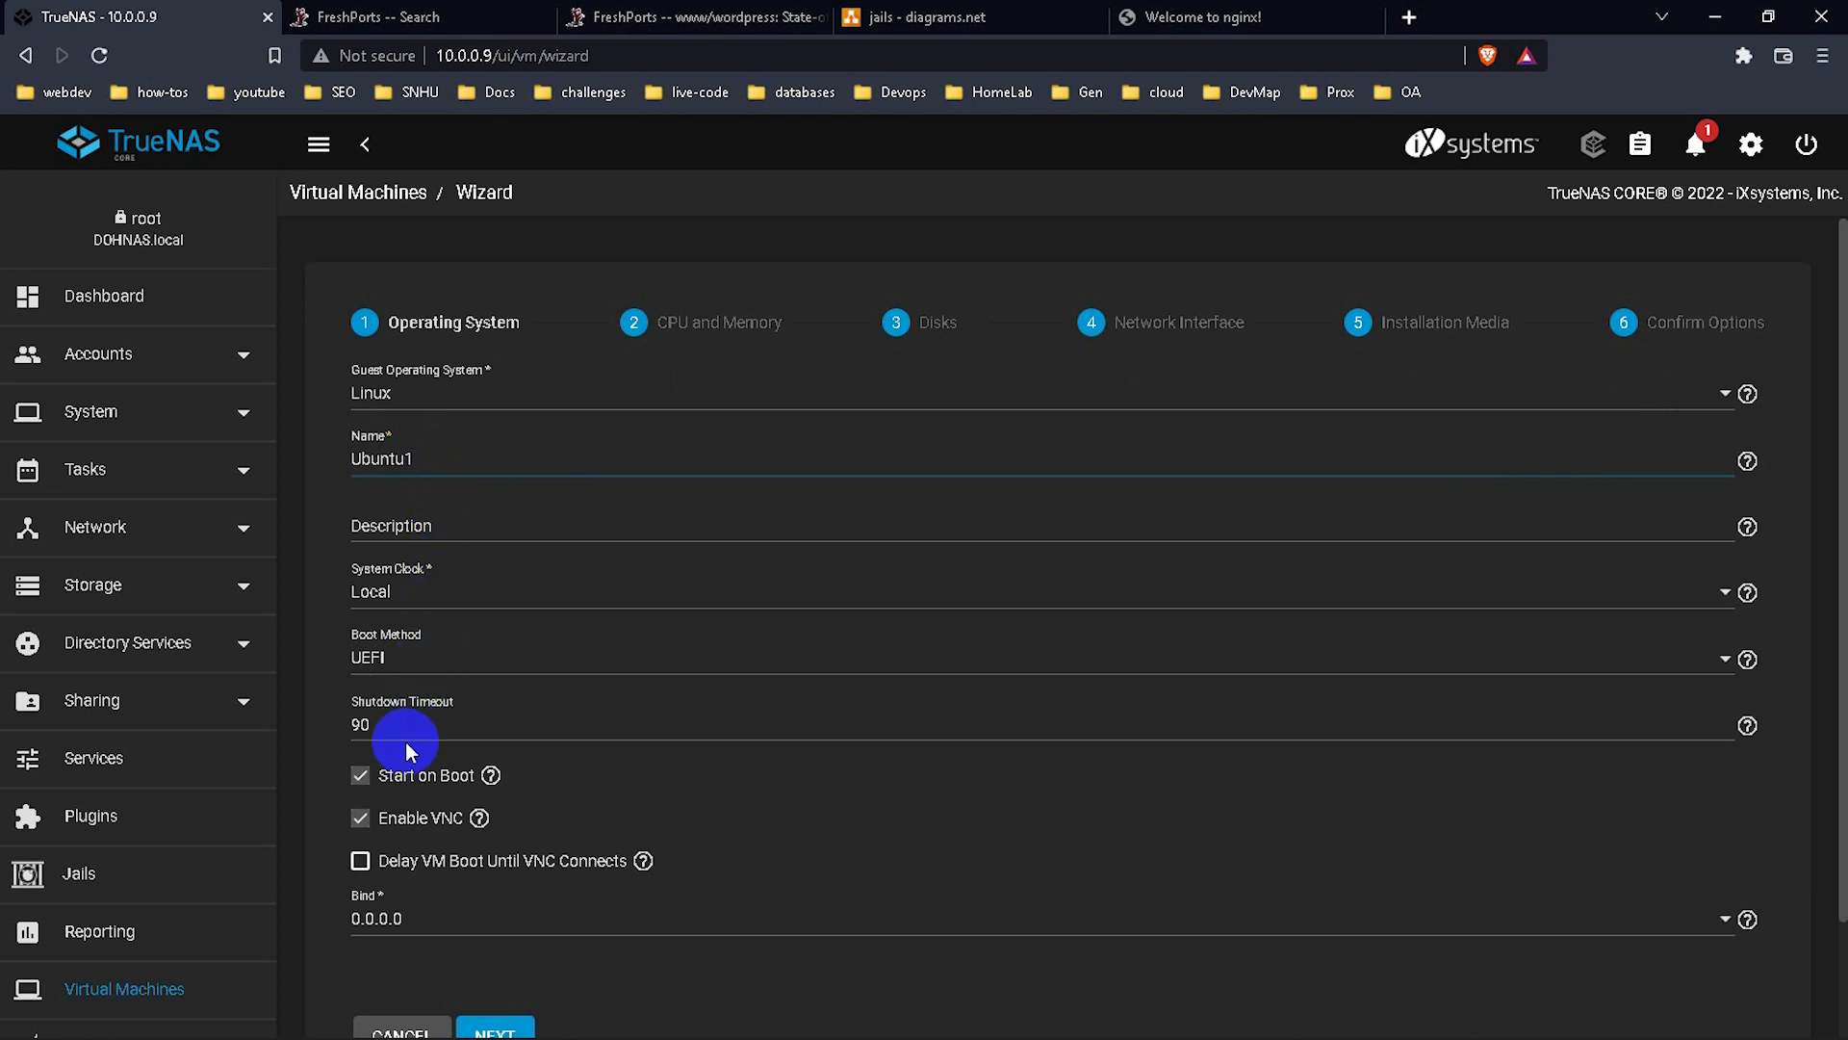
pyautogui.click(385, 799)
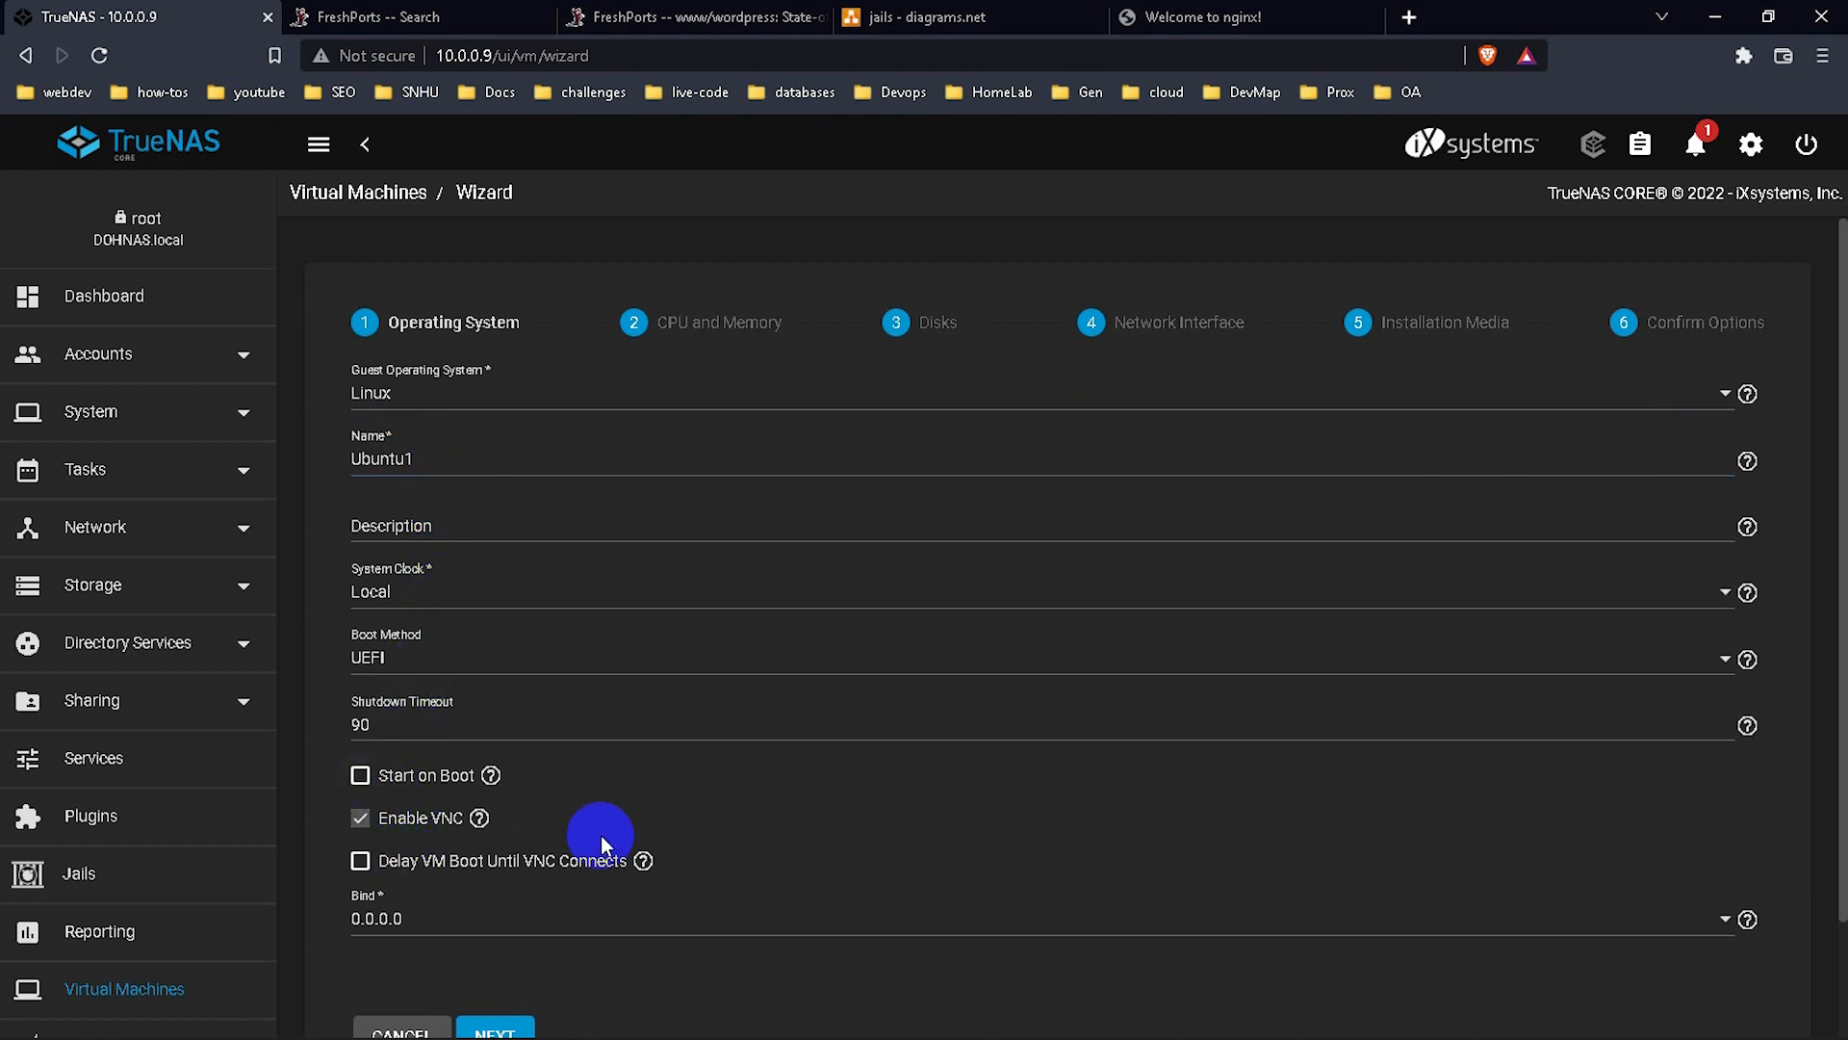
pyautogui.scroll(-2, 598, 830)
pyautogui.click(495, 905)
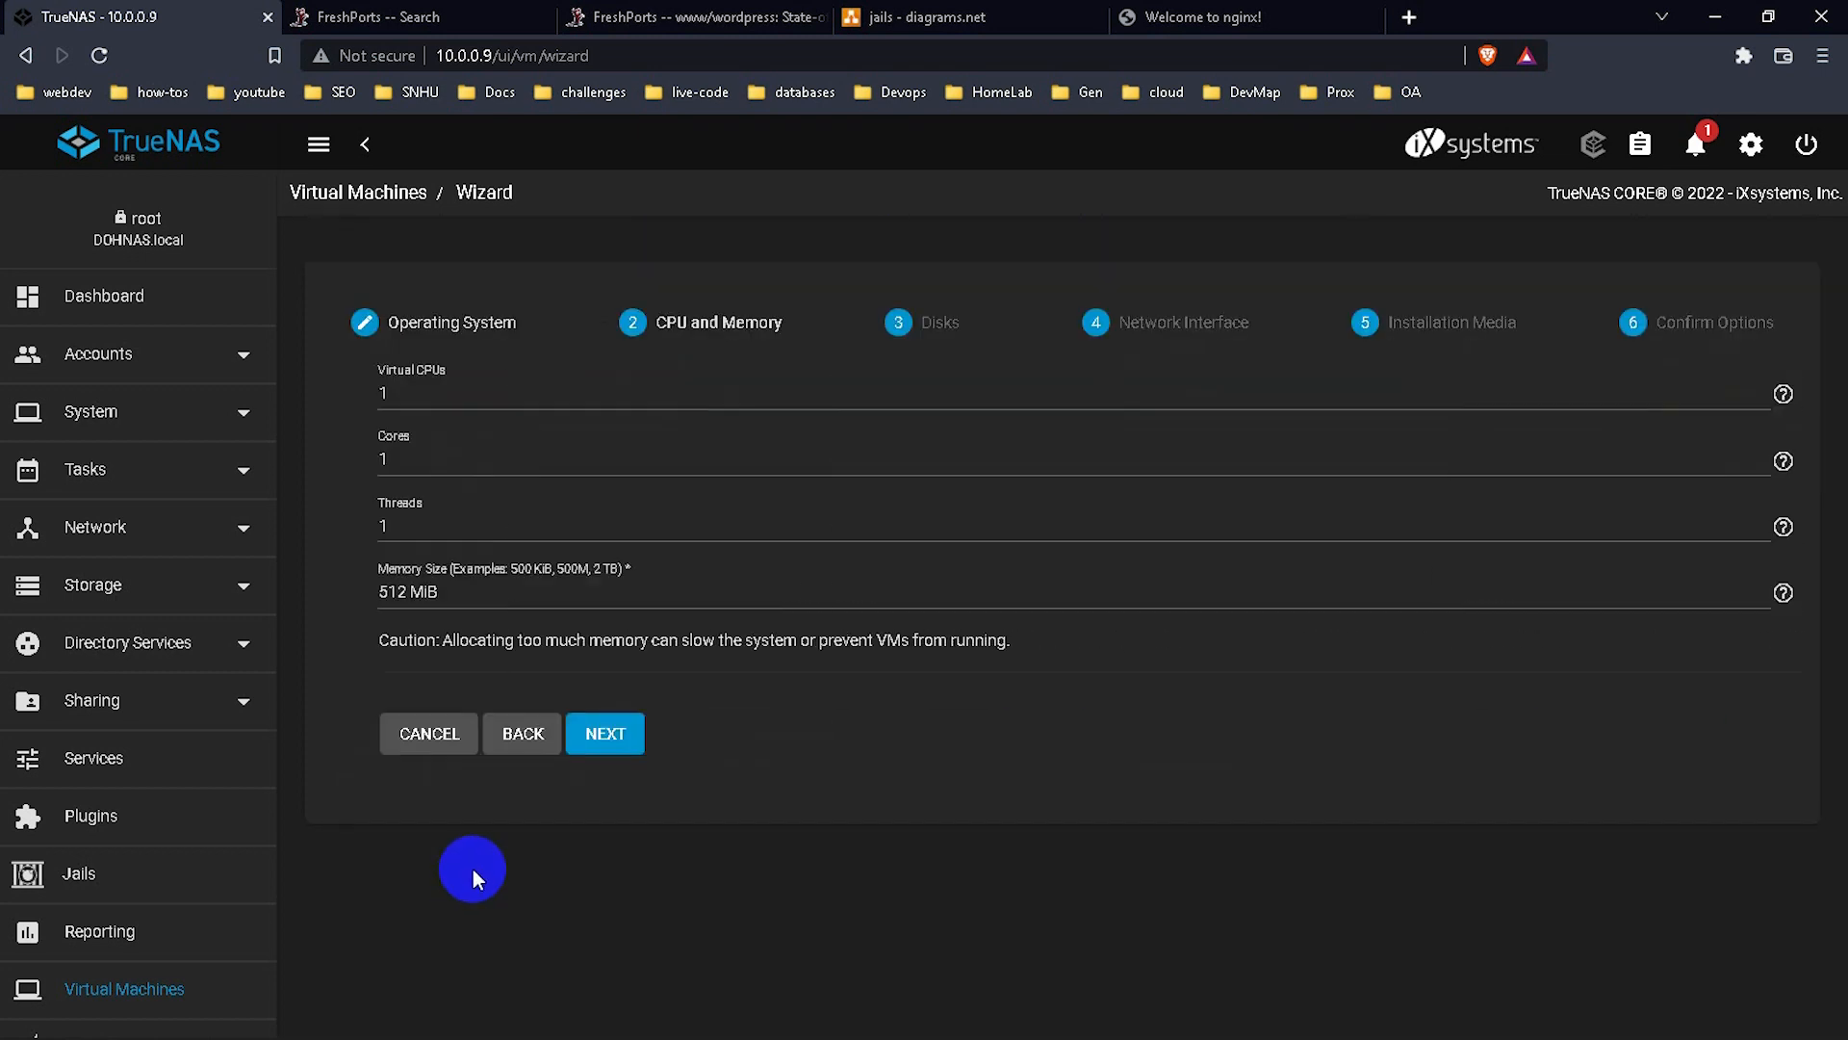
# Set virtual CPUs, cores and threads each to 2.
pyautogui.click(351, 393)
pyautogui.press('BackSpace')
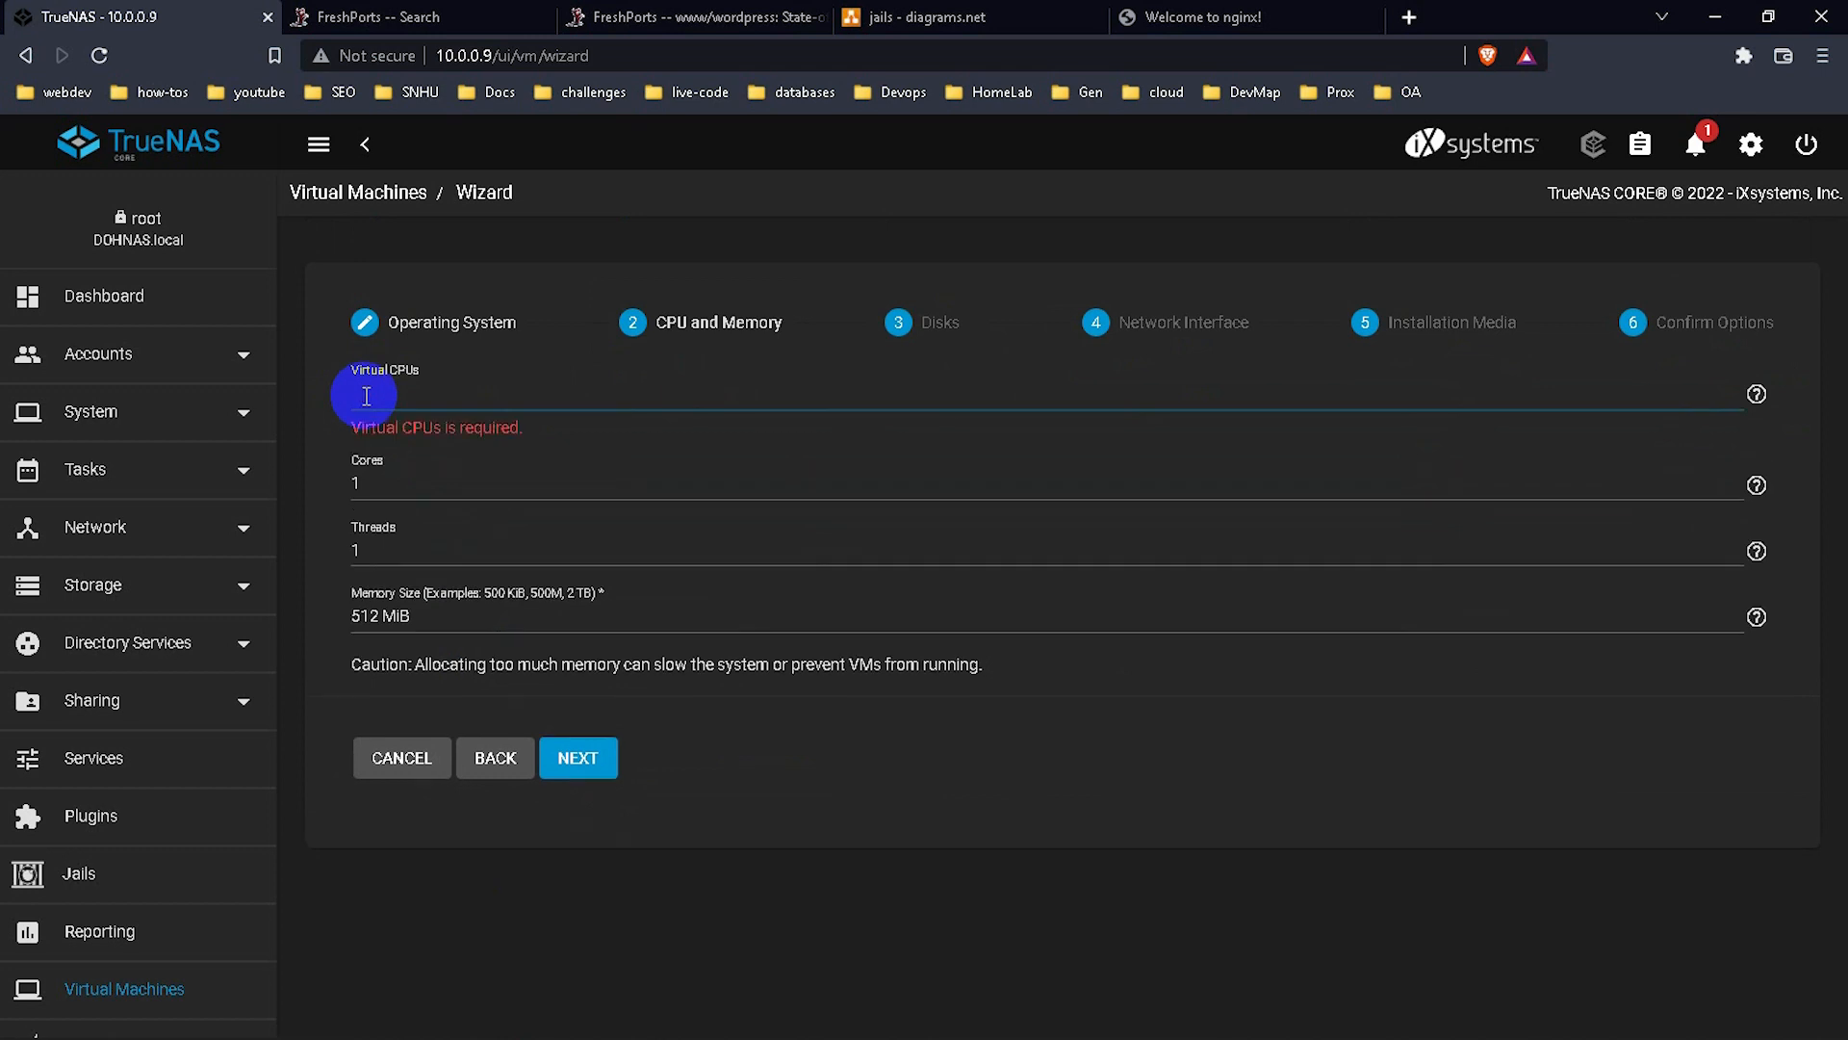
pyautogui.write('2')
pyautogui.click(368, 450)
pyautogui.press('BackSpace')
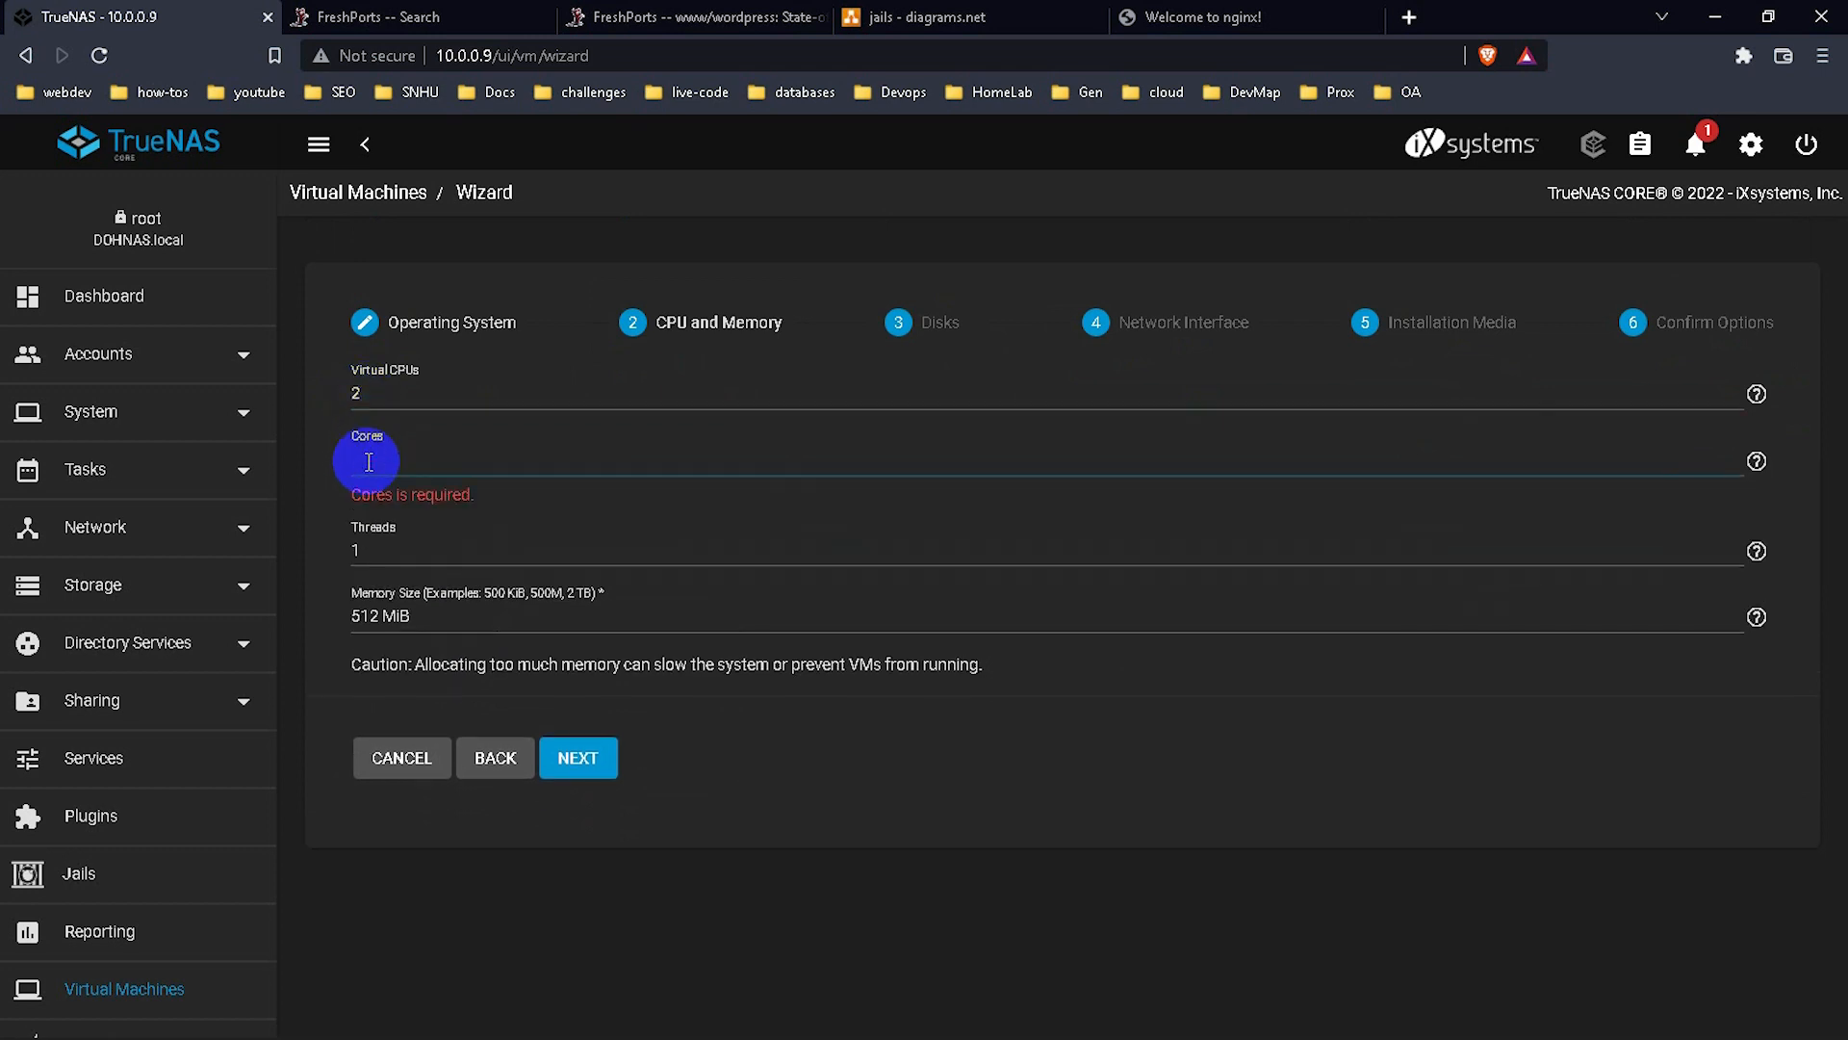
pyautogui.write('2')
pyautogui.click(368, 514)
pyautogui.press('BackSpace')
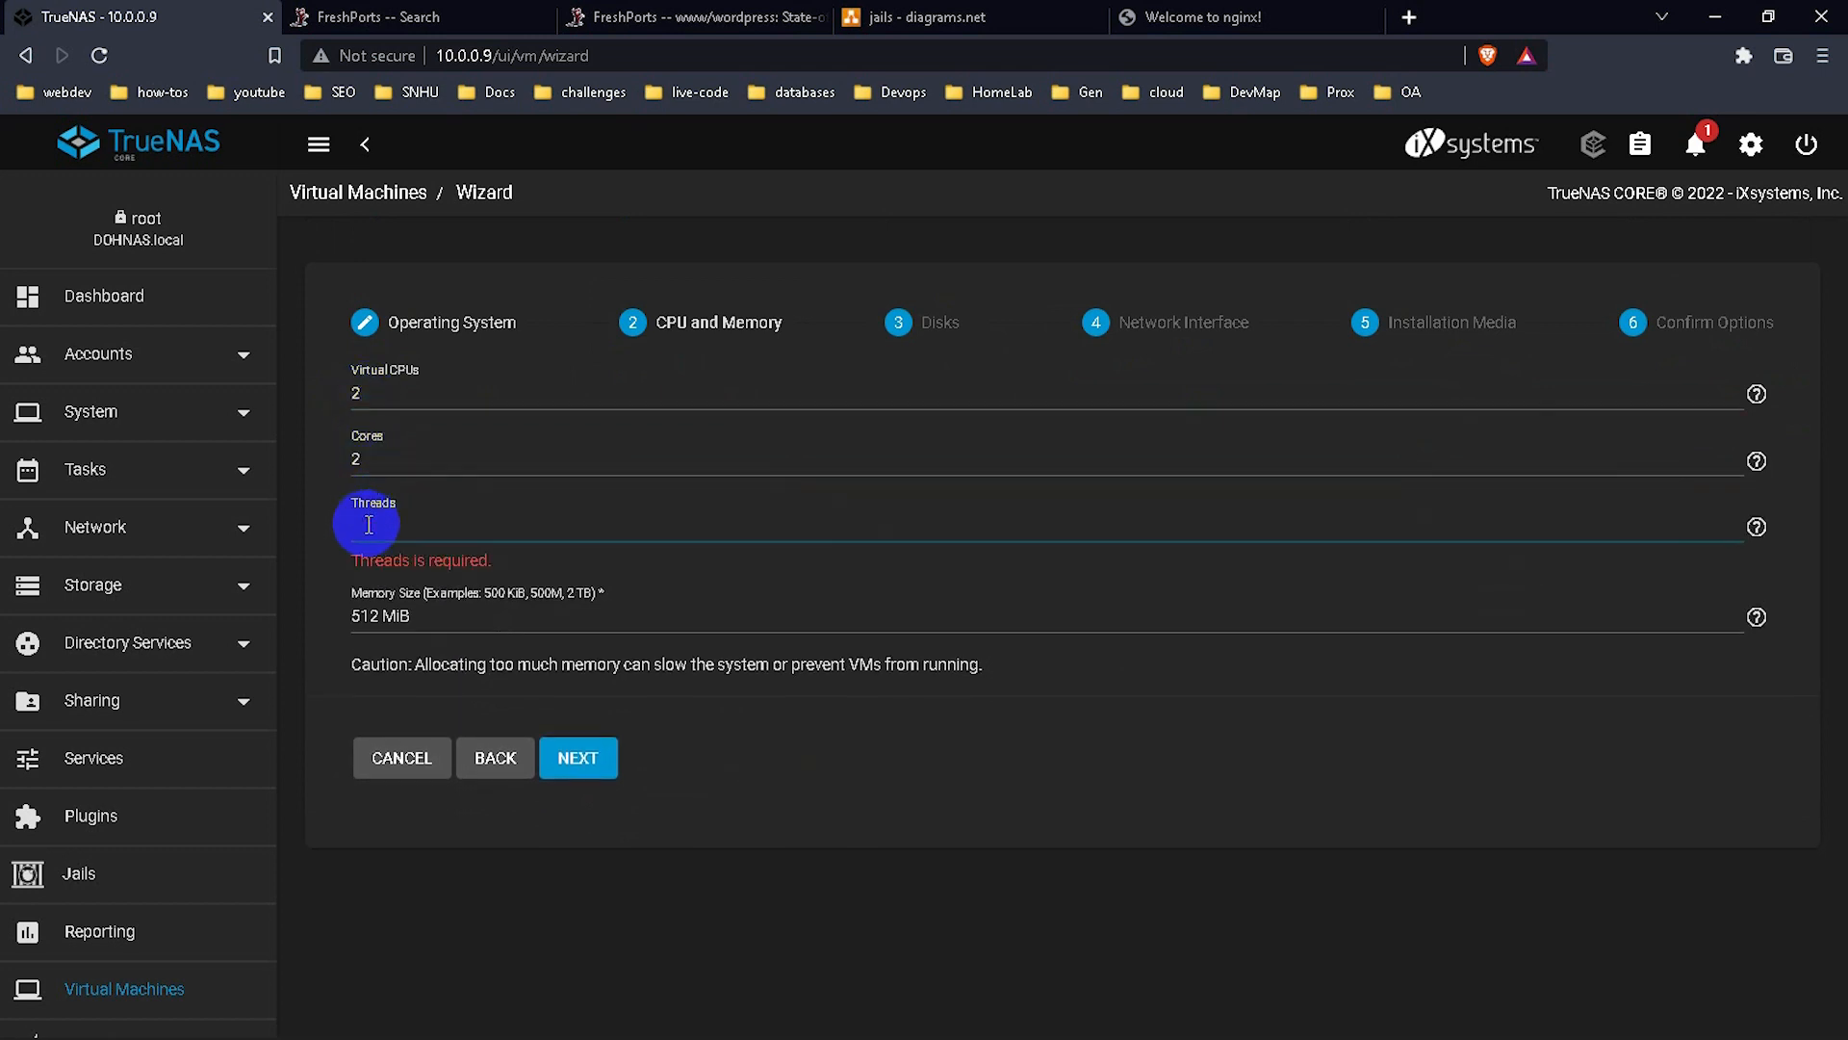
pyautogui.write('2')
# Change memory to 1512 MiB and continue to the Disks step.
pyautogui.click(570, 747)
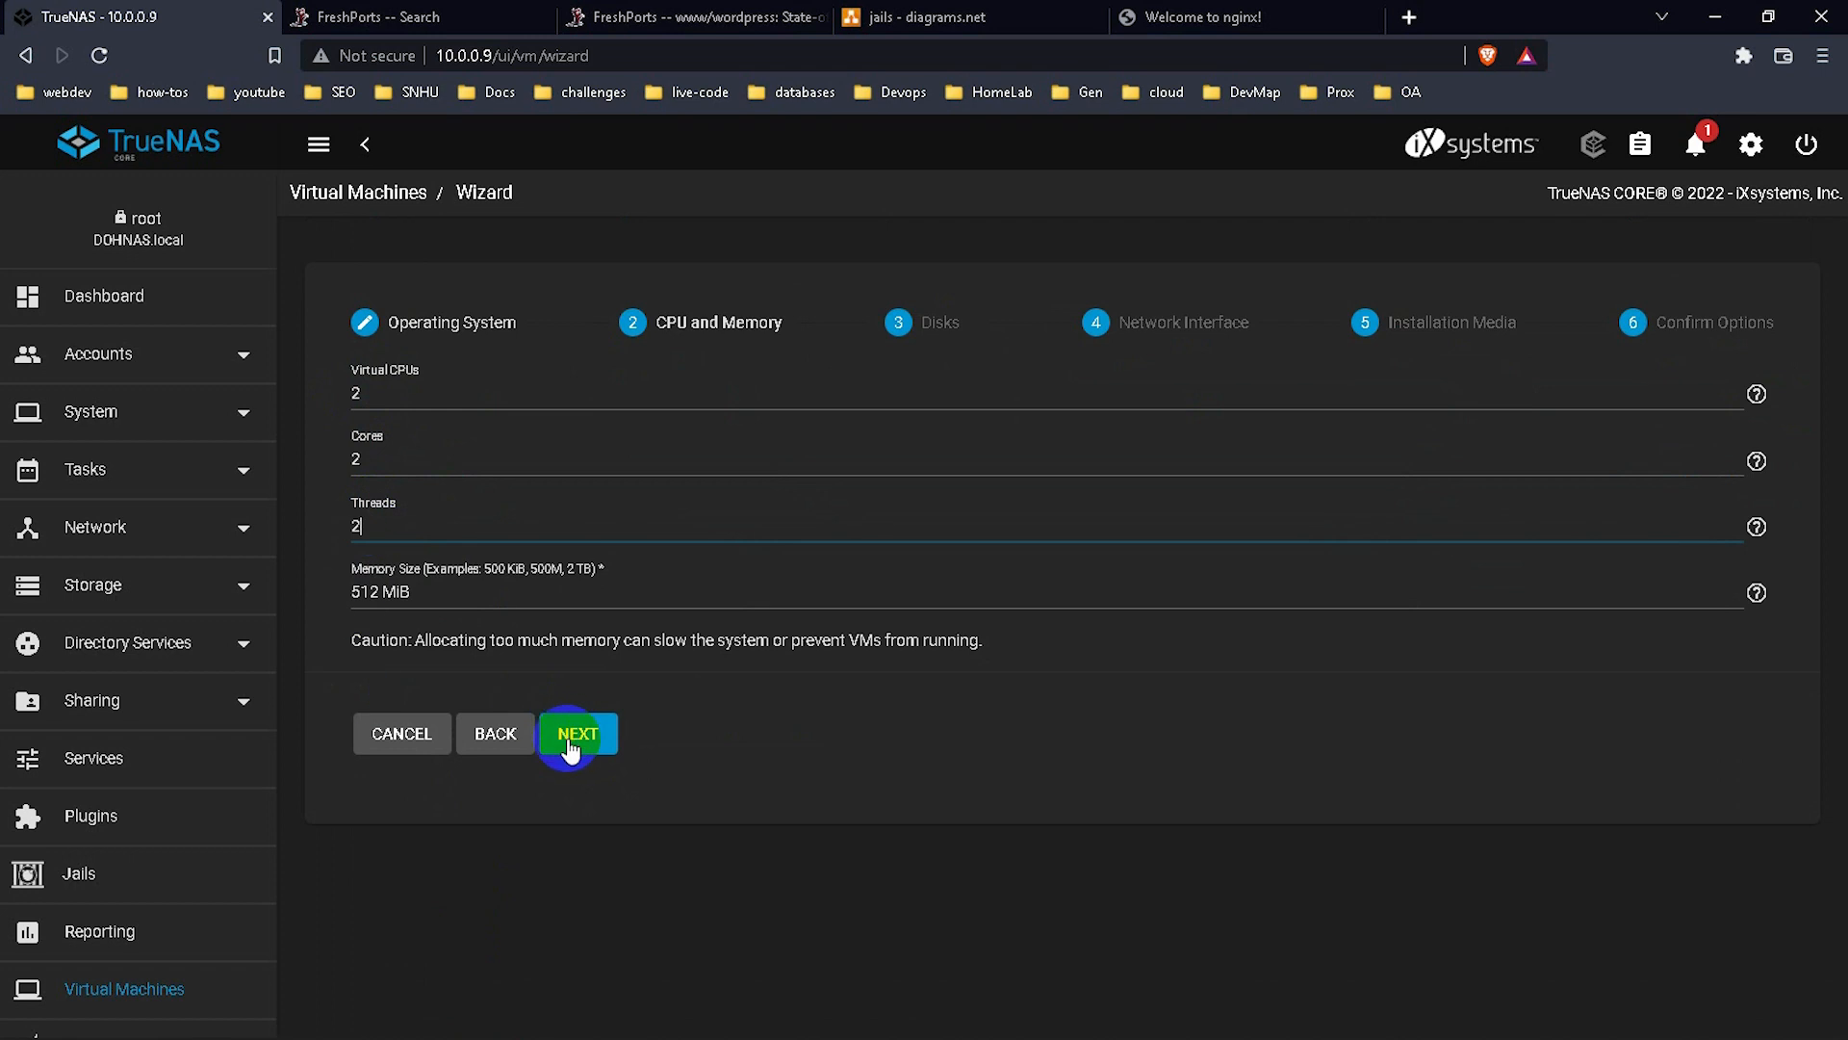
pyautogui.click(352, 593)
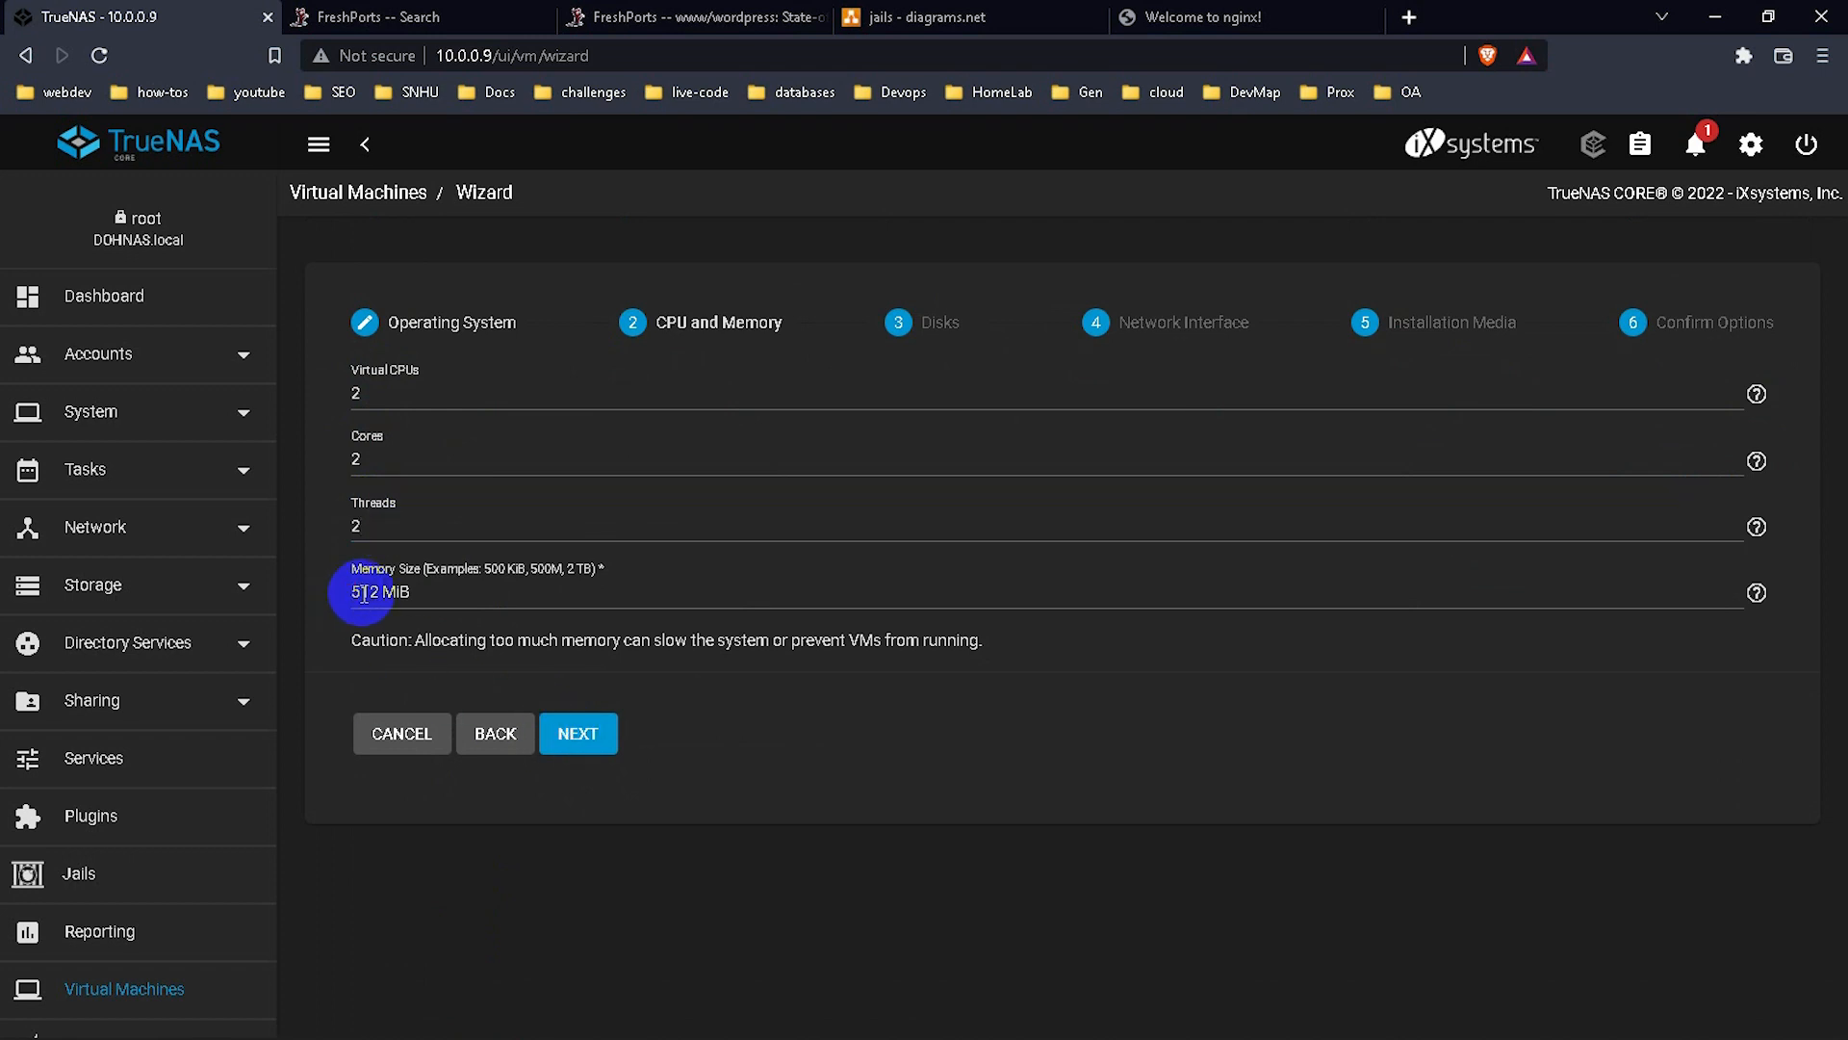
pyautogui.click(356, 593)
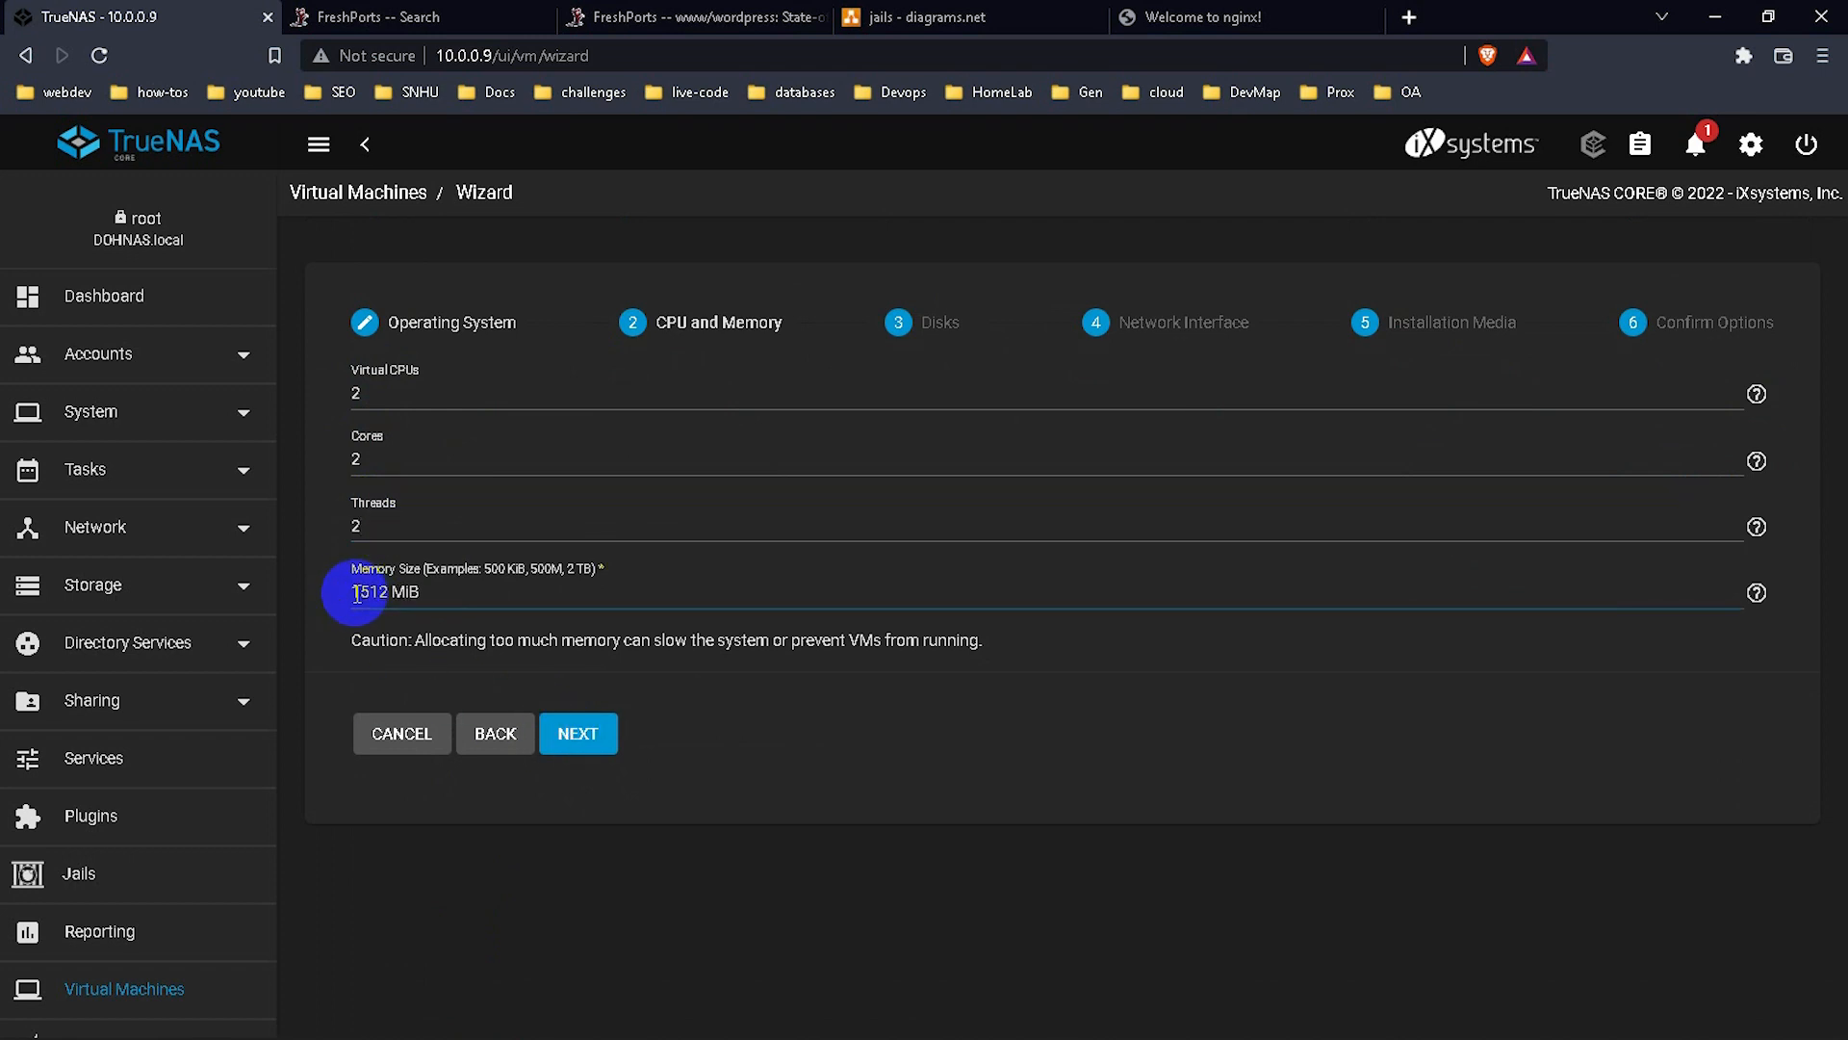
pyautogui.write('1')
pyautogui.click(586, 748)
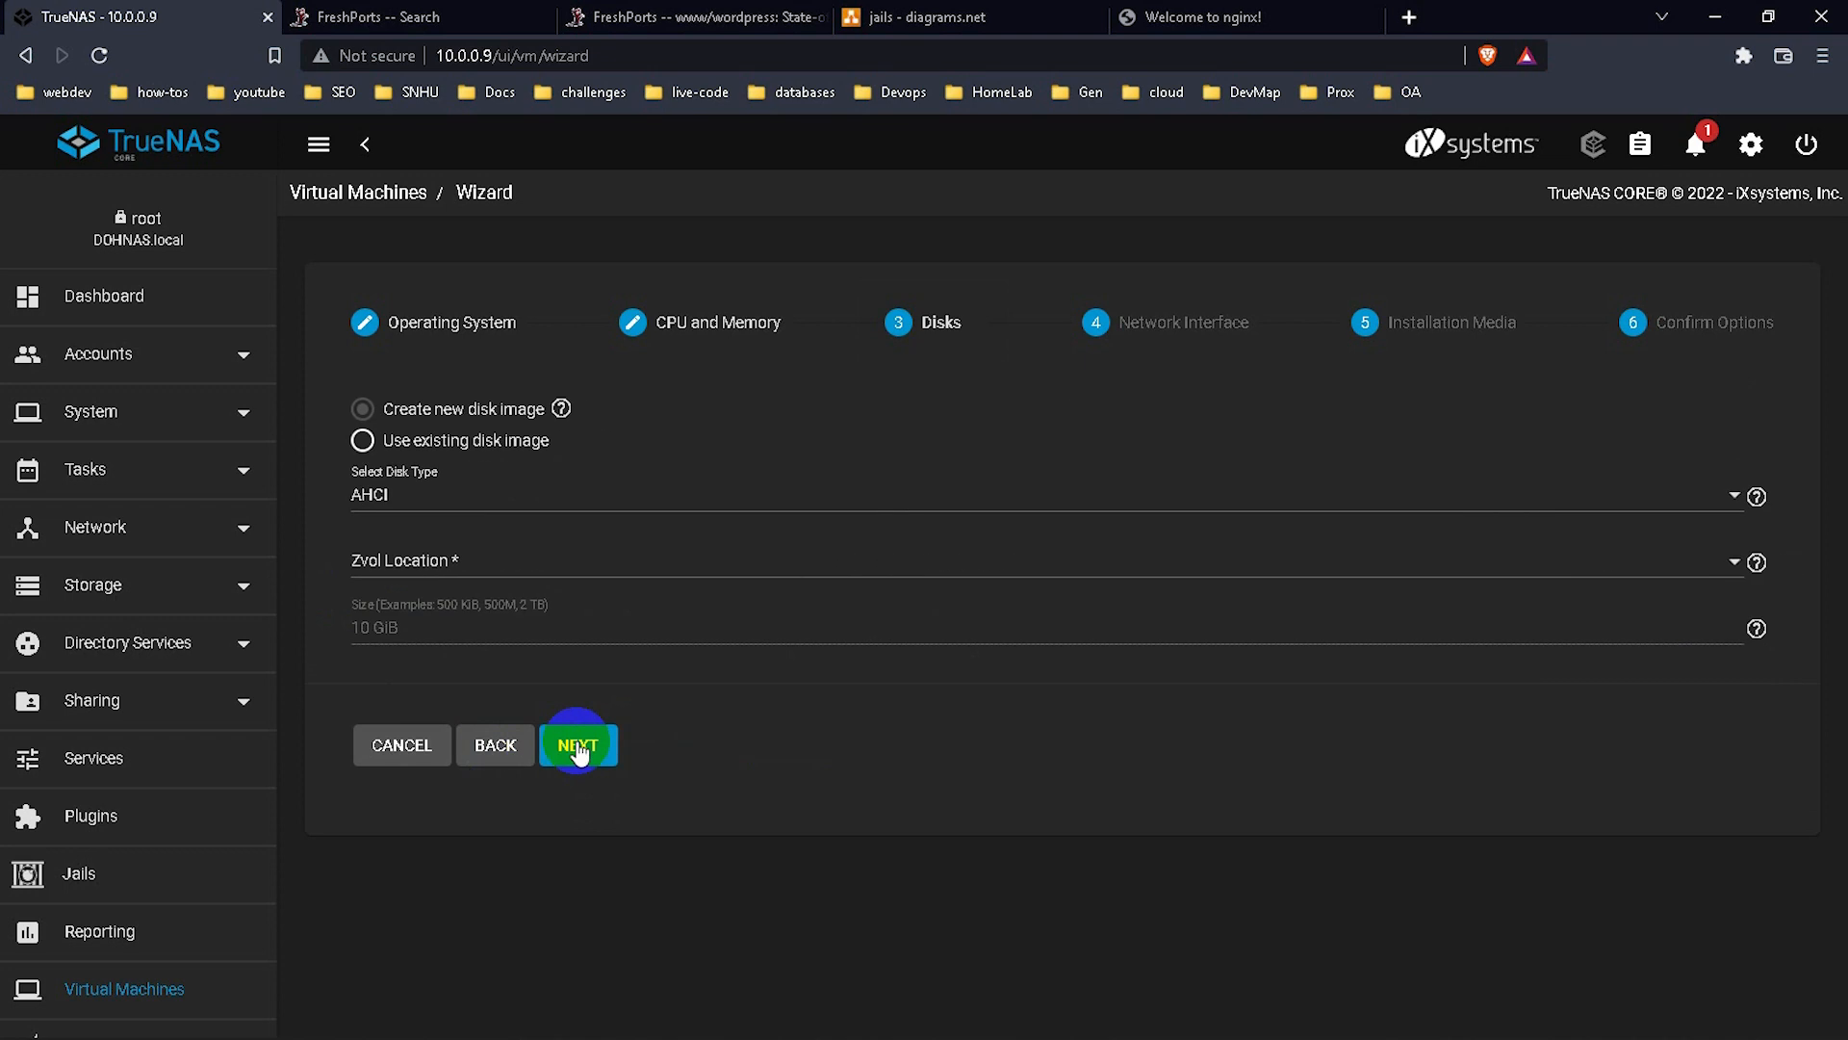
# Add an 80 GiB VirtIO disk on datastore2/VMs and advance to Network Interface.
pyautogui.click(460, 496)
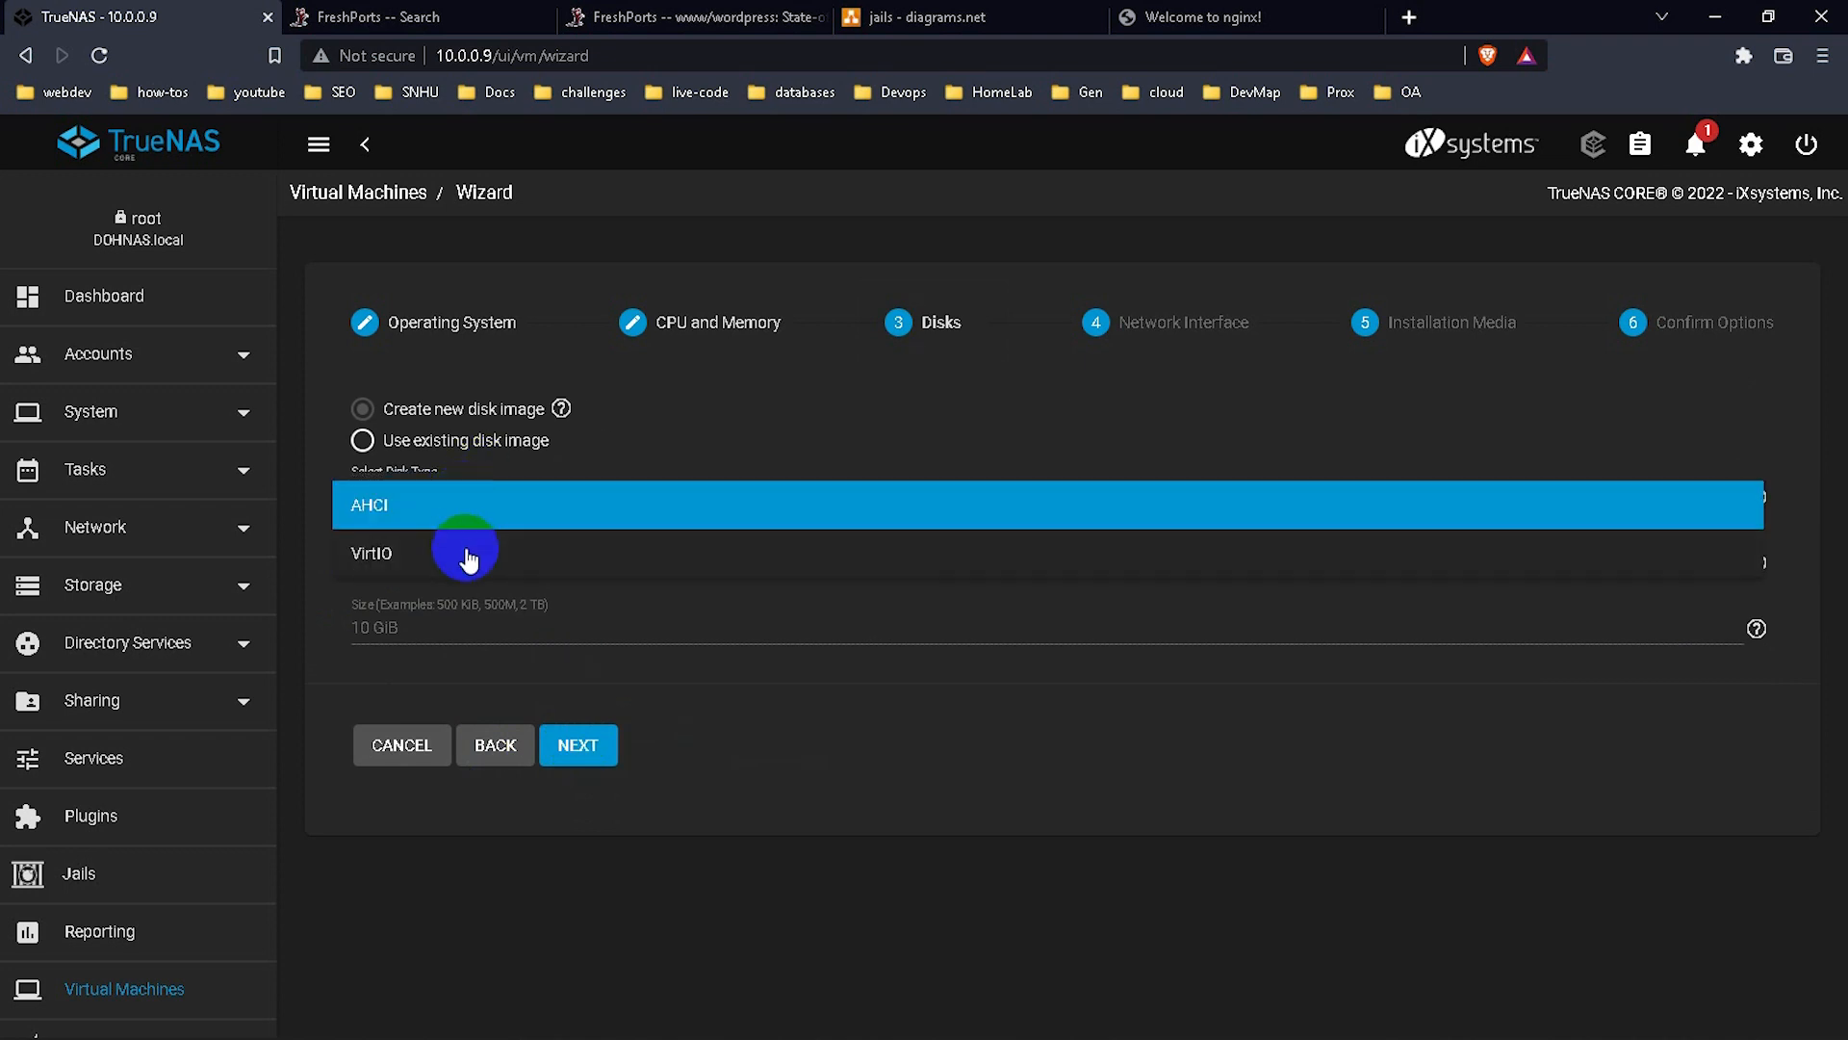
pyautogui.click(462, 553)
pyautogui.click(462, 568)
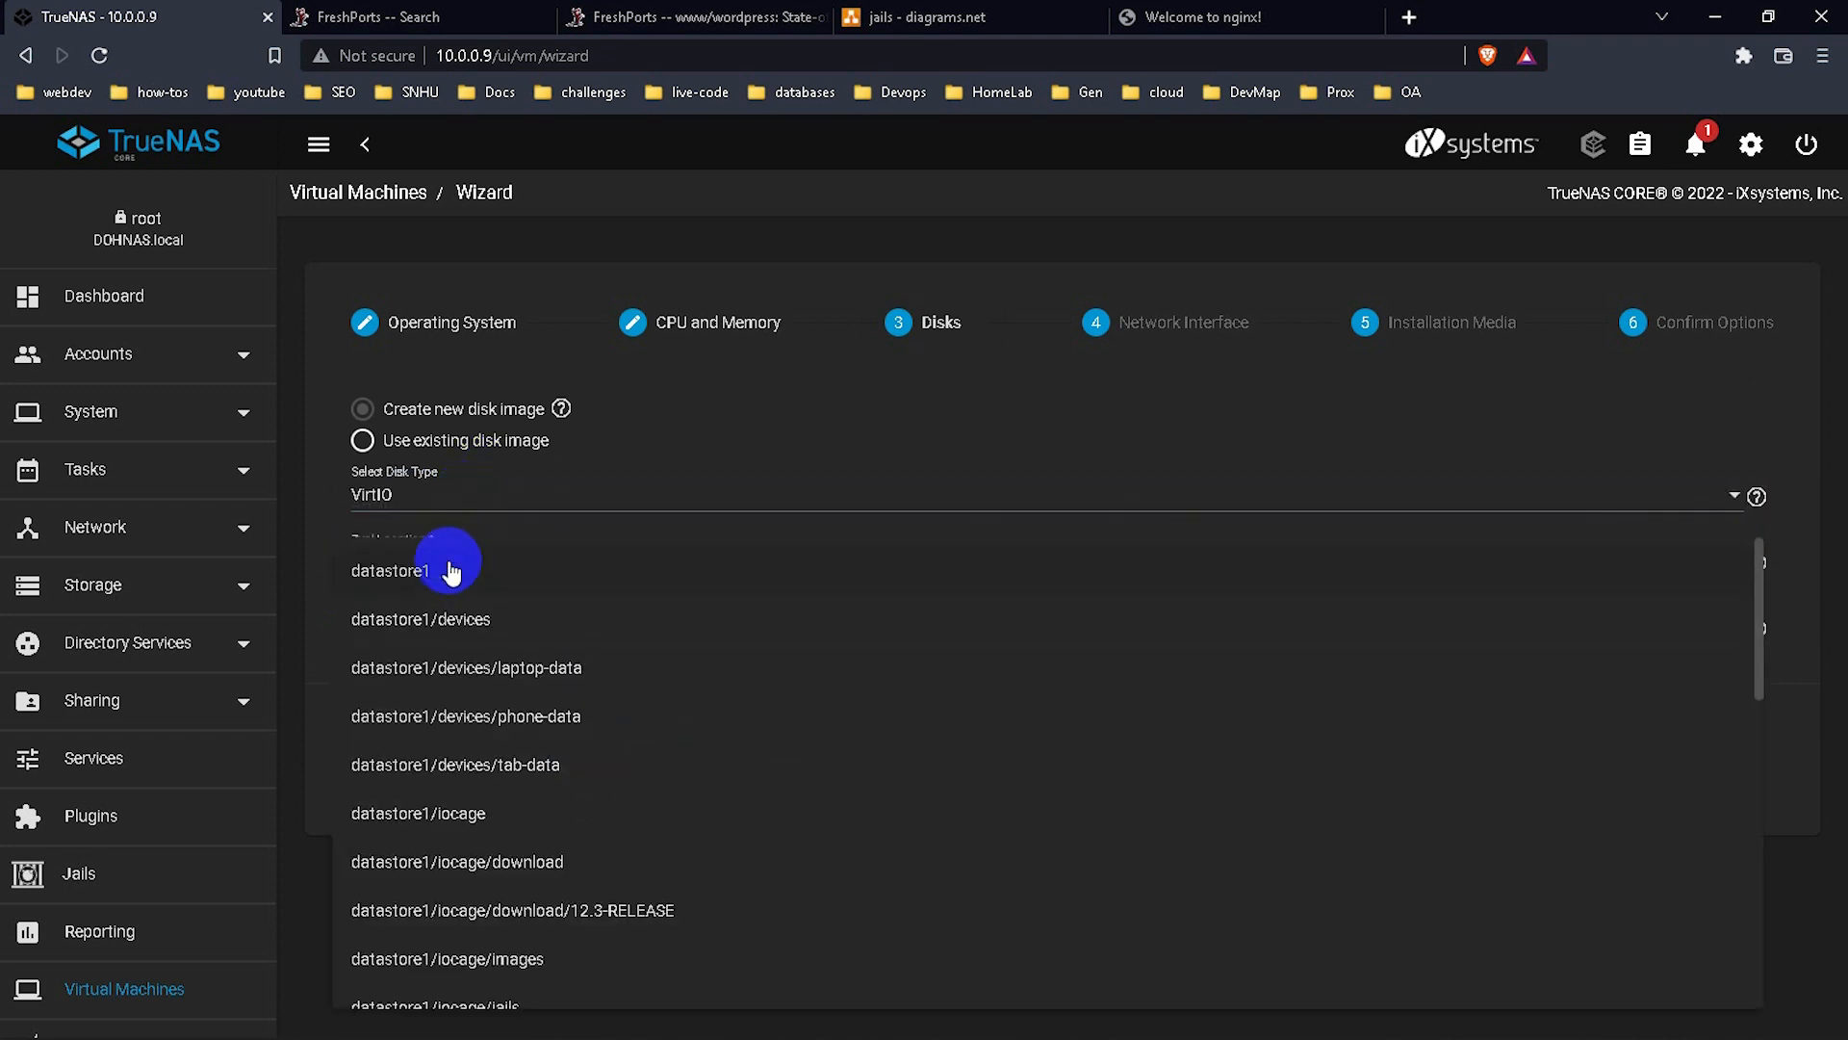
pyautogui.scroll(-8, 571, 861)
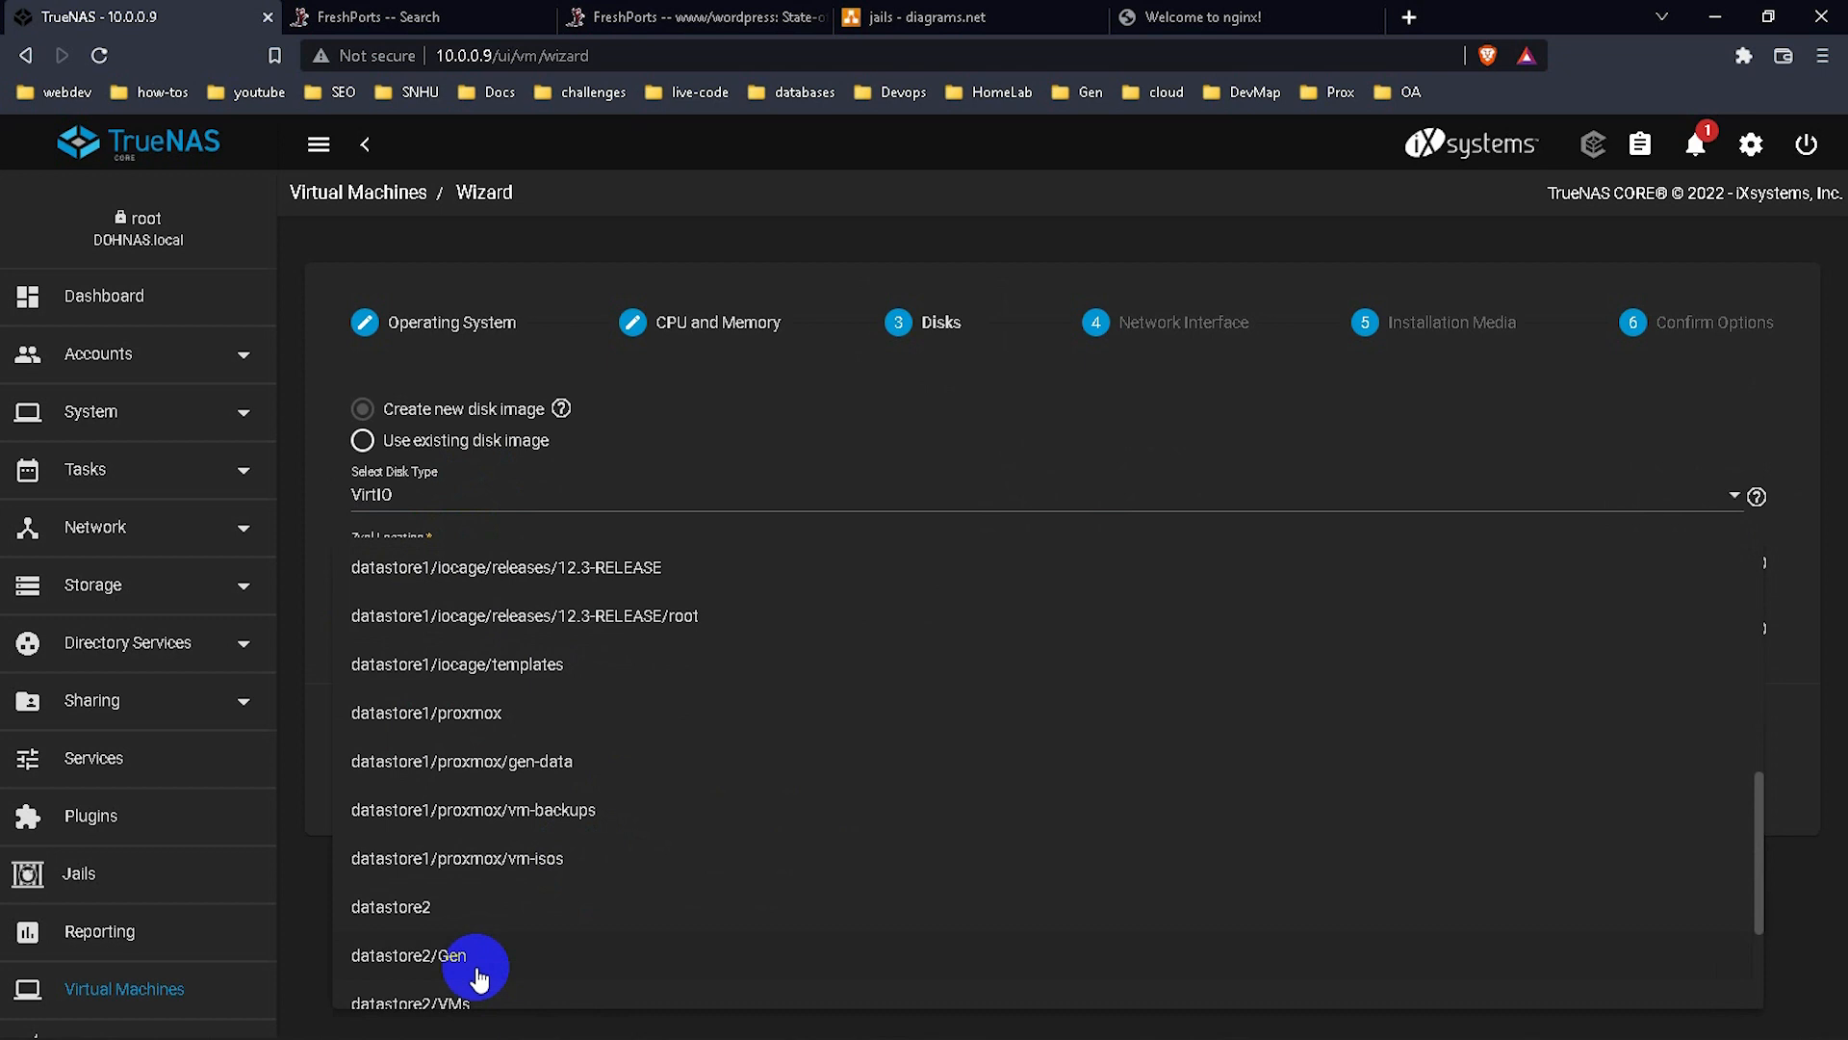
pyautogui.click(456, 791)
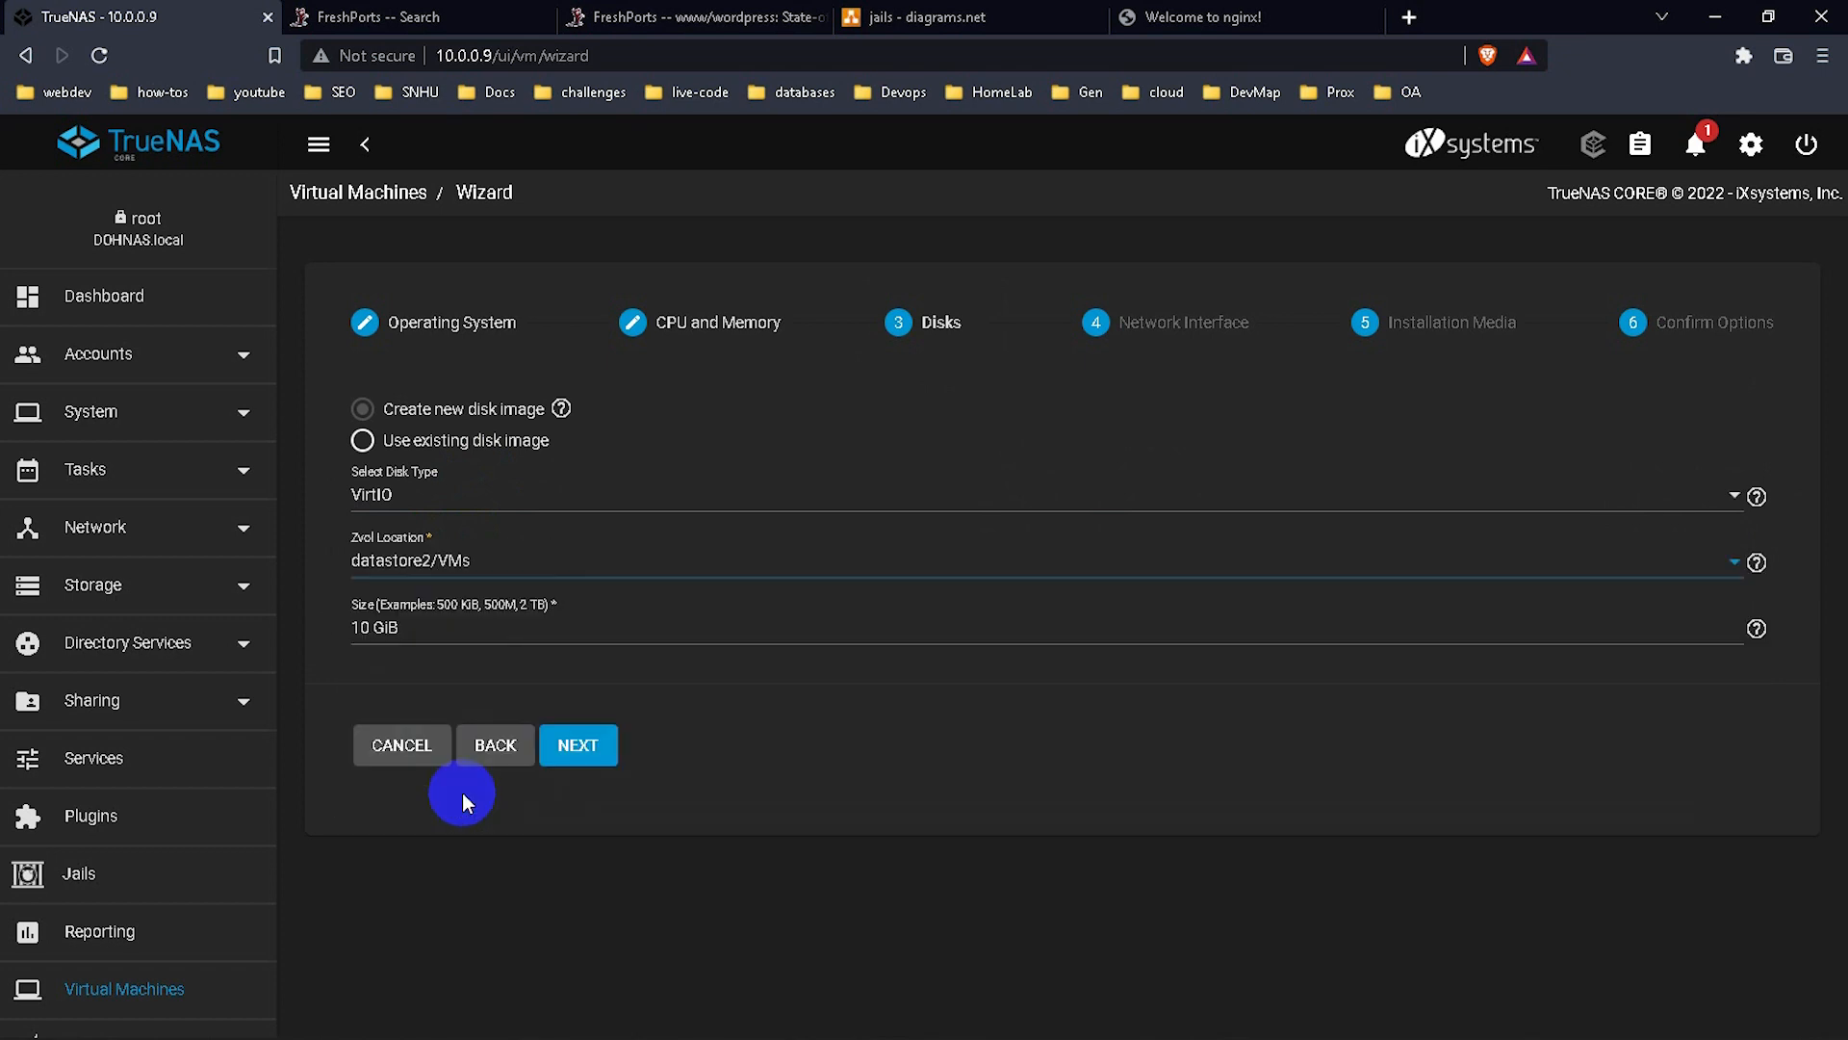
pyautogui.click(366, 624)
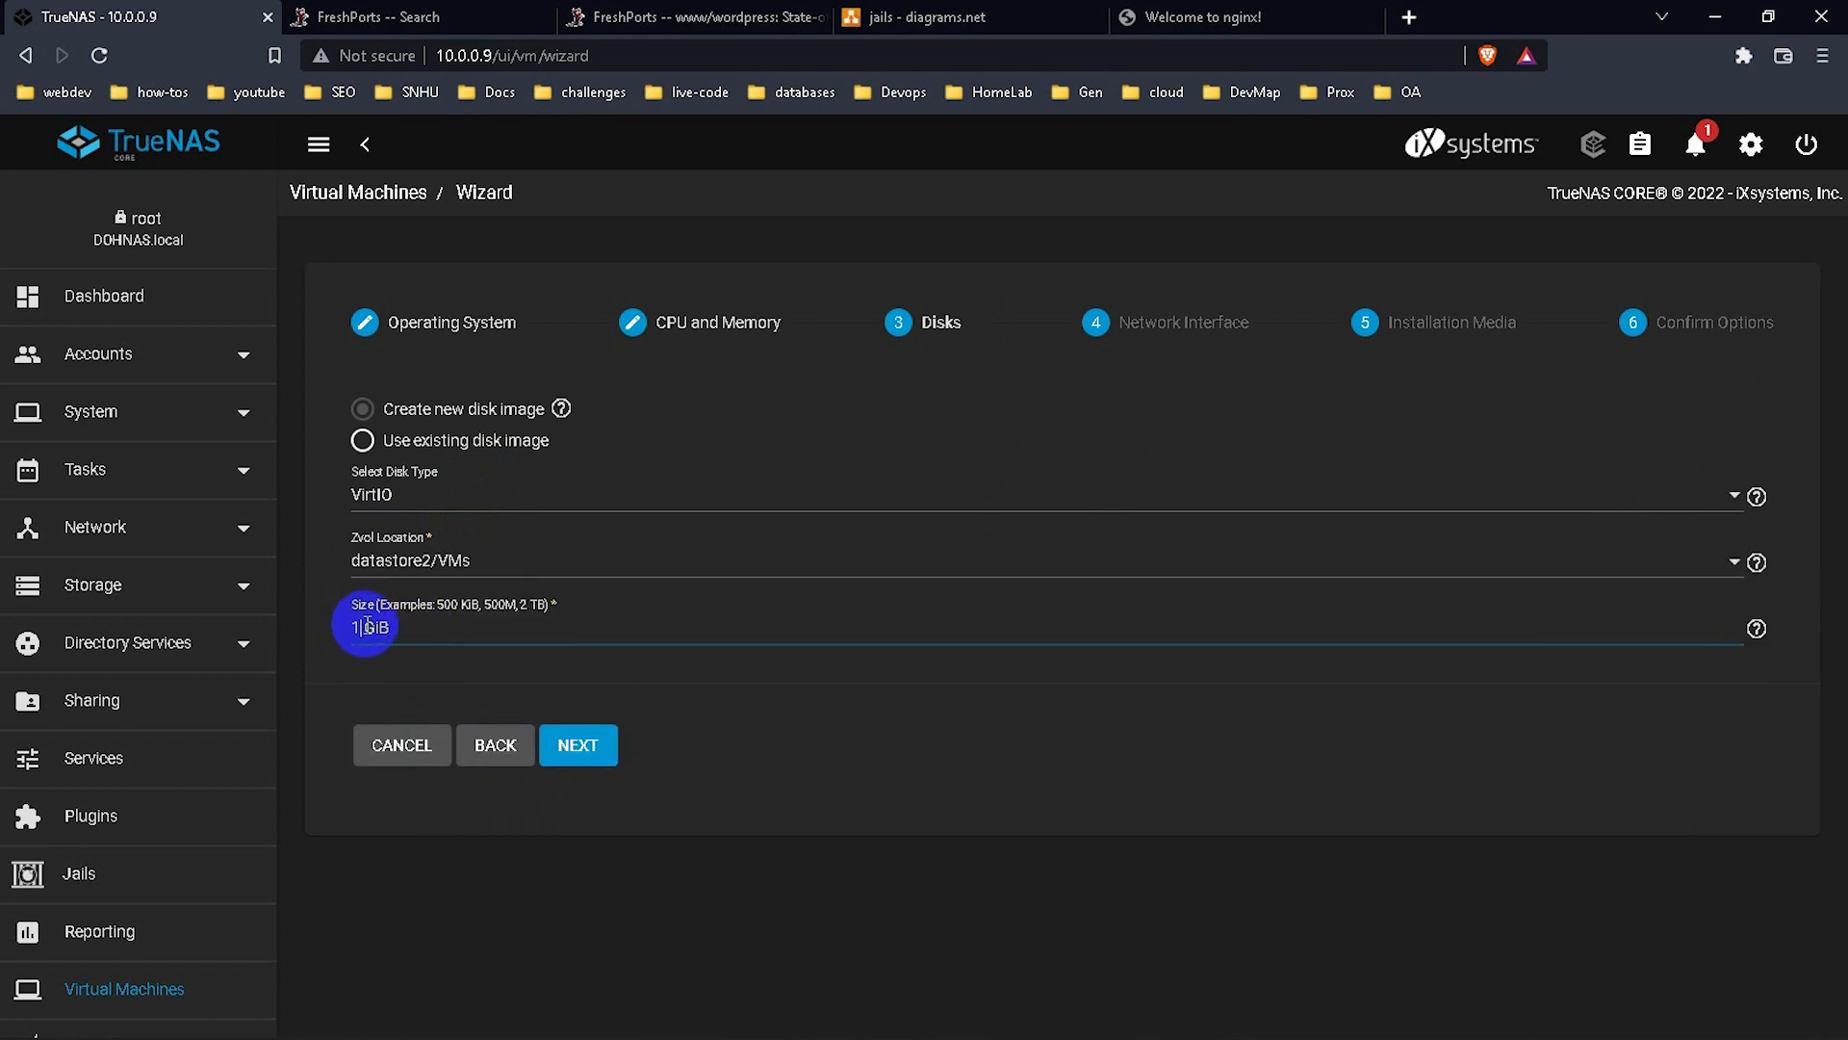
pyautogui.press('BackSpace')
pyautogui.press('BackSpace')
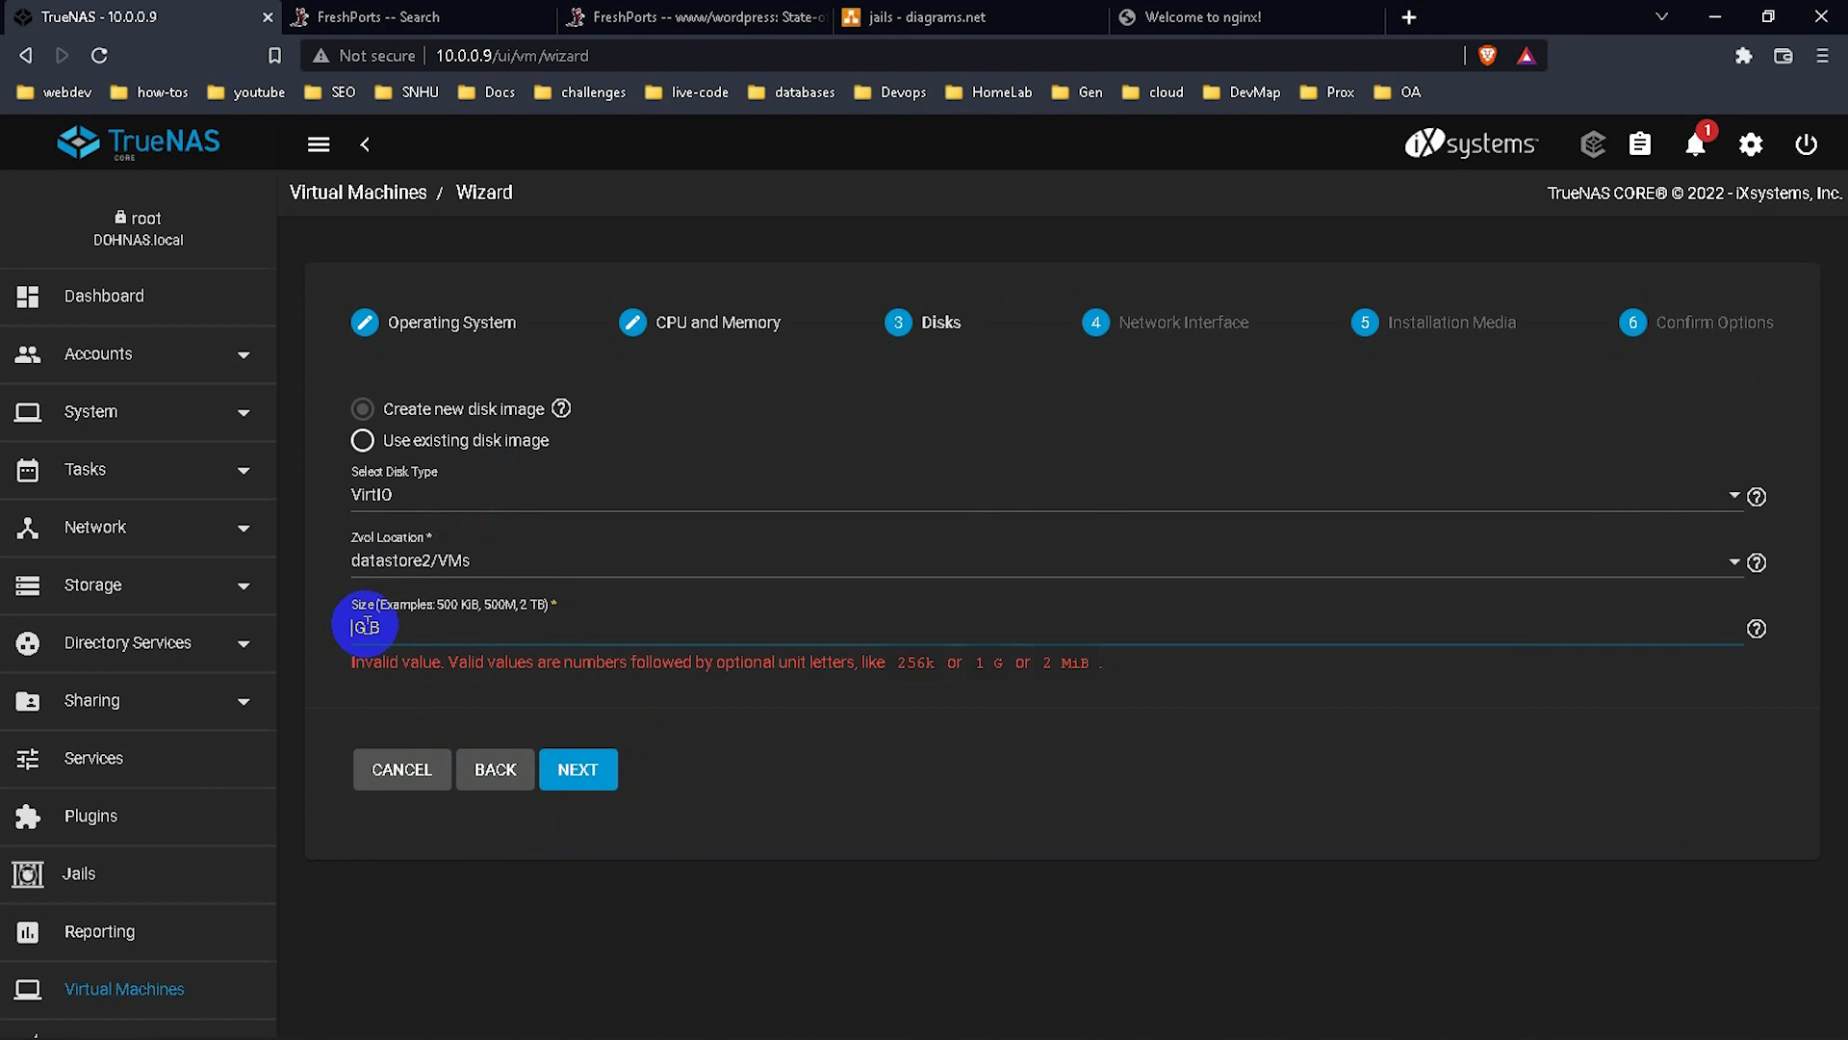
pyautogui.write('80')
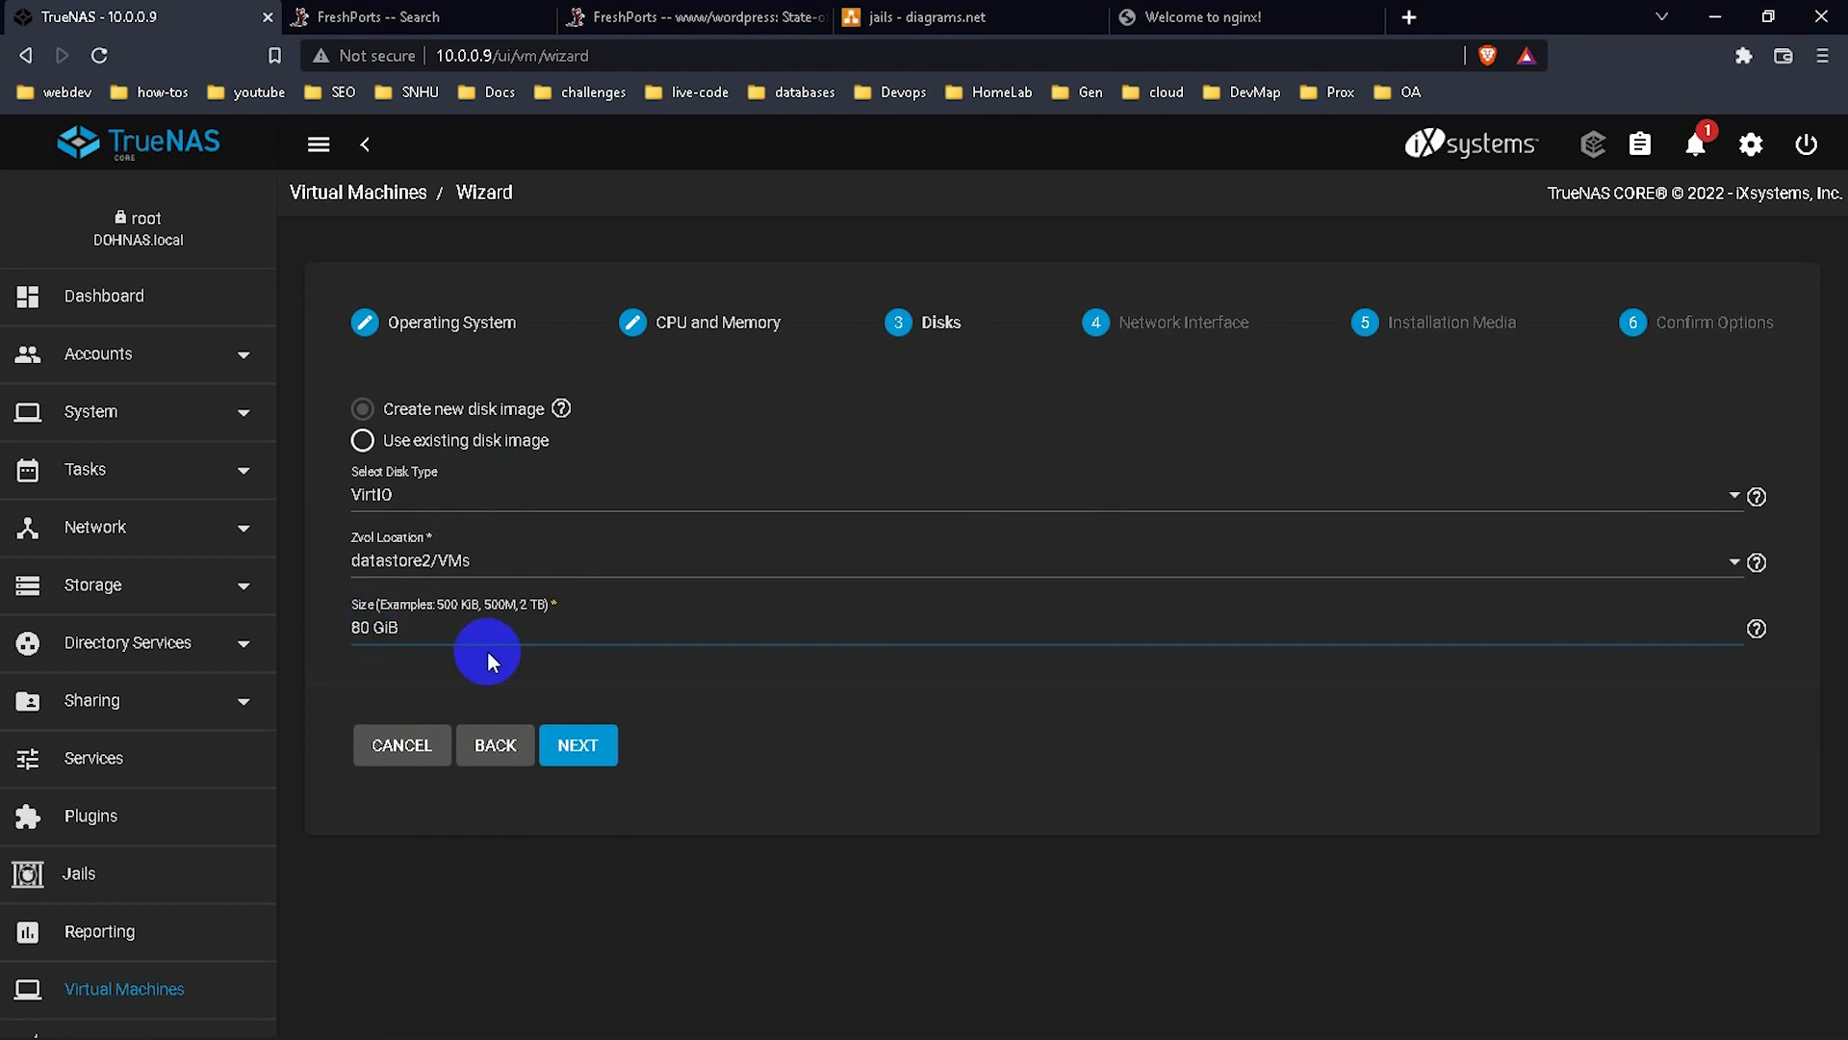
pyautogui.click(580, 739)
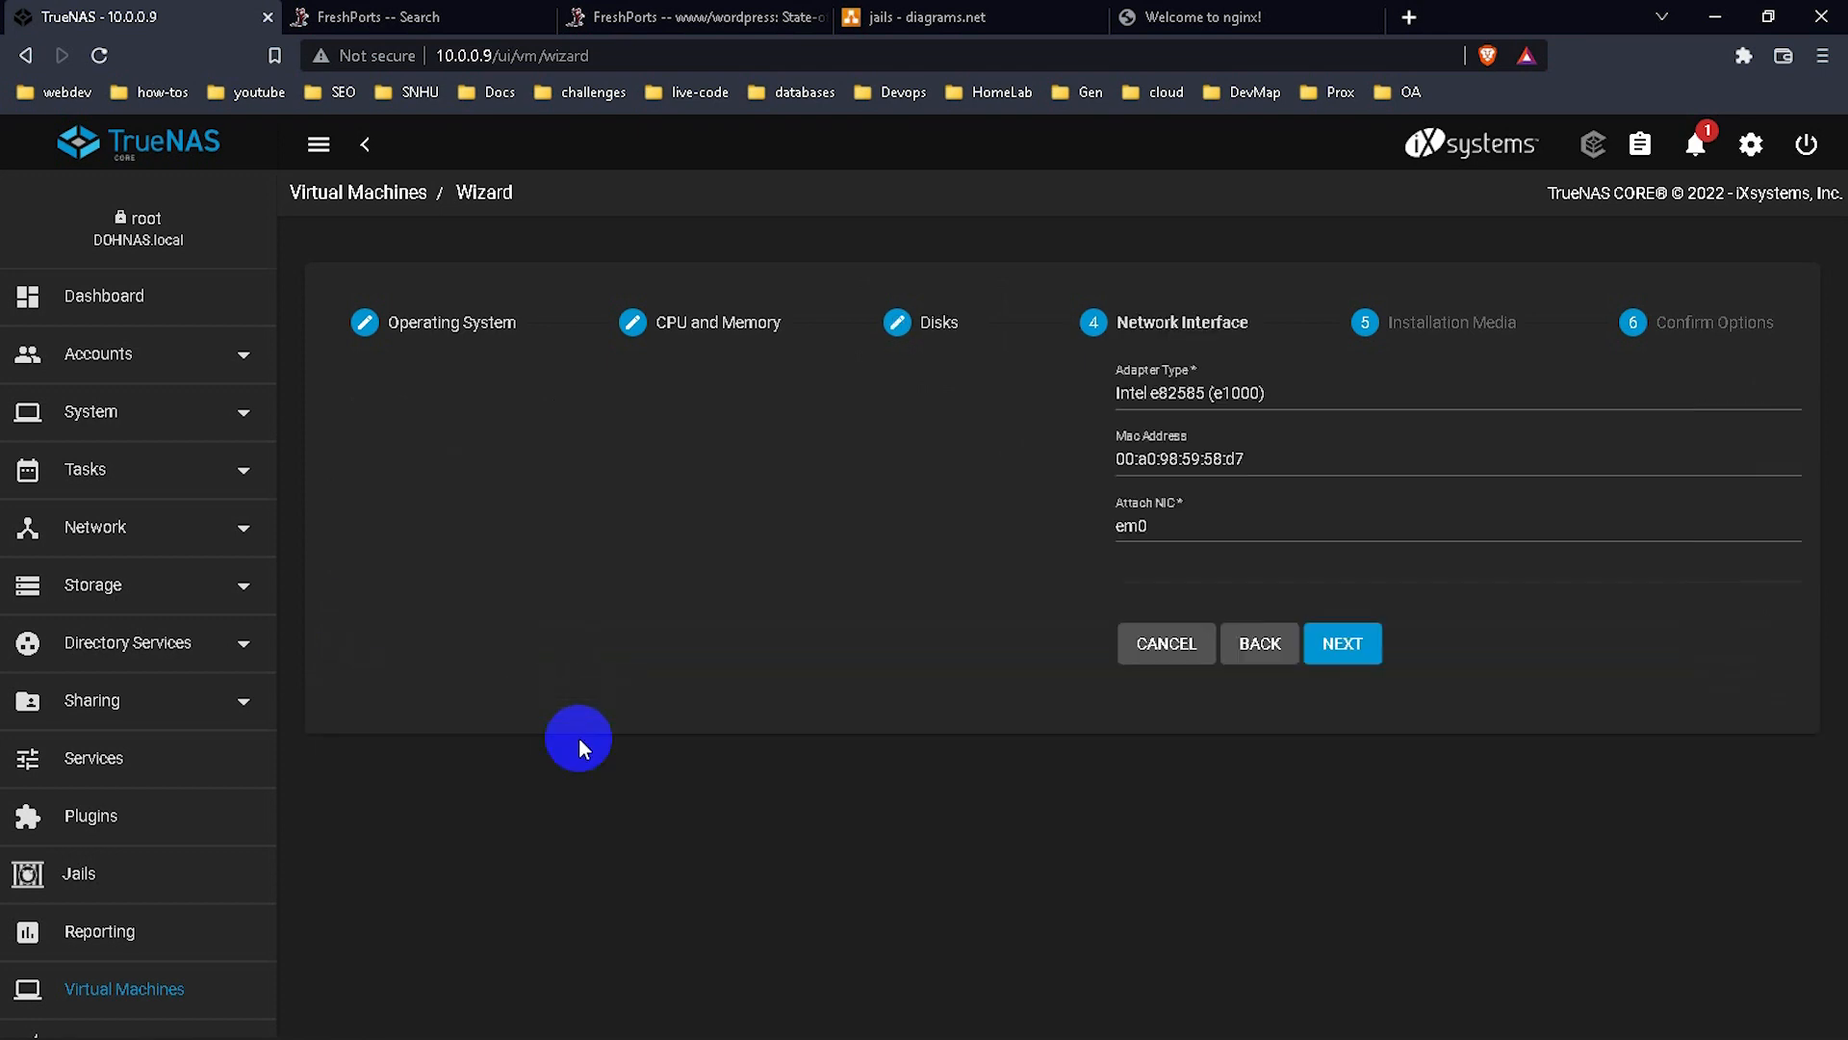
# Attach the Intel e82585 (e1000) network adapter to em0 and continue to Installation Media.
pyautogui.click(586, 647)
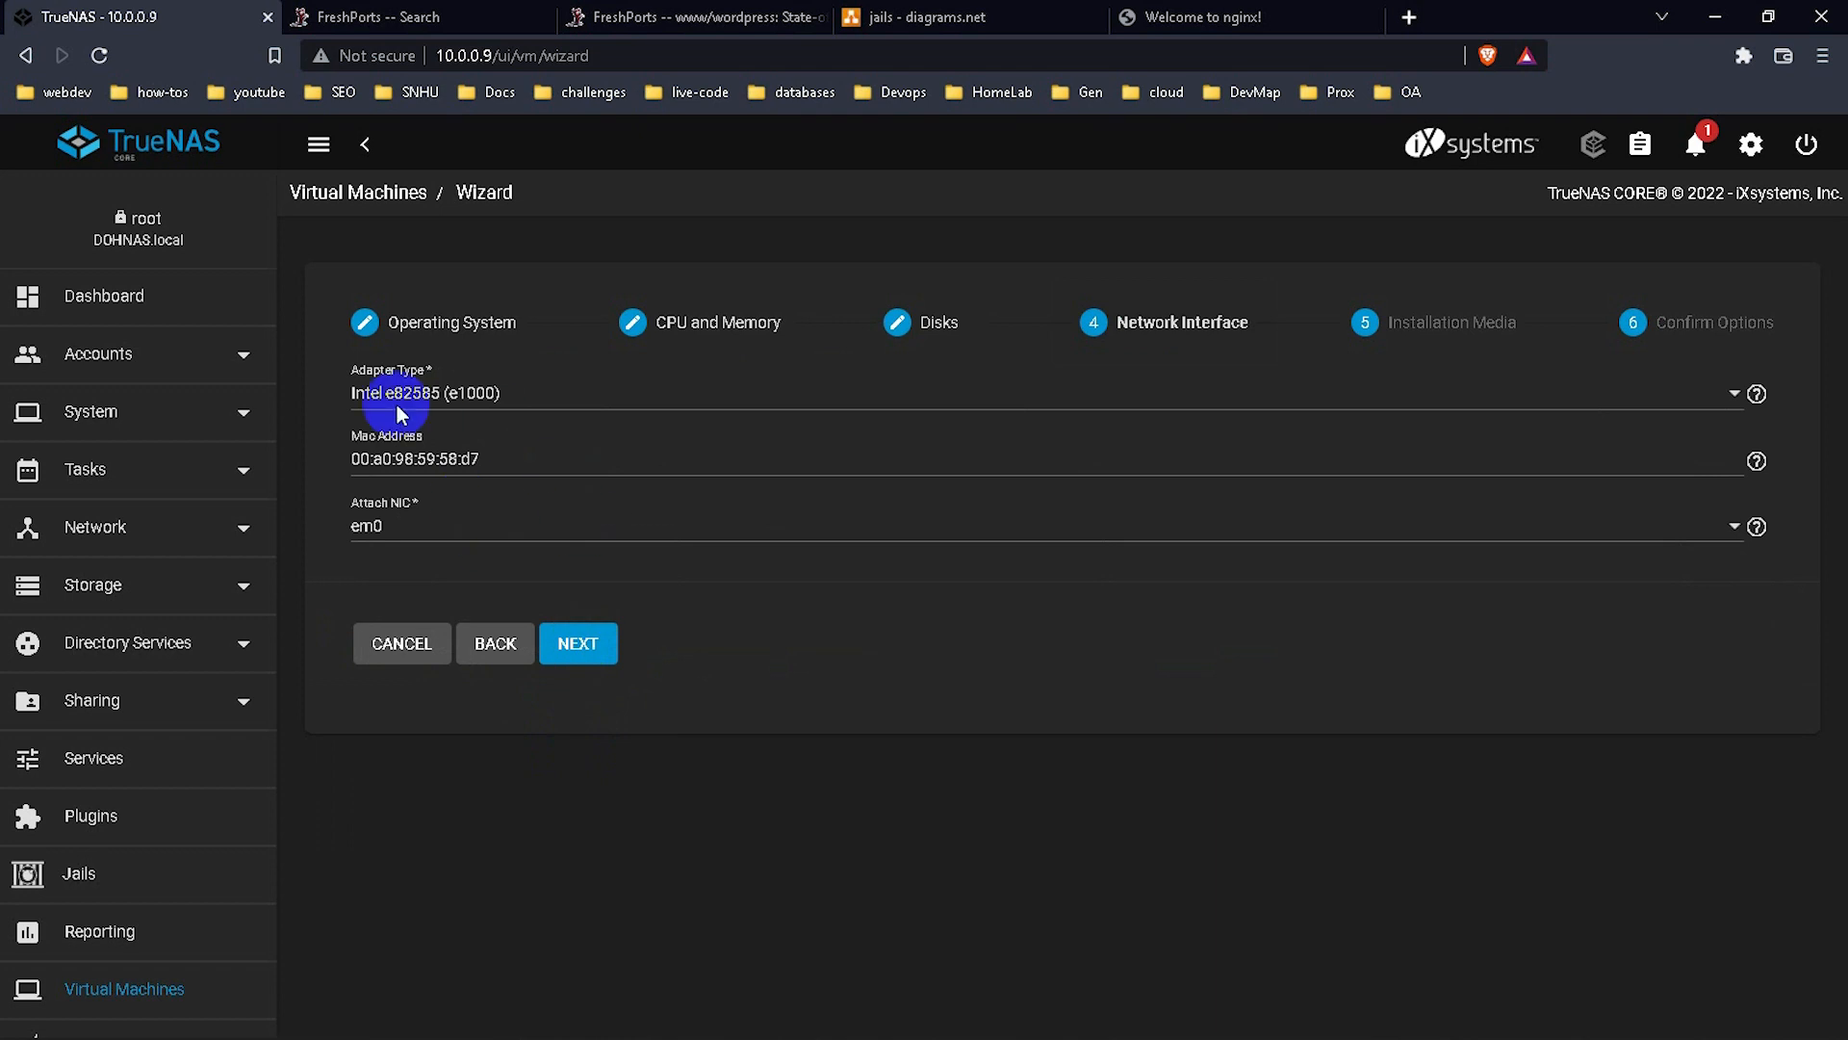
pyautogui.click(436, 527)
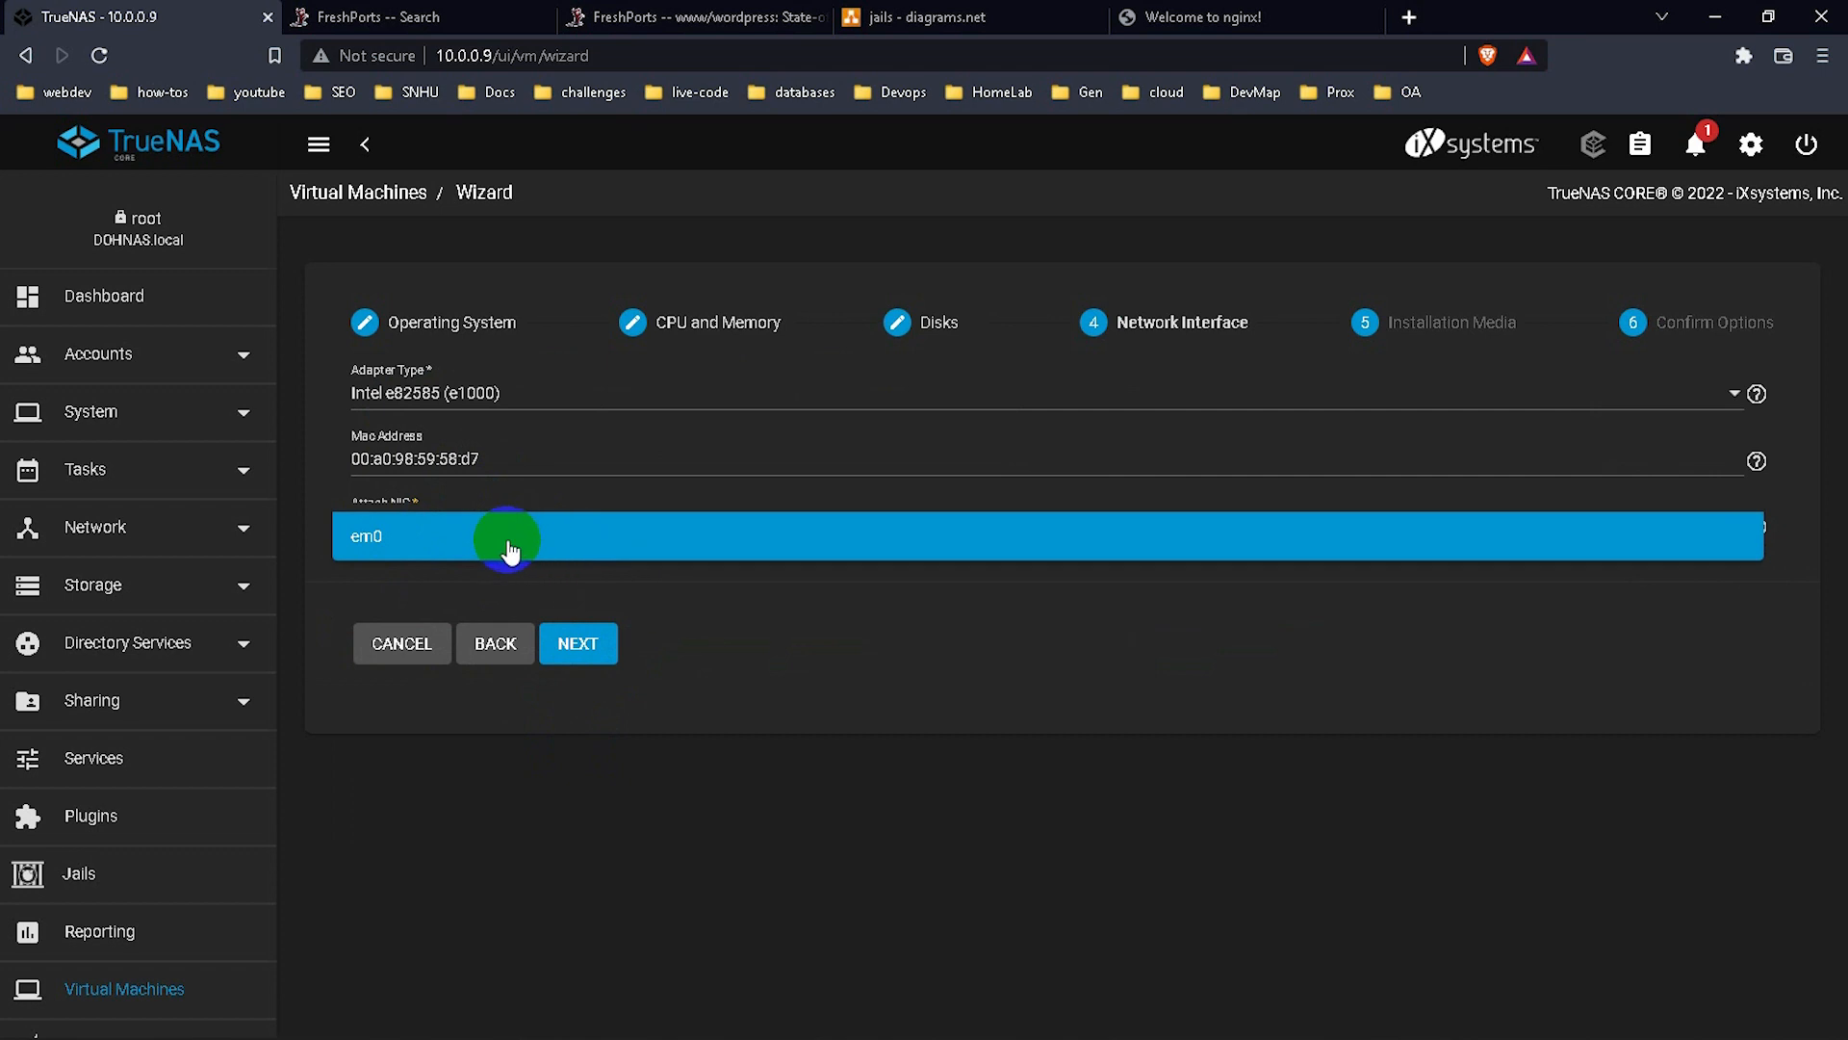
pyautogui.click(326, 472)
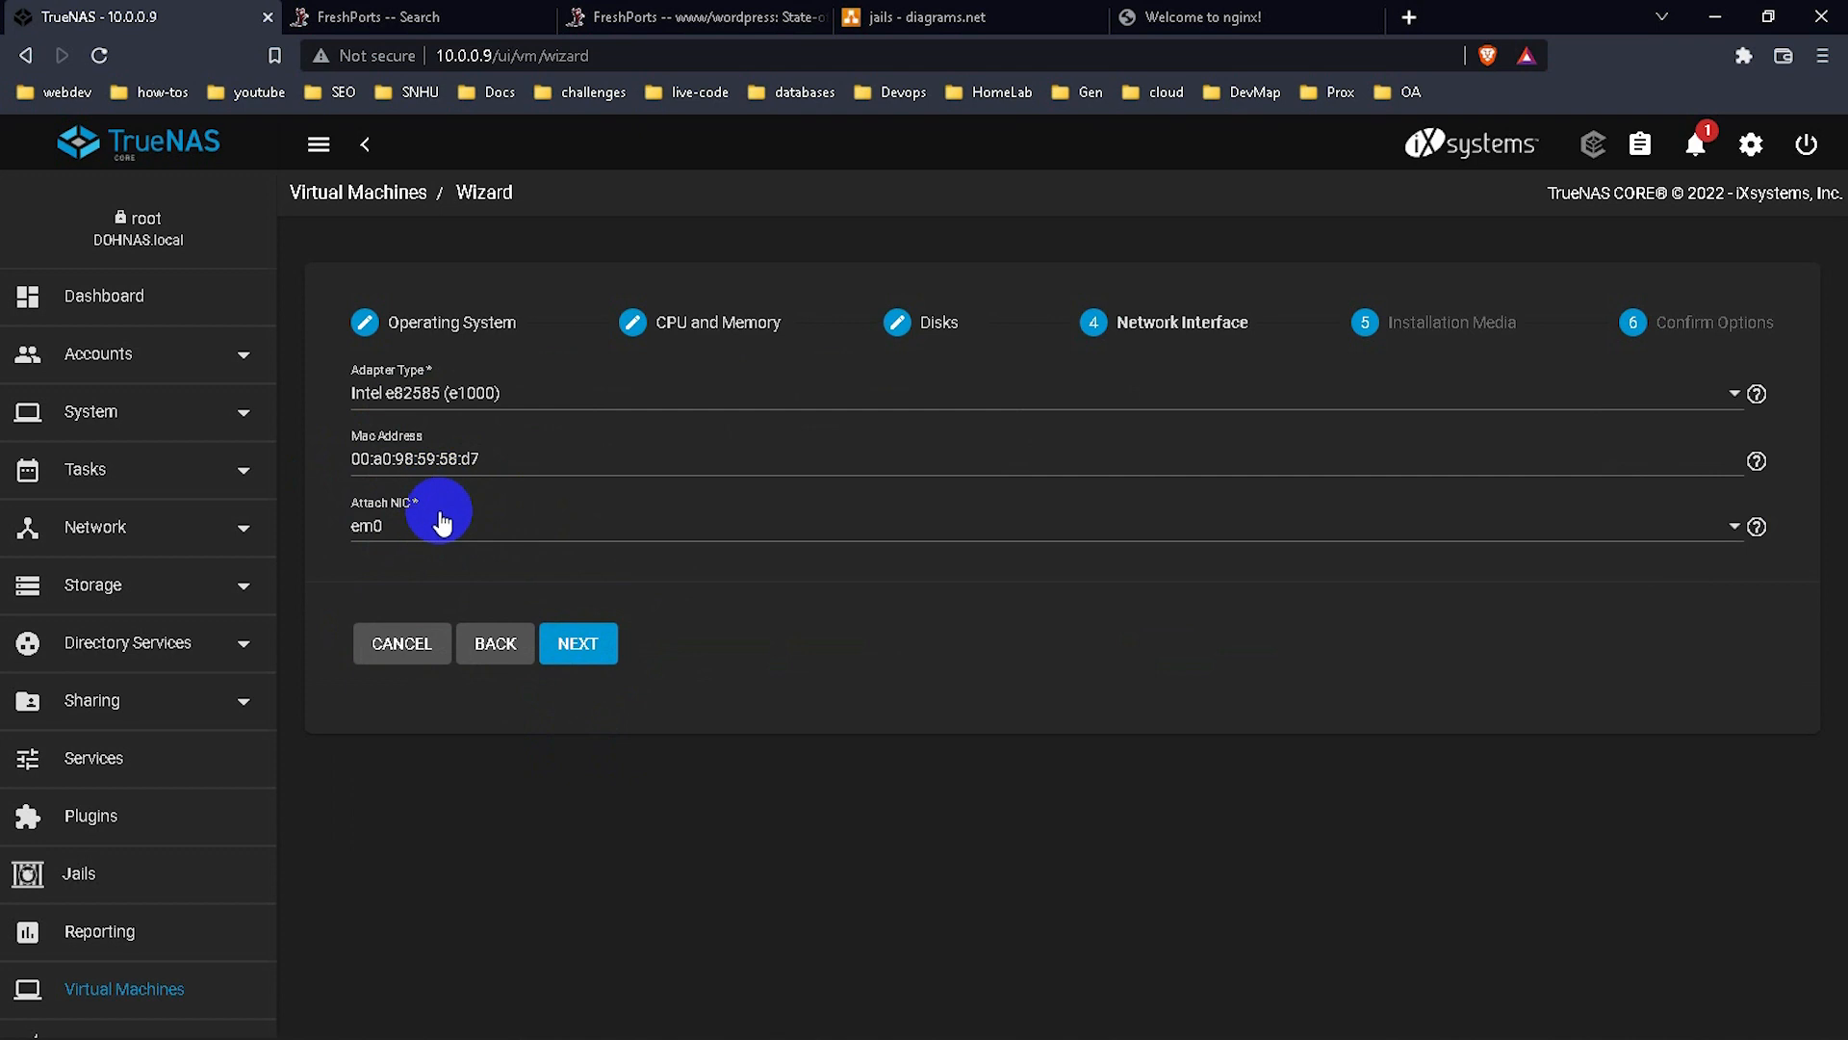
pyautogui.click(587, 643)
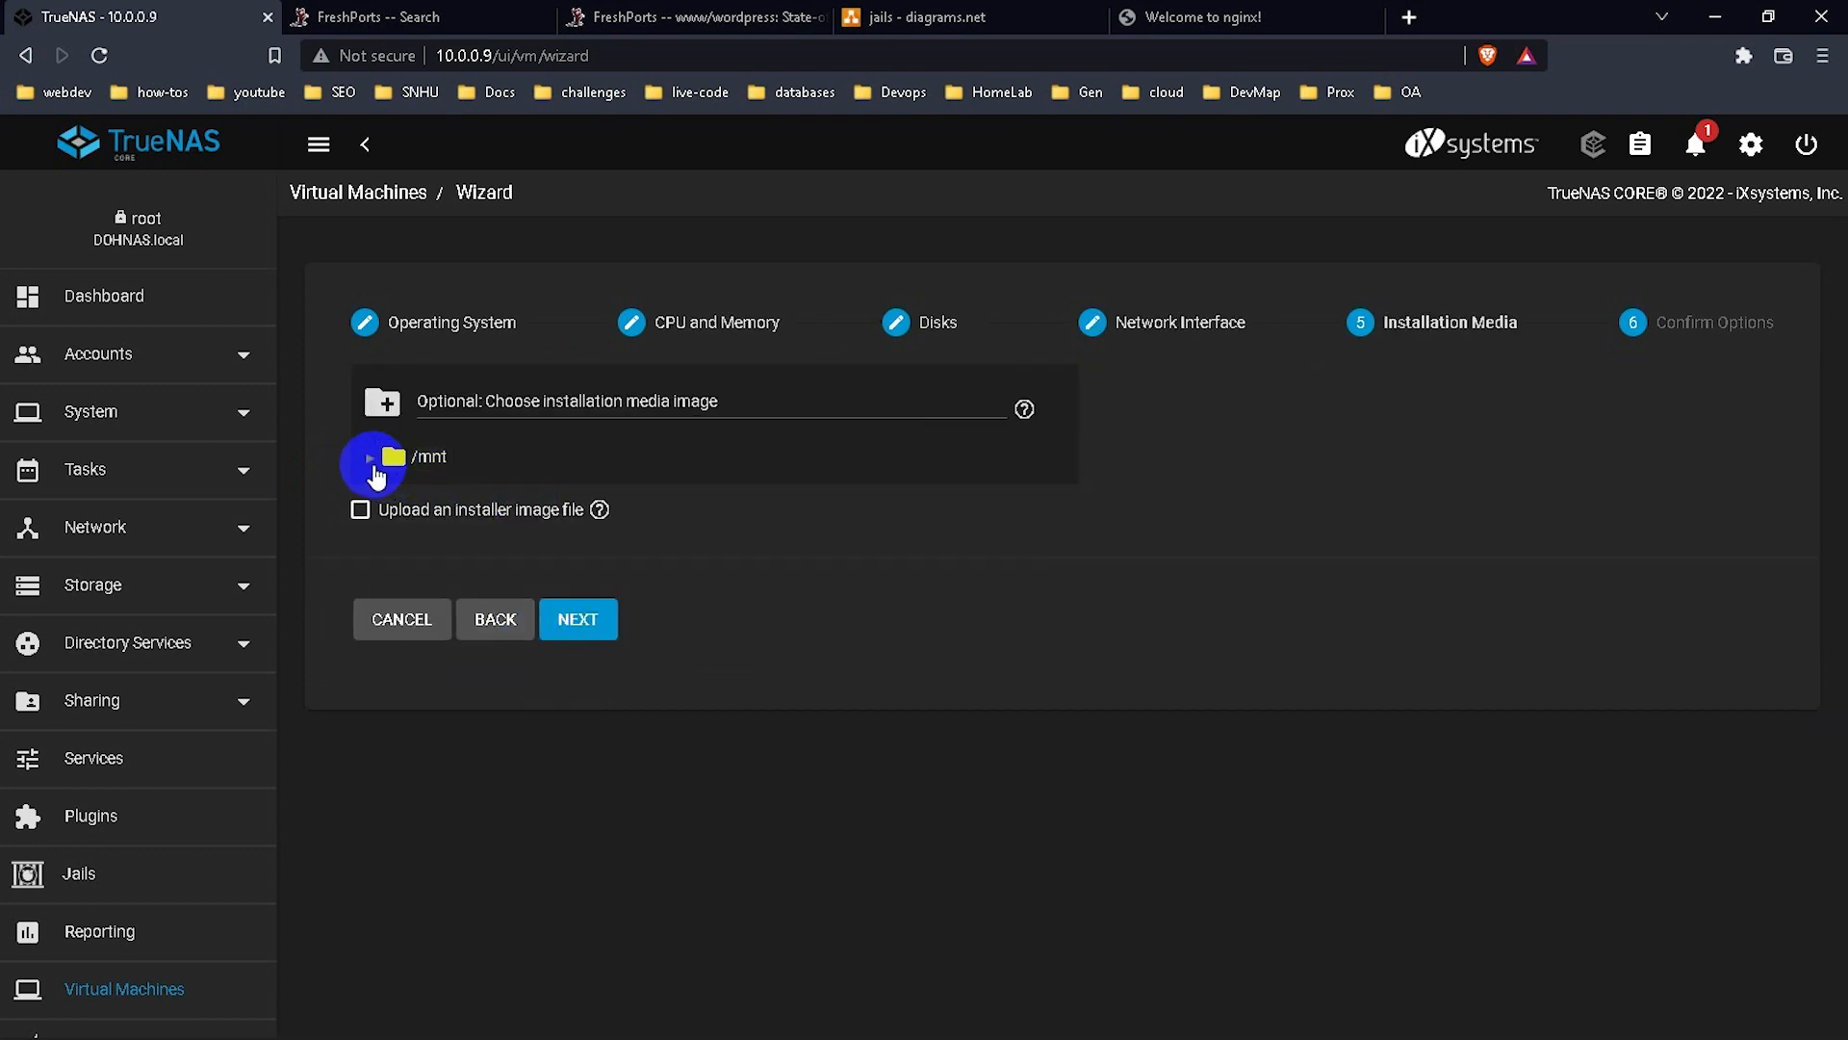
# Choose ubuntu-20.04.2-live-server-amd64_2.iso from /mnt/datastore1/proxmox/vm-isos/template/iso as installation media.
pyautogui.click(369, 458)
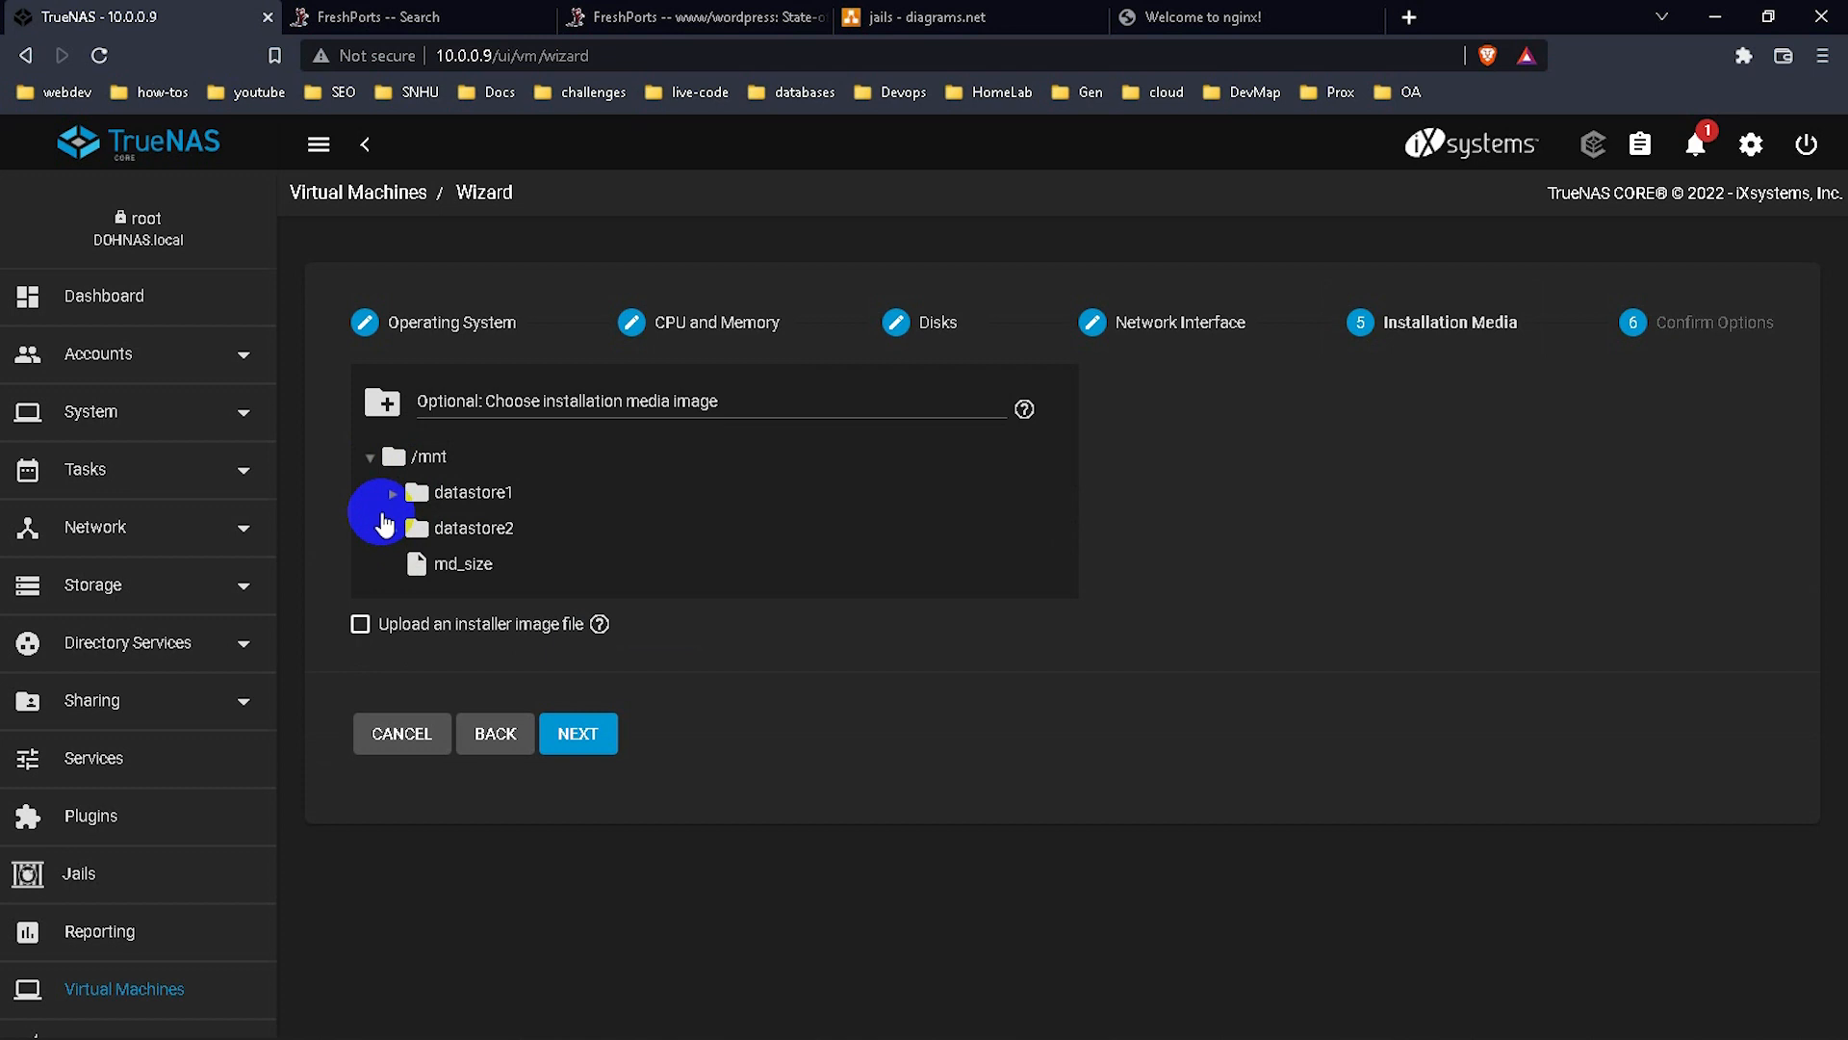
pyautogui.click(394, 496)
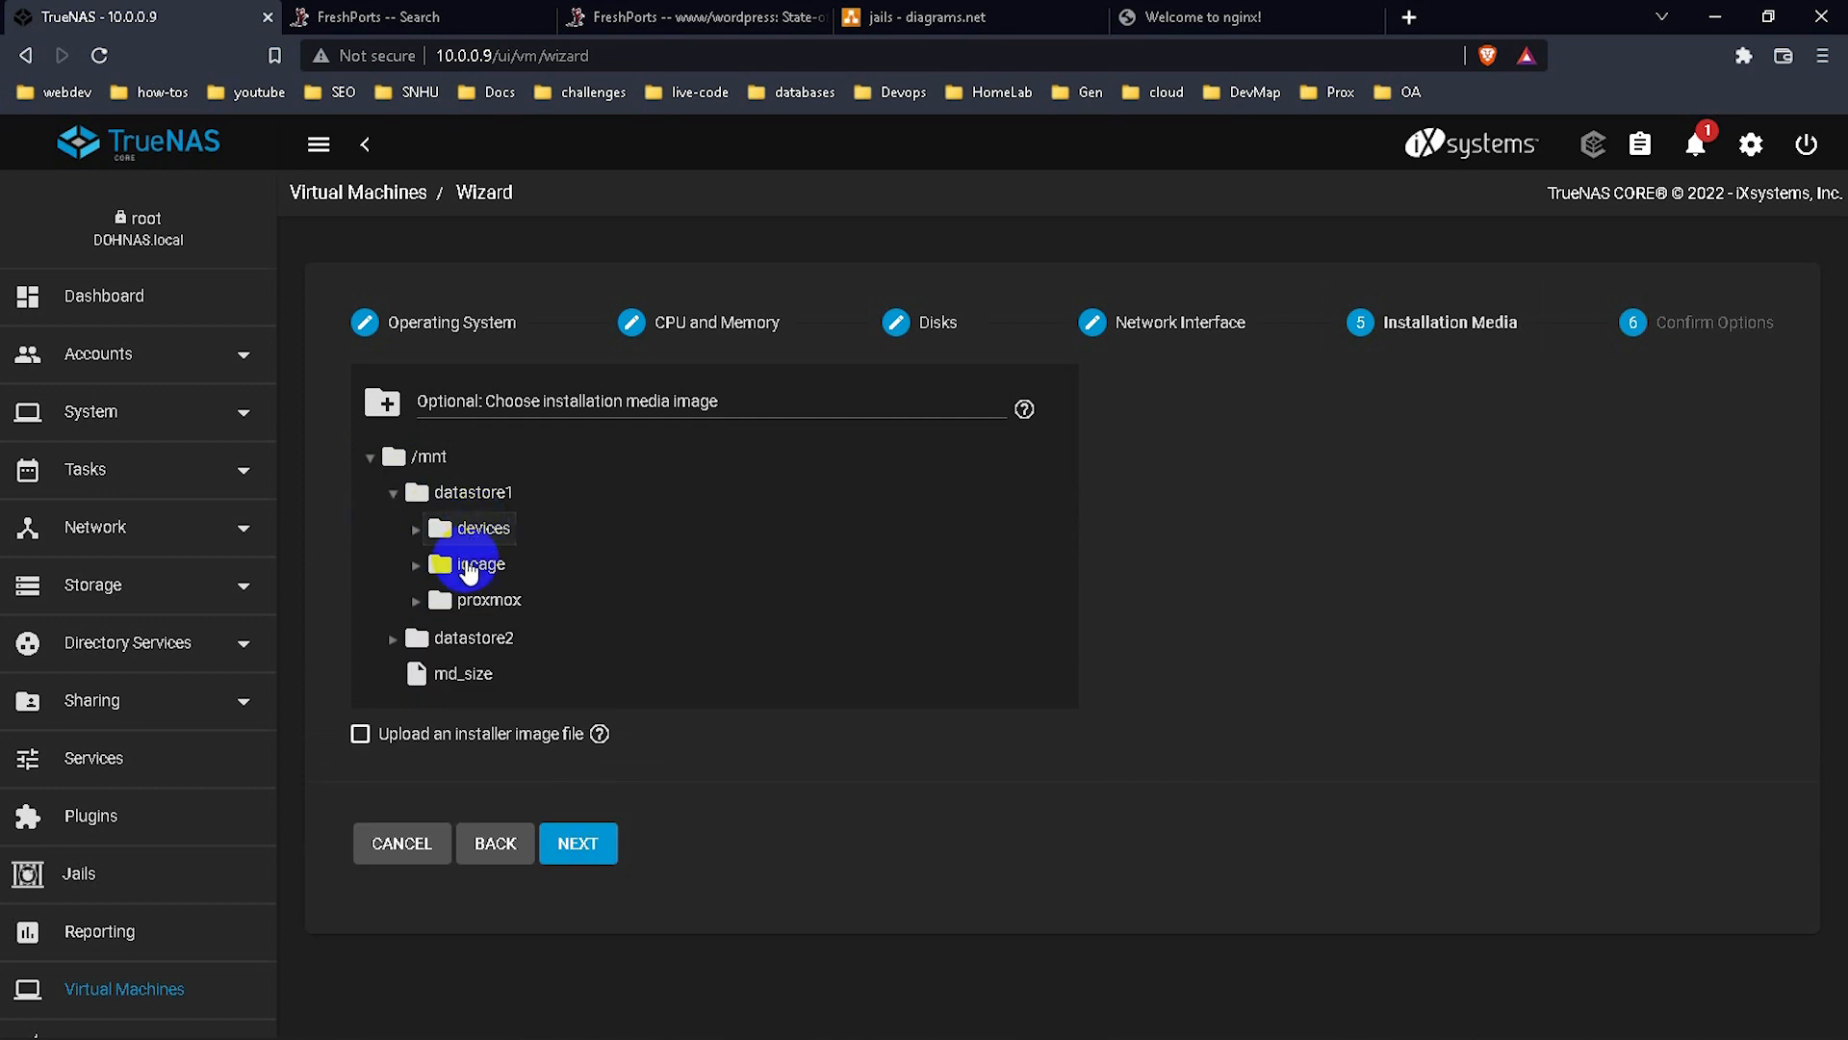
pyautogui.click(415, 600)
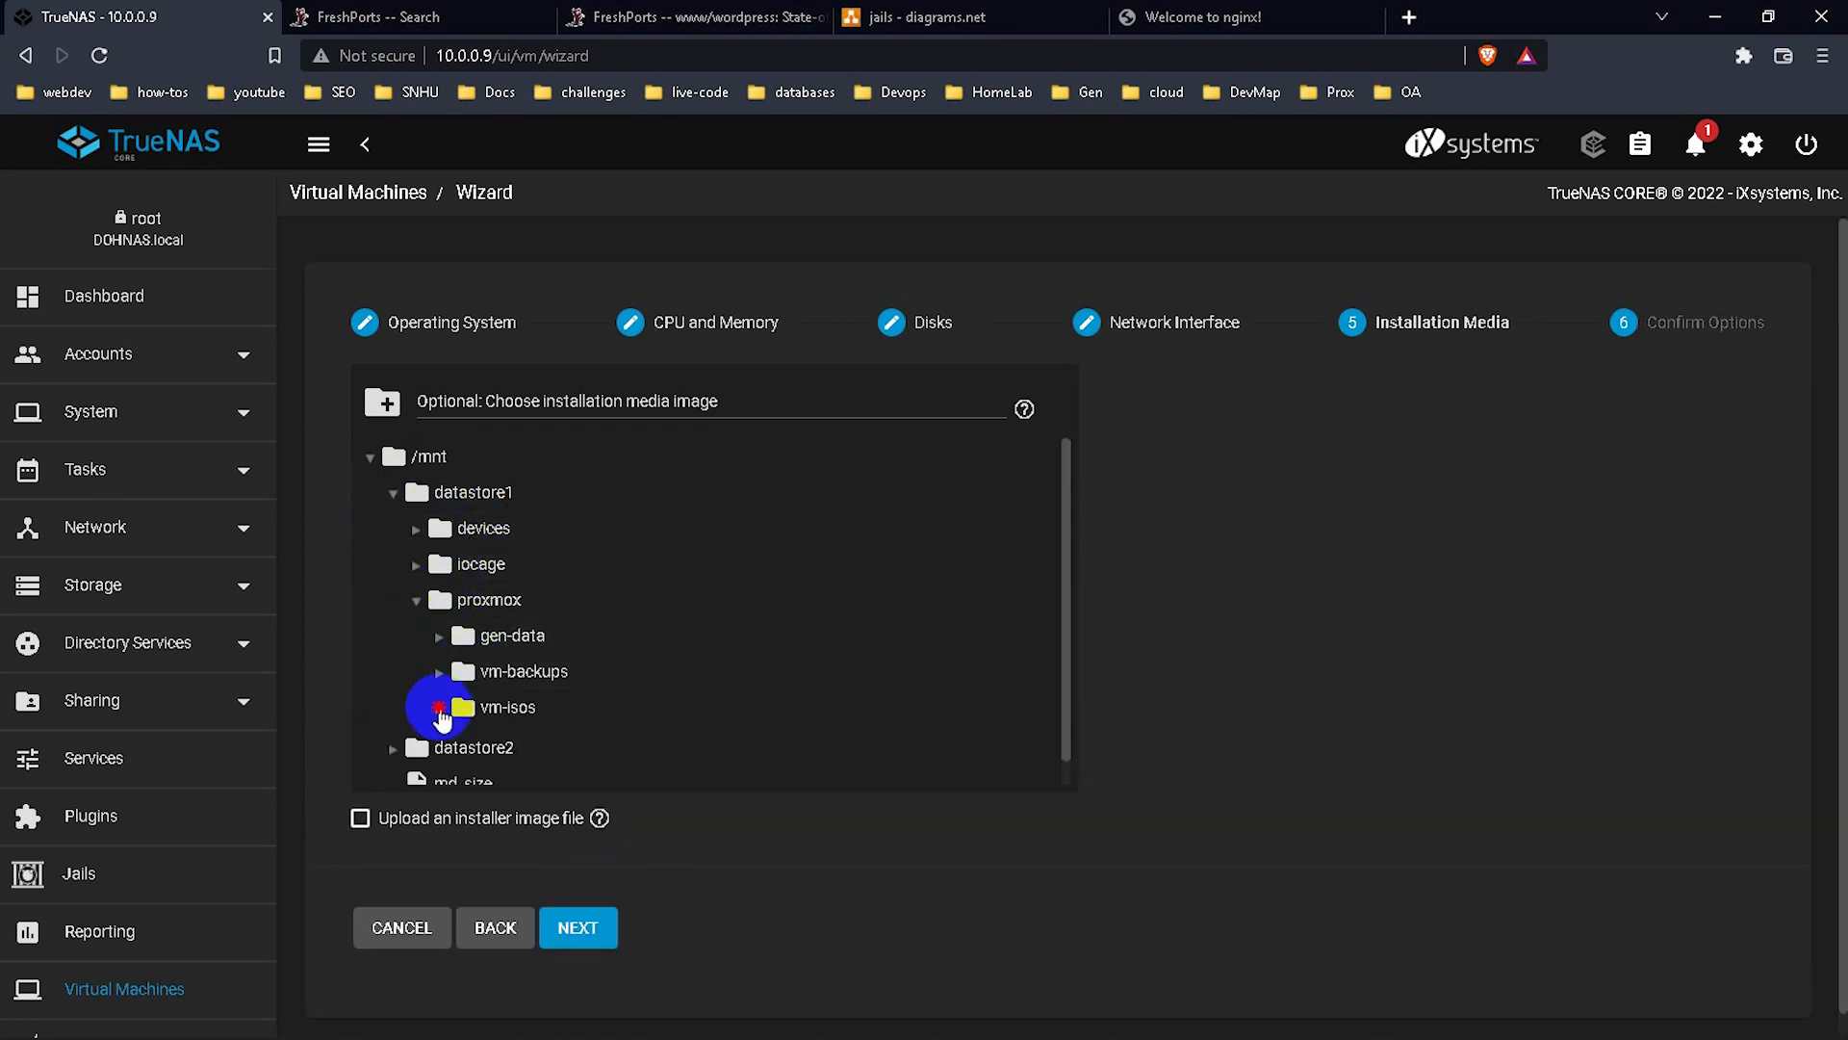
pyautogui.click(460, 706)
pyautogui.scroll(-1, 499, 717)
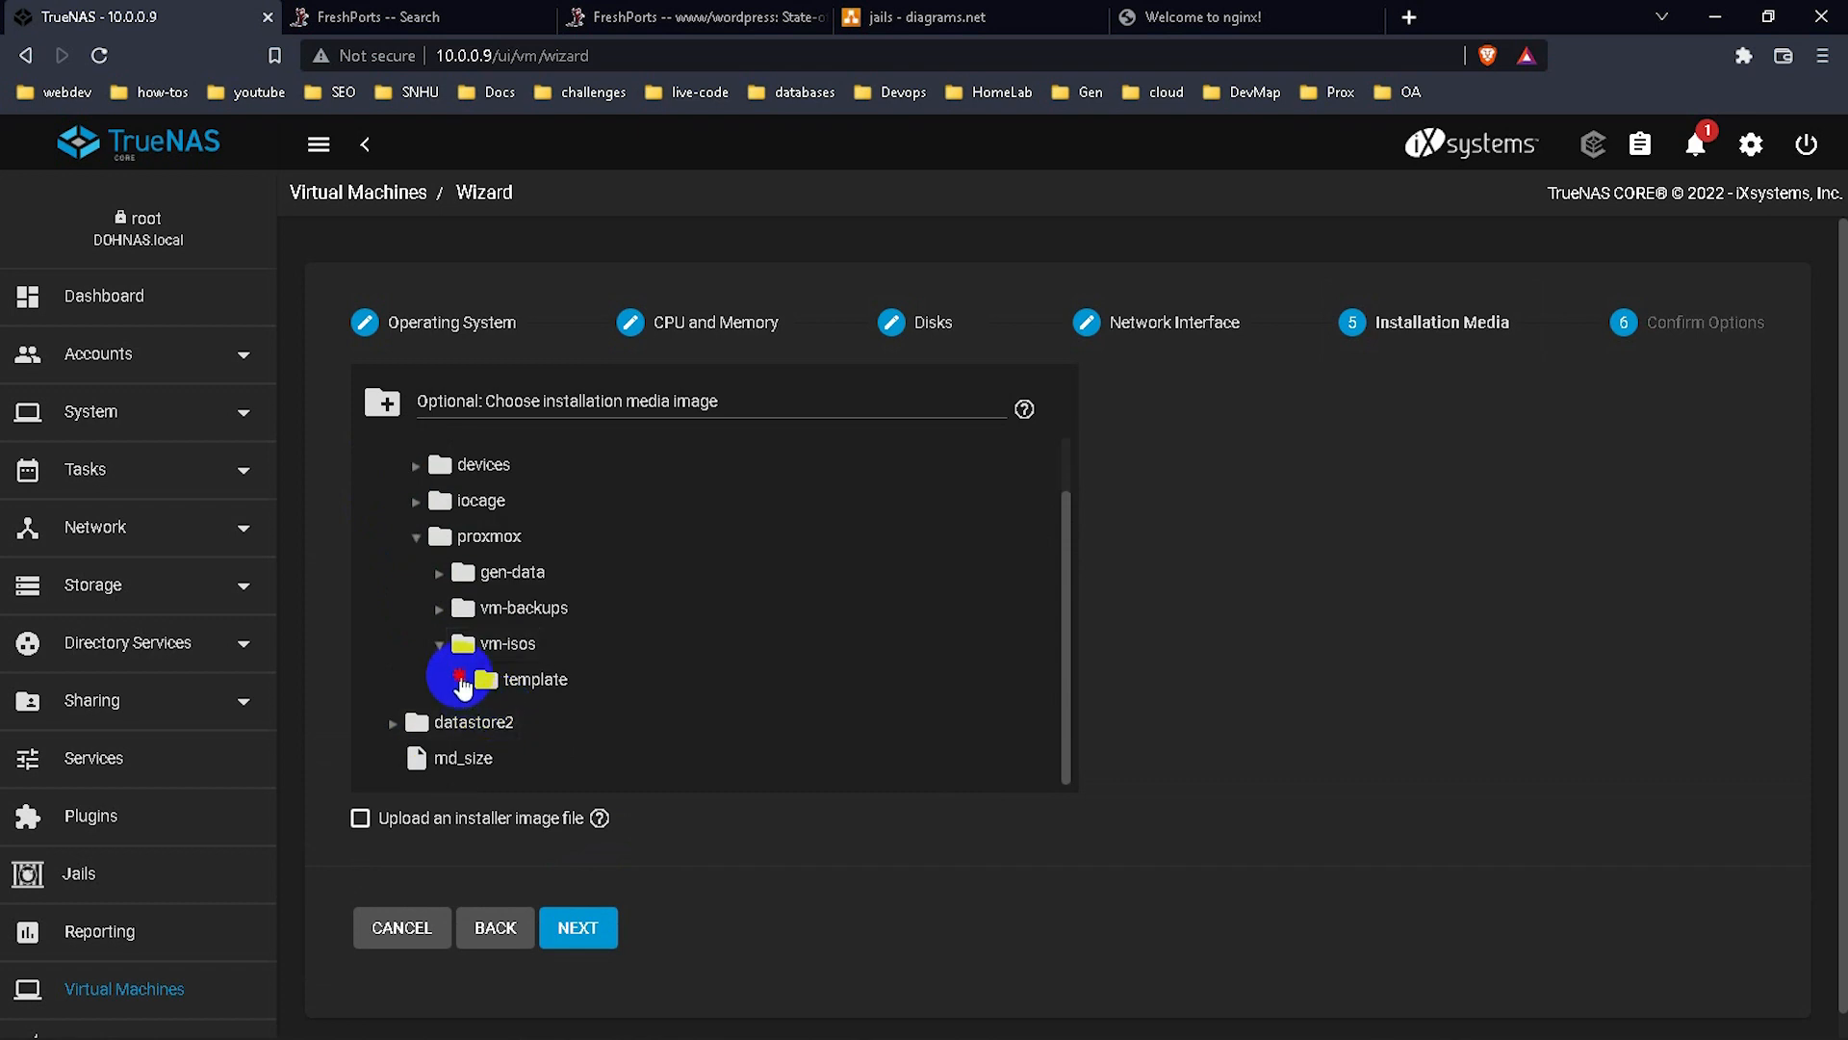
pyautogui.click(462, 681)
pyautogui.click(497, 718)
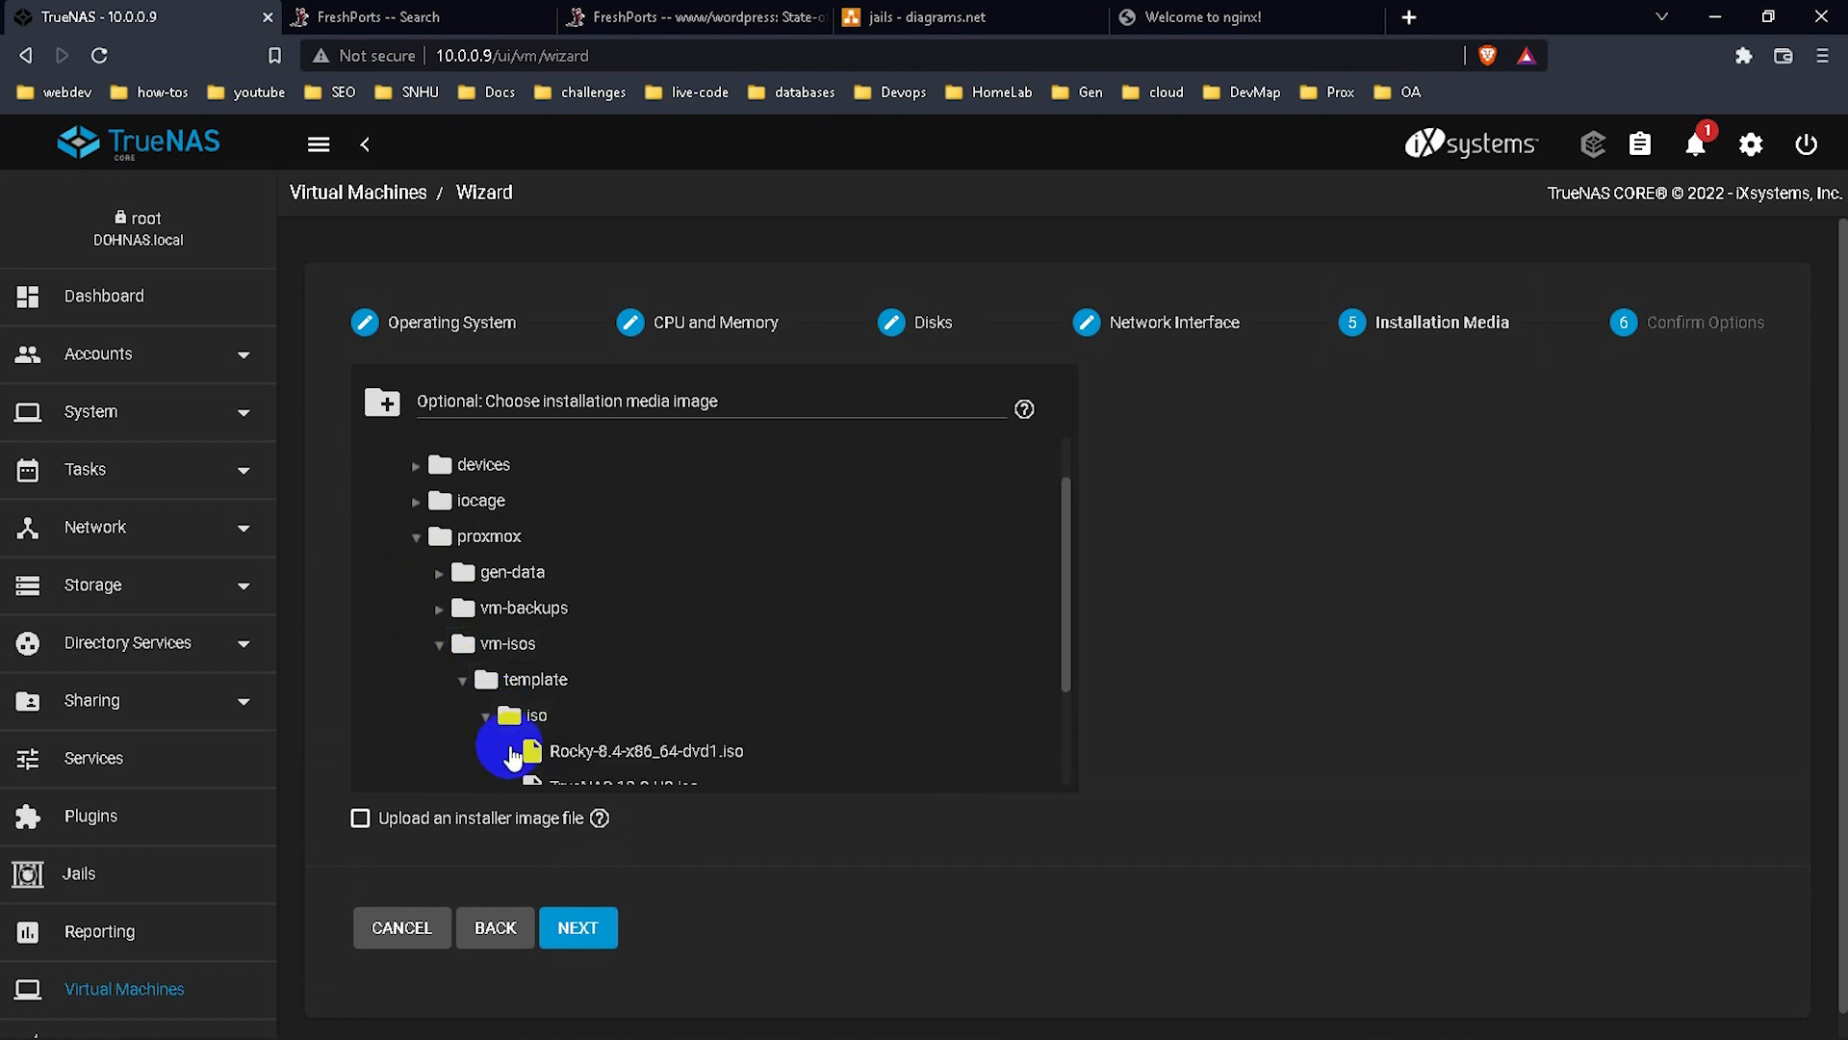
pyautogui.scroll(-2, 597, 727)
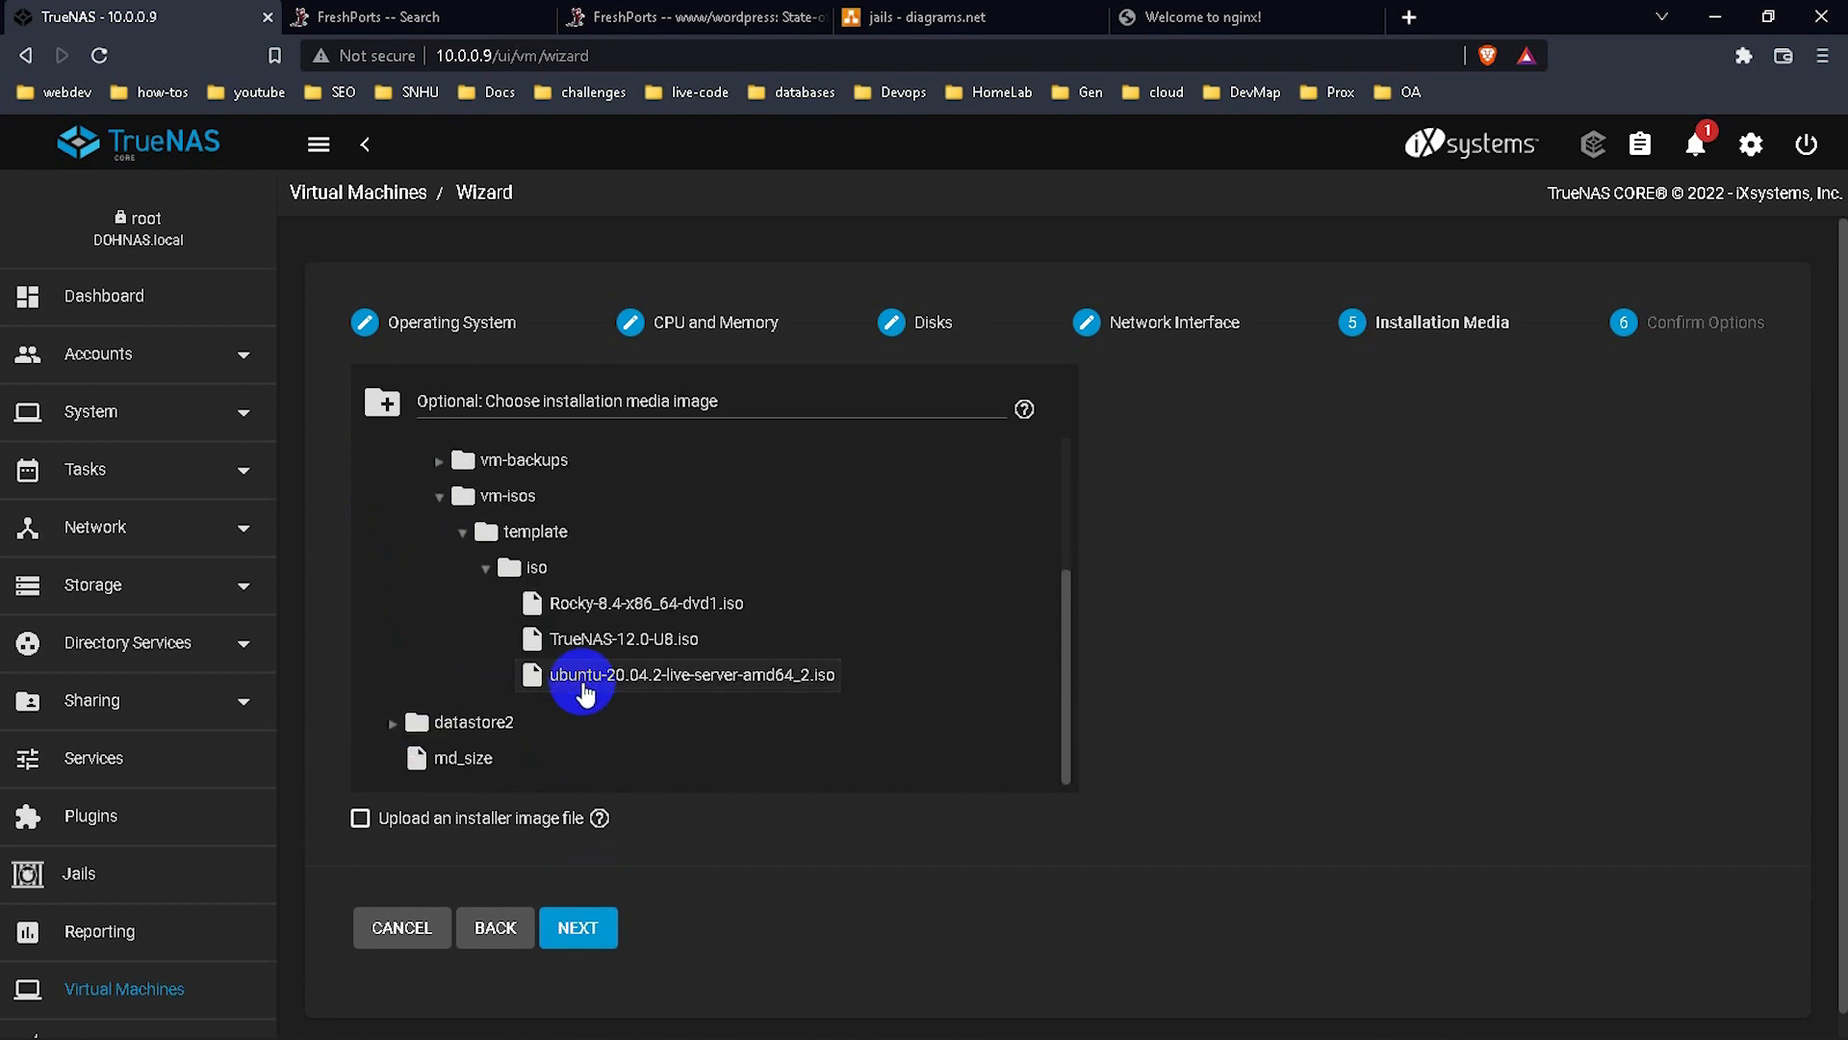
pyautogui.click(583, 682)
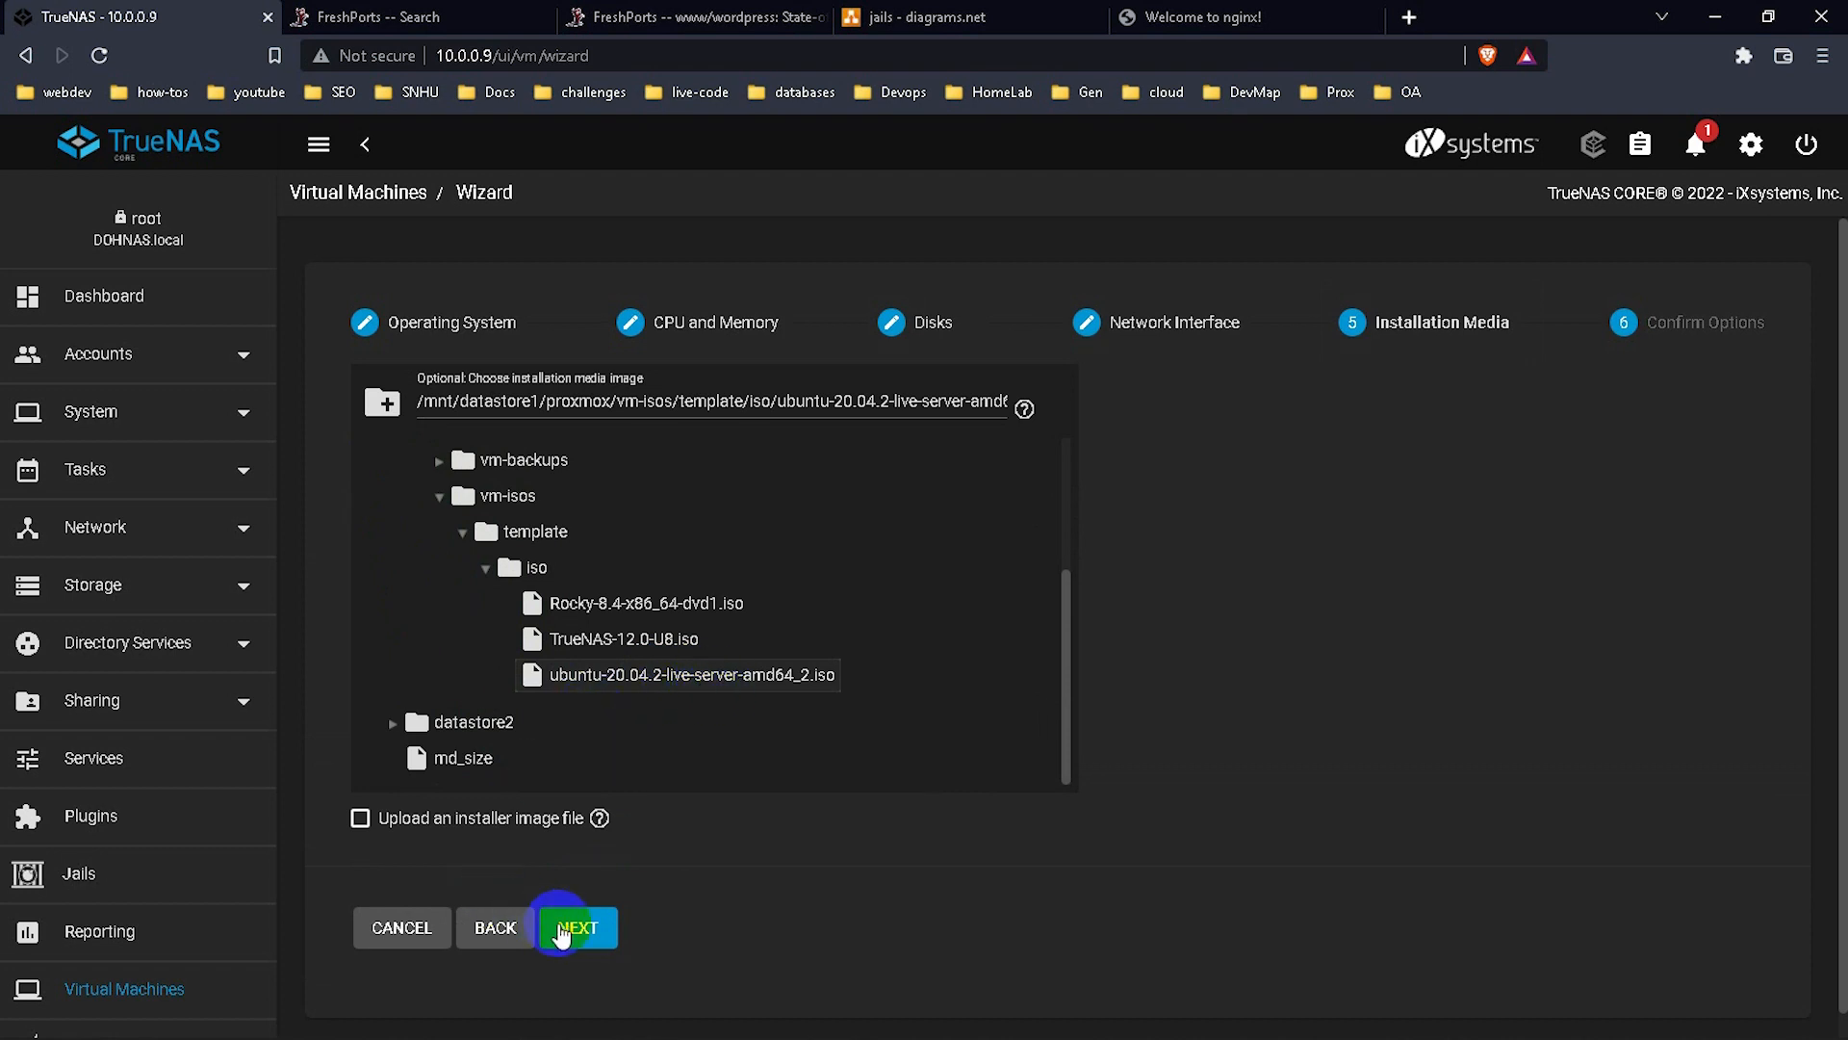
pyautogui.click(576, 926)
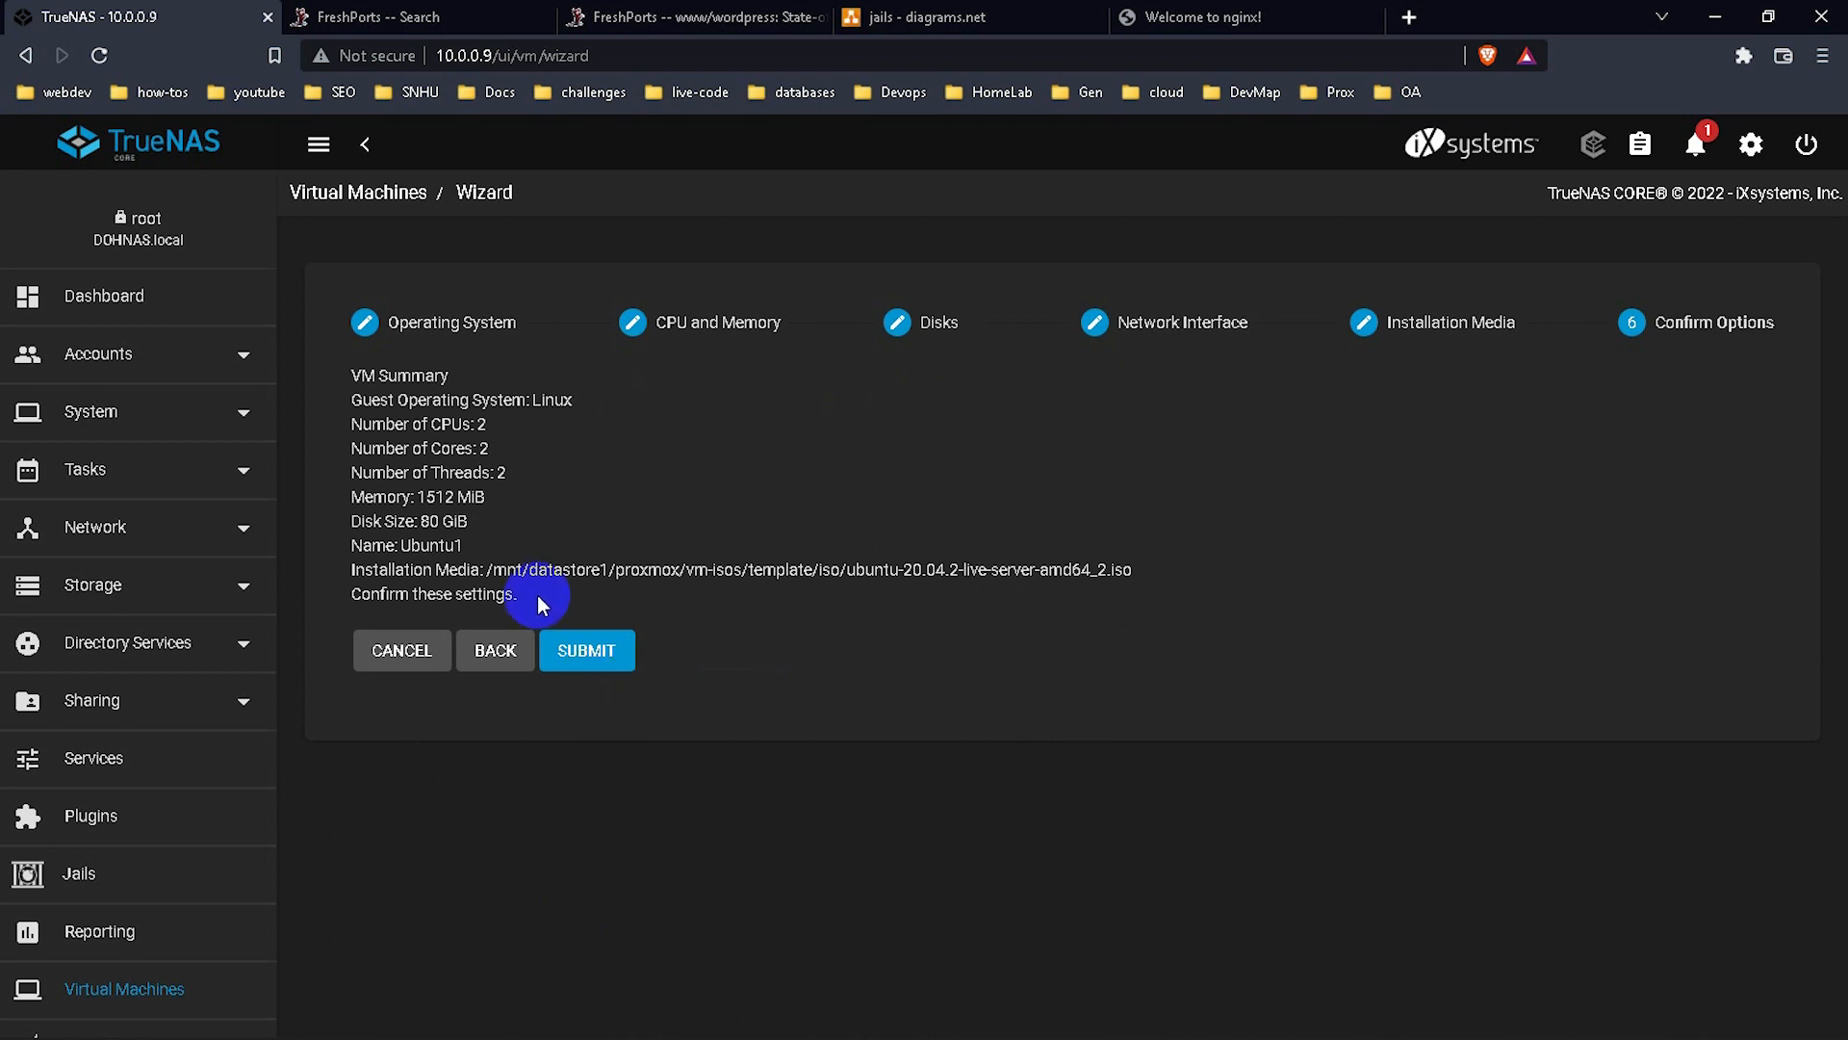
# Review the Confirm Options VM summary and submit it to create Ubuntu1.
pyautogui.moveTo(537, 595); pyautogui.dragTo(501, 375)
pyautogui.click(552, 459)
pyautogui.click(609, 657)
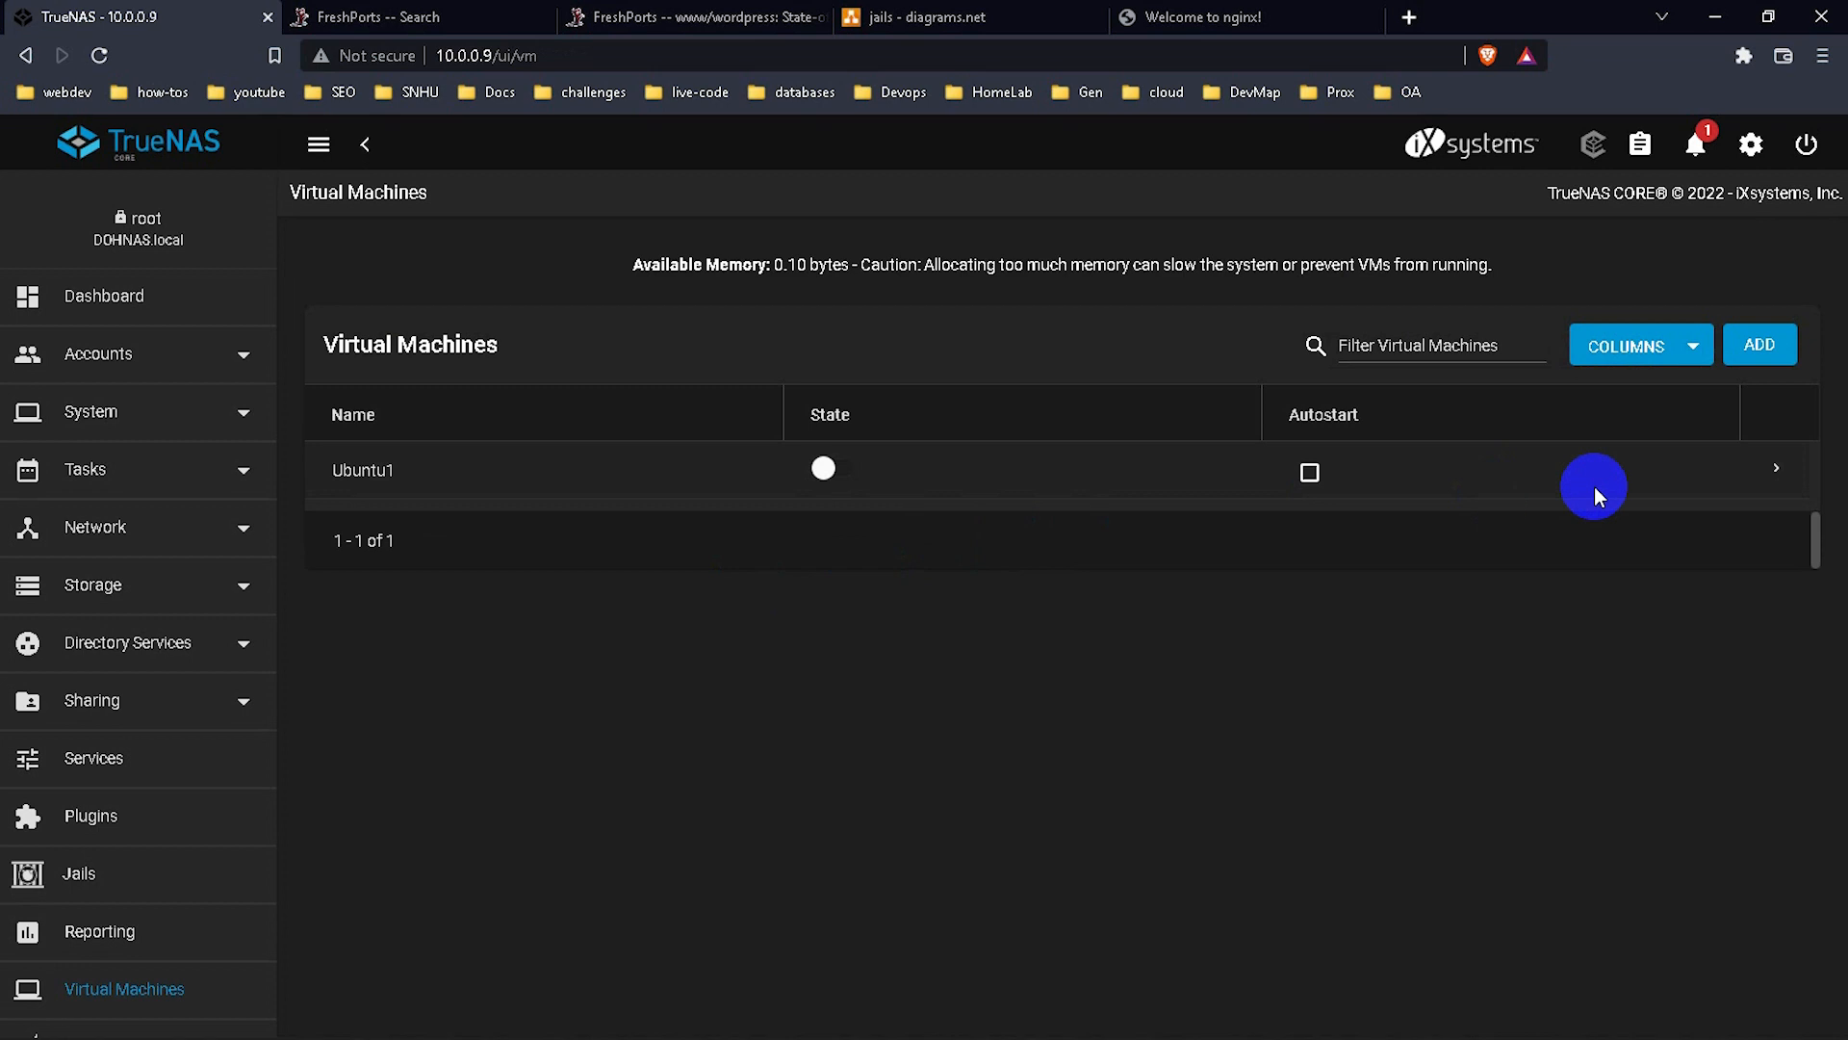
# Expand the Ubuntu1 row and open its Devices page.
pyautogui.click(1778, 472)
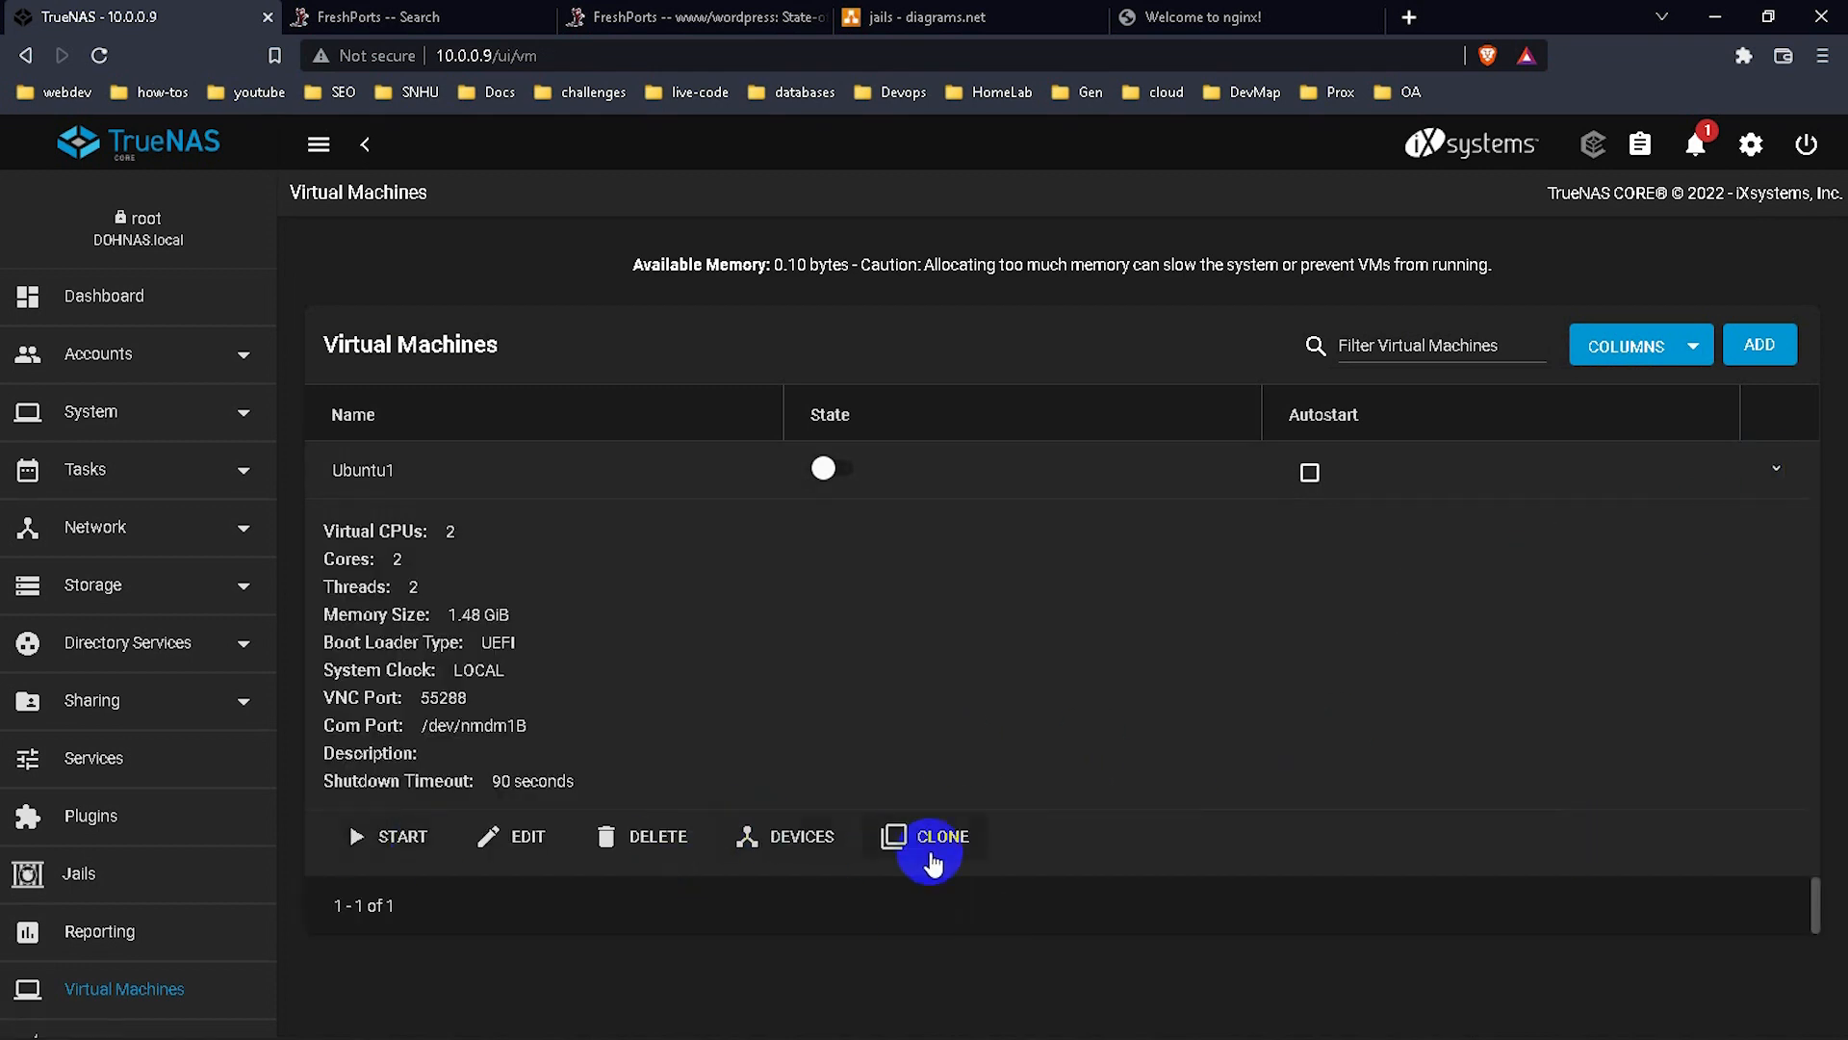
pyautogui.click(824, 858)
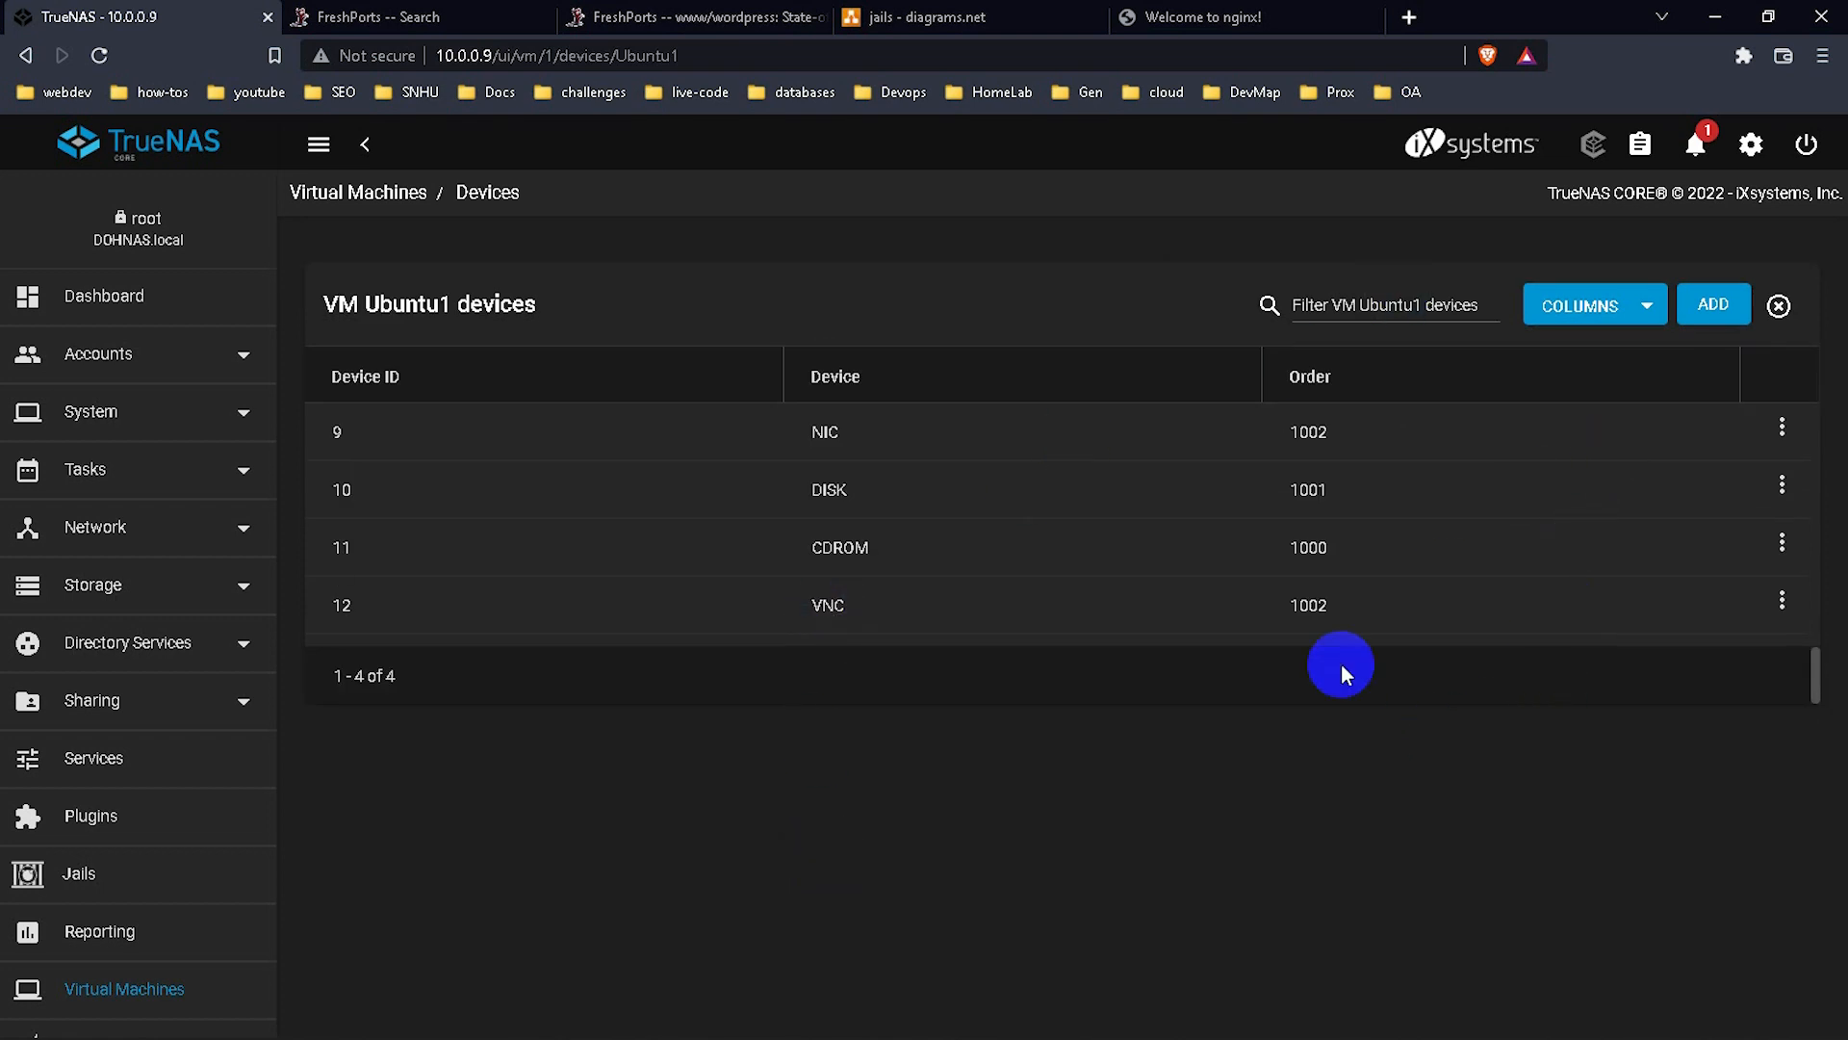
# Inspect the Add Device CD-ROM Path and Type options, then return to Virtual Machines without adding.
pyautogui.click(1711, 308)
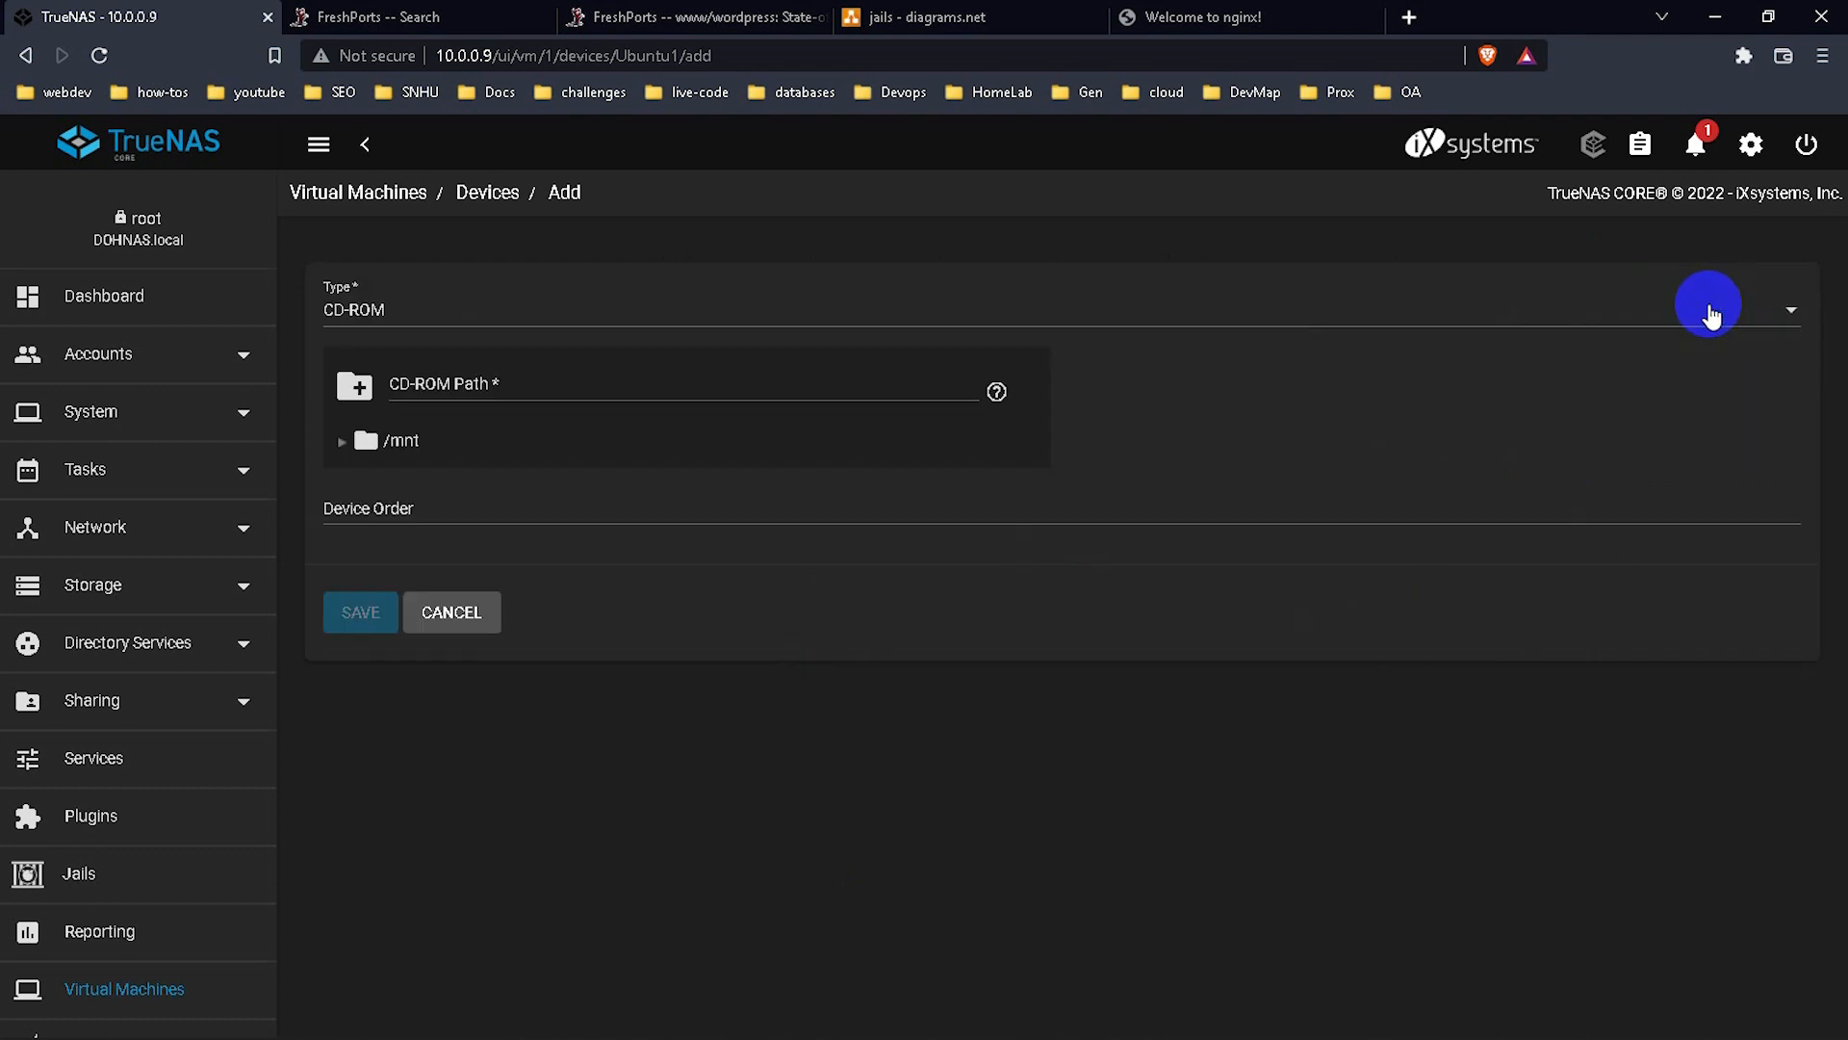
pyautogui.click(816, 381)
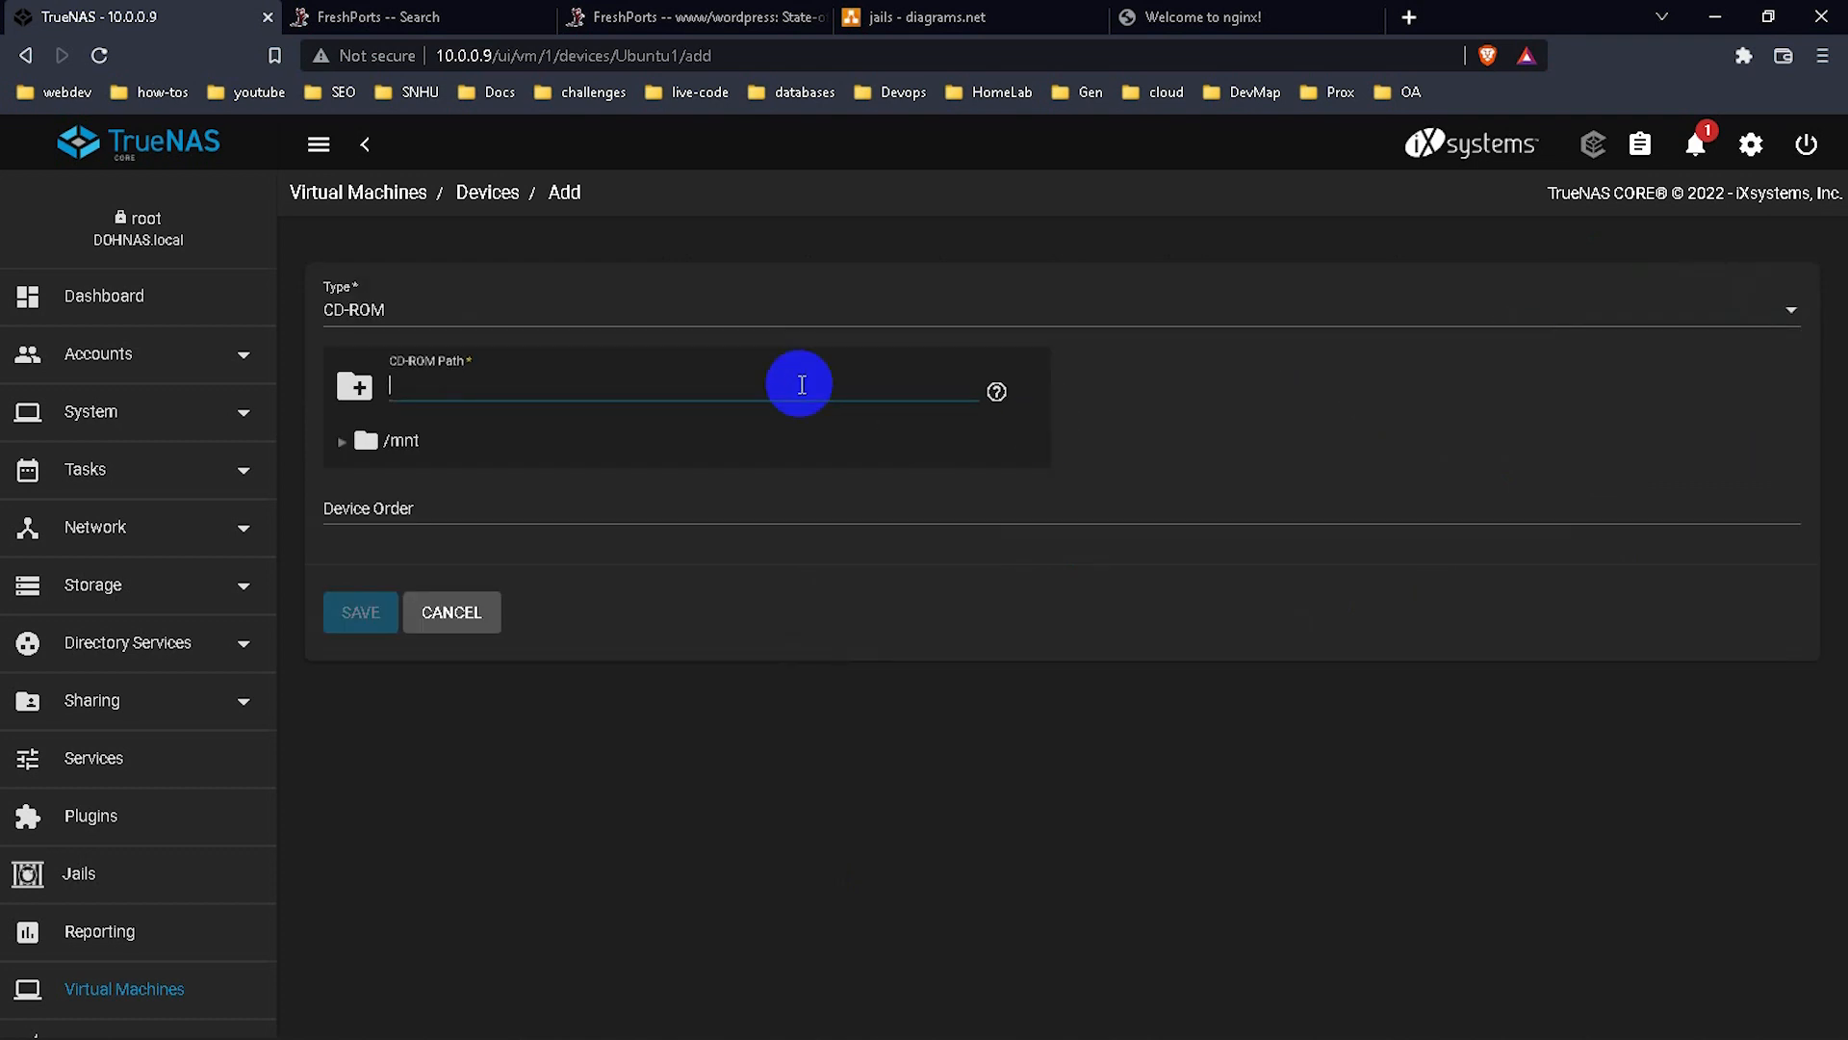
pyautogui.click(449, 615)
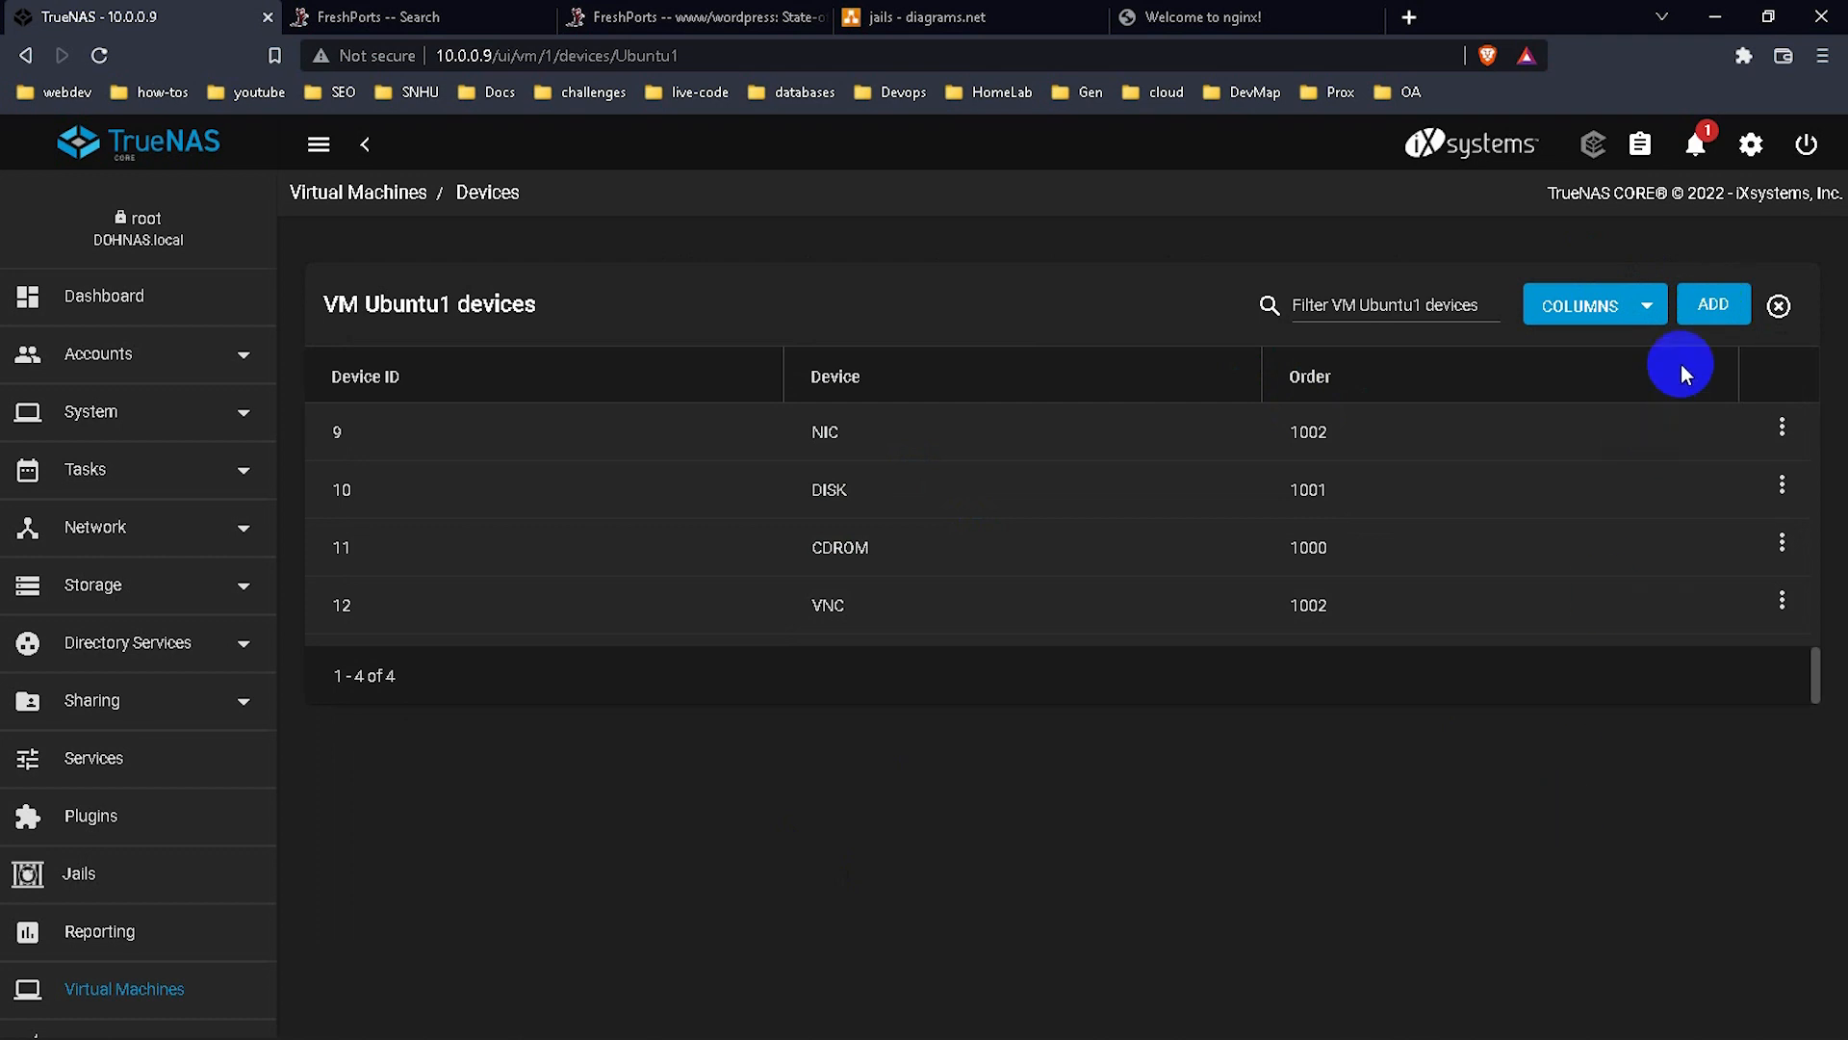
pyautogui.click(1714, 304)
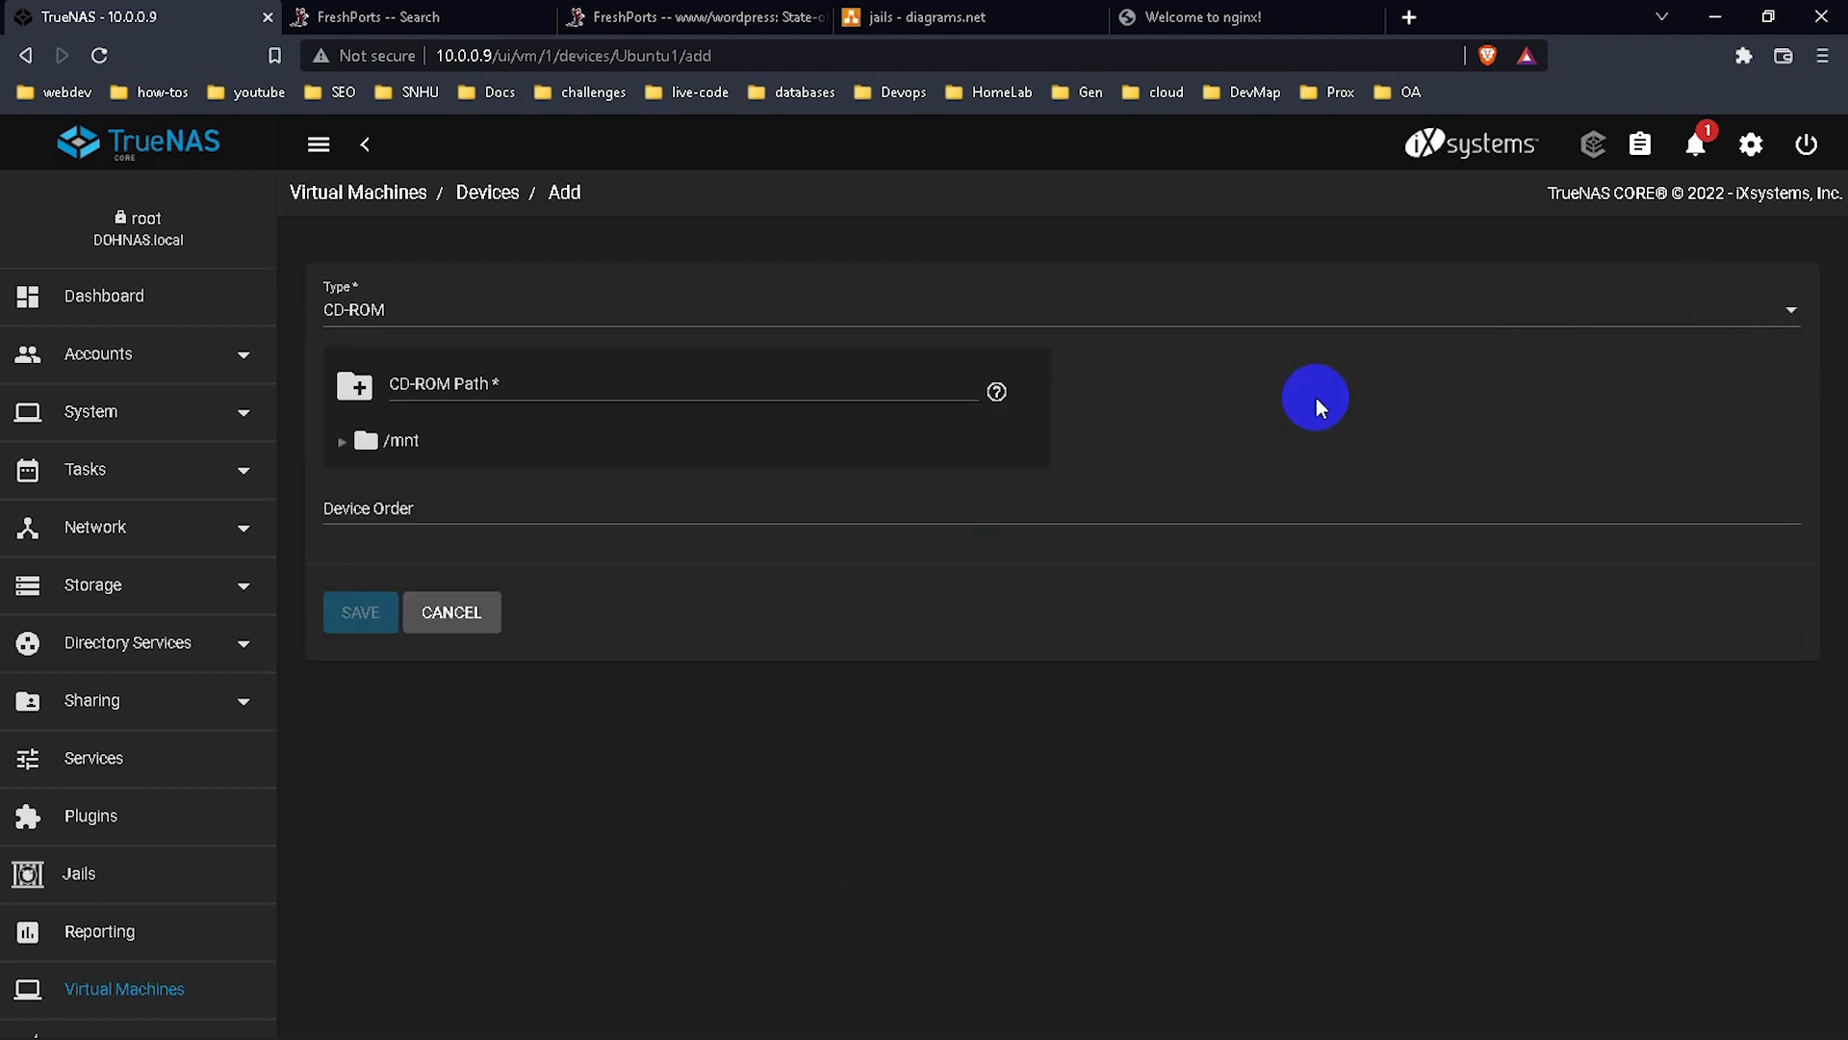
pyautogui.click(910, 325)
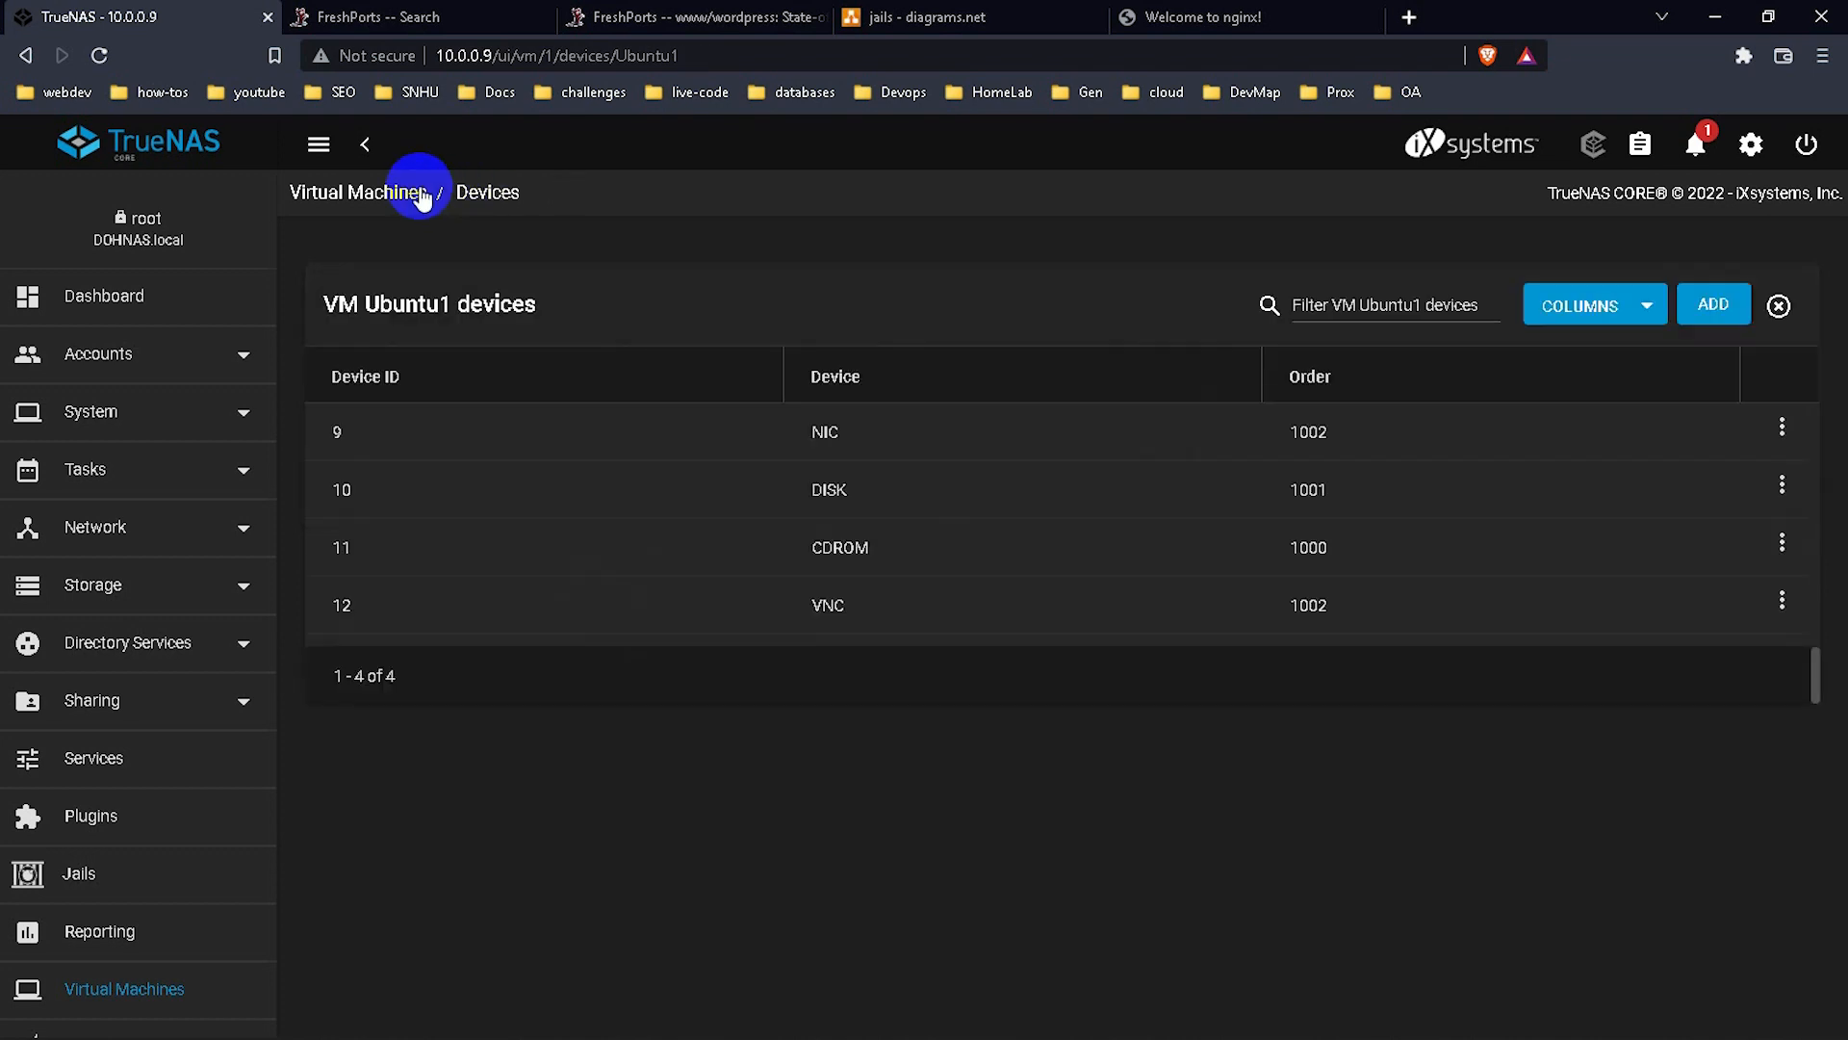
pyautogui.click(420, 194)
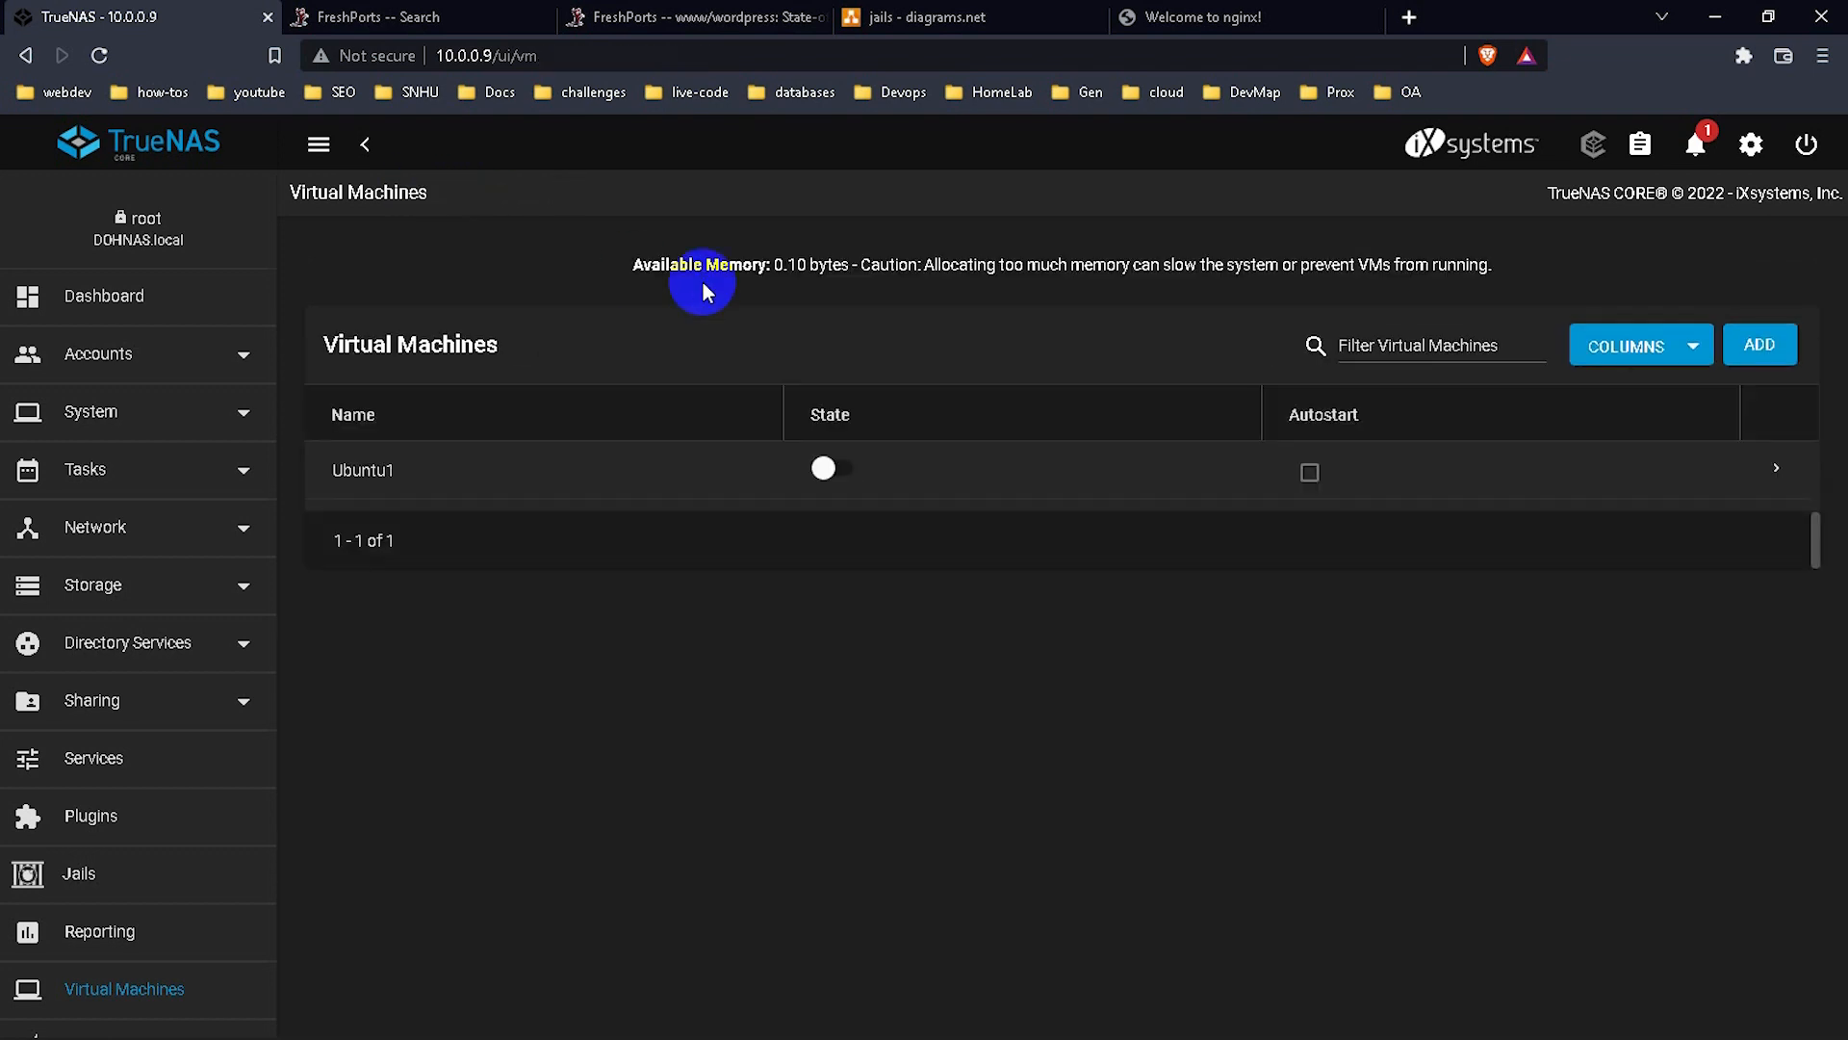
# Start Ubuntu1 and tick 'Yes I understand the risks' to overcommit memory.
pyautogui.click(1753, 470)
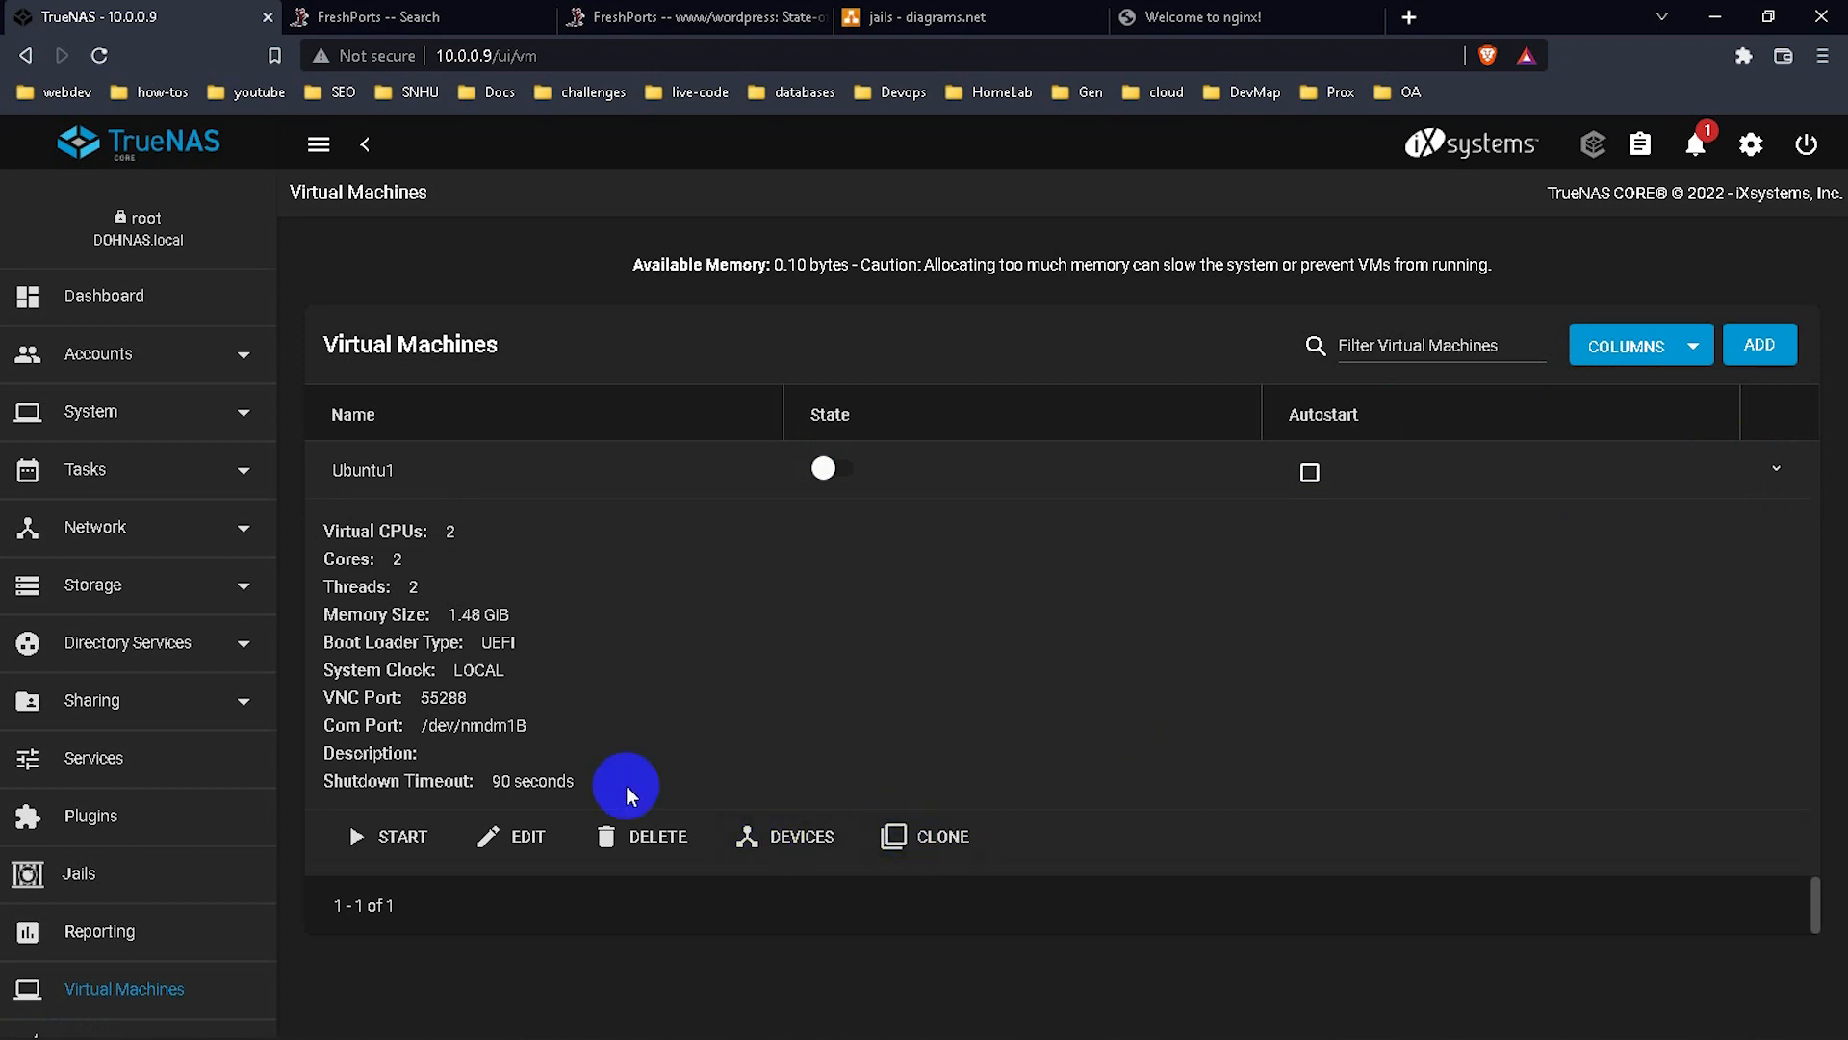
pyautogui.click(365, 837)
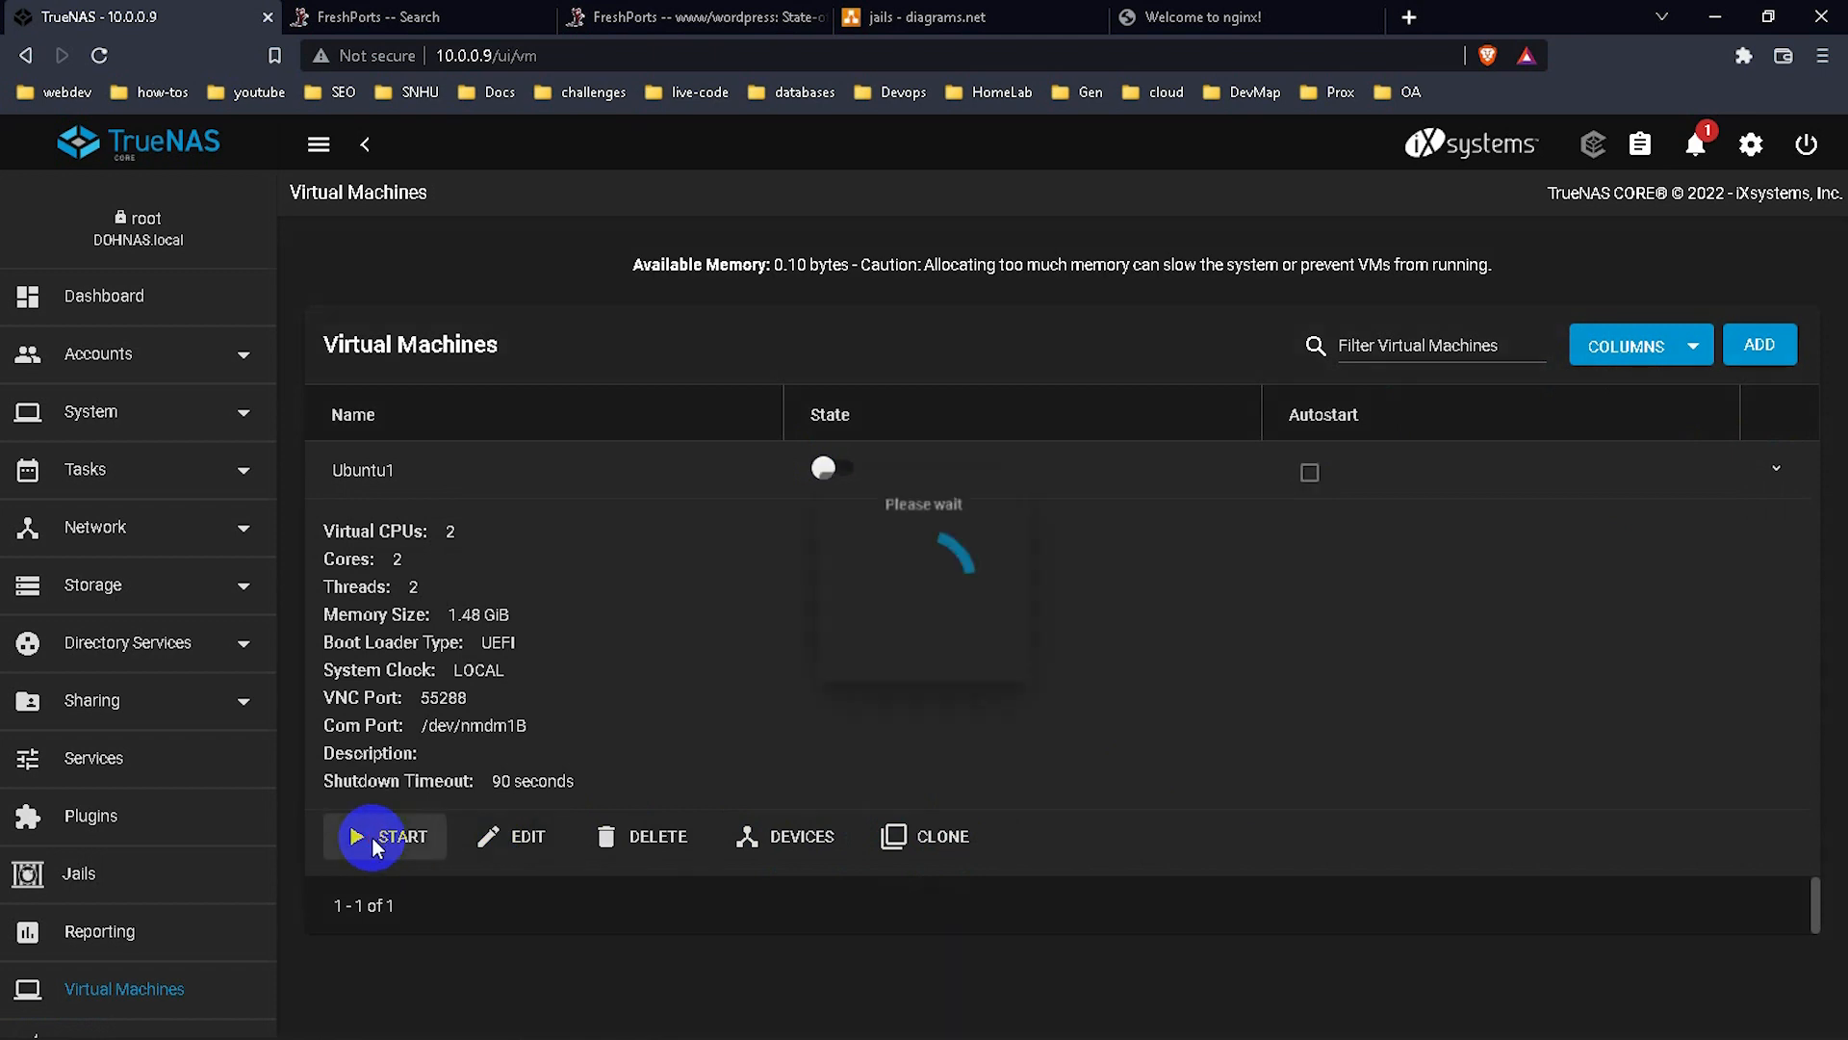
pyautogui.click(681, 566)
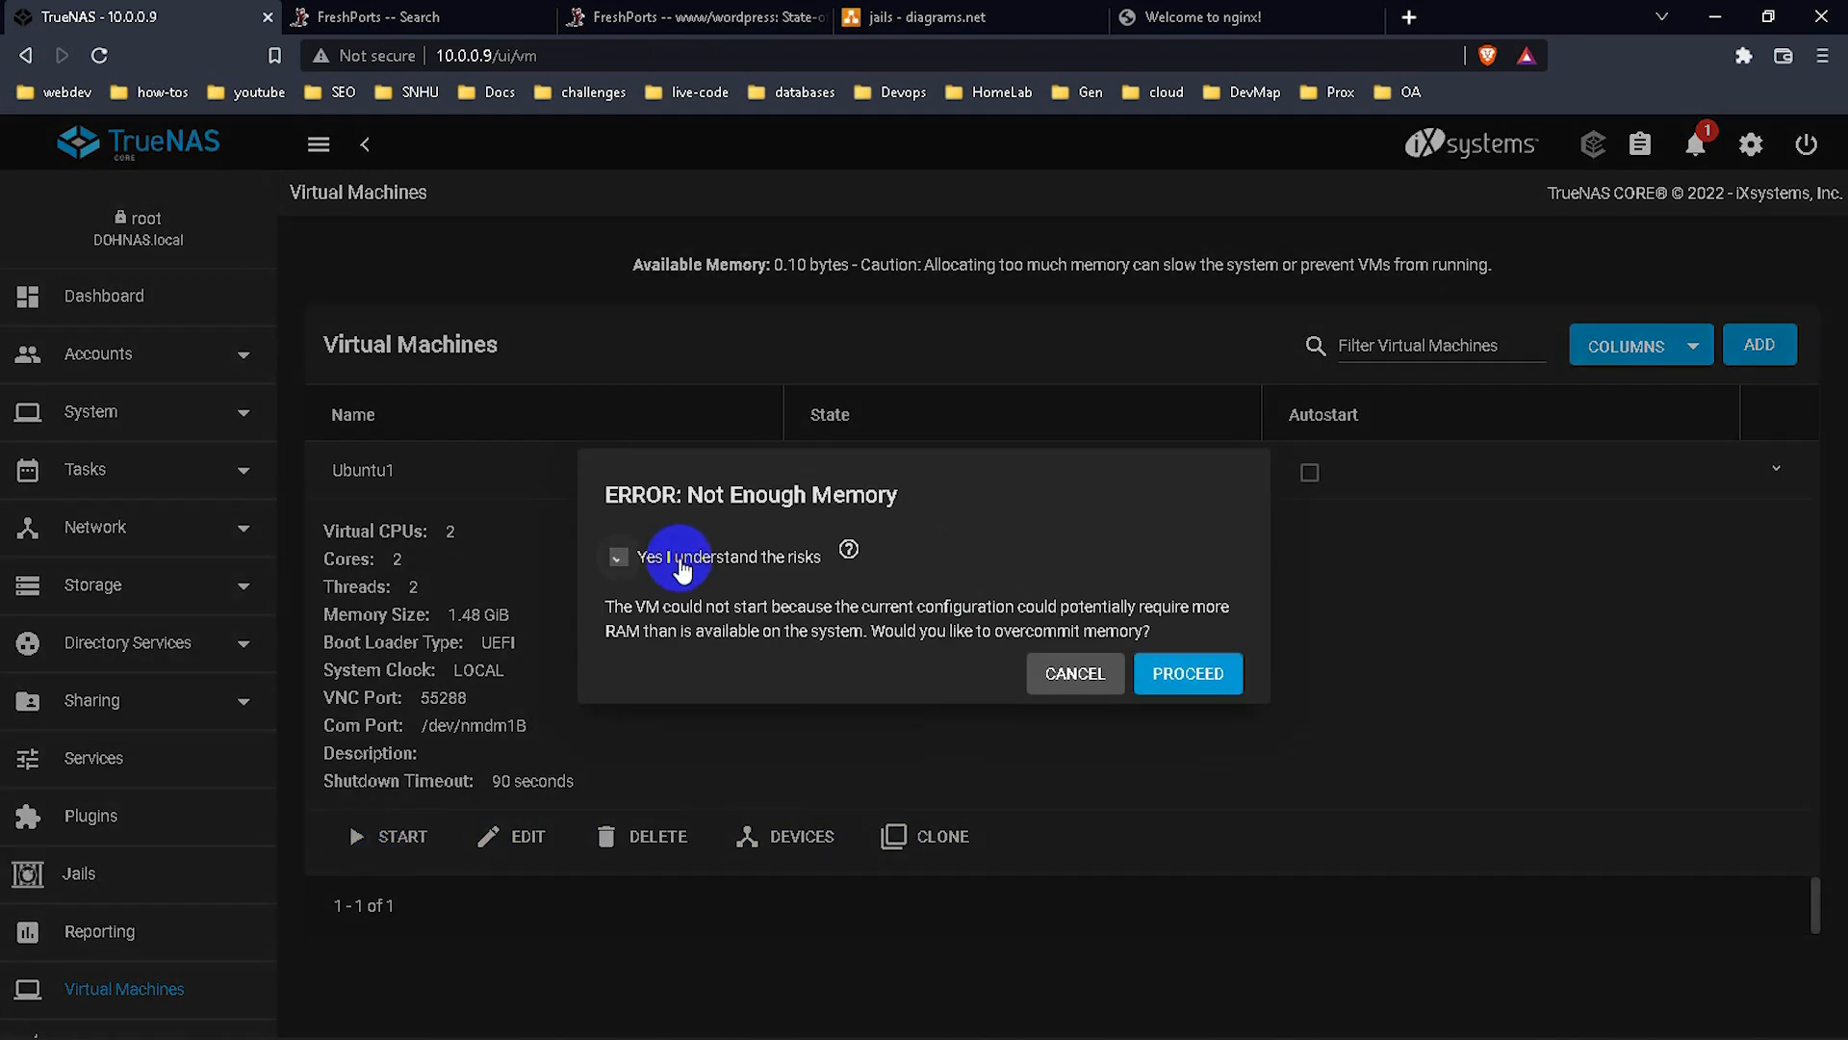
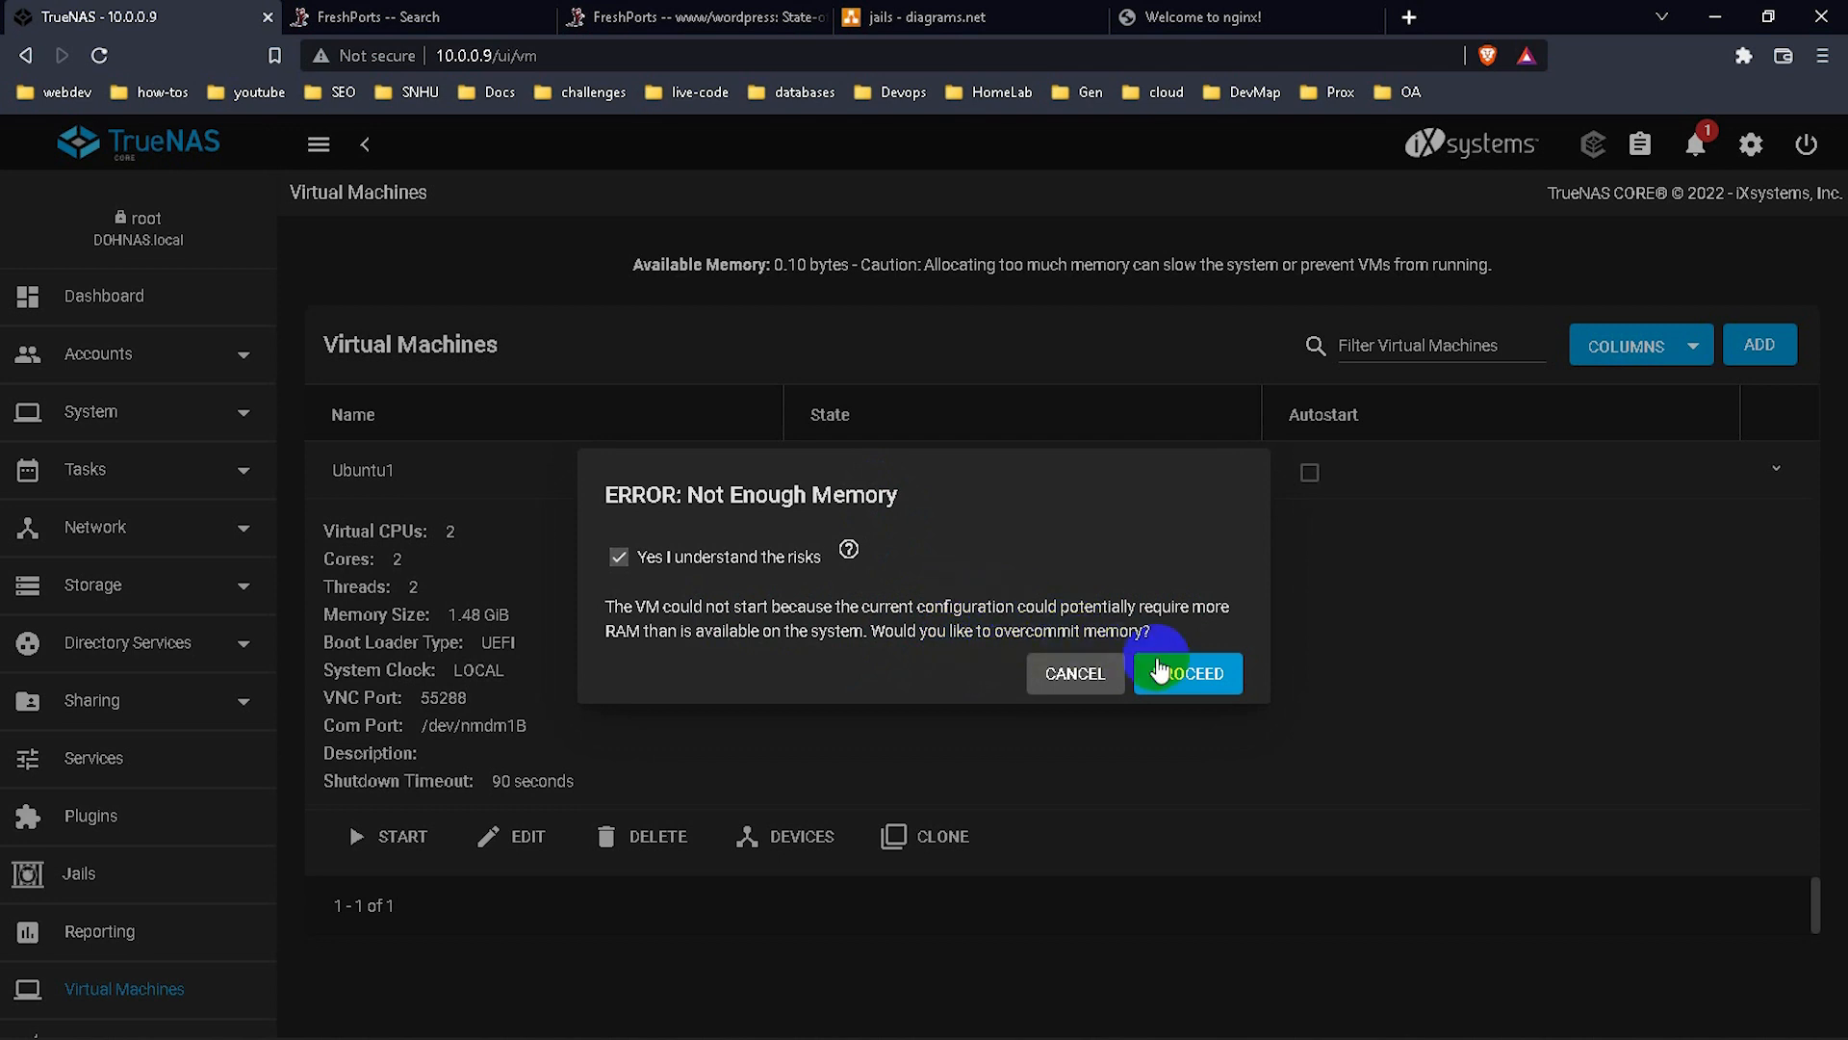
# Proceed past the memory warning to run Ubuntu1, then highlight the 0.10 bytes available figure.
pyautogui.click(1167, 674)
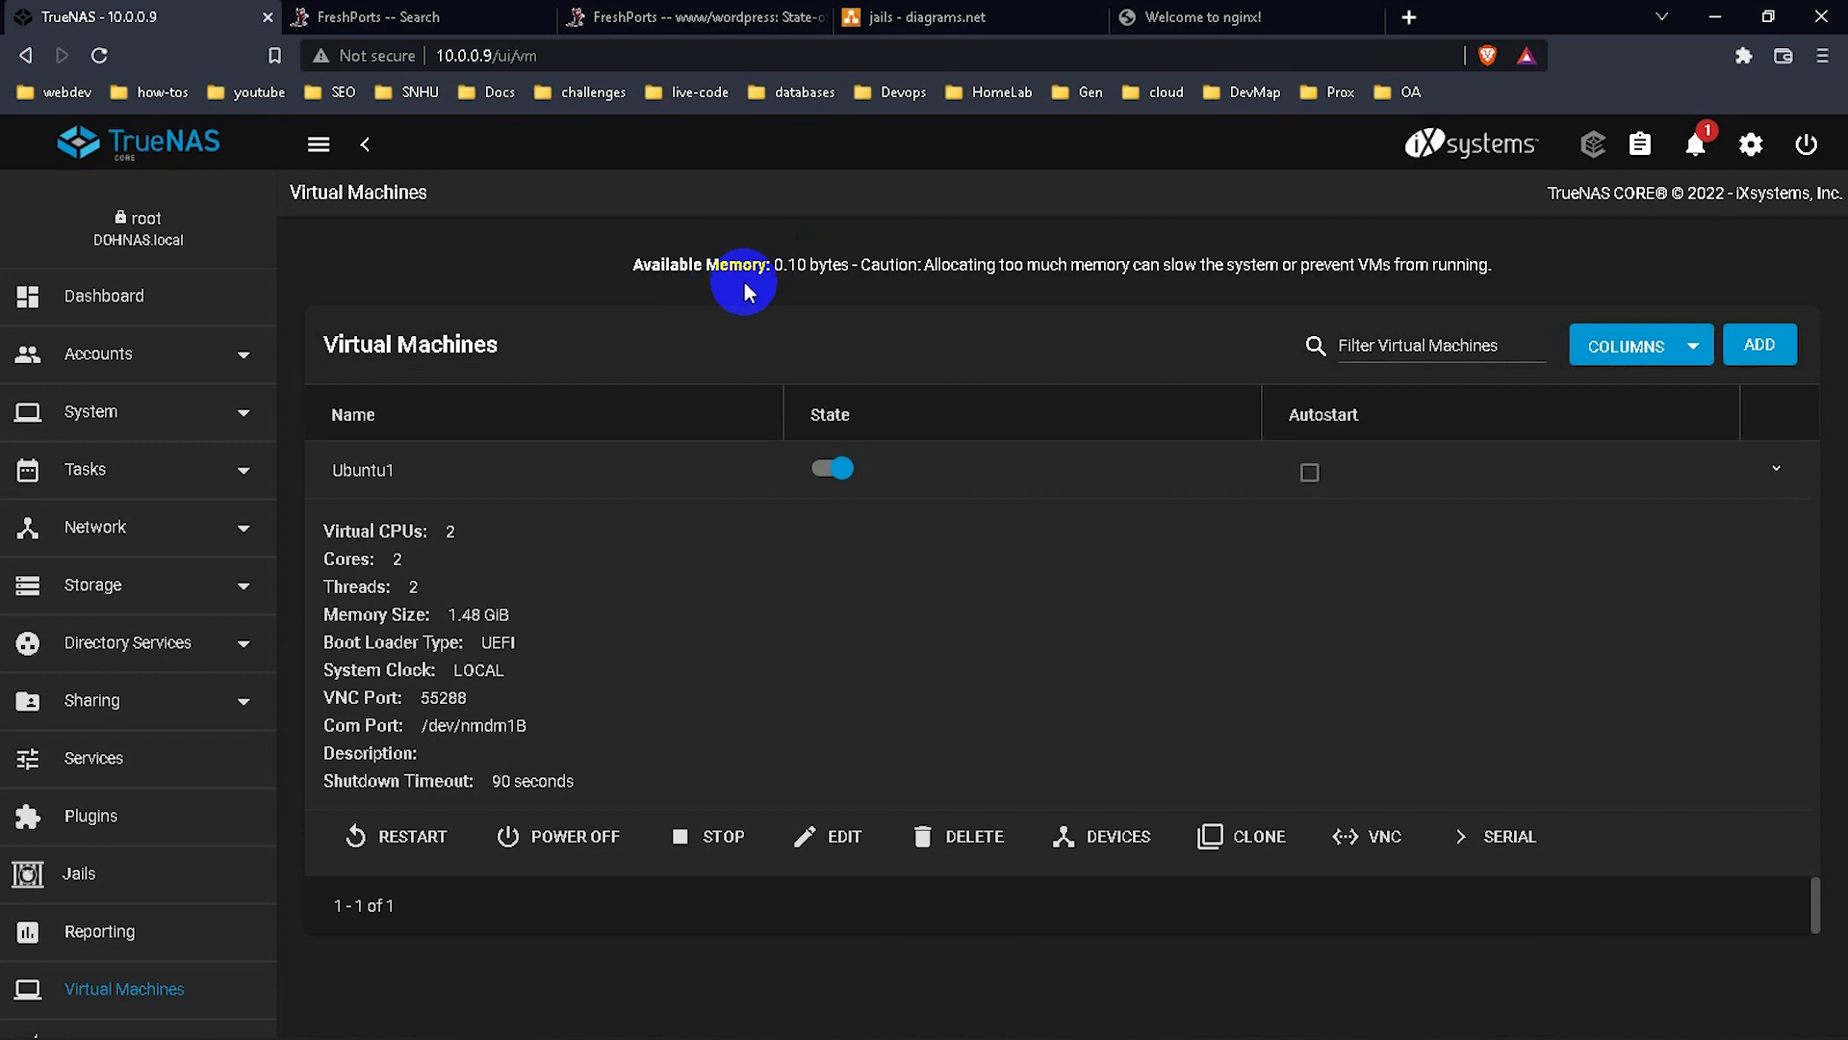
pyautogui.moveTo(776, 265); pyautogui.dragTo(839, 271)
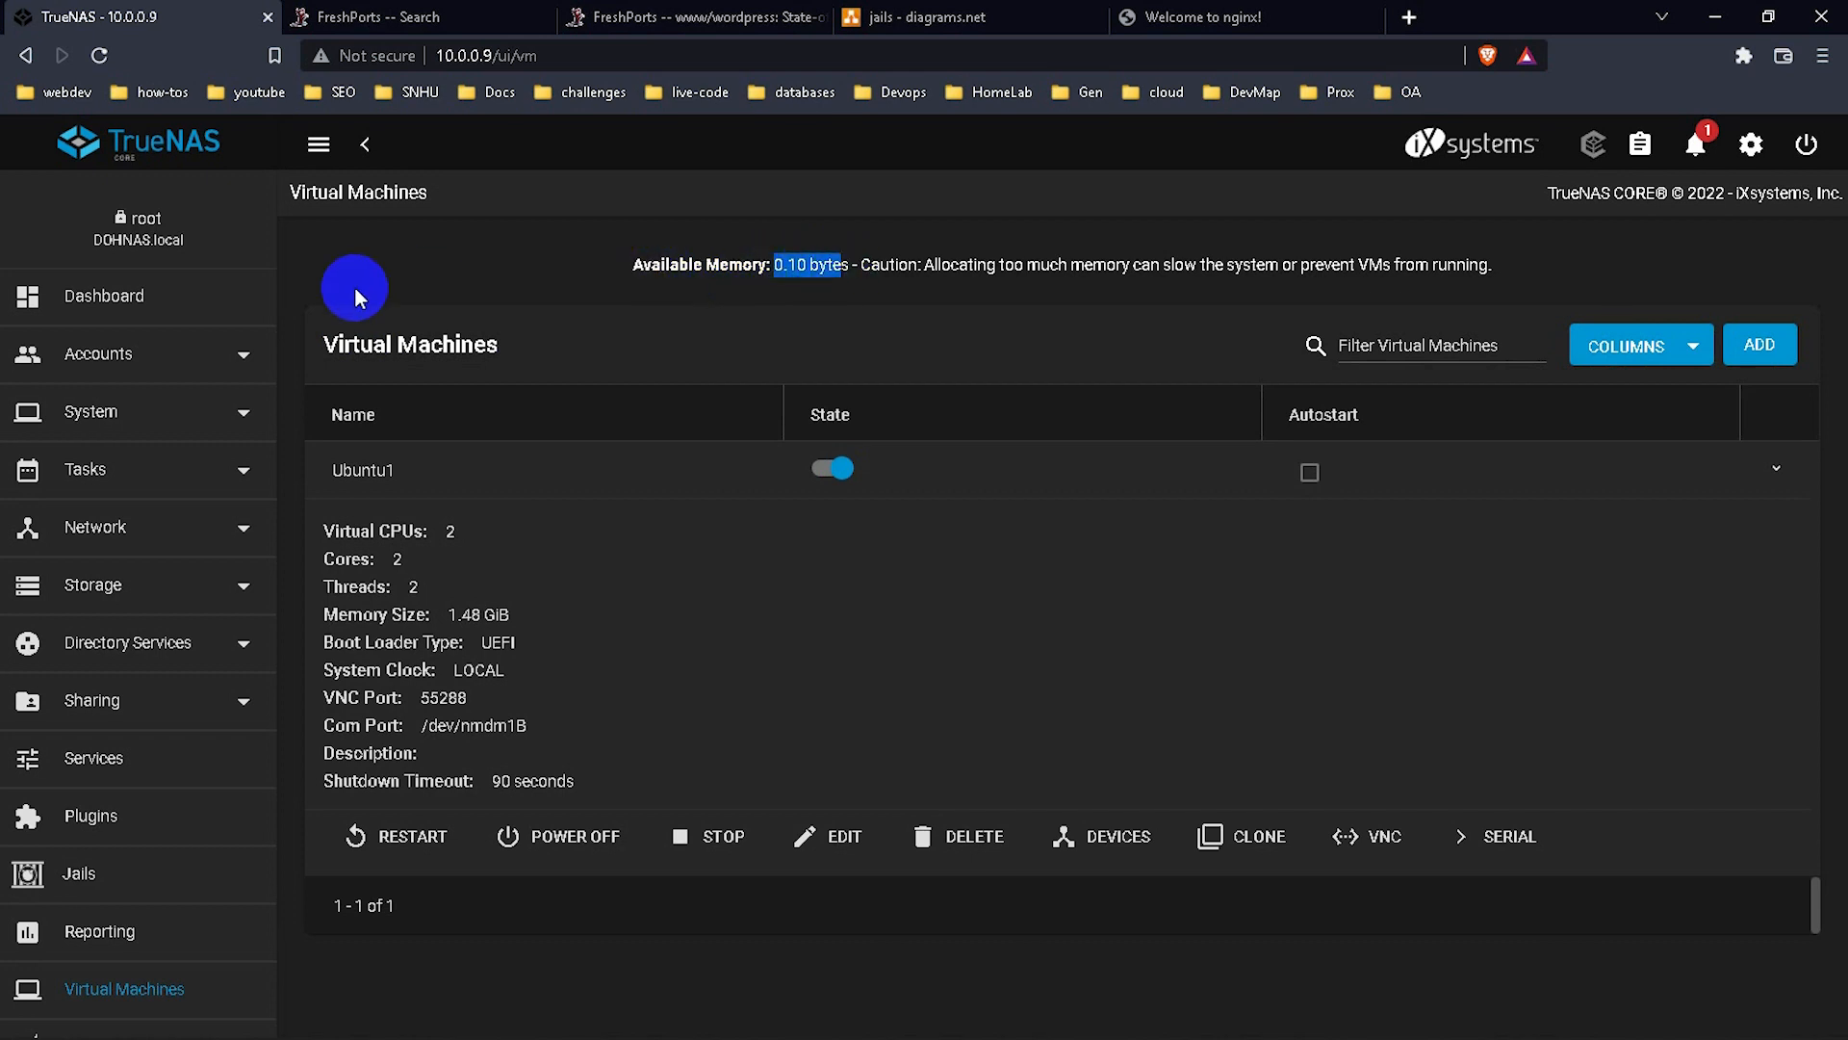
# Open the Dashboard and highlight the memory card's 1.4 GiB free of 7.8 GiB.
pyautogui.click(157, 300)
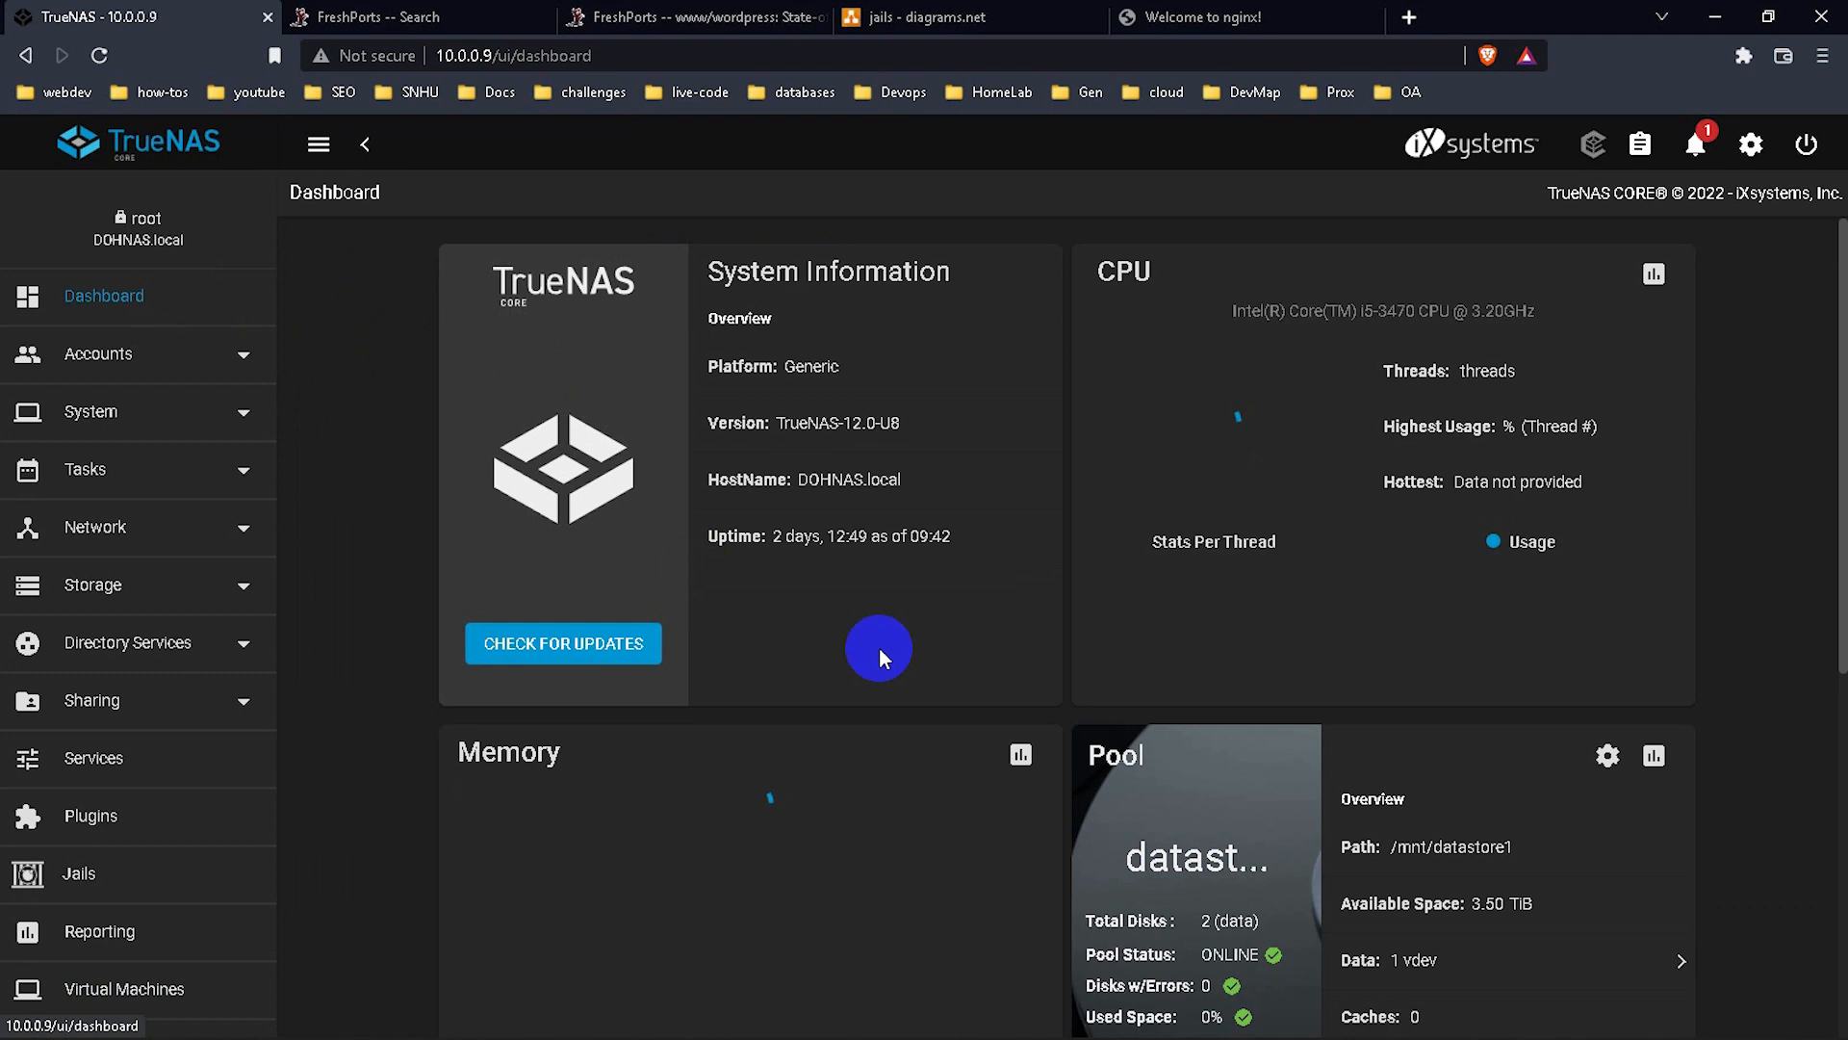
pyautogui.scroll(-2, 953, 662)
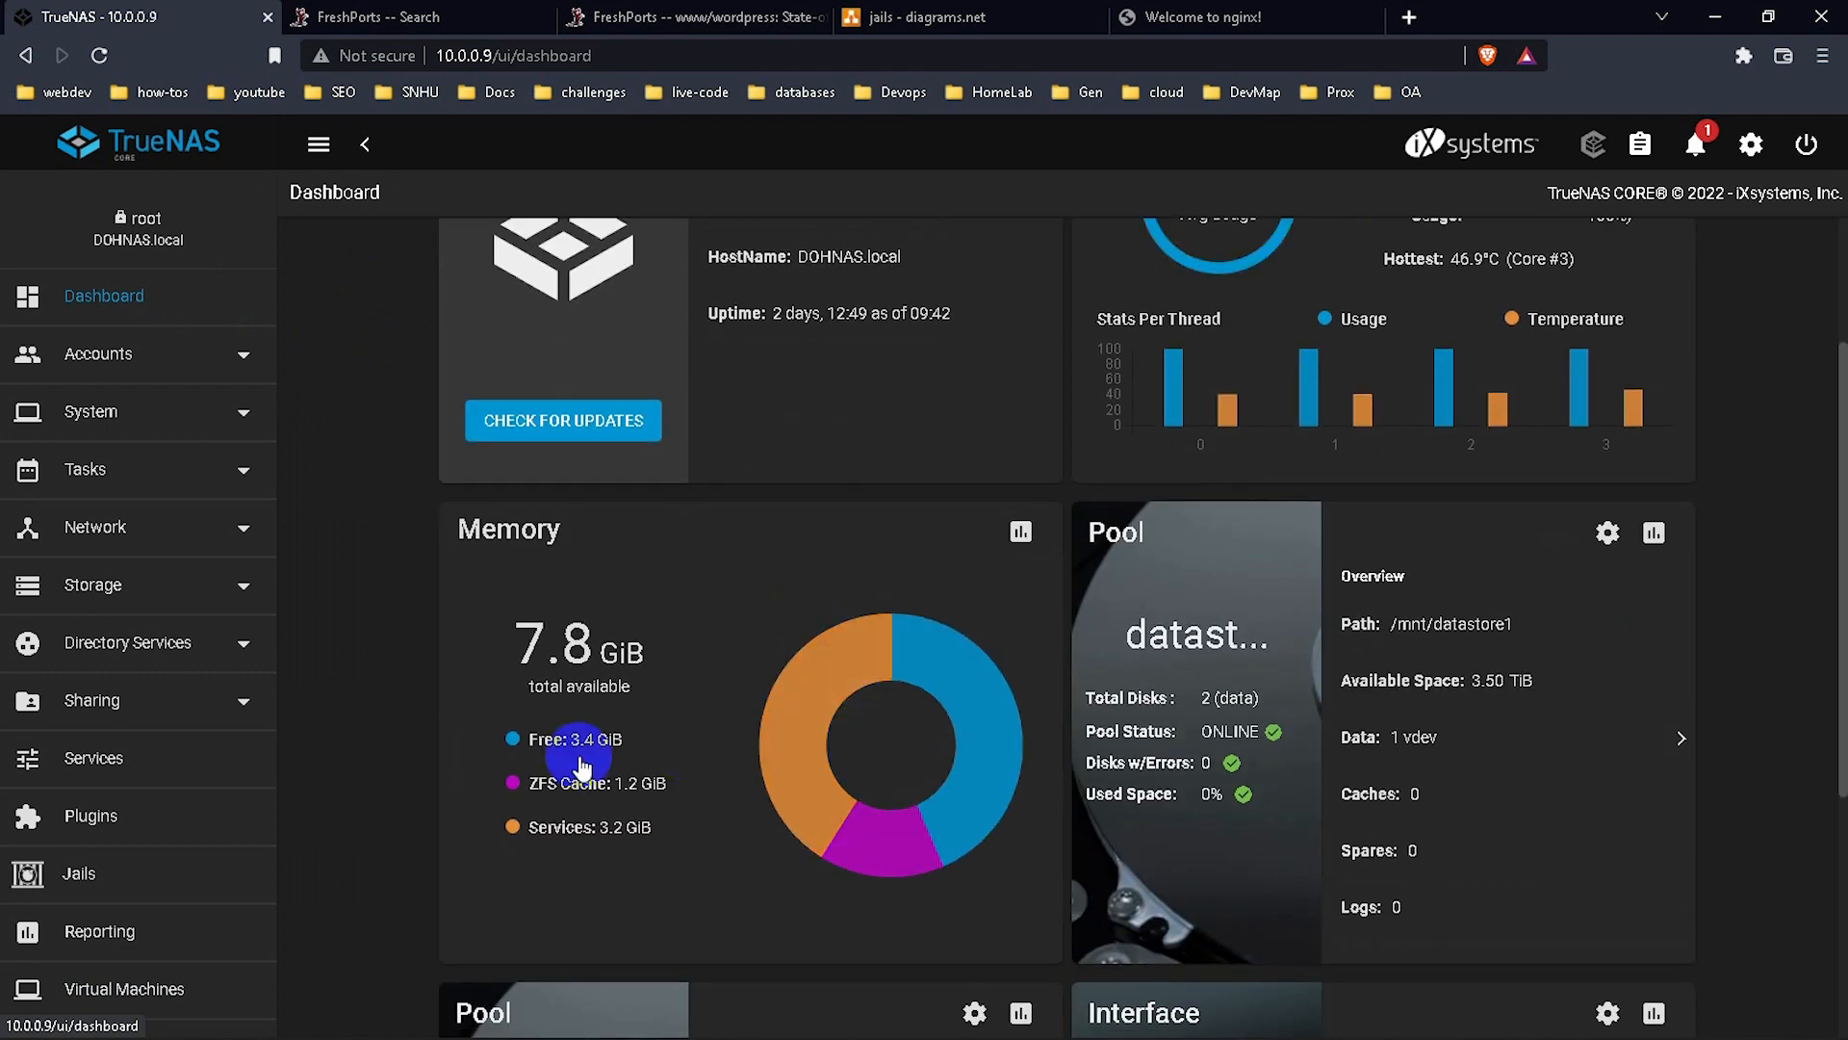
pyautogui.moveTo(528, 740); pyautogui.dragTo(614, 745)
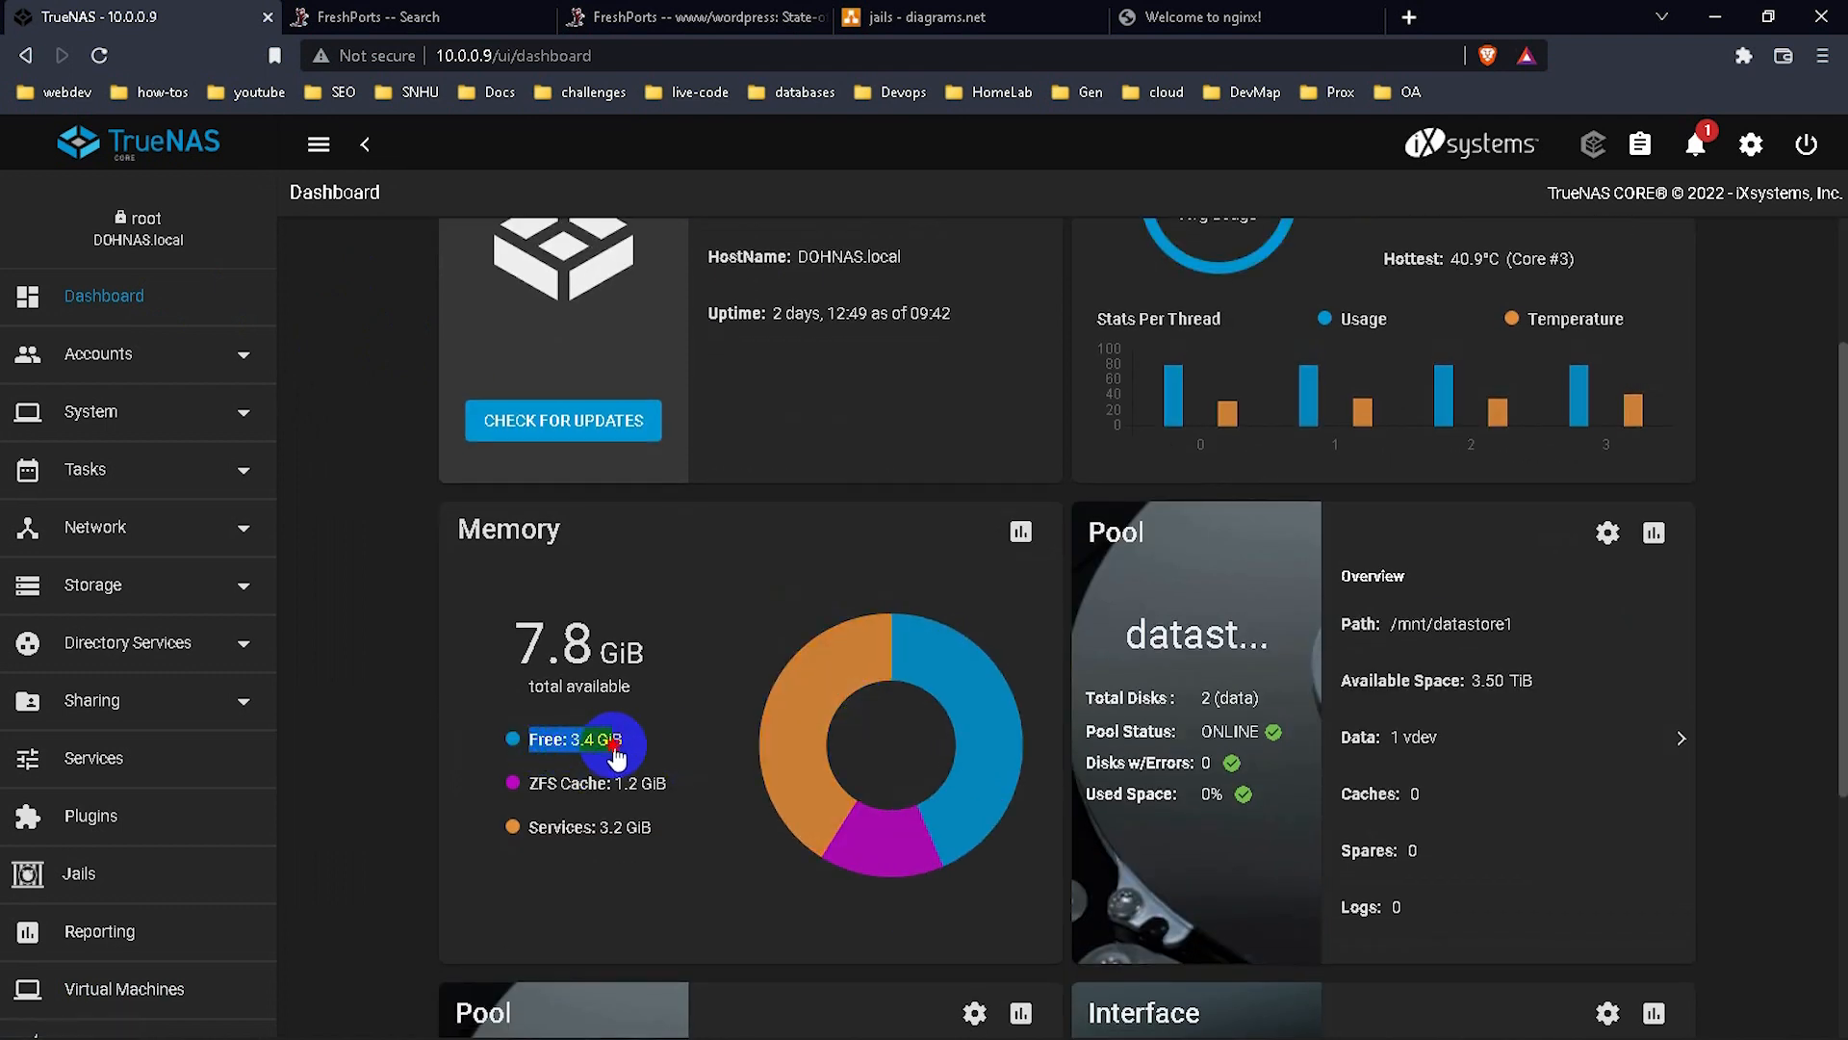
pyautogui.click(624, 748)
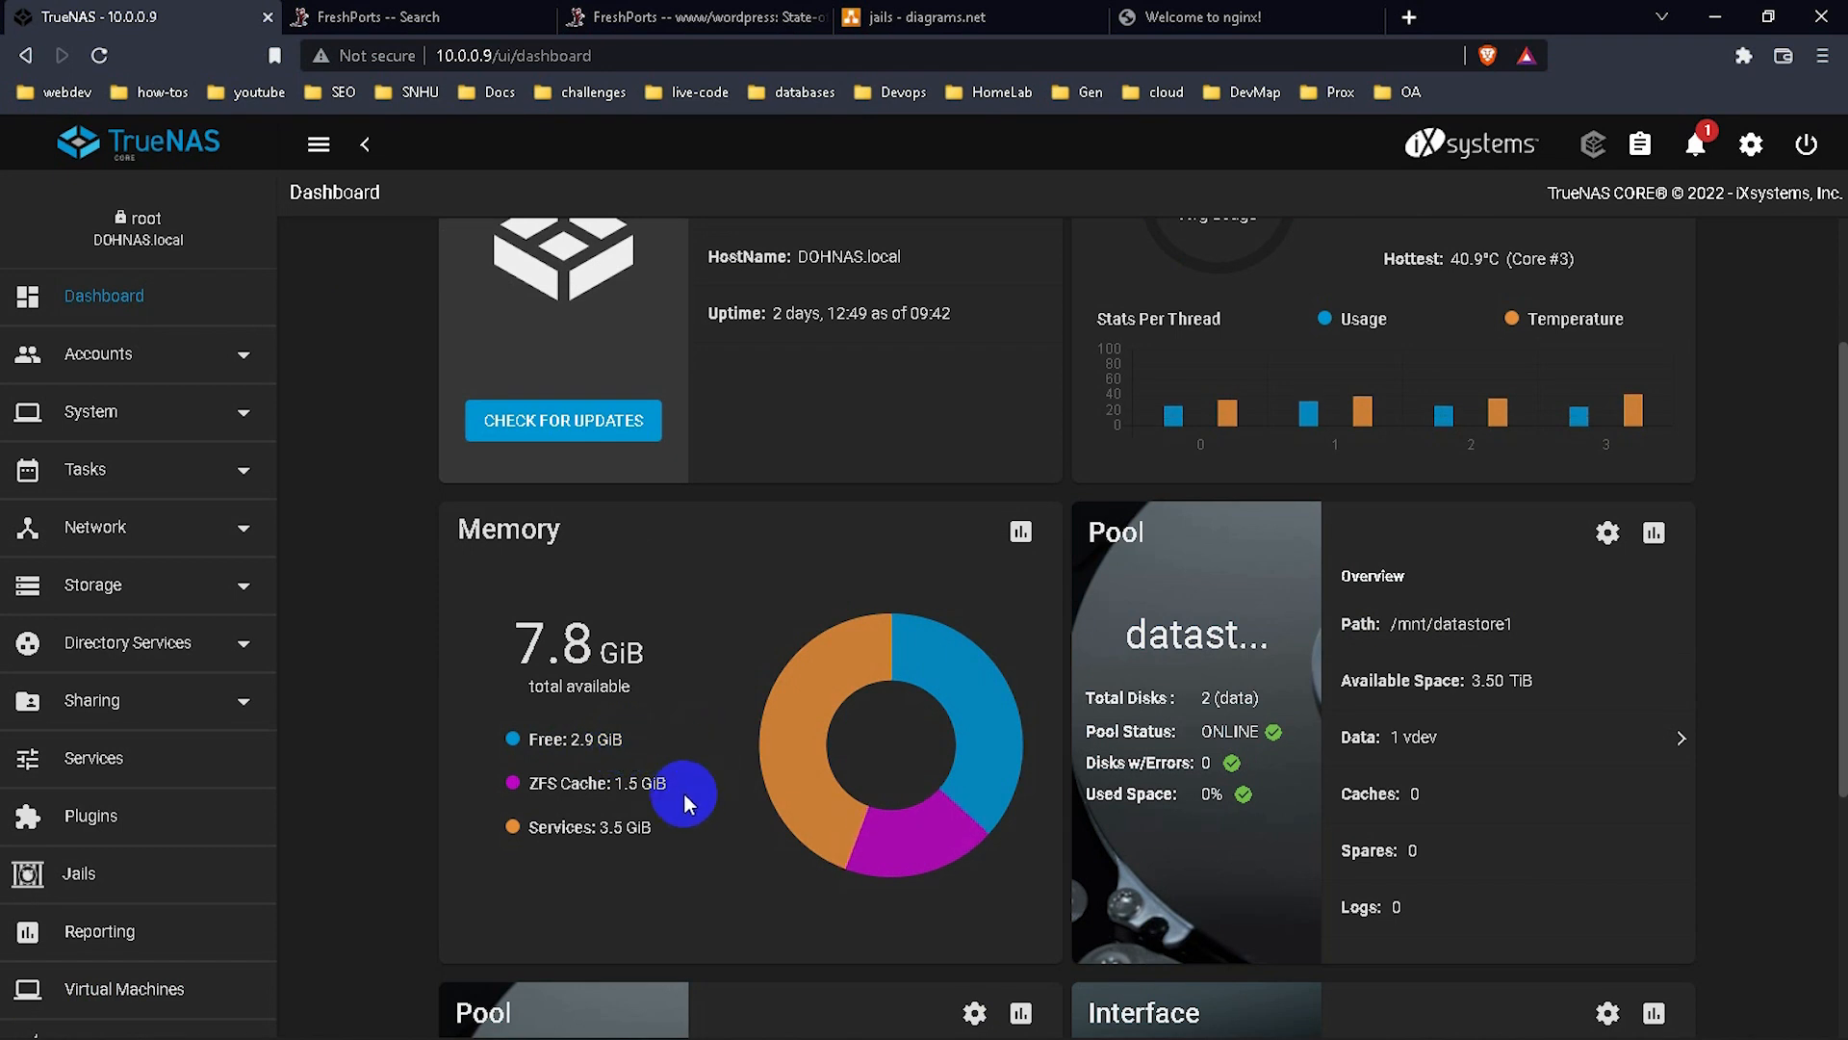
# Scroll through the Dashboard's Memory and CPU widgets to review usage.
pyautogui.scroll(-2, 808, 710)
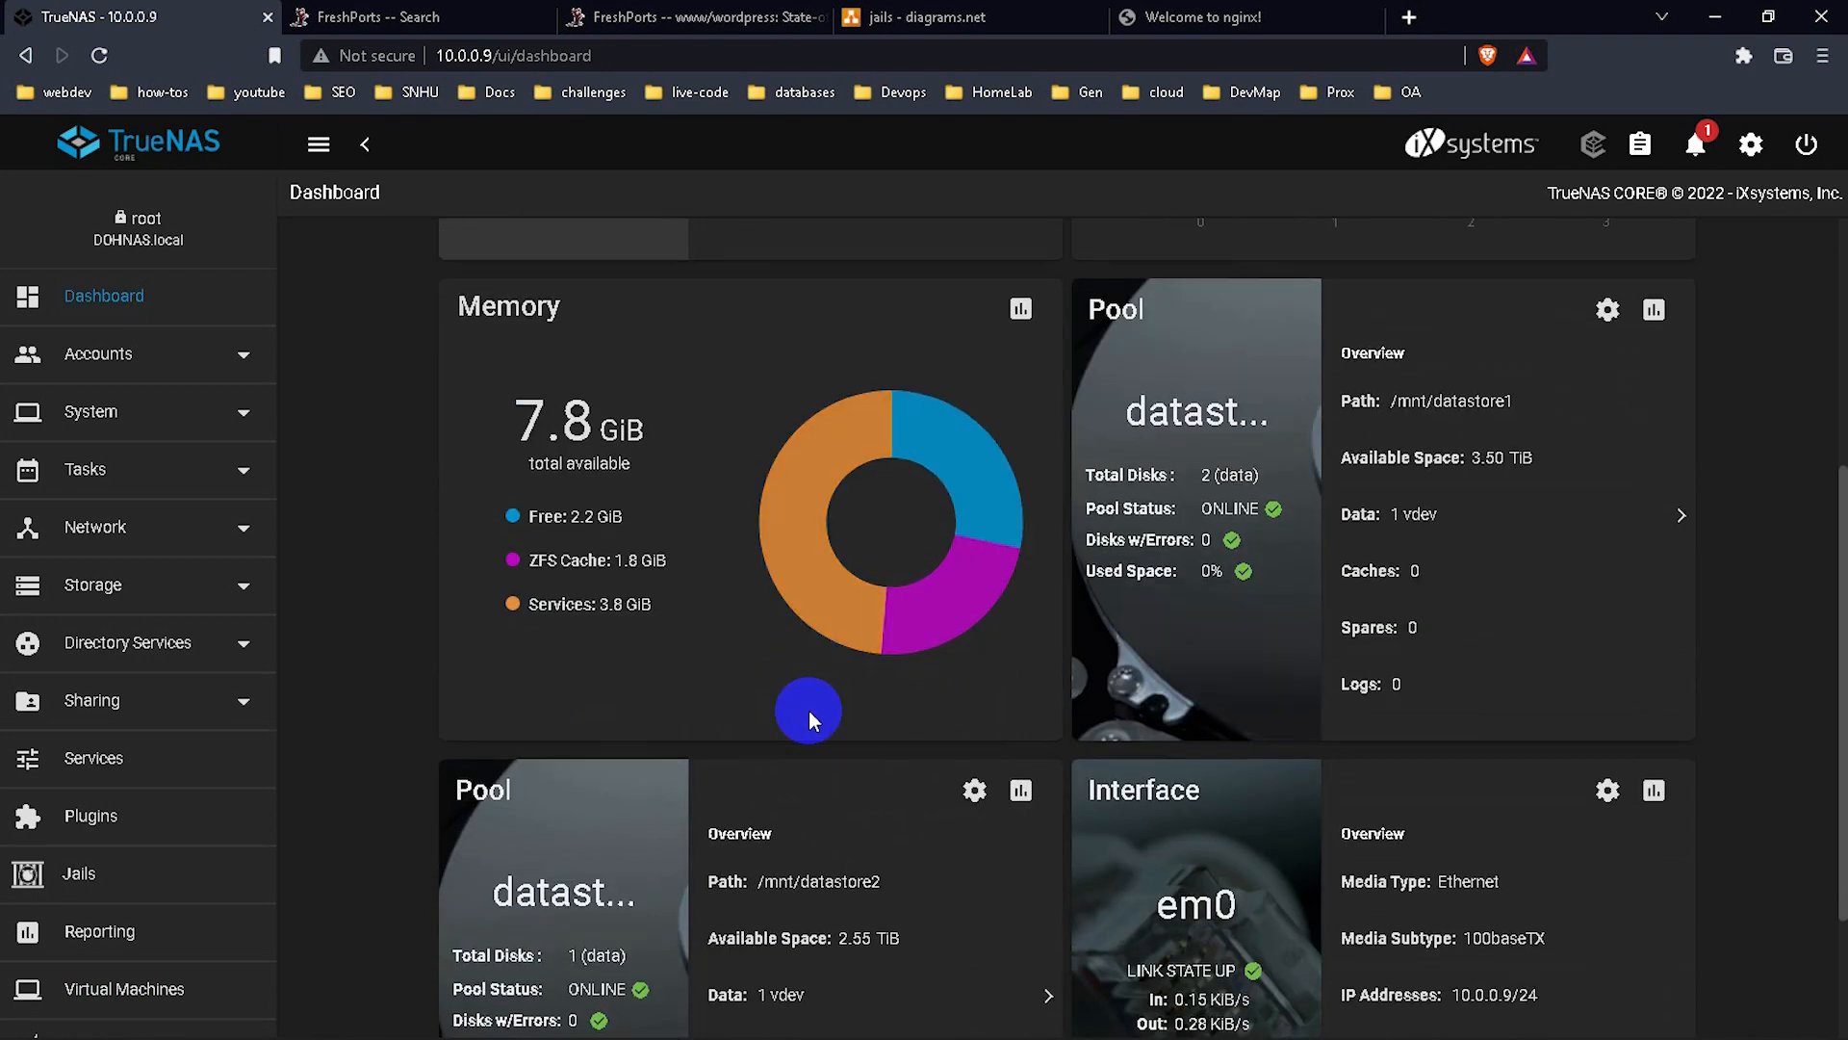
pyautogui.scroll(-1, 808, 710)
pyautogui.scroll(5, 808, 711)
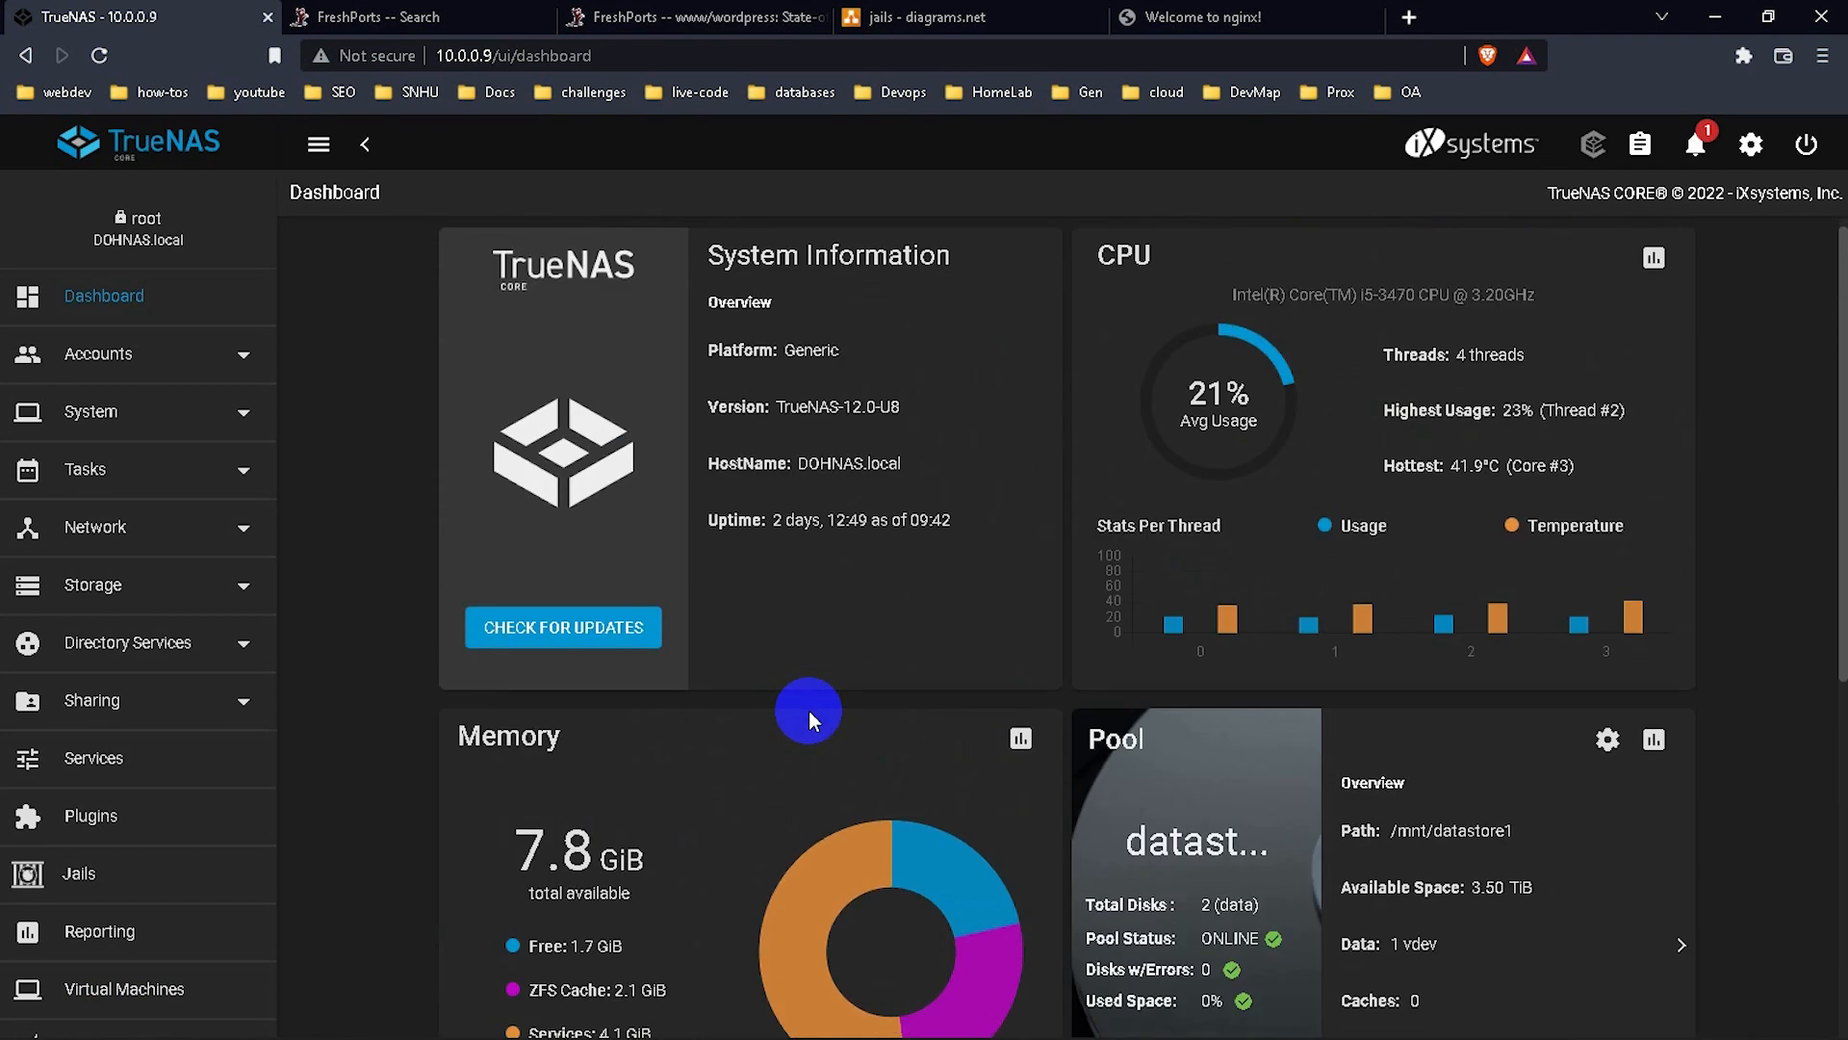
pyautogui.scroll(-1, 808, 710)
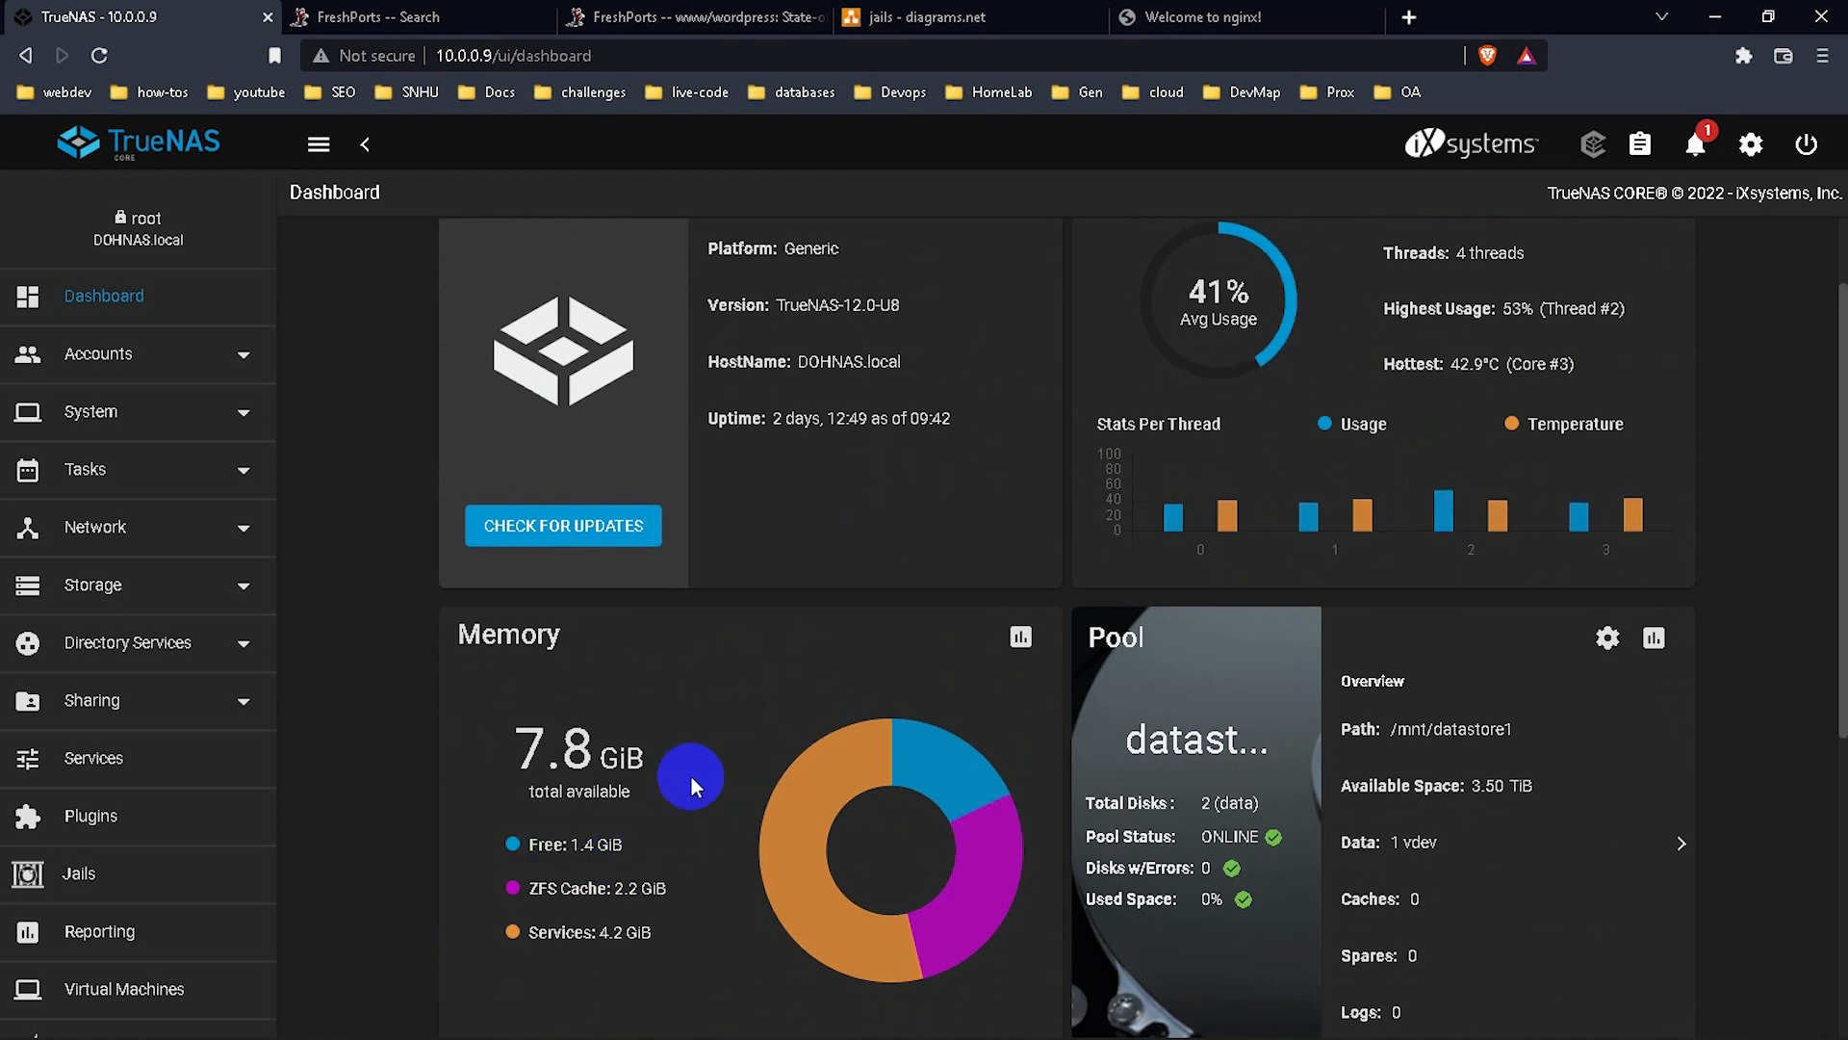
pyautogui.scroll(1, 695, 637)
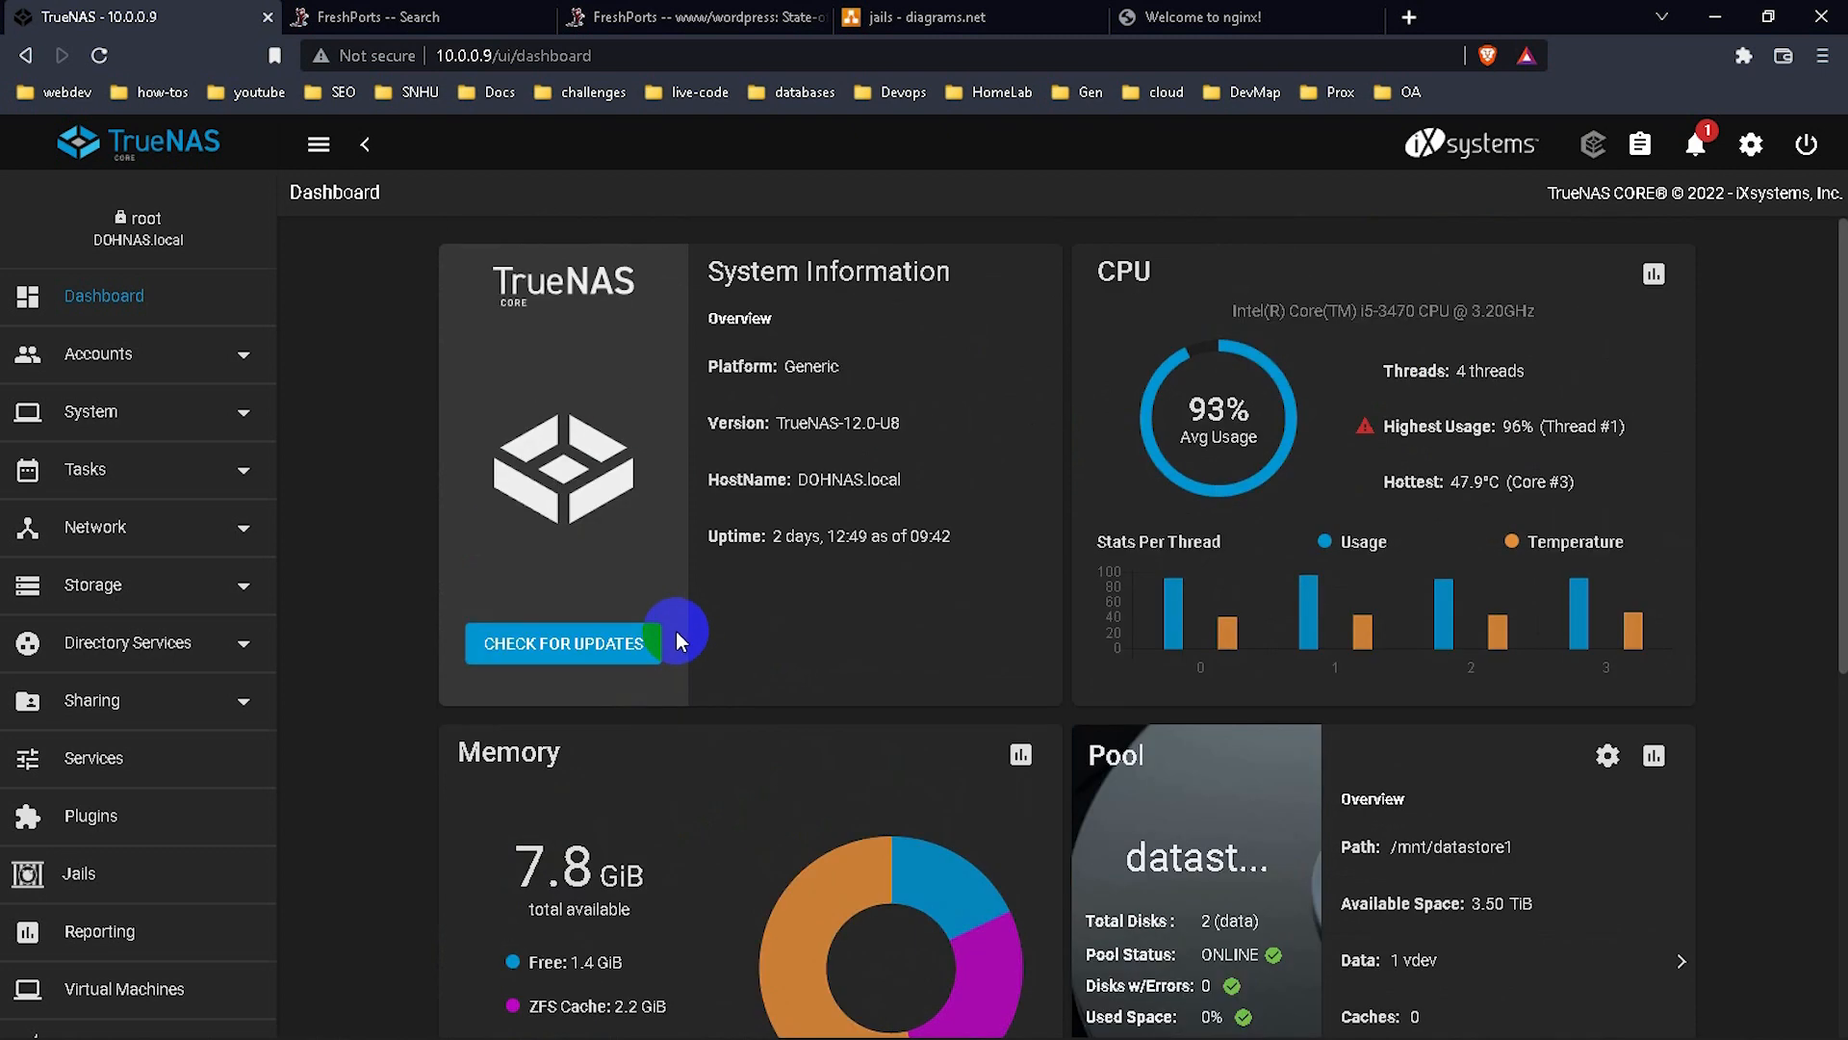
pyautogui.scroll(-2, 676, 632)
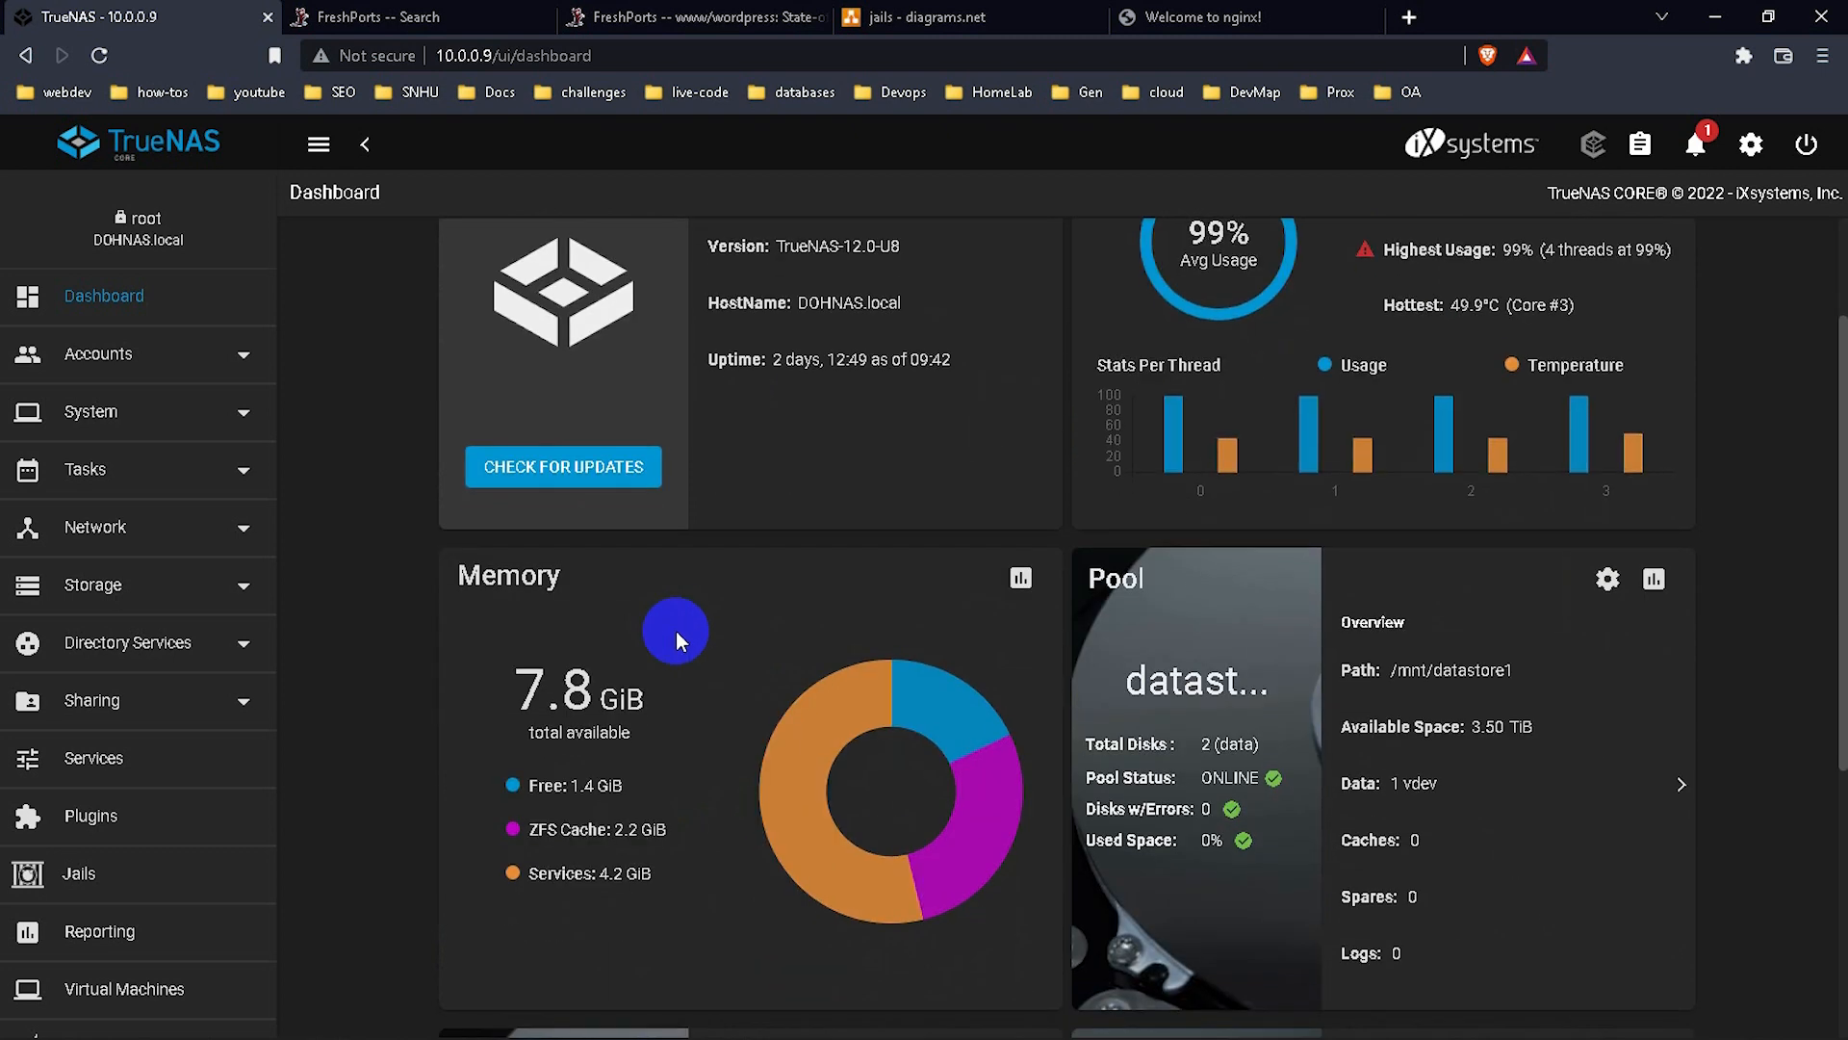
pyautogui.scroll(2, 676, 631)
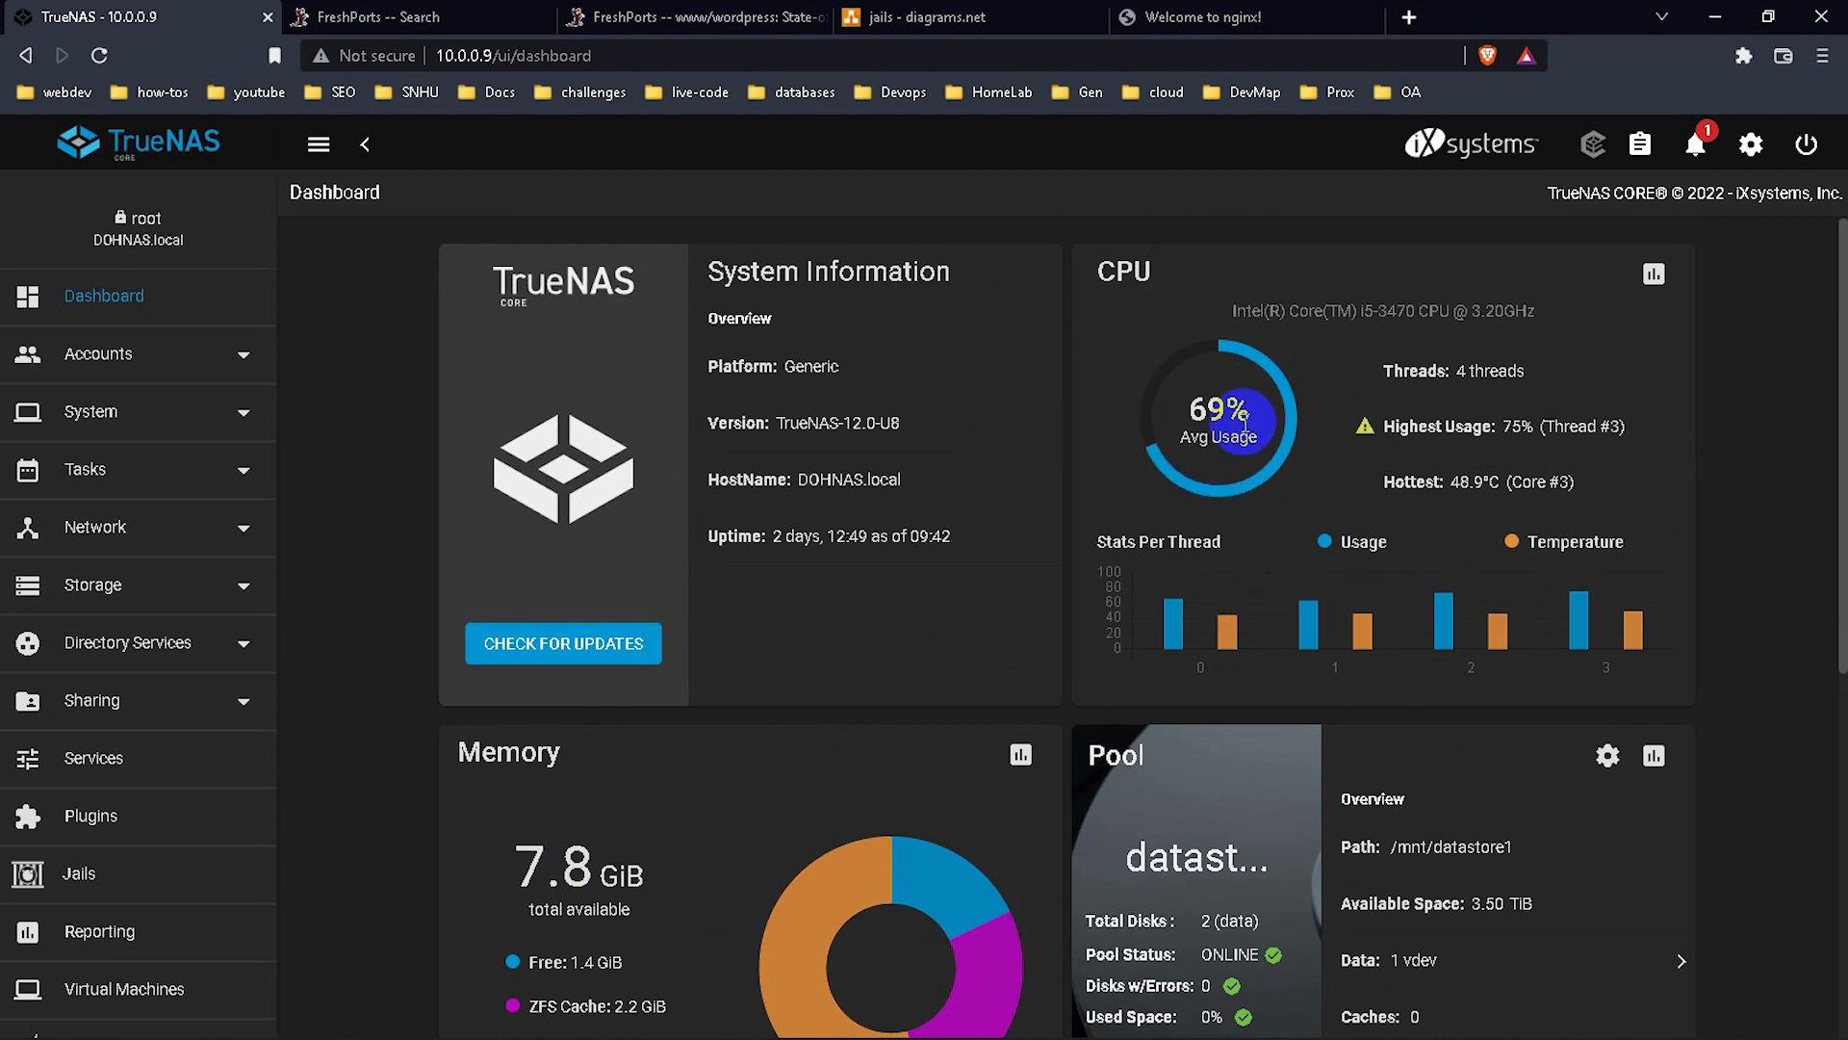
pyautogui.scroll(-6, 973, 702)
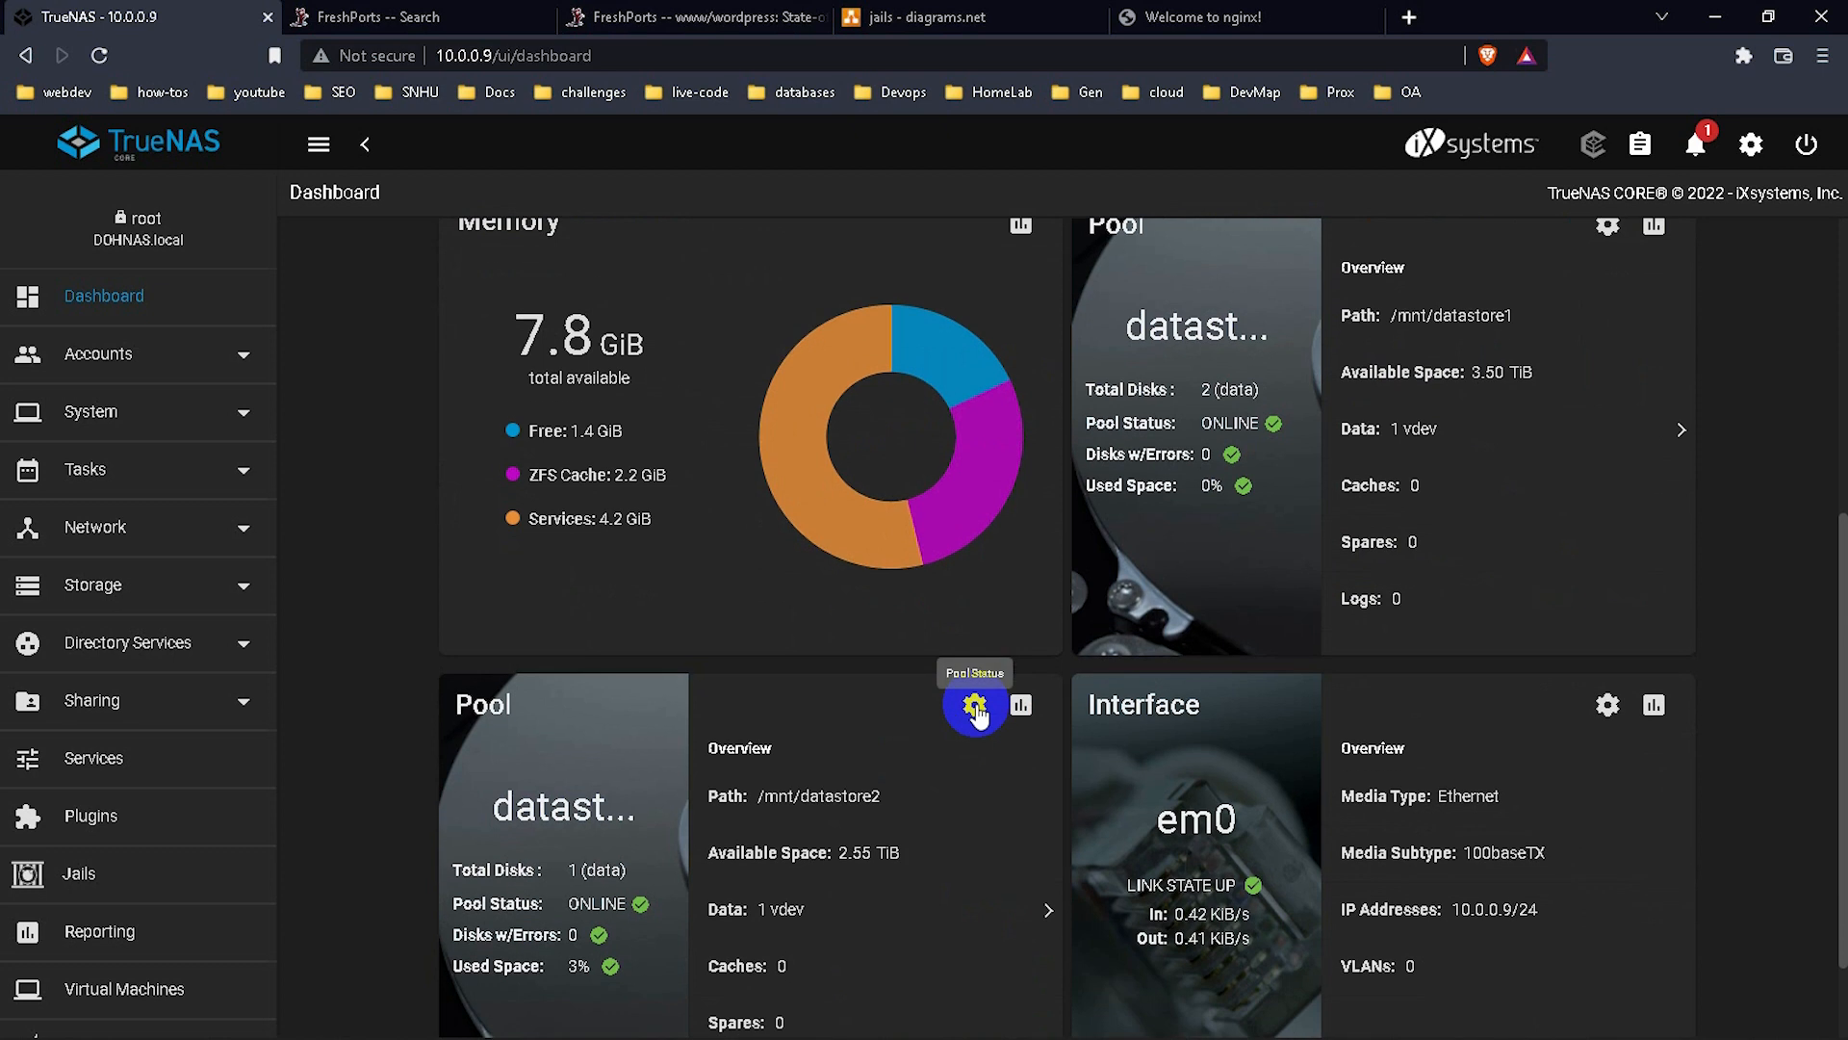
pyautogui.scroll(3, 976, 707)
pyautogui.scroll(2, 976, 707)
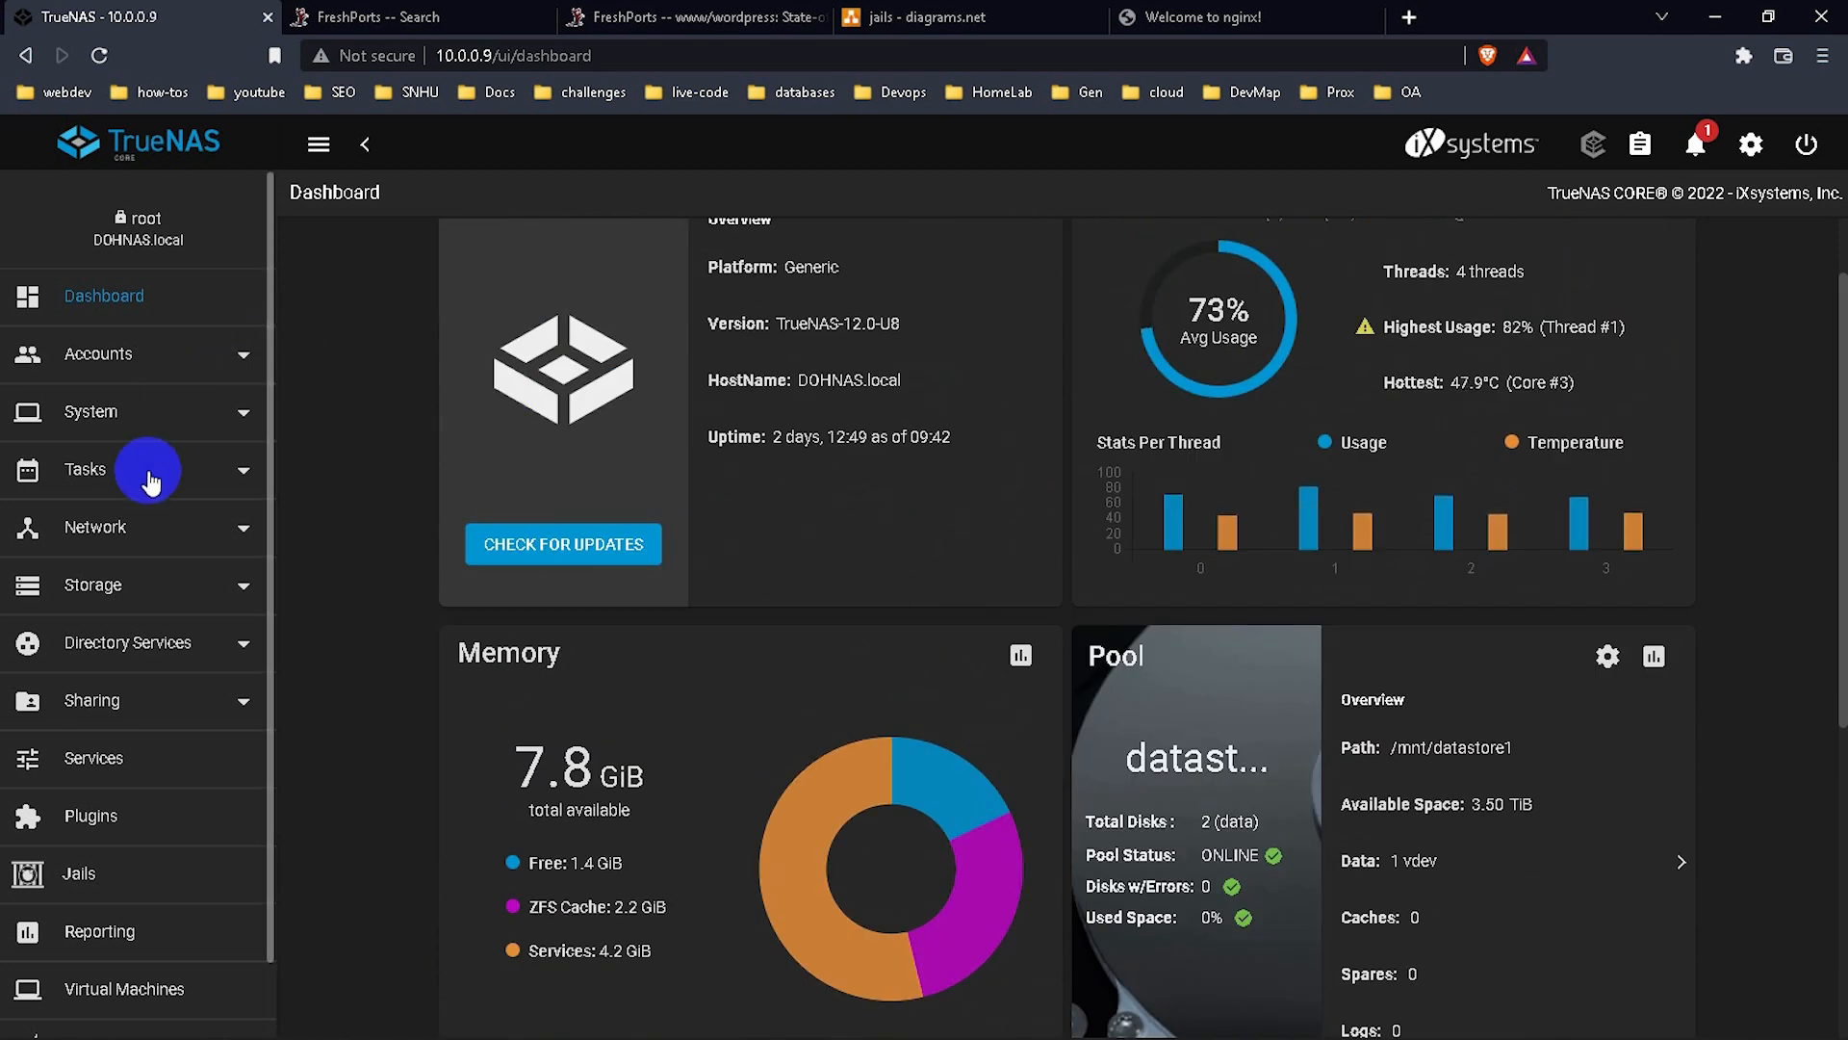
# Launch the VNC console for Ubuntu1 from the Virtual Machines list.
pyautogui.click(150, 984)
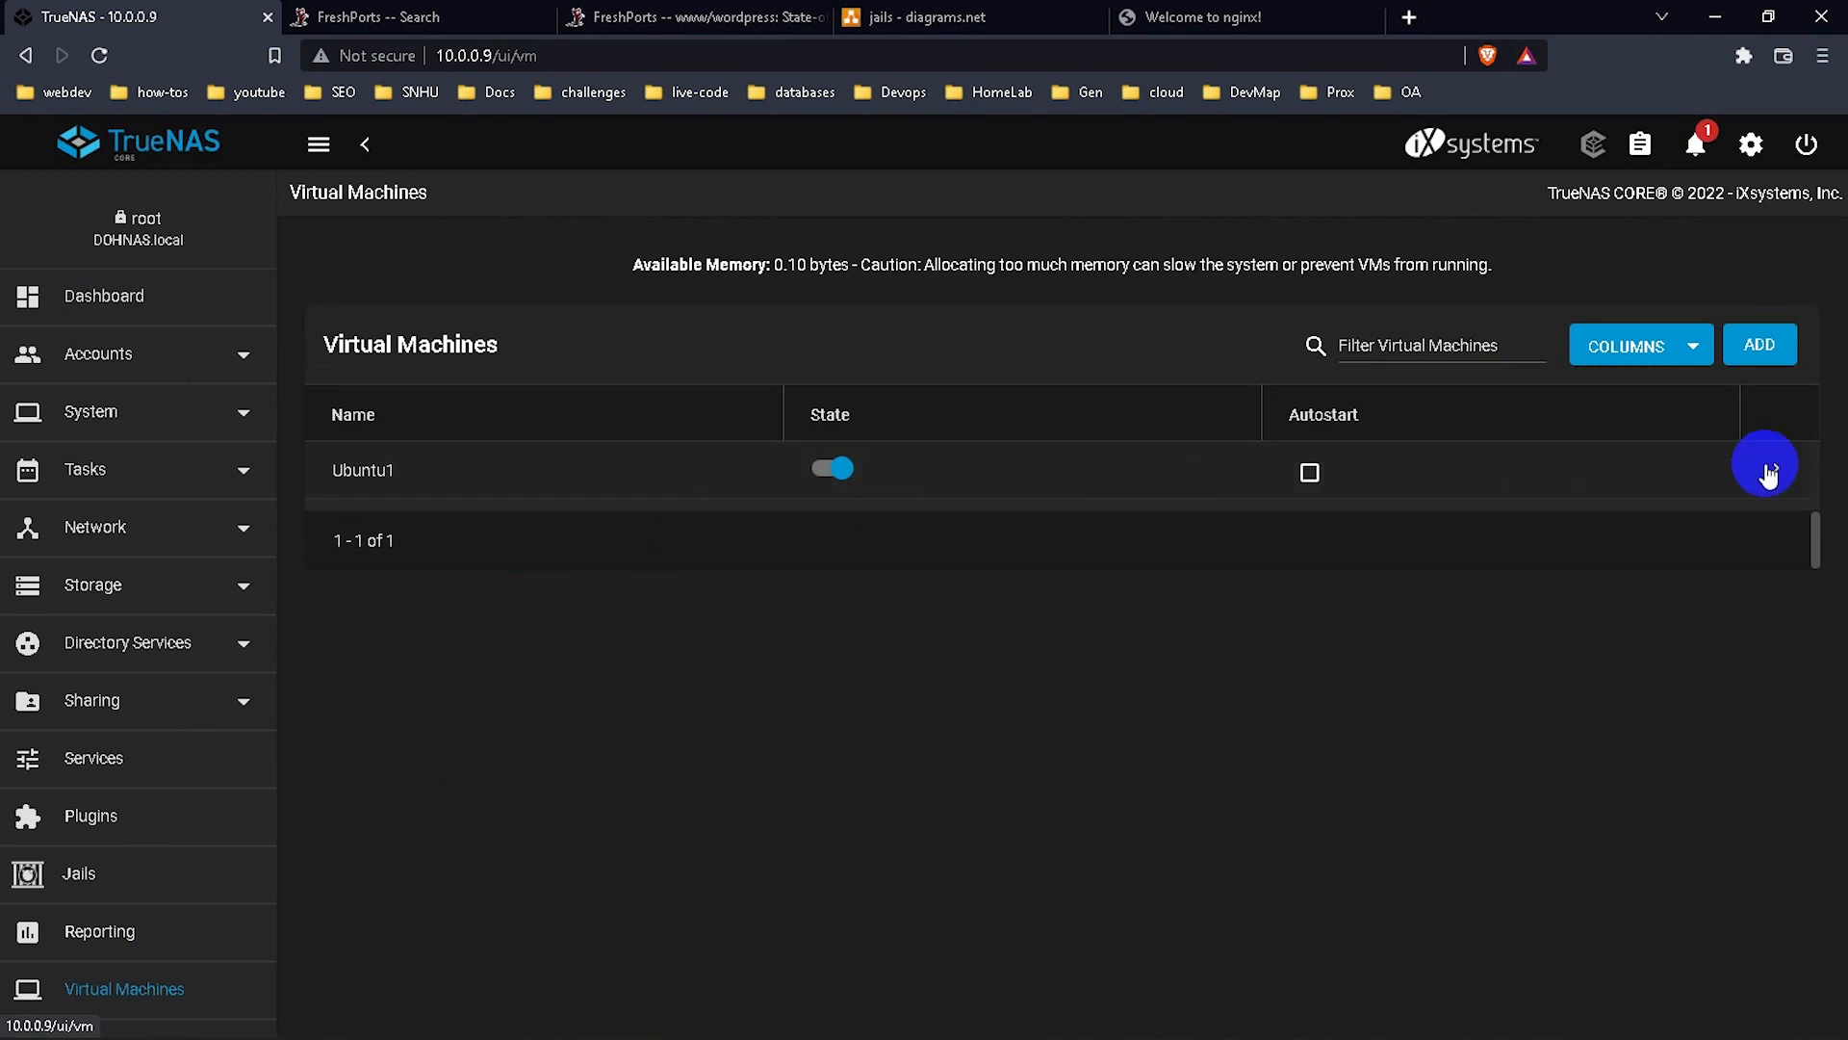
pyautogui.click(1776, 469)
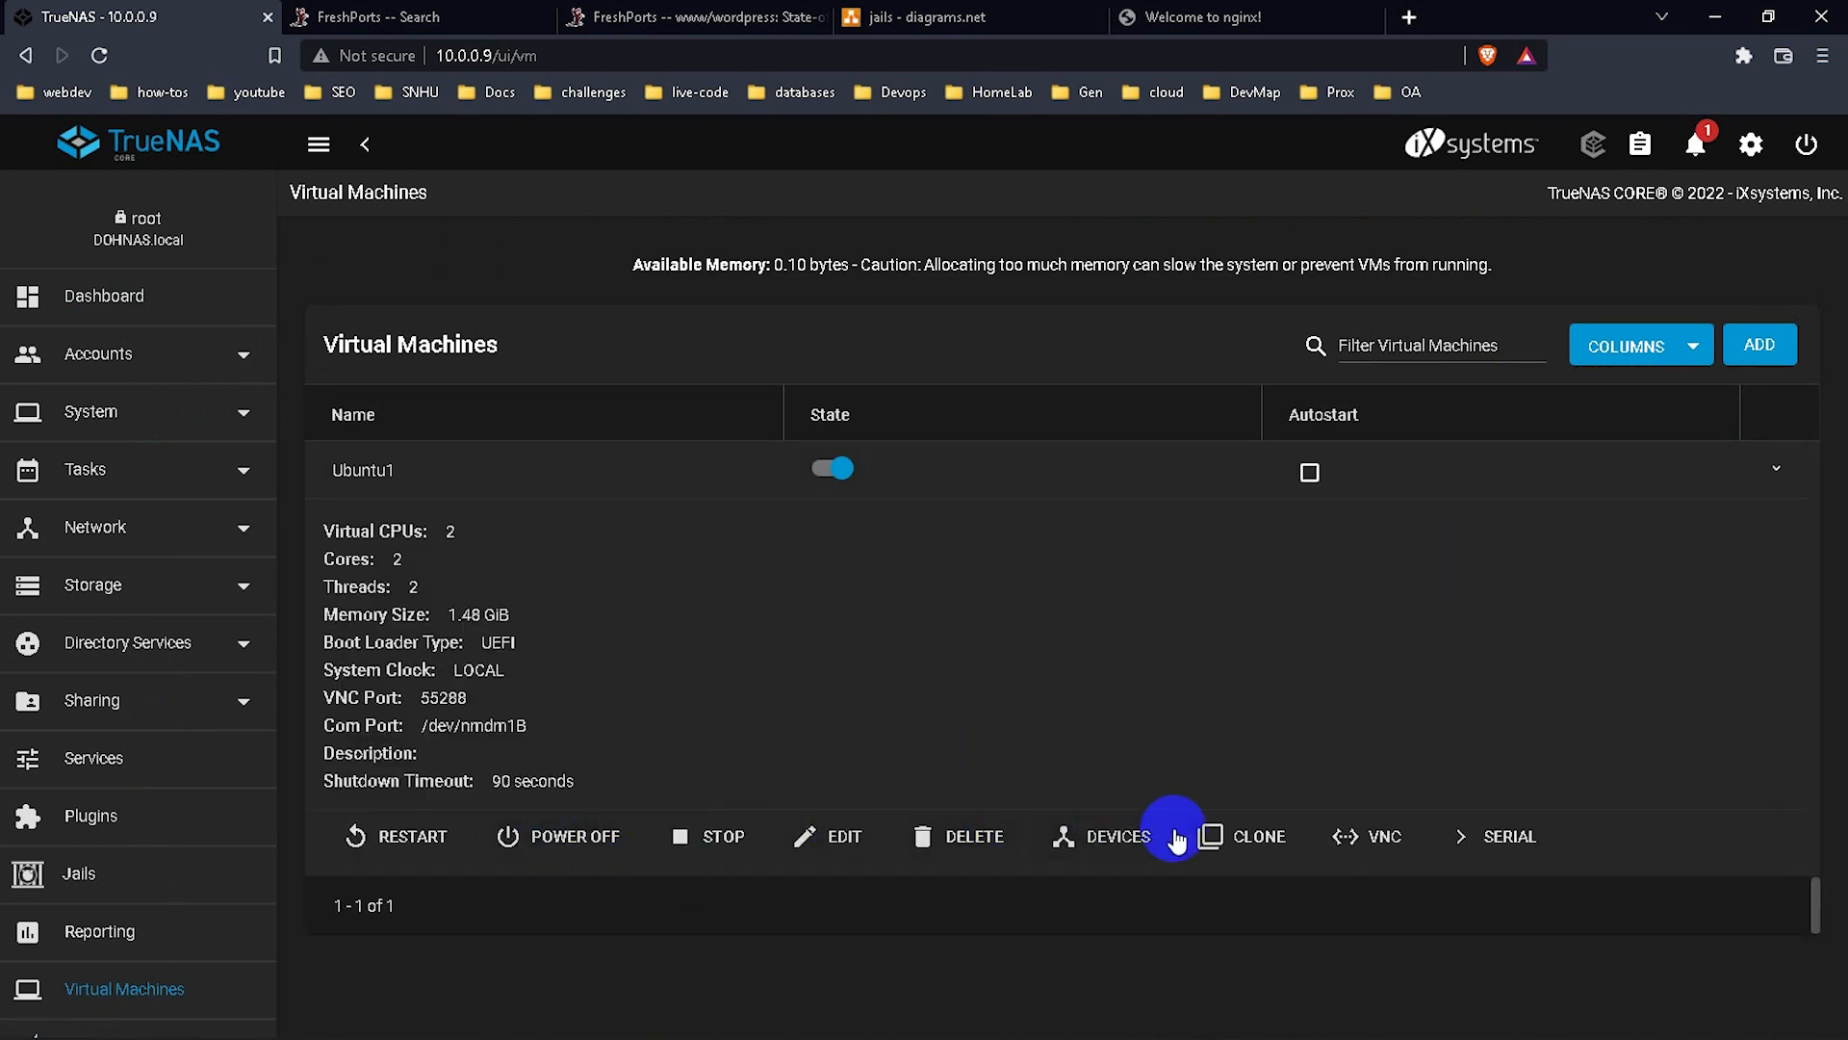
pyautogui.click(1362, 837)
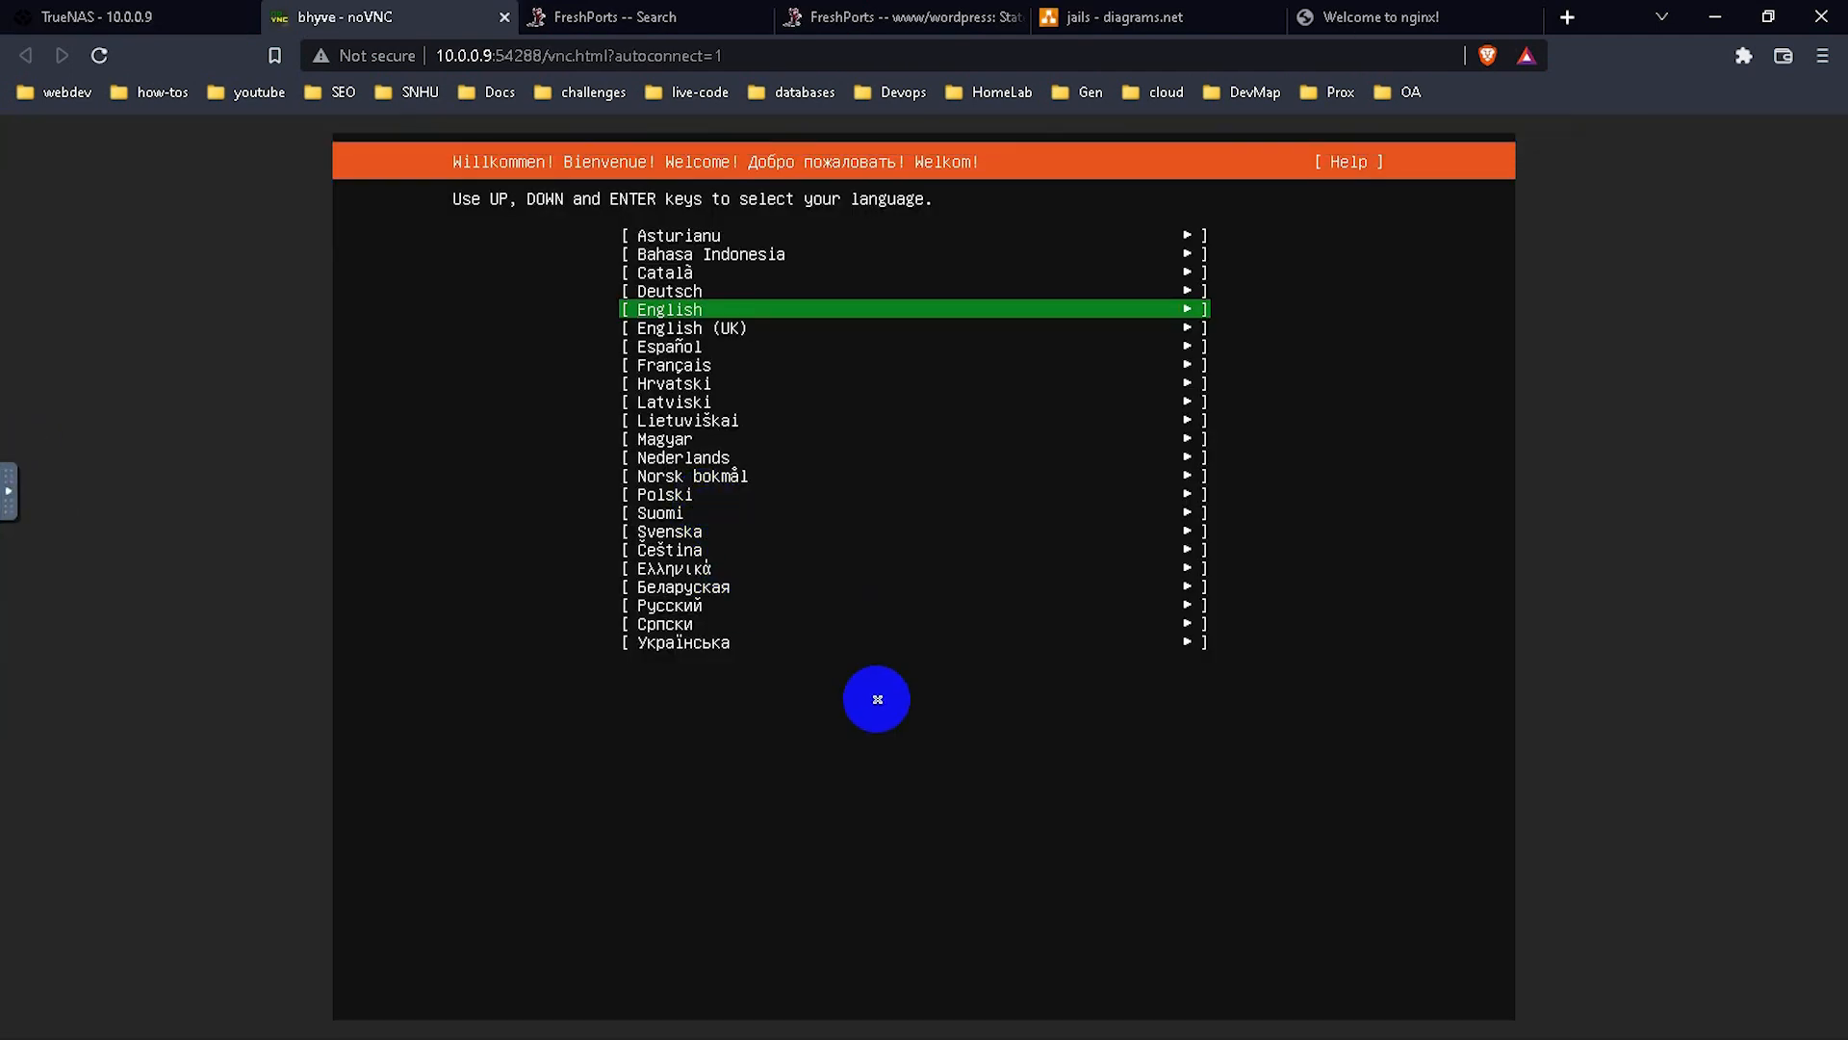
# Accept English, continue without updating, keep the US keyboard, default network and blank proxy.
pyautogui.press('Return')
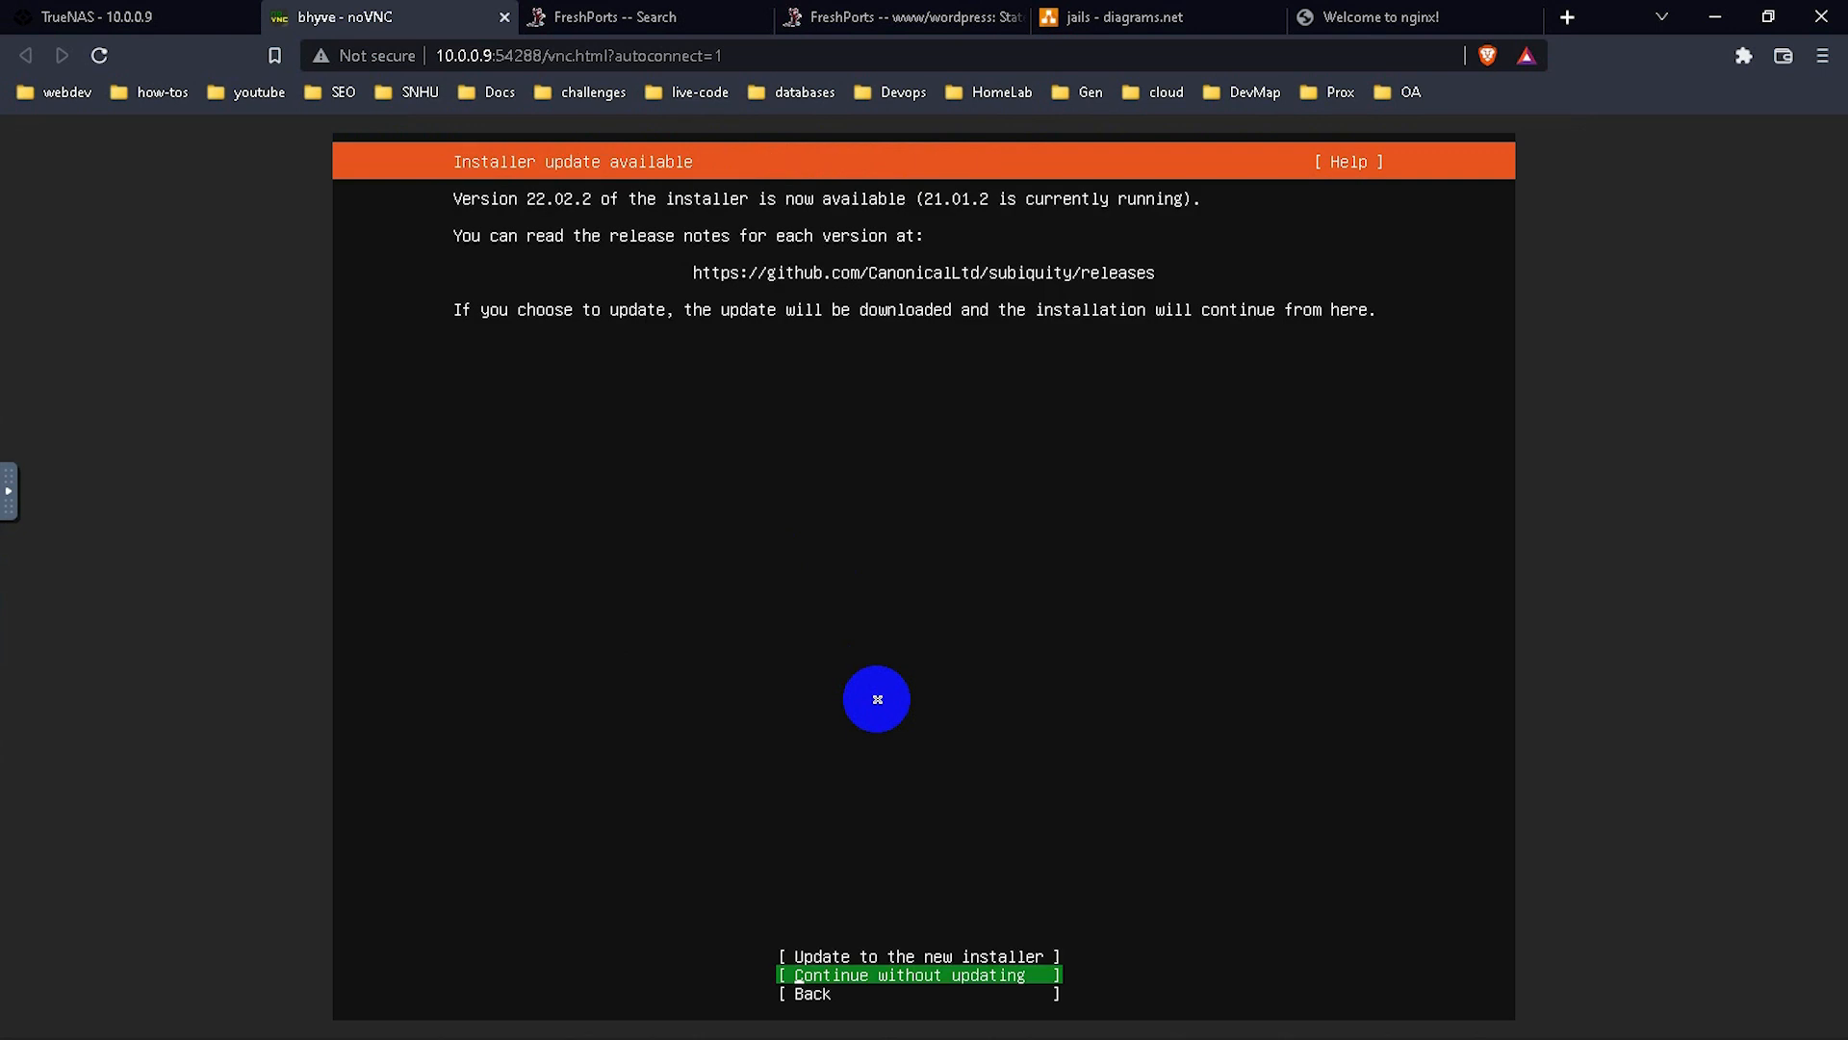
pyautogui.press('Up')
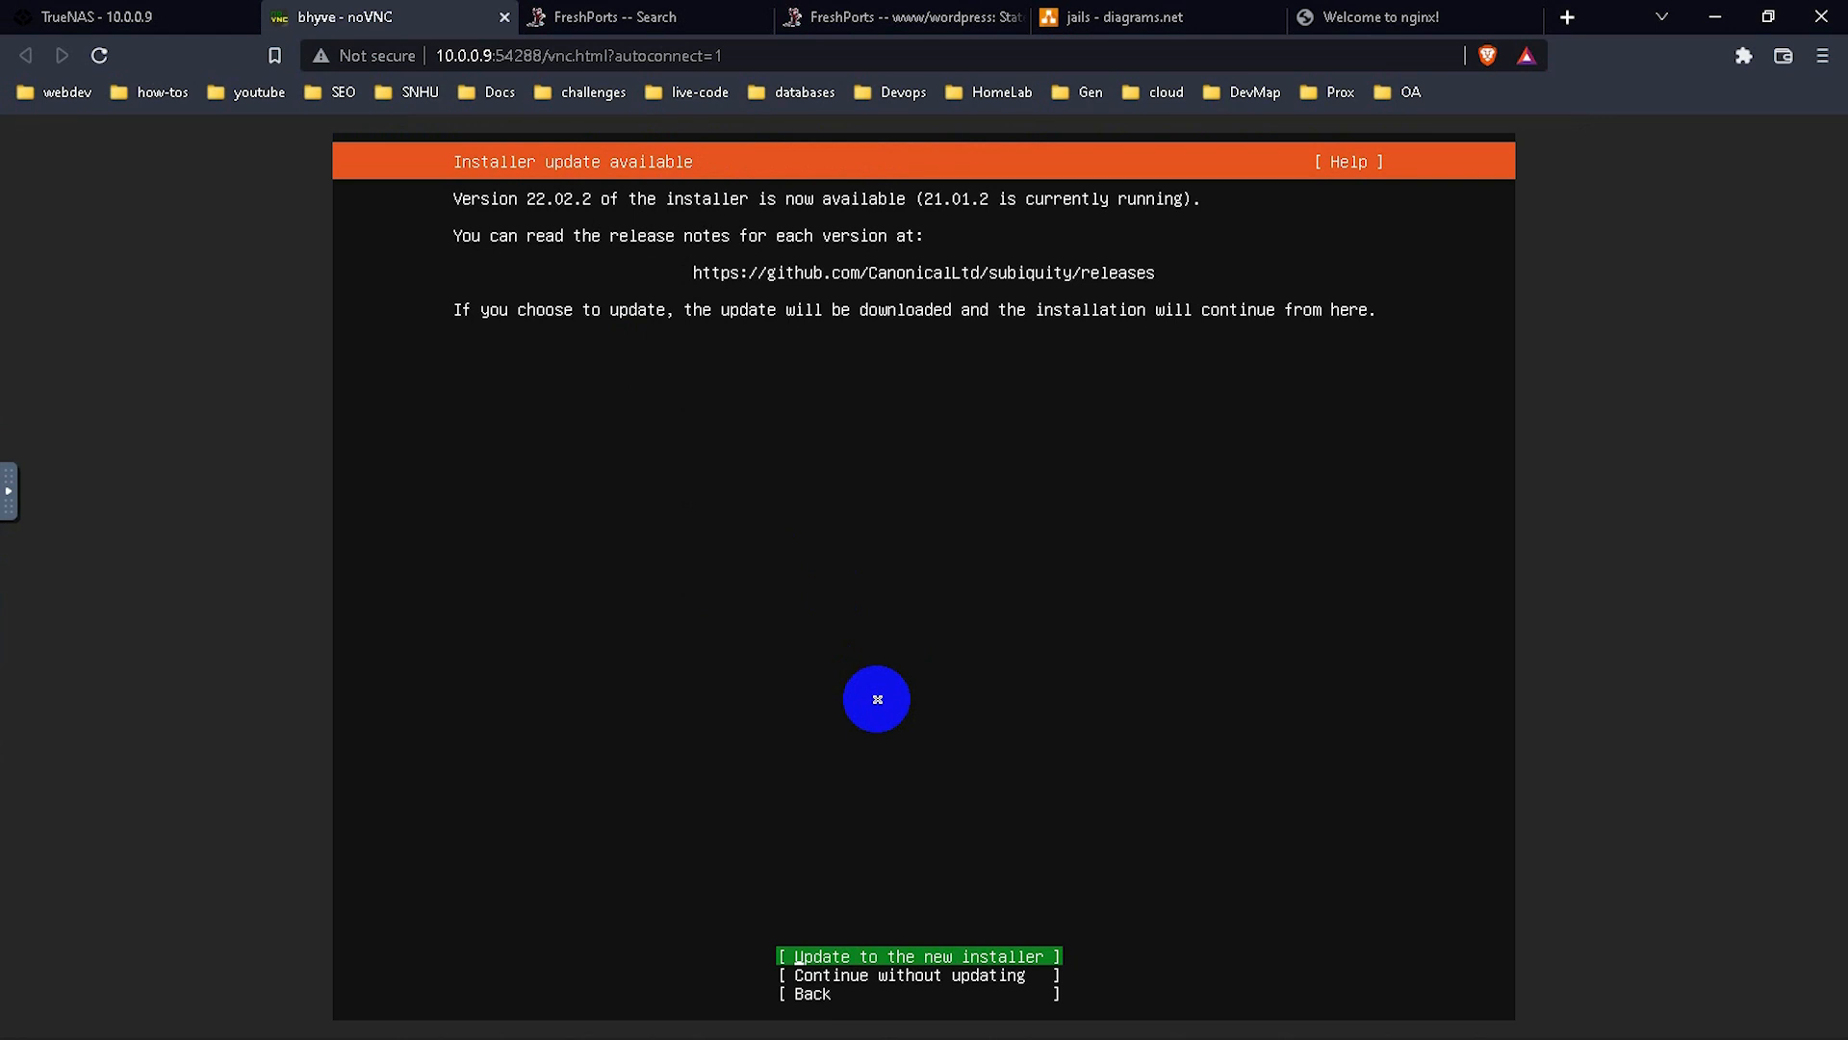
pyautogui.press('Down')
pyautogui.press('Return')
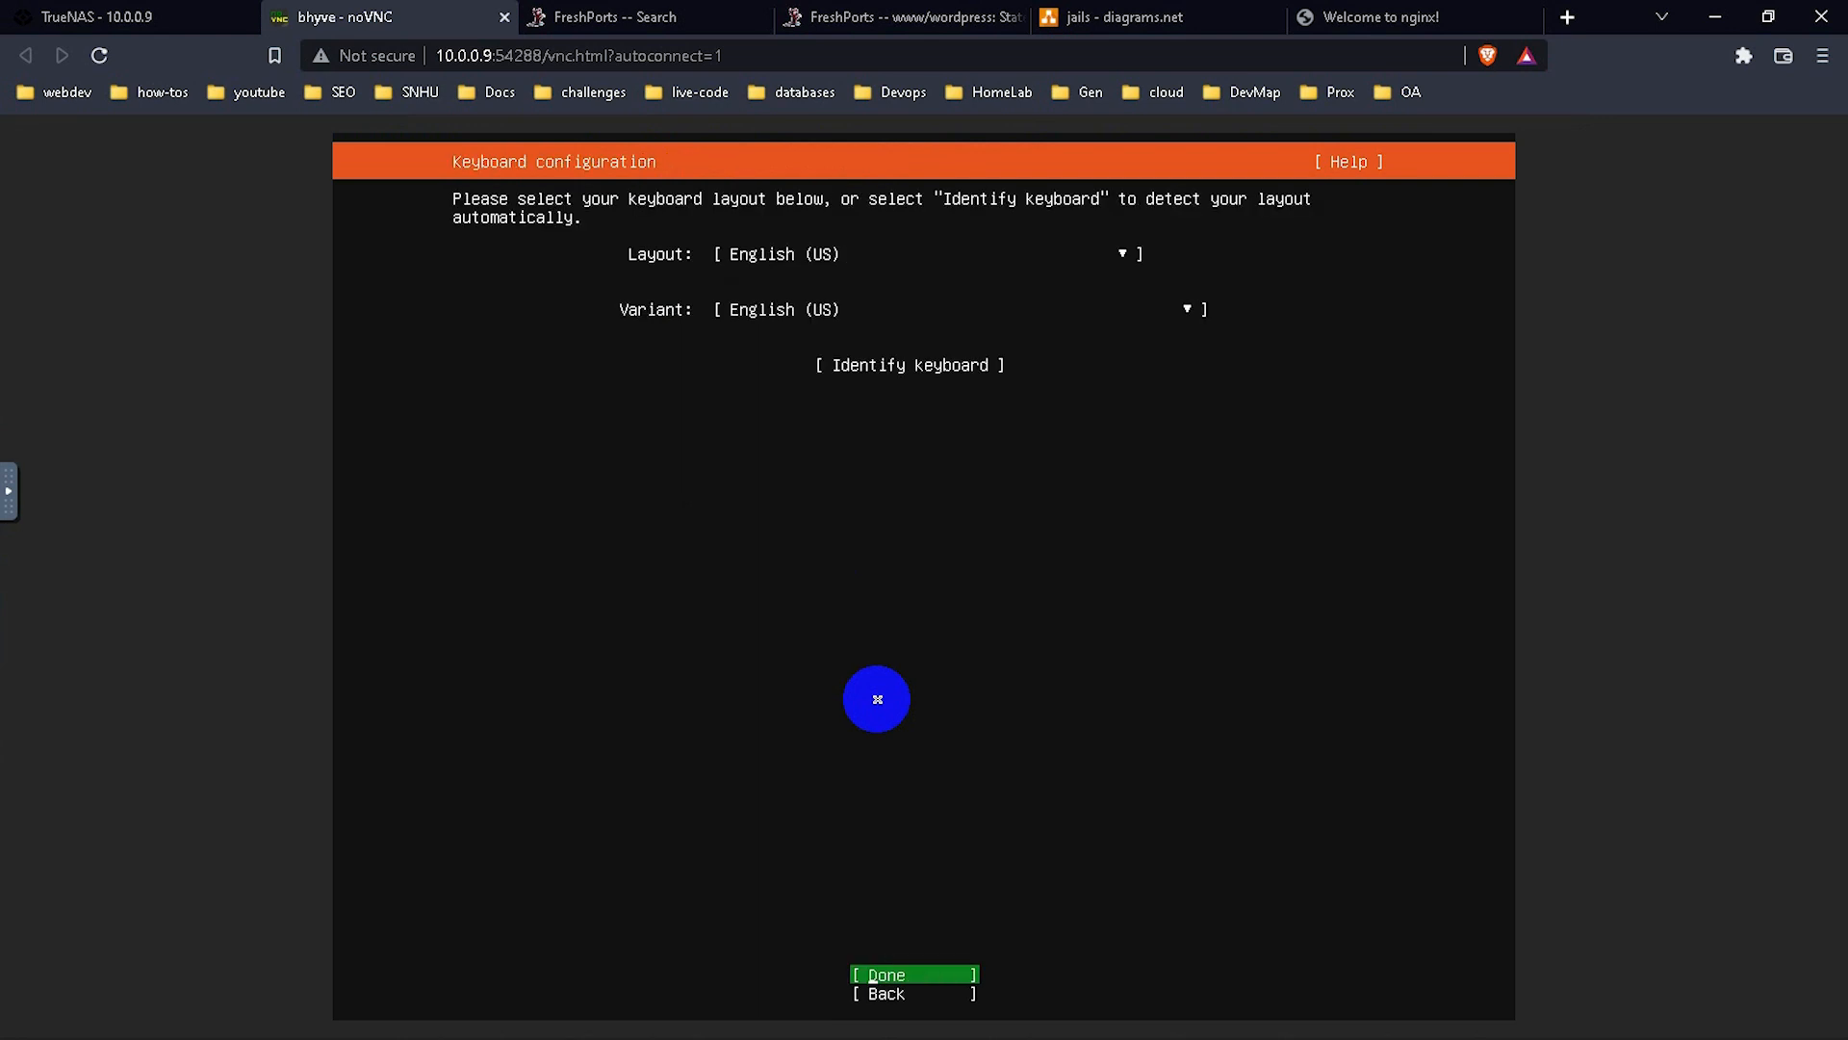
pyautogui.press('Return')
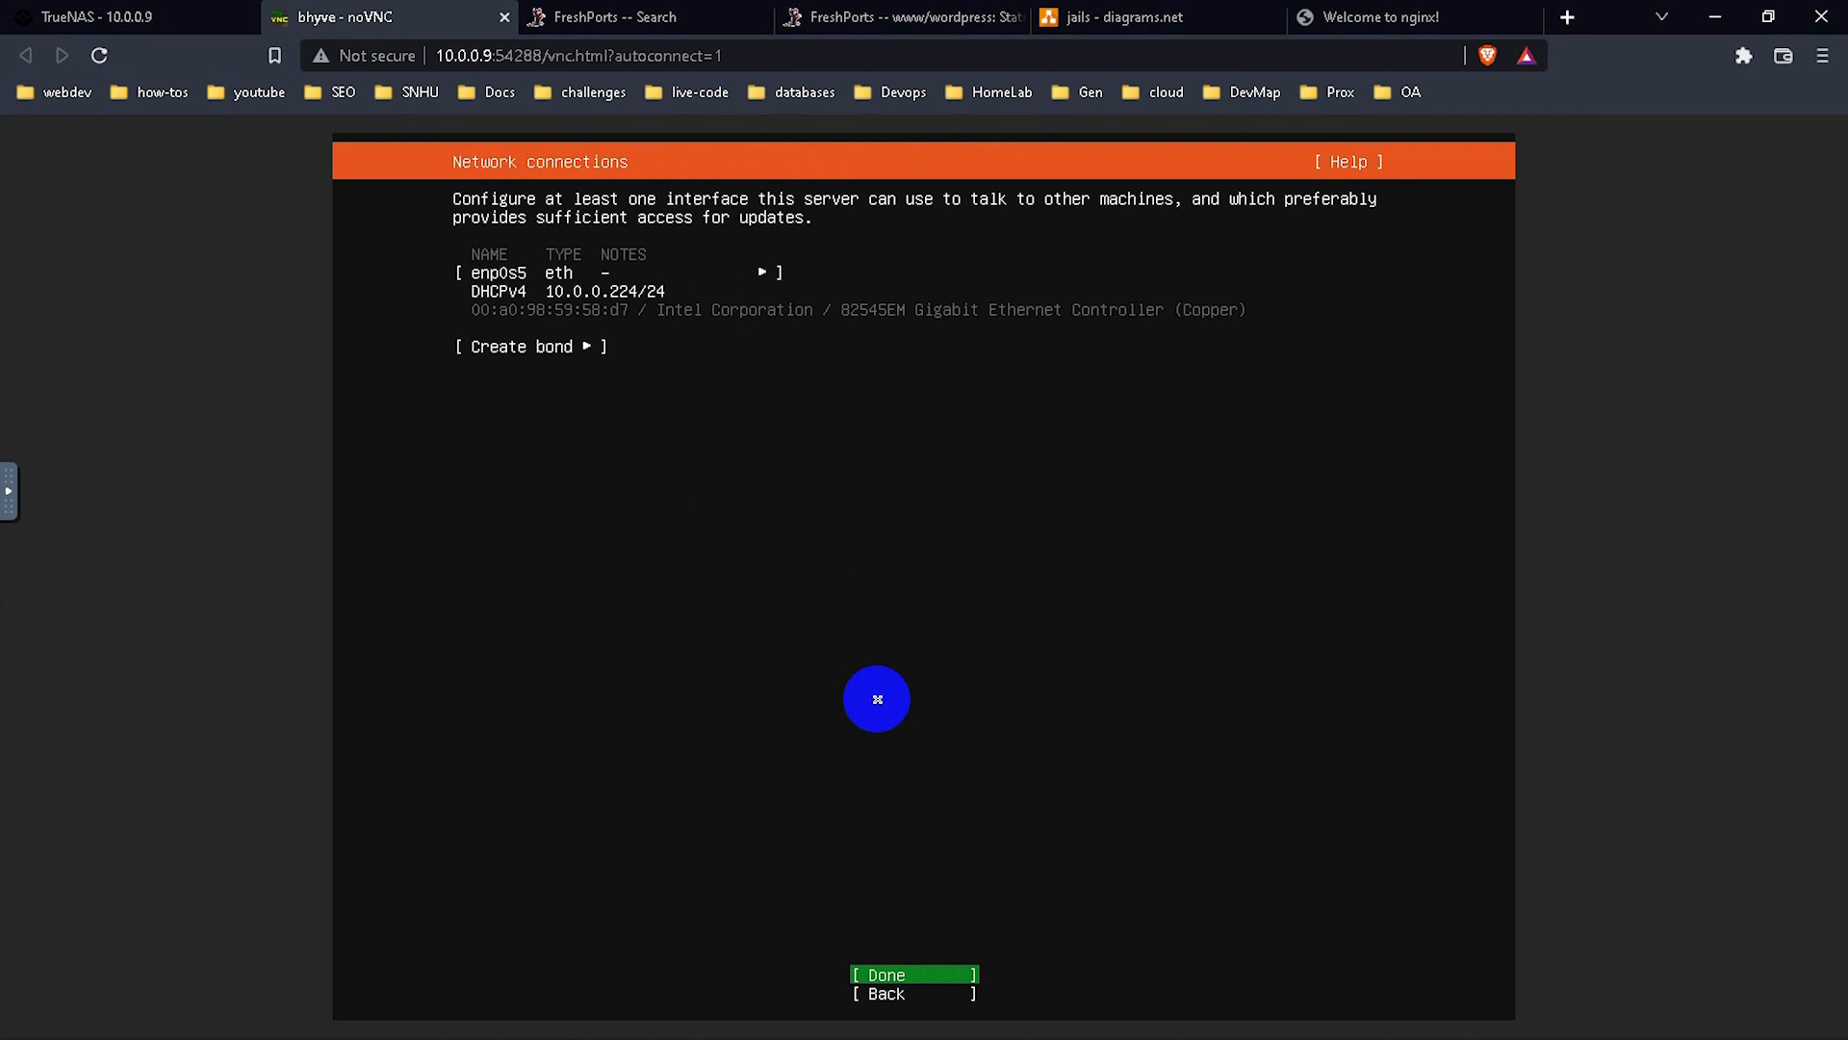
pyautogui.press('Return')
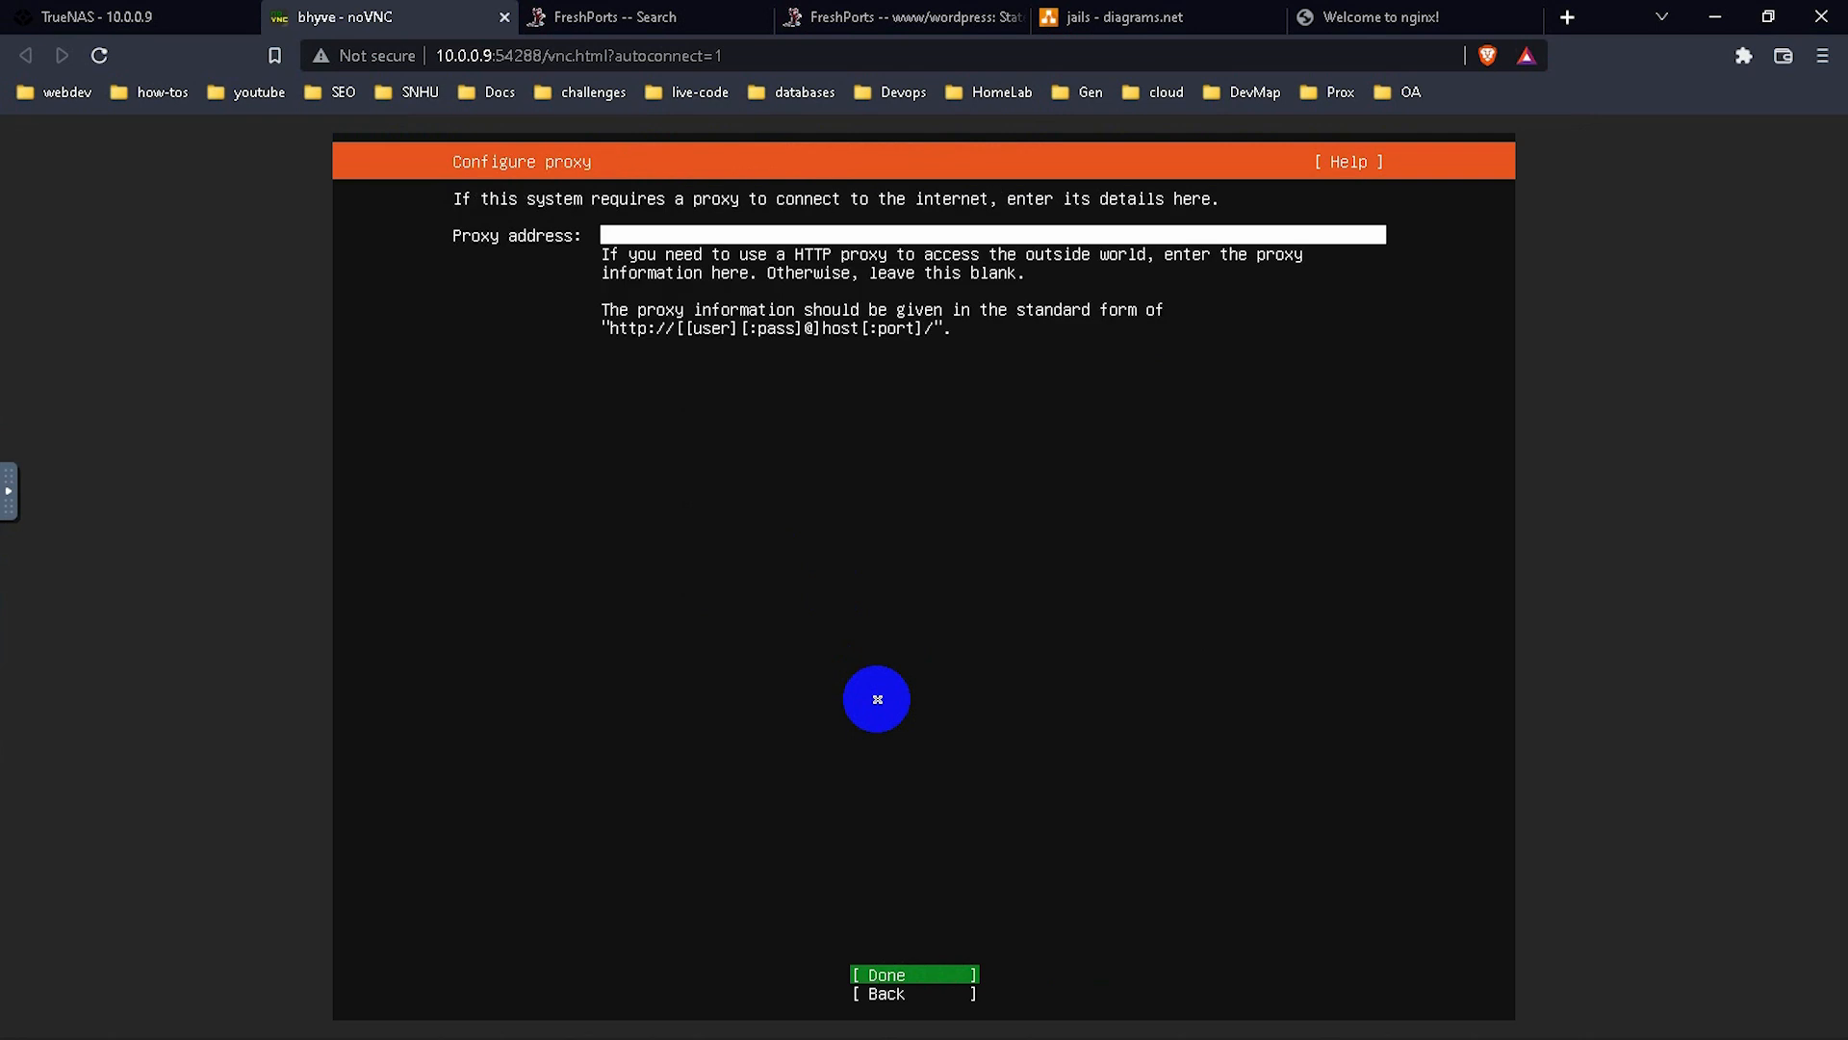
pyautogui.press('Return')
pyautogui.press('Return')
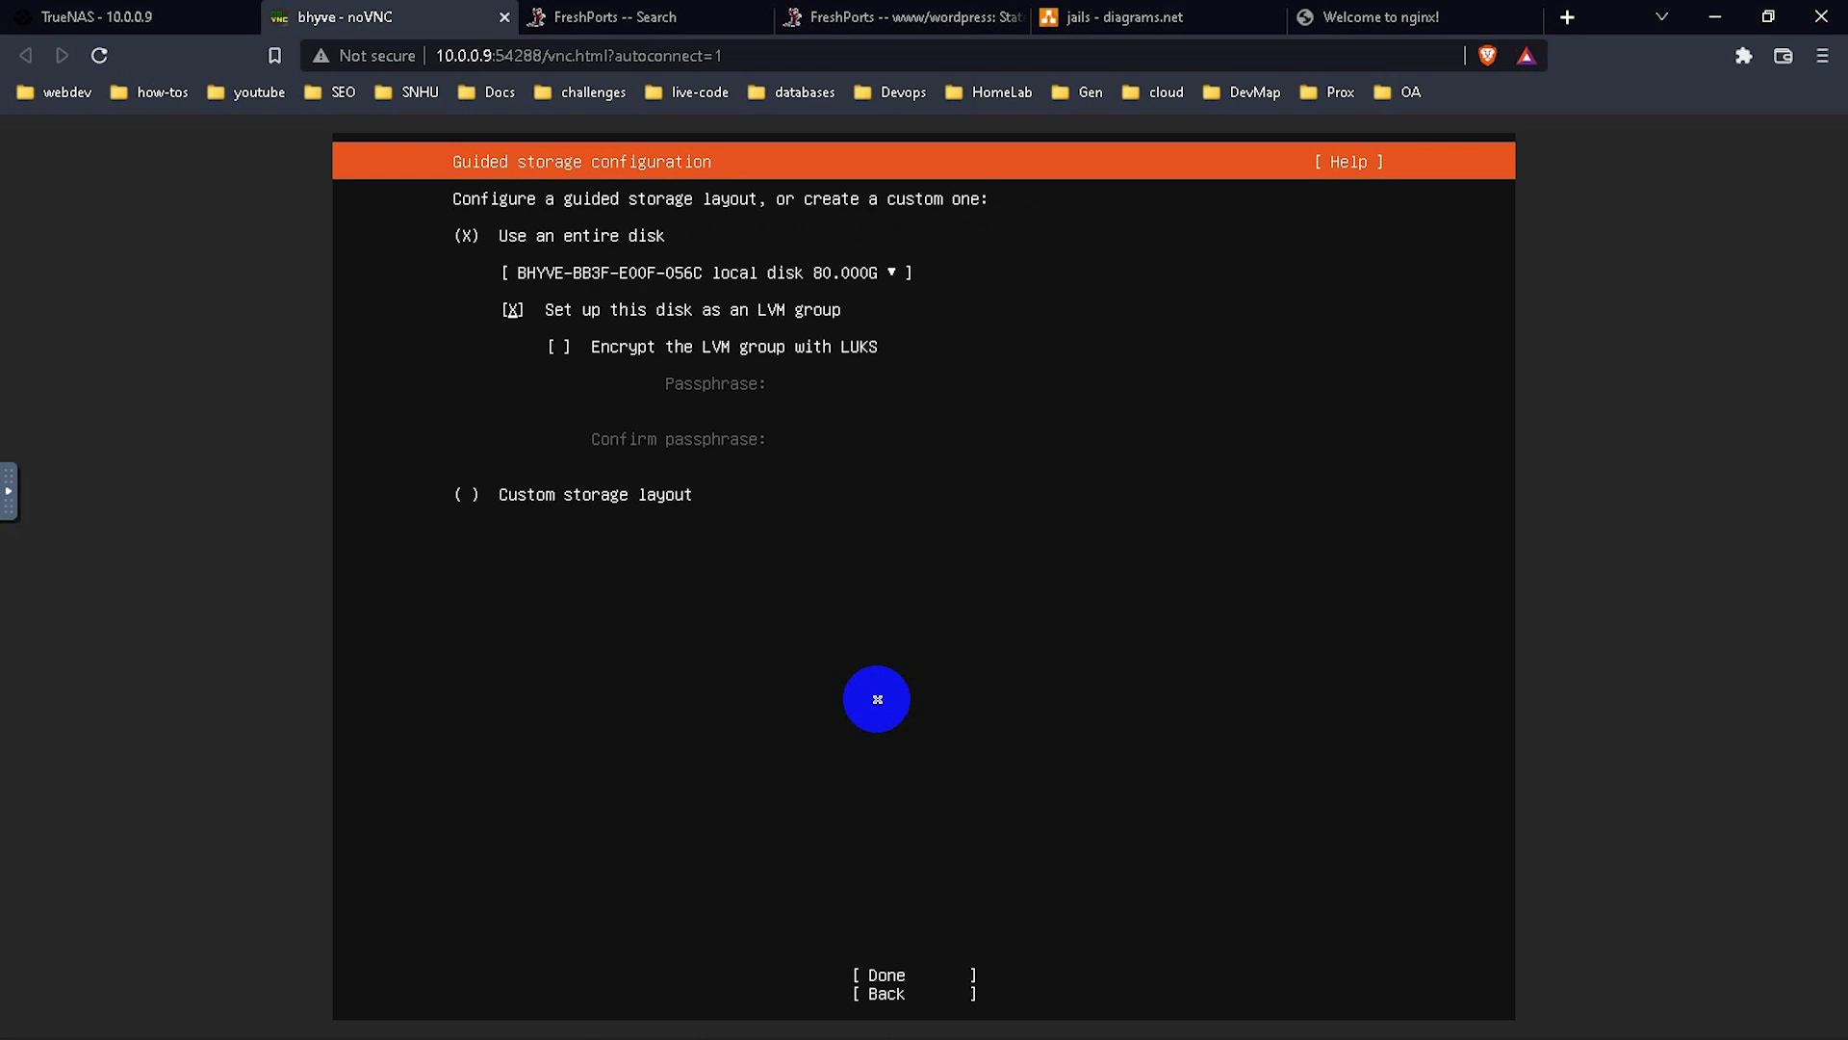
# Use the entire disk as LVM, accept the layout summary and confirm wiping the disk.
pyautogui.press('Tab')
pyautogui.press('Return')
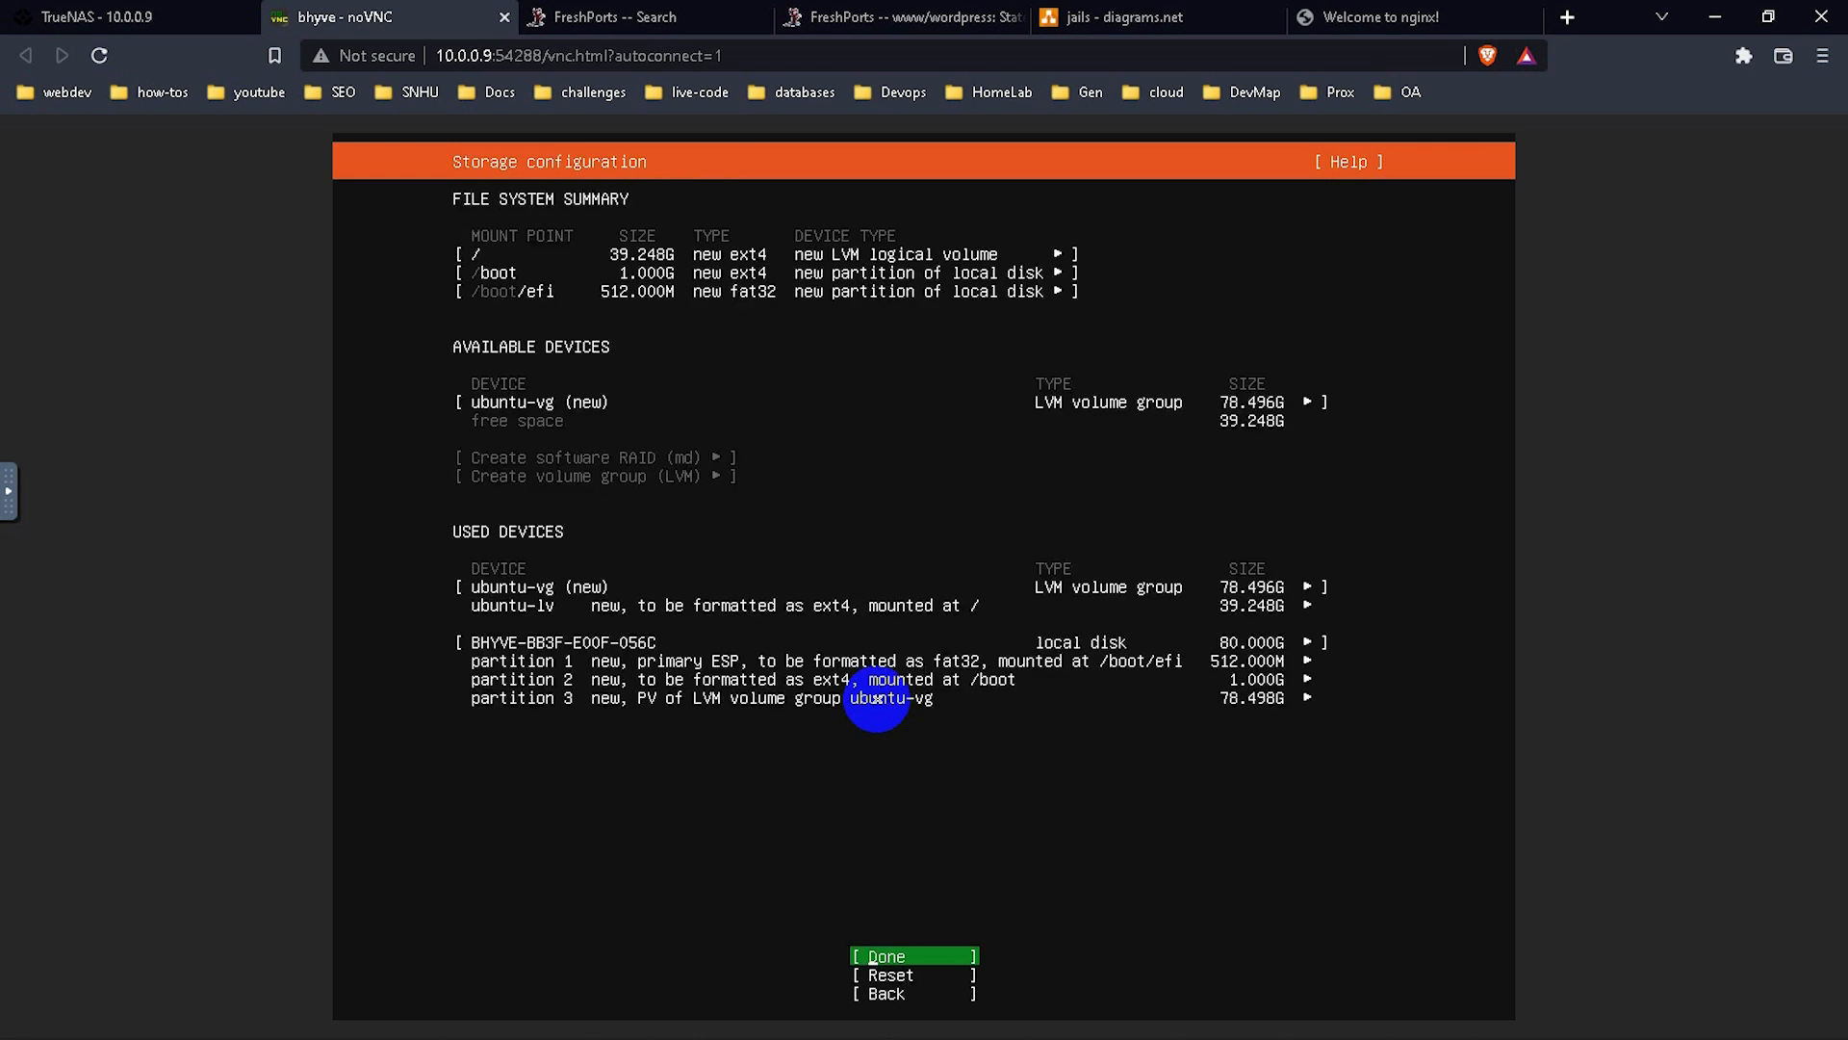
pyautogui.press('Return')
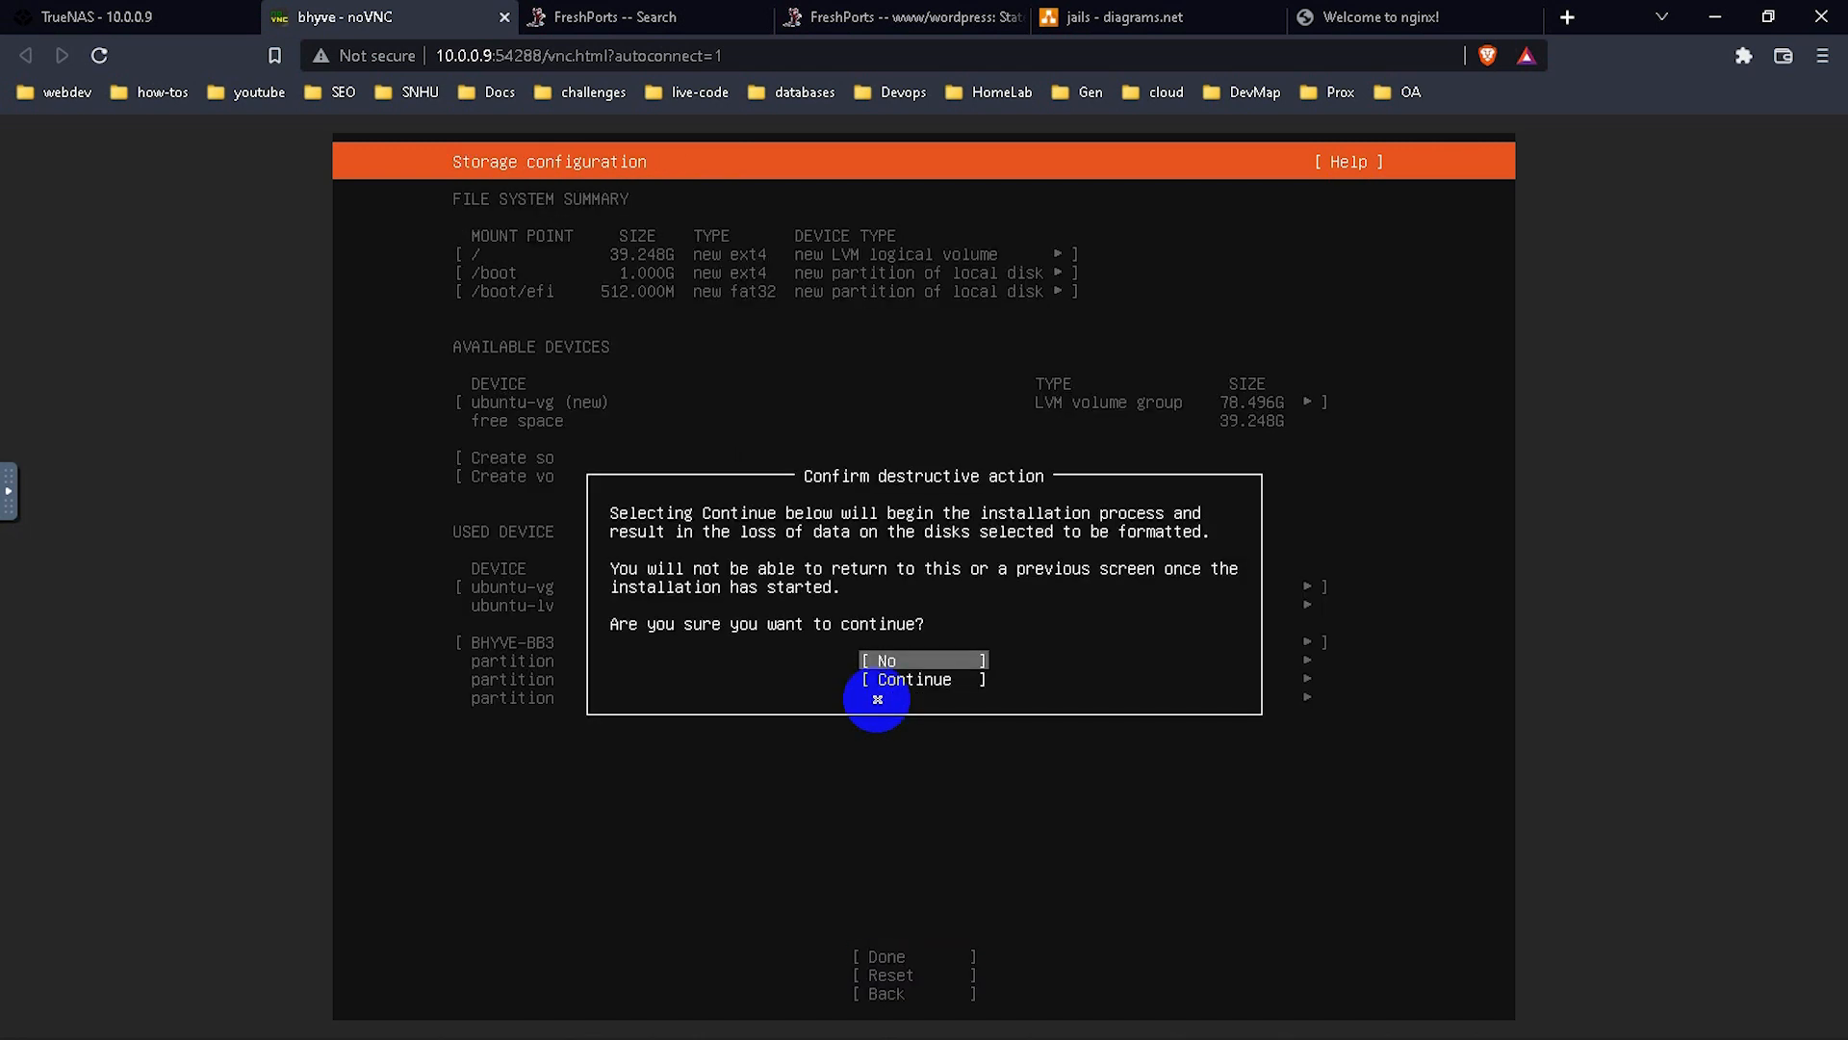
pyautogui.press('Down')
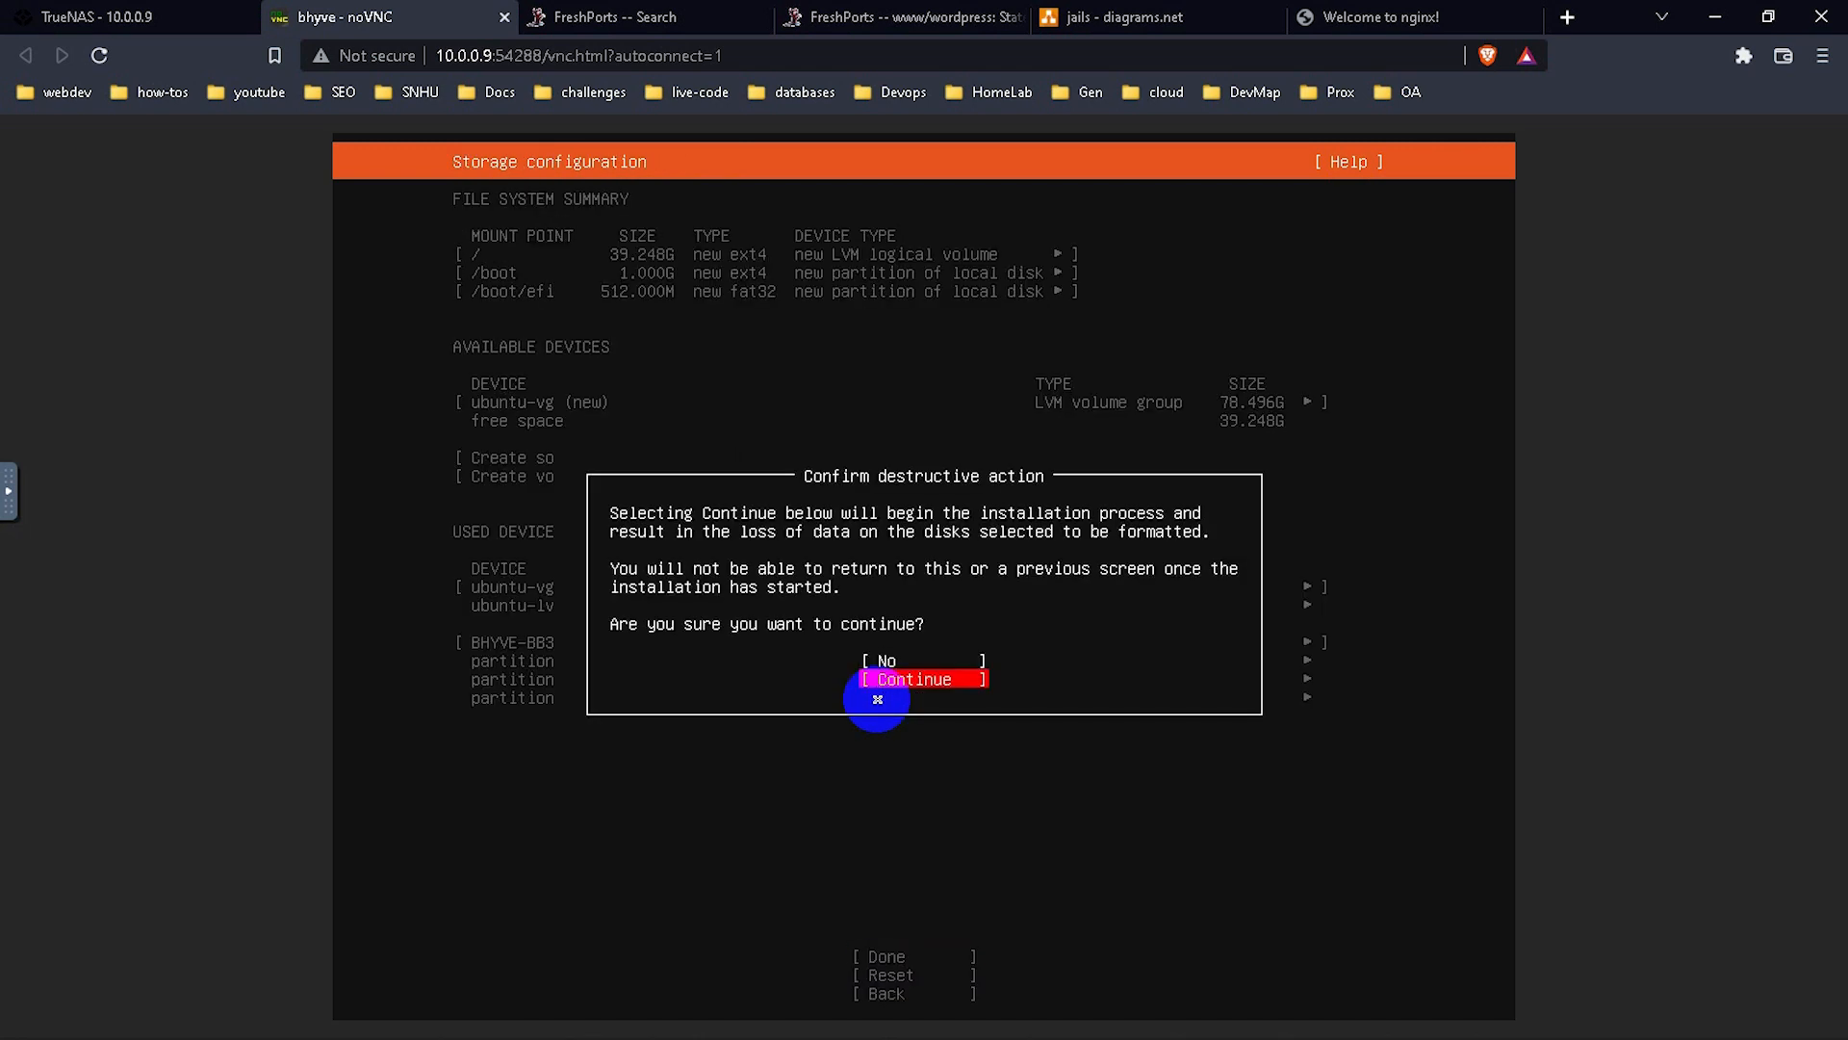
pyautogui.press('Return')
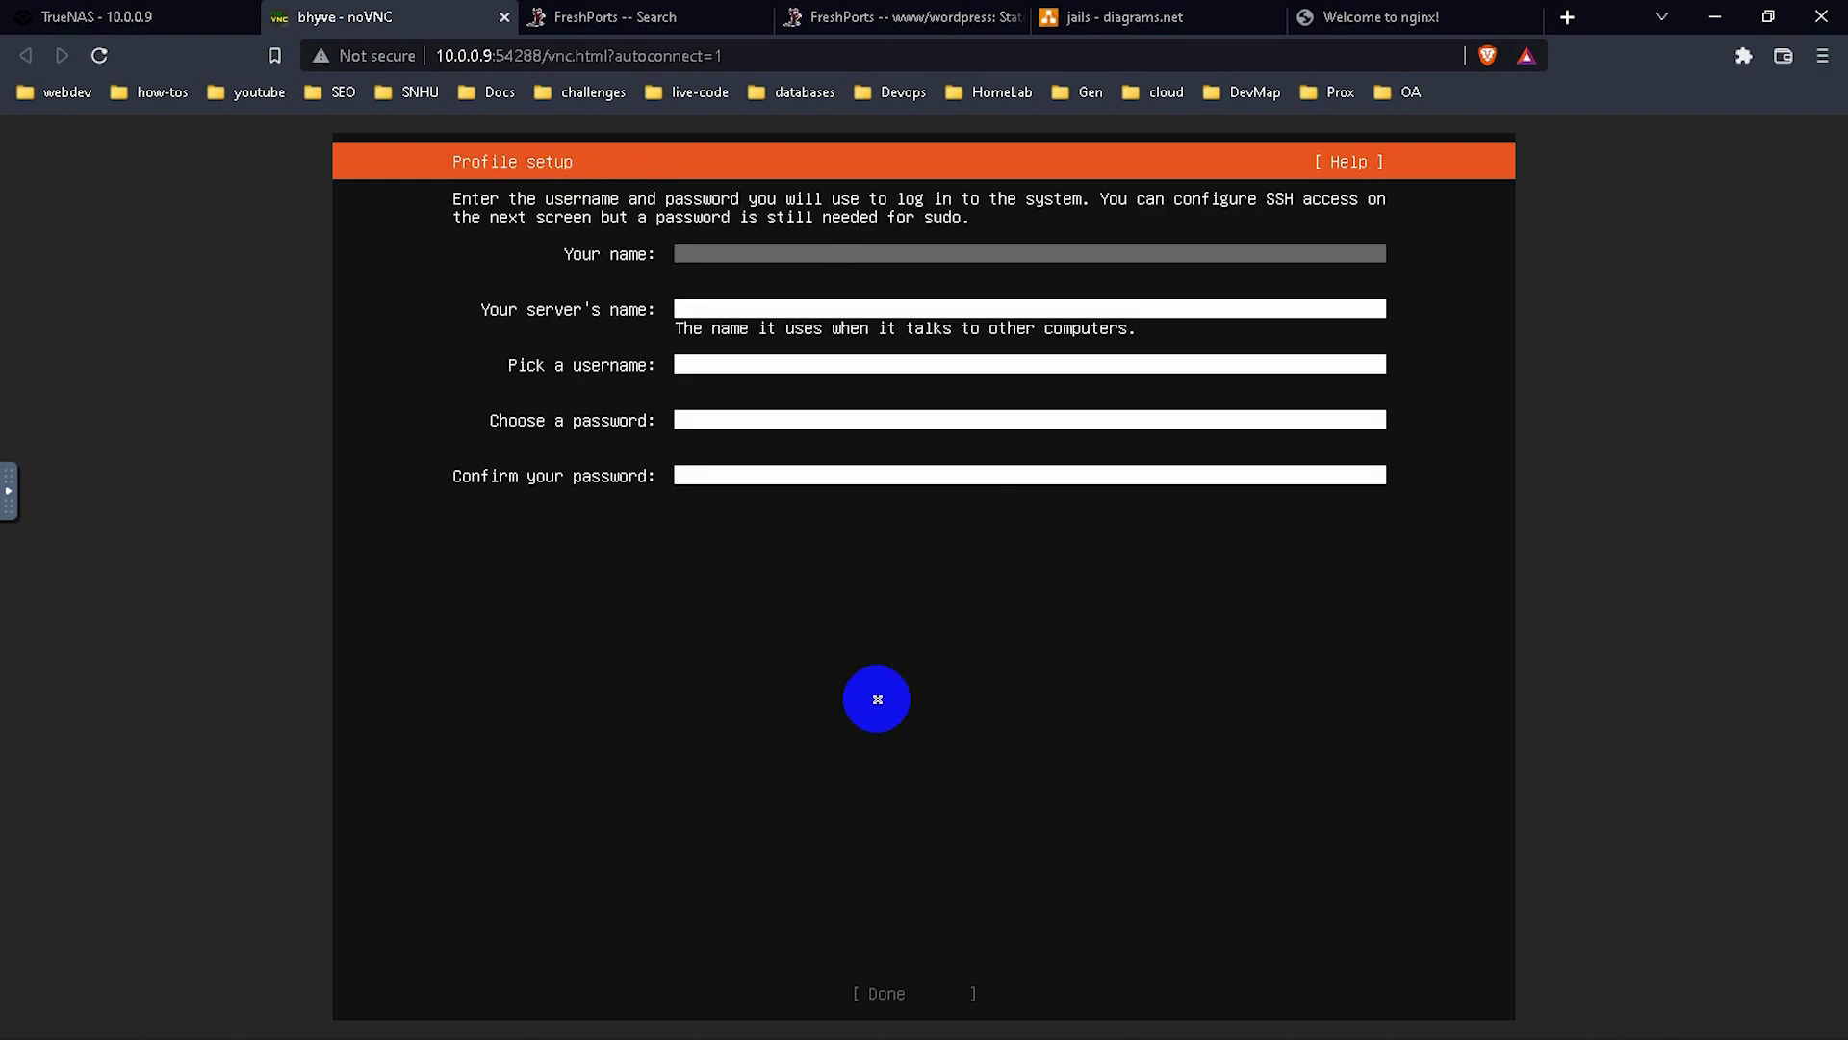
# Fill in the profile: name codebydoh, server name ubuntu1, username dterd, and a password.
pyautogui.write('codebydoh')
pyautogui.press('Tab')
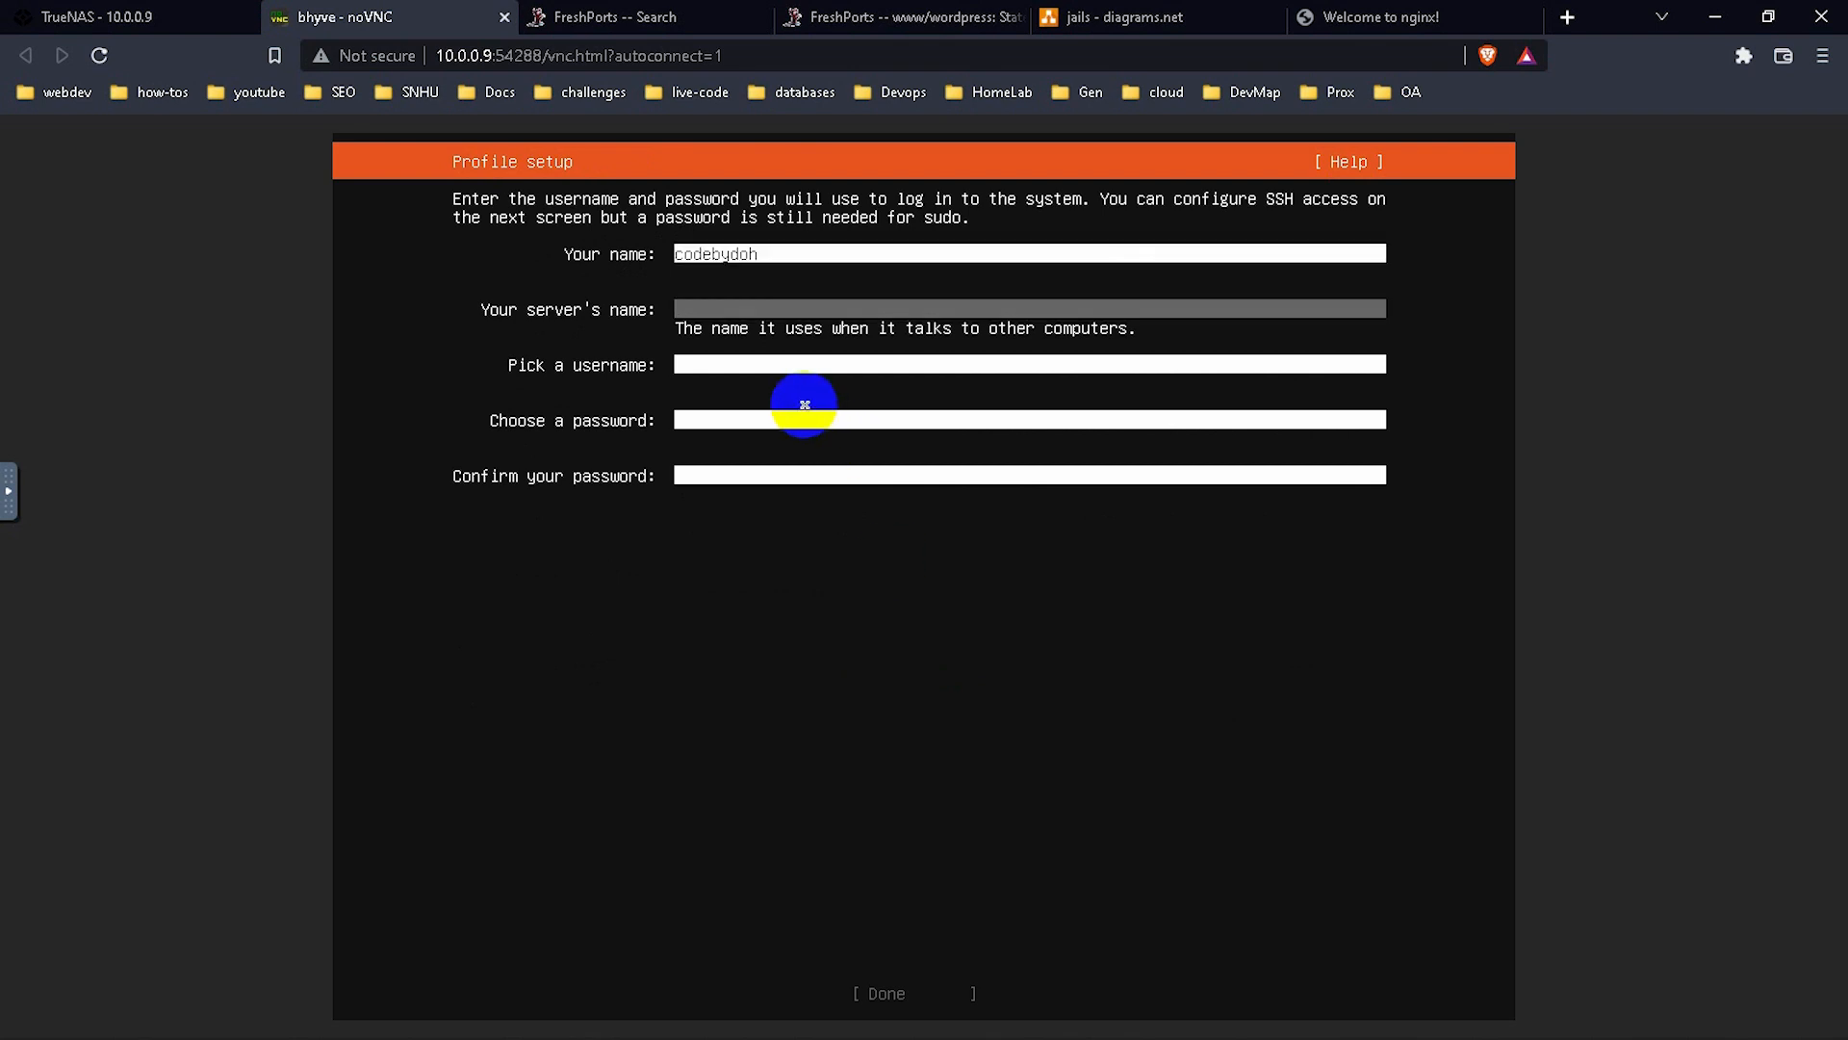
pyautogui.write('ubuntu1')
pyautogui.press('Tab')
pyautogui.write('dterd')
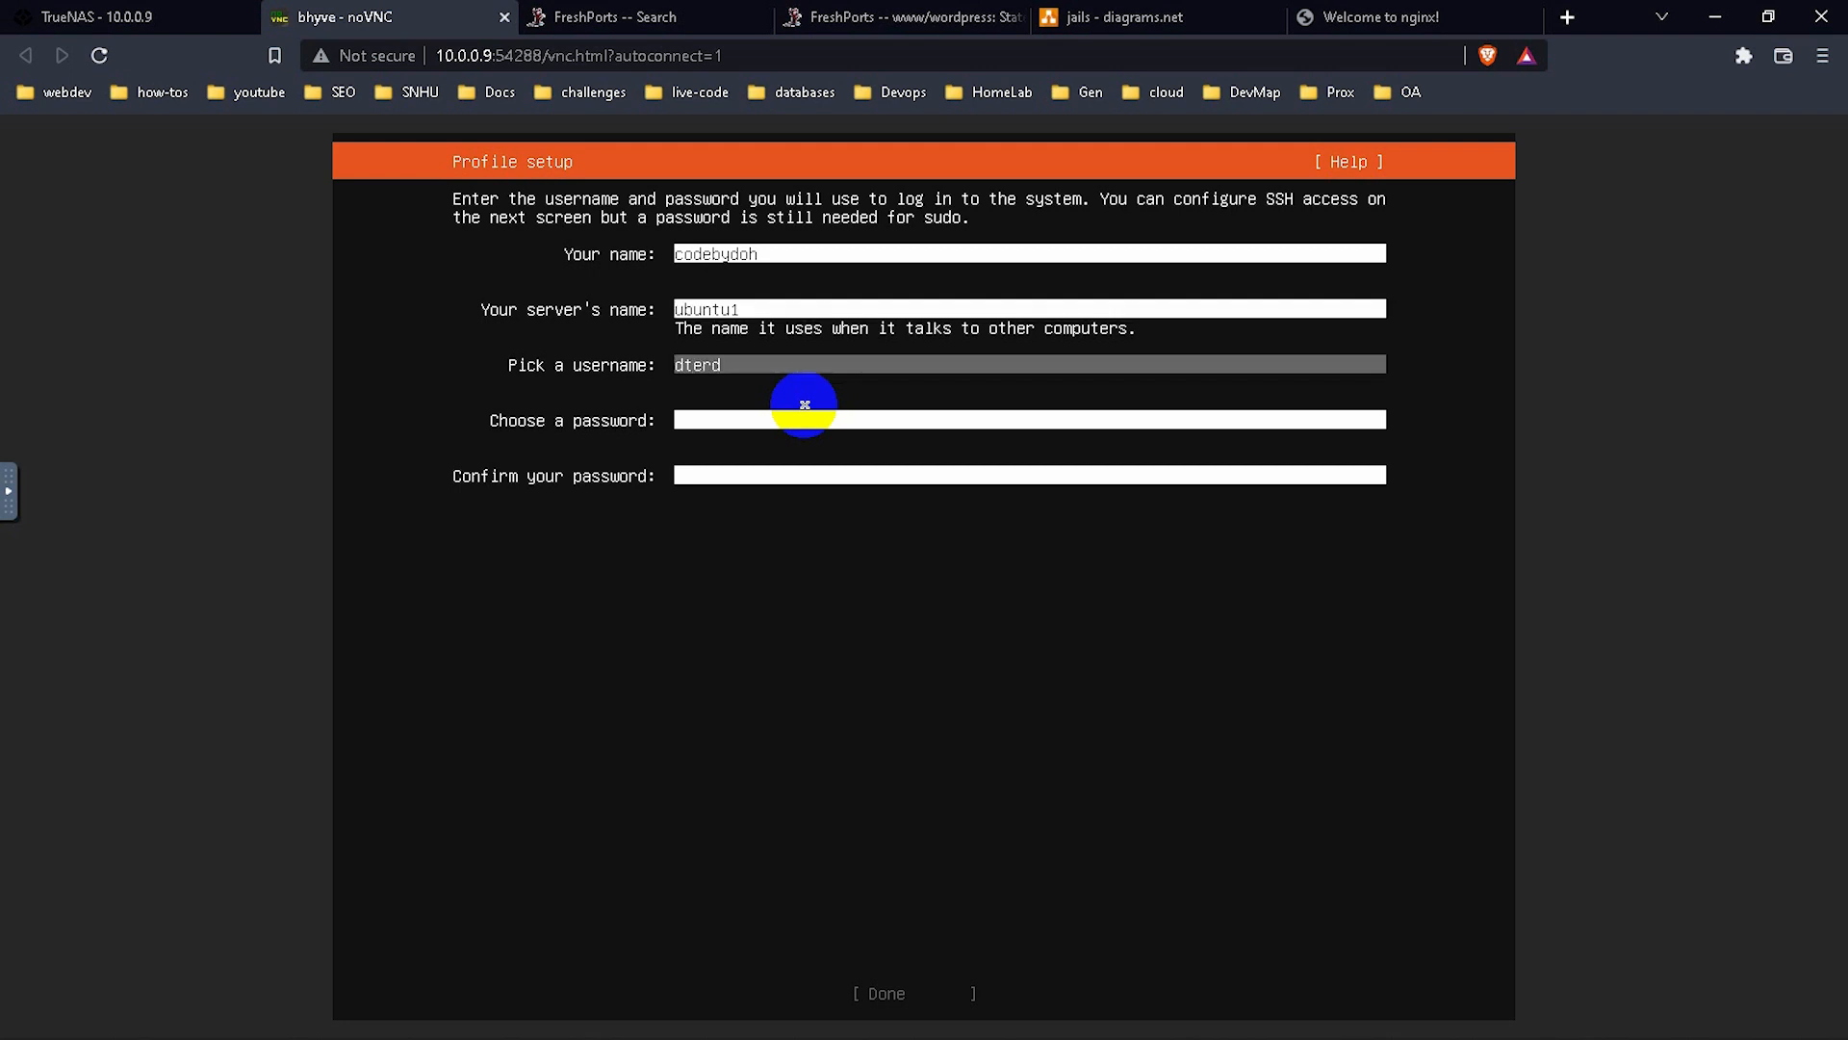
pyautogui.press('Tab')
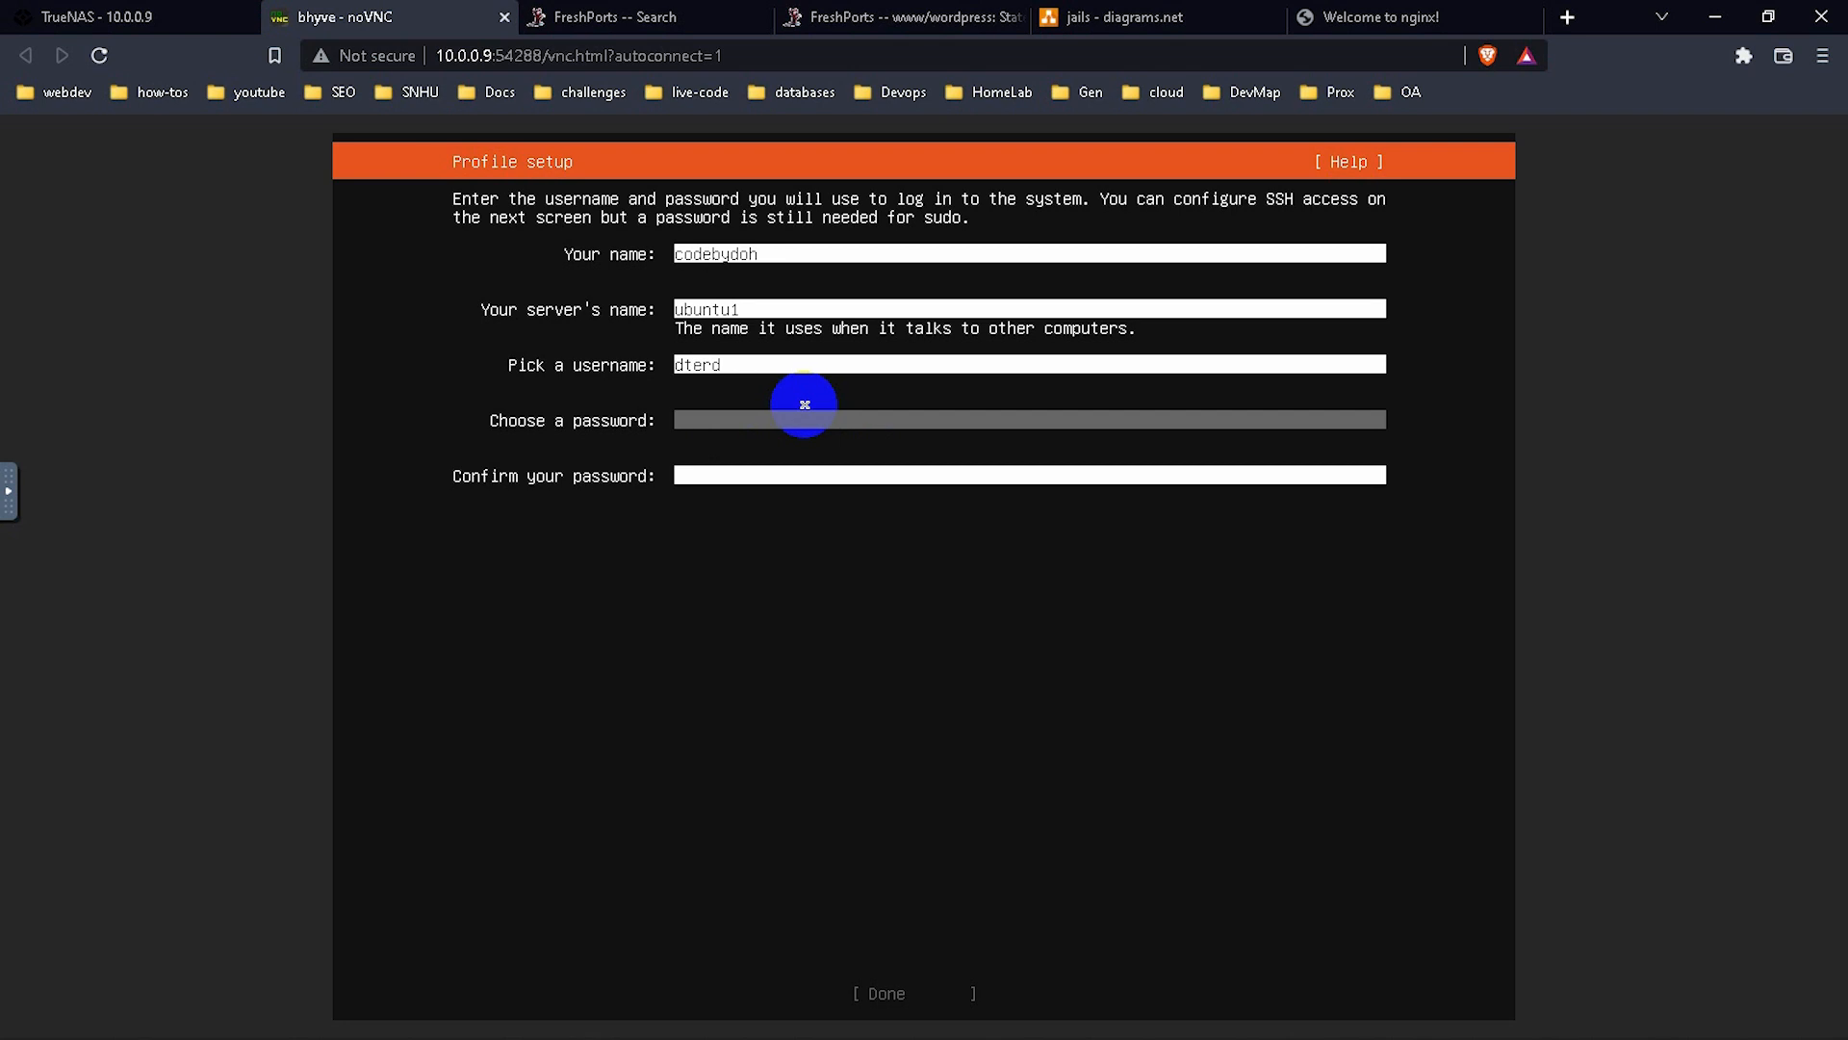
pyautogui.write('********')
pyautogui.press('Tab')
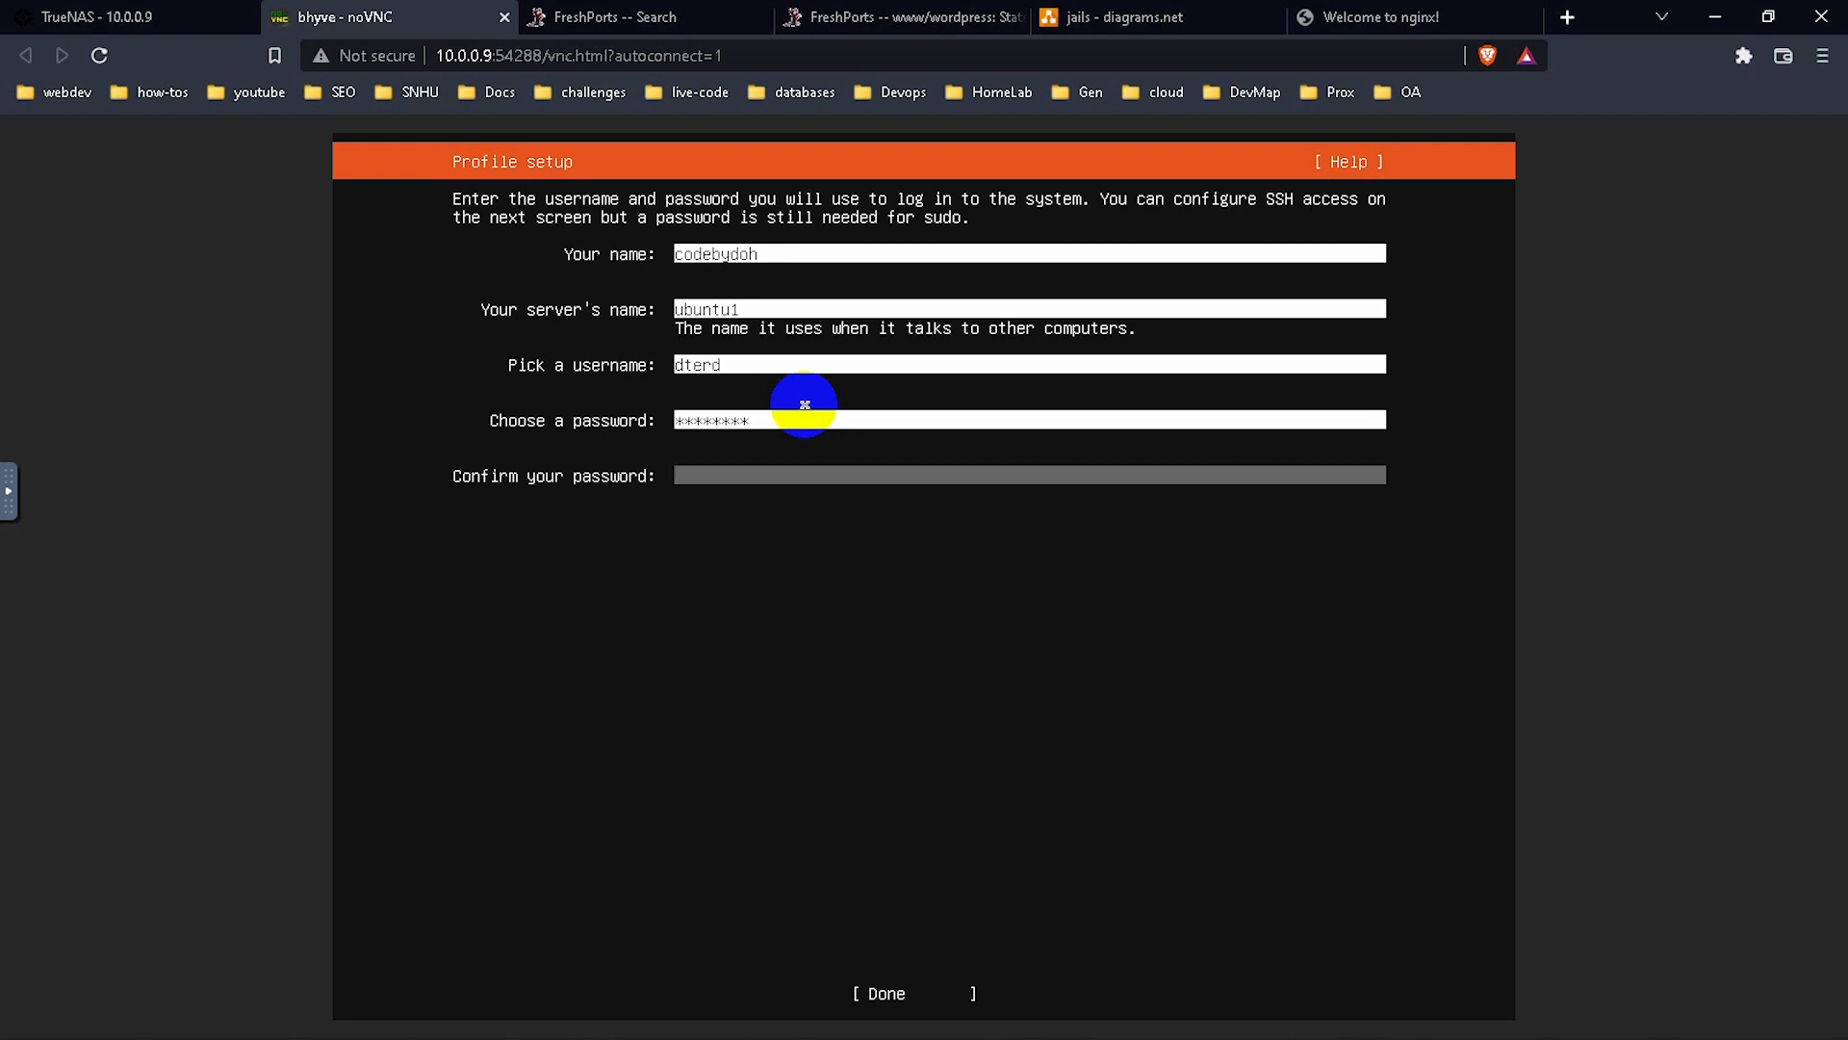
pyautogui.write('********')
pyautogui.press('Tab')
pyautogui.press('Return')
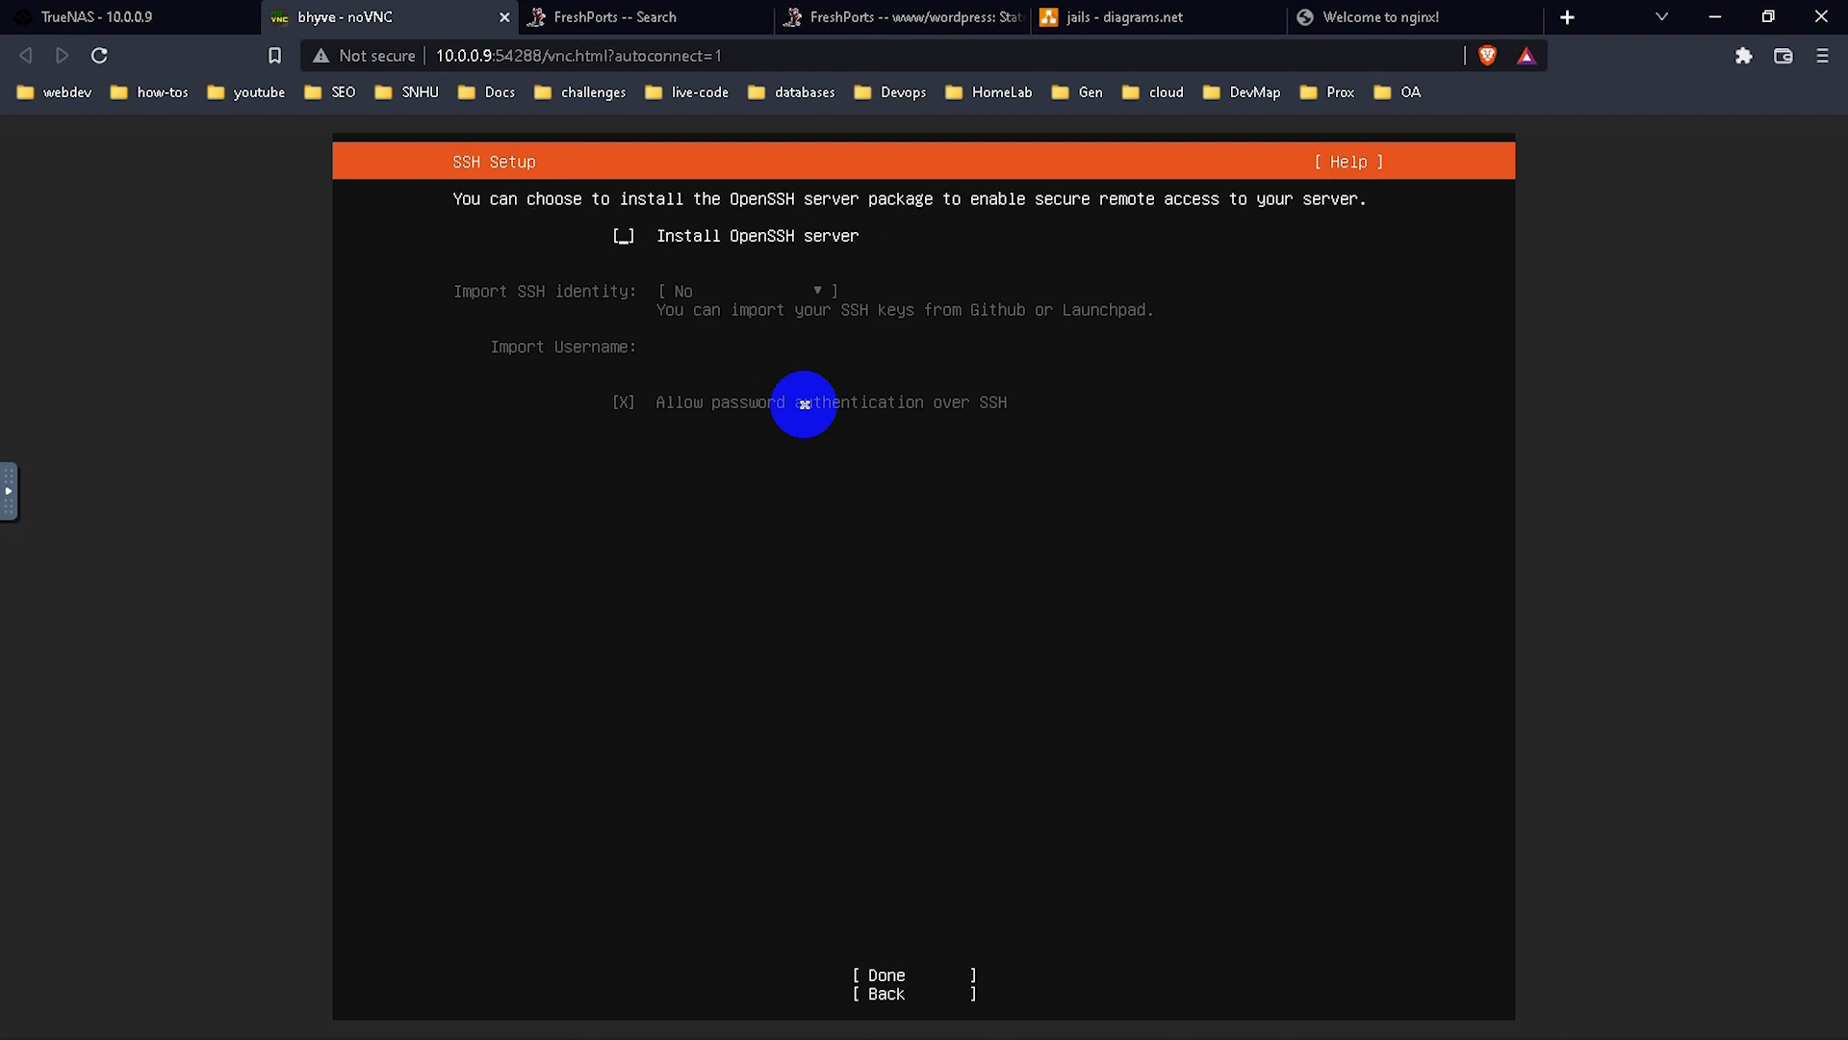
# Select Install OpenSSH server and continue to the featured server snaps.
pyautogui.press('space')
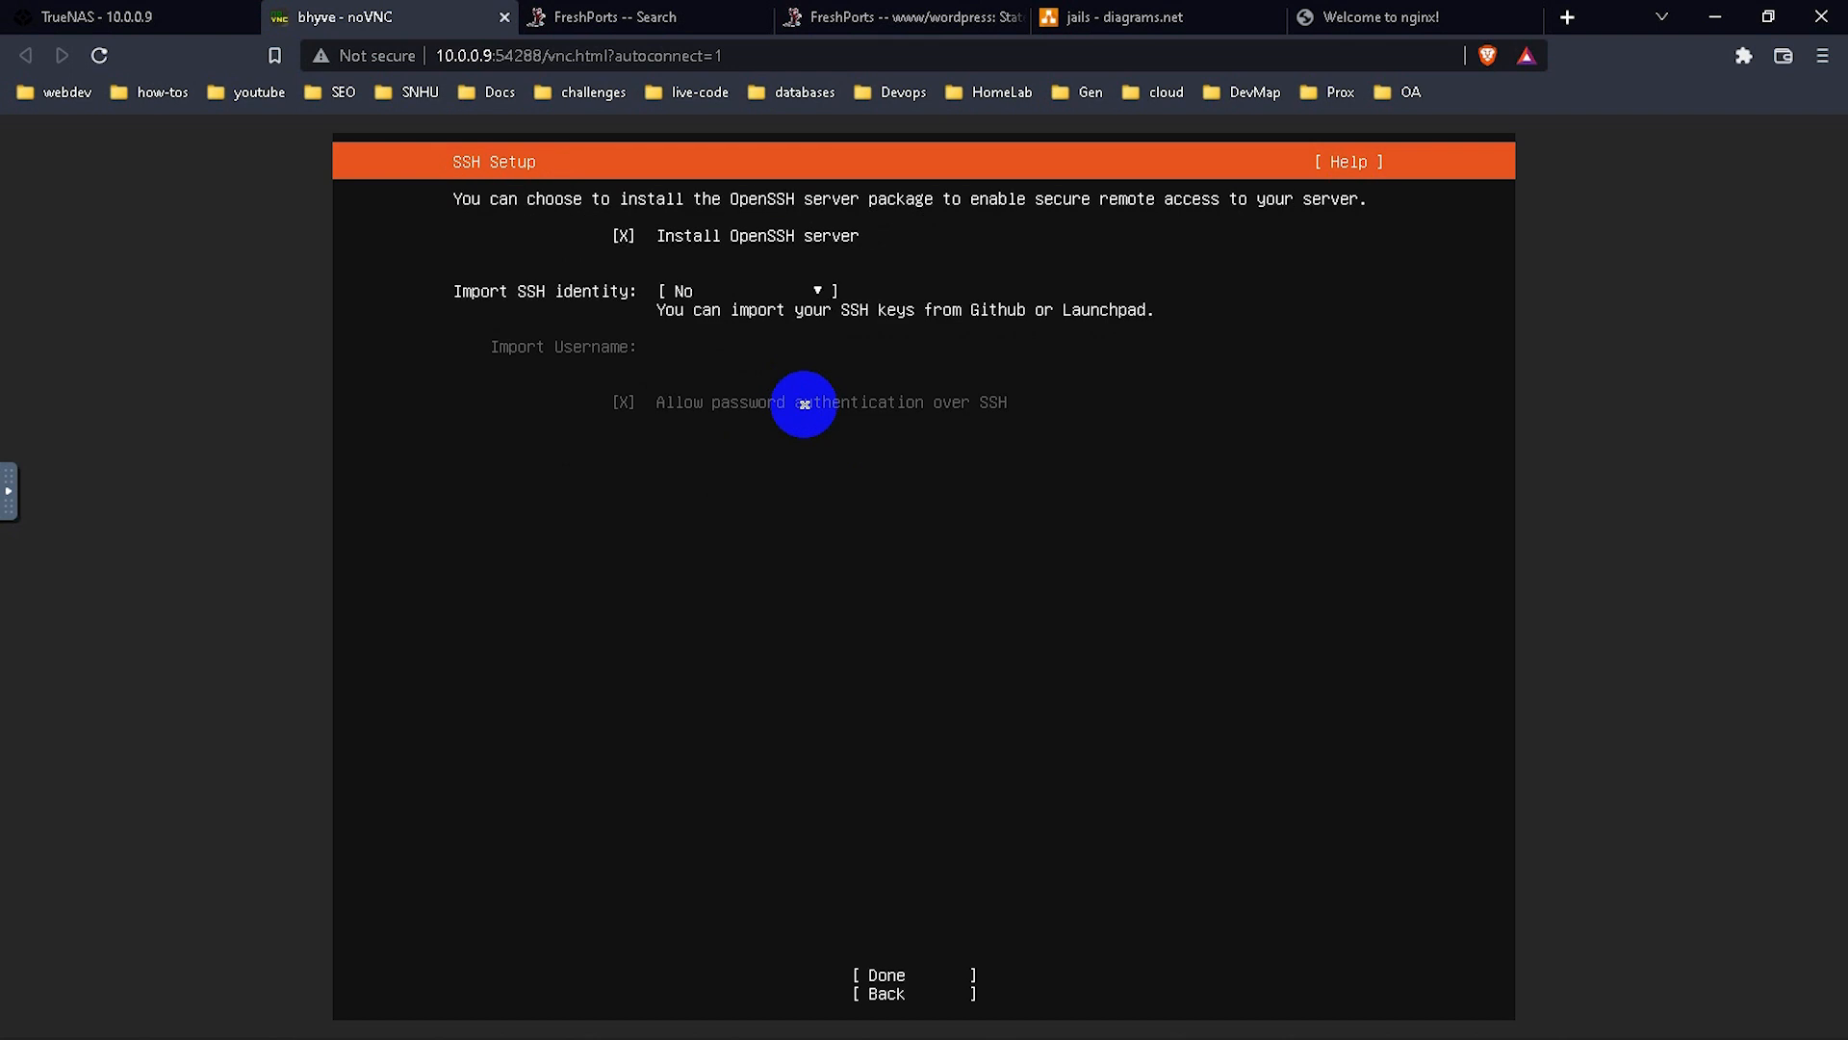
pyautogui.press('Tab')
pyautogui.press('Tab')
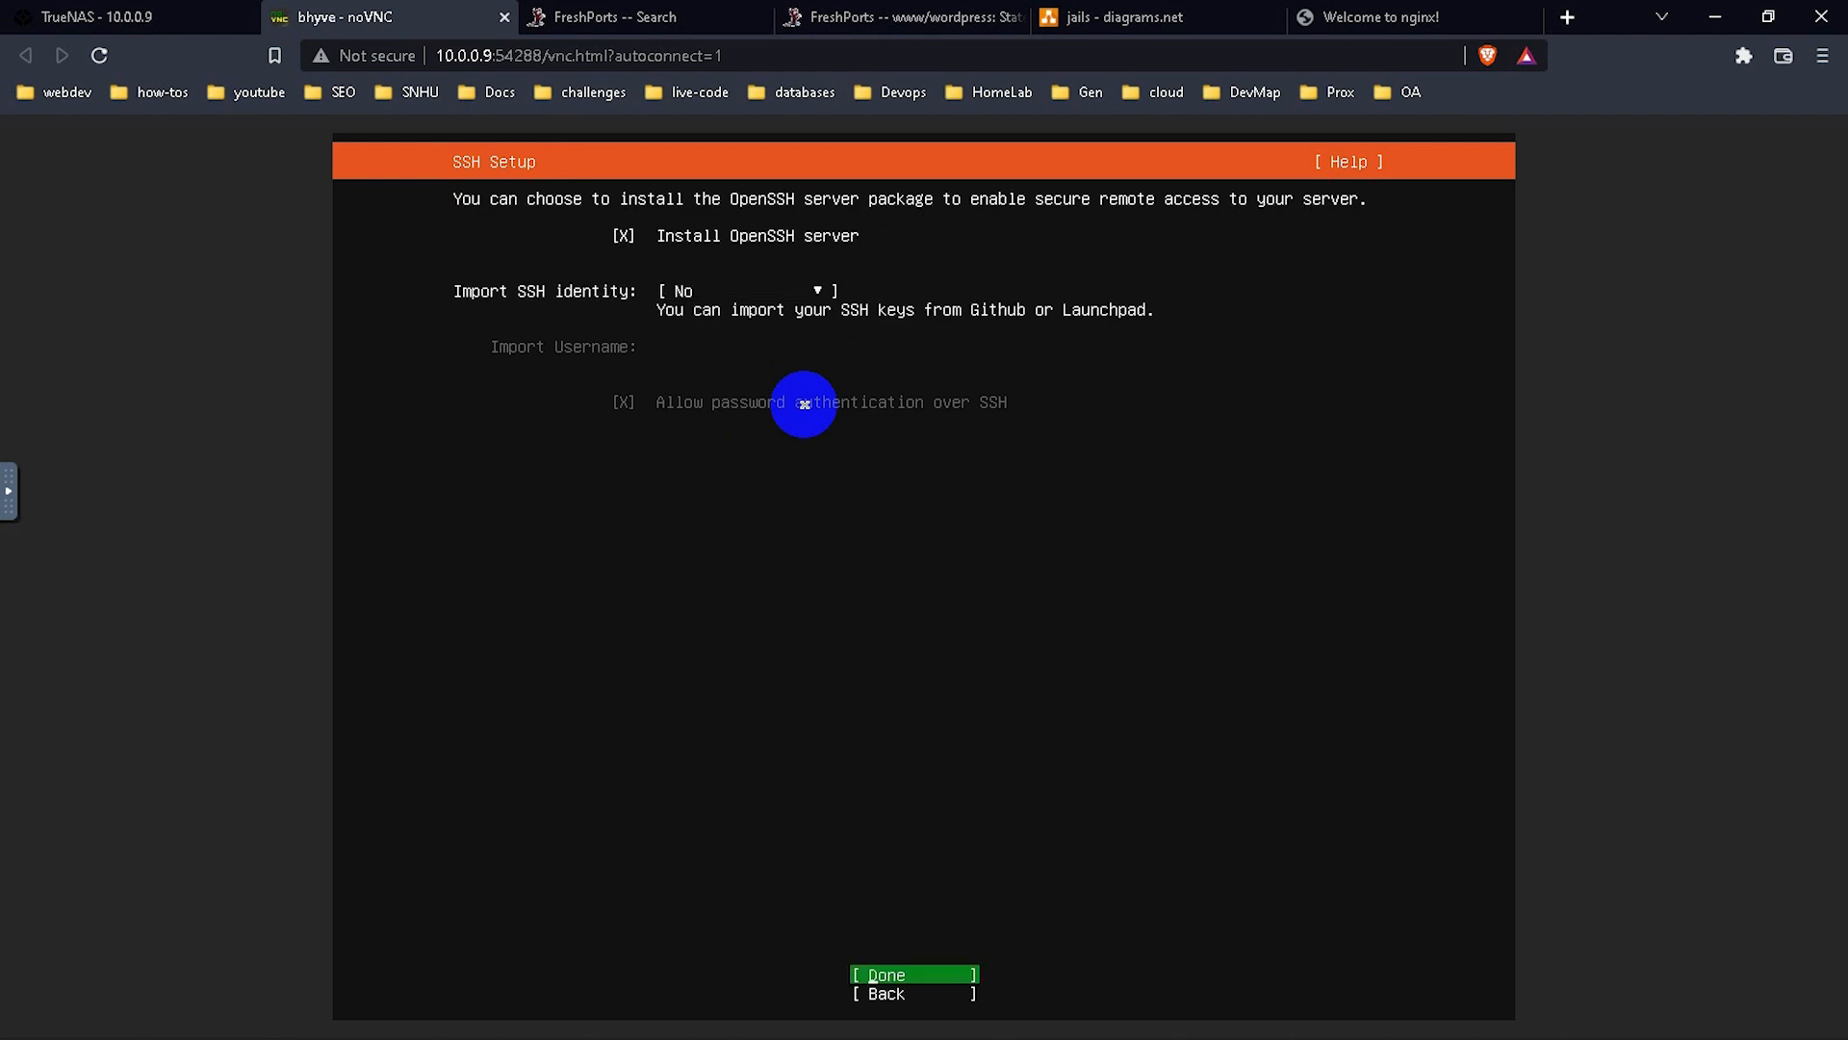
pyautogui.press('Return')
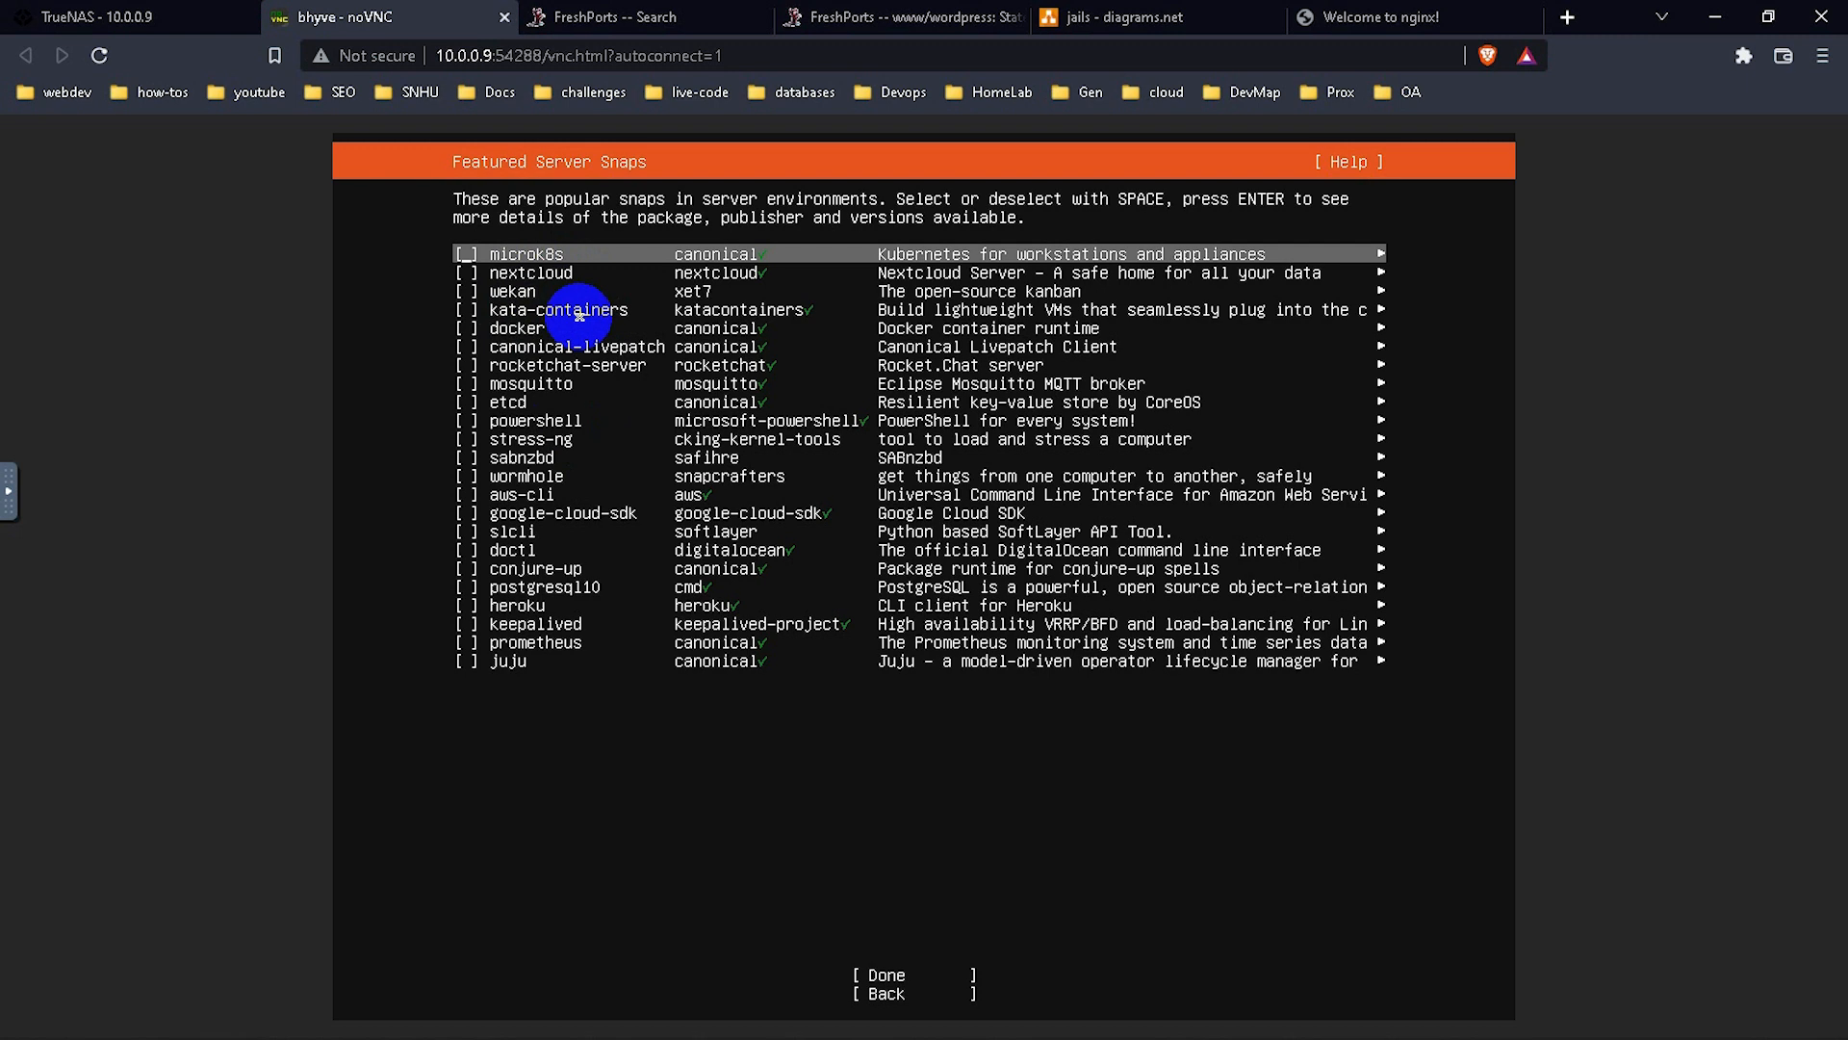
# Skip all featured server snaps and begin the Ubuntu installation.
pyautogui.press('Tab')
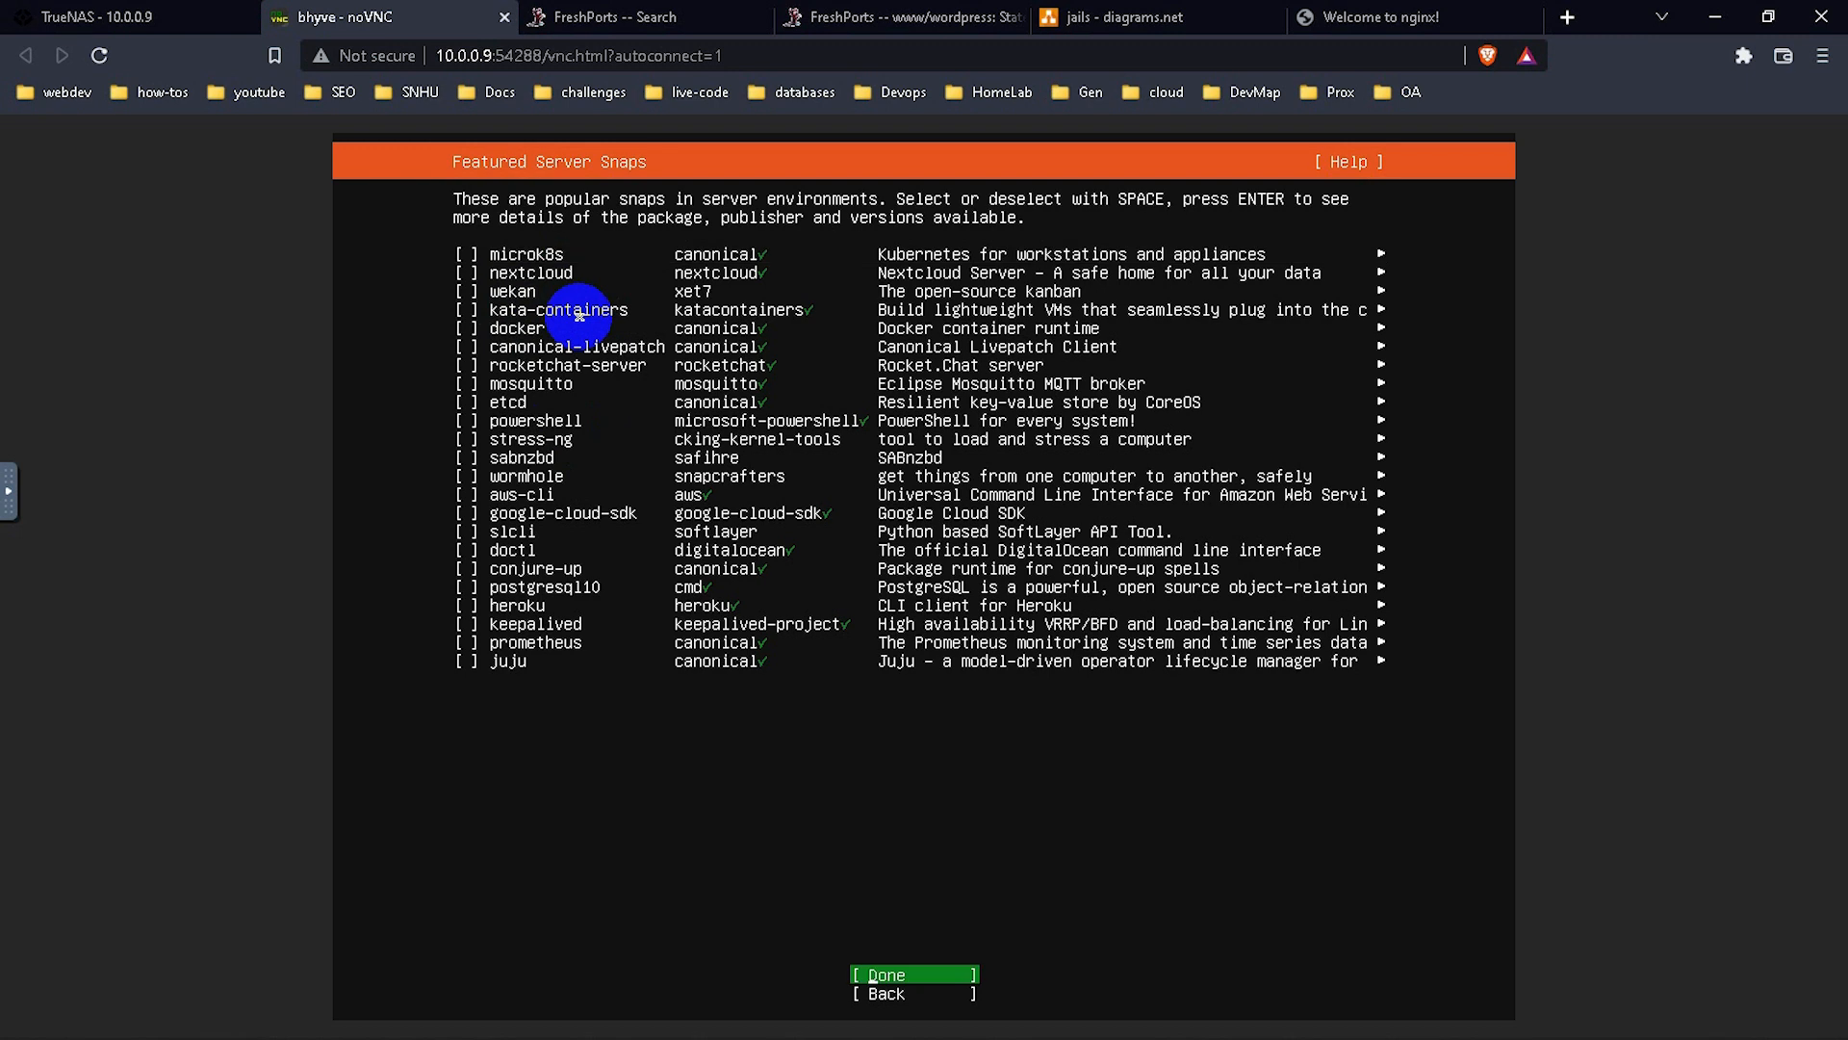
pyautogui.press('Return')
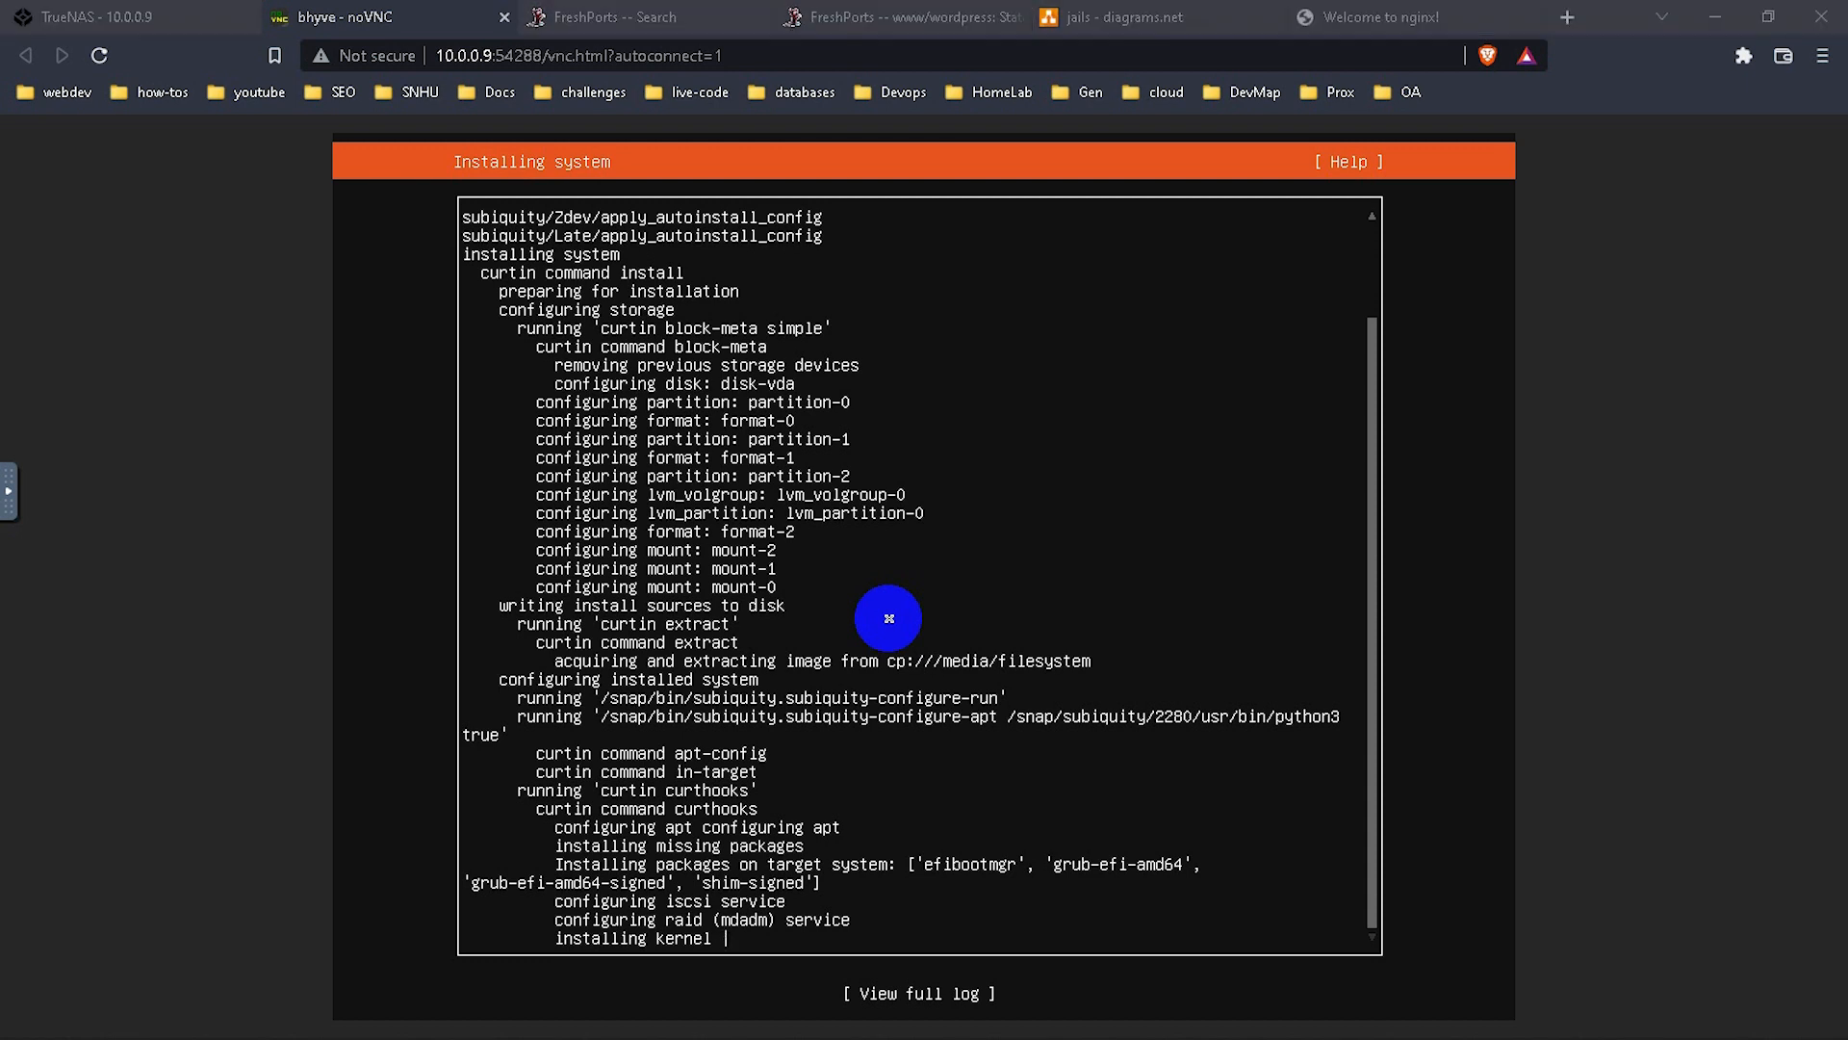
# Review CPU and memory on the TrueNAS Dashboard, then return to the noVNC console.
pyautogui.click(96, 17)
pyautogui.click(120, 298)
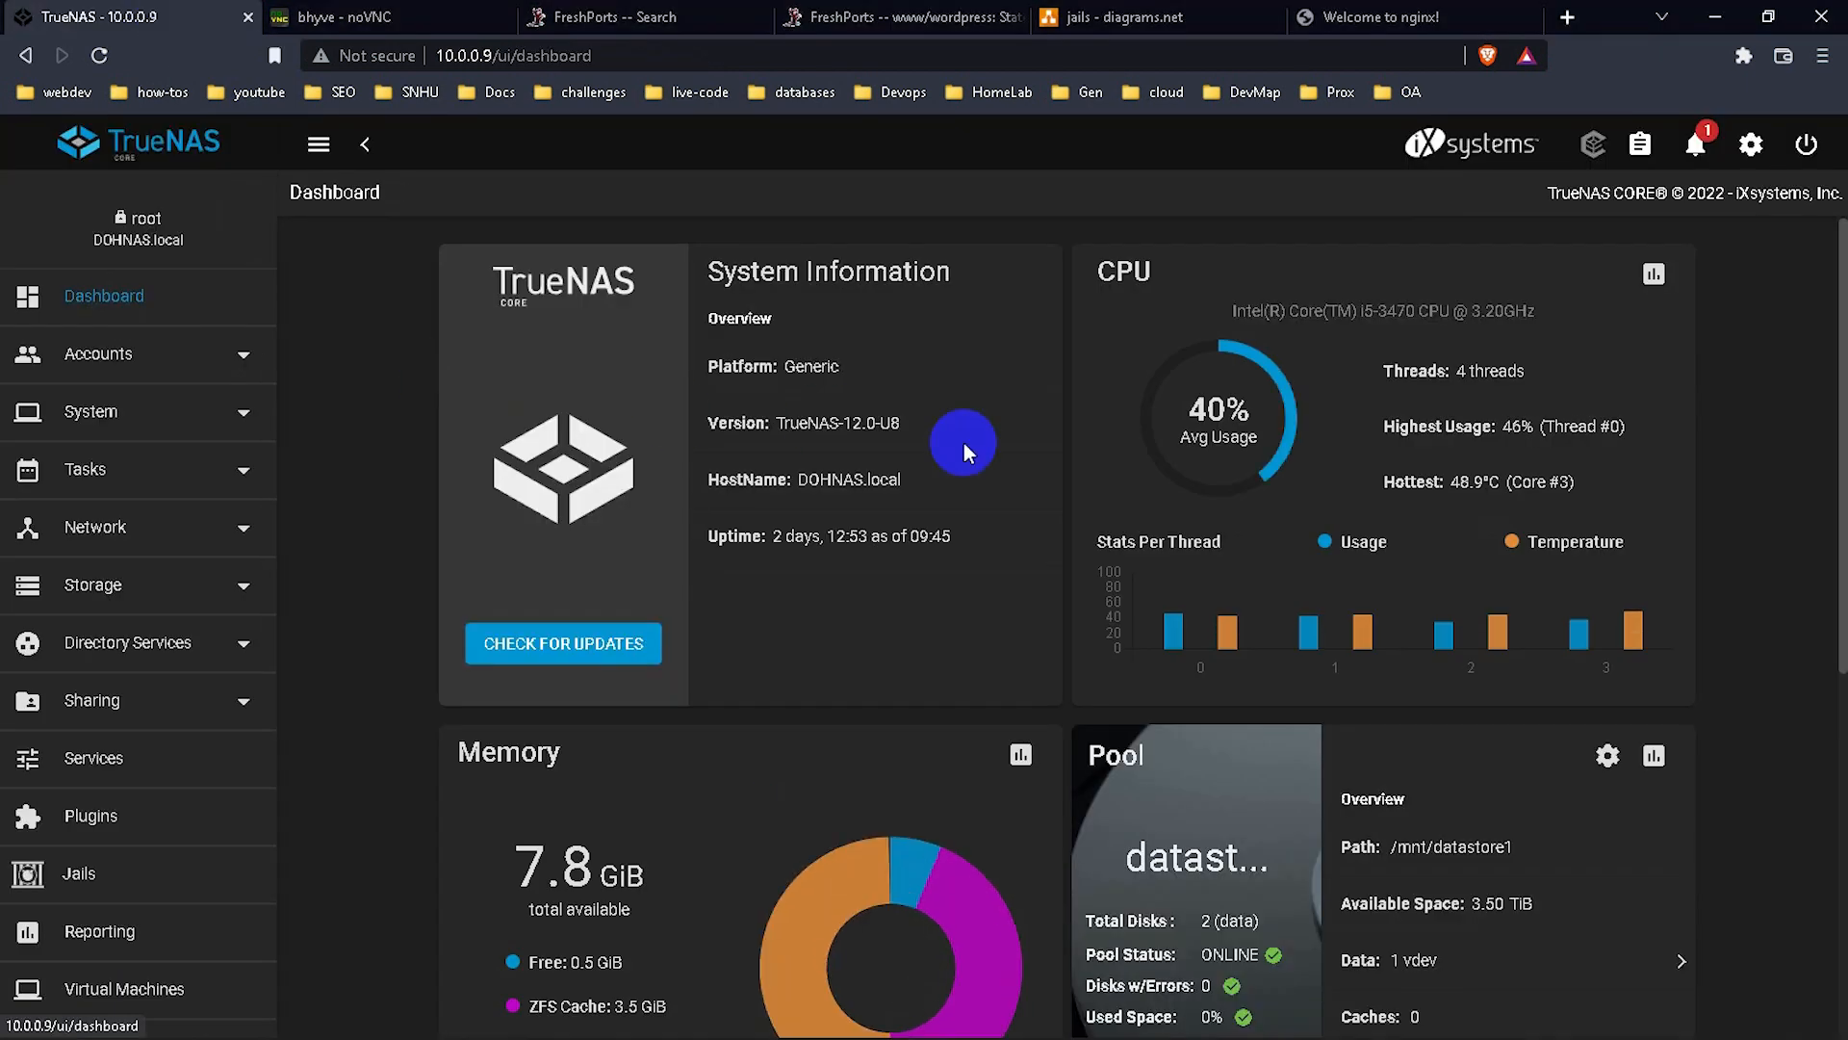
pyautogui.scroll(-1, 1294, 452)
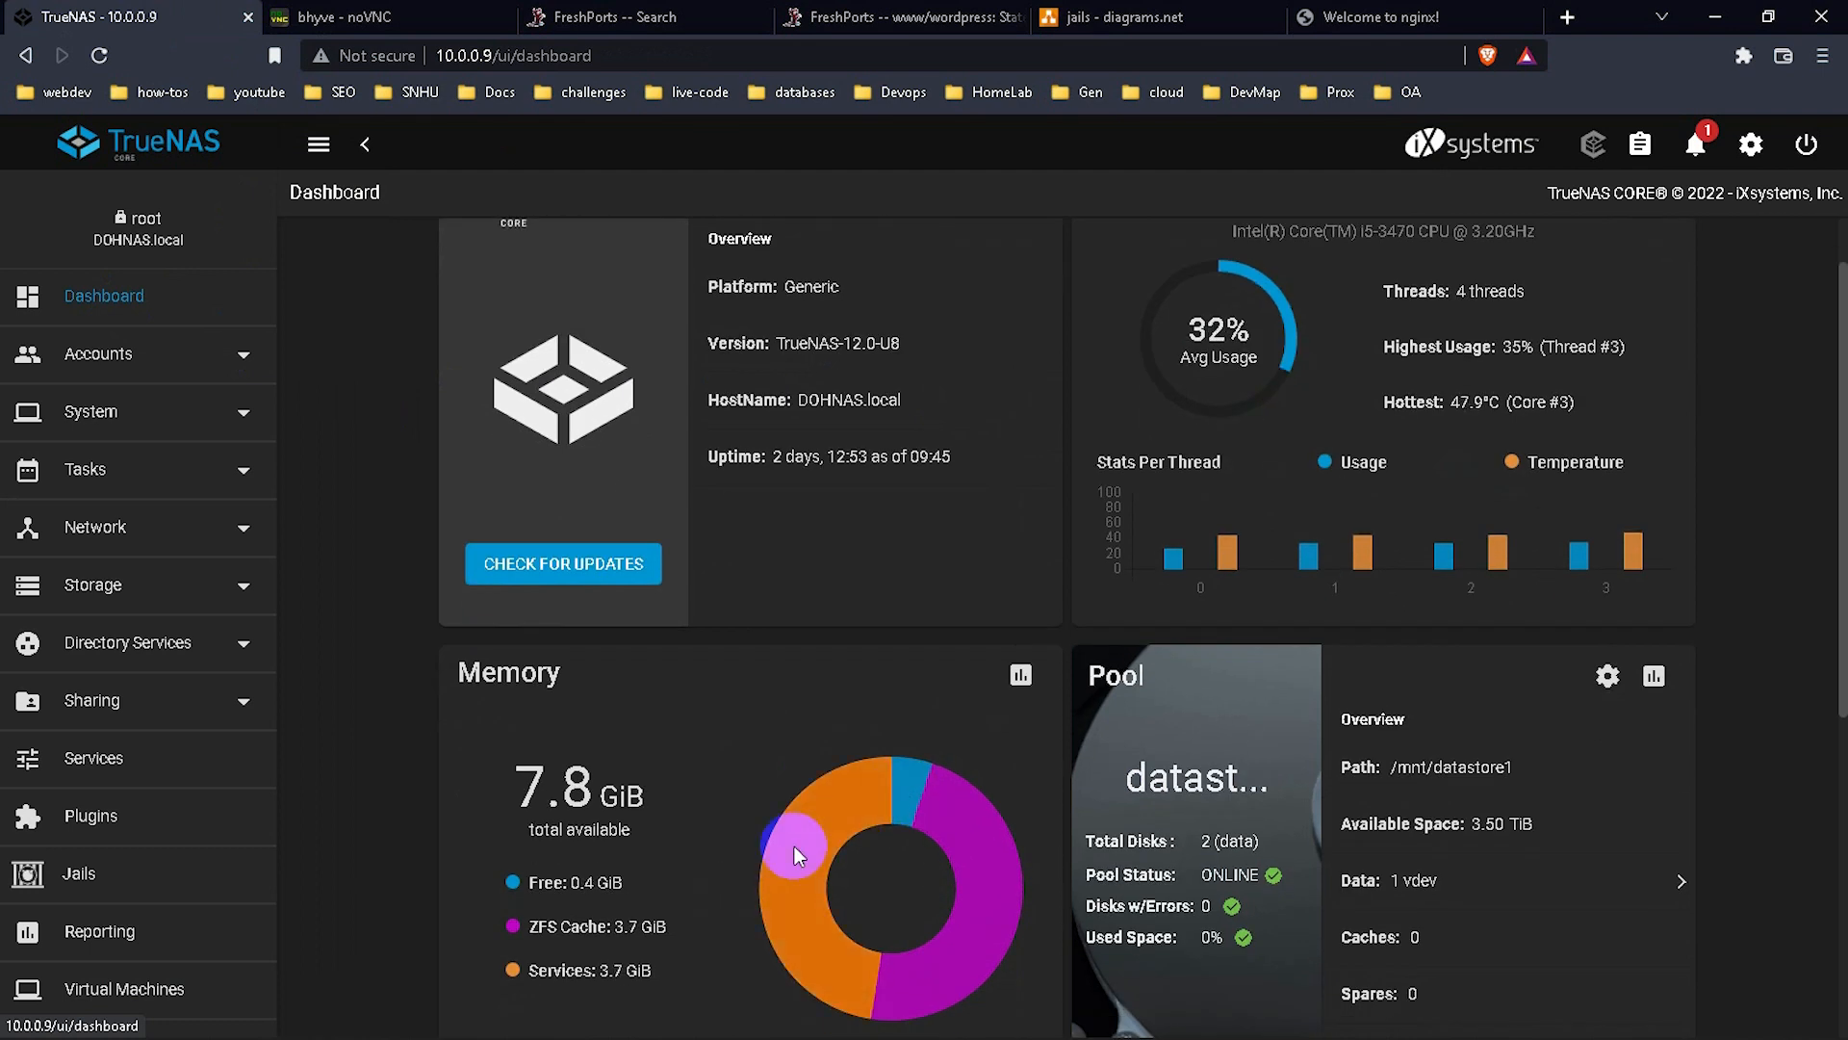
pyautogui.scroll(1, 794, 846)
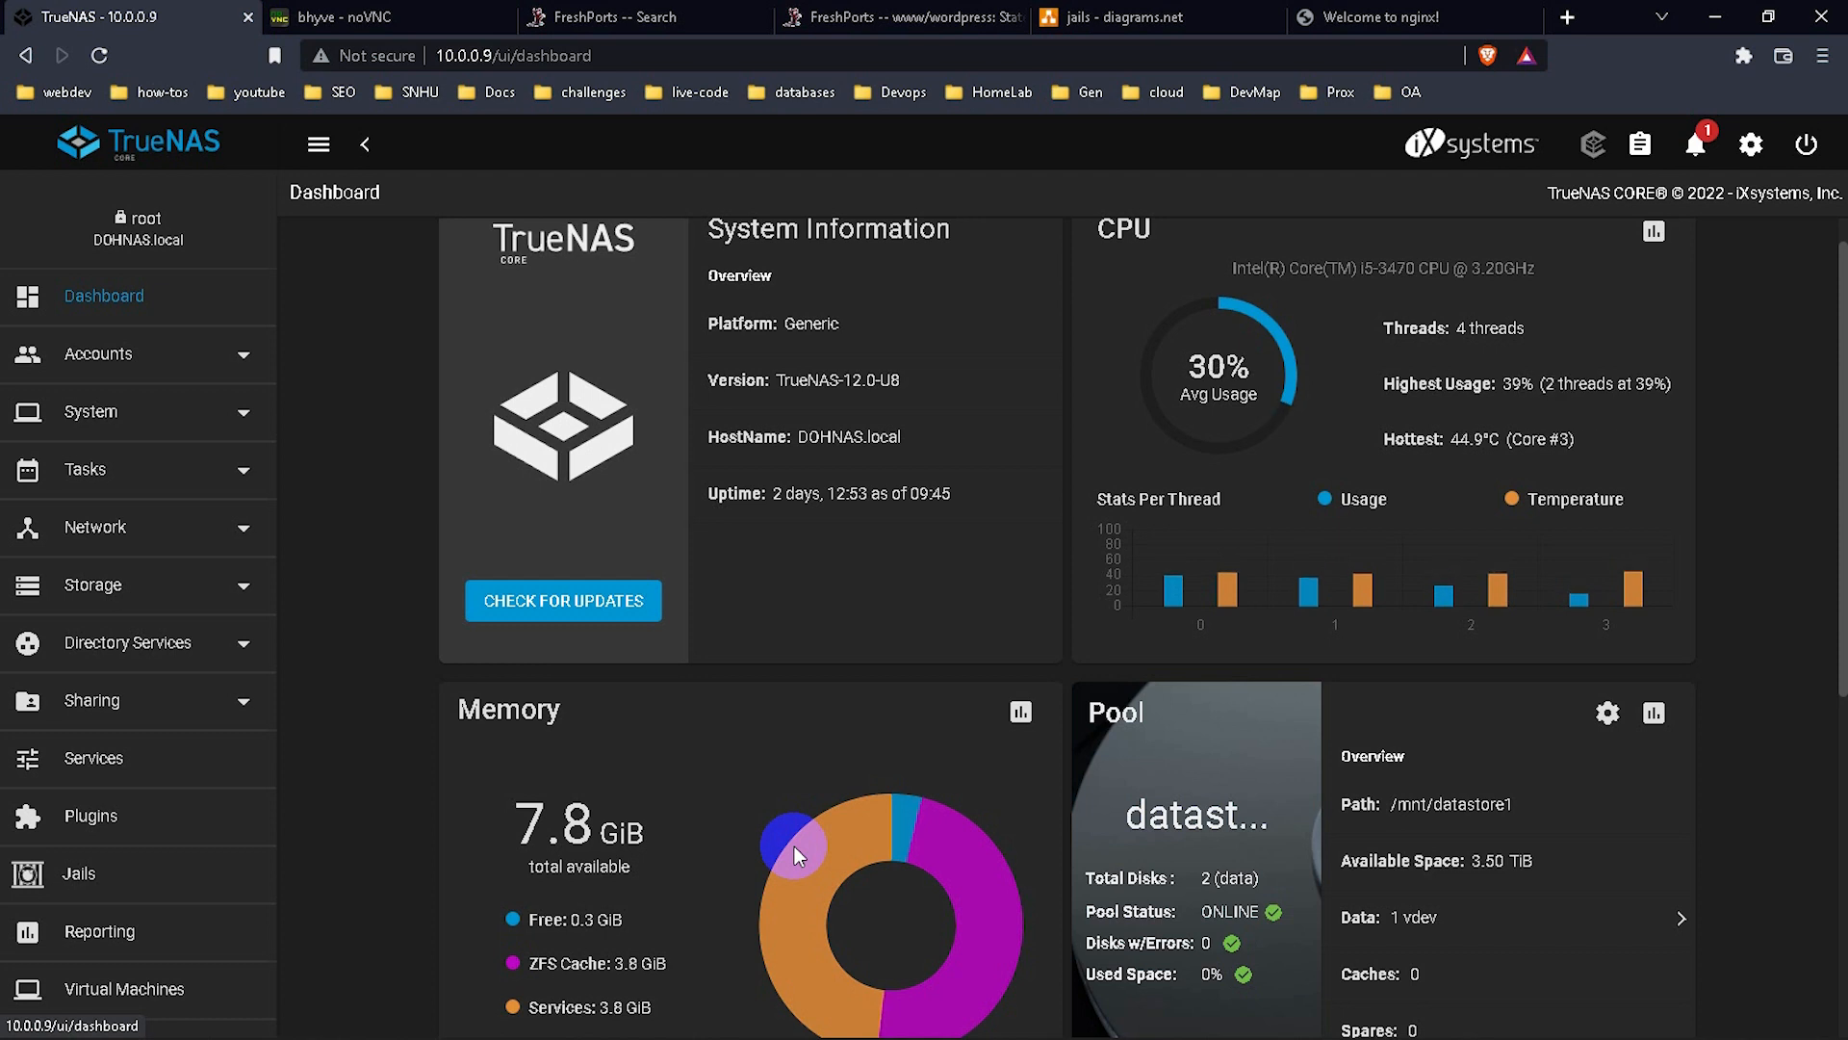
pyautogui.scroll(1, 794, 846)
pyautogui.click(372, 18)
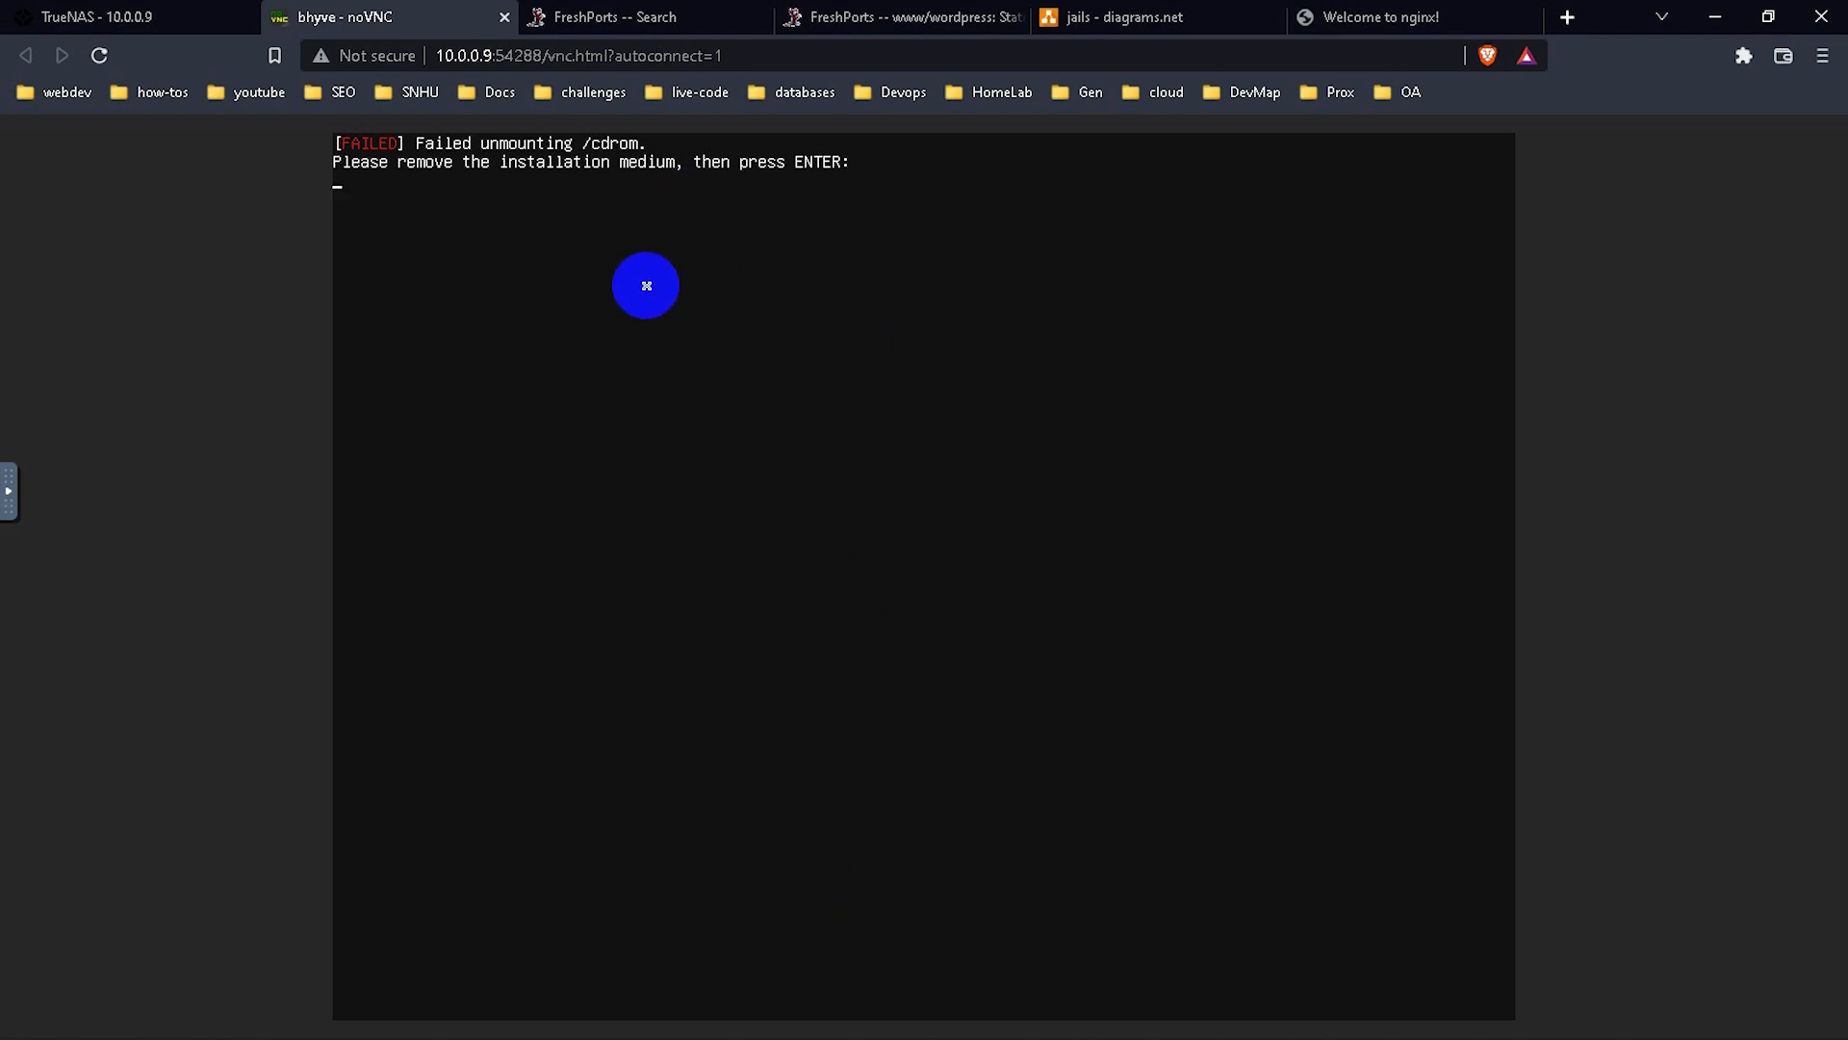
# Confirm the remove-medium prompt to reboot, reconnect noVNC, and switch back to TrueNAS.
pyautogui.press('Return')
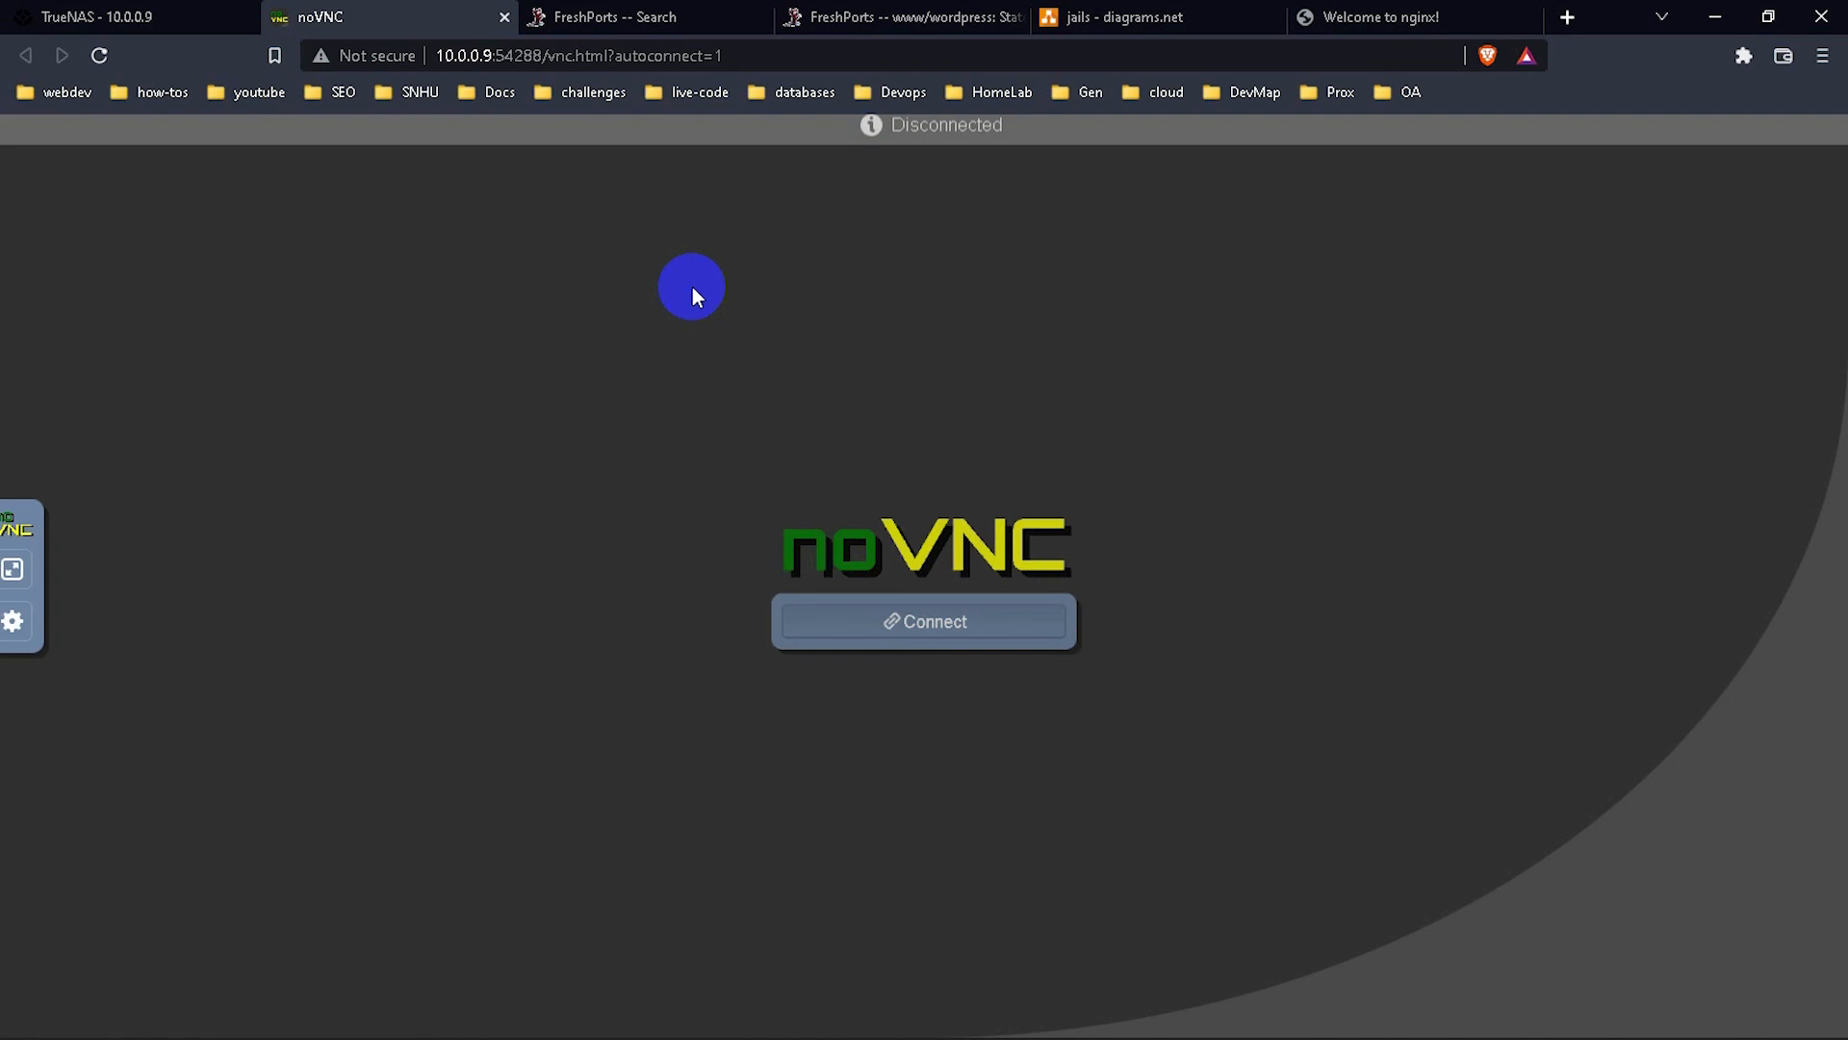
pyautogui.click(818, 647)
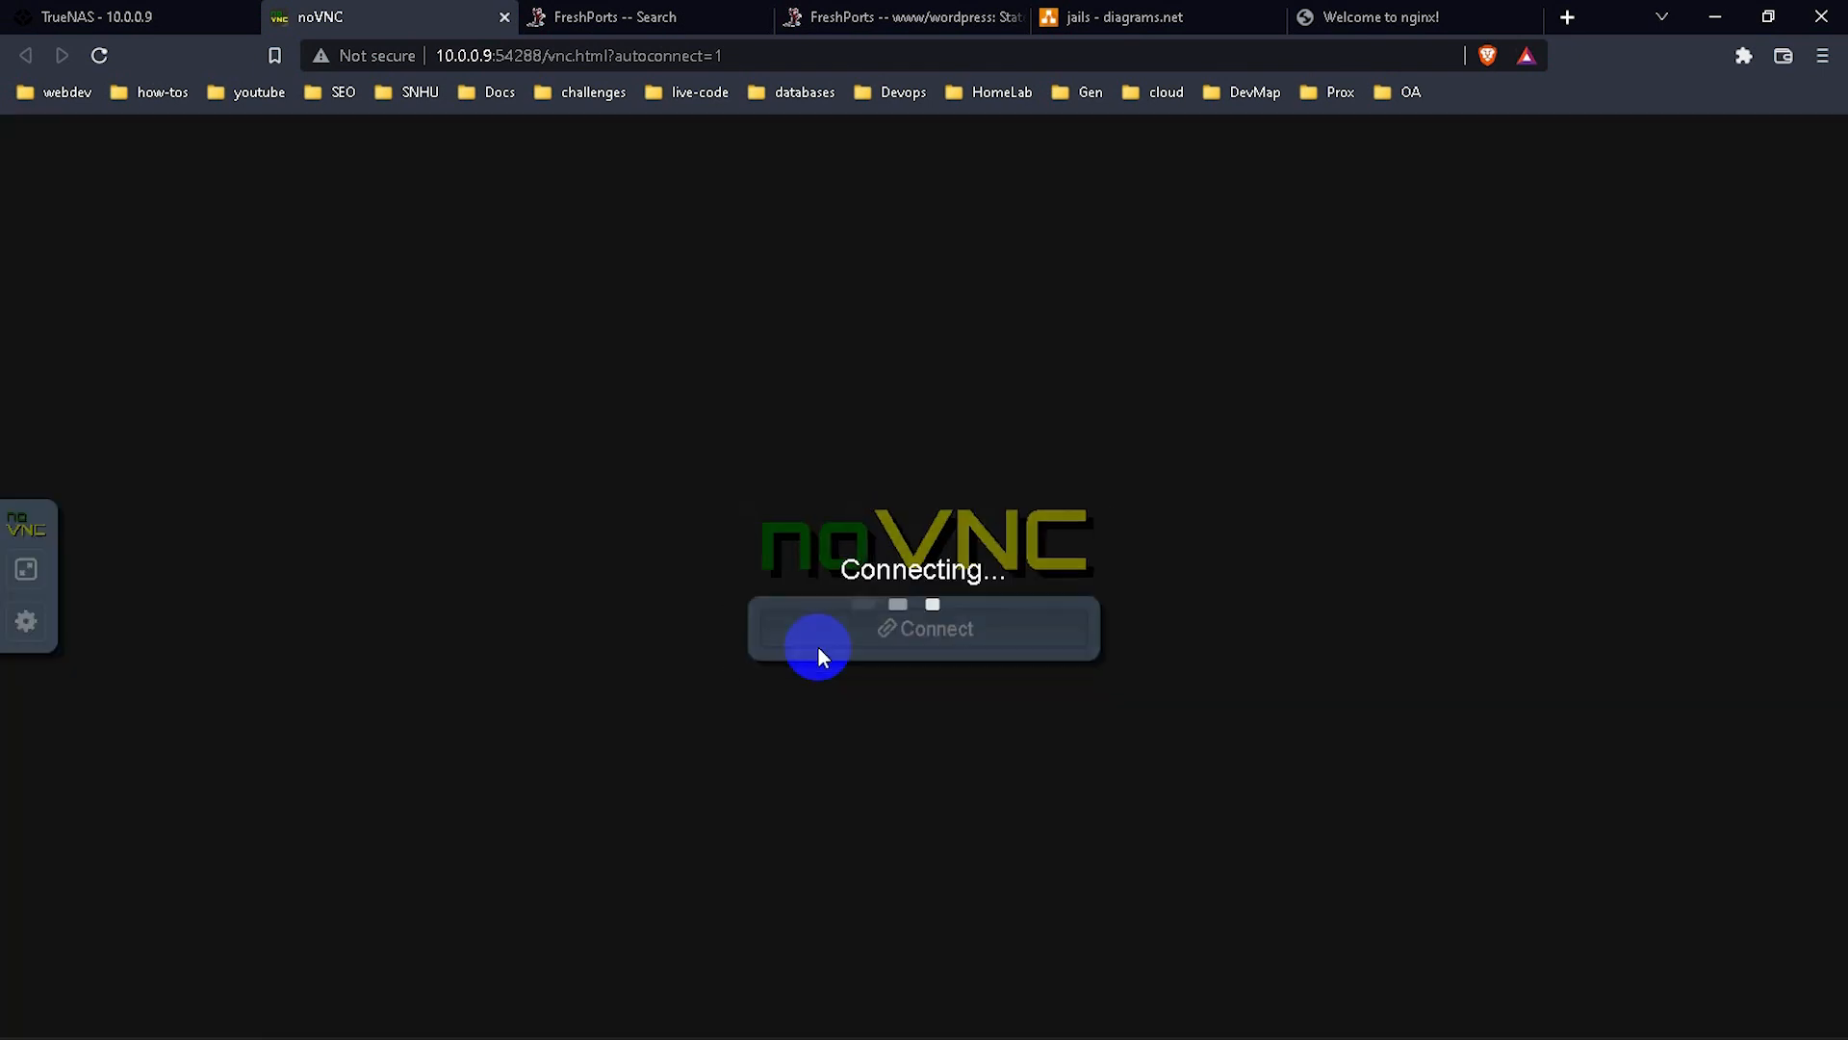
pyautogui.click(213, 10)
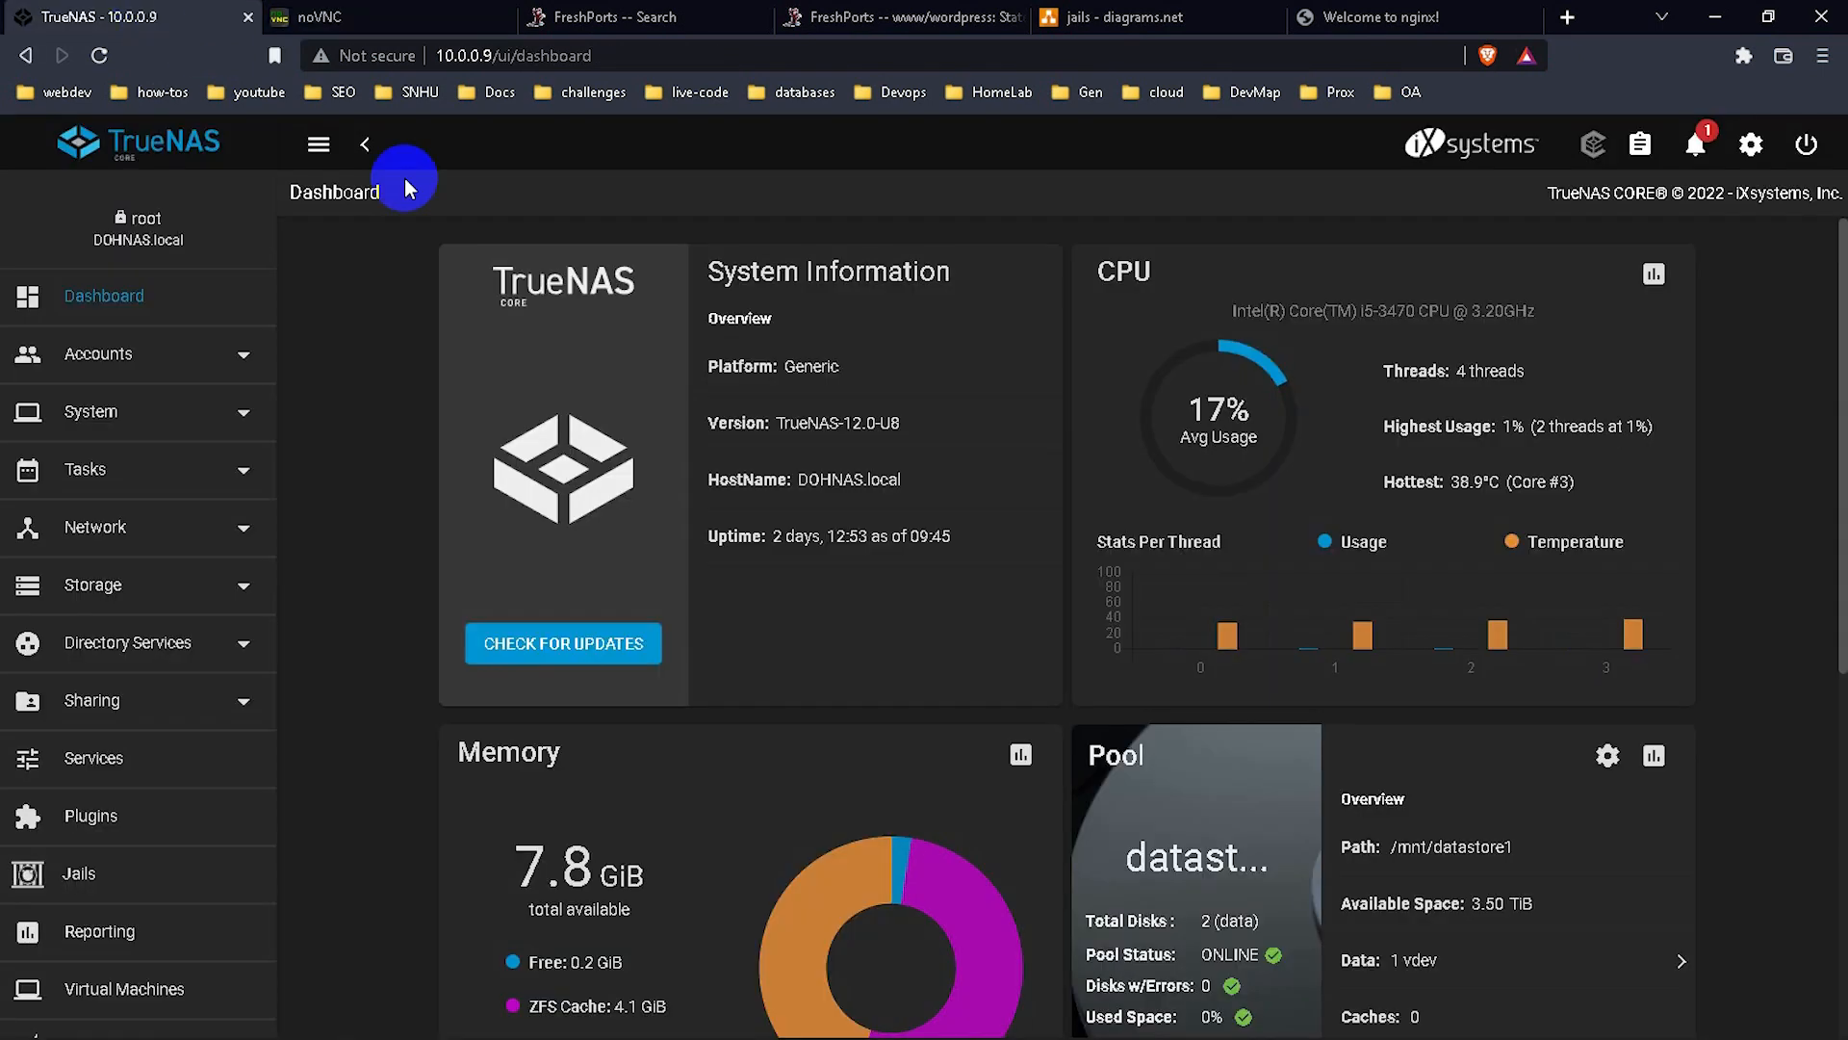
# Delete the CDROM device from Ubuntu1's Devices list, then switch to the noVNC console.
pyautogui.click(151, 983)
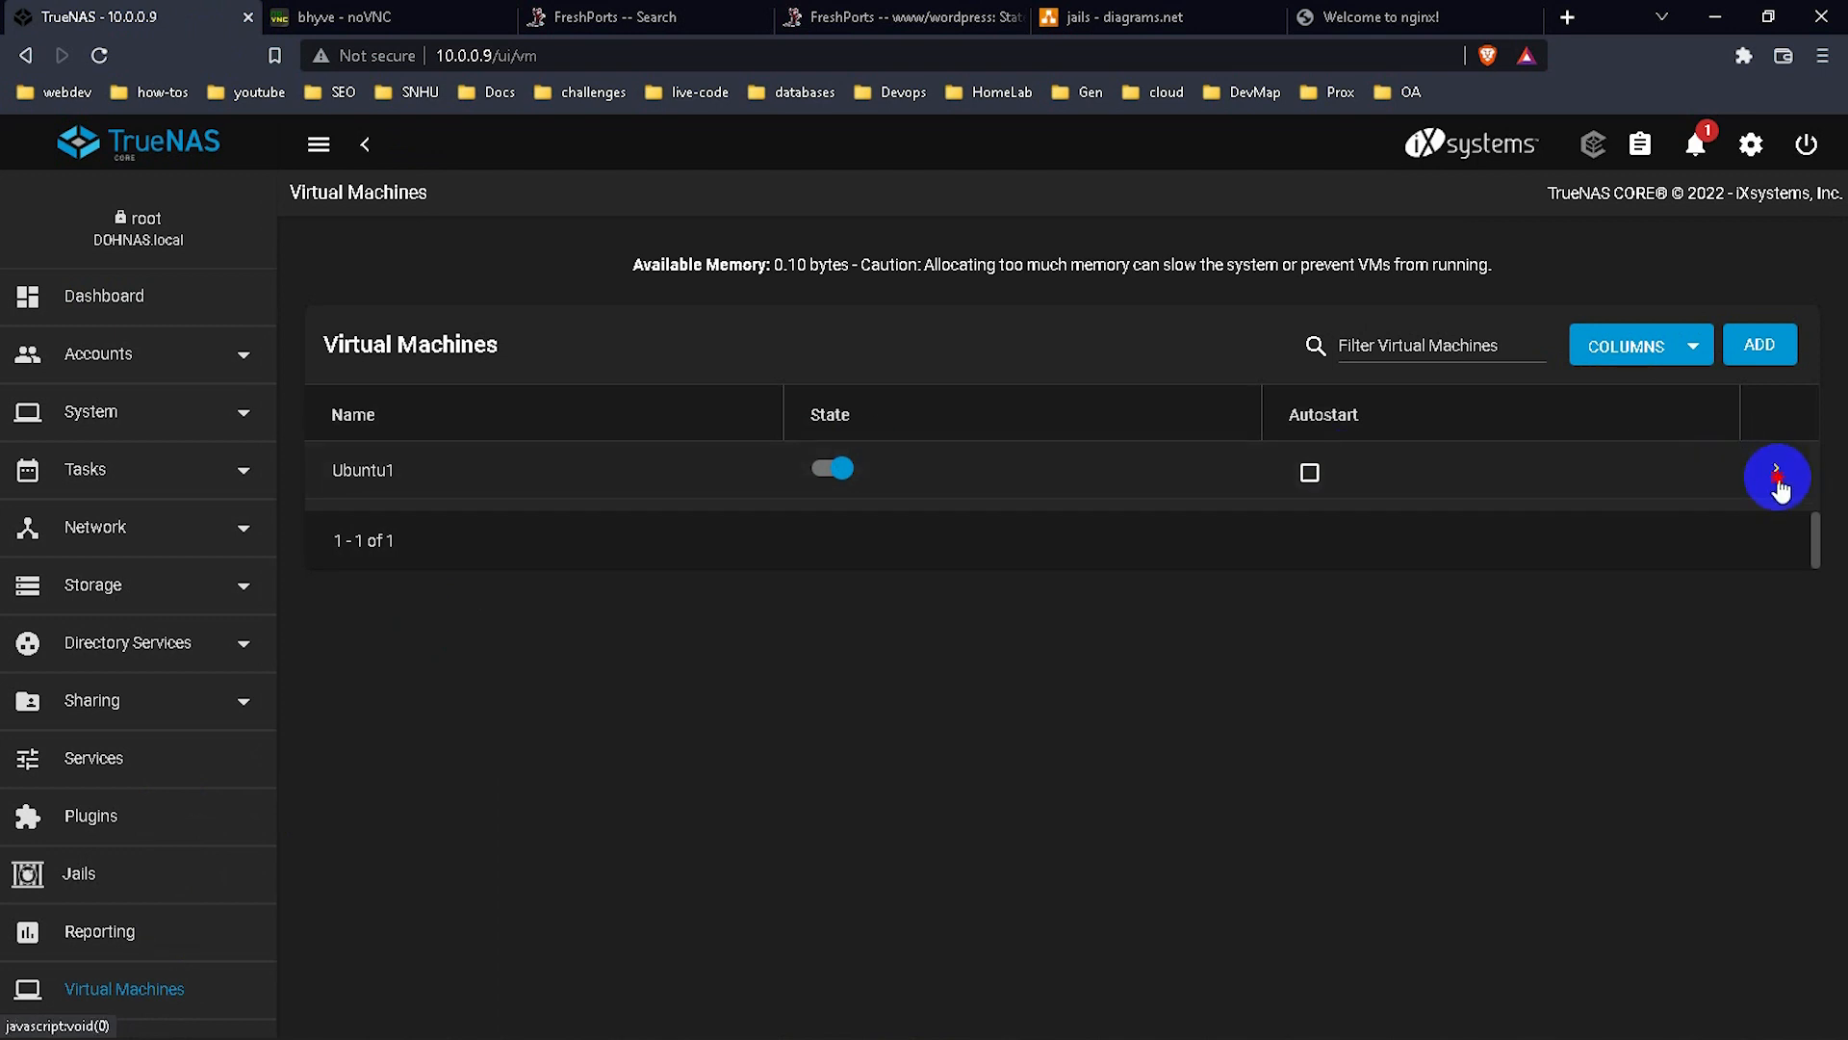
pyautogui.click(1774, 472)
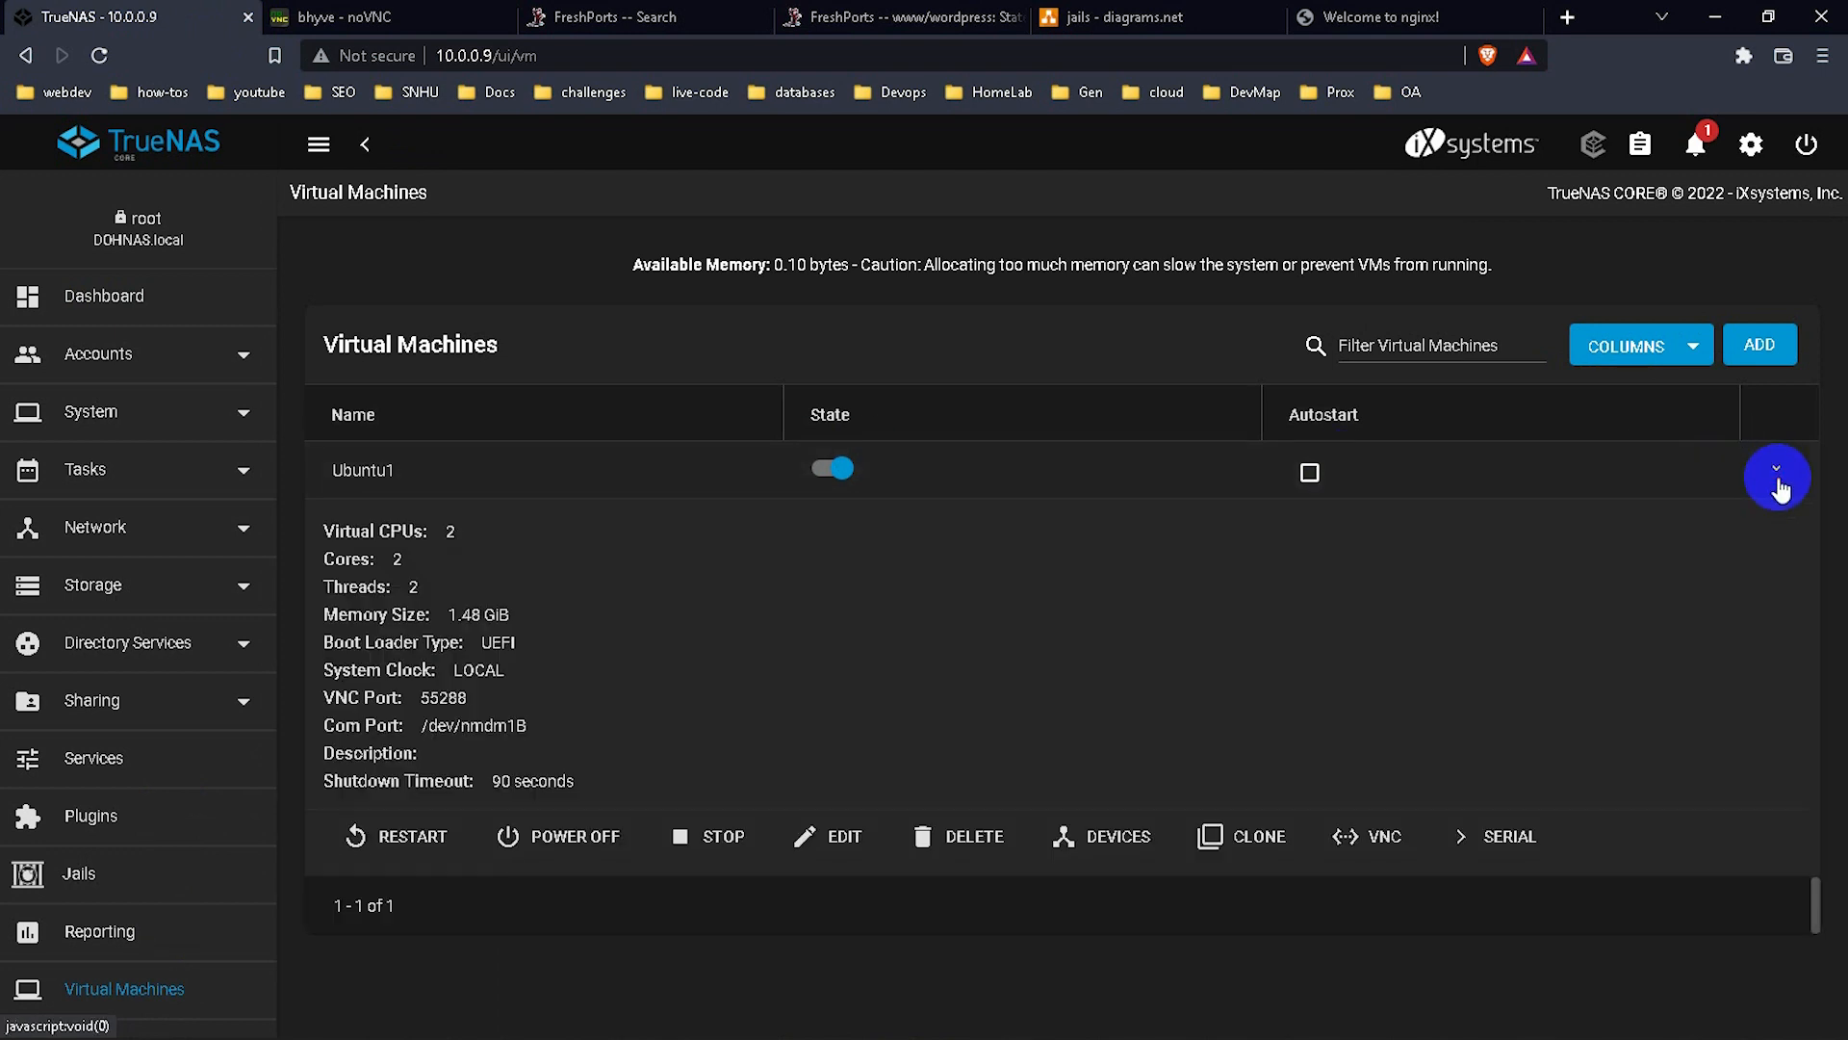
pyautogui.click(1150, 834)
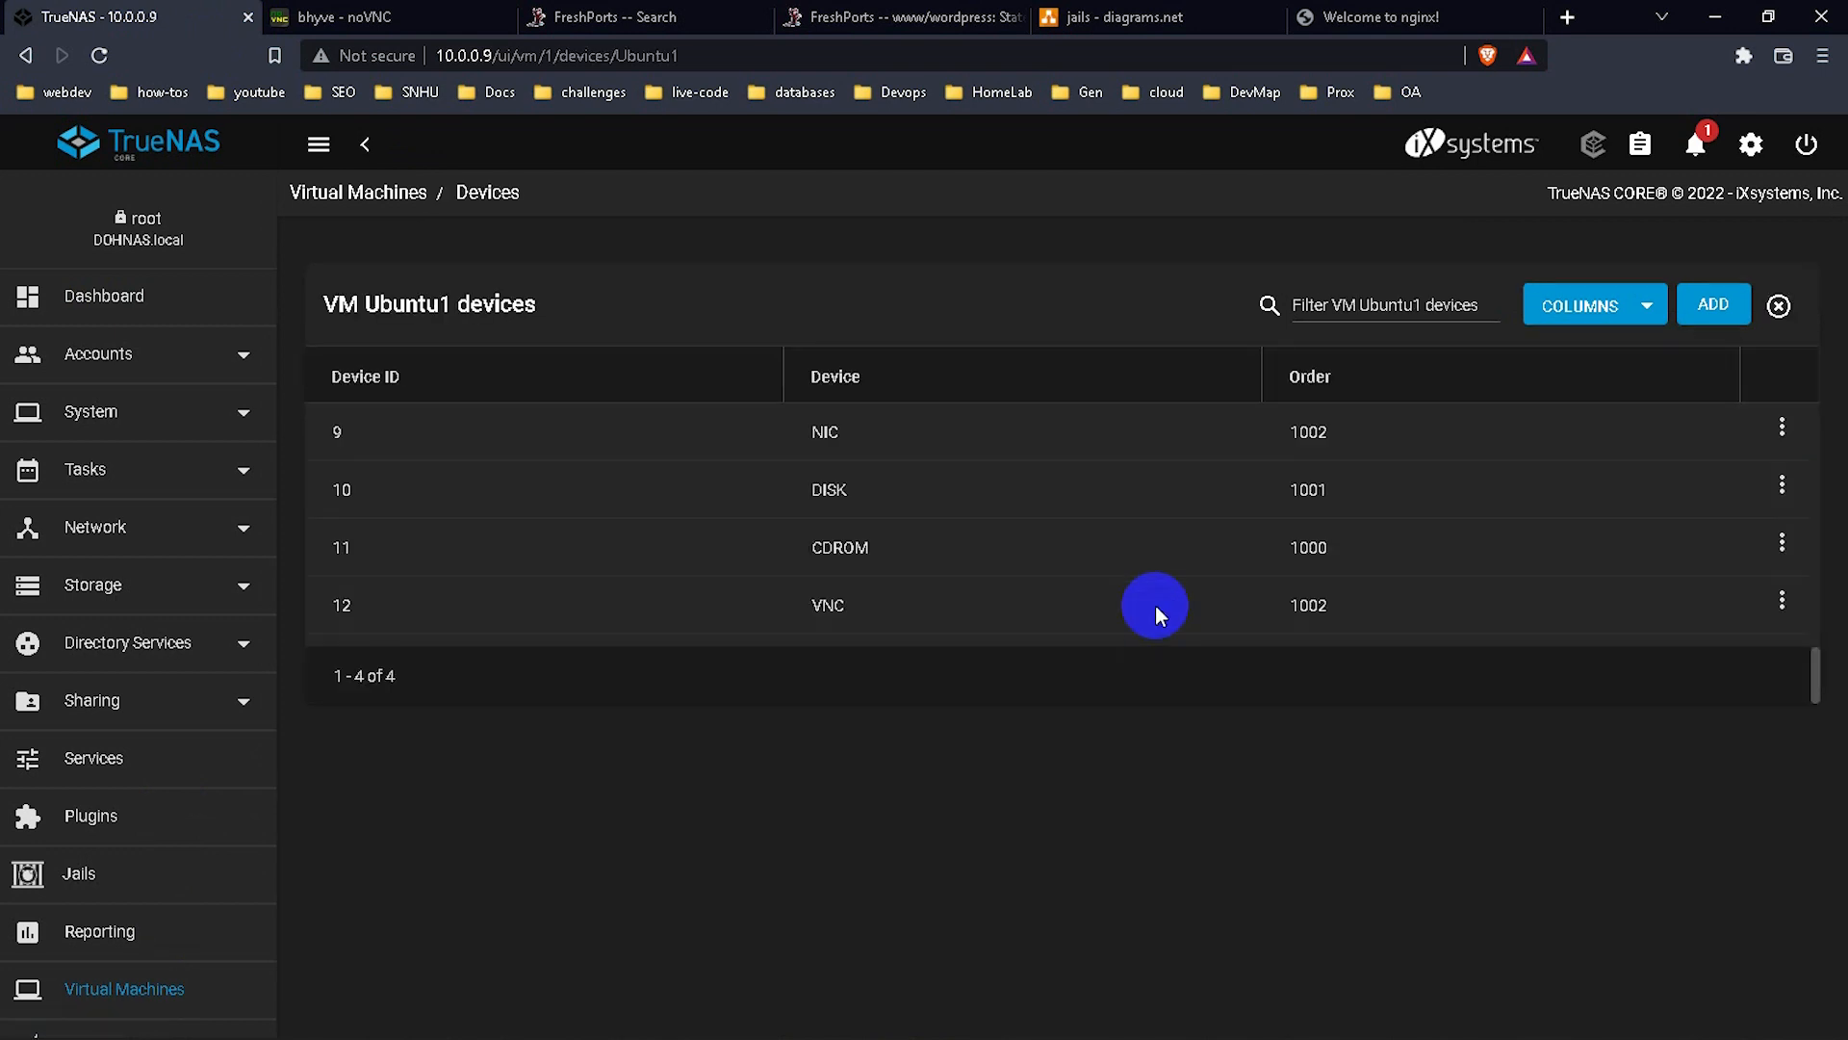
pyautogui.click(1781, 544)
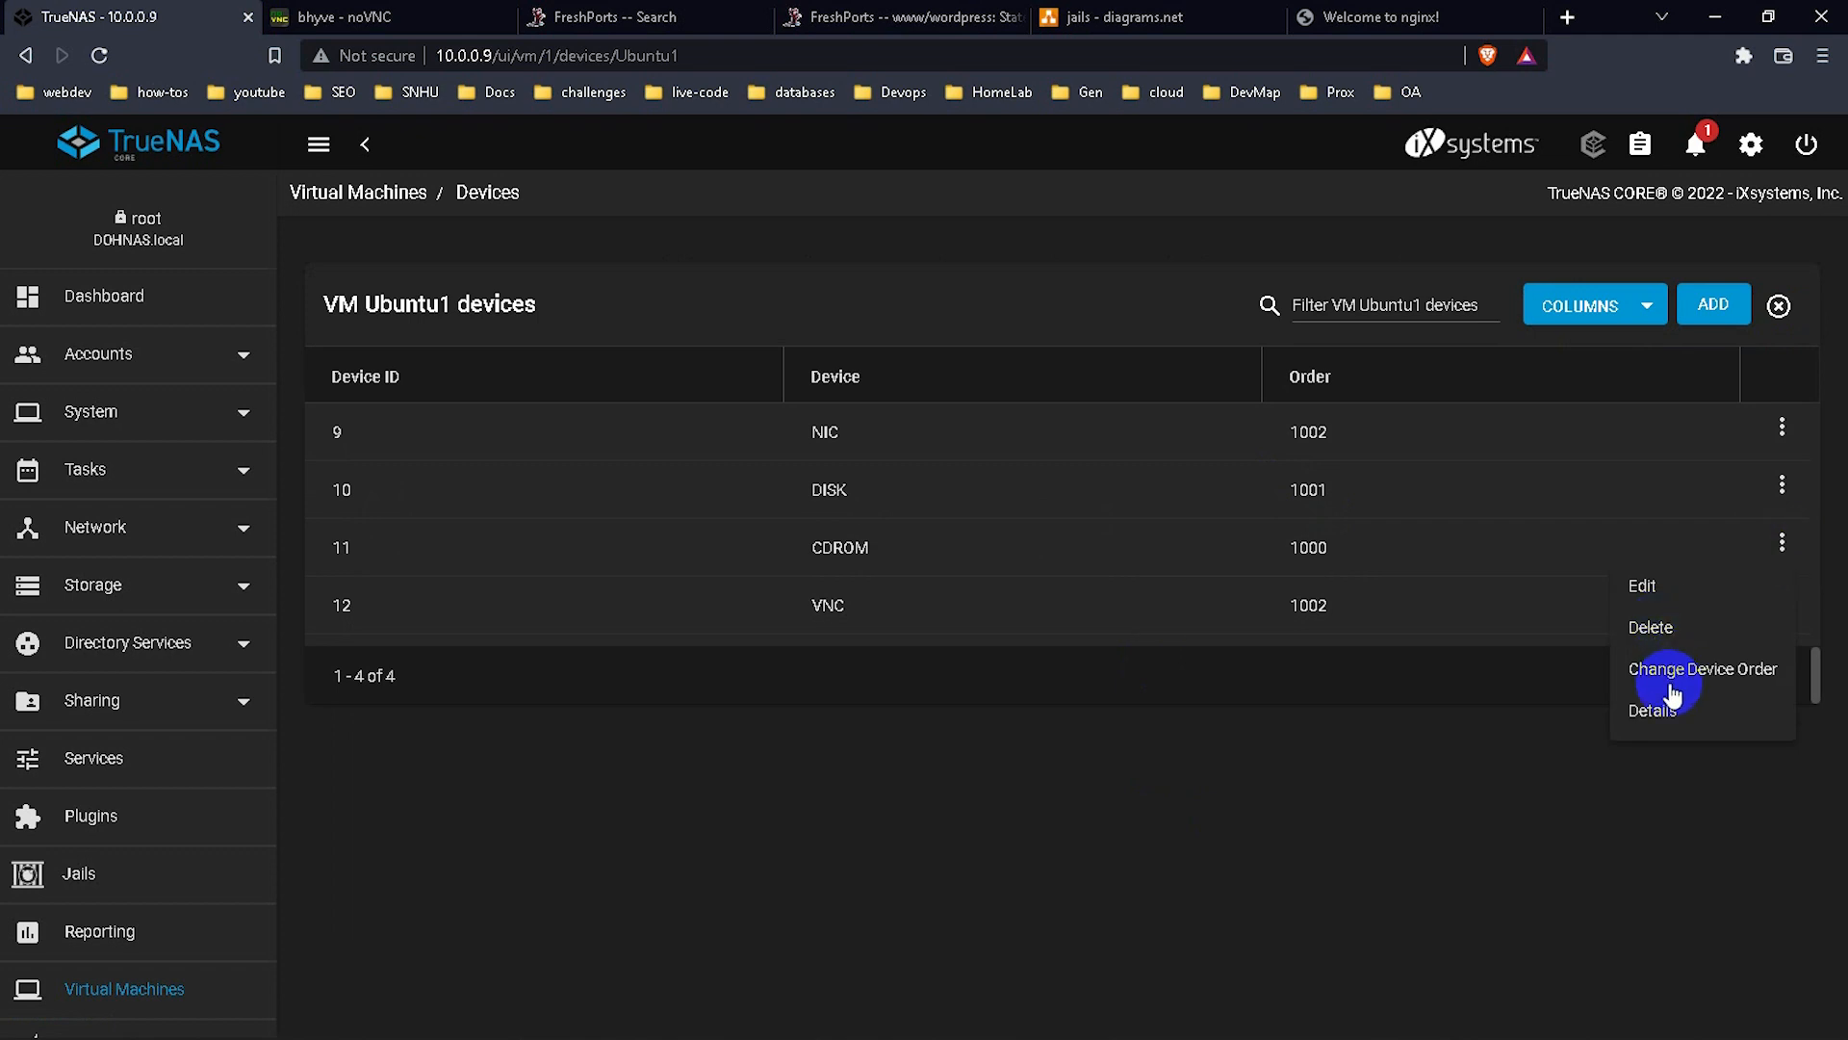
pyautogui.click(1650, 627)
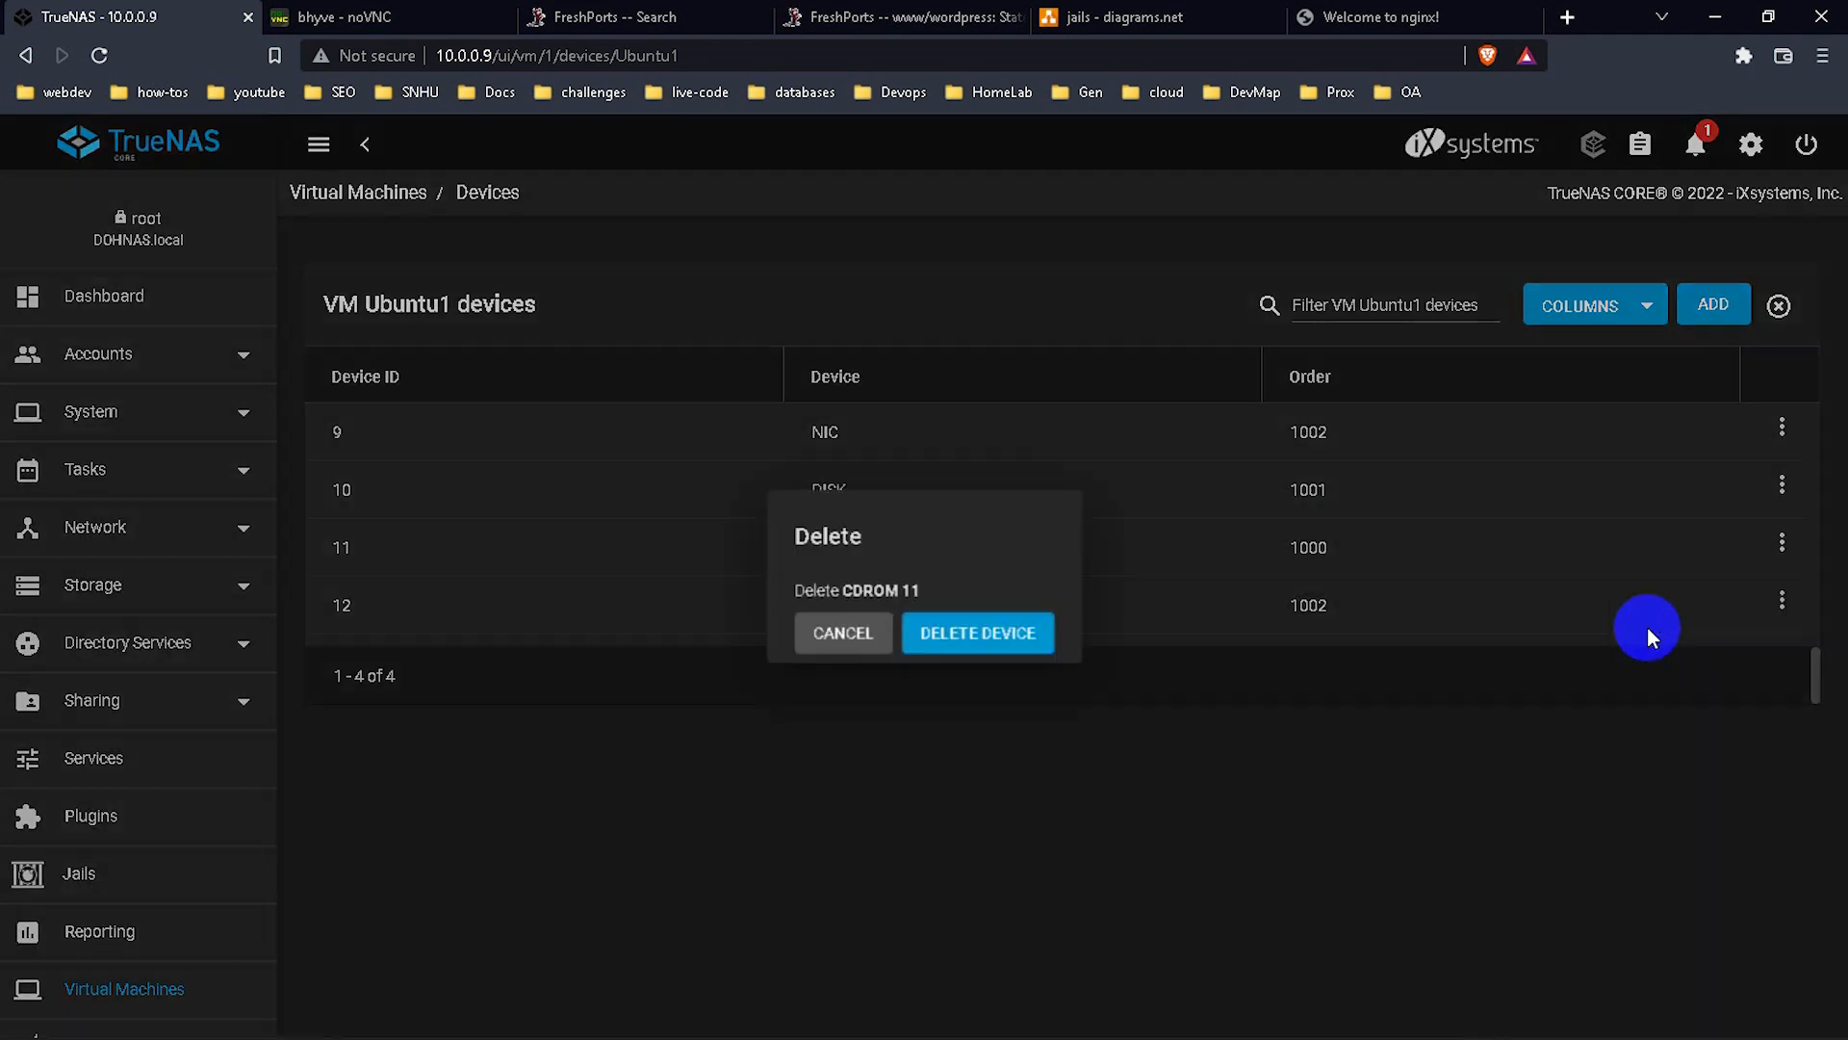
pyautogui.click(1008, 635)
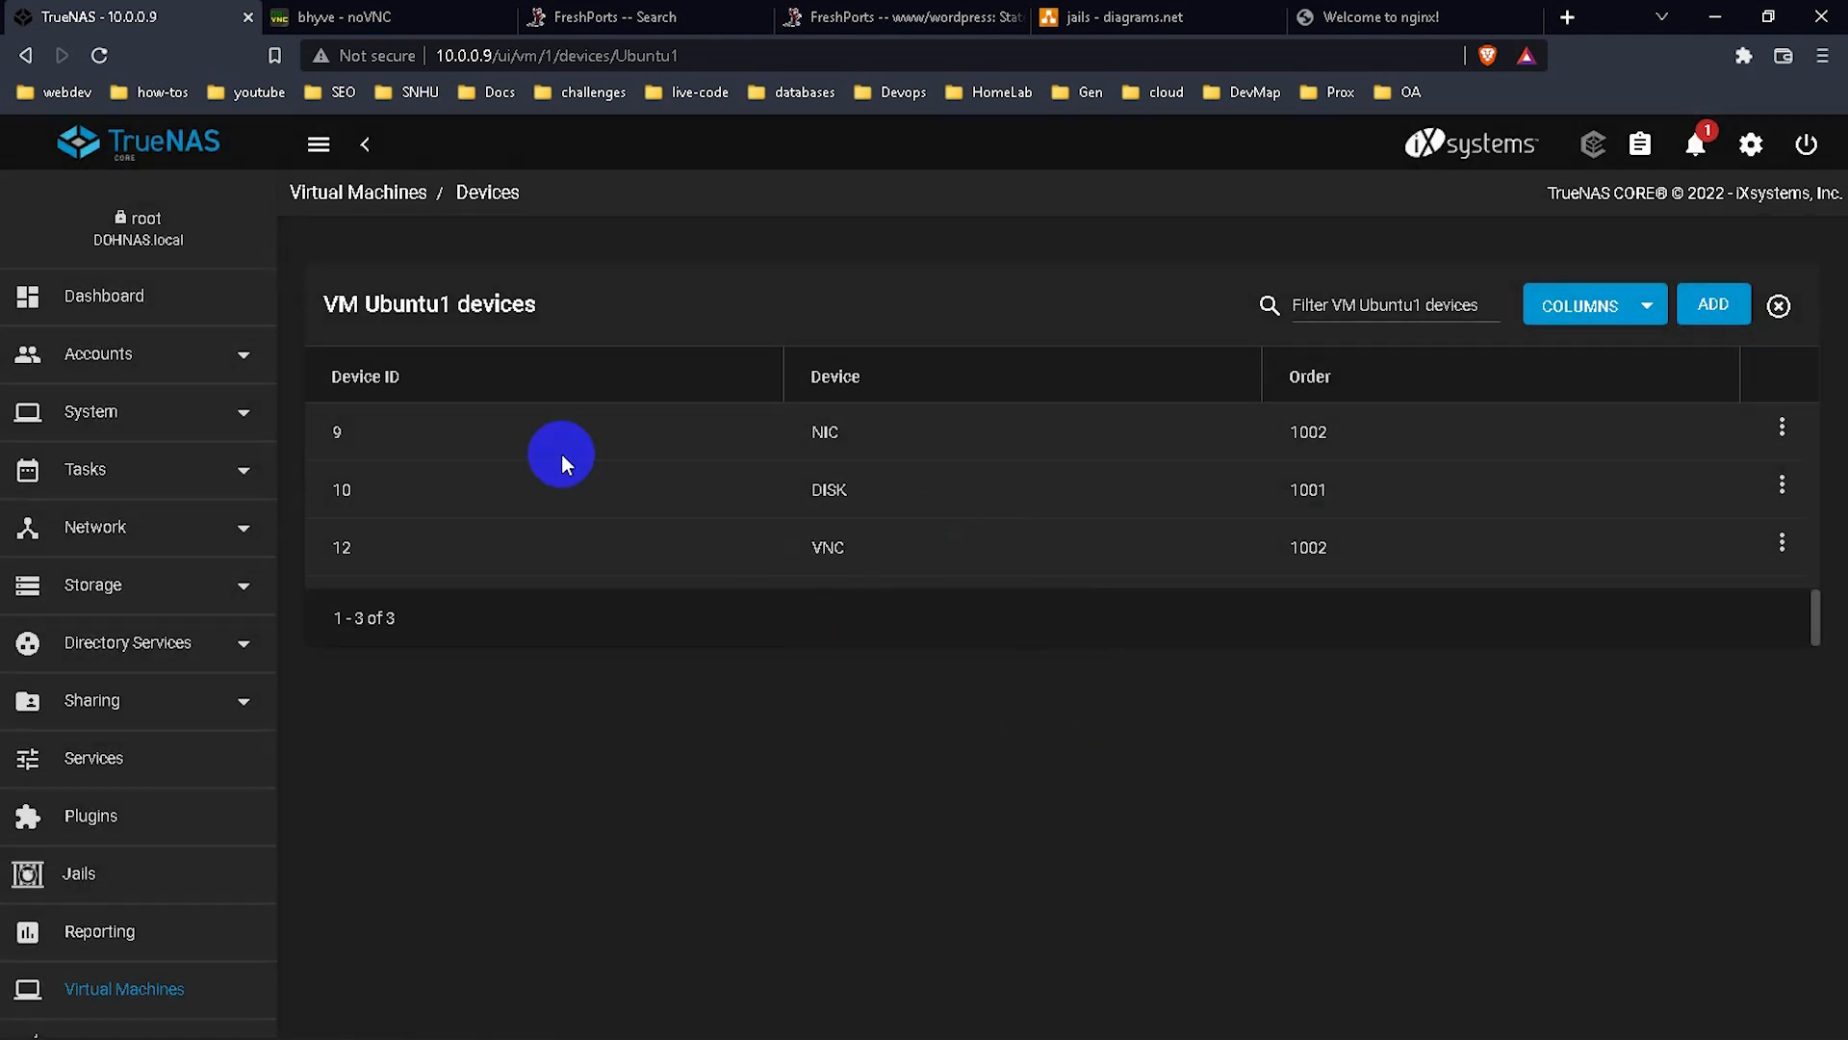
pyautogui.click(373, 16)
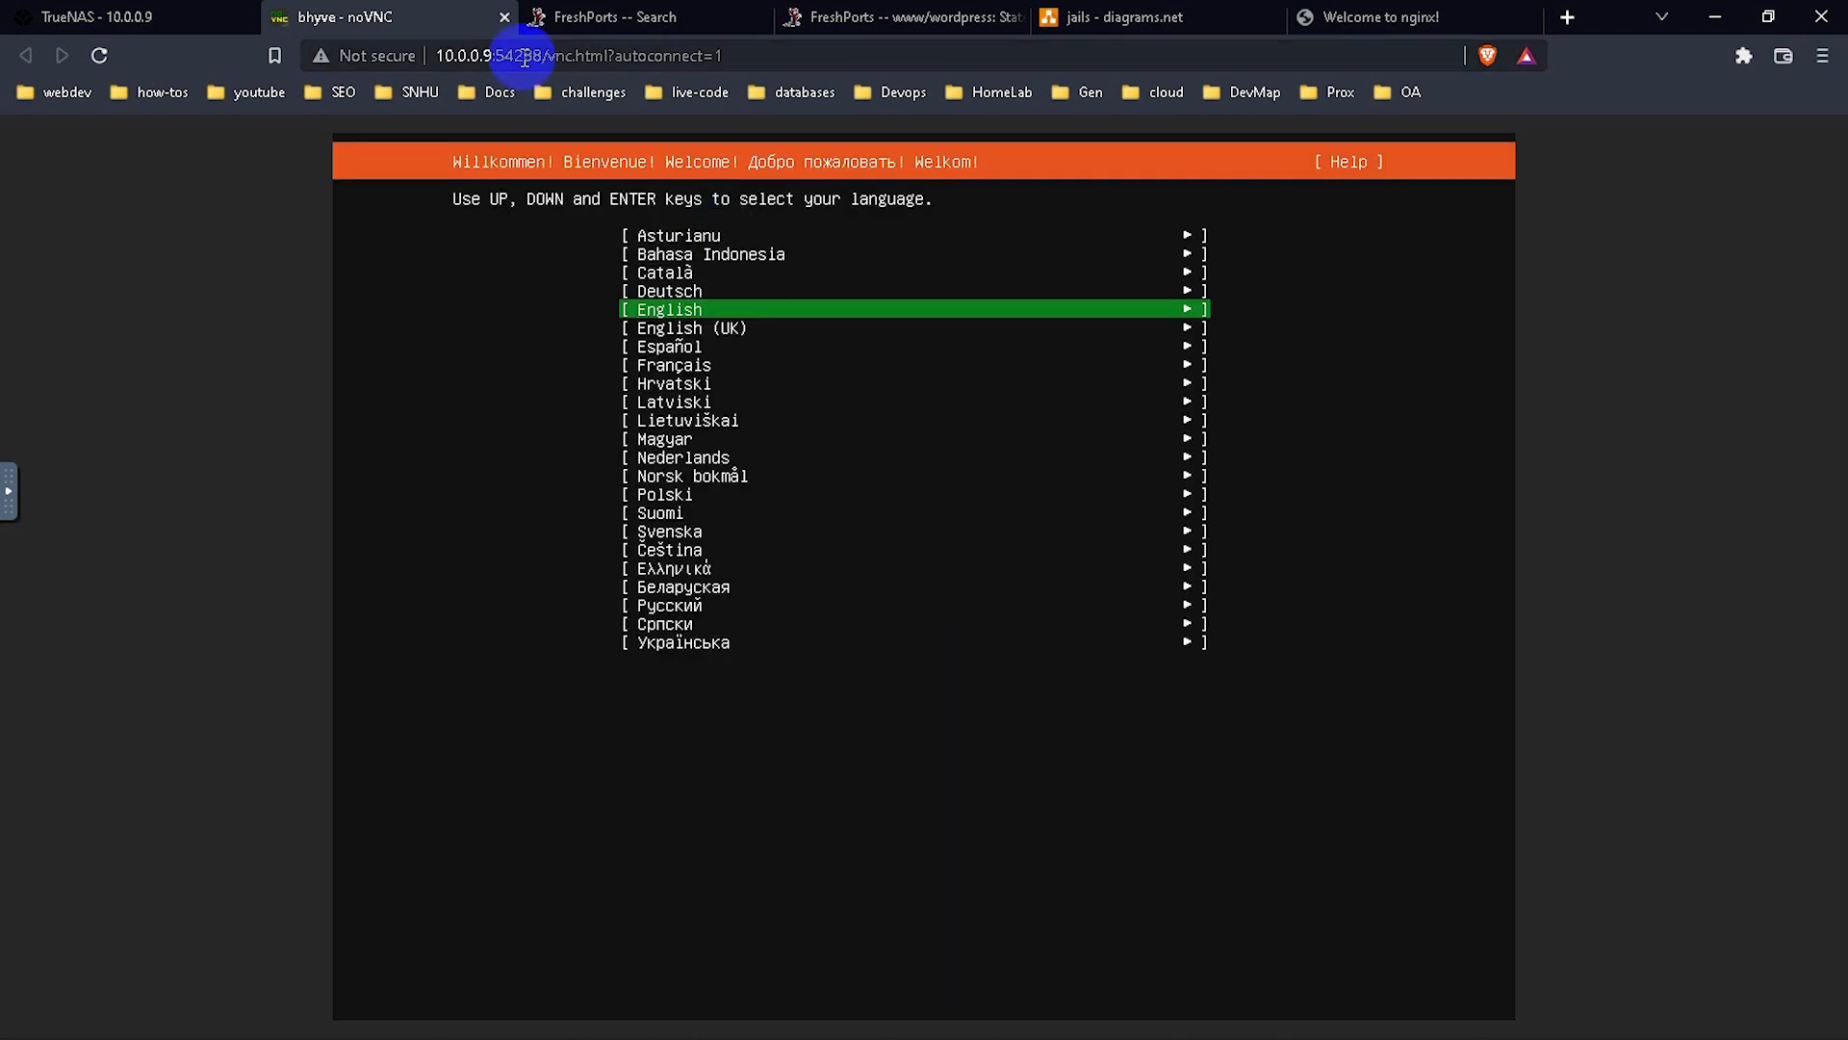
# Restart Ubuntu1, confirm it has no CDROM device, and focus the noVNC console.
pyautogui.click(175, 17)
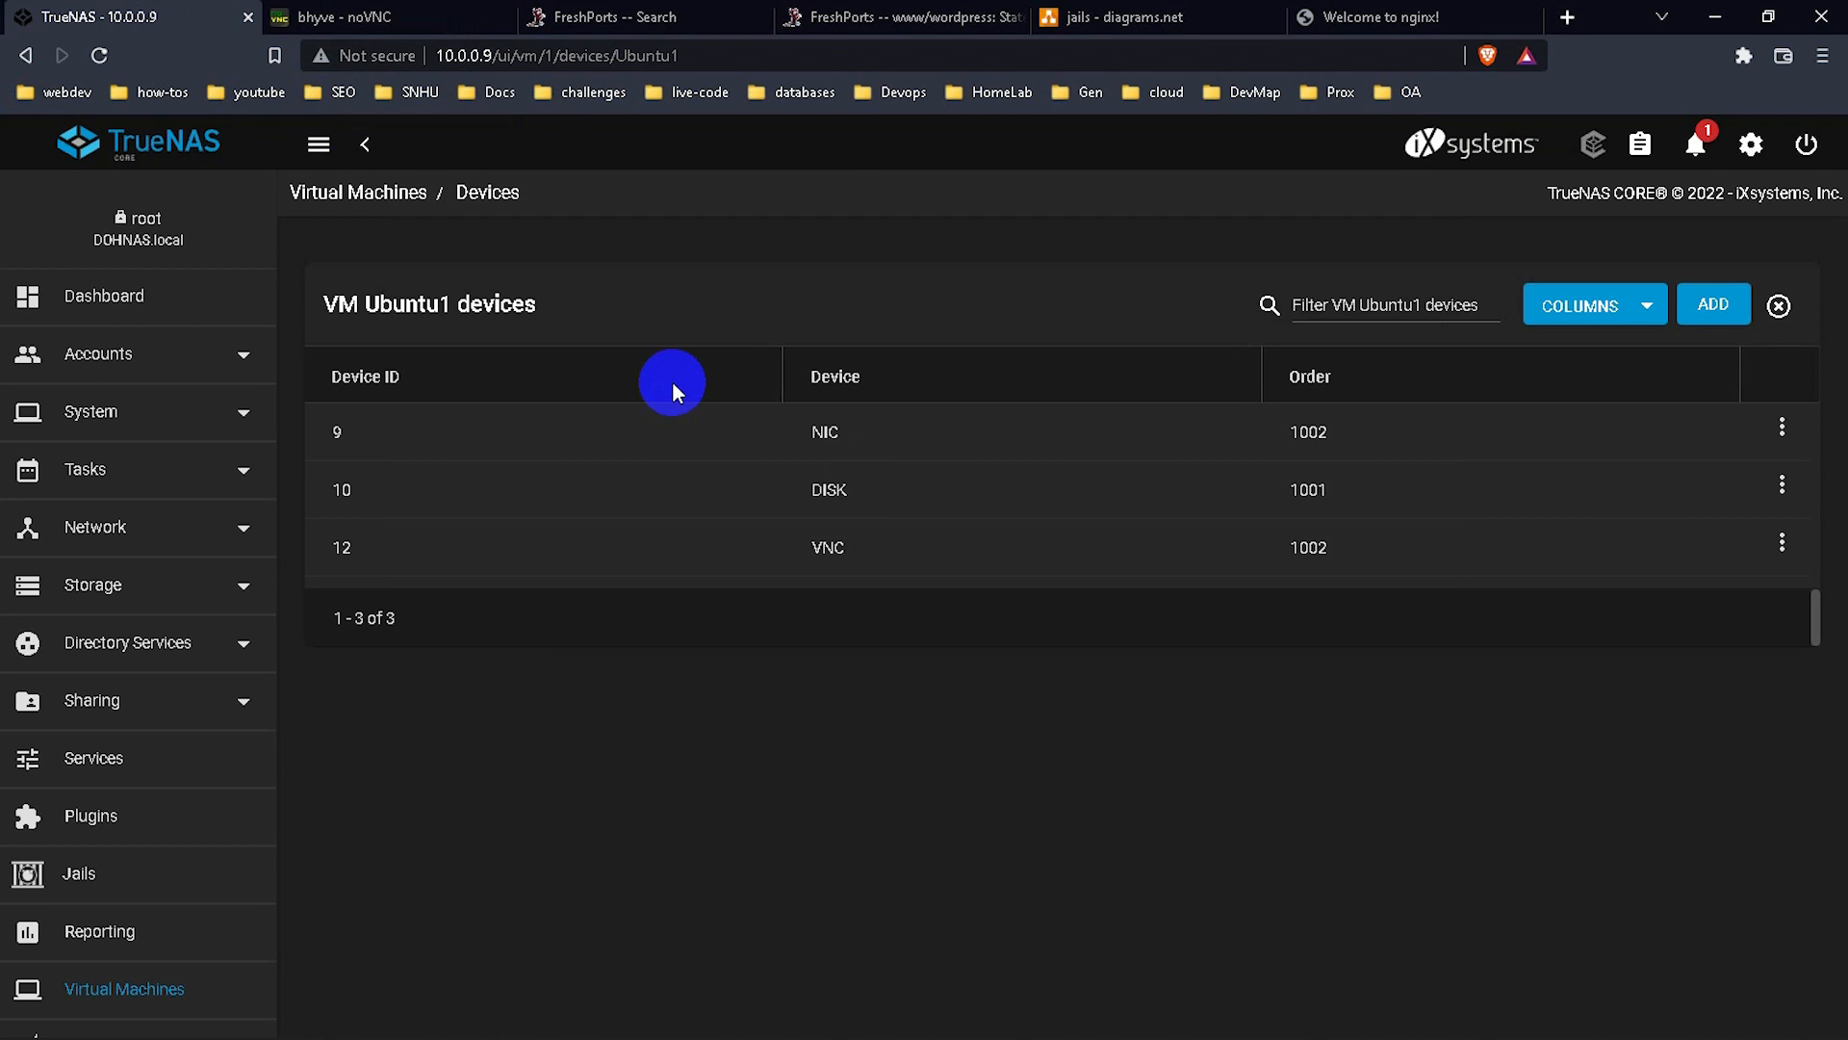
pyautogui.click(416, 195)
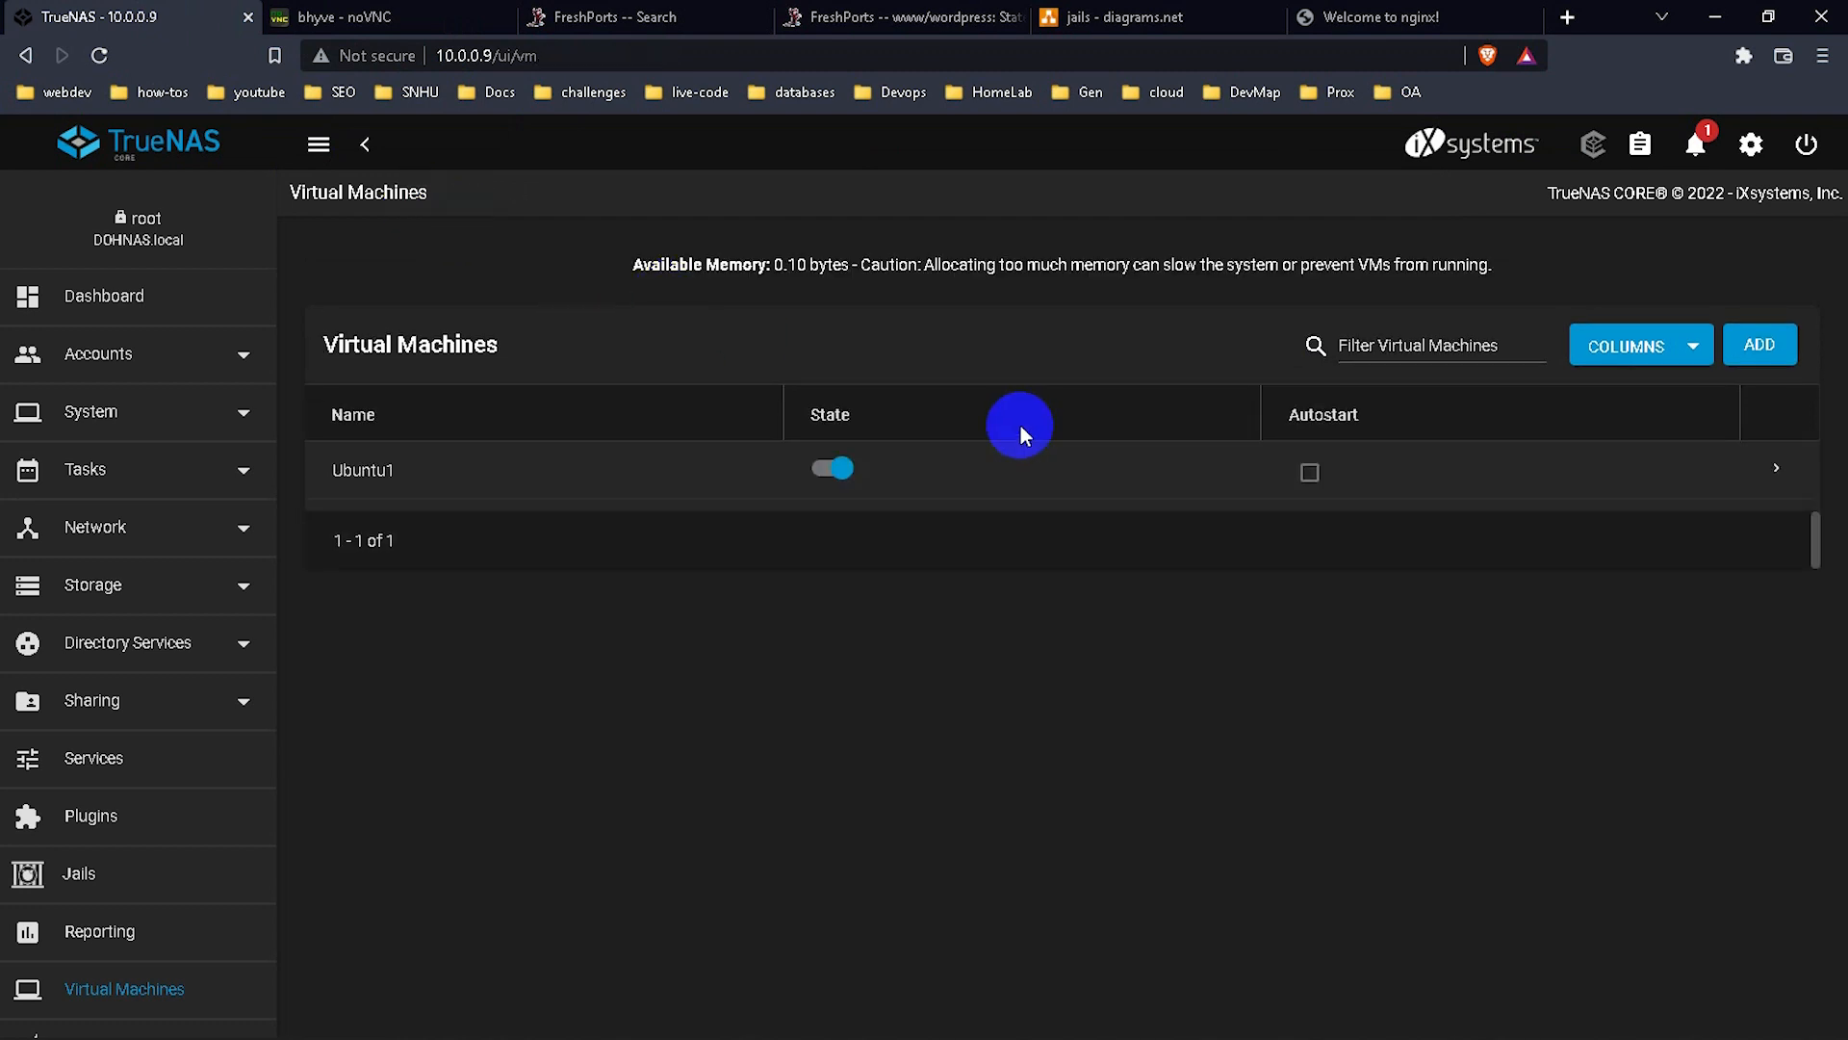
pyautogui.click(1784, 472)
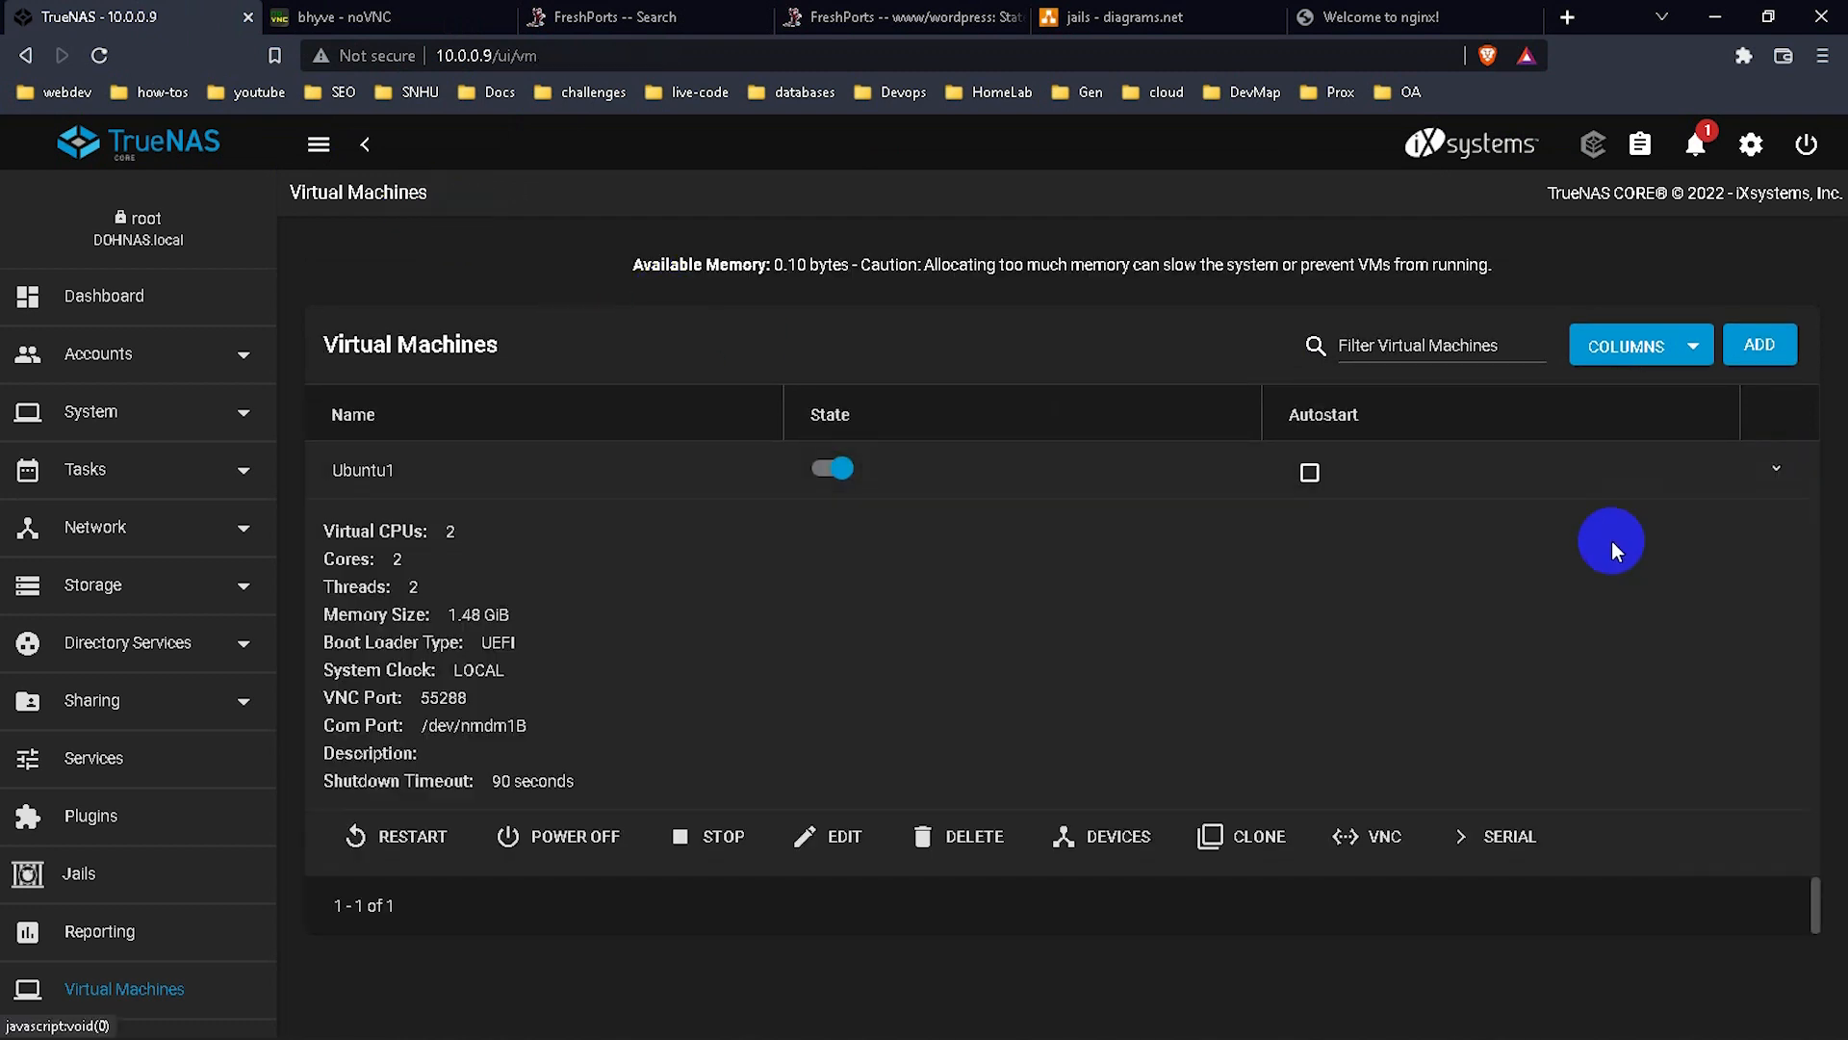
pyautogui.click(376, 837)
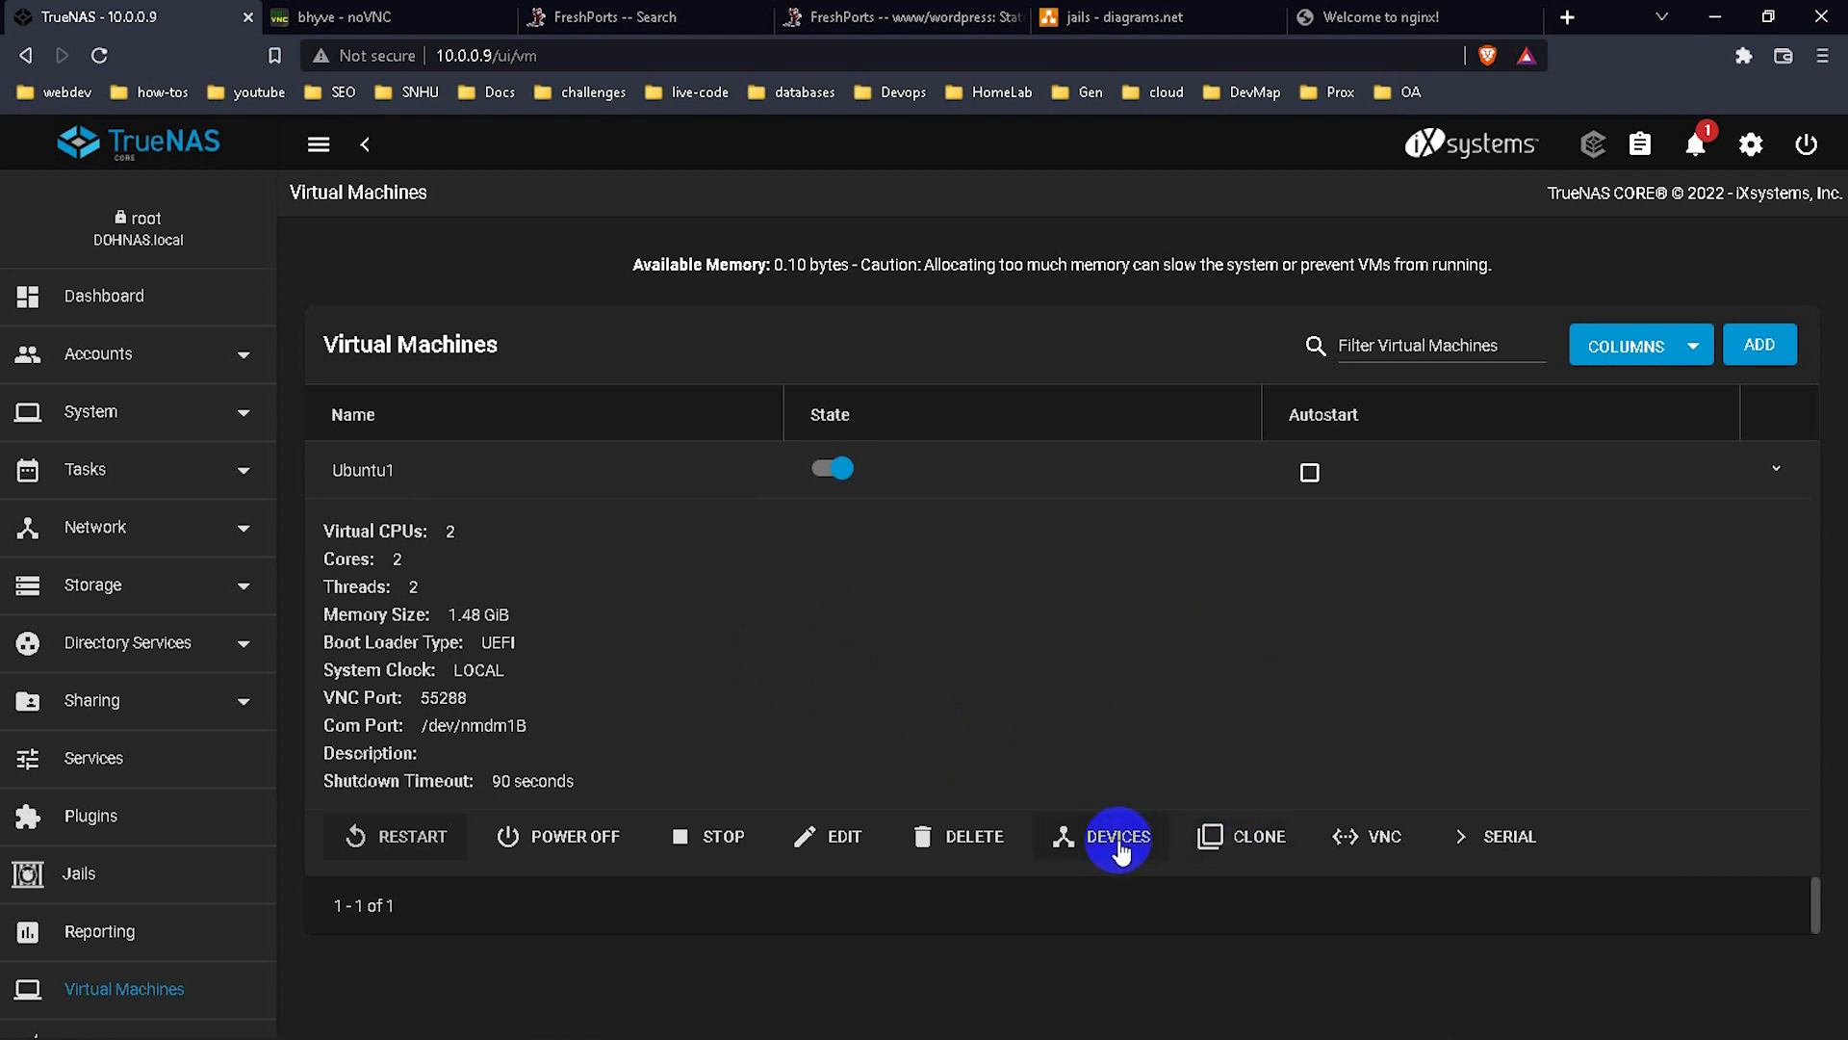
pyautogui.click(1128, 839)
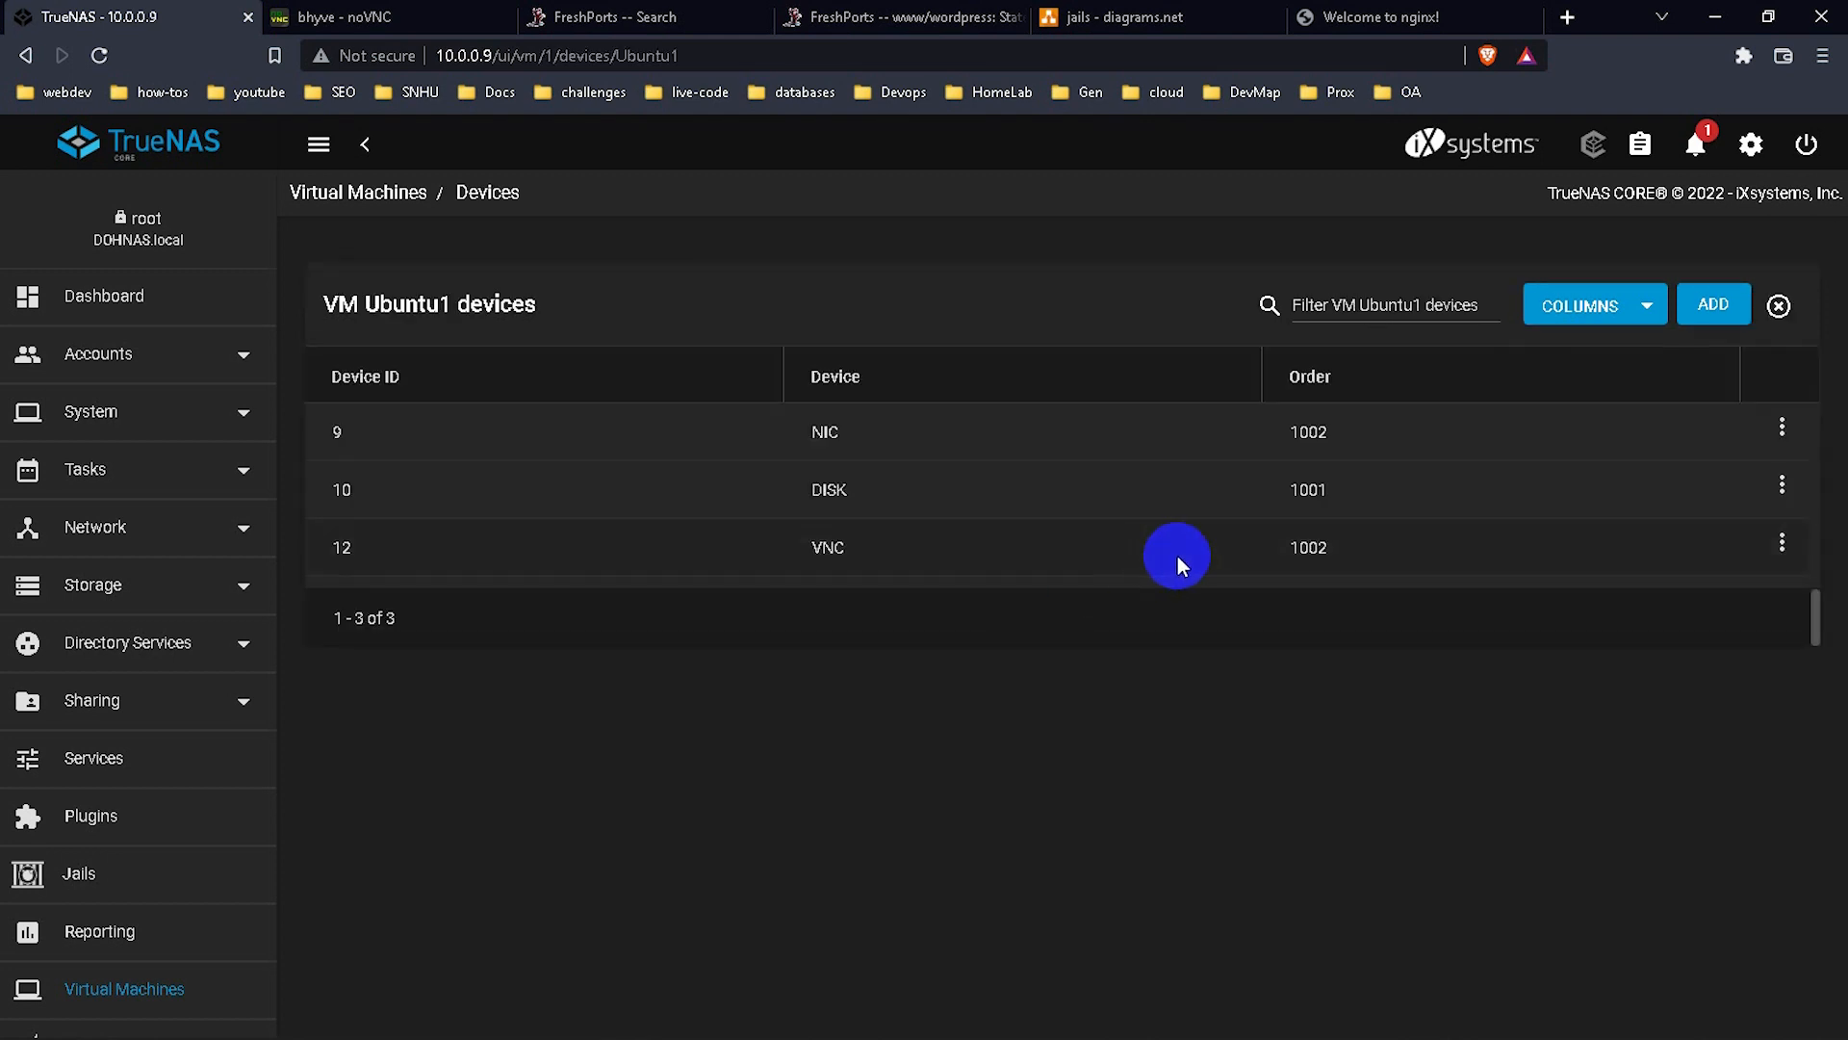
pyautogui.click(365, 196)
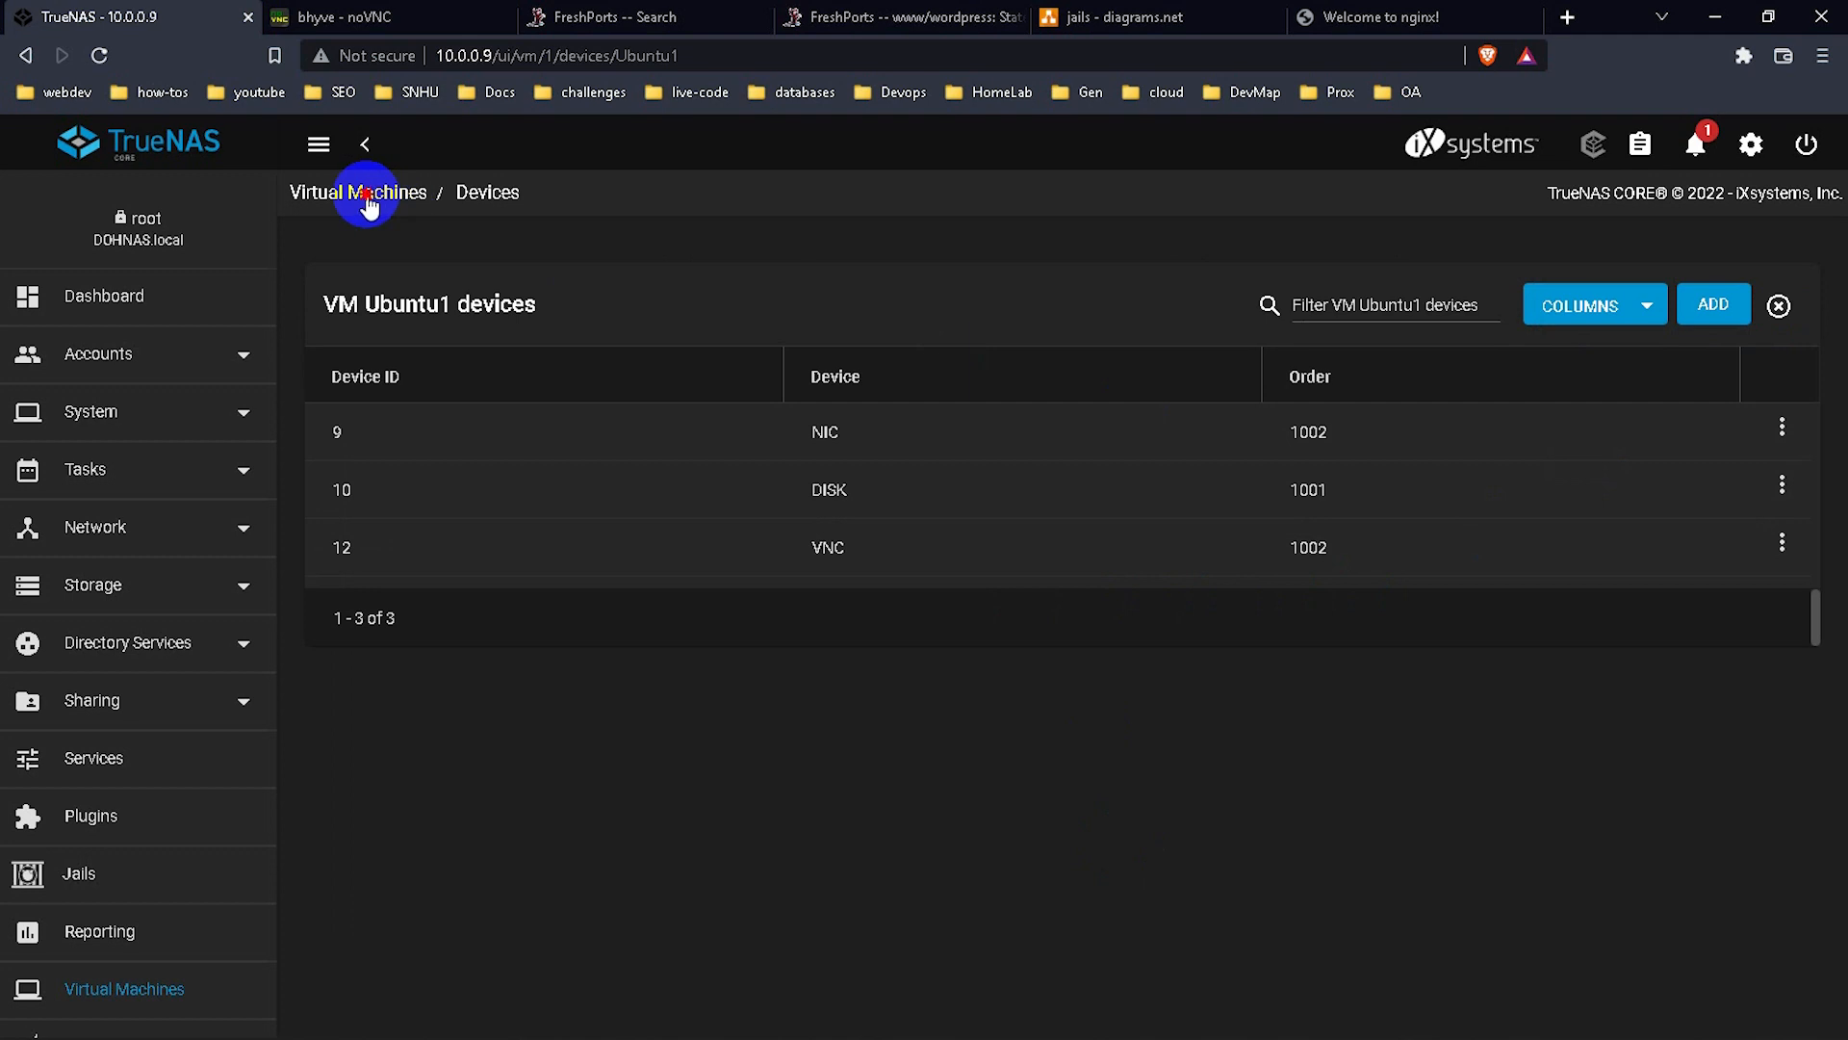
pyautogui.click(366, 12)
pyautogui.click(589, 277)
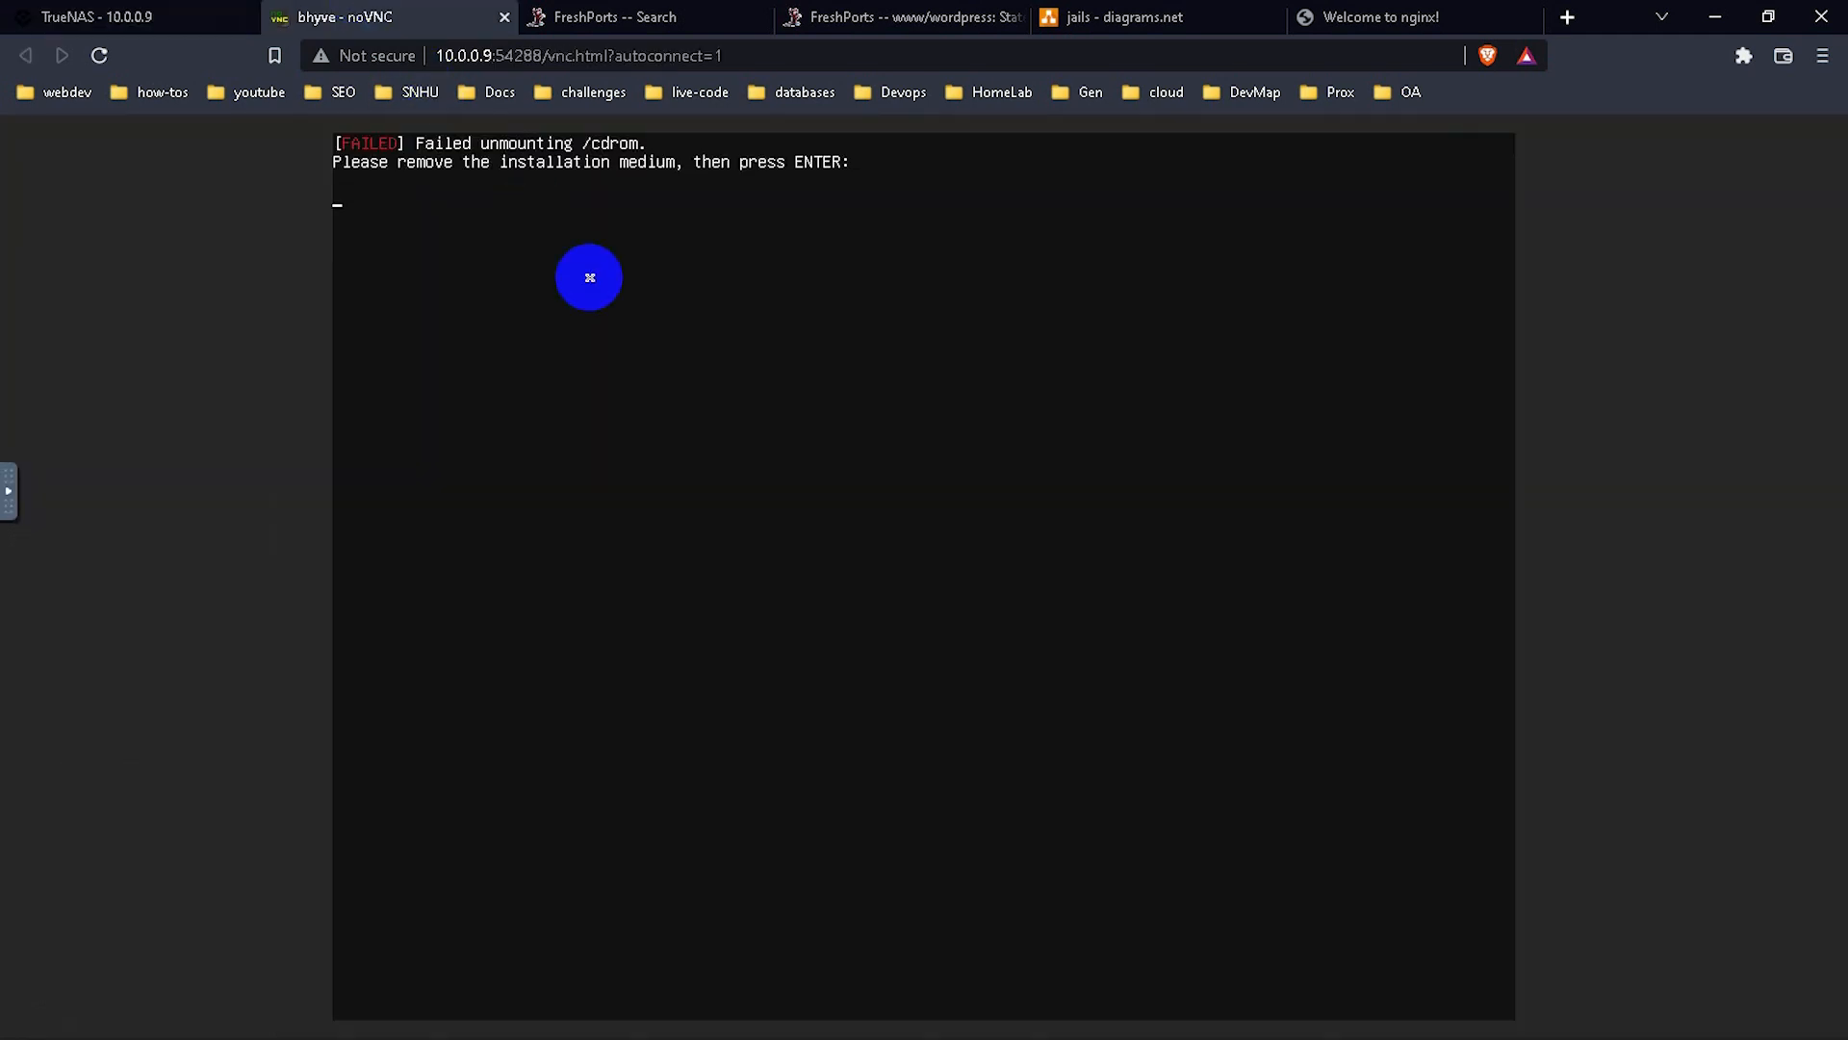
# Dismiss the remove-medium prompt and reconnect noVNC so Ubuntu1 boots from its own disk.
pyautogui.press('Return')
pyautogui.click(837, 662)
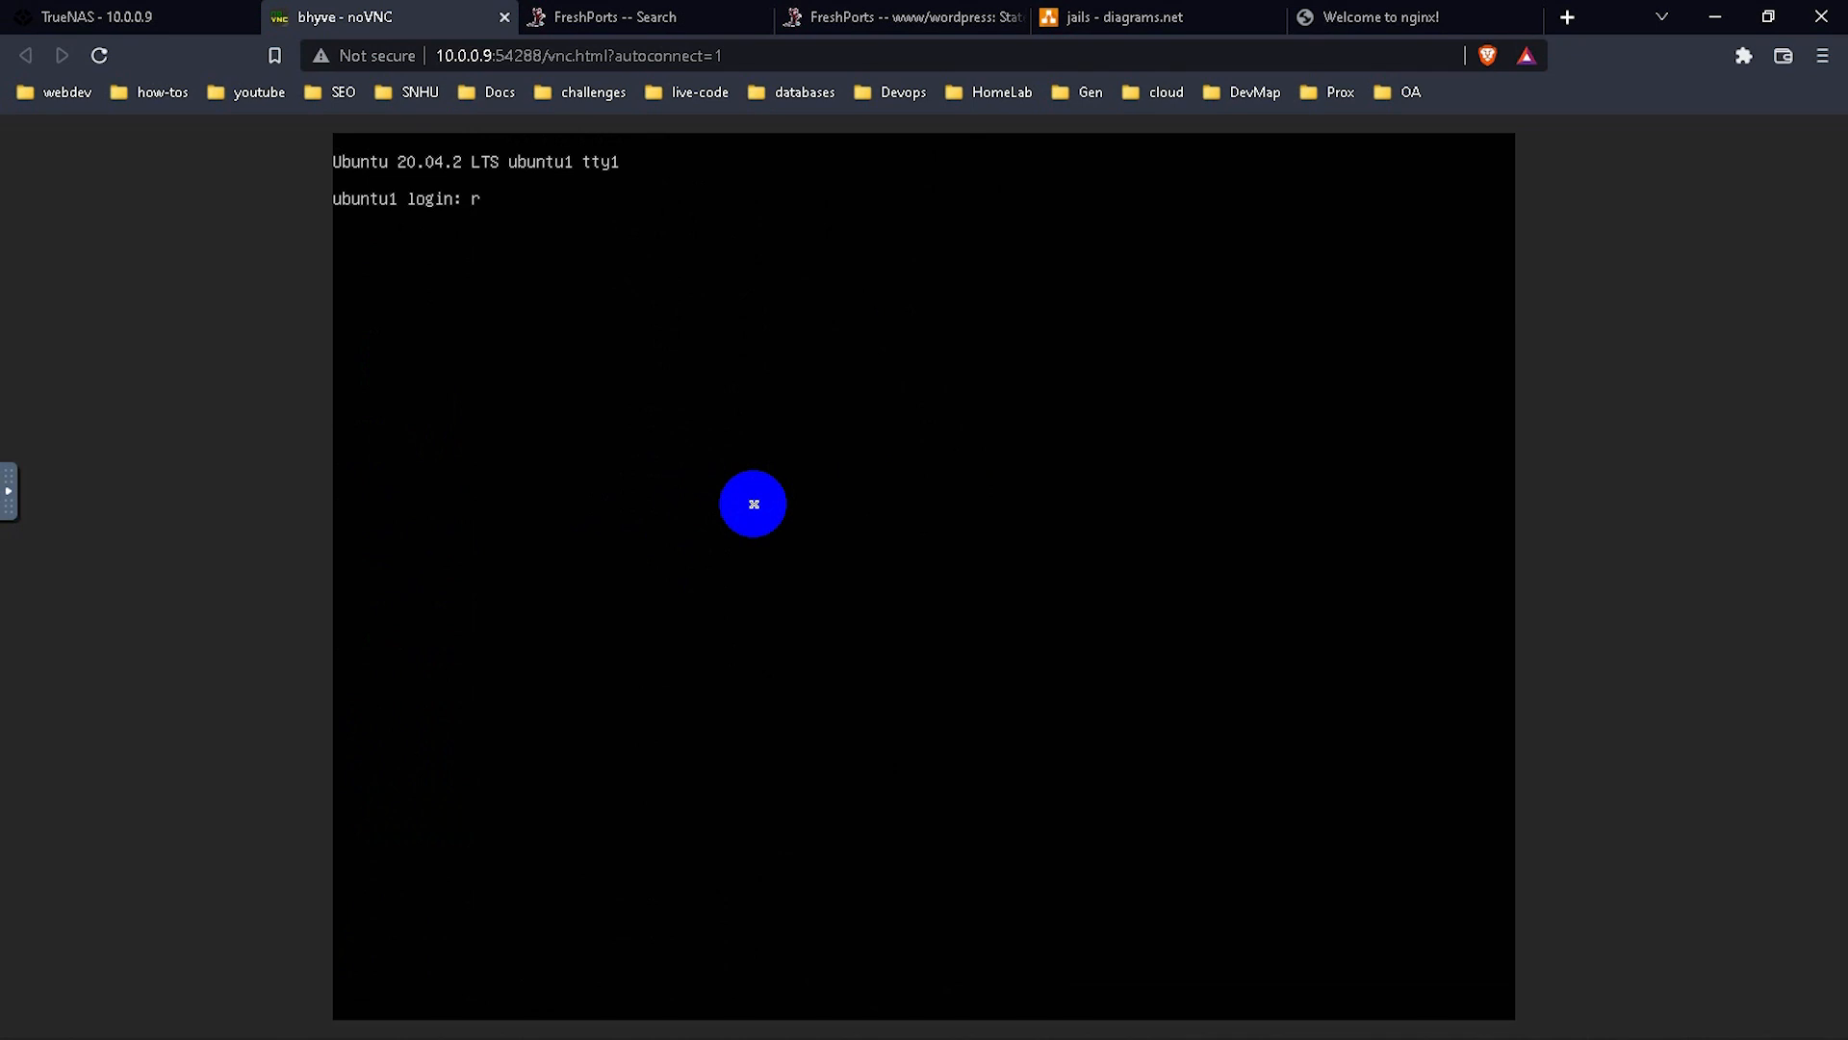
# Try logging in to the ubuntu1 console as codebydoh; the first attempt fails.
pyautogui.press('BackSpace')
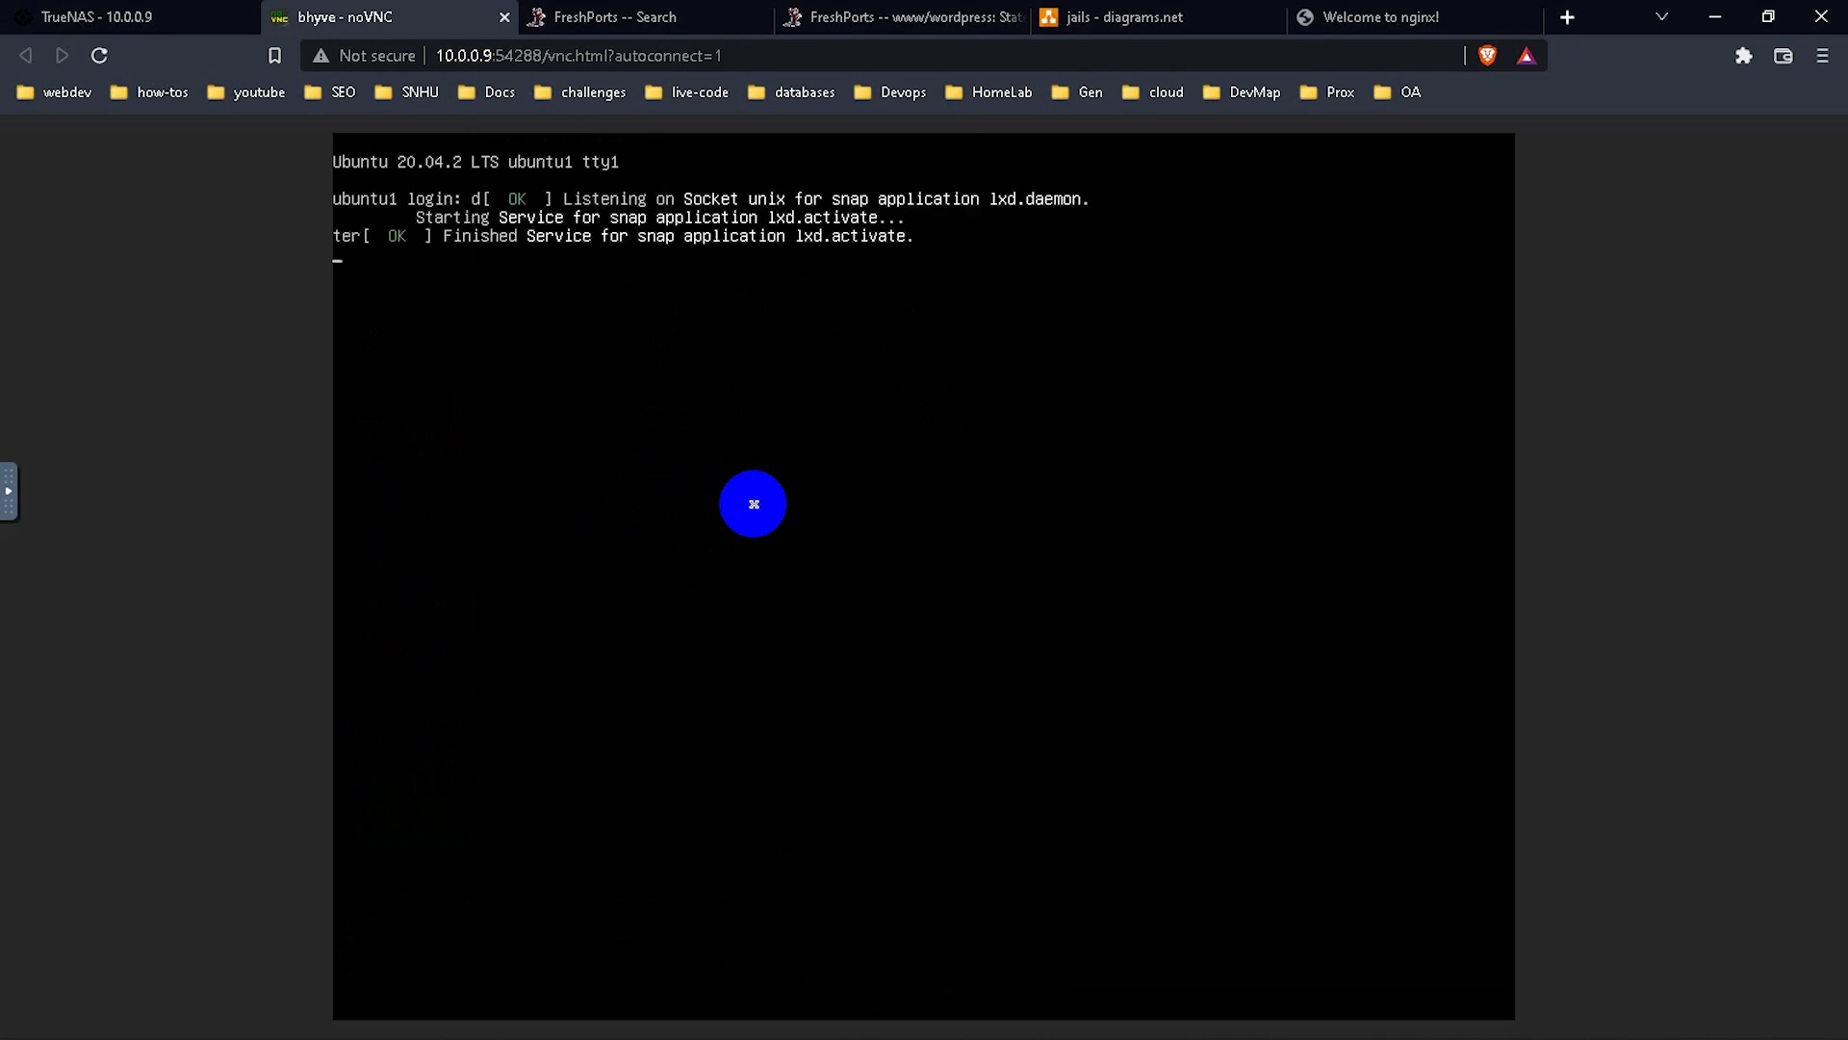
pyautogui.press('Return')
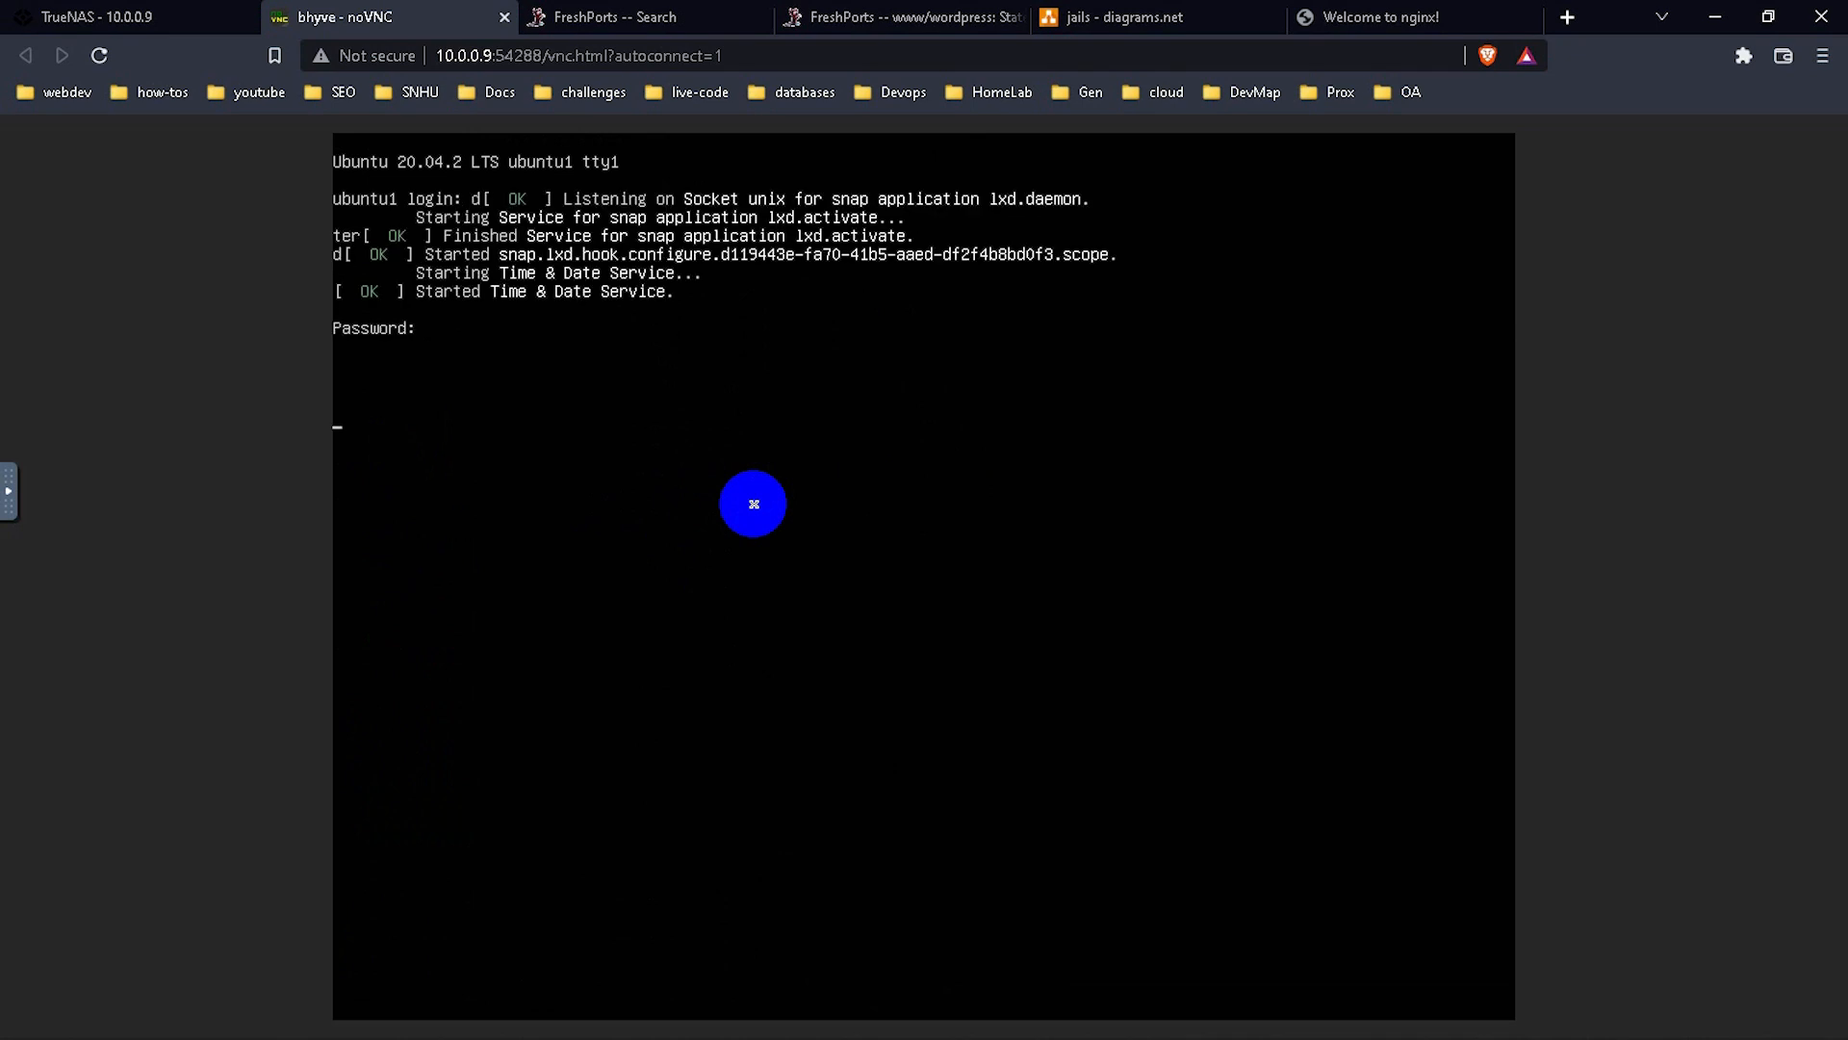
pyautogui.hotkey('ctrl', 'c')
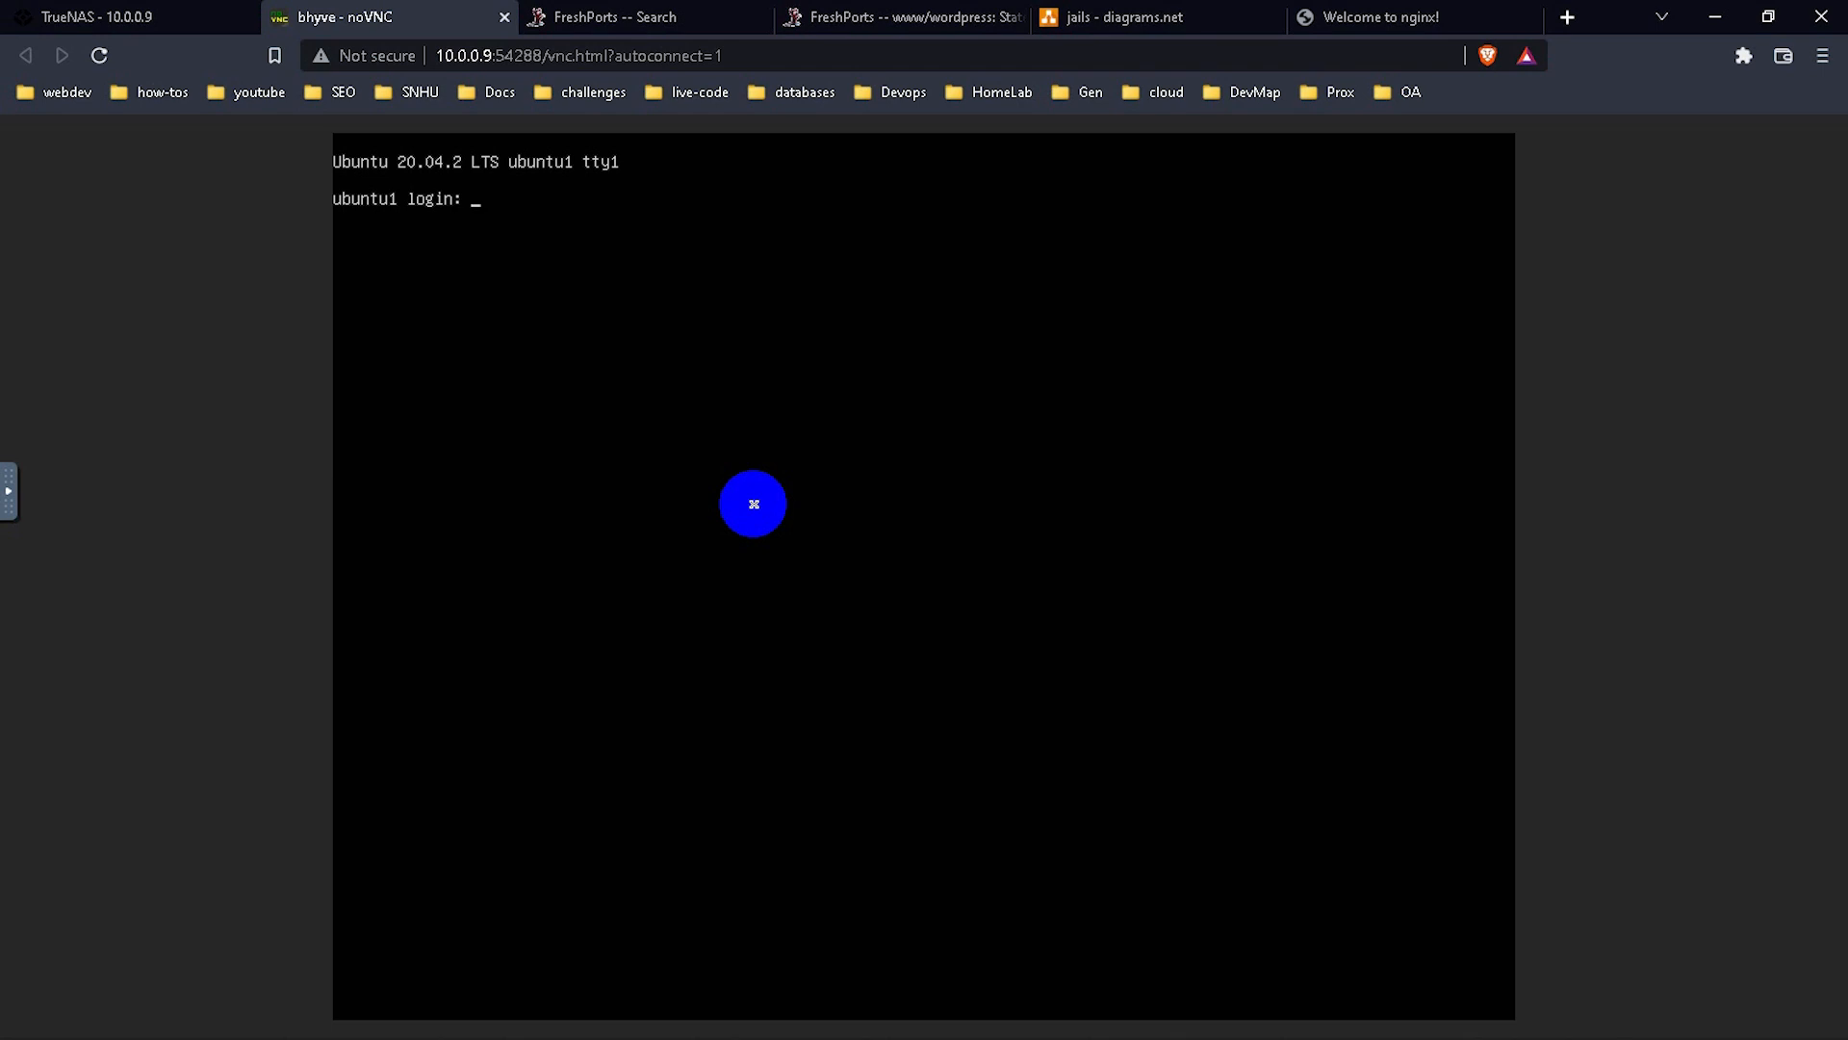
pyautogui.write('codebydoh')
pyautogui.press('Return')
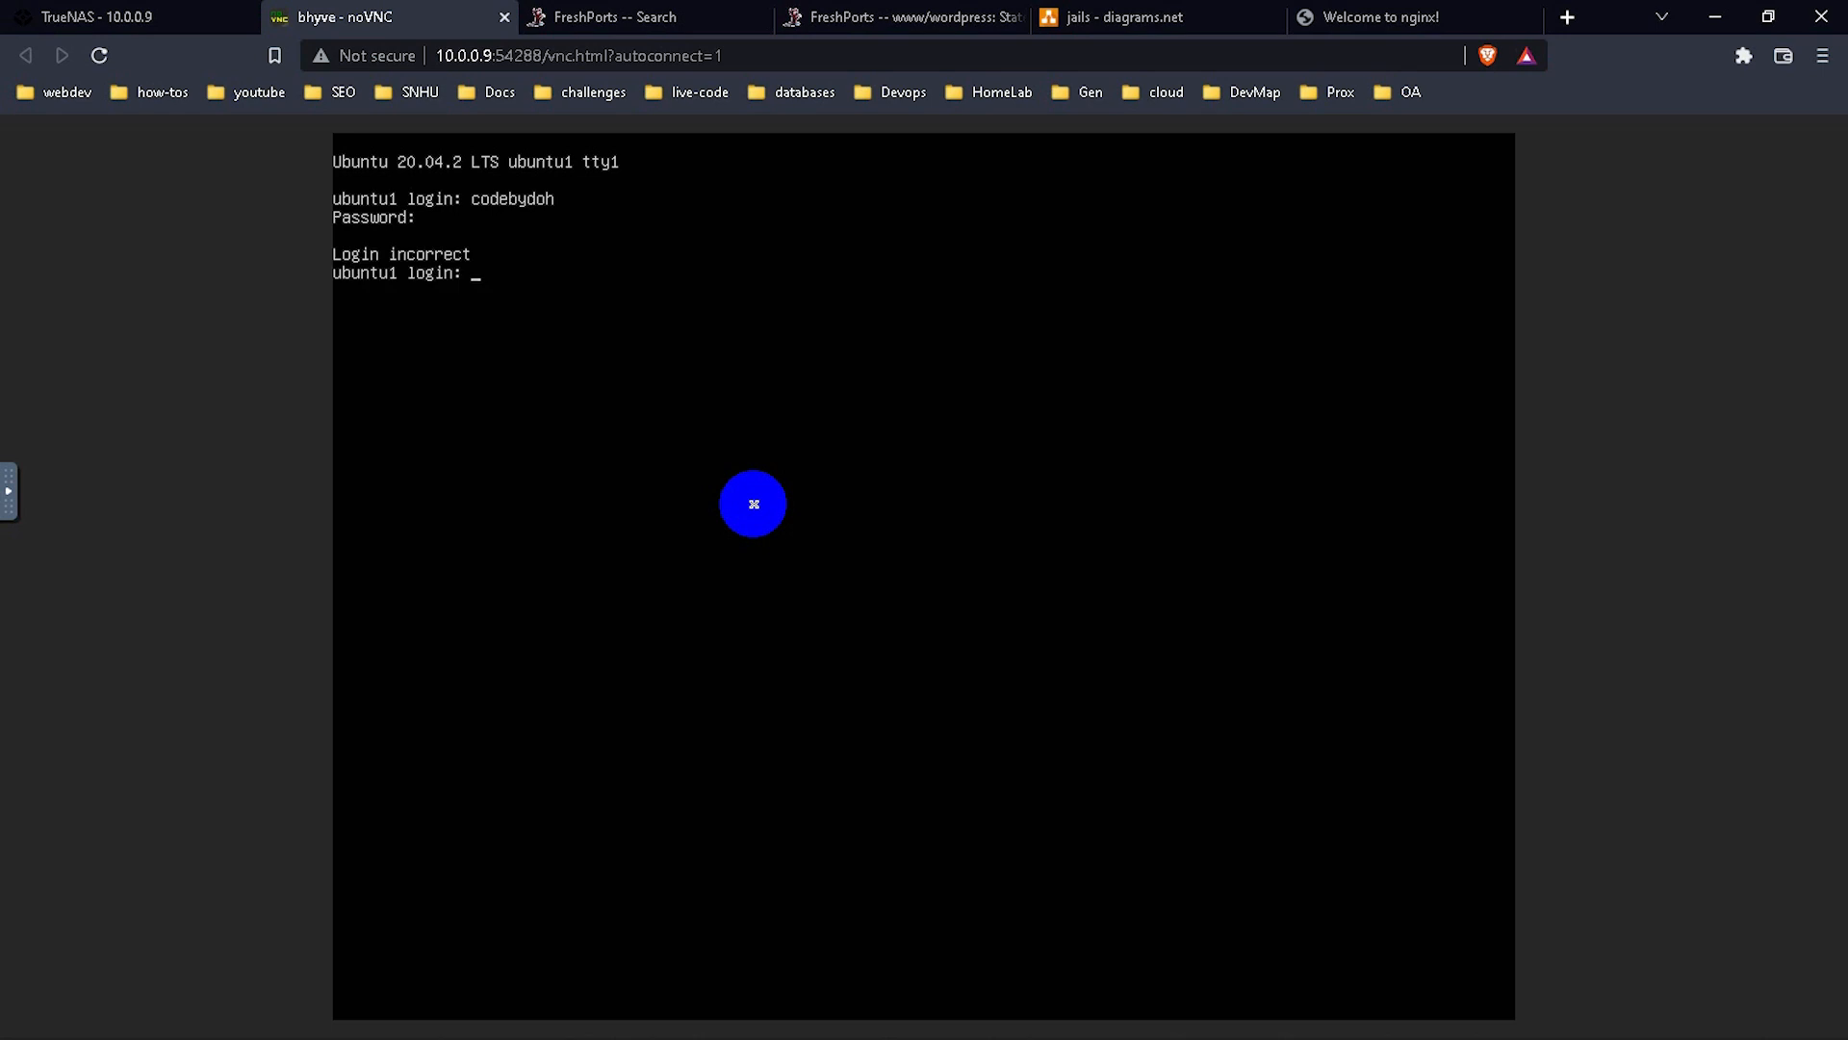
pyautogui.press('Return')
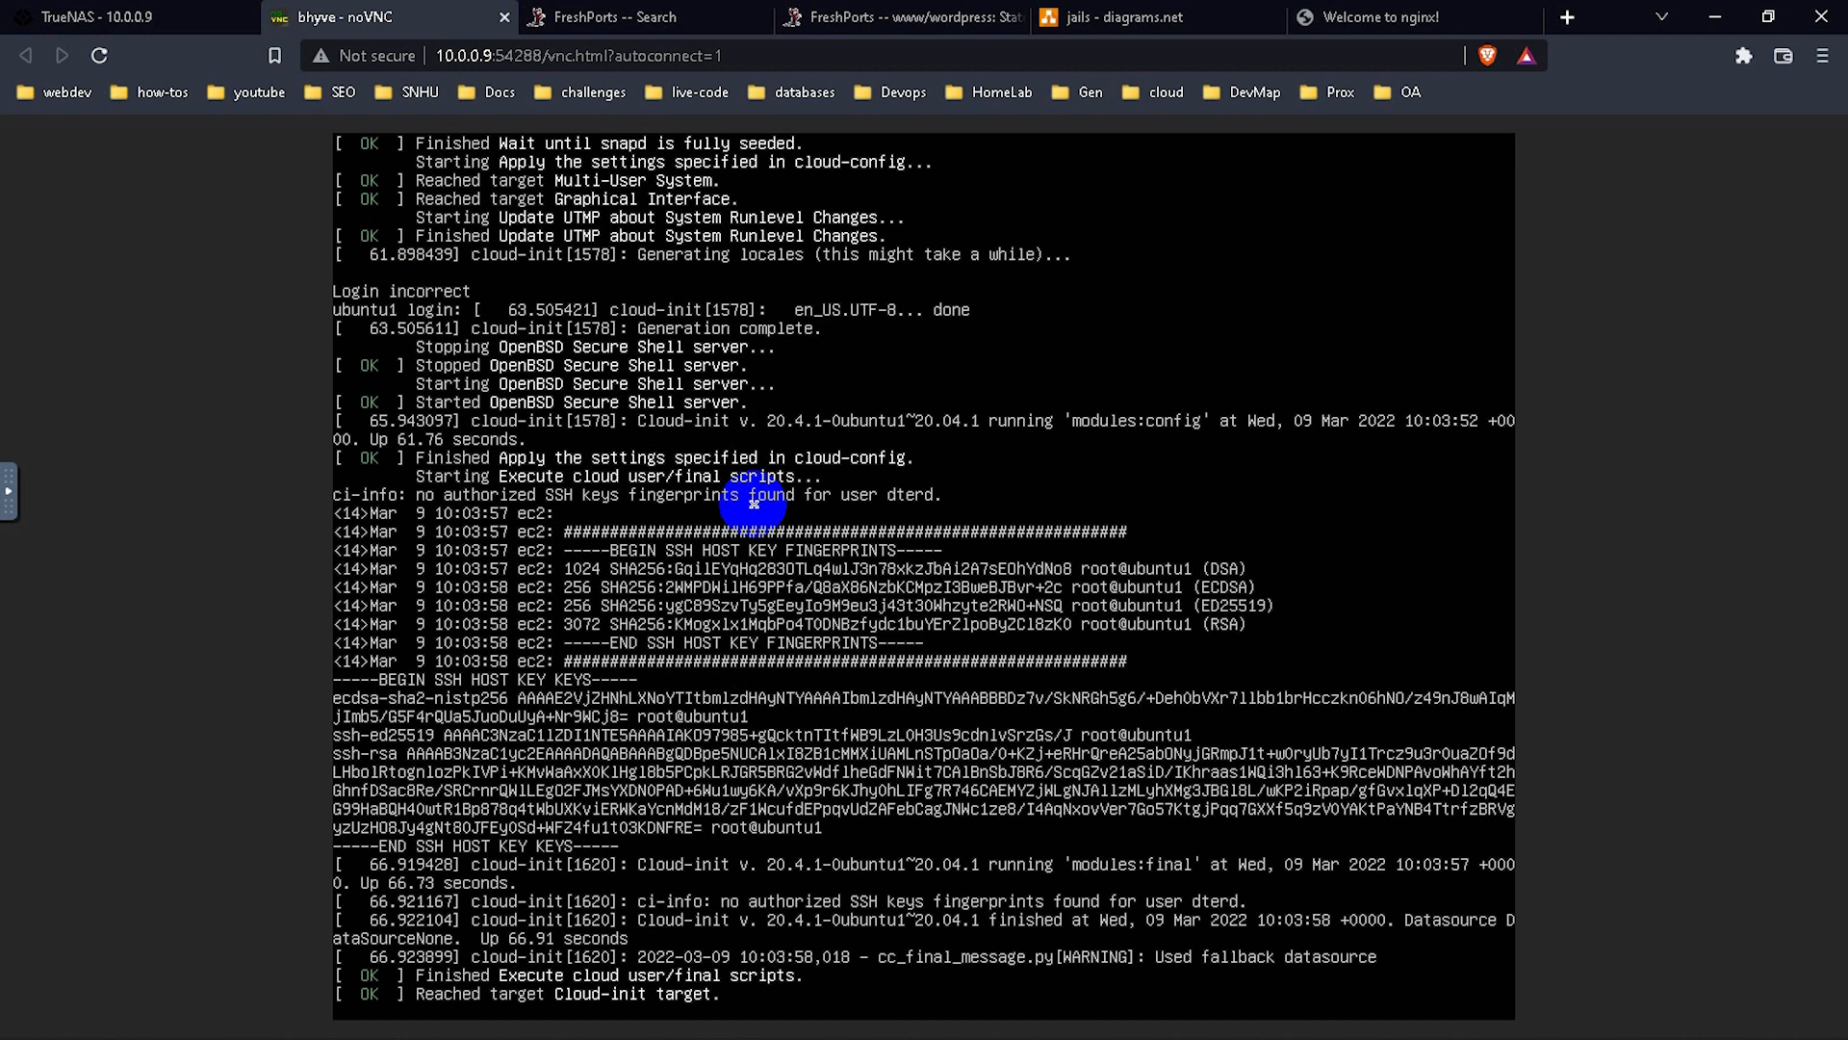
pyautogui.press('Return')
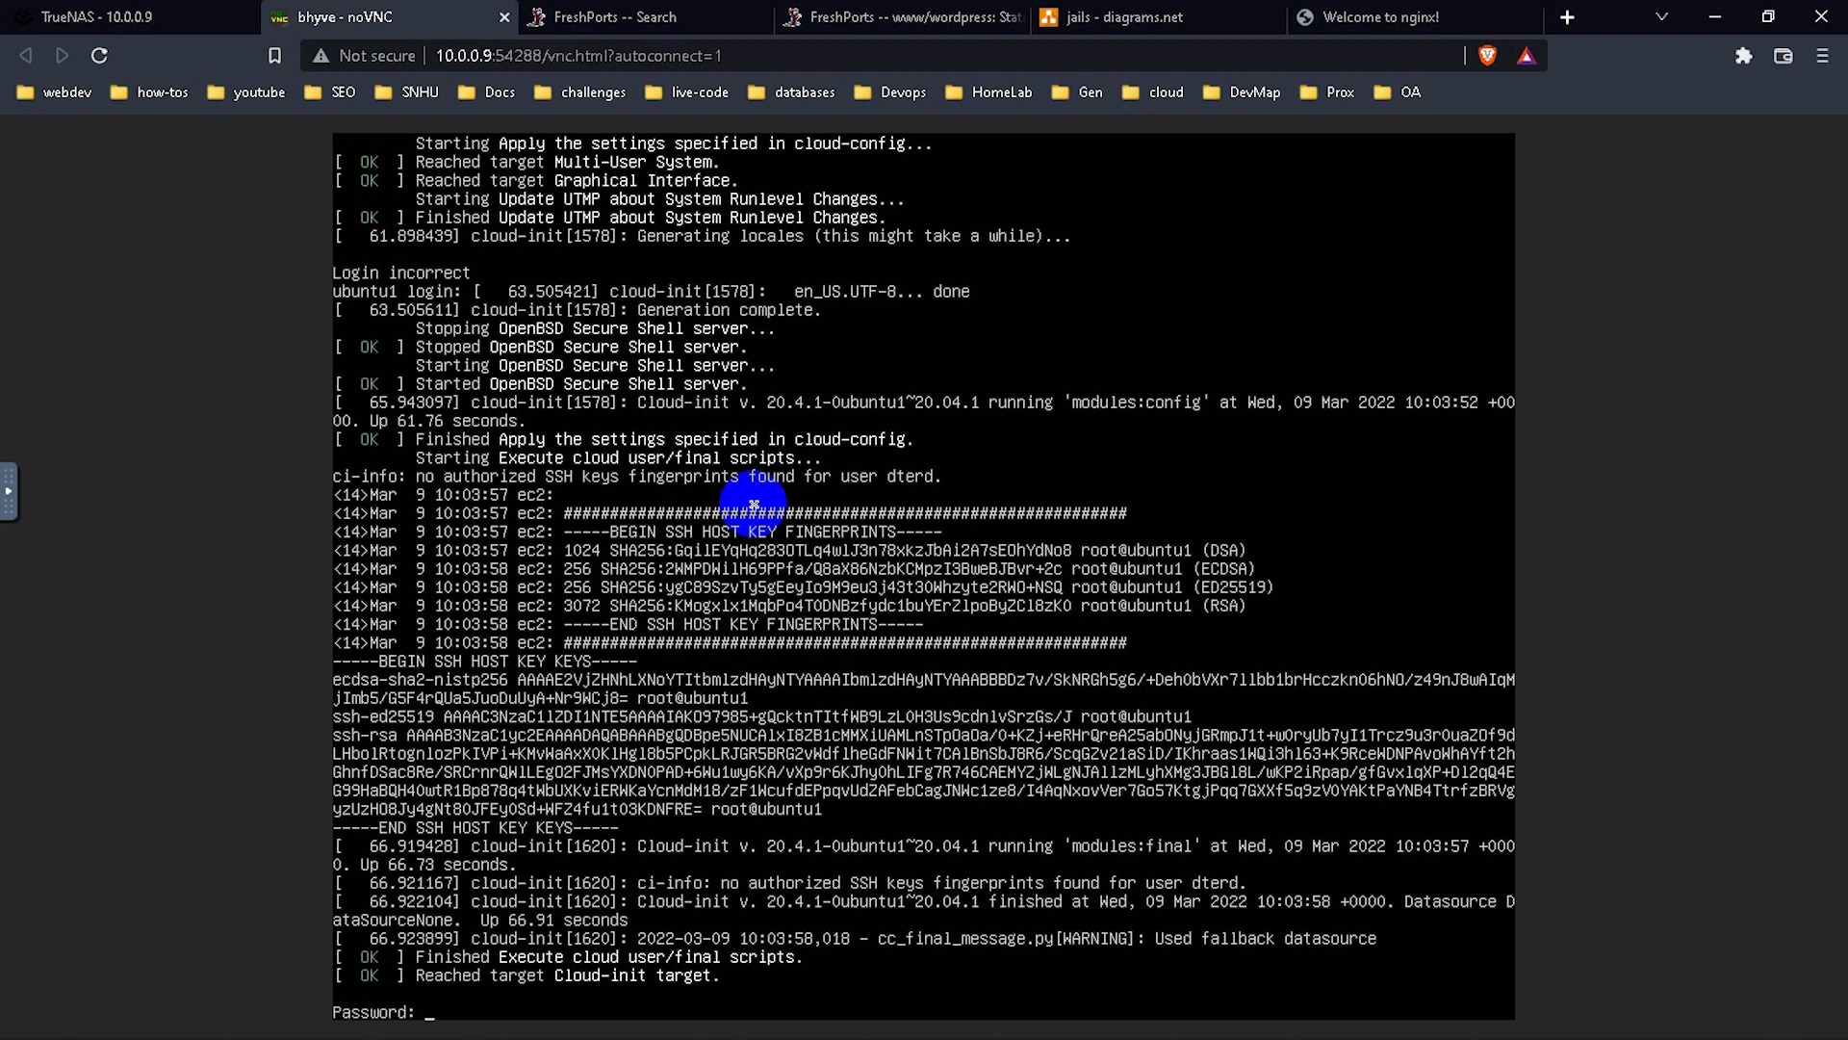
pyautogui.press('Return')
pyautogui.press('Return')
pyautogui.press('Return')
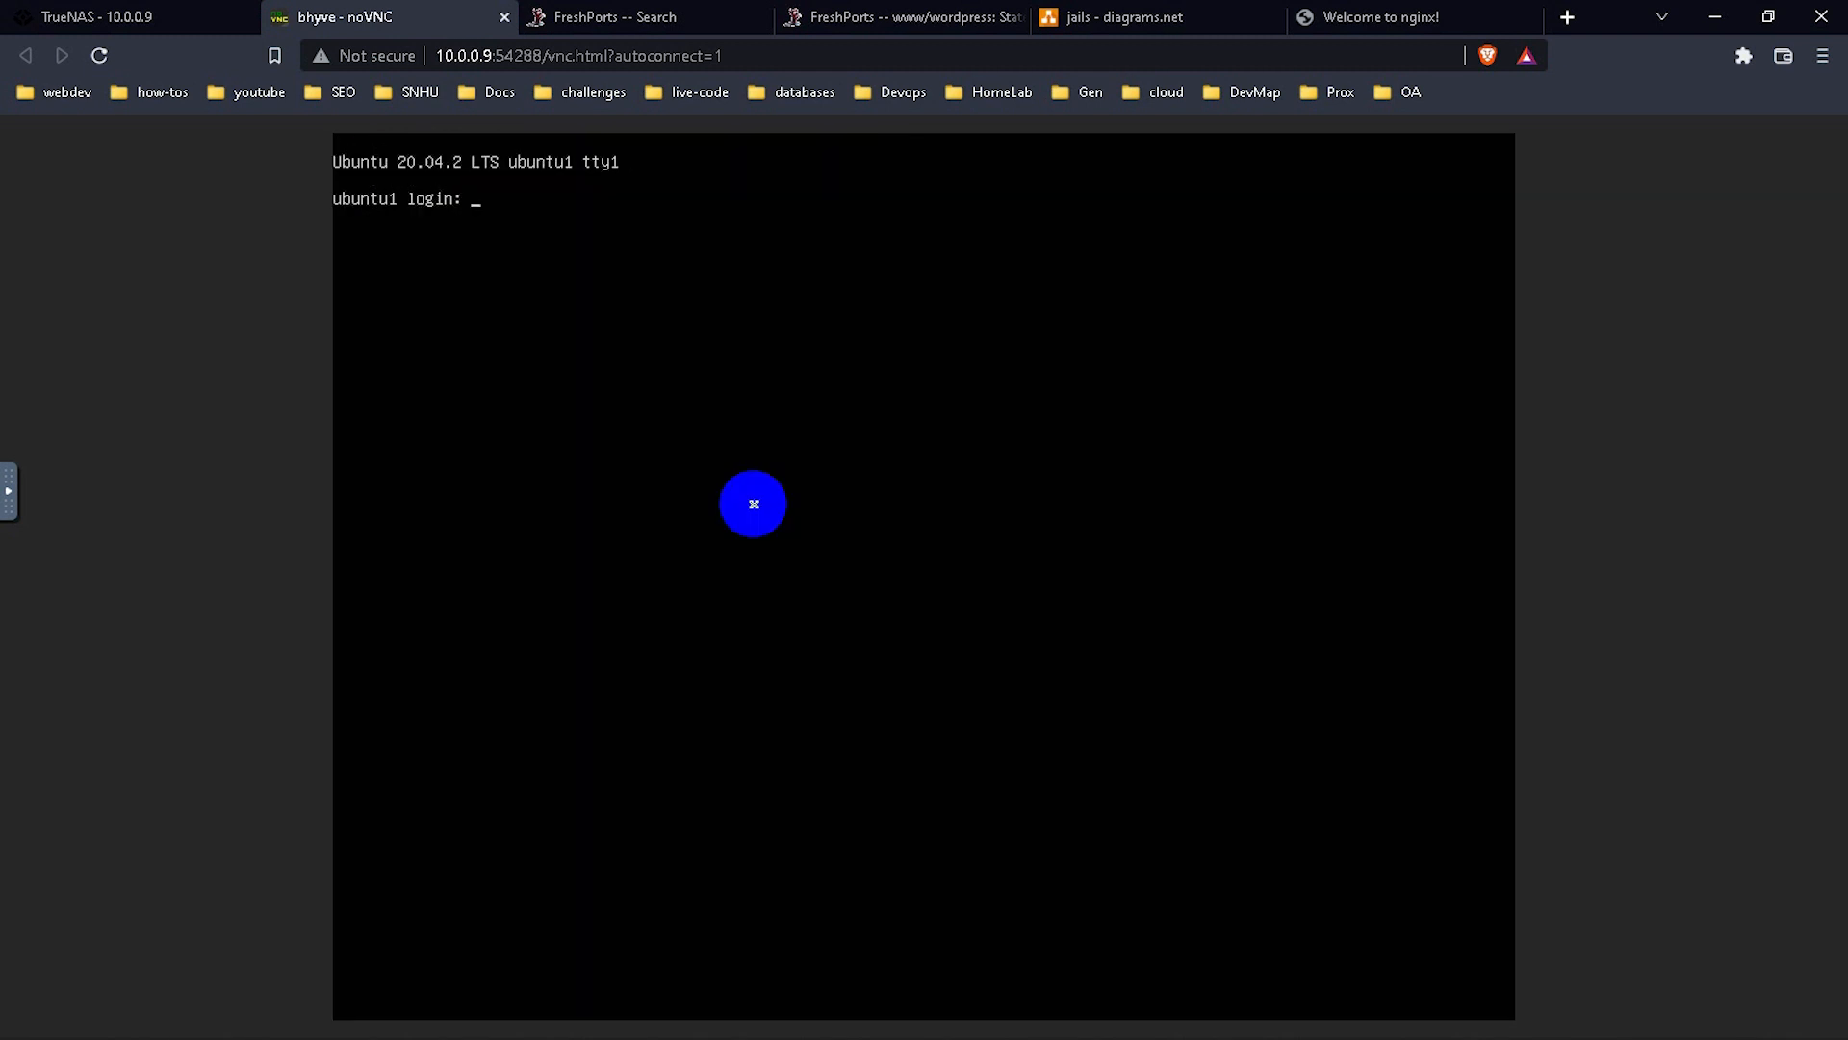
# Re-enter the username and password, correcting a typo, to reach the Ubuntu shell prompt.
pyautogui.press('Return')
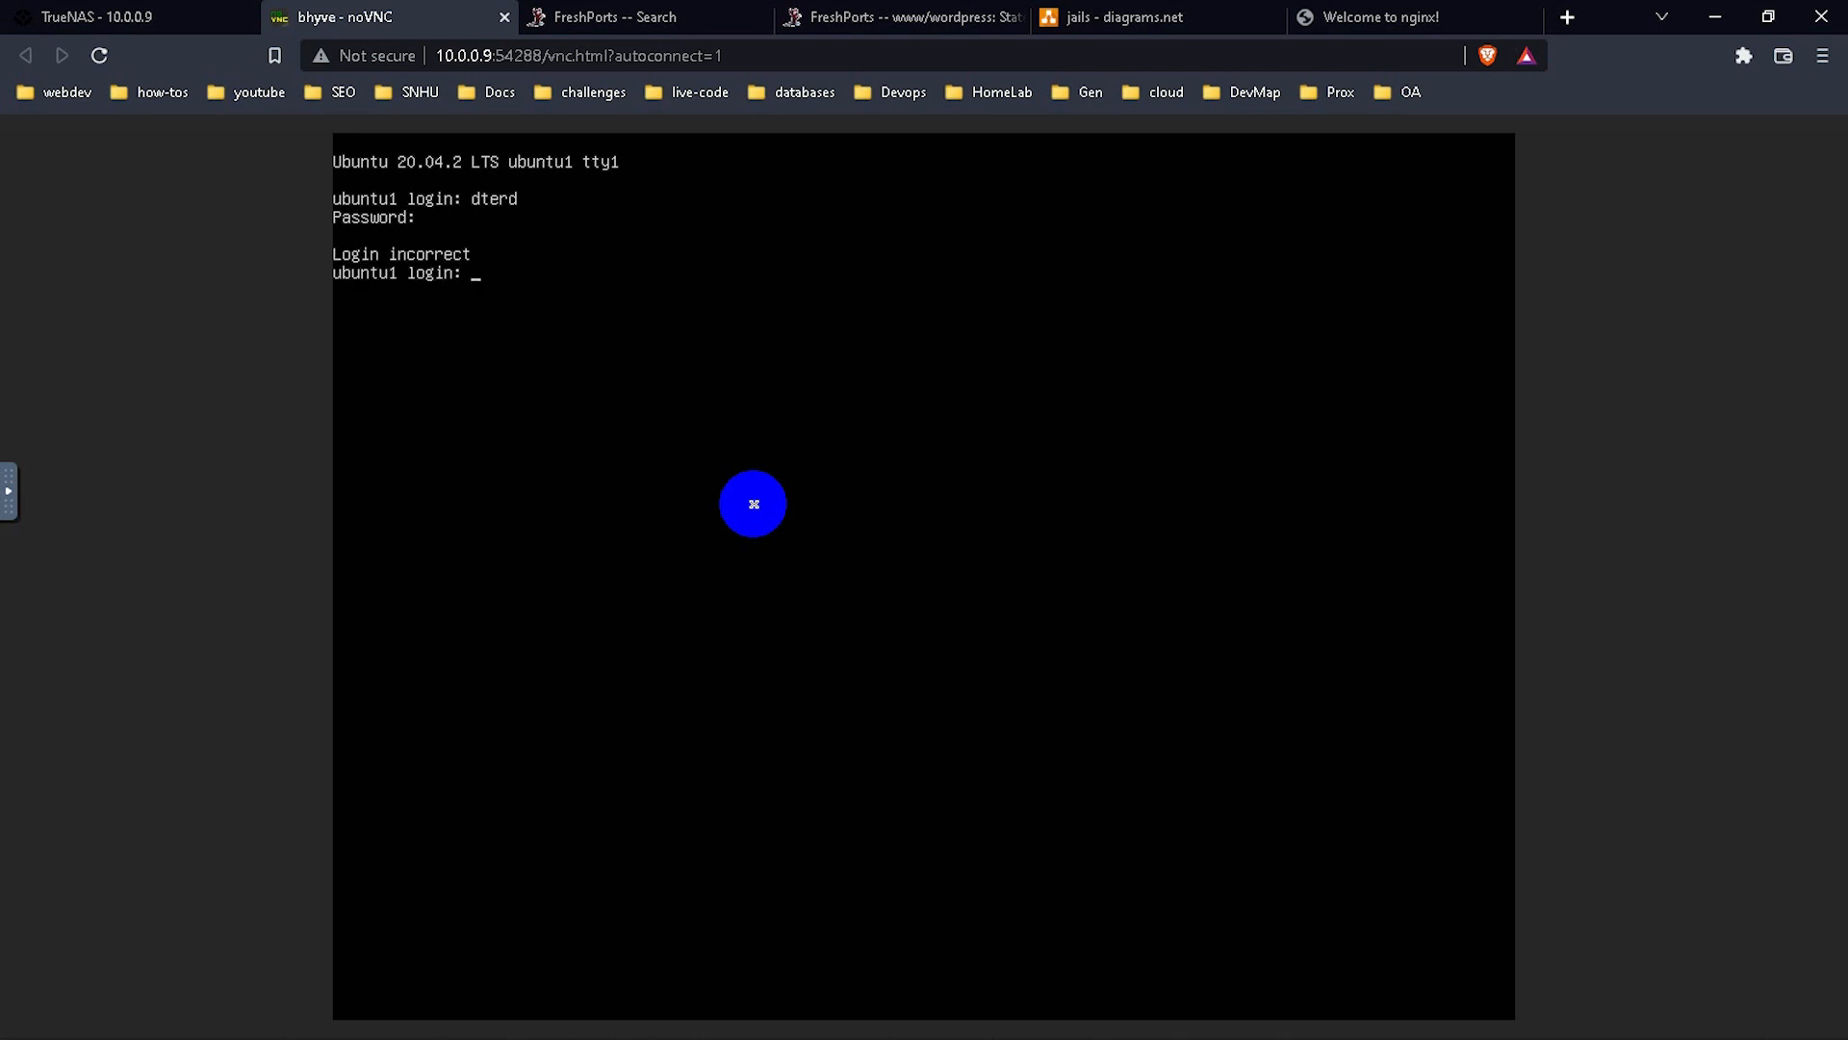
pyautogui.write('doh')
pyautogui.write('te')
pyautogui.press('BackSpace')
pyautogui.press('BackSpace')
pyautogui.press('BackSpace')
pyautogui.press('BackSpace')
pyautogui.press('BackSpace')
pyautogui.press('Return')
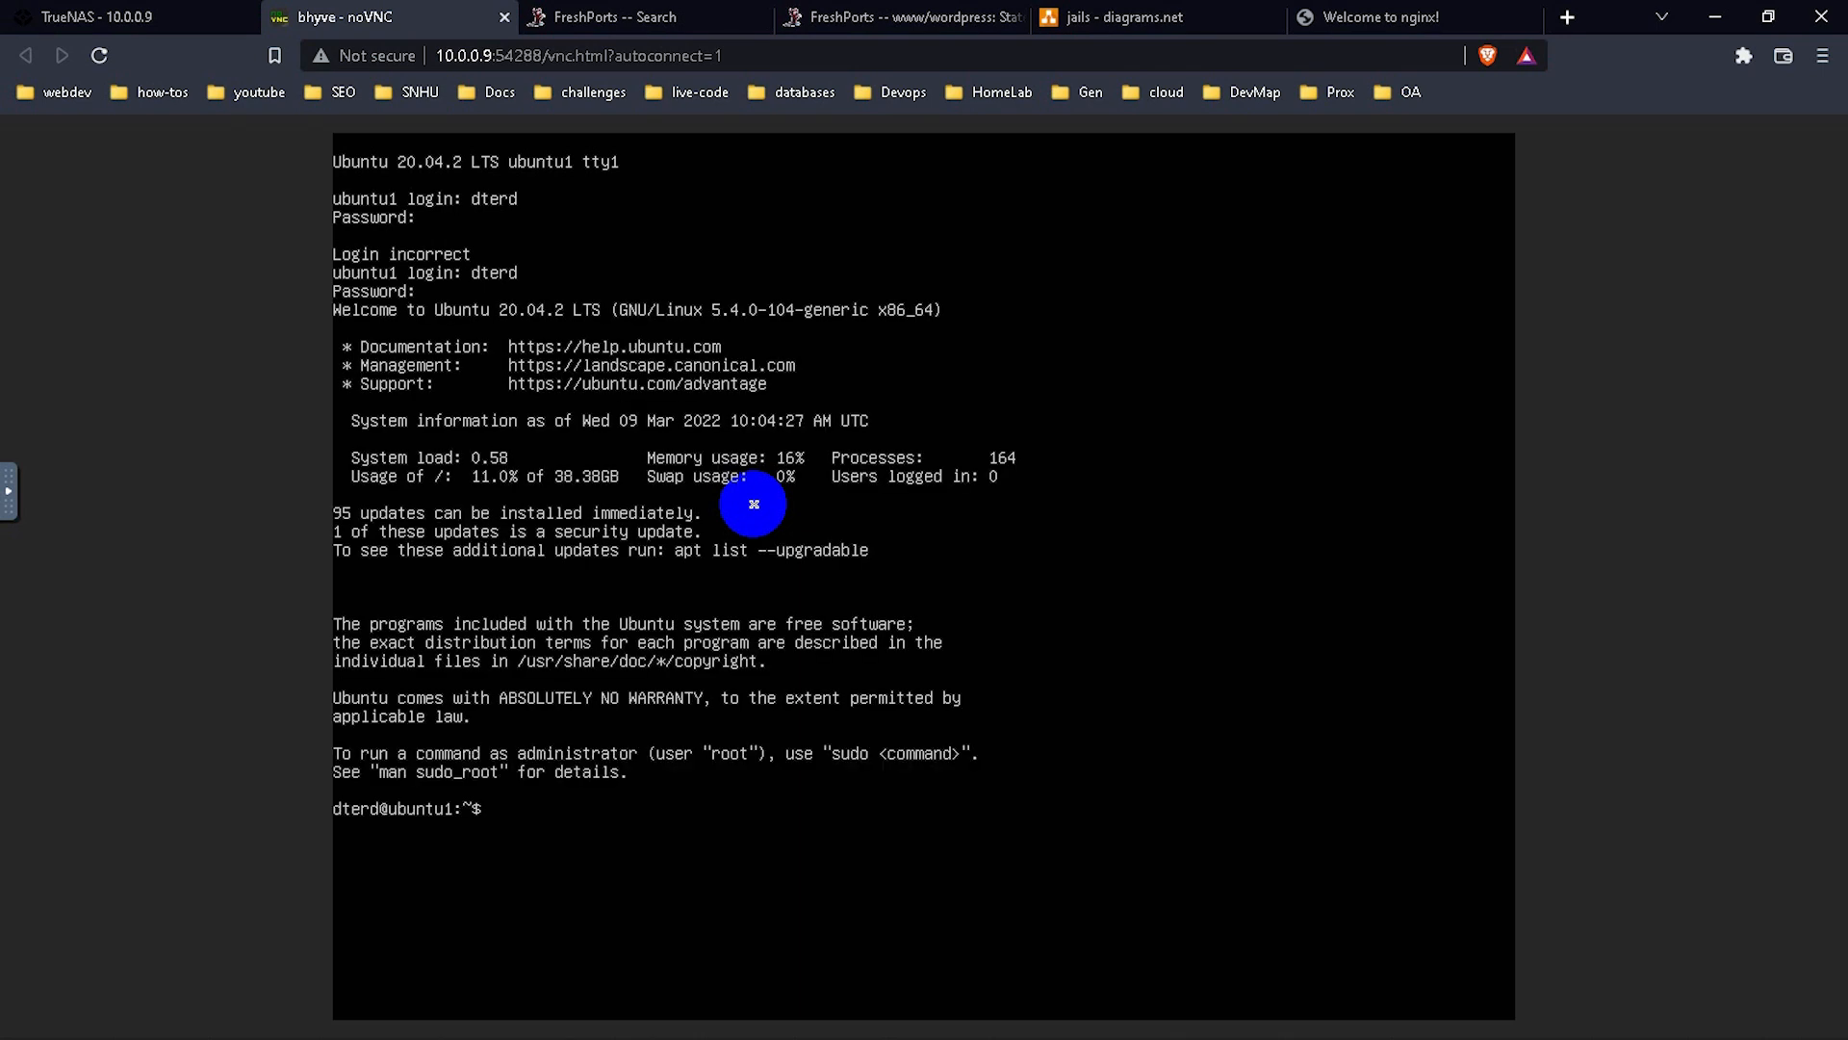
# Clear the terminal, view running processes with top, then quit and clear again.
pyautogui.write('clear')
pyautogui.press('Return')
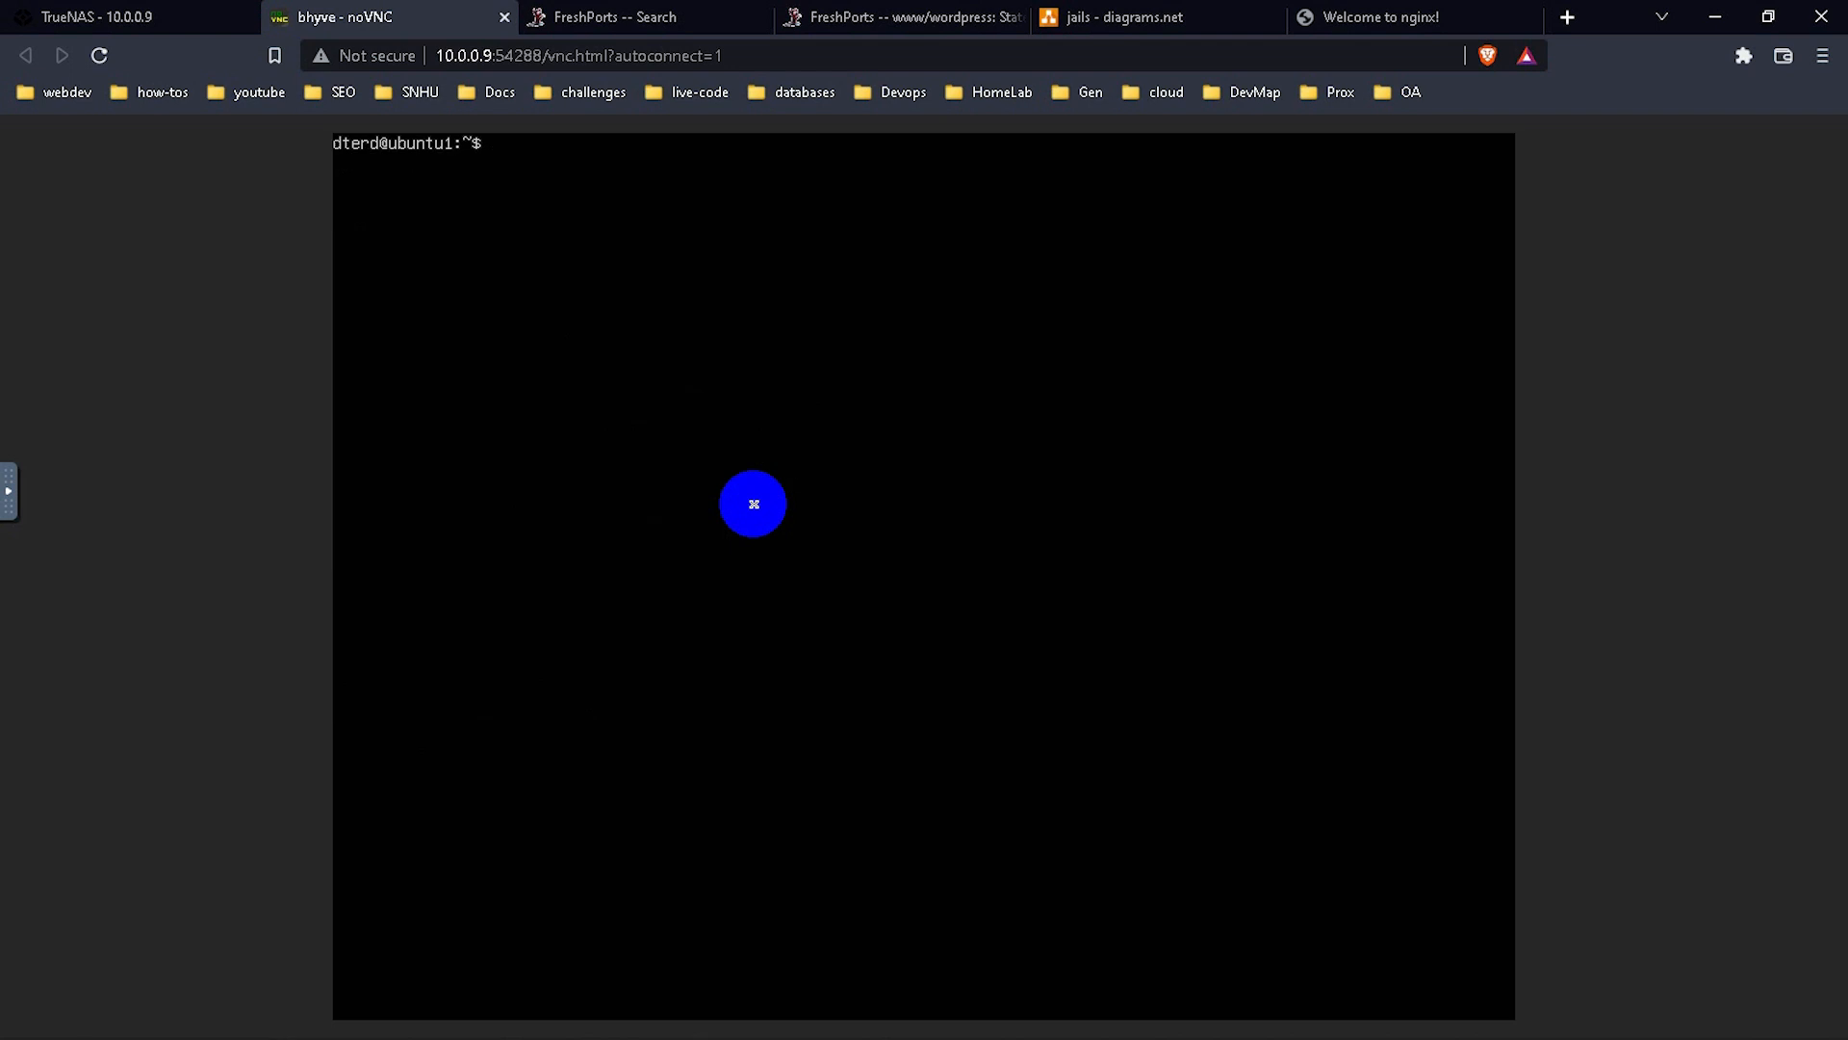
pyautogui.write('top')
pyautogui.press('Return')
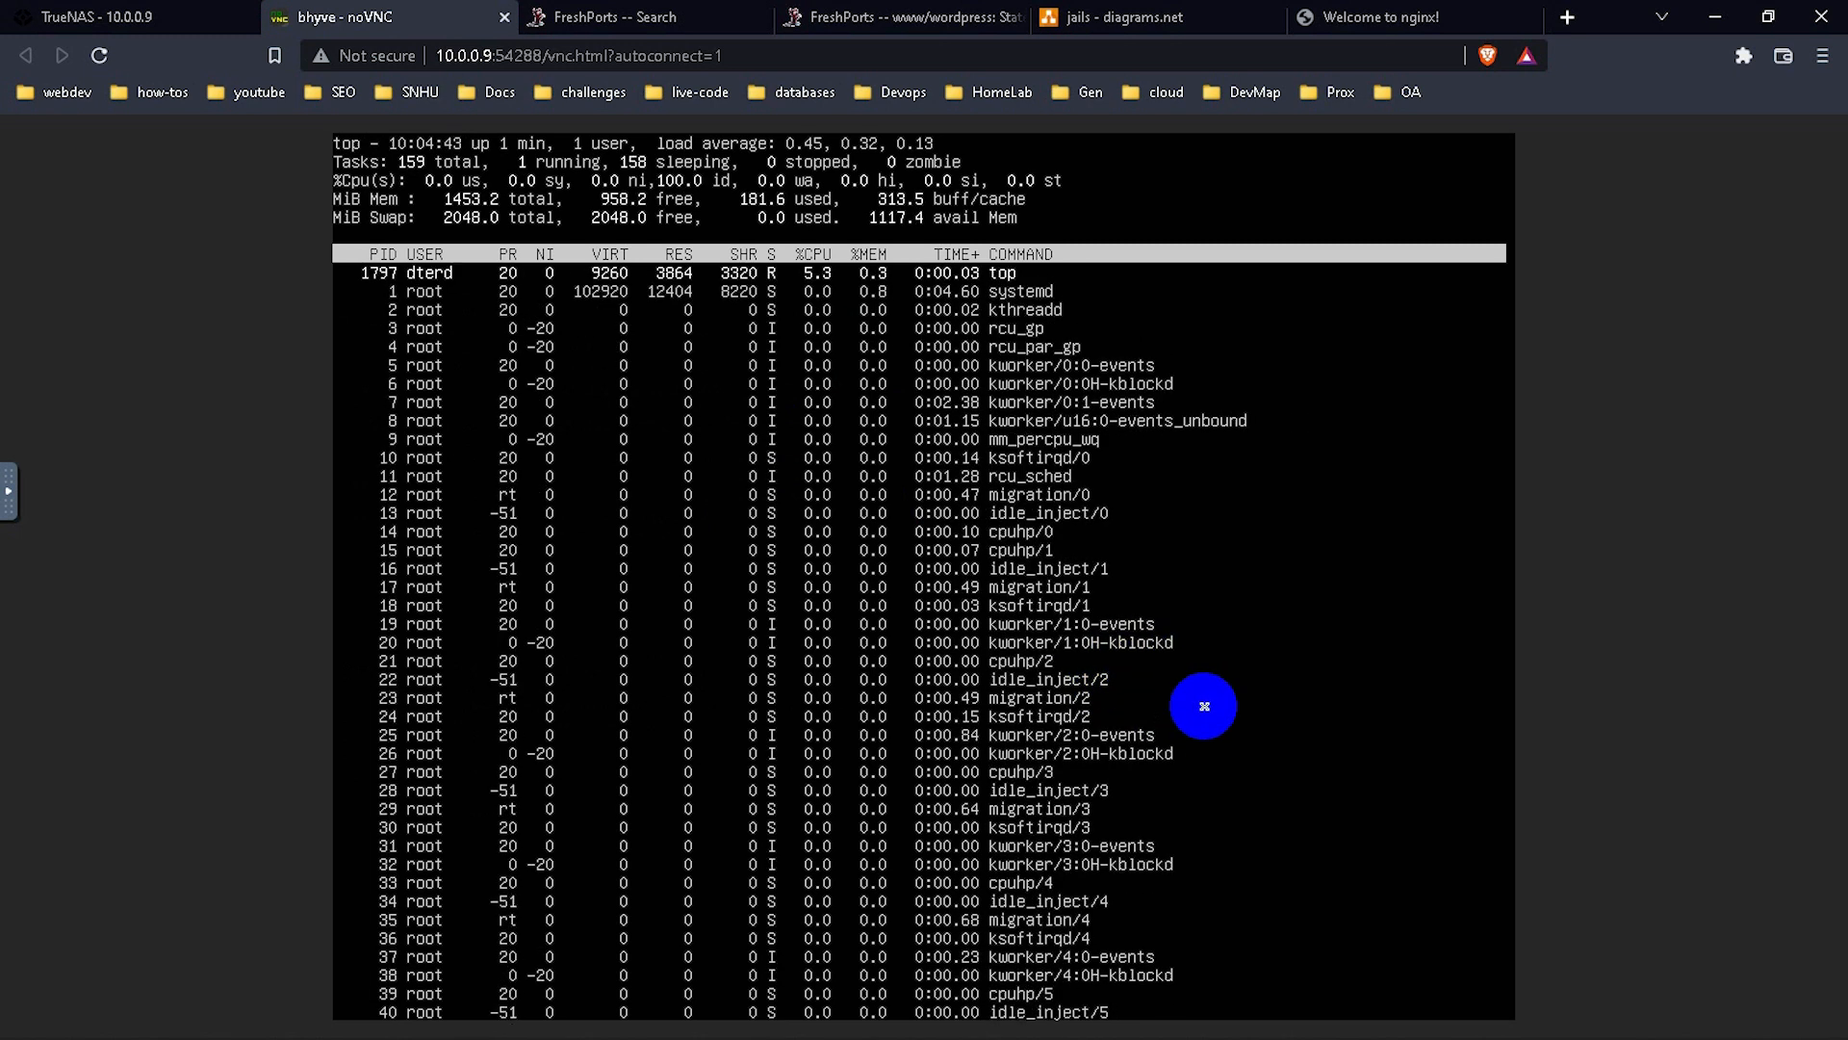
pyautogui.write('q')
pyautogui.write('clear')
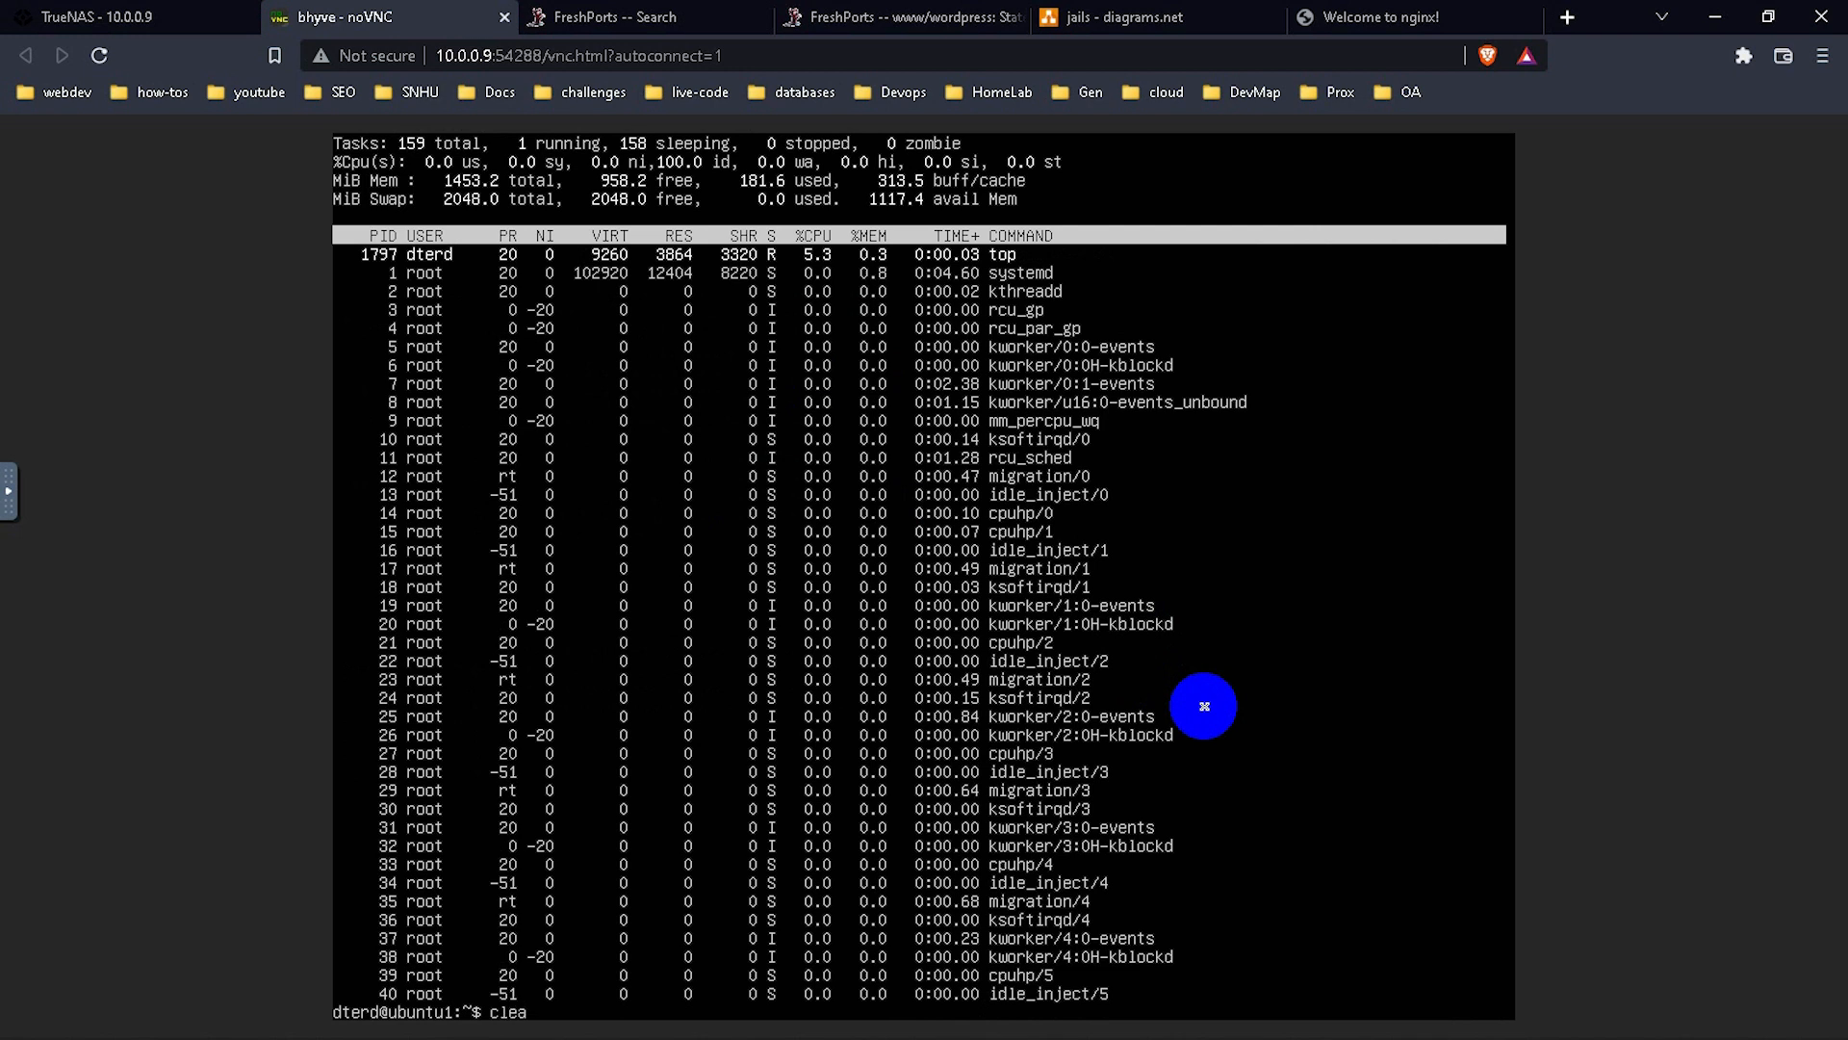
pyautogui.press('Return')
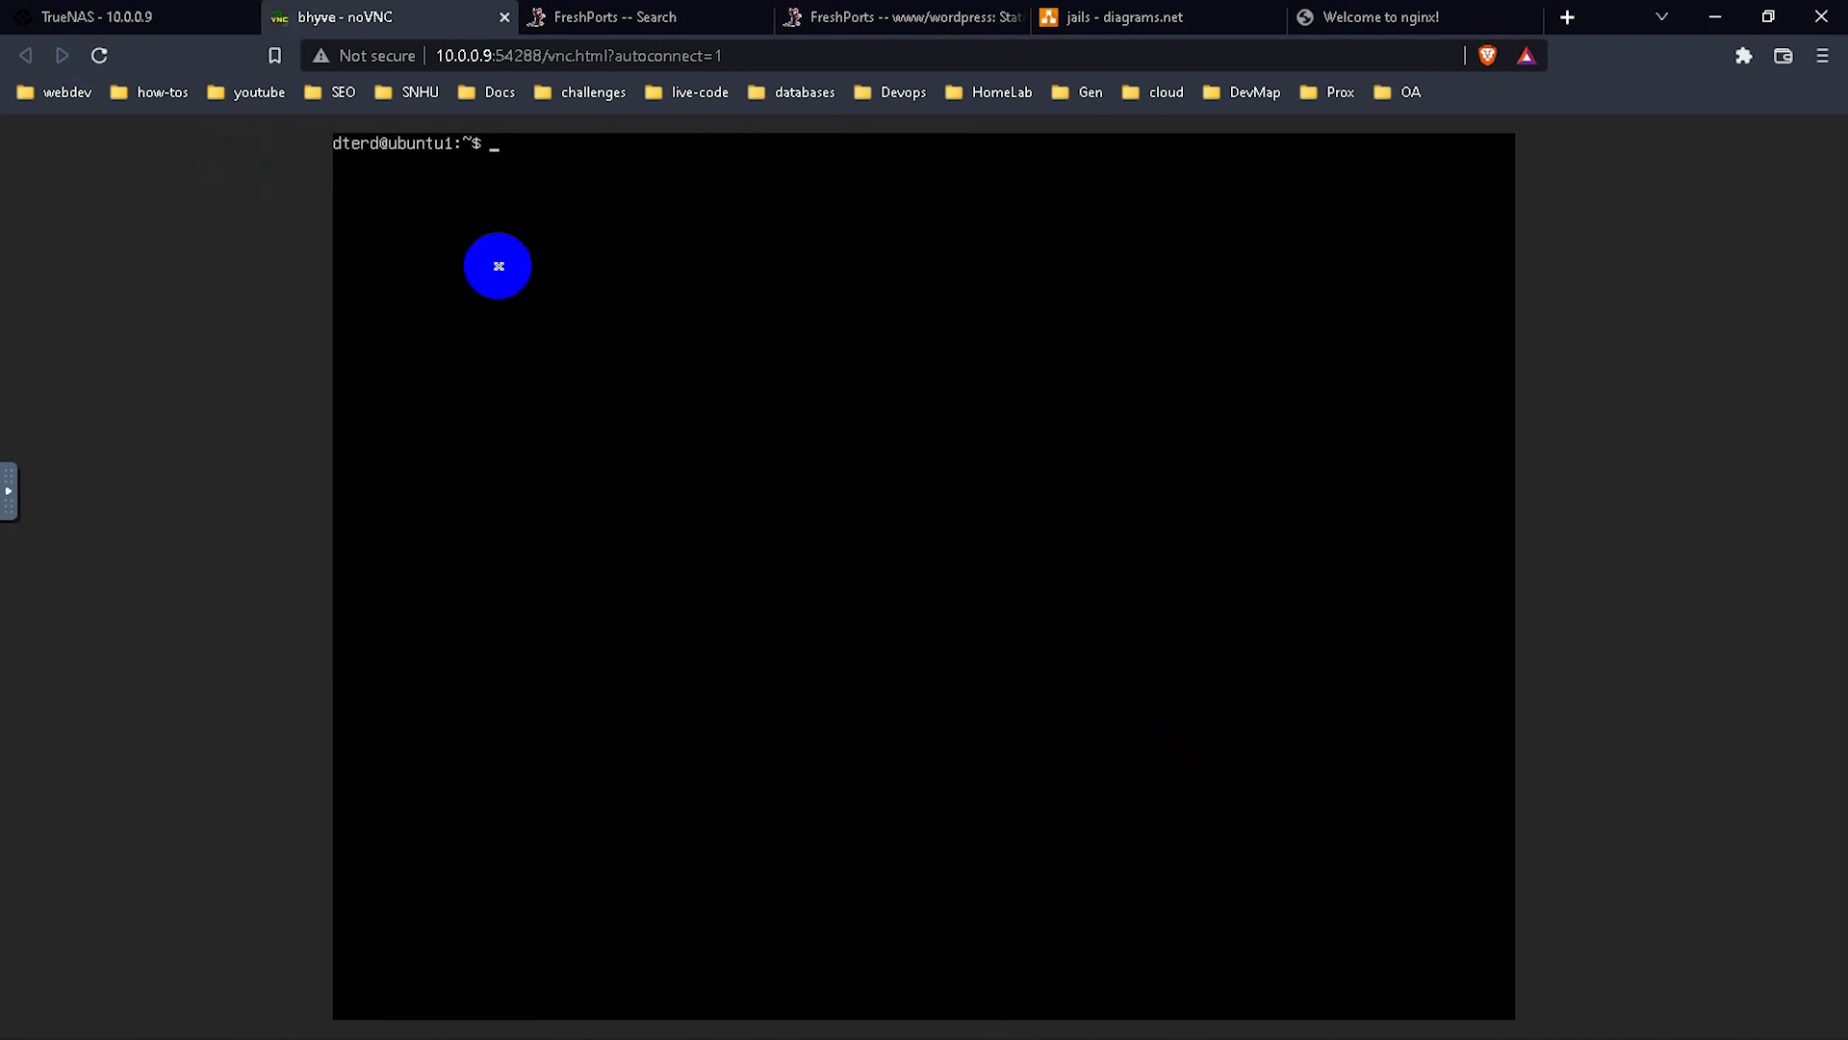
# Check free memory with free -h, clear the screen, and return to the TrueNAS tab.
pyautogui.write('free -h')
pyautogui.press('Return')
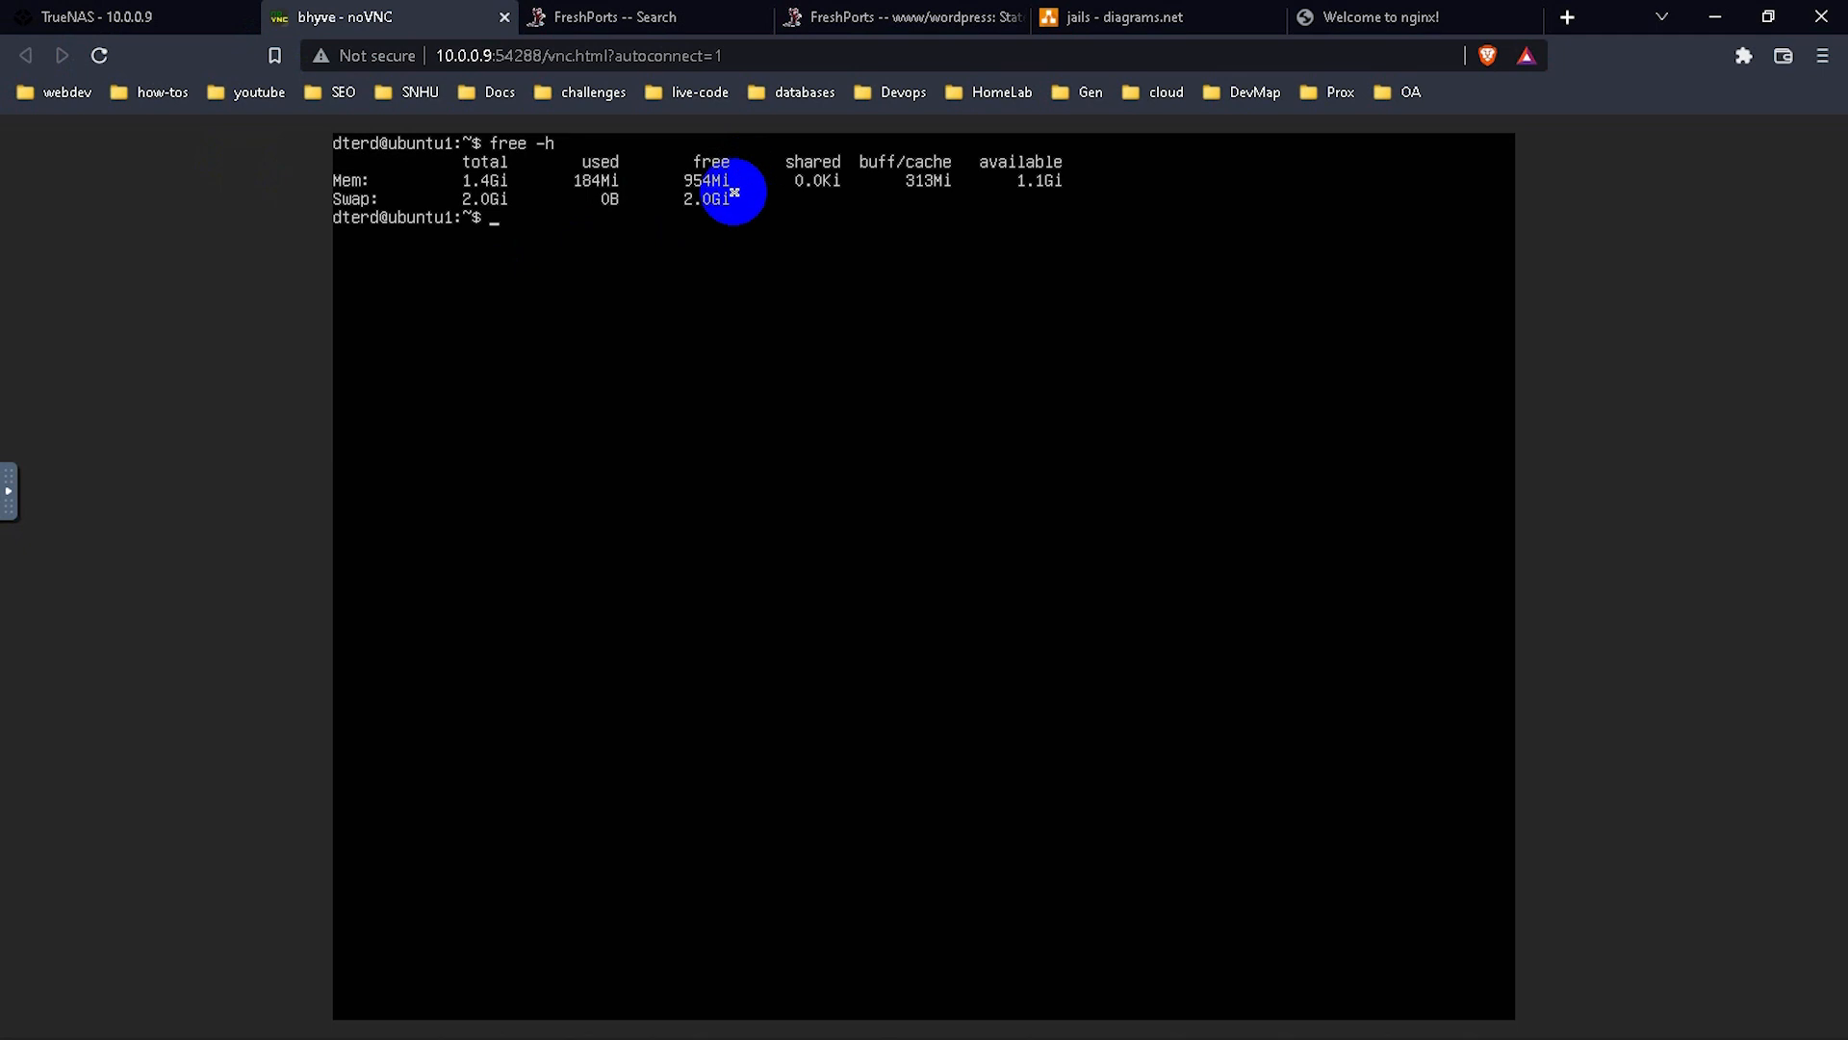
pyautogui.write('clear')
pyautogui.press('Return')
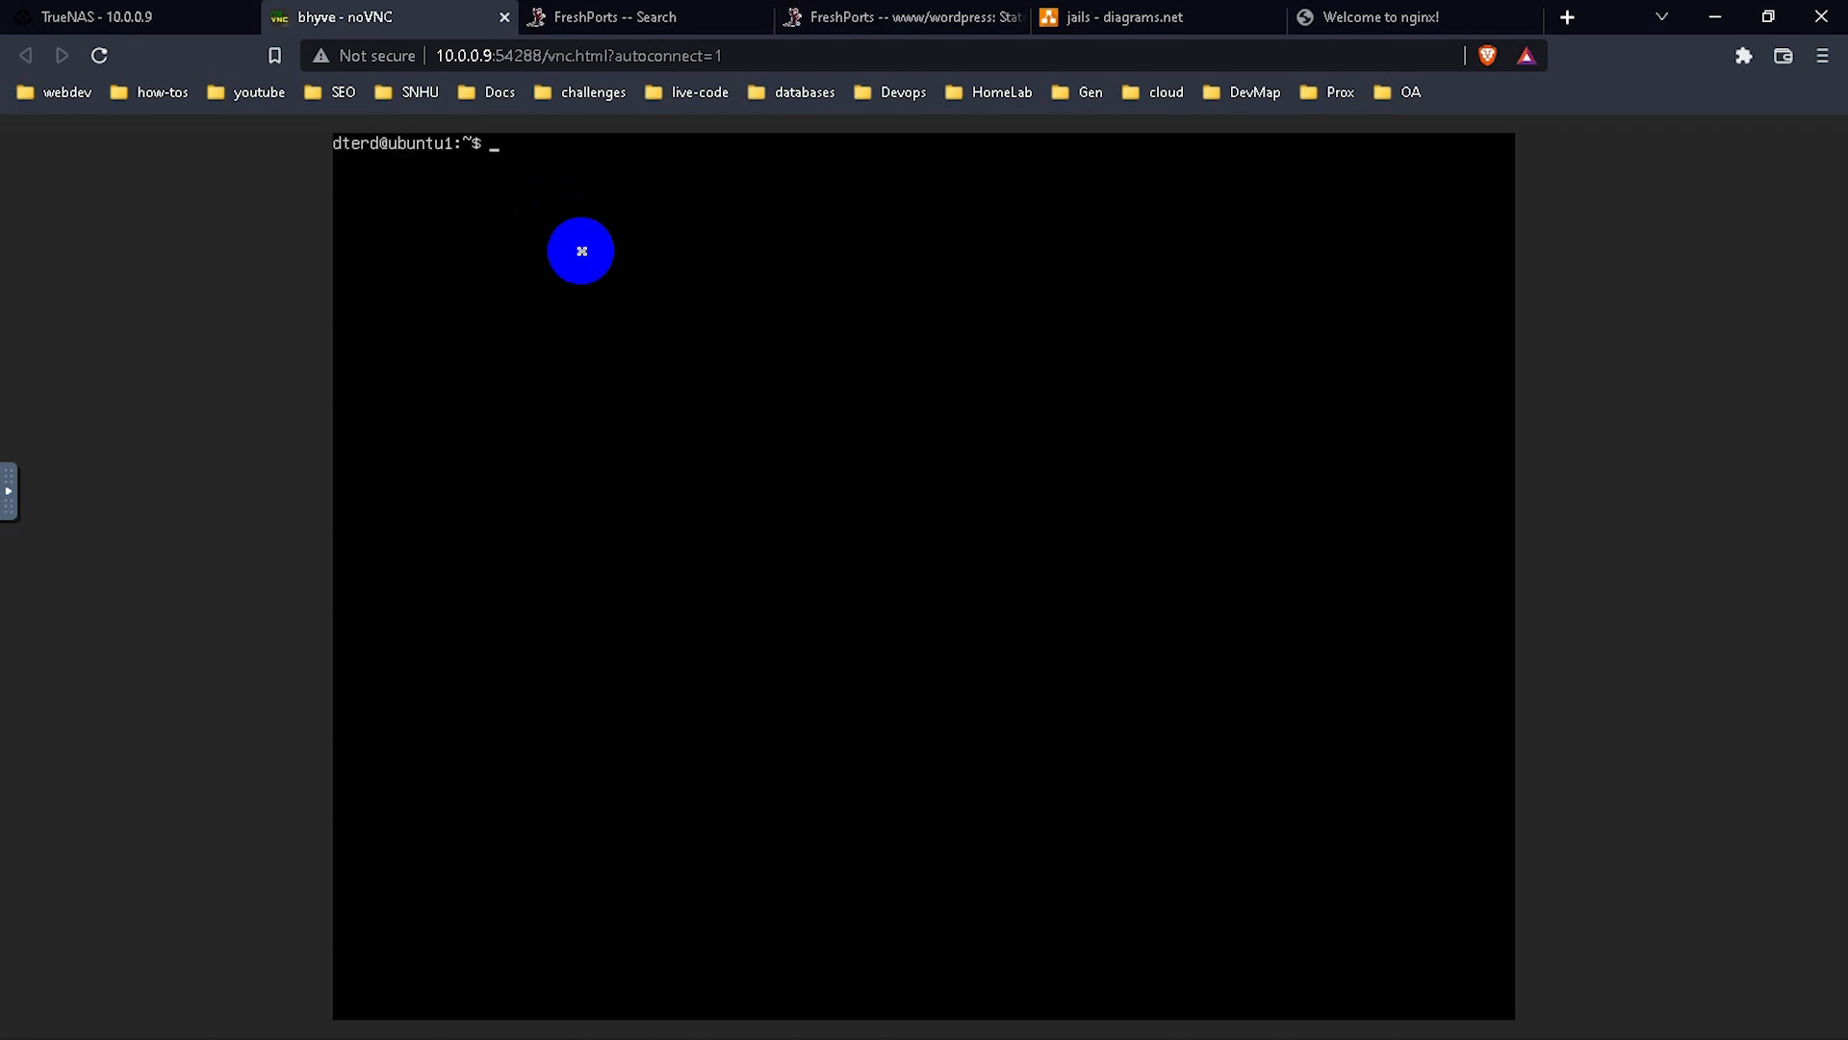
pyautogui.click(197, 17)
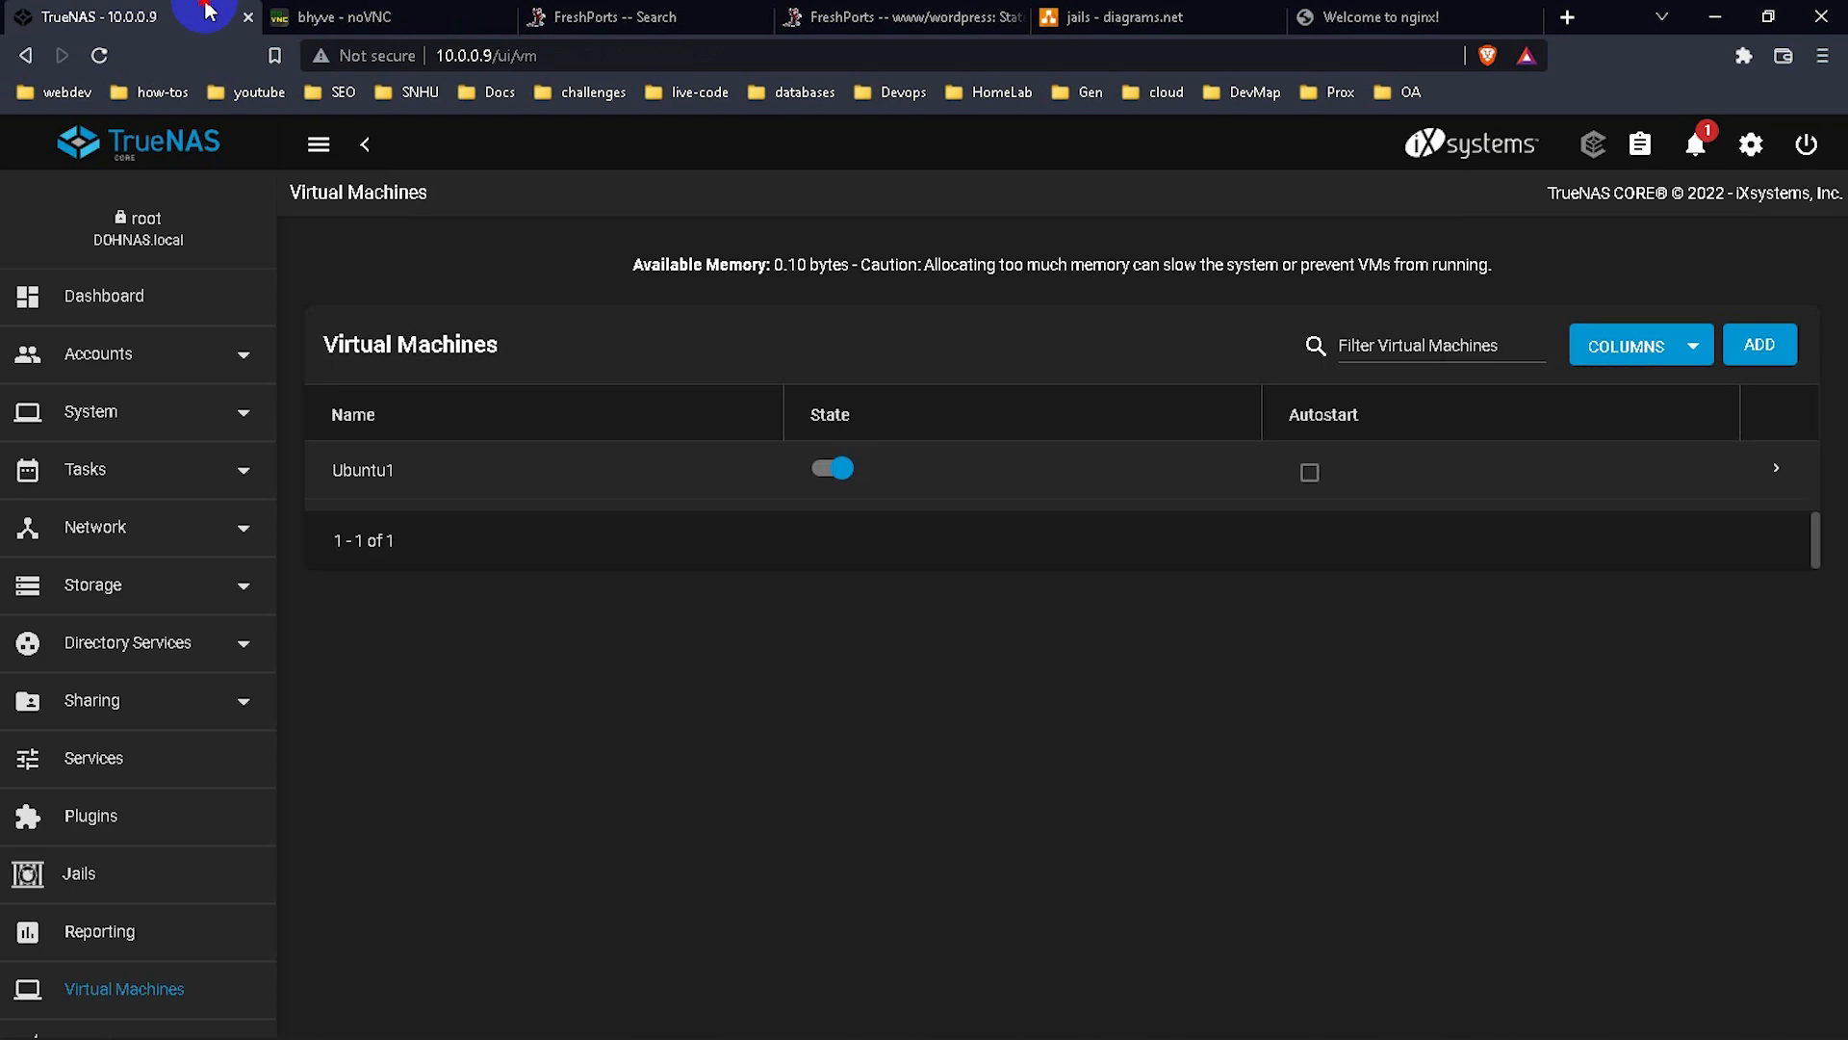
# Close the bhyve noVNC console tab and power off the Ubuntu1 VM from its expanded row.
pyautogui.click(414, 17)
pyautogui.click(503, 16)
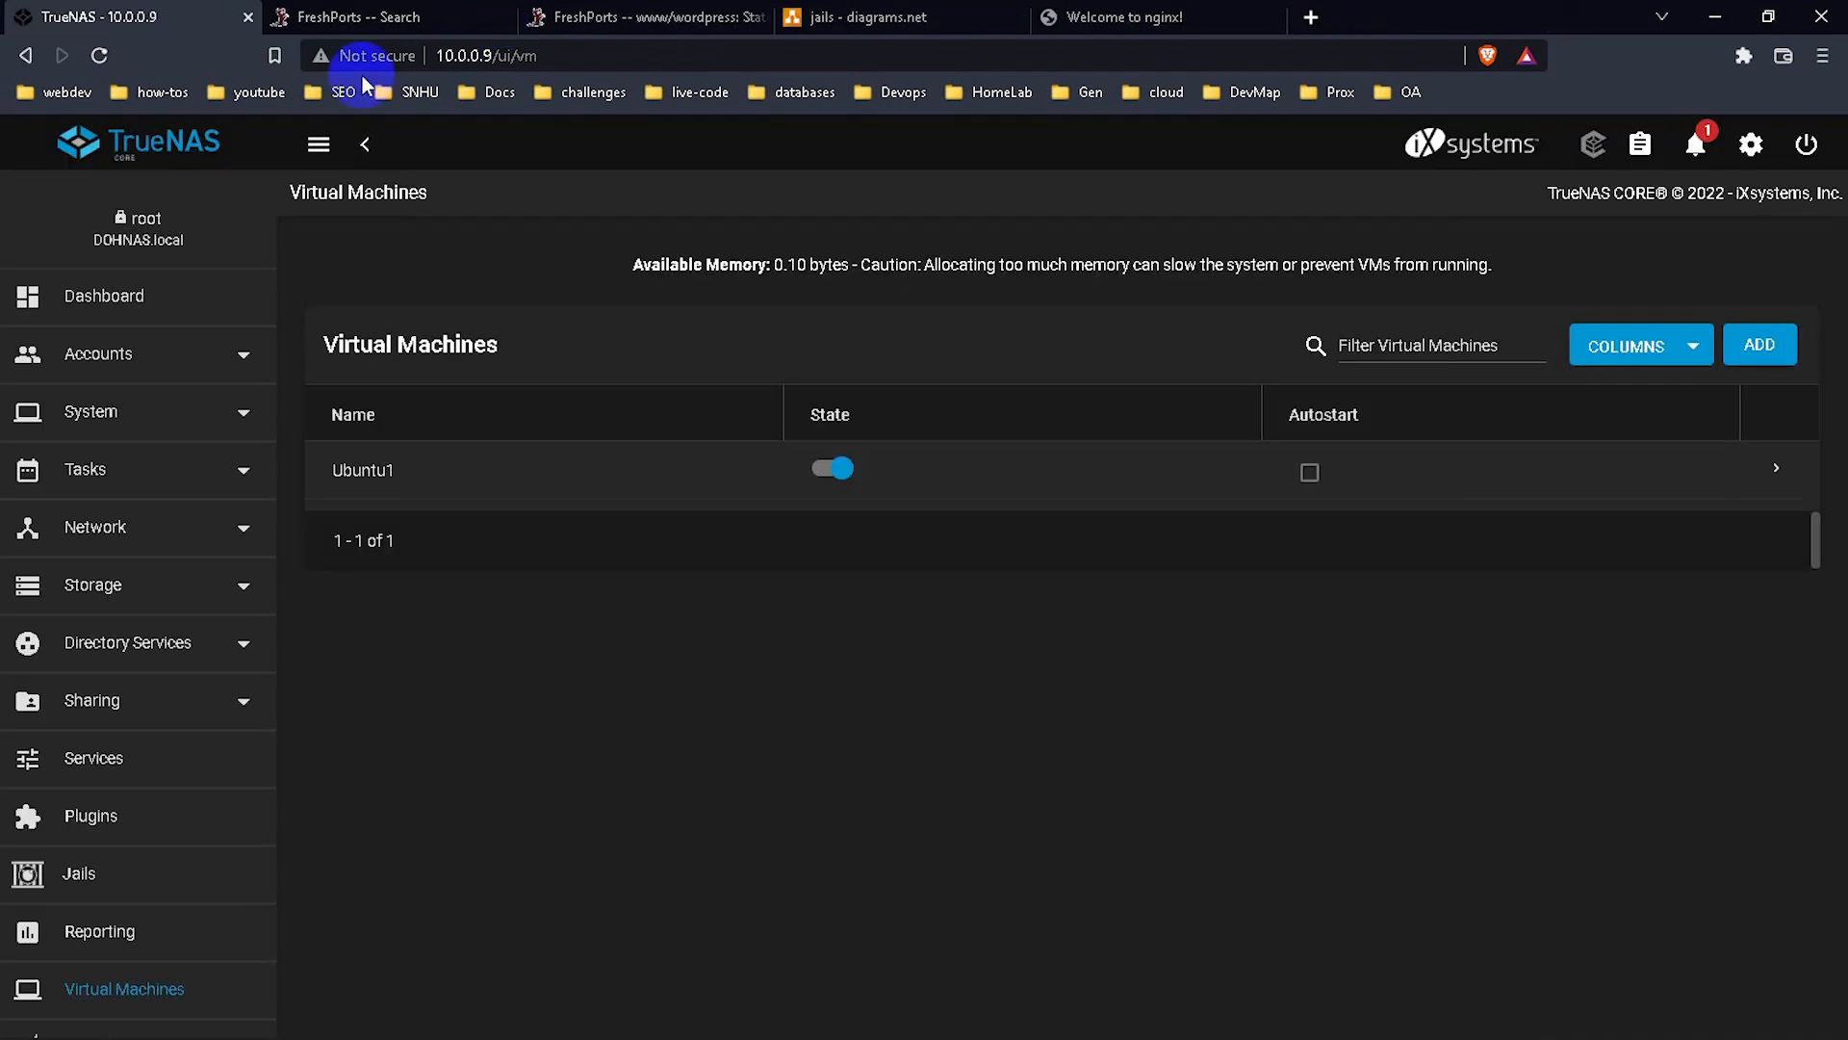
pyautogui.click(1776, 468)
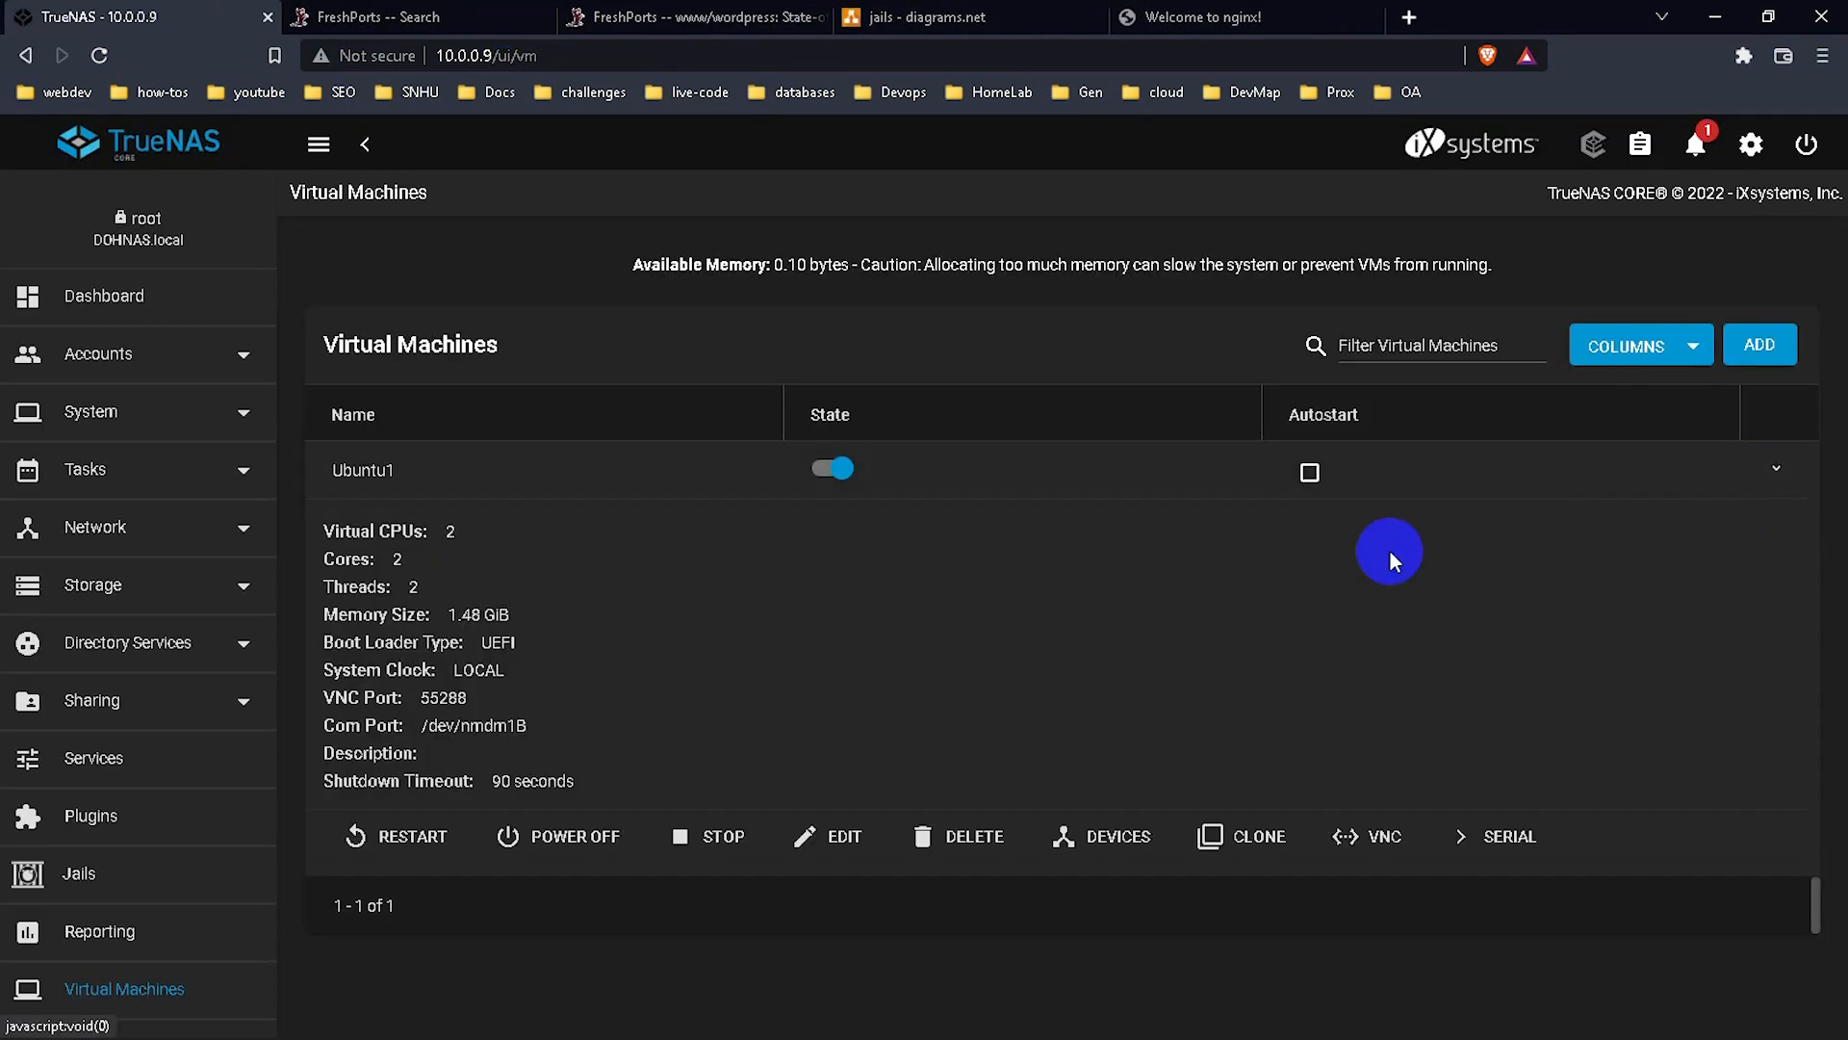
pyautogui.click(609, 835)
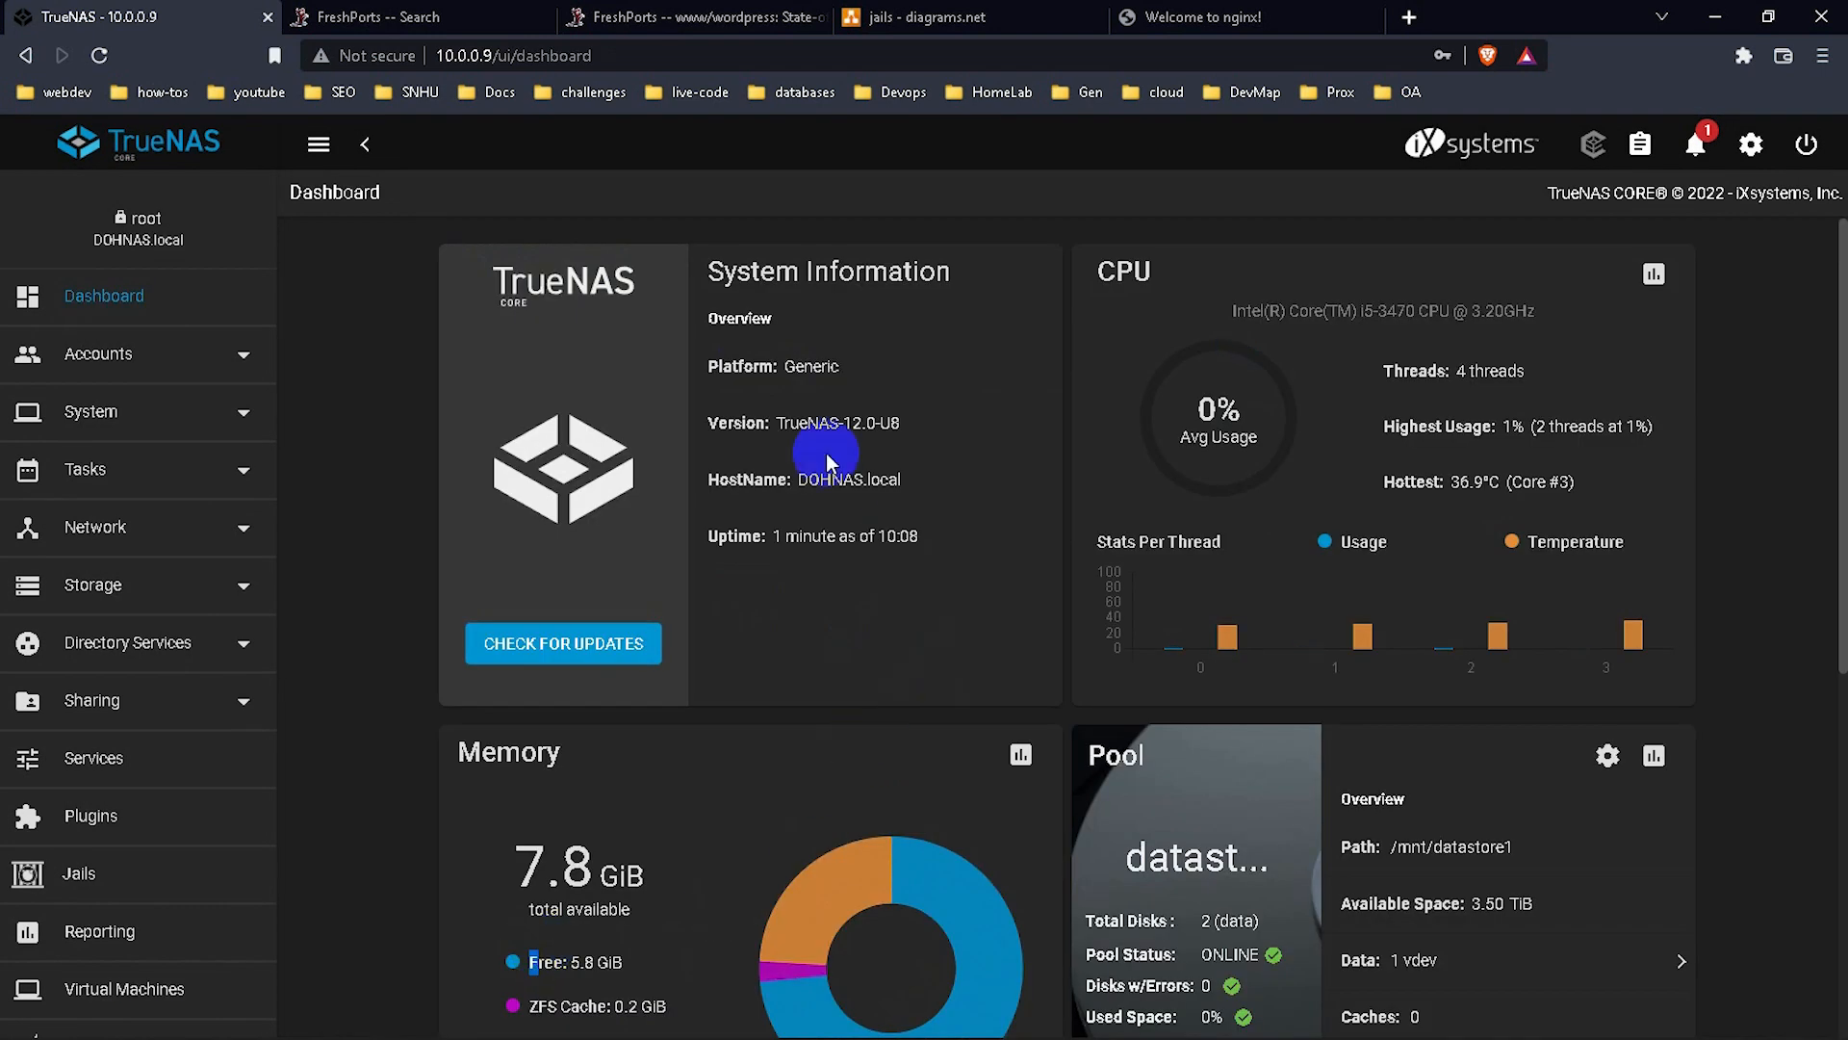
# Open the Plugins page from the left sidebar to see the iXsystems catalogue.
pyautogui.click(133, 816)
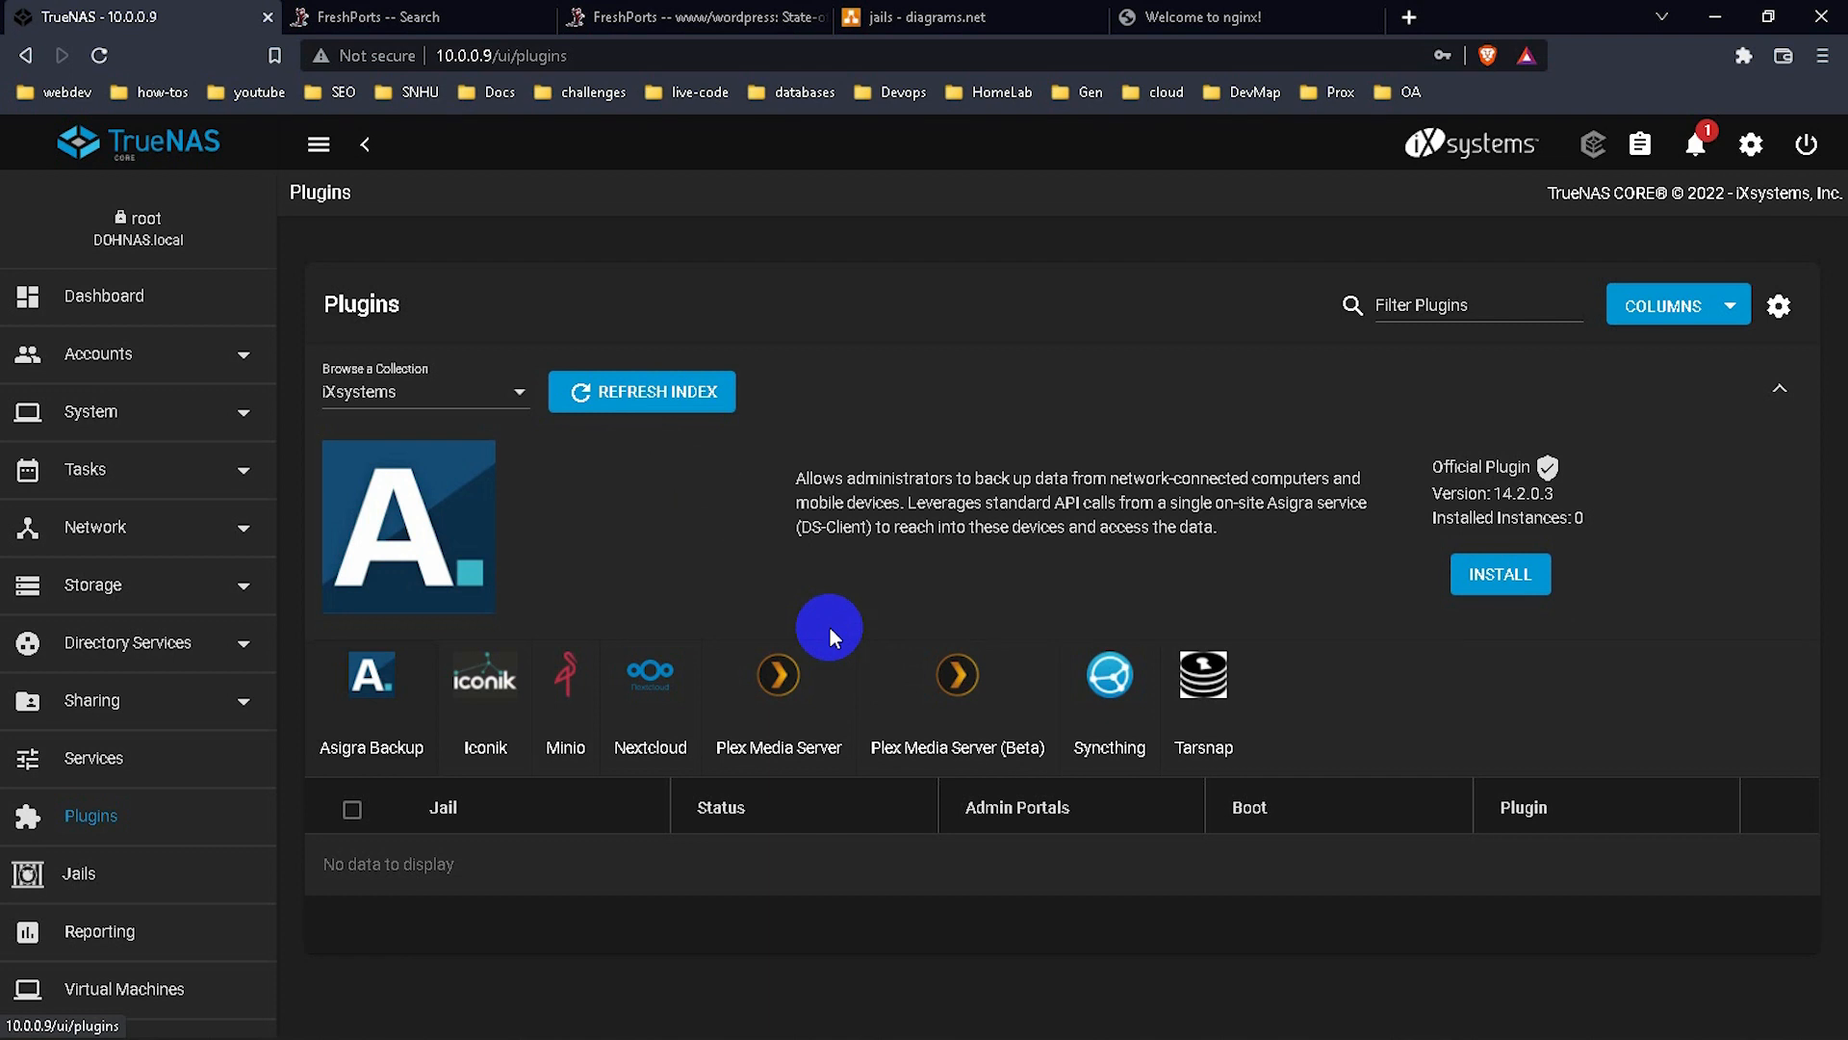
# Preview the Nextcloud plugin, then browse the Community plugin collection.
pyautogui.click(652, 686)
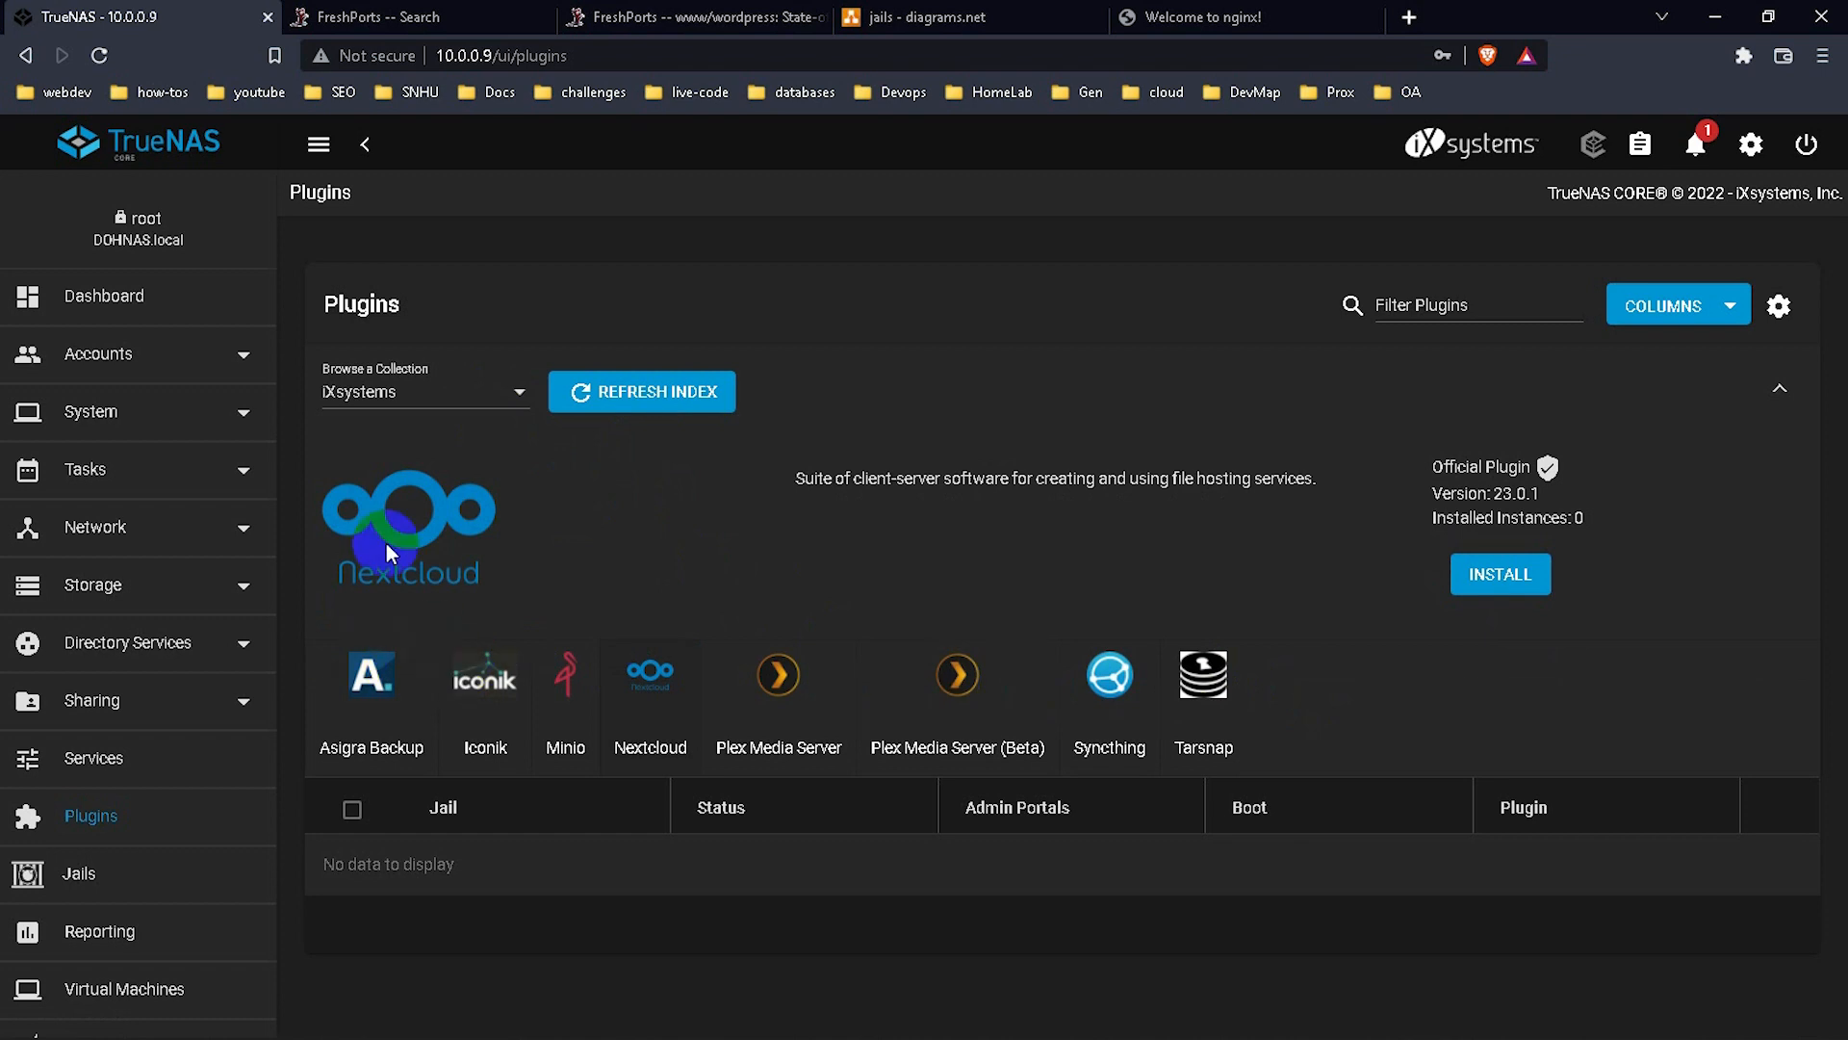
pyautogui.click(371, 403)
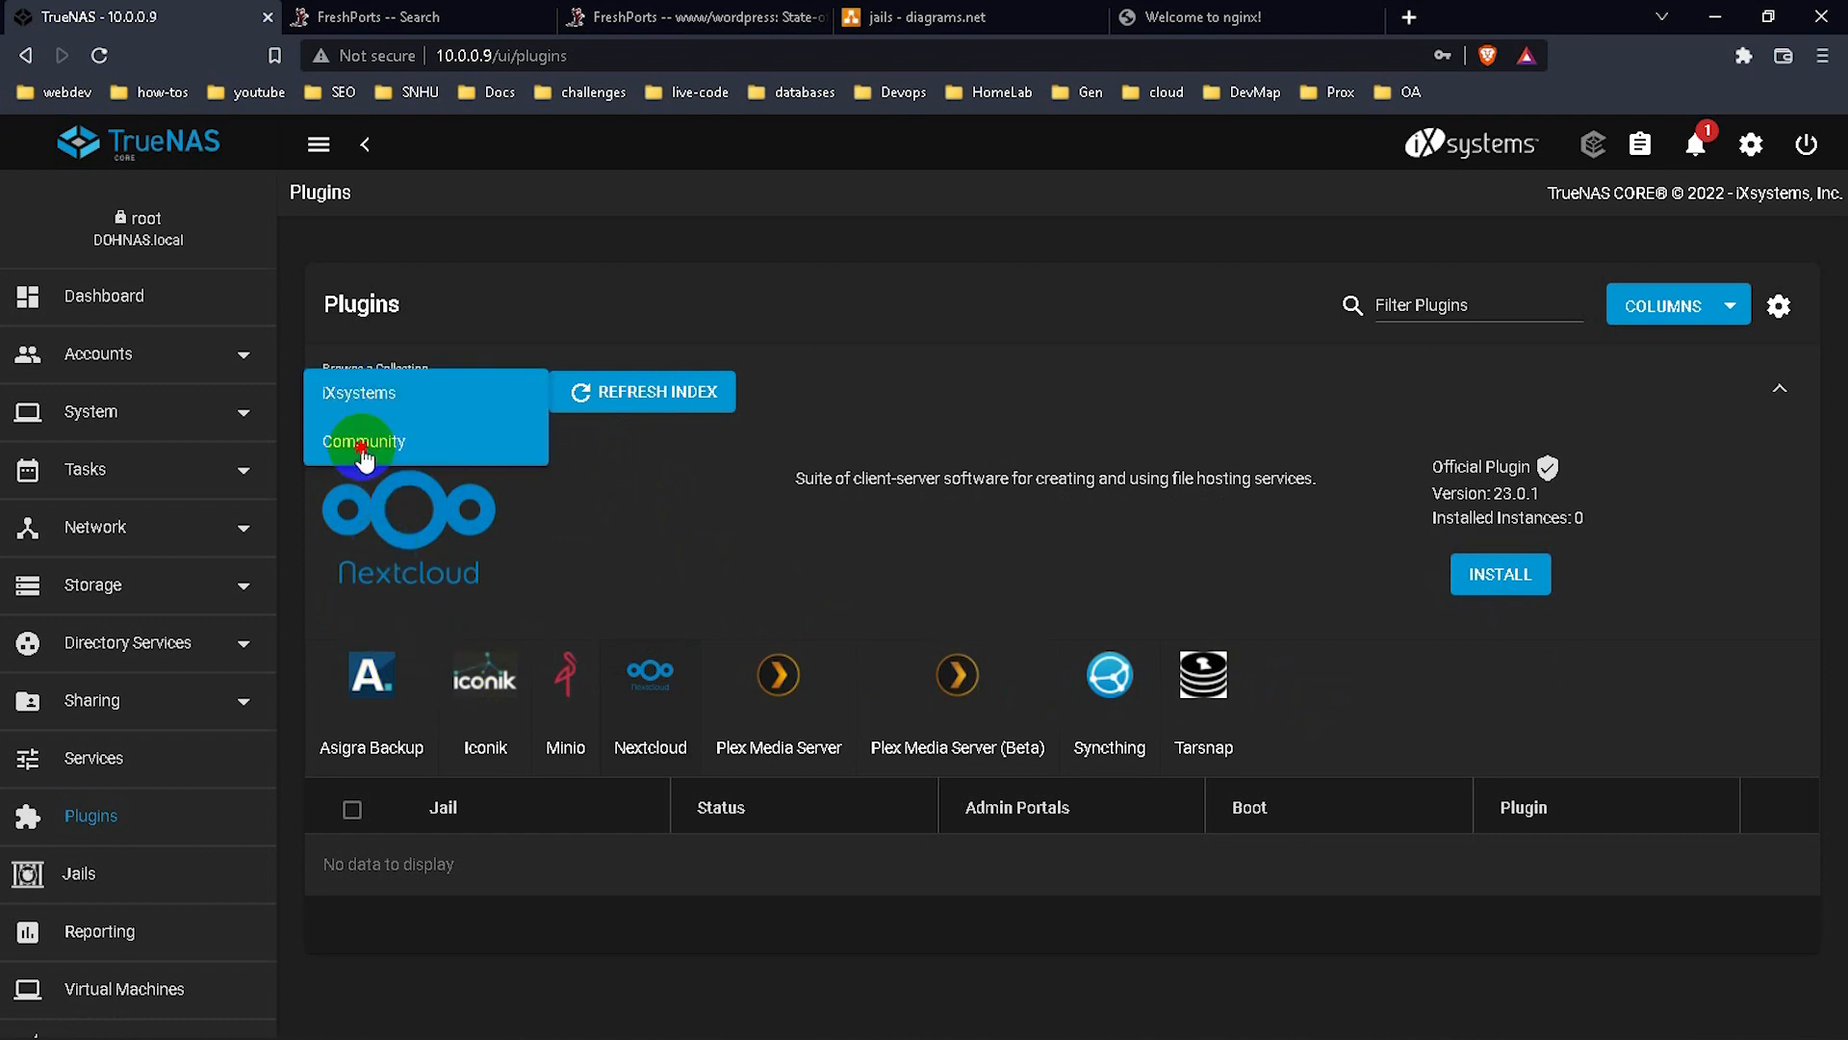
pyautogui.click(395, 436)
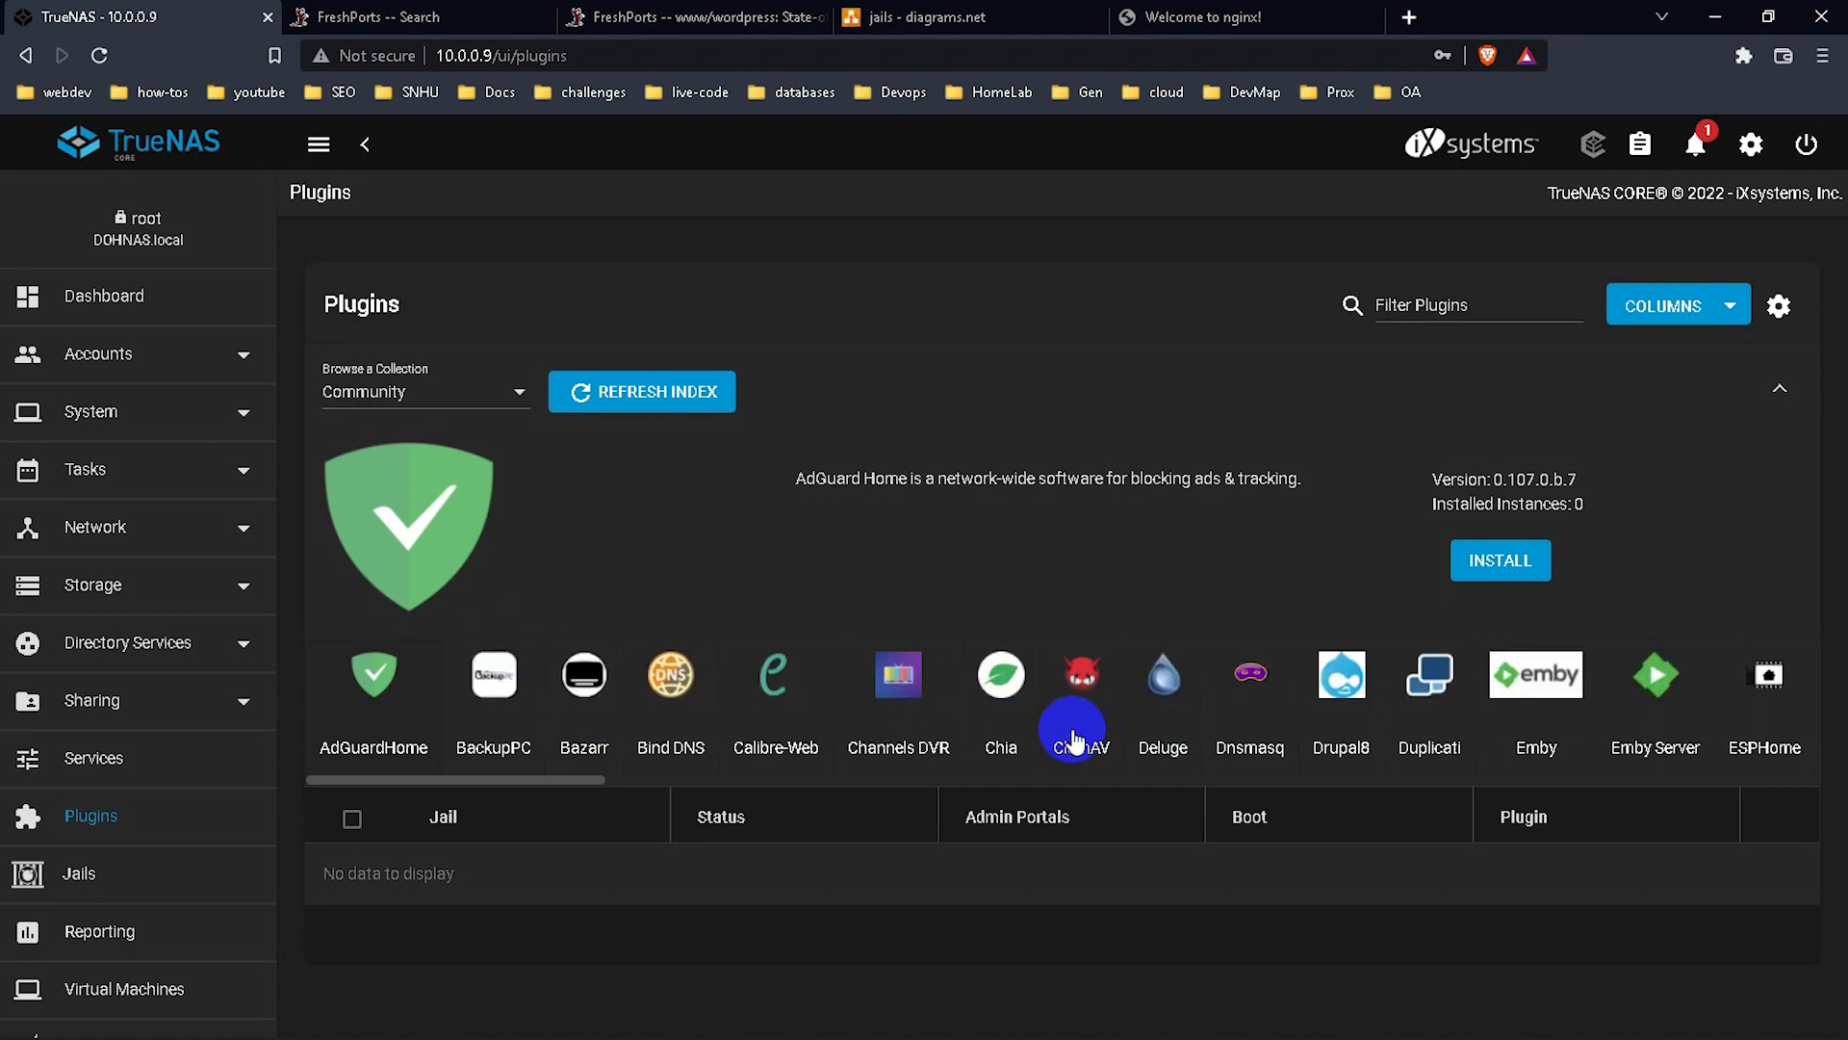
pyautogui.hscroll(10, 1072, 735)
pyautogui.hscroll(6, 1068, 741)
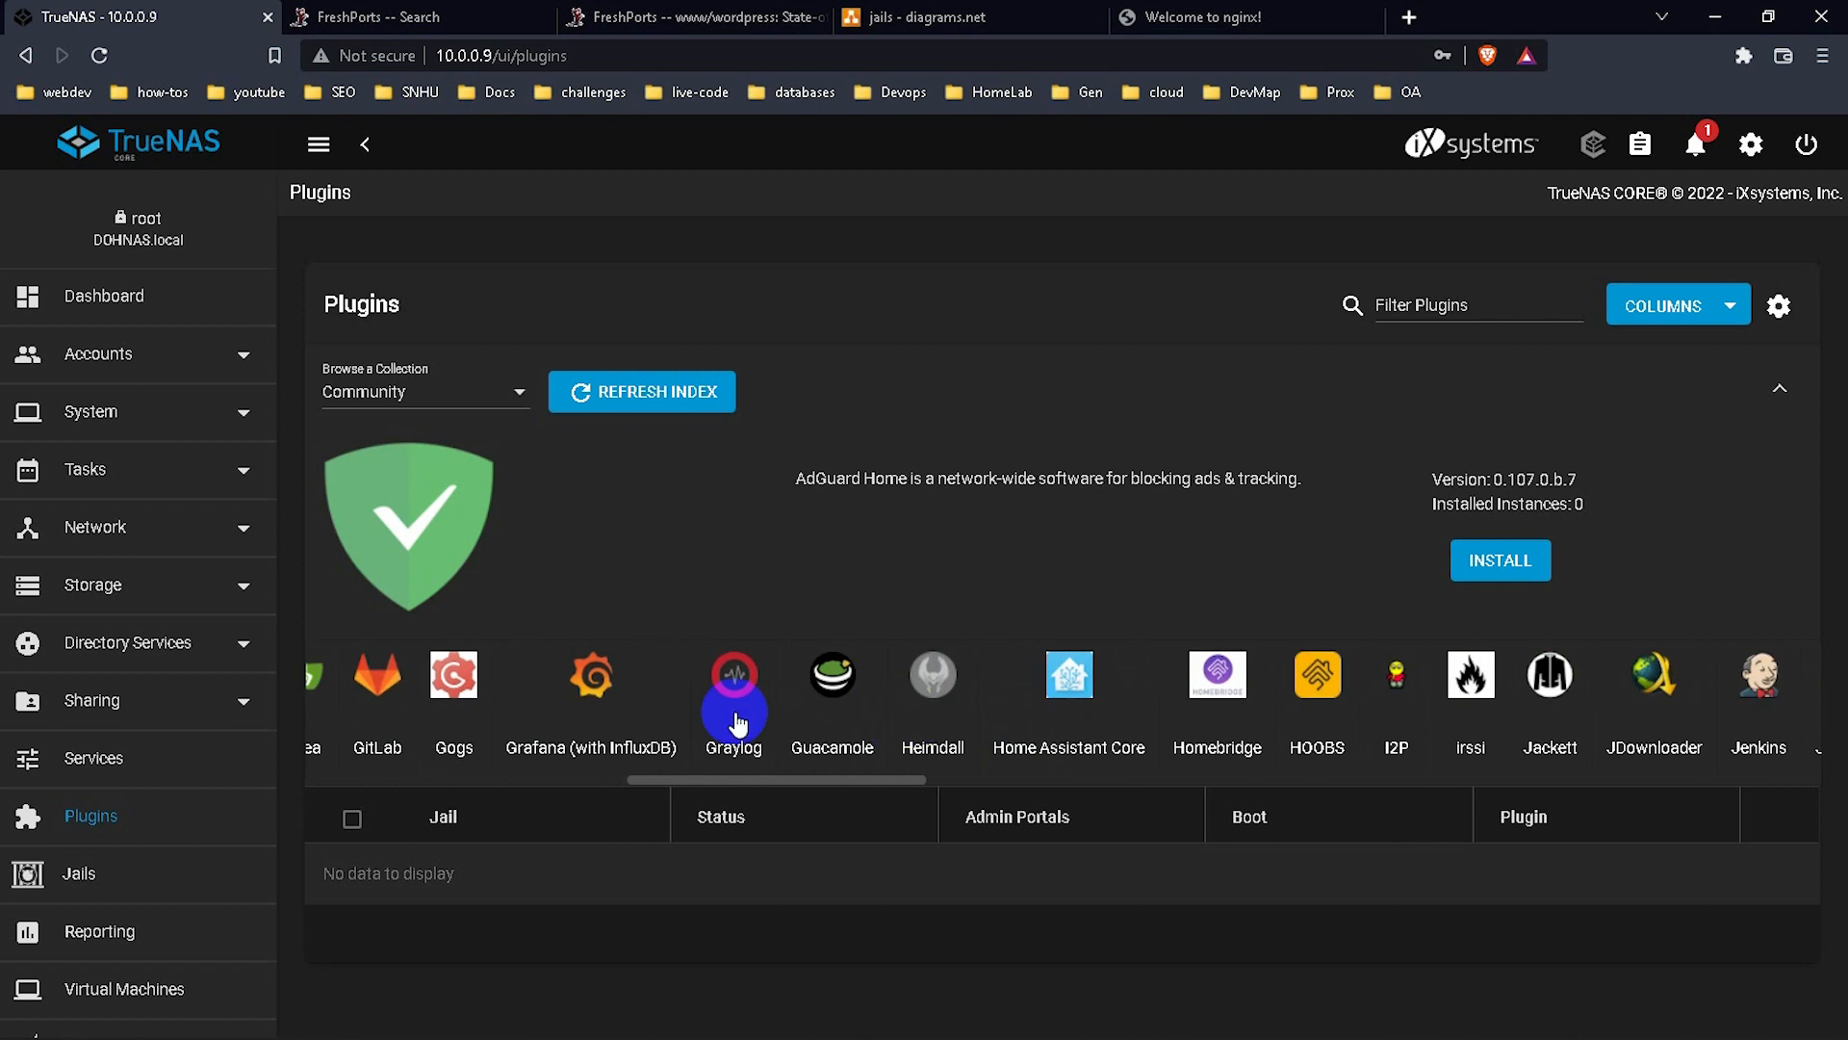
pyautogui.hscroll(-3, 630, 708)
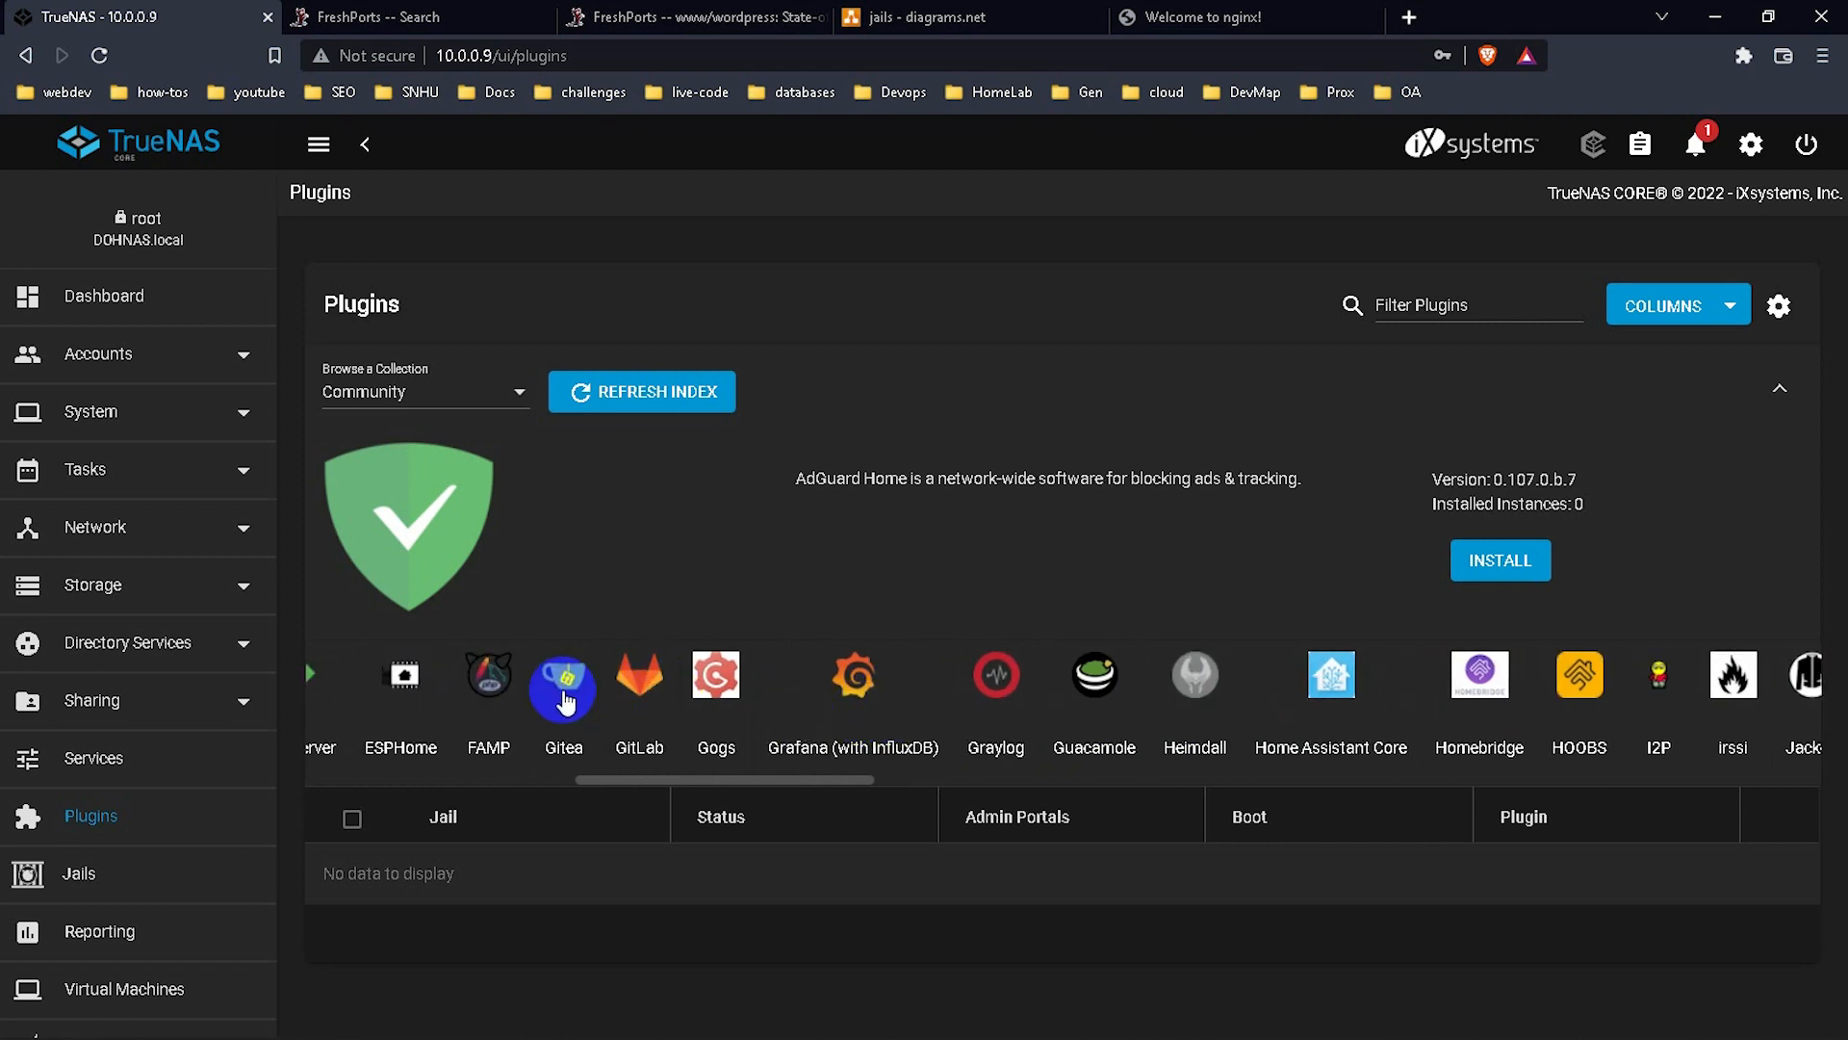
pyautogui.hscroll(8, 722, 705)
pyautogui.hscroll(13, 723, 708)
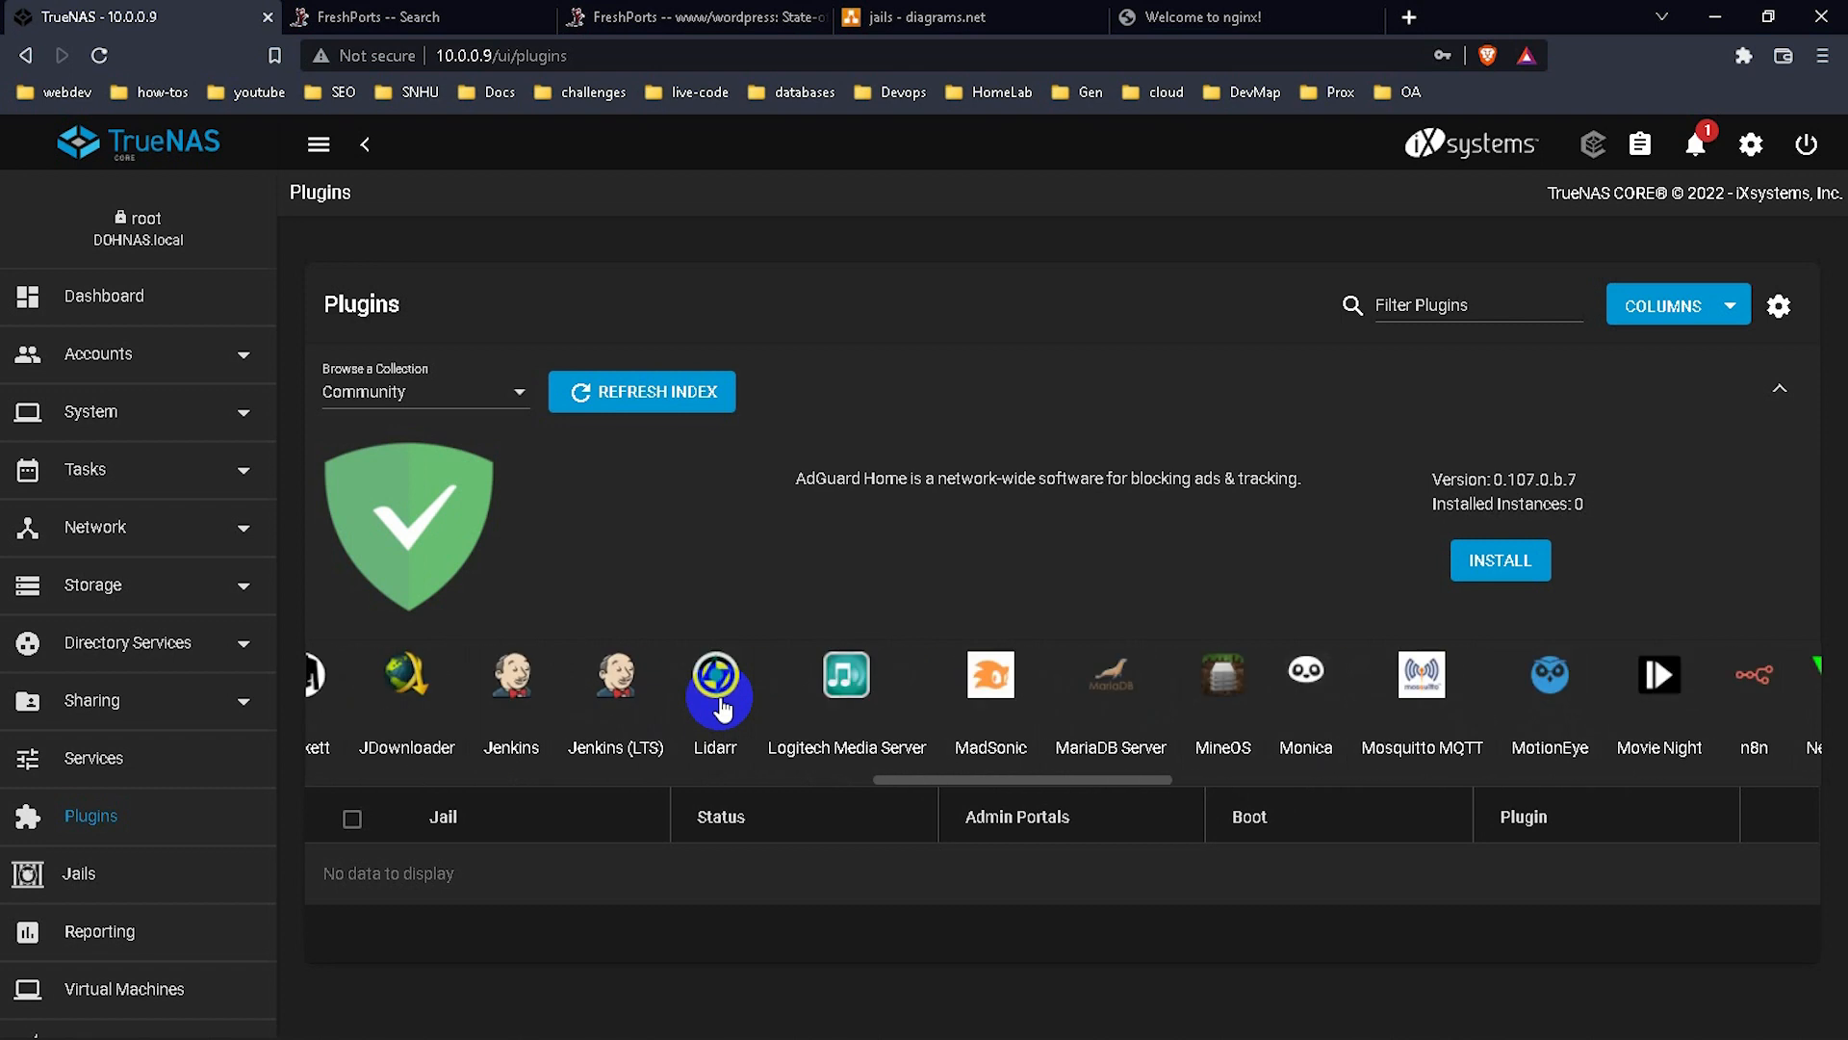
pyautogui.hscroll(20, 924, 693)
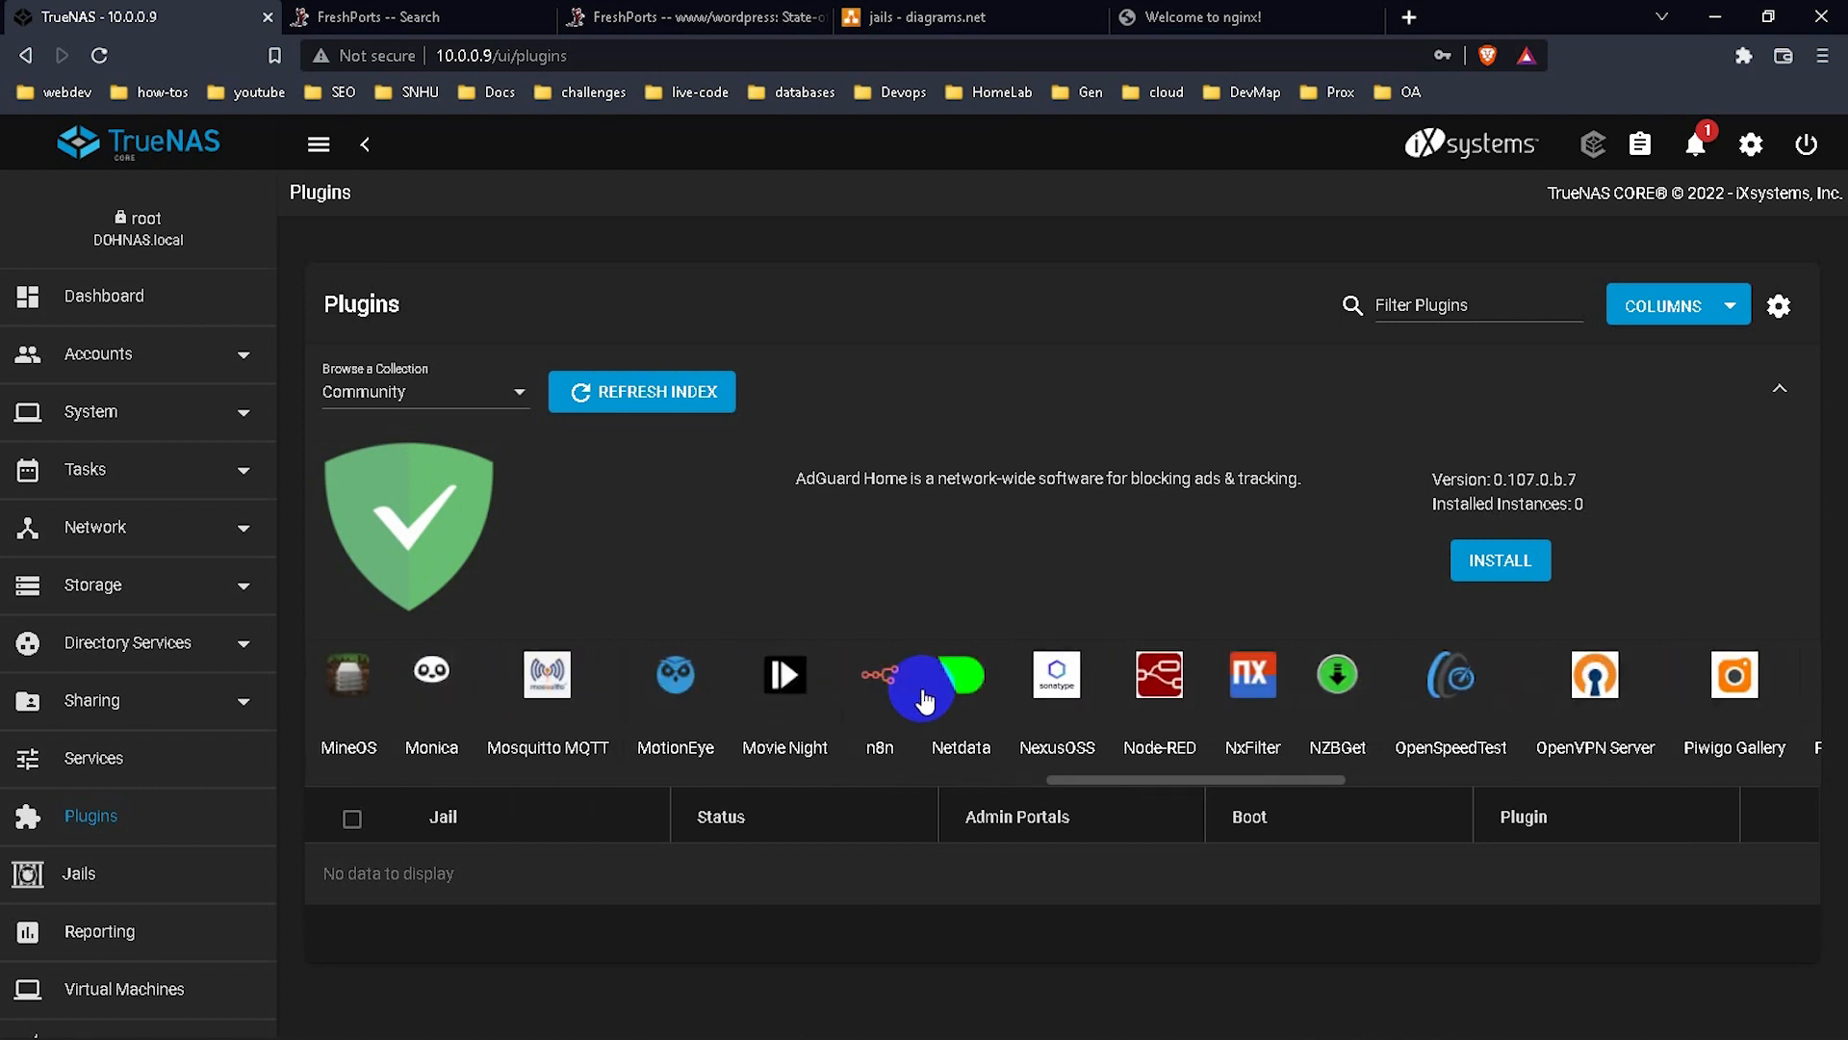
pyautogui.hscroll(4, 924, 697)
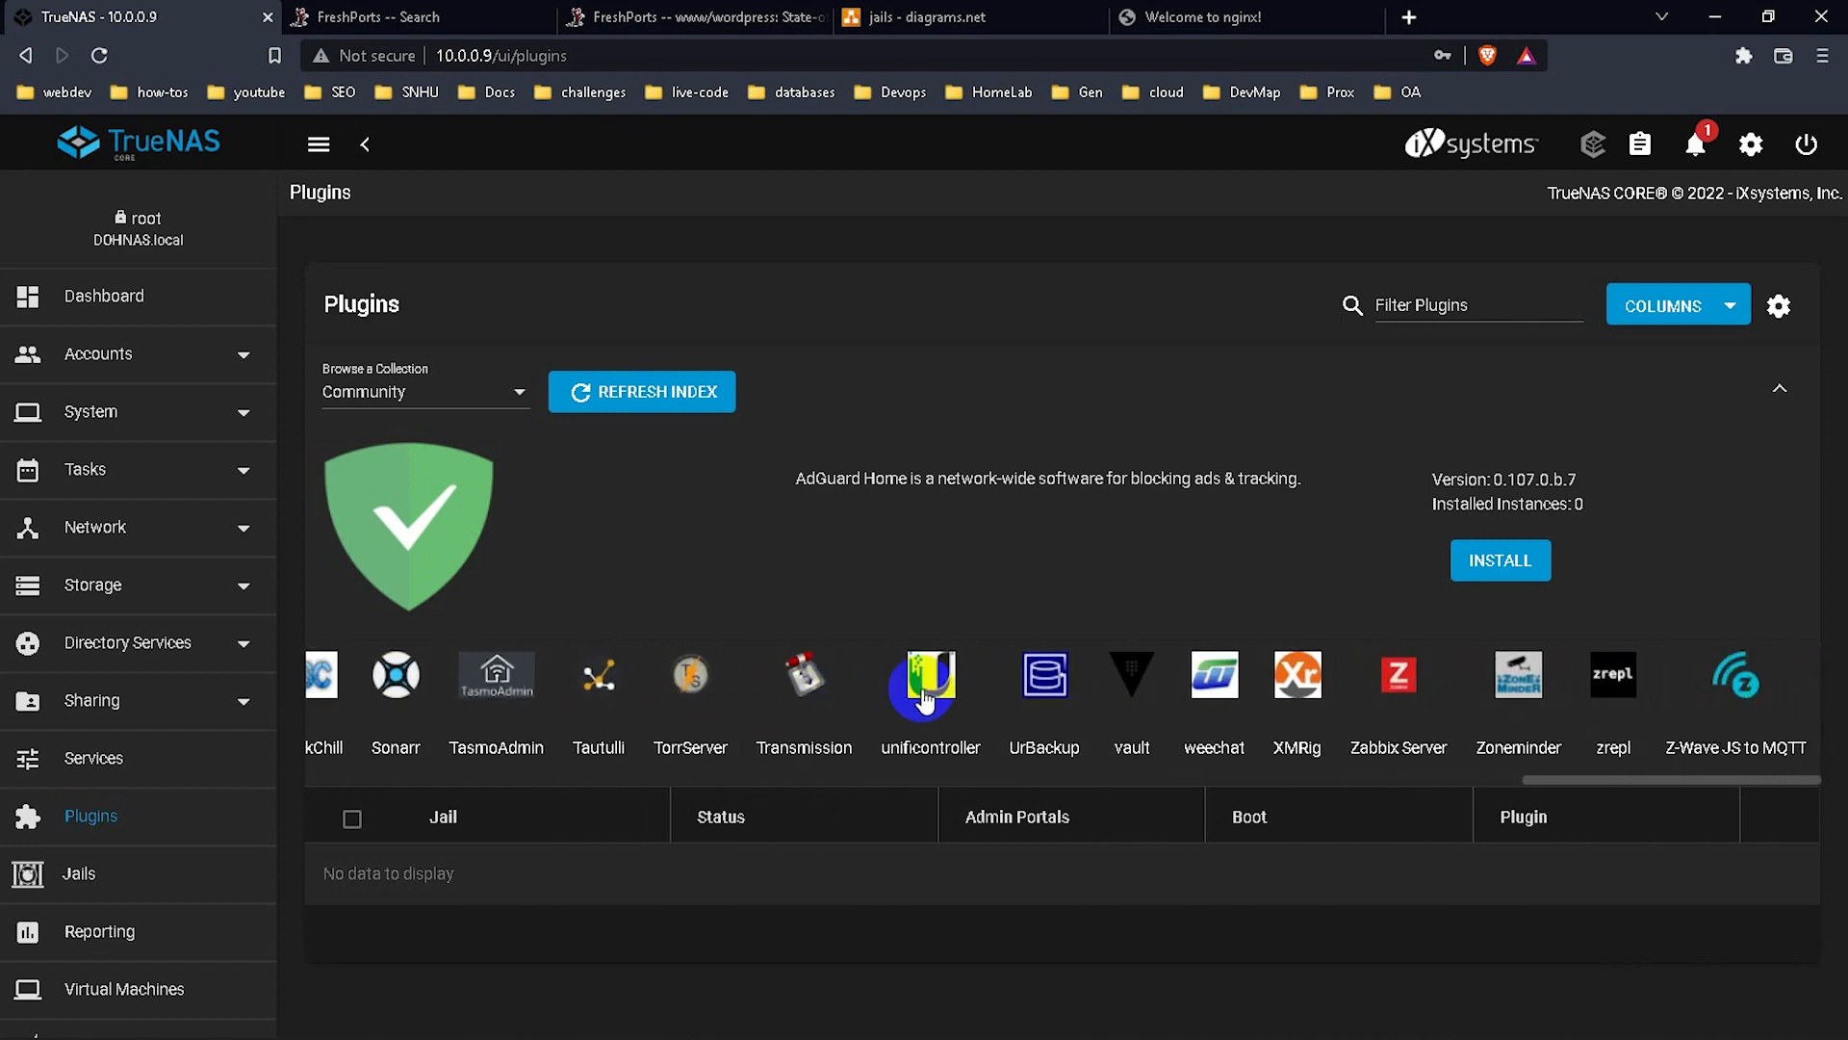
pyautogui.hscroll(-20, 924, 701)
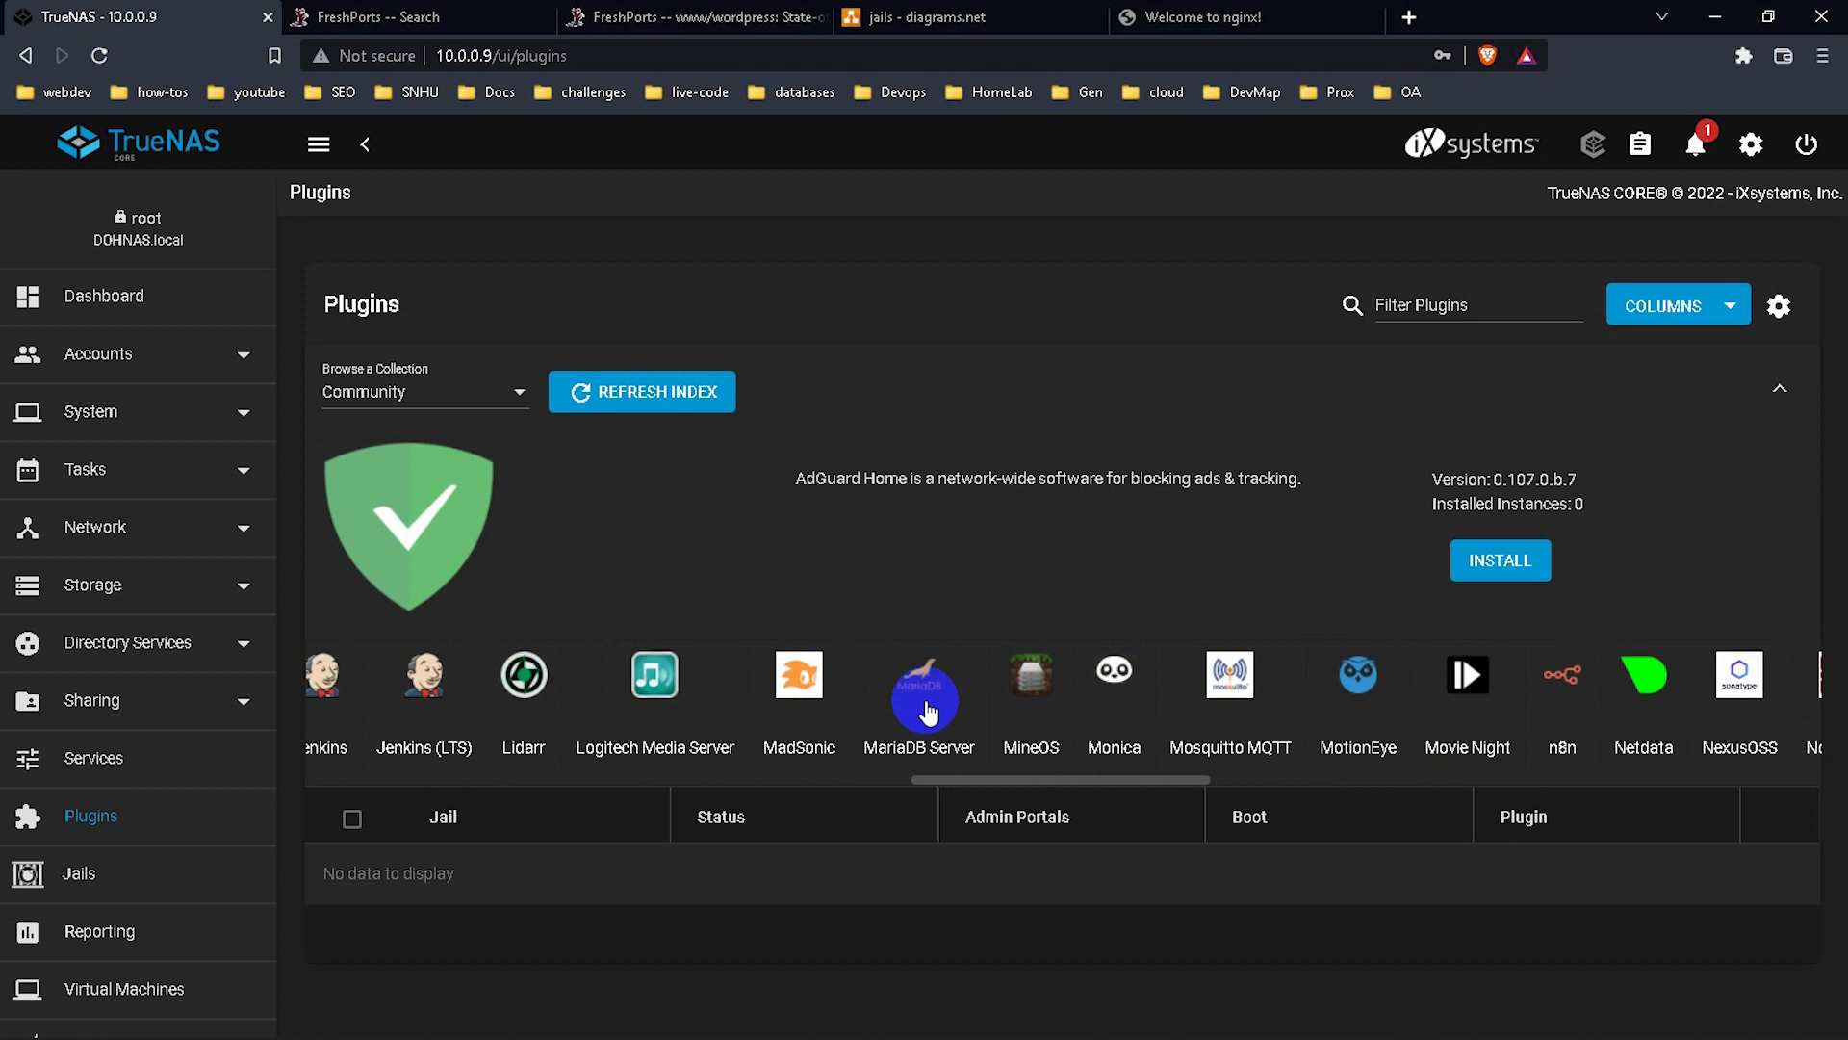
# Switch back to iXsystems, refresh the plugin index, and start installing Nextcloud.
pyautogui.click(476, 409)
pyautogui.click(414, 352)
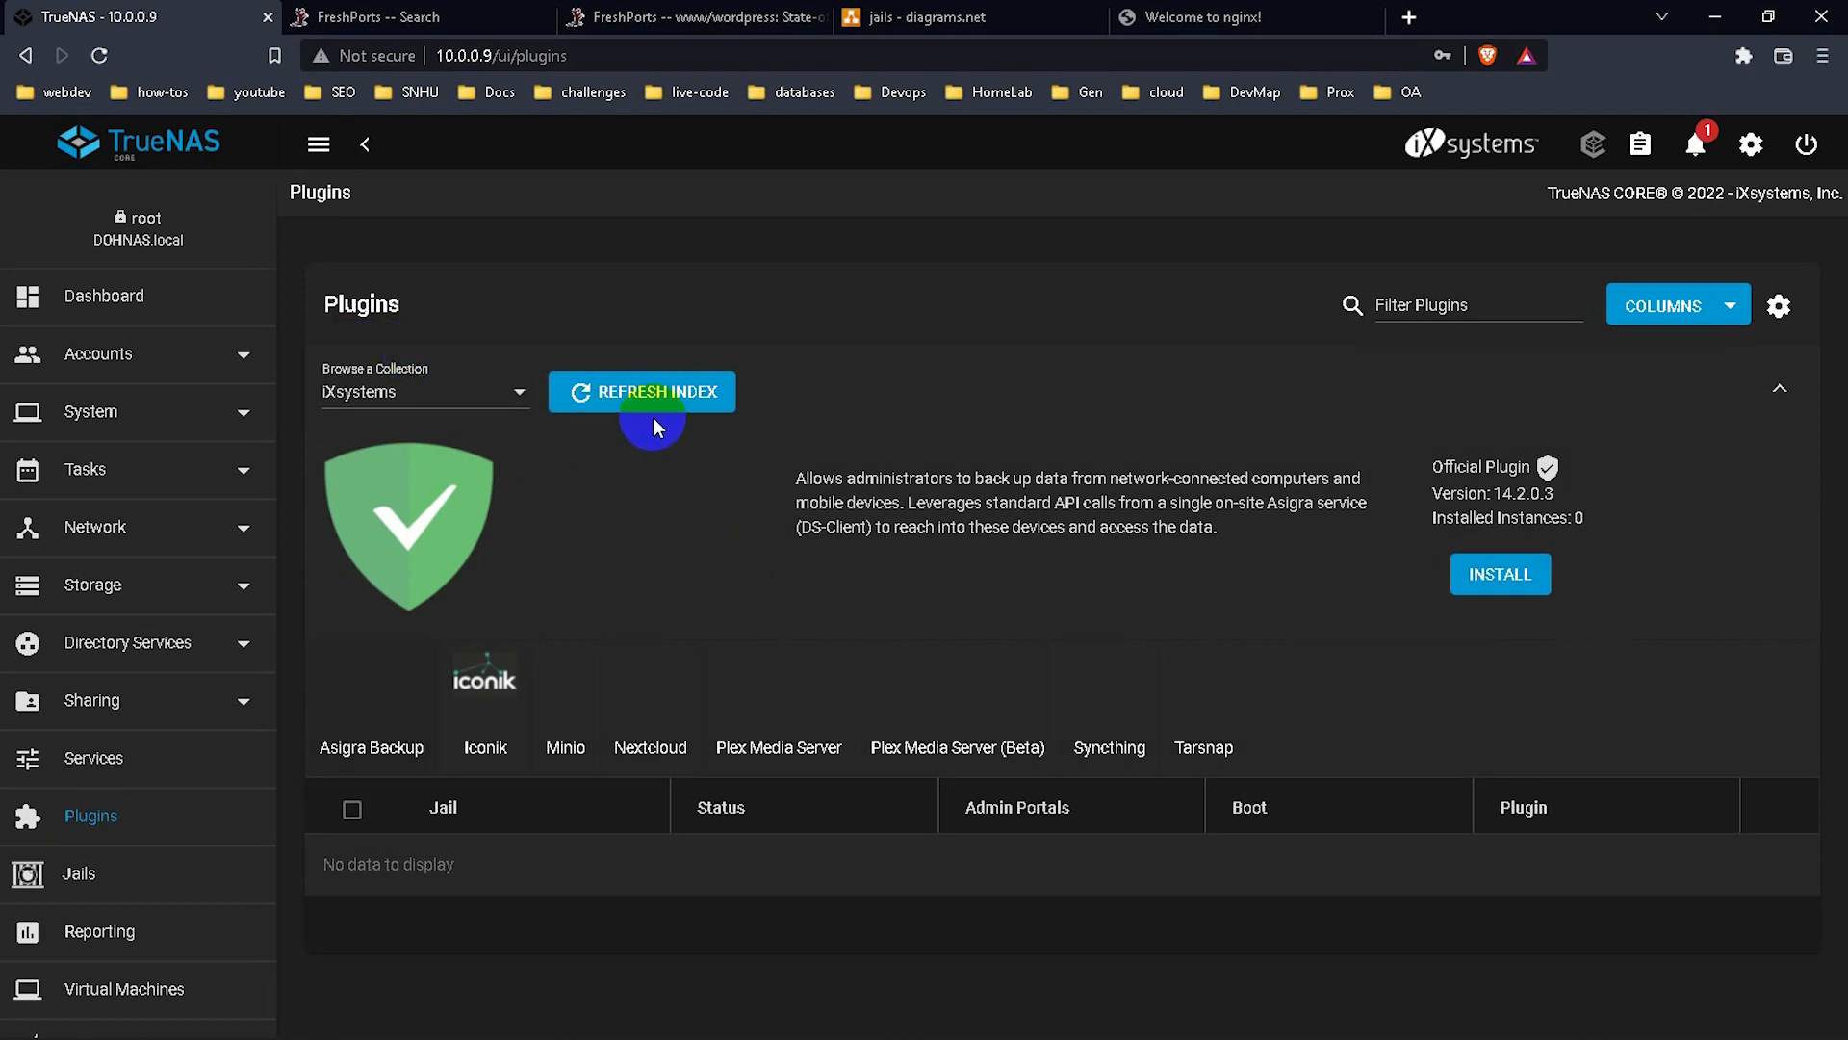
pyautogui.click(626, 415)
pyautogui.click(580, 395)
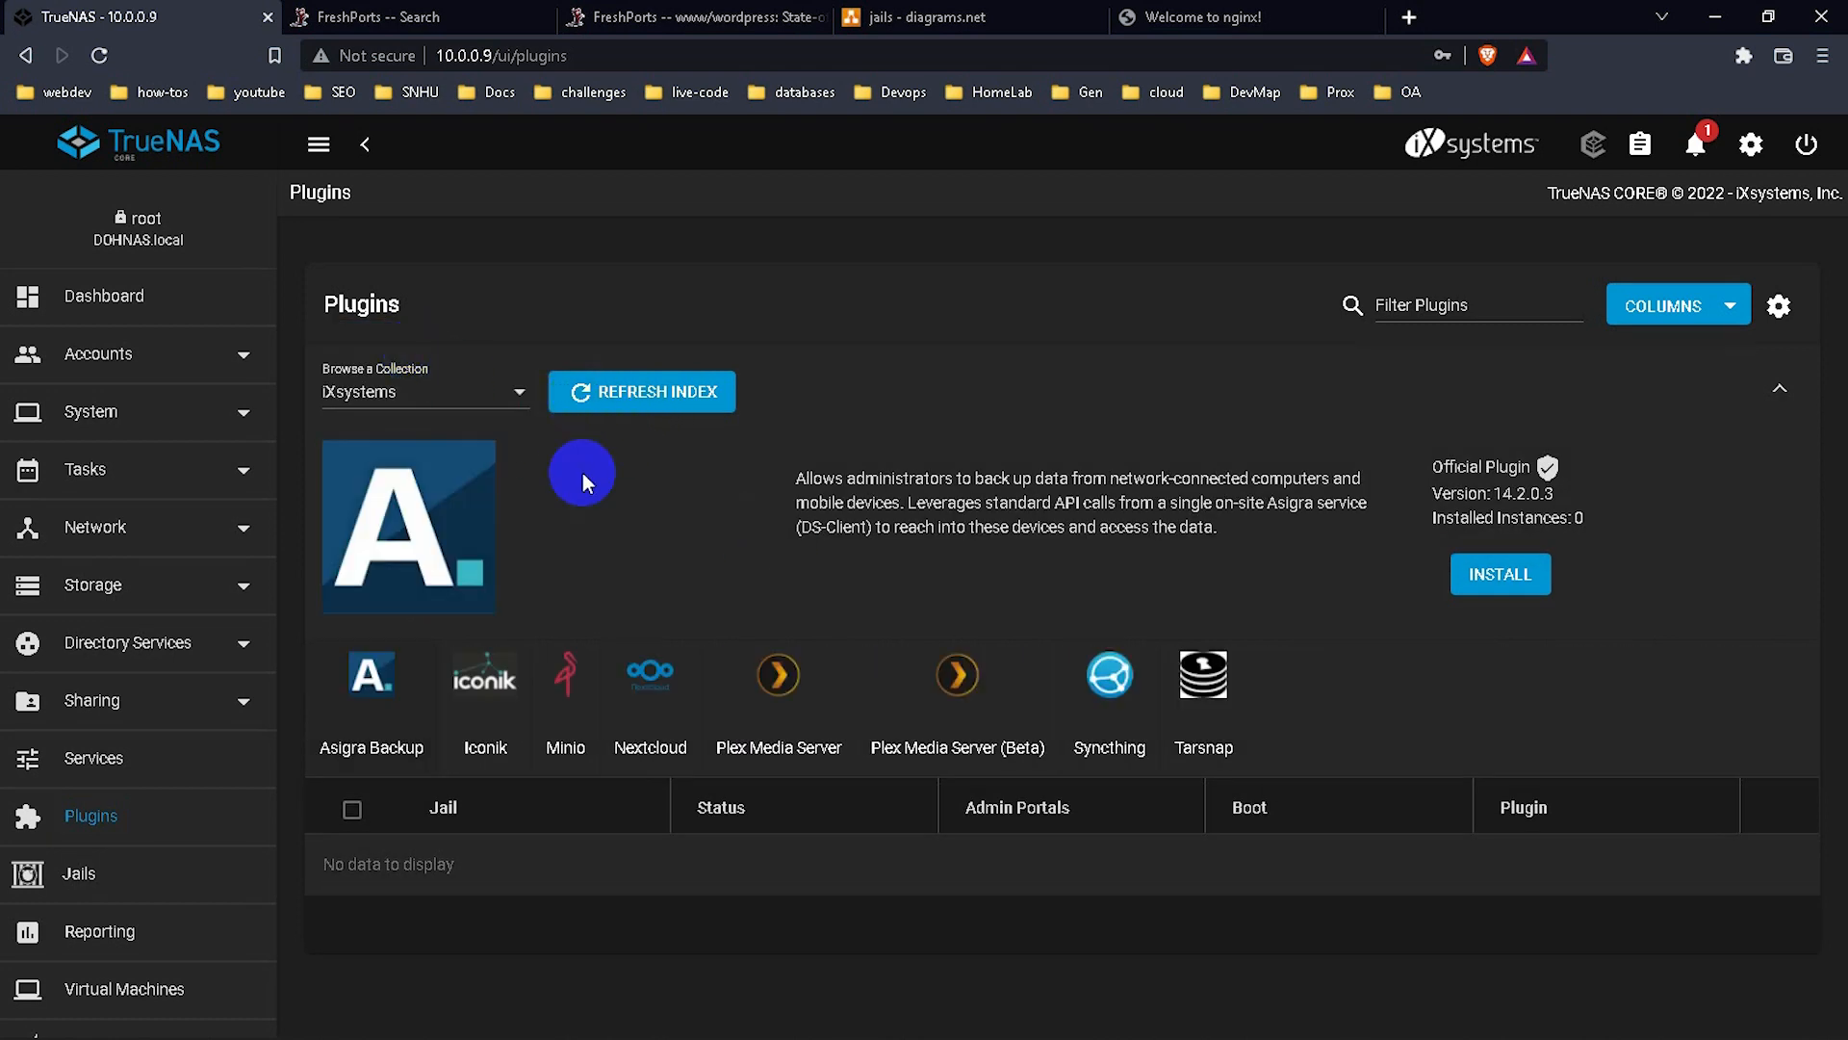
pyautogui.click(650, 712)
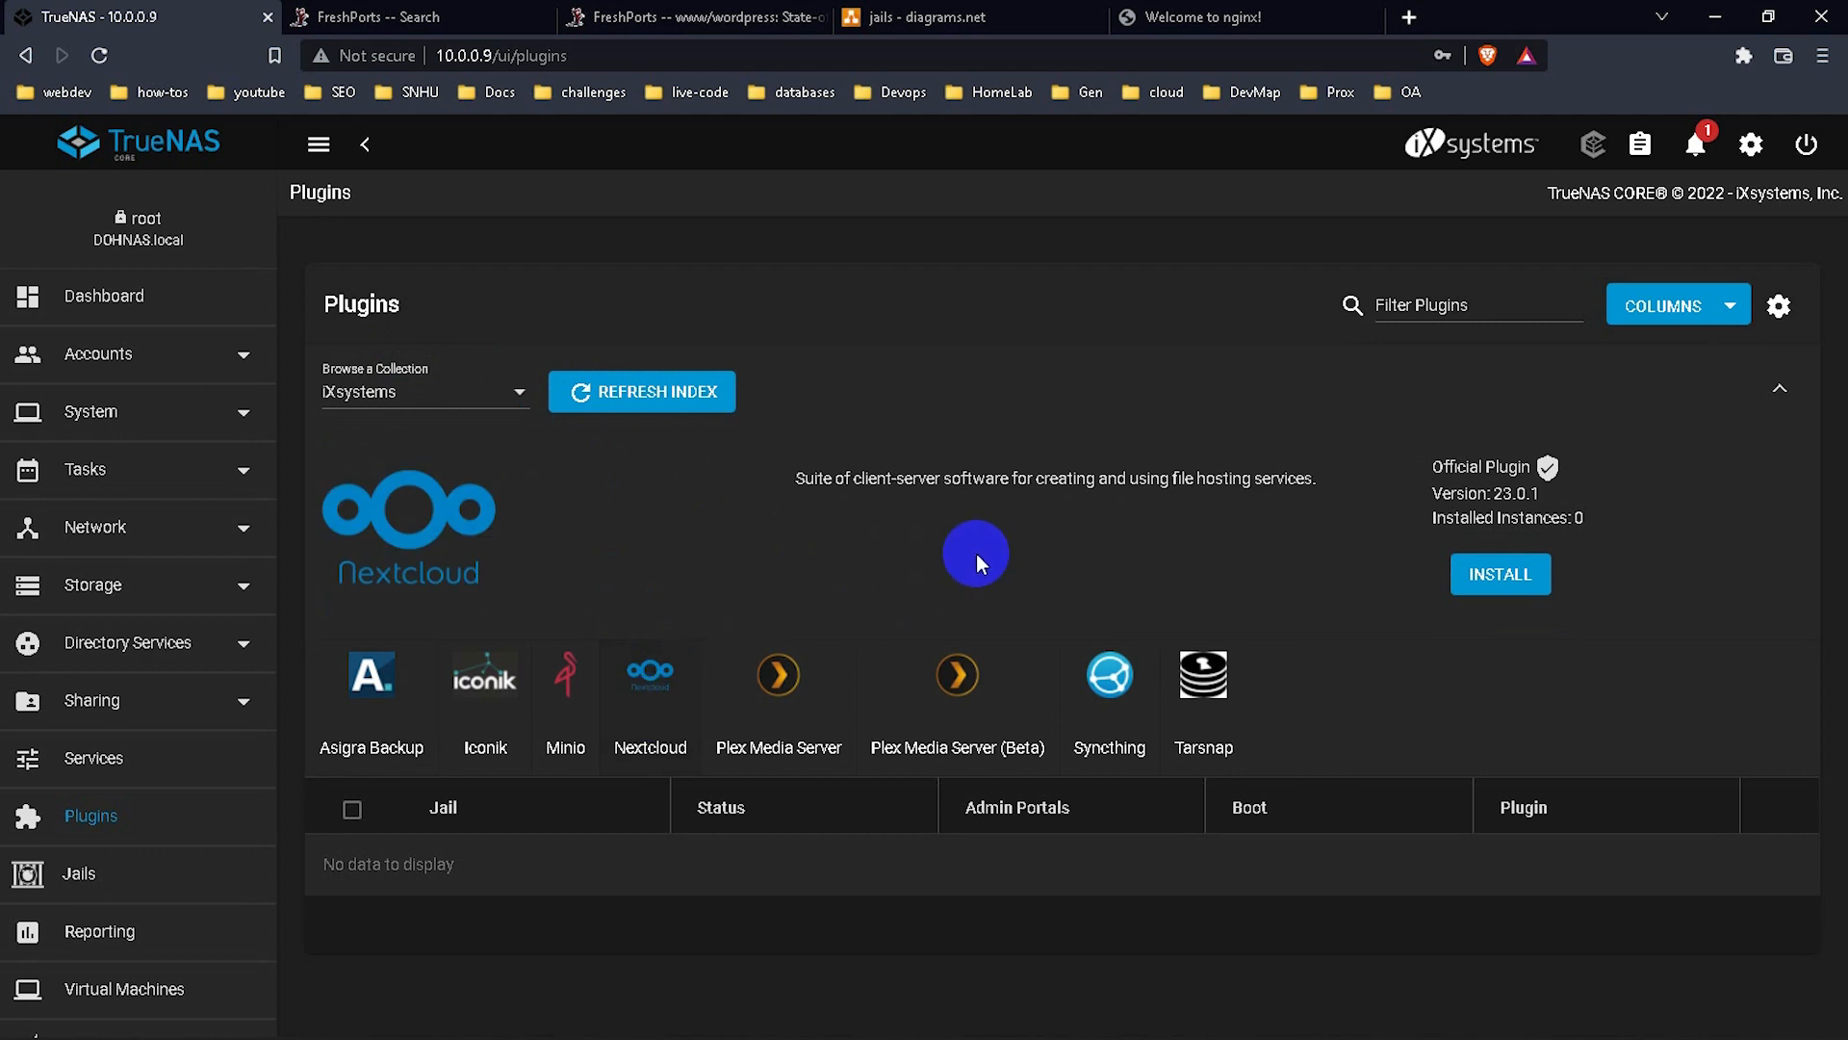
pyautogui.click(1544, 576)
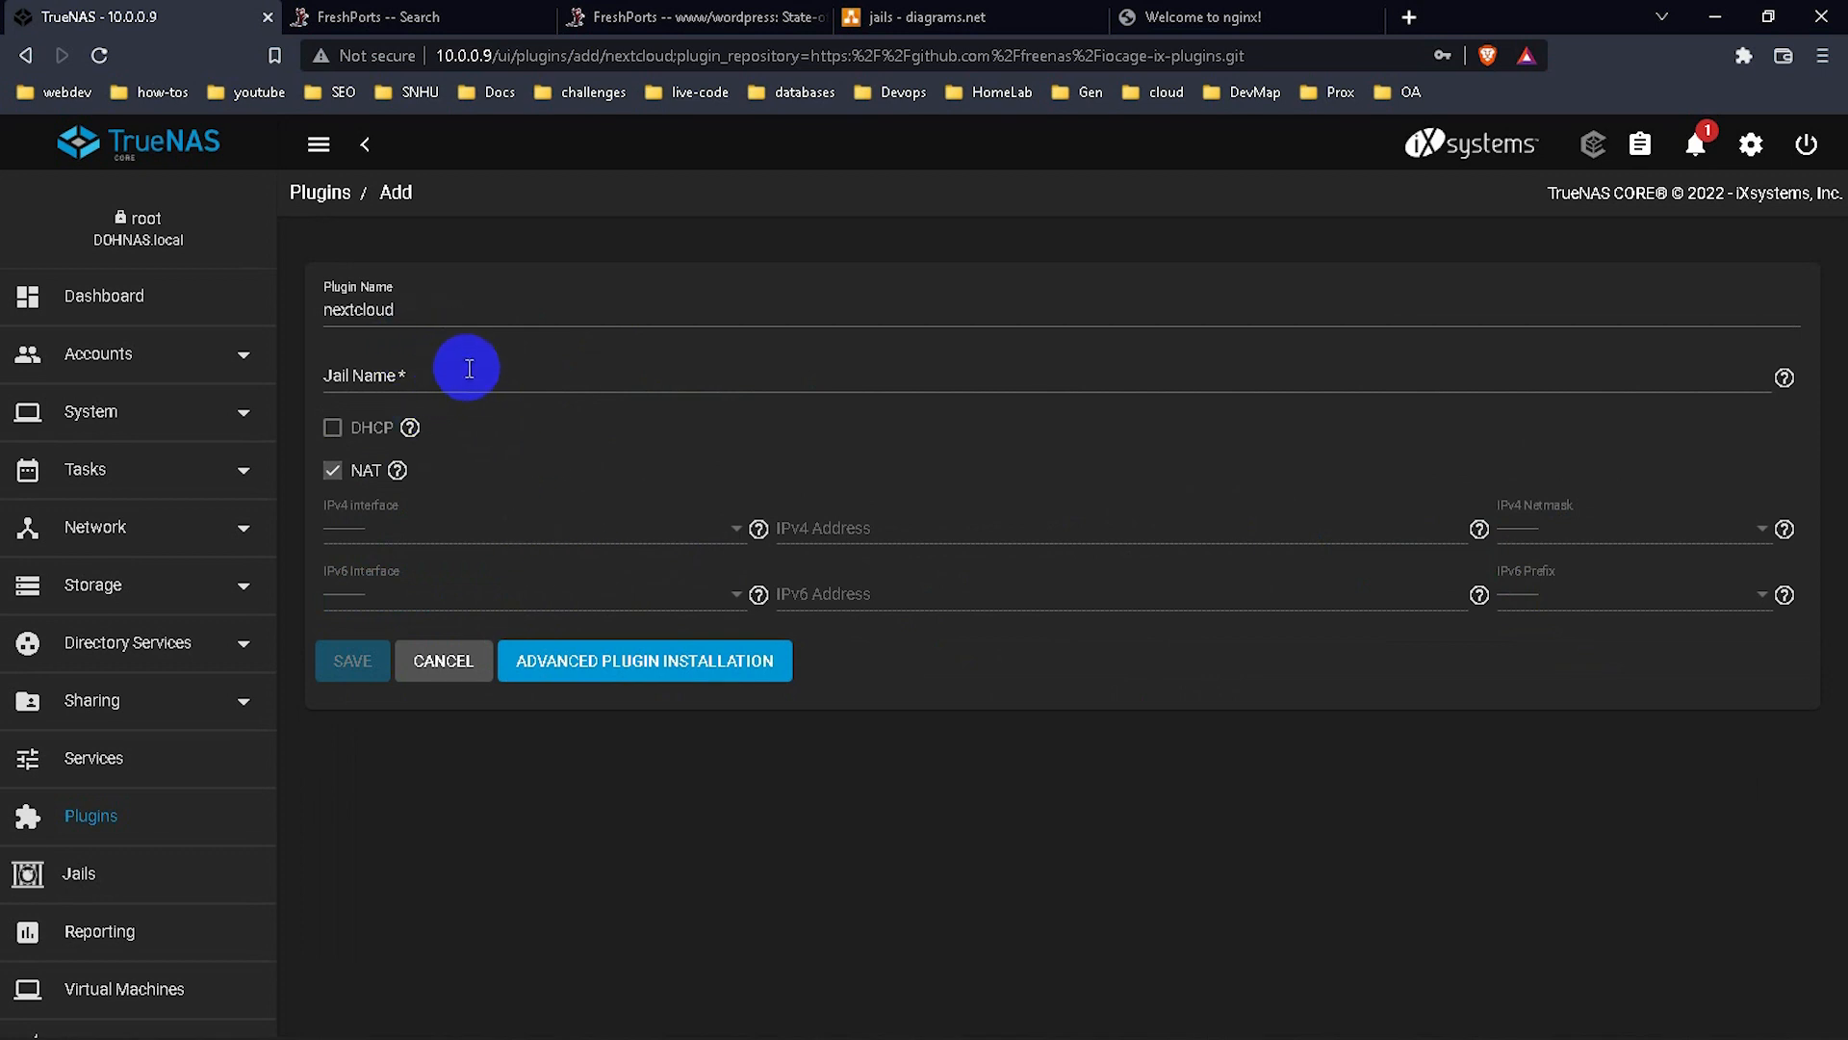
pyautogui.click(402, 308)
pyautogui.doubleClick(336, 301)
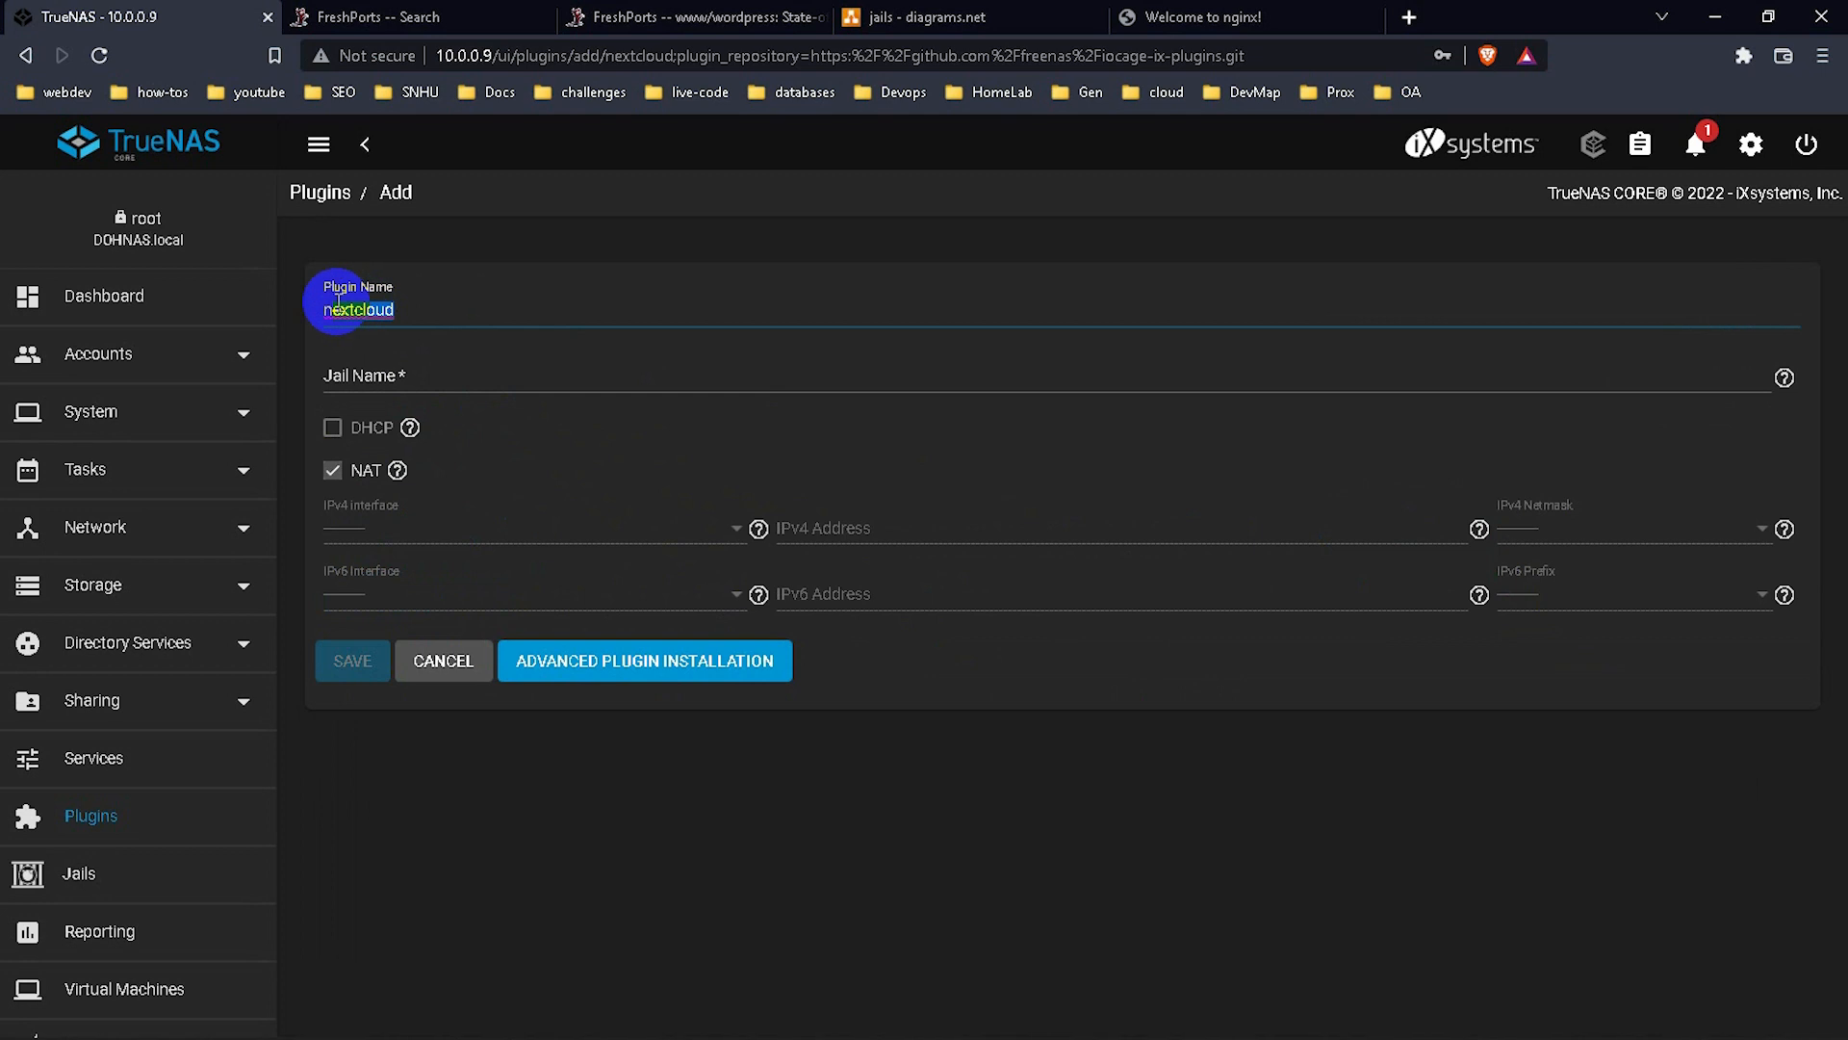
pyautogui.press('BackSpace')
pyautogui.write('NxCLOUD')
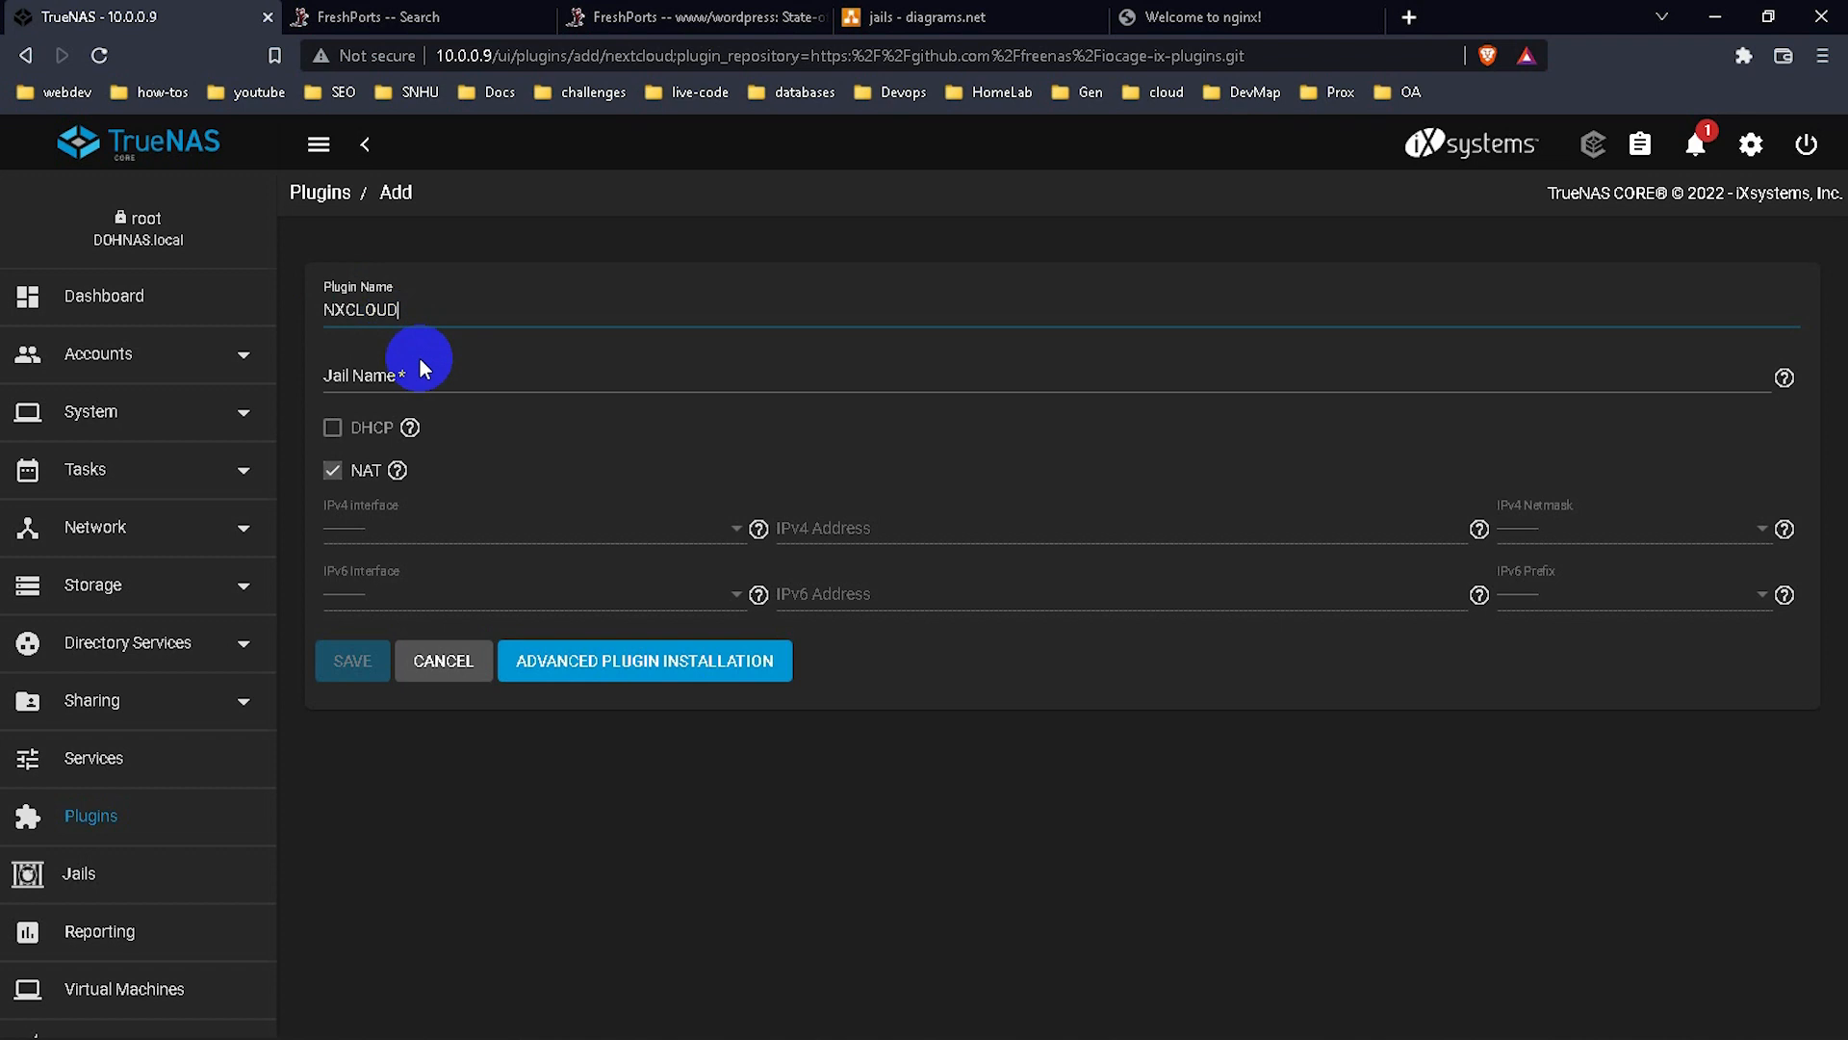
pyautogui.click(420, 367)
pyautogui.write('nex')
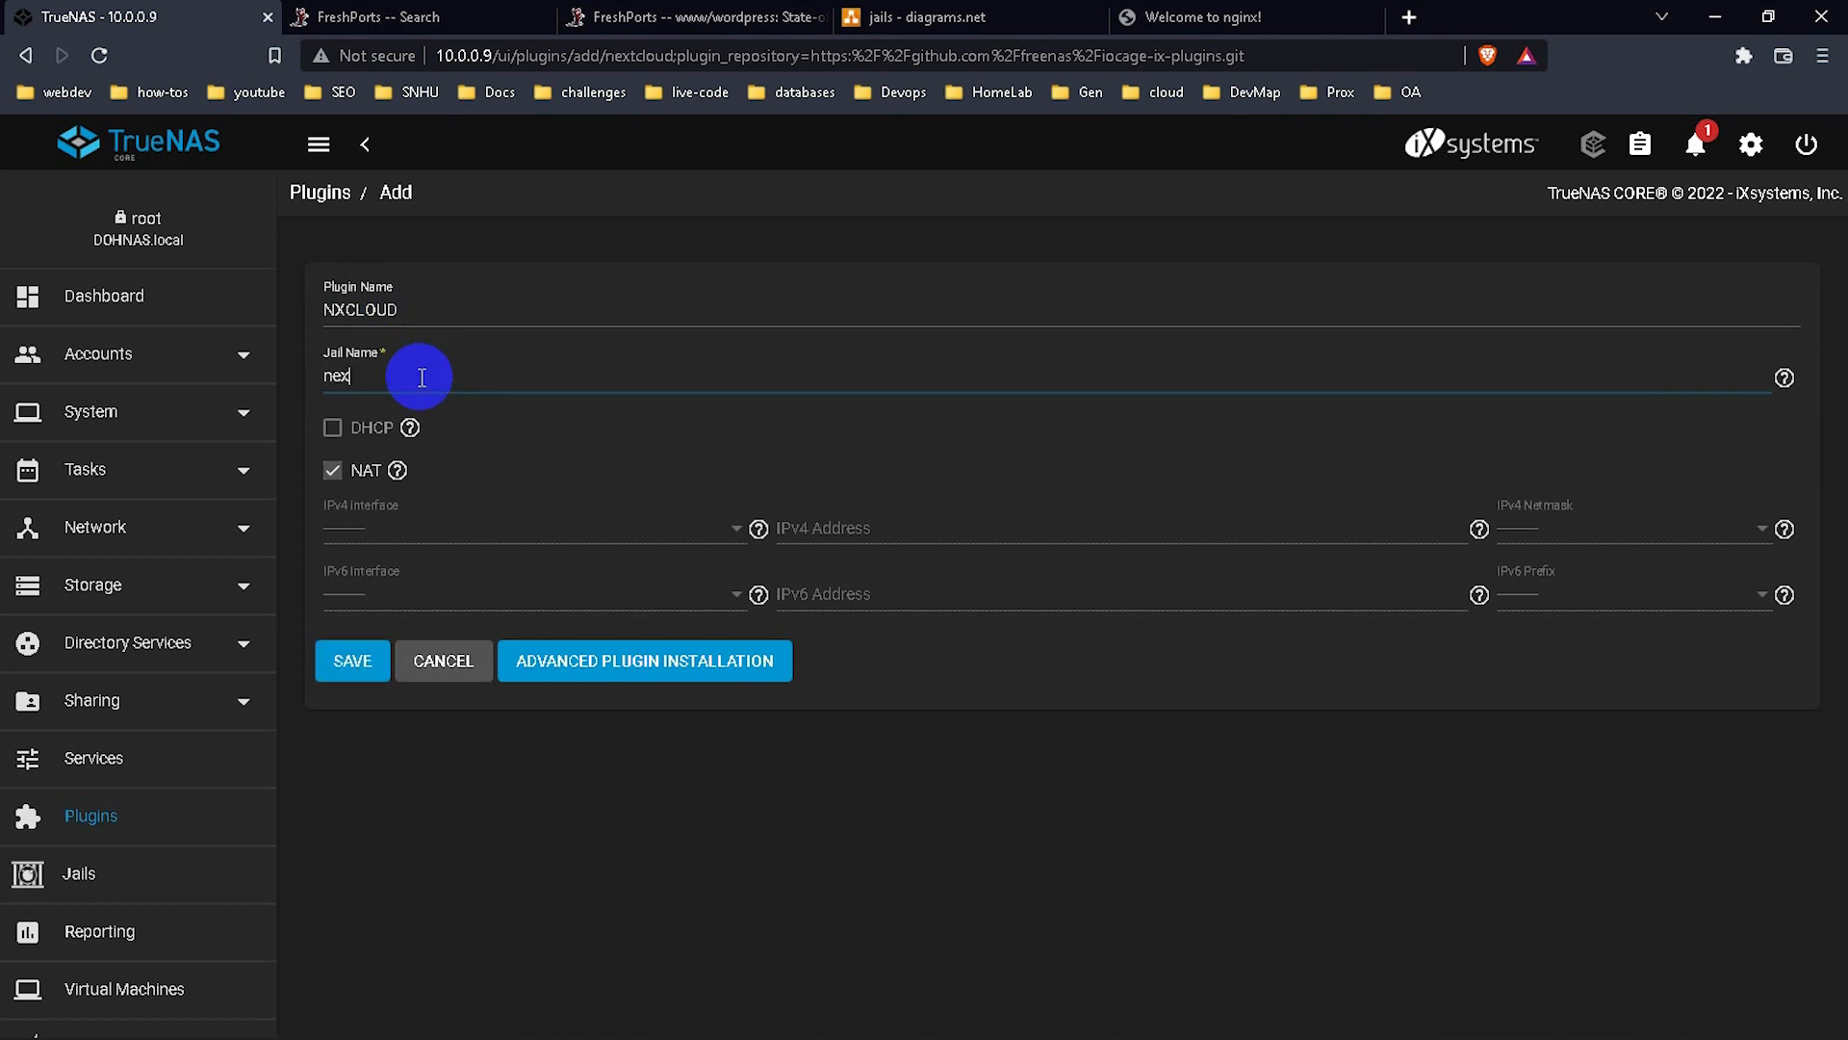
pyautogui.write('tcloud')
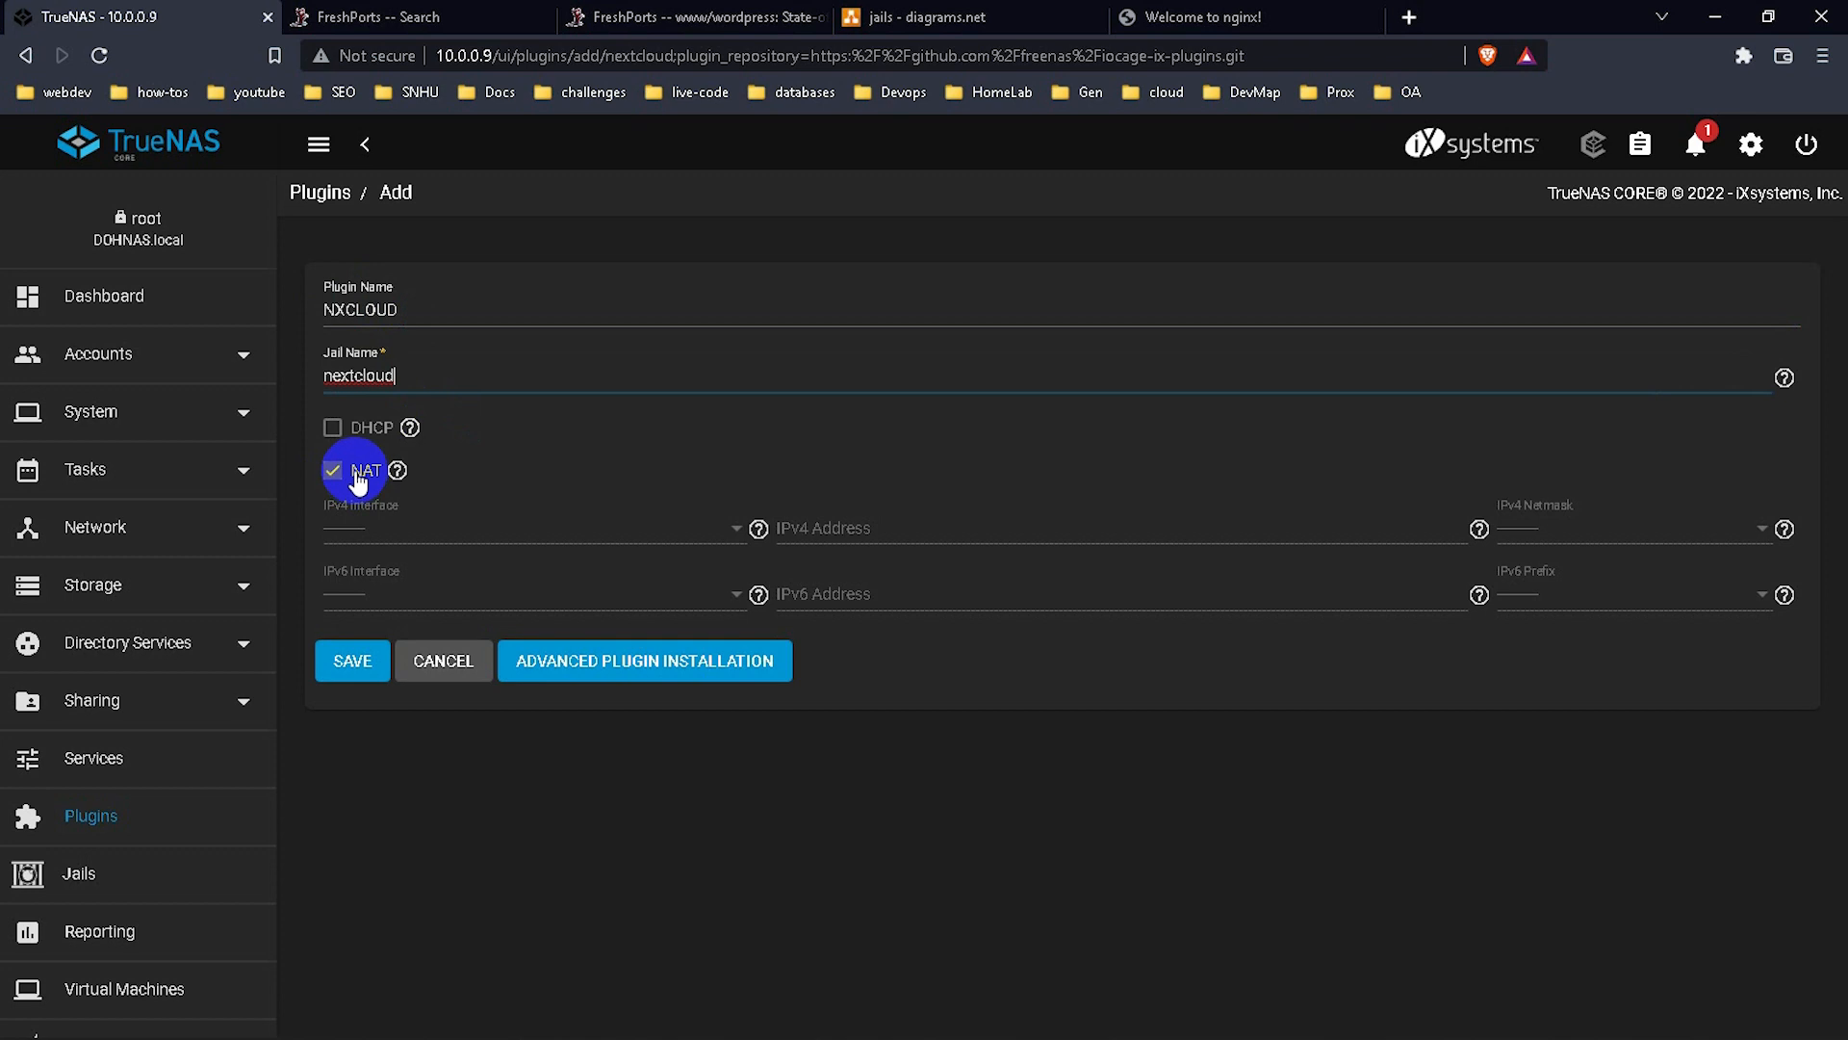
pyautogui.click(332, 470)
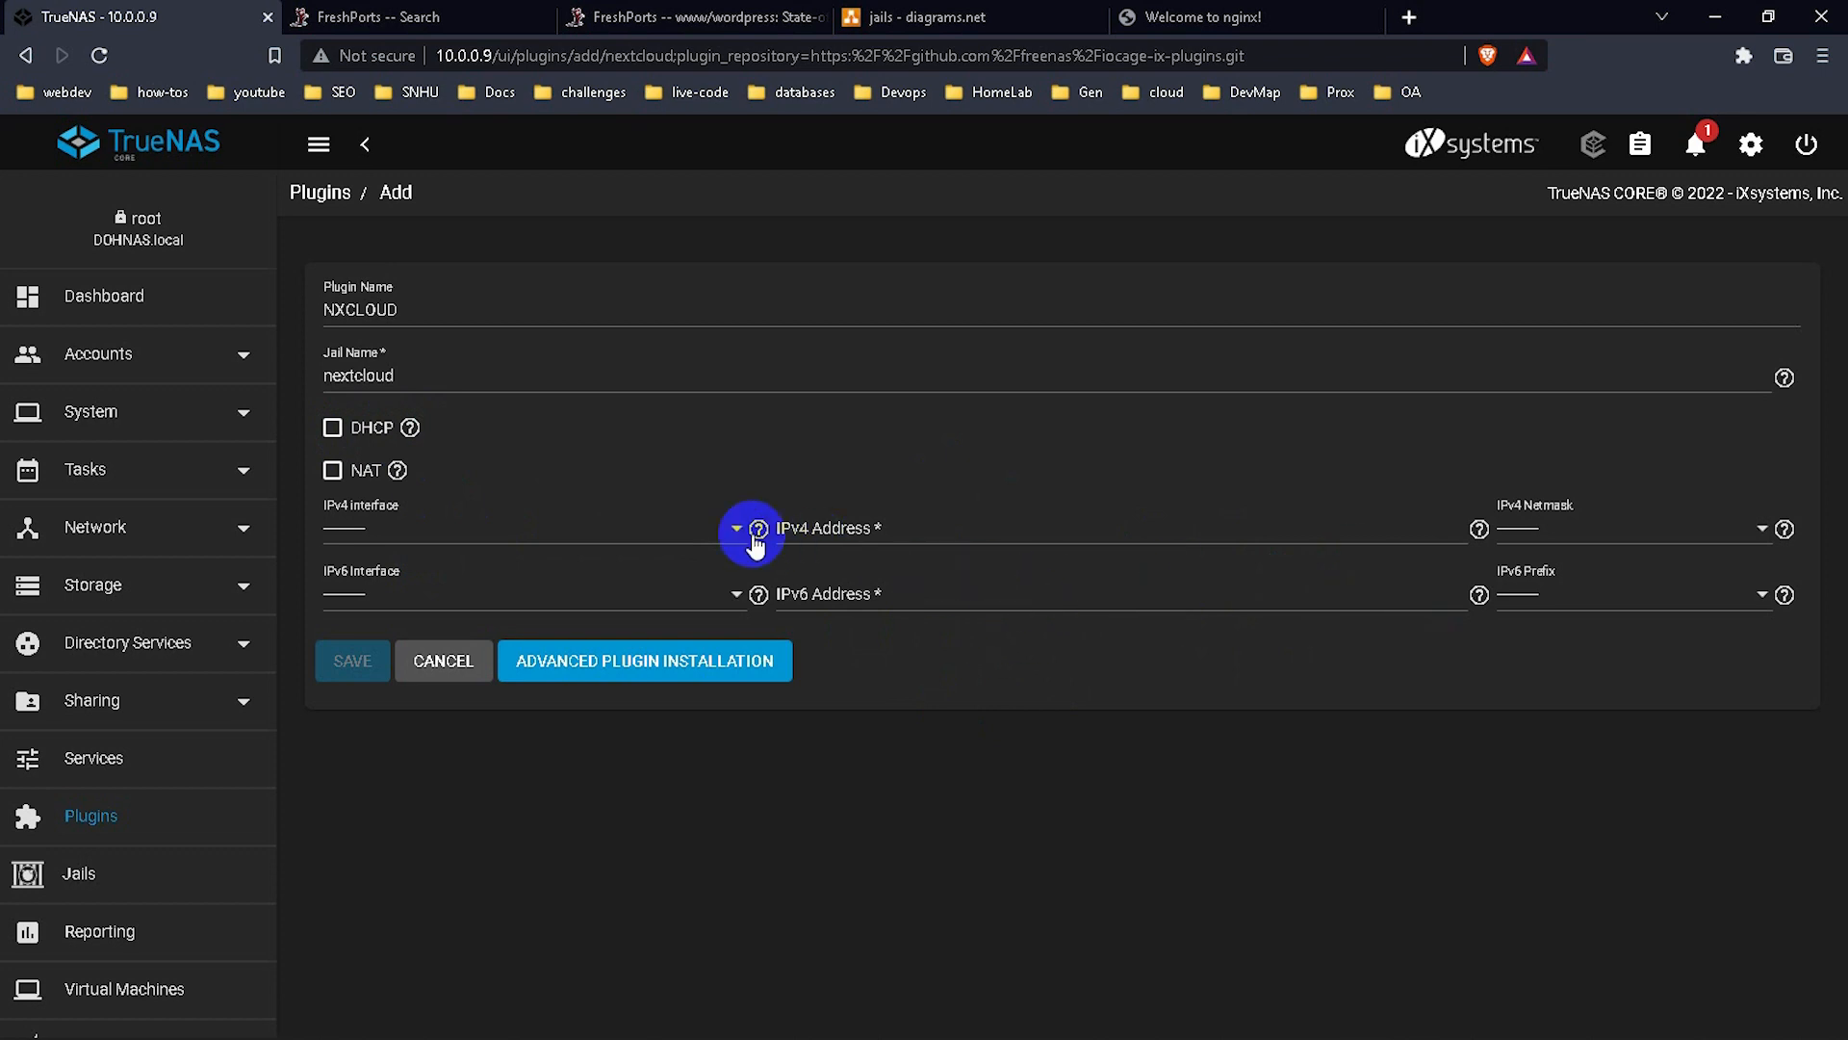
pyautogui.click(332, 470)
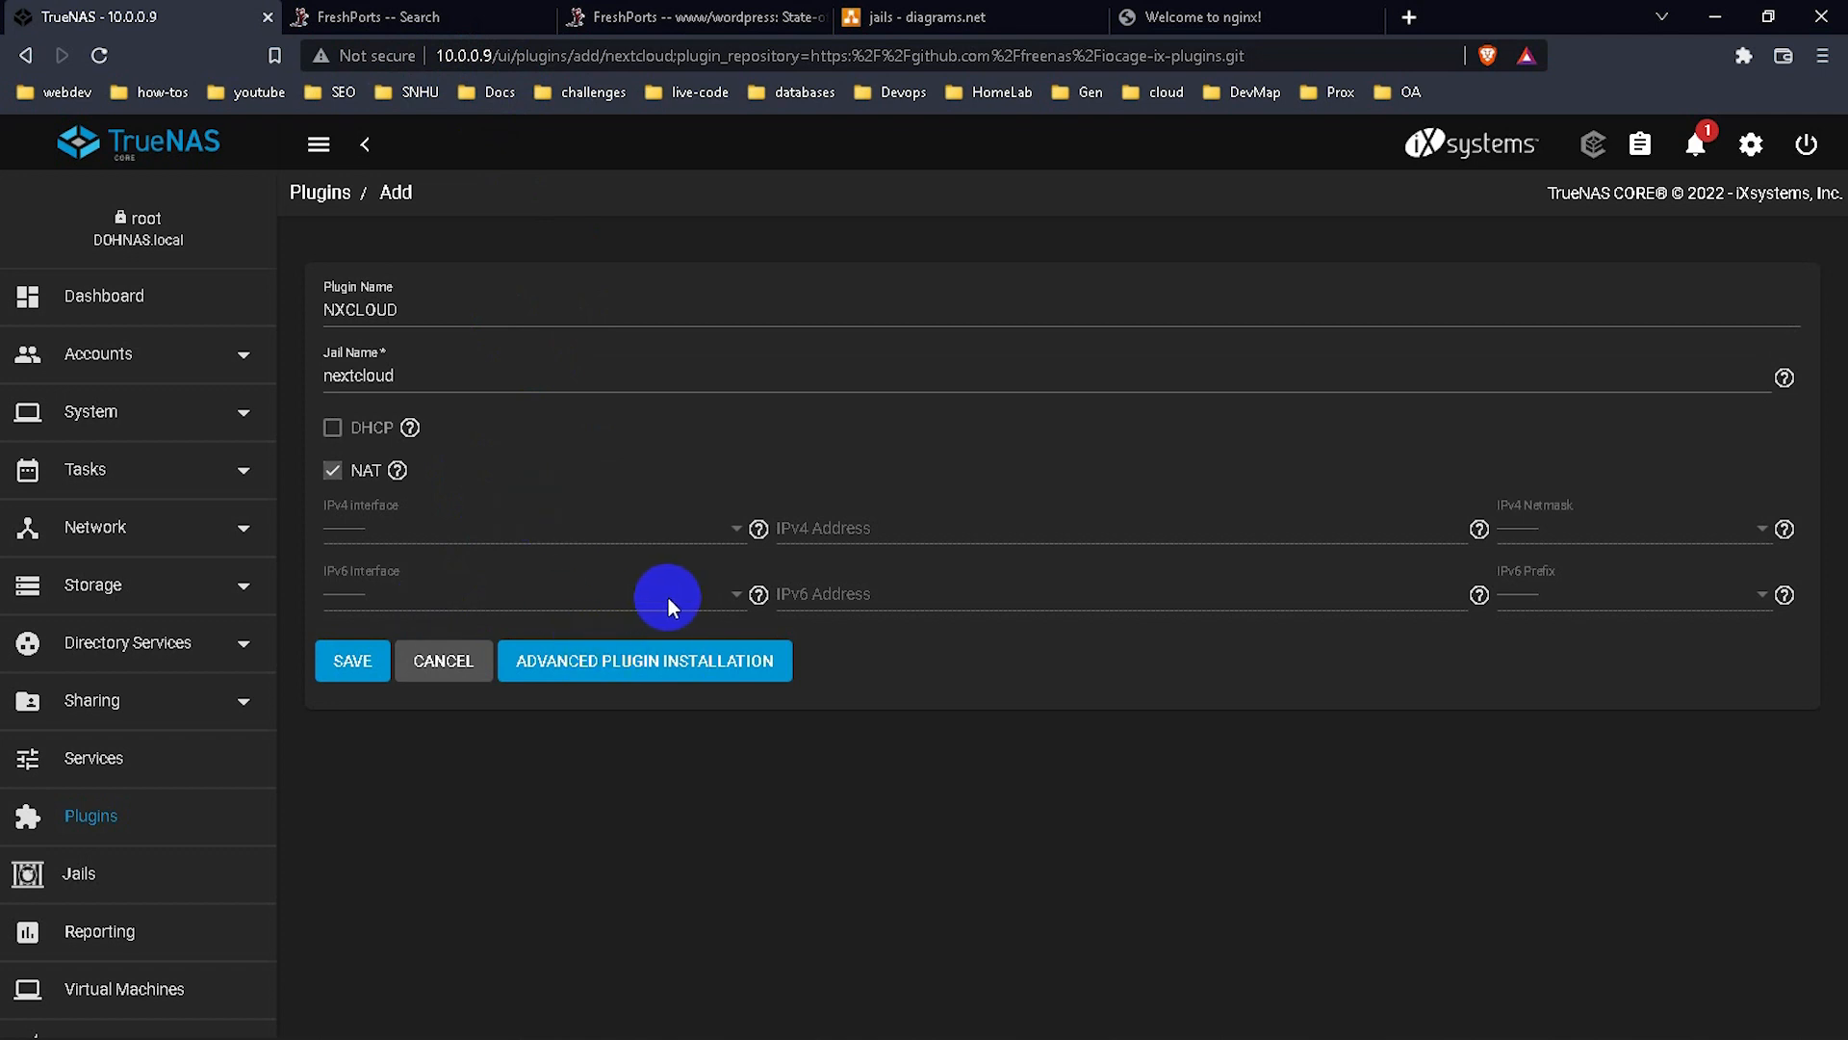
pyautogui.click(661, 674)
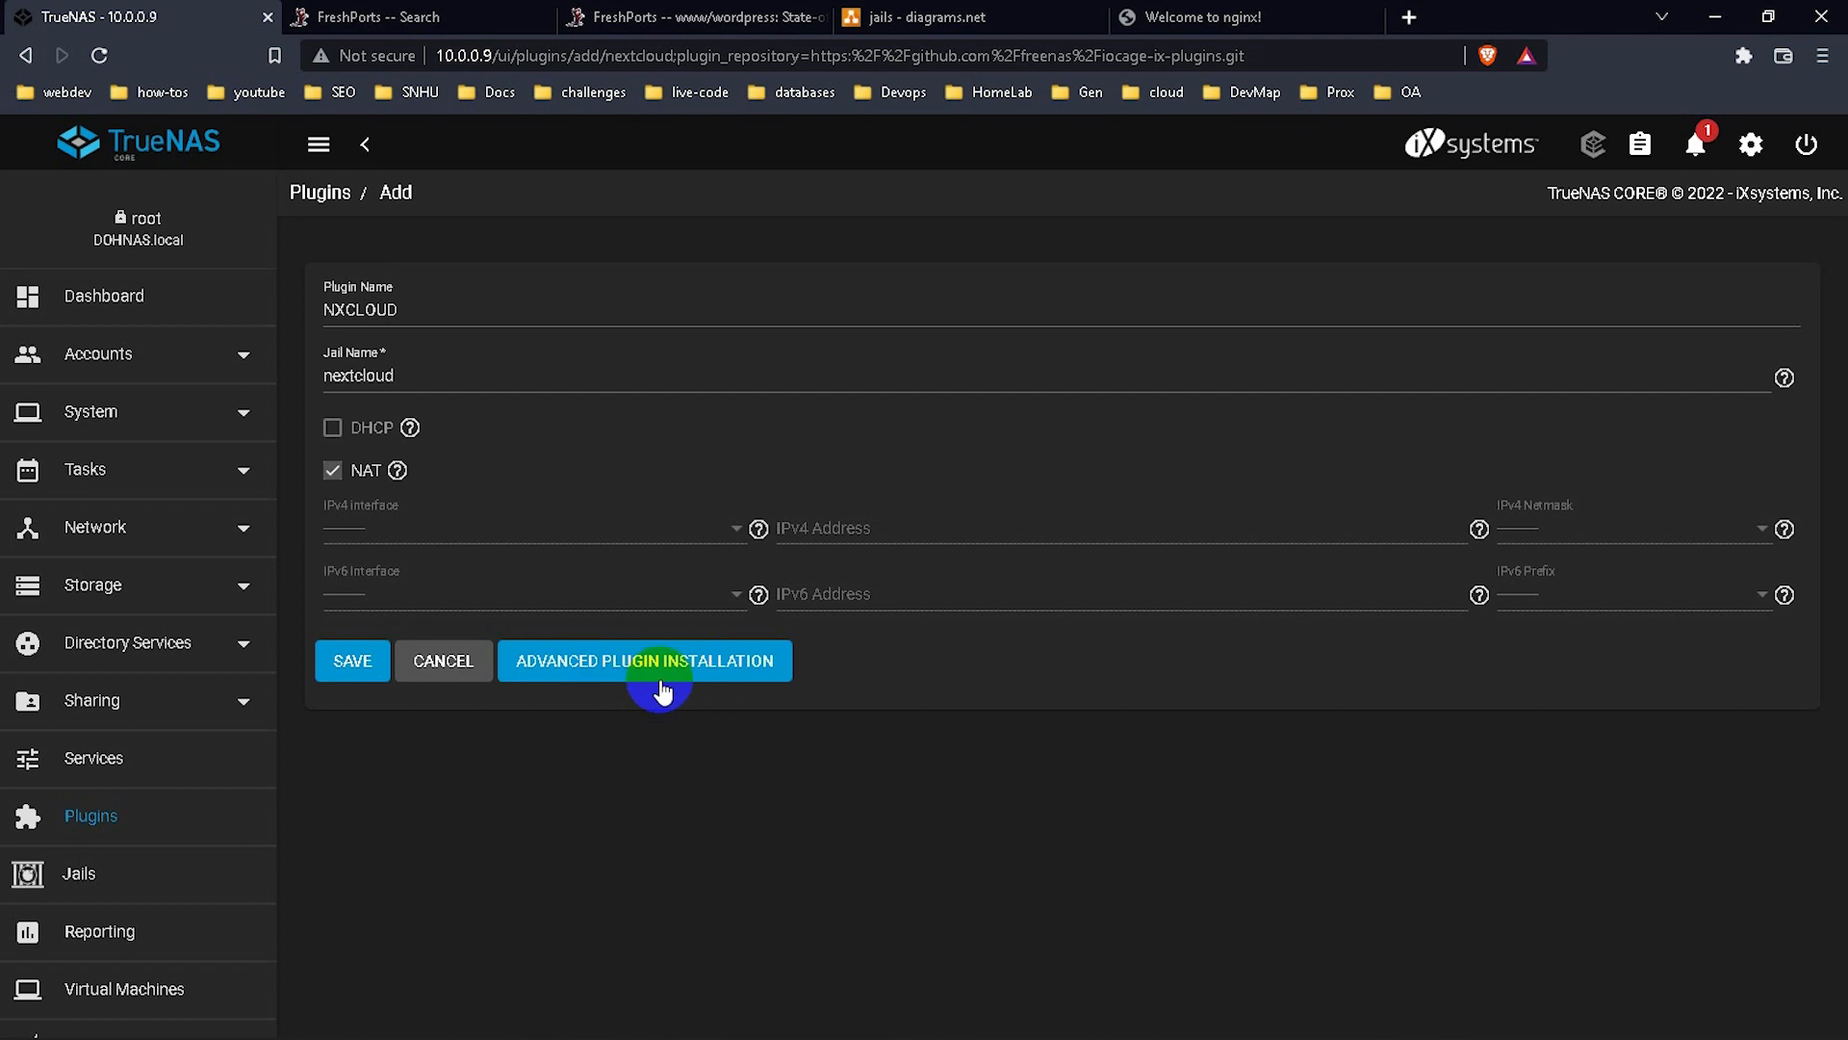
pyautogui.click(661, 673)
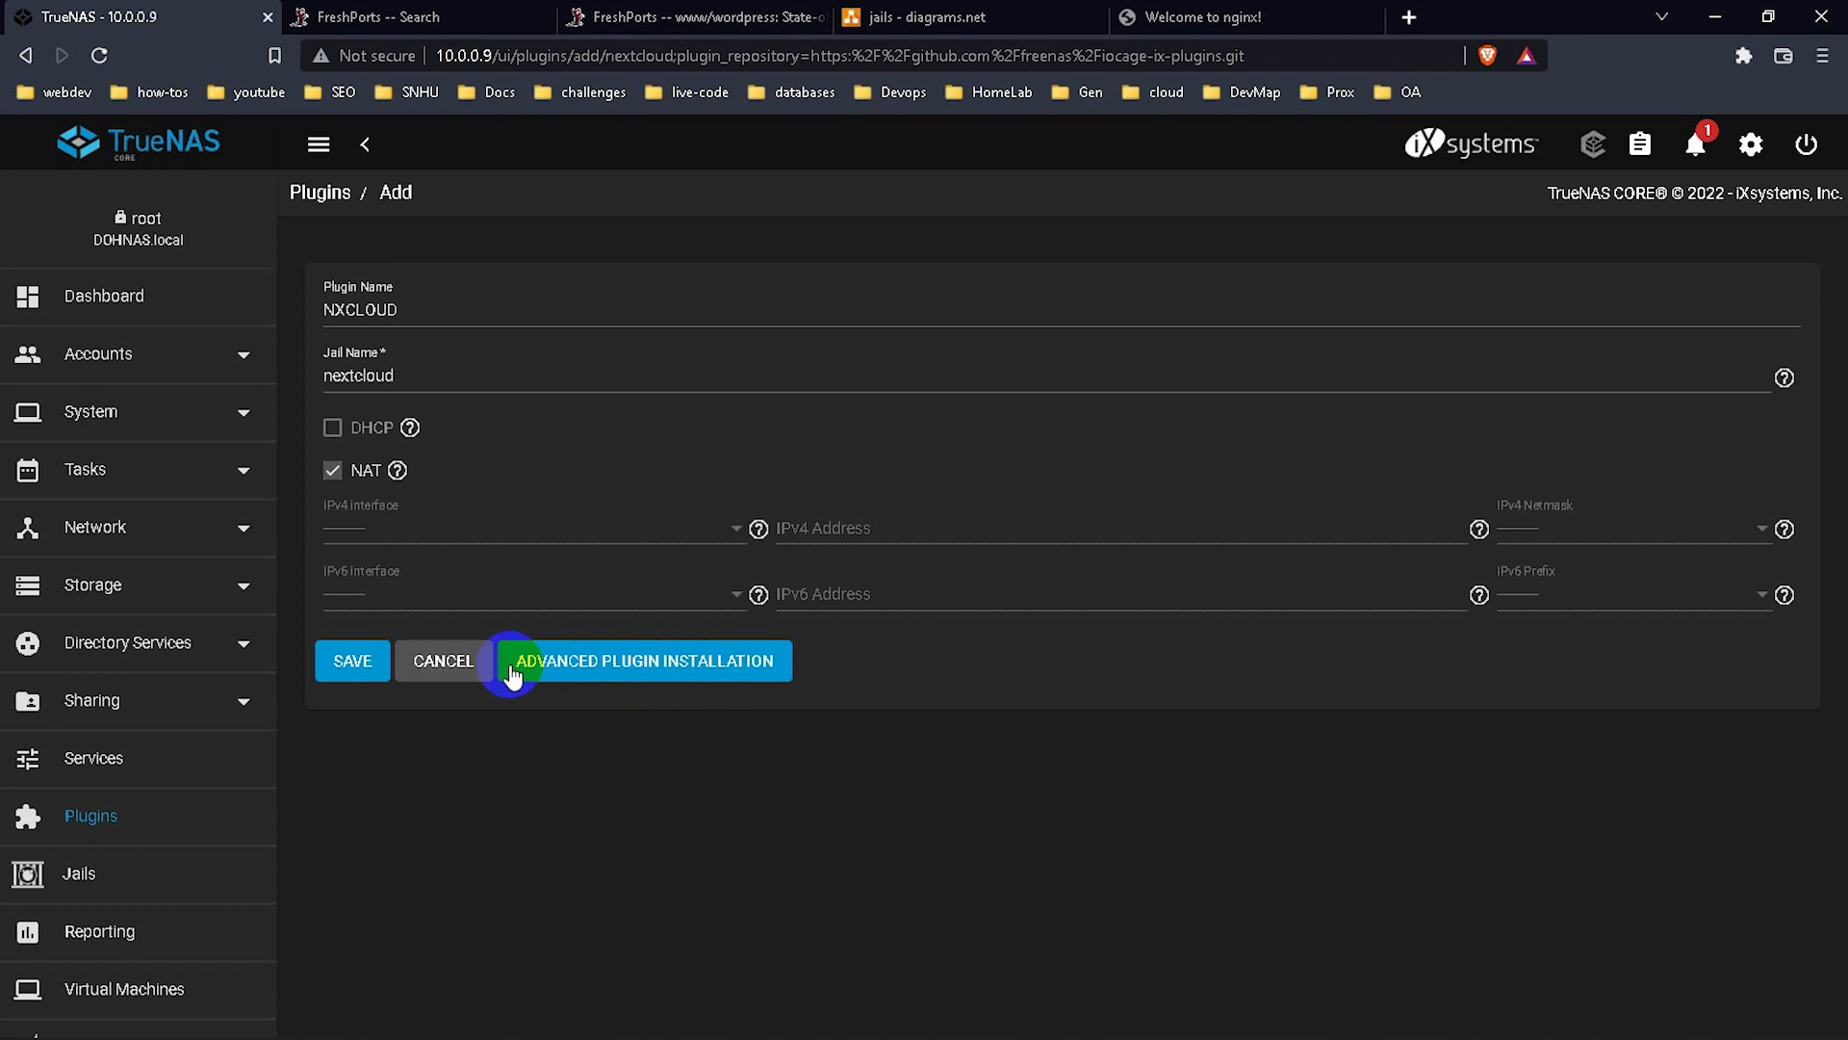
# Save the nextcloud plugin form and close the 'Plugin installed successfully' dialog.
pyautogui.click(383, 664)
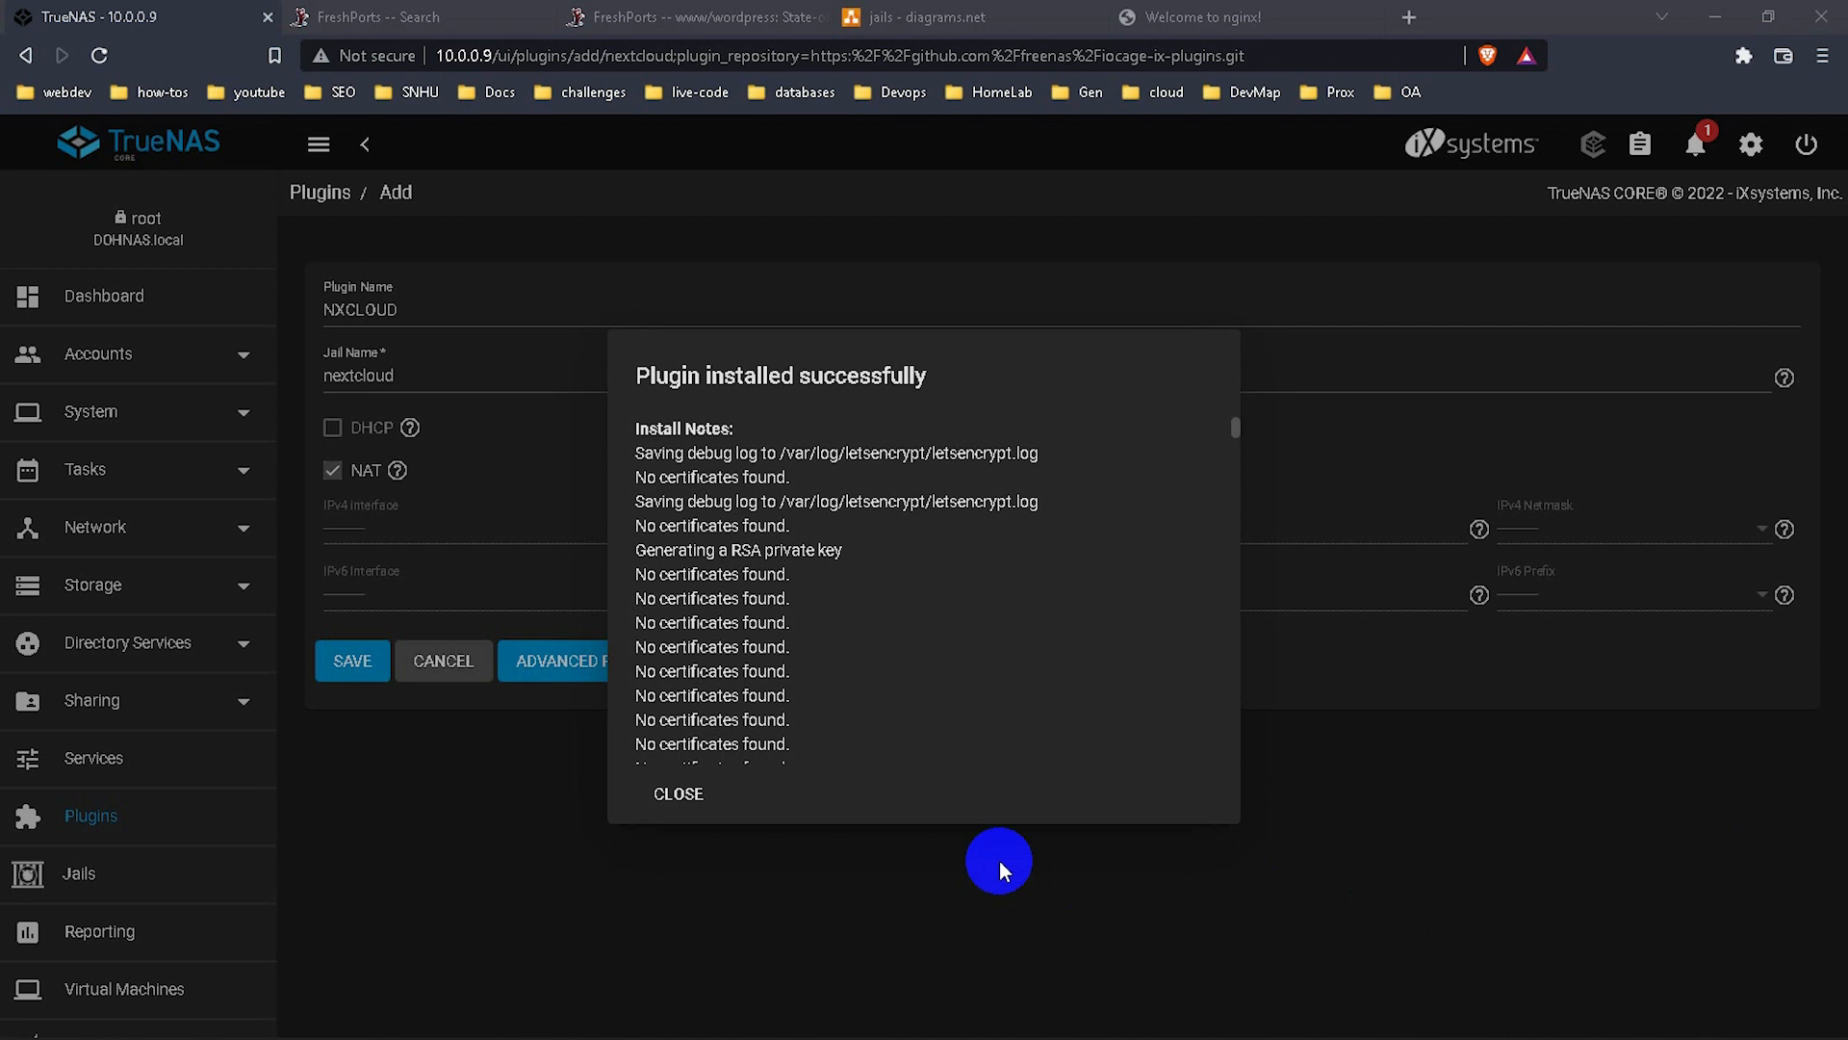
pyautogui.click(680, 795)
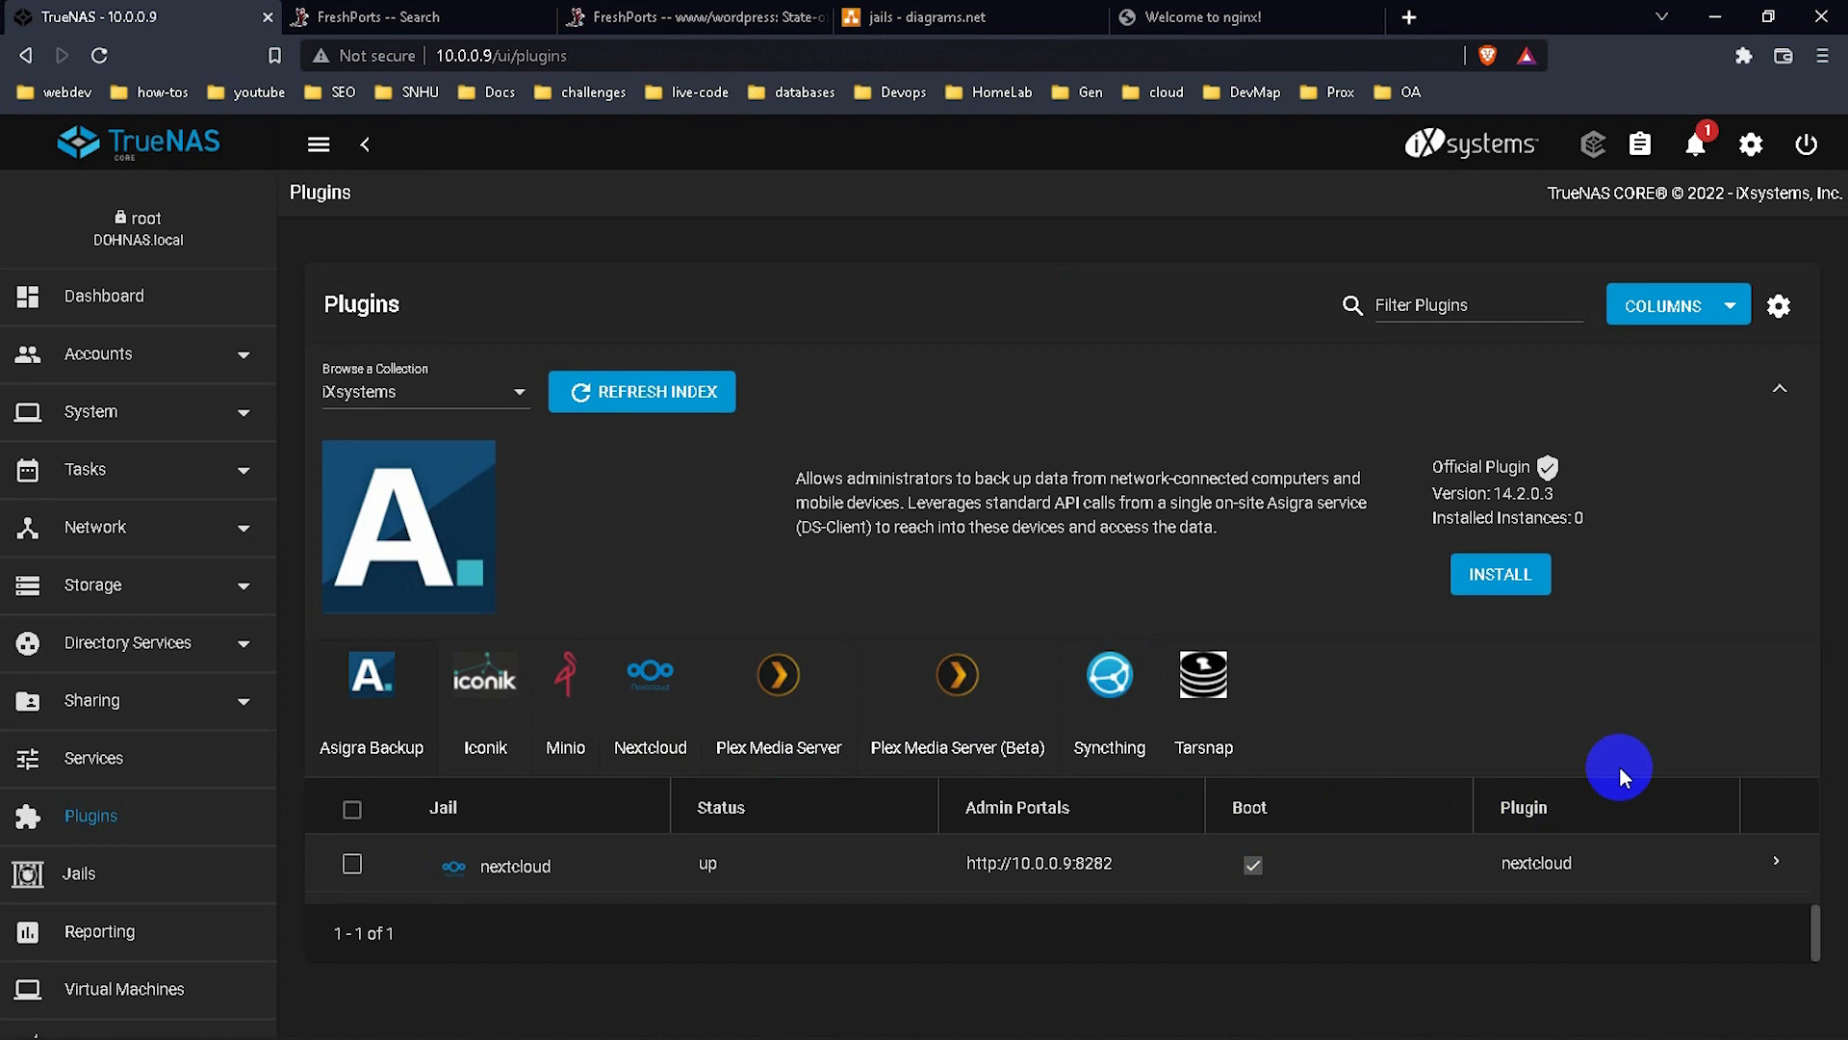
pyautogui.click(1778, 863)
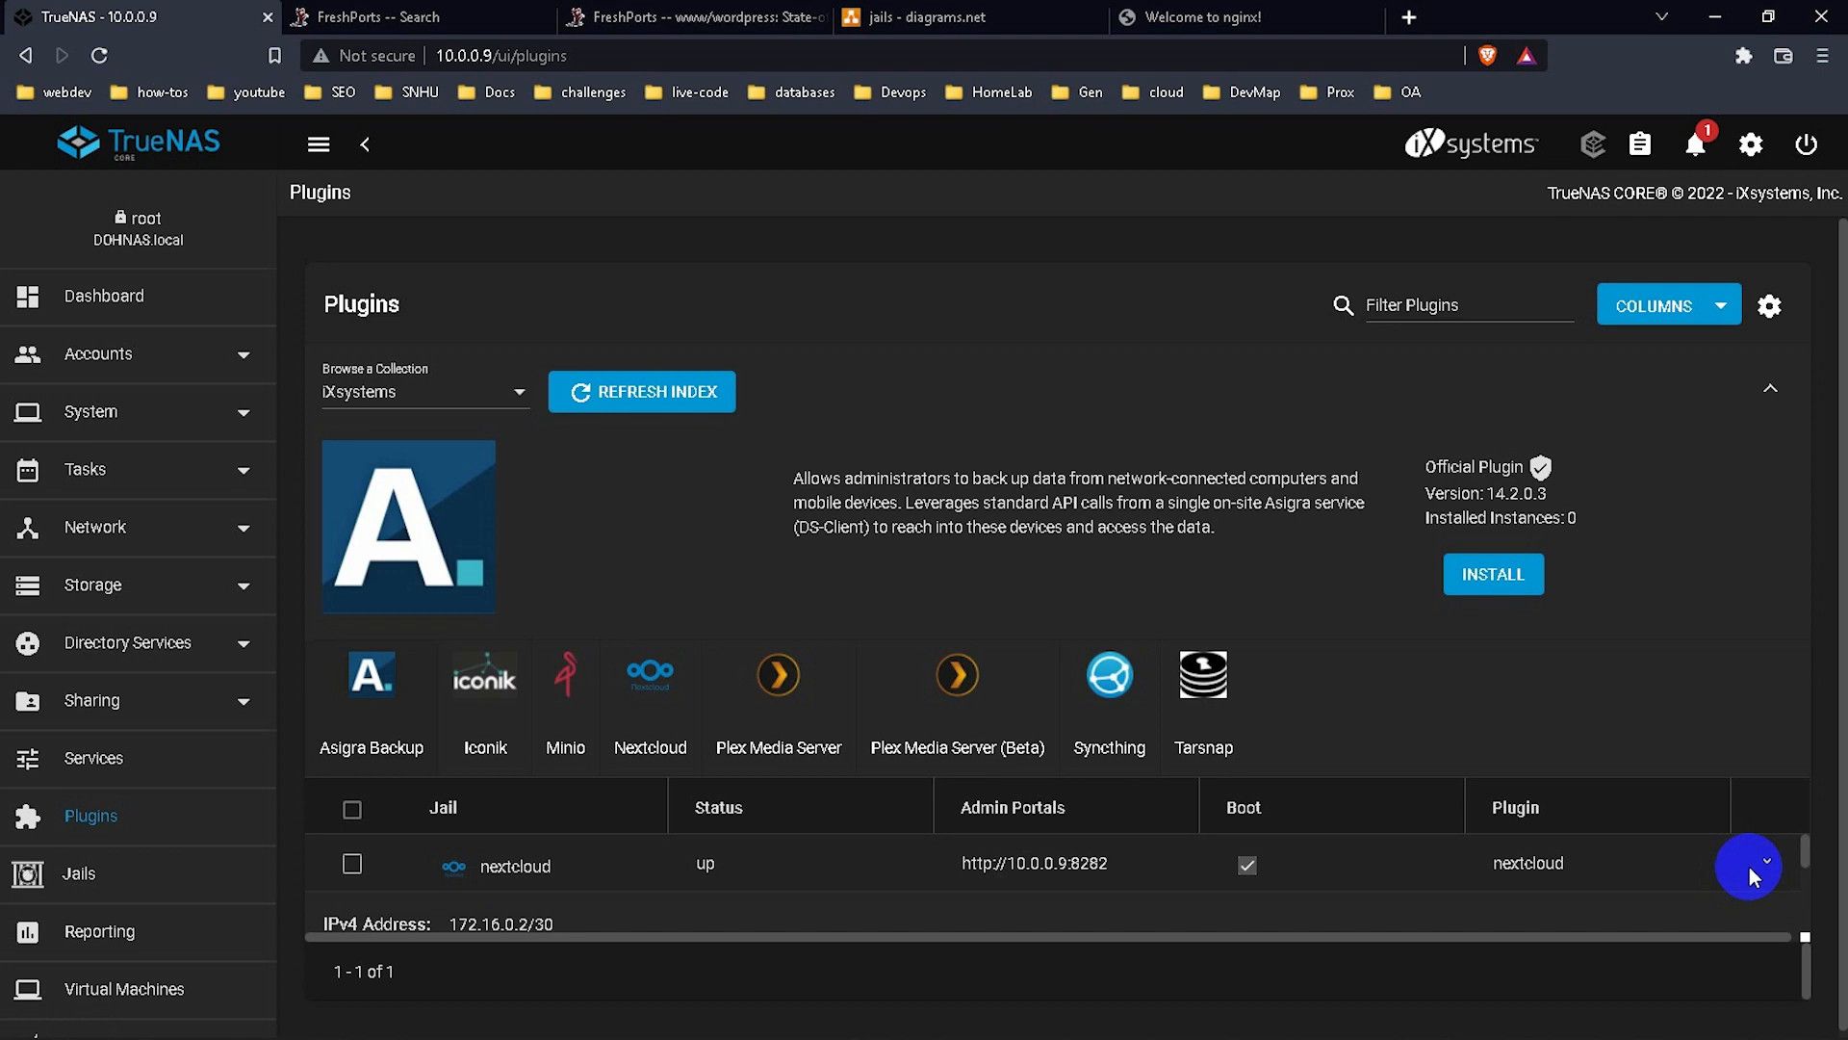
pyautogui.scroll(-4, 1748, 866)
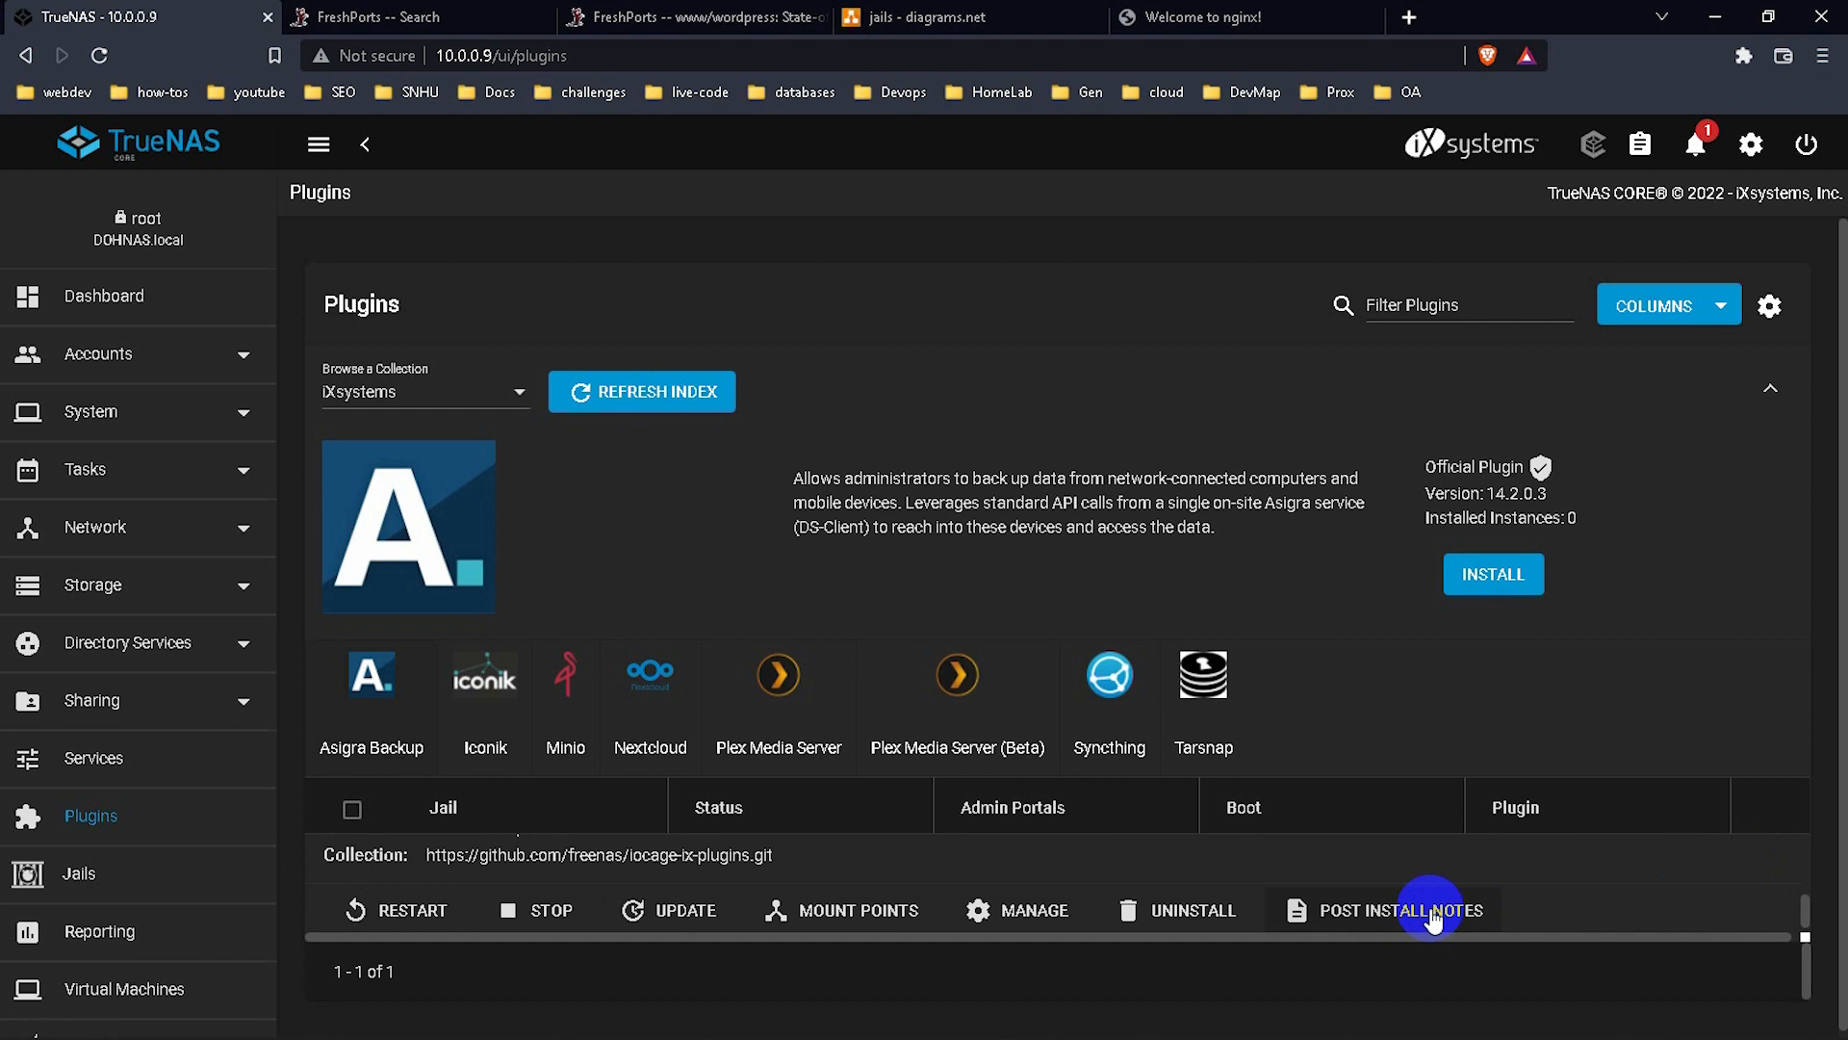
pyautogui.scroll(5, 1356, 860)
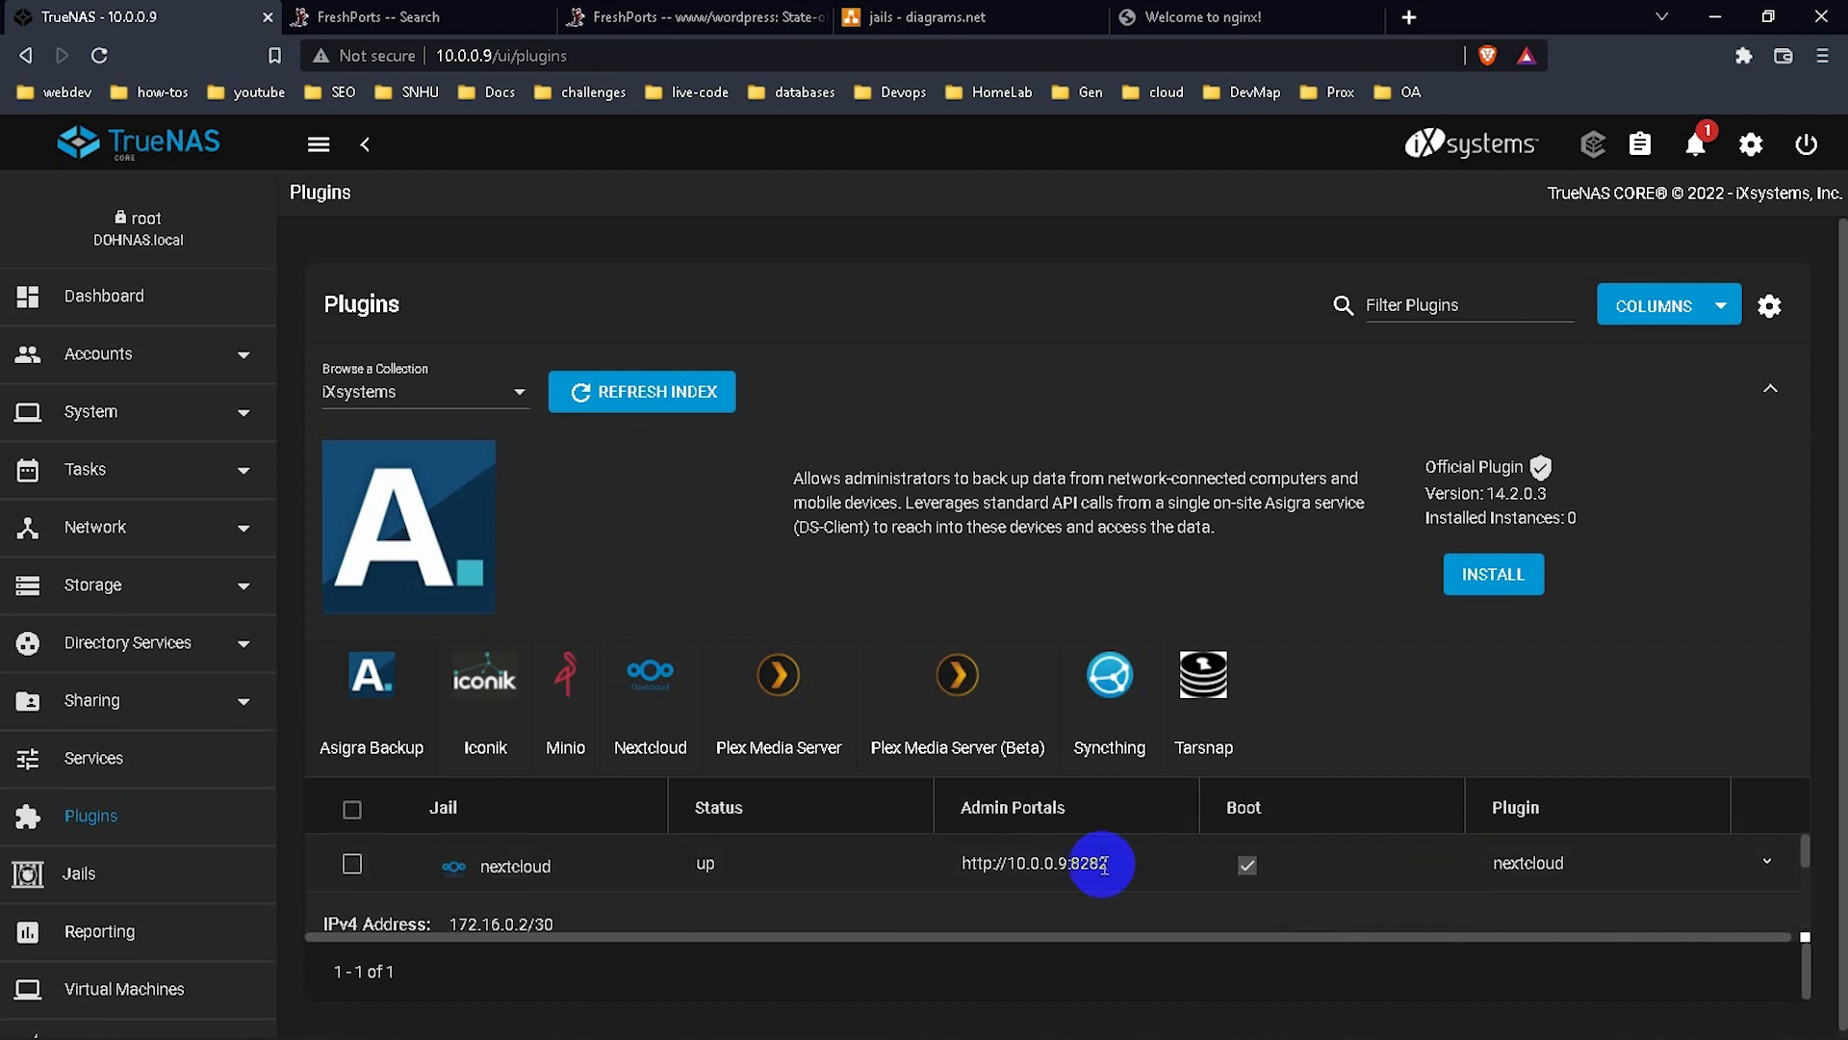
pyautogui.moveTo(1114, 863); pyautogui.dragTo(964, 869)
pyautogui.hotkey('ctrl', 'c')
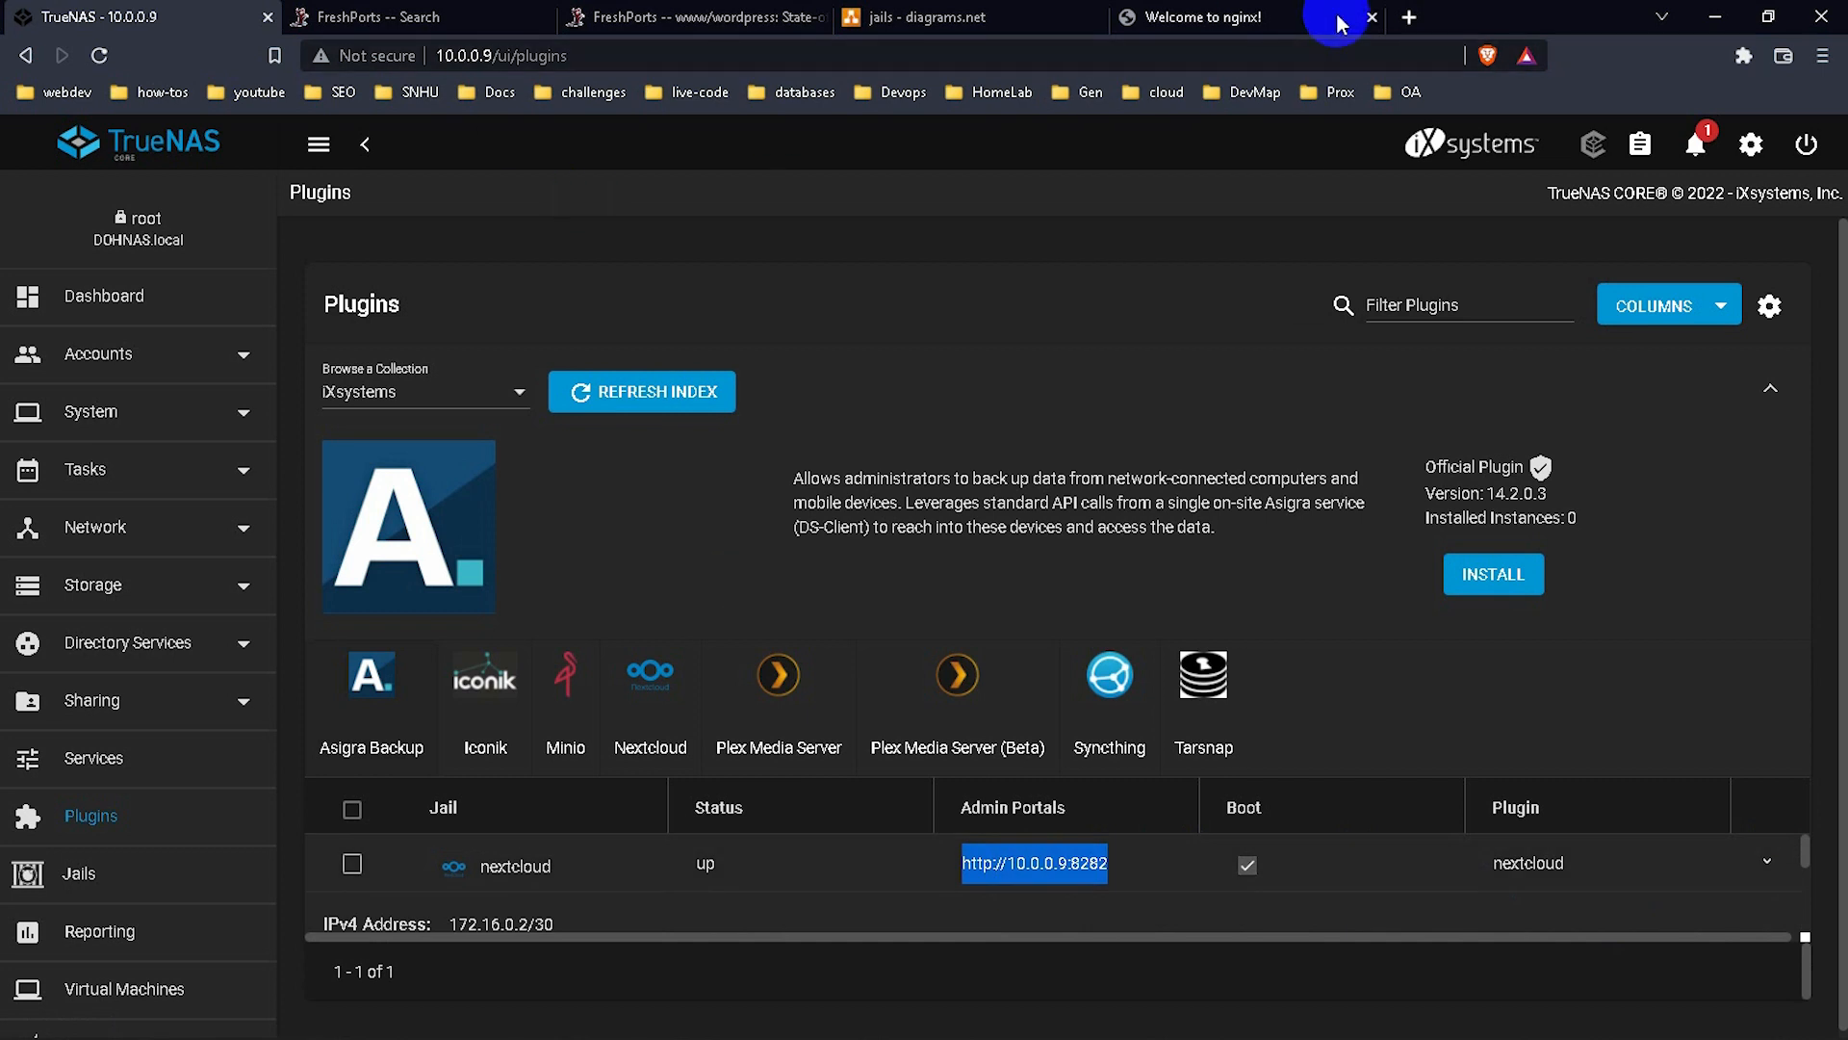
# Load the admin portal in a new tab beside TrueNAS and enter username ncadmin.
pyautogui.click(1409, 17)
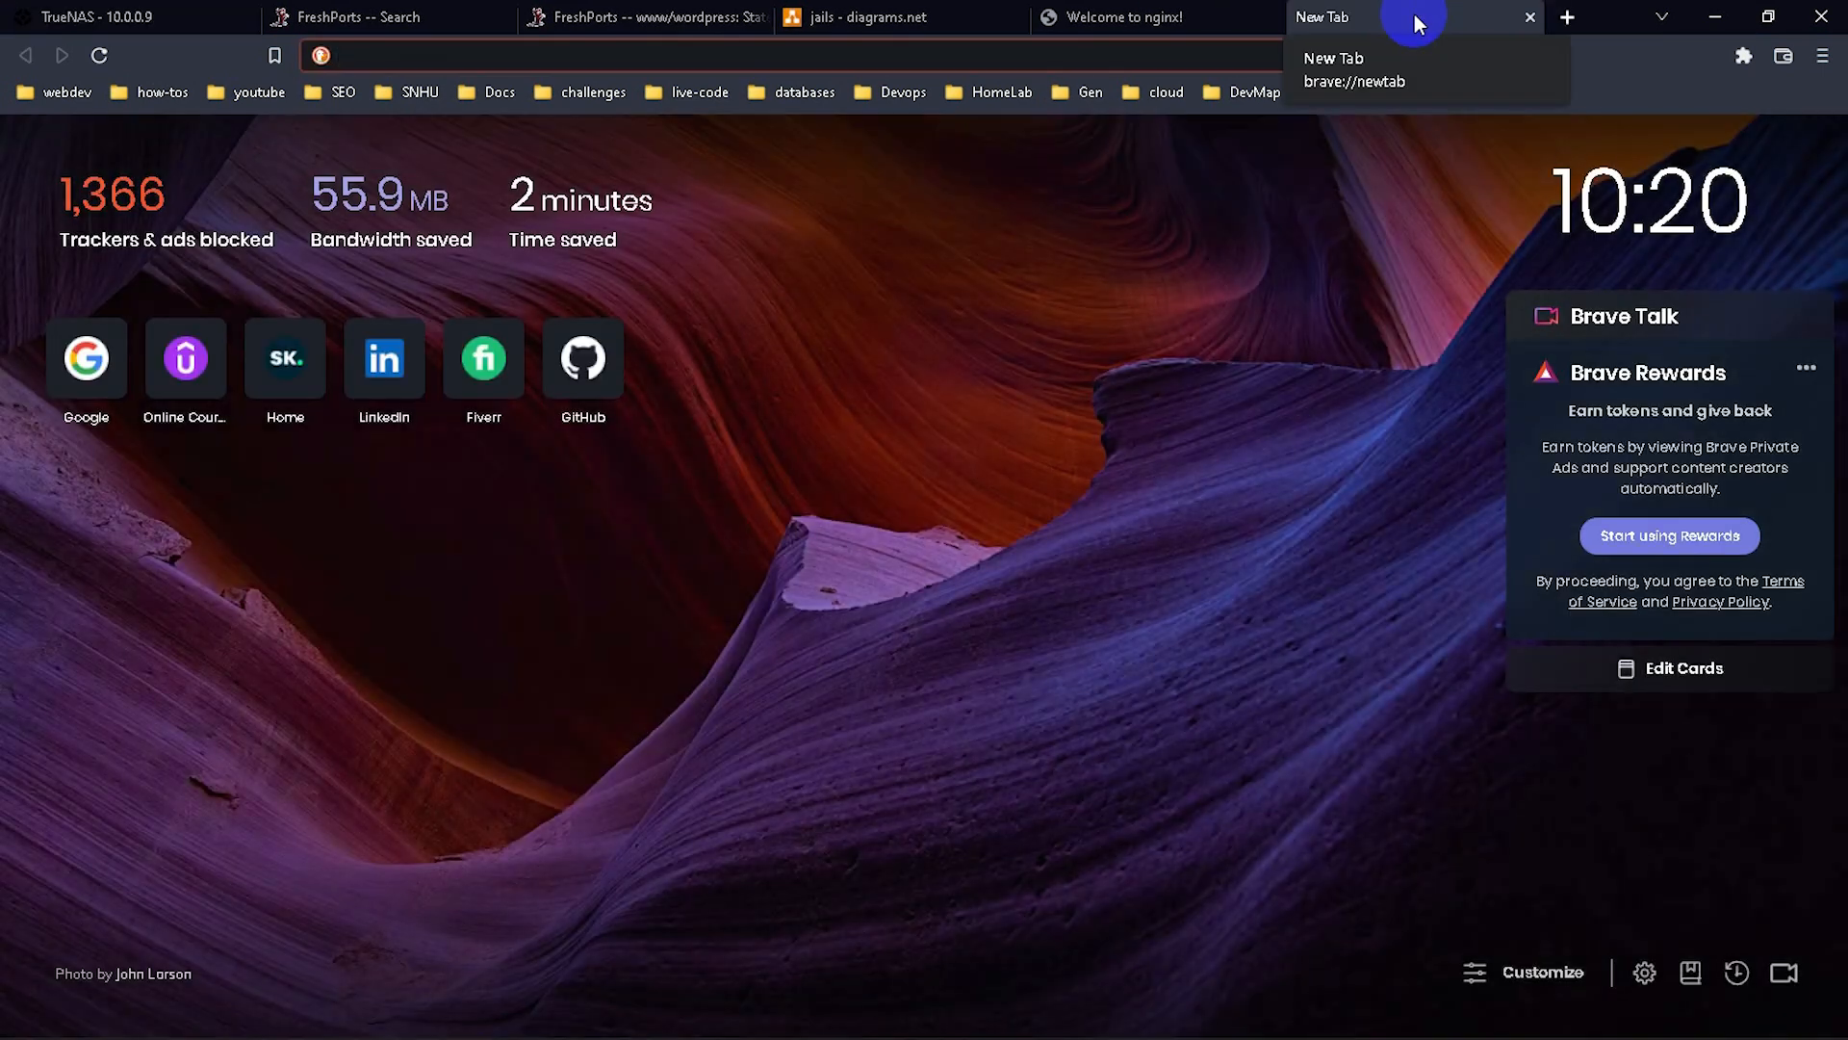
pyautogui.hotkey('ctrl', 'v')
pyautogui.press('Return')
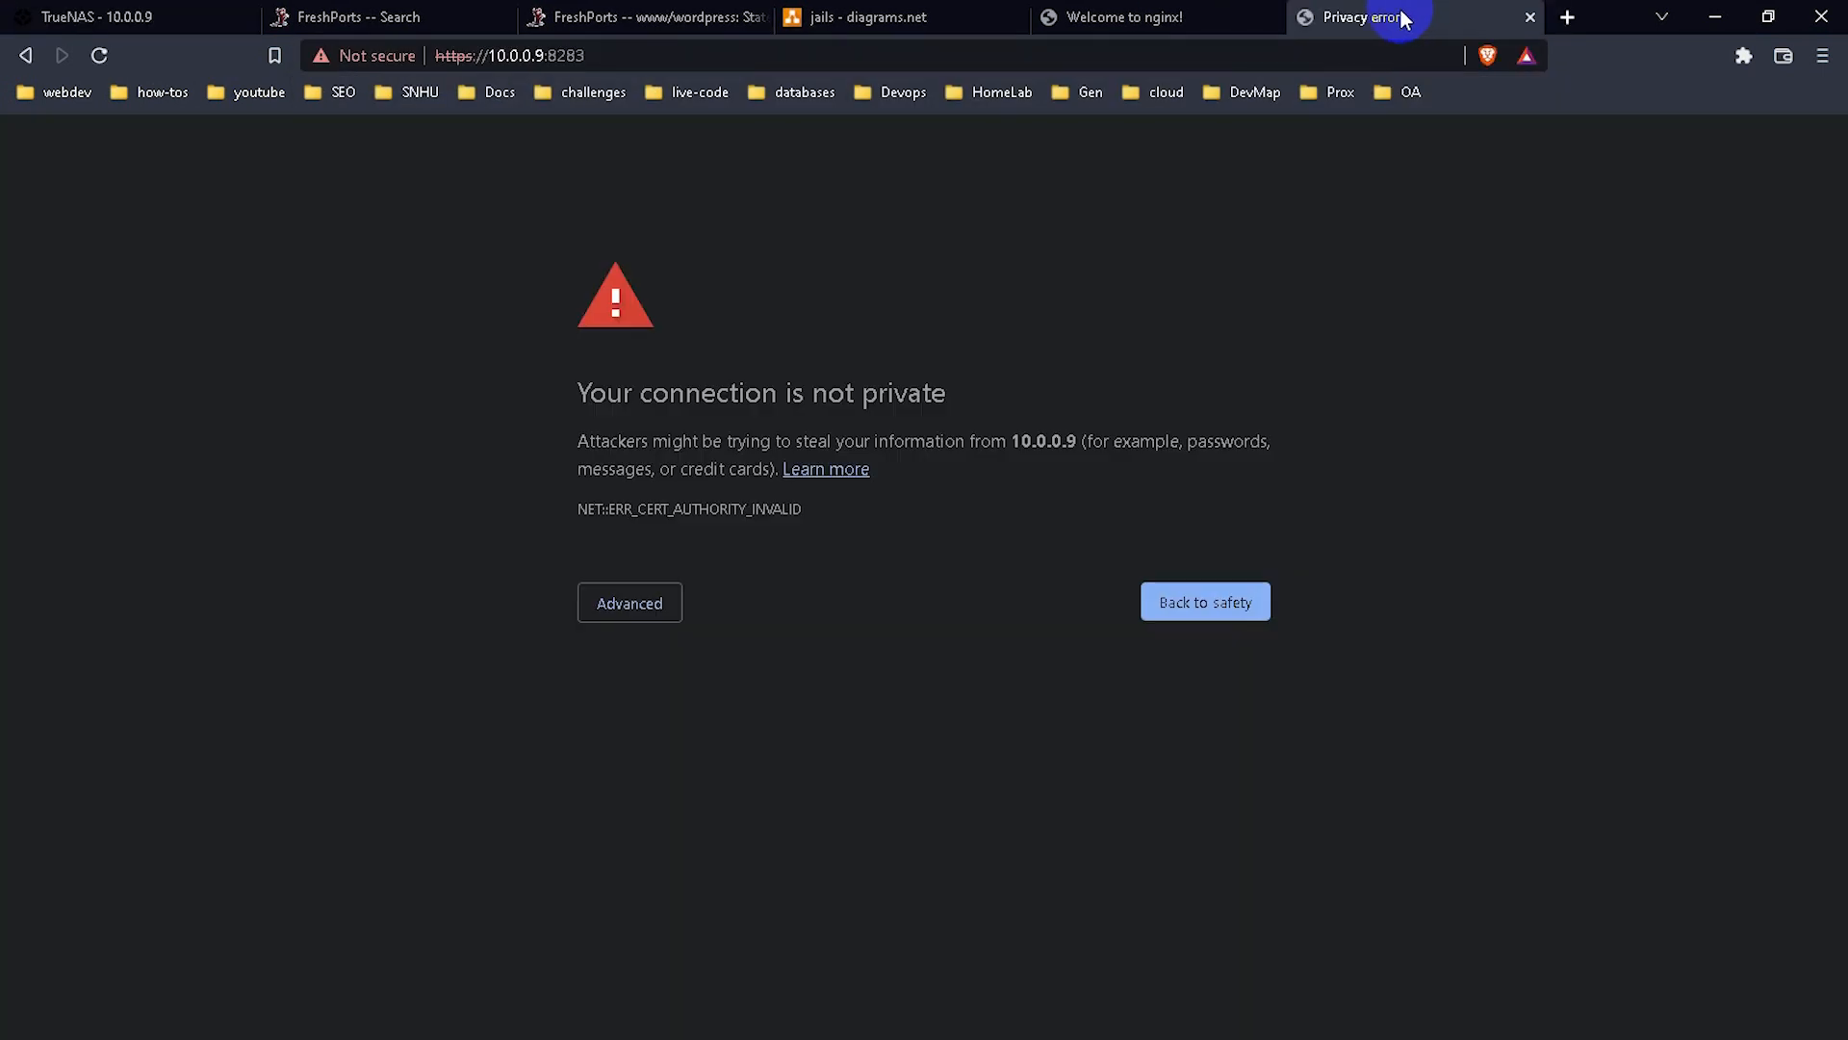
pyautogui.moveTo(1402, 17); pyautogui.dragTo(487, 16)
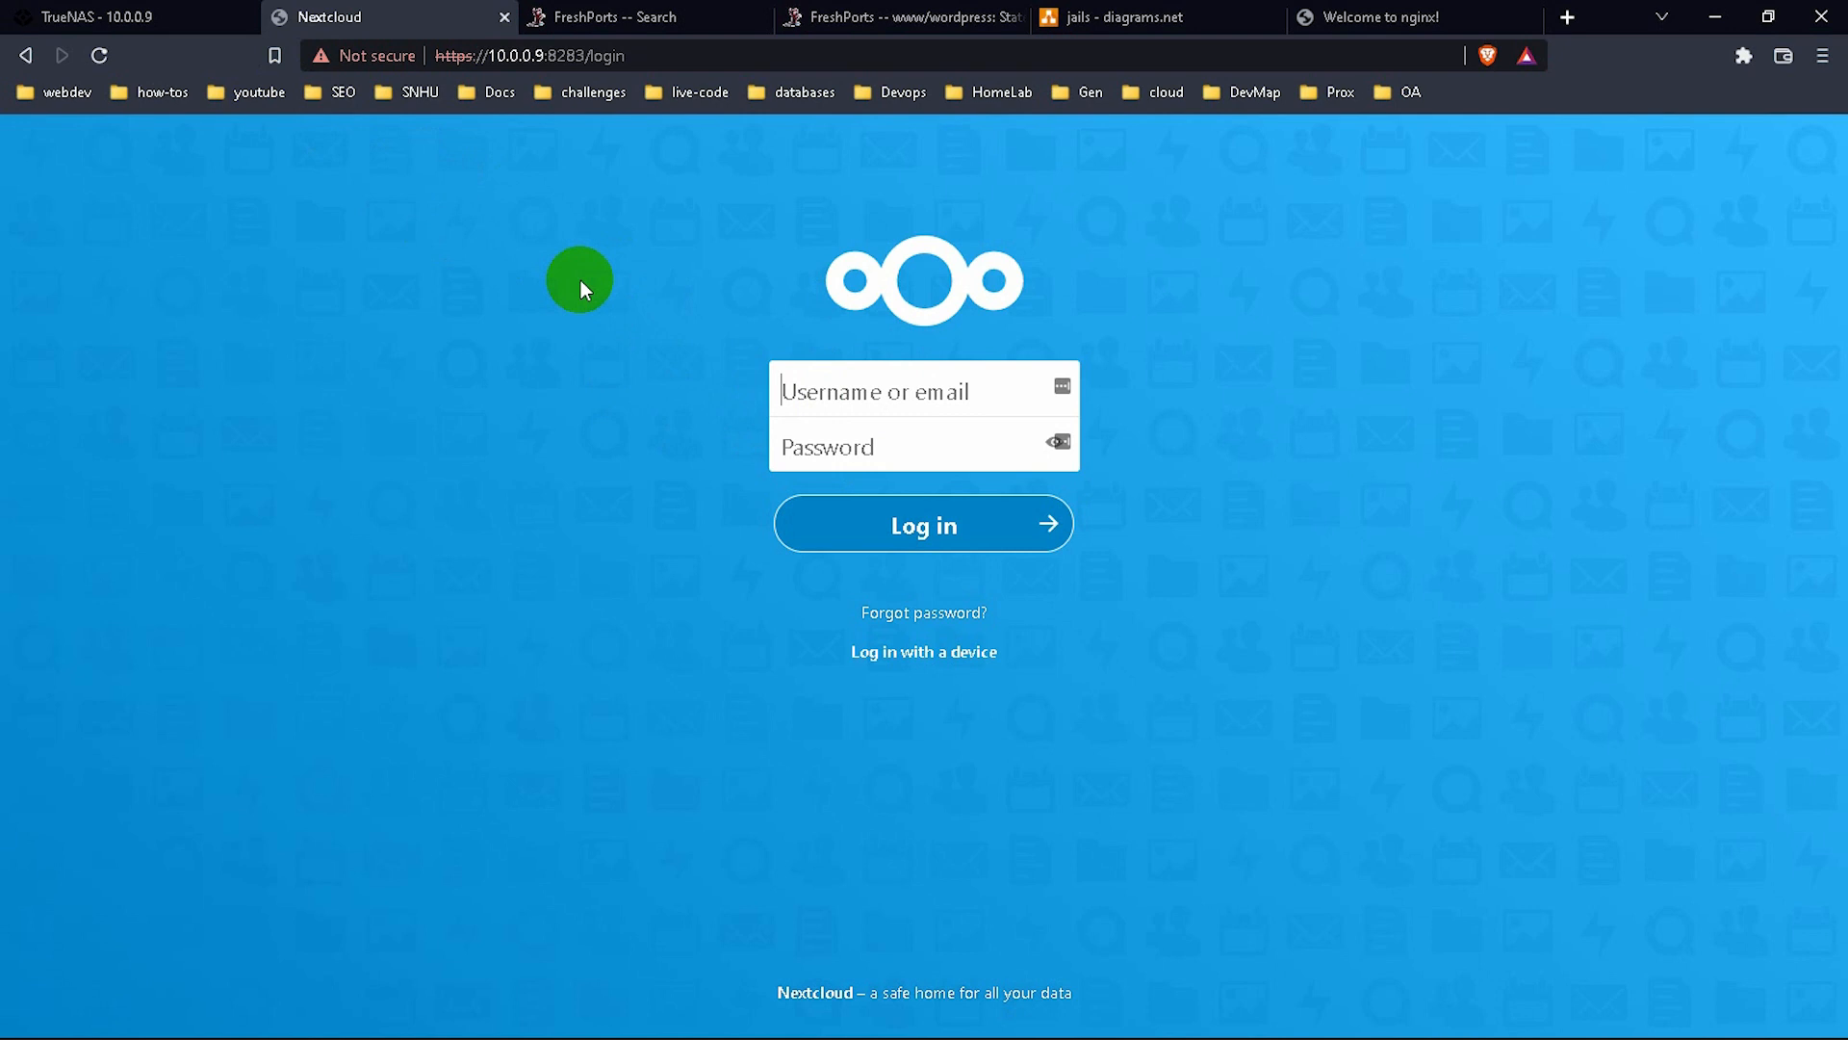
pyautogui.write('ncadmin')
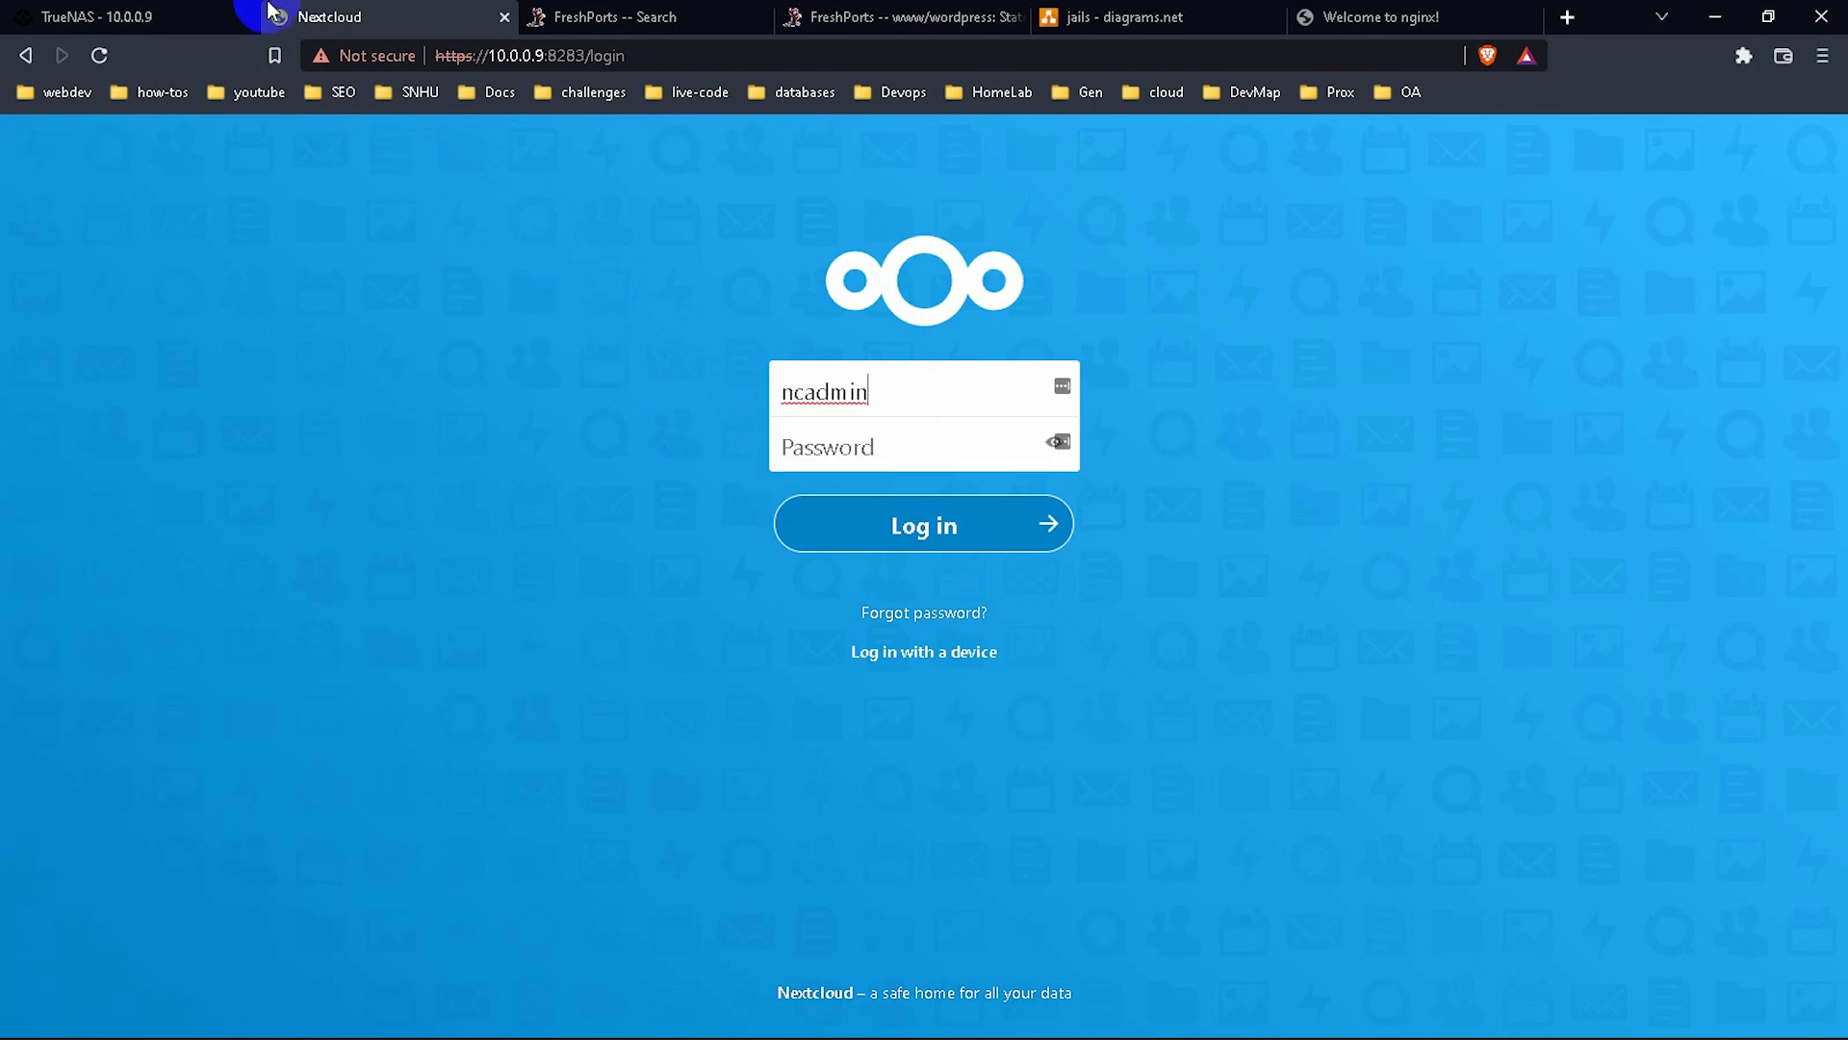
pyautogui.click(180, 12)
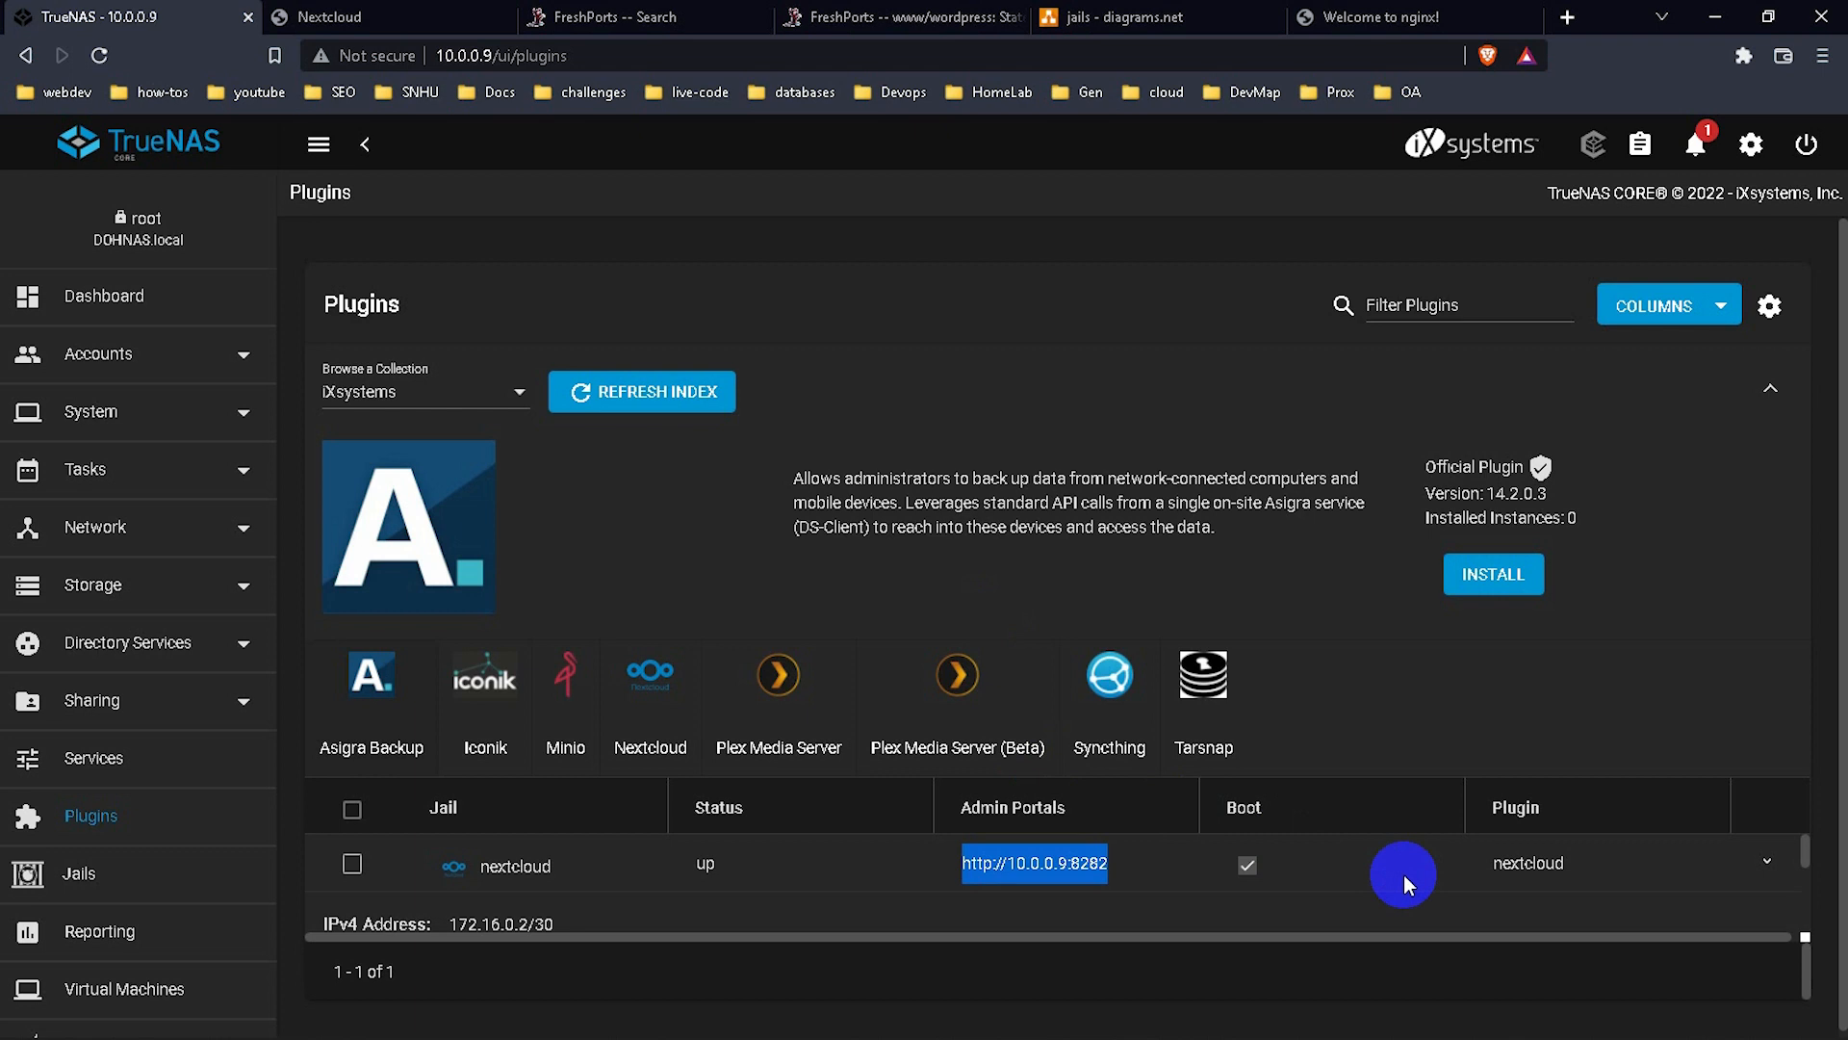
# Open the nextcloud jail's post-install notes and select the database name and admin credentials.
pyautogui.click(1767, 860)
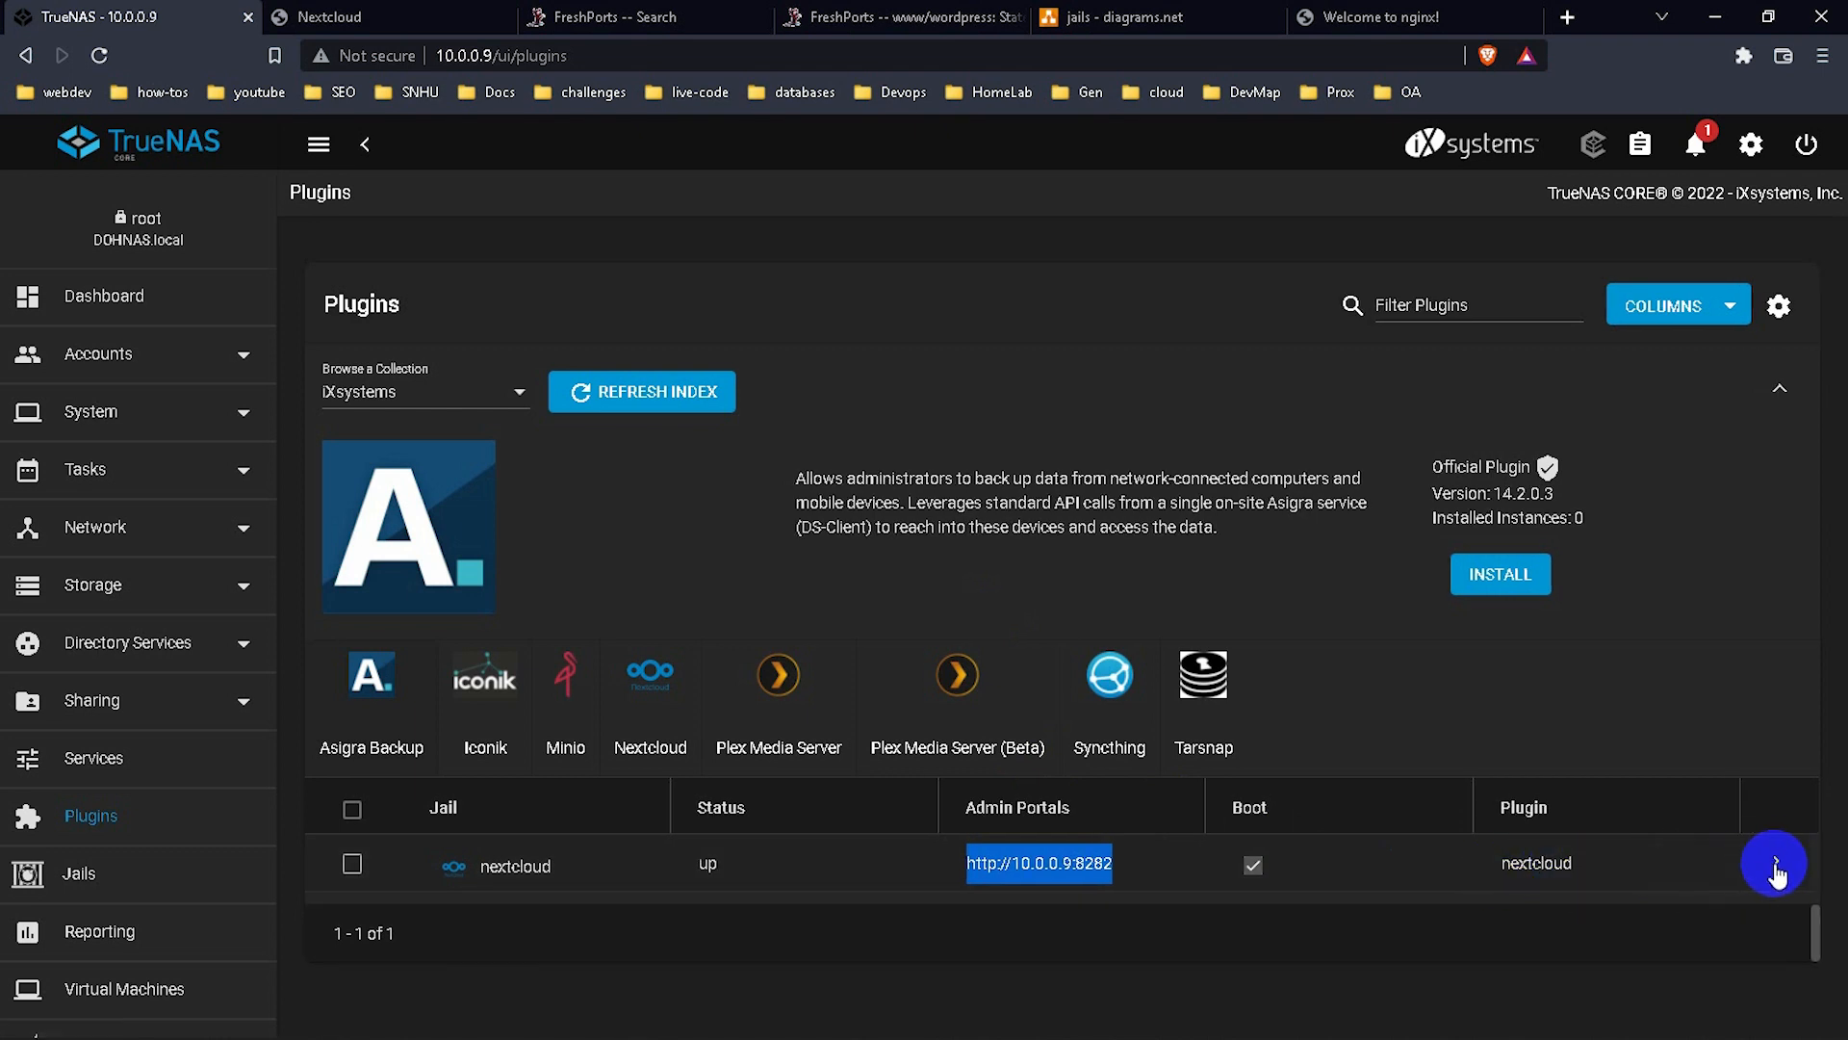
pyautogui.click(1777, 859)
pyautogui.scroll(-5, 1663, 880)
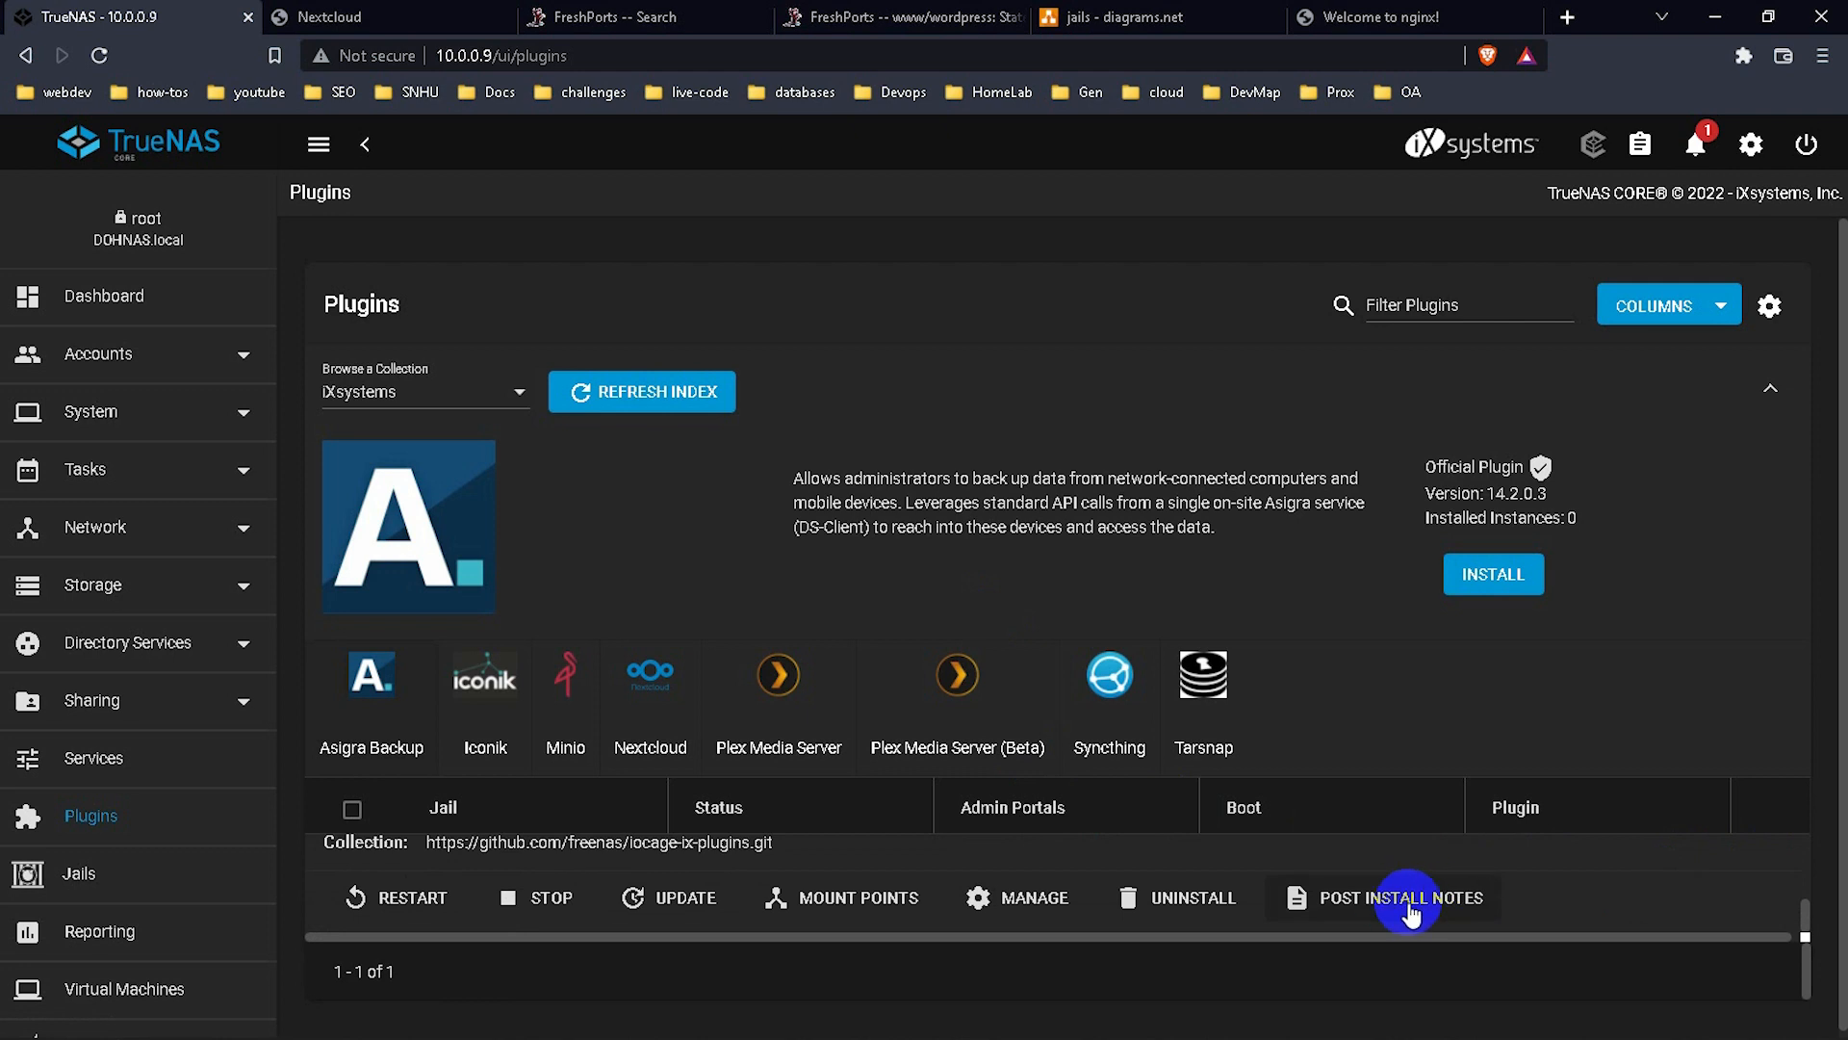
pyautogui.click(1427, 900)
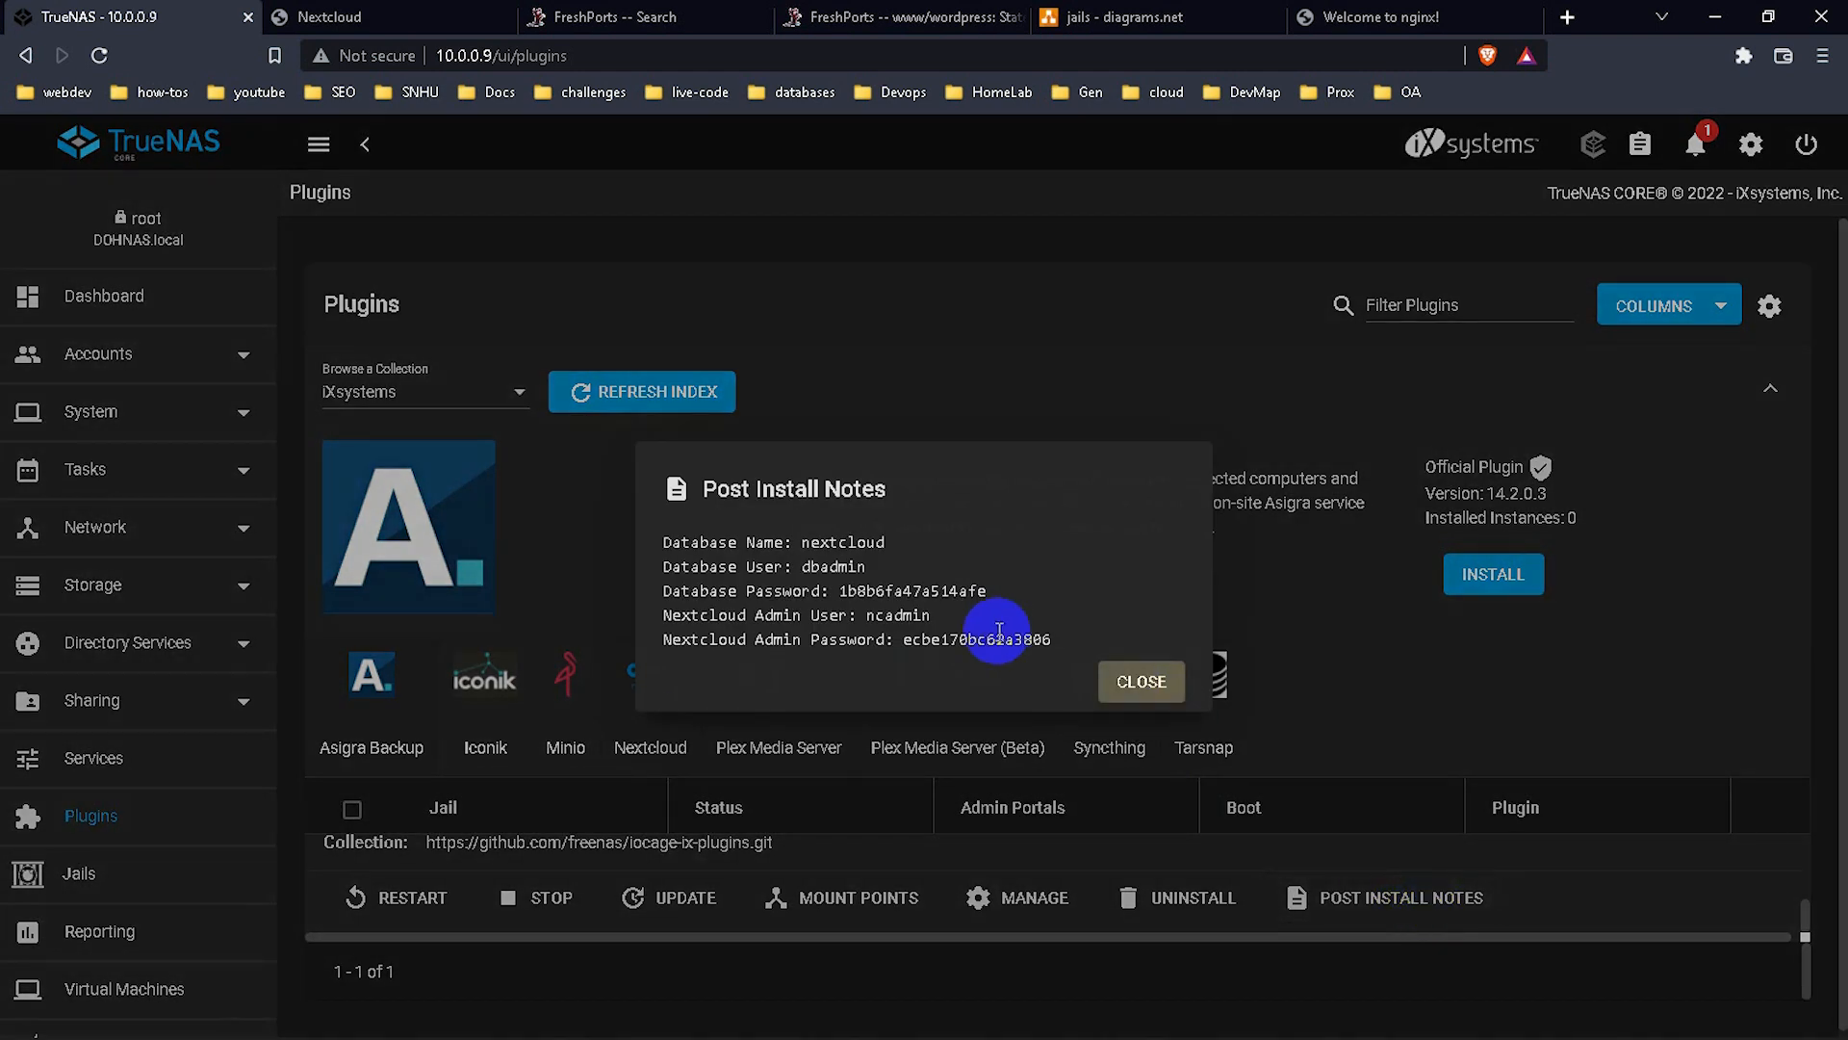
pyautogui.moveTo(805, 544); pyautogui.dragTo(893, 559)
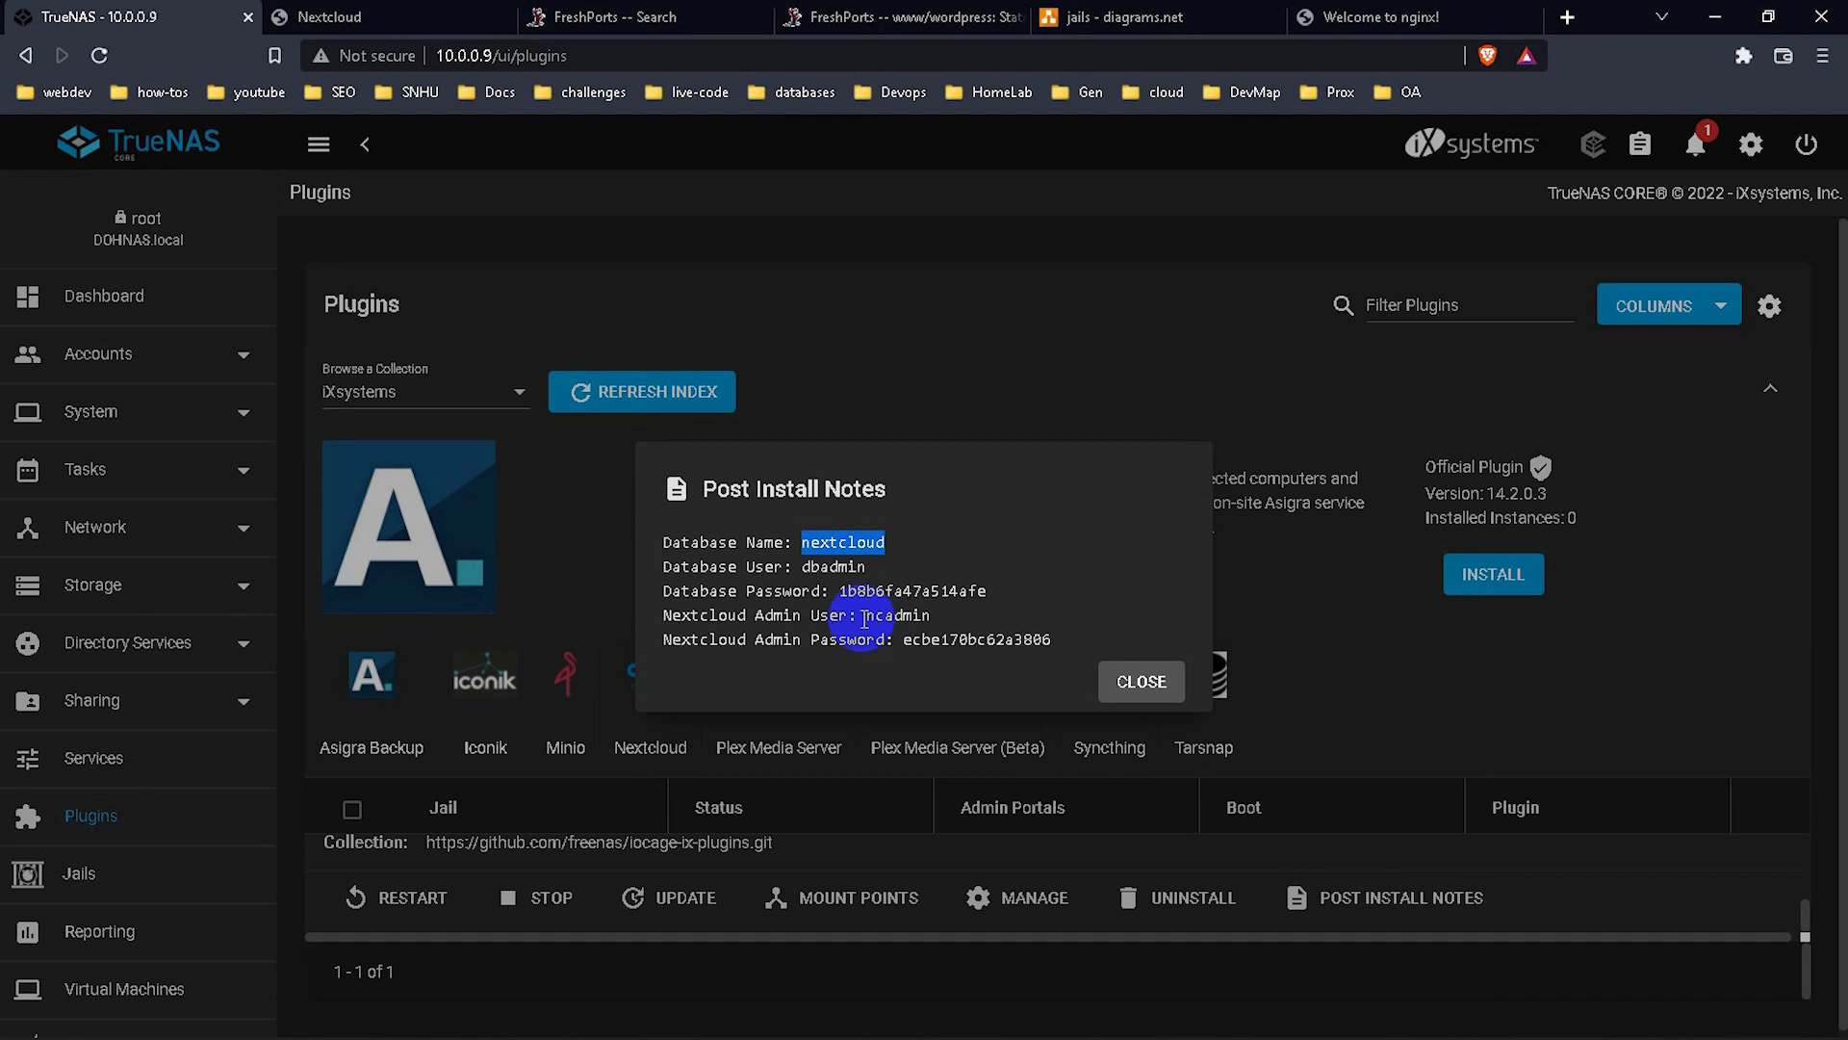
pyautogui.click(930, 621)
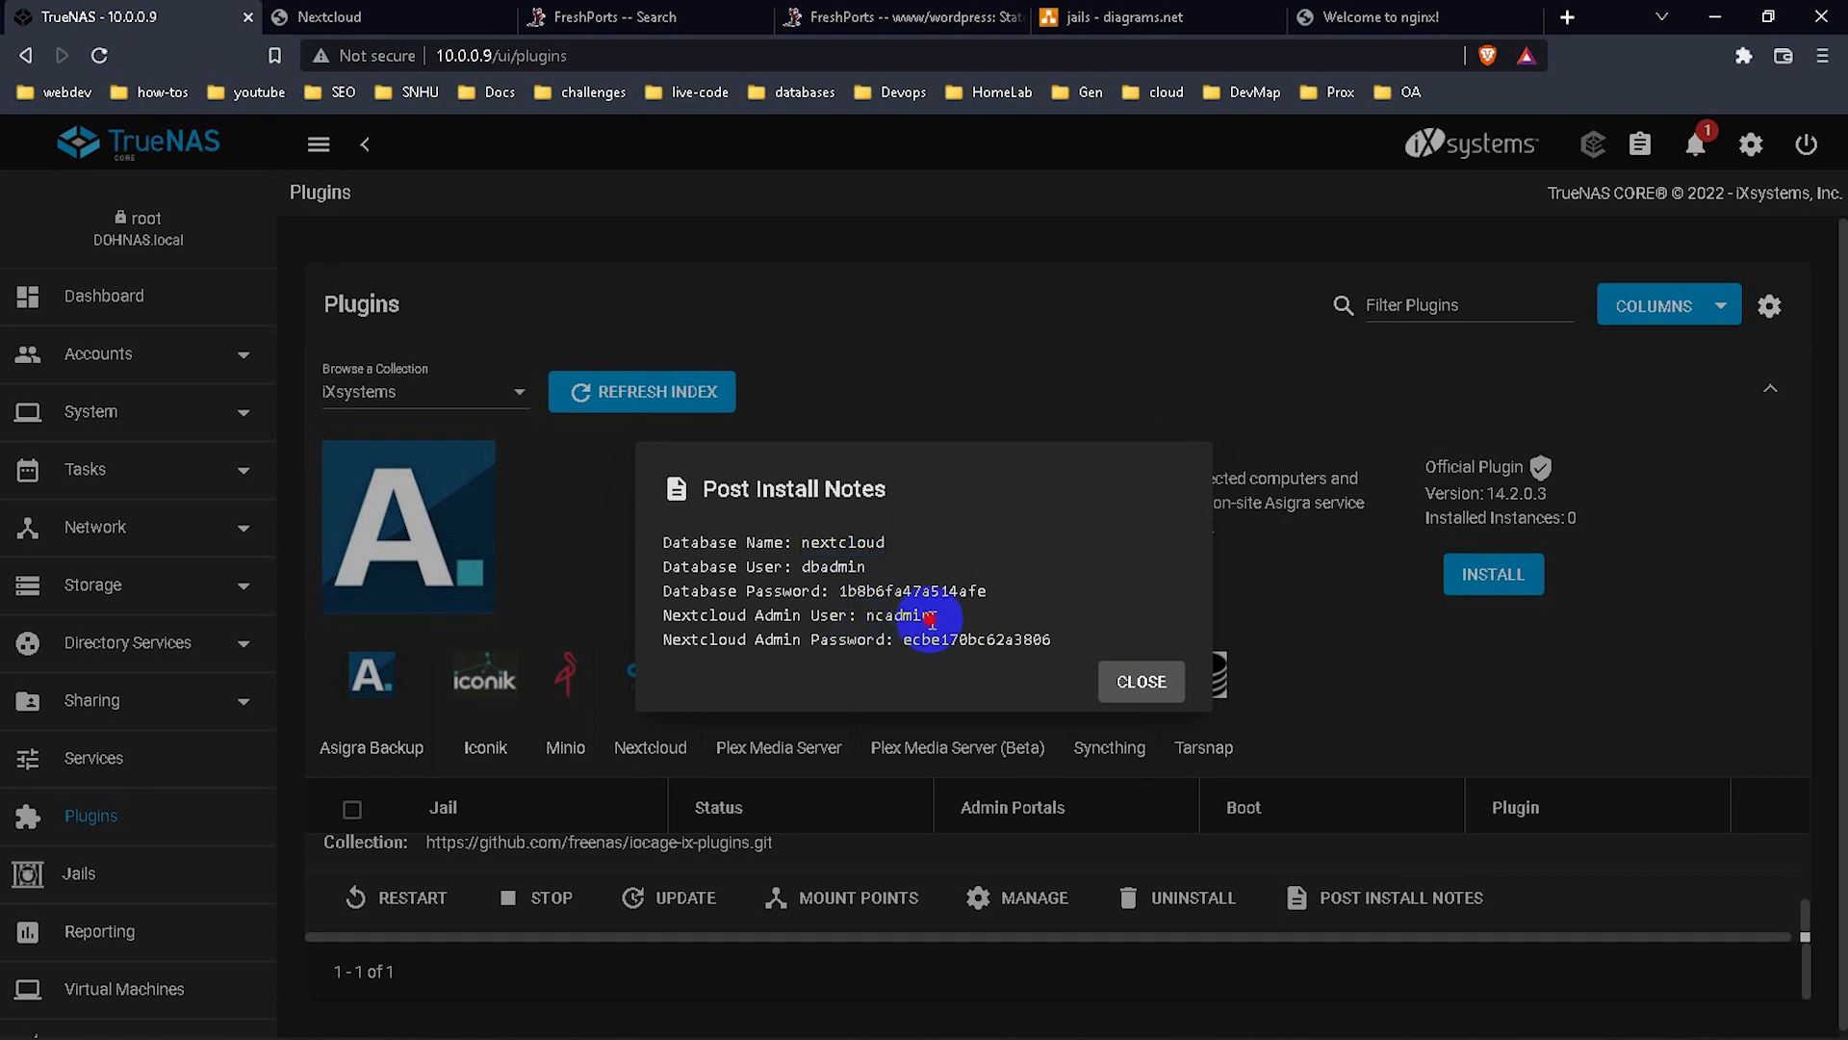
pyautogui.moveTo(931, 621); pyautogui.dragTo(1051, 650)
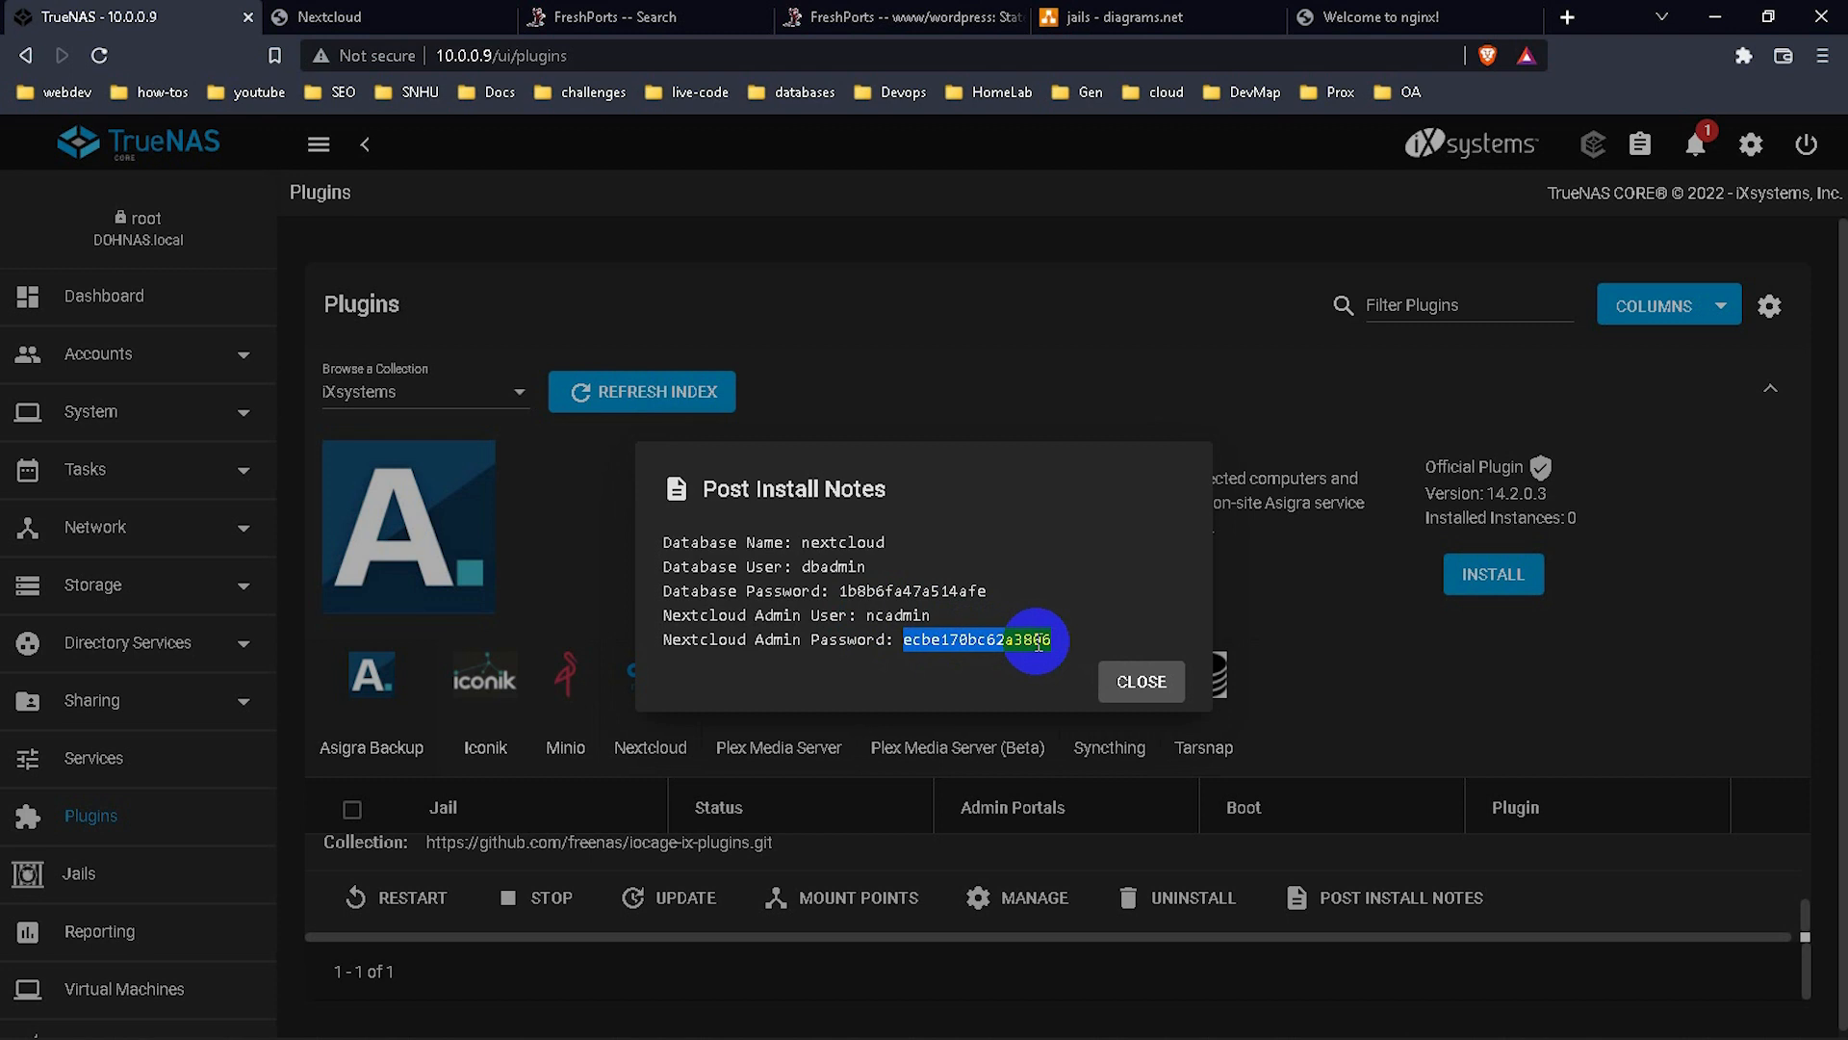
pyautogui.click(433, 16)
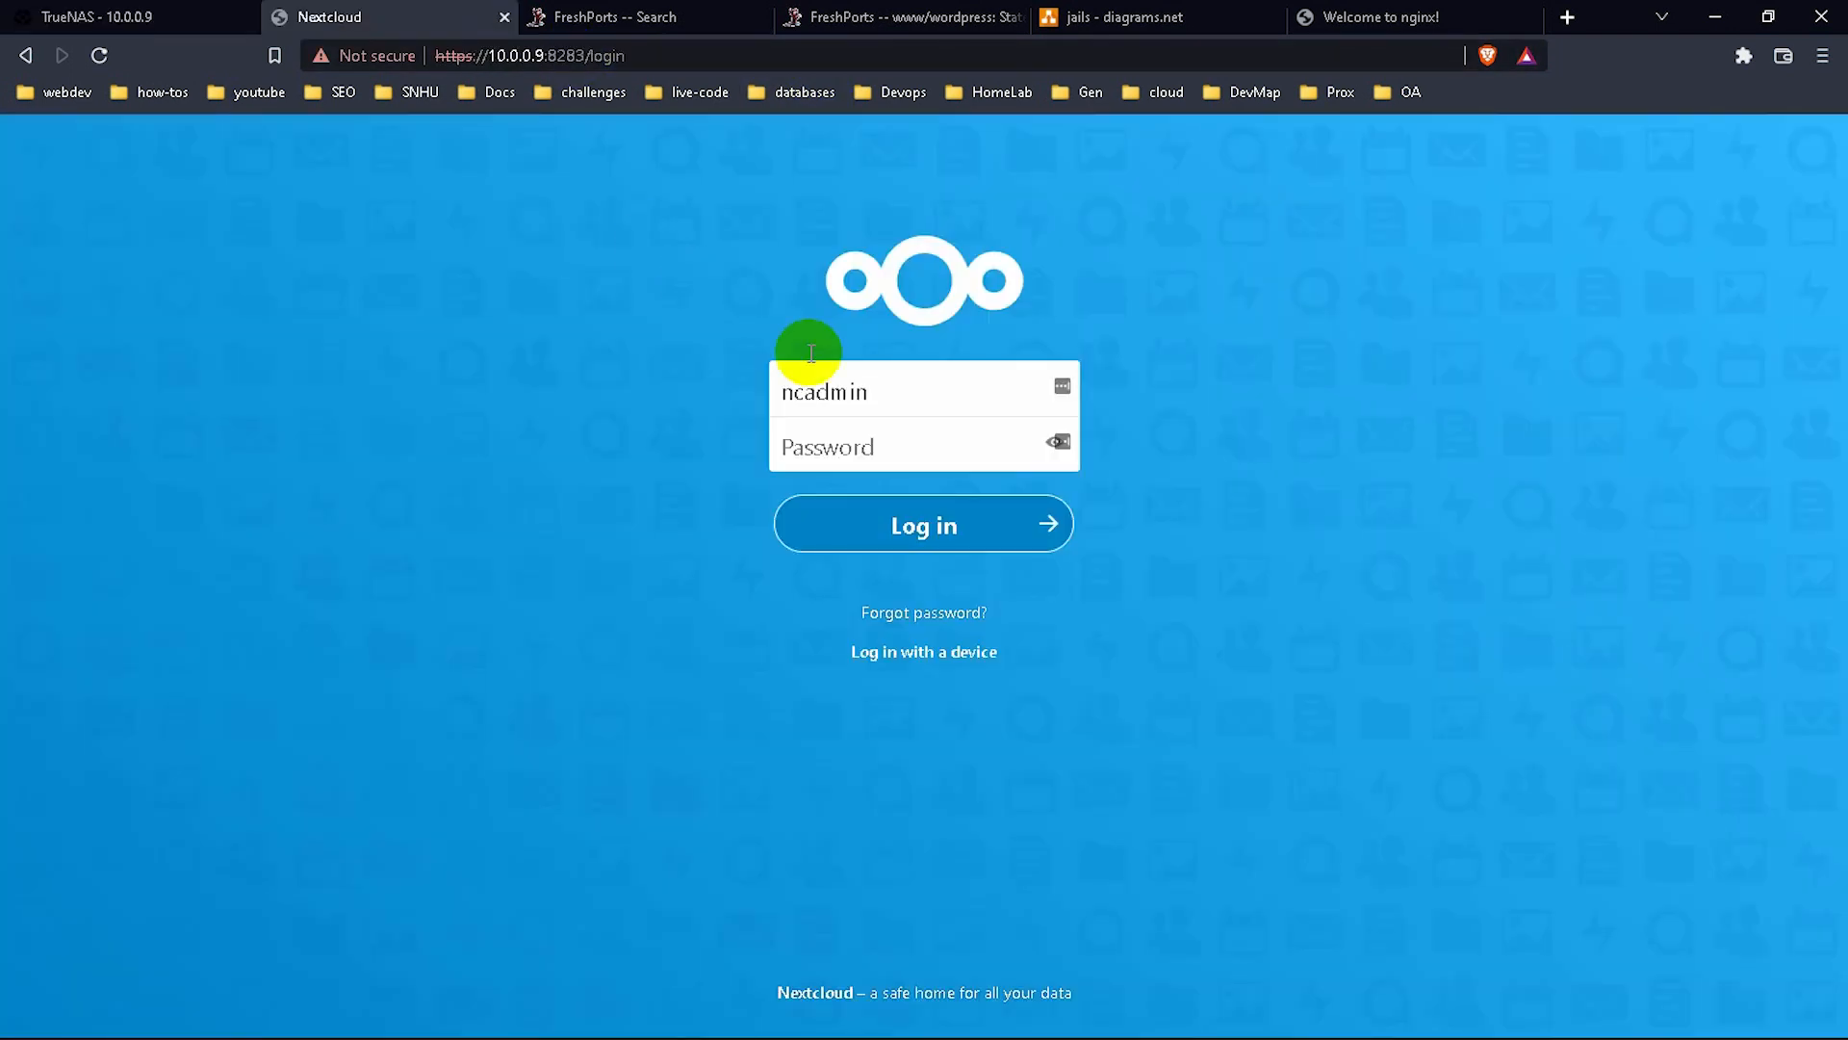
# Log in as the admin with the pasted password, skip the welcome tour, and open the account menu.
pyautogui.hotkey('ctrl', 'v')
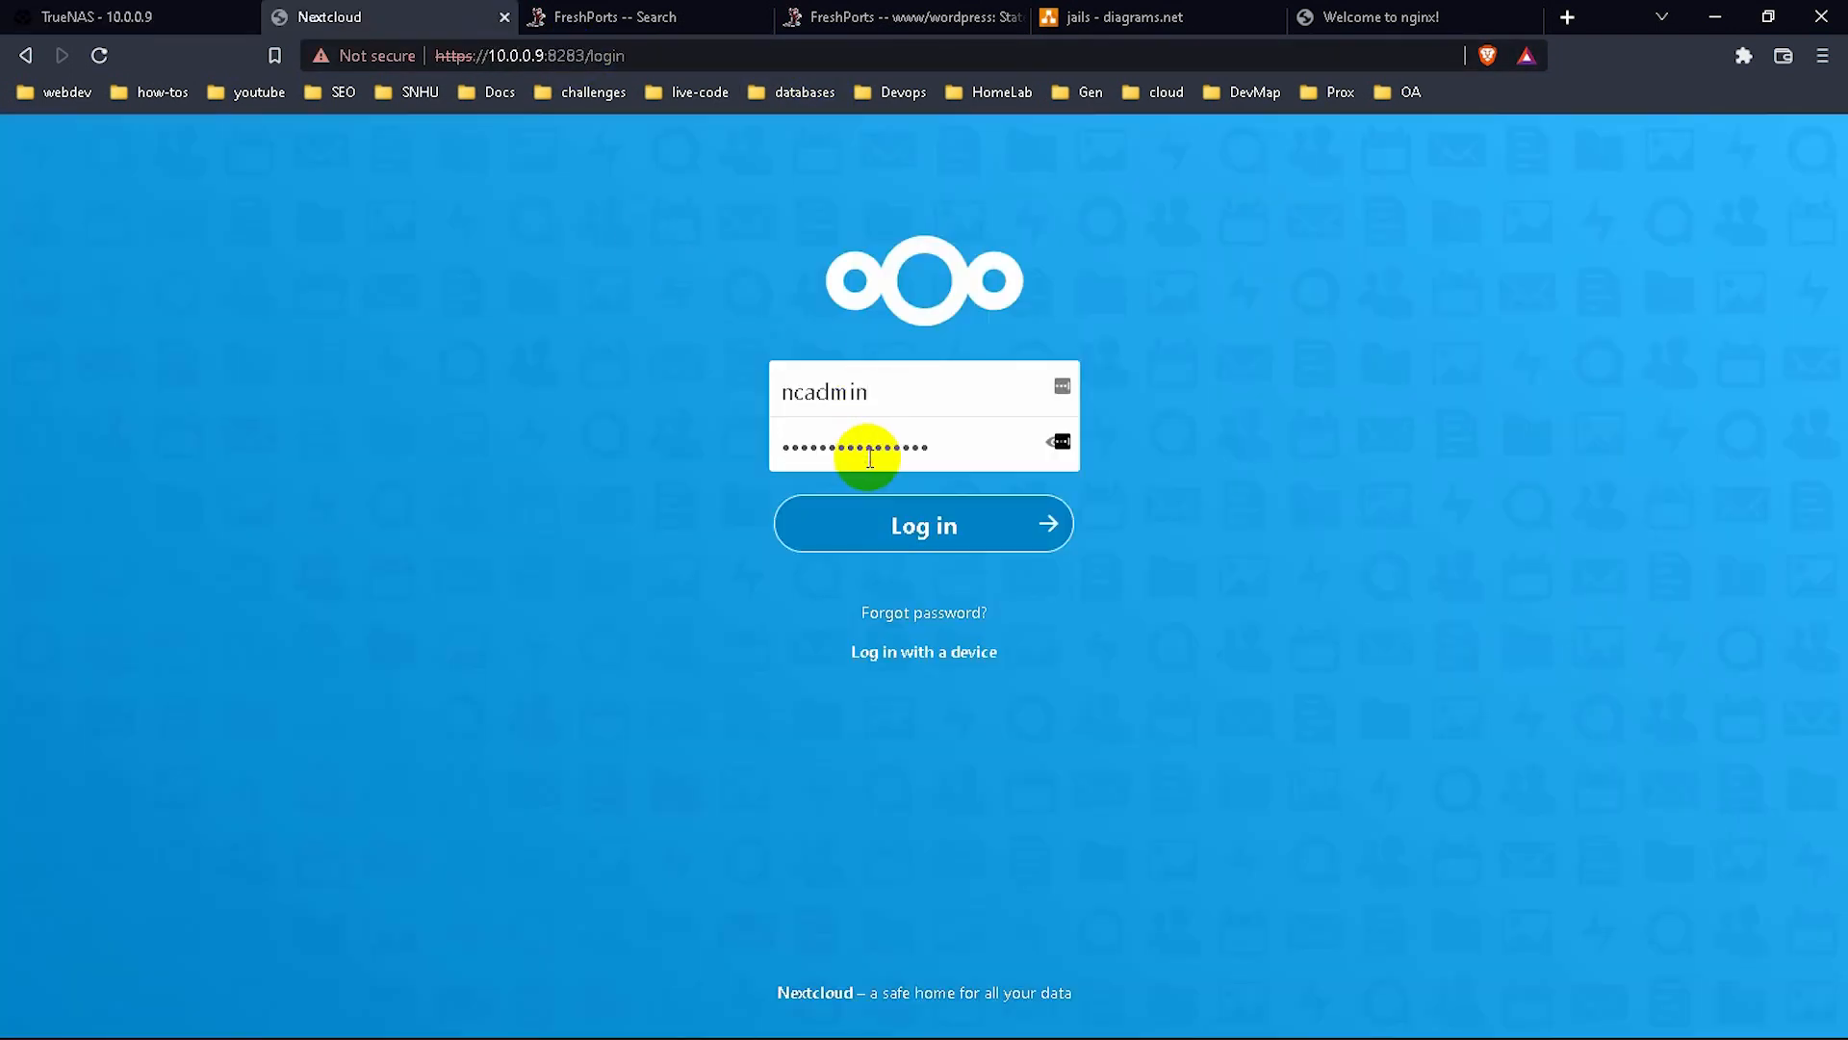
pyautogui.click(941, 524)
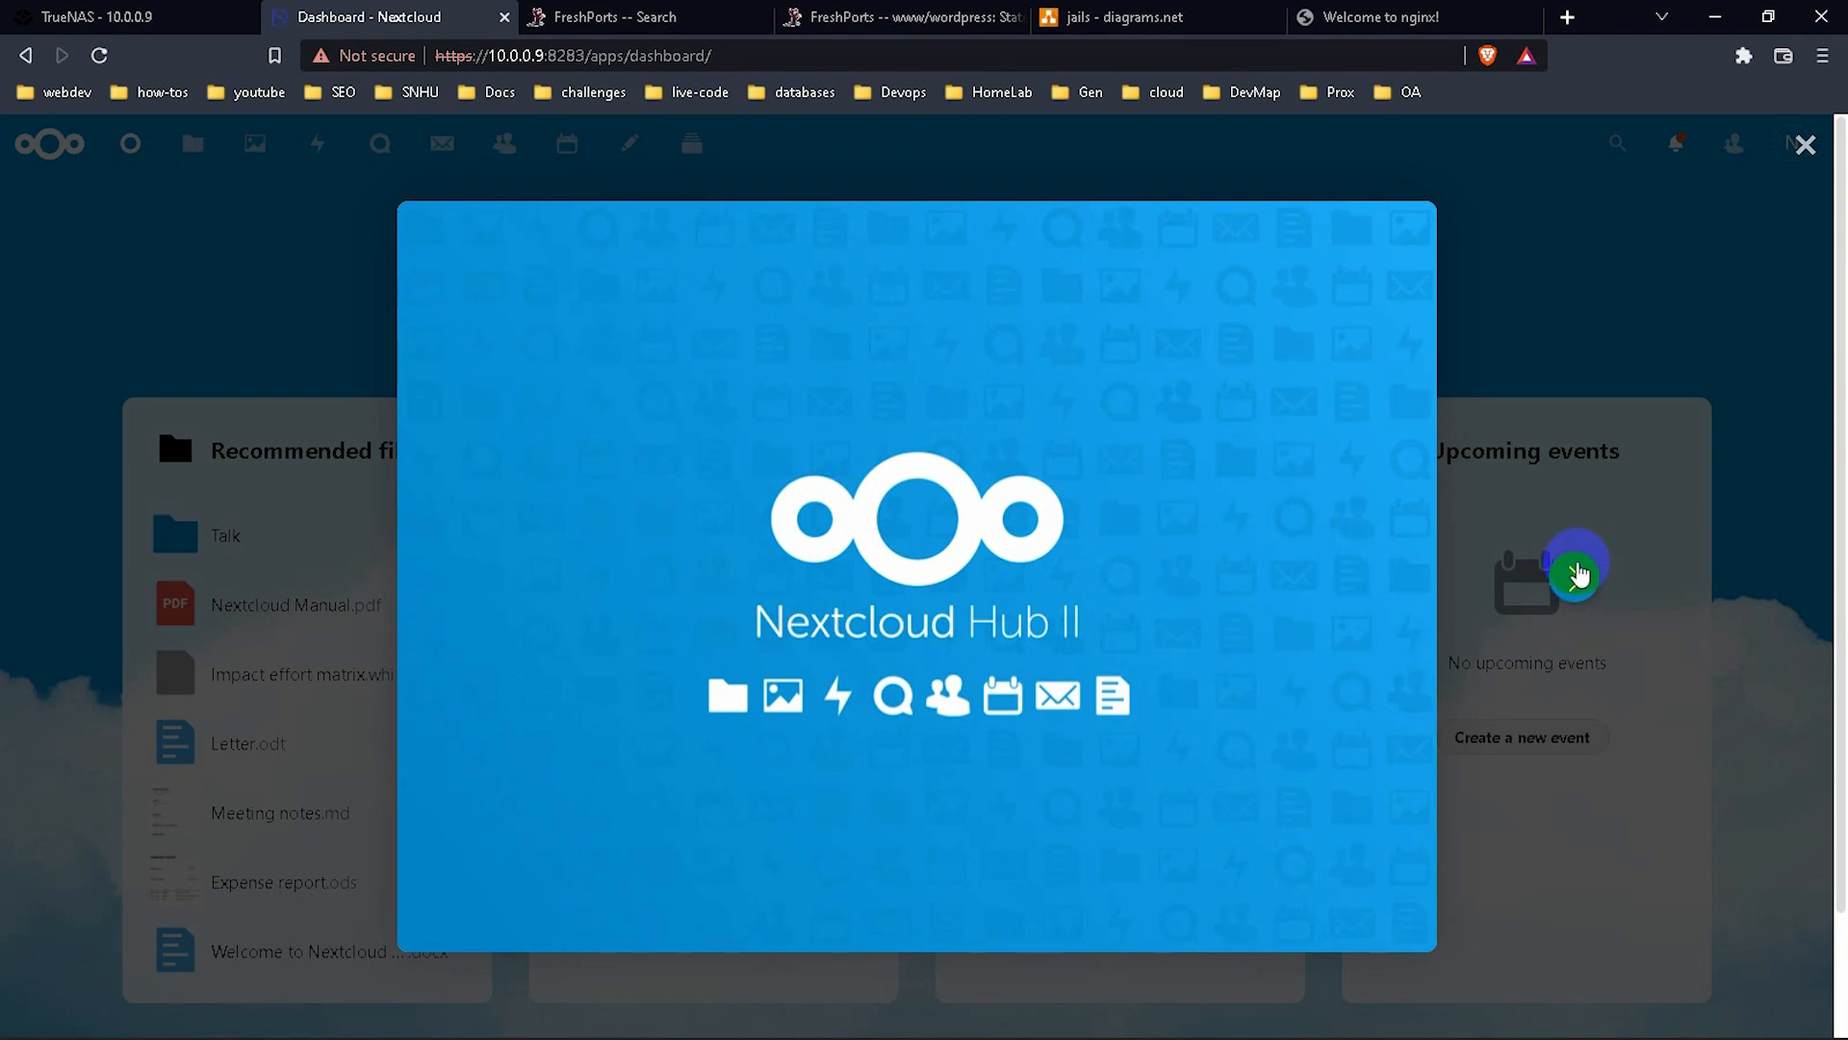
pyautogui.click(1577, 580)
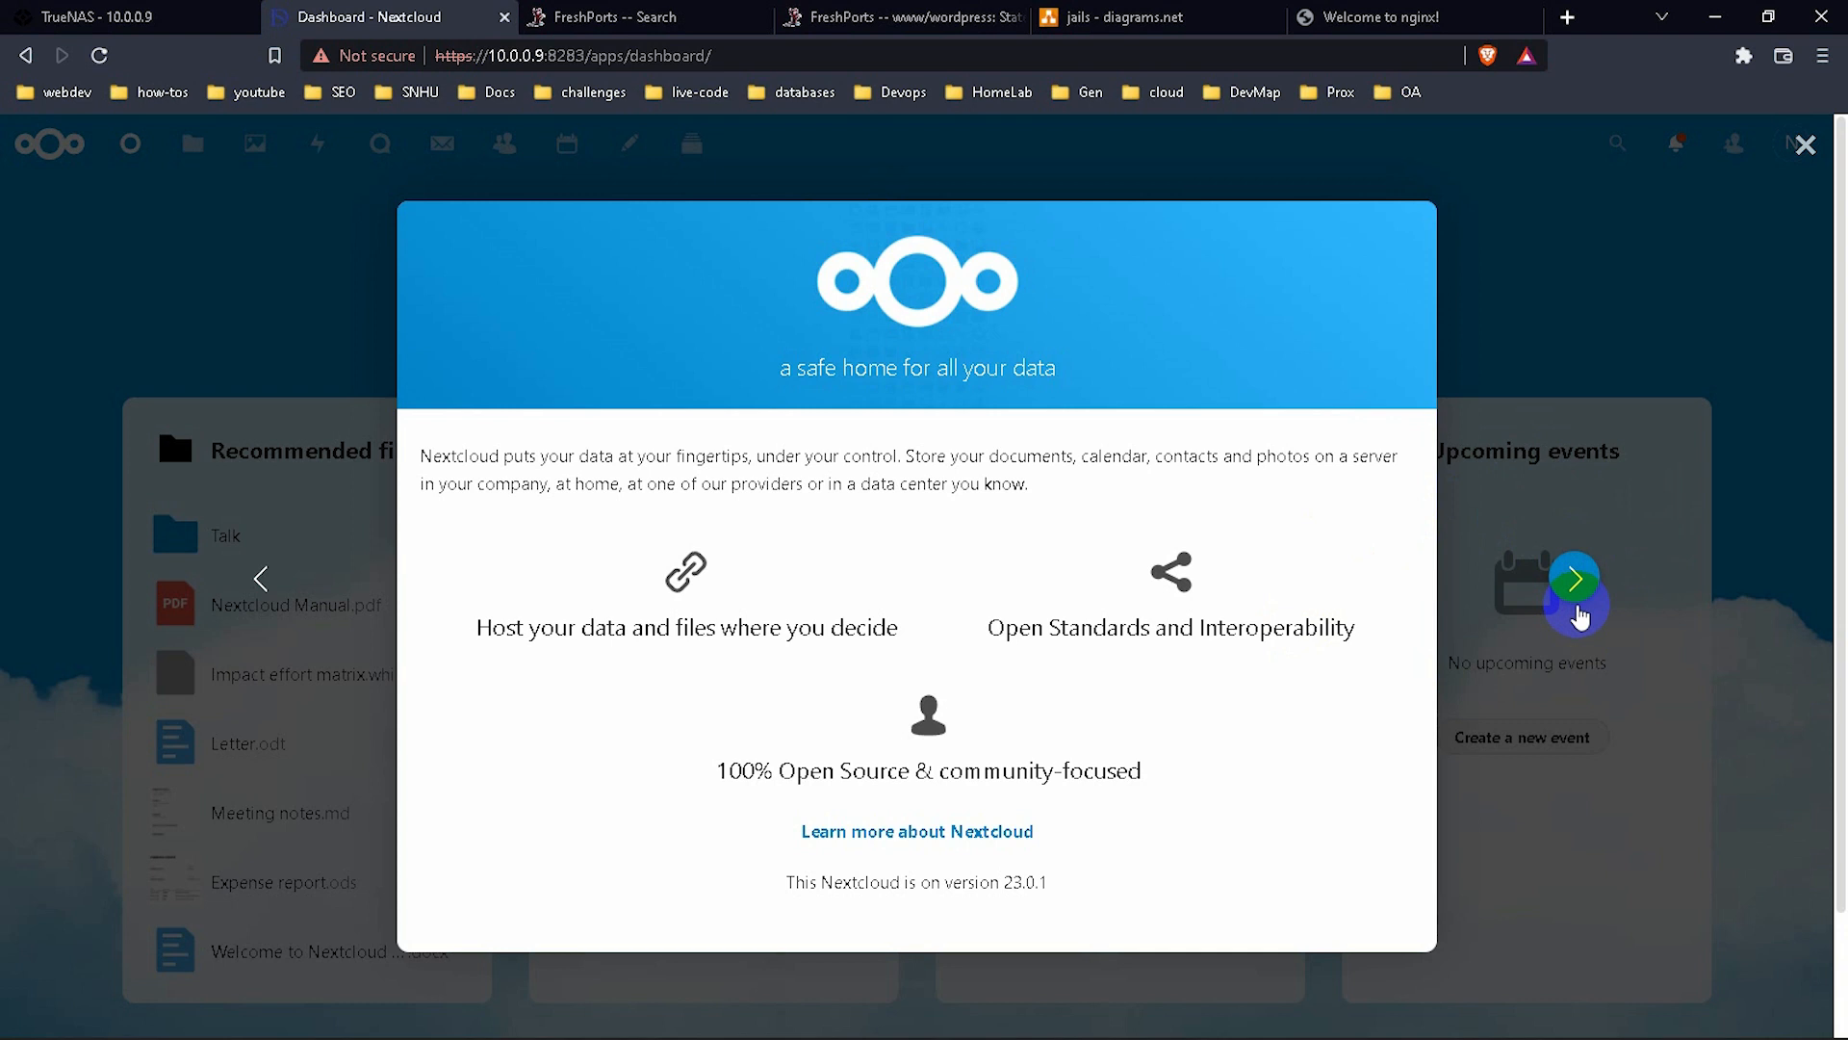
pyautogui.click(1573, 579)
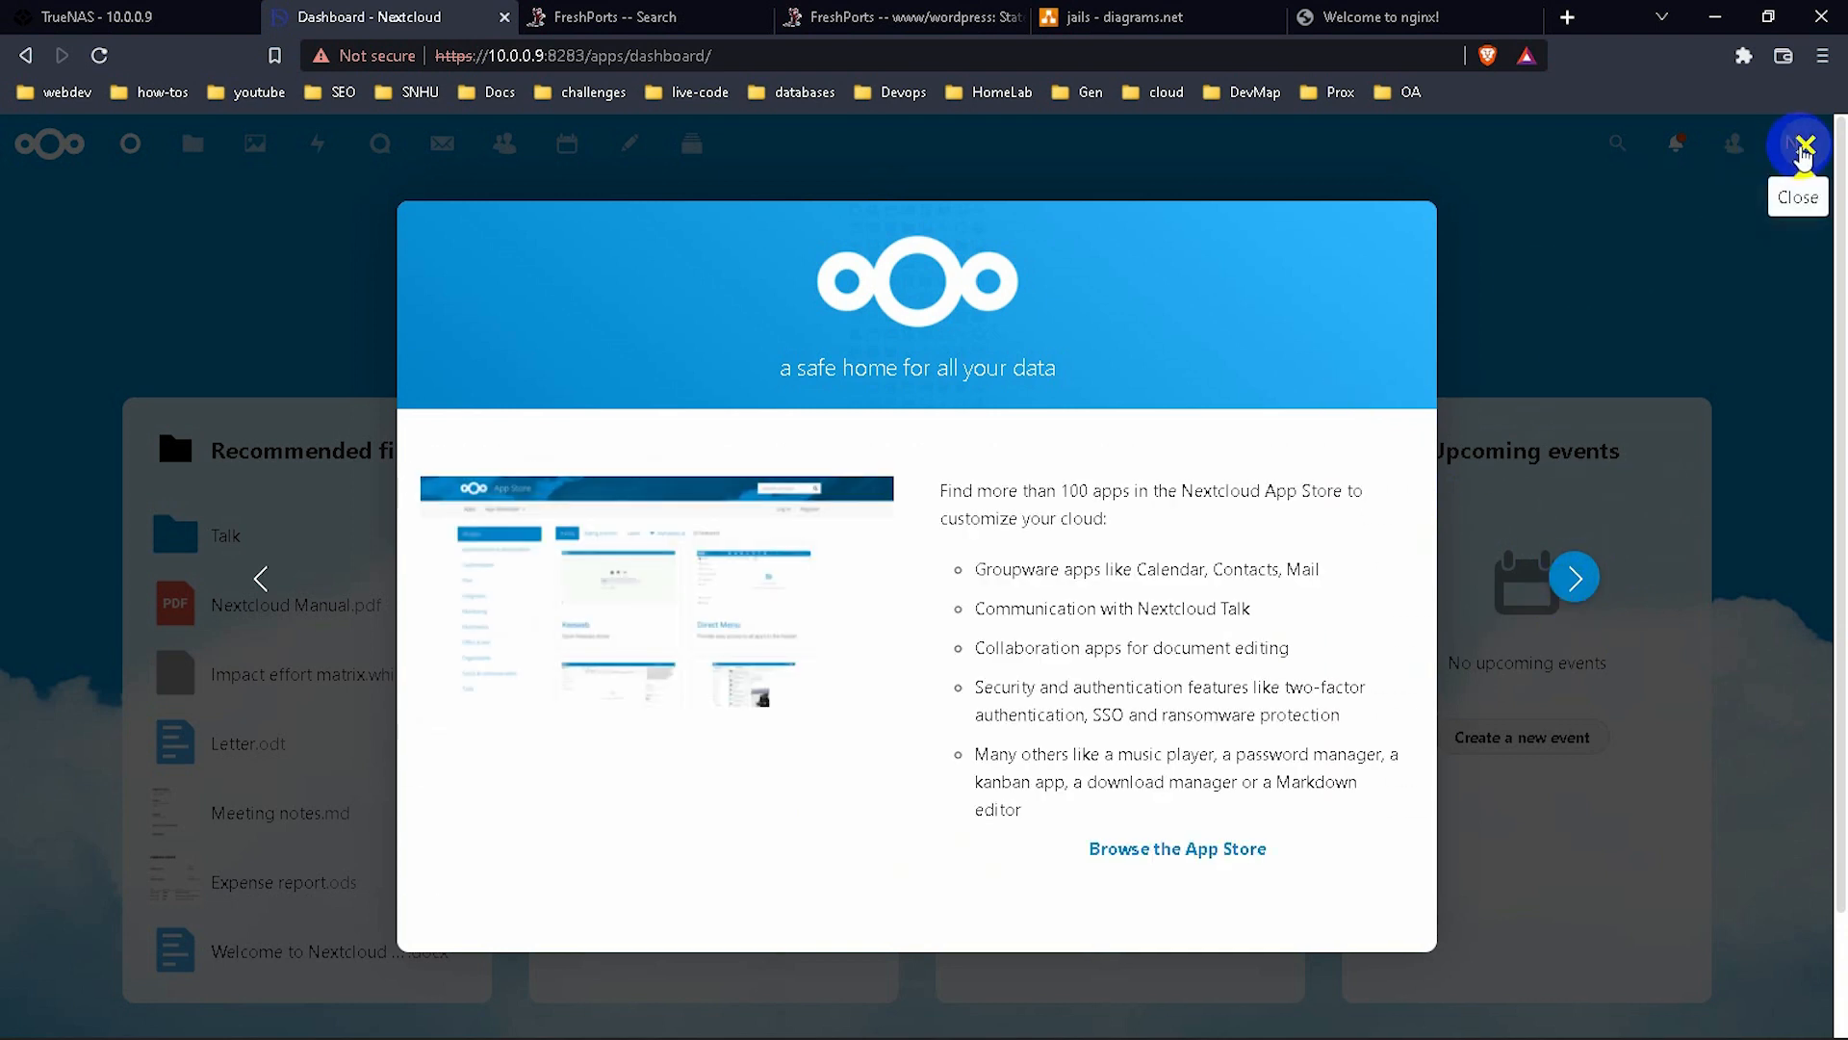
pyautogui.click(1803, 146)
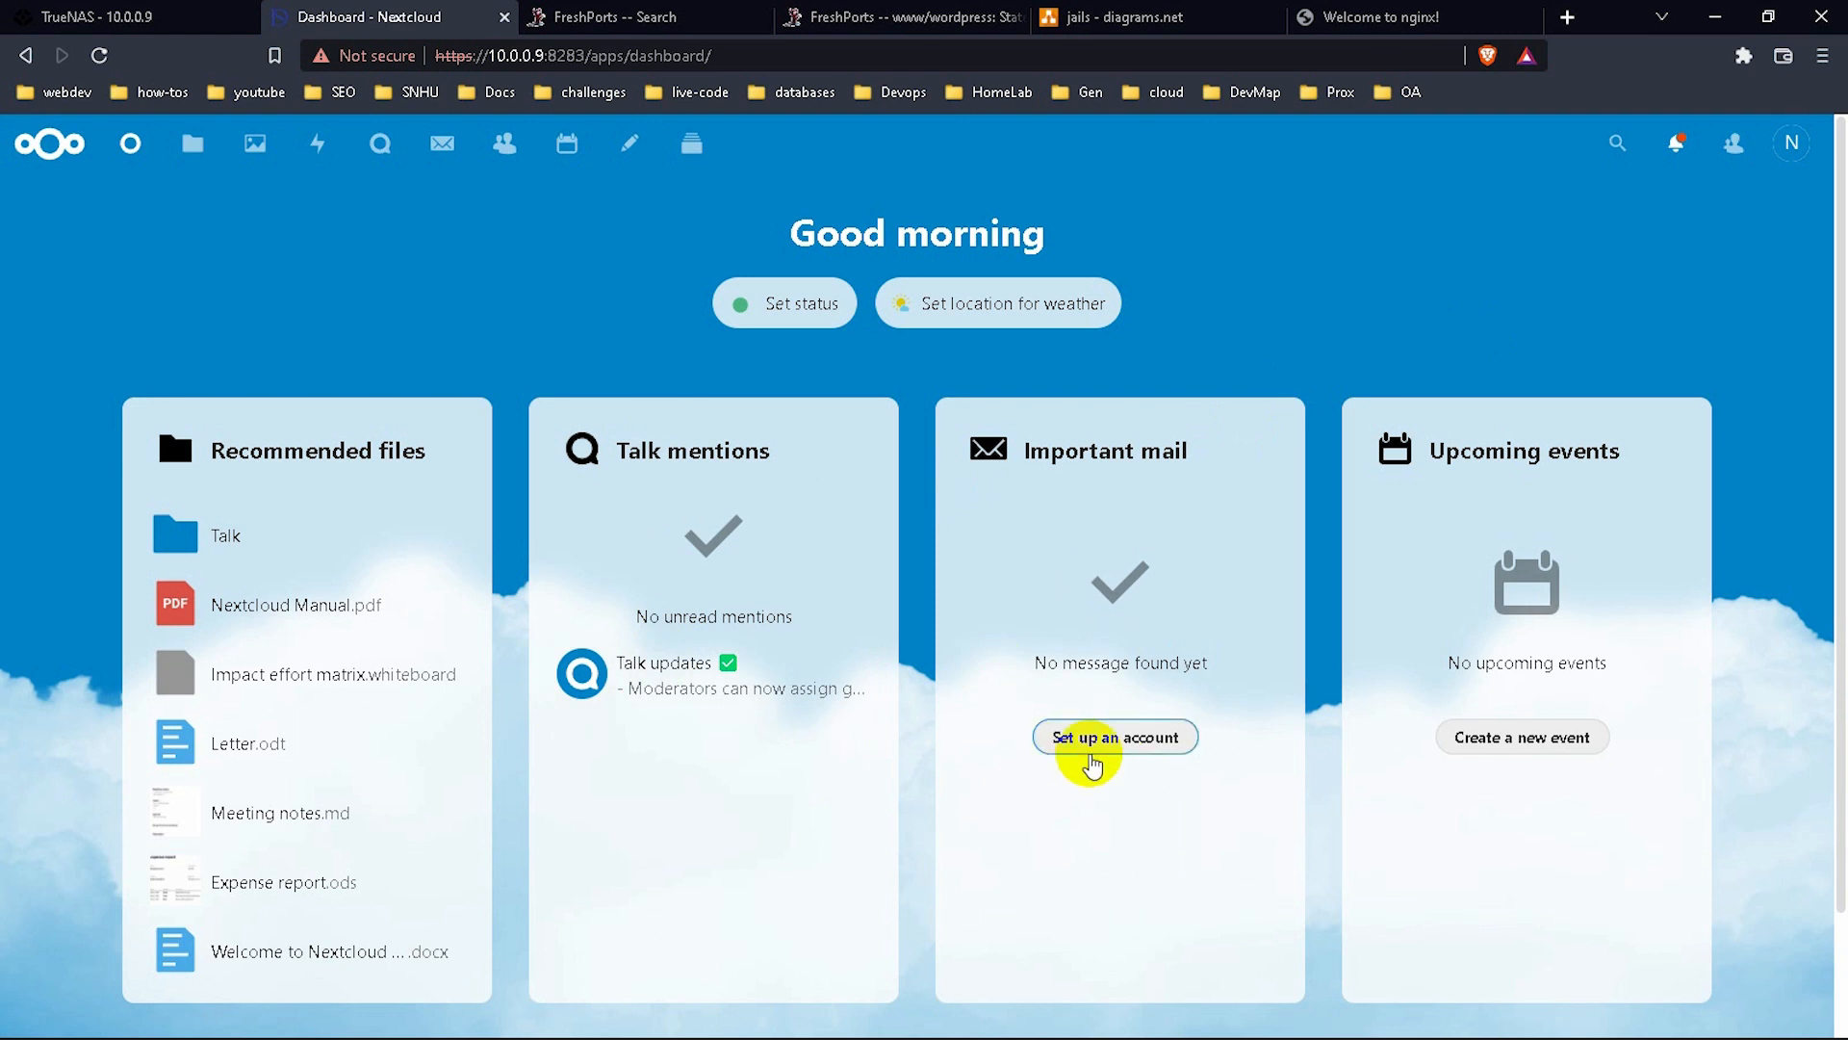
pyautogui.click(991, 332)
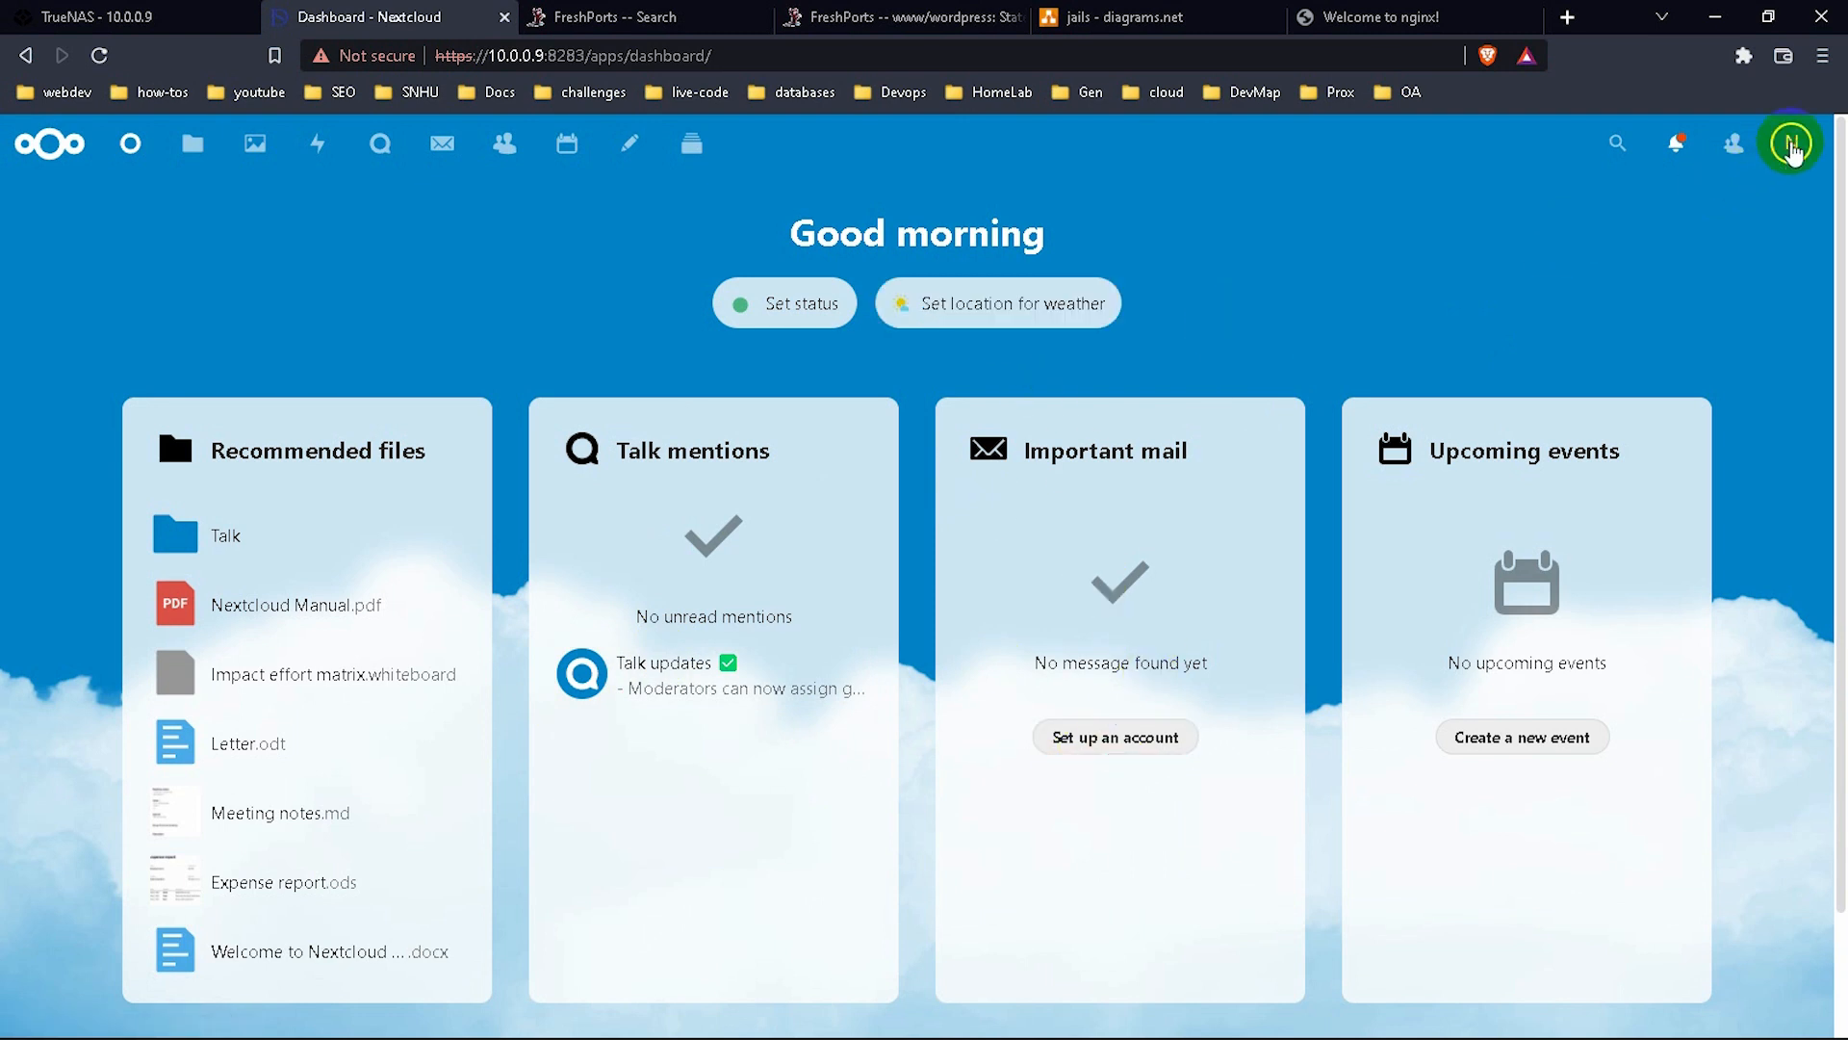
pyautogui.click(1793, 145)
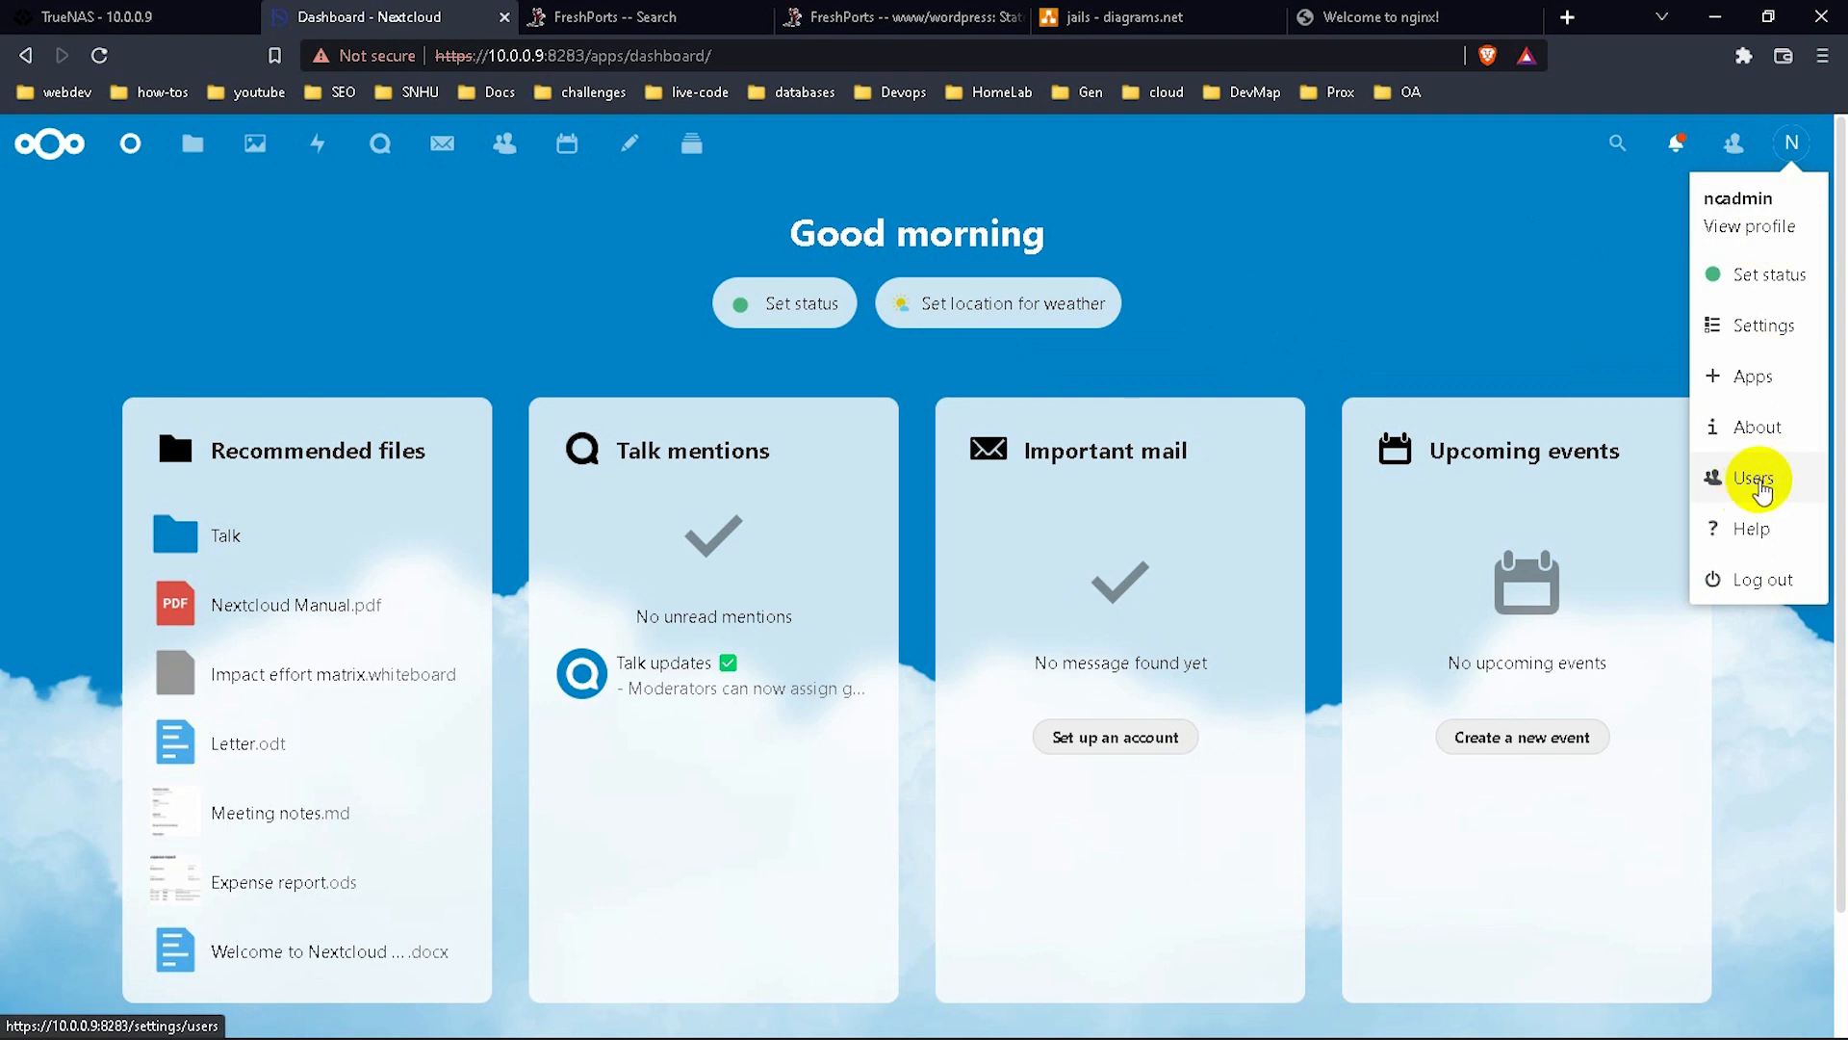
# Go to the Users management page and check the ncadmin account's actions menu.
pyautogui.click(1759, 481)
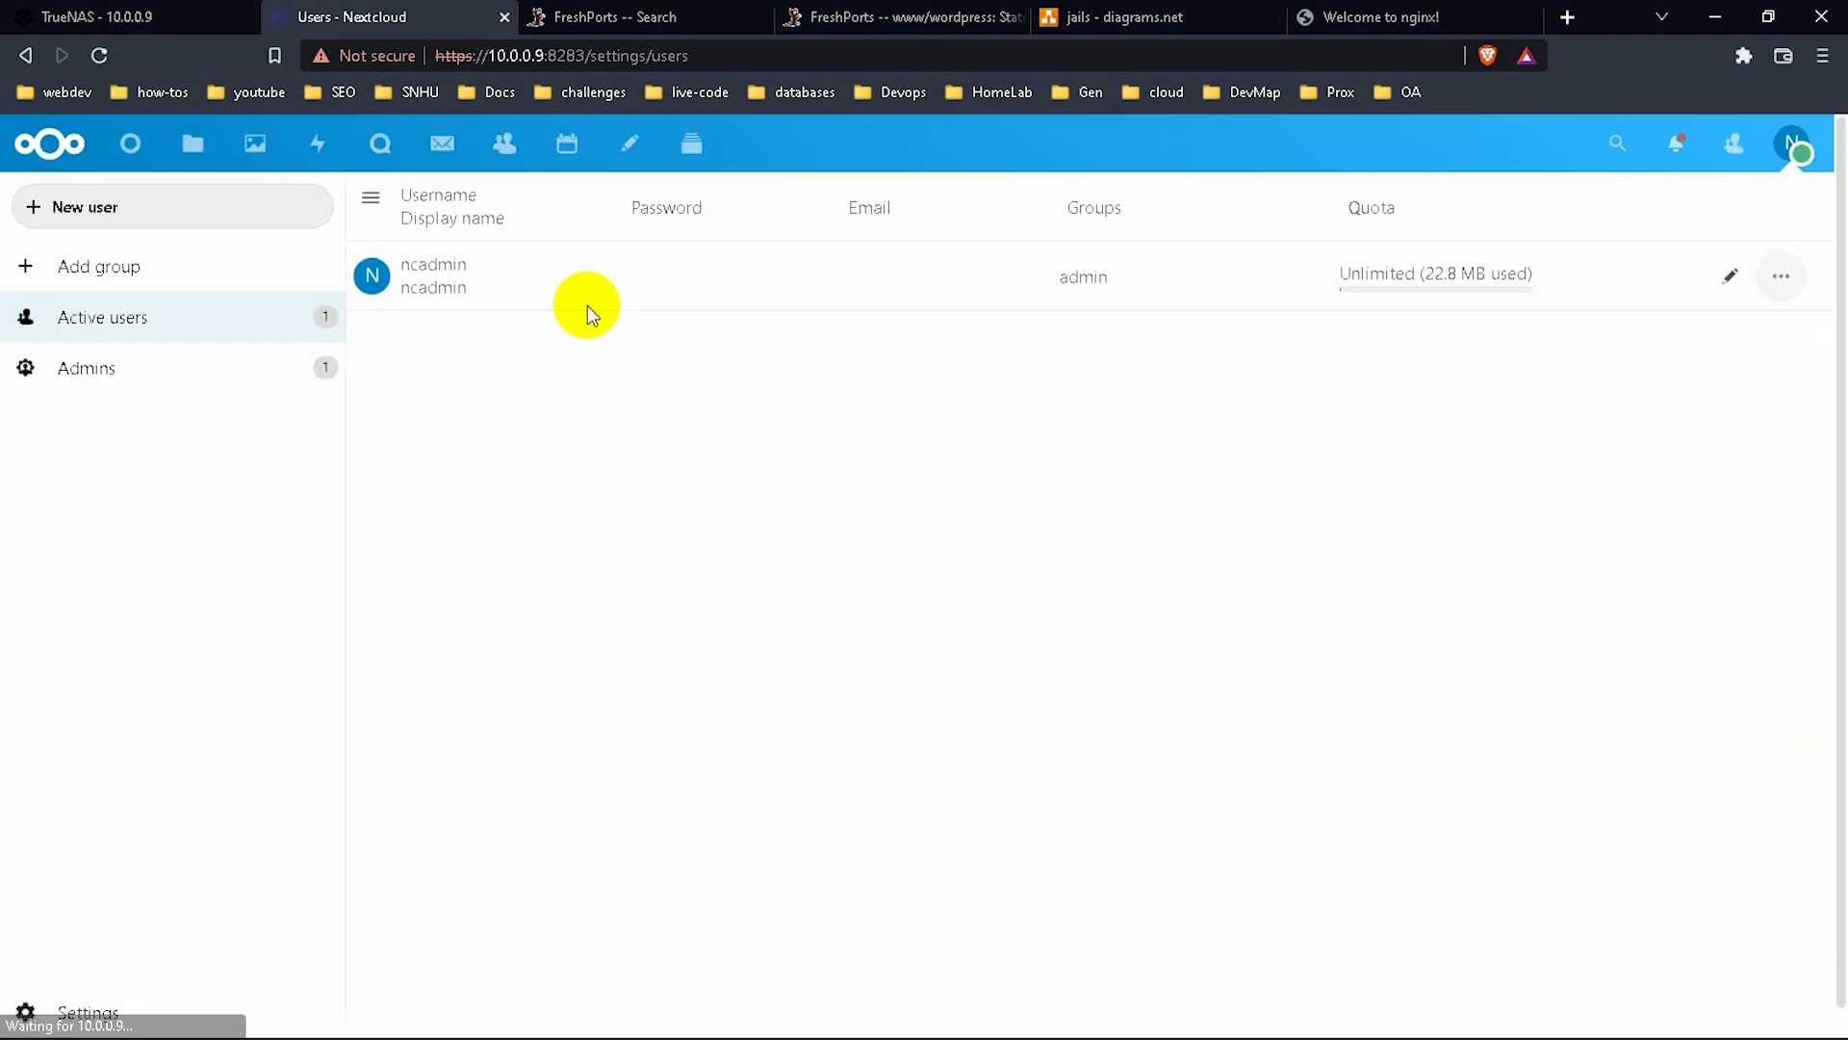
pyautogui.click(478, 284)
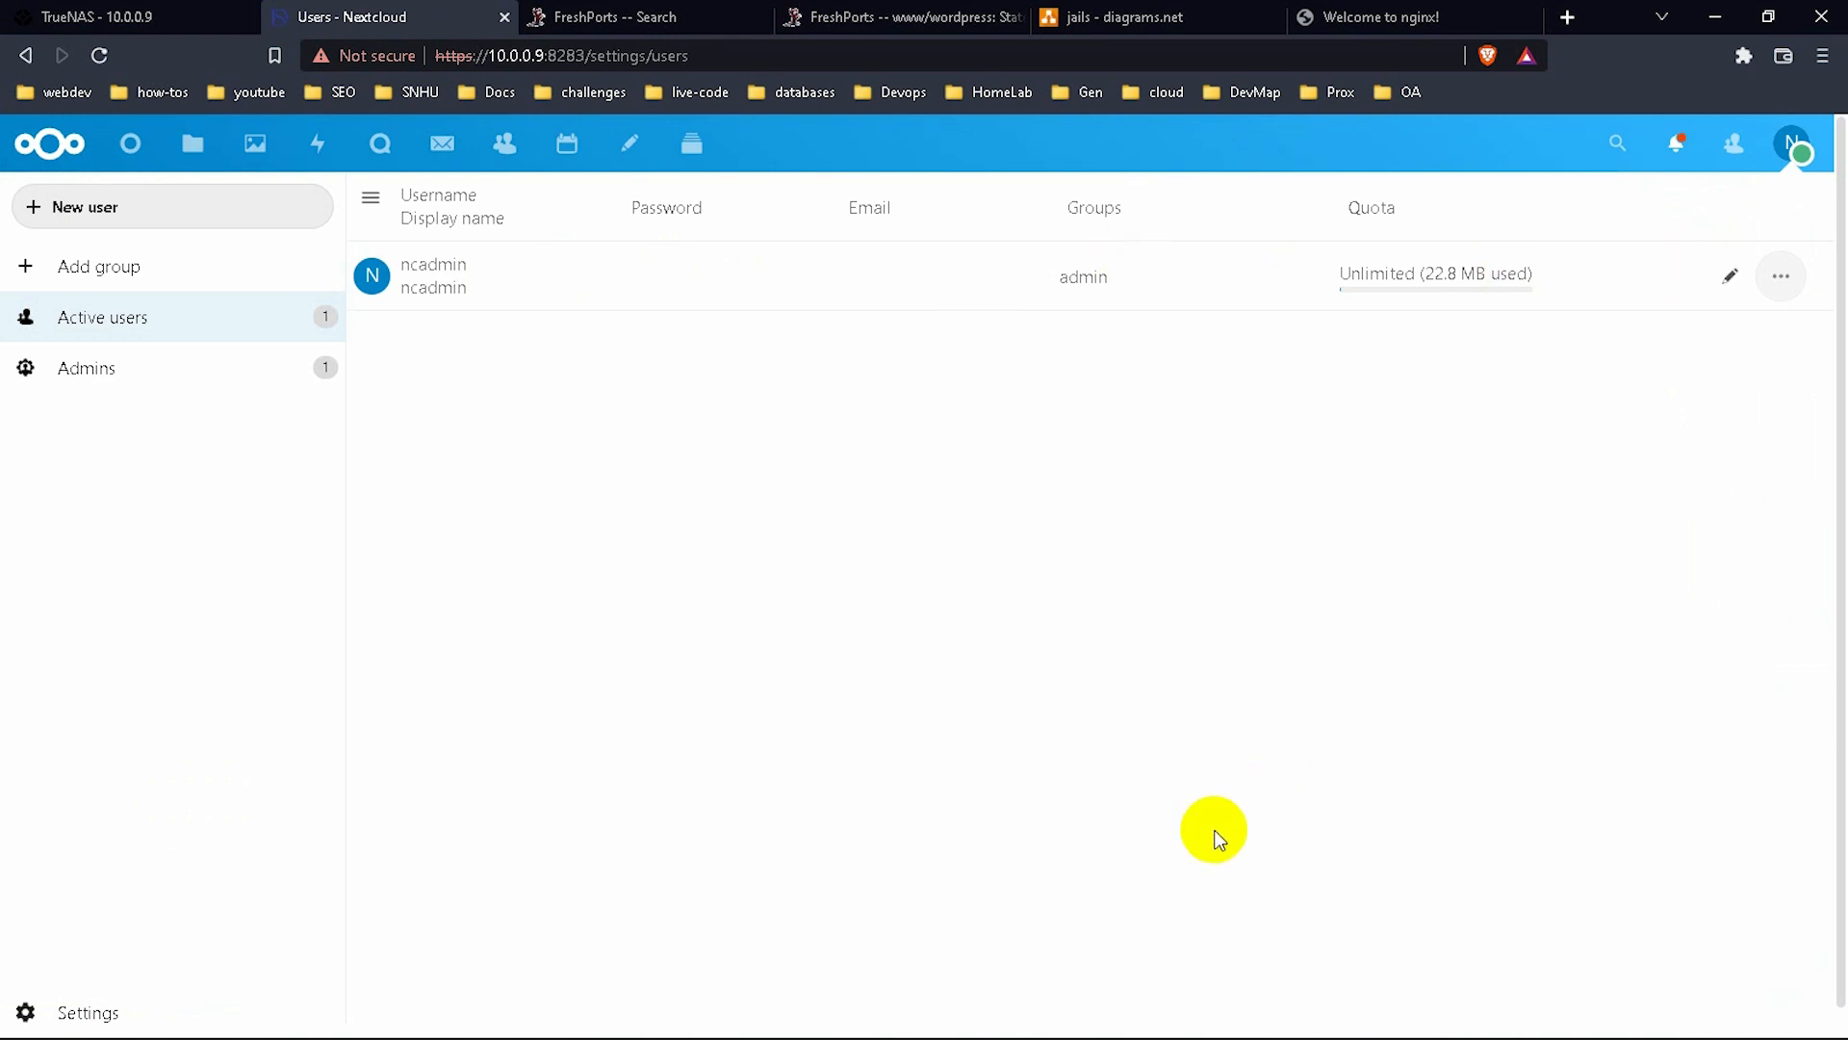
pyautogui.click(1777, 280)
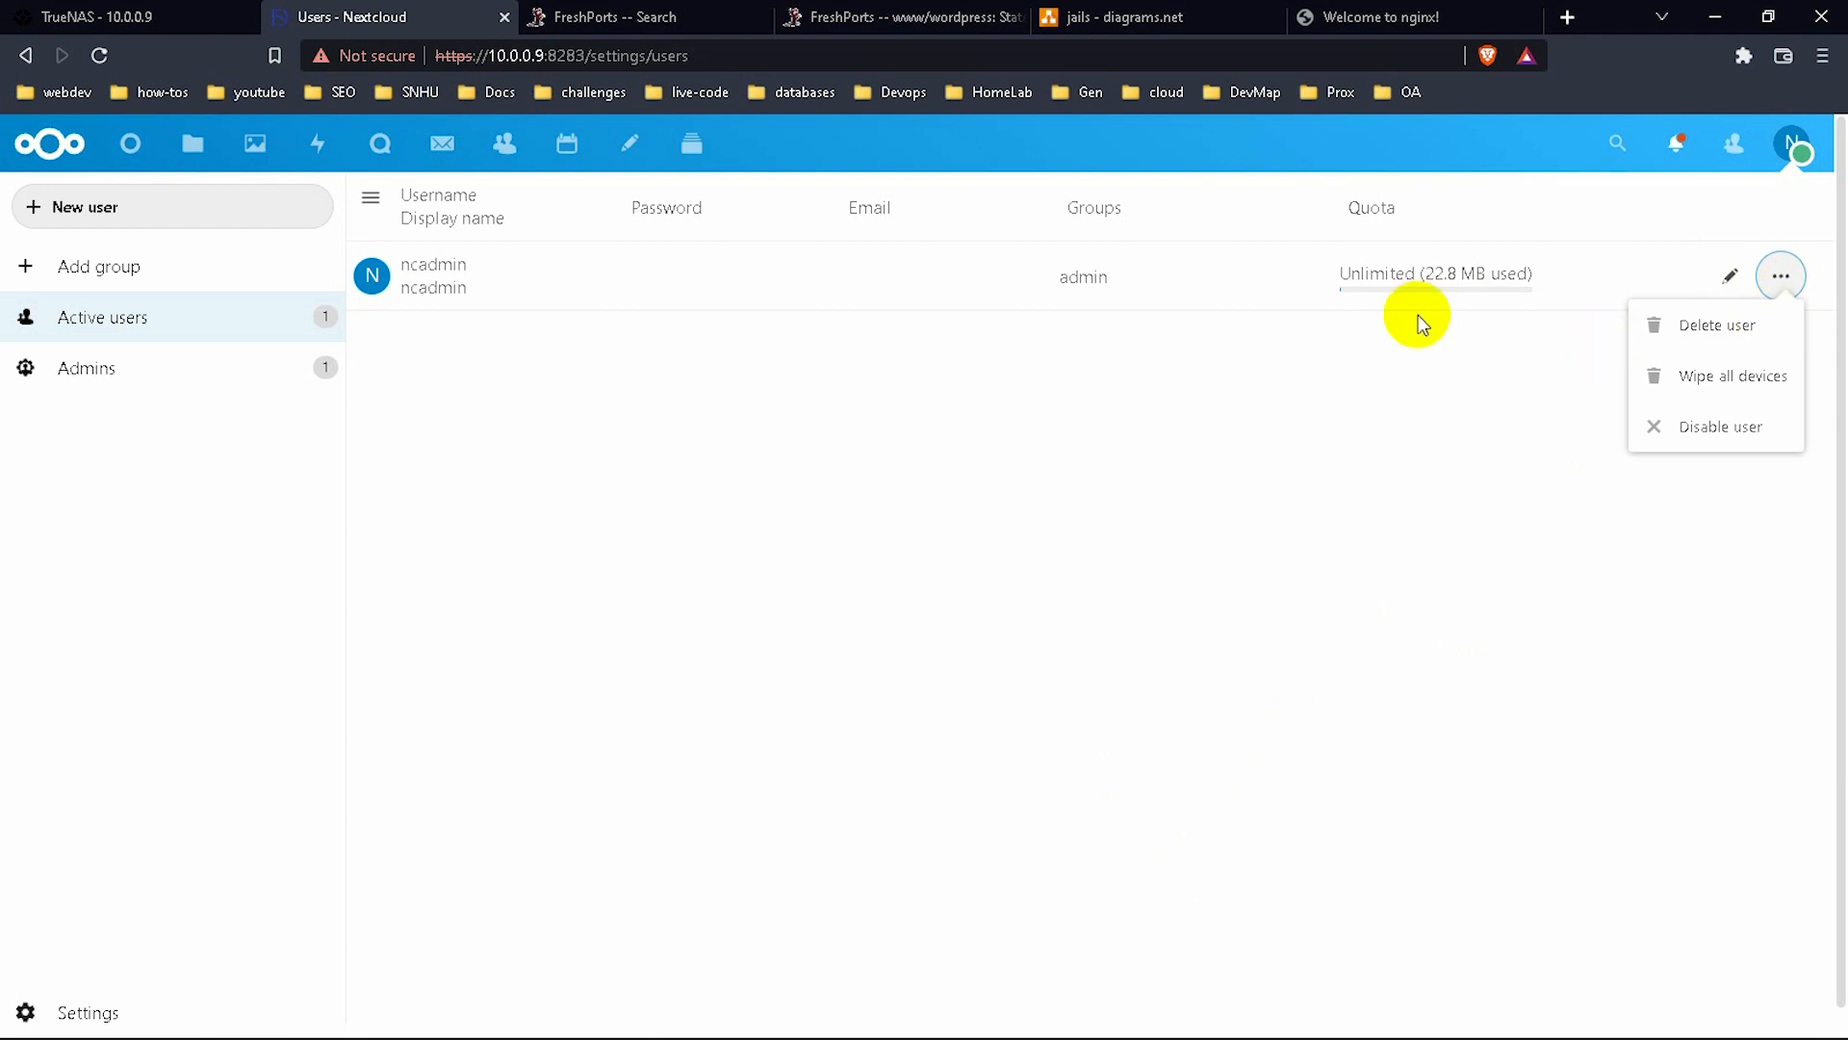
pyautogui.click(1312, 252)
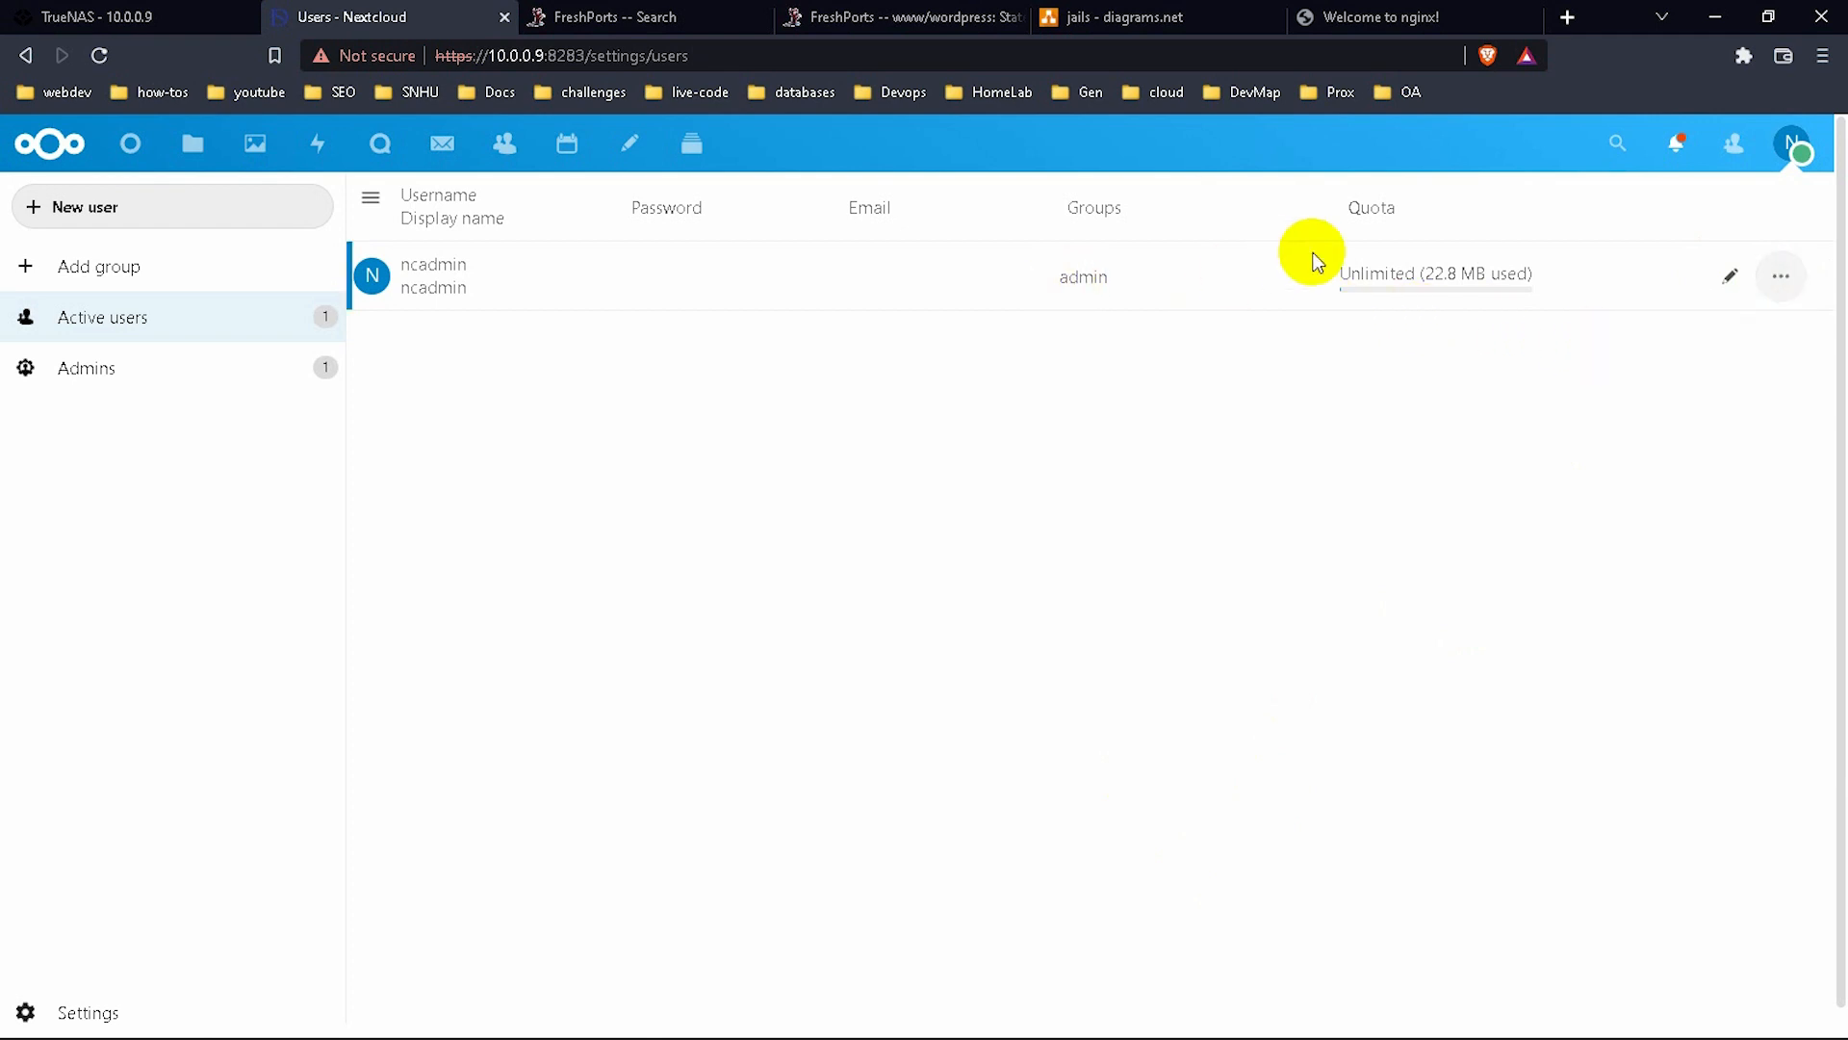
# Edit the ncadmin row: name 'codebydo', a new password, quota kept at Unlimited, then save.
pyautogui.click(1723, 278)
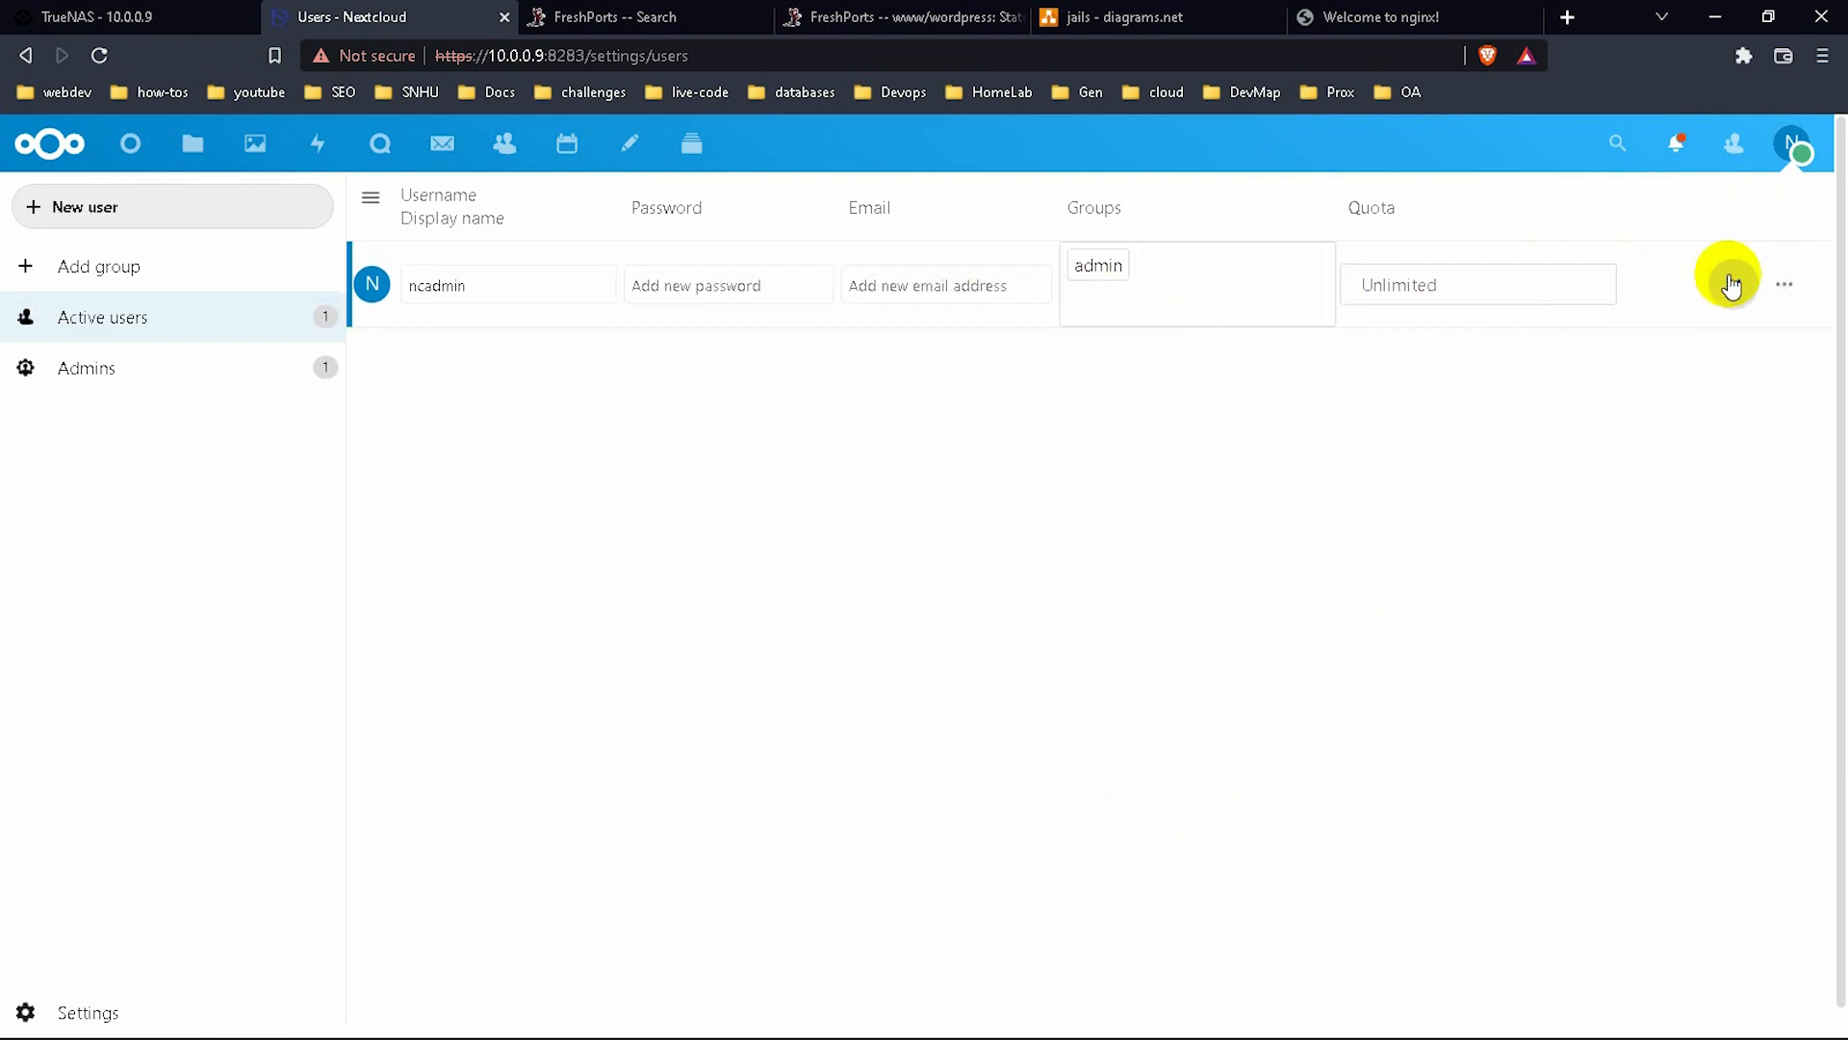
pyautogui.click(668, 281)
pyautogui.moveTo(469, 289); pyautogui.dragTo(377, 286)
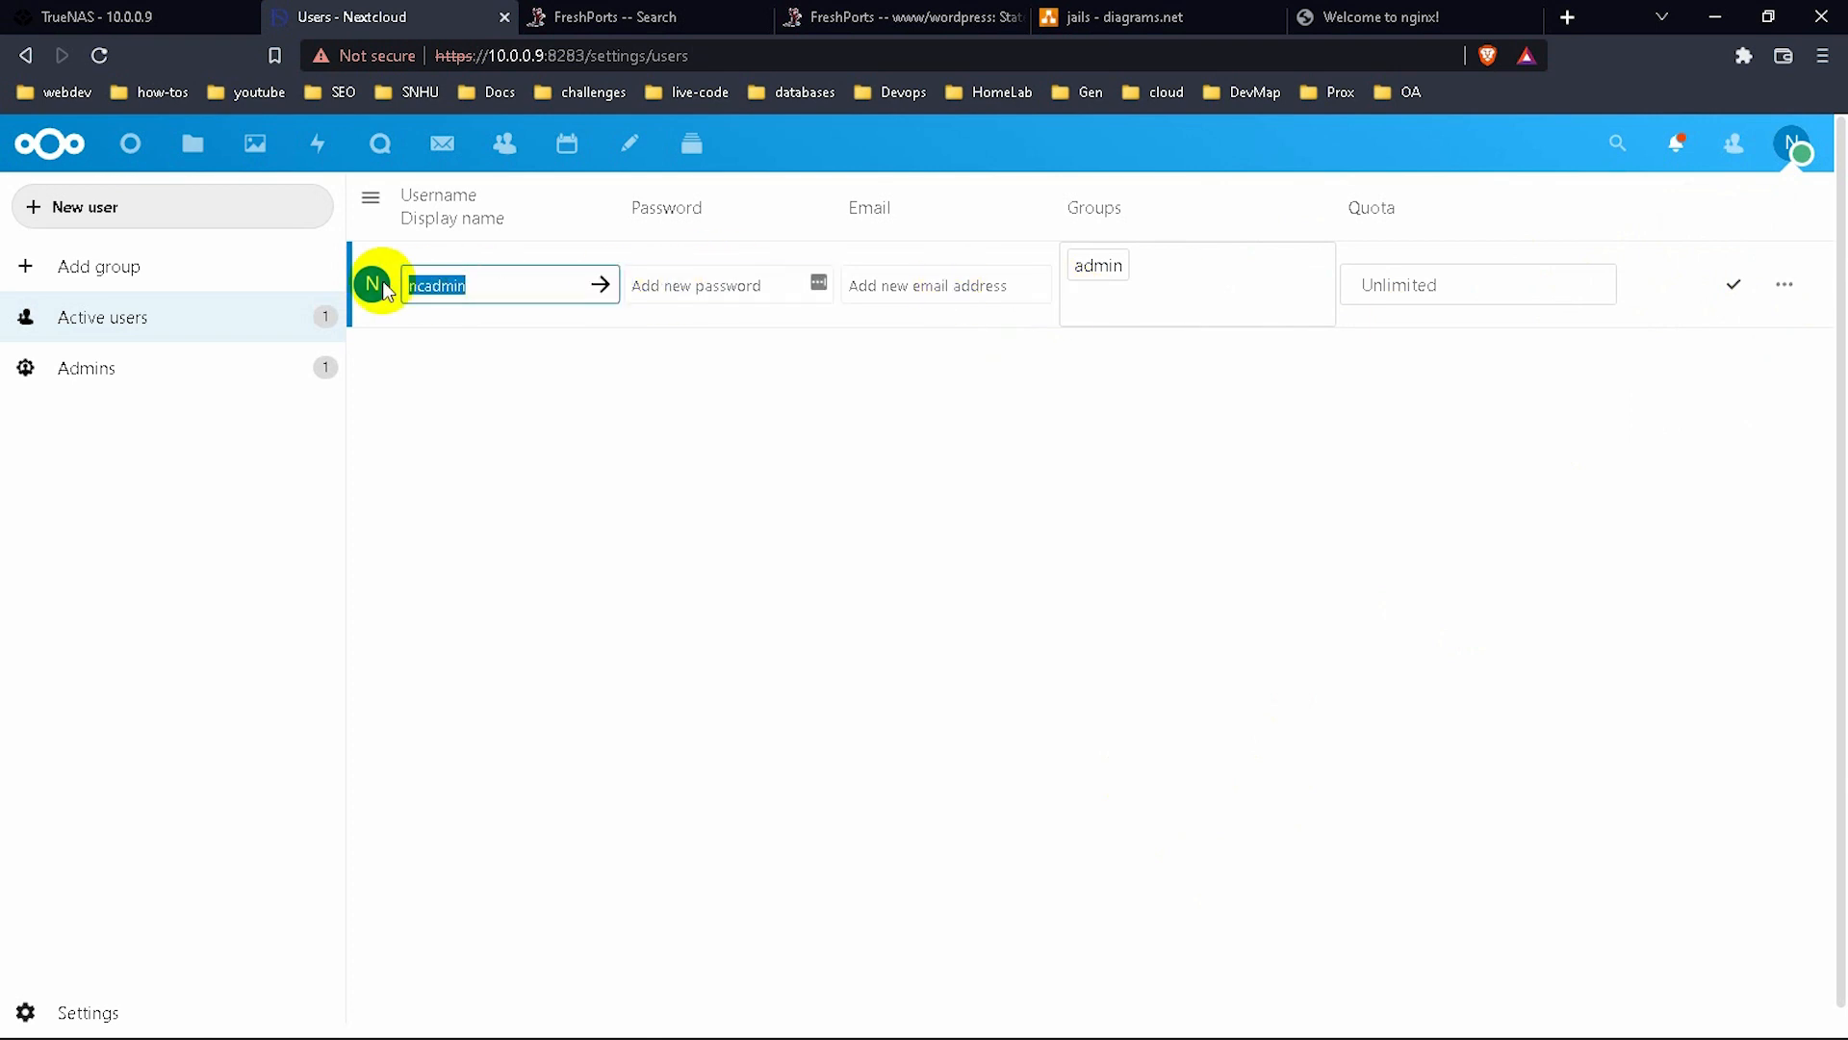
pyautogui.write('codebydoh')
pyautogui.click(681, 286)
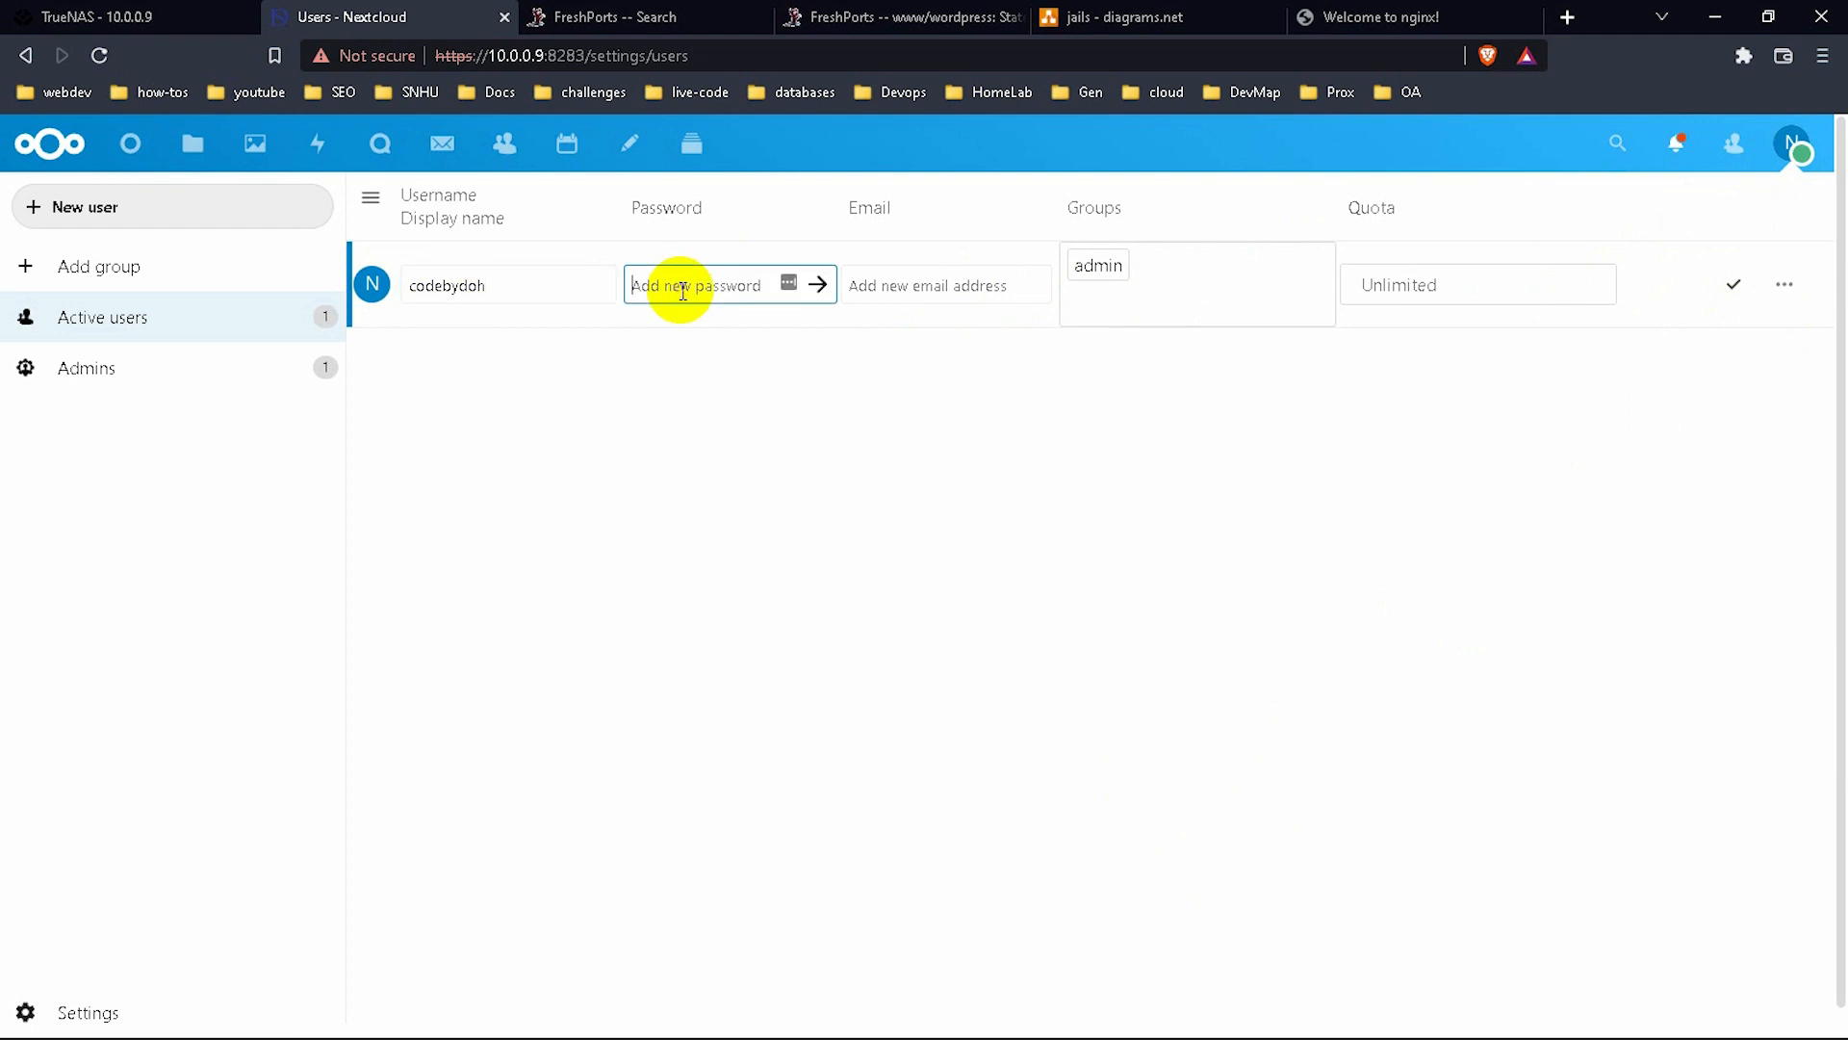
pyautogui.write('c')
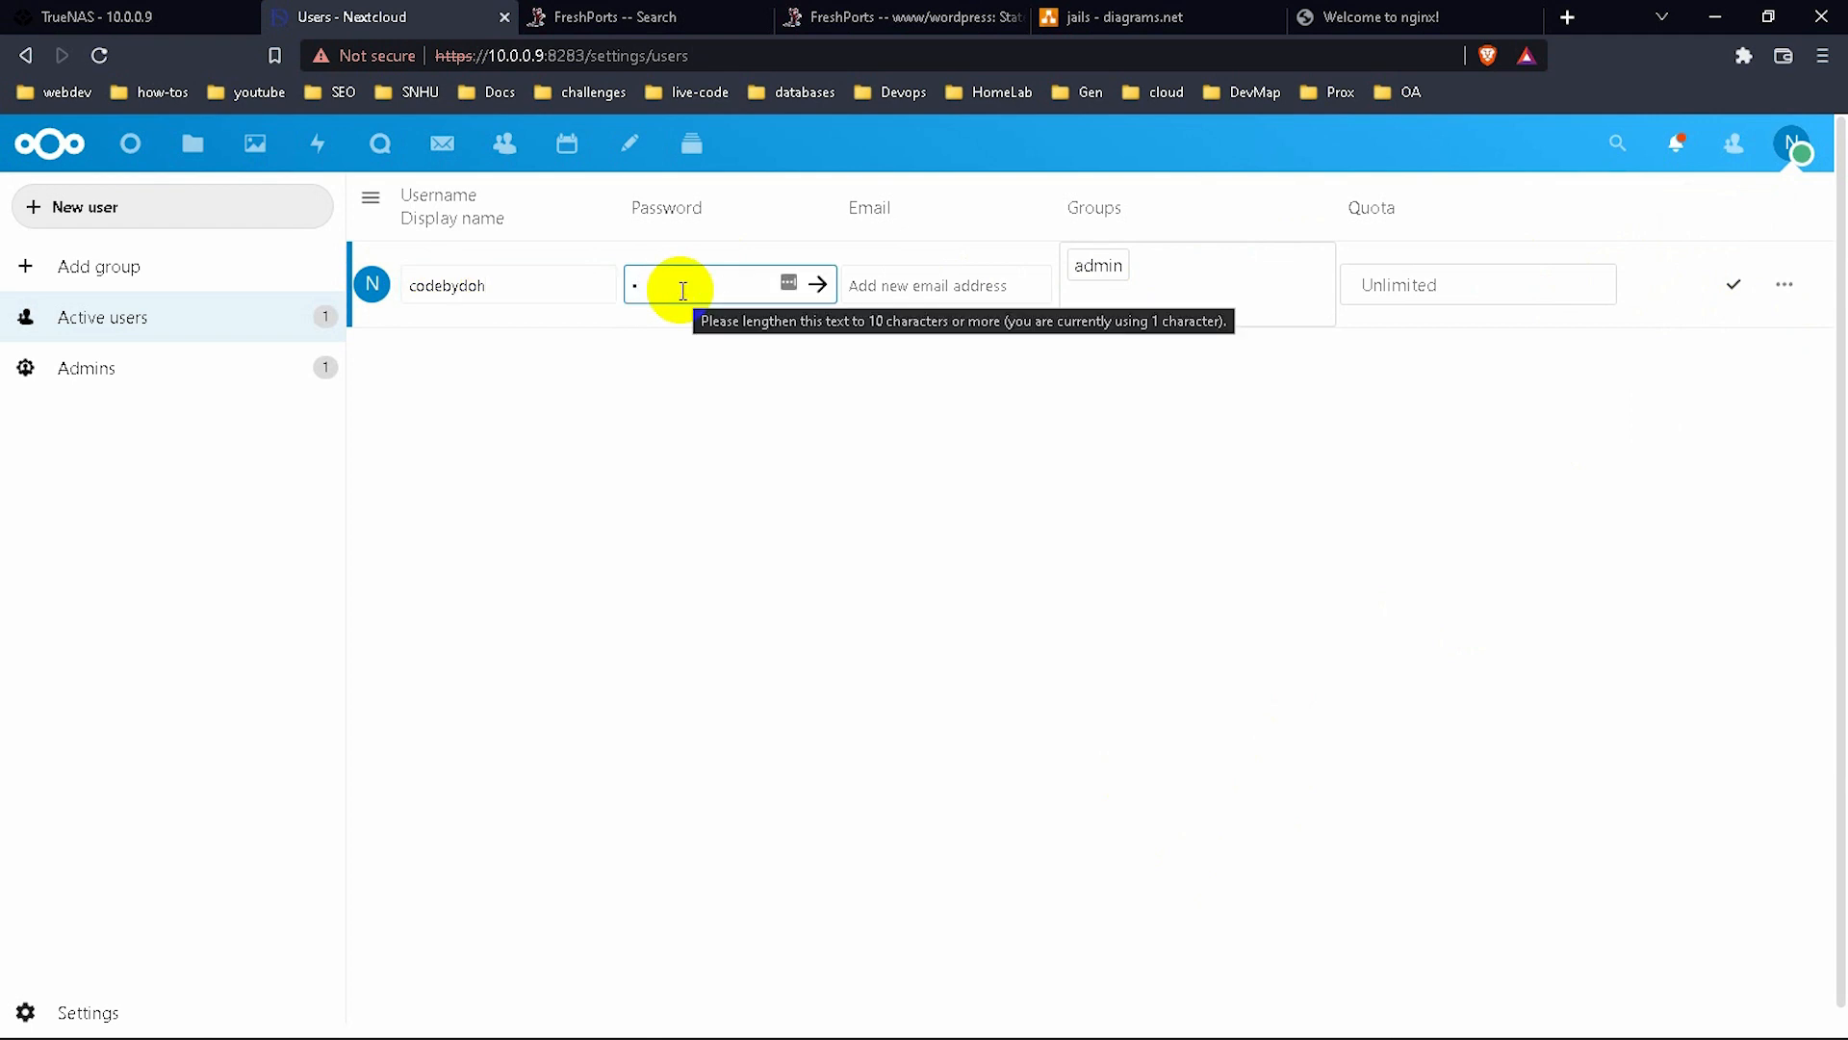
pyautogui.press('BackSpace')
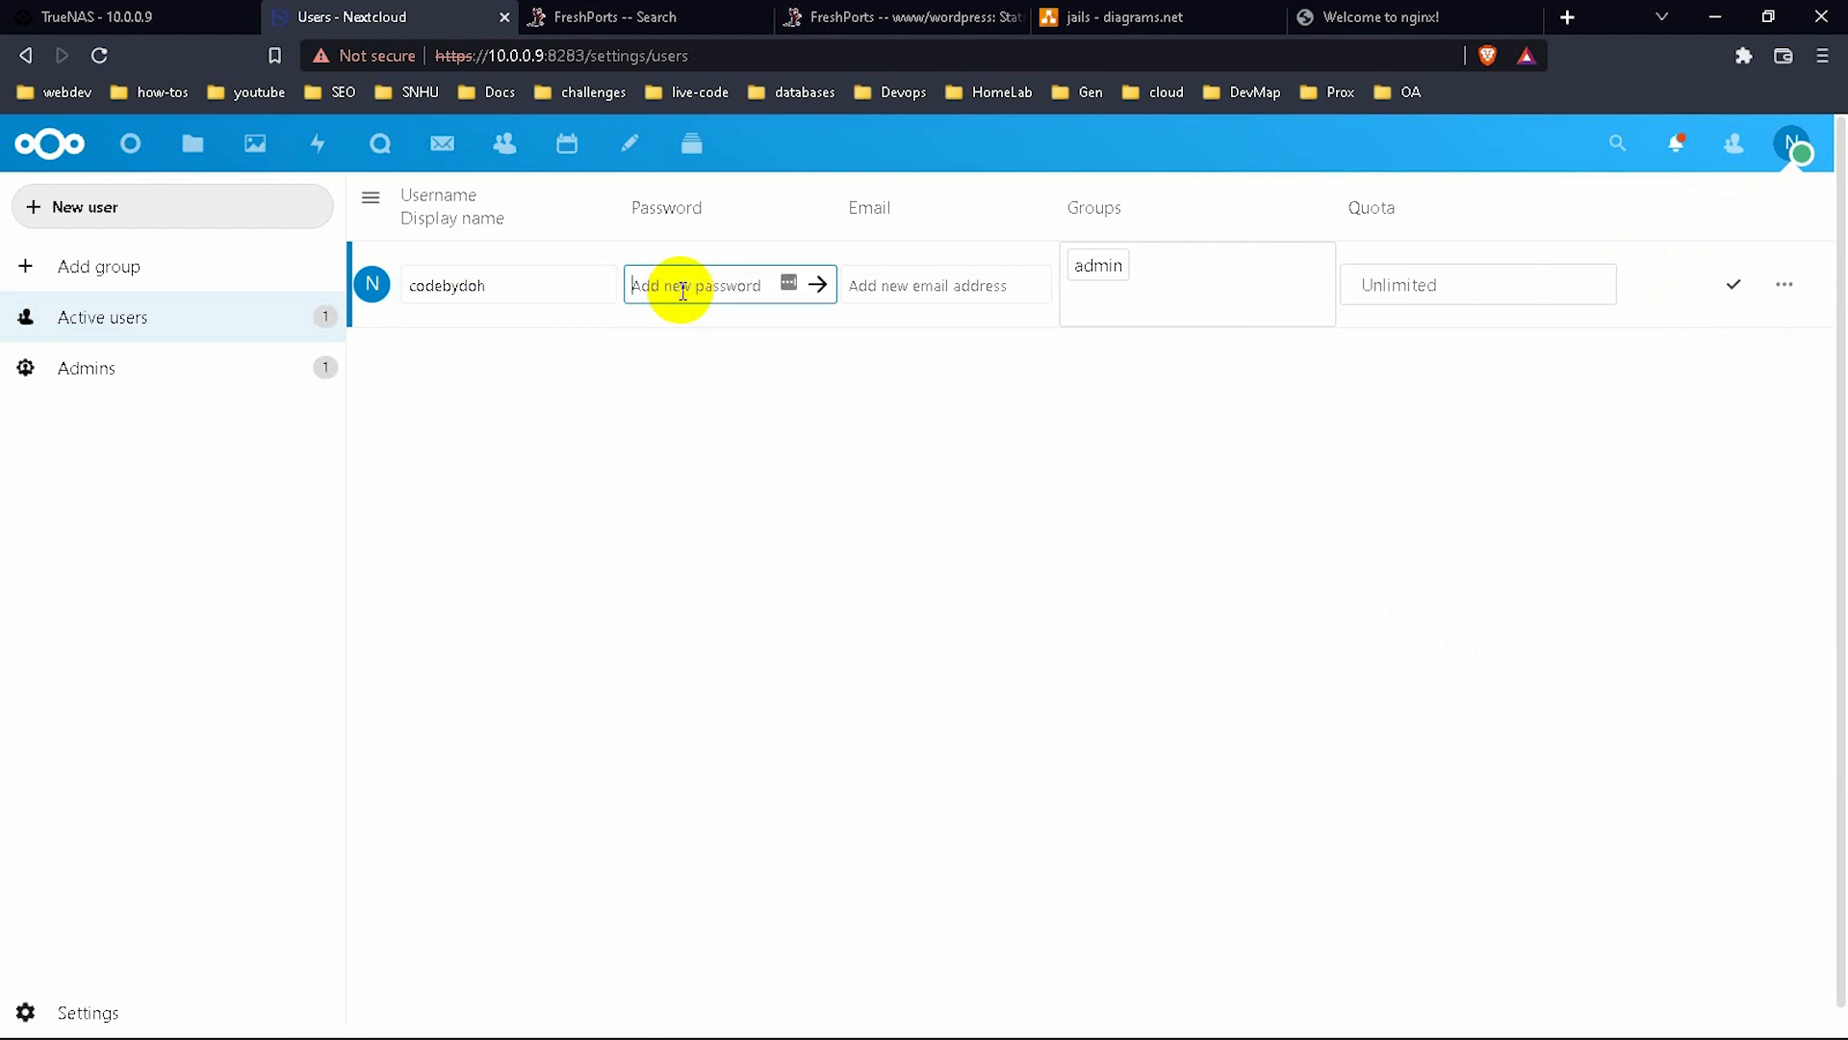
pyautogui.click(974, 334)
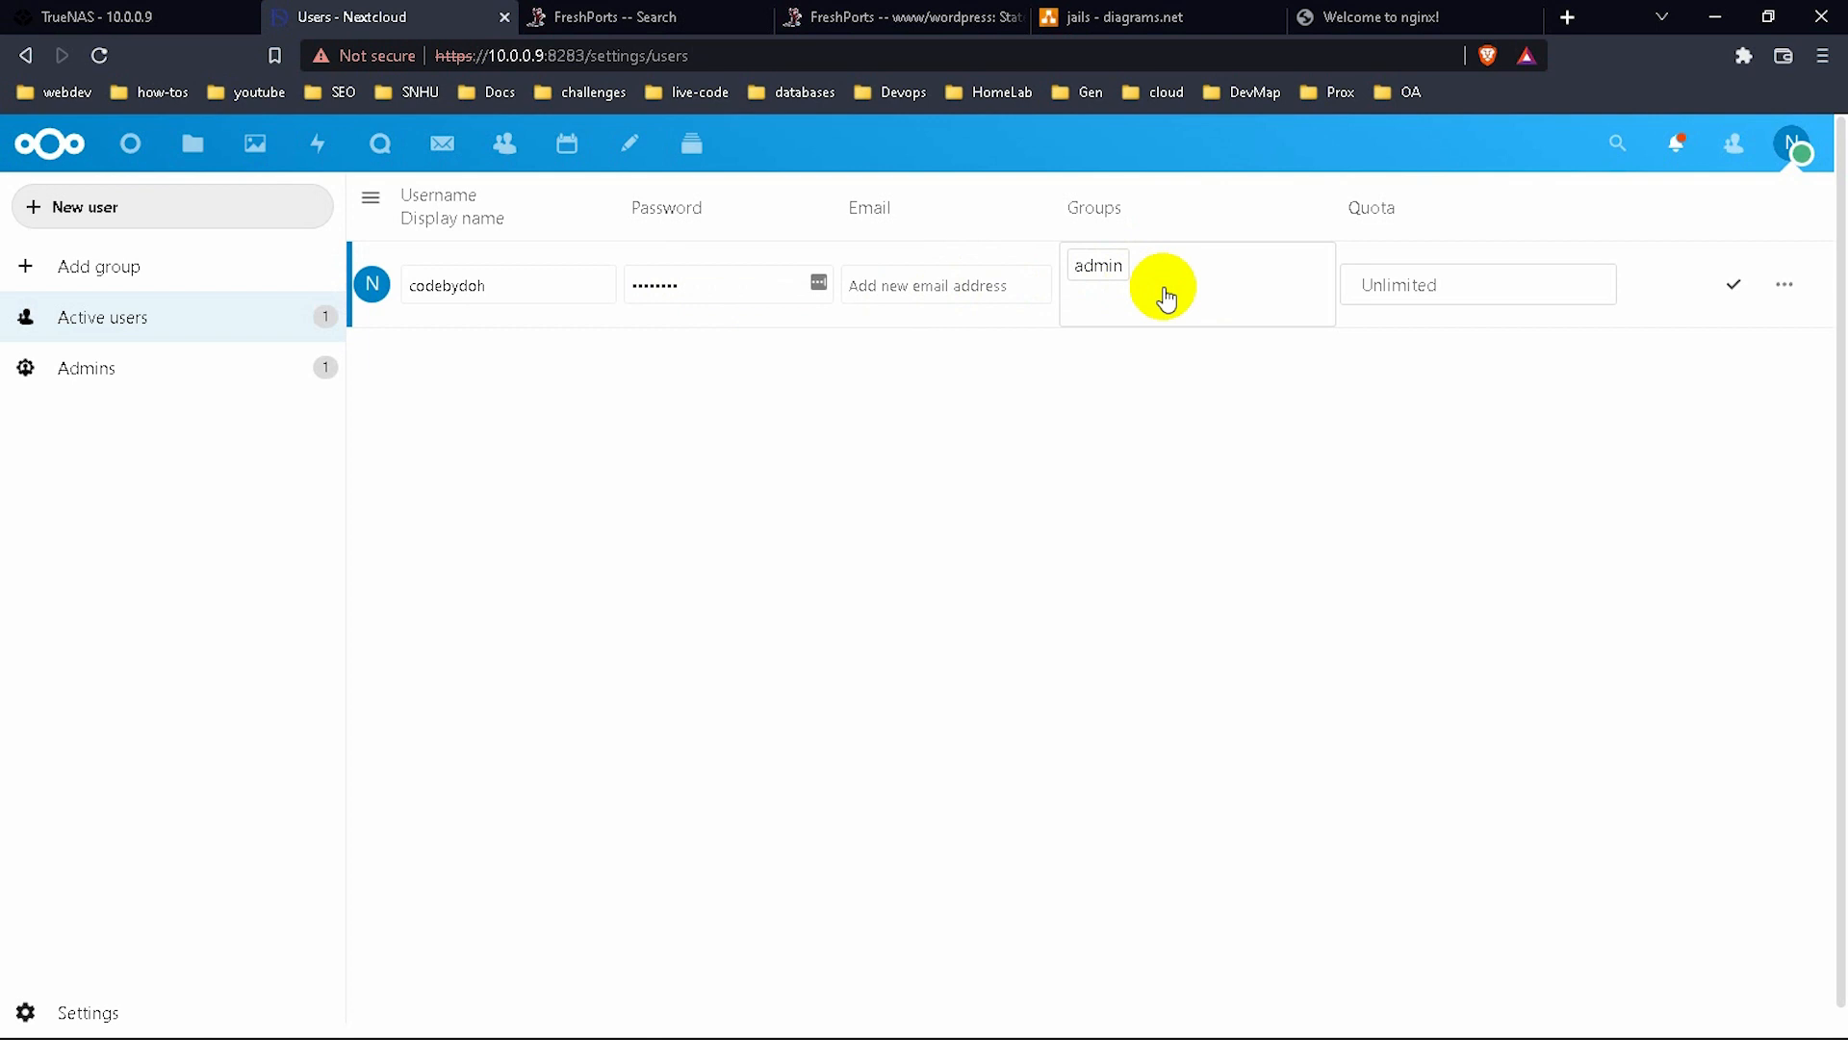
pyautogui.click(1500, 281)
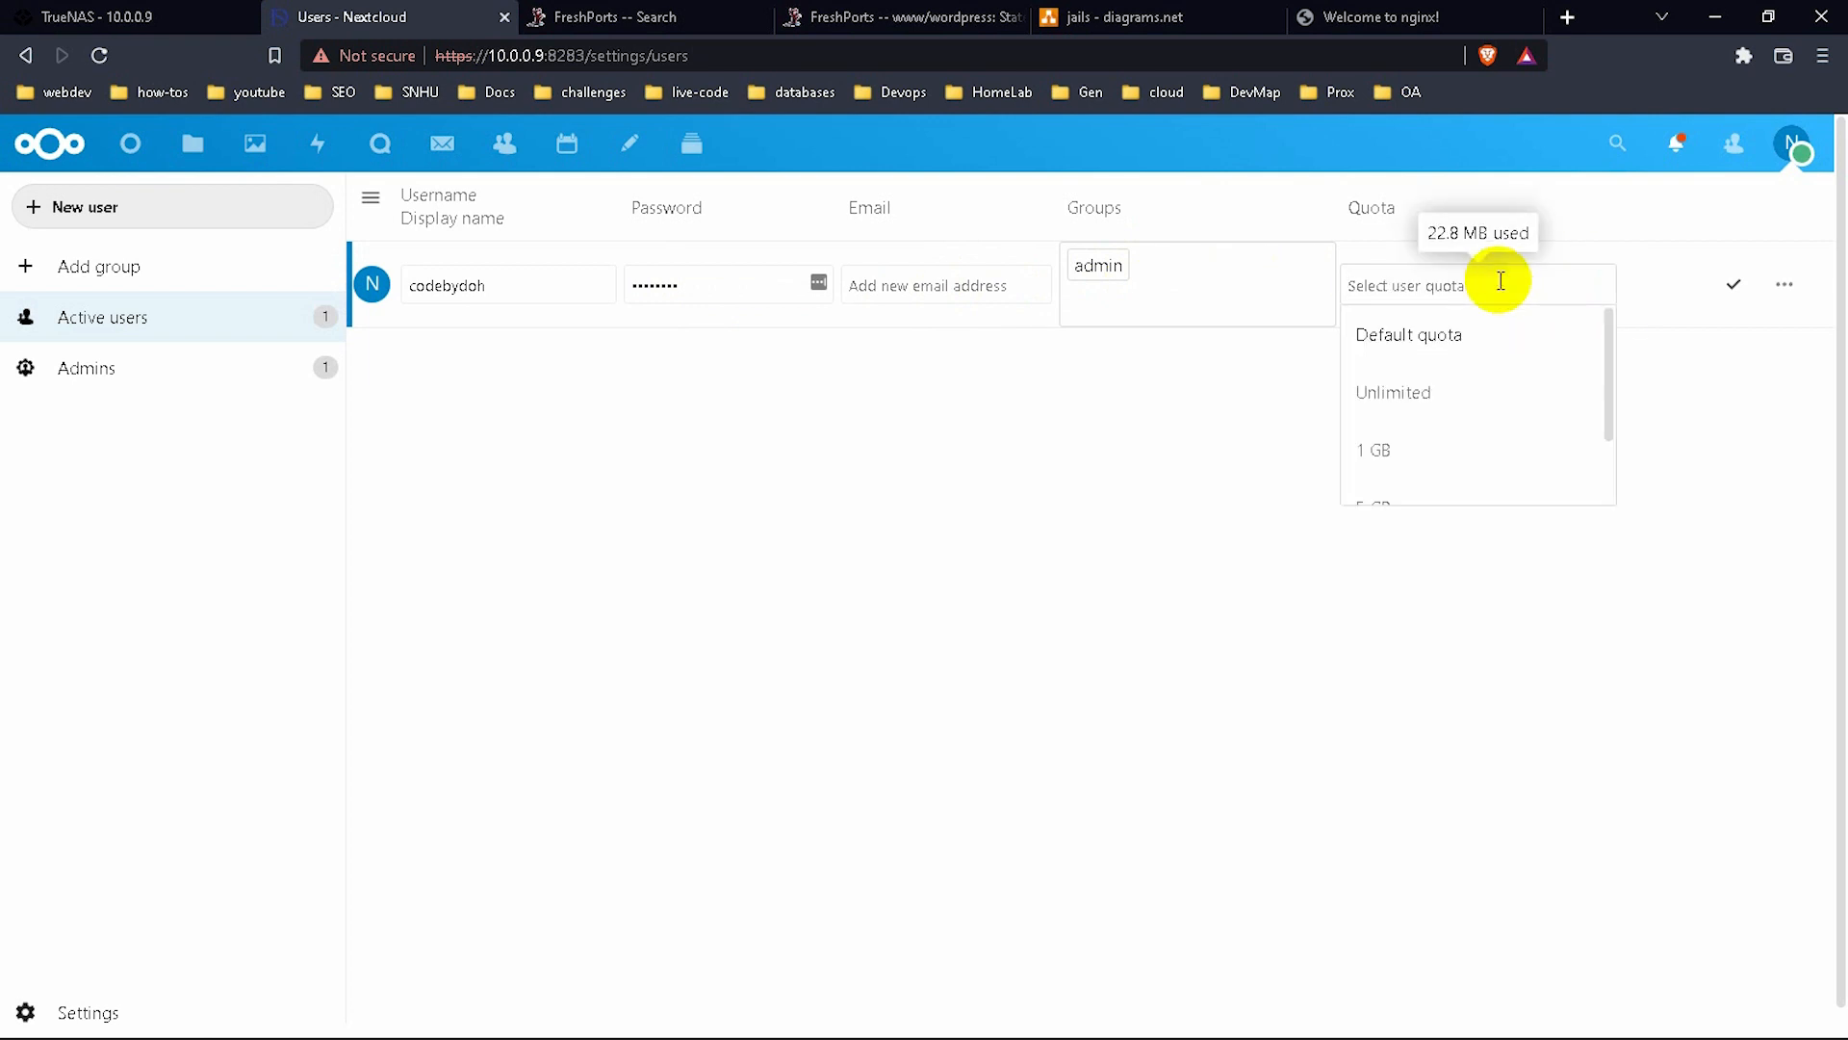
pyautogui.click(1463, 404)
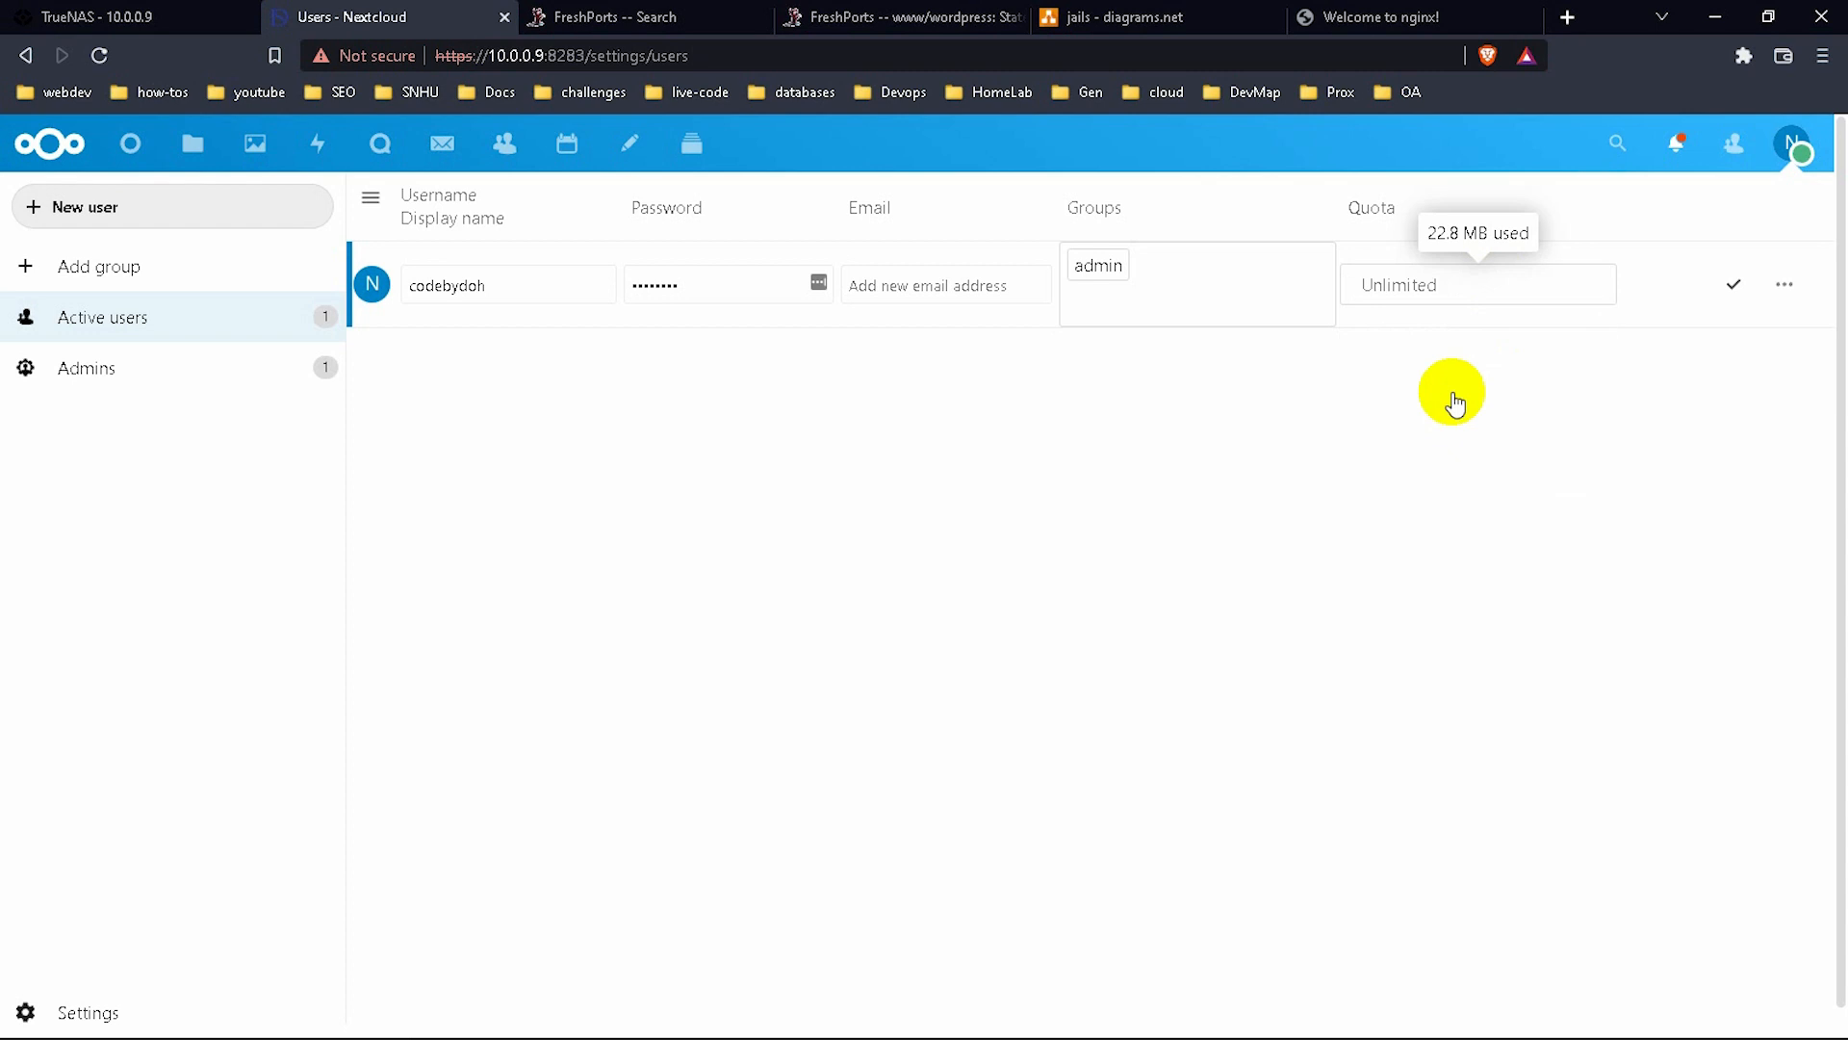
pyautogui.click(1730, 296)
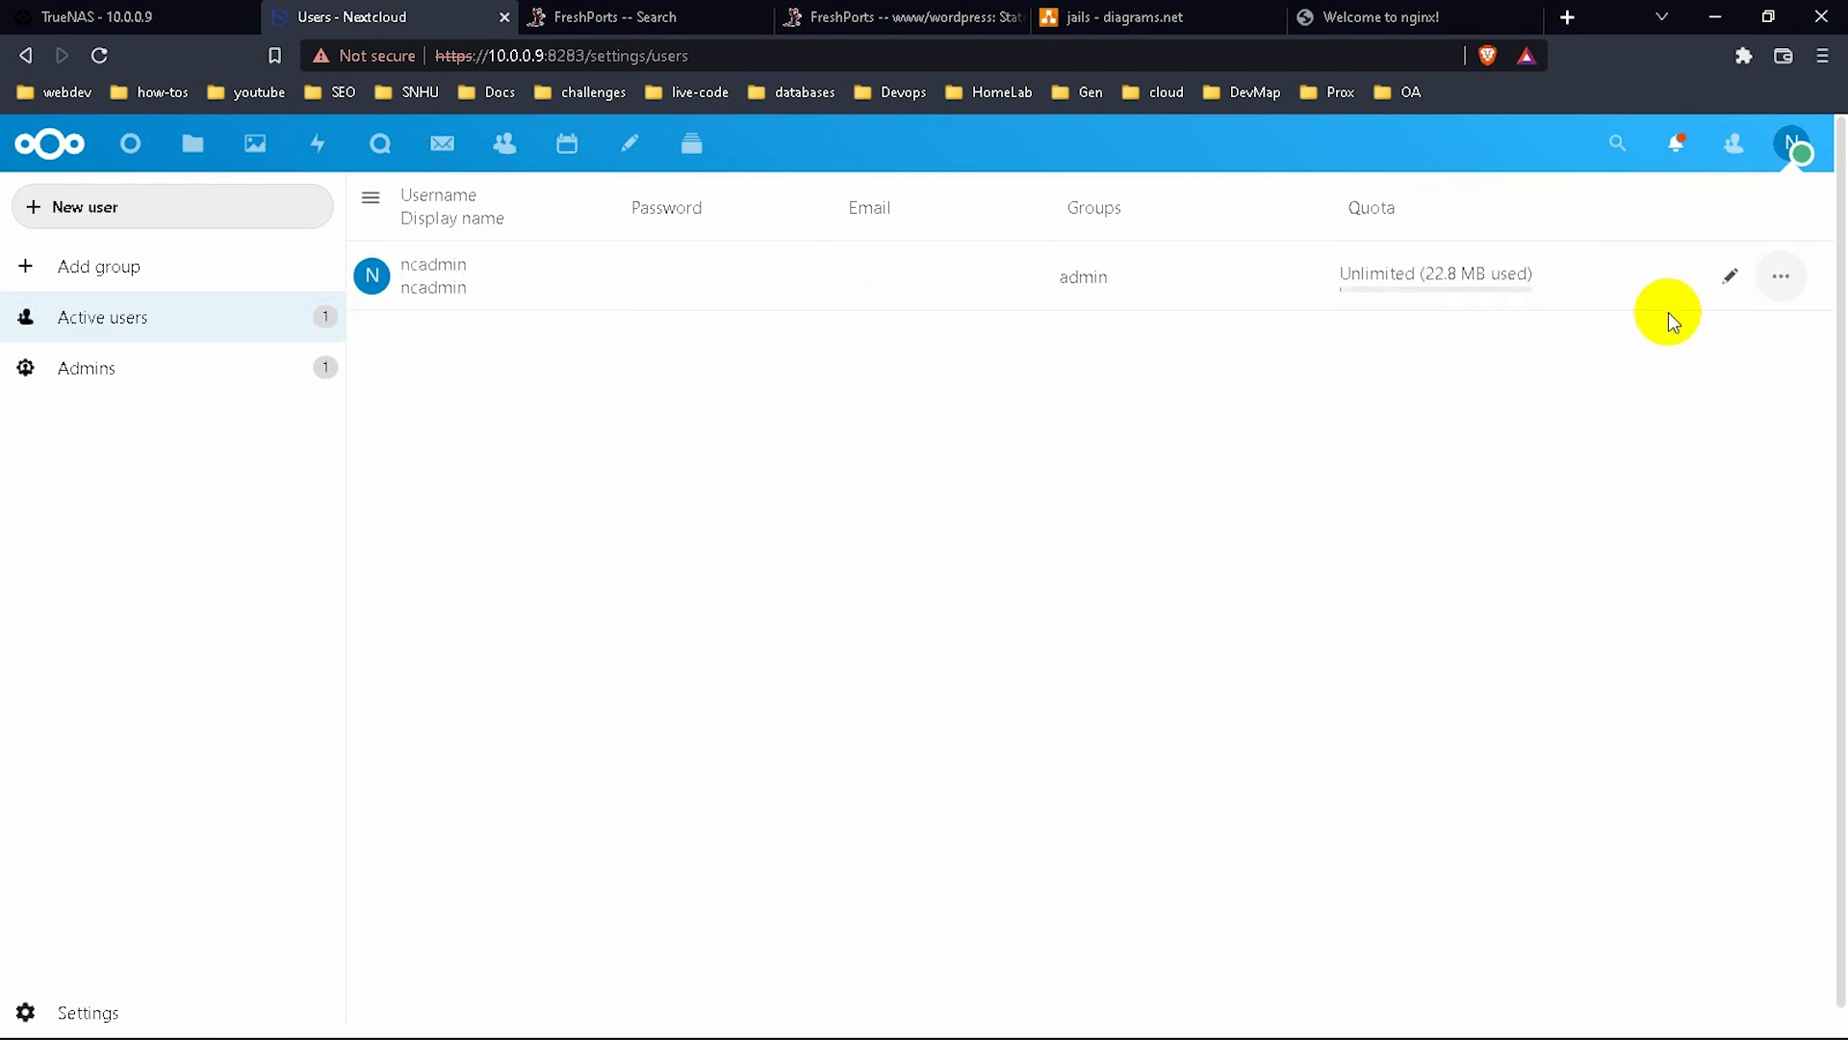
# Re-edit ncadmin with name 'codenbyd' and a password, save, and reload the Users page.
pyautogui.click(517, 277)
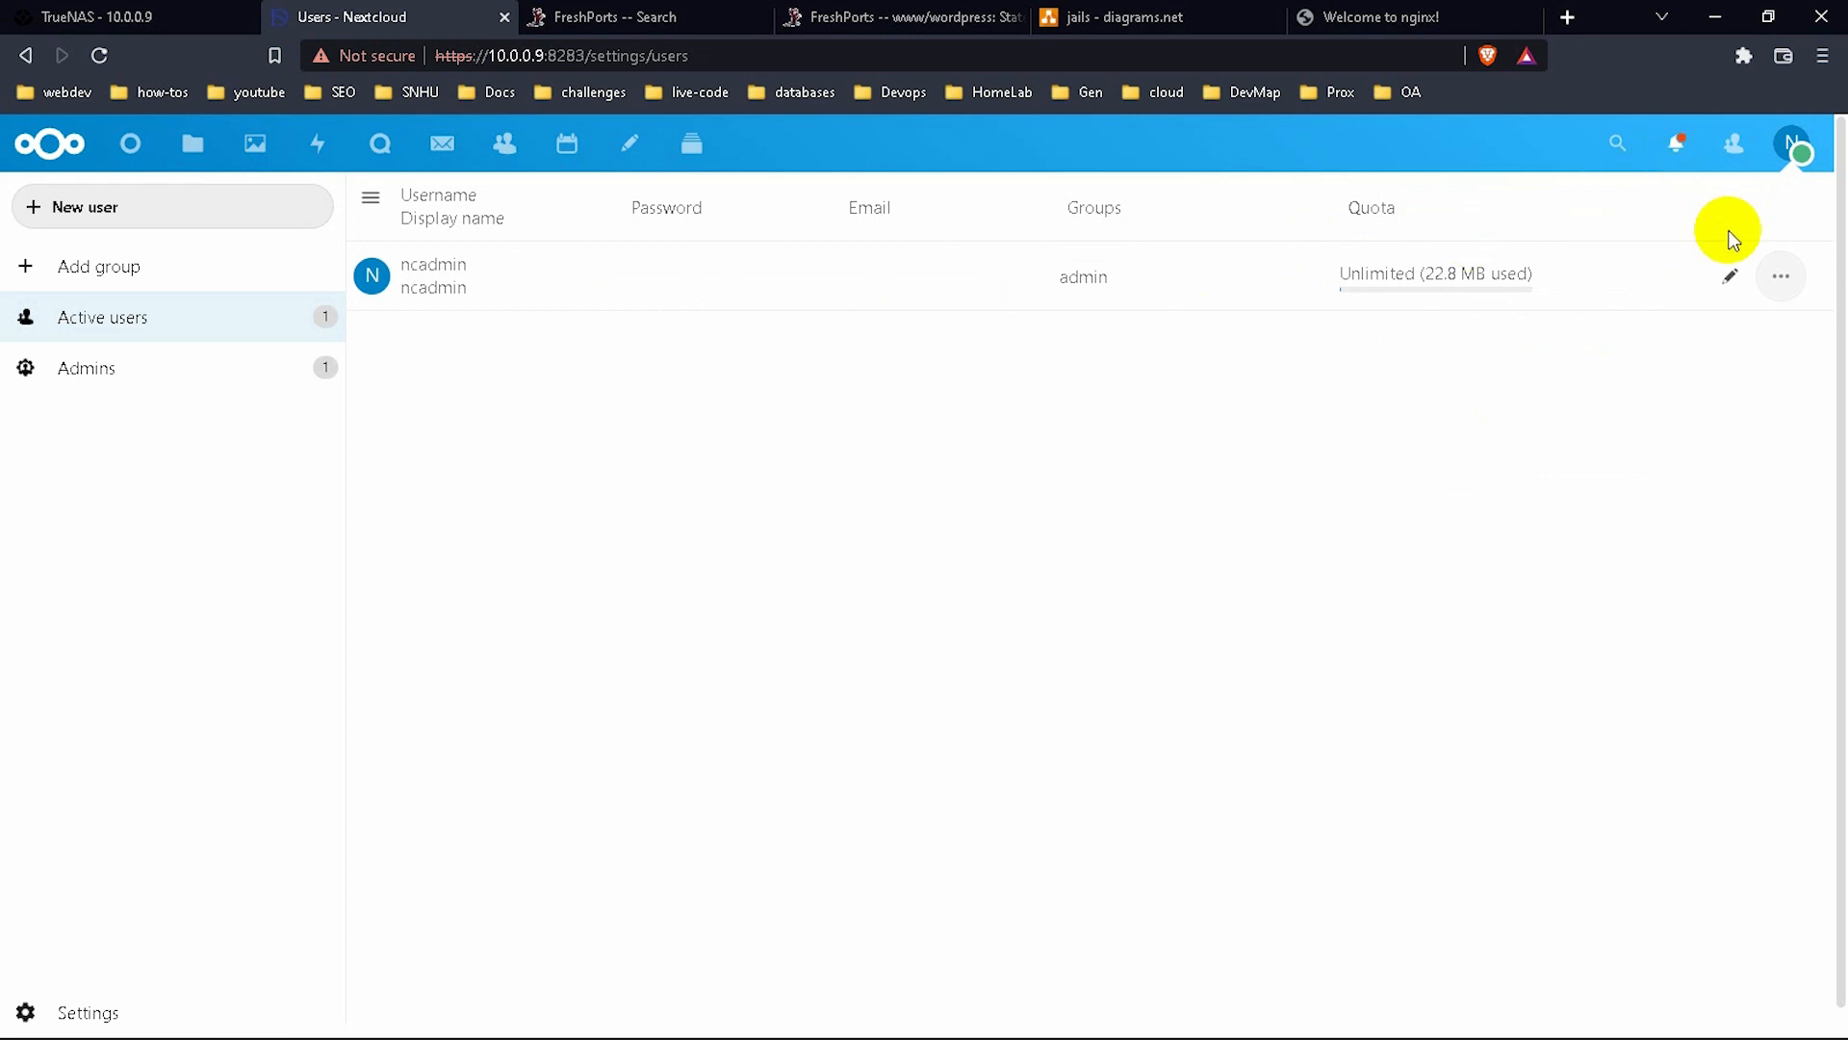
pyautogui.click(1729, 276)
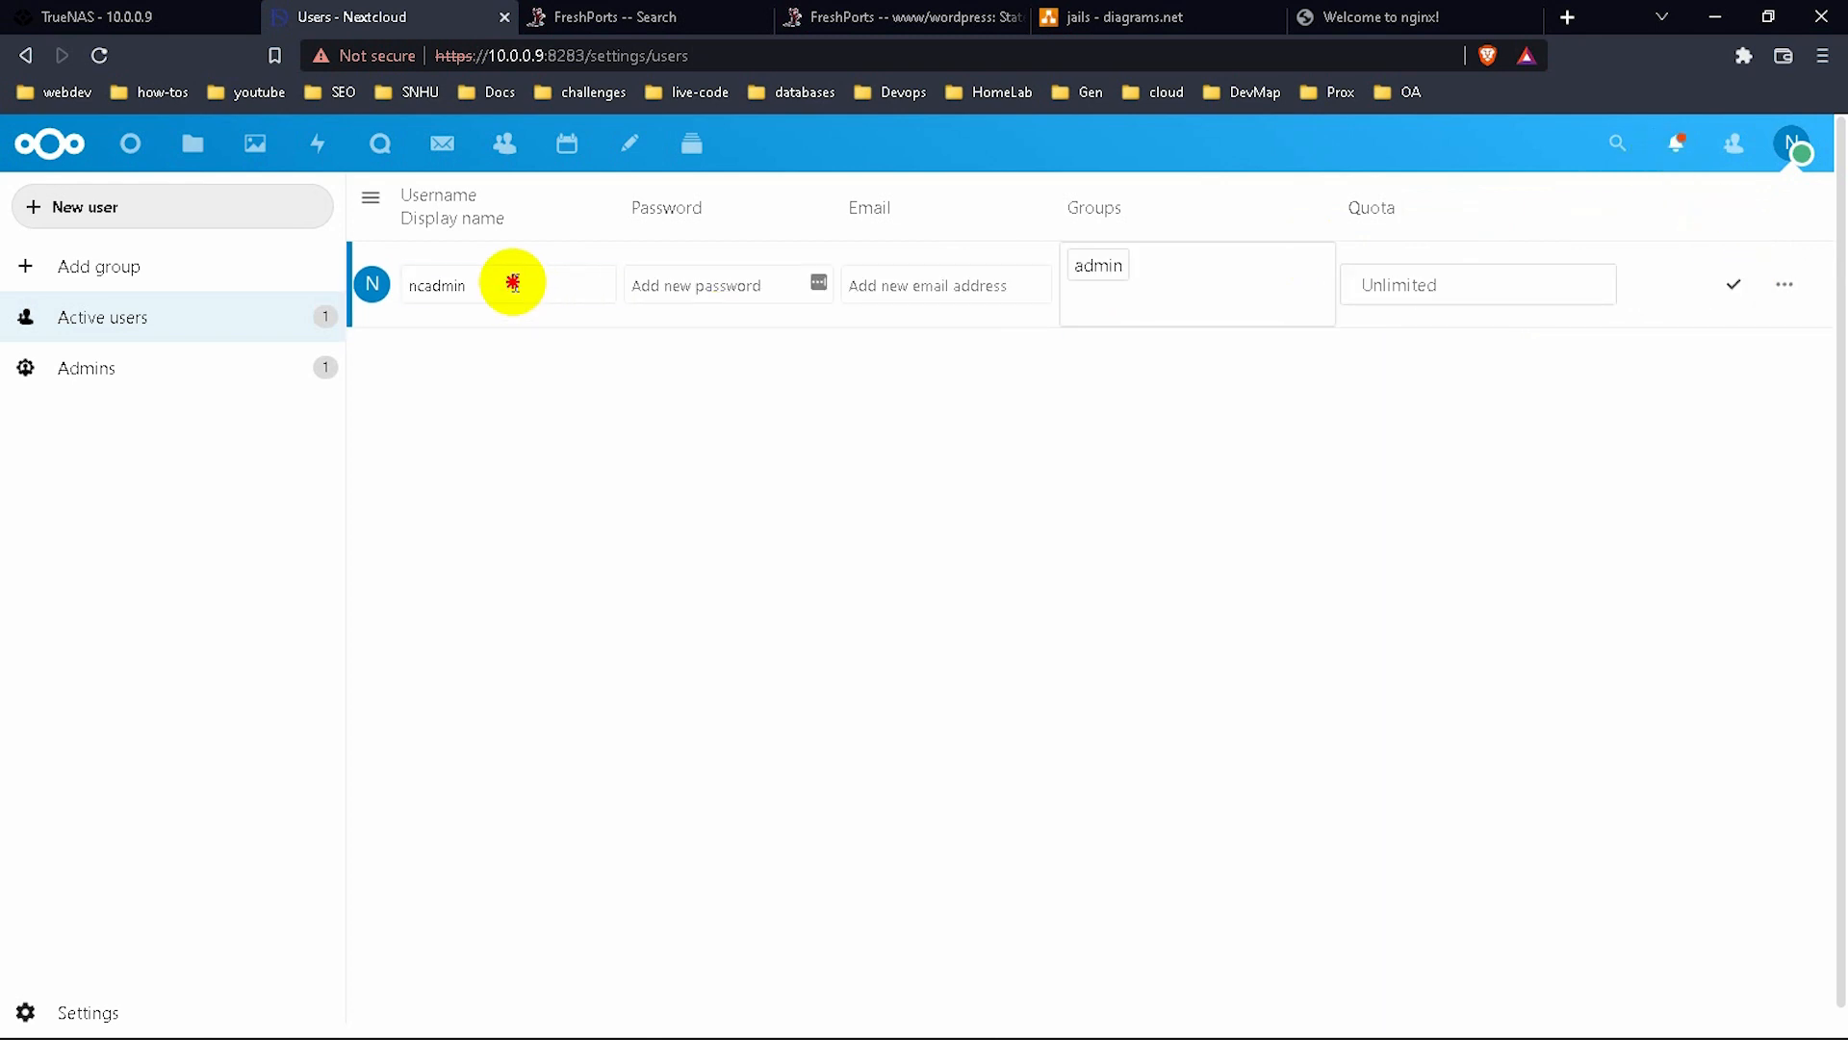
pyautogui.click(515, 283)
pyautogui.press('BackSpace')
pyautogui.press('BackSpace')
pyautogui.press('BackSpace')
pyautogui.press('BackSpace')
pyautogui.press('BackSpace')
pyautogui.press('BackSpace')
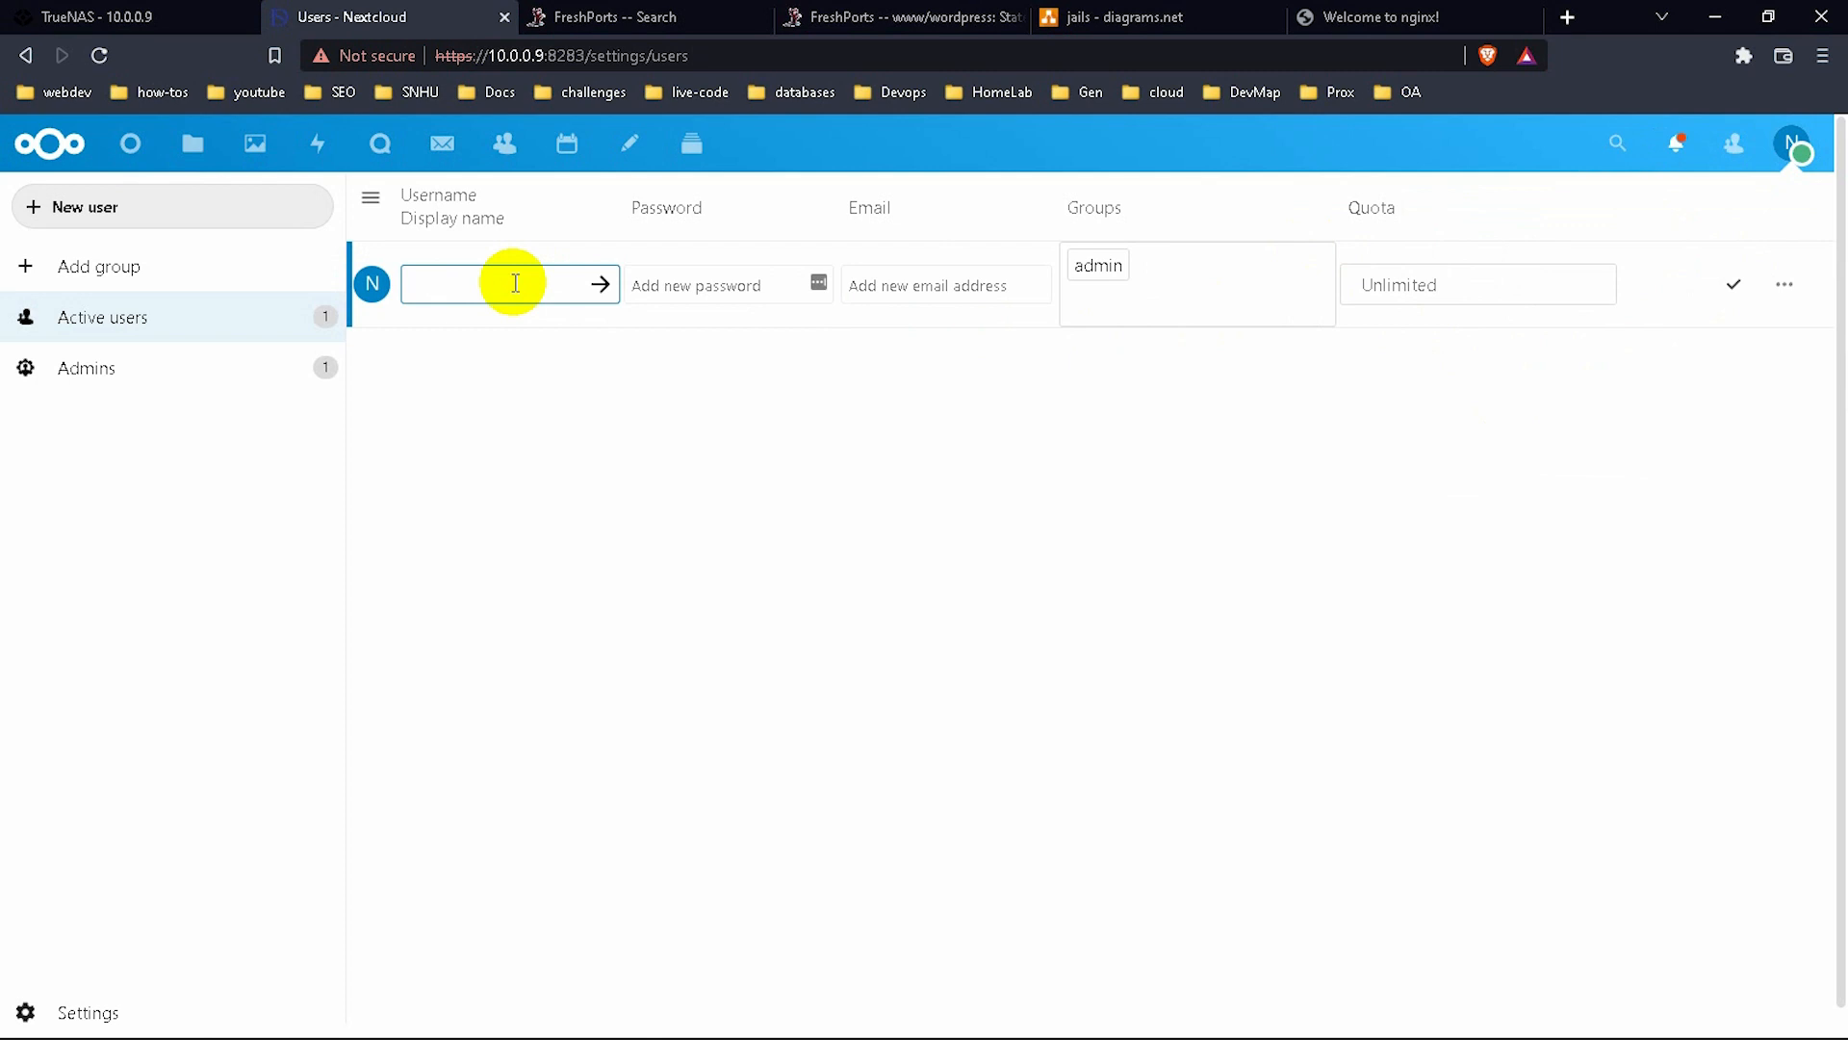
pyautogui.write('codenbydoh')
pyautogui.click(714, 291)
pyautogui.write('********')
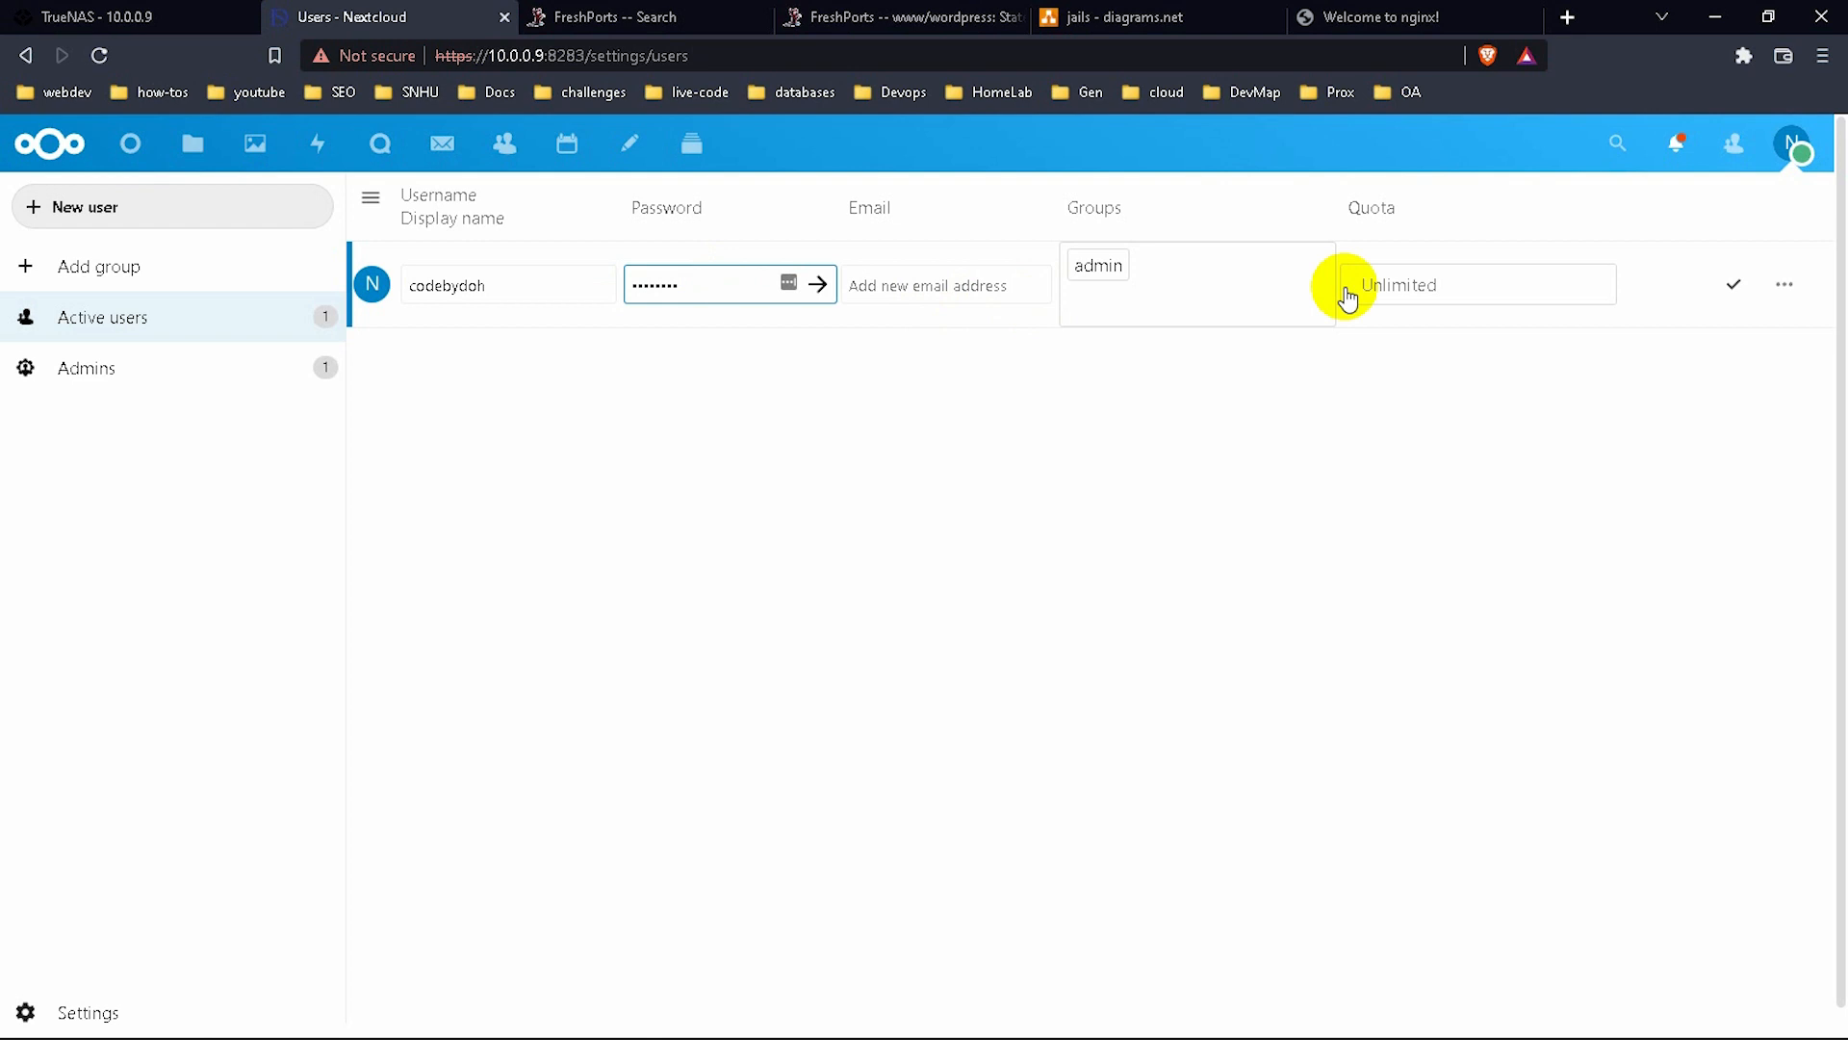
pyautogui.click(1730, 300)
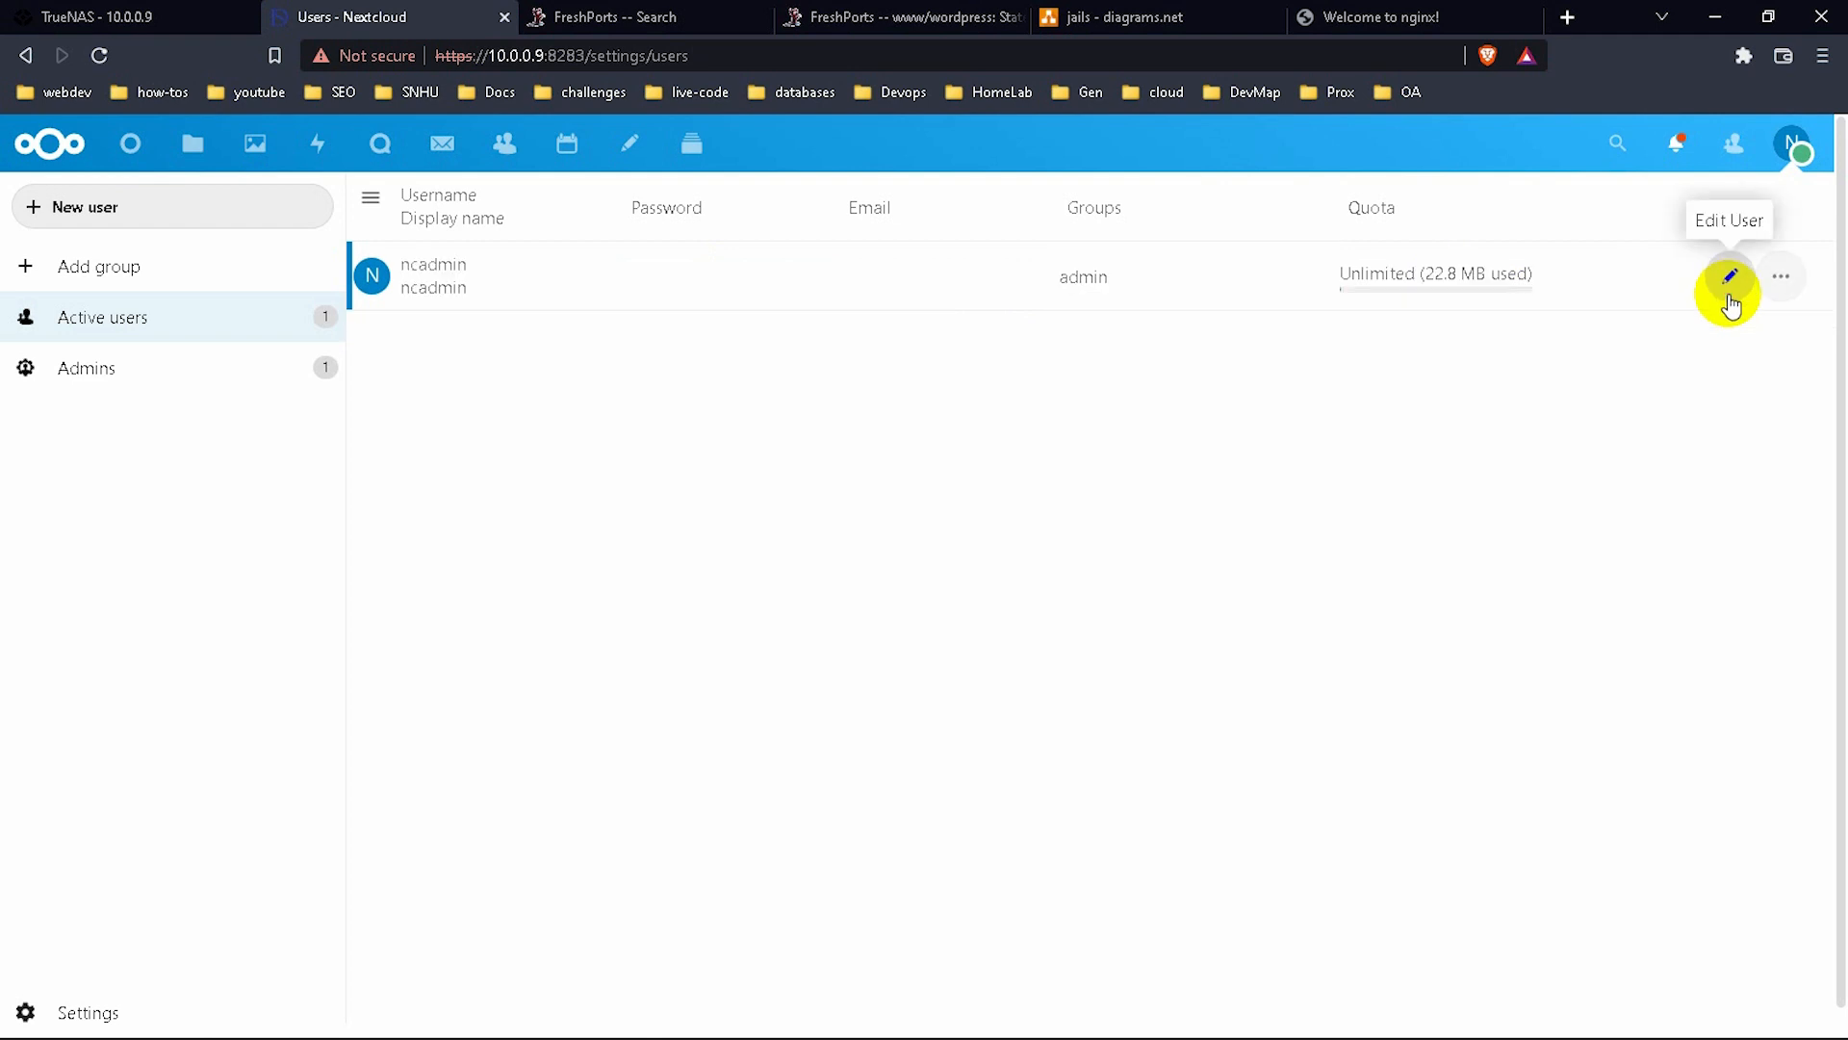
pyautogui.click(100, 64)
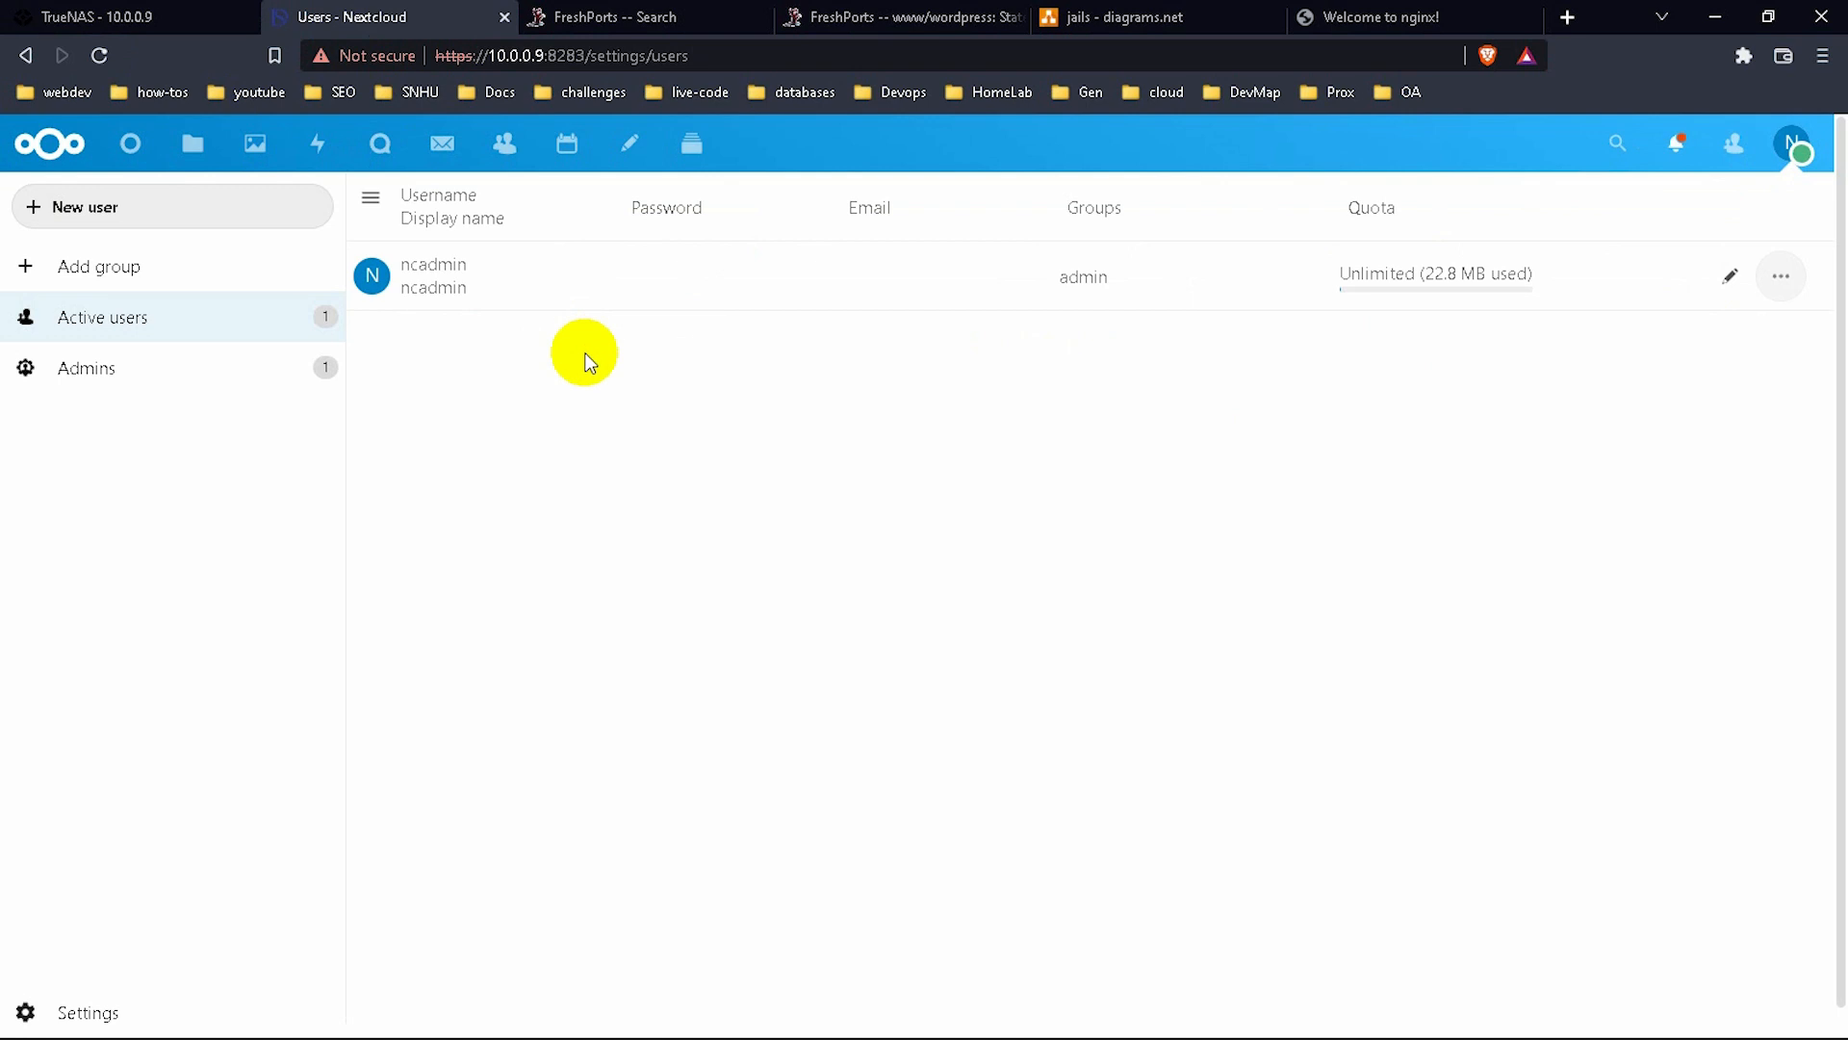
# Fill the New user form: username and display name codebydoh, a password, admin group.
pyautogui.click(187, 214)
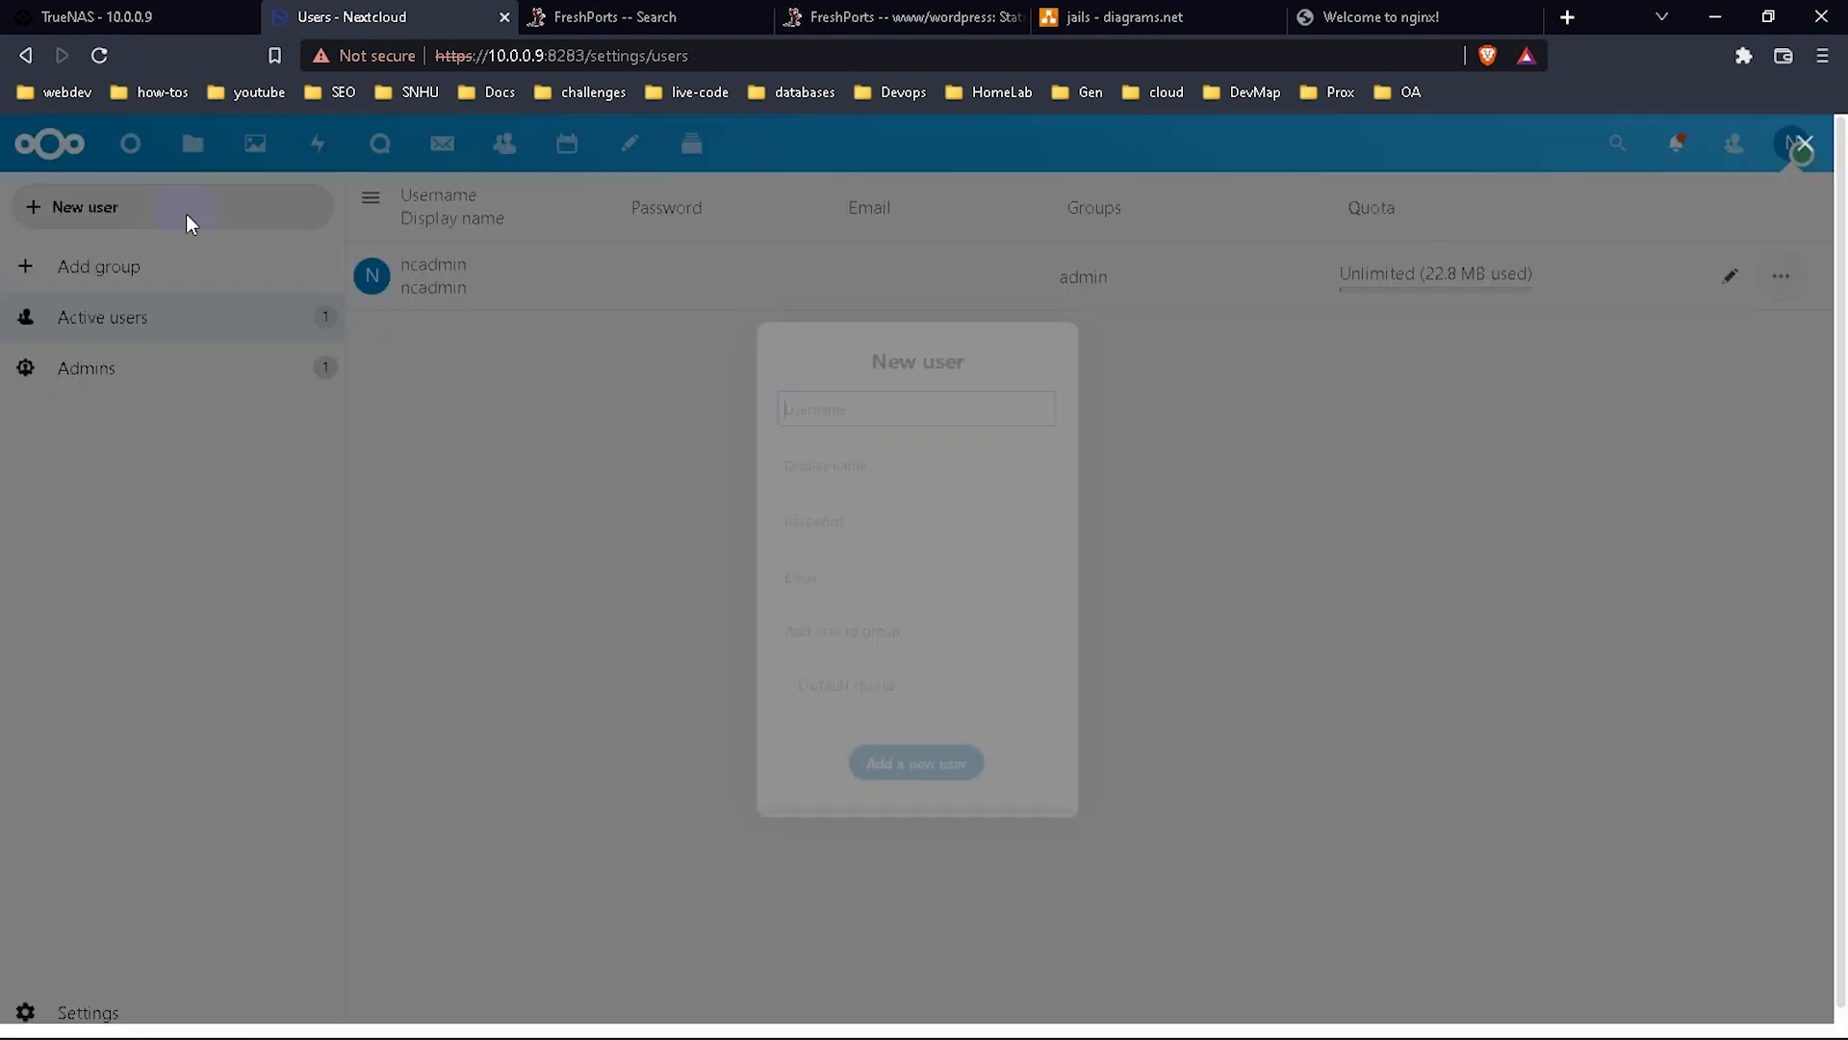
pyautogui.write('codebyd')
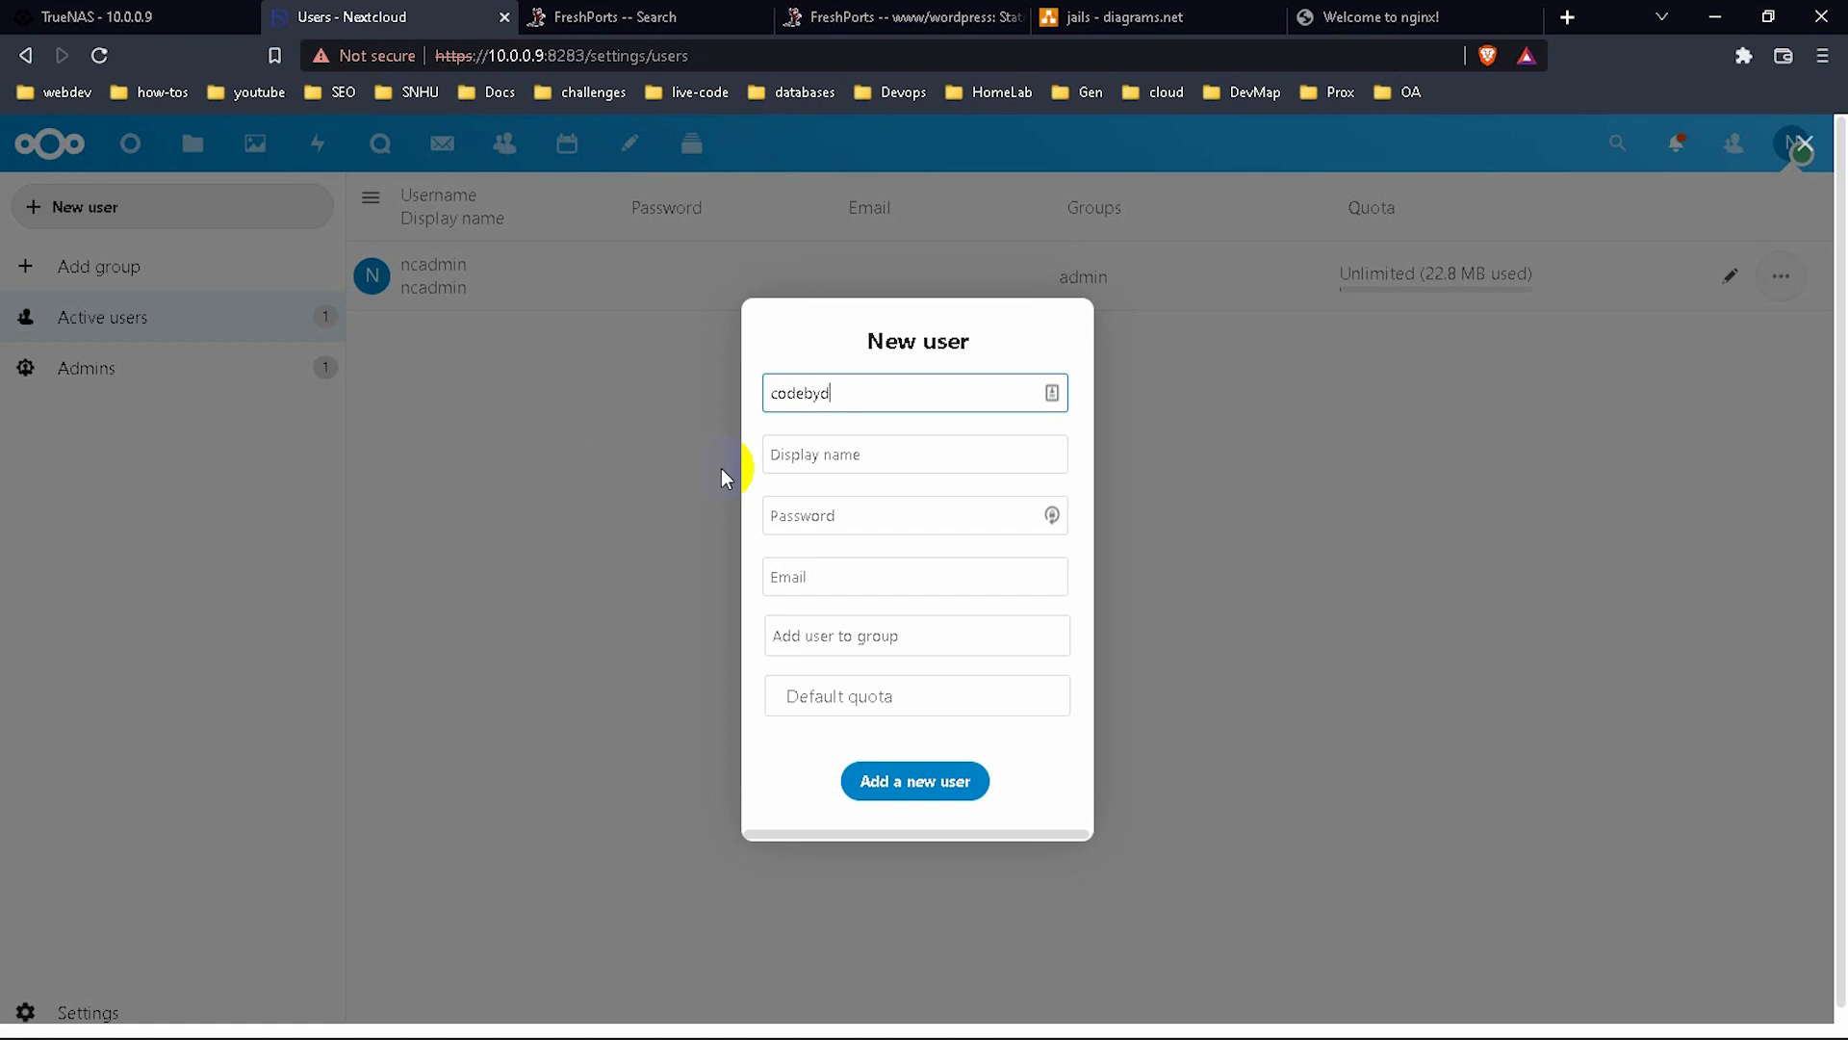
pyautogui.write('oh')
pyautogui.click(769, 459)
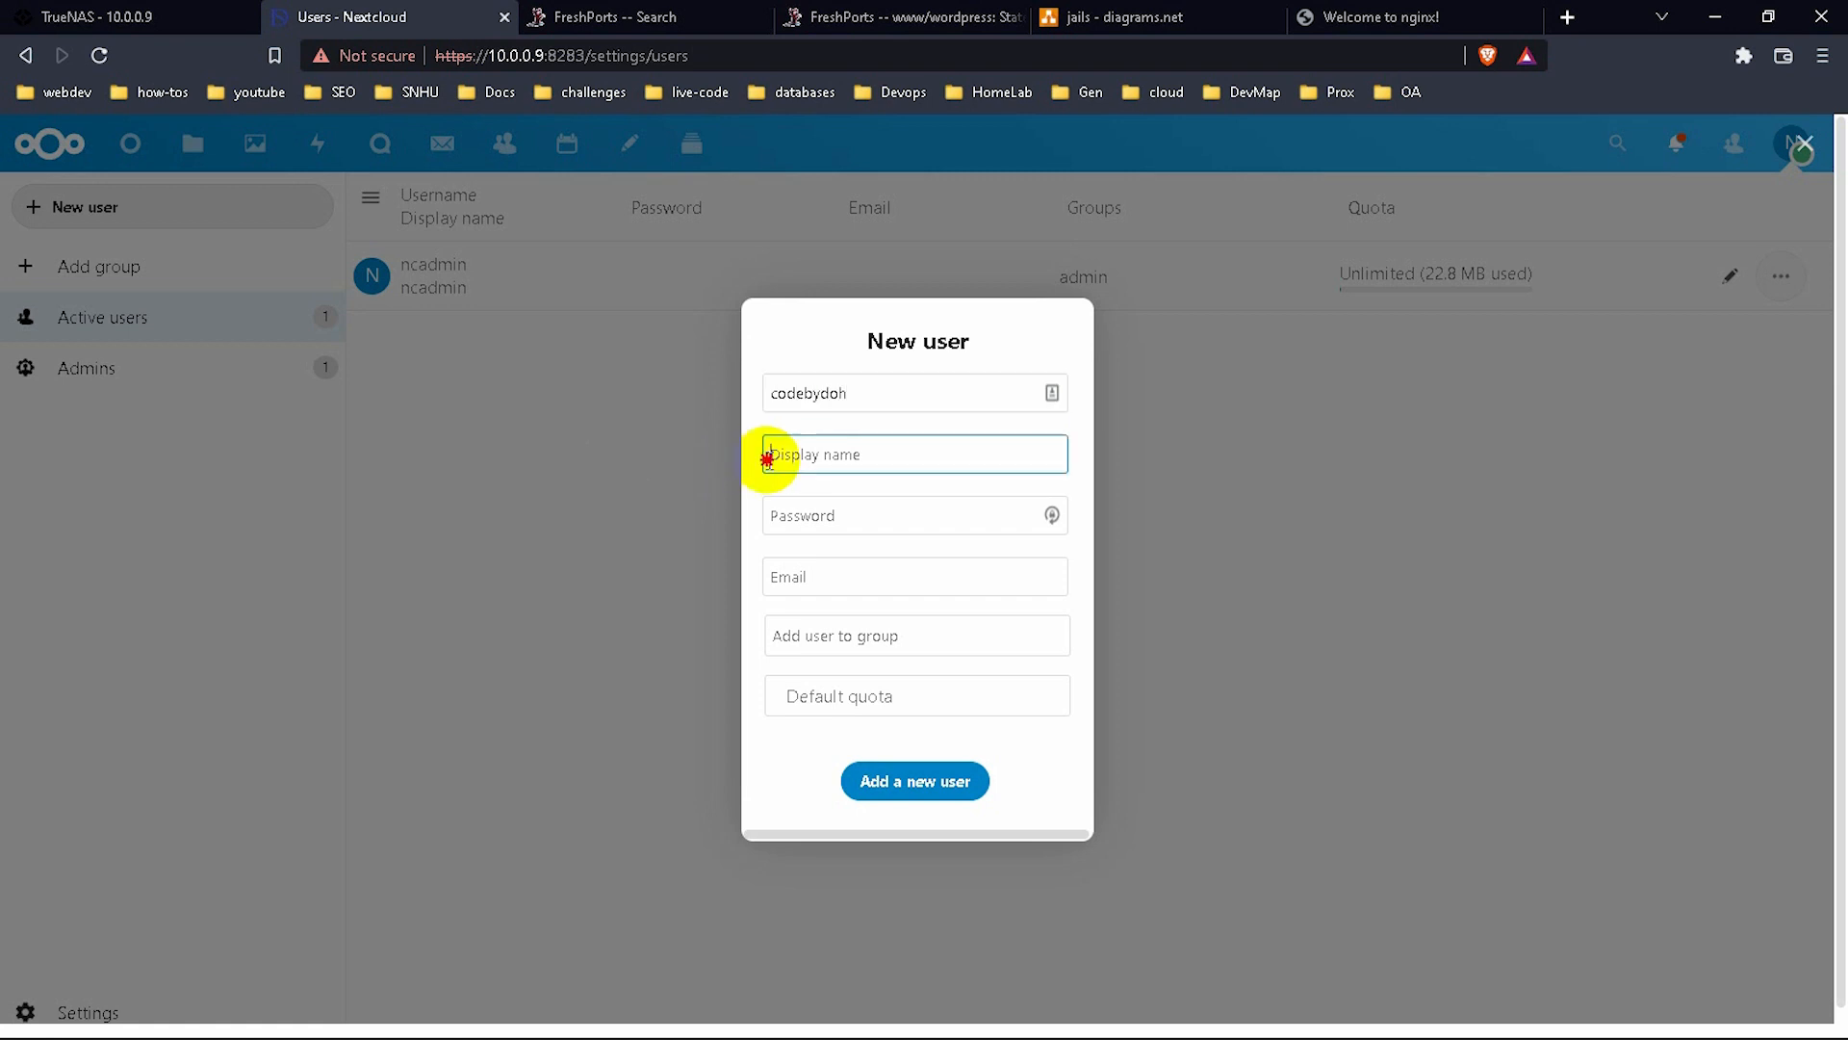
pyautogui.write('cod')
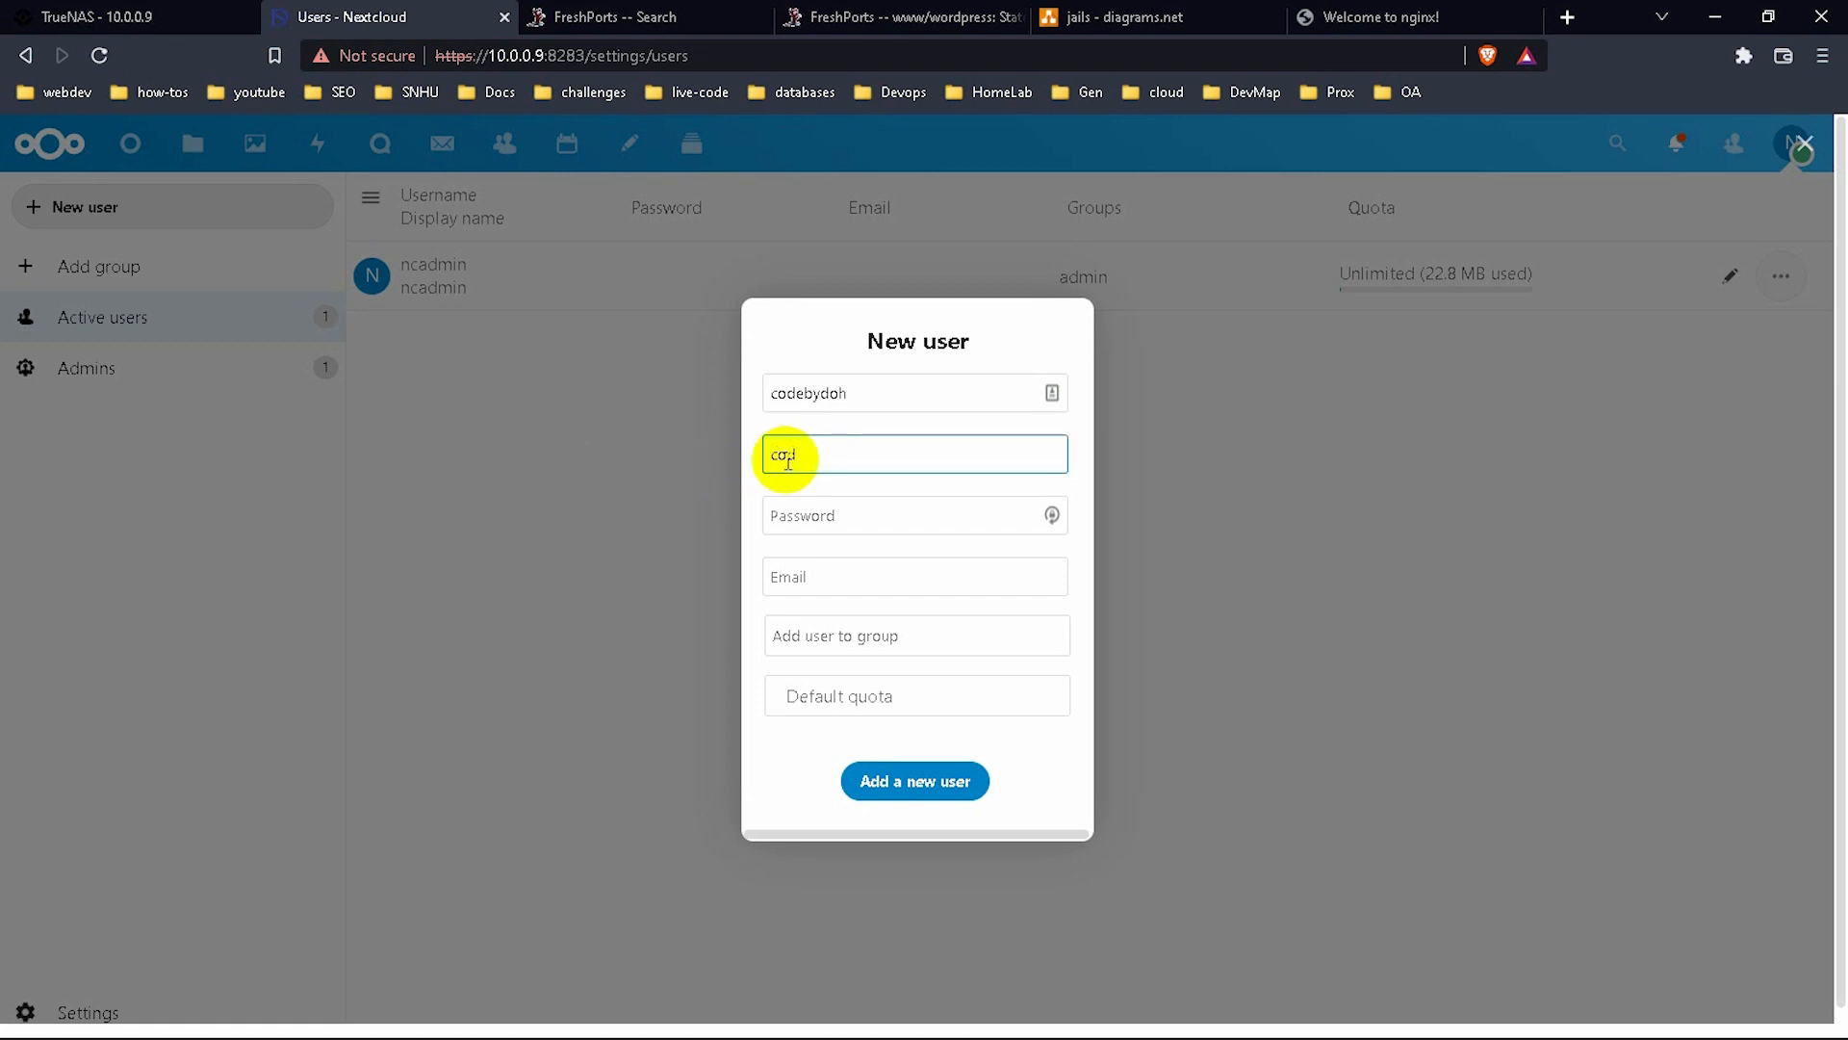
pyautogui.write('ebydoh')
pyautogui.click(871, 510)
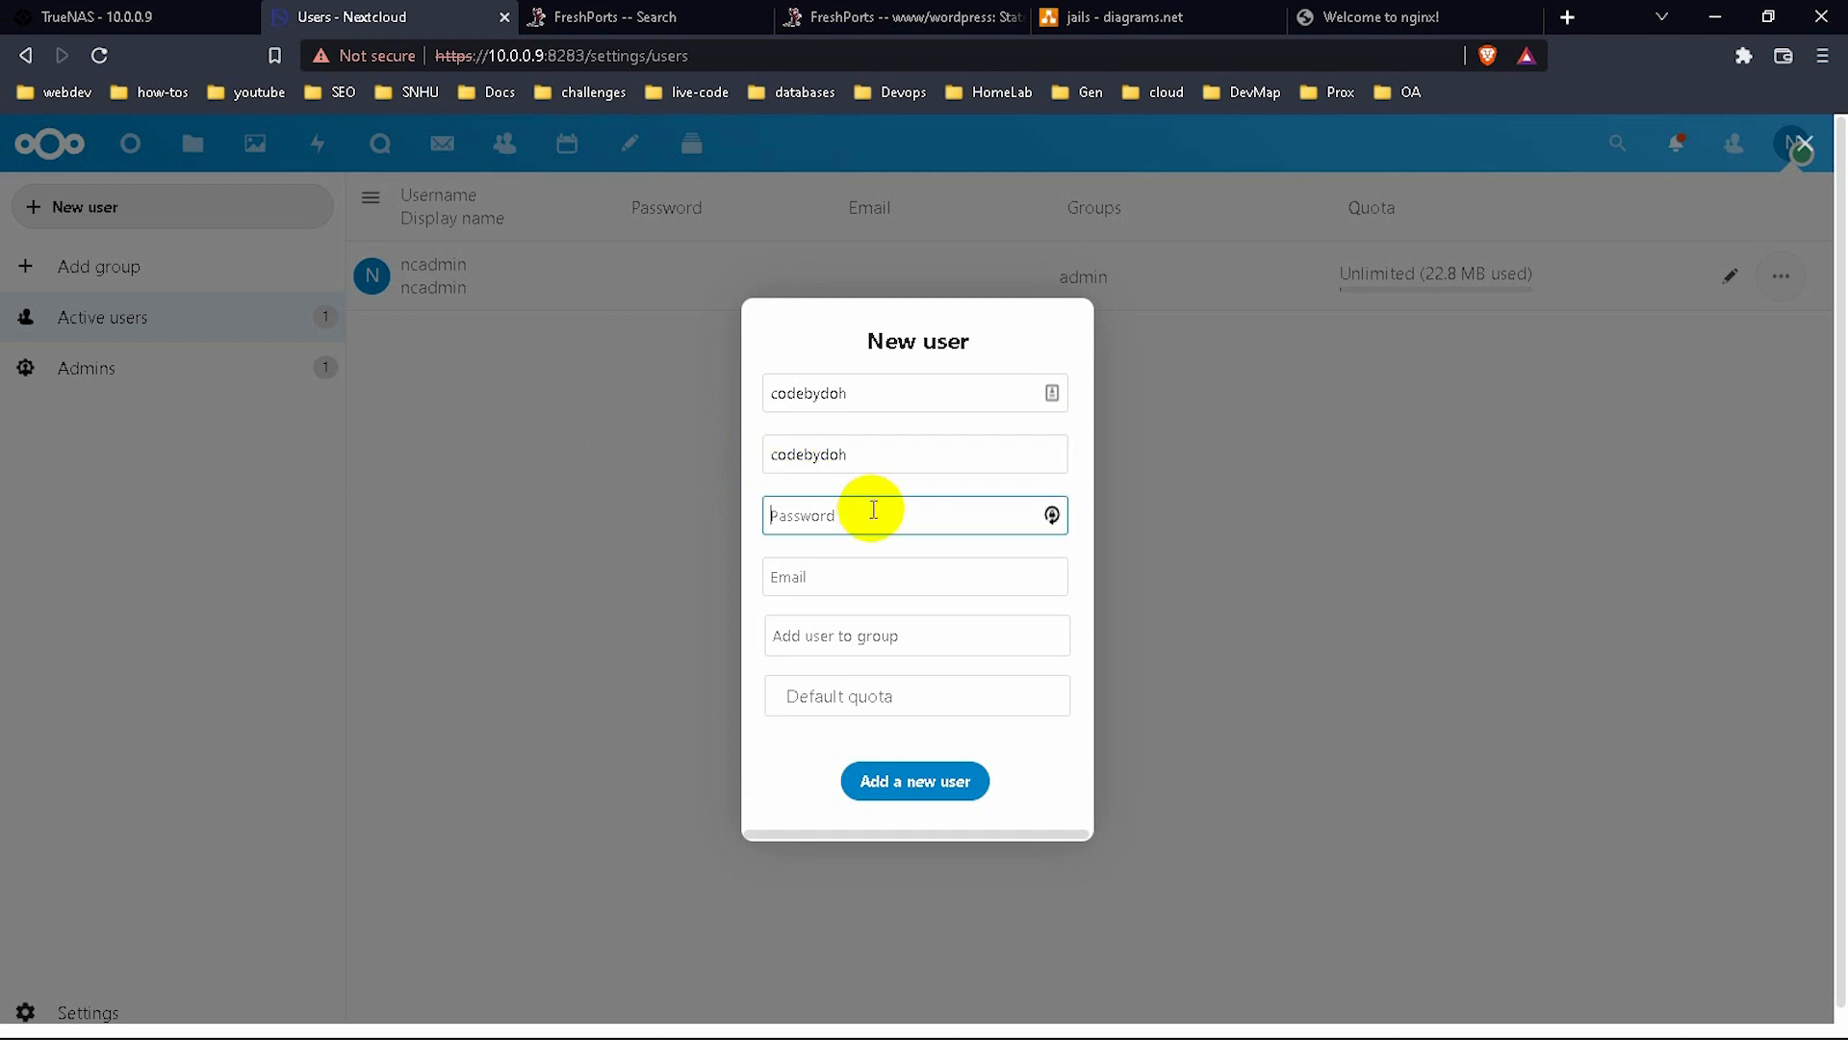
pyautogui.write('•••••••')
pyautogui.click(912, 633)
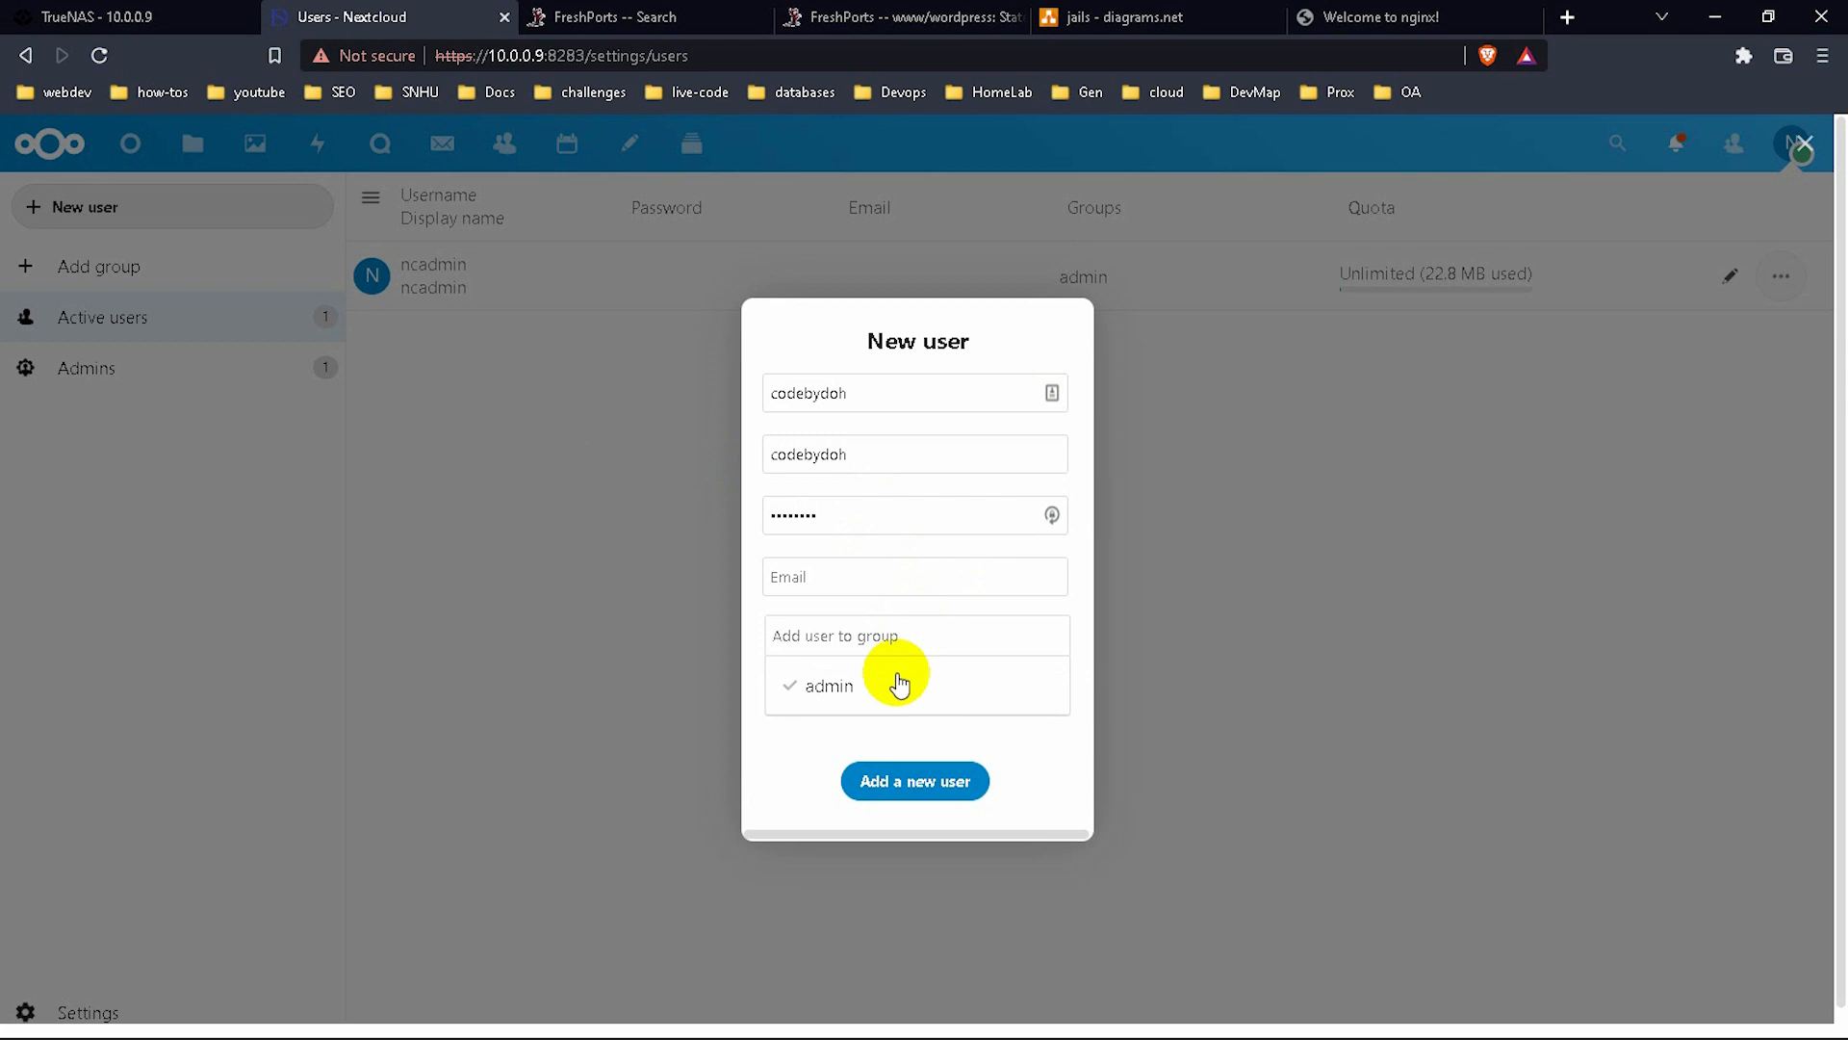
pyautogui.click(895, 683)
pyautogui.click(922, 804)
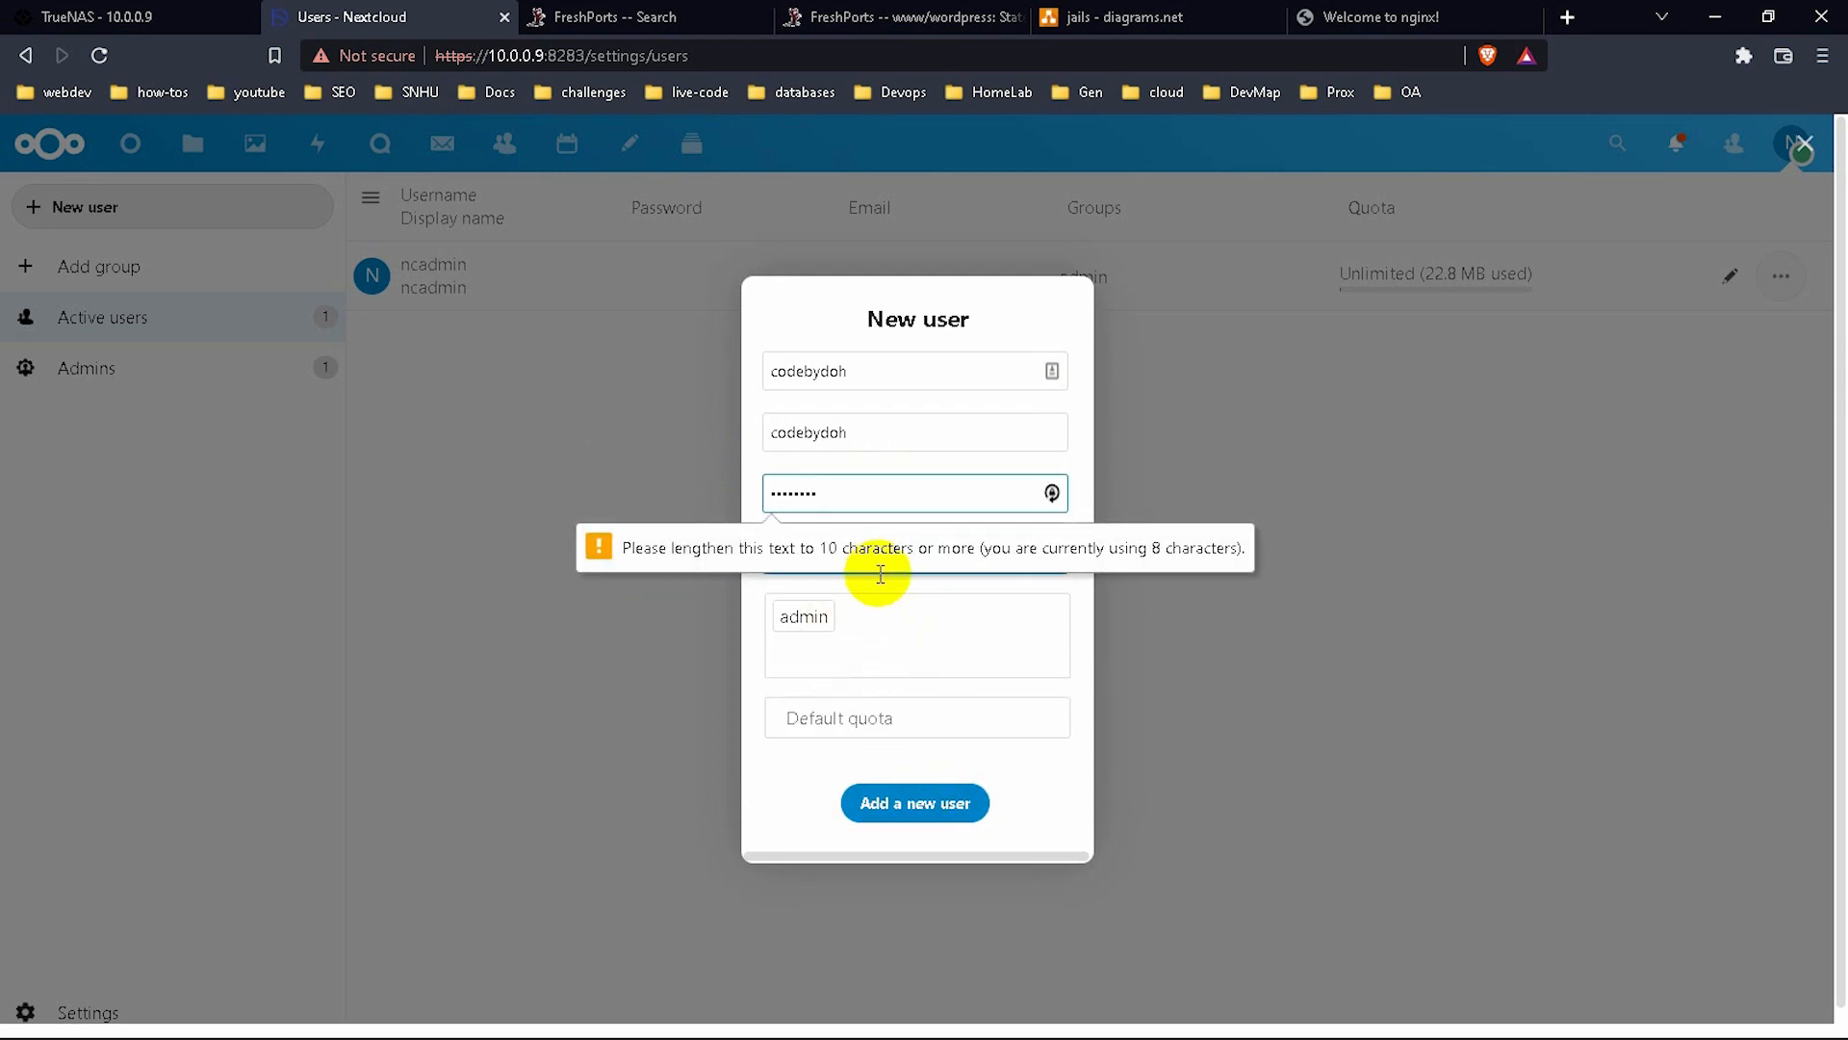
# Replace the too-short password with a 10-character one and create the user.
pyautogui.click(980, 509)
pyautogui.press('BackSpace')
pyautogui.press('BackSpace')
pyautogui.press('BackSpace')
pyautogui.press('BackSpace')
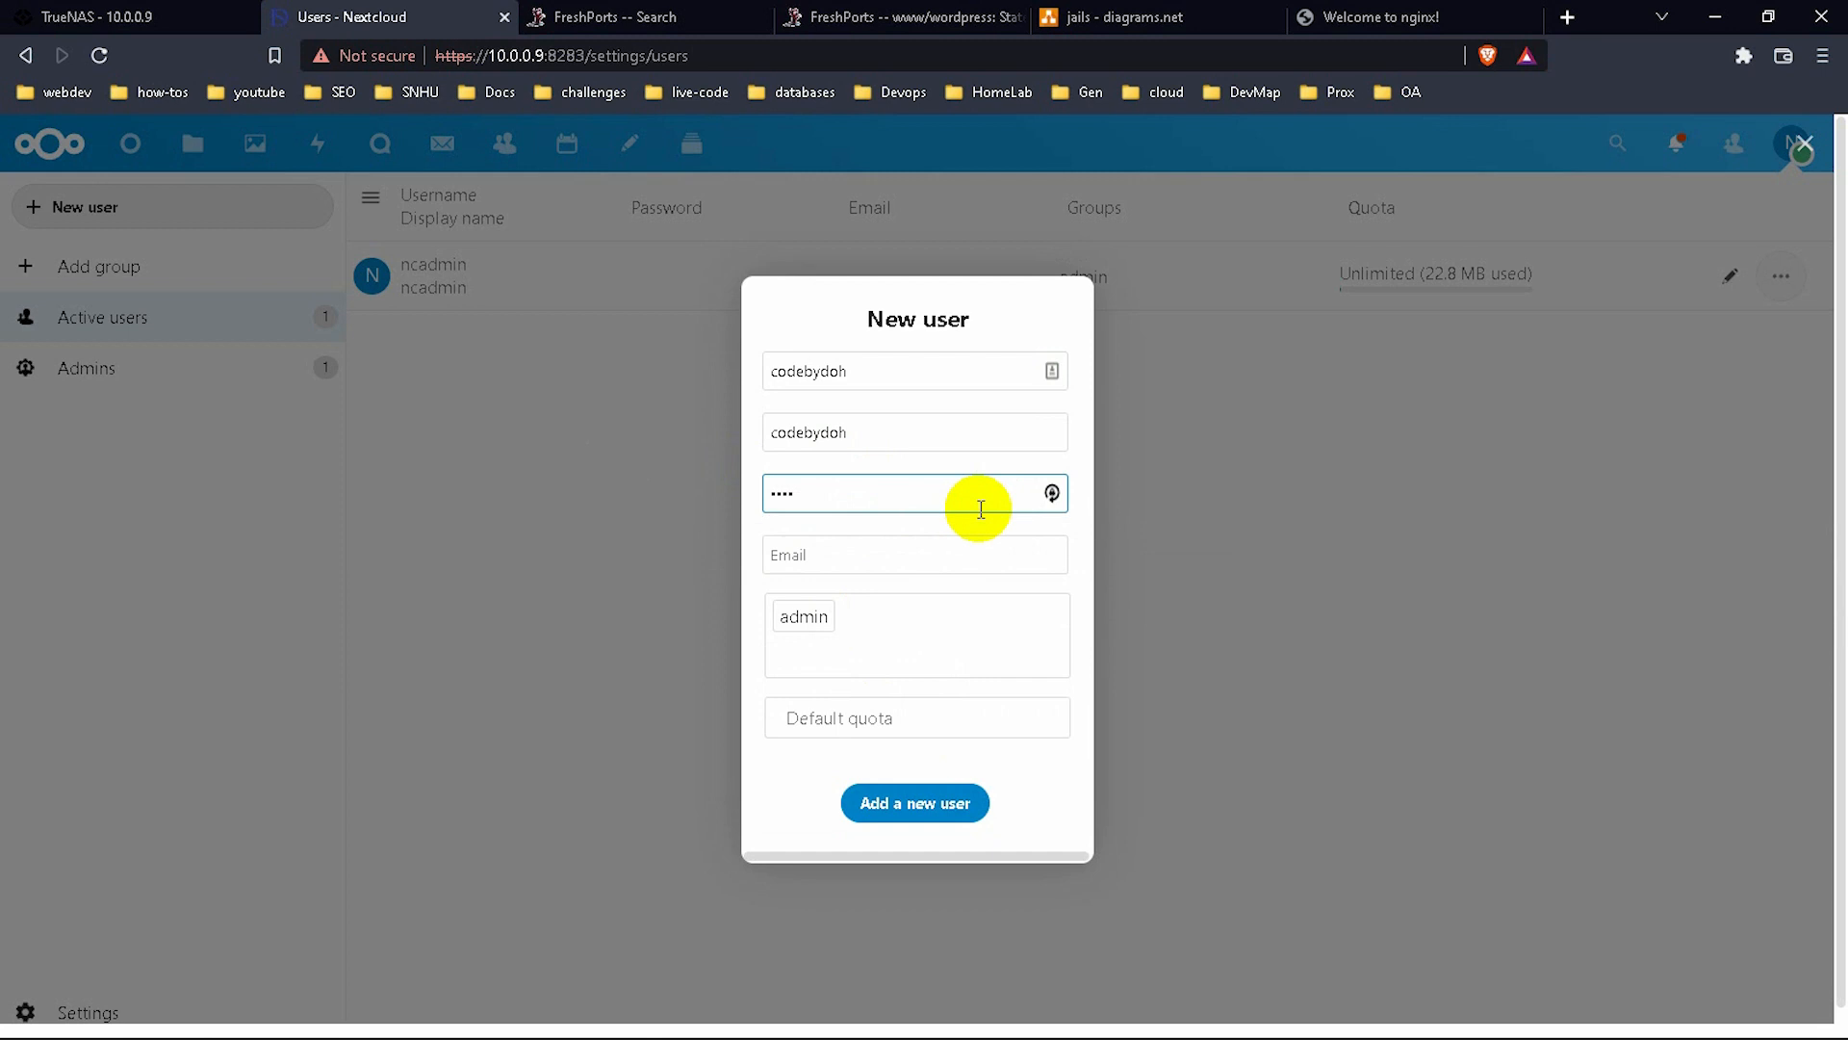
pyautogui.press('BackSpace')
pyautogui.press('BackSpace')
pyautogui.press('BackSpace')
pyautogui.press('BackSpace')
pyautogui.write('••••')
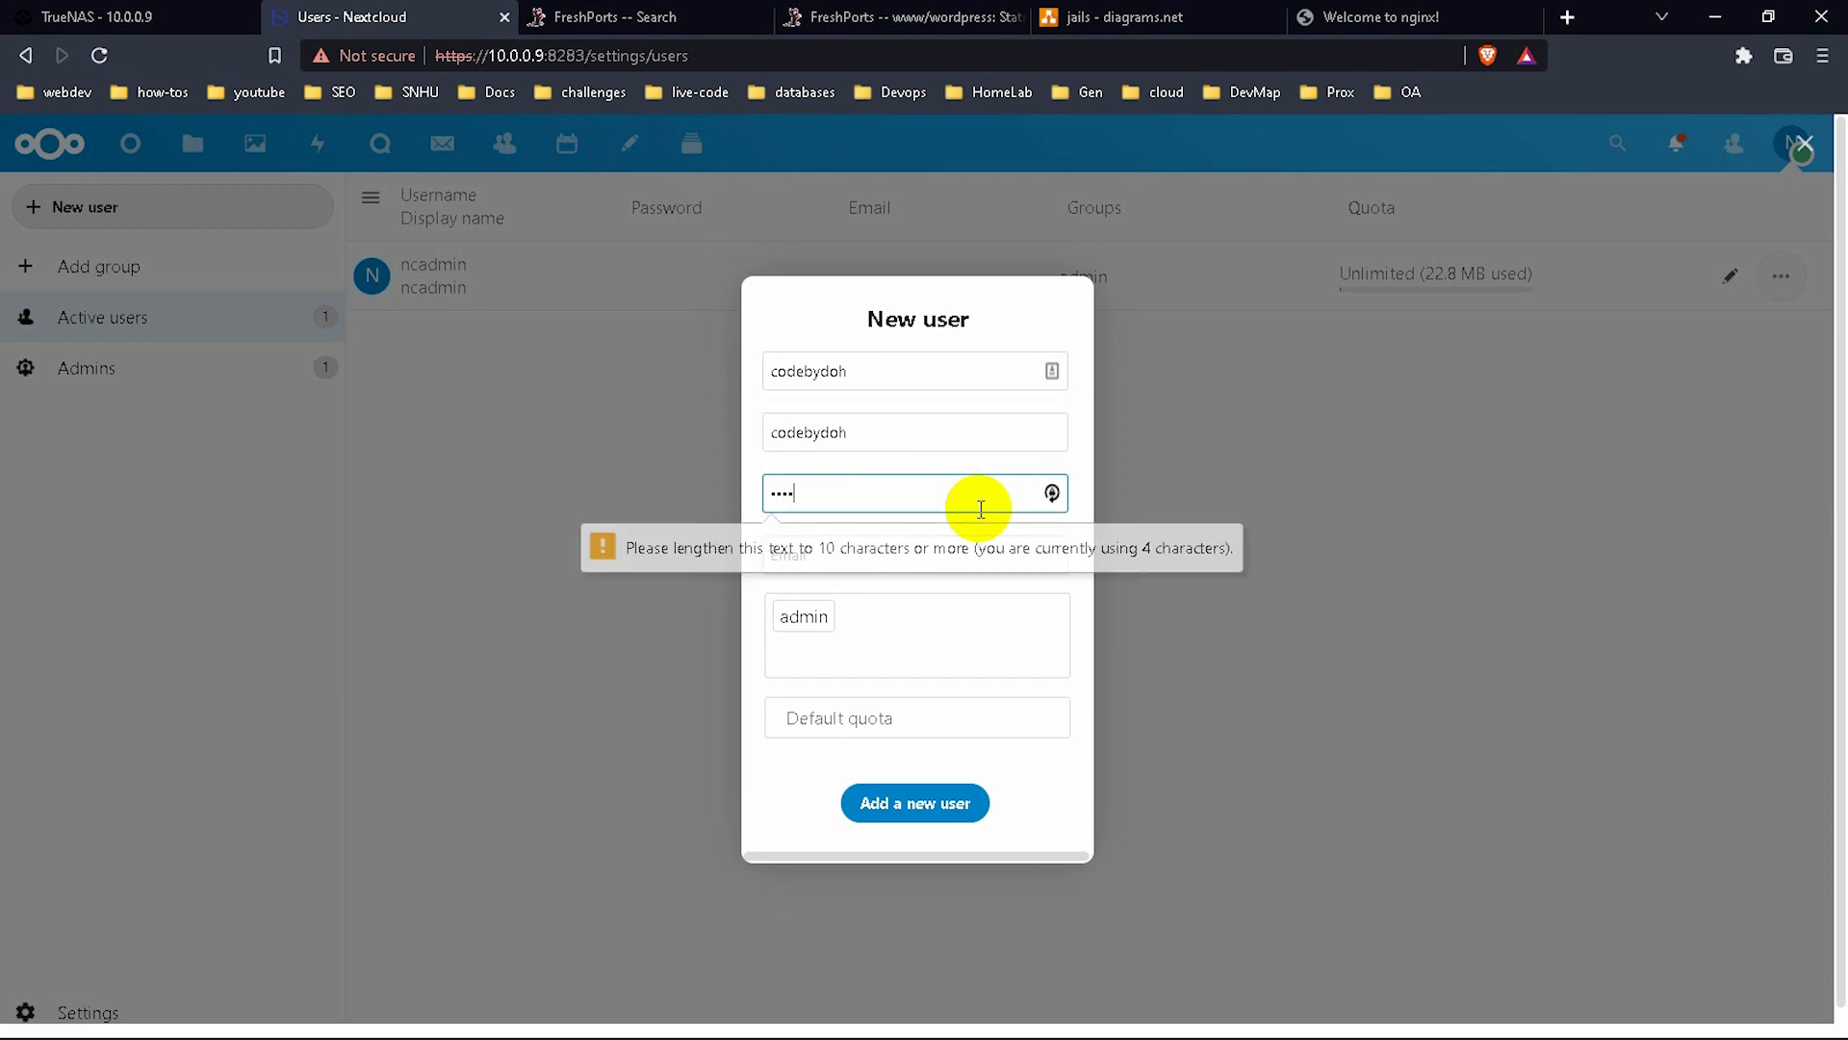
pyautogui.write('••••••')
pyautogui.click(988, 555)
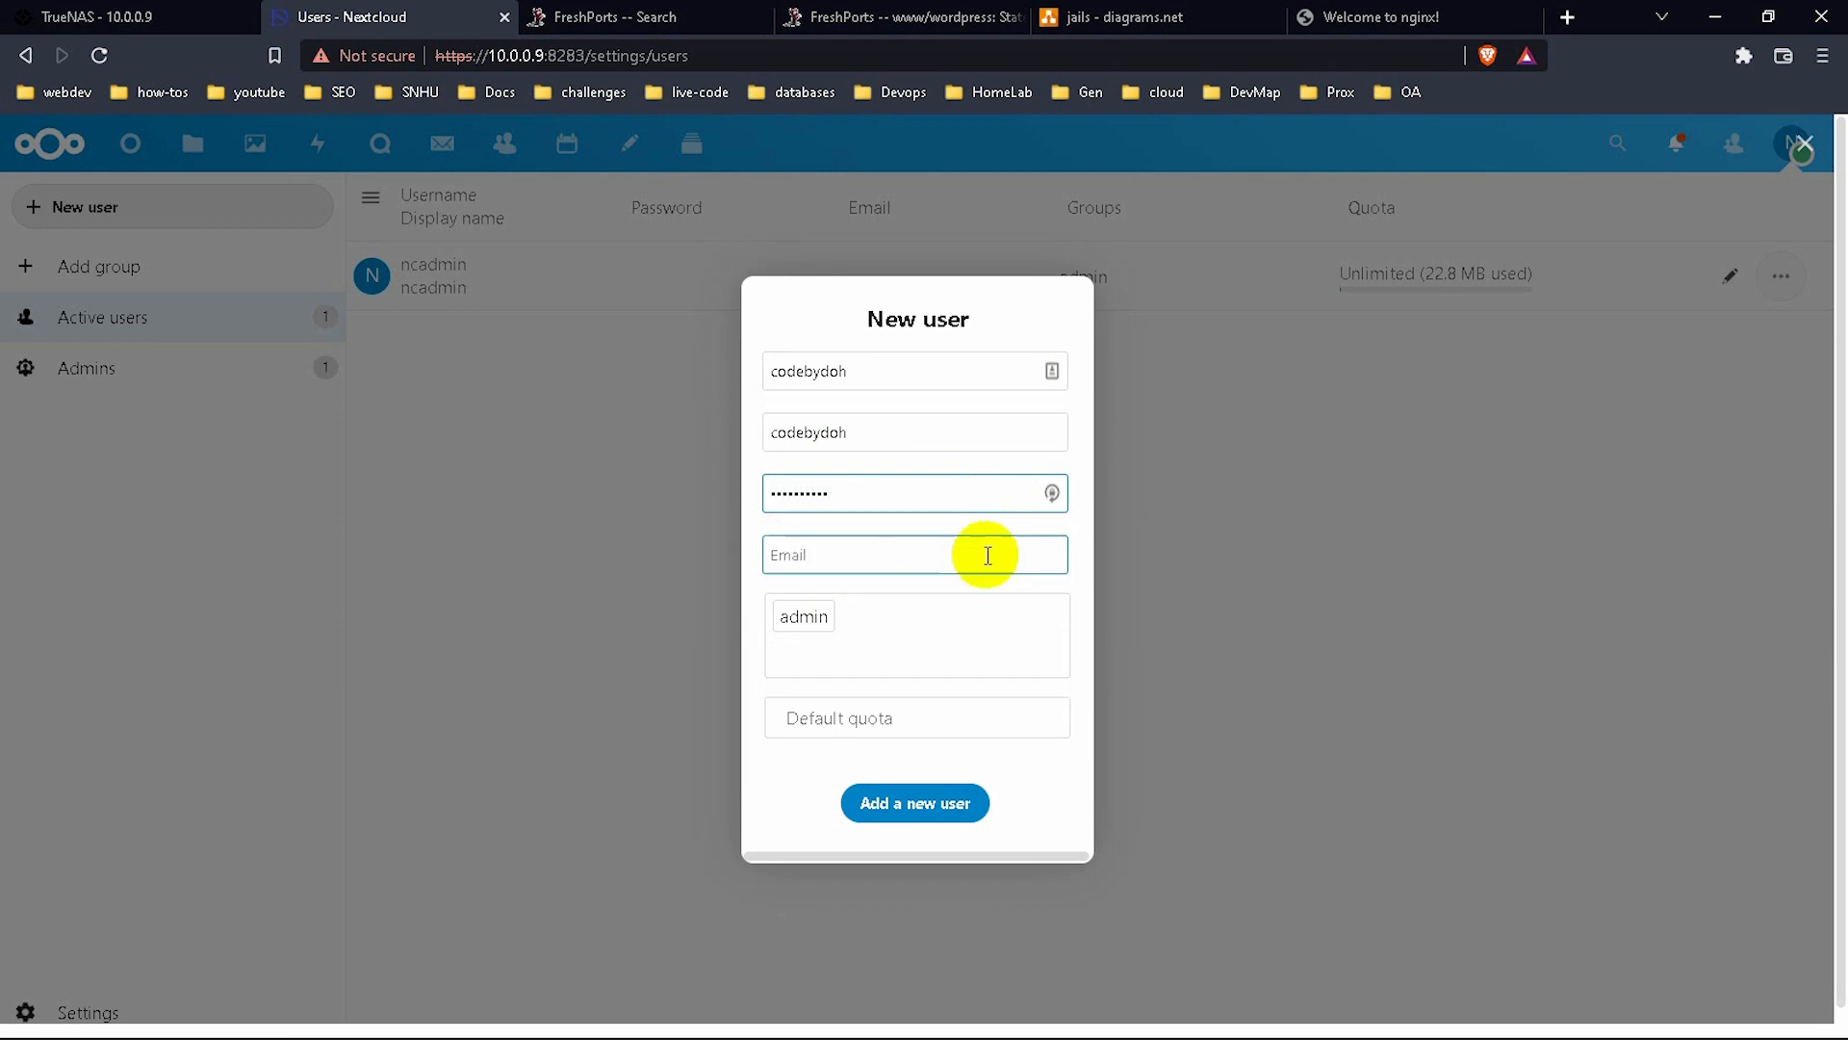
pyautogui.click(932, 801)
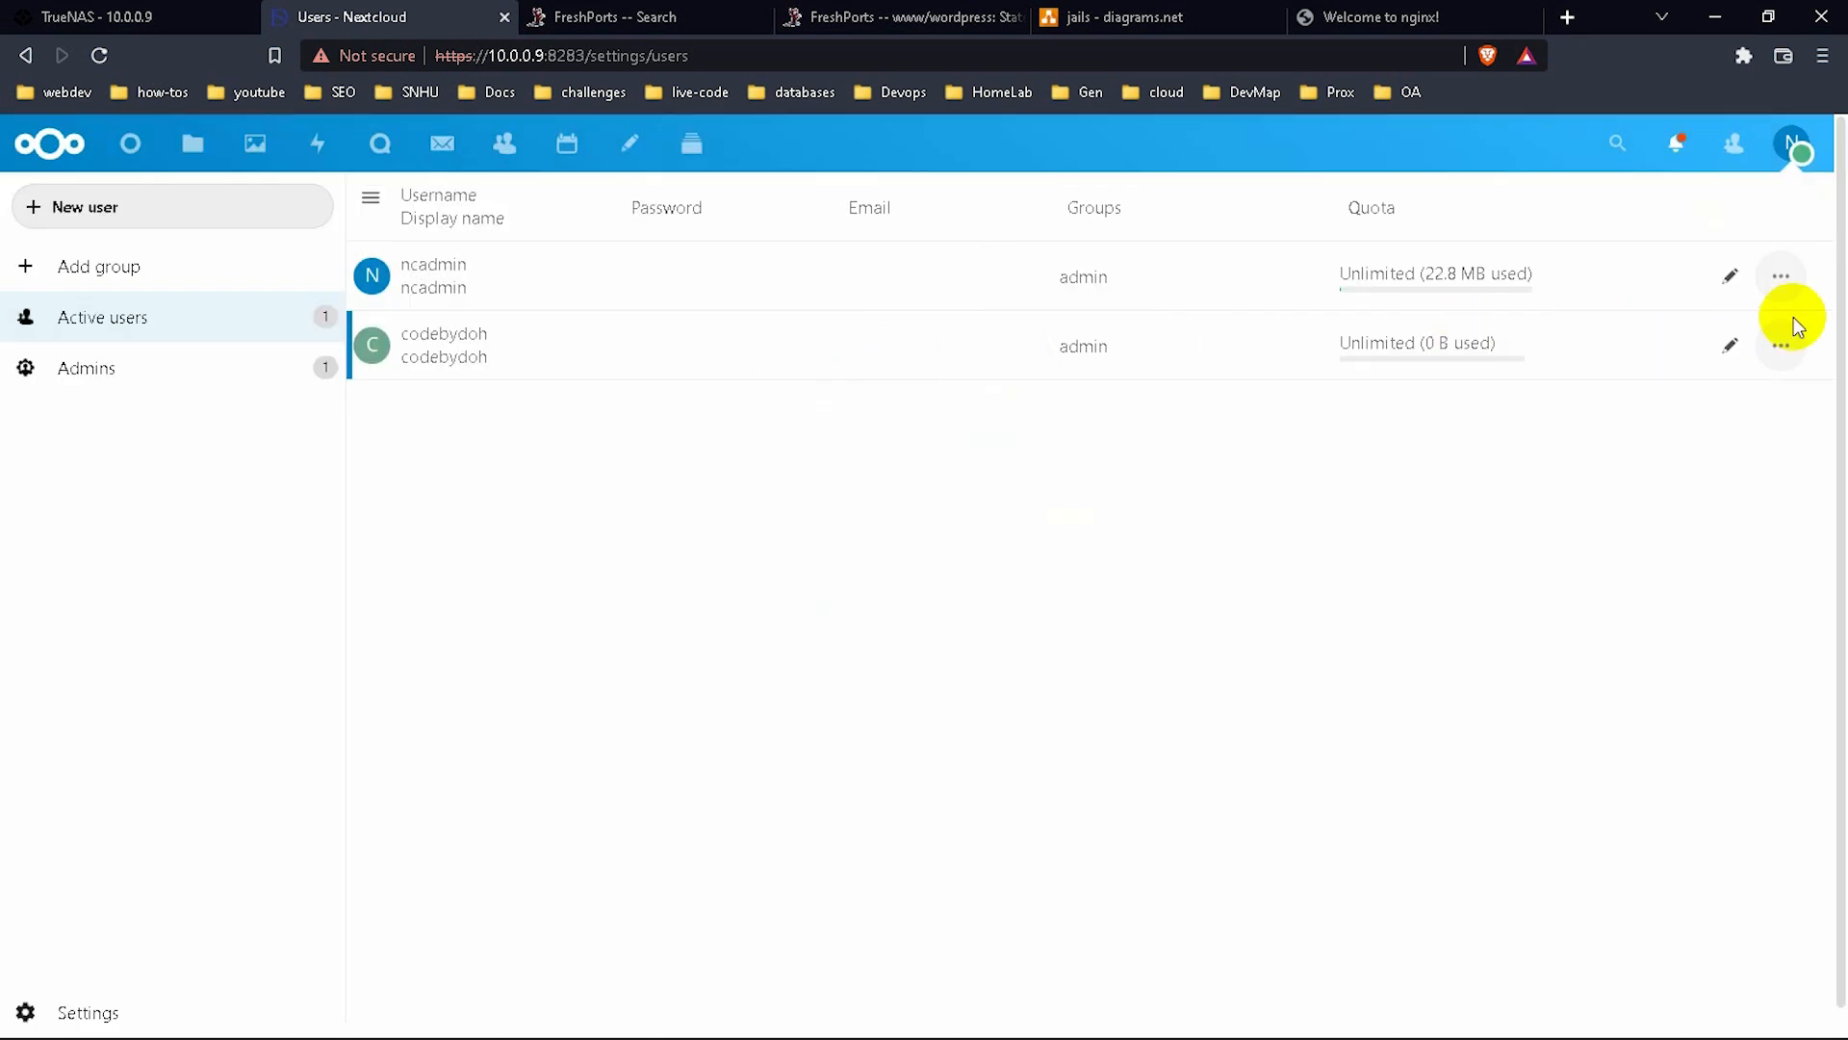
# Edit the ncadmin row, enter a new 10-character password, and save it.
pyautogui.click(1773, 348)
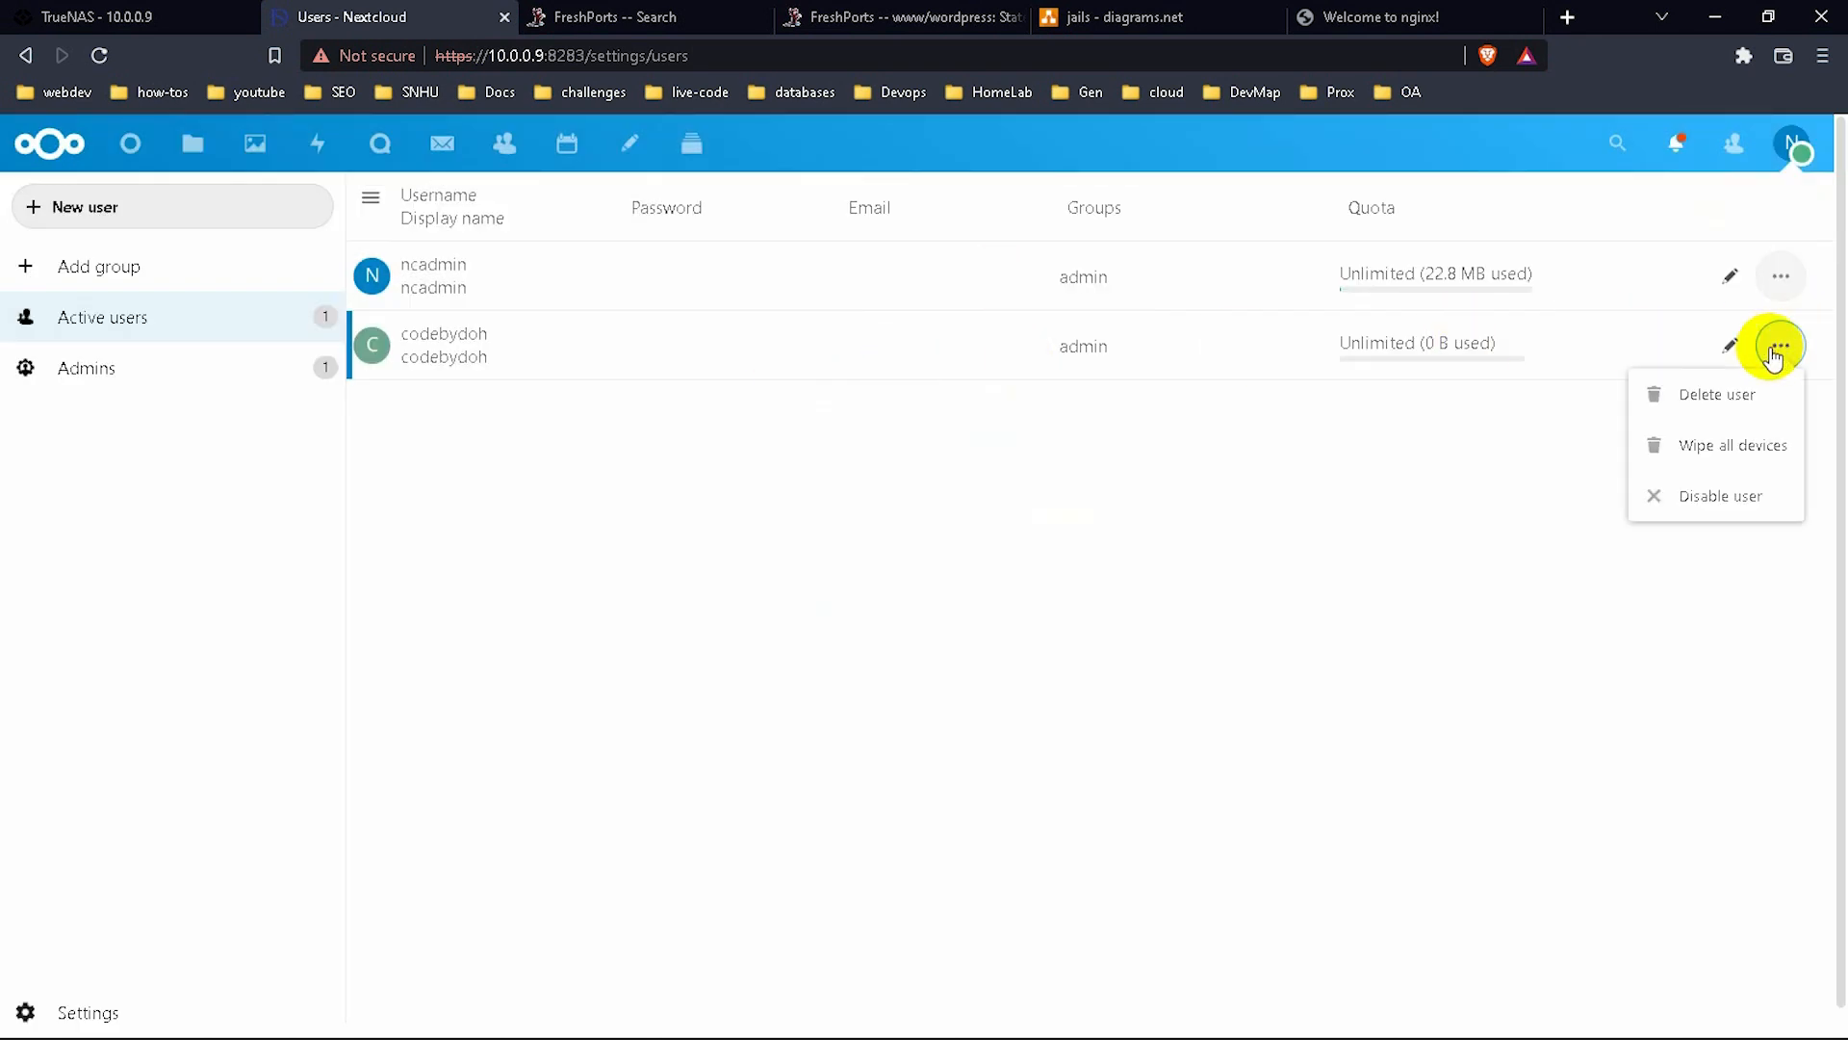
pyautogui.click(1399, 616)
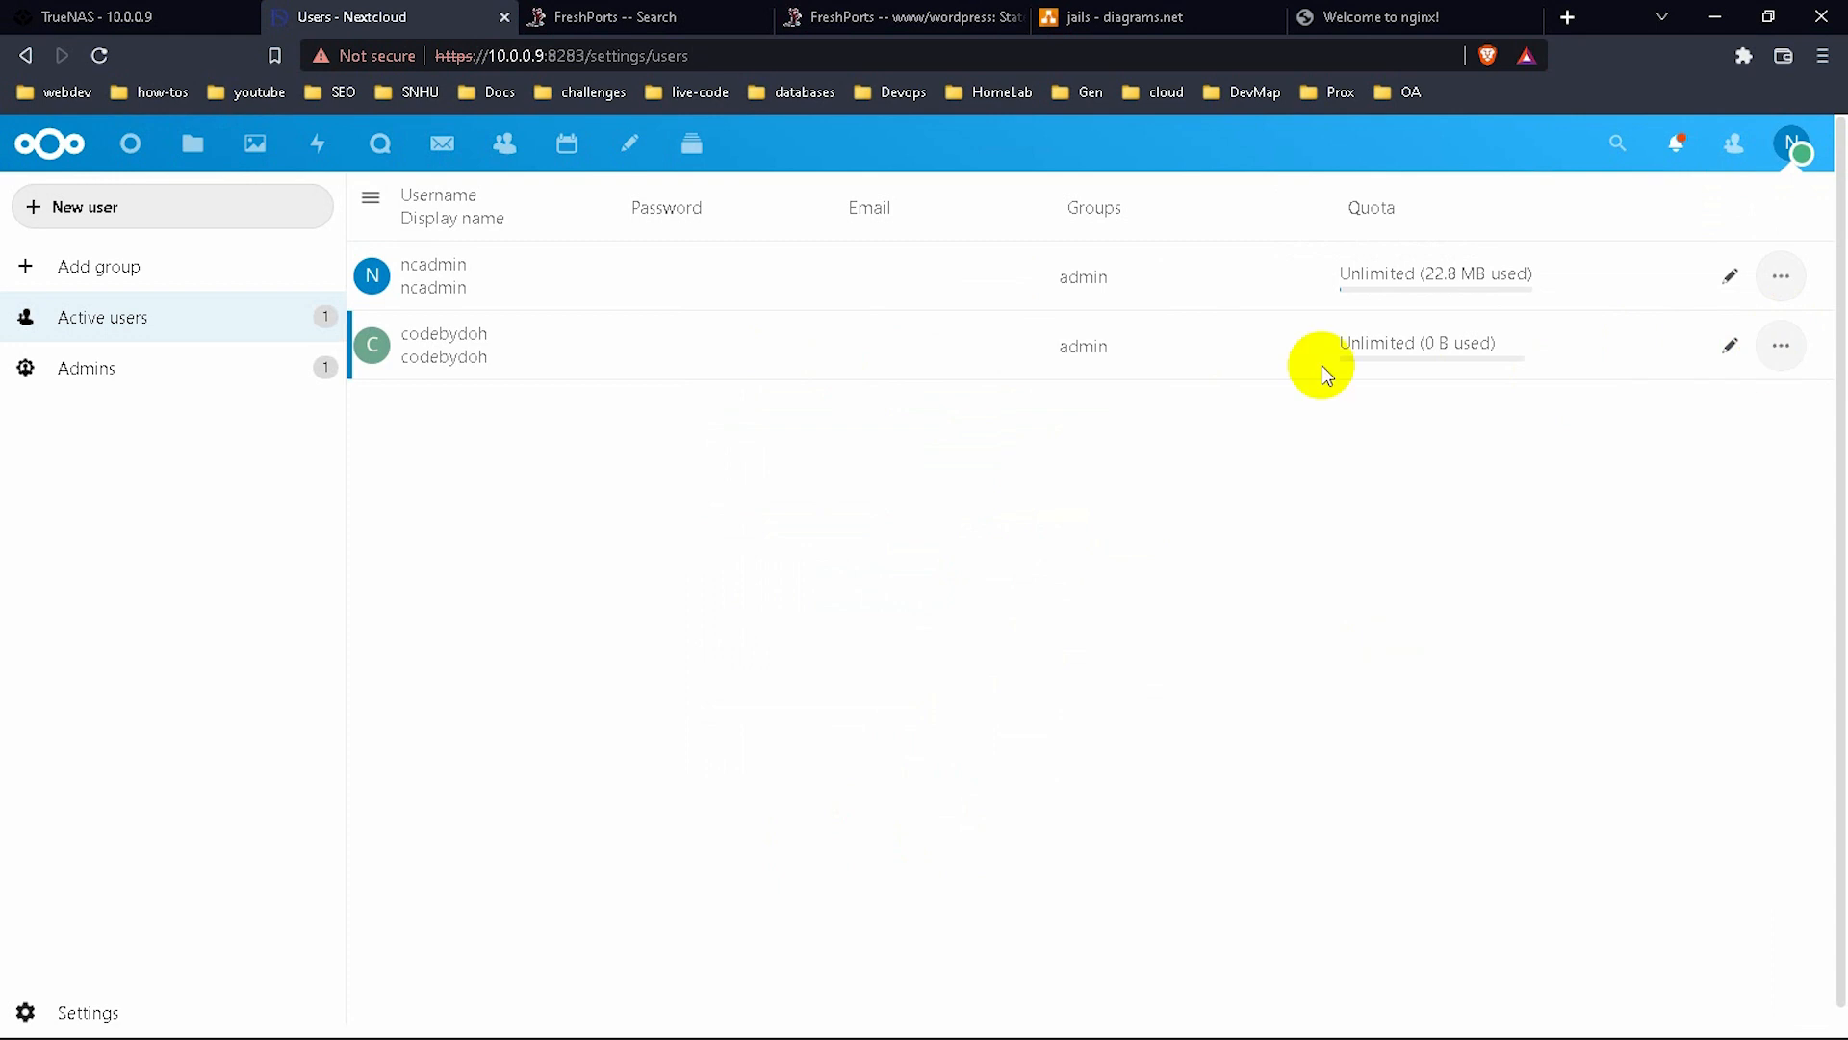
pyautogui.click(883, 280)
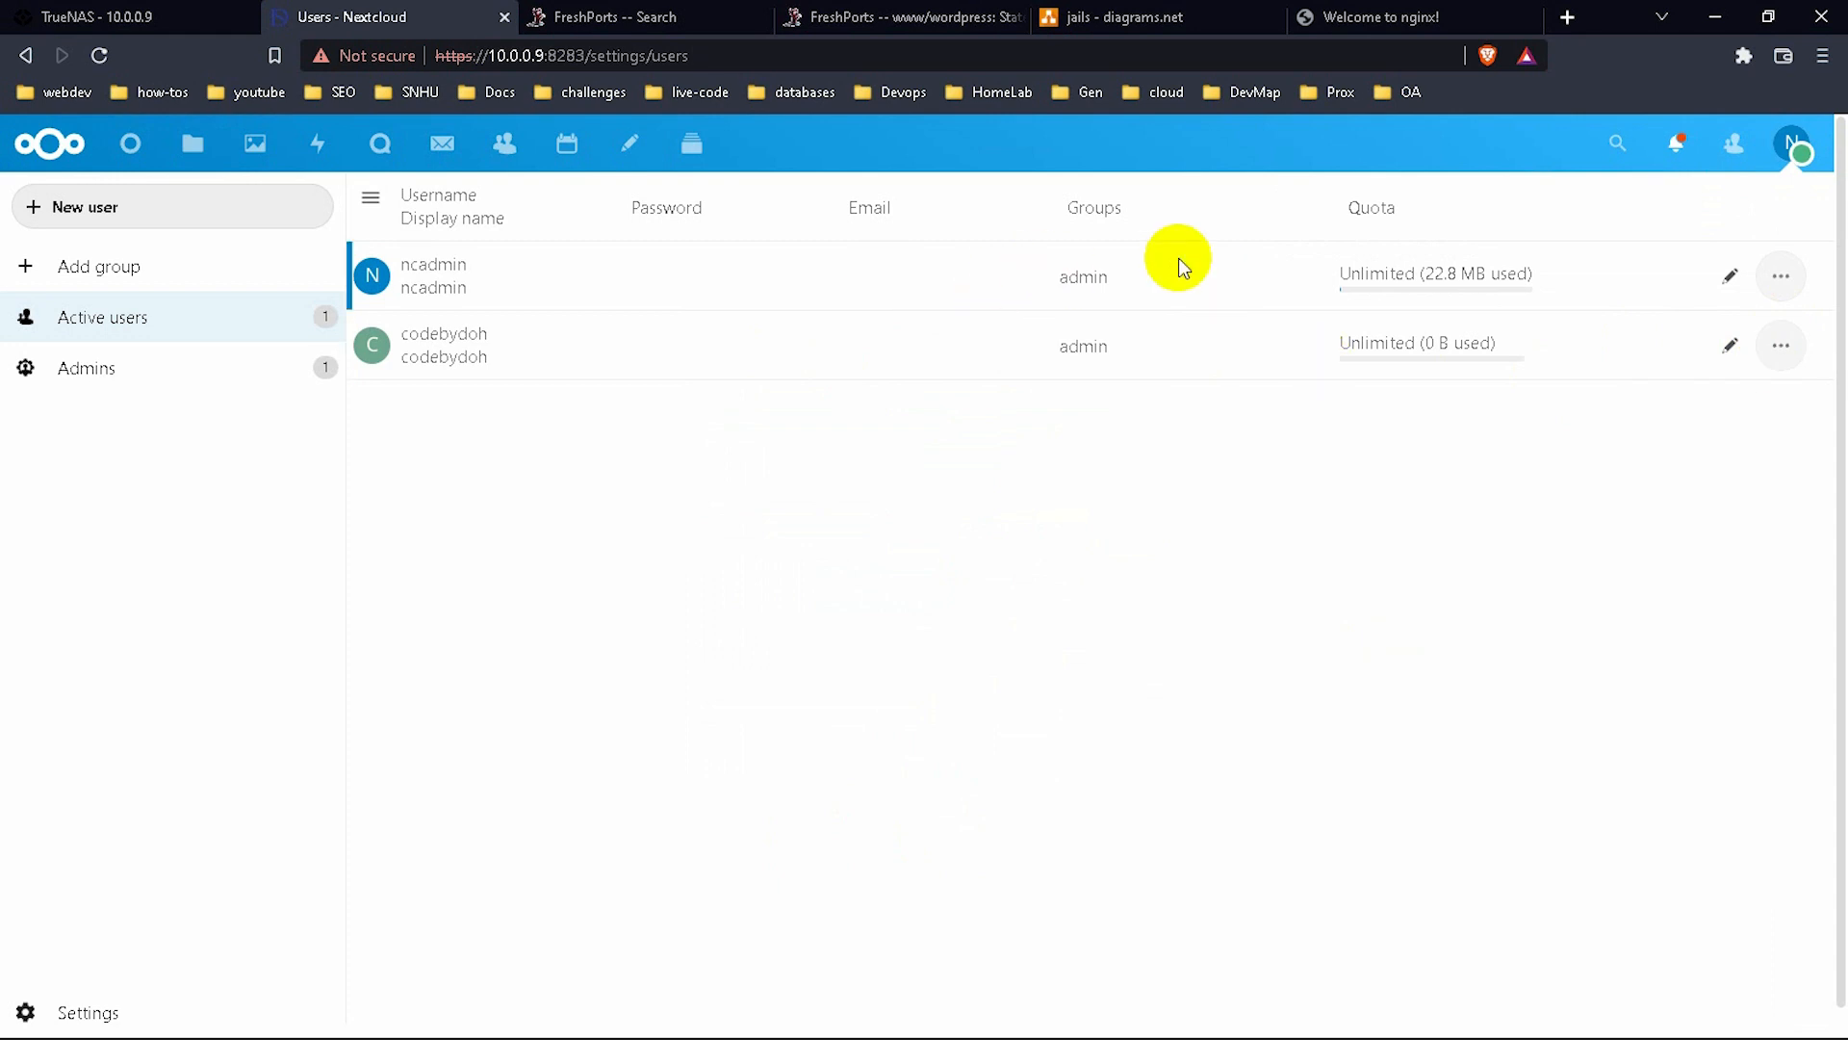
pyautogui.click(1730, 276)
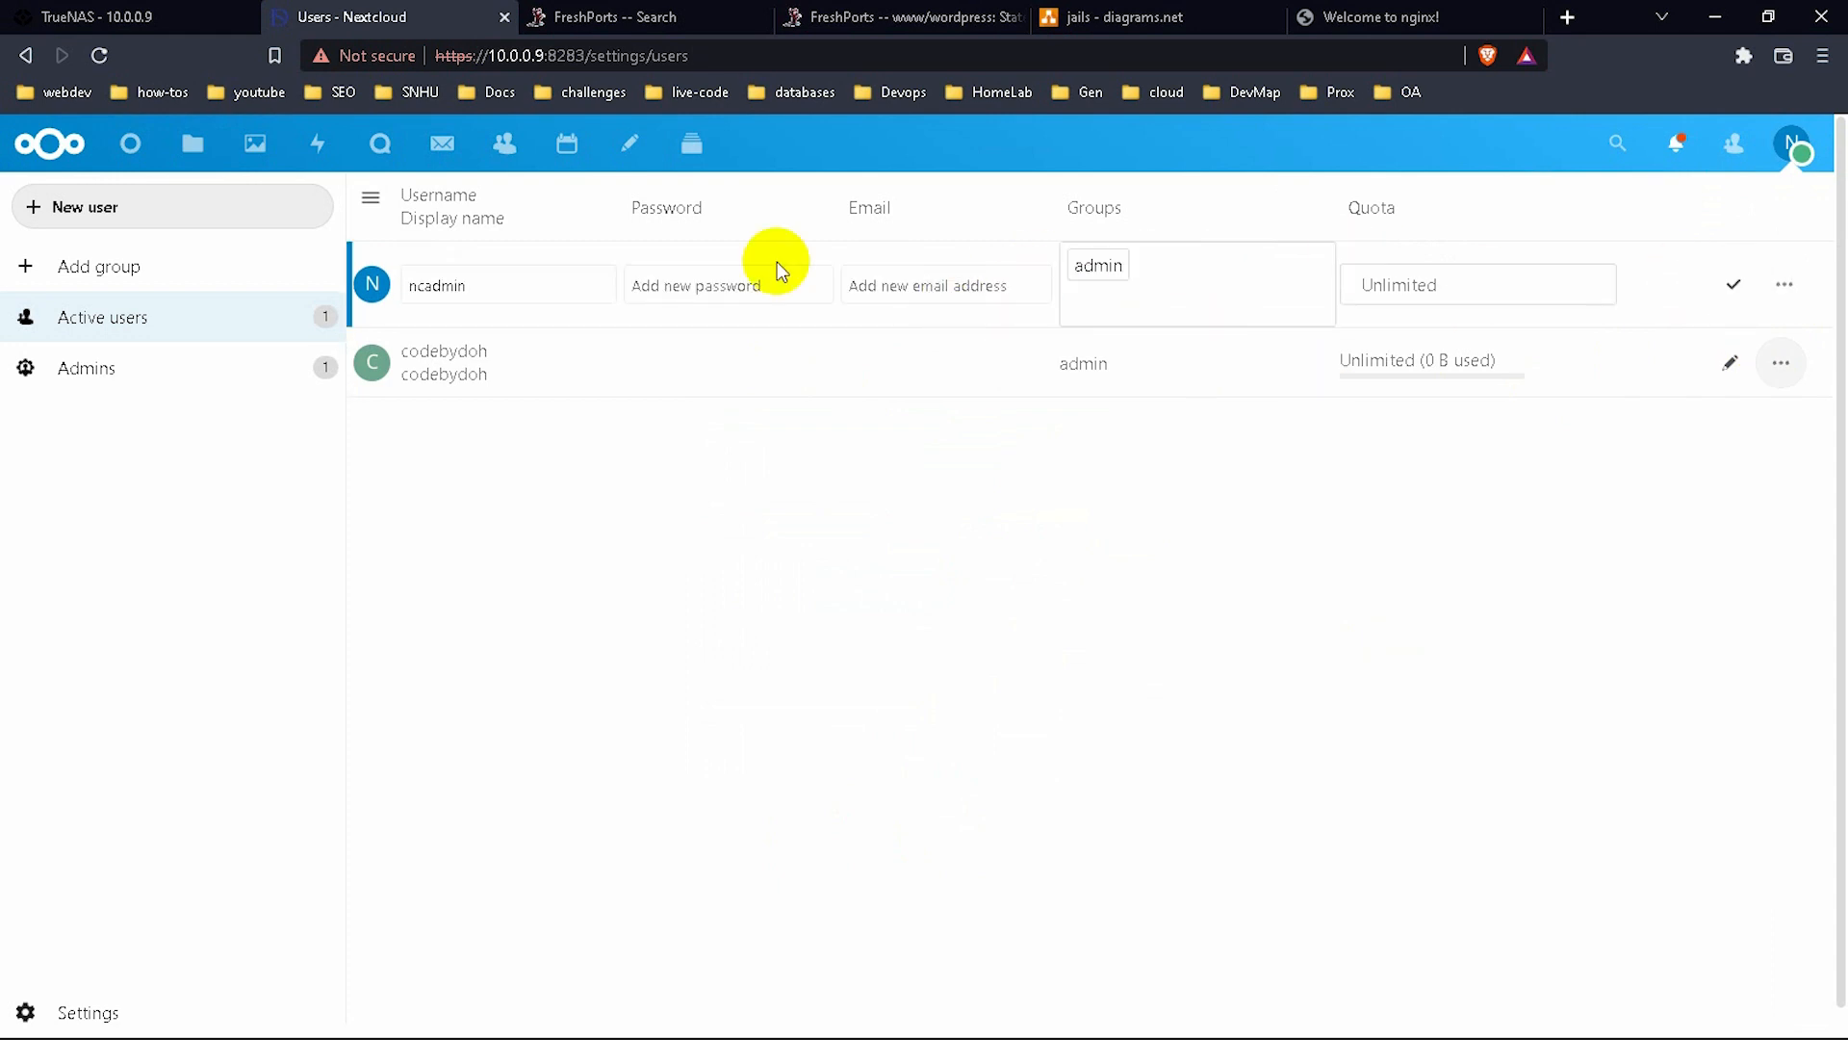
pyautogui.click(740, 278)
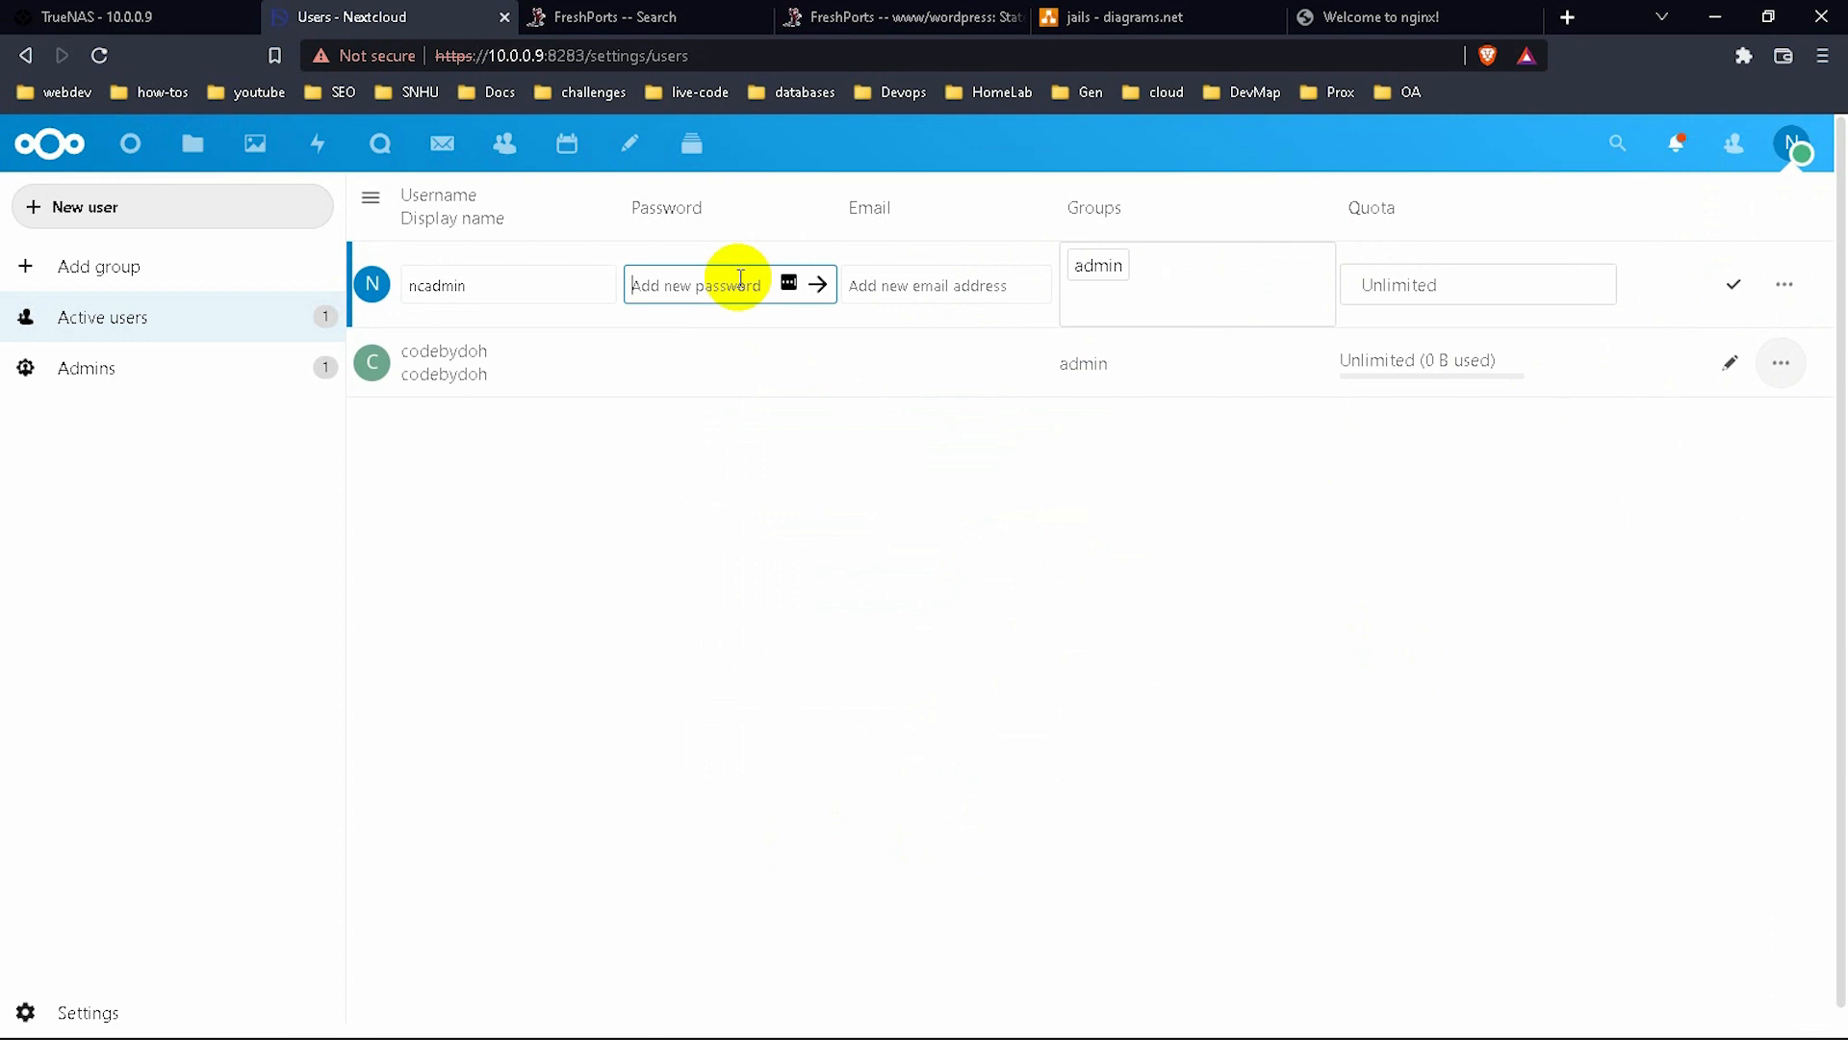
pyautogui.write('**********')
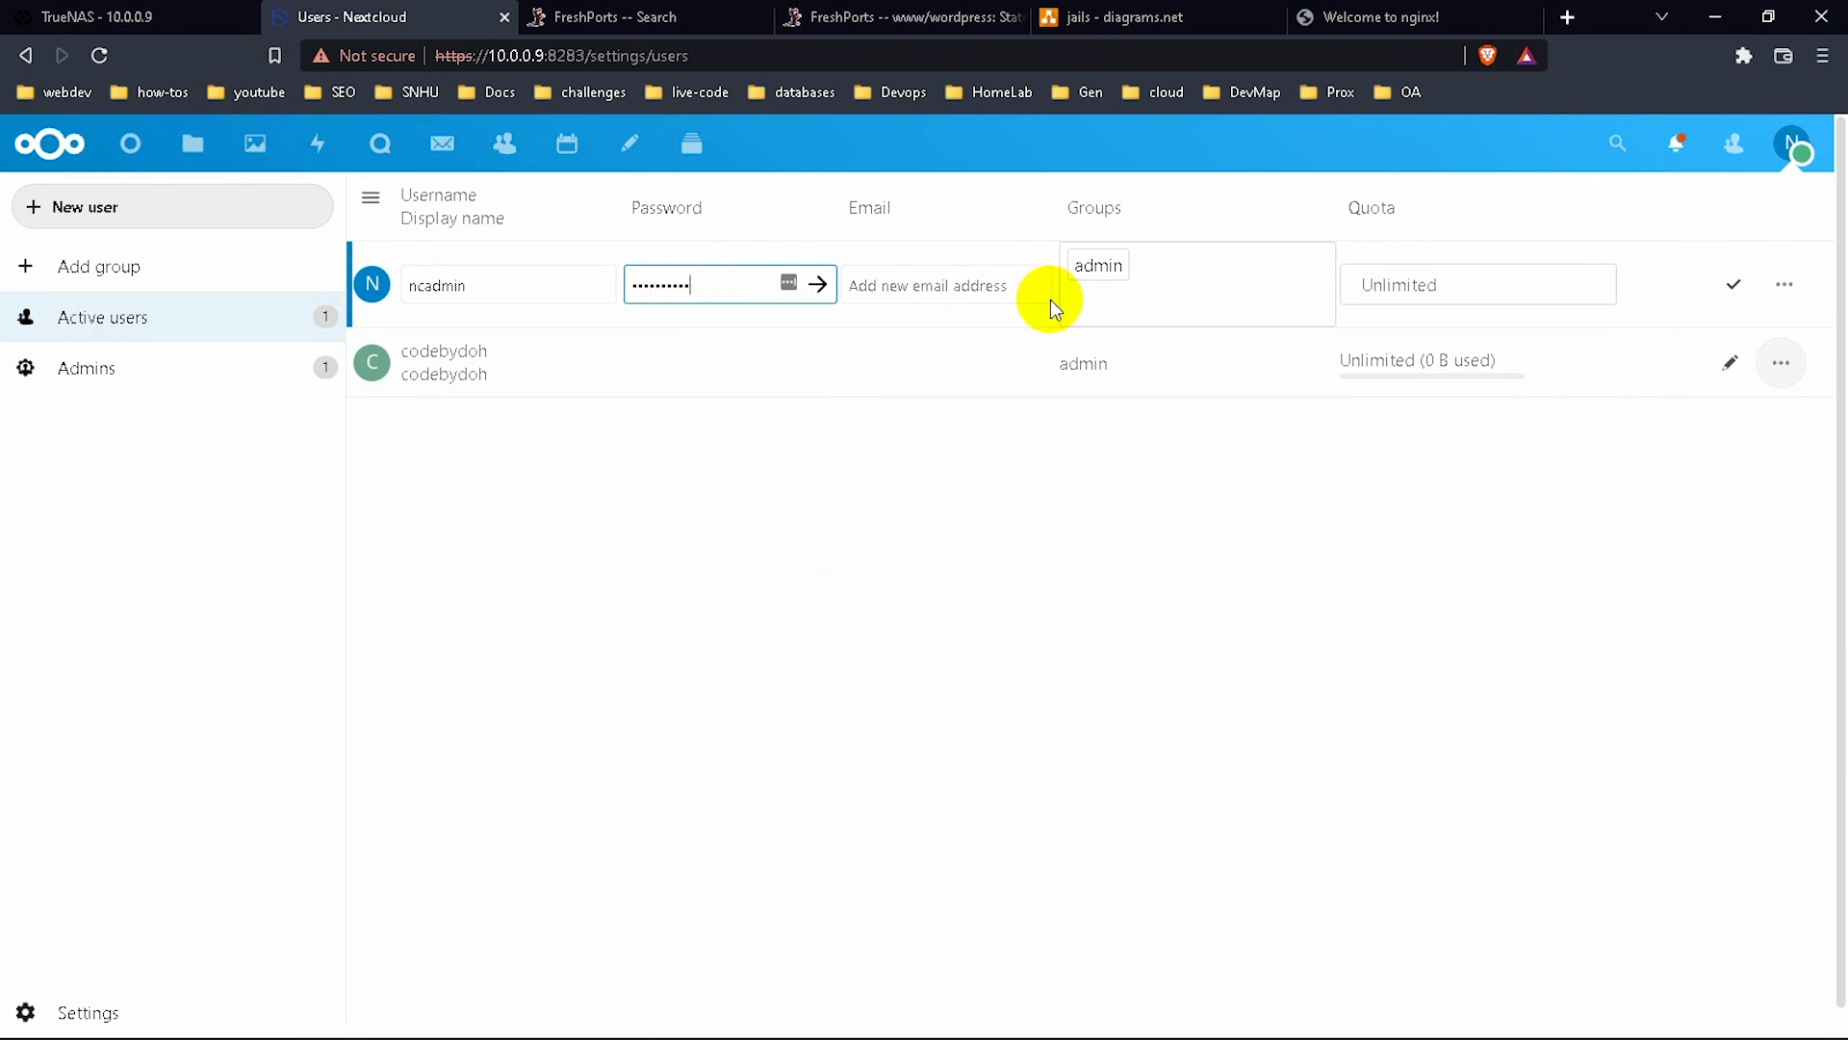
pyautogui.click(1729, 286)
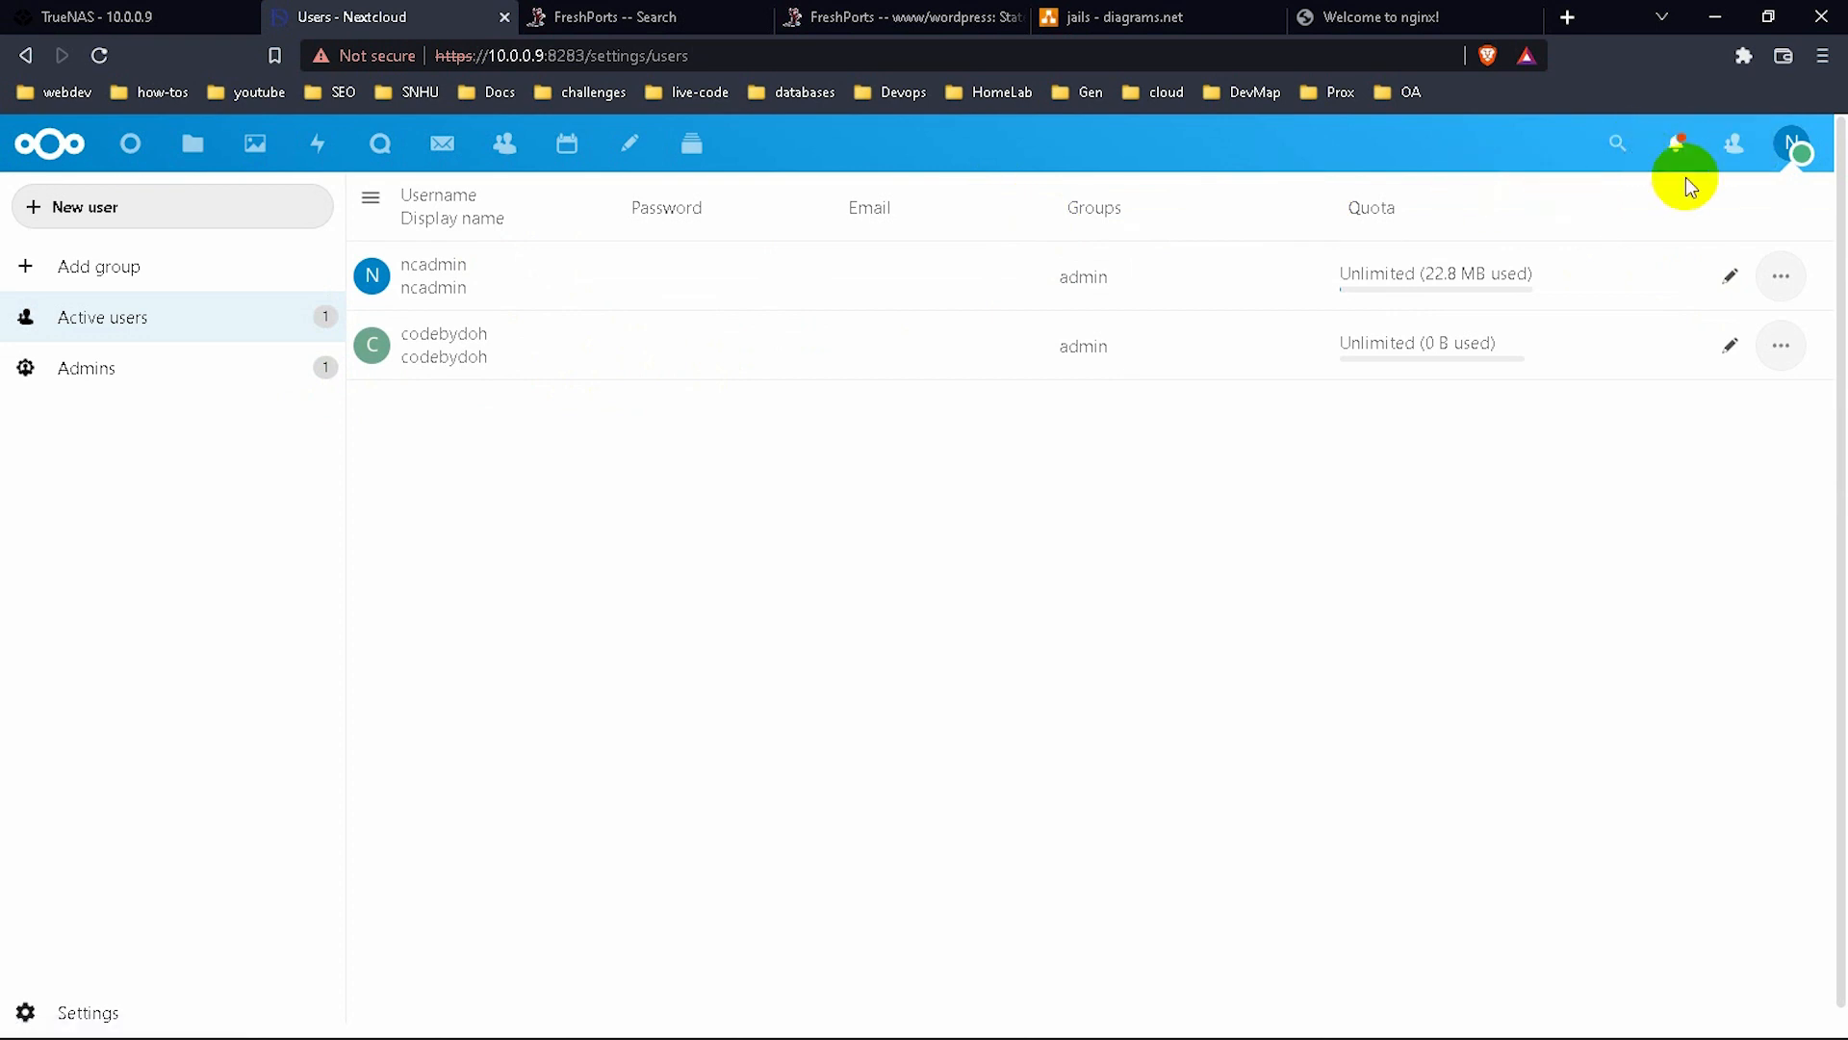
# In personal settings, change the full name from ncadmin to codebydoh.
pyautogui.click(1793, 145)
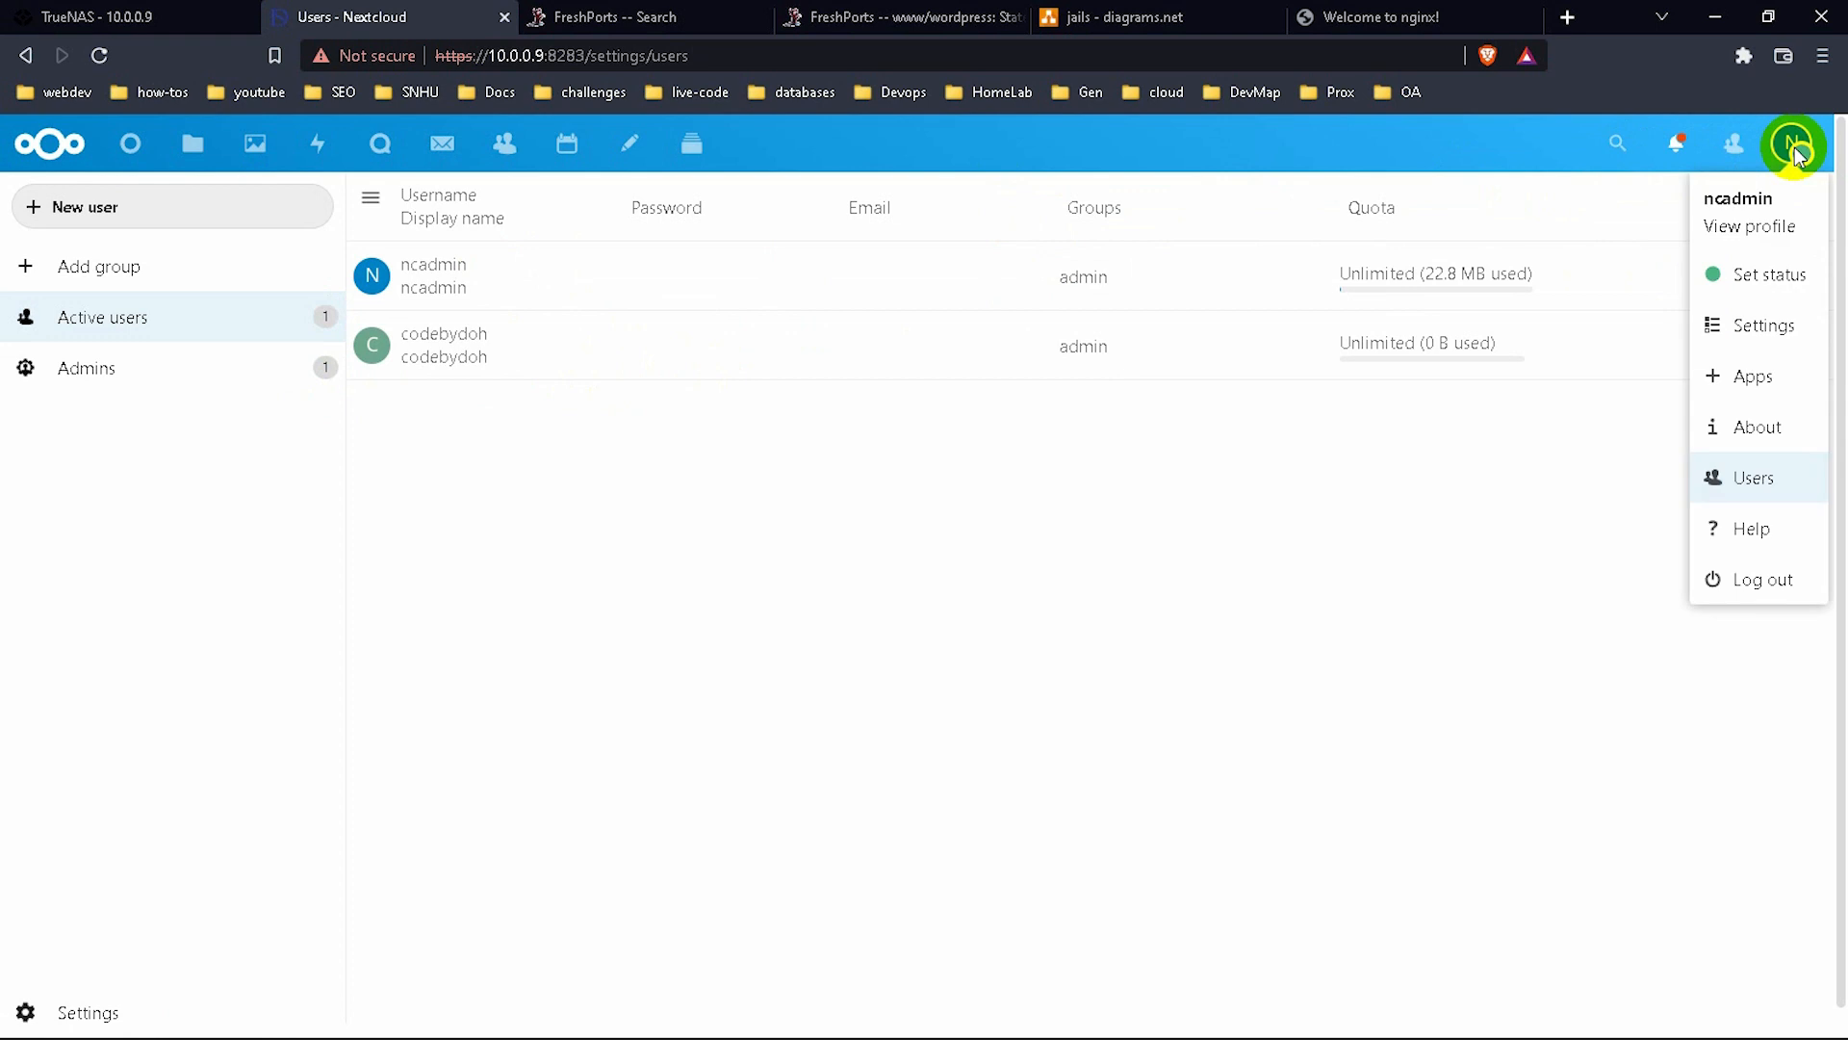
pyautogui.click(1765, 329)
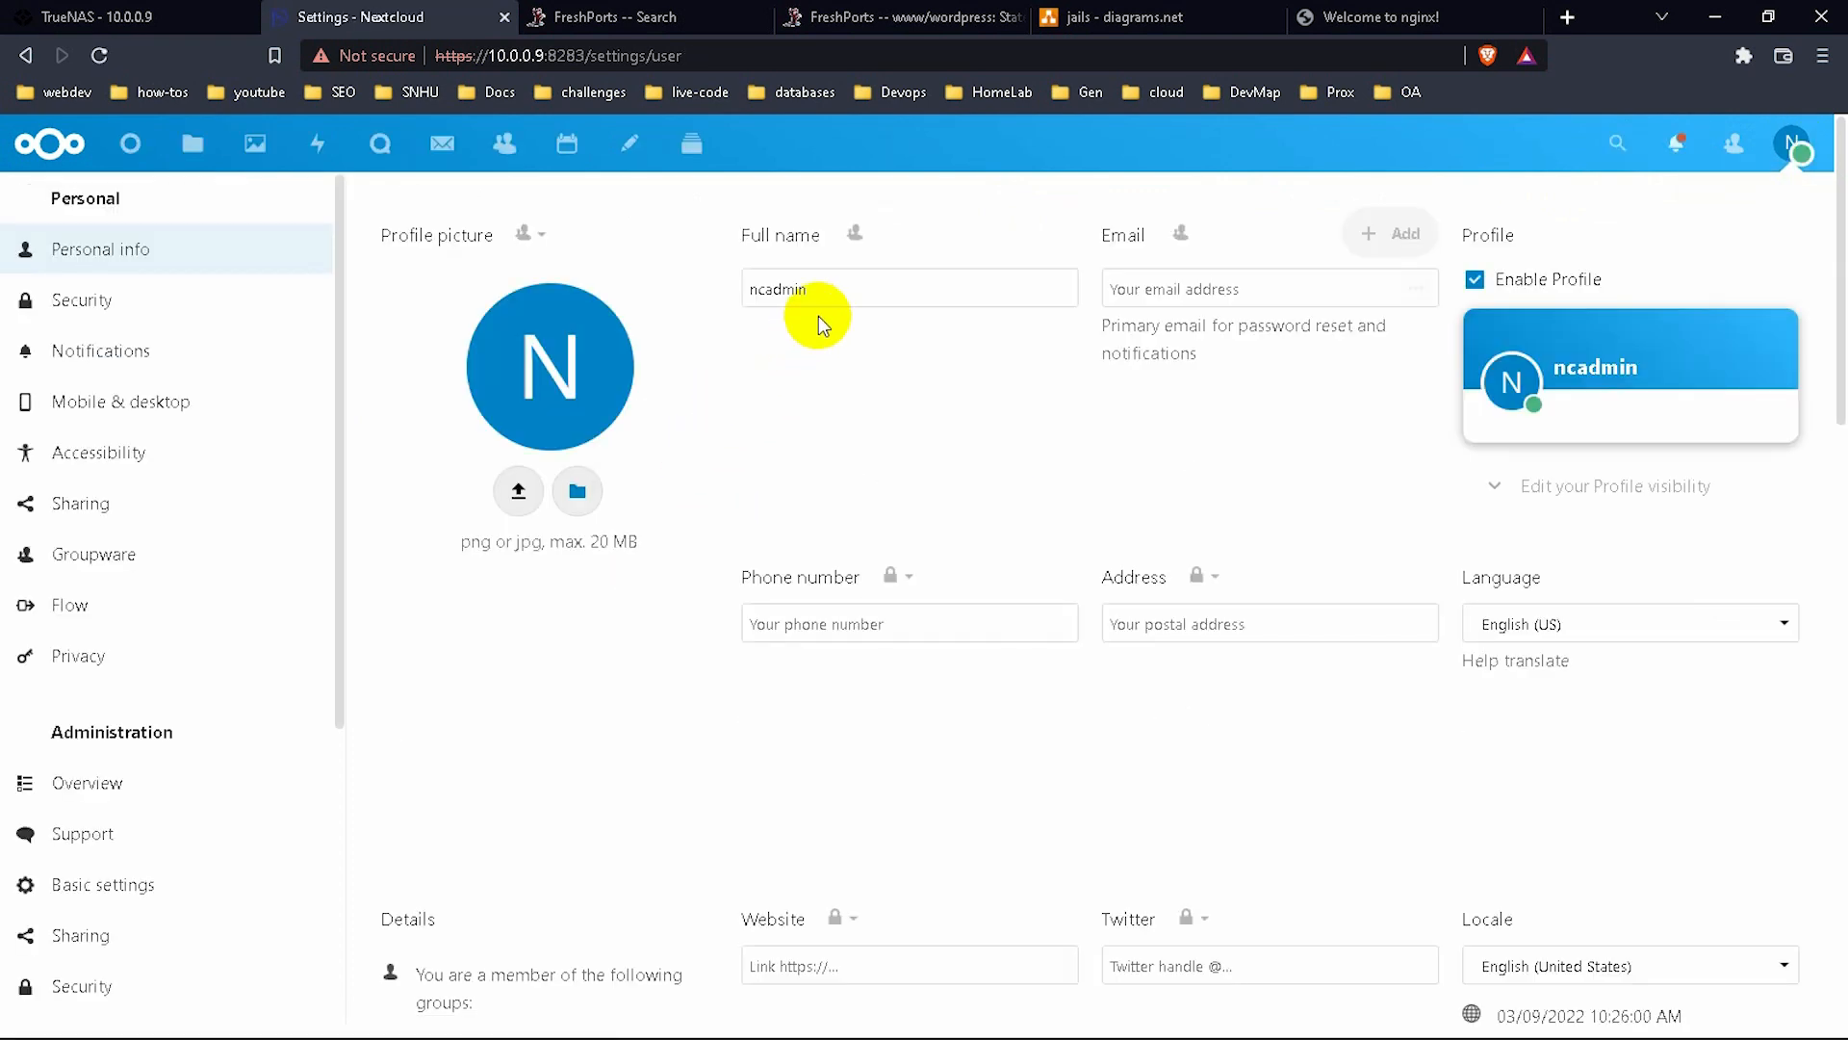
pyautogui.click(813, 288)
pyautogui.moveTo(813, 294); pyautogui.dragTo(754, 290)
pyautogui.press('BackSpace')
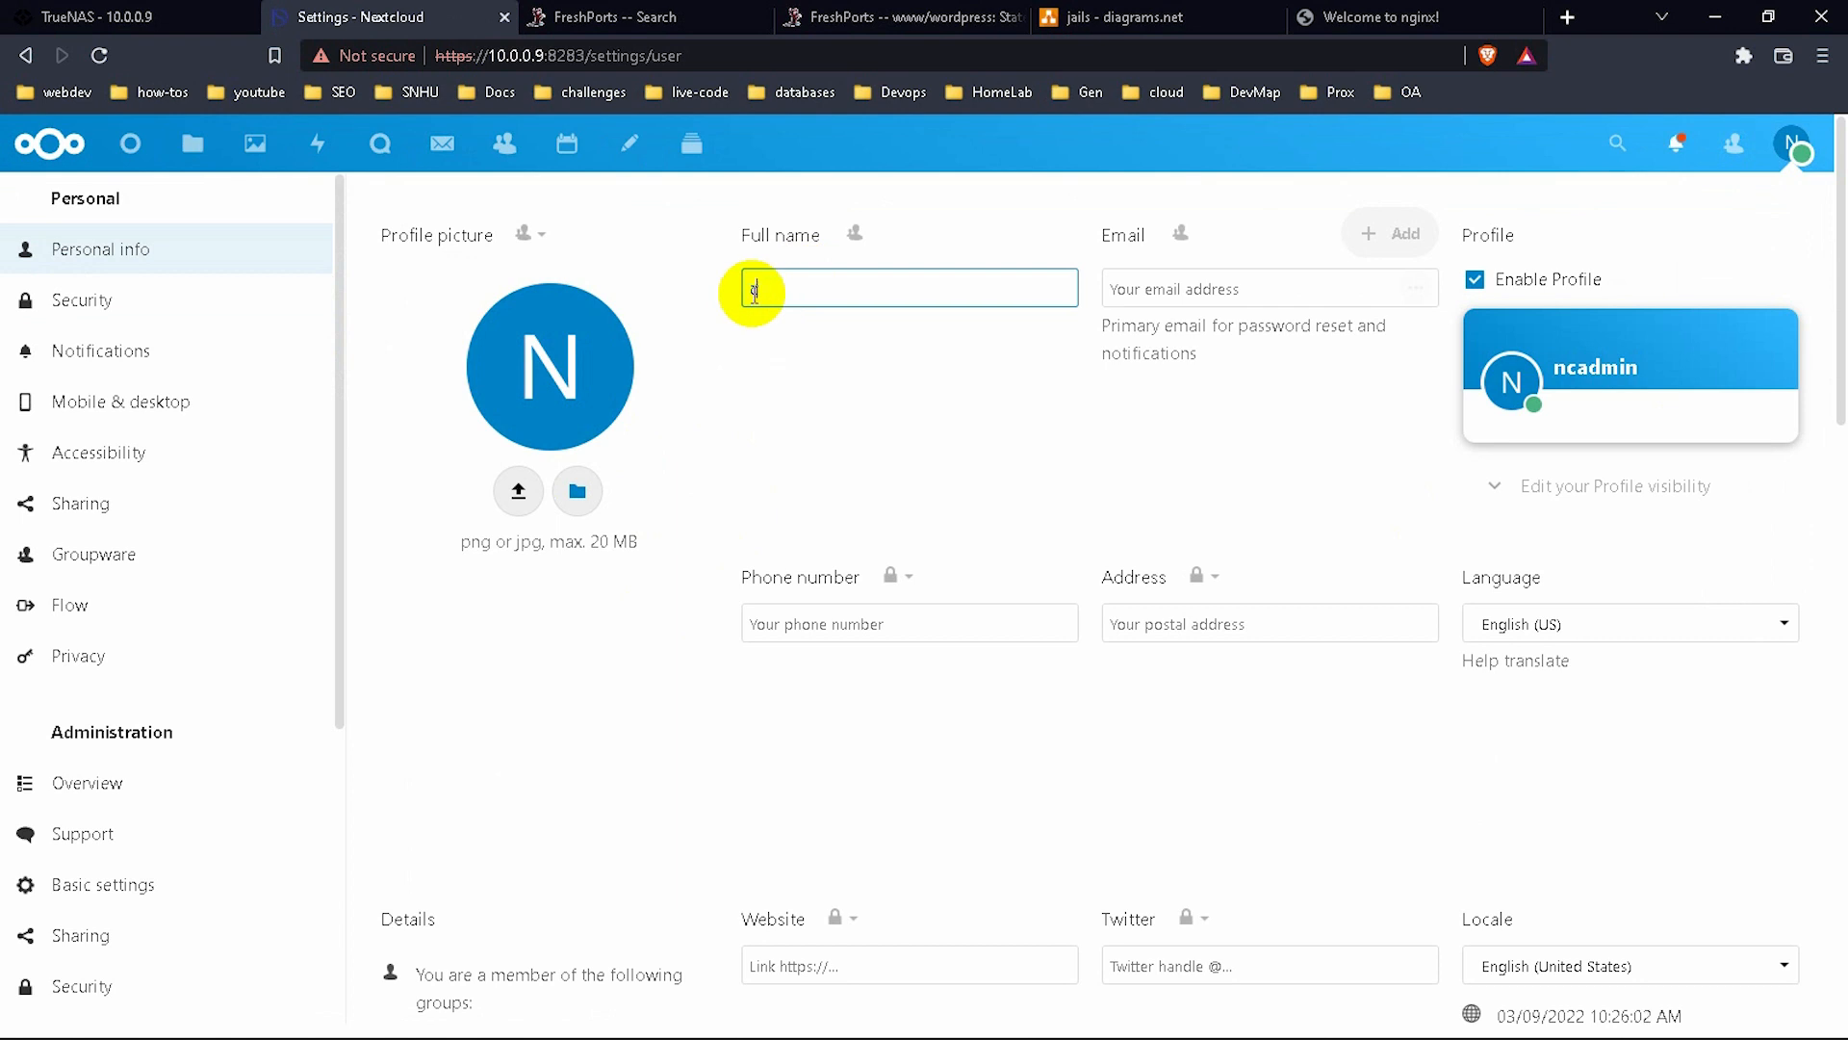
pyautogui.write('cp')
pyautogui.press('BackSpace')
pyautogui.write('odebydoh')
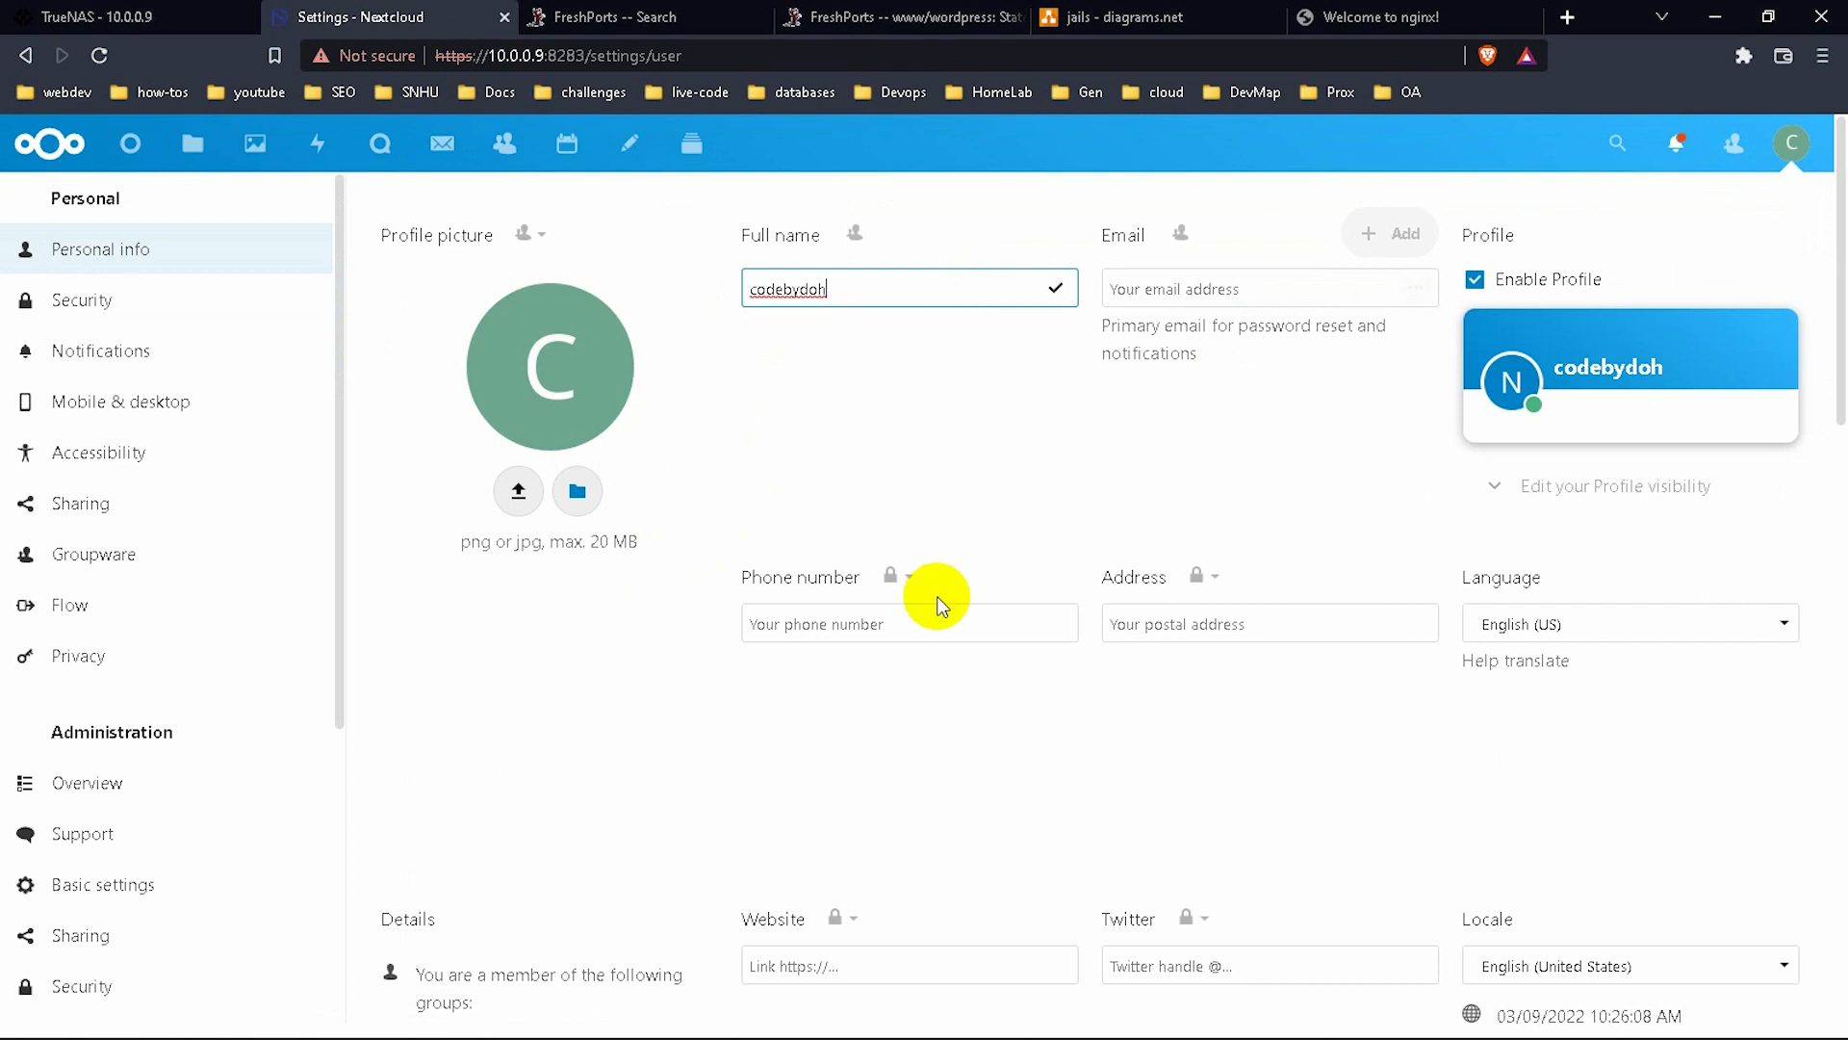
pyautogui.scroll(-3, 1237, 626)
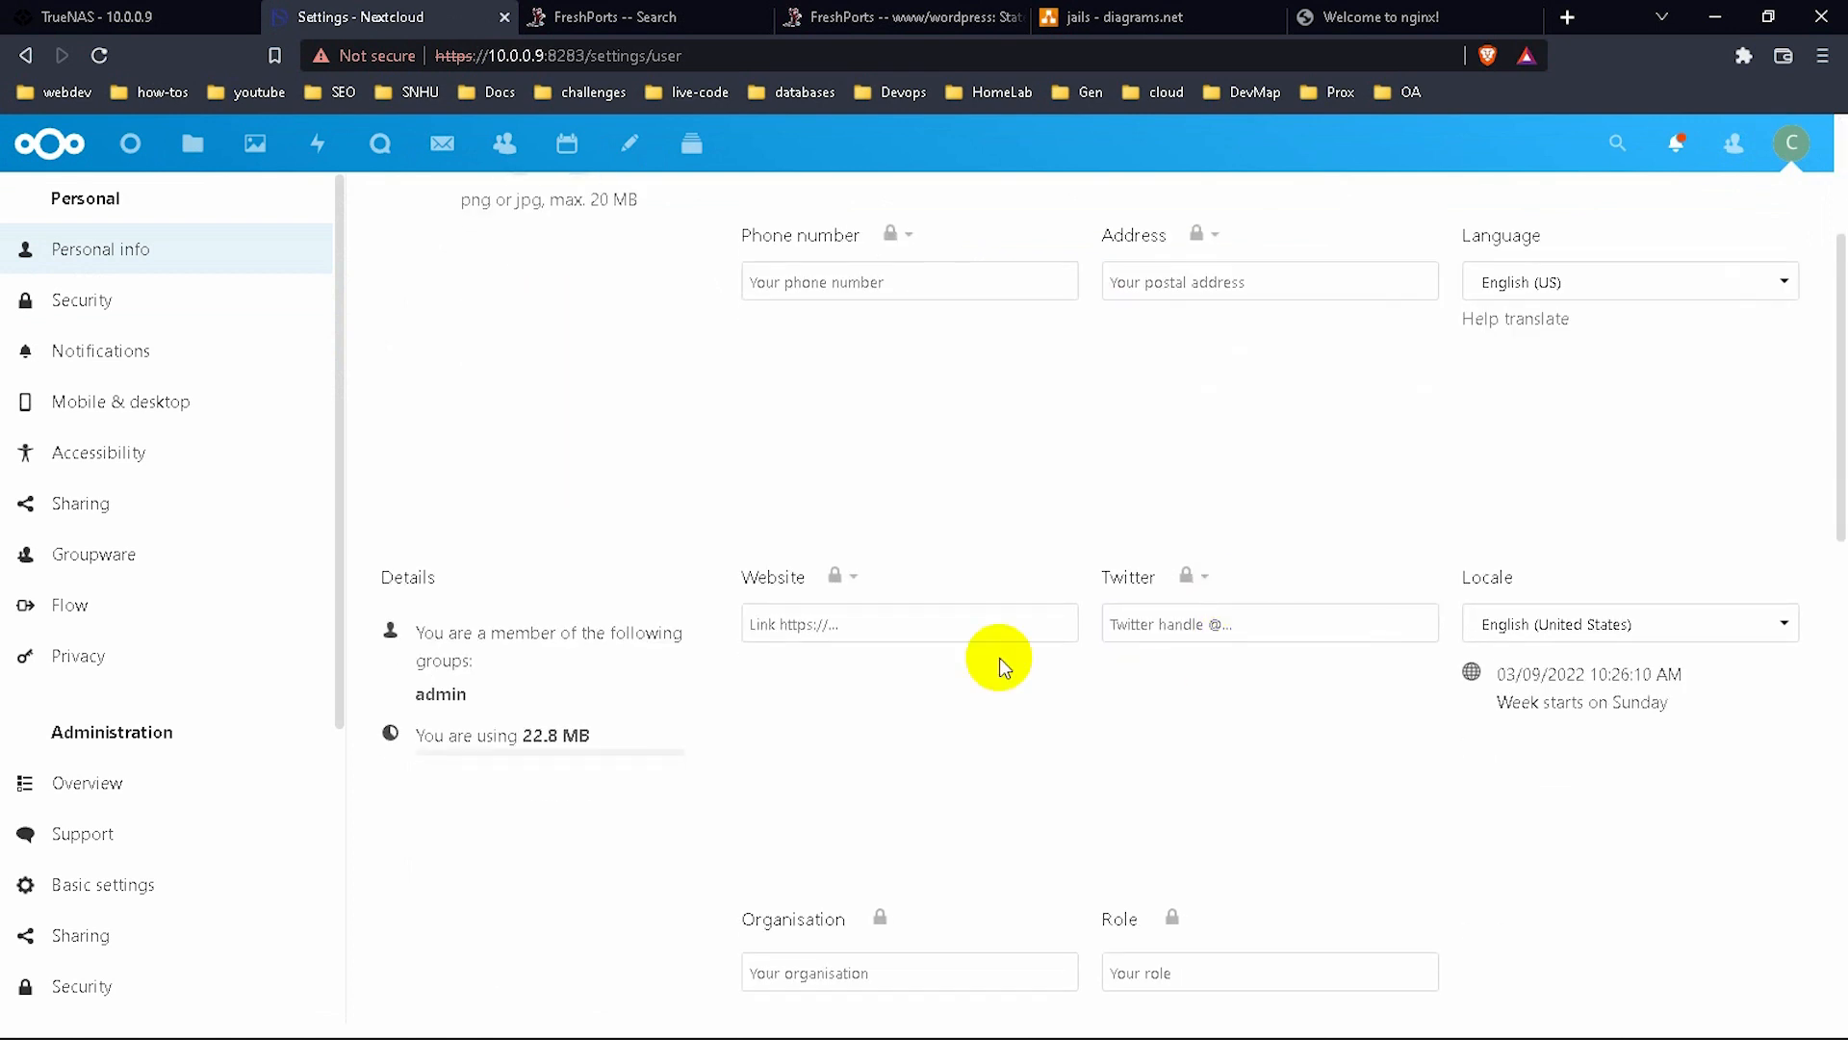
pyautogui.click(880, 630)
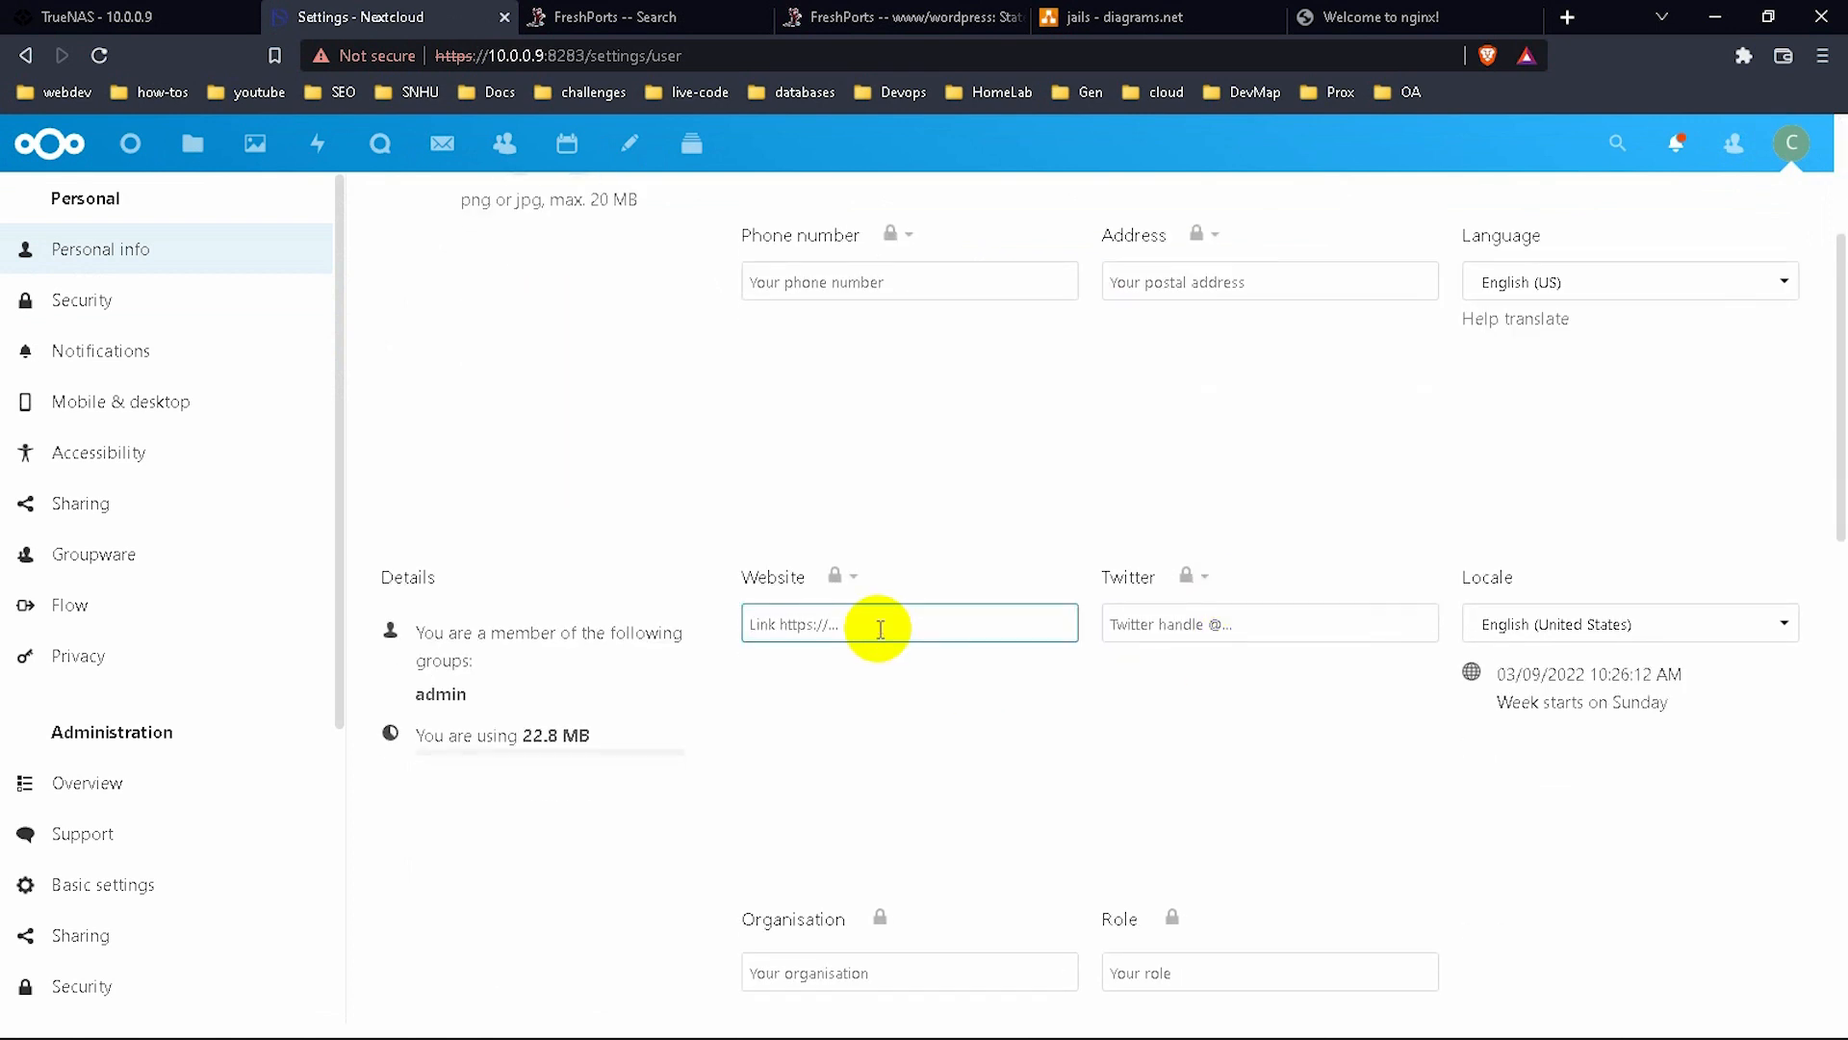
pyautogui.write('www')
pyautogui.press('BackSpace')
pyautogui.press('BackSpace')
pyautogui.press('BackSpace')
pyautogui.write('h')
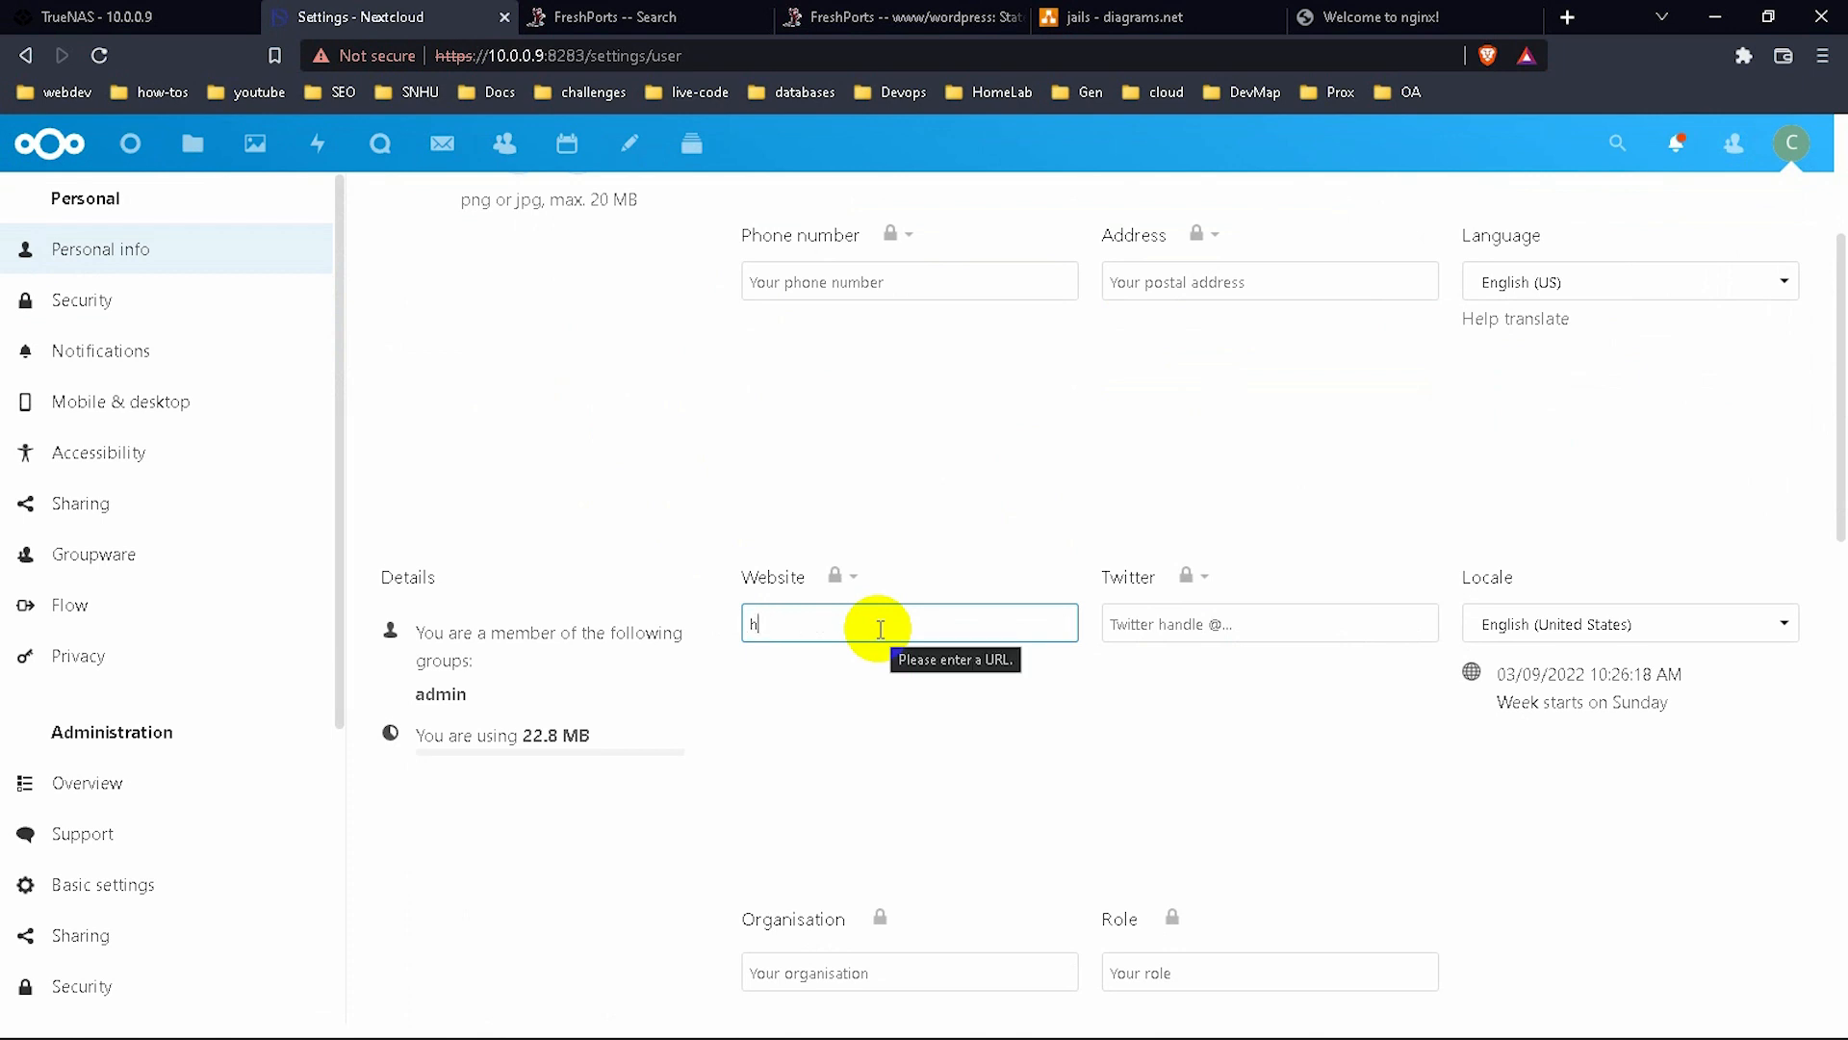
pyautogui.press('BackSpace')
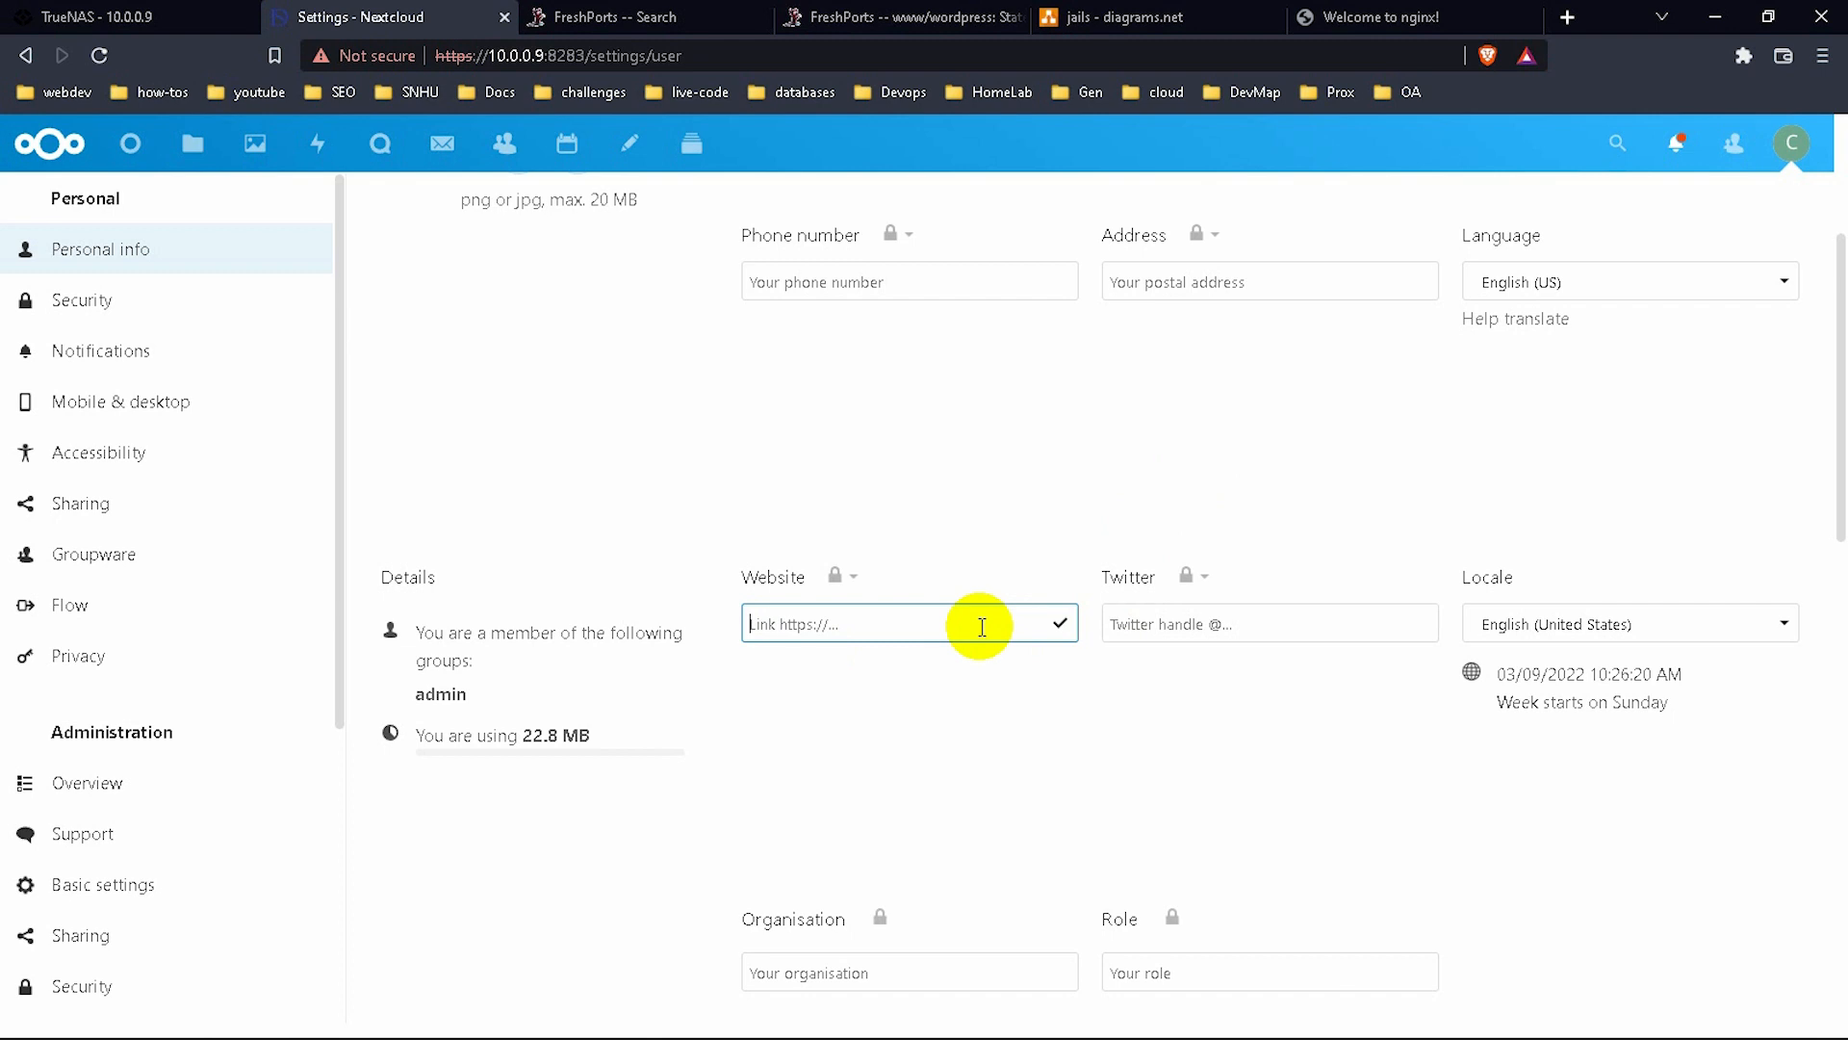
pyautogui.write('https://www.dohtechsolutions.com')
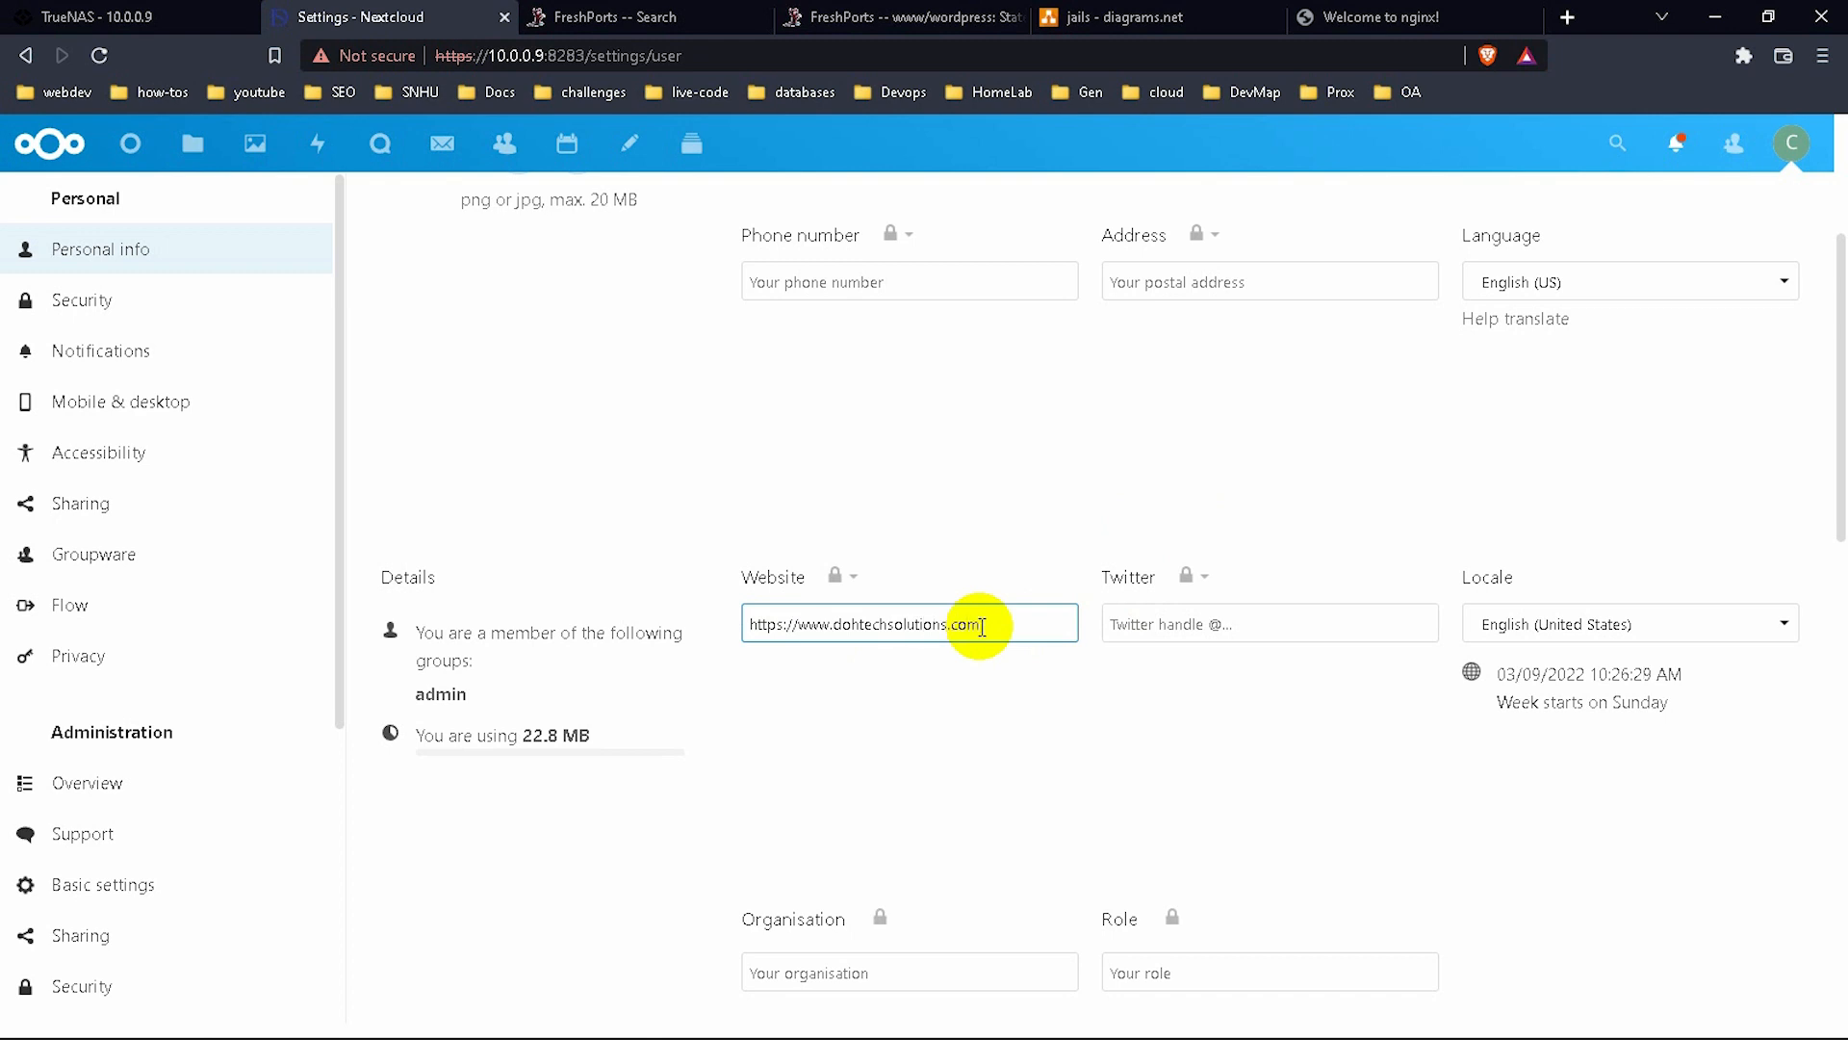
pyautogui.click(1230, 623)
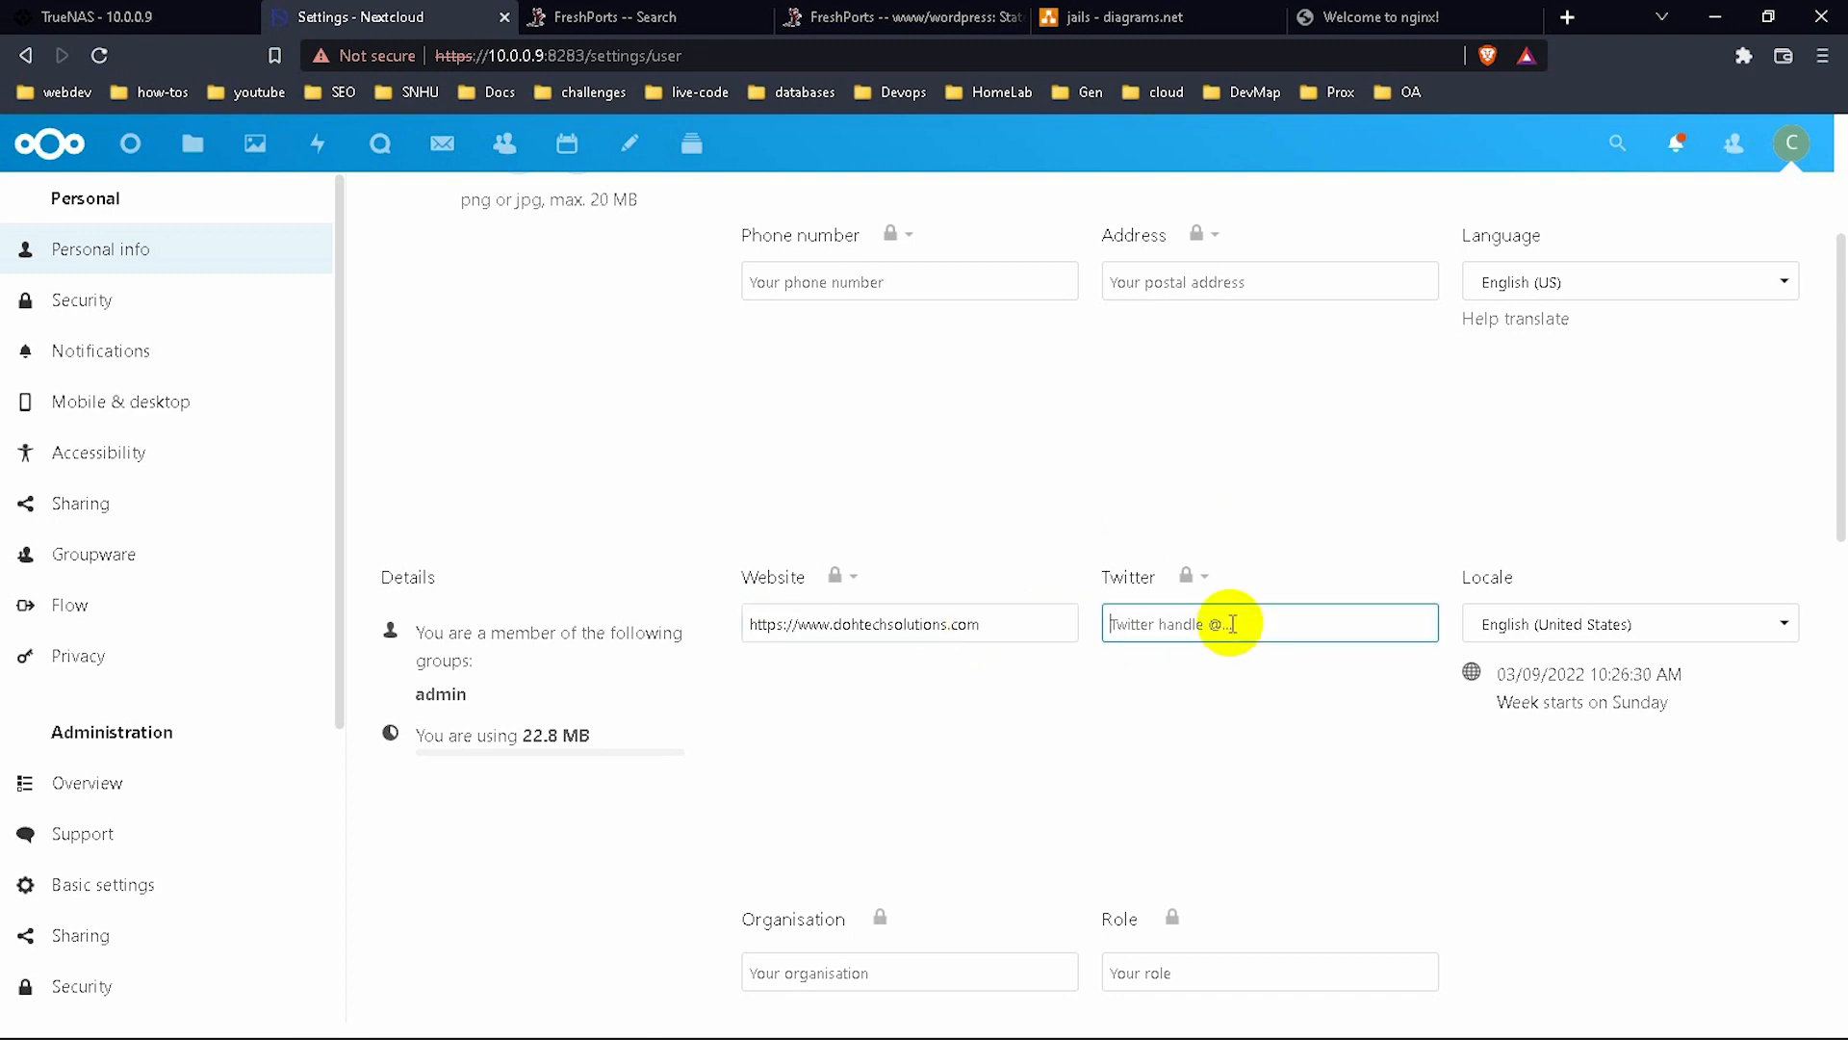
pyautogui.write('codebydoh')
# Save the Twitter handle and set the organisation to DOHTECH SOLUTIONS.
pyautogui.click(1333, 737)
pyautogui.scroll(-2, 1408, 737)
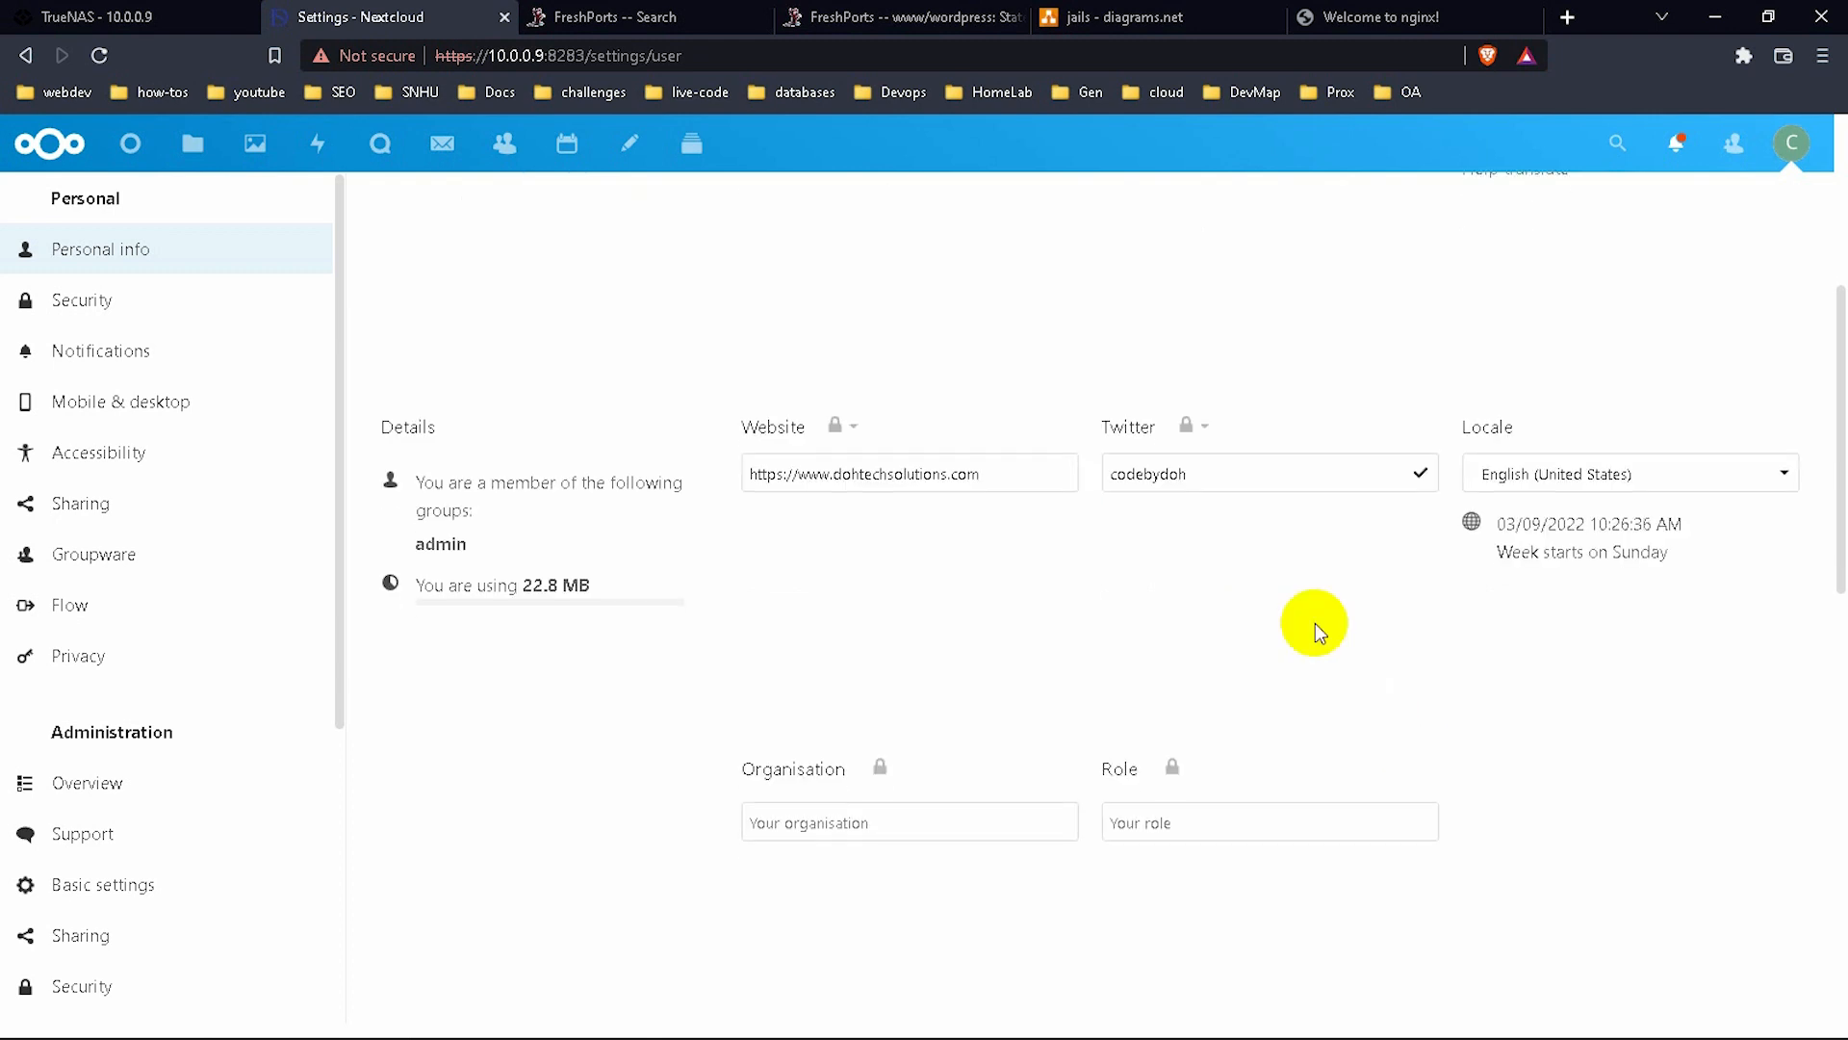
pyautogui.click(1001, 813)
pyautogui.press('capslock')
pyautogui.write('DO')
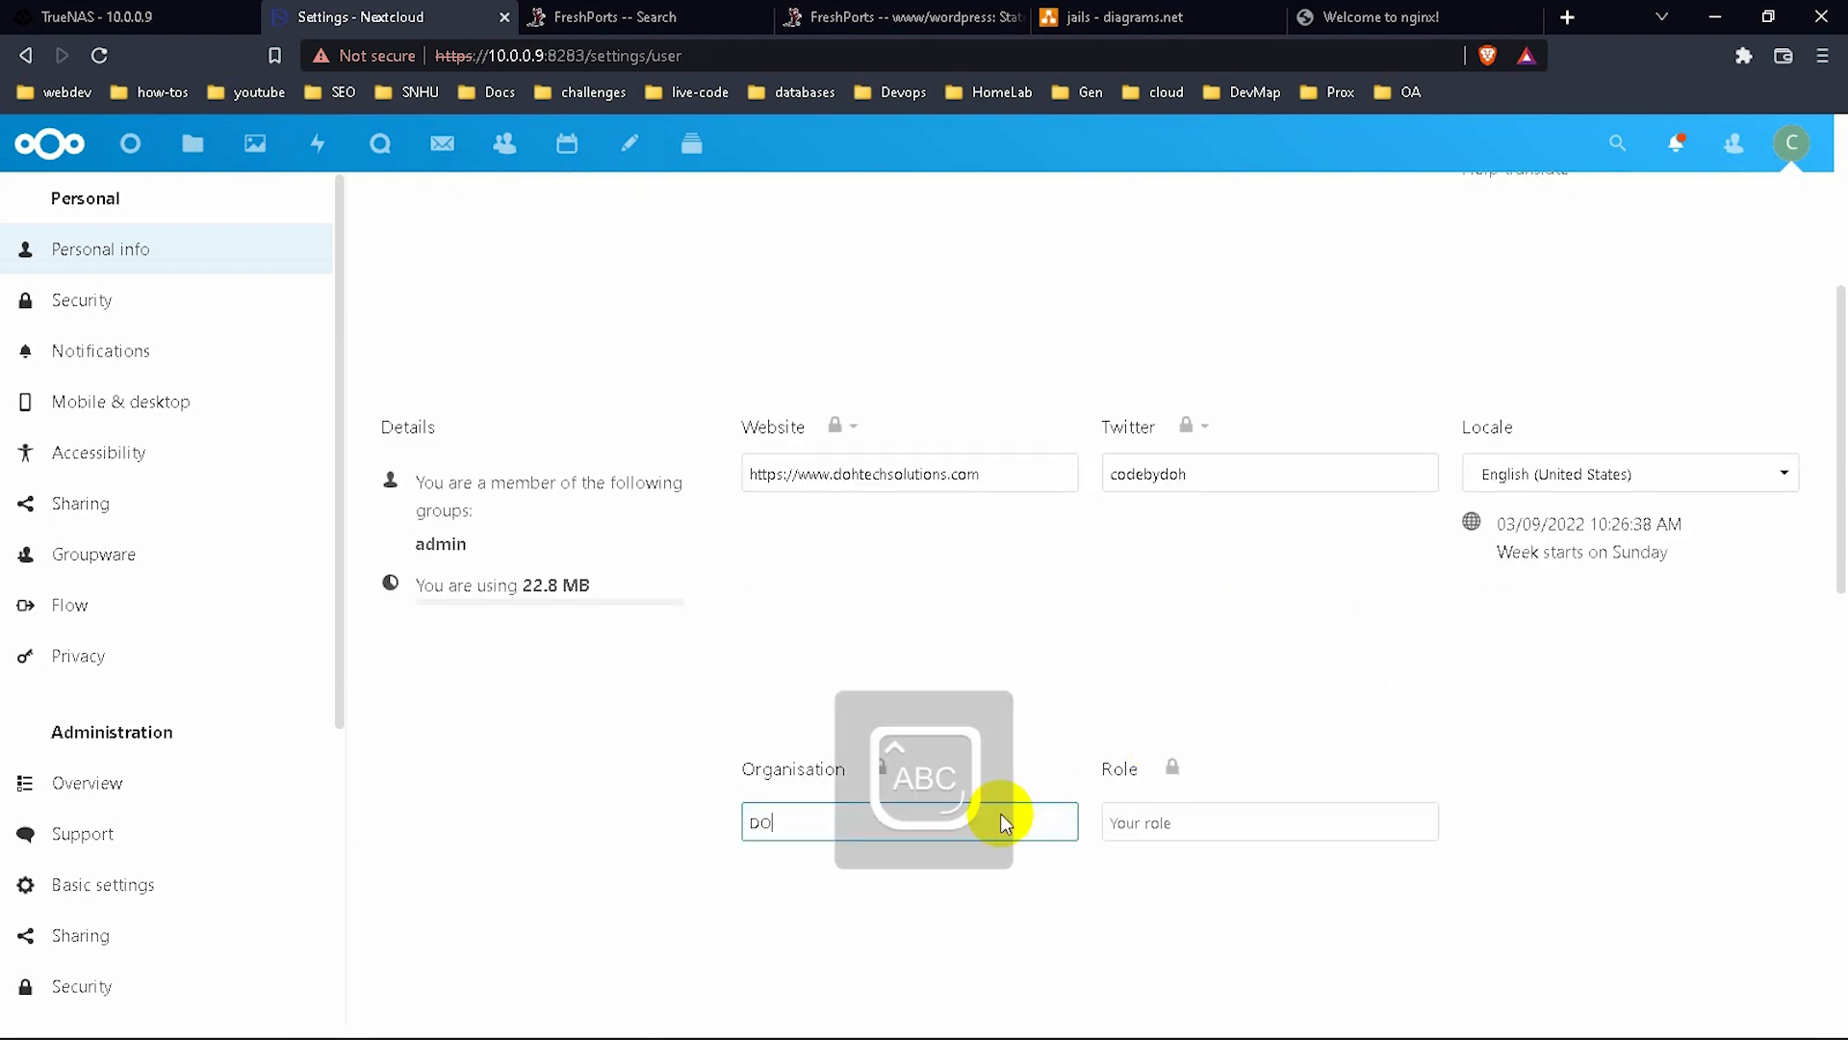
pyautogui.write('HTECH SOLUTIONS')
# Set the role to Infrastructure Engineer and save it.
pyautogui.click(1193, 820)
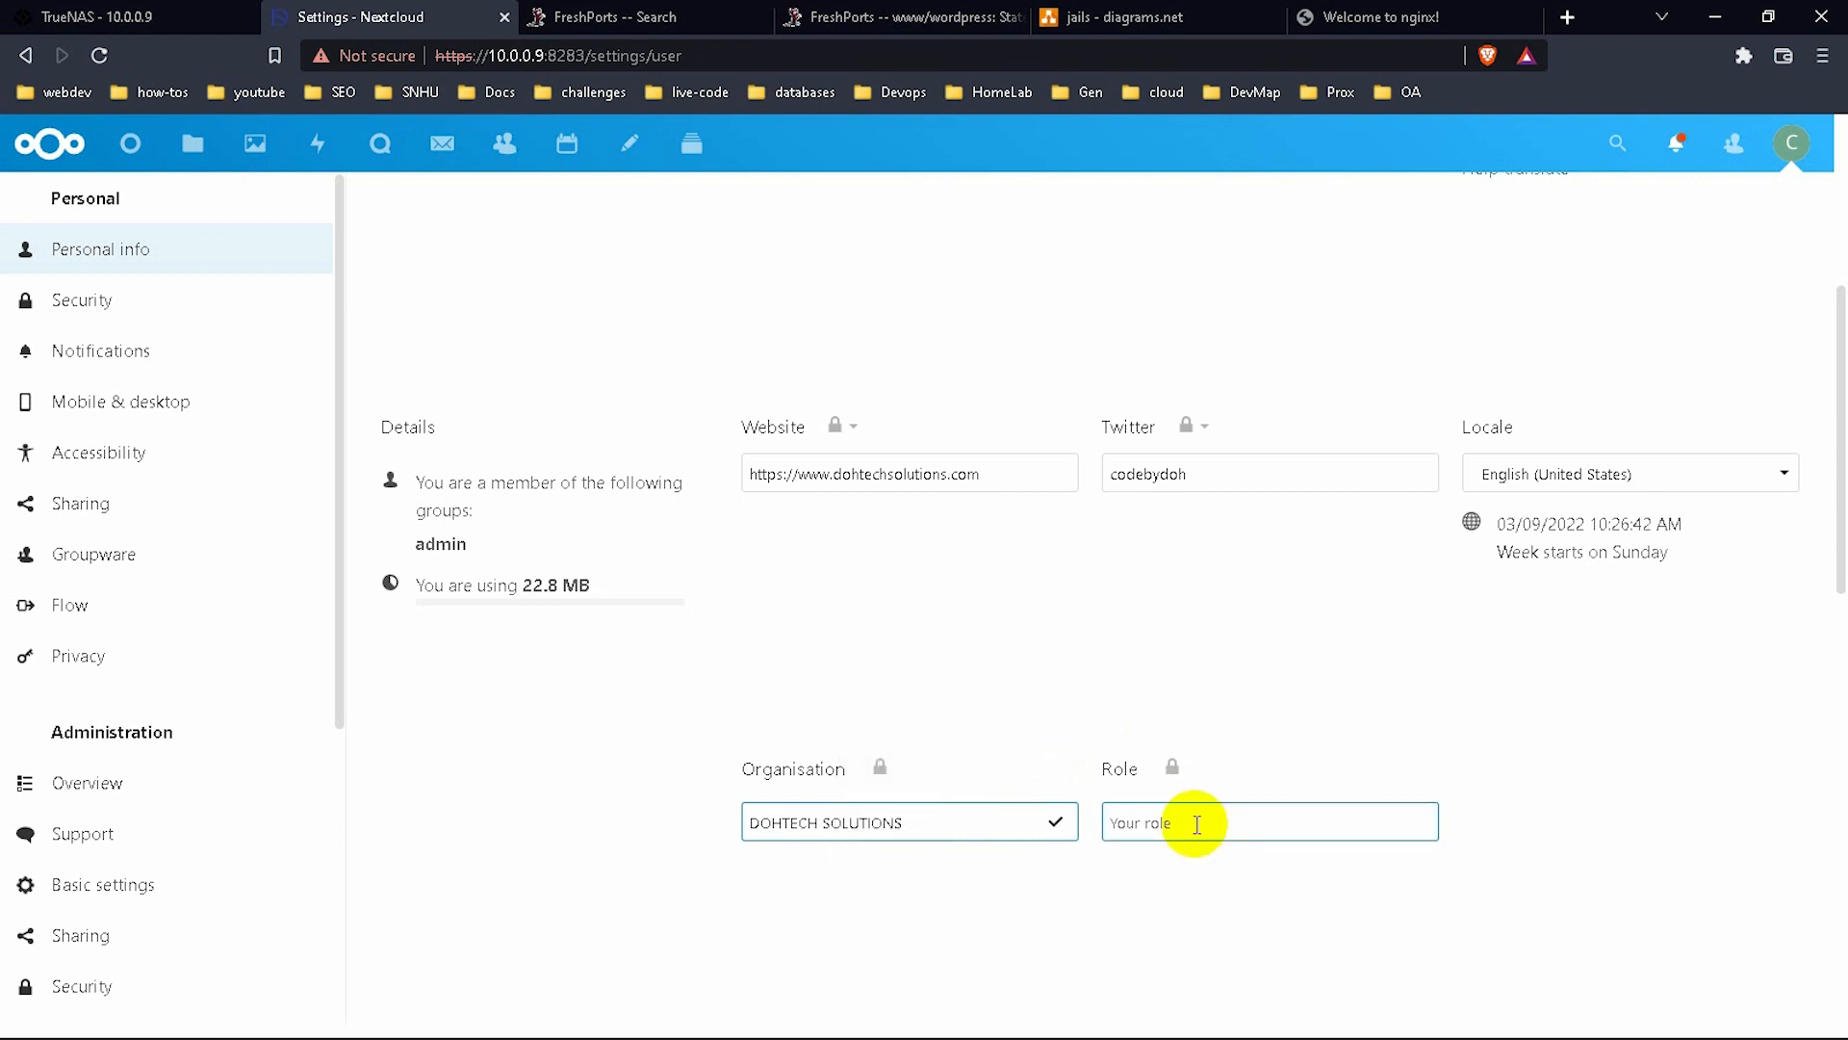
pyautogui.press('capslock')
pyautogui.write('Infrast')
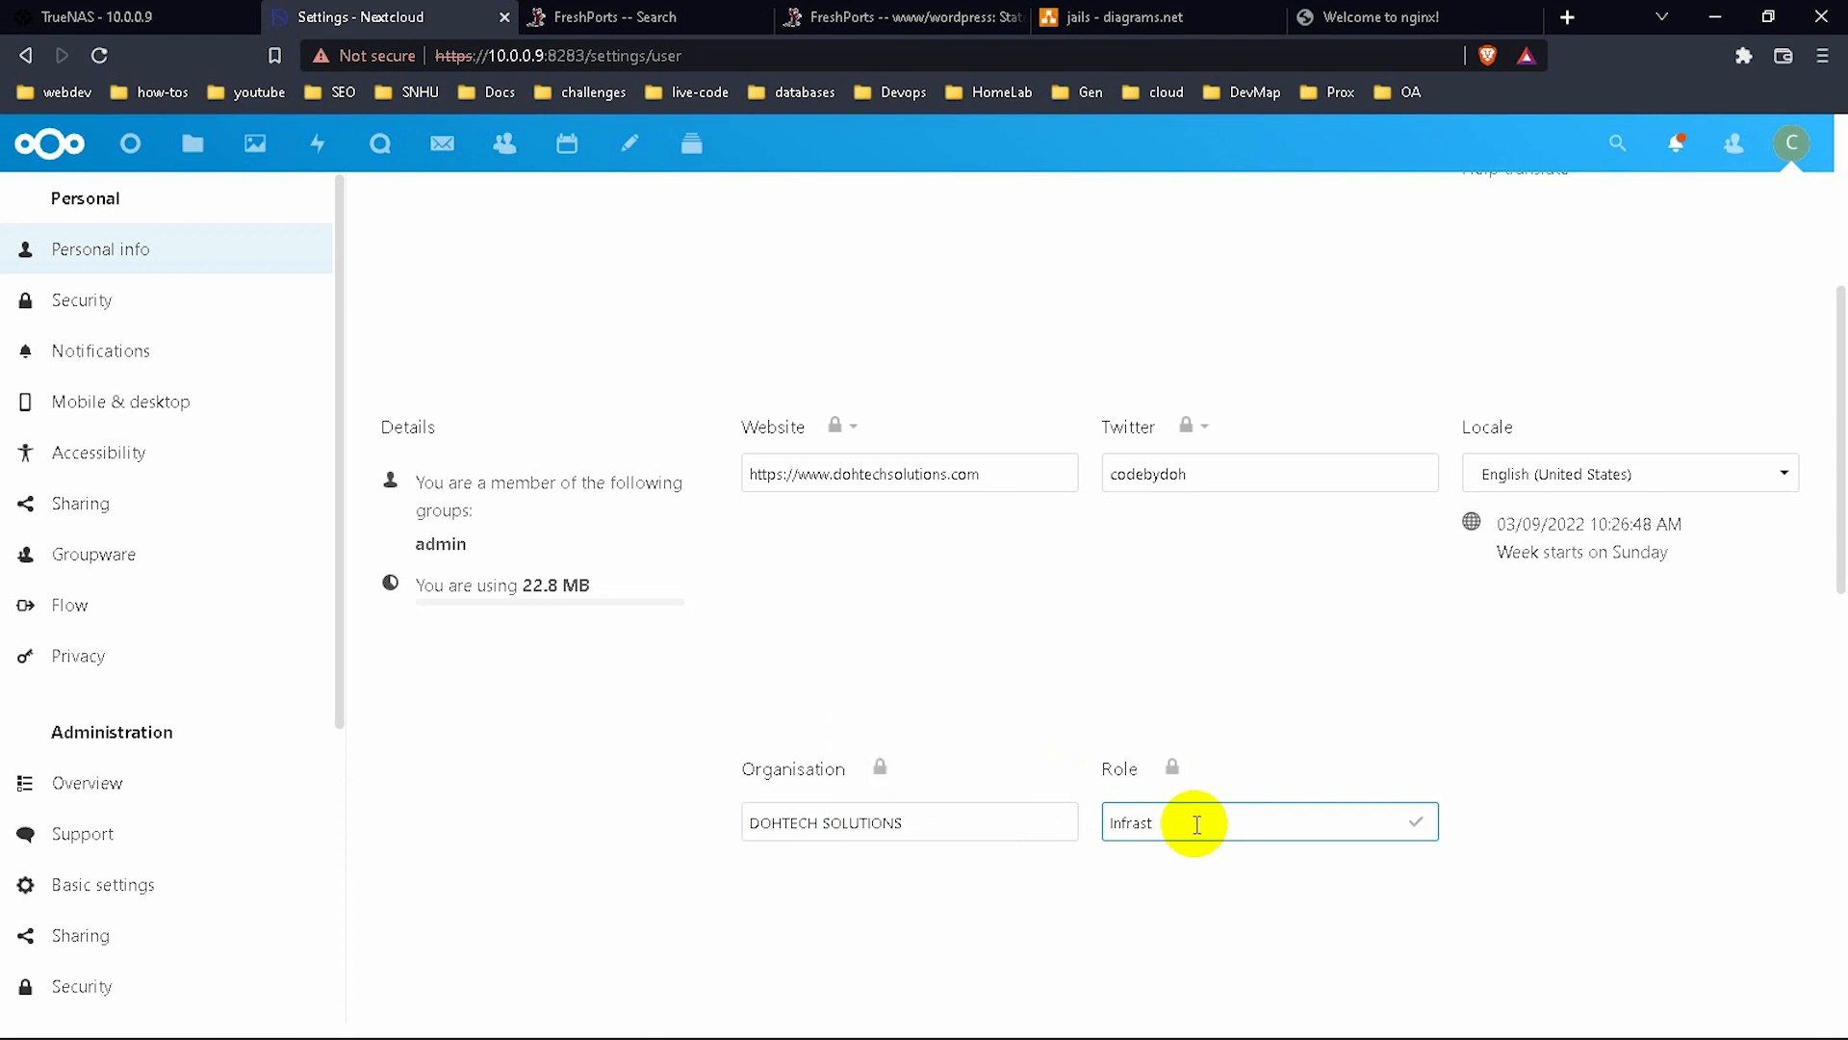
pyautogui.write('ucture Engineer')
pyautogui.click(1465, 939)
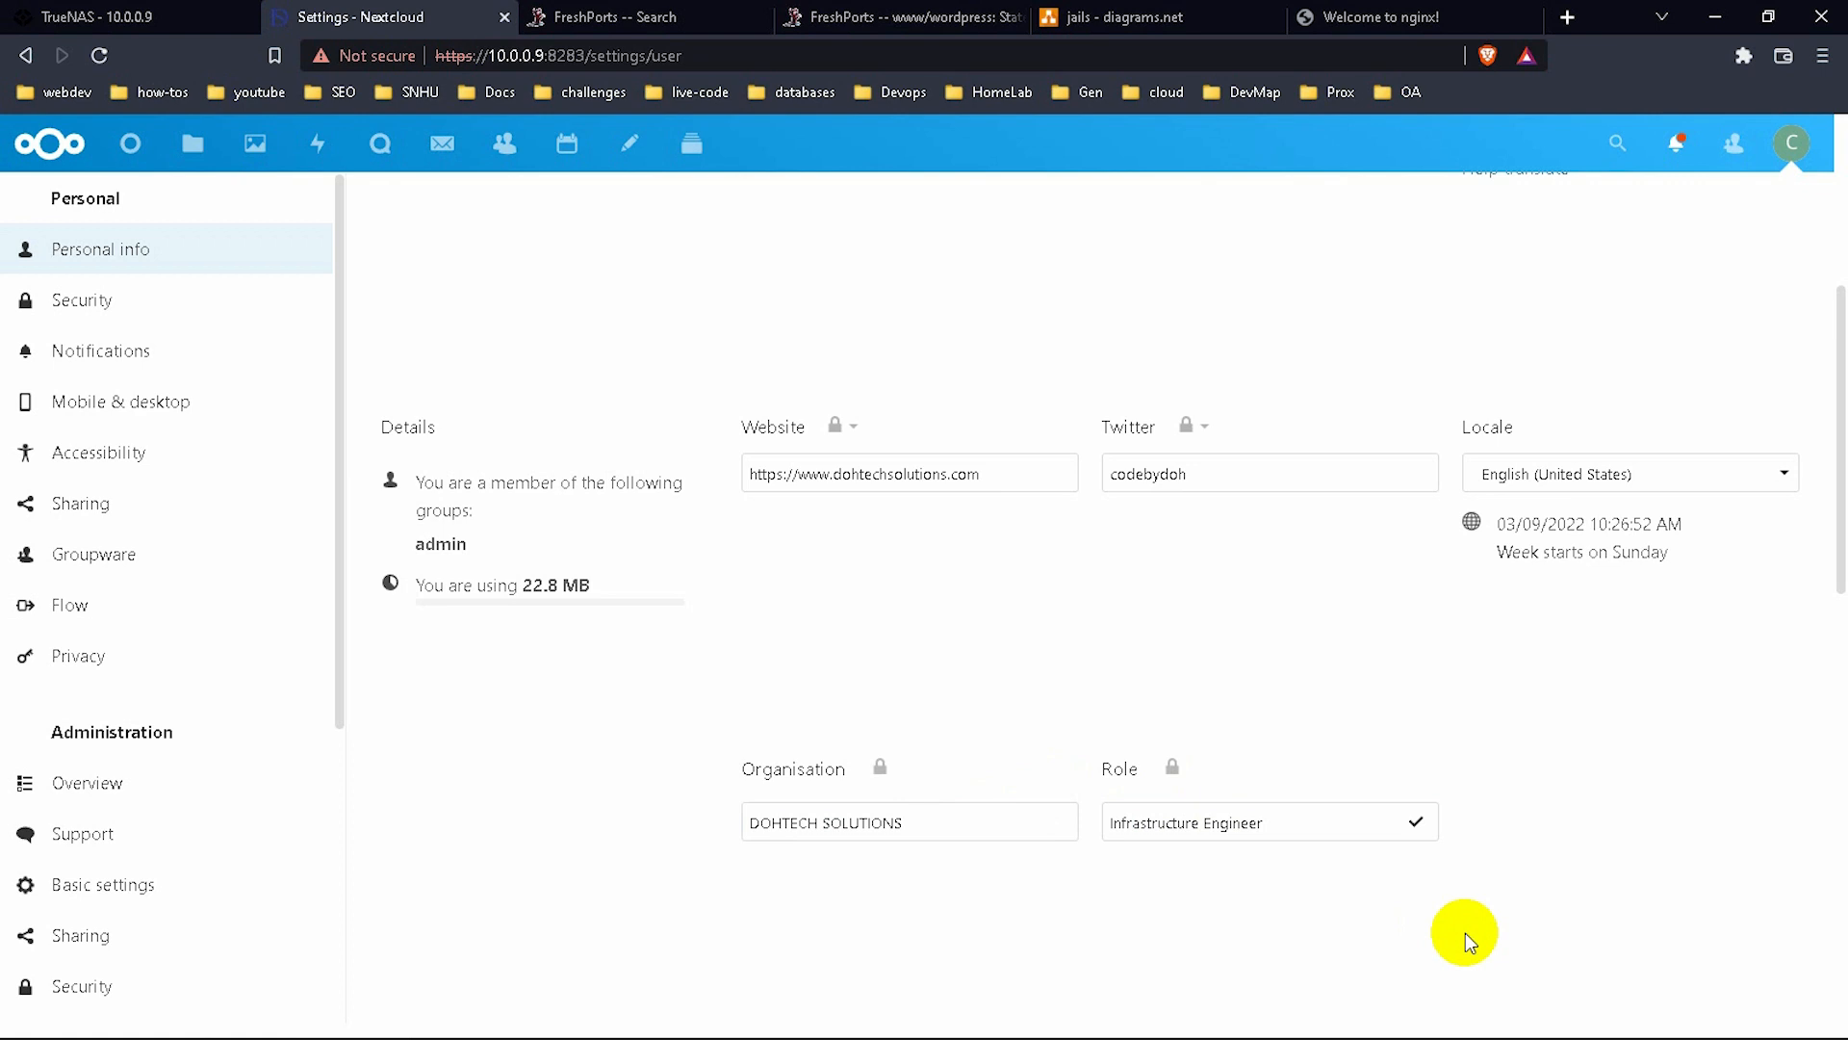
pyautogui.scroll(5, 1613, 688)
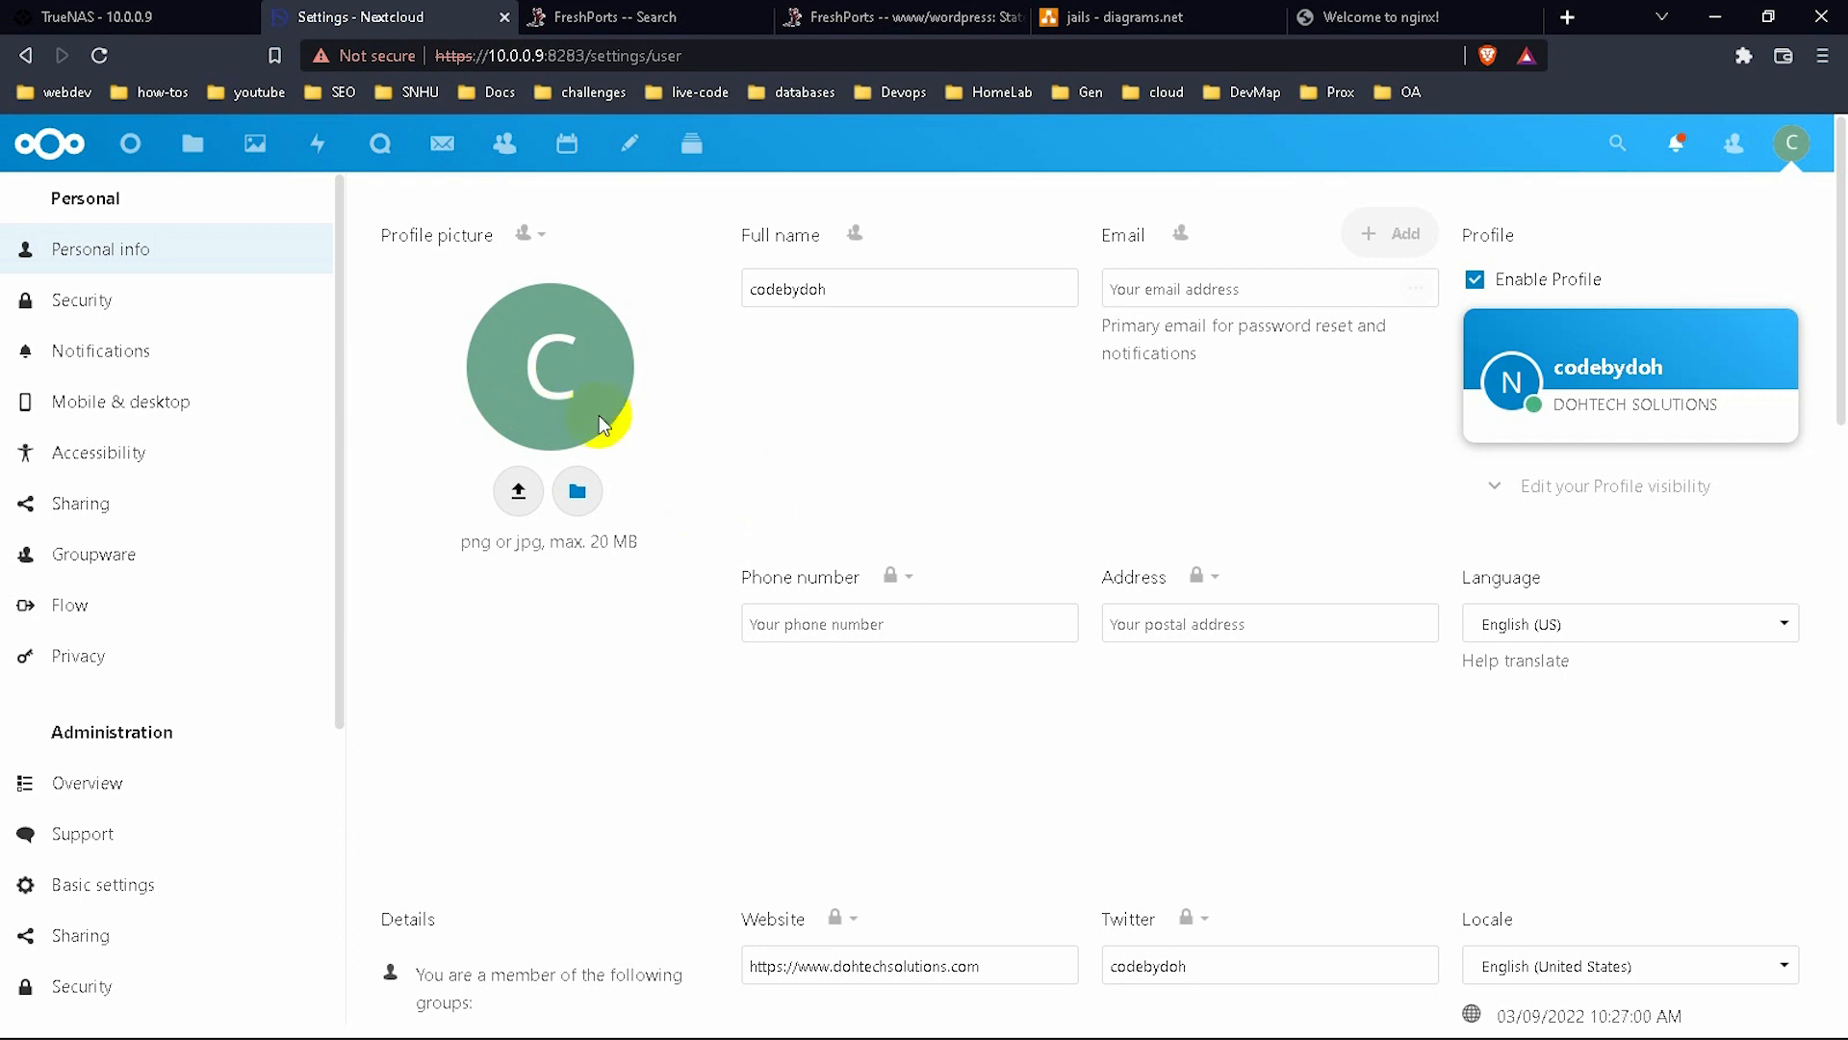
# Pick Toucan.jpg from the Photos folder, crop it around the toucan, and apply as profile picture.
pyautogui.click(578, 489)
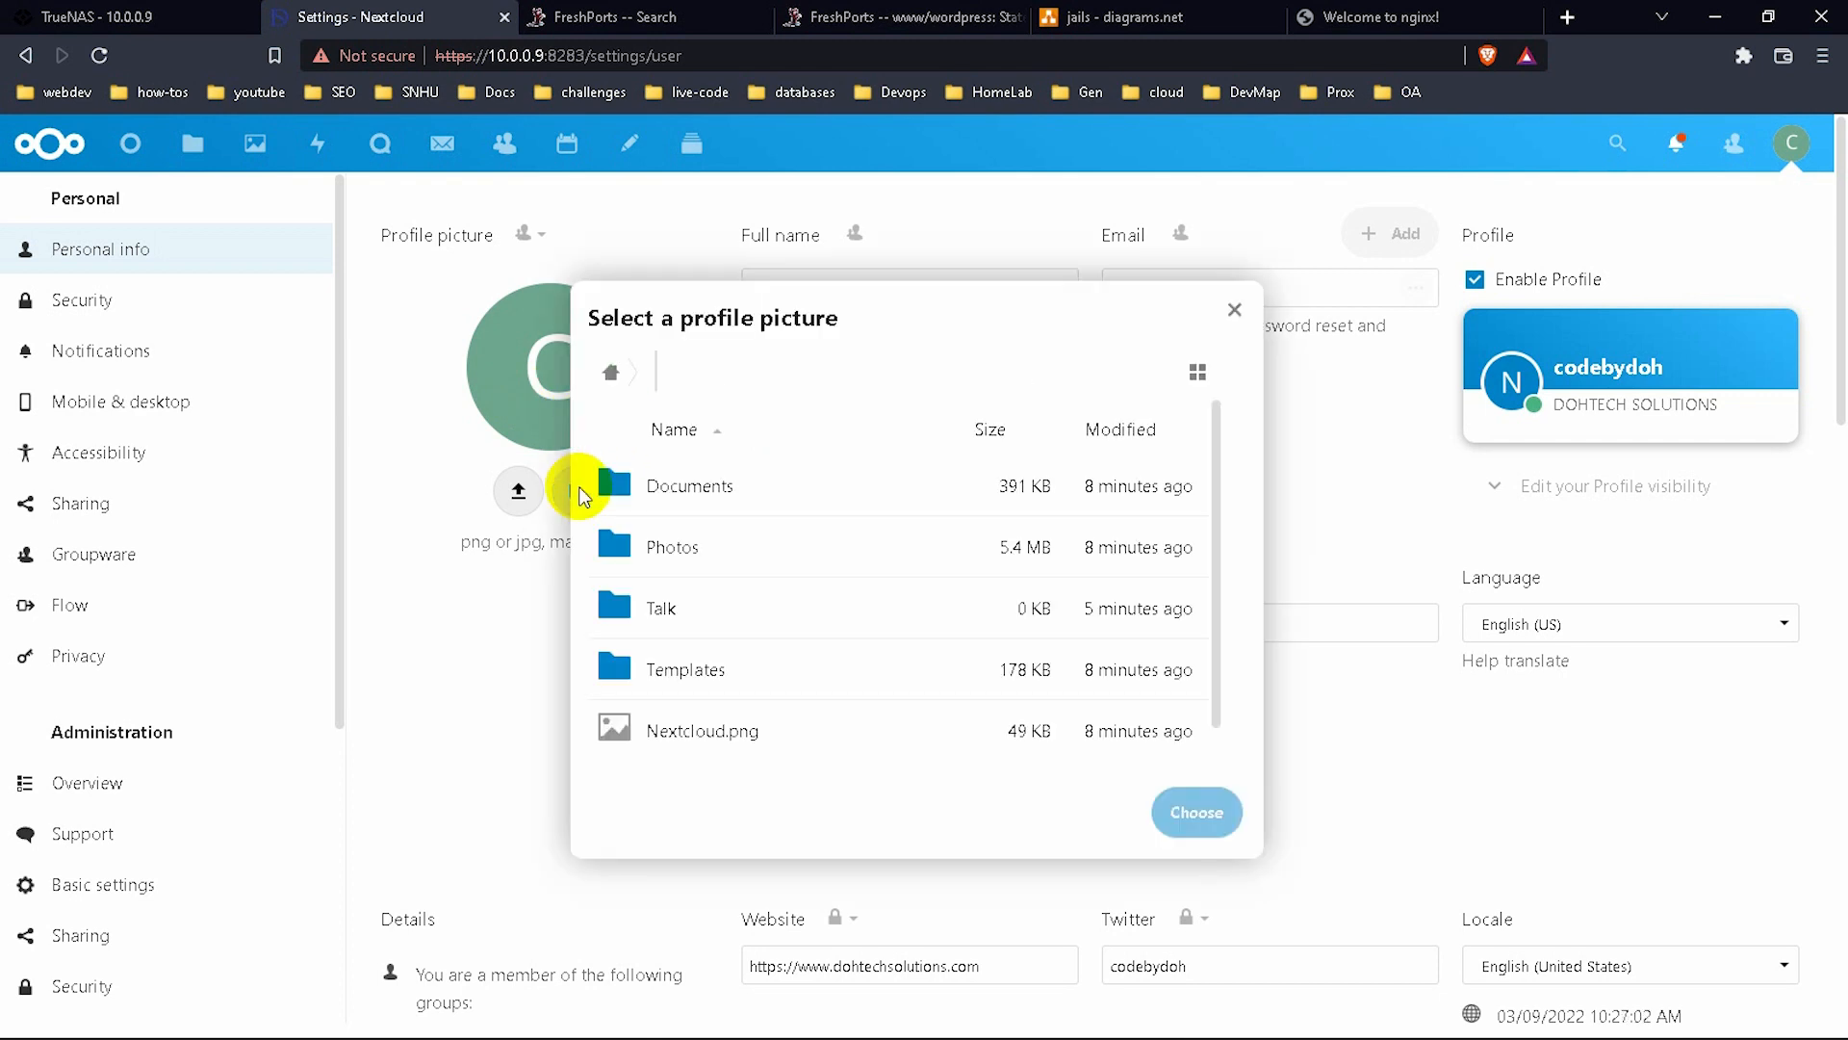
pyautogui.click(720, 552)
pyautogui.click(717, 556)
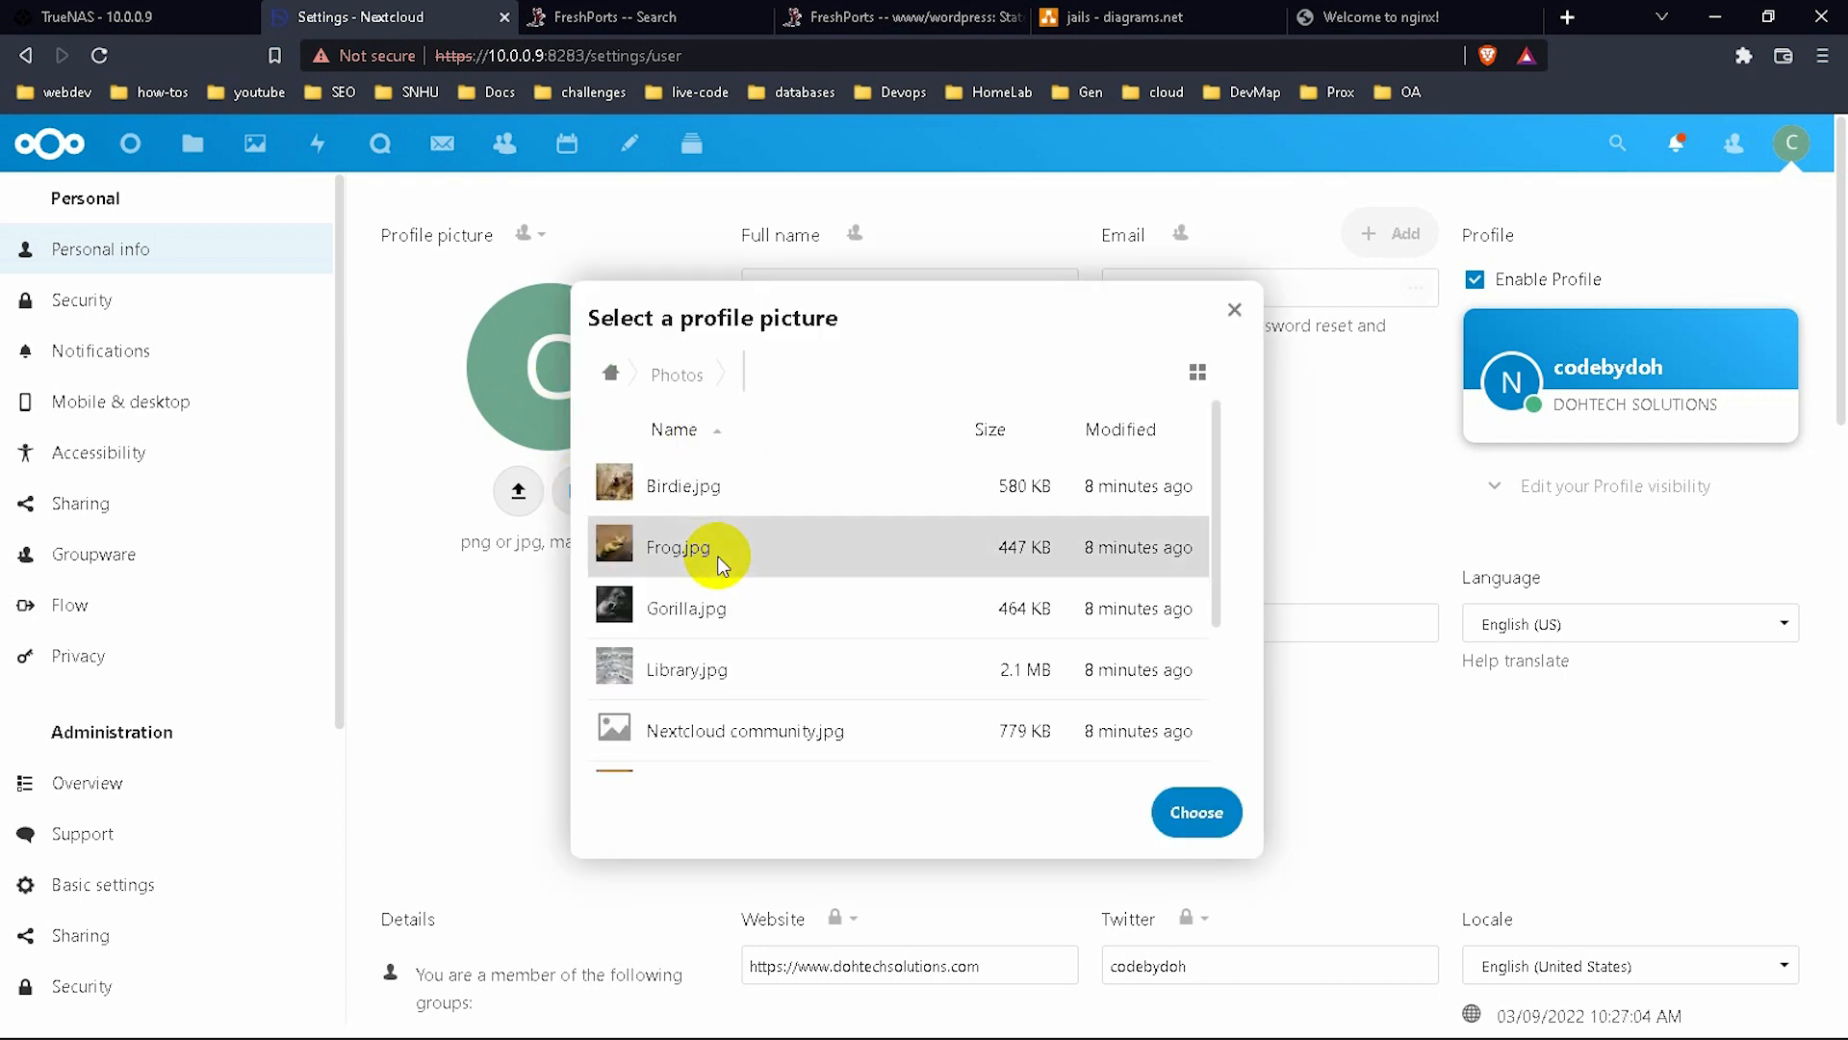
pyautogui.scroll(-4, 761, 736)
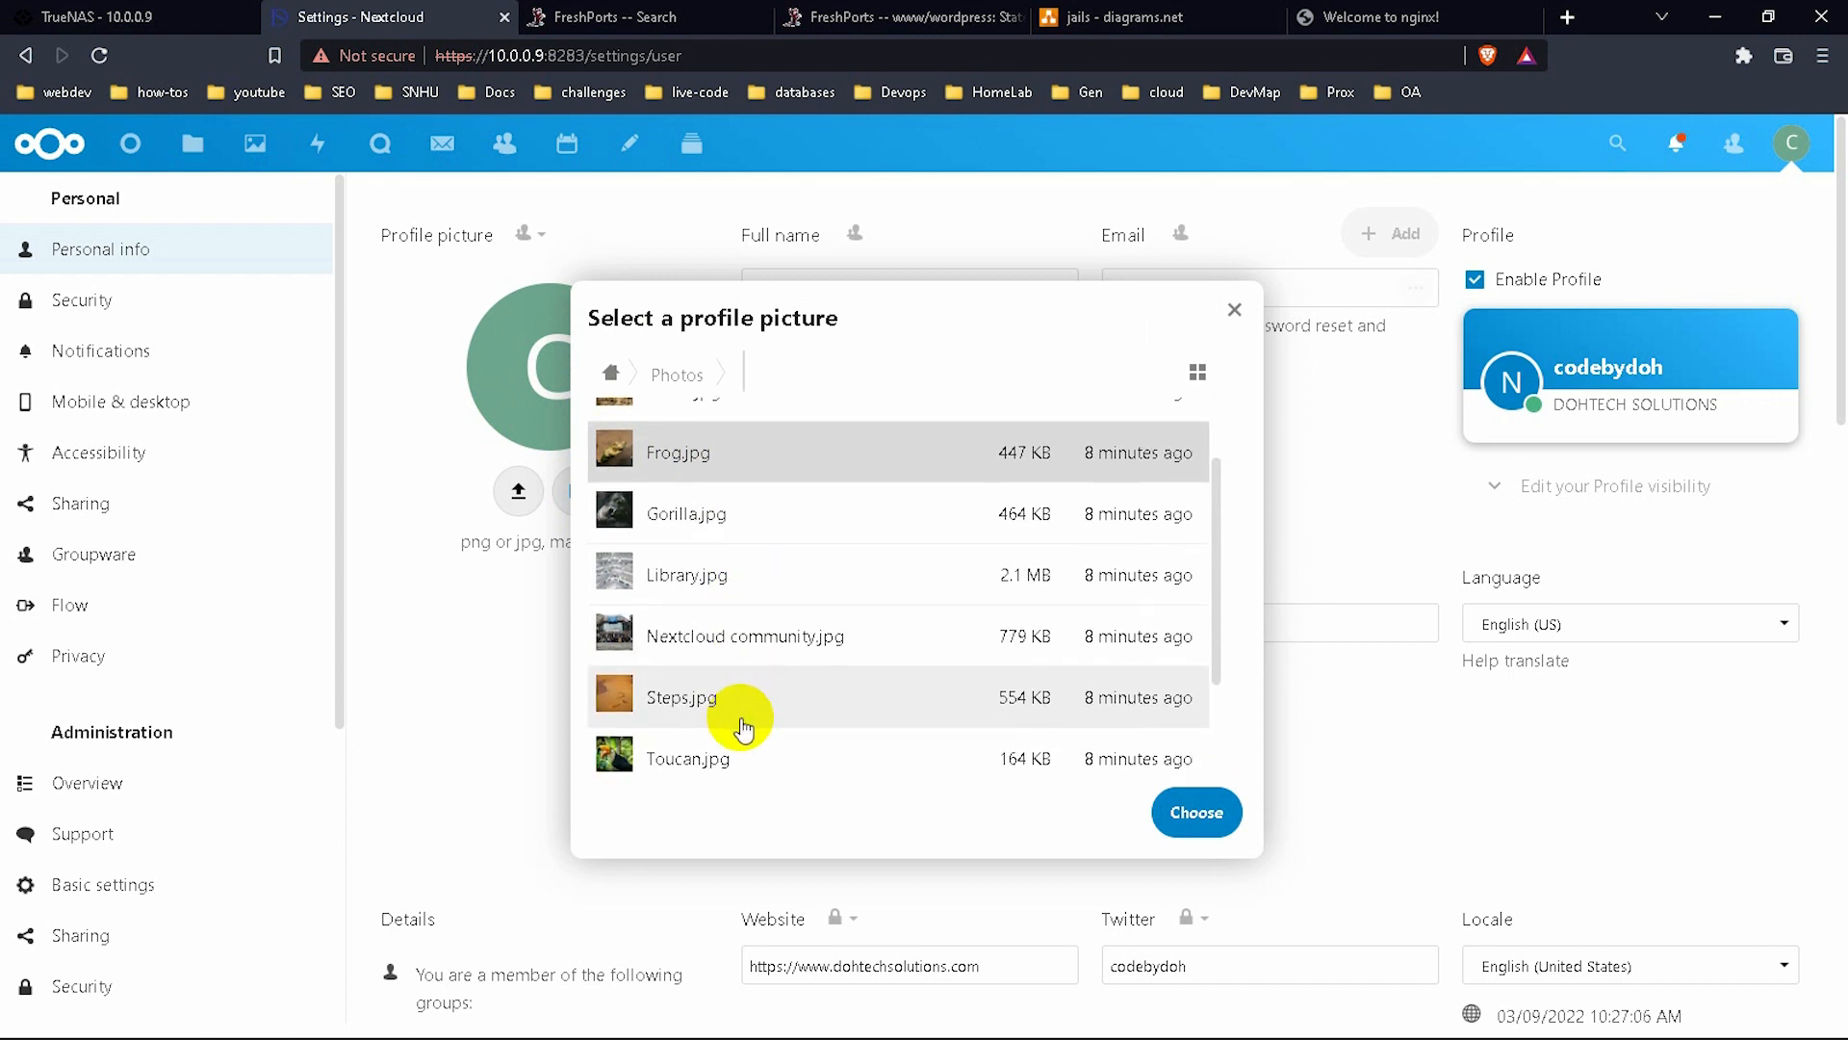
pyautogui.click(712, 685)
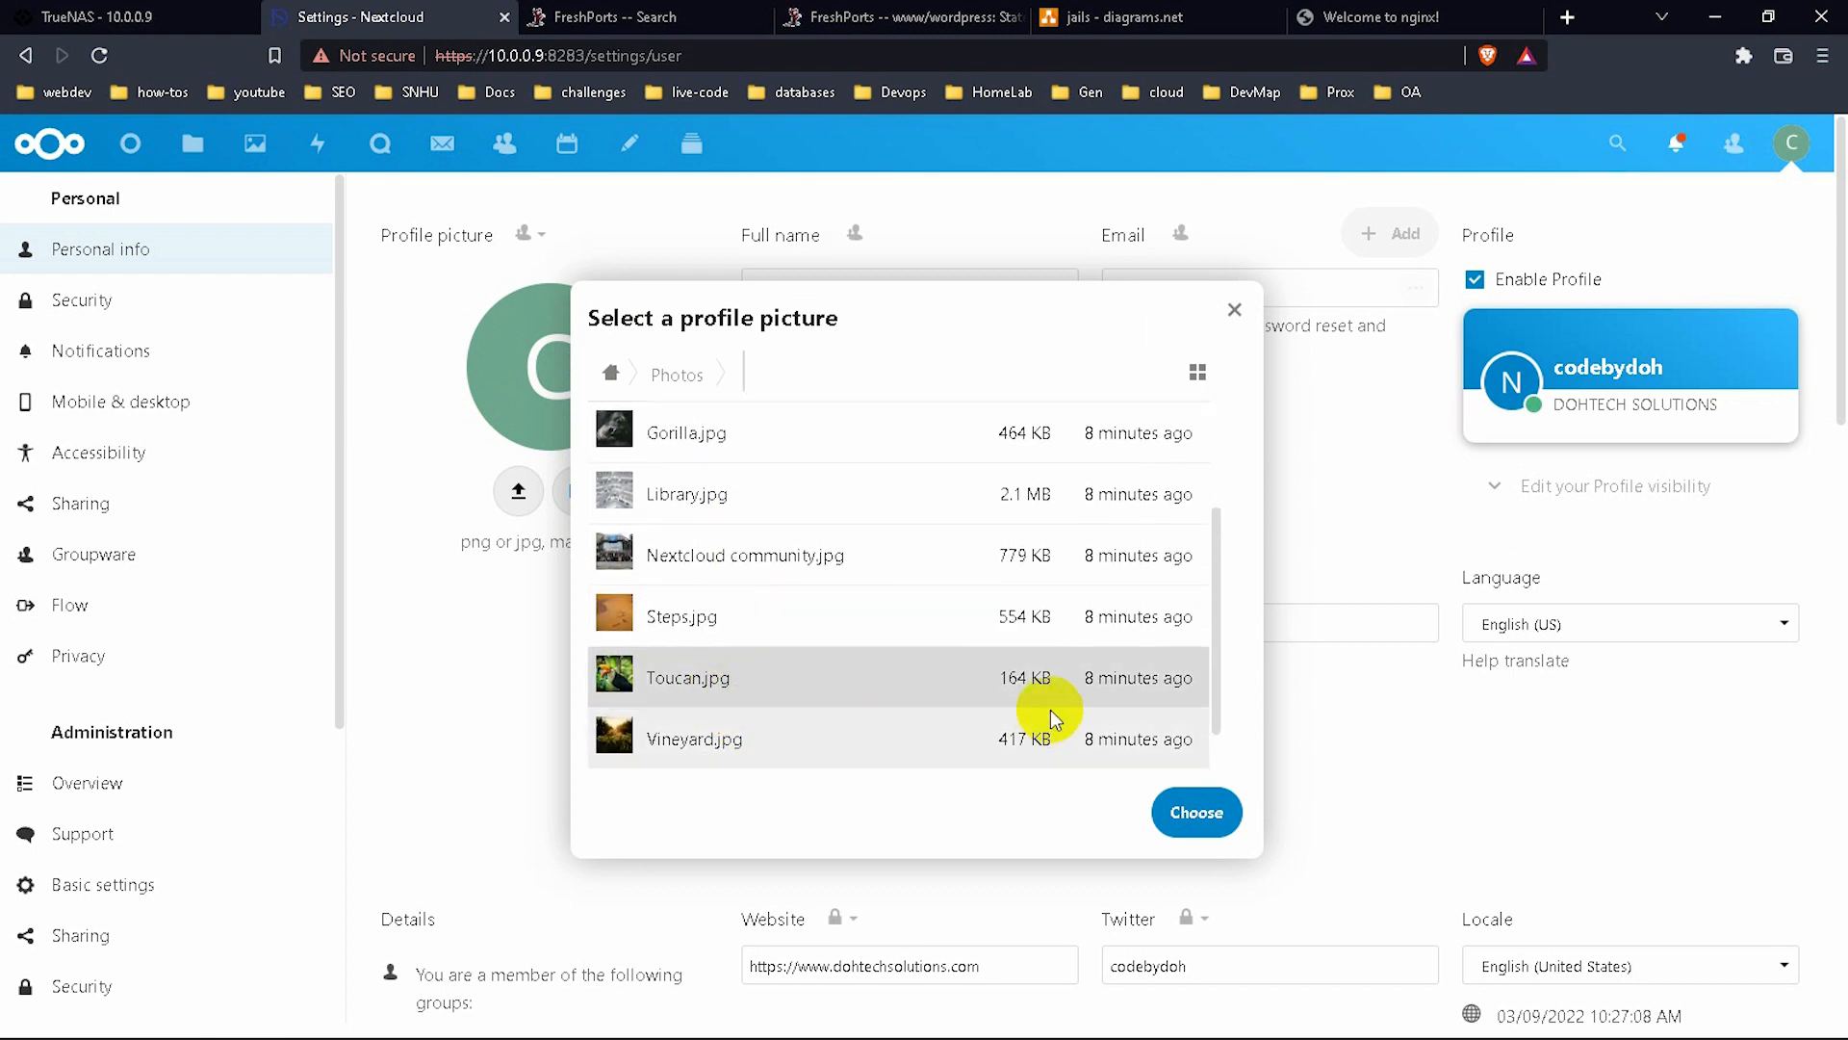
pyautogui.click(1161, 813)
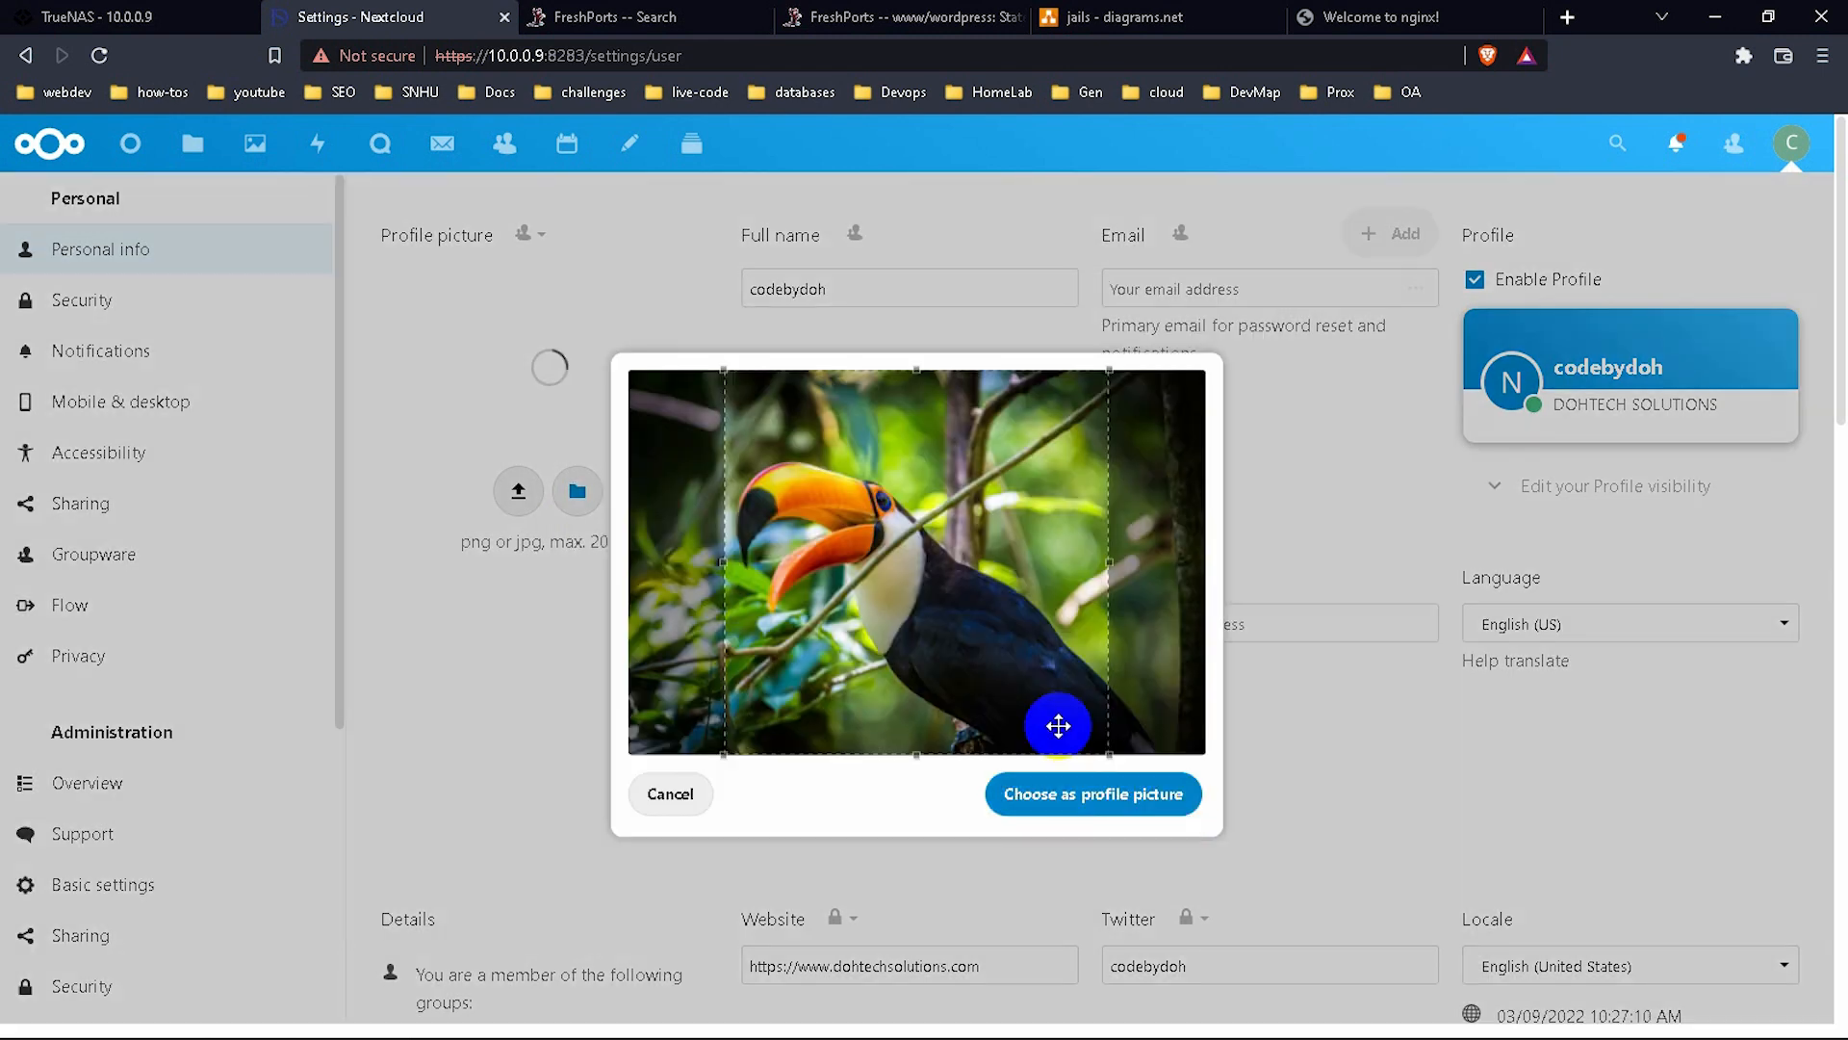
pyautogui.moveTo(1002, 702); pyautogui.dragTo(953, 693)
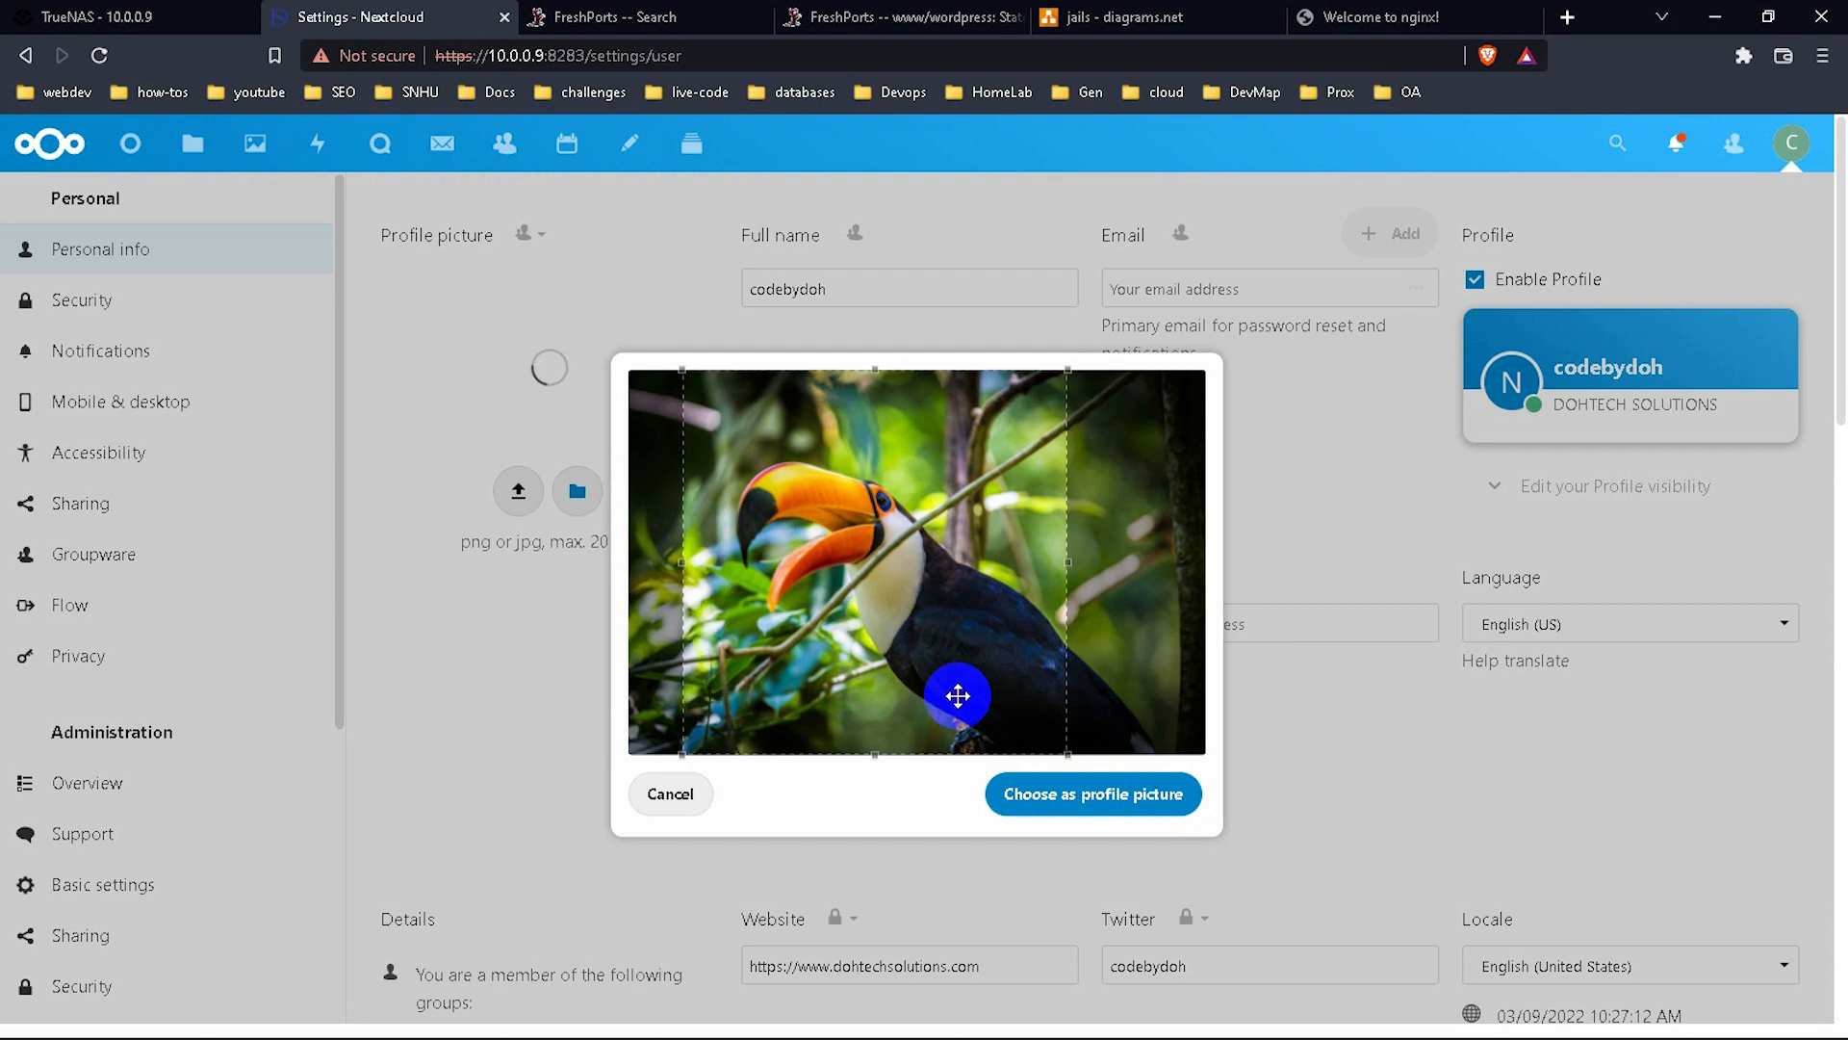
pyautogui.click(1085, 791)
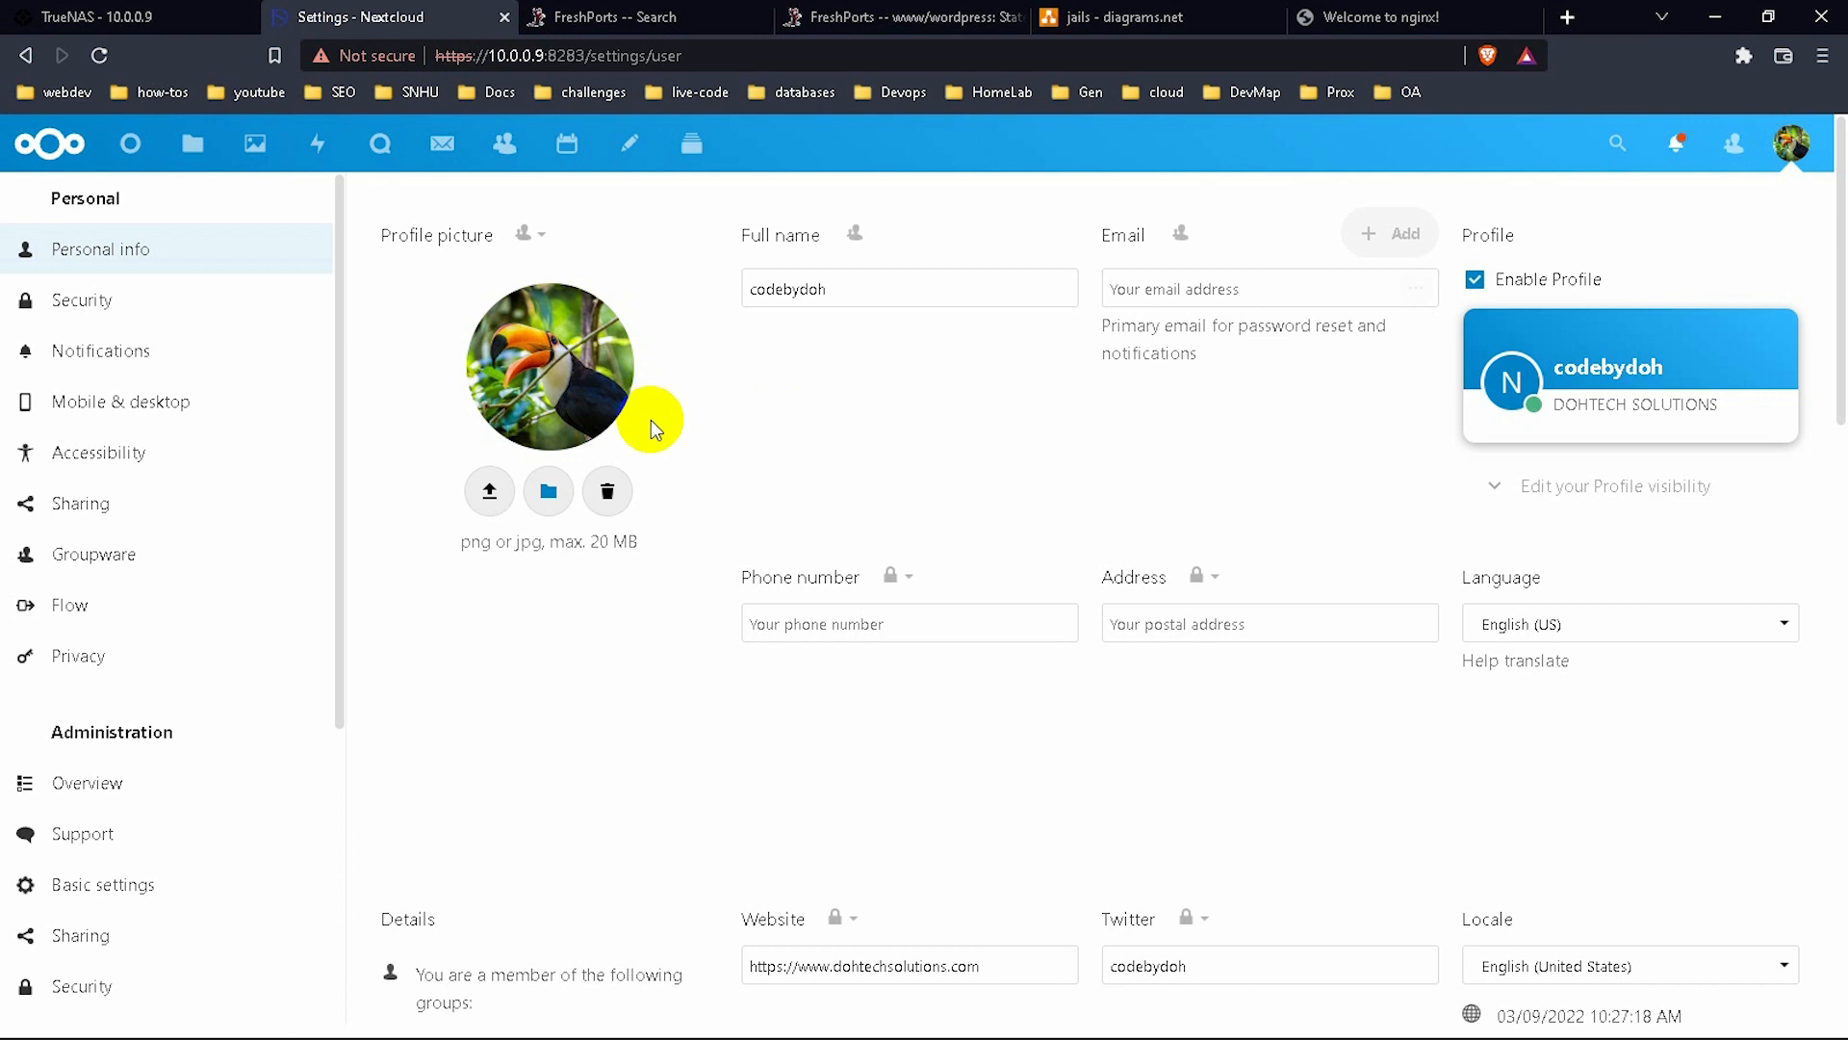
# On the Security page, paste the current password, enter a new 10-character one, and change it.
pyautogui.click(227, 300)
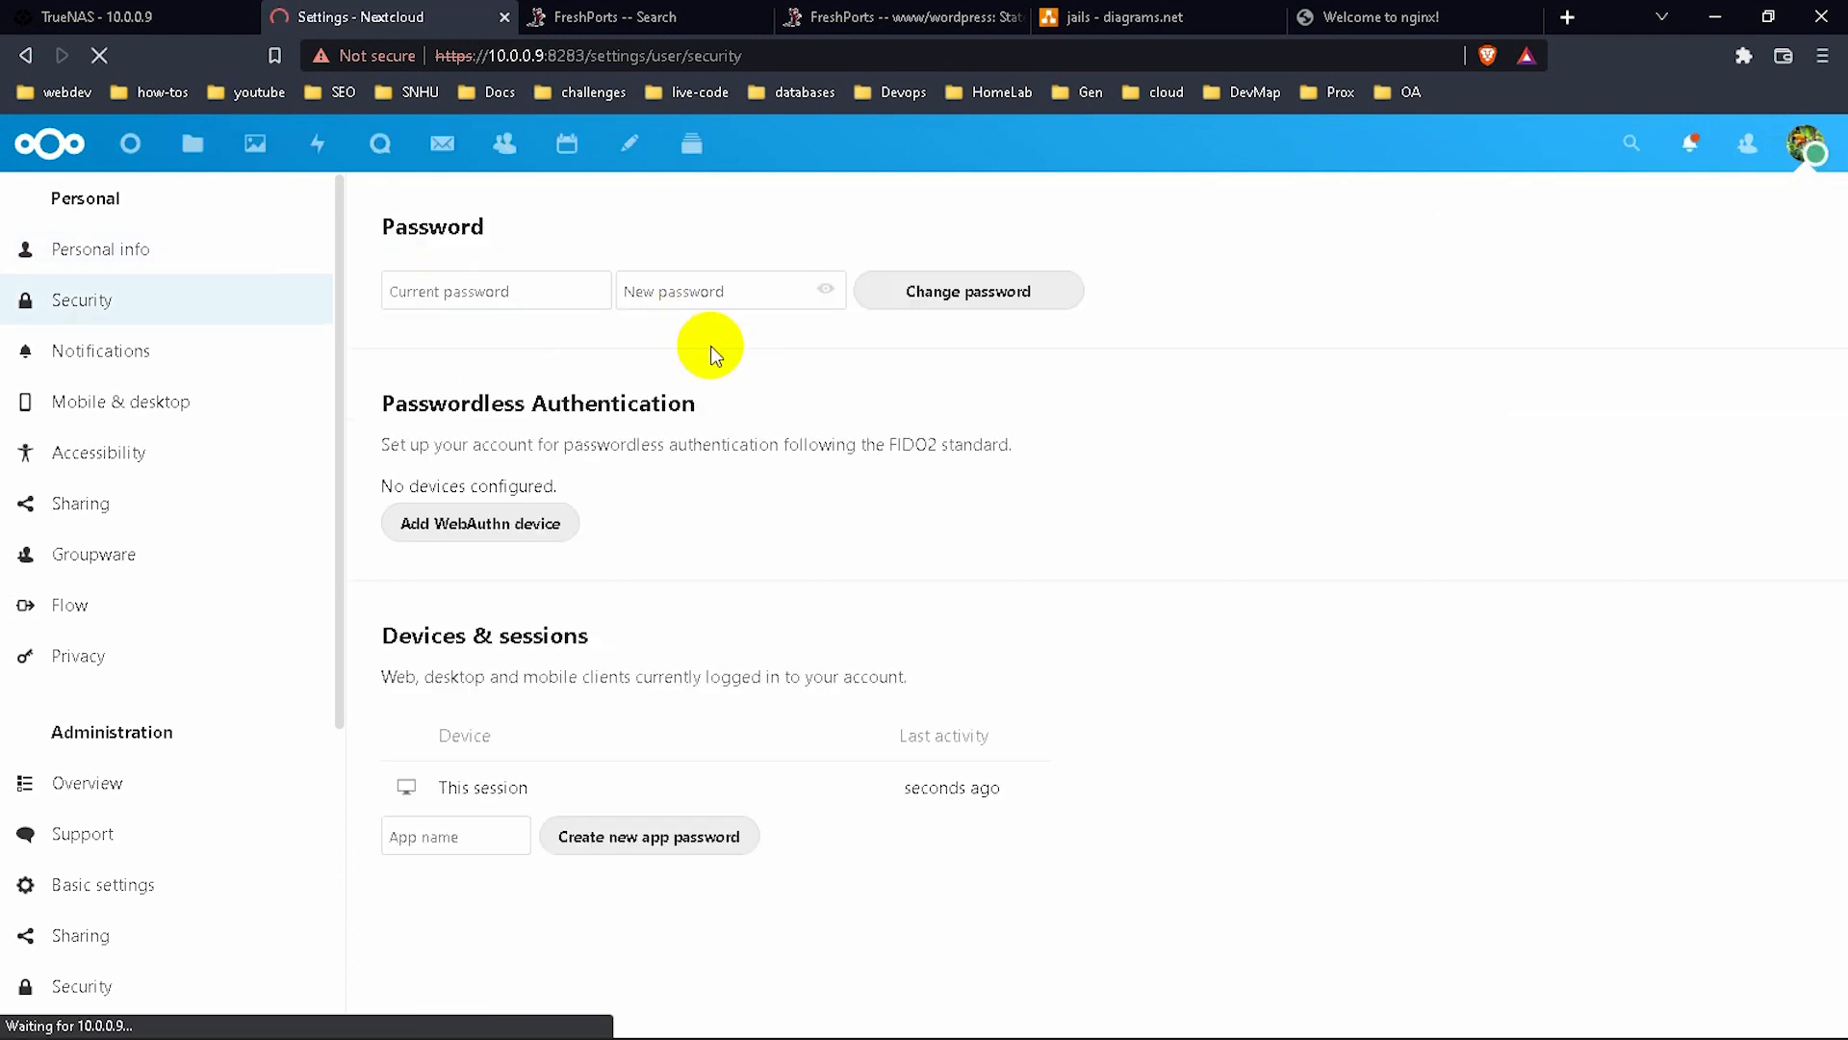
pyautogui.click(512, 292)
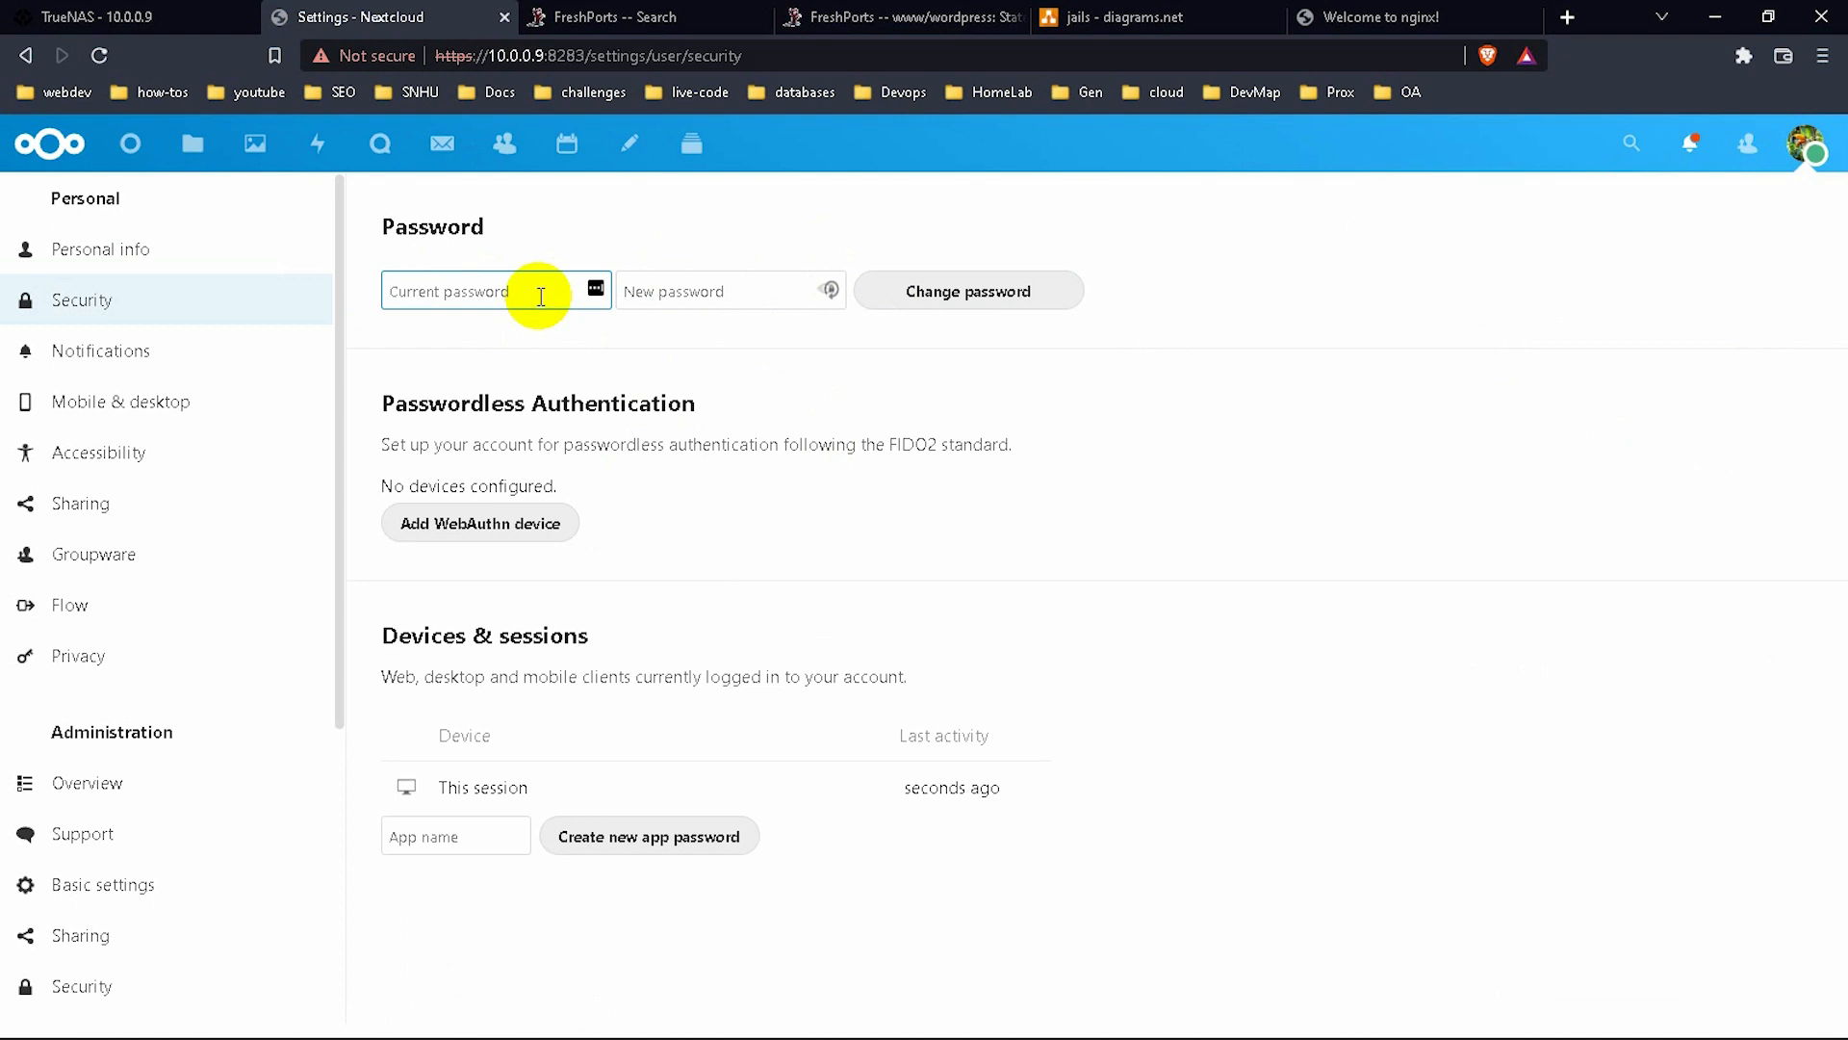
pyautogui.hotkey('ctrl', 'v')
pyautogui.click(705, 289)
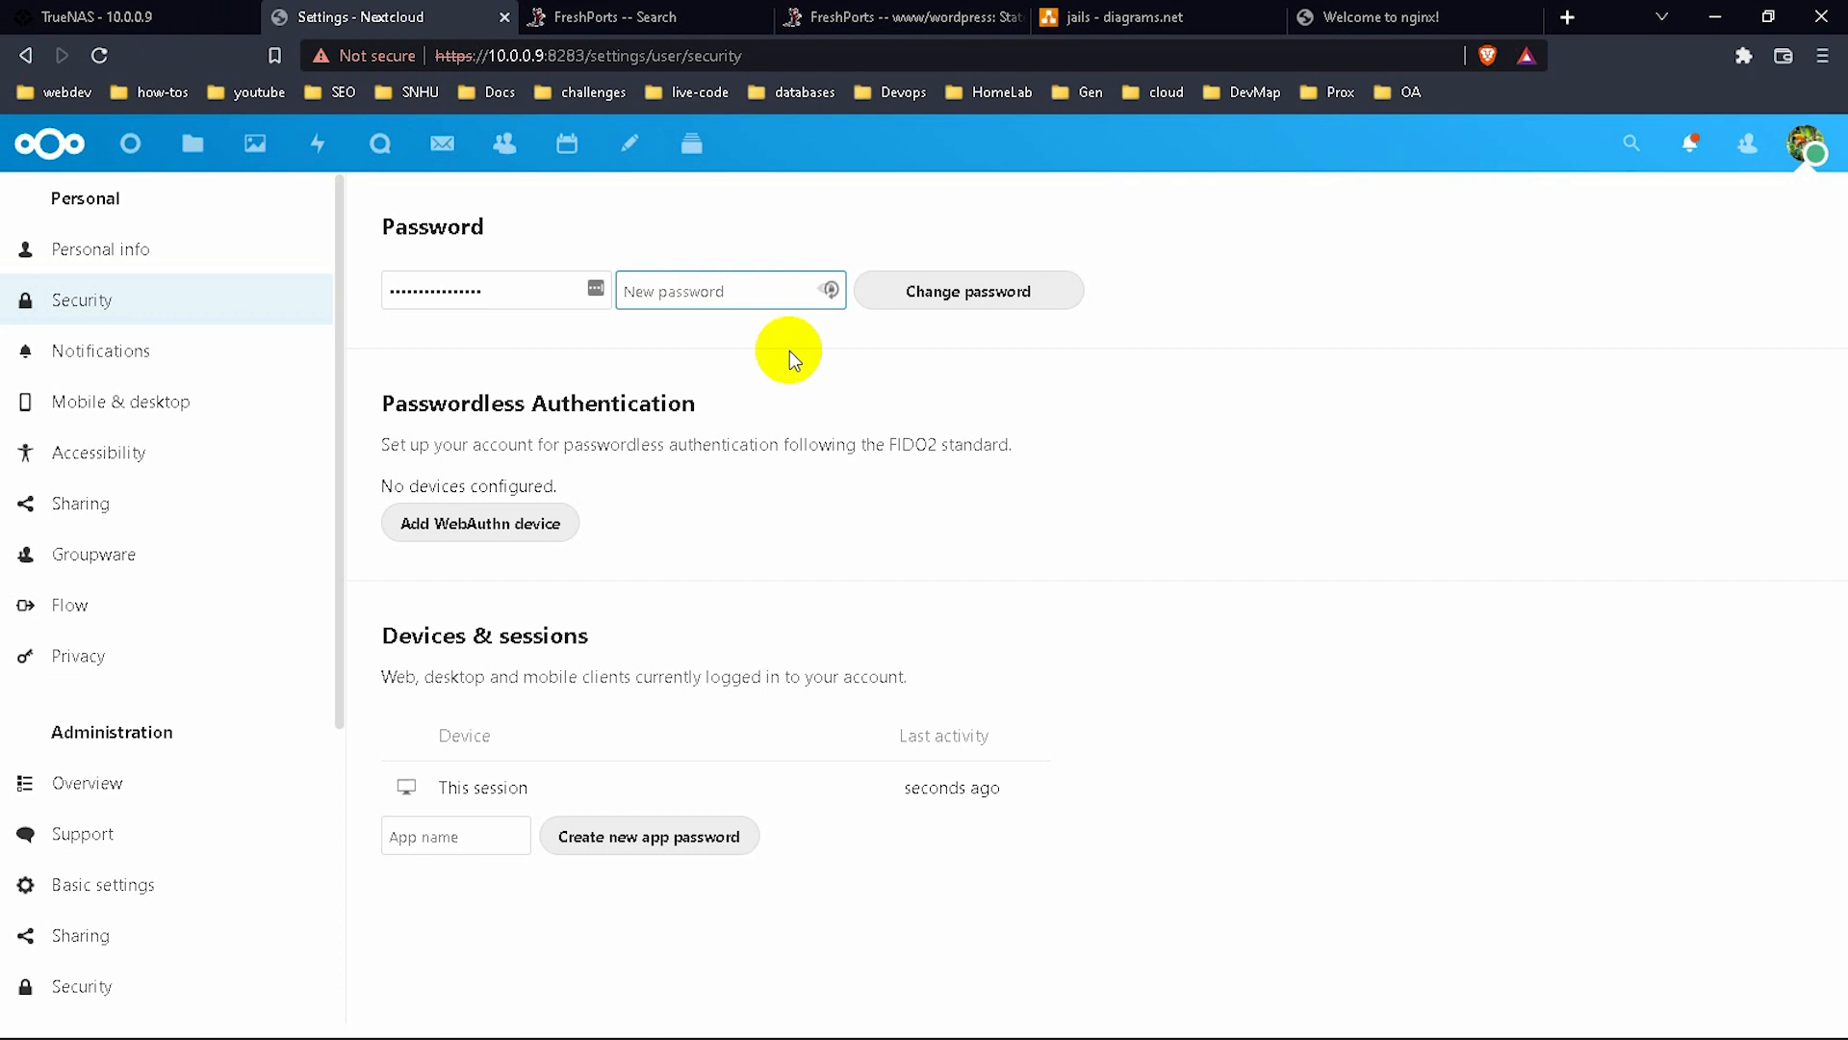
pyautogui.write('•••••••')
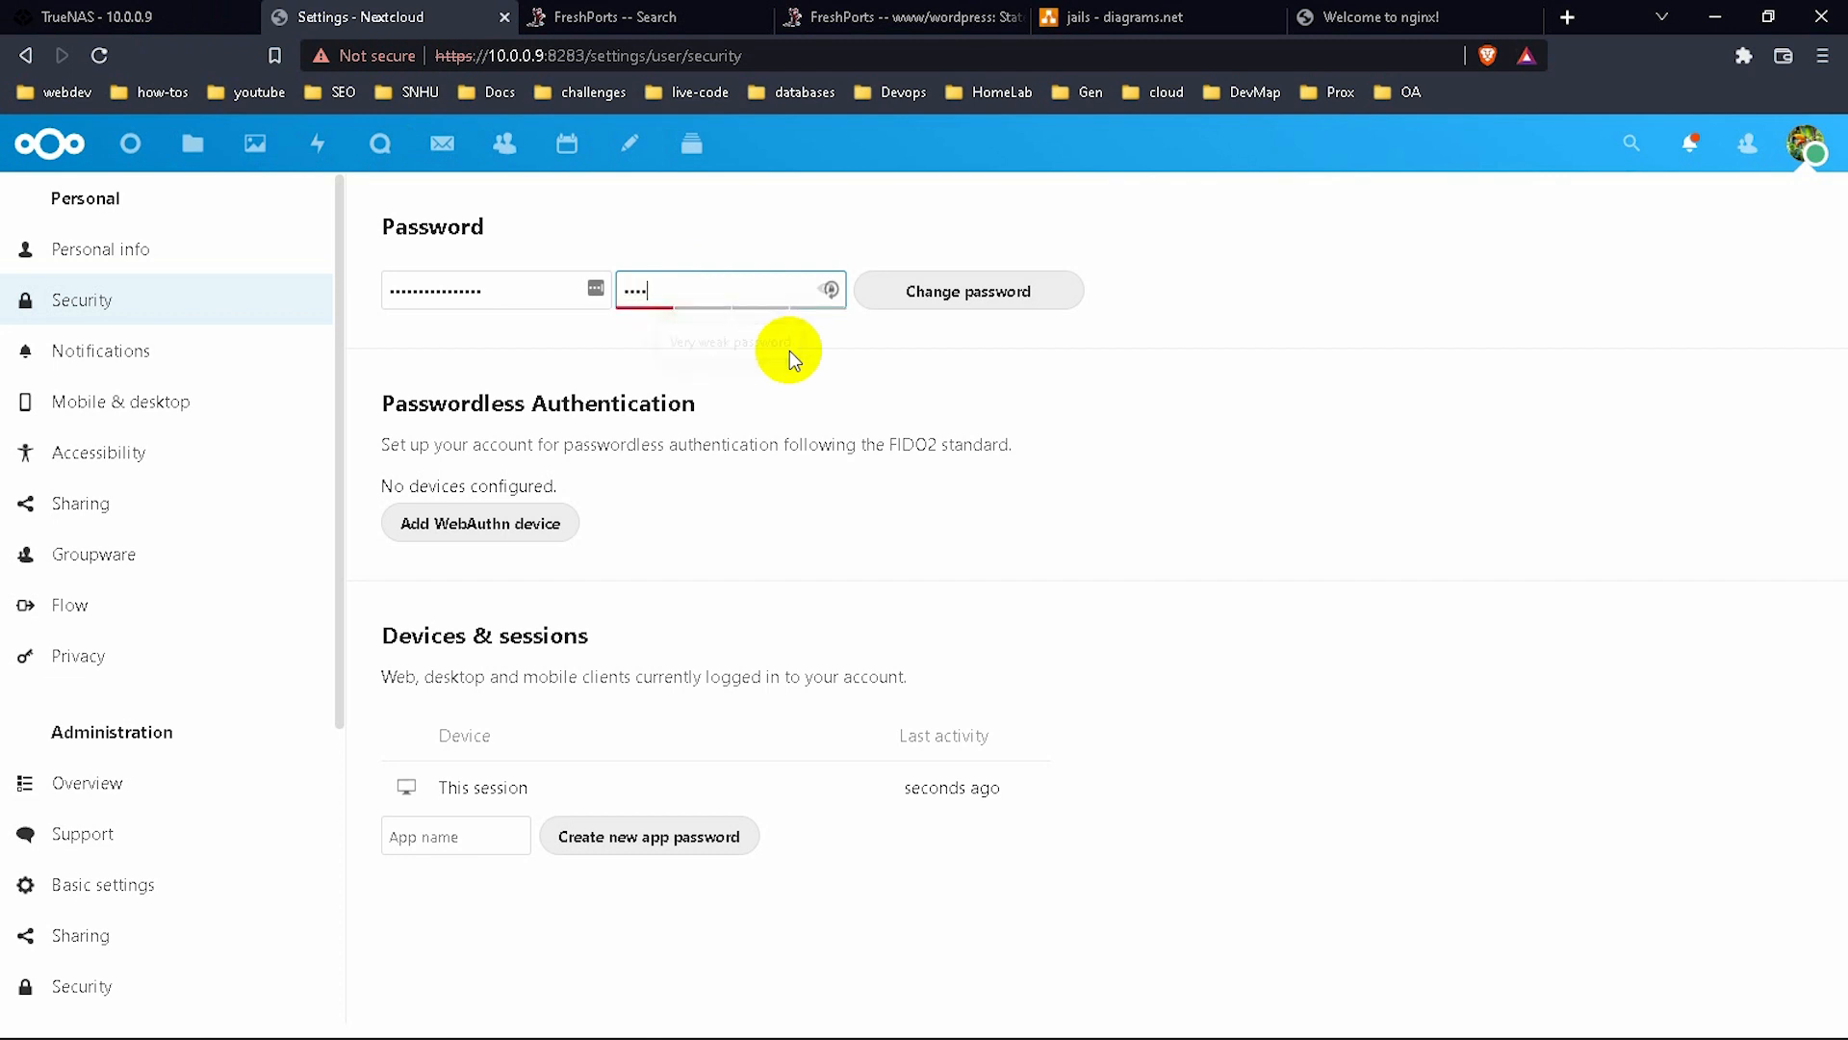
pyautogui.write('•••')
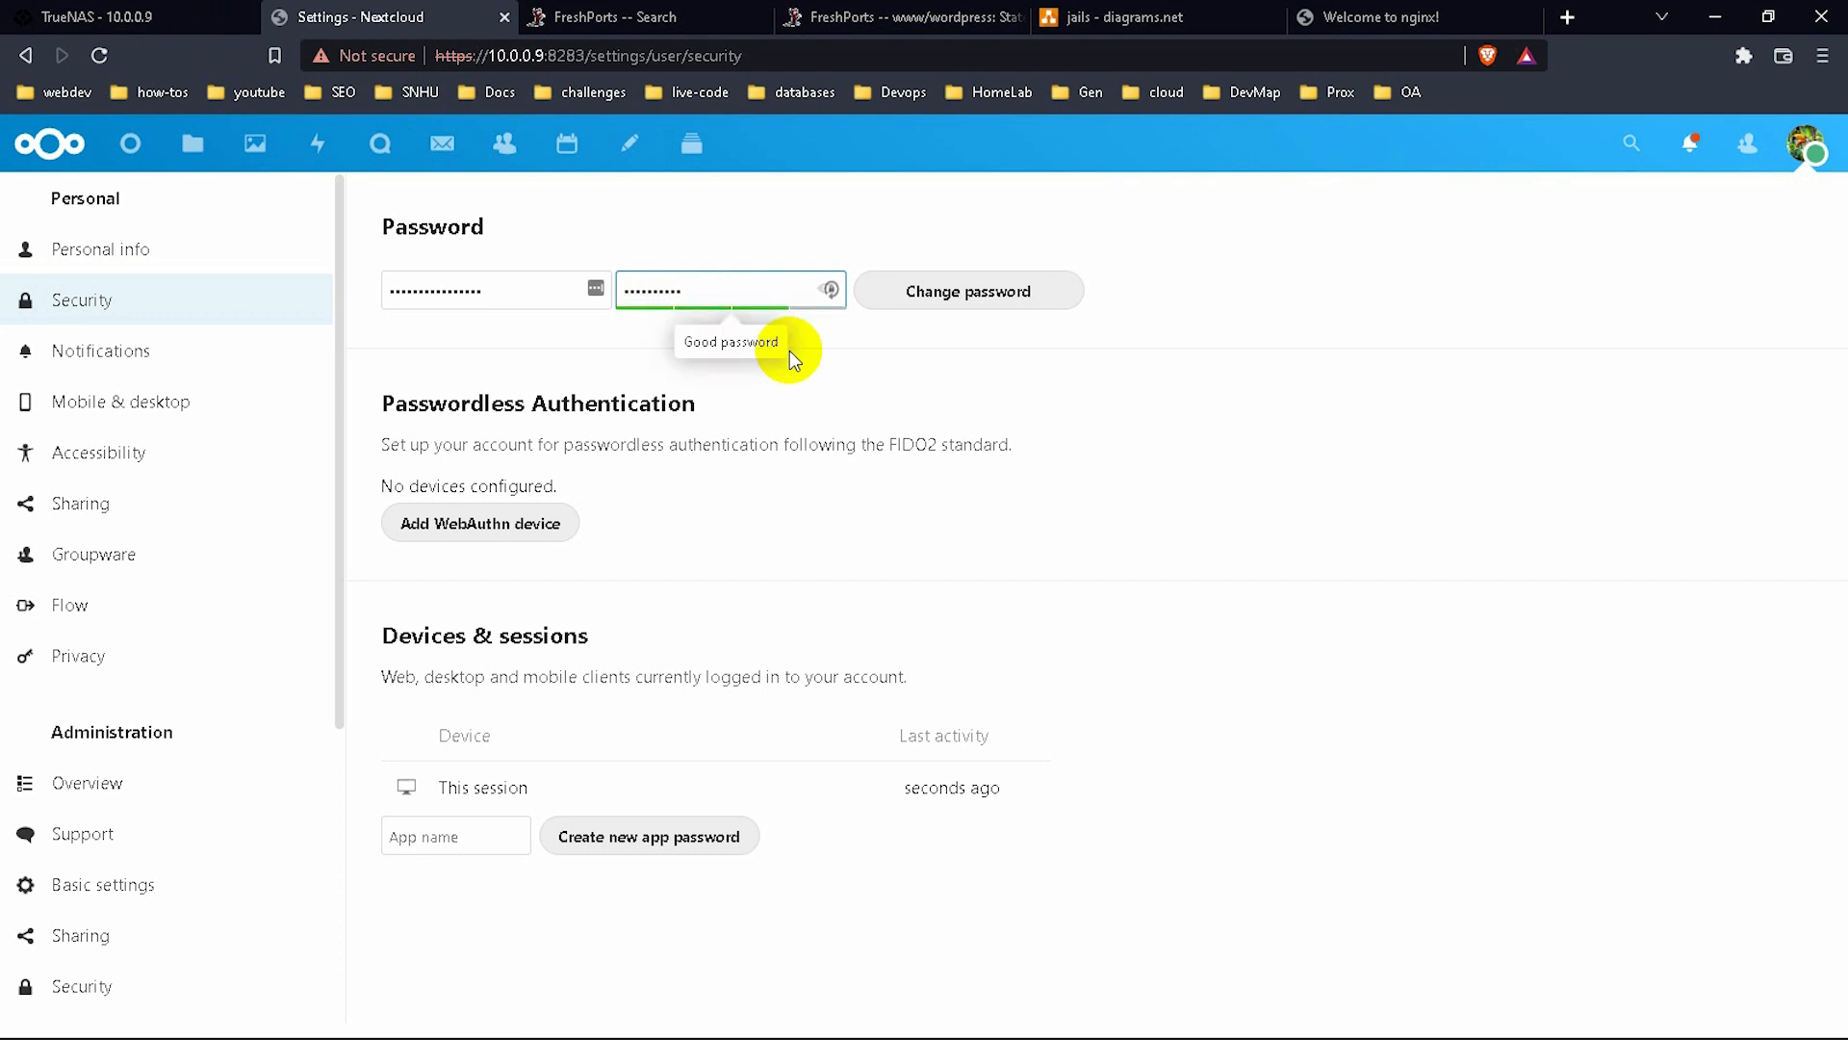
pyautogui.click(966, 295)
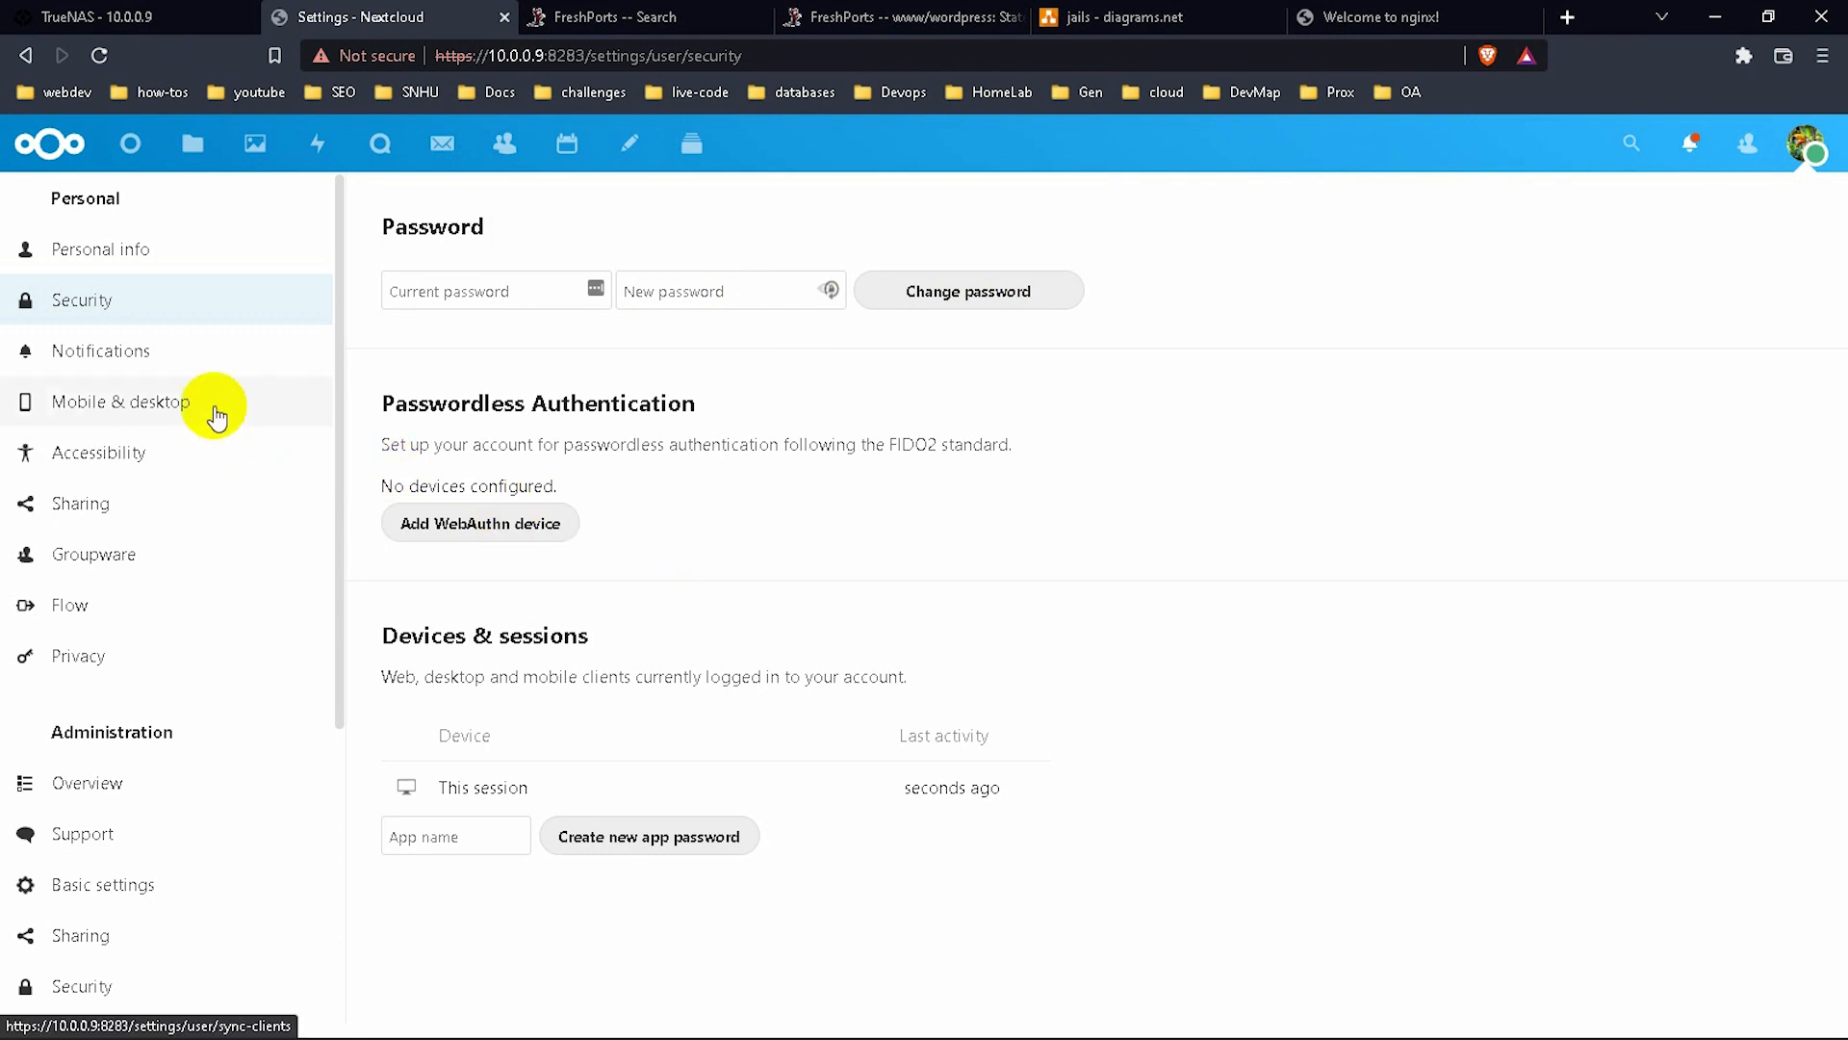
pyautogui.click(185, 411)
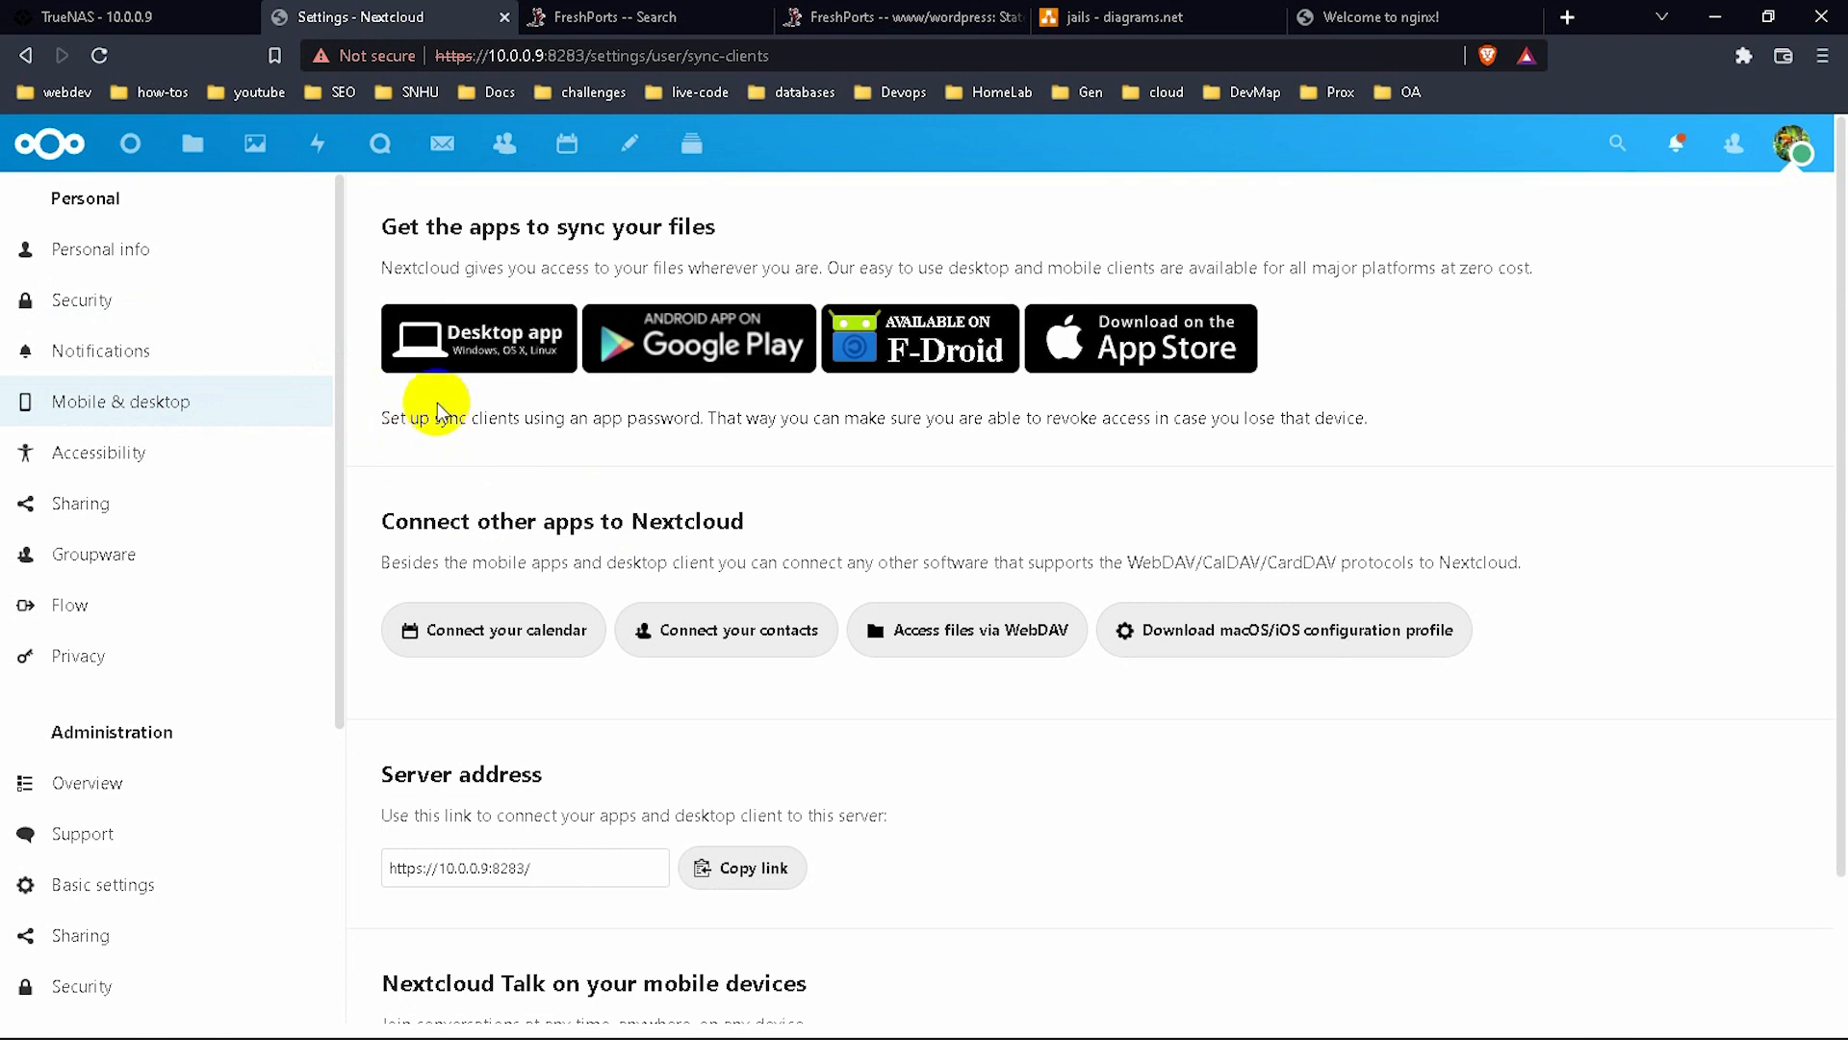
pyautogui.click(451, 364)
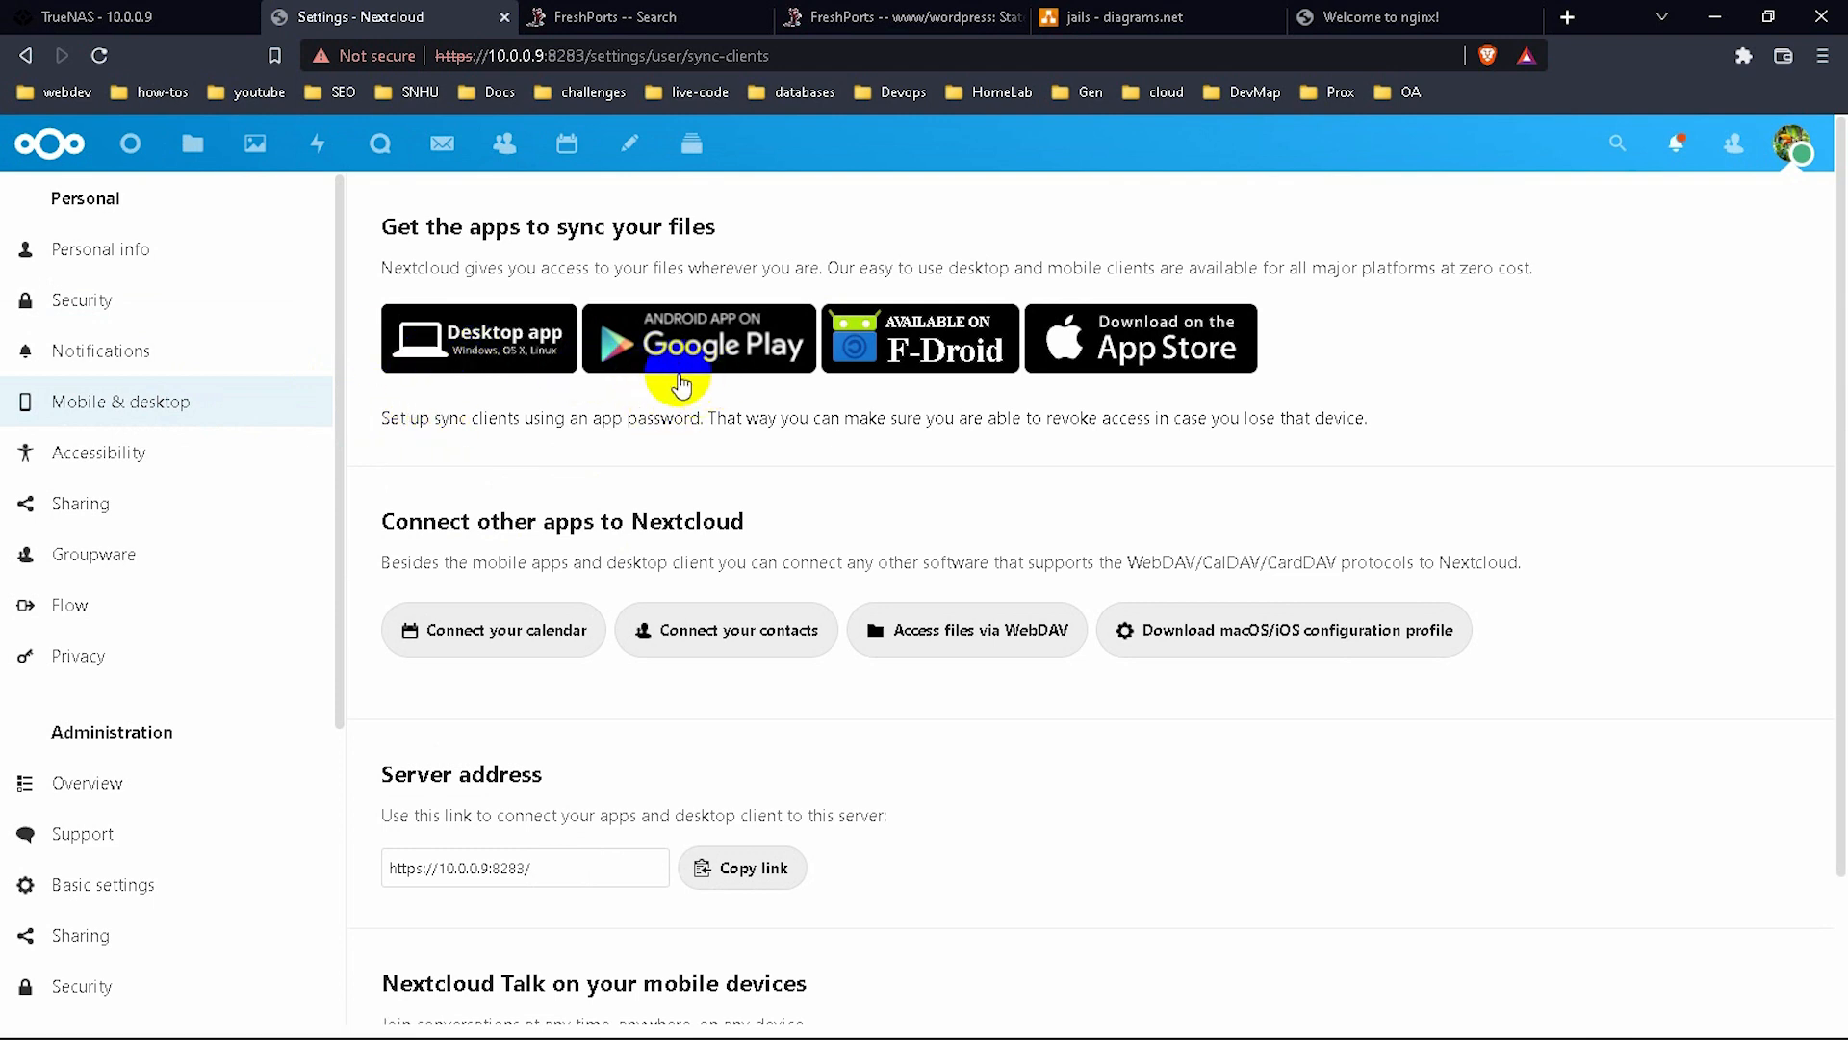
pyautogui.click(706, 355)
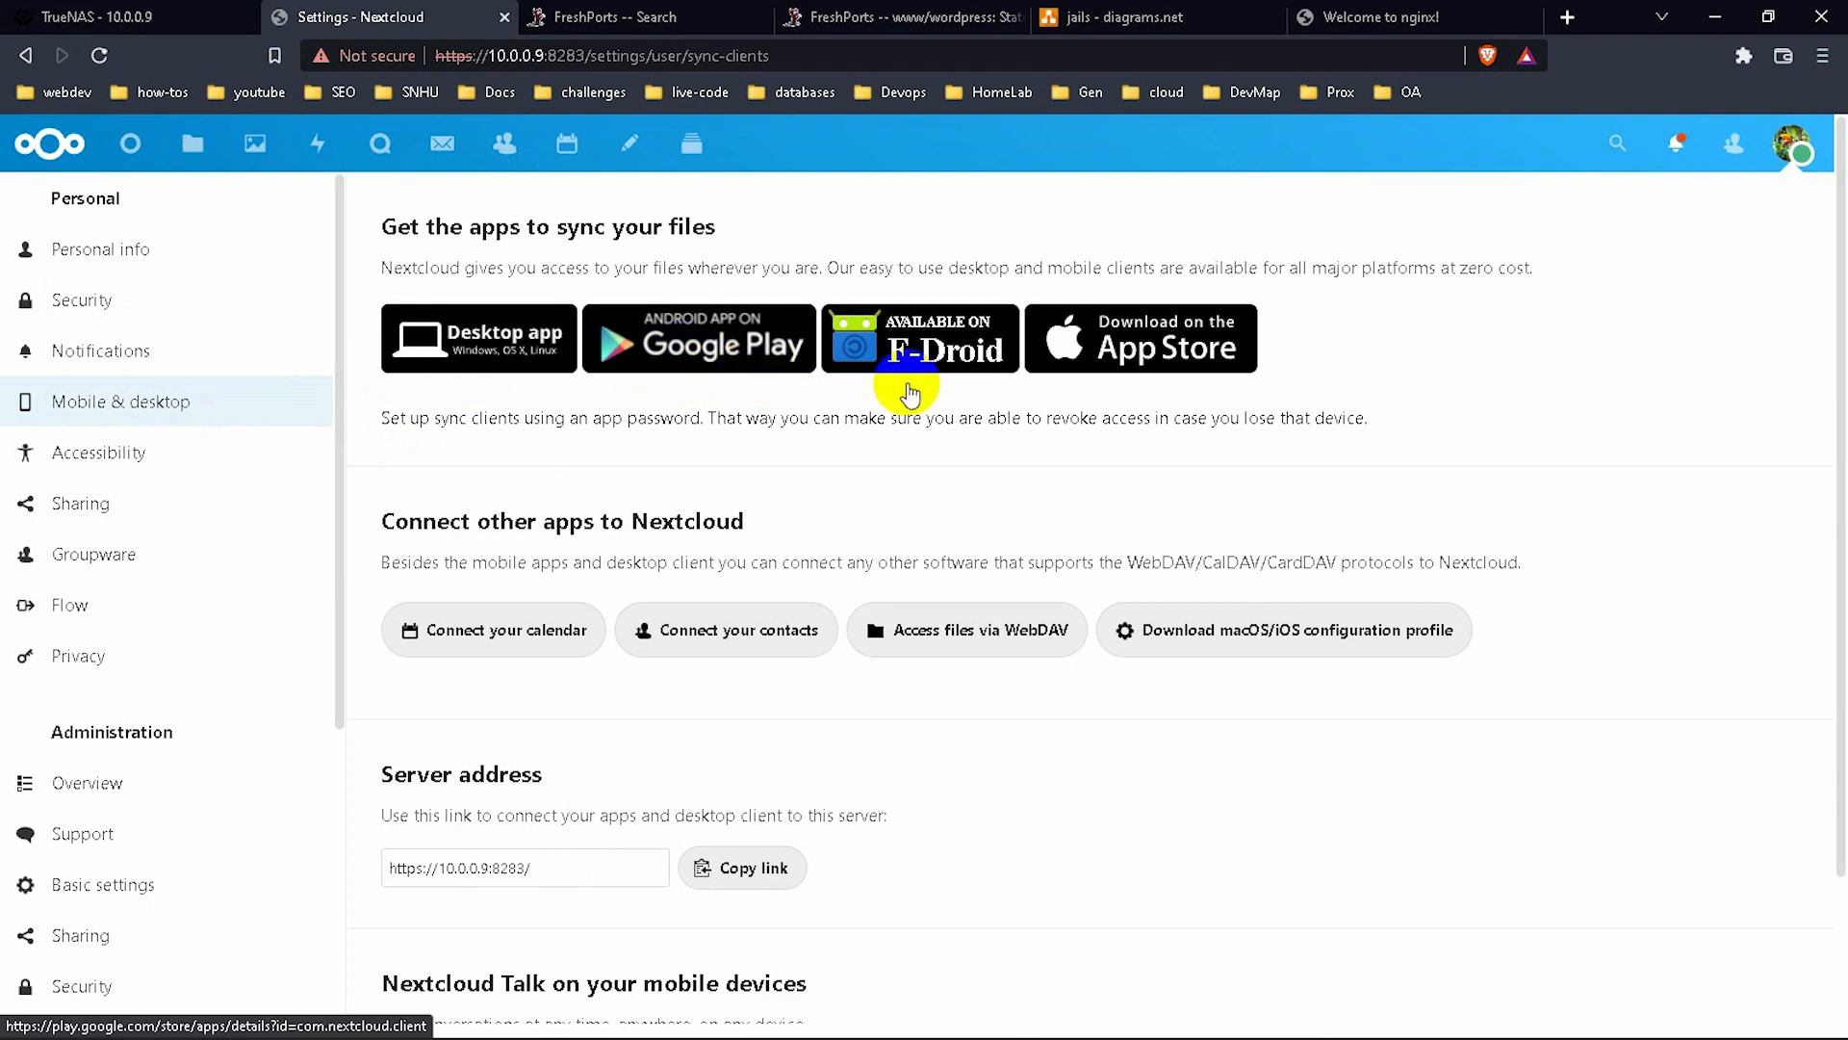
pyautogui.click(1085, 354)
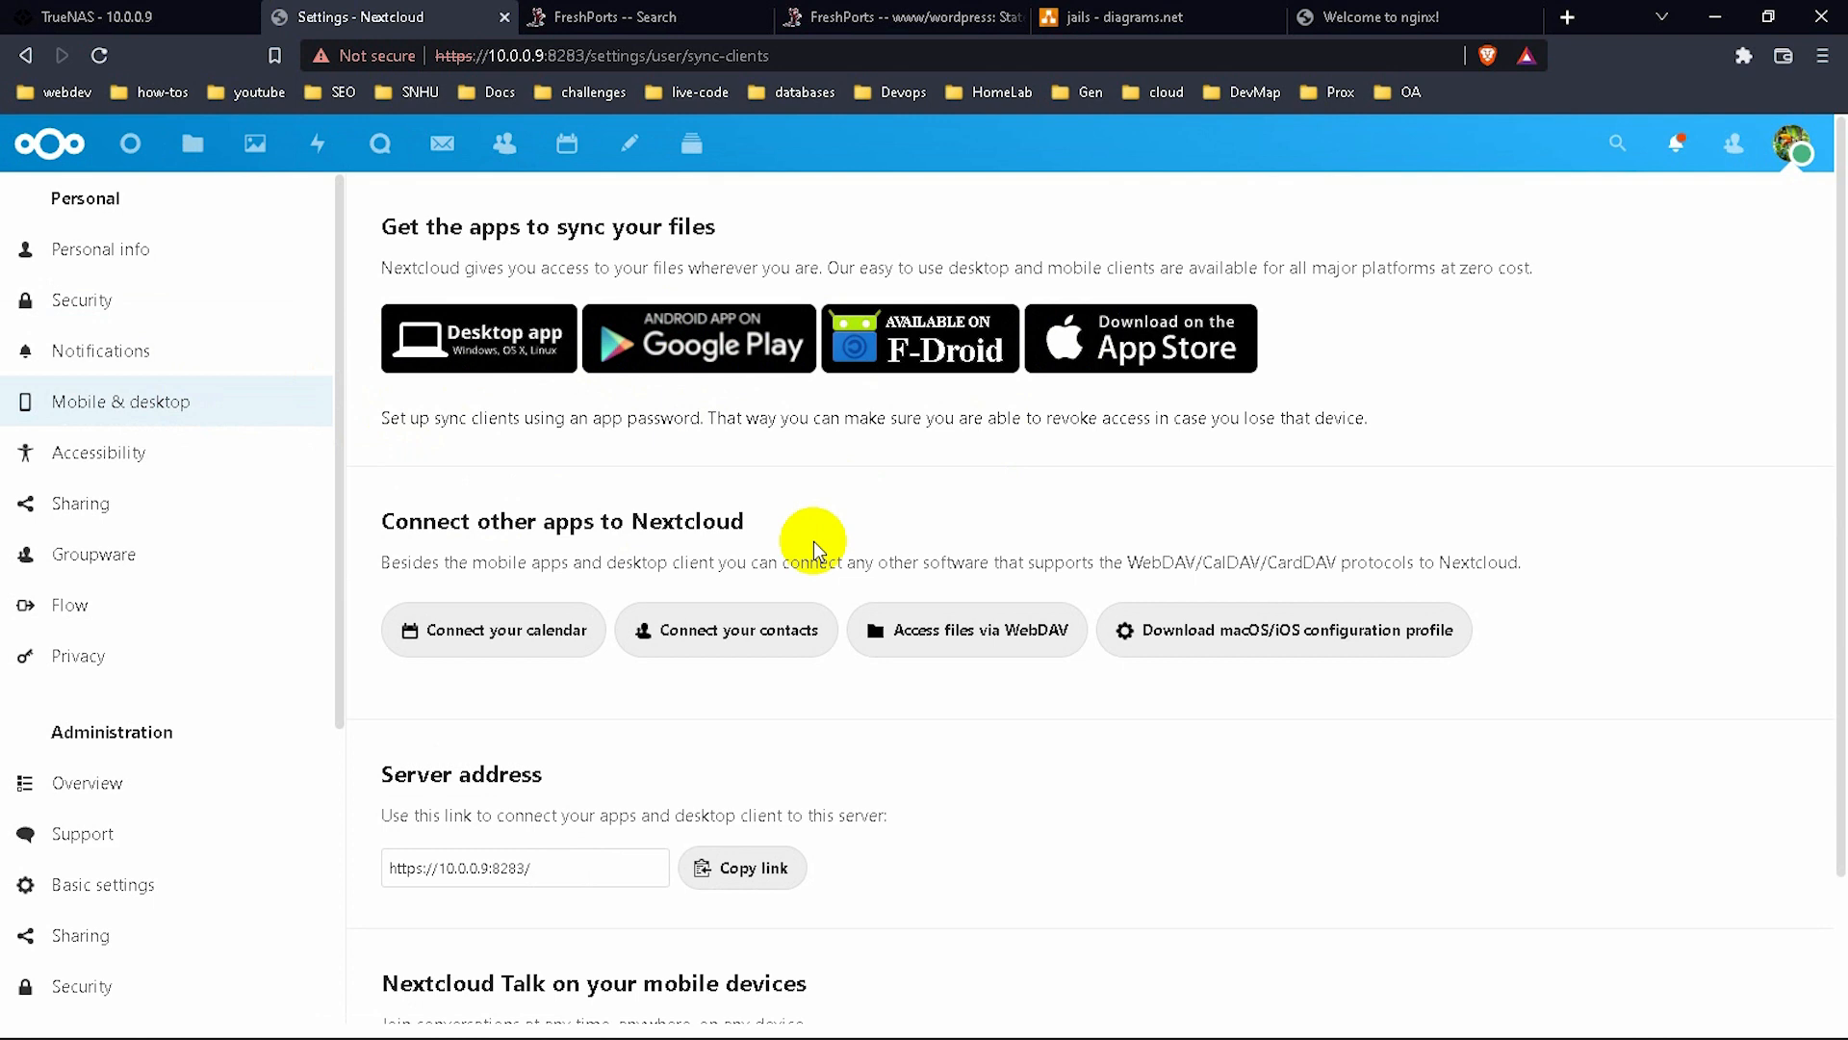
pyautogui.click(558, 870)
pyautogui.moveTo(588, 873); pyautogui.dragTo(379, 863)
pyautogui.scroll(-1, 770, 966)
pyautogui.scroll(-2, 770, 966)
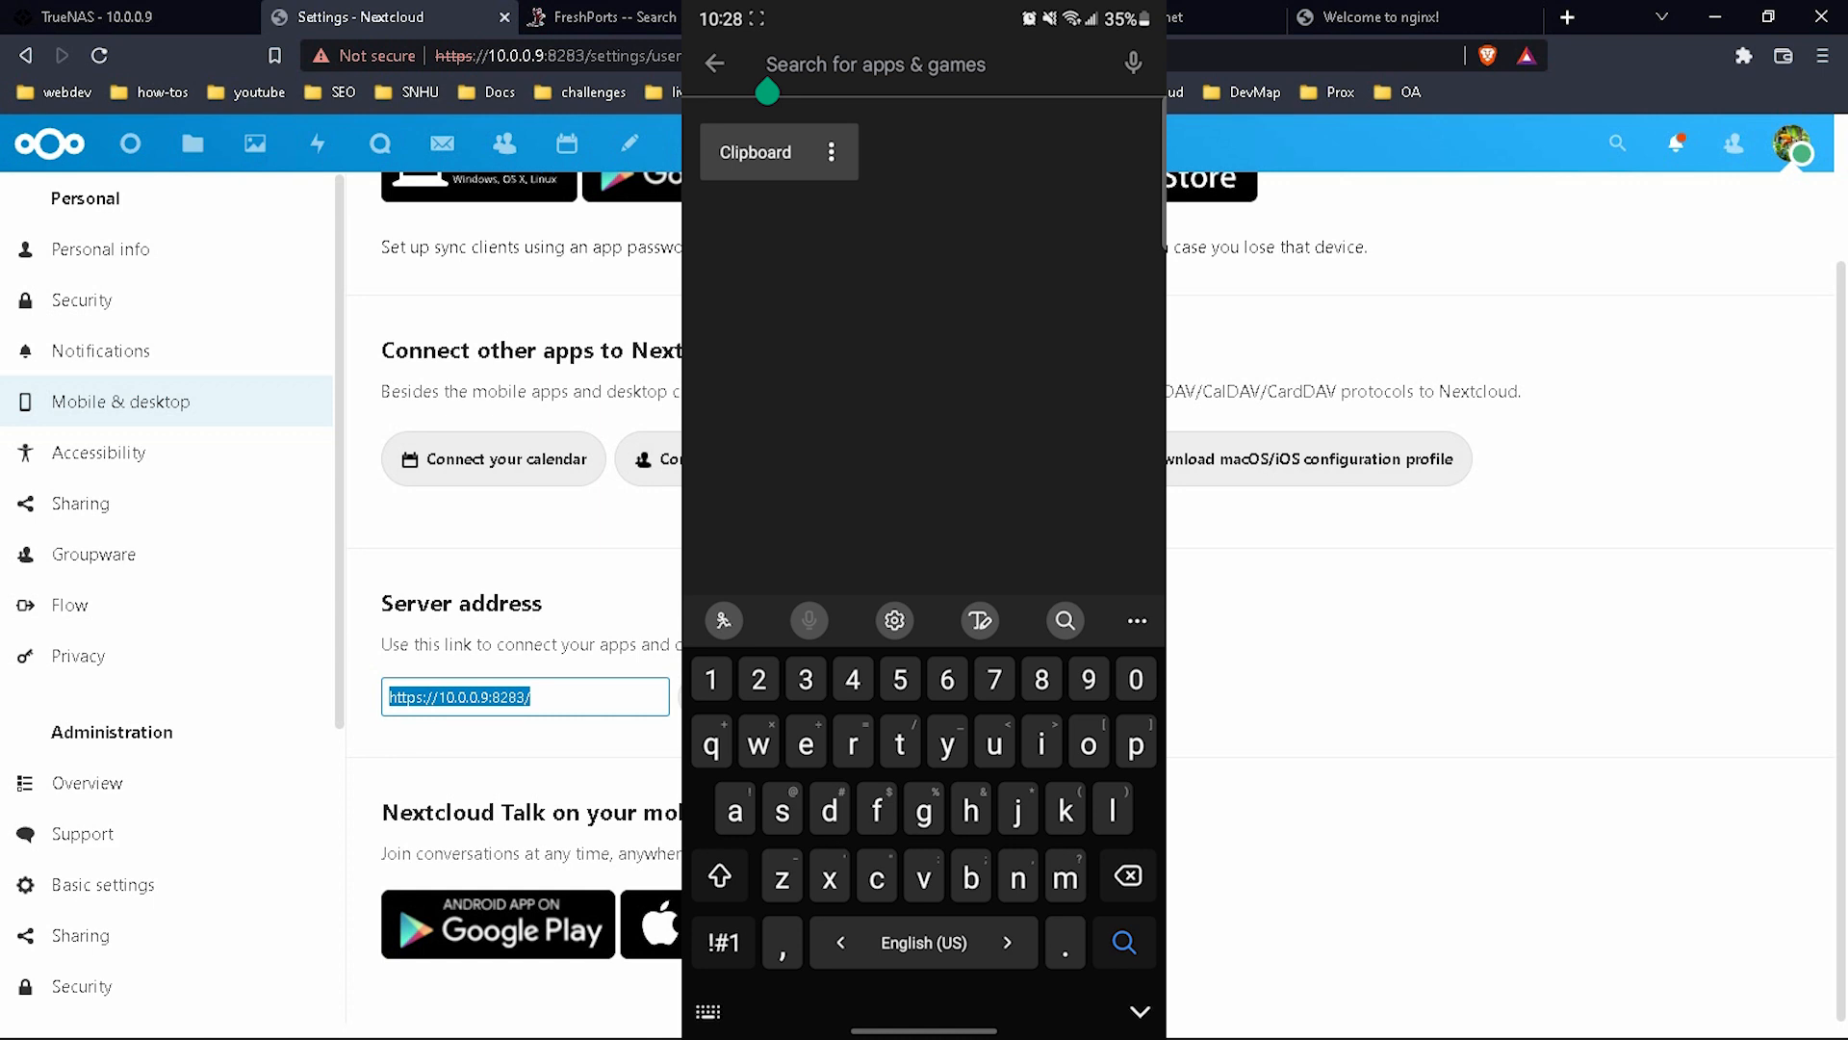
# Search the Play Store for 'nextcloud', install the Nextcloud app, and launch it.
pyautogui.write('next')
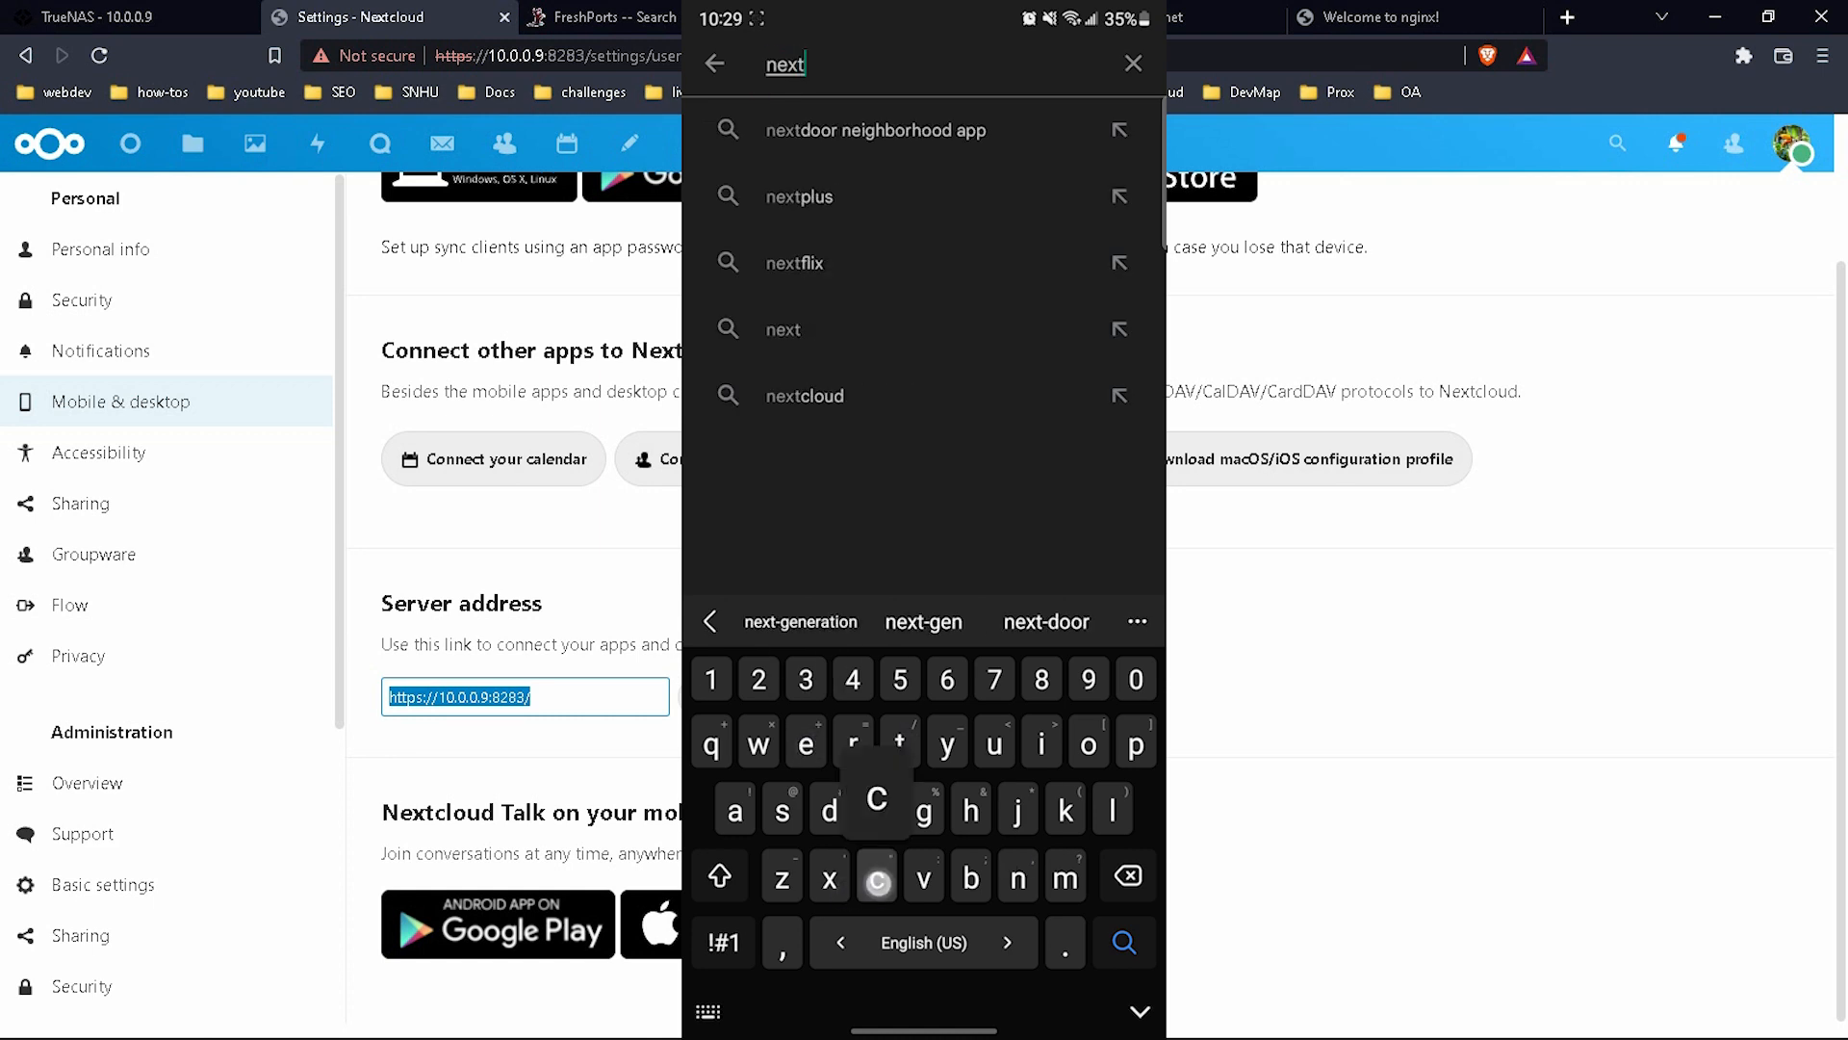
pyautogui.write('cloud')
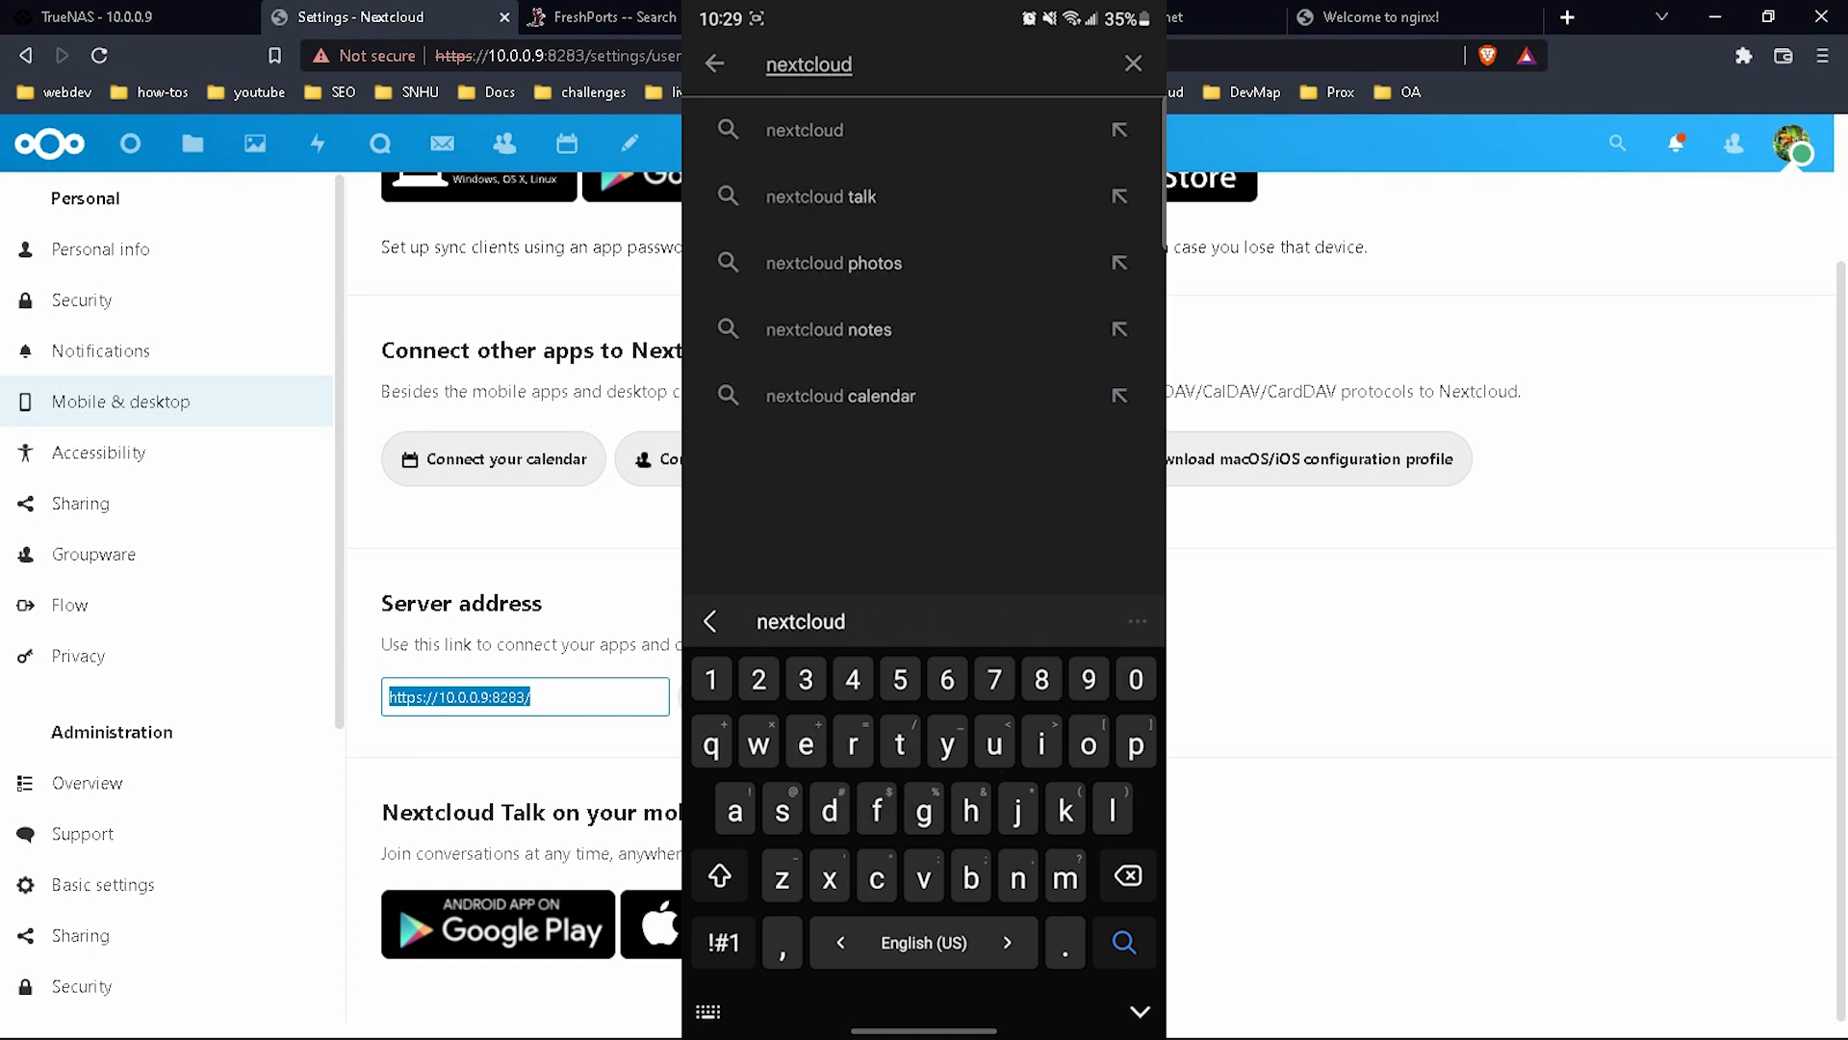
pyautogui.press('Return')
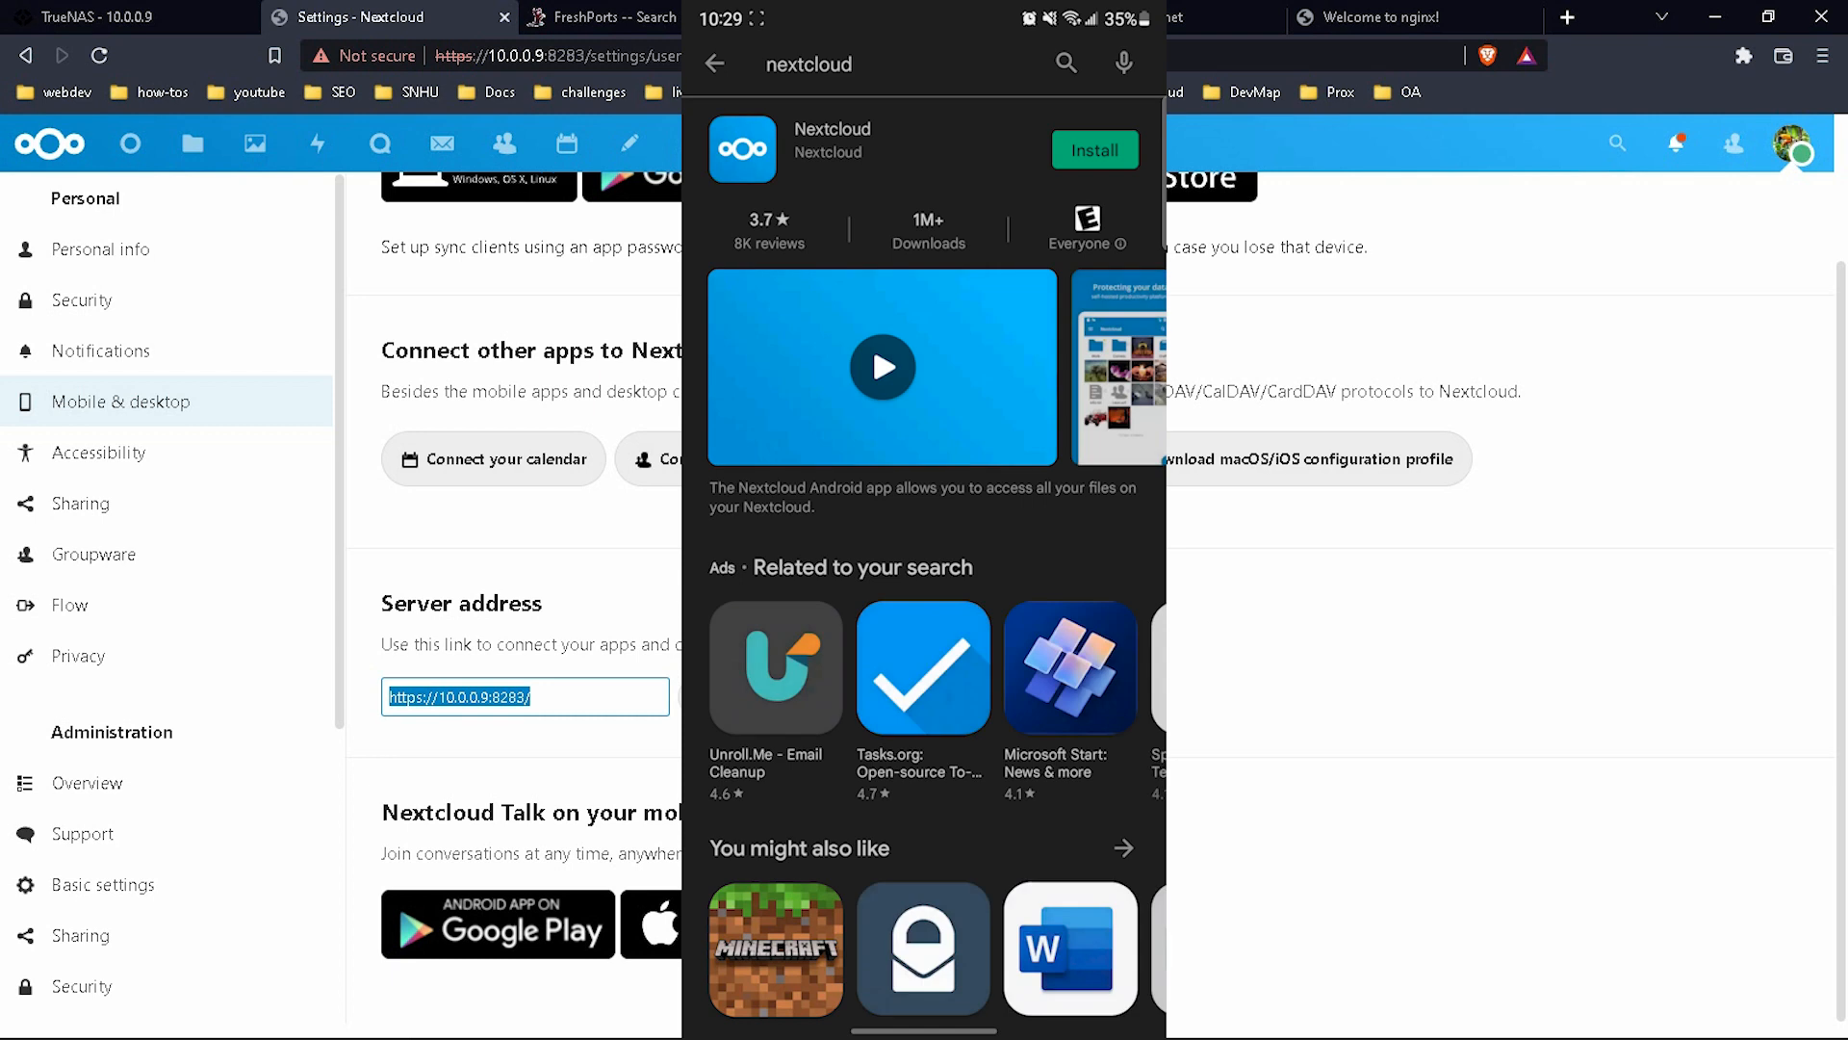
pyautogui.click(1095, 150)
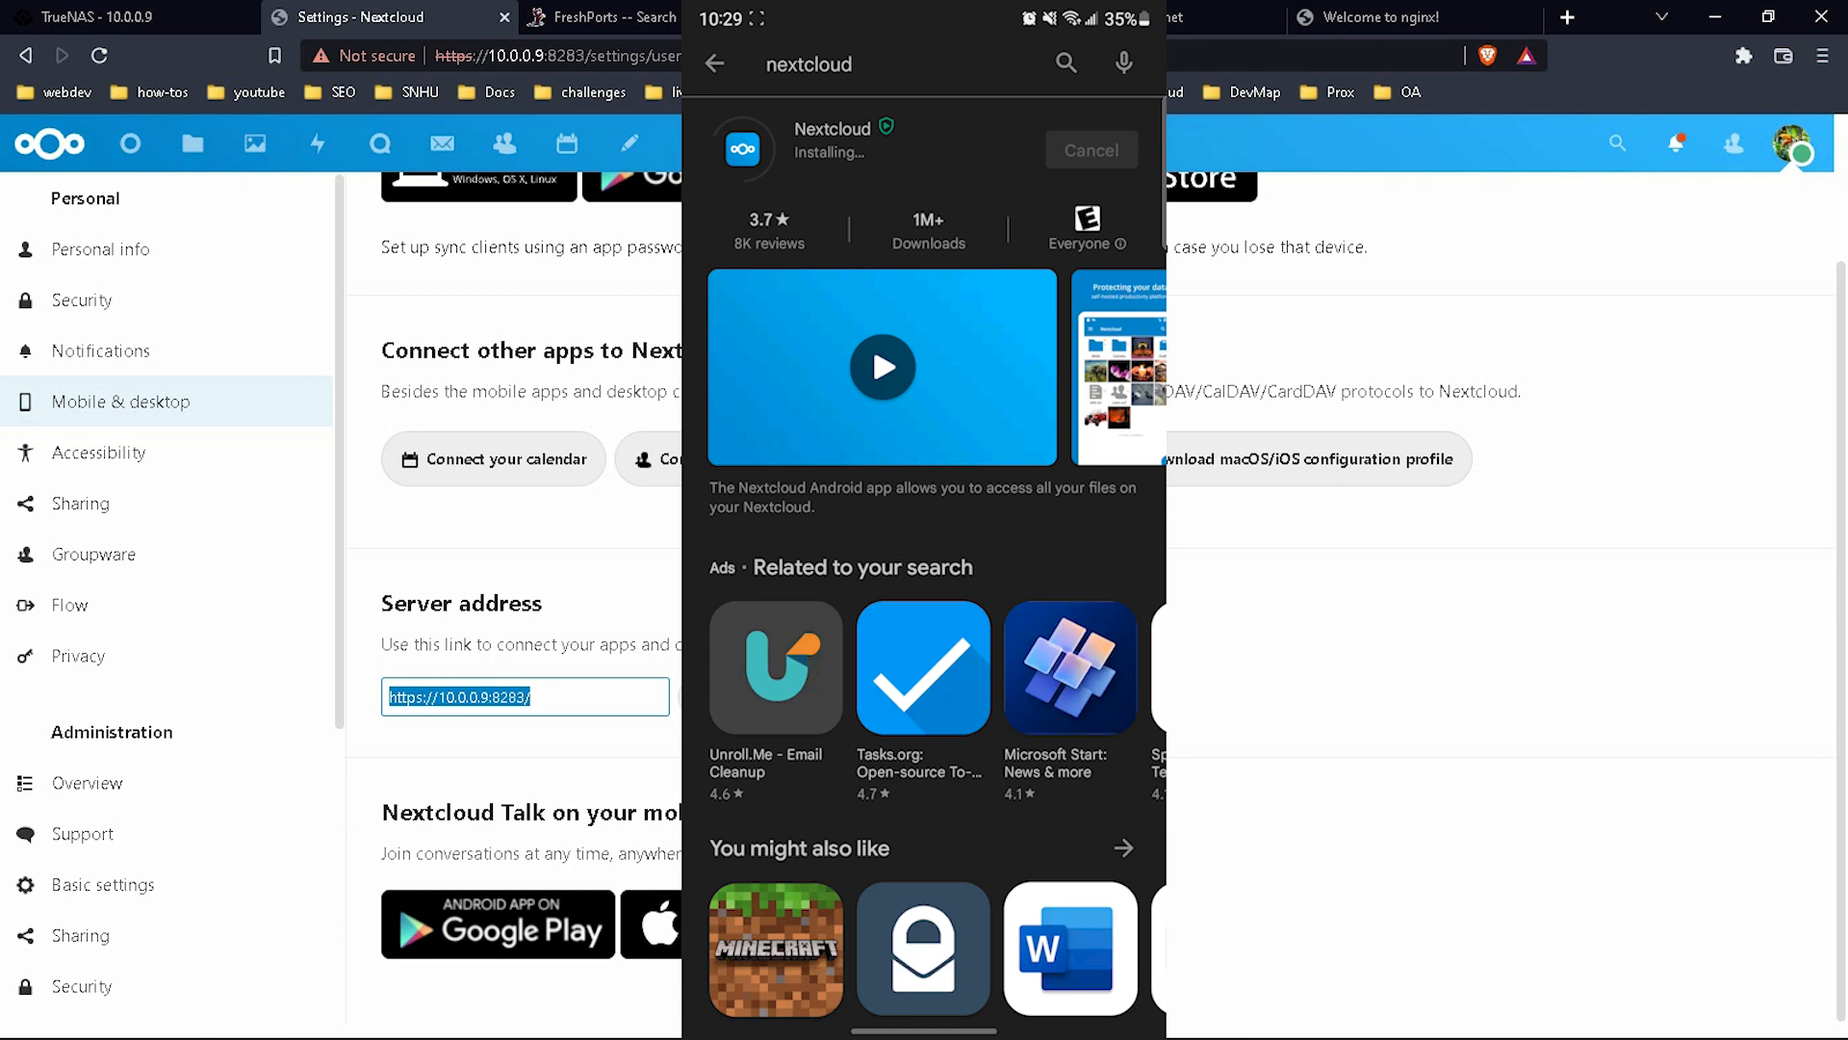
pyautogui.click(1097, 149)
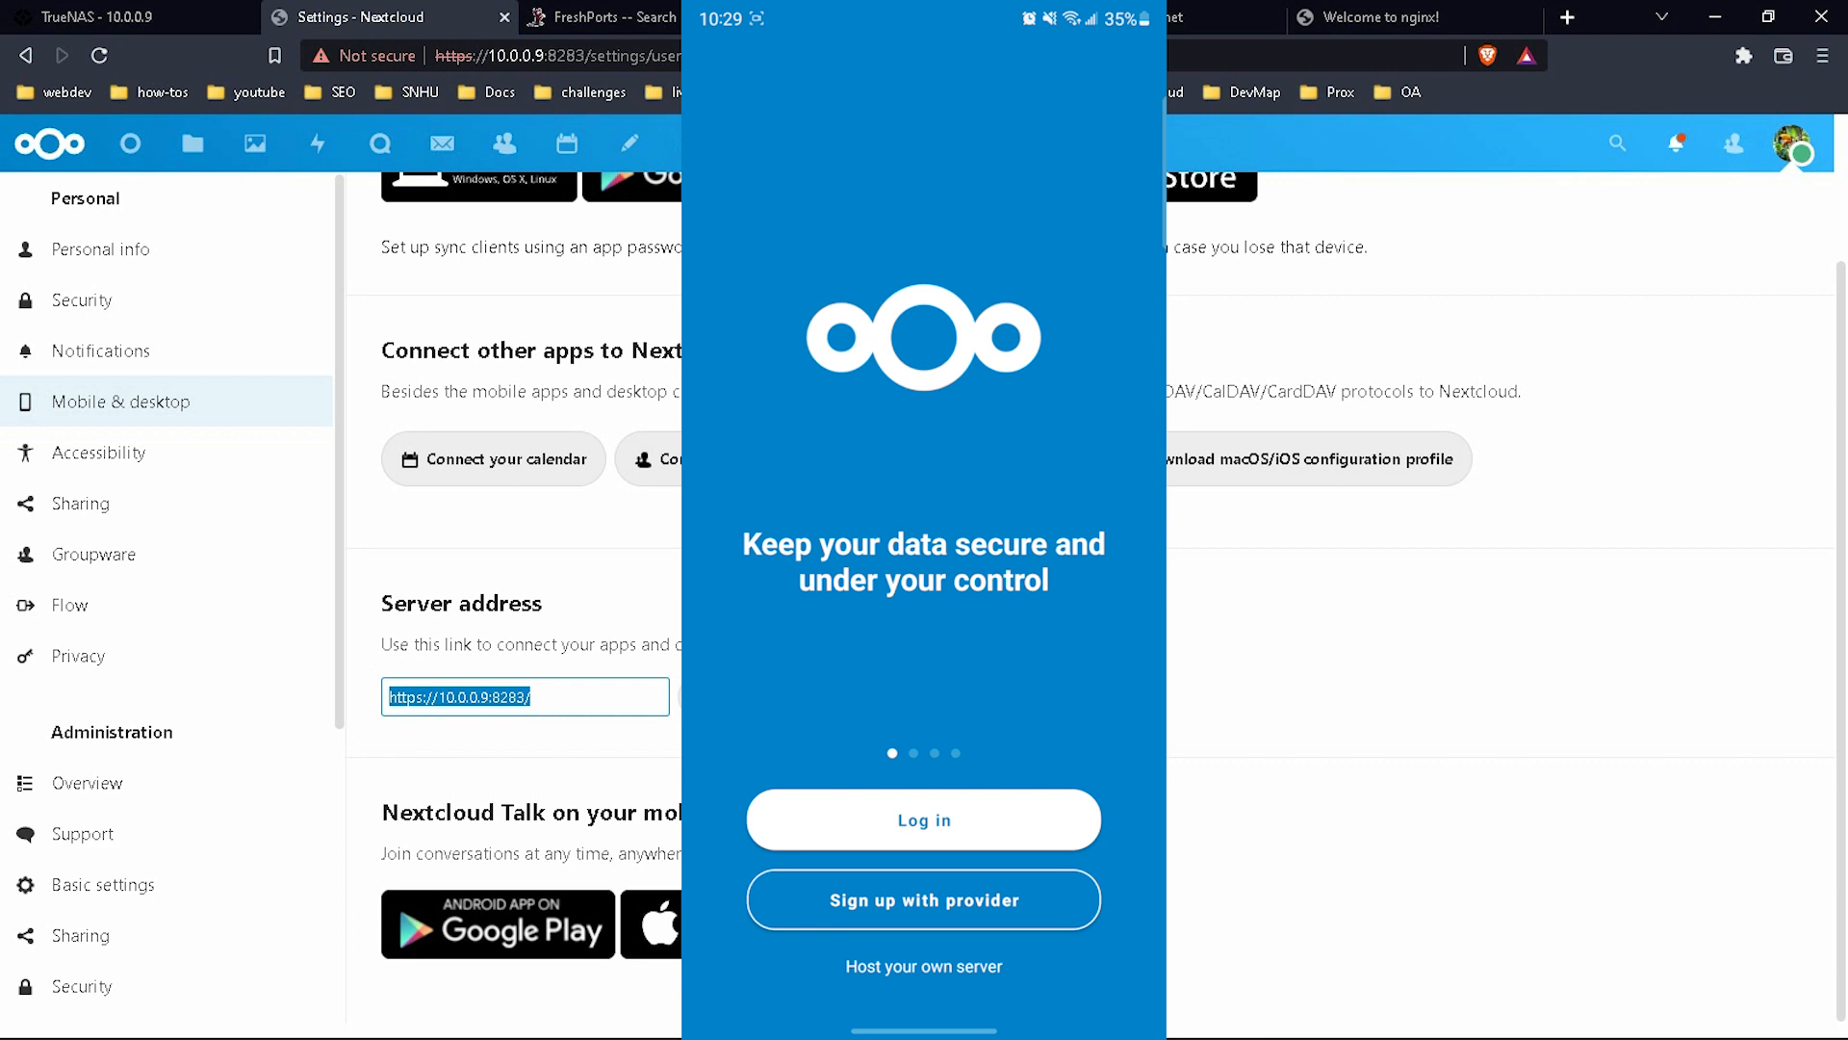
# Start the Nextcloud app login and connect to server address 10.0.0.9:8283.
pyautogui.click(1042, 832)
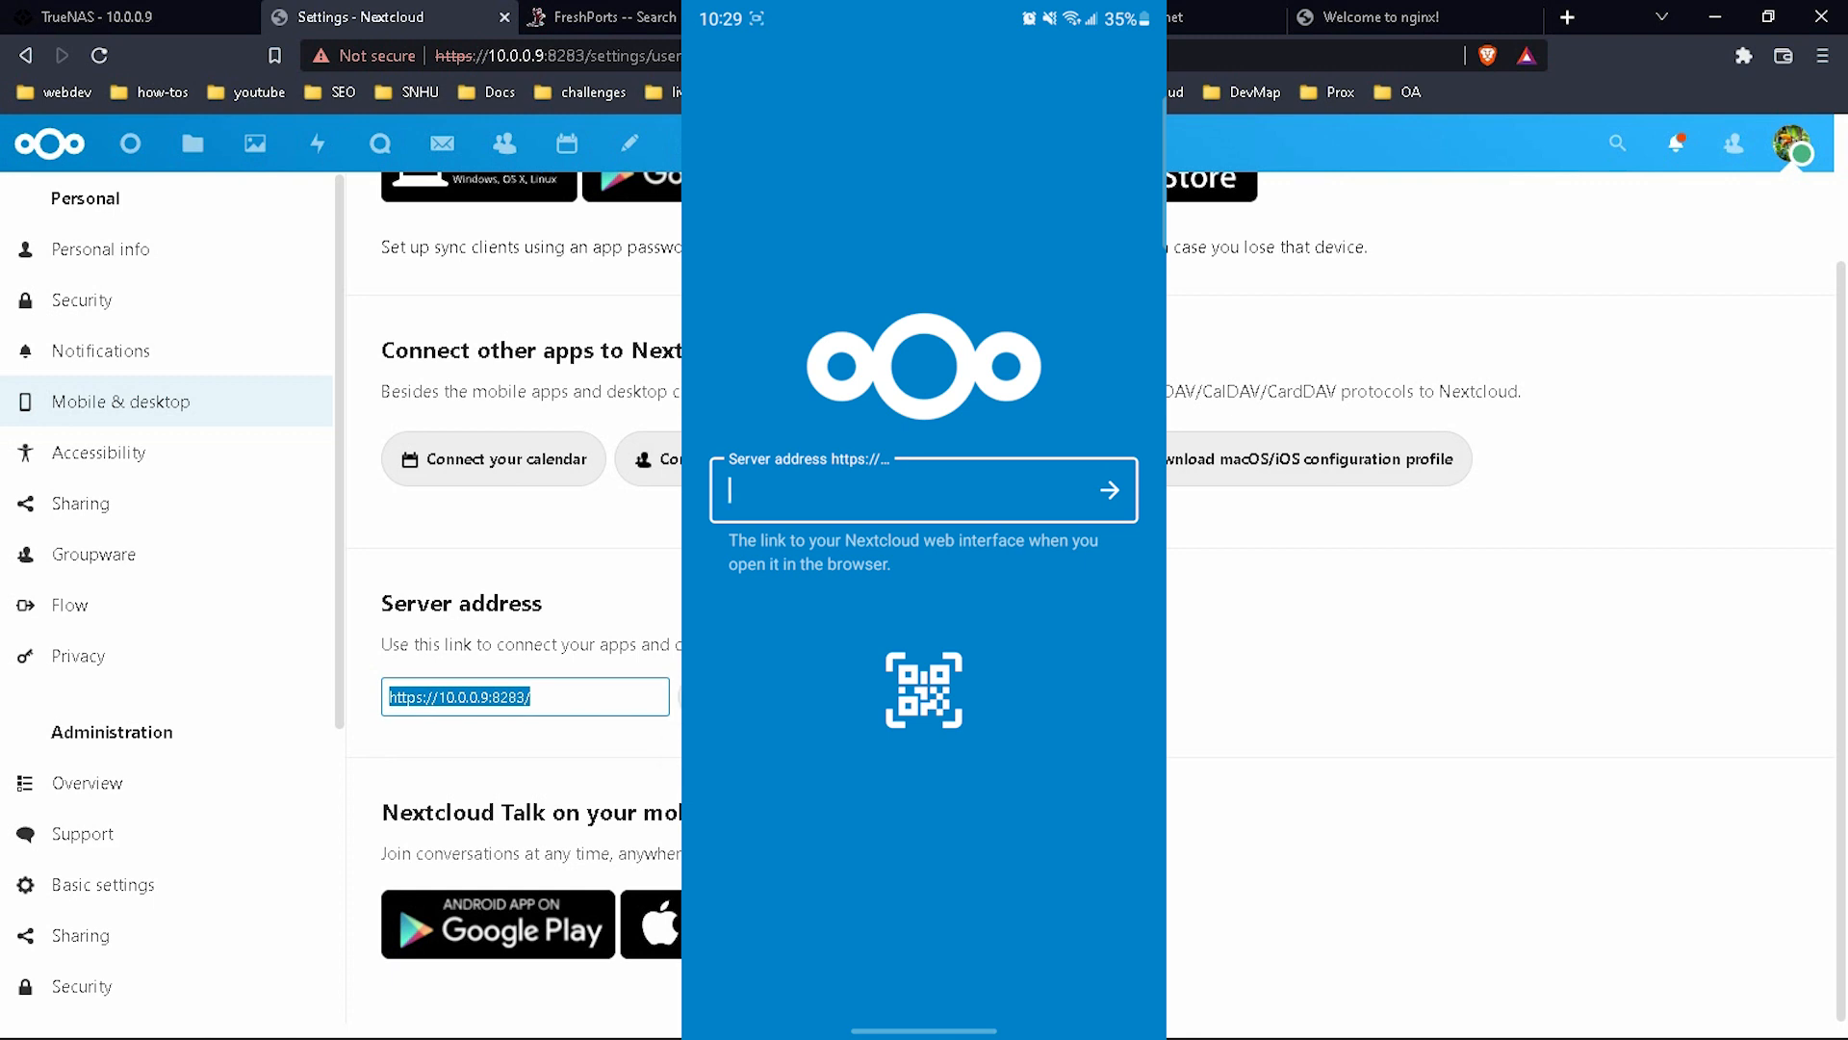
pyautogui.click(761, 485)
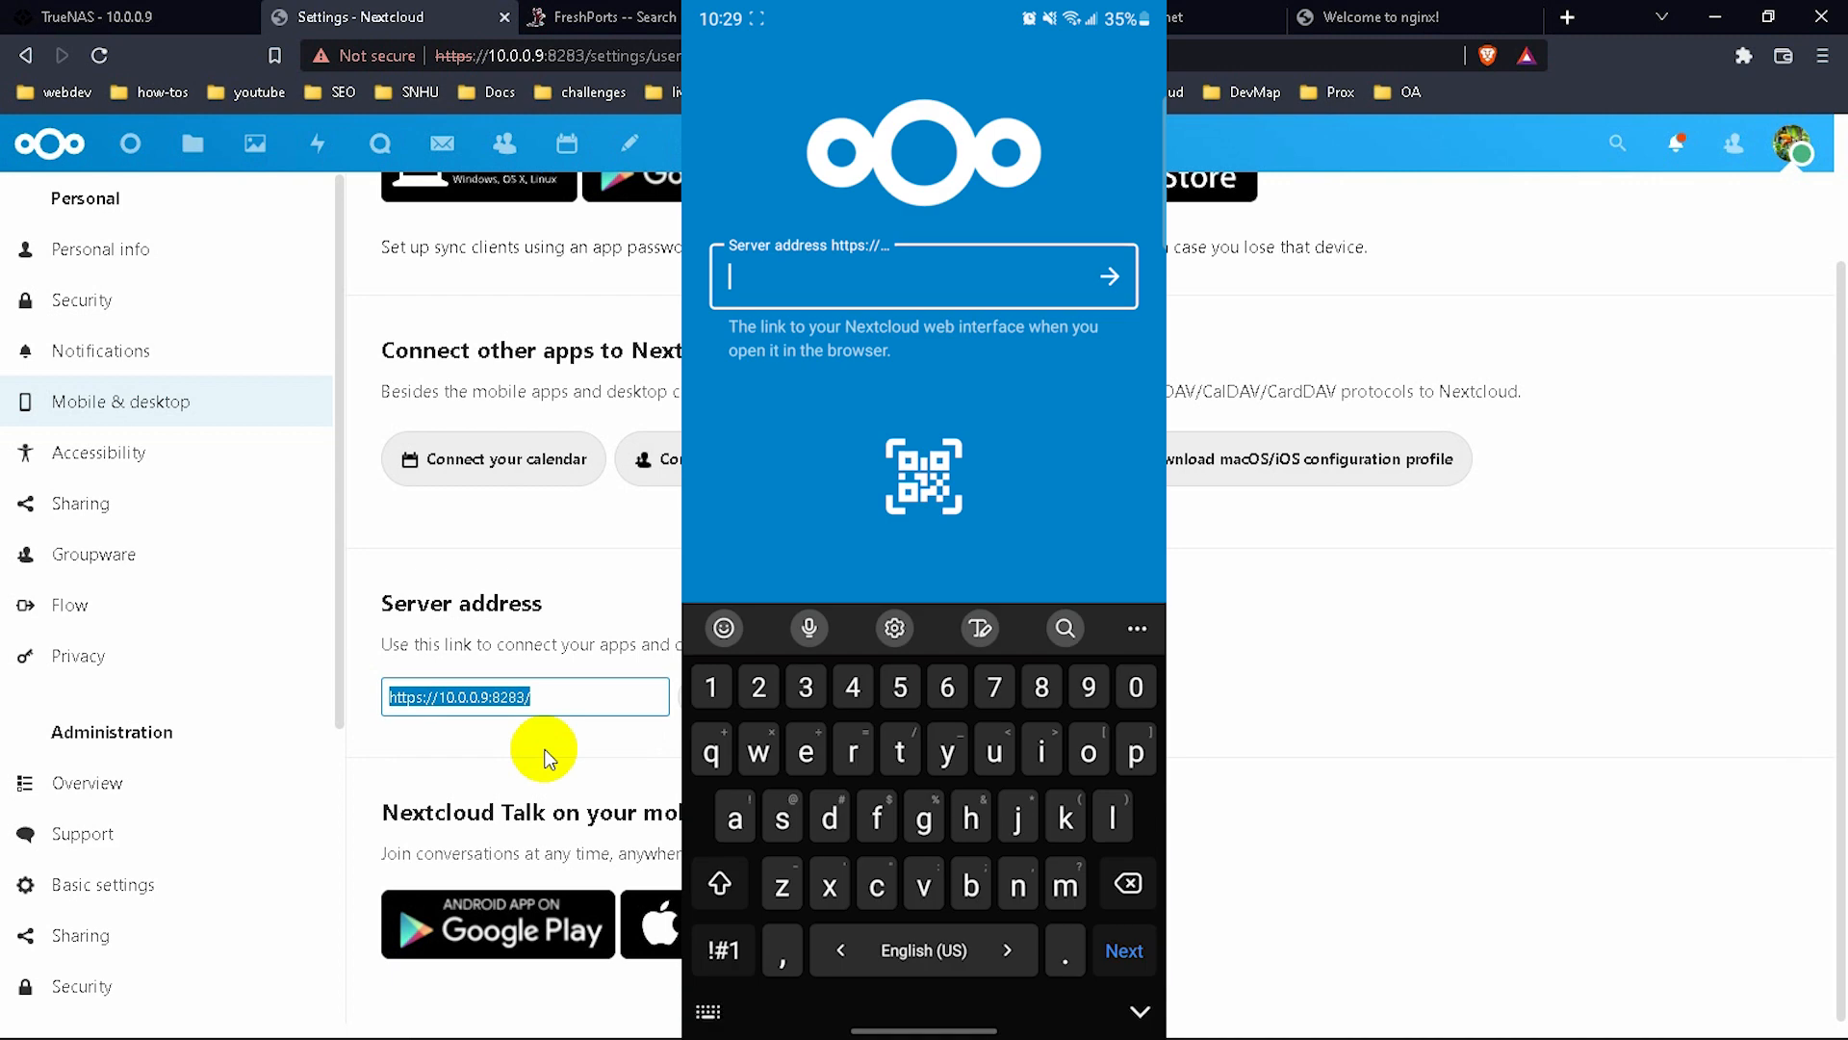
pyautogui.write('10.9')
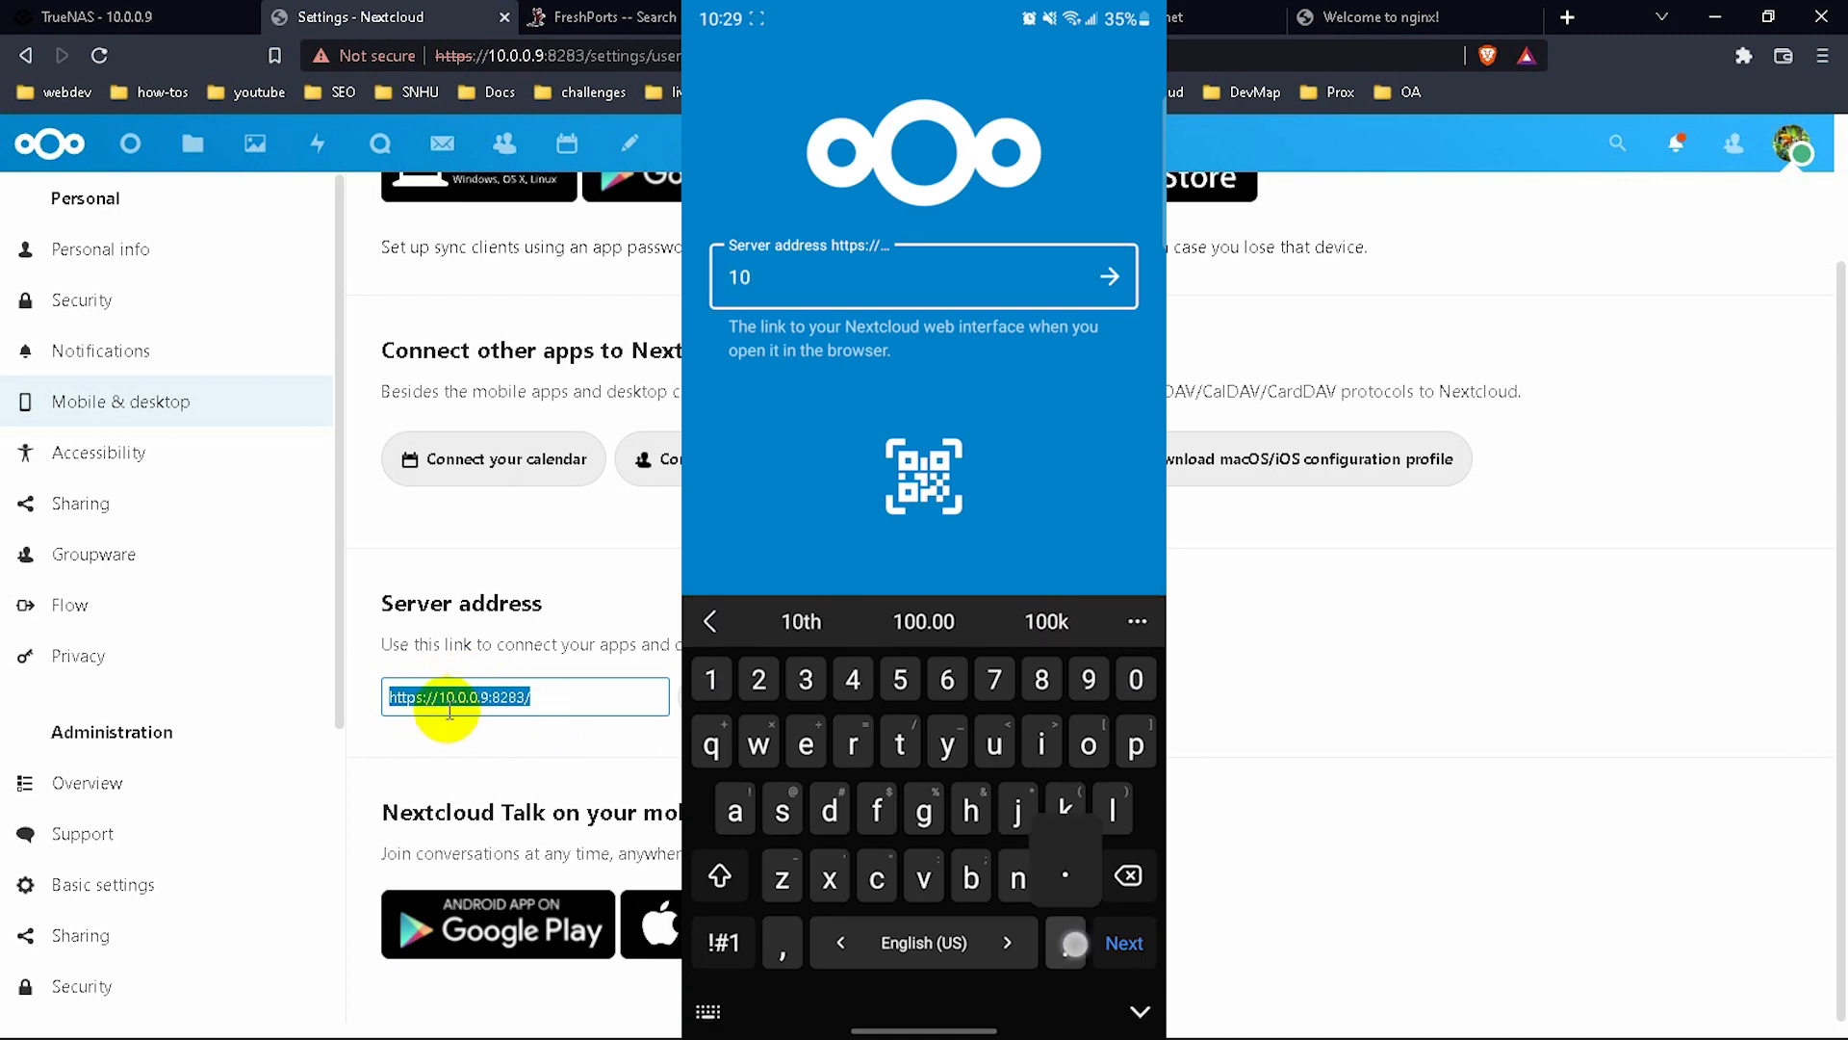
pyautogui.press('BackSpace')
pyautogui.write('0.0')
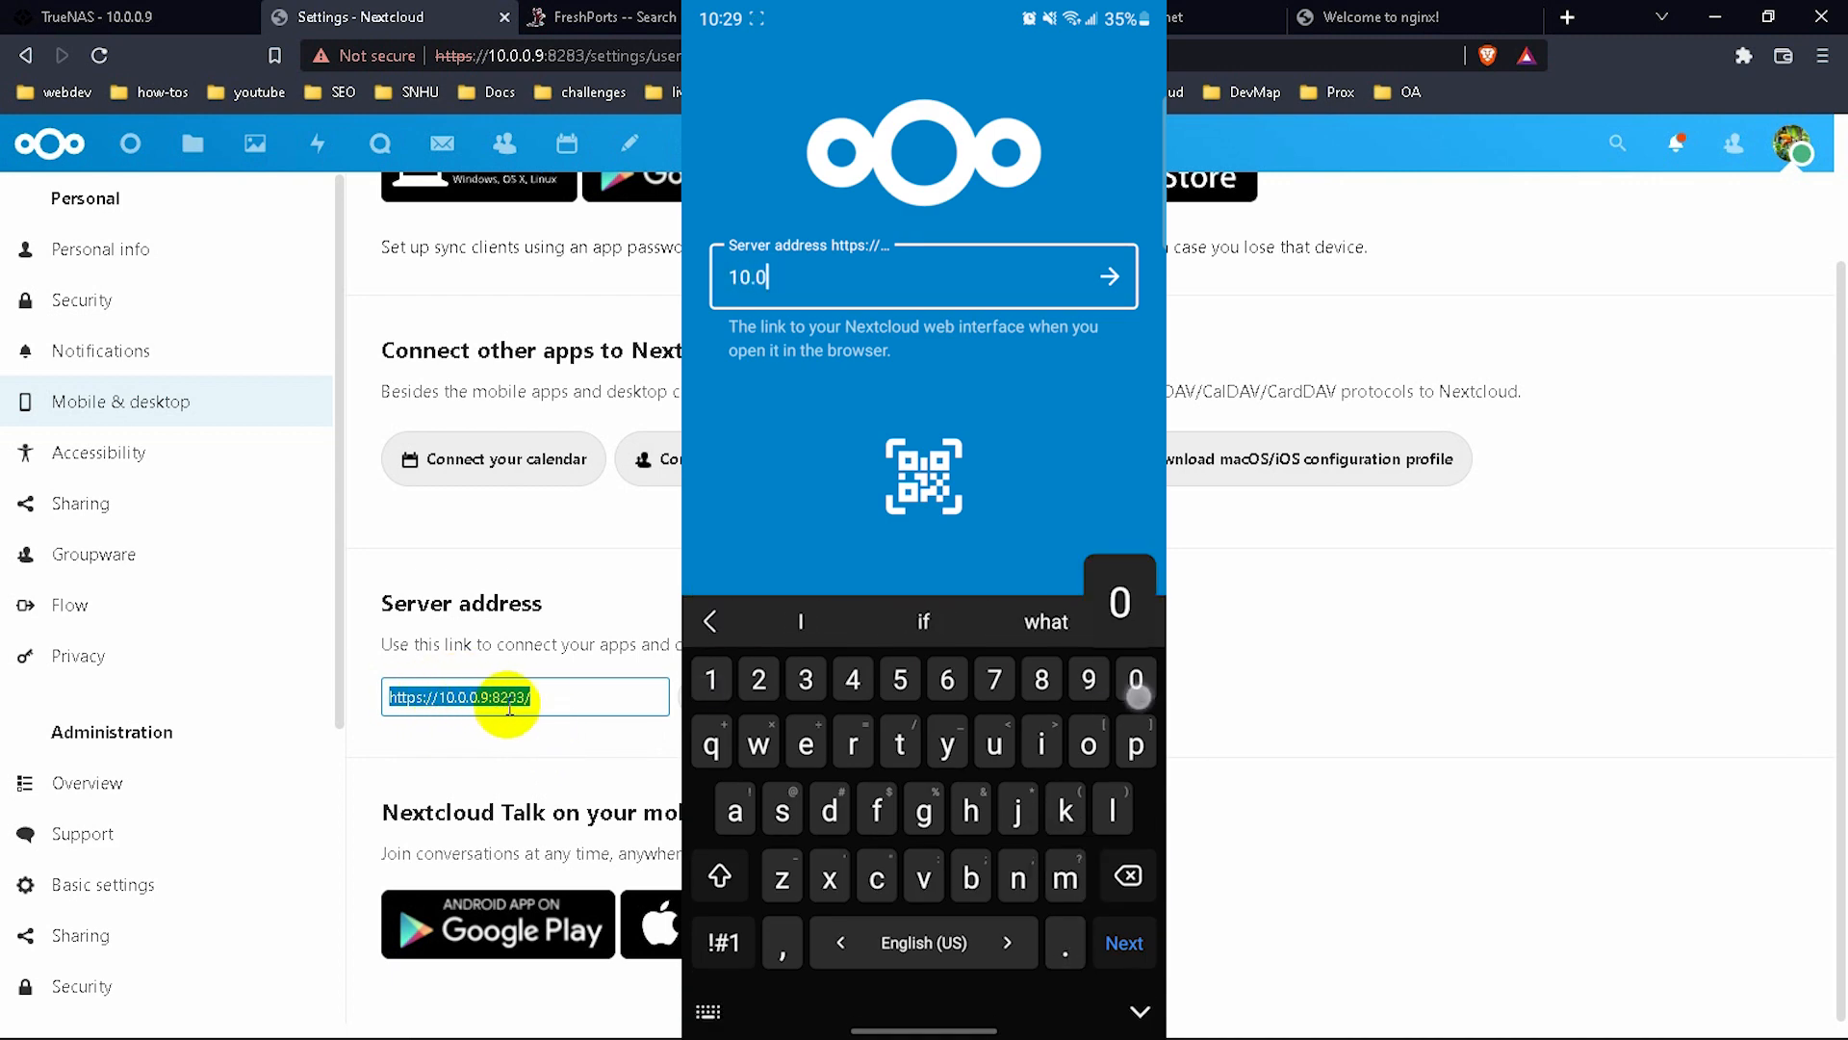
pyautogui.write('.9')
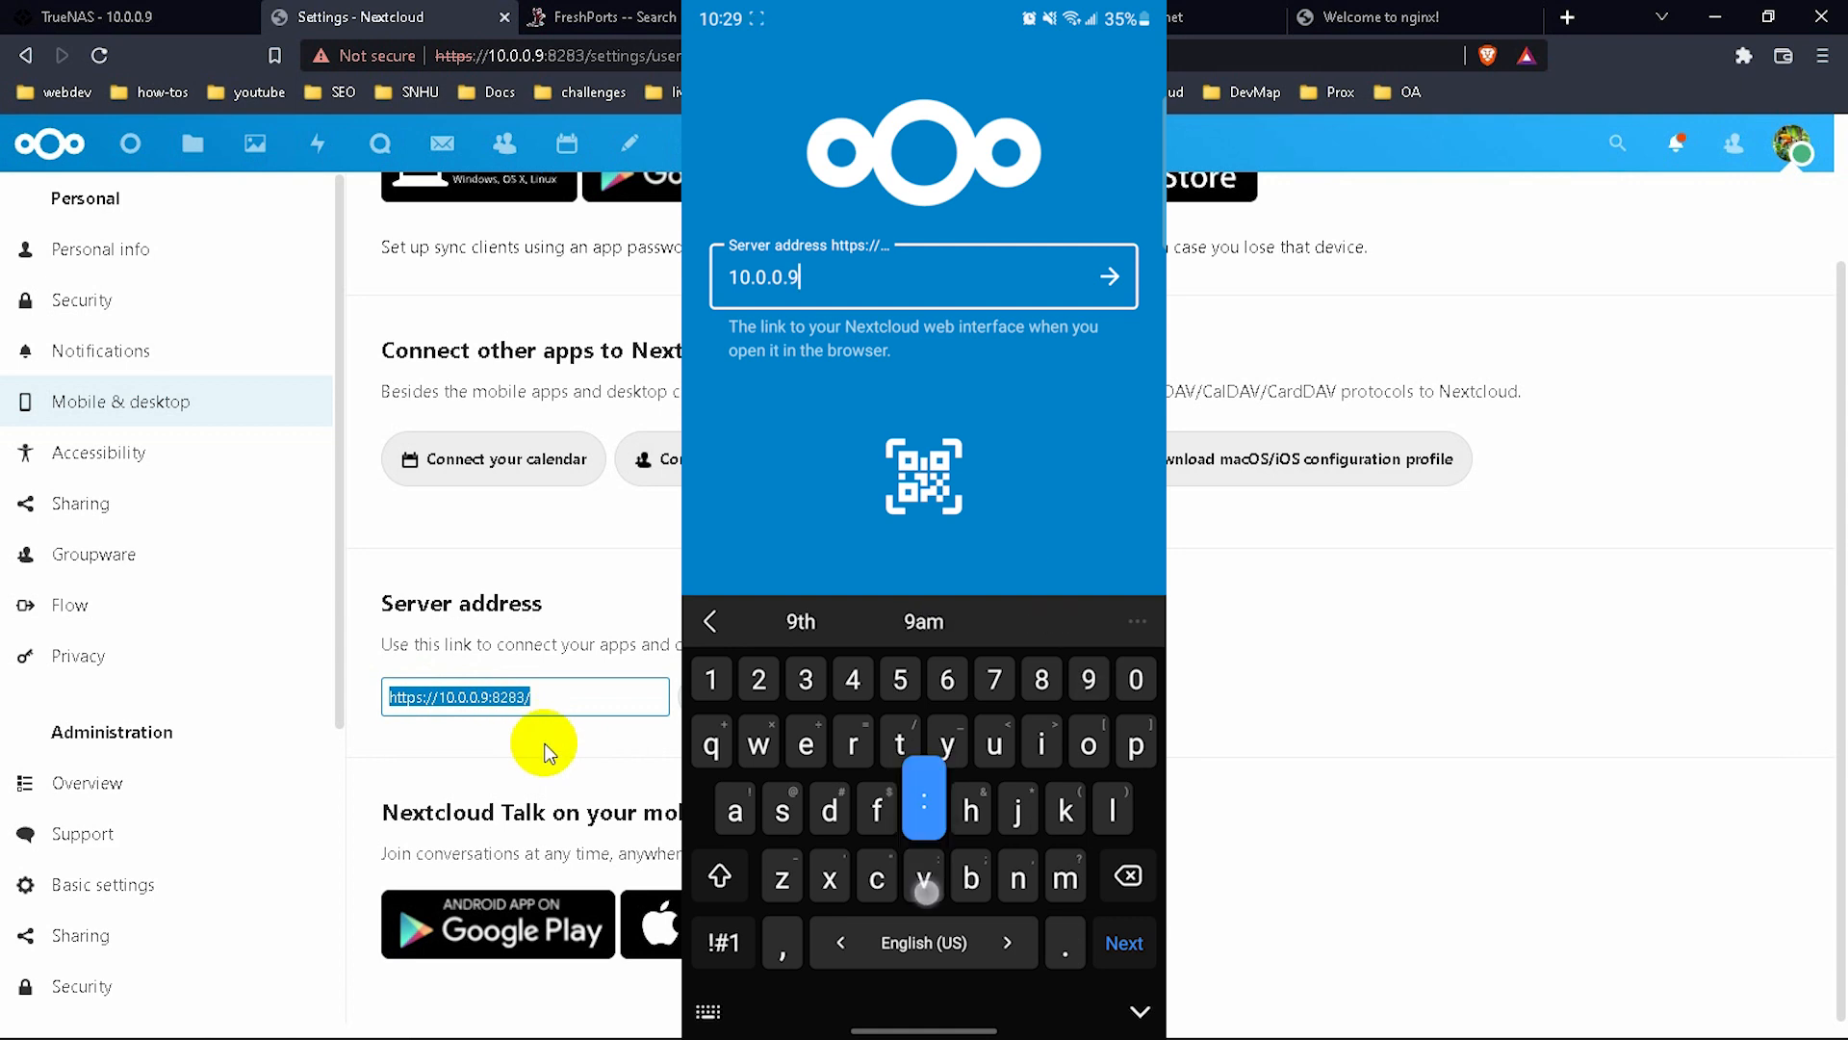
pyautogui.write(':')
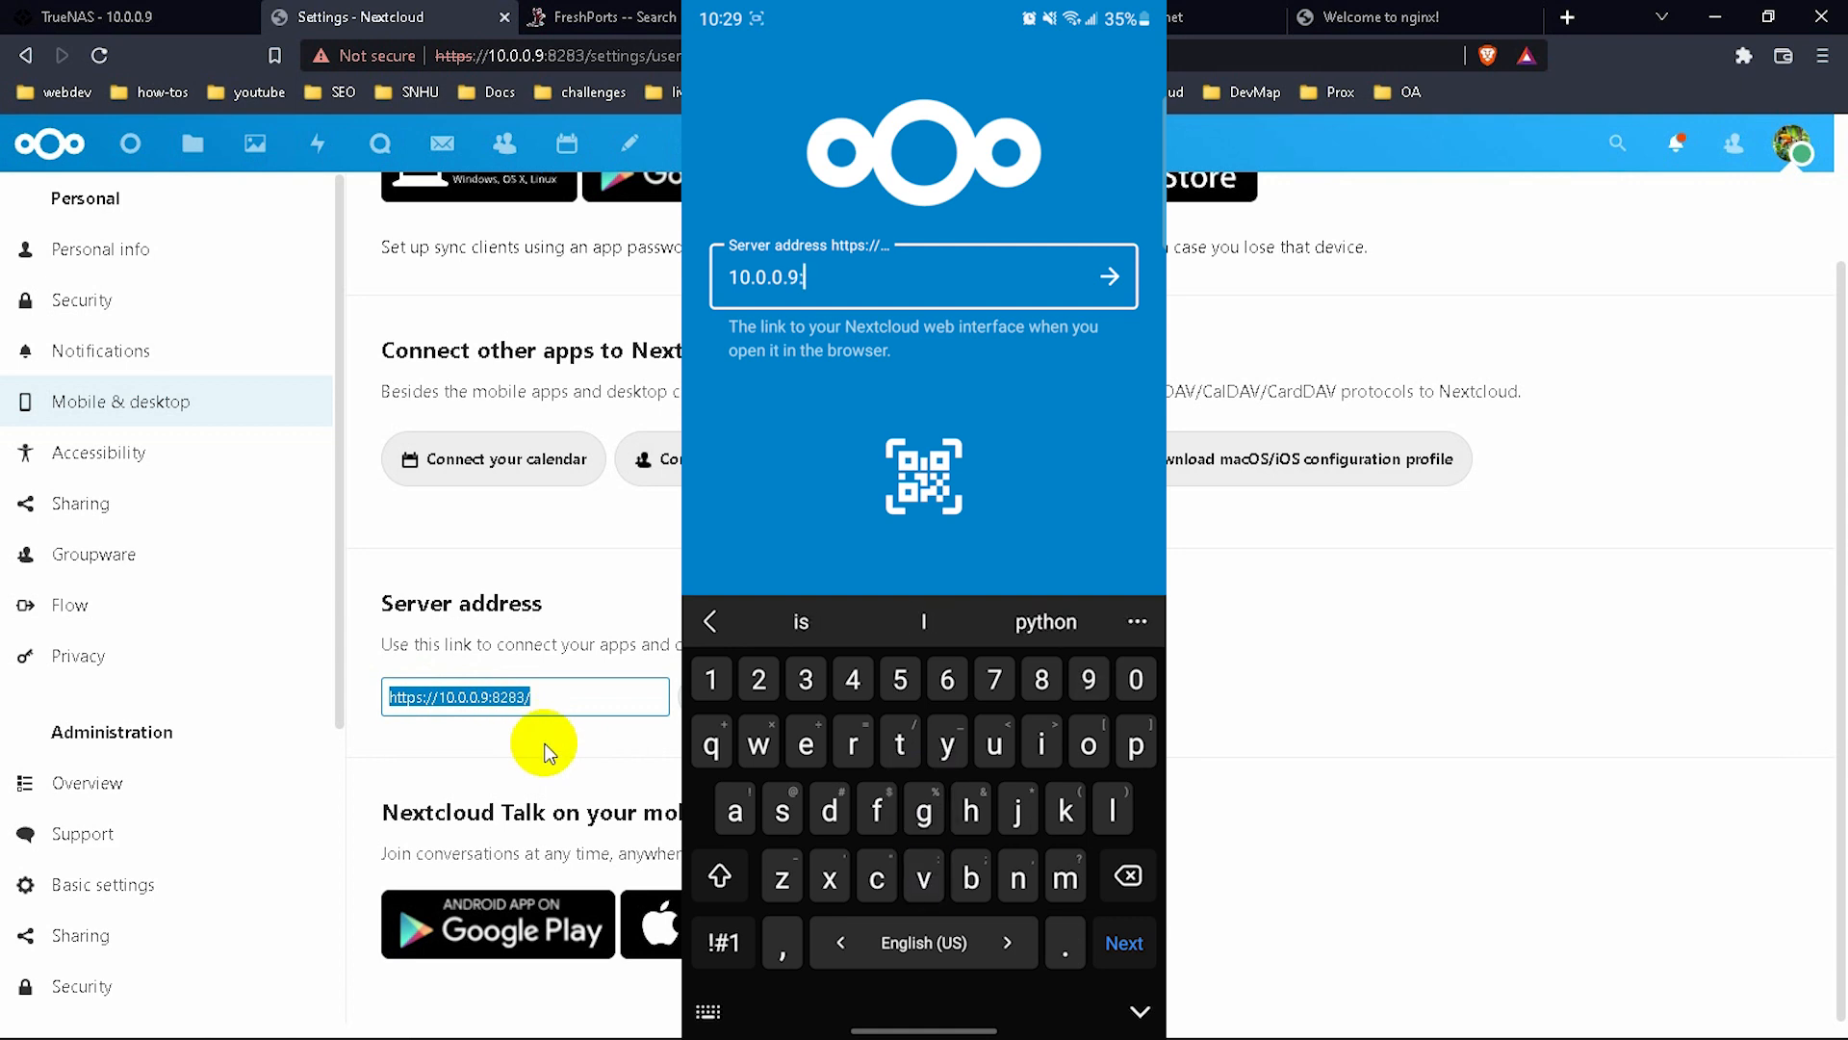
pyautogui.write('828')
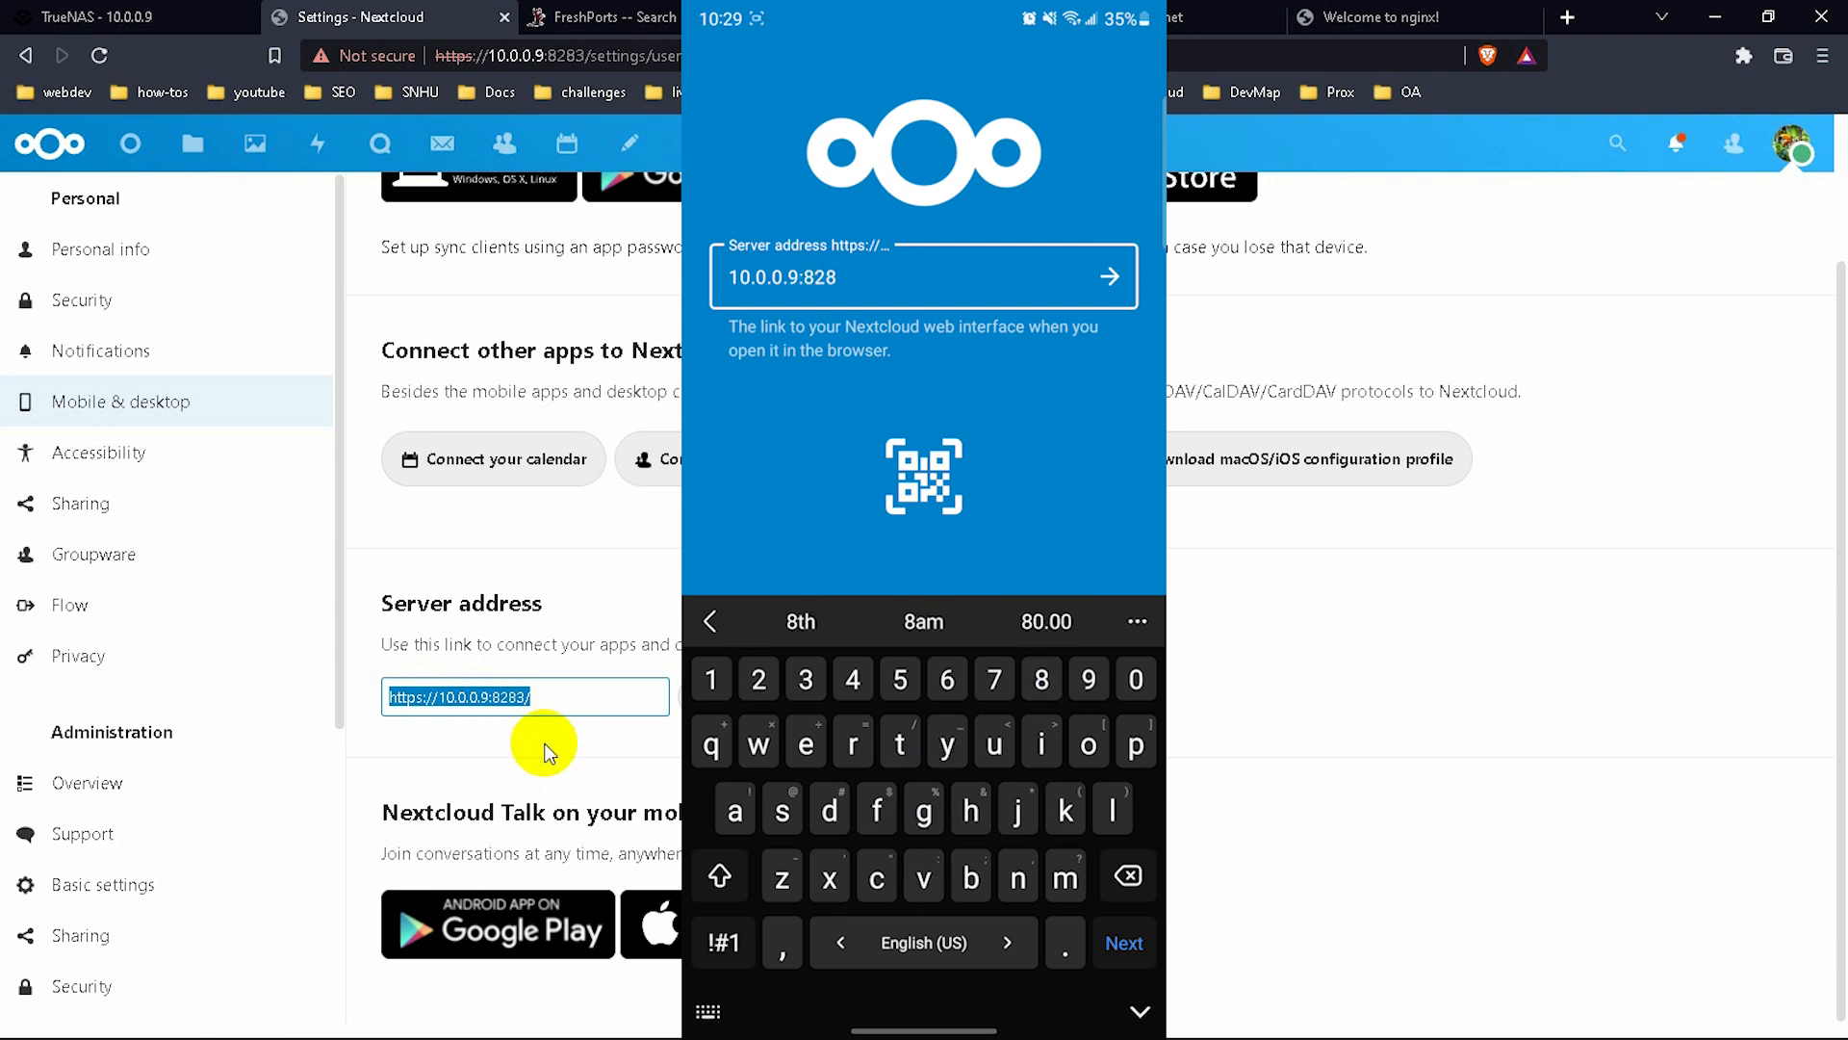
pyautogui.write('3')
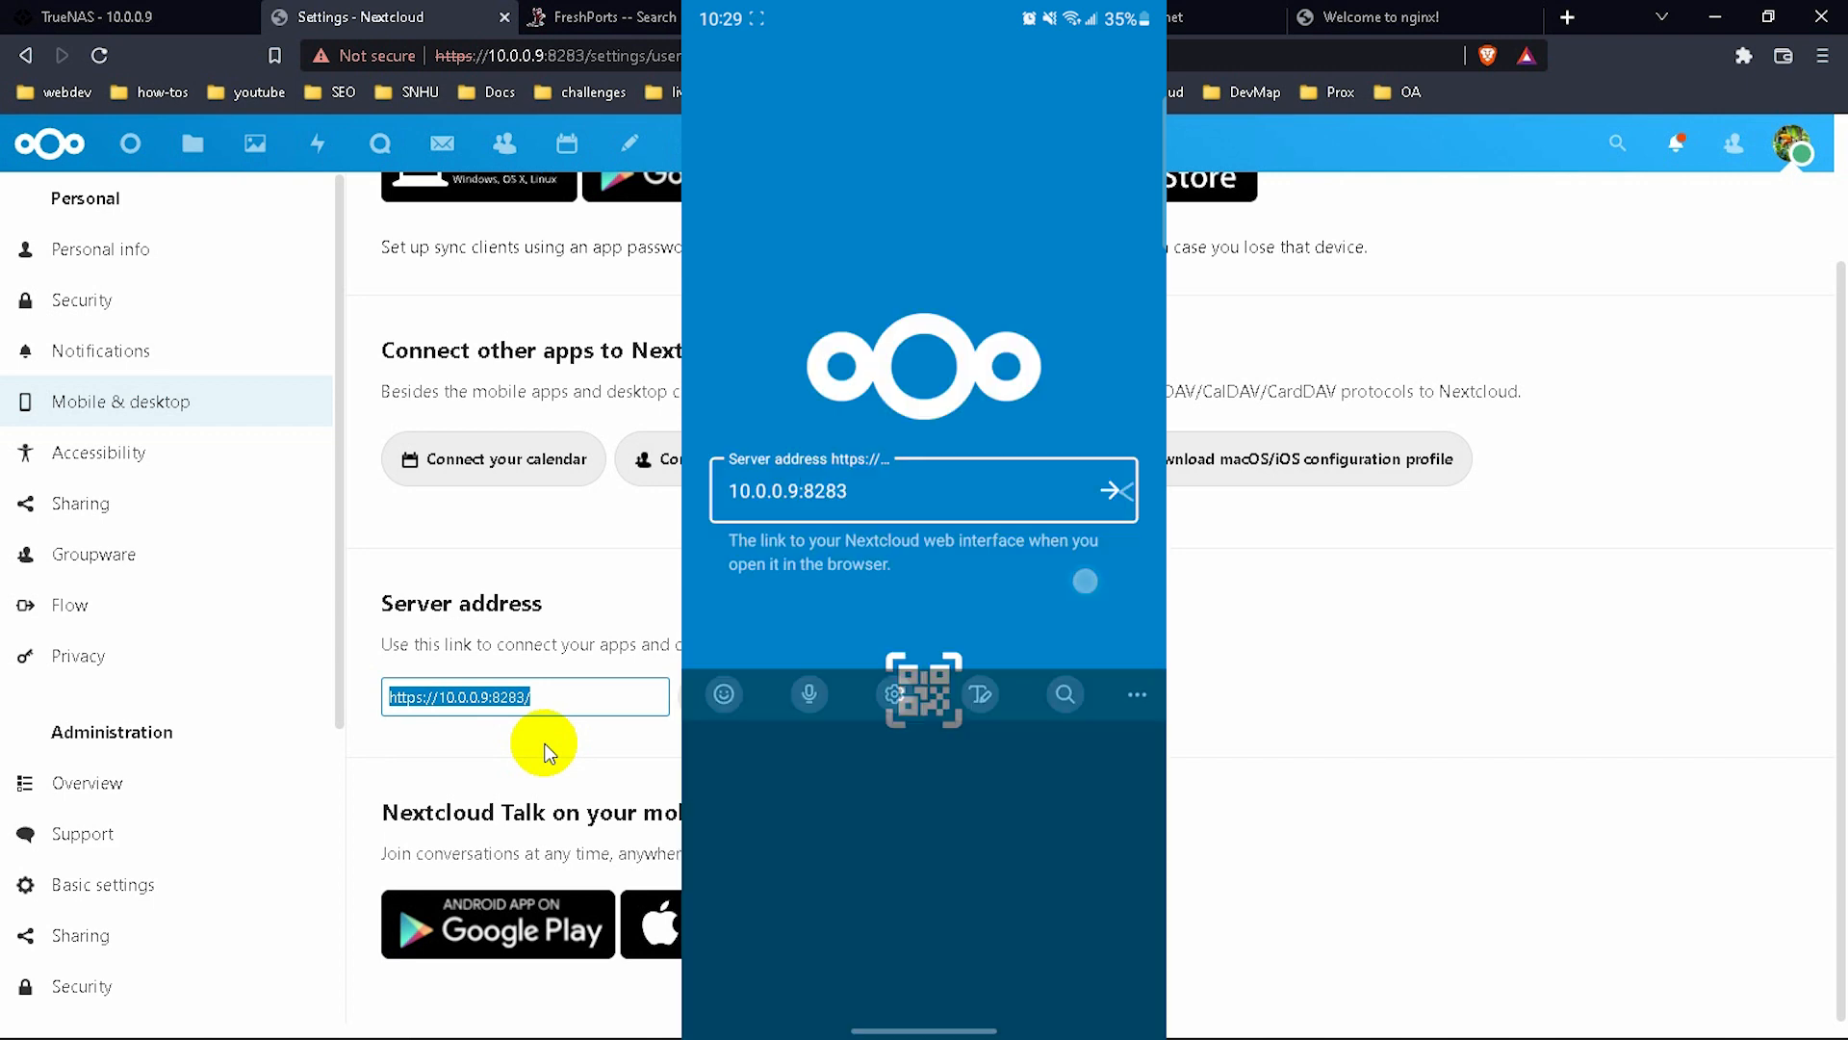
pyautogui.click(1109, 490)
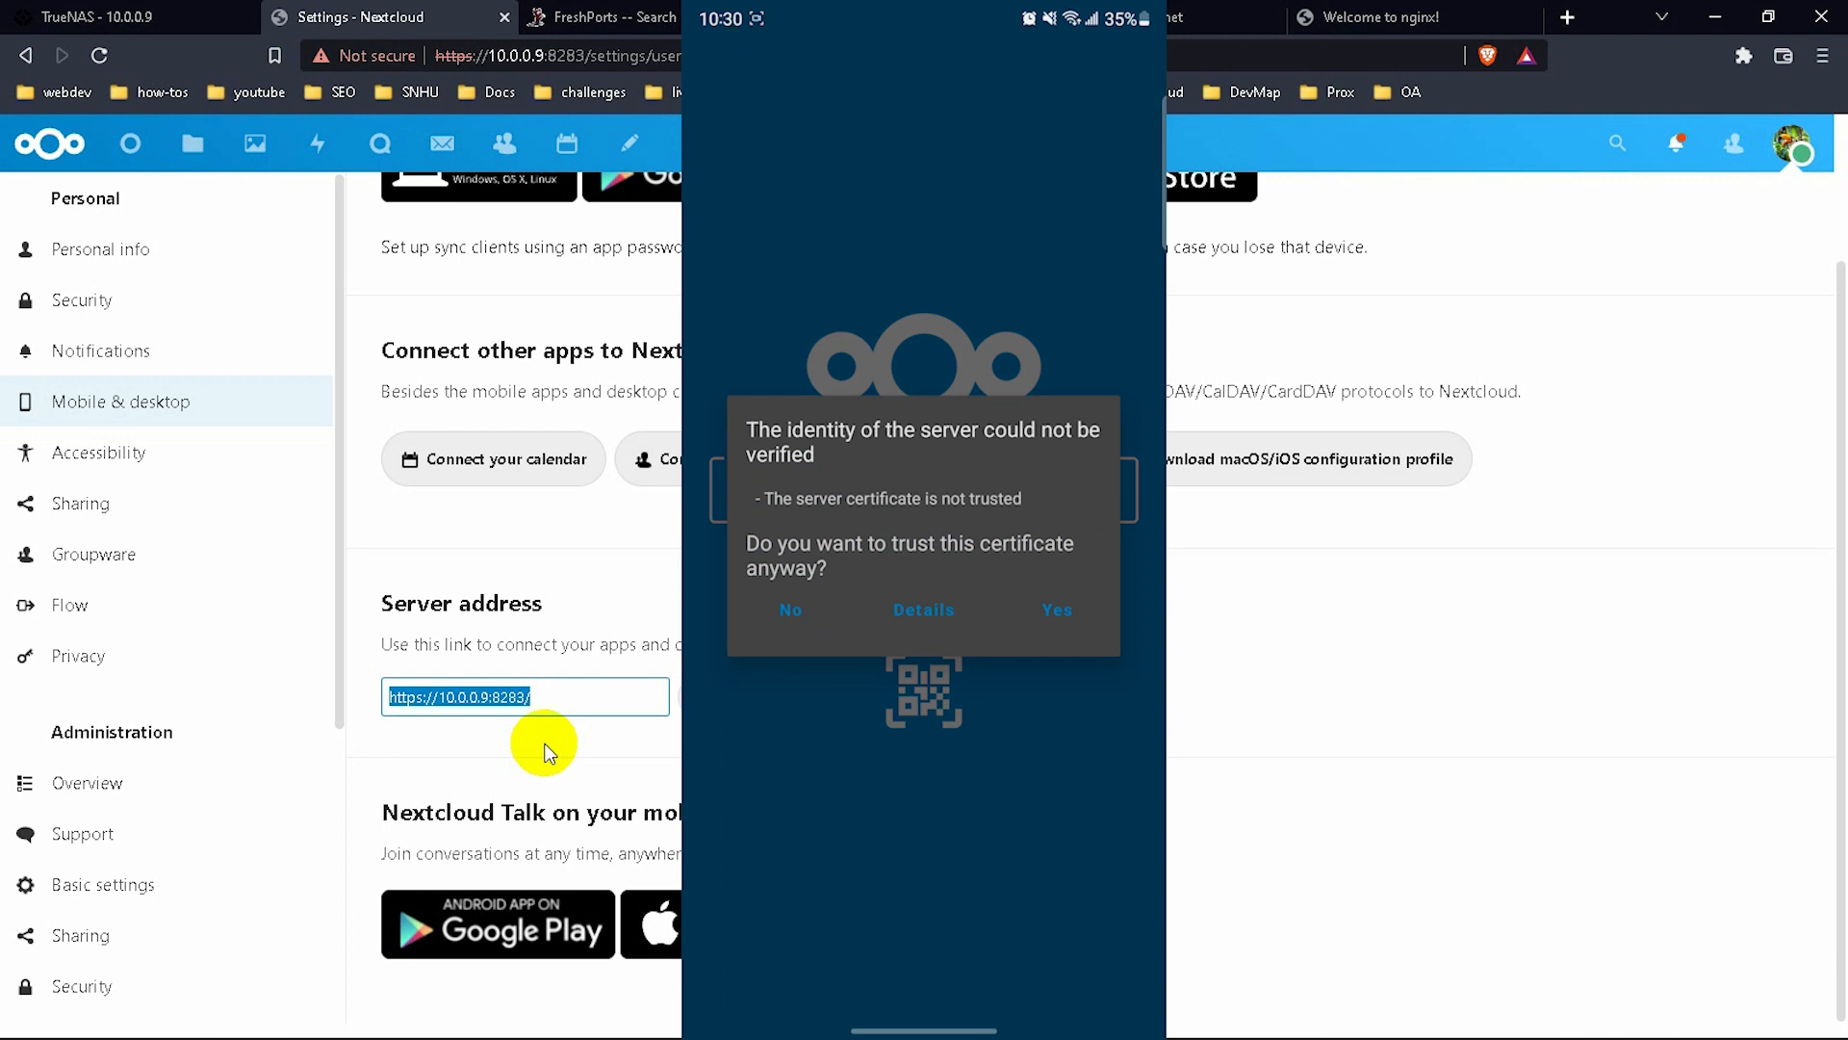
# Trust the server certificate and sign in as codebydoh with the account password.
pyautogui.click(1066, 621)
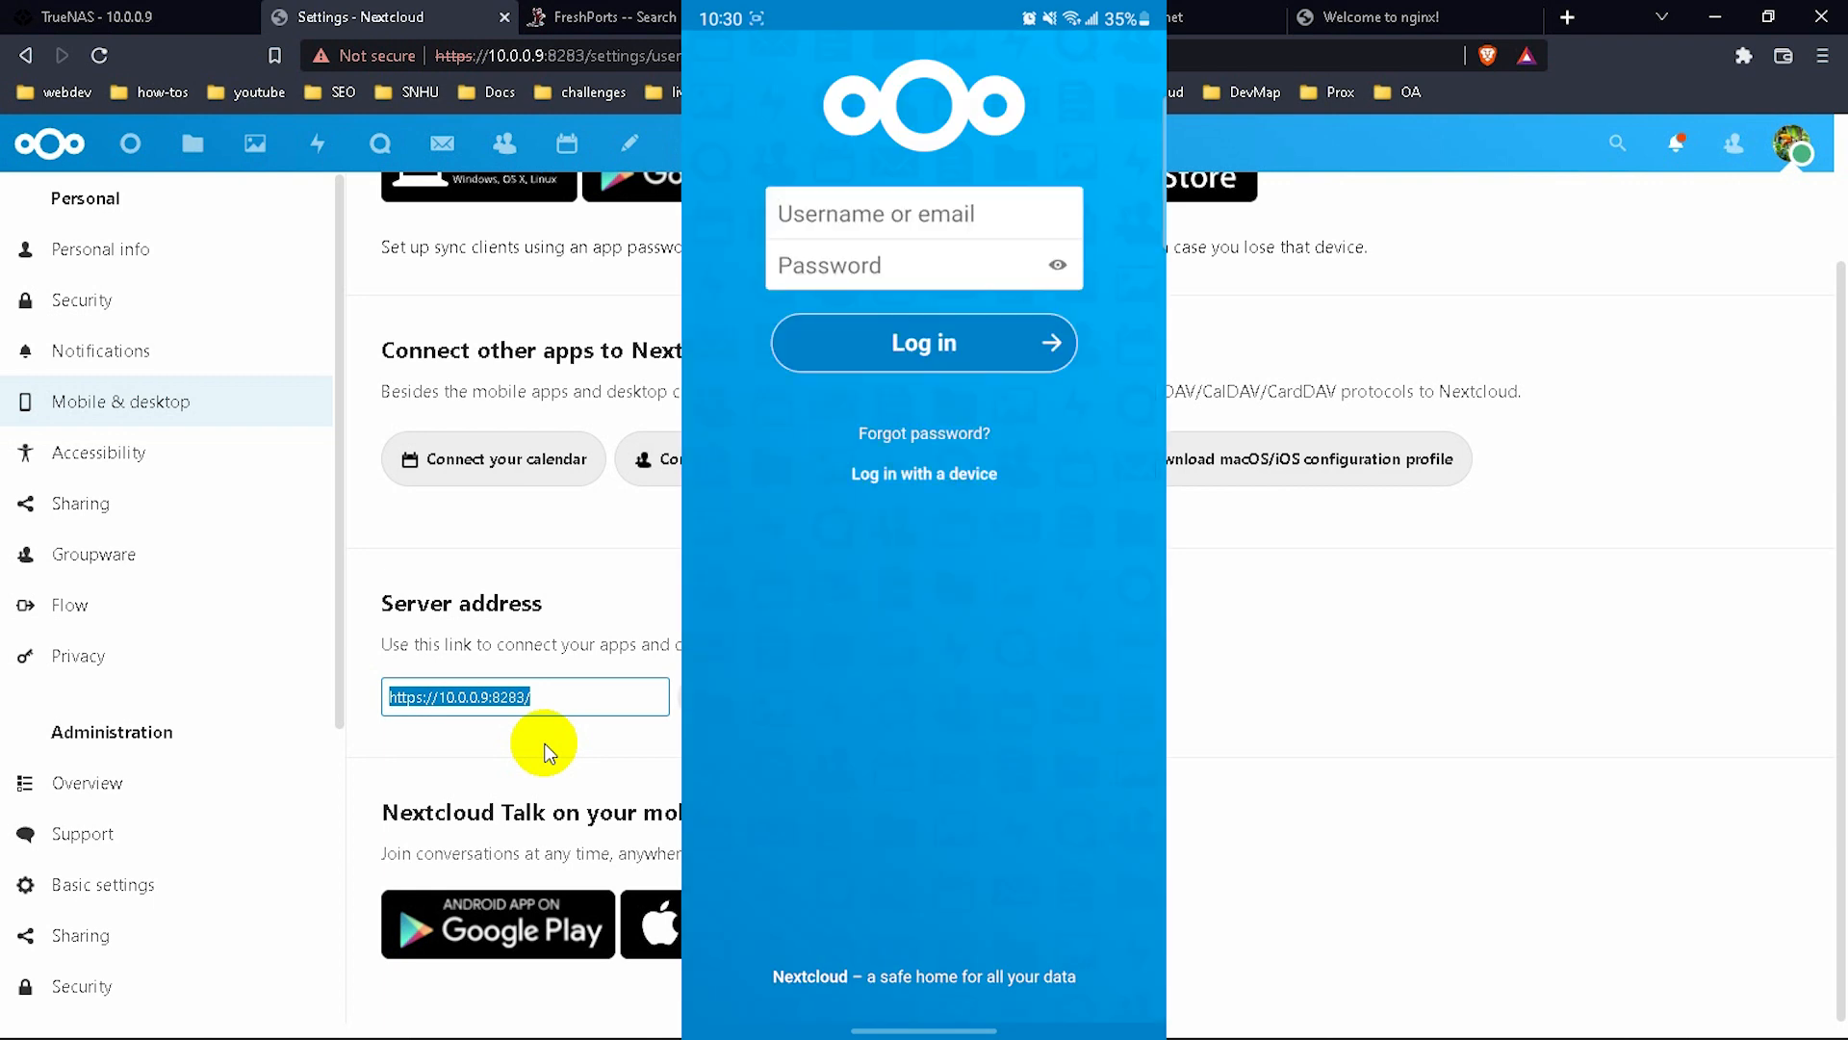
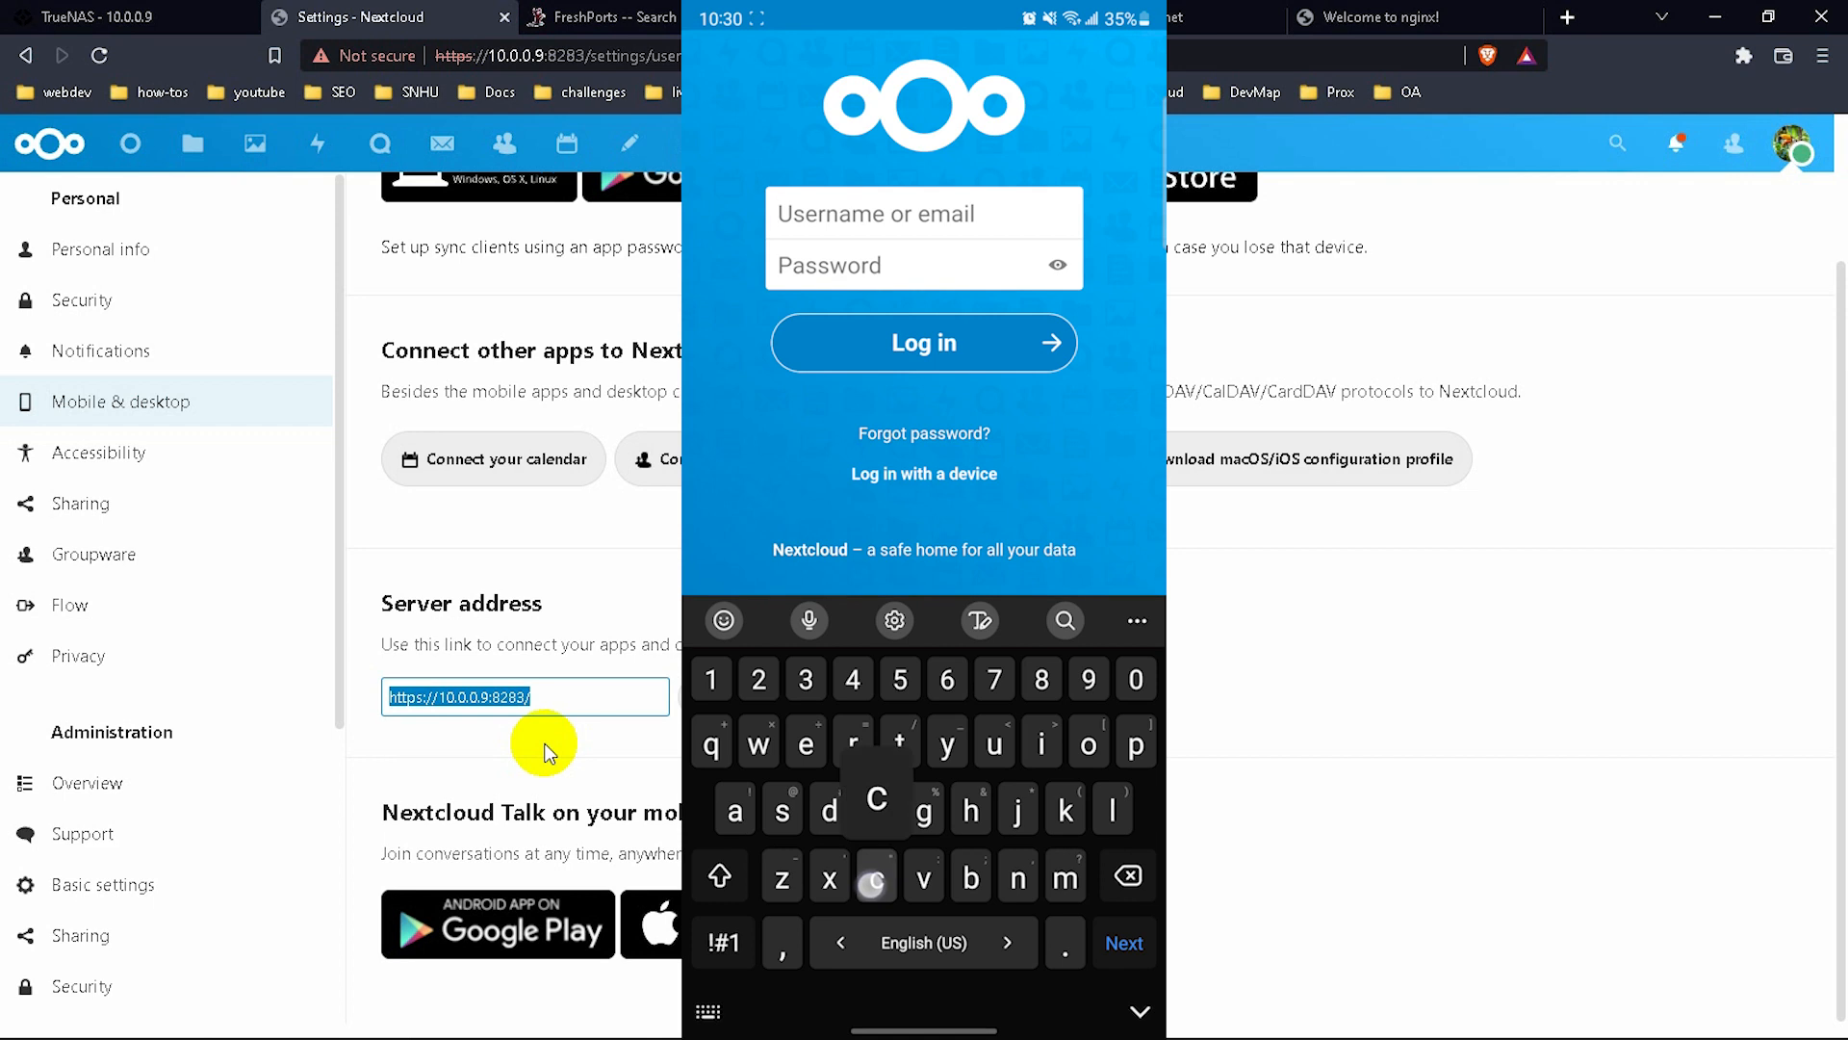
pyautogui.press('BackSpace')
pyautogui.press('BackSpace')
pyautogui.press('BackSpace')
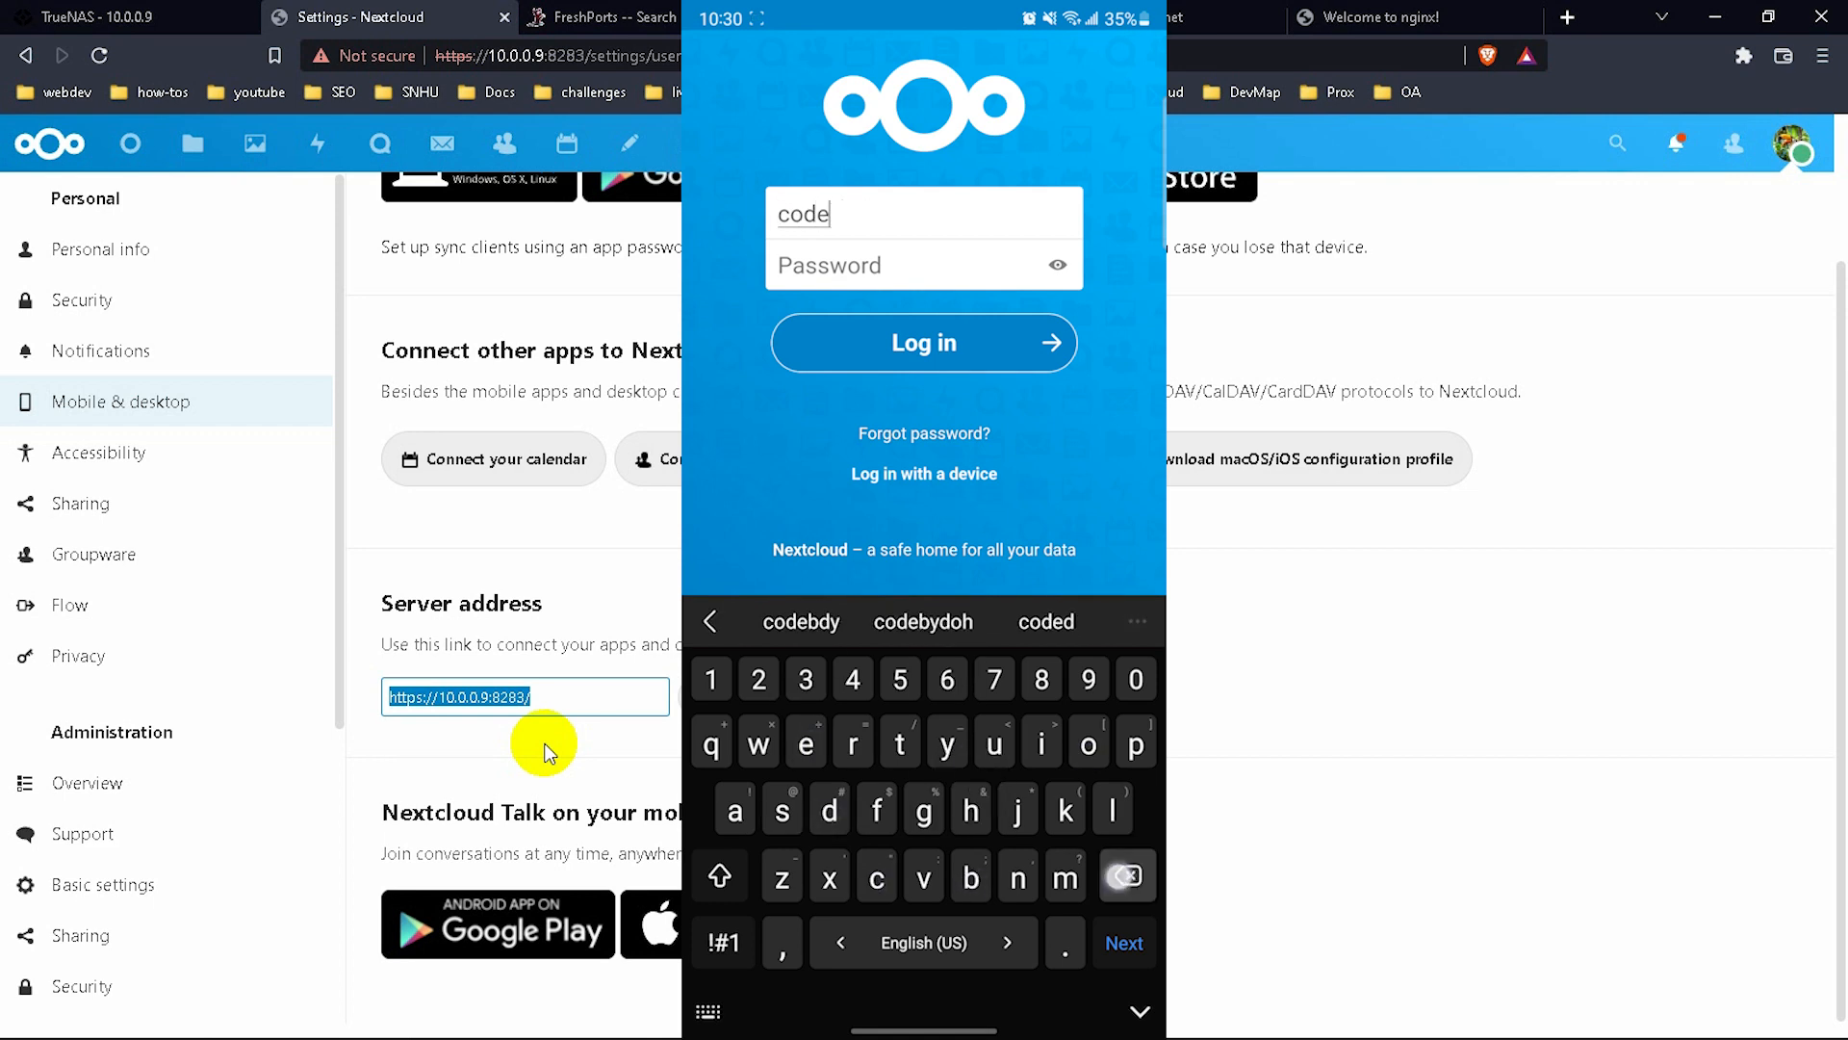
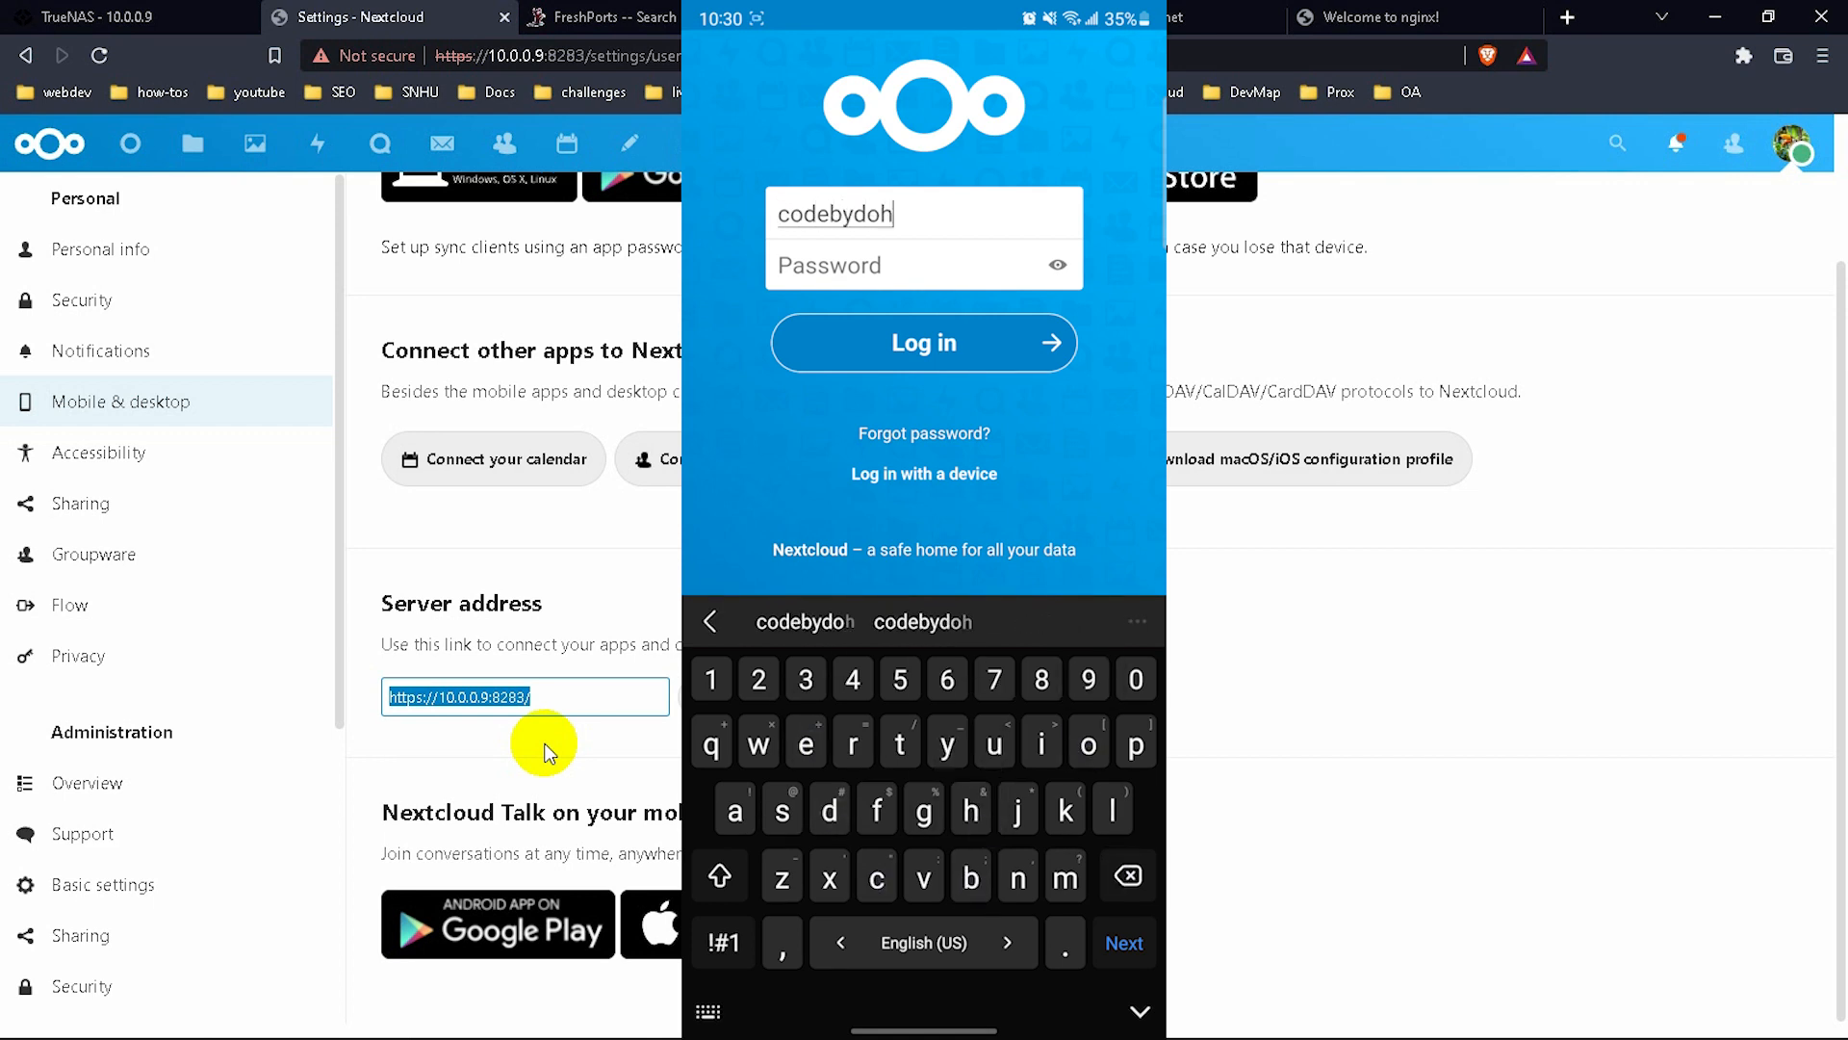
pyautogui.press('Return')
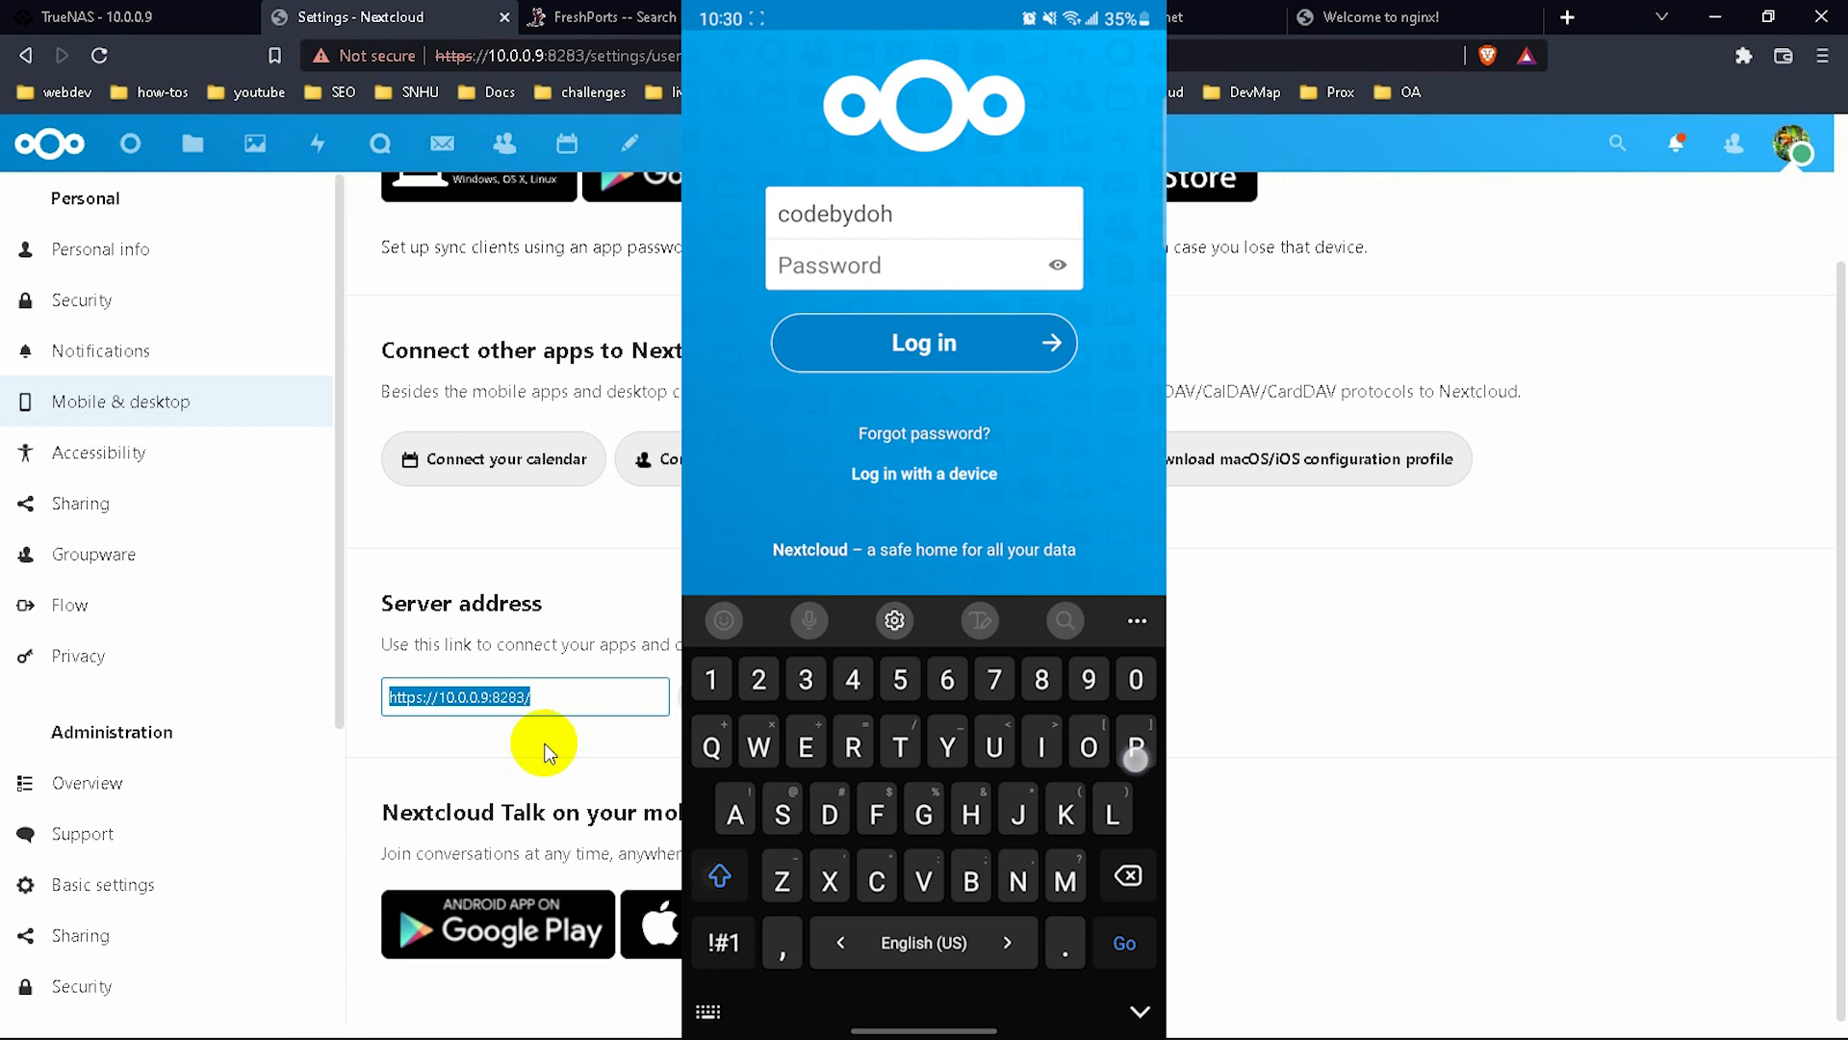
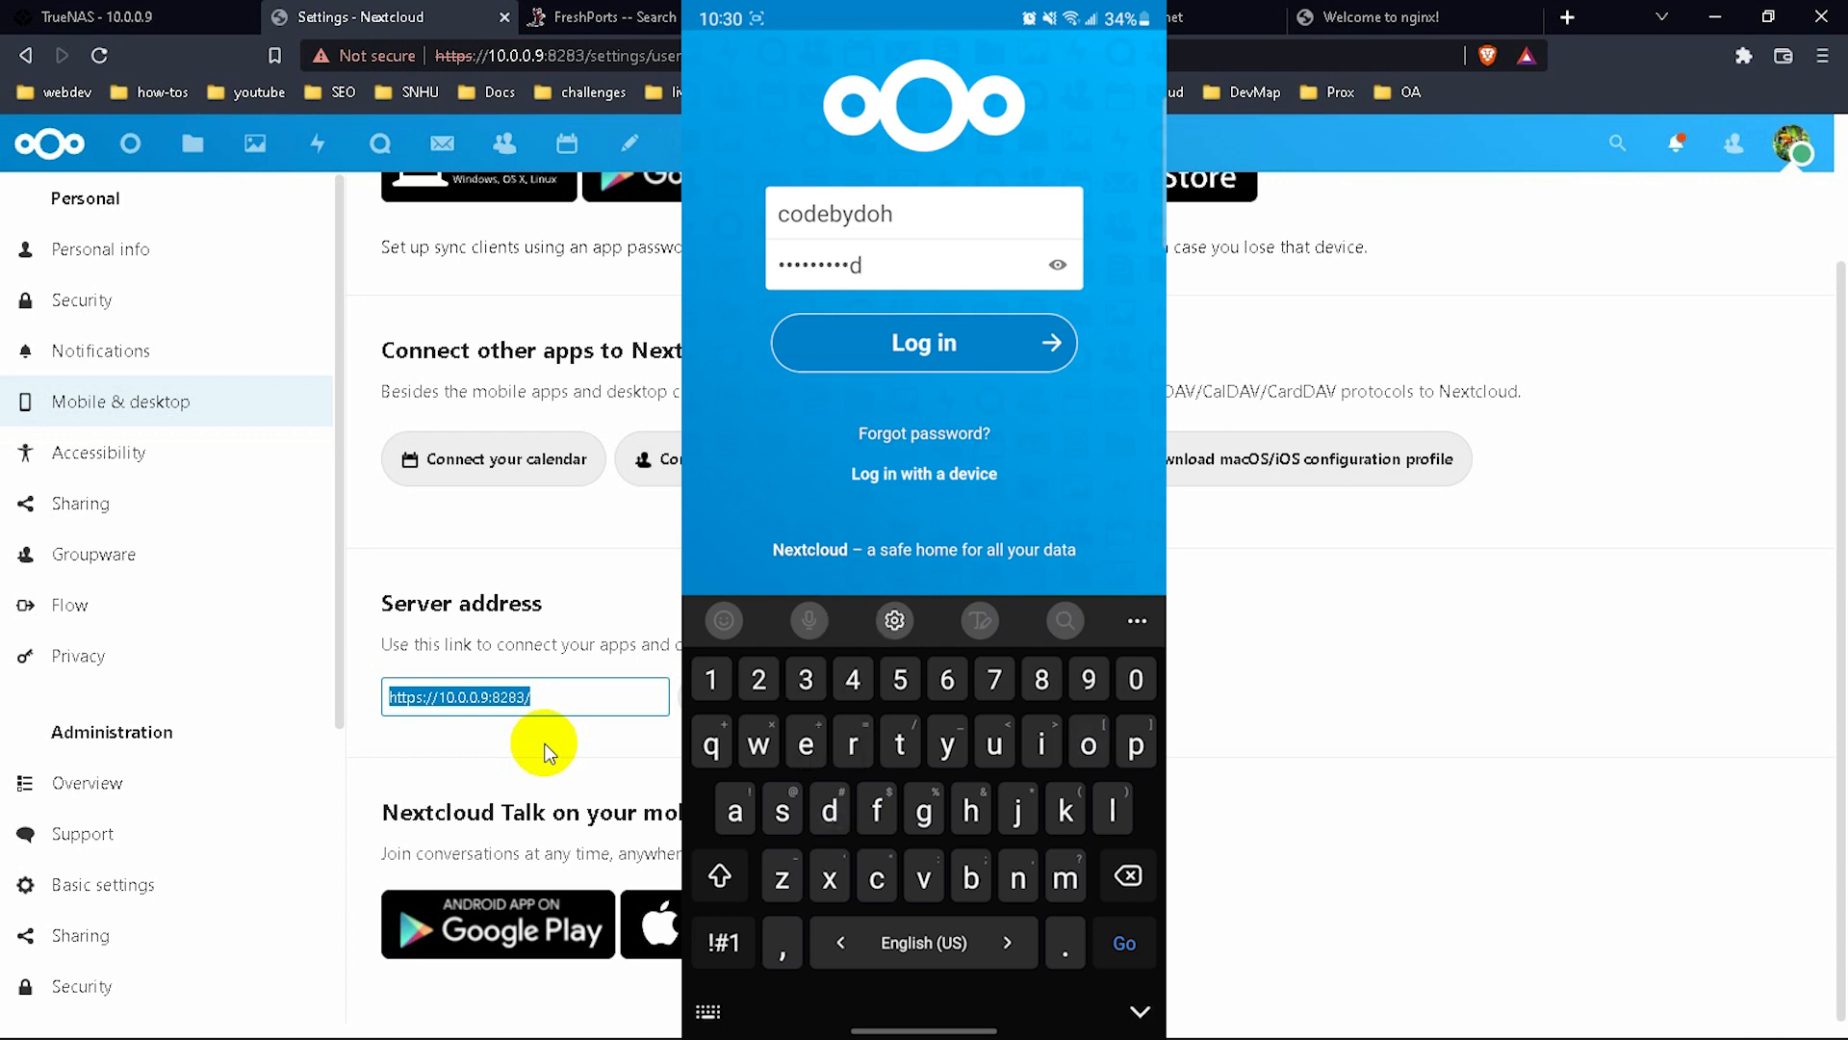
pyautogui.click(856, 342)
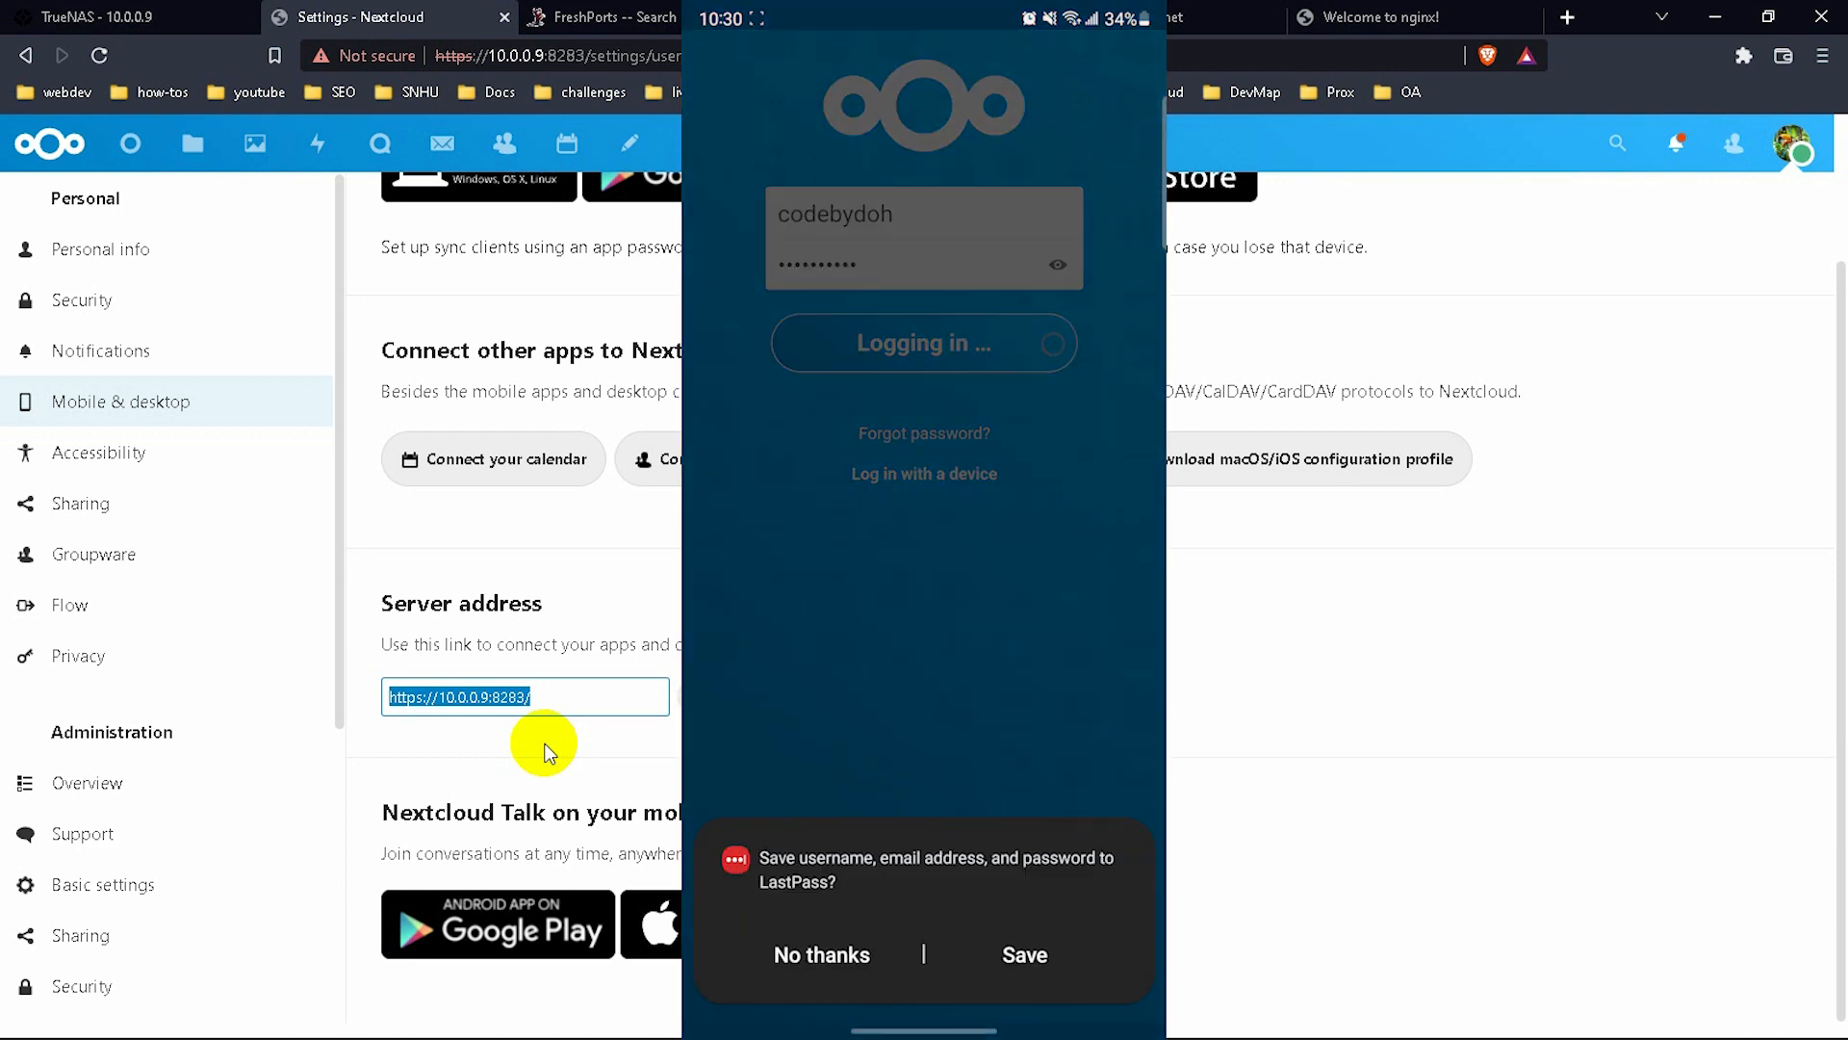
# Skip saving to LastPass, grant the phone account access, and accept the file permissions request.
pyautogui.click(821, 954)
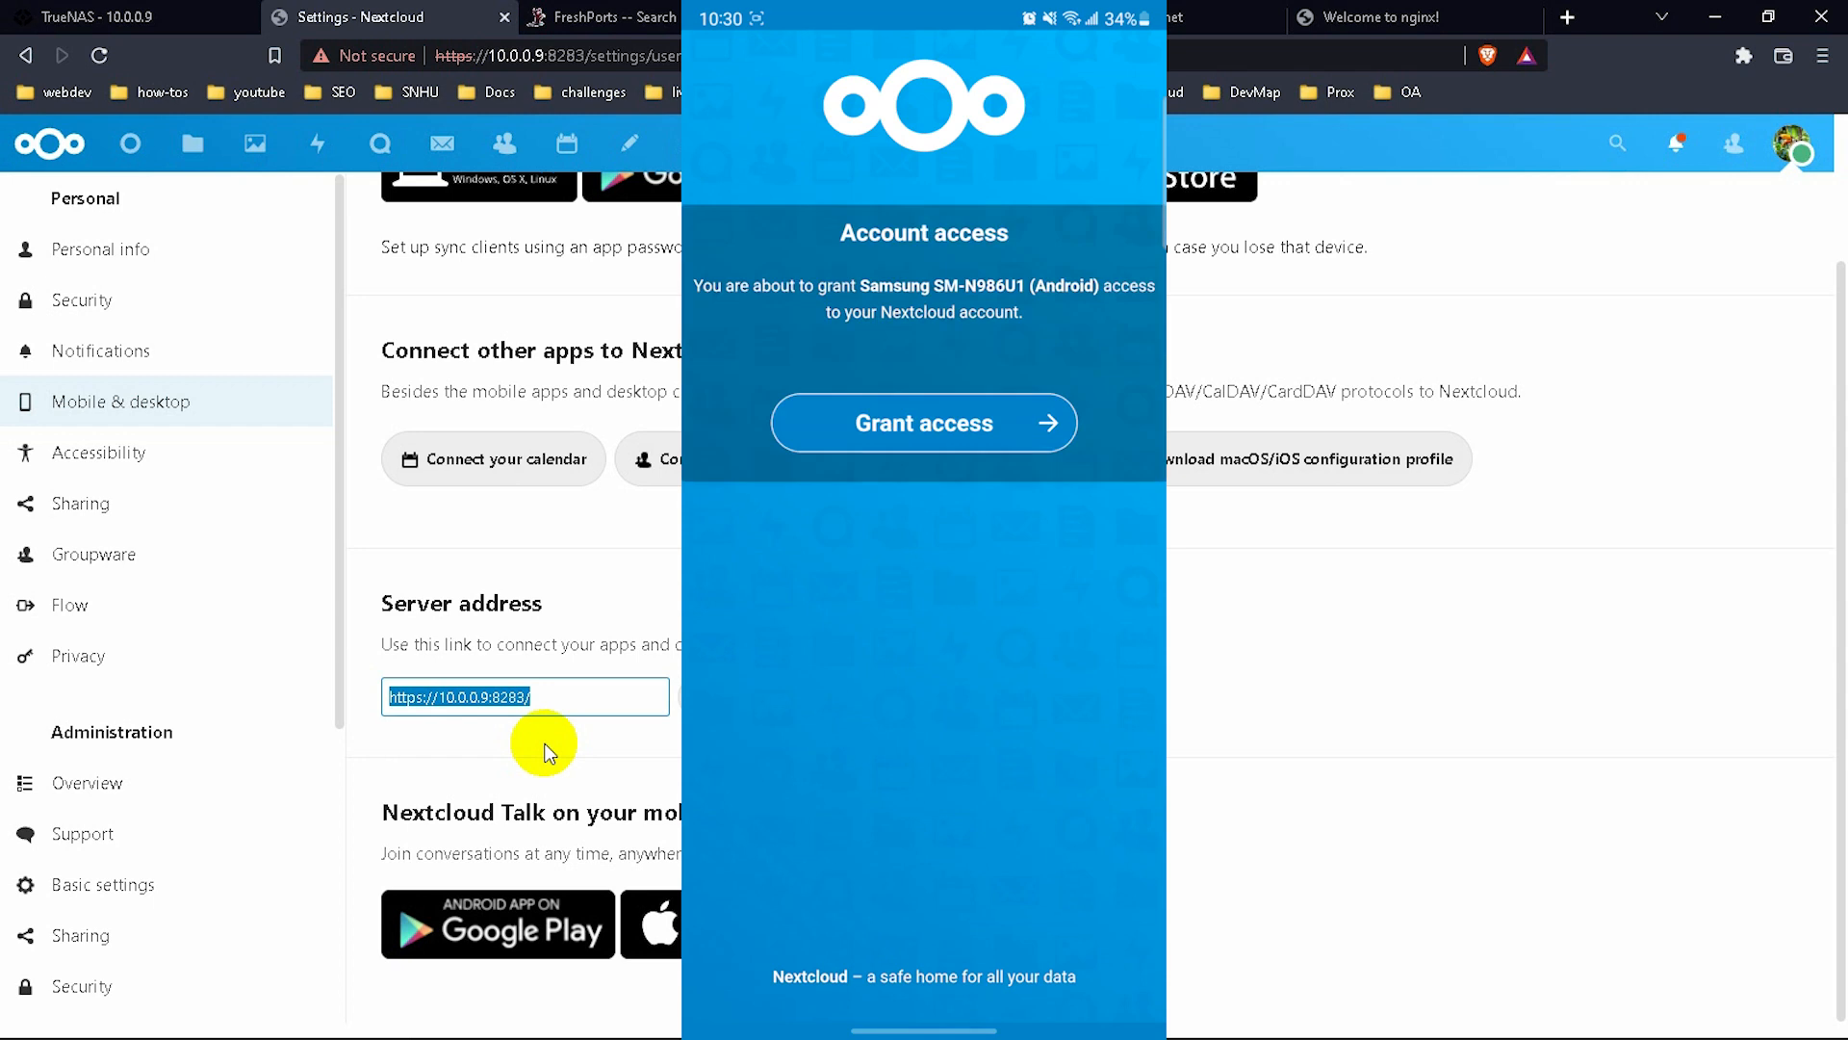
pyautogui.click(901, 416)
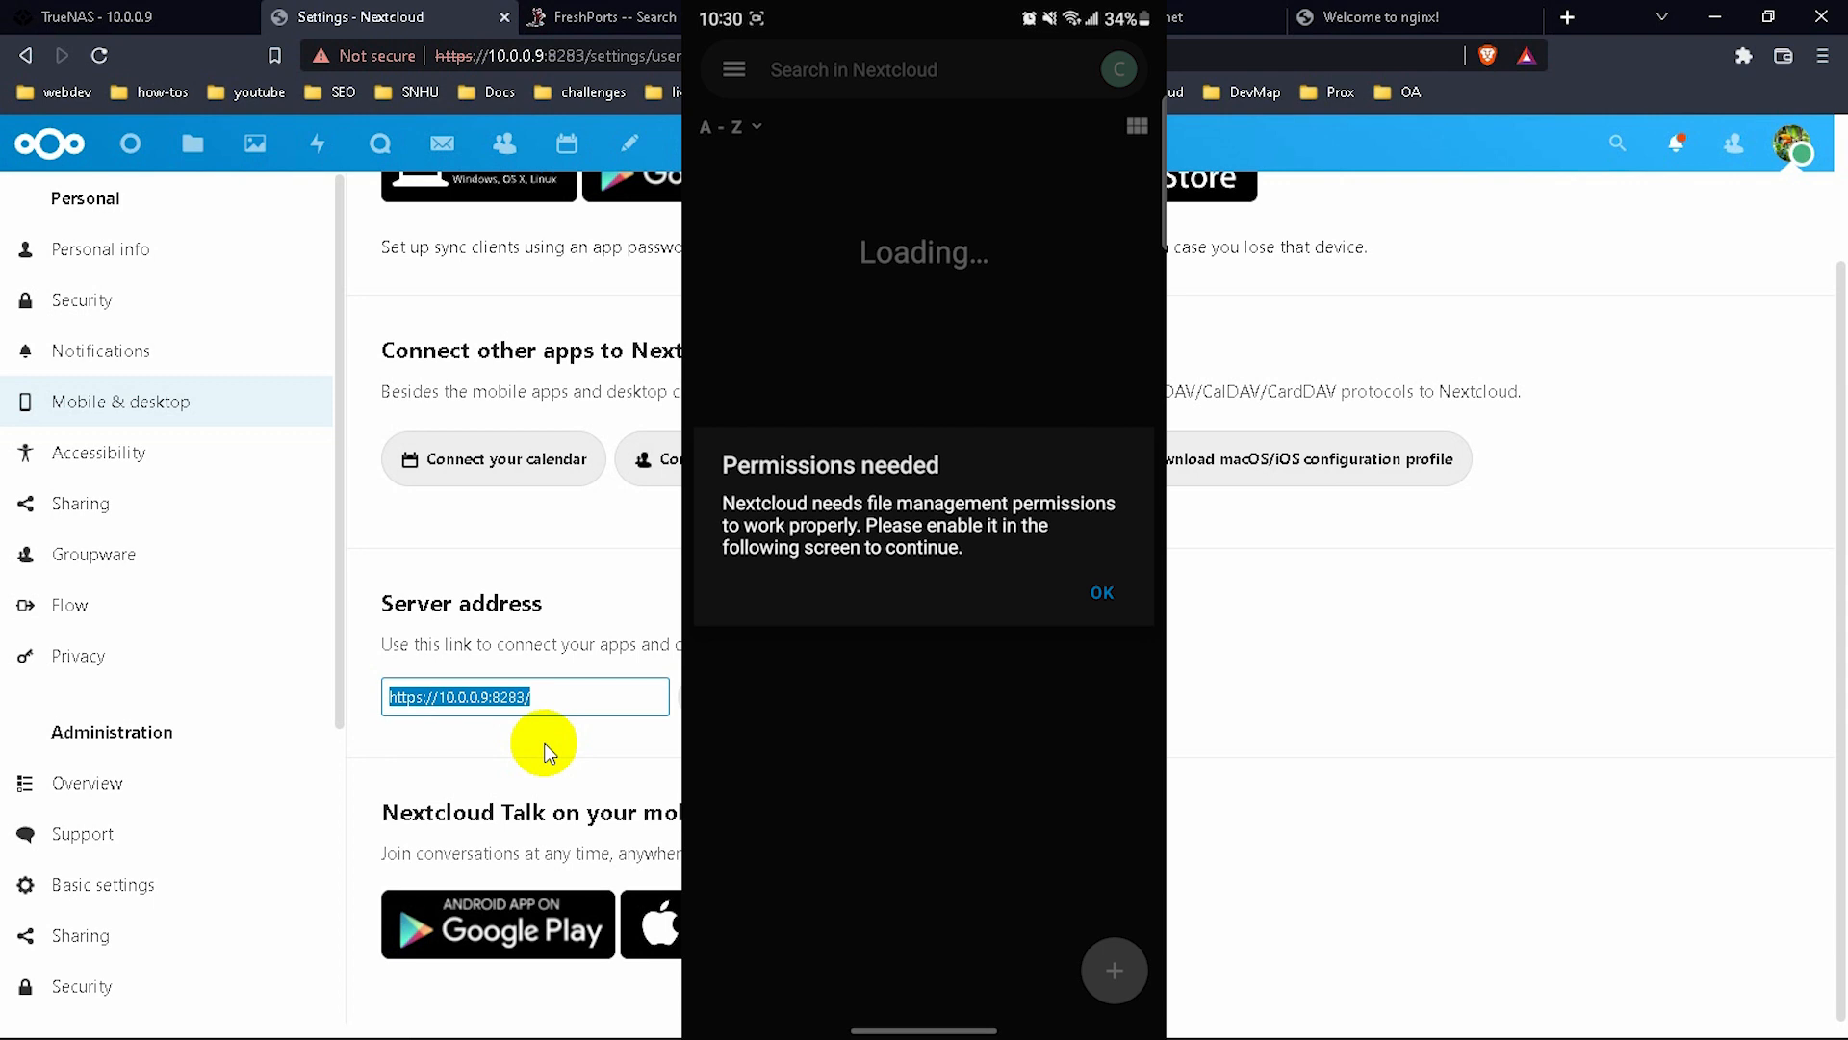
pyautogui.click(1110, 600)
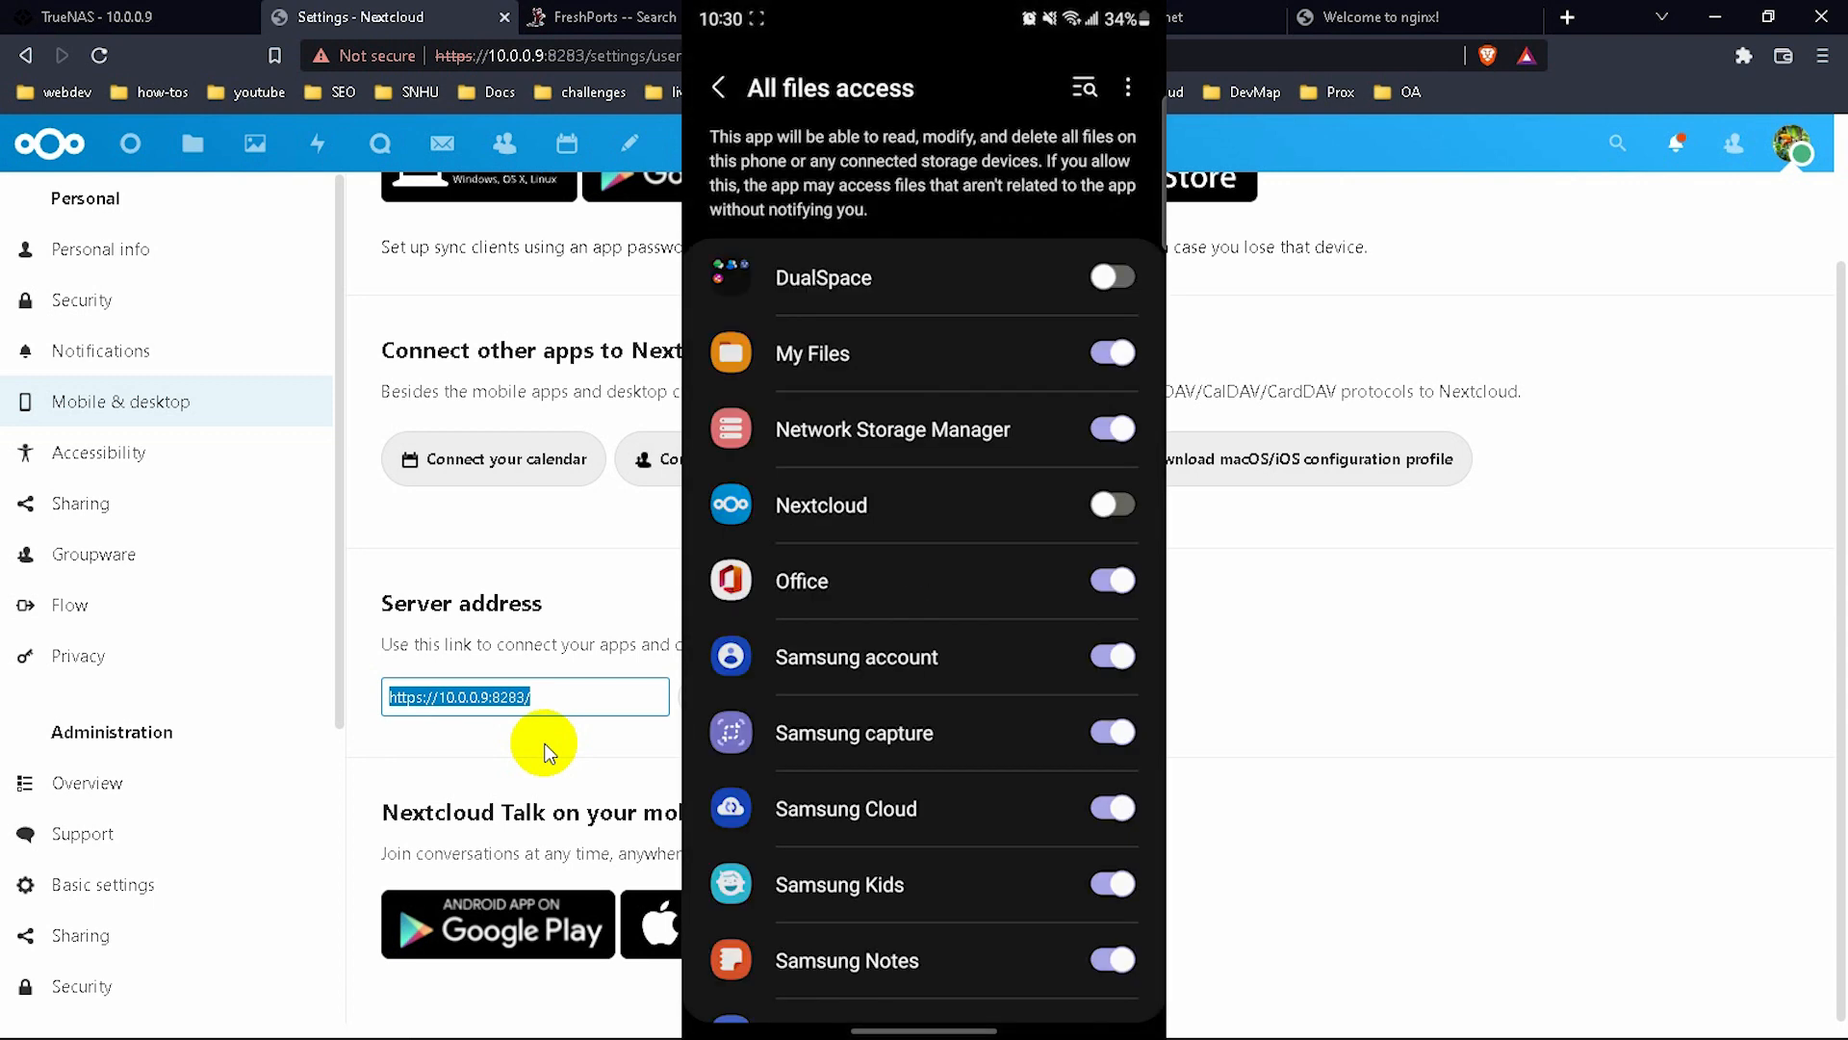
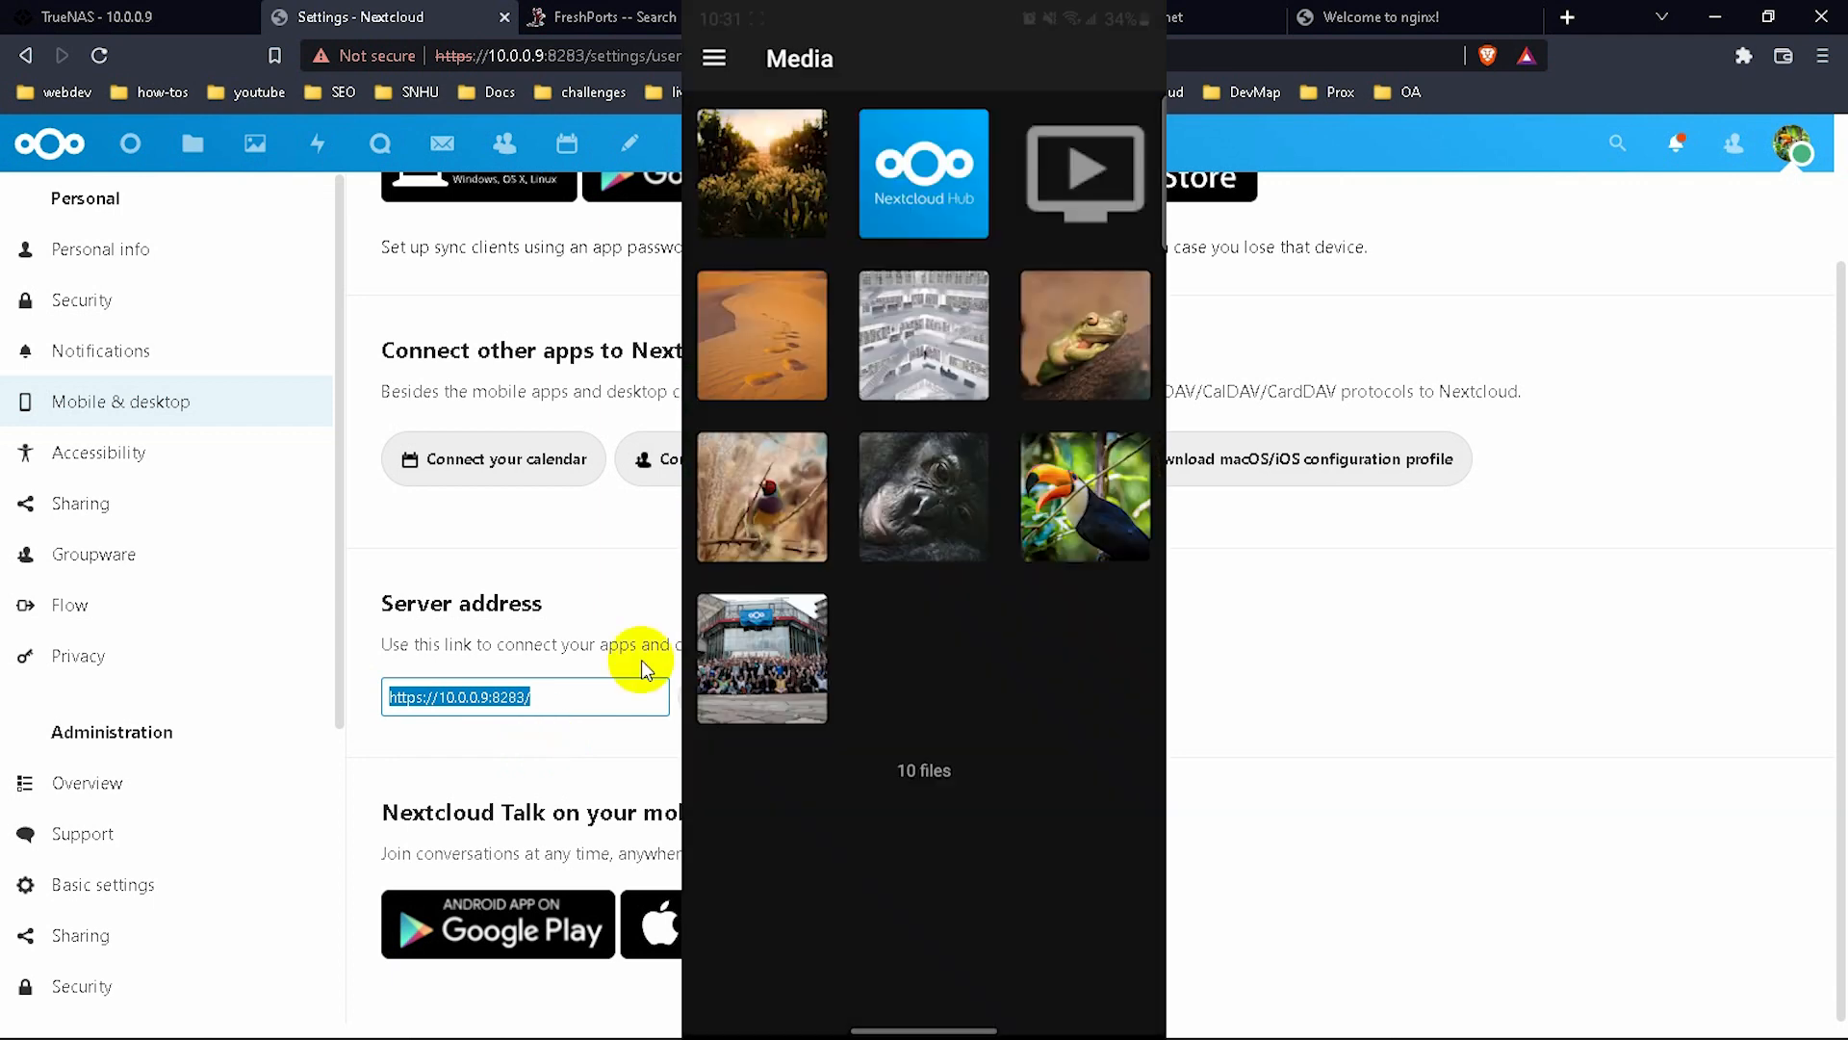
# Turn on the dark theme in the Accessibility settings.
pyautogui.scroll(2, 924, 562)
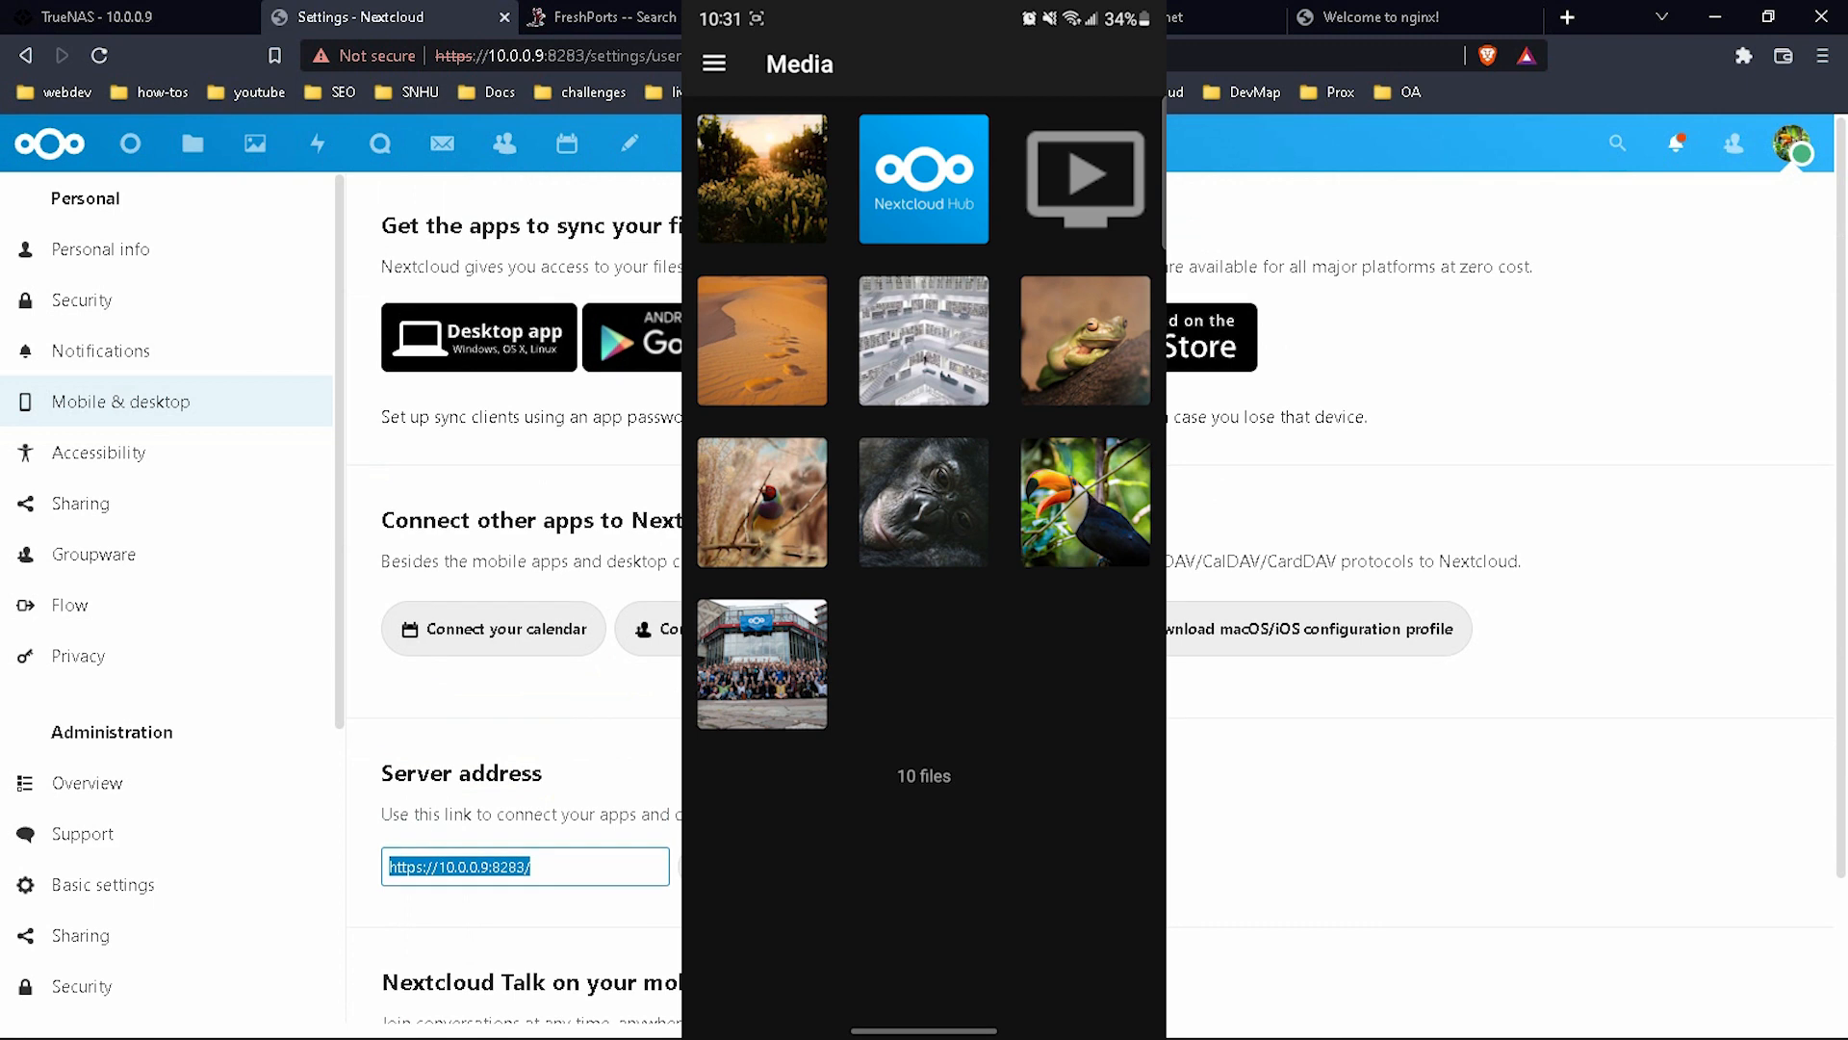
pyautogui.scroll(-2, 924, 562)
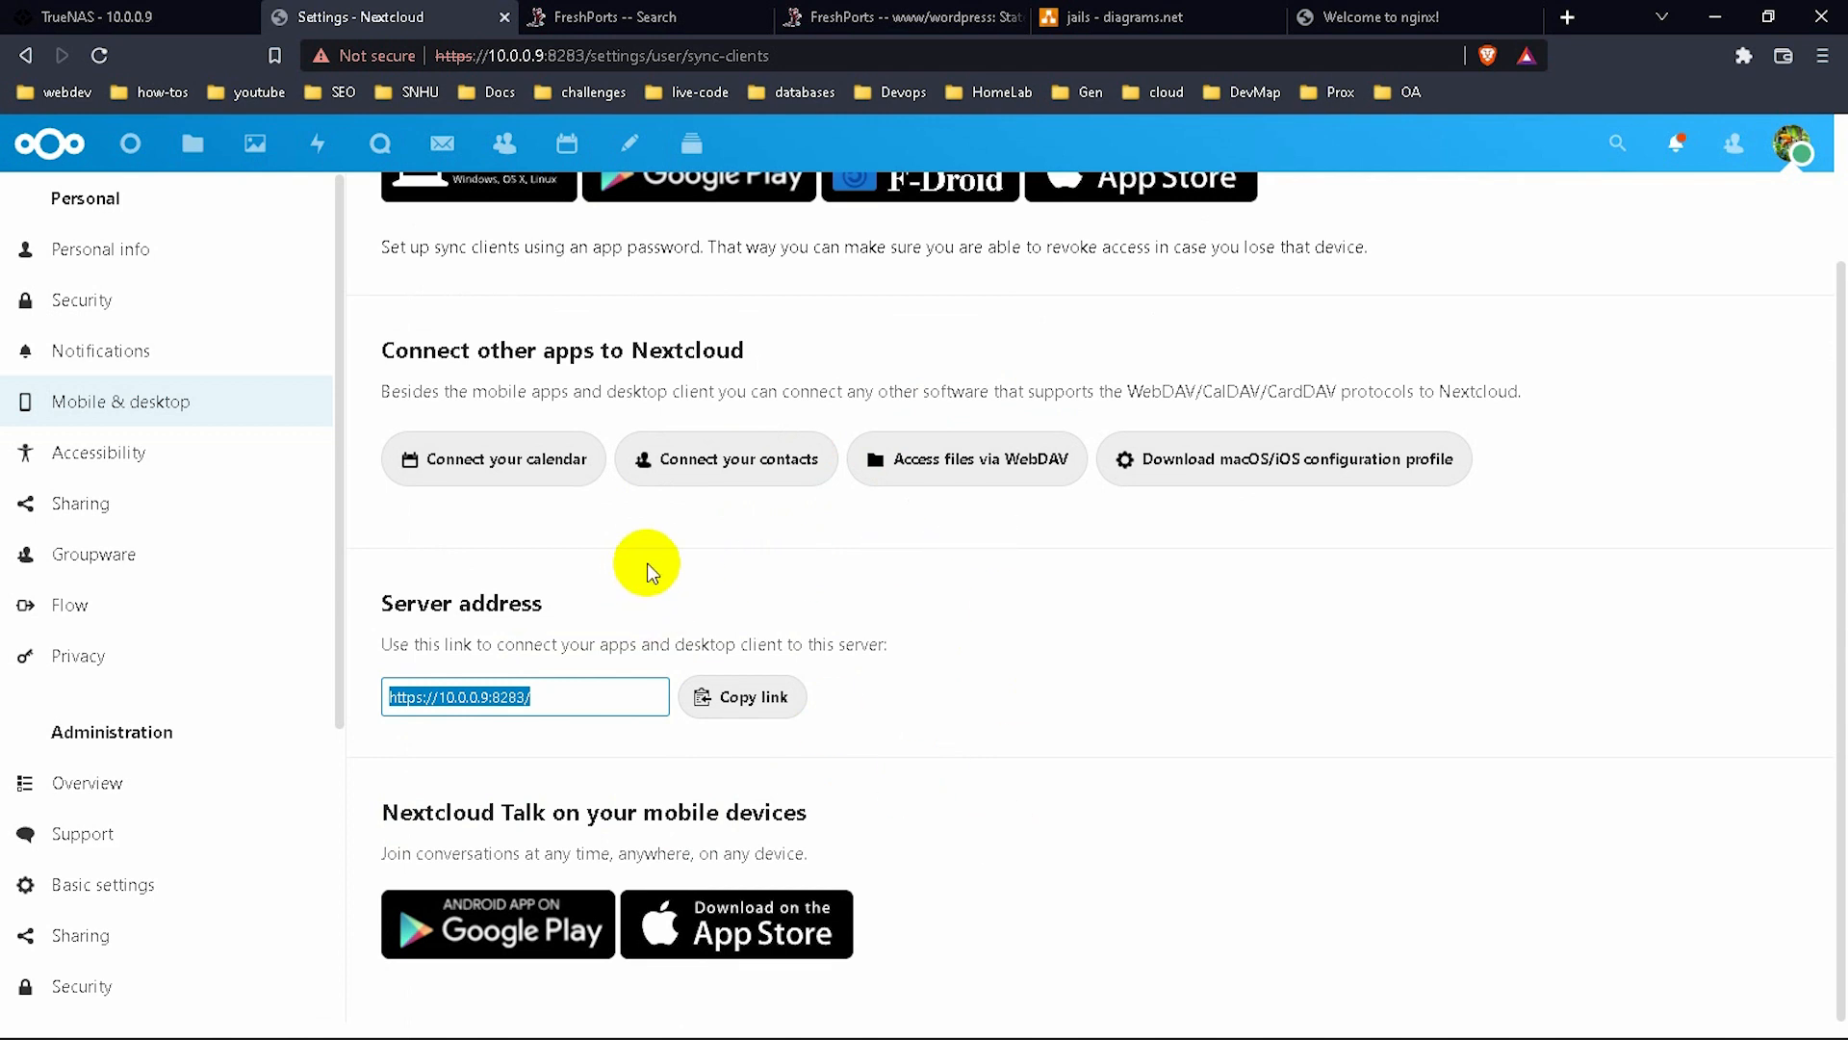
pyautogui.scroll(2, 647, 562)
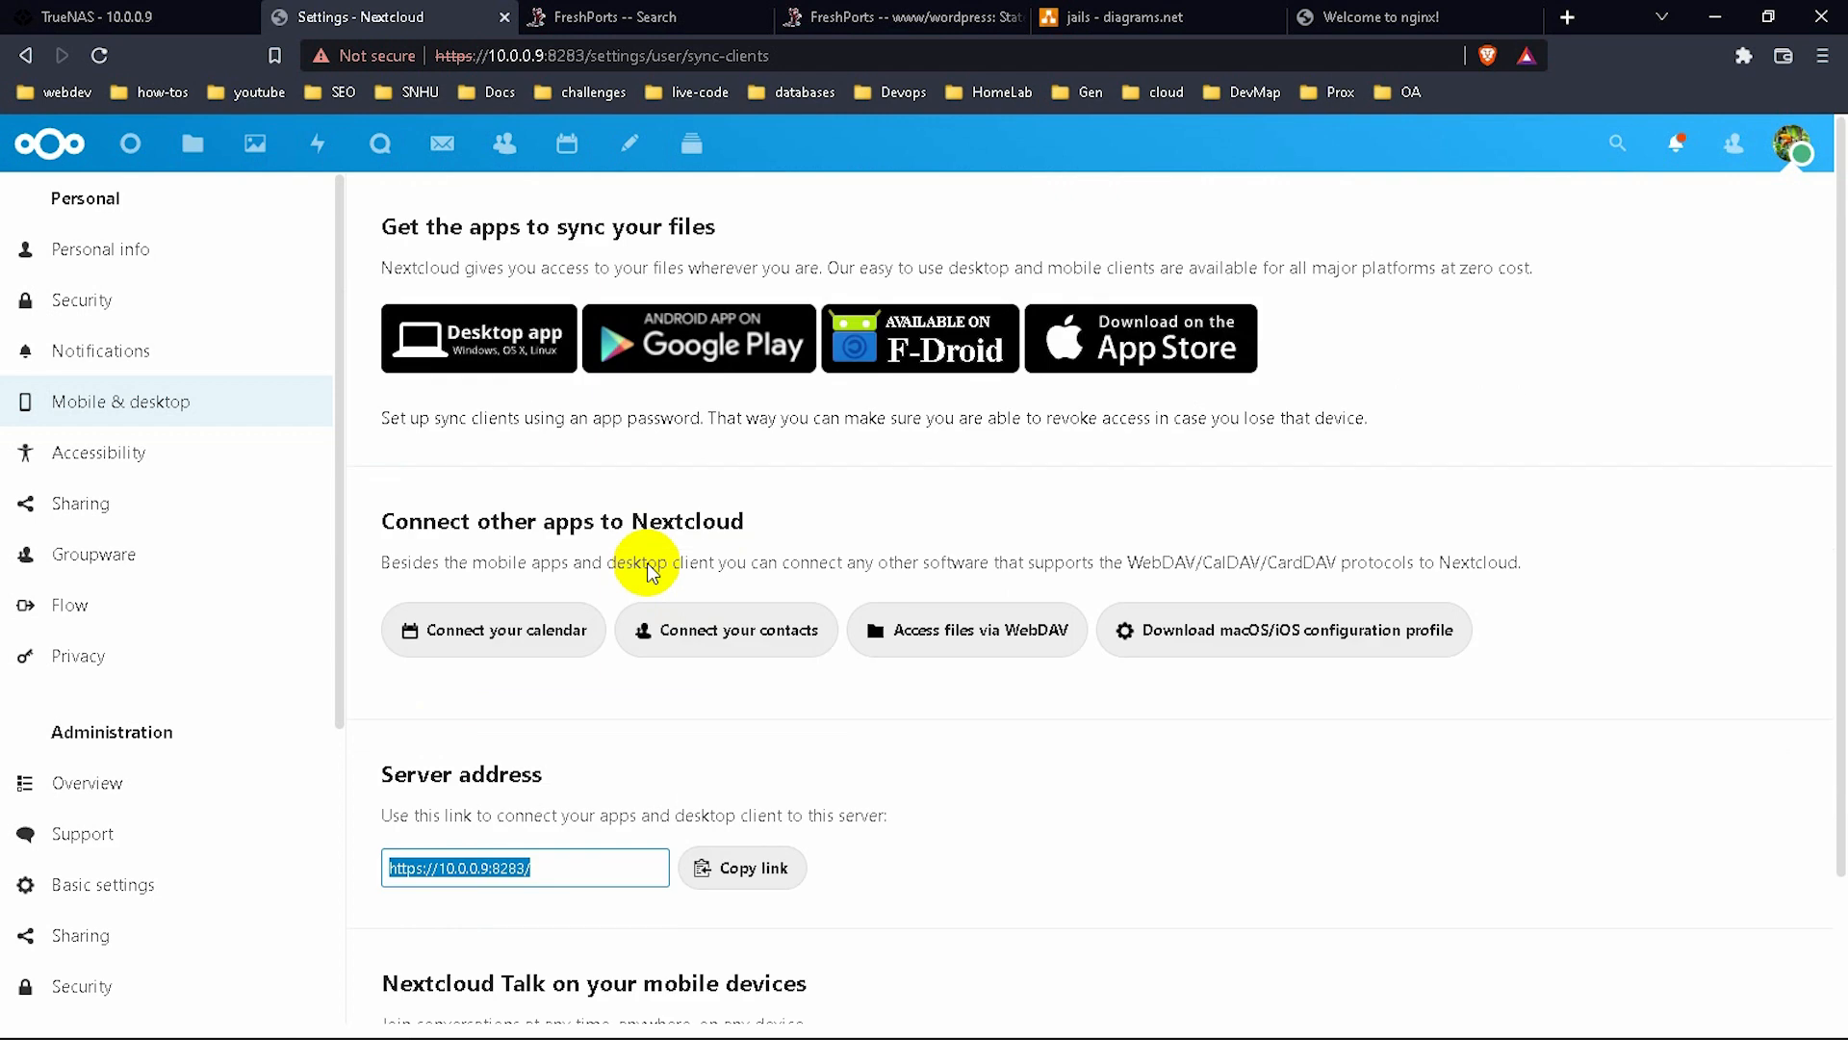
pyautogui.click(171, 478)
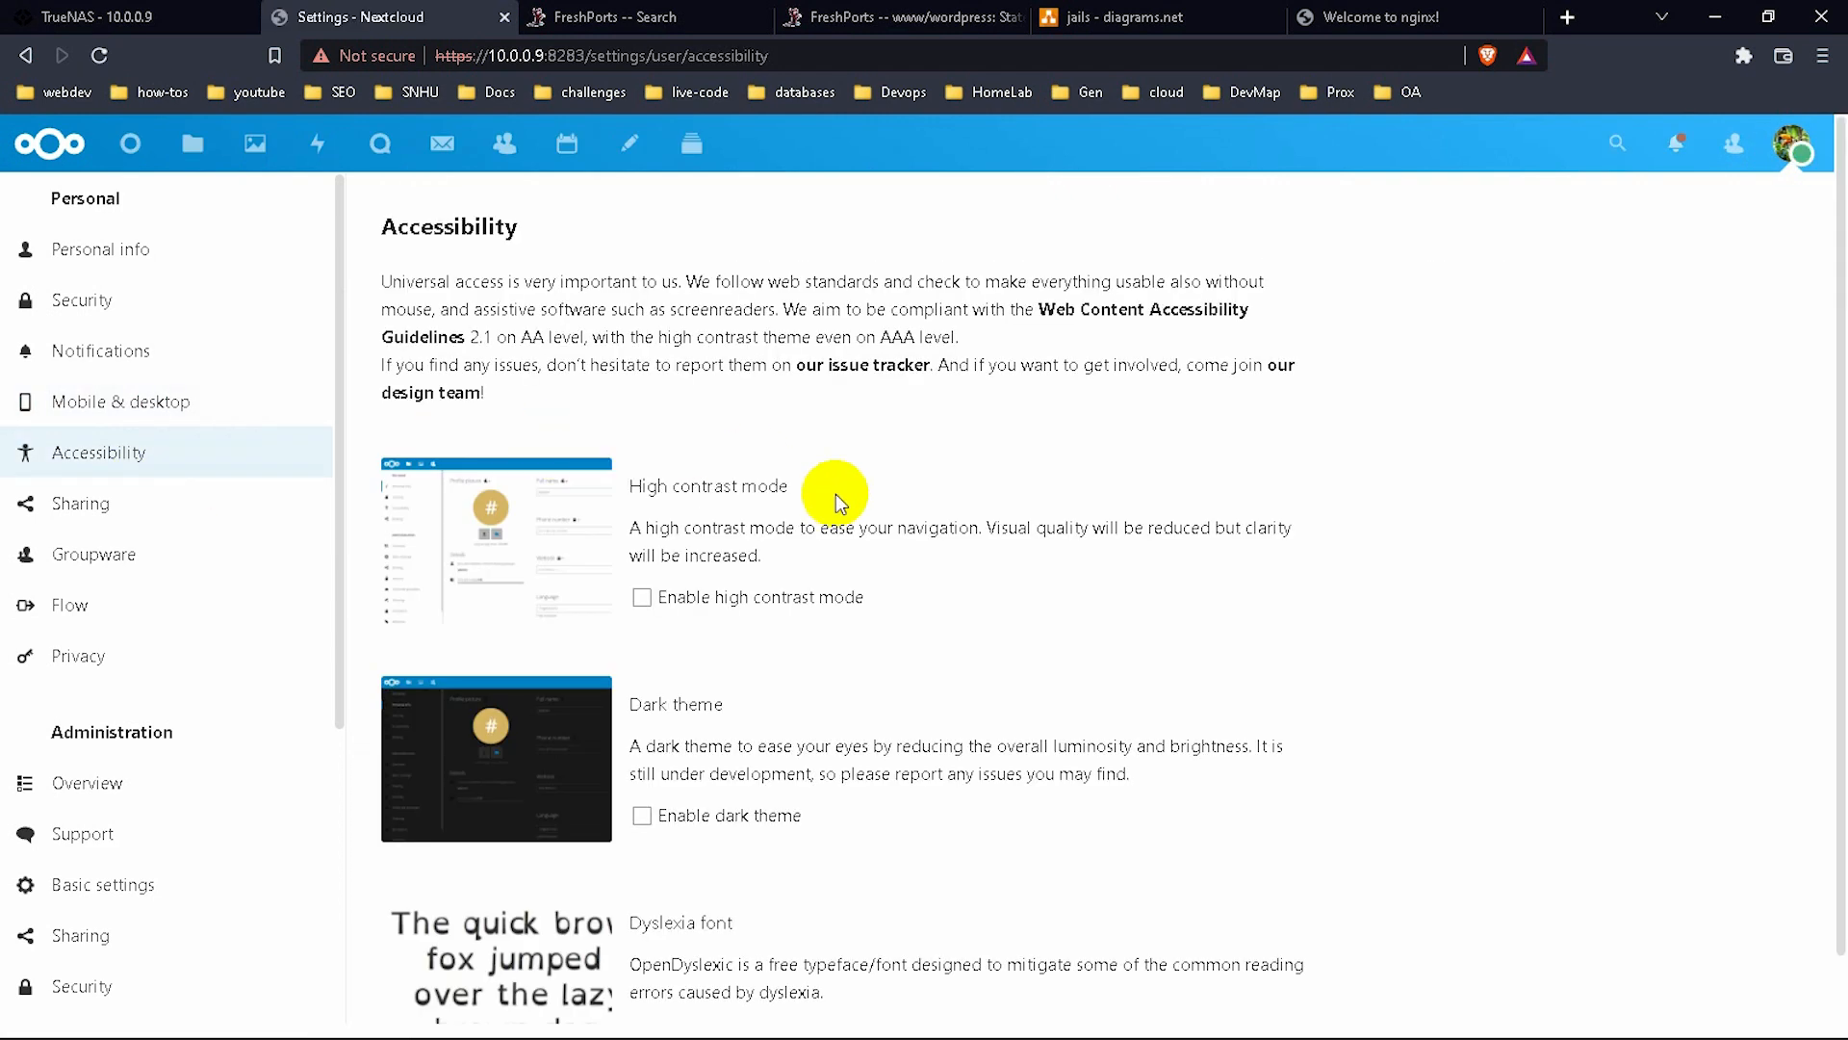
pyautogui.click(677, 814)
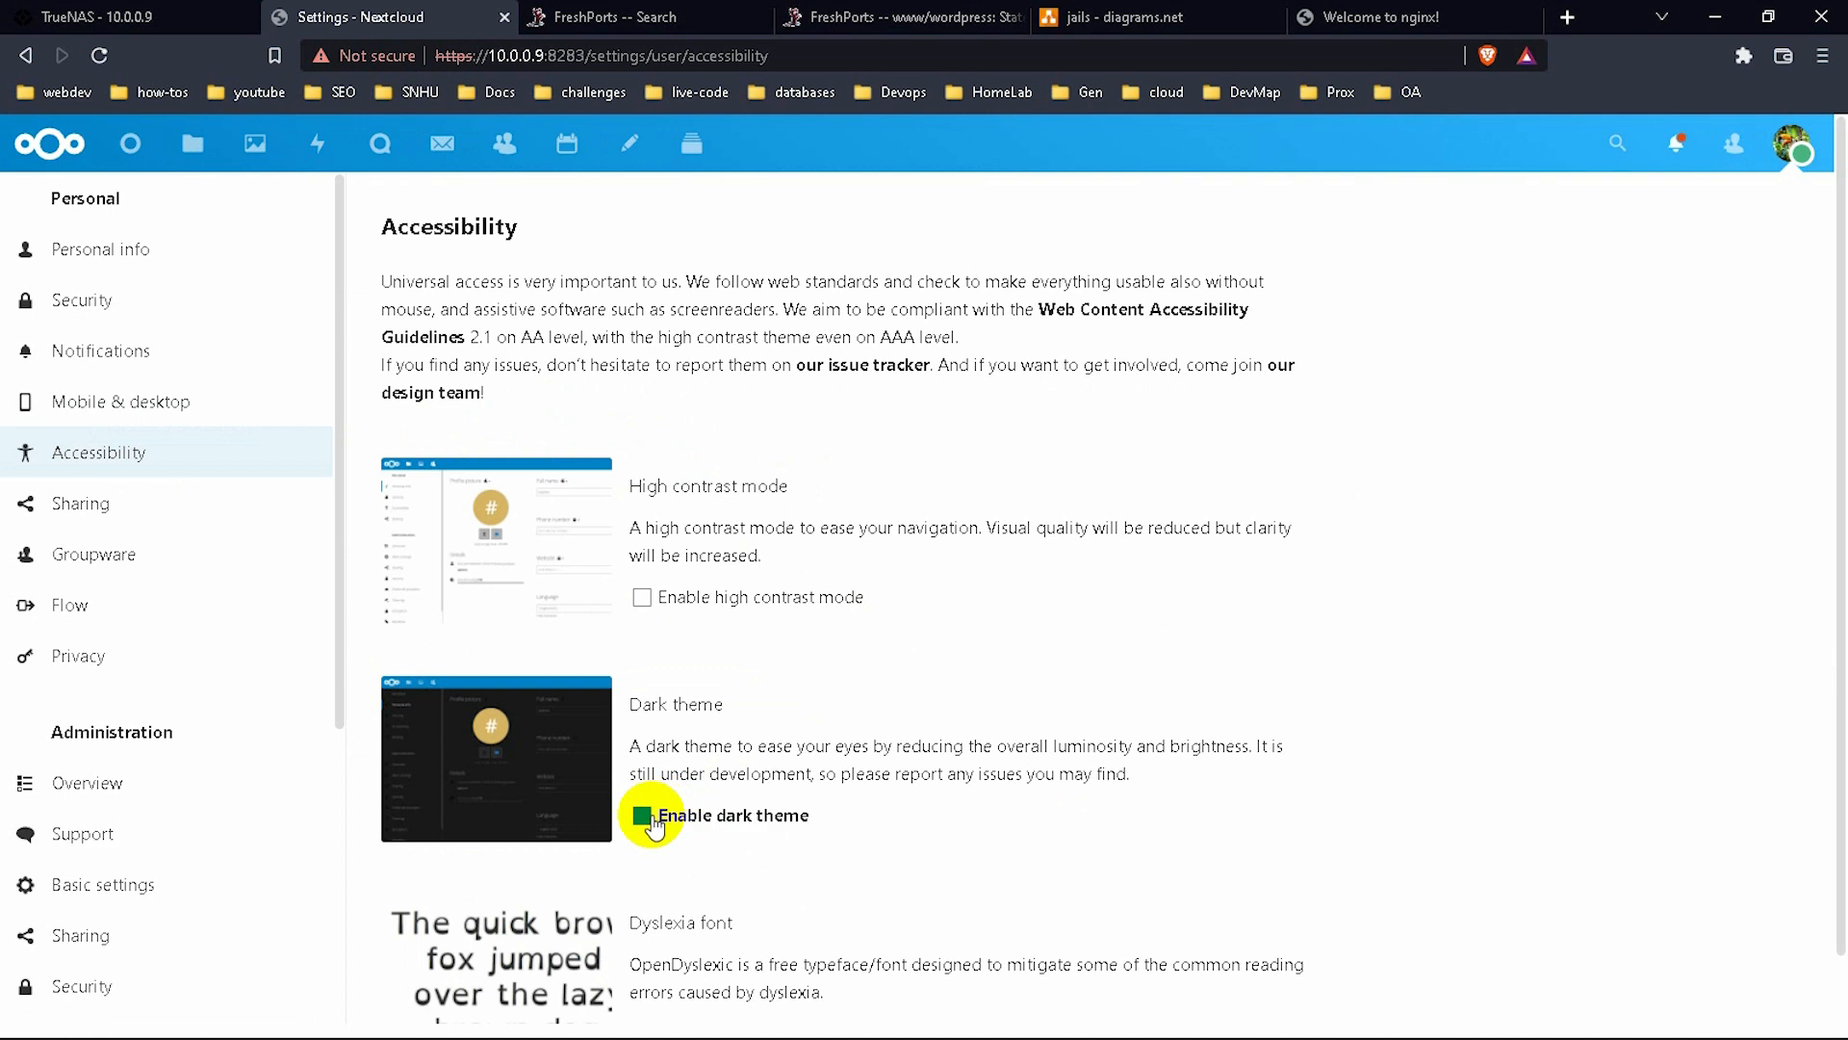
# Look over the Basic settings email fields, then go to the administration Sharing settings.
pyautogui.scroll(-1, 960, 705)
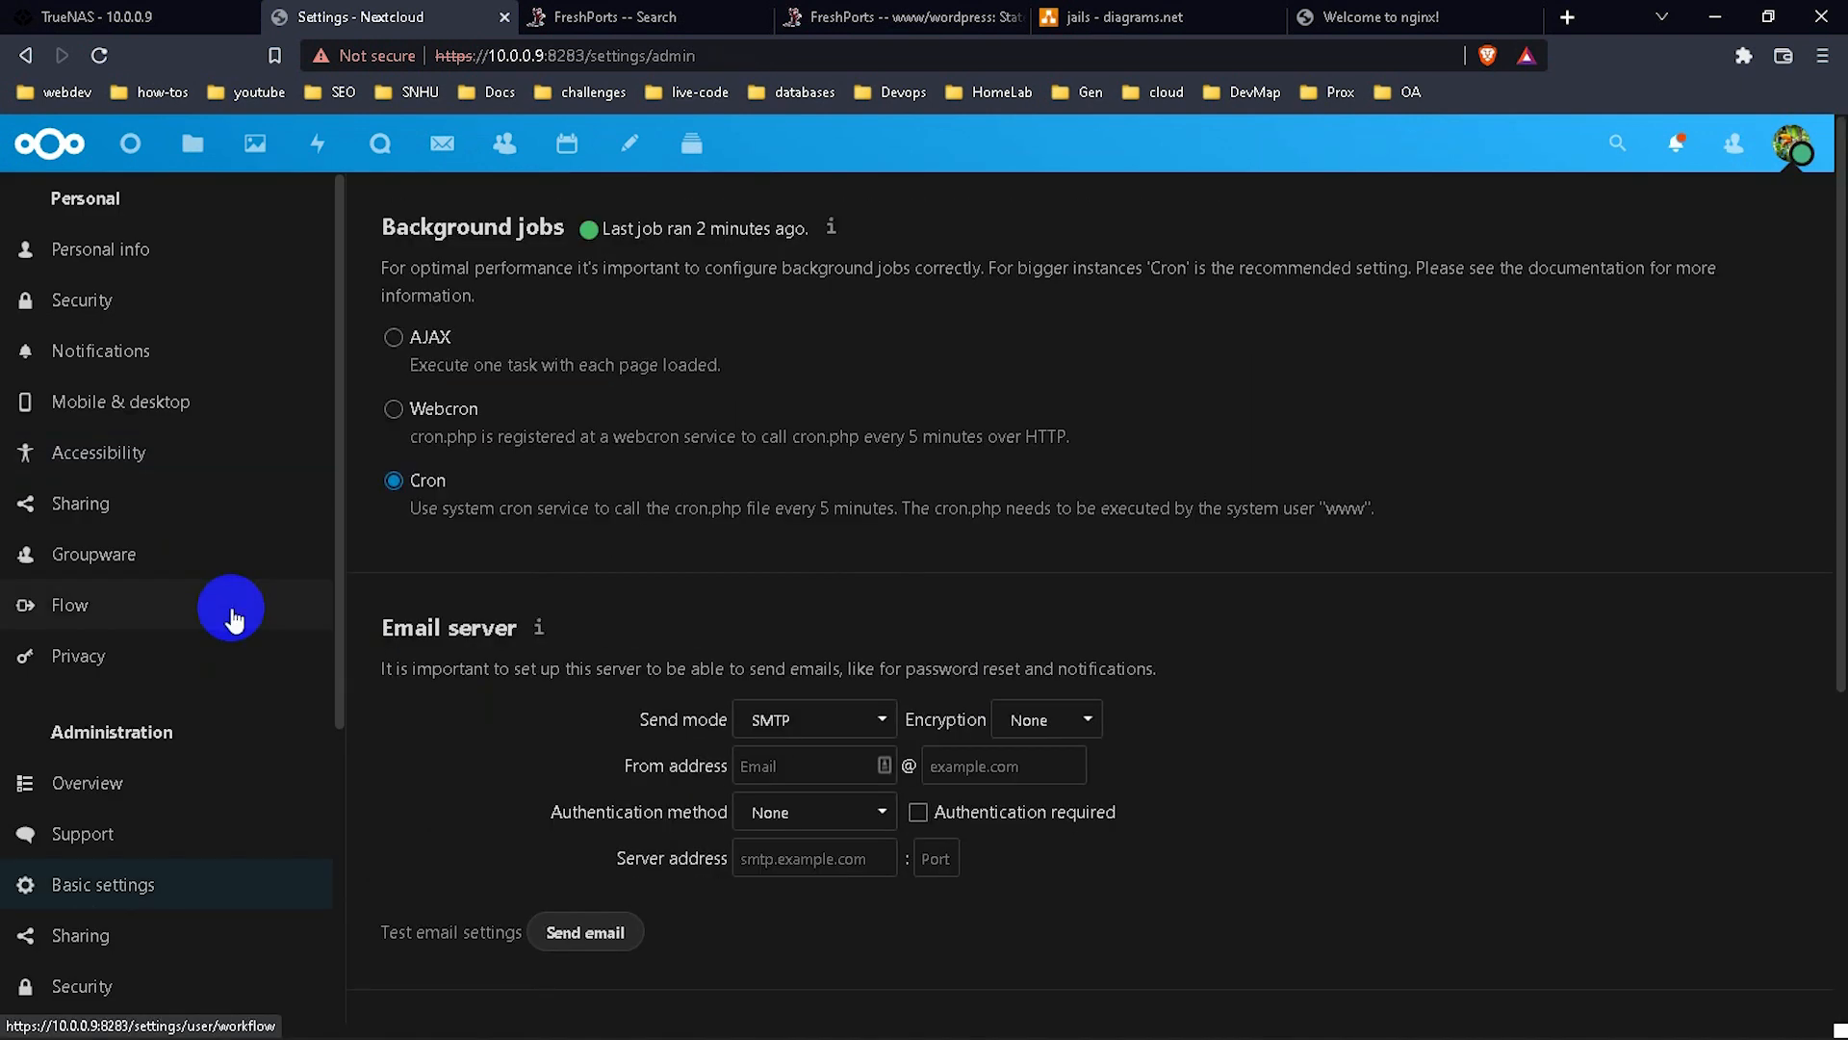
pyautogui.scroll(-1, 257, 712)
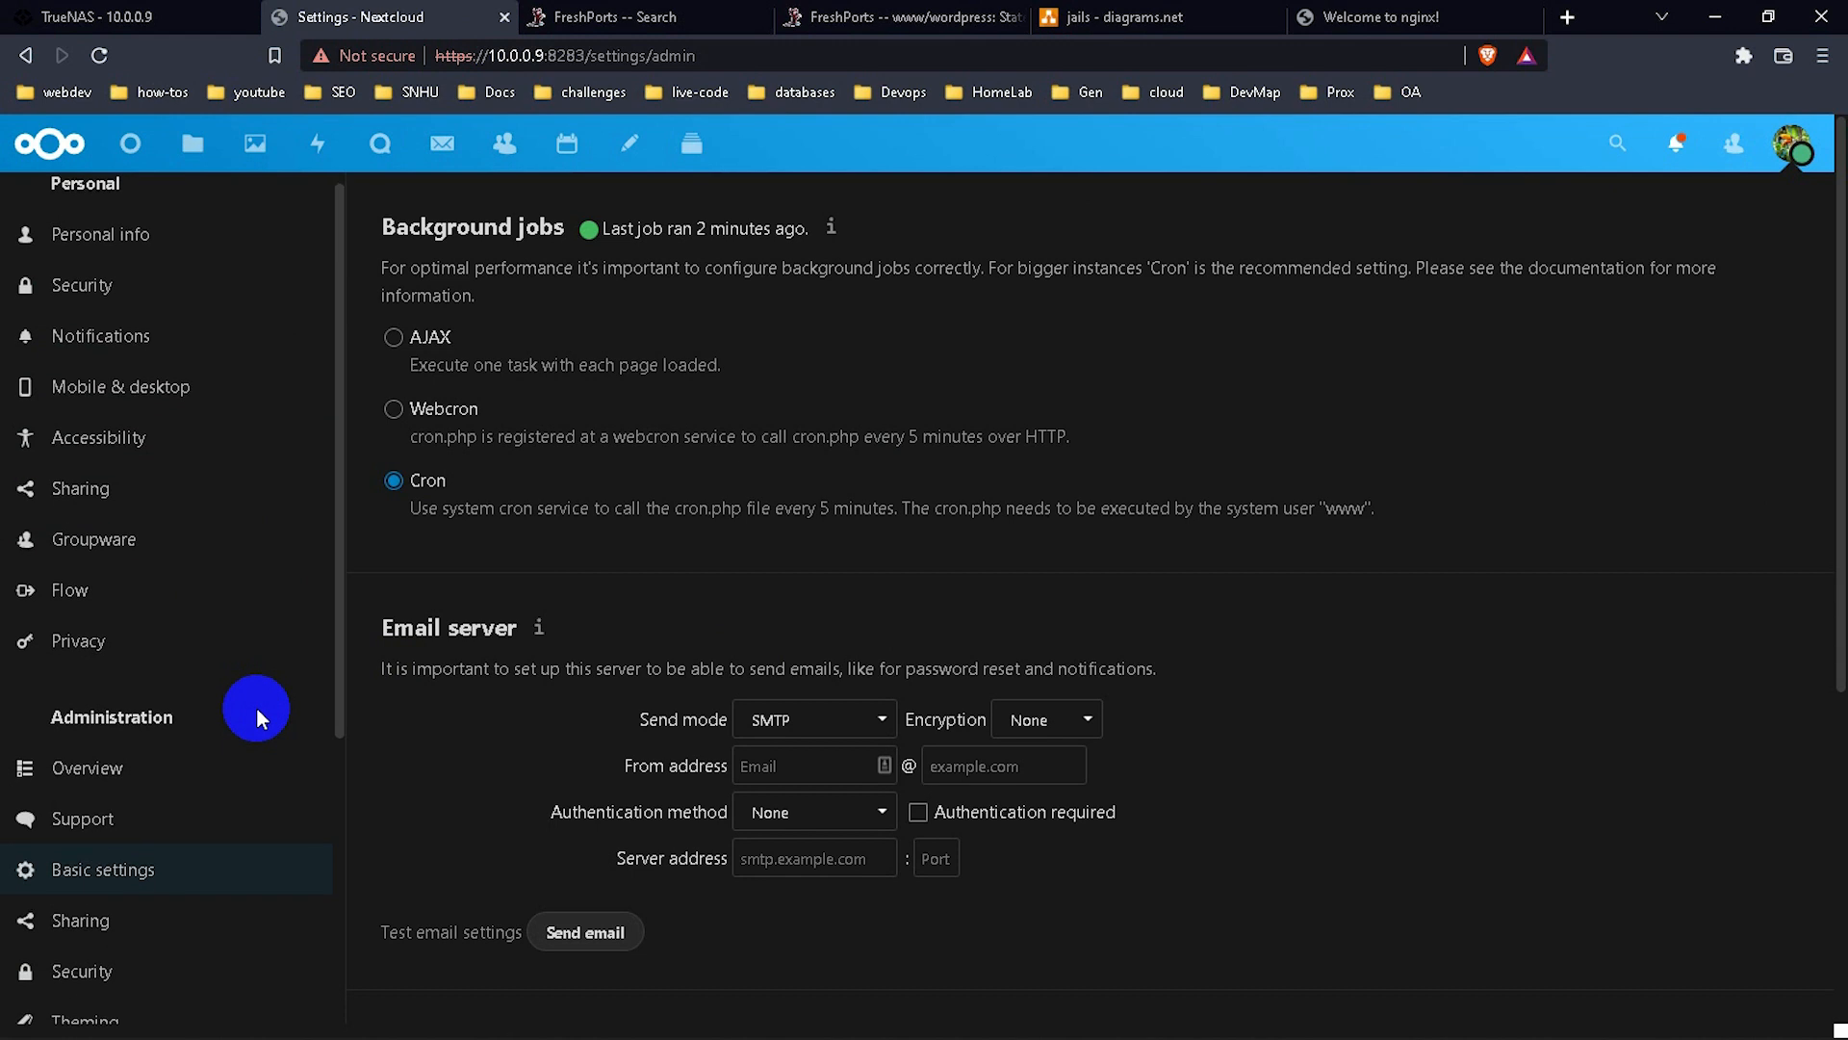
pyautogui.scroll(-1, 256, 712)
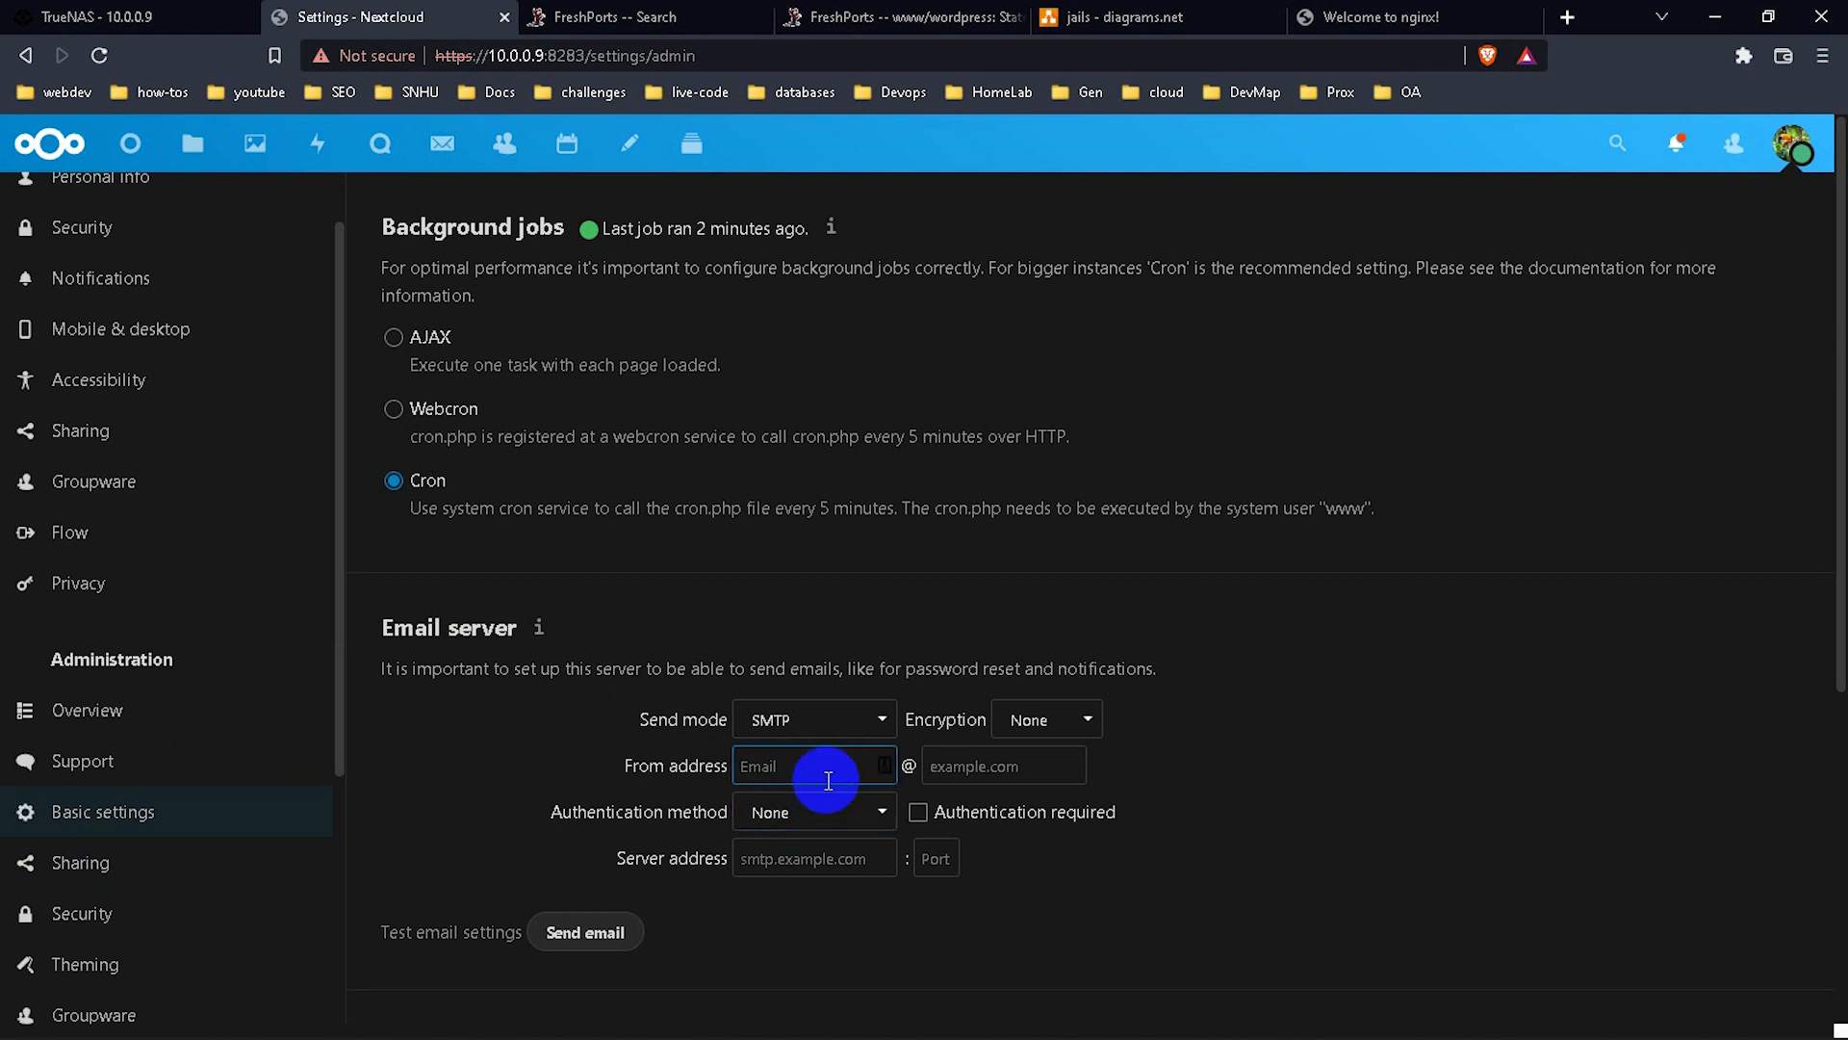
pyautogui.click(772, 749)
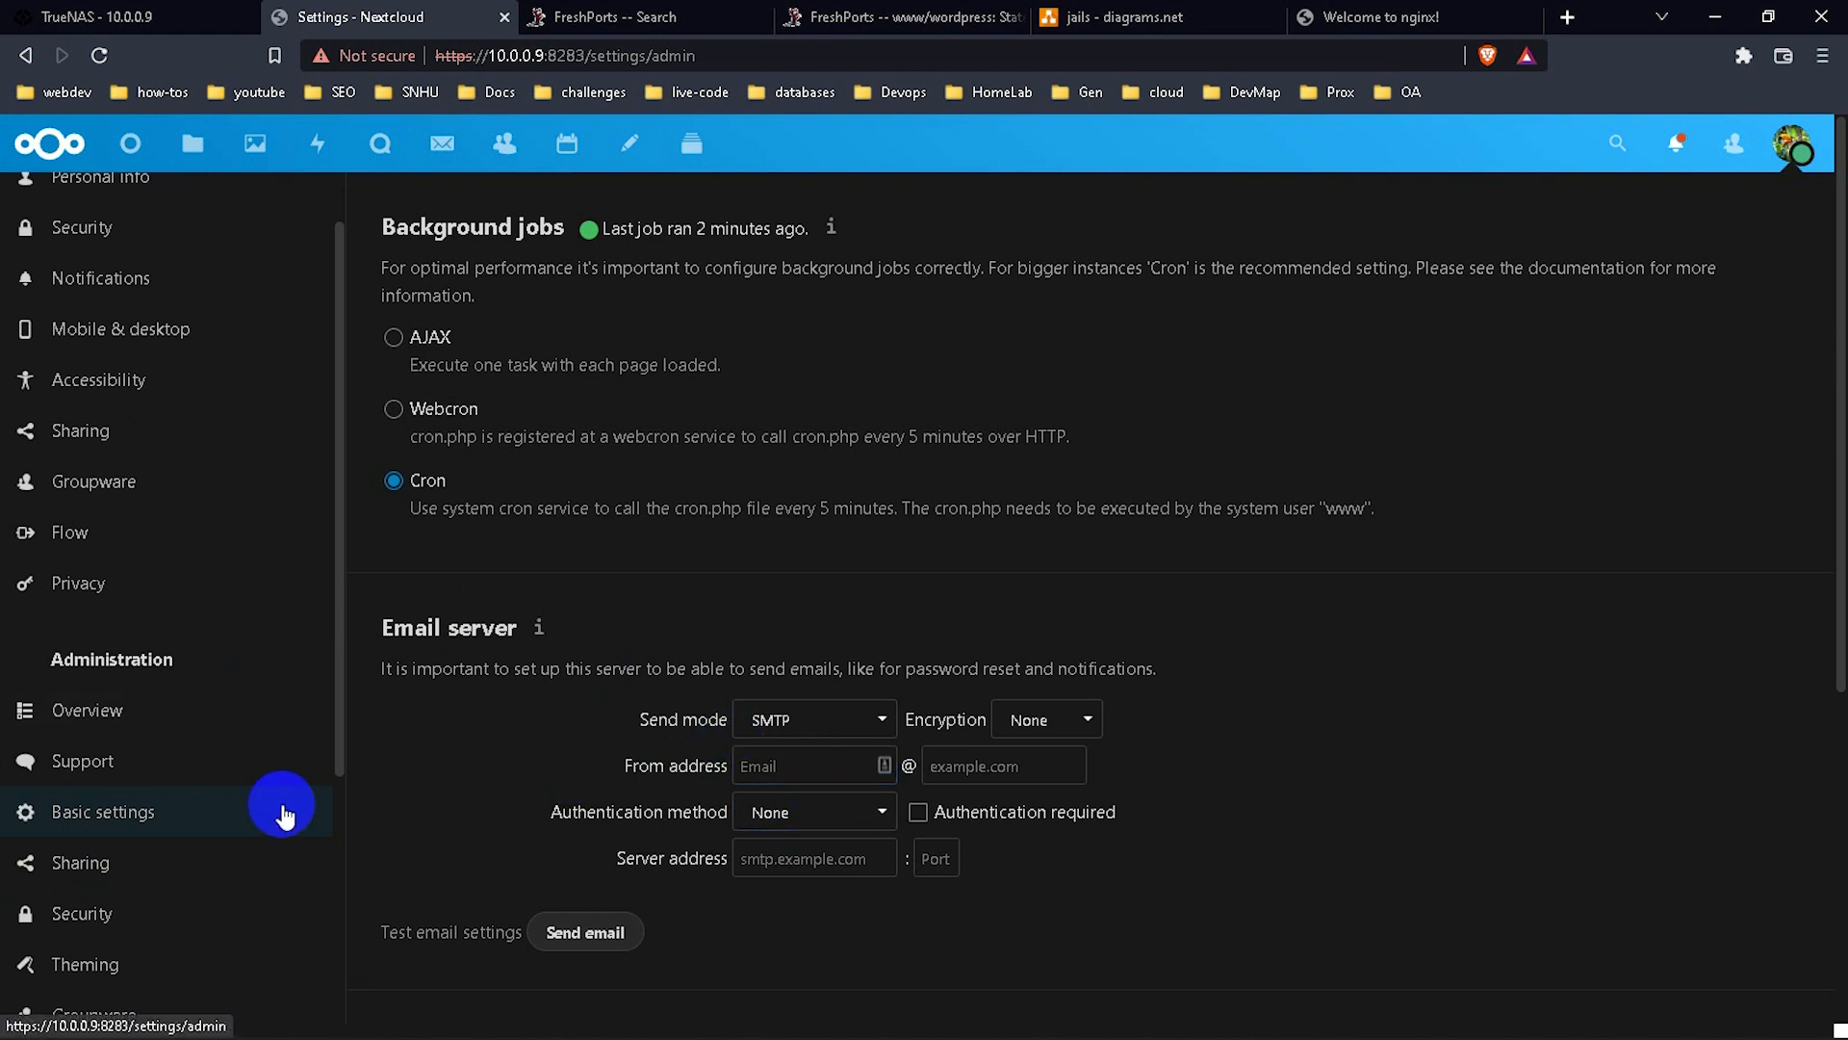
pyautogui.scroll(-1, 281, 812)
pyautogui.click(192, 761)
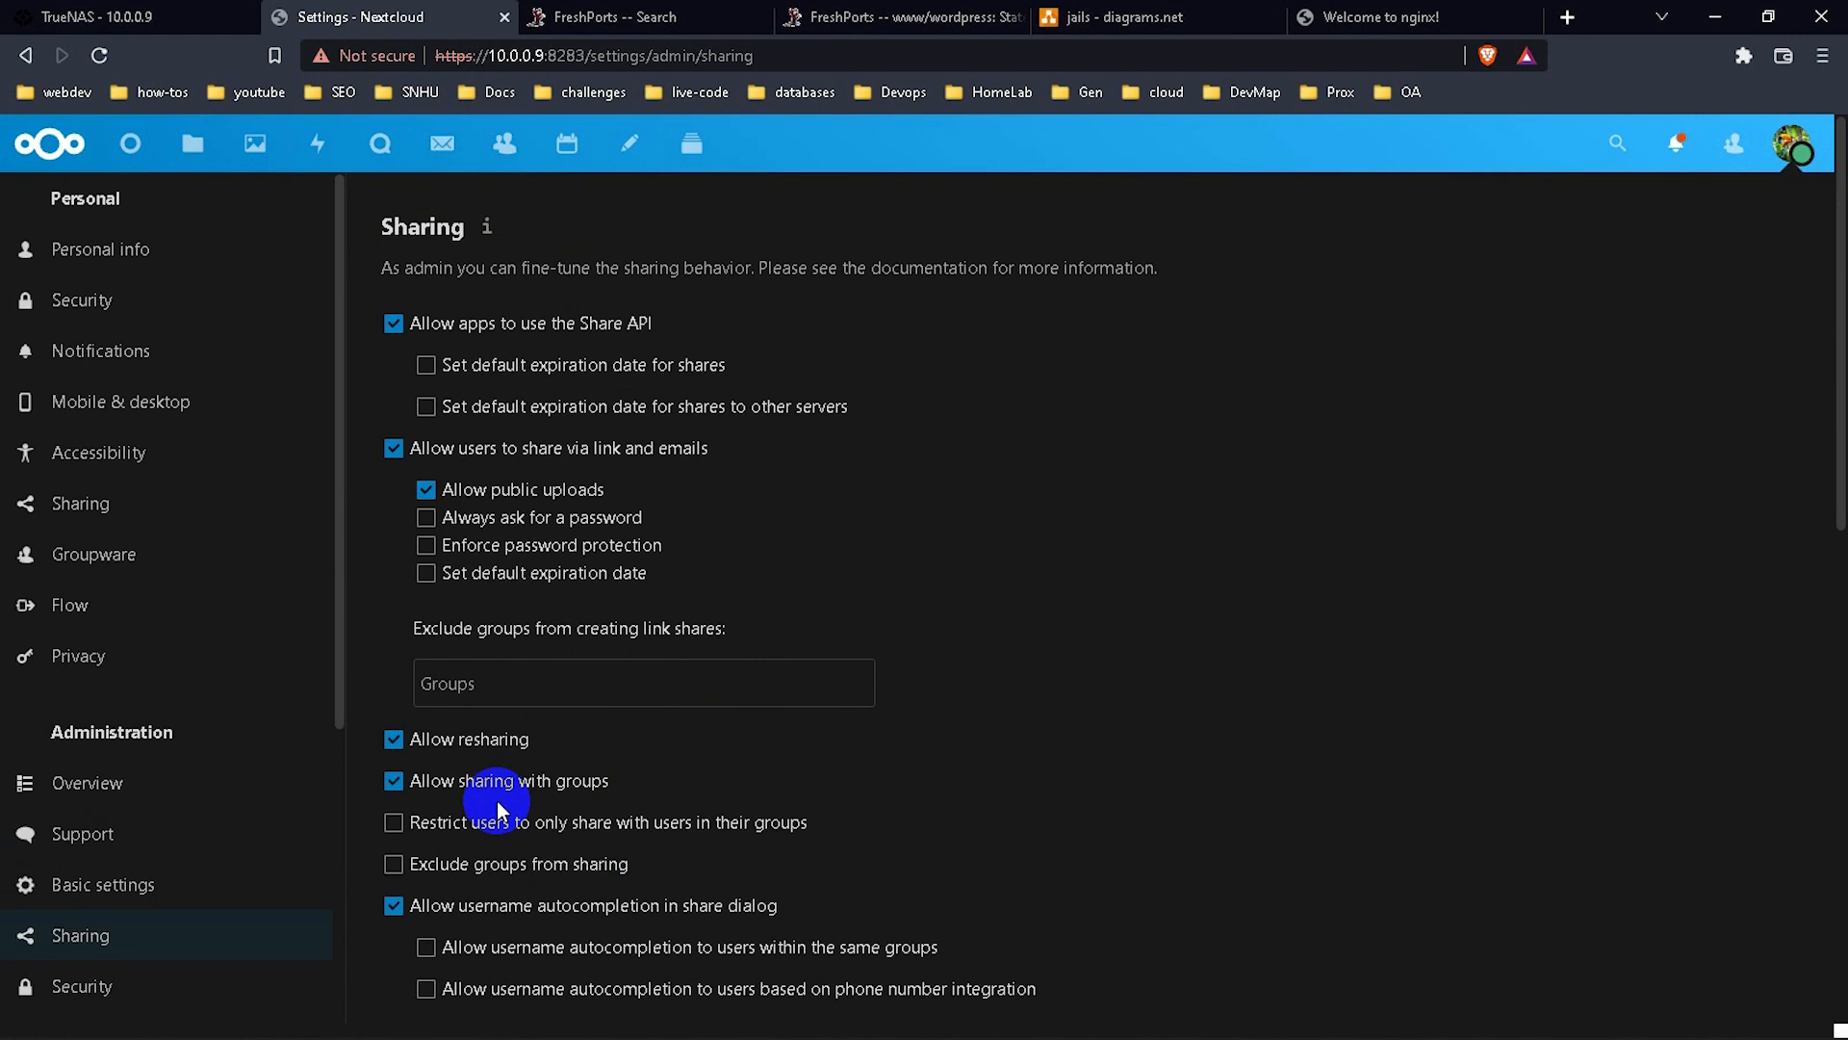
# Review the Share API, link sharing and public upload options on the Sharing page.
pyautogui.scroll(-4, 497, 800)
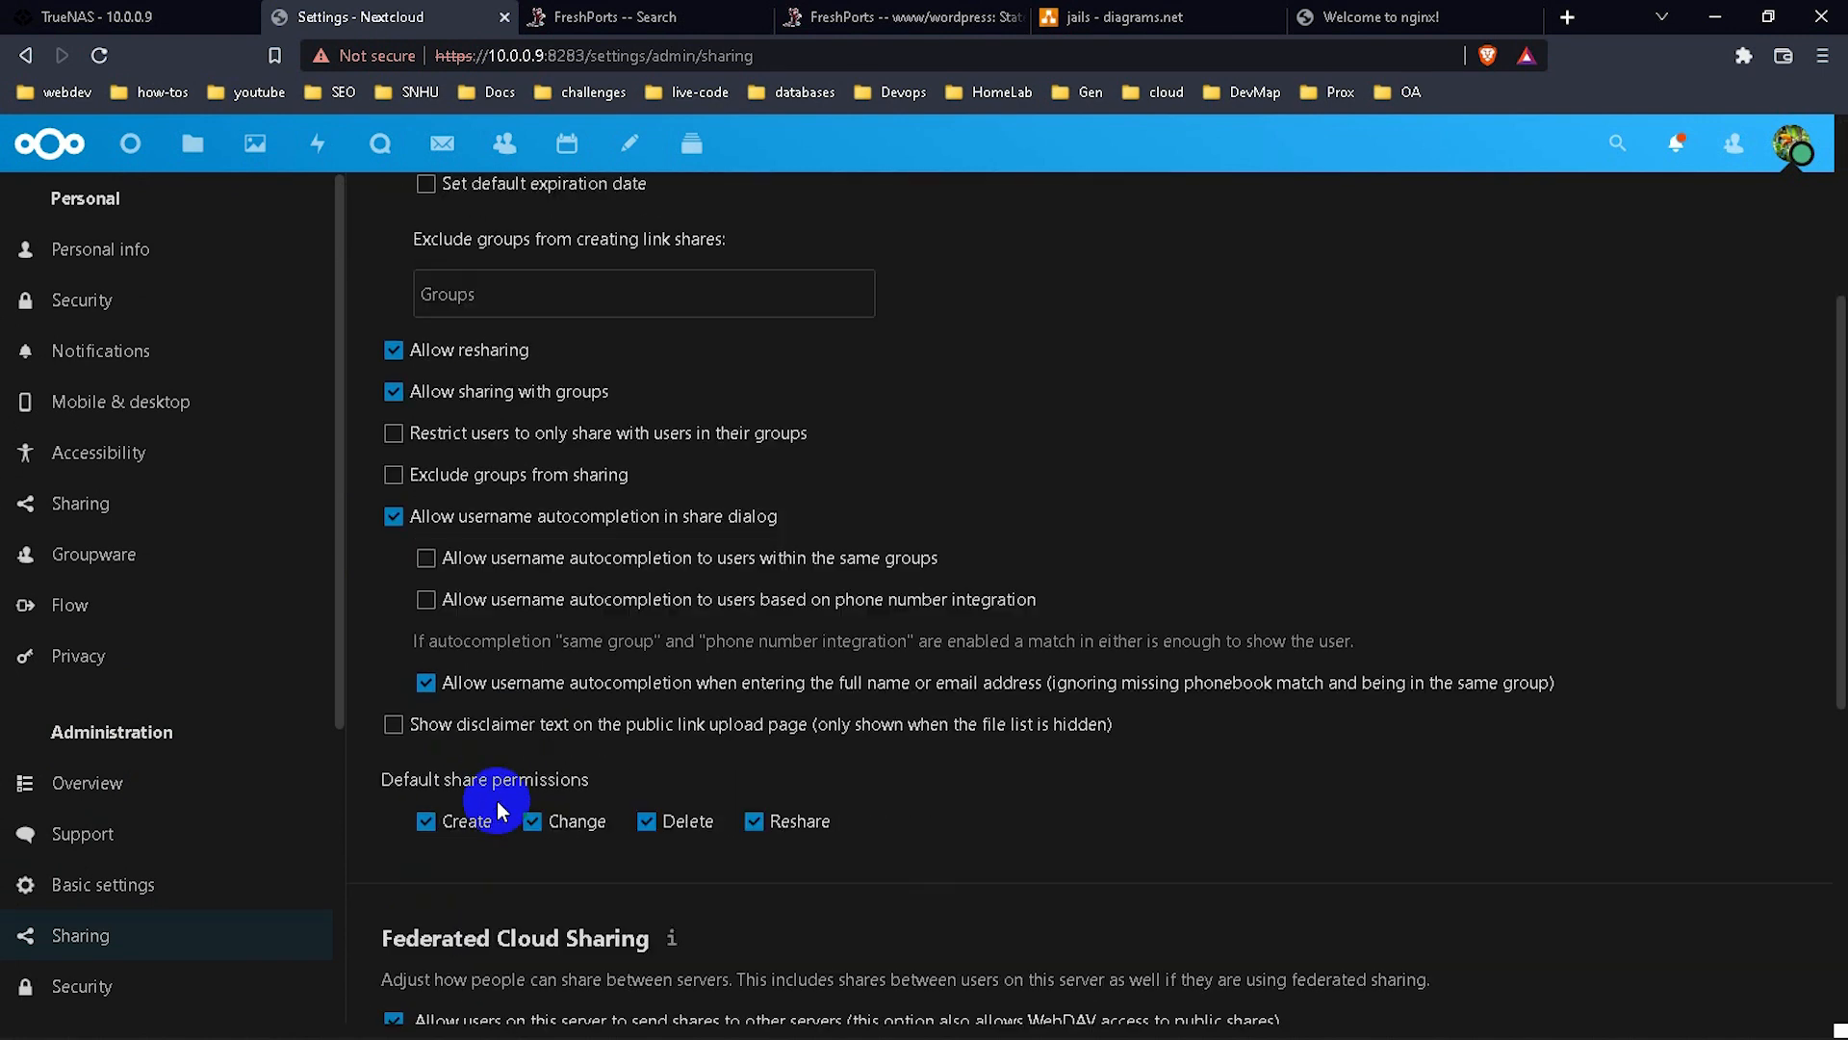
pyautogui.scroll(-5, 497, 800)
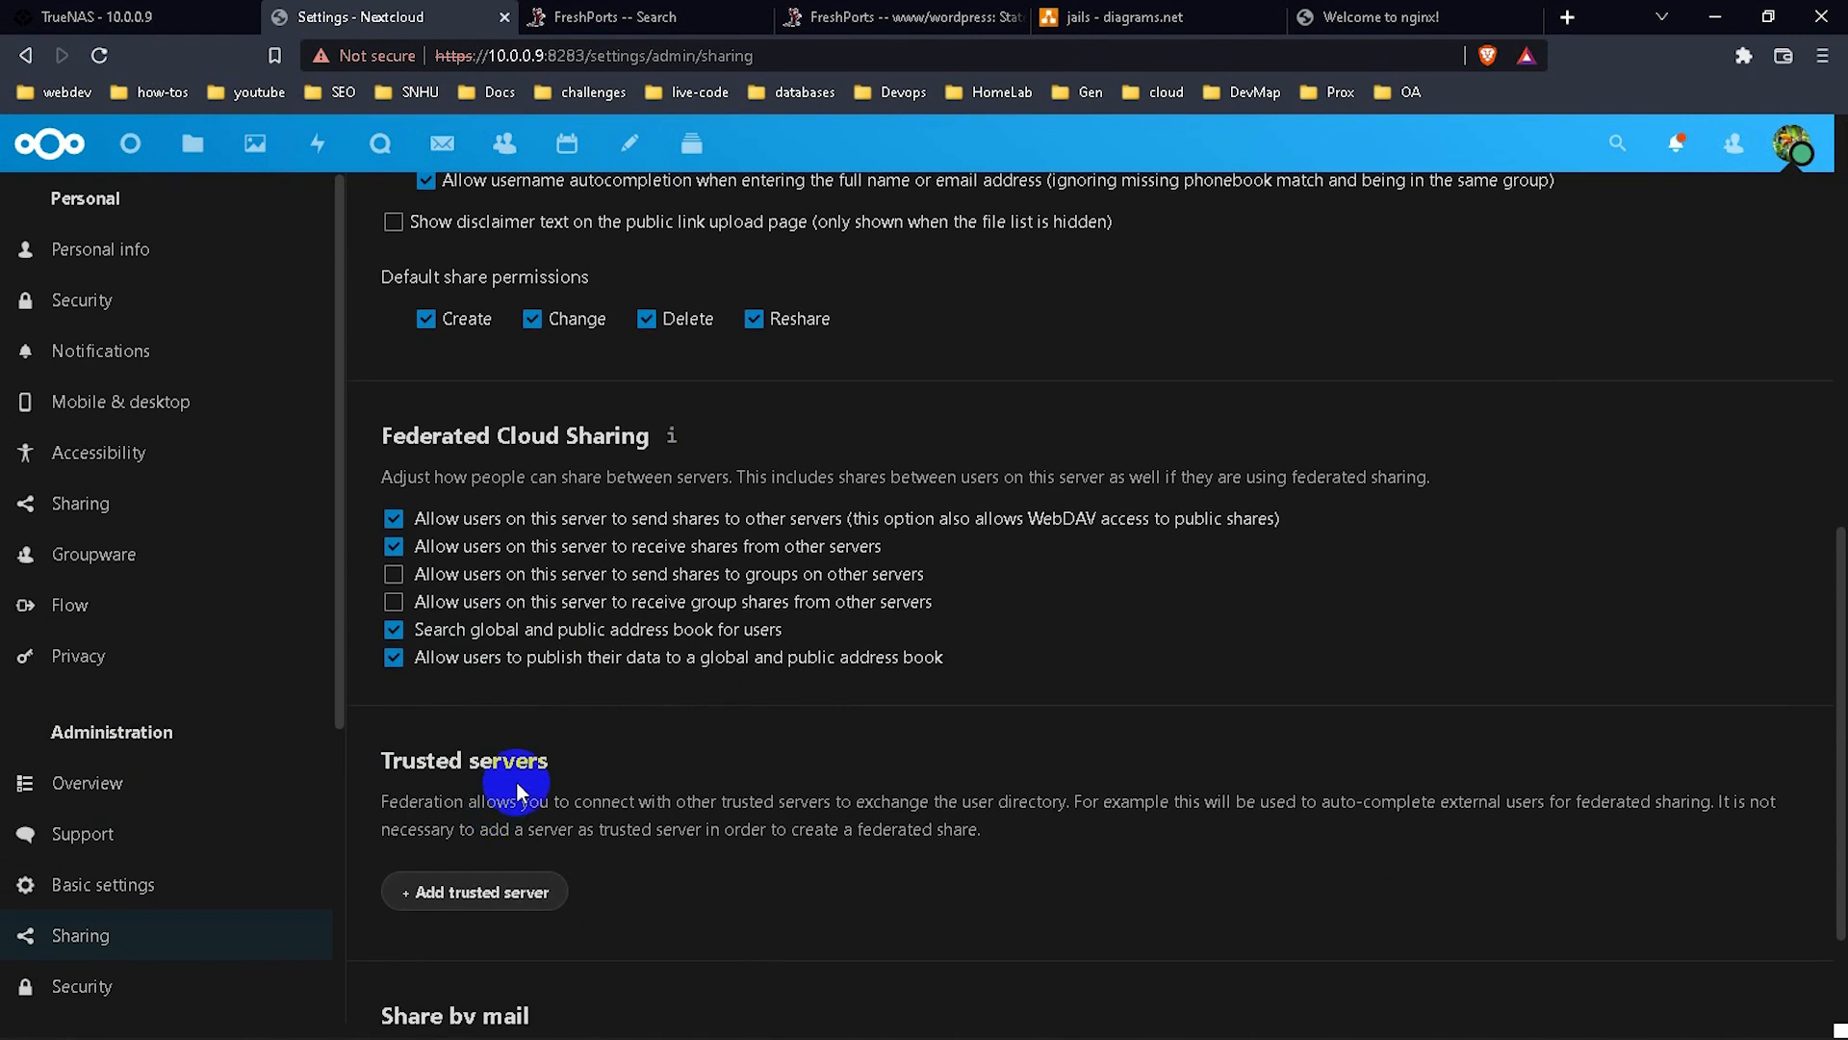
pyautogui.scroll(-2, 516, 782)
pyautogui.scroll(-3, 231, 842)
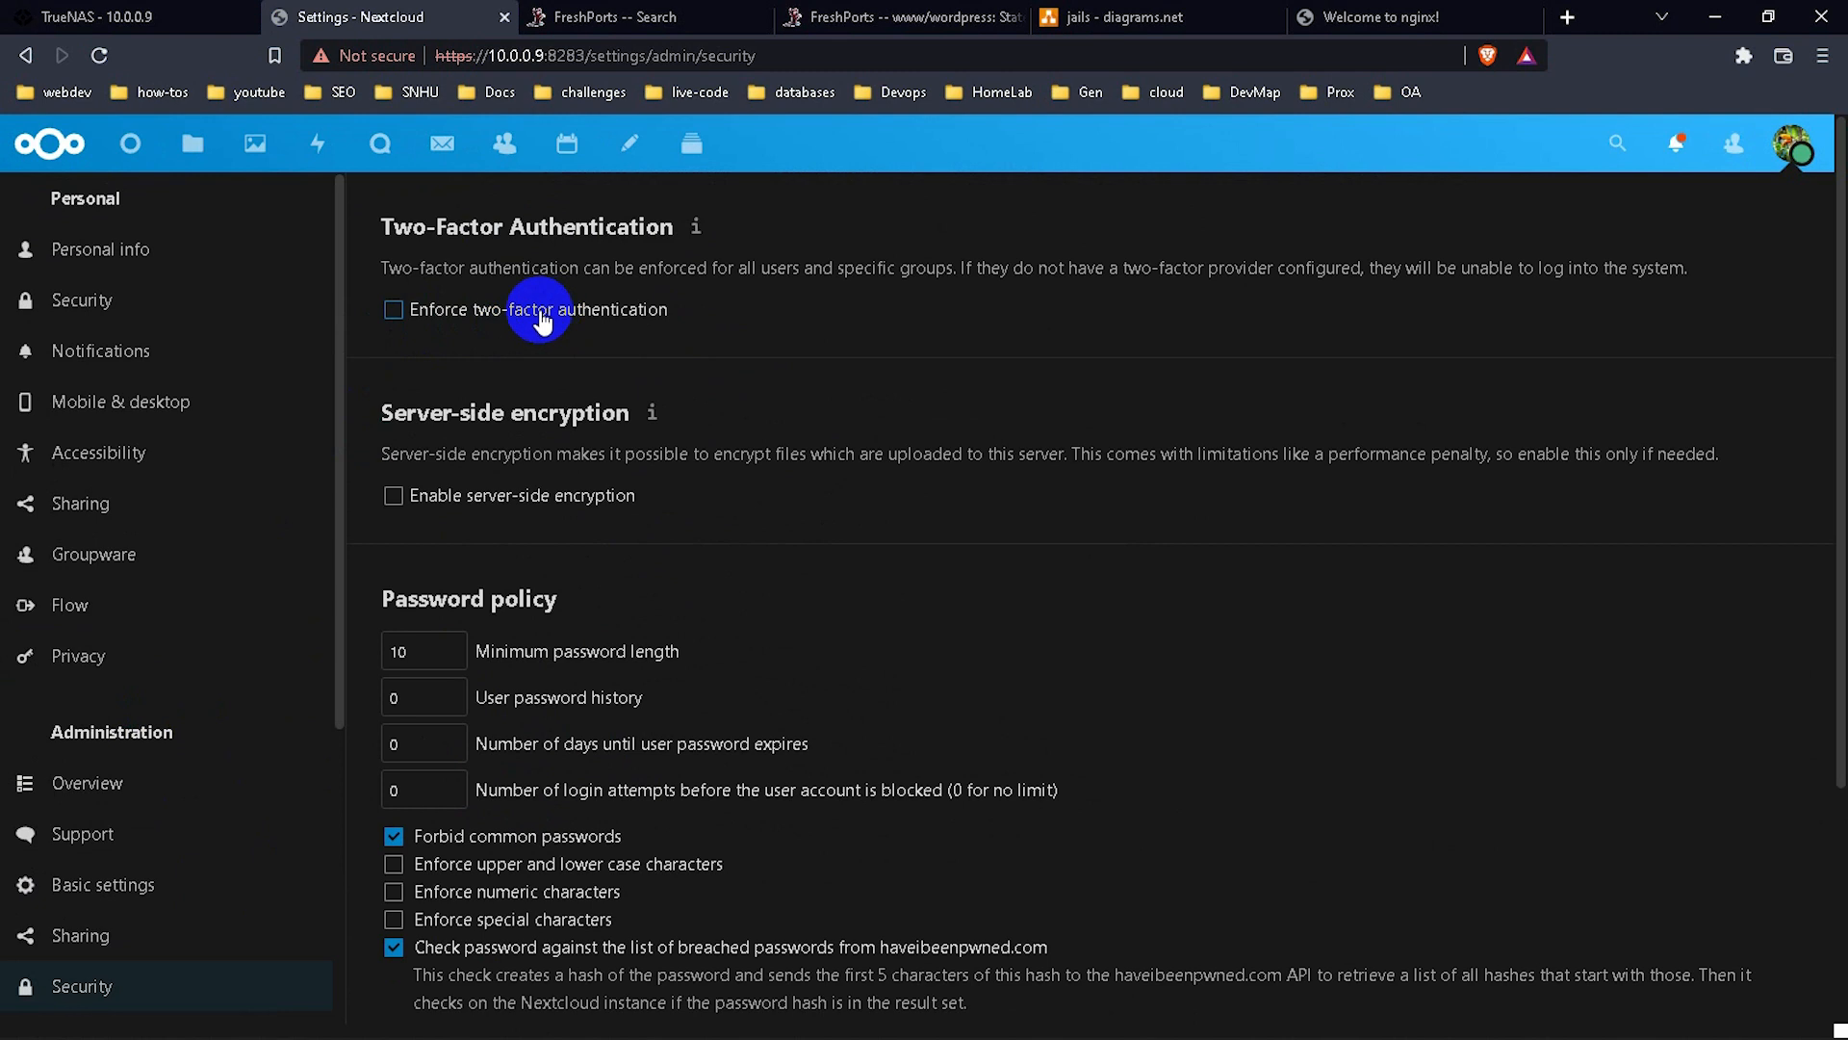
# Try enforcing two-factor authentication for all users, then turn it back off.
pyautogui.click(540, 324)
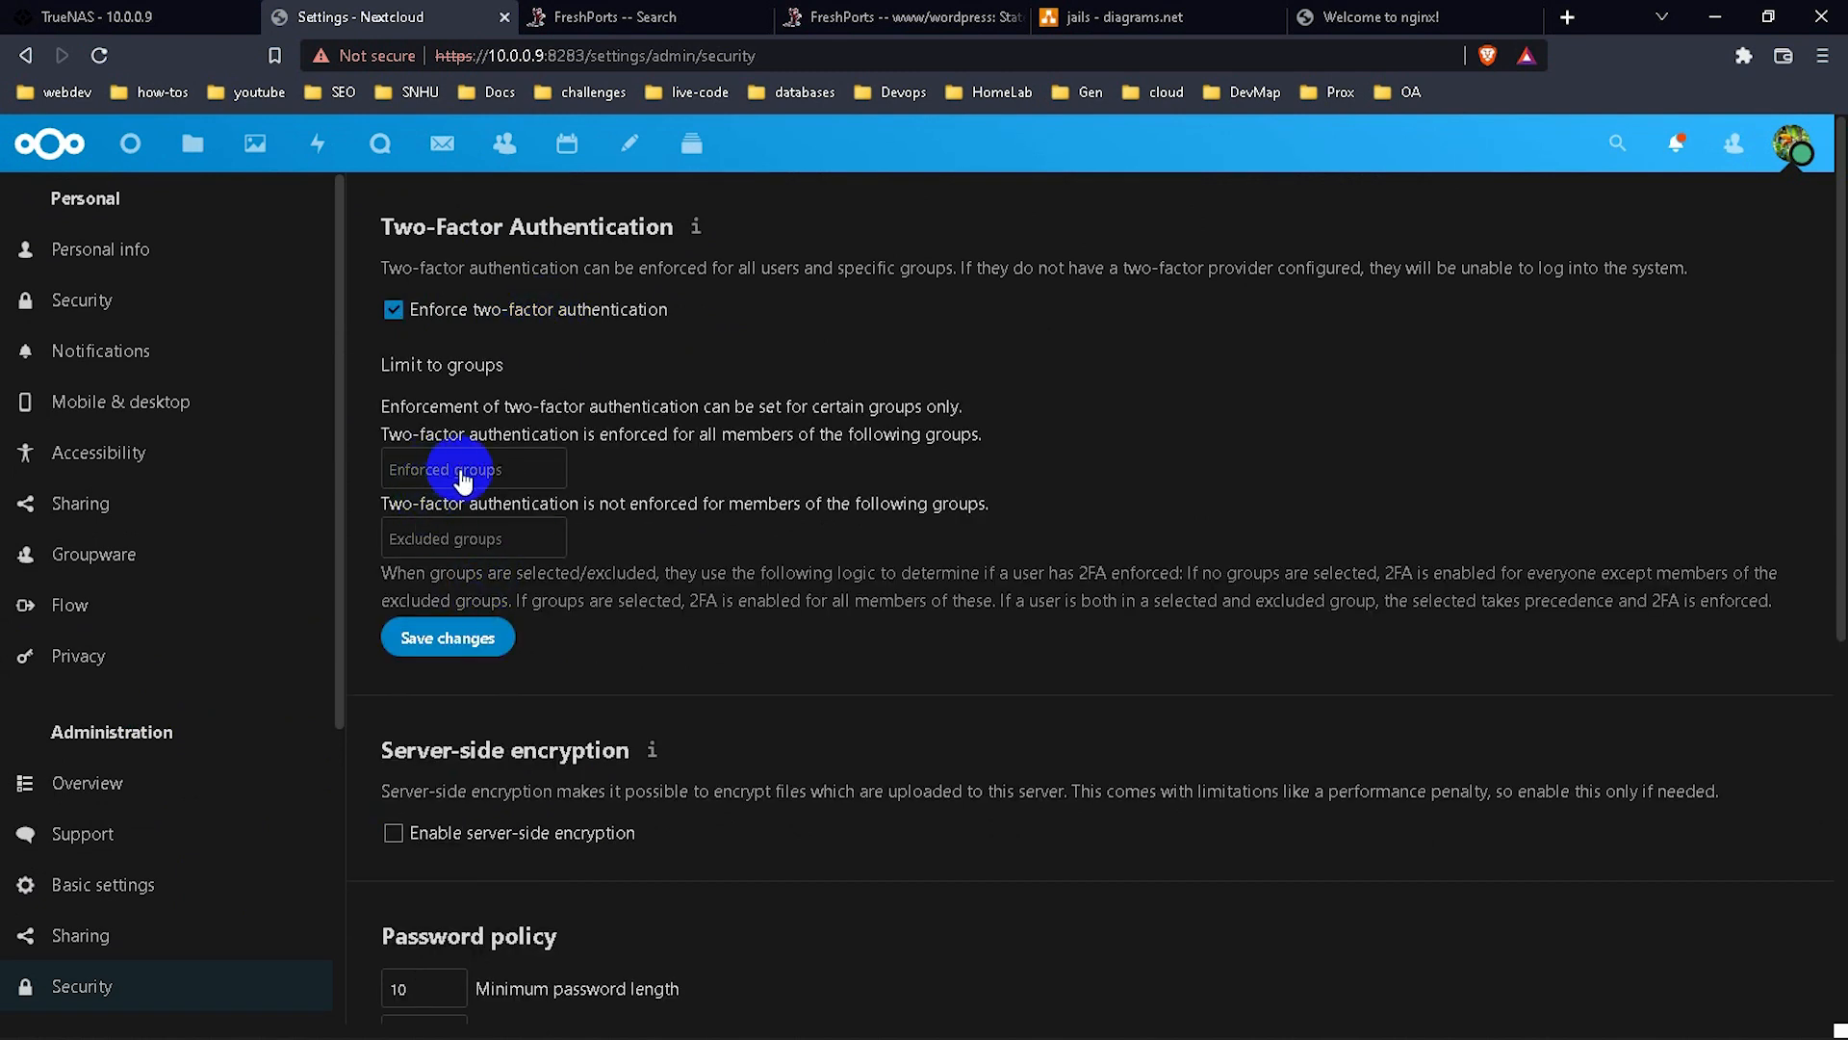
pyautogui.click(394, 310)
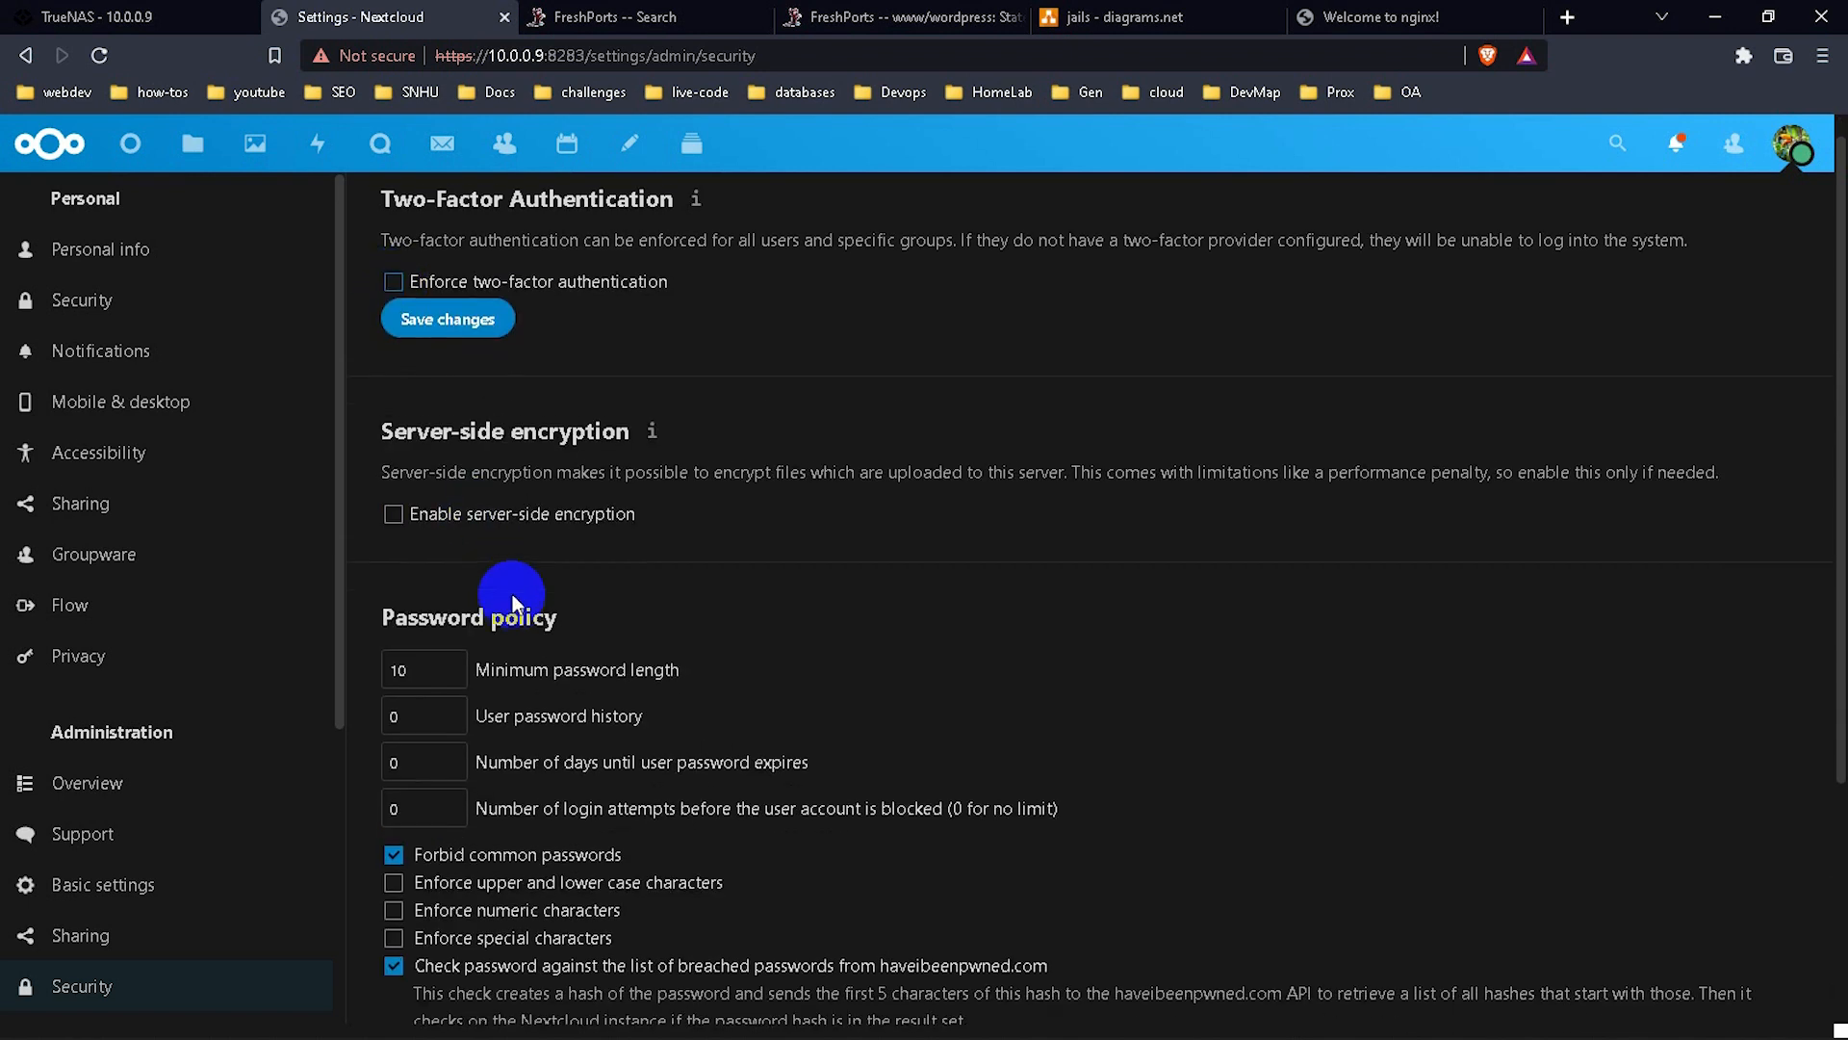
pyautogui.scroll(-1, 513, 593)
pyautogui.scroll(-3, 513, 597)
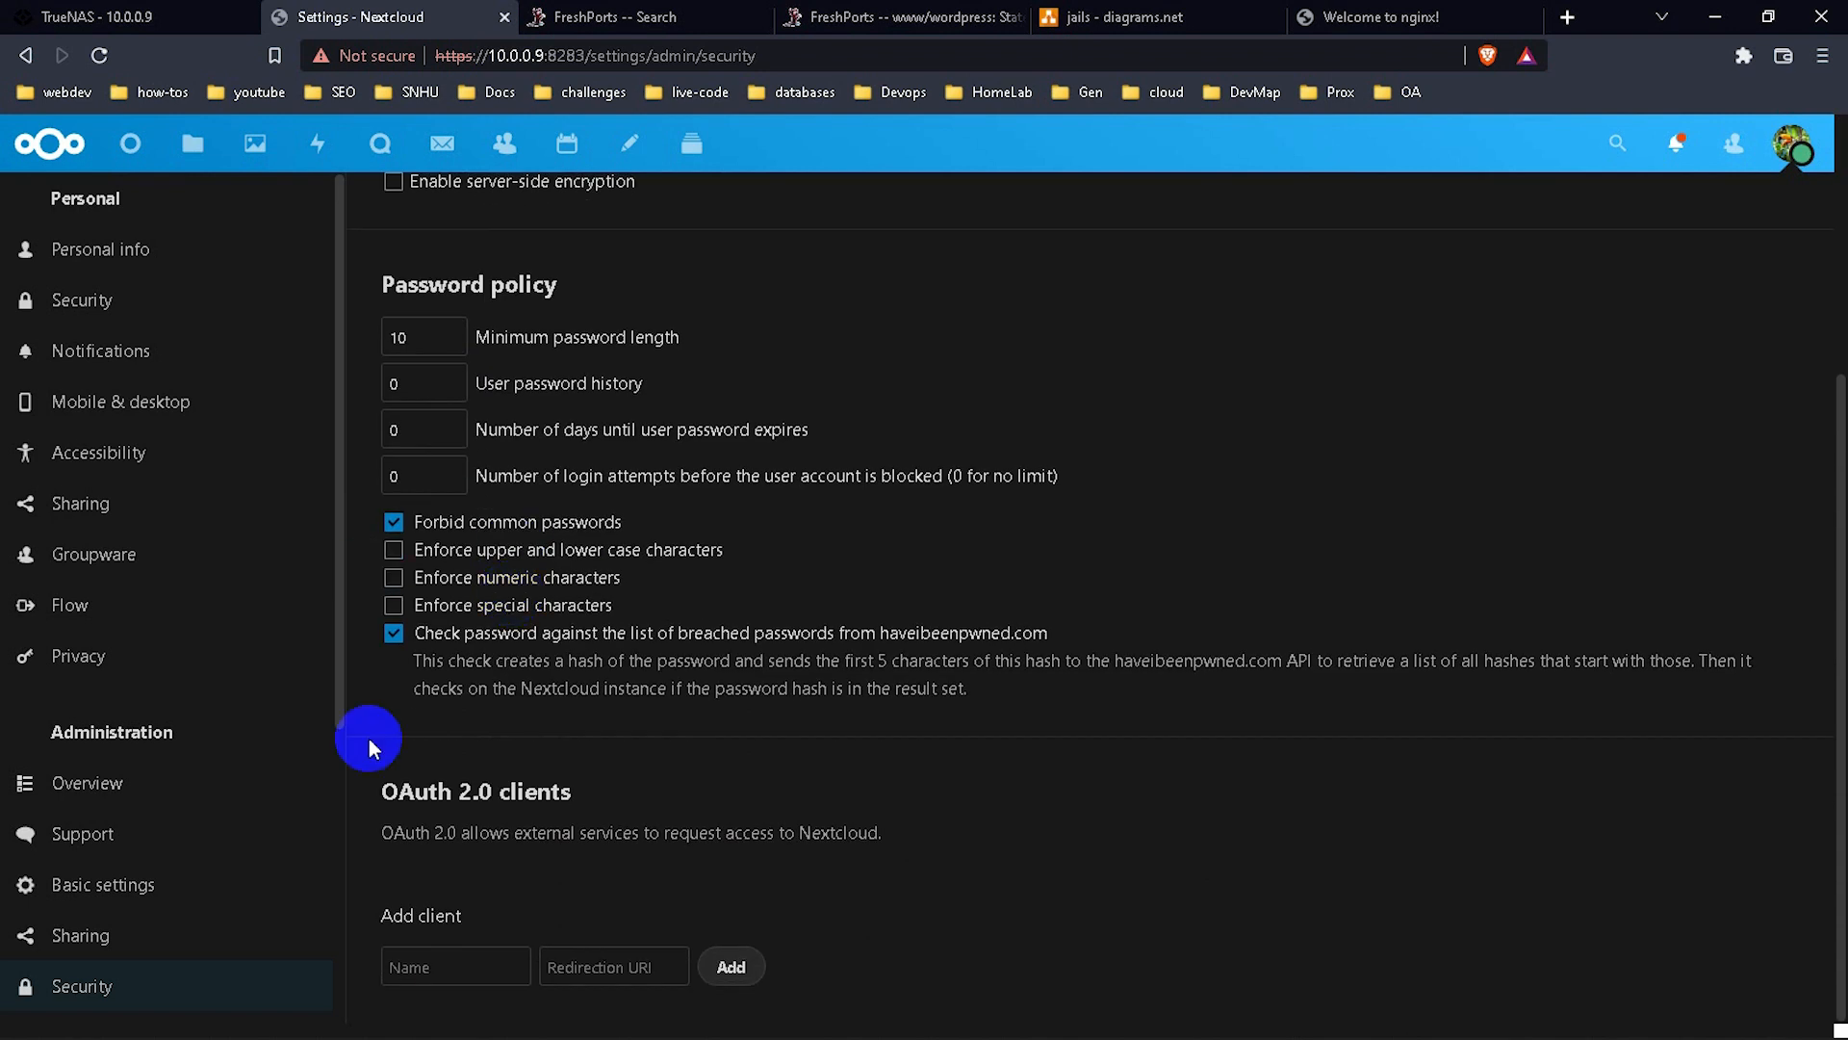
pyautogui.scroll(-3, 142, 671)
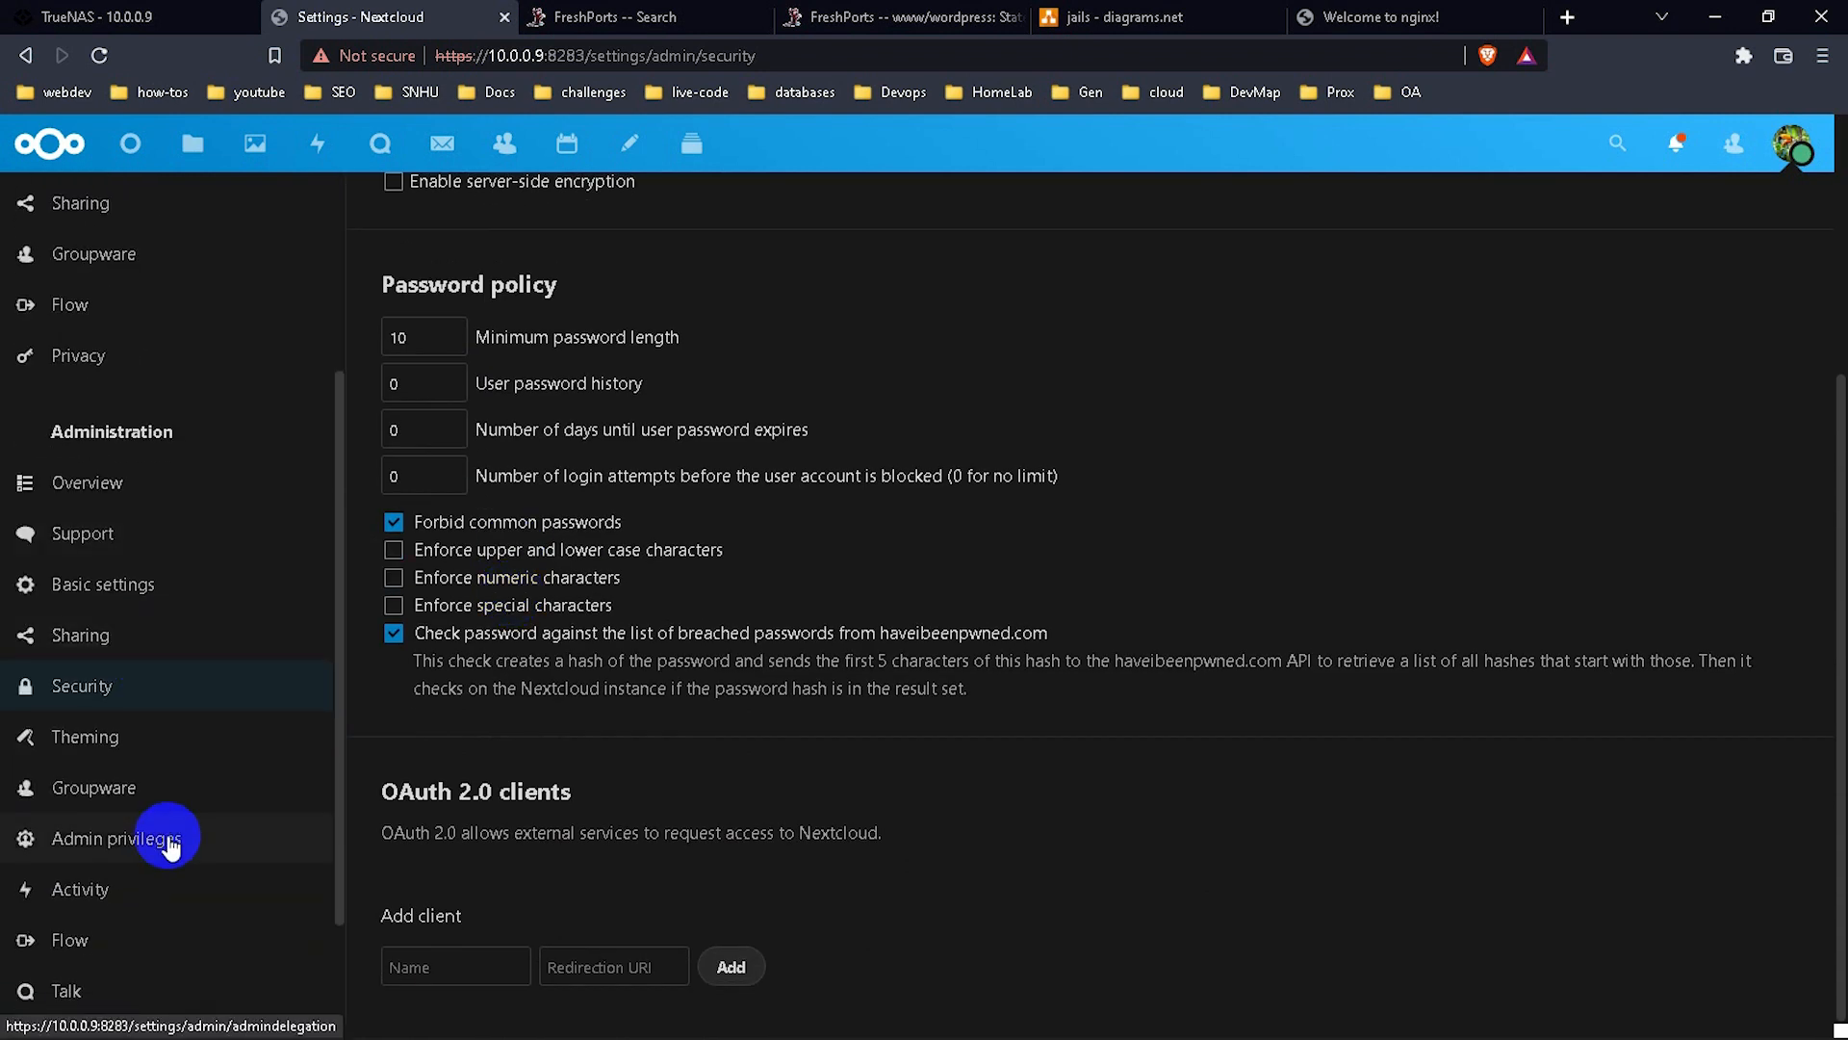
# Look over the Admin privileges and Notifications settings before returning to the Dashboard.
pyautogui.click(169, 851)
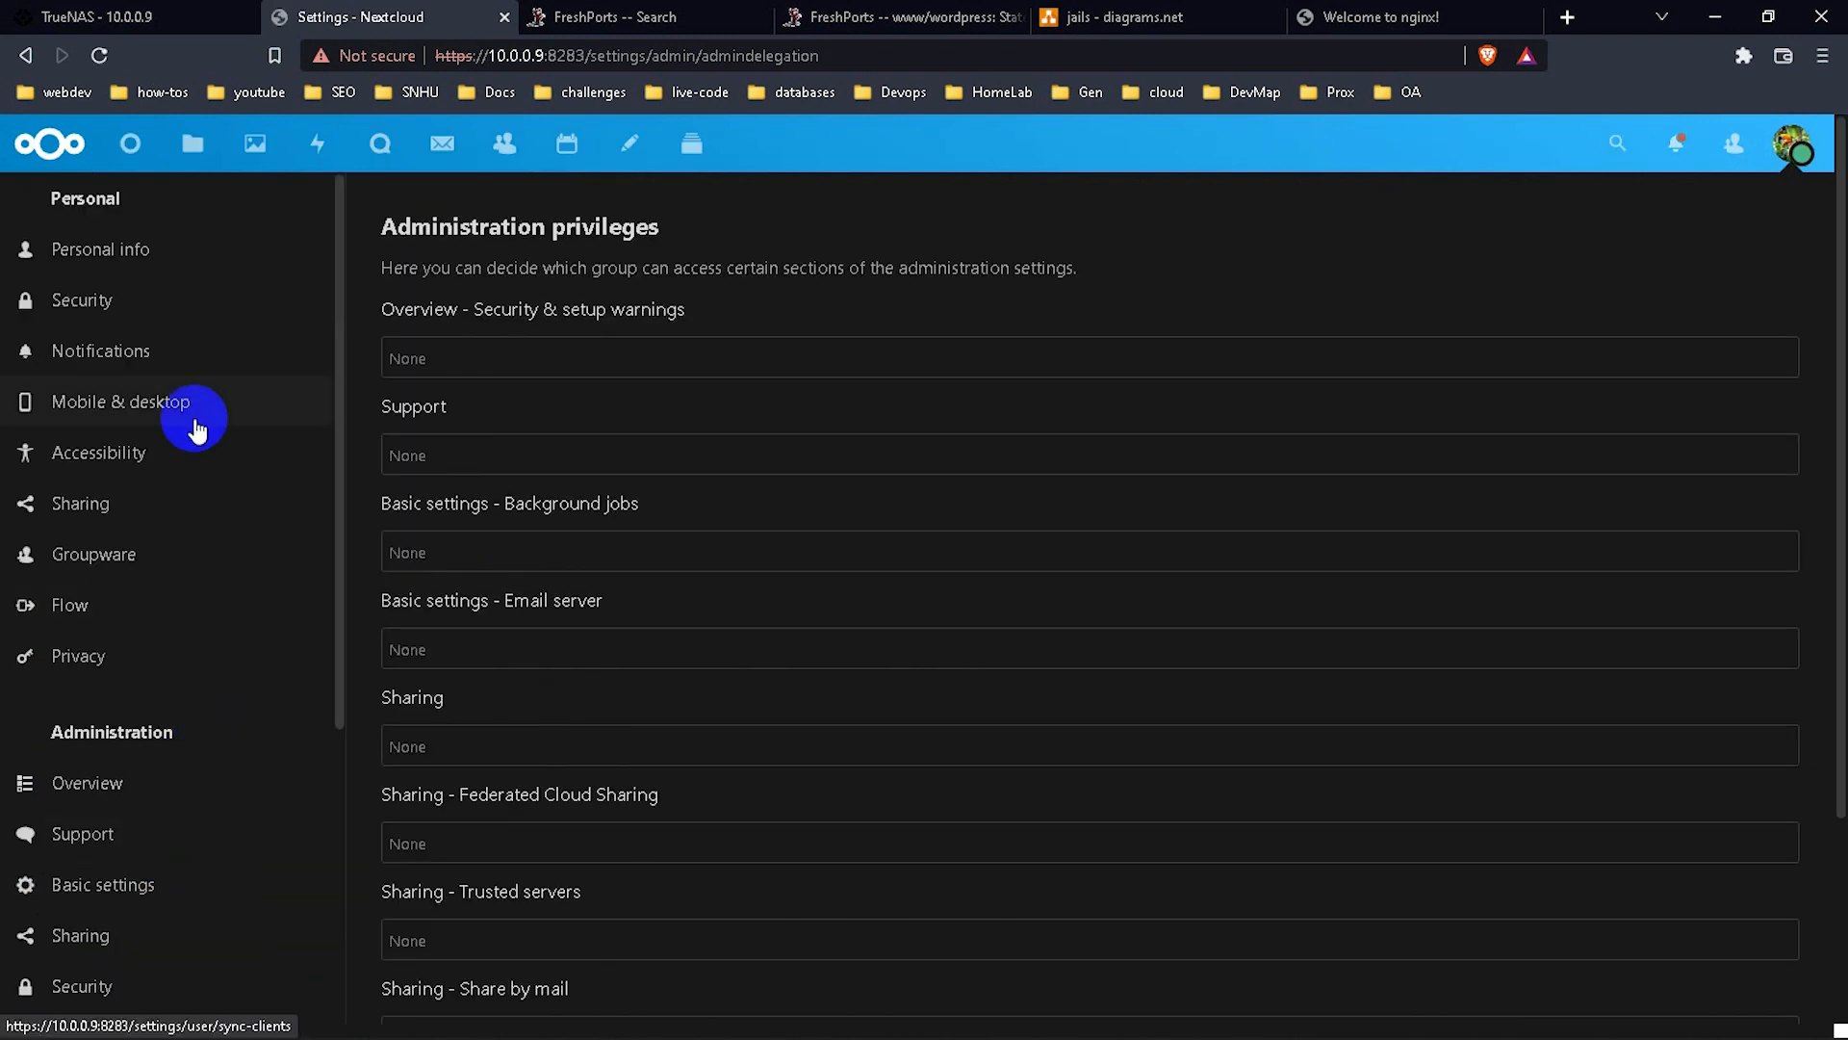
pyautogui.click(183, 370)
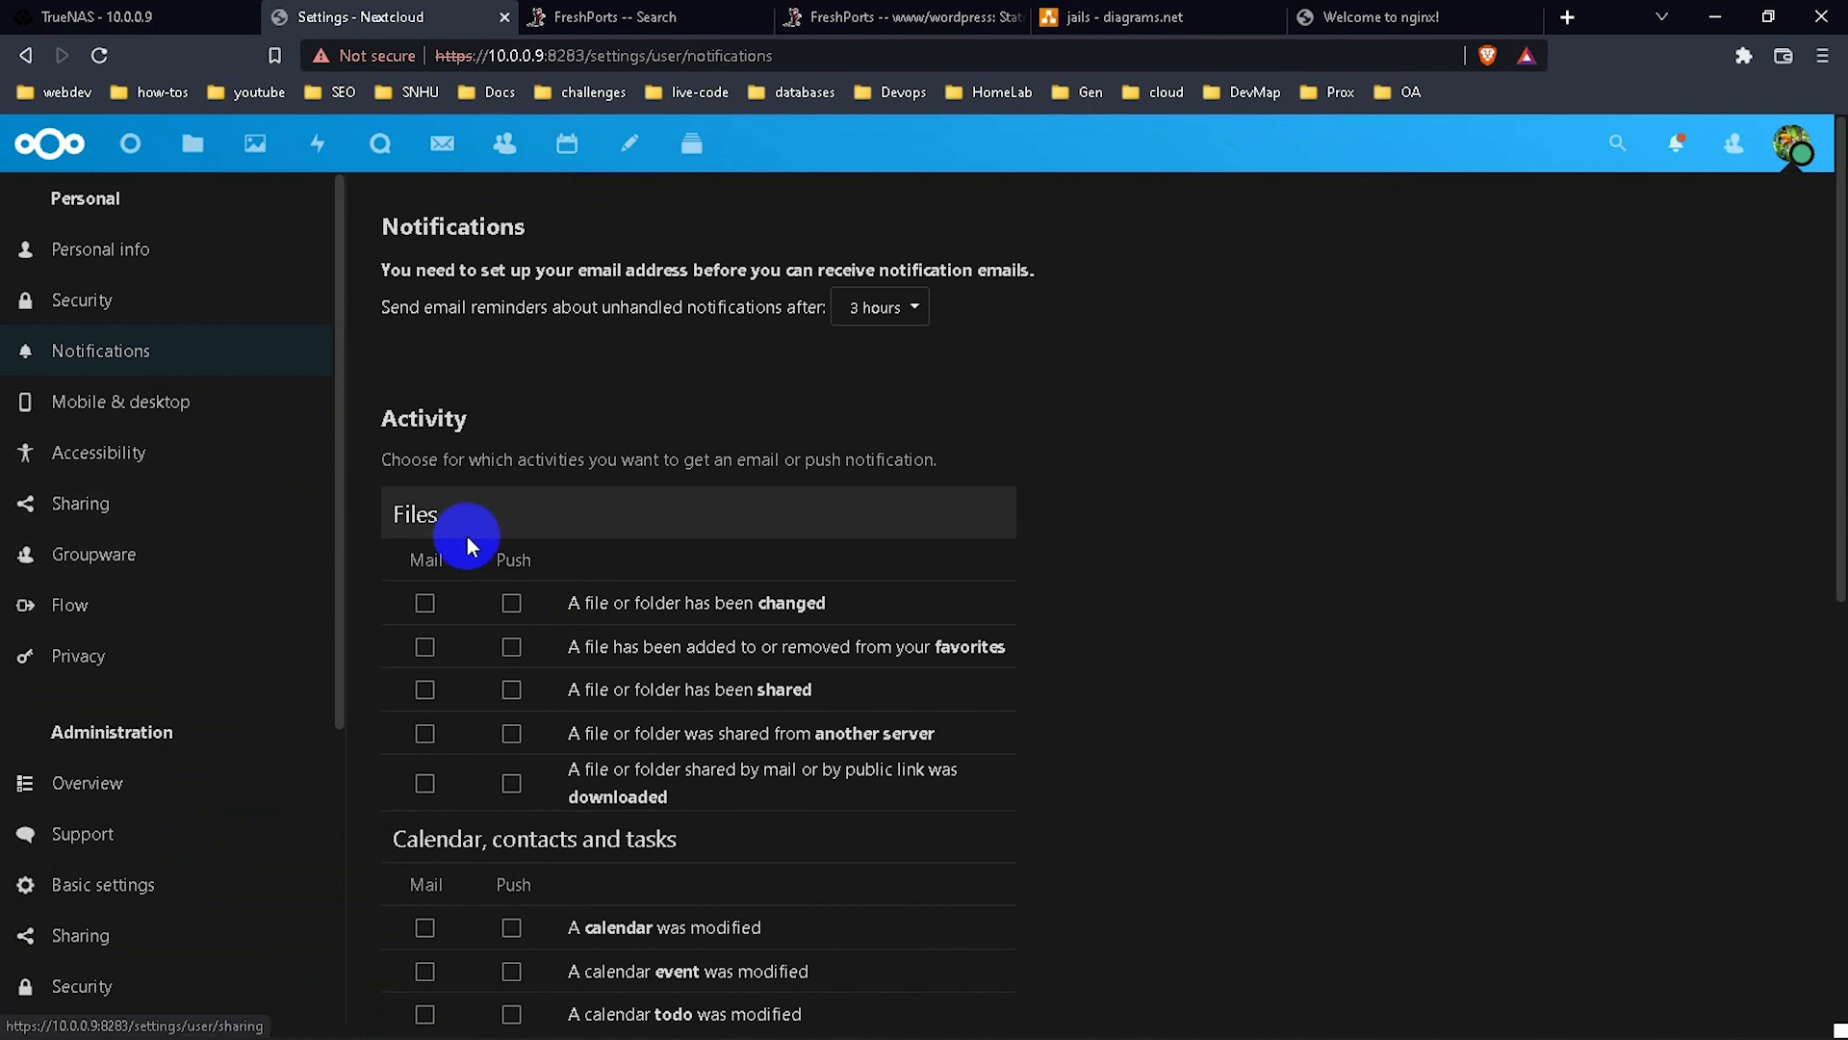
pyautogui.scroll(-6, 847, 650)
pyautogui.scroll(2, 864, 645)
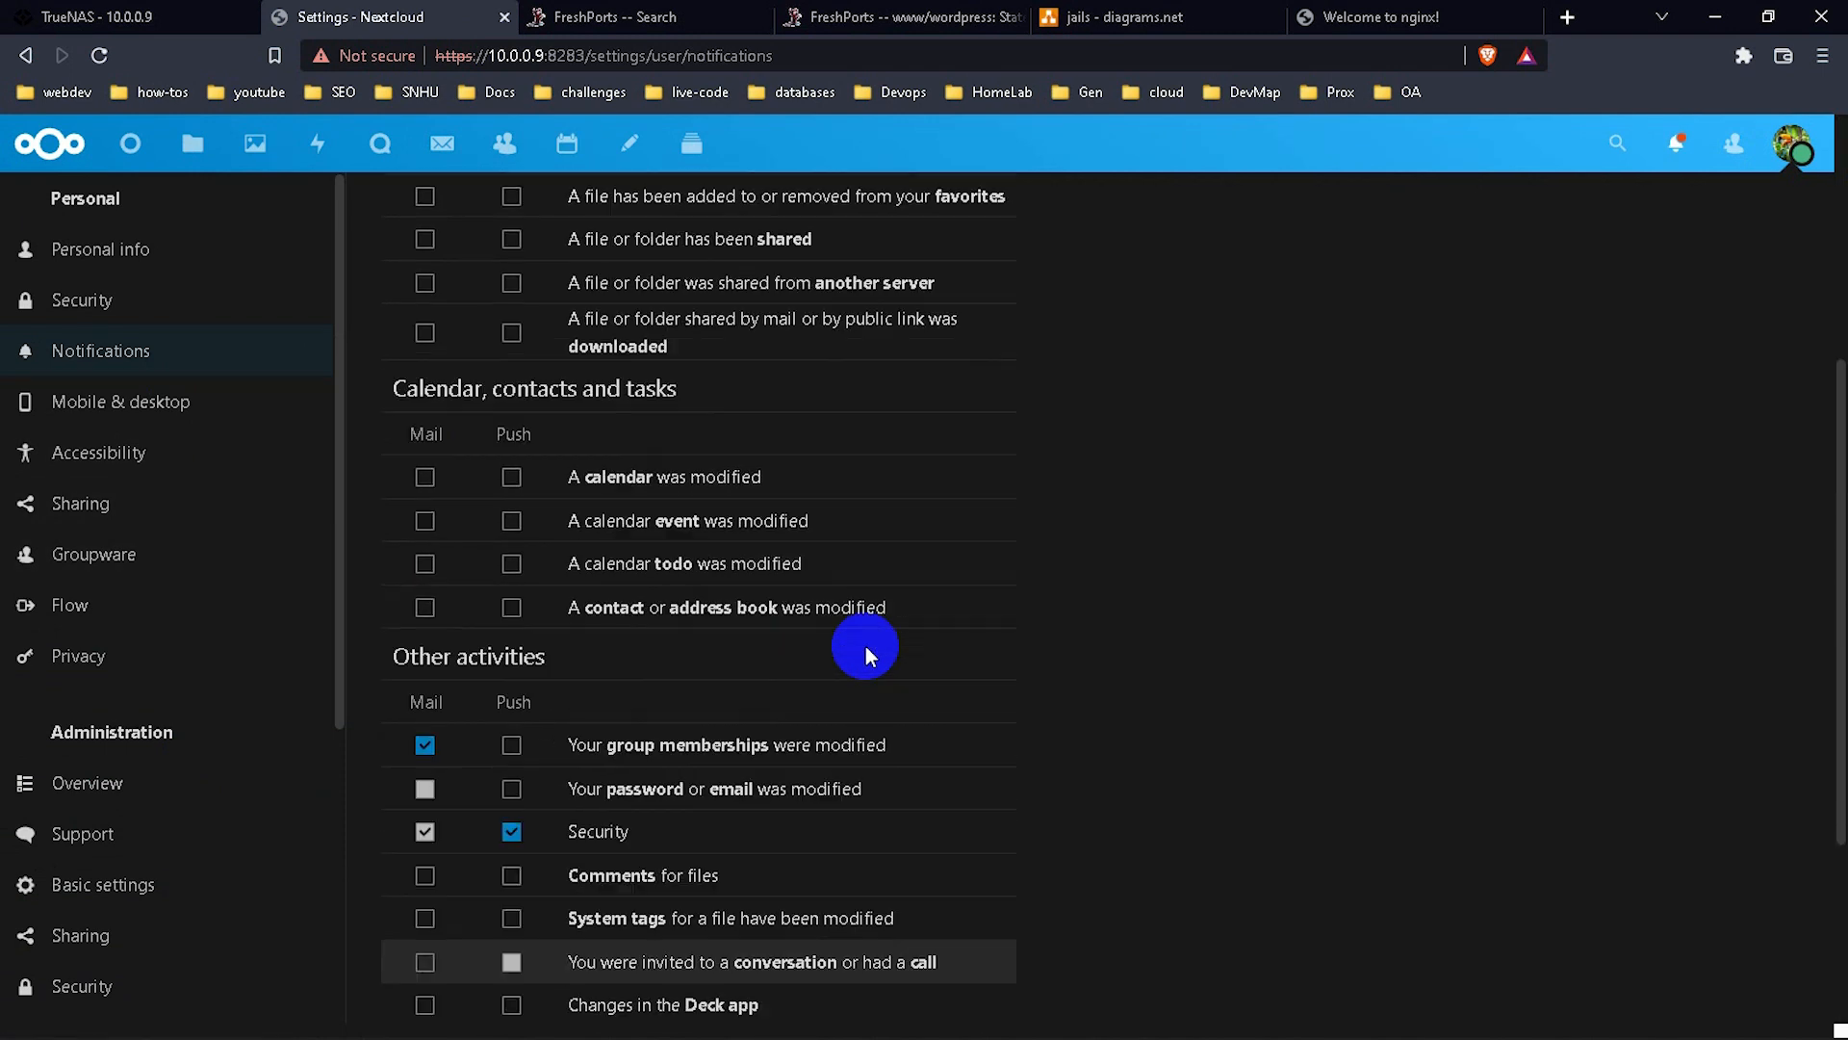
pyautogui.scroll(5, 865, 645)
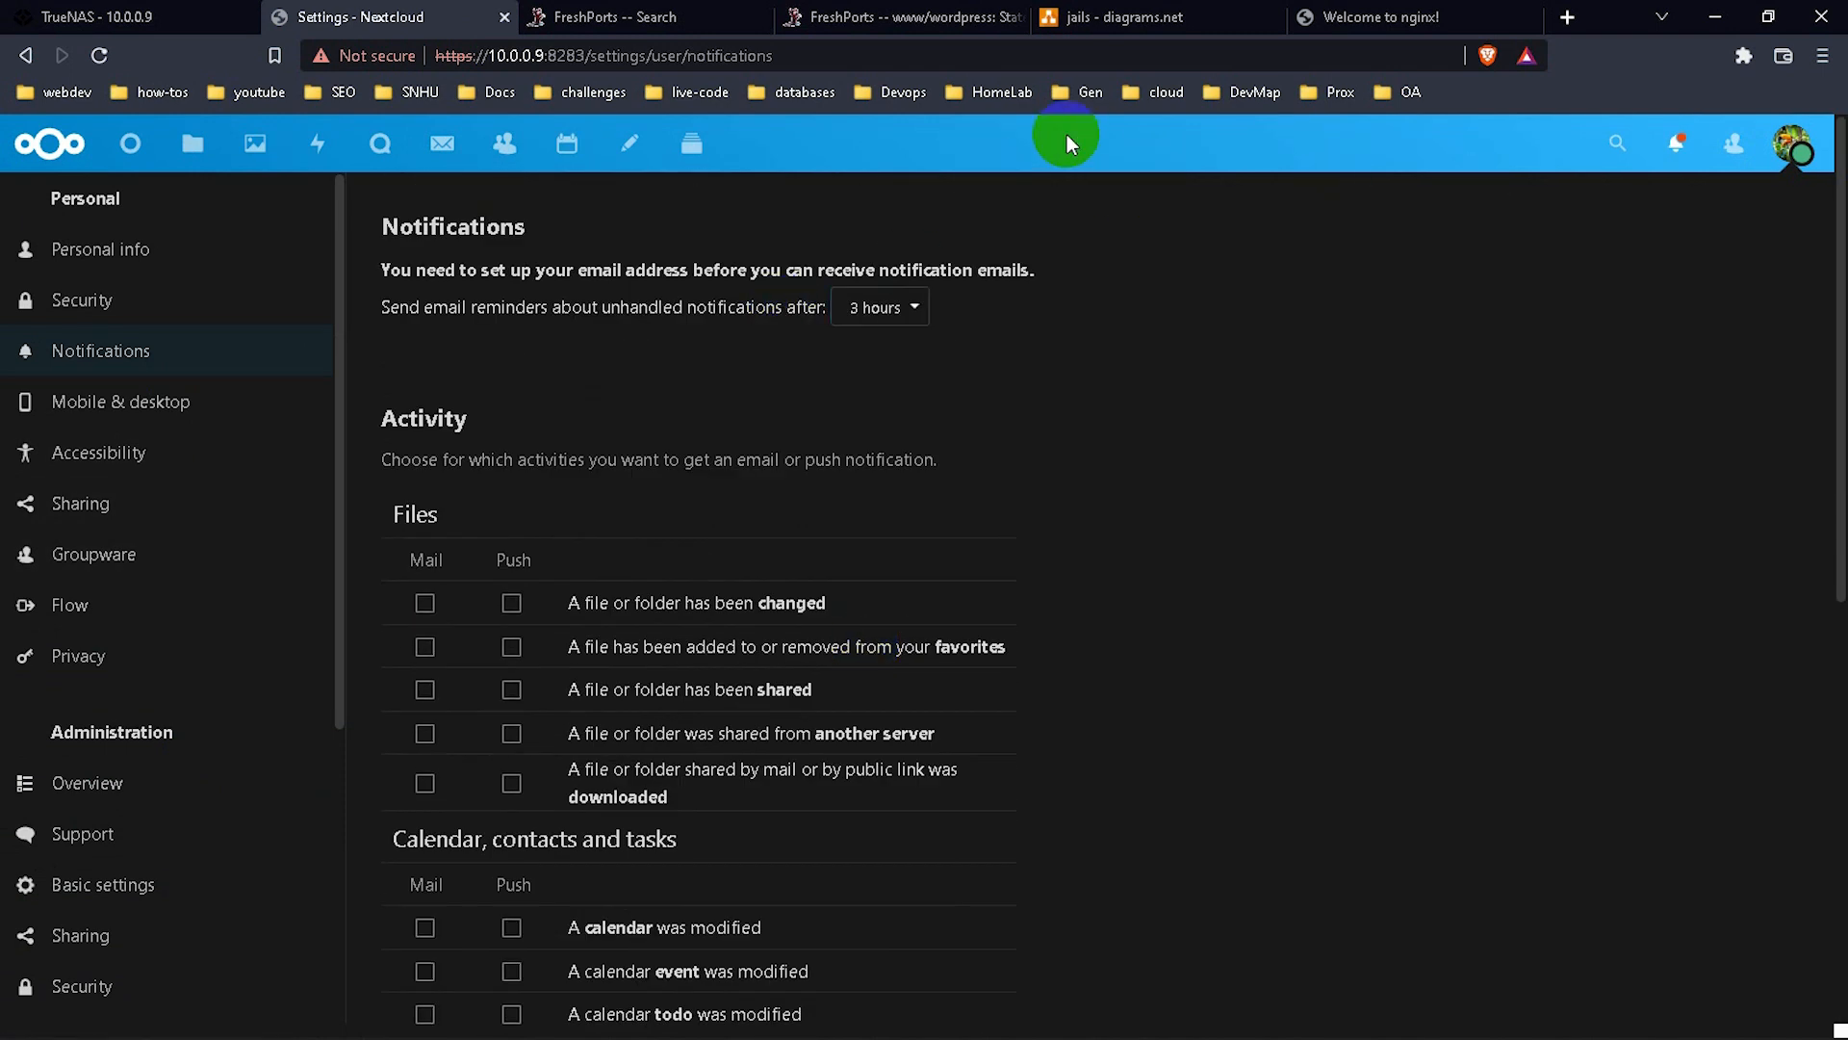
pyautogui.click(153, 146)
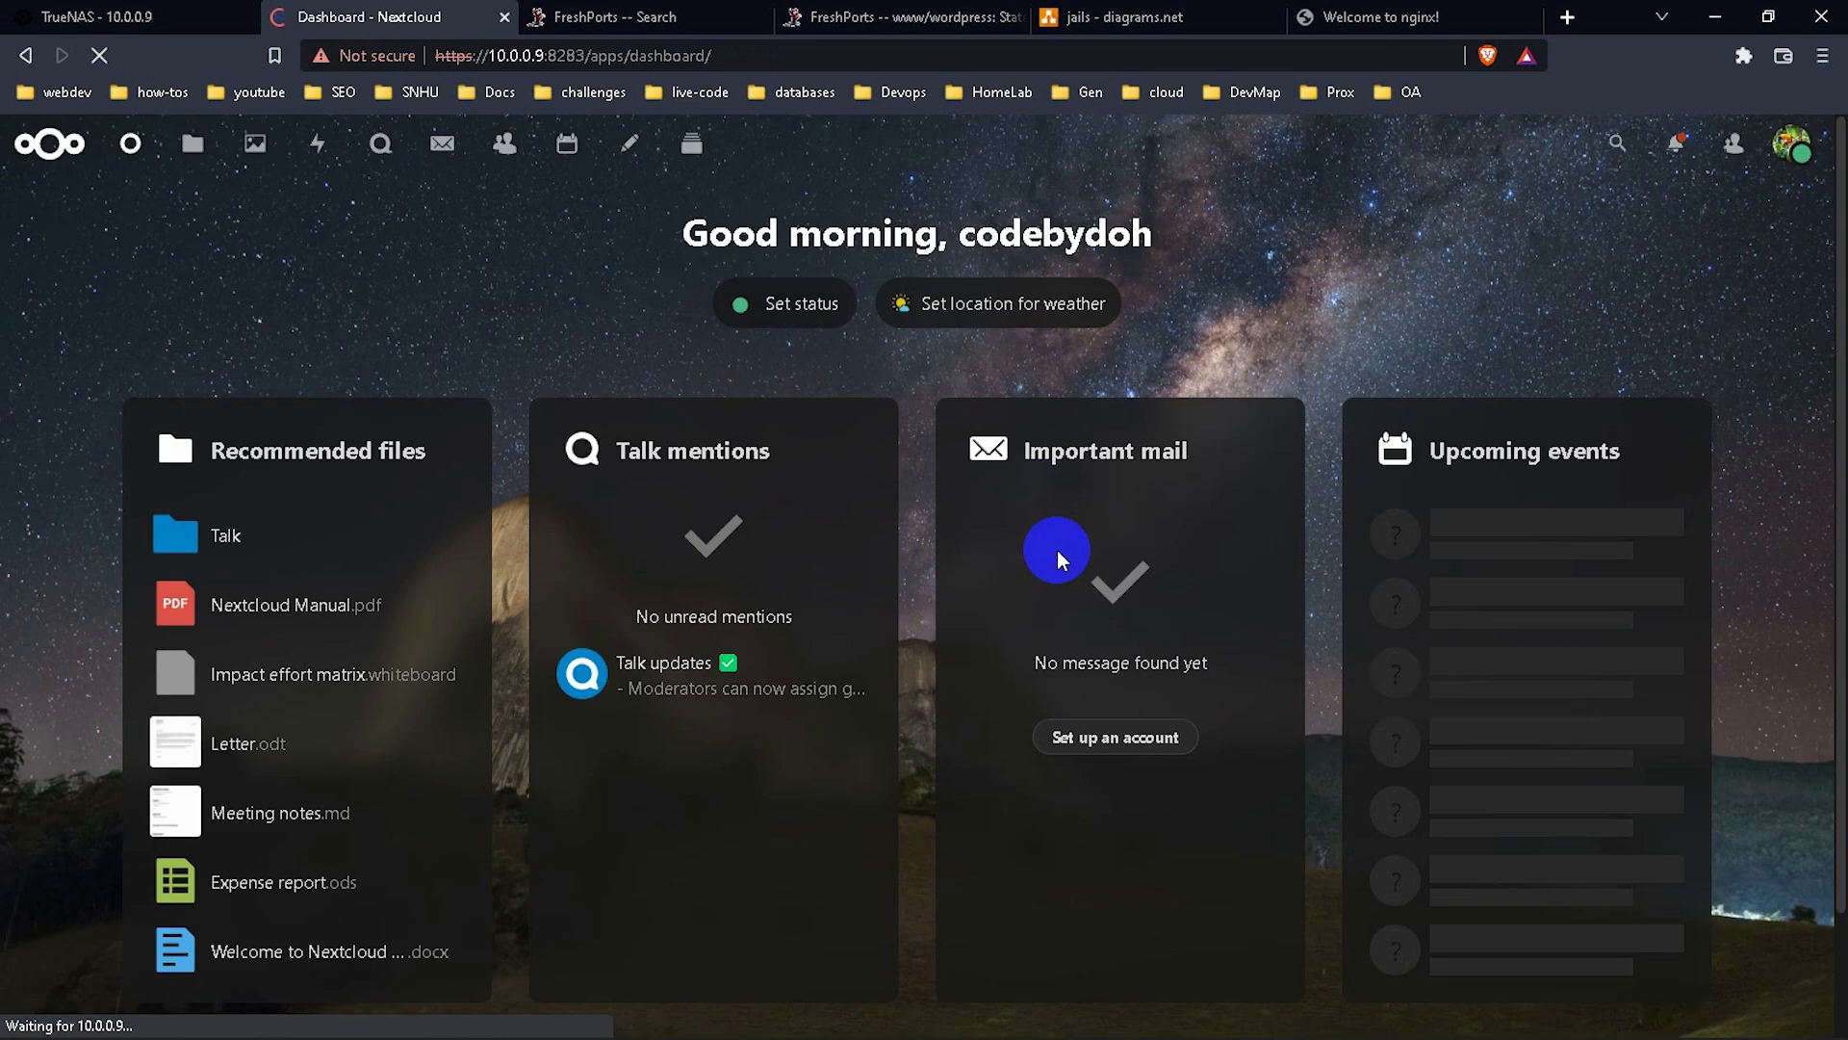
# Enable the Recent statuses widget in the dashboard's Customize dialog.
pyautogui.scroll(-2, 1303, 462)
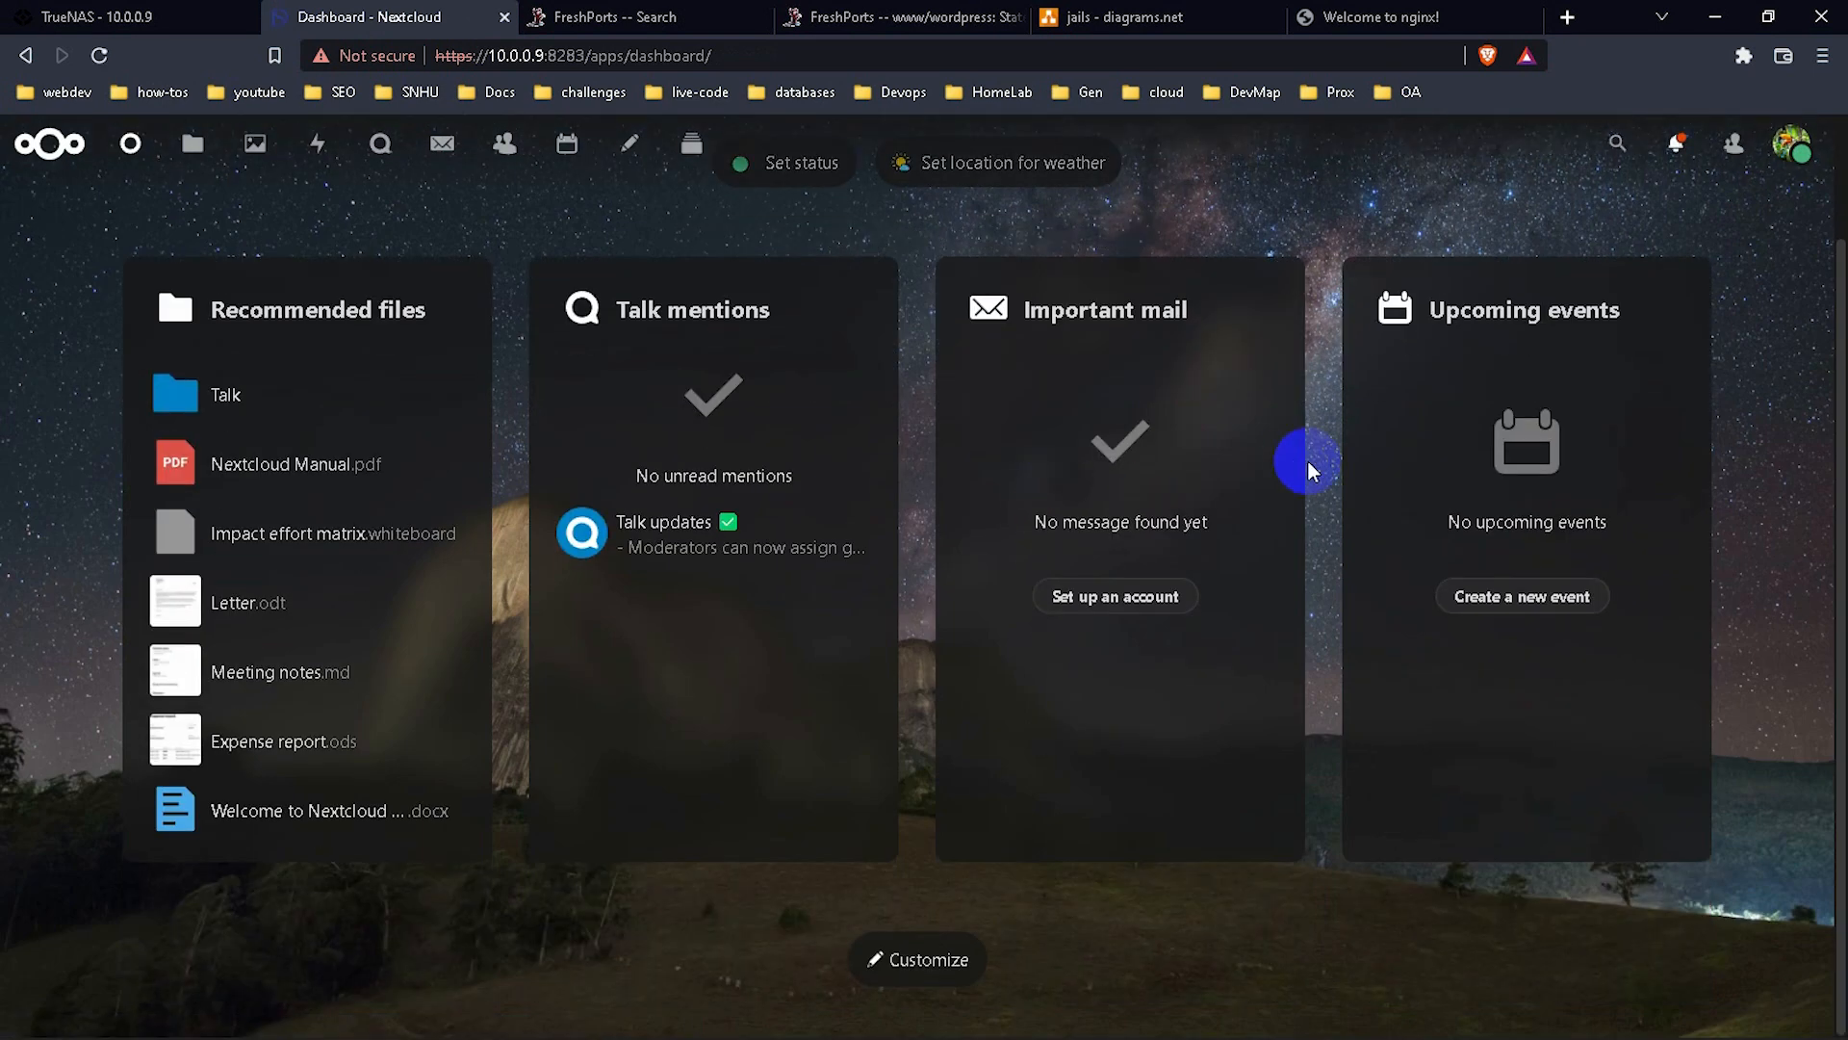
pyautogui.click(943, 960)
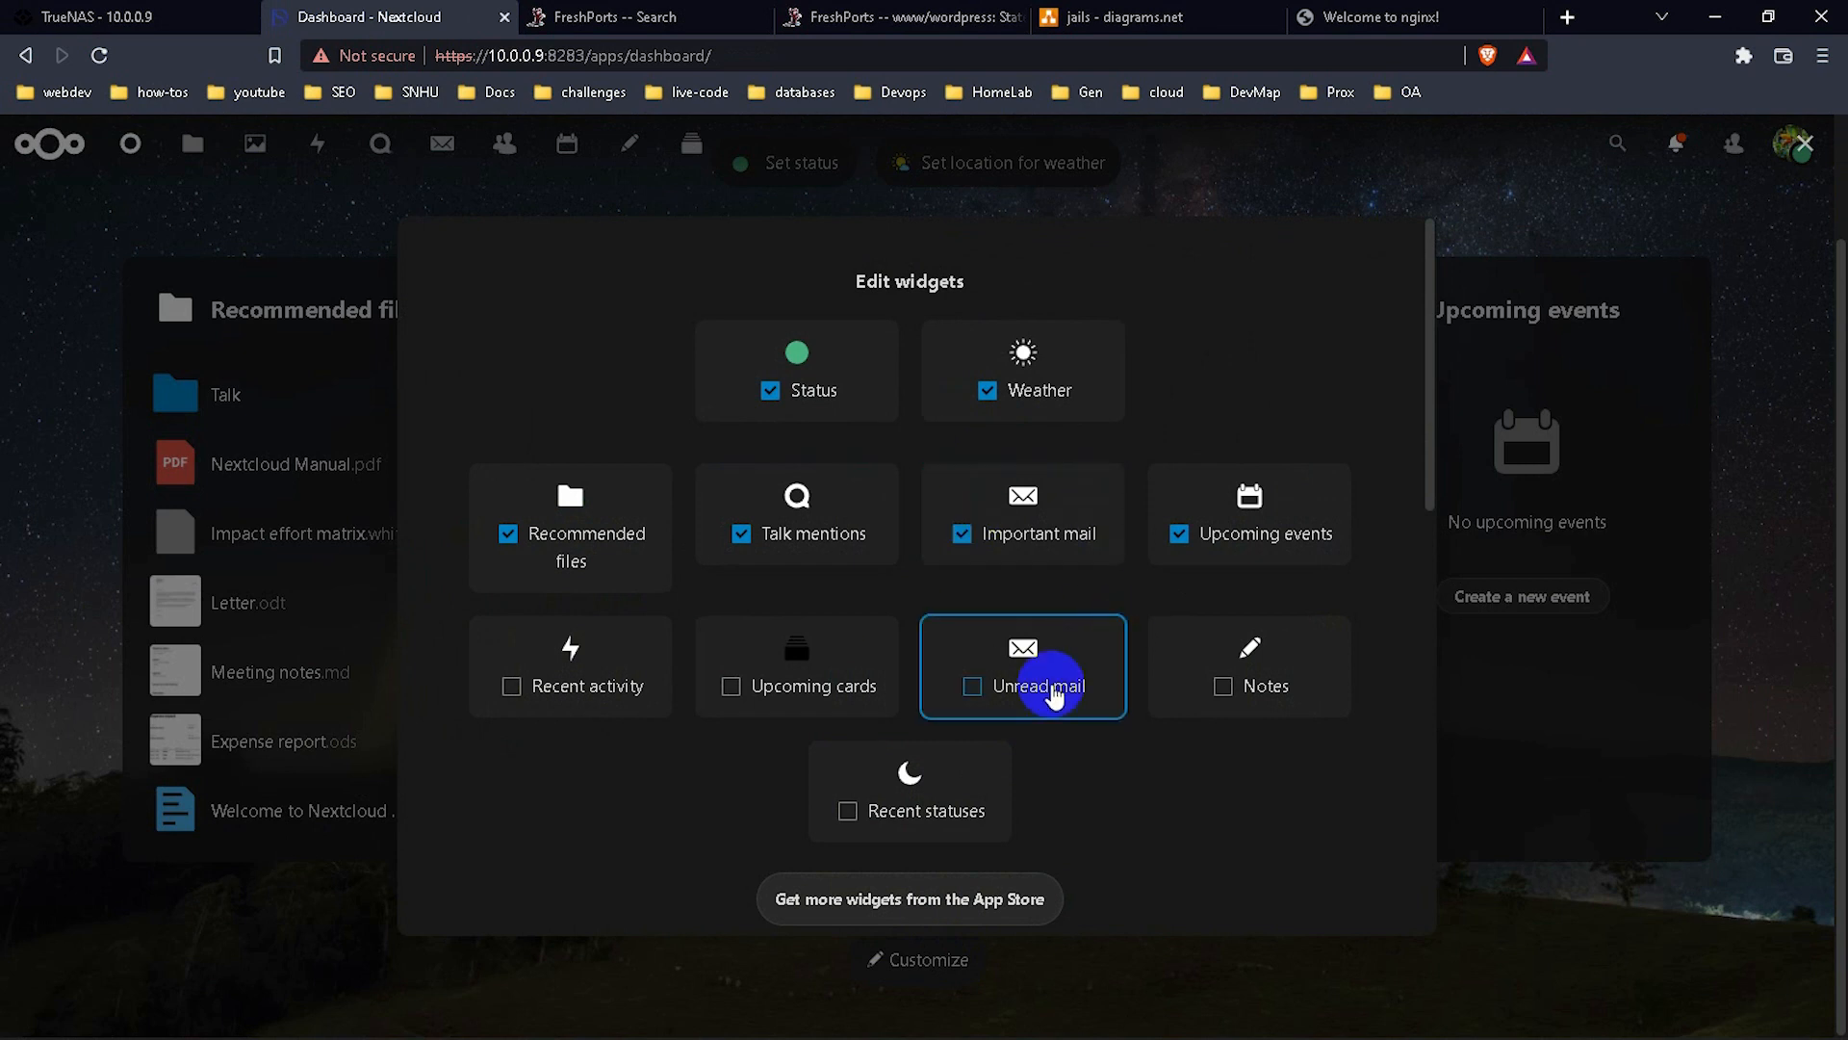
pyautogui.click(848, 811)
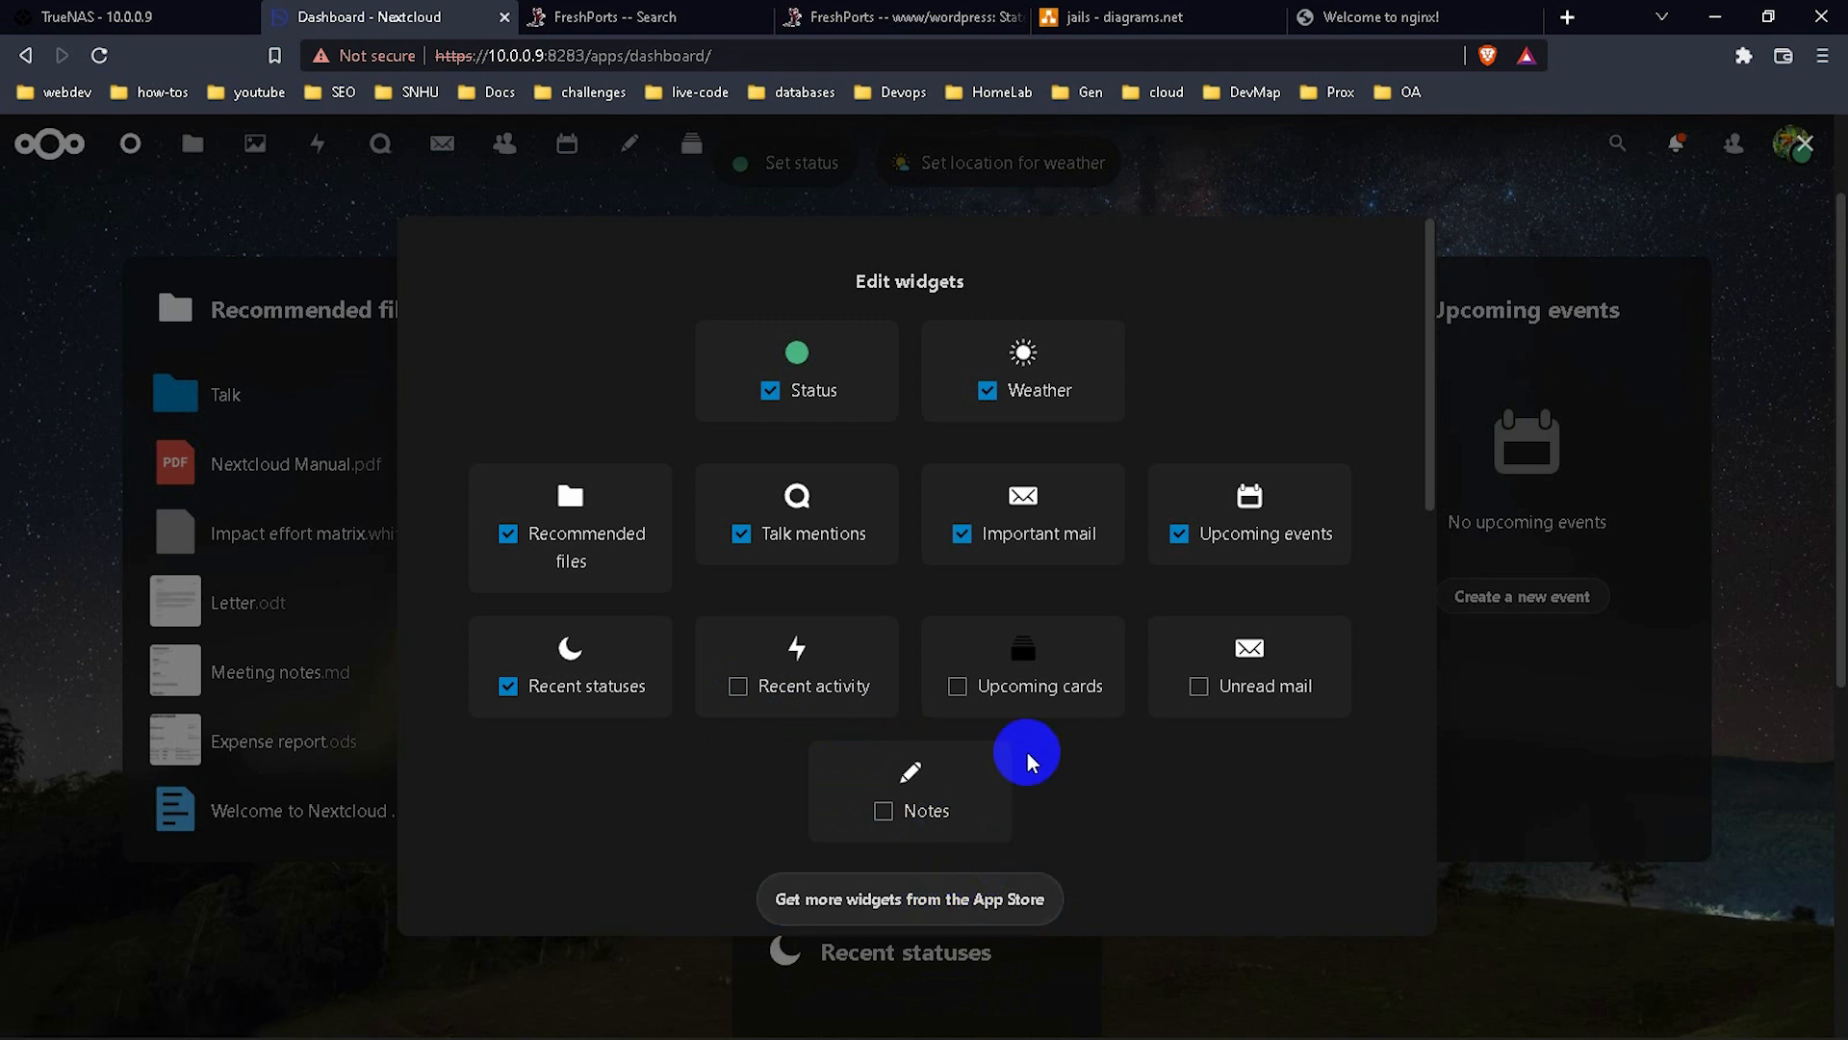
pyautogui.scroll(-5, 1026, 753)
# Try the ferris-wheel and rocky-coast backgrounds, then settle on the starry mountain image.
pyautogui.scroll(-1, 1026, 753)
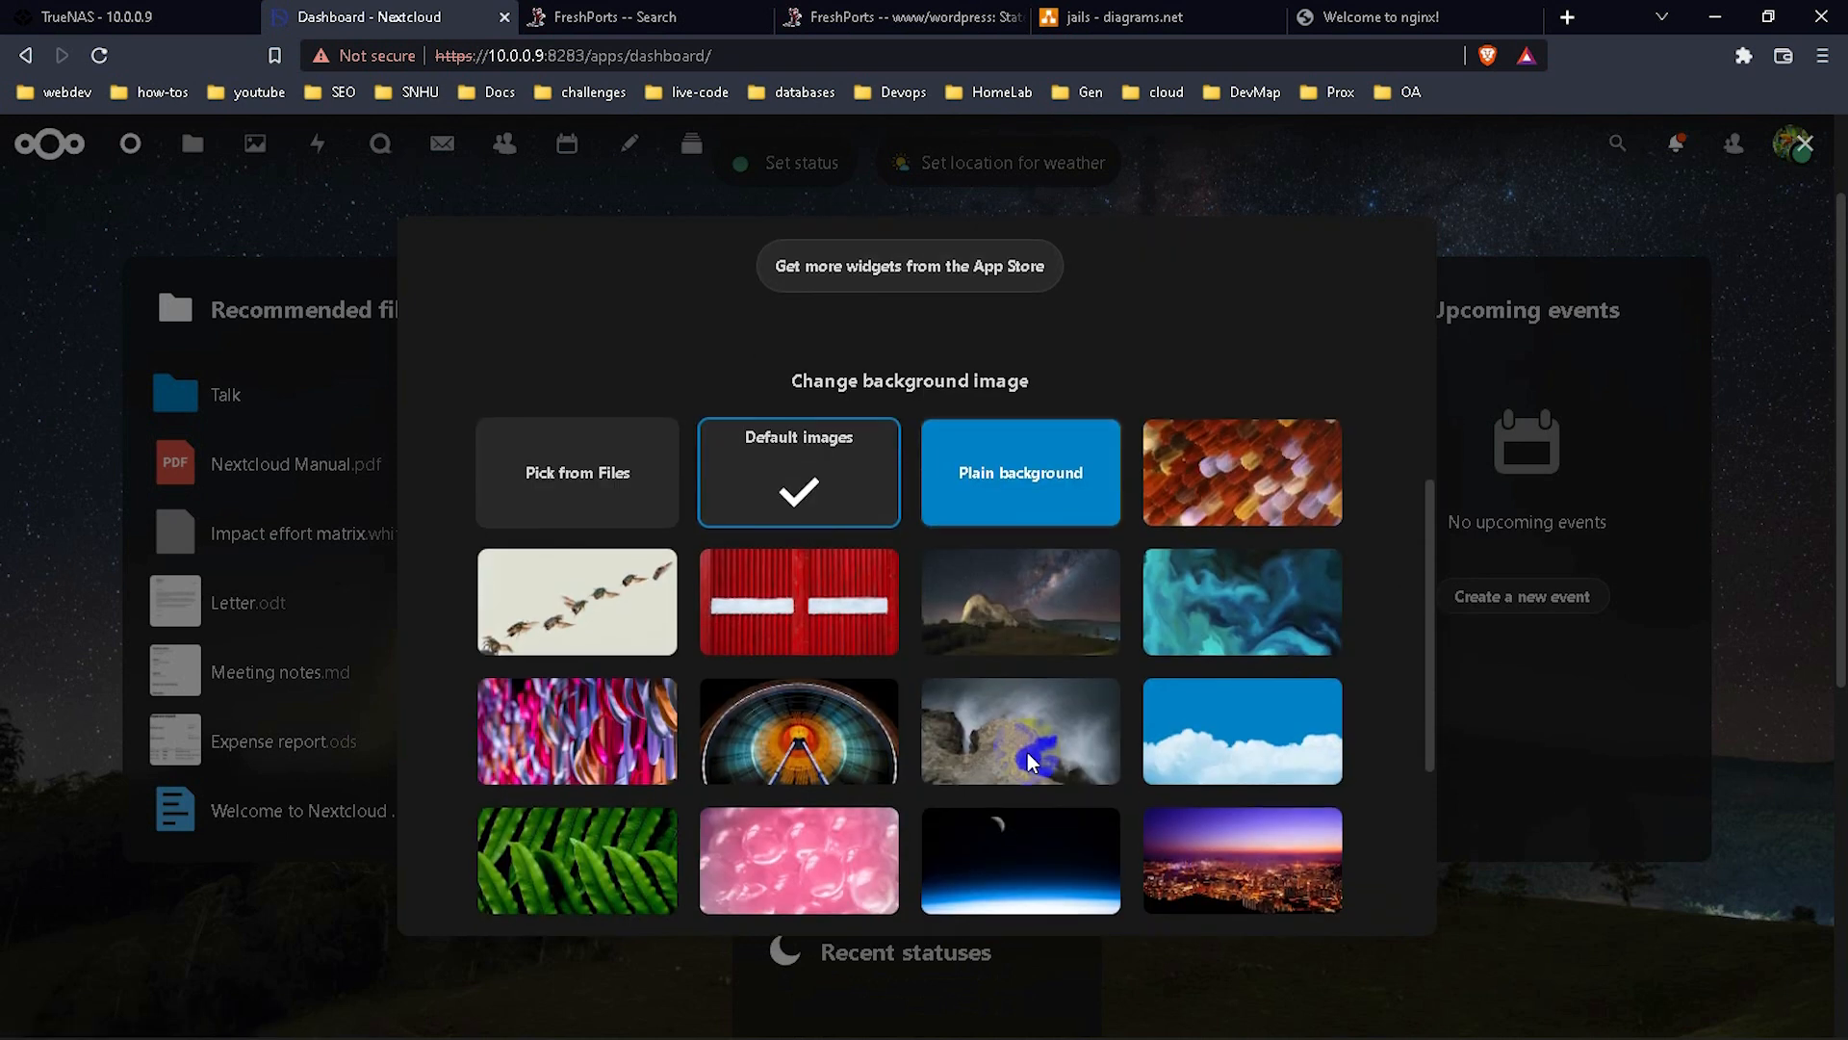
pyautogui.scroll(-2, 1044, 825)
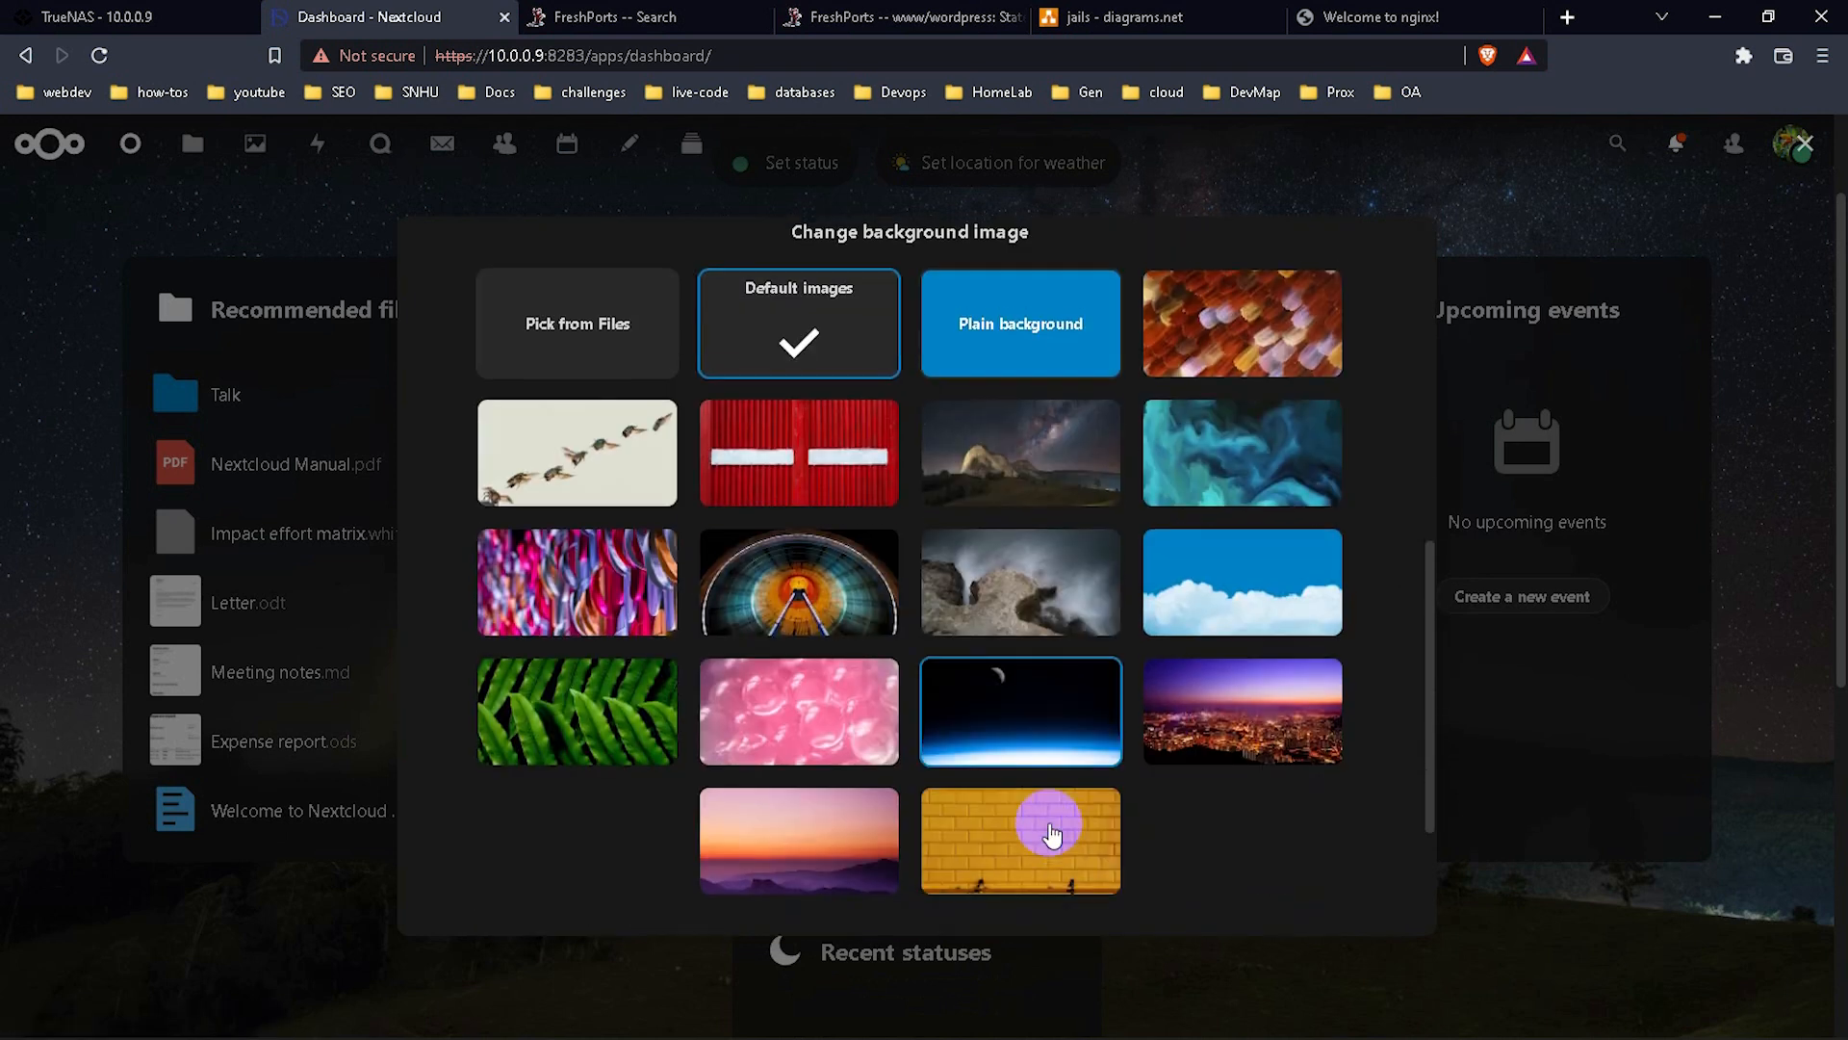
pyautogui.scroll(-1, 1043, 767)
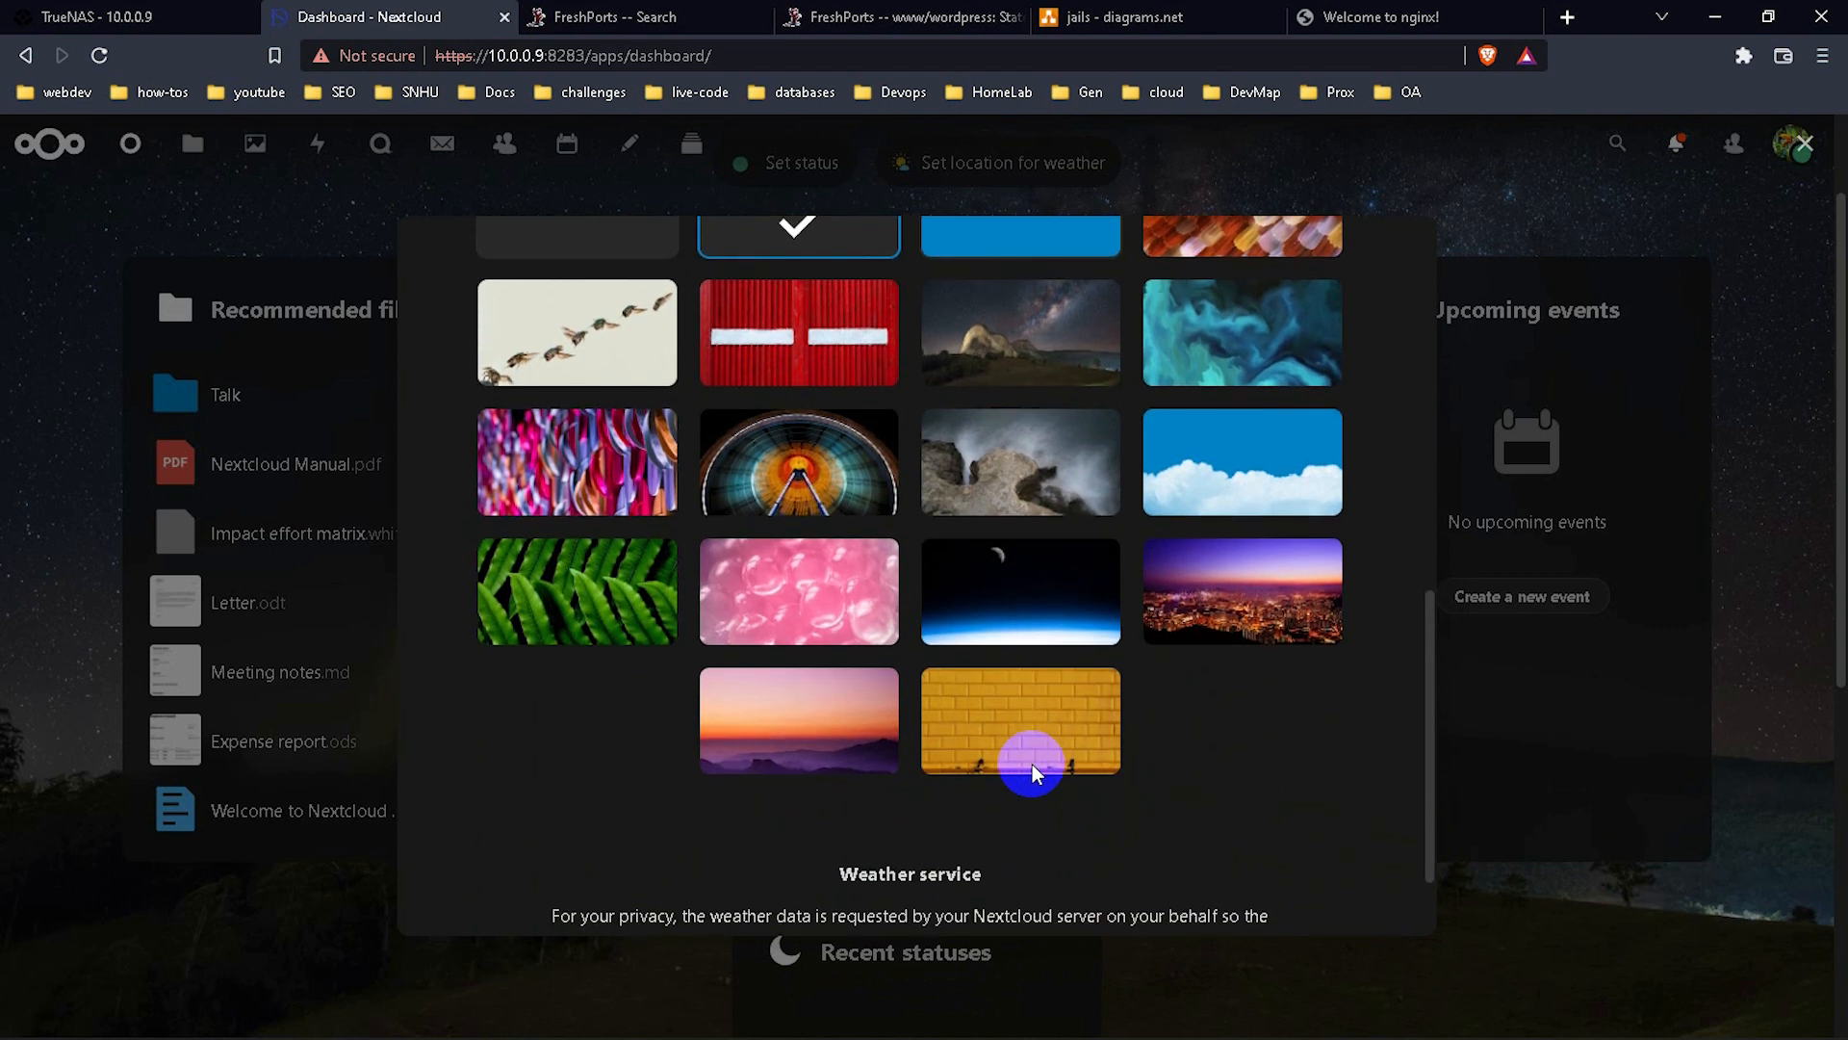
pyautogui.scroll(1, 1032, 764)
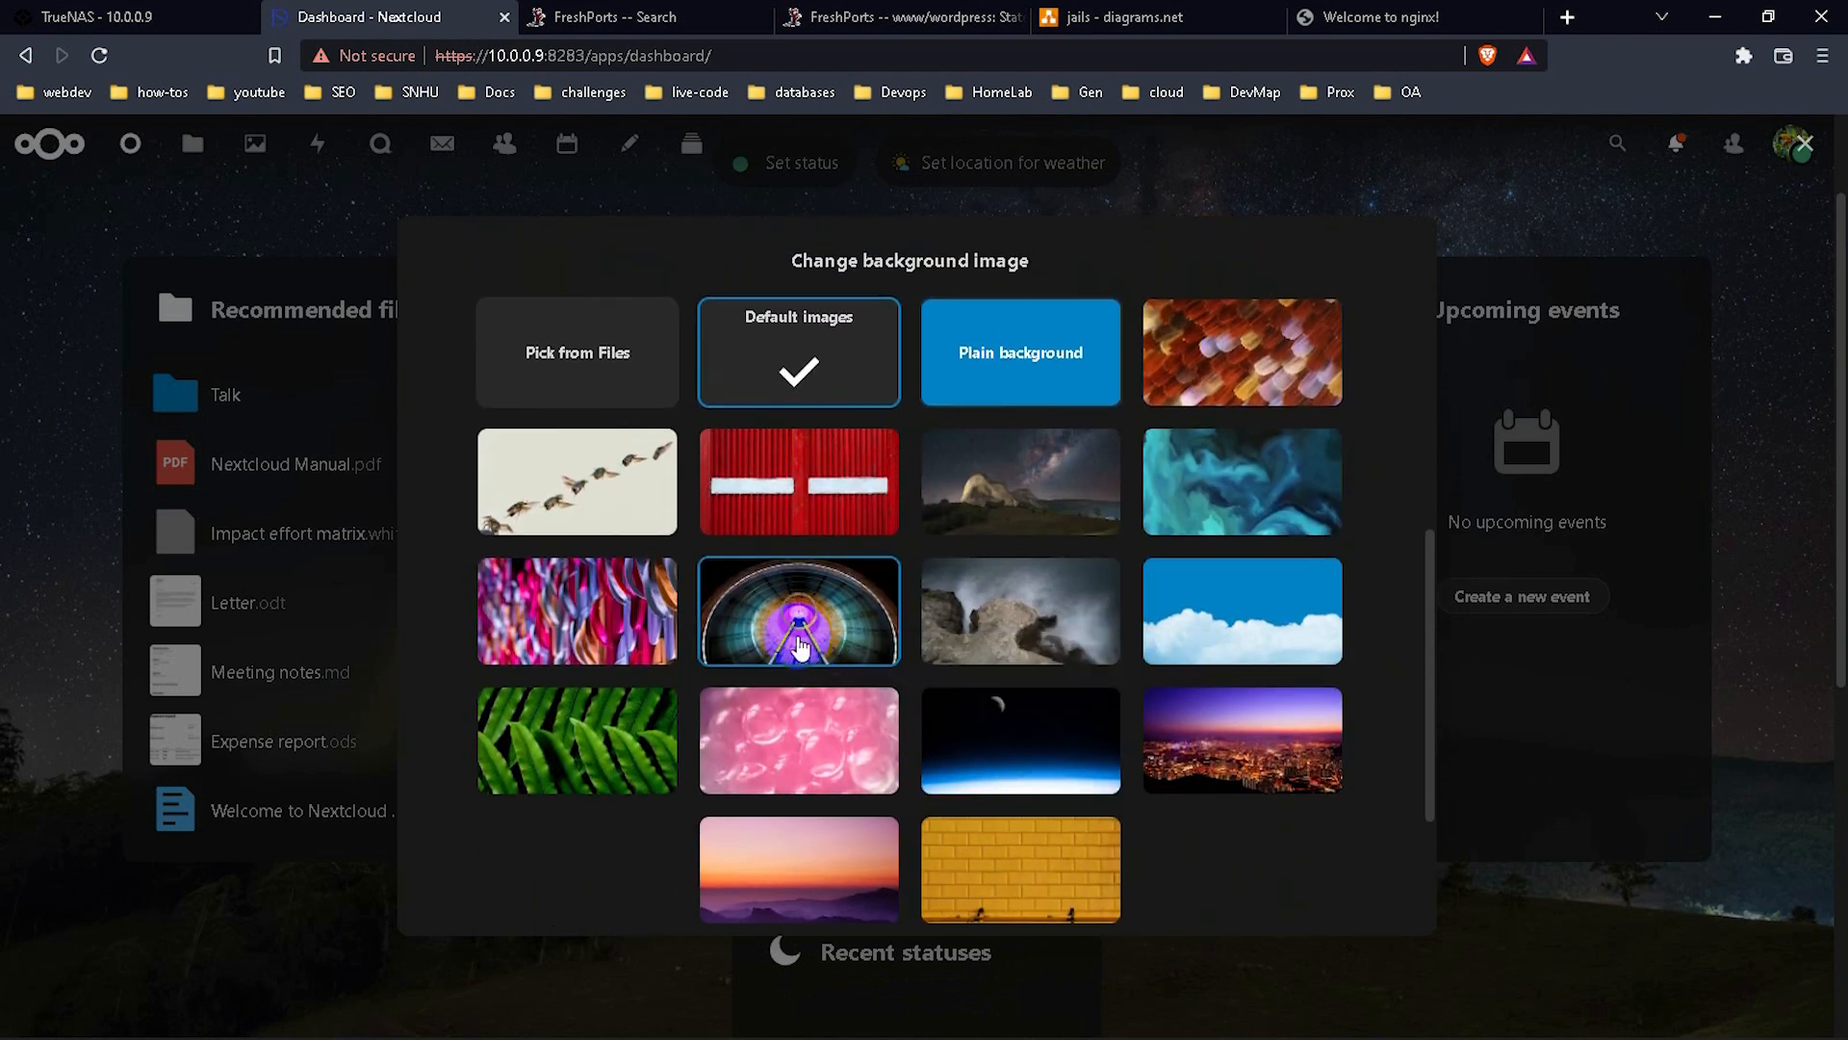
pyautogui.click(801, 649)
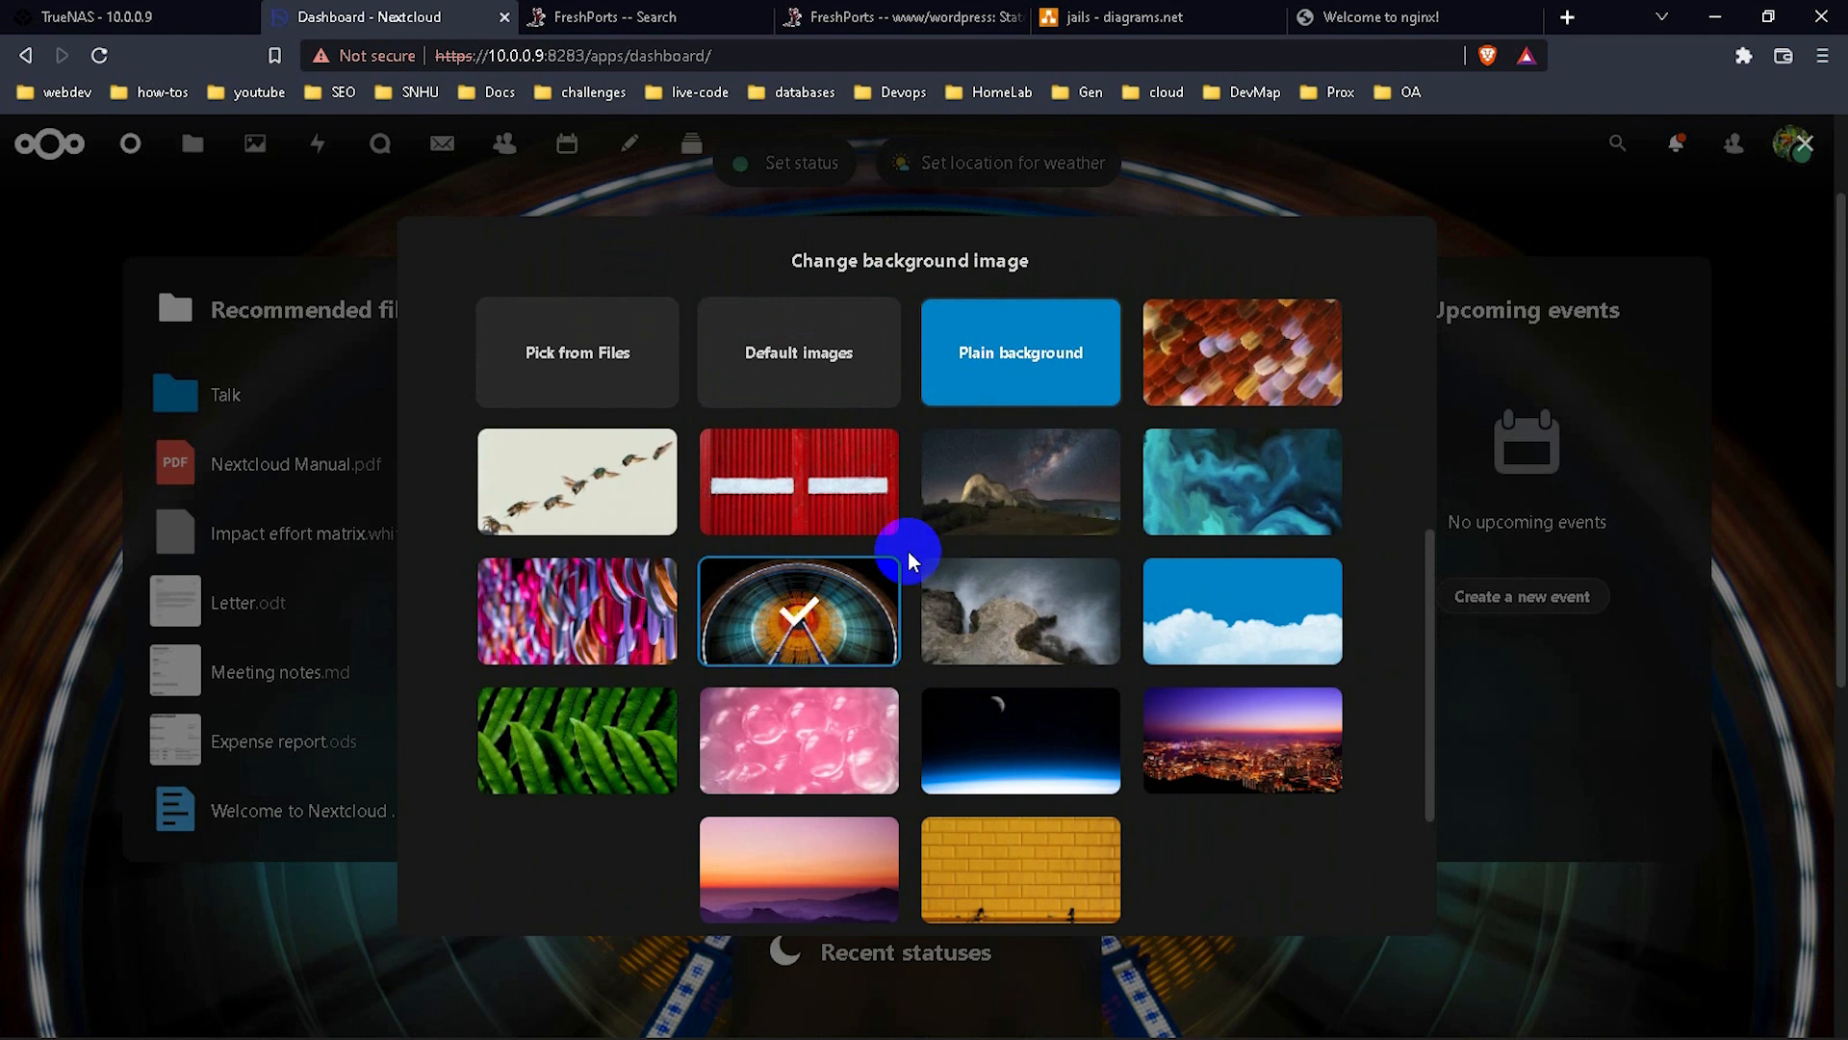
pyautogui.click(1052, 633)
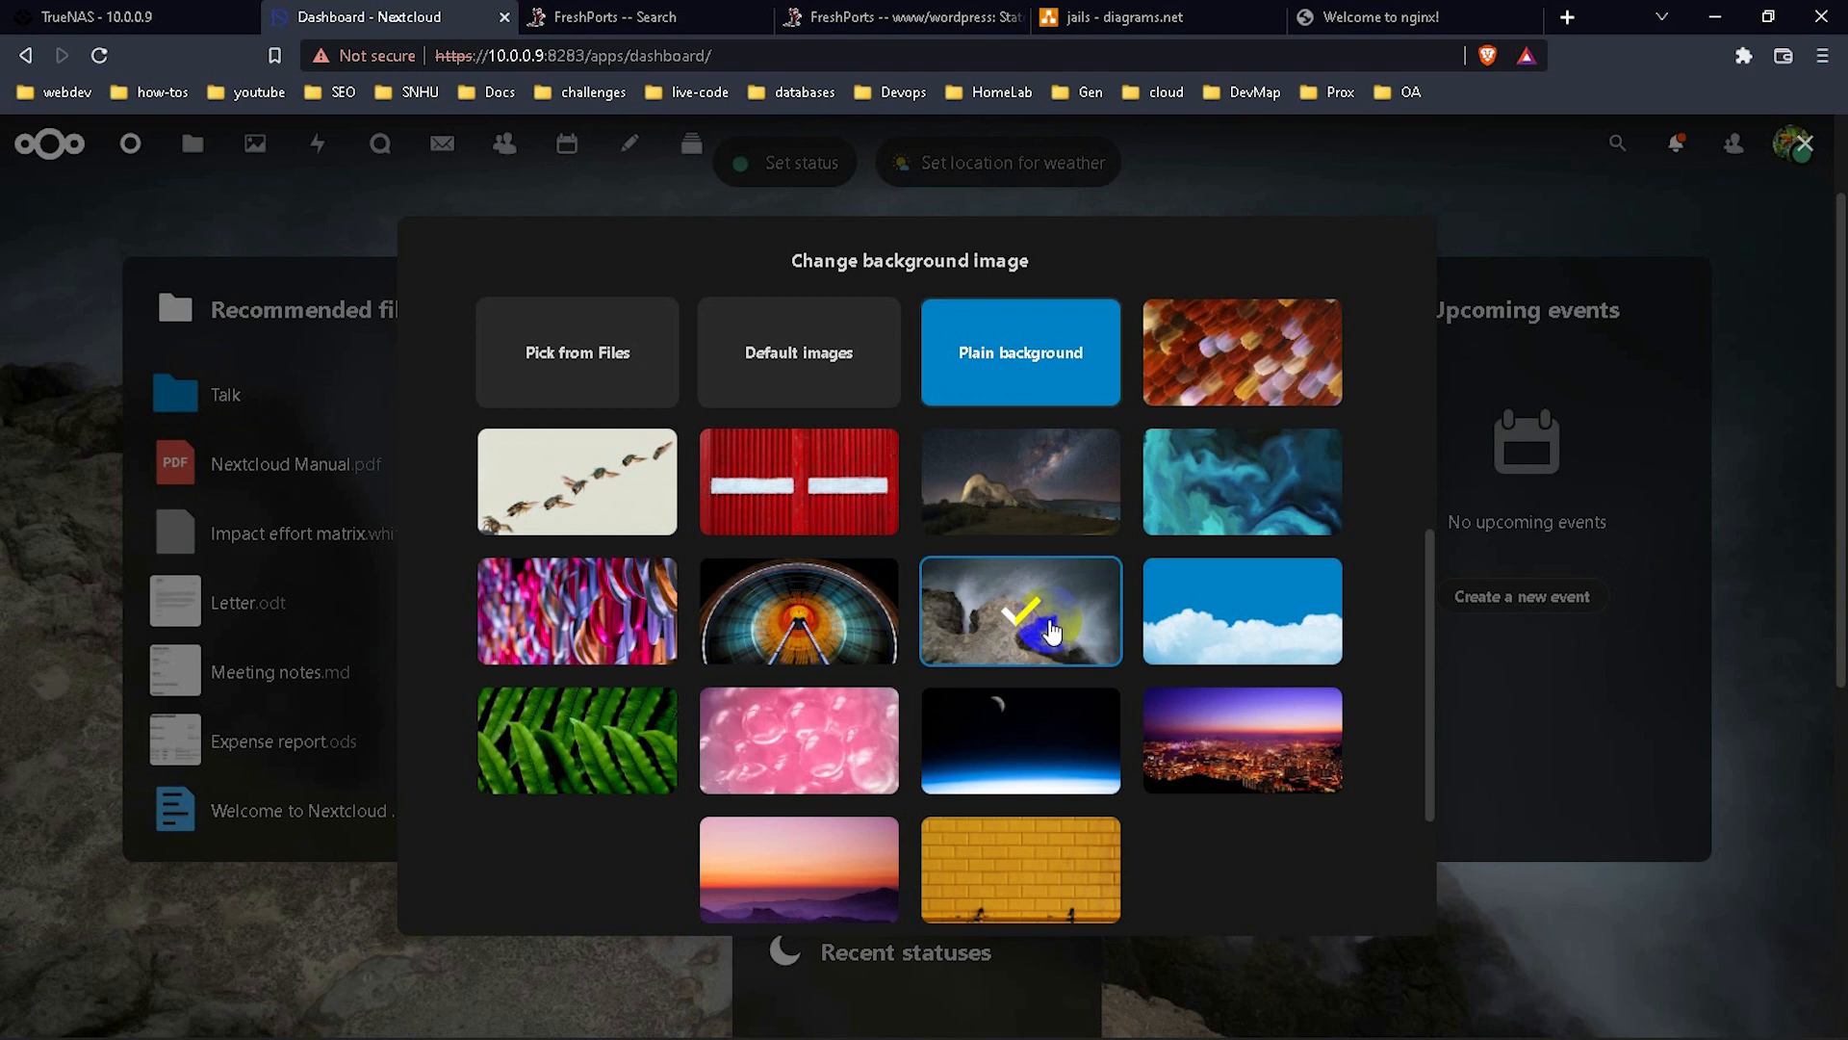
pyautogui.click(1038, 490)
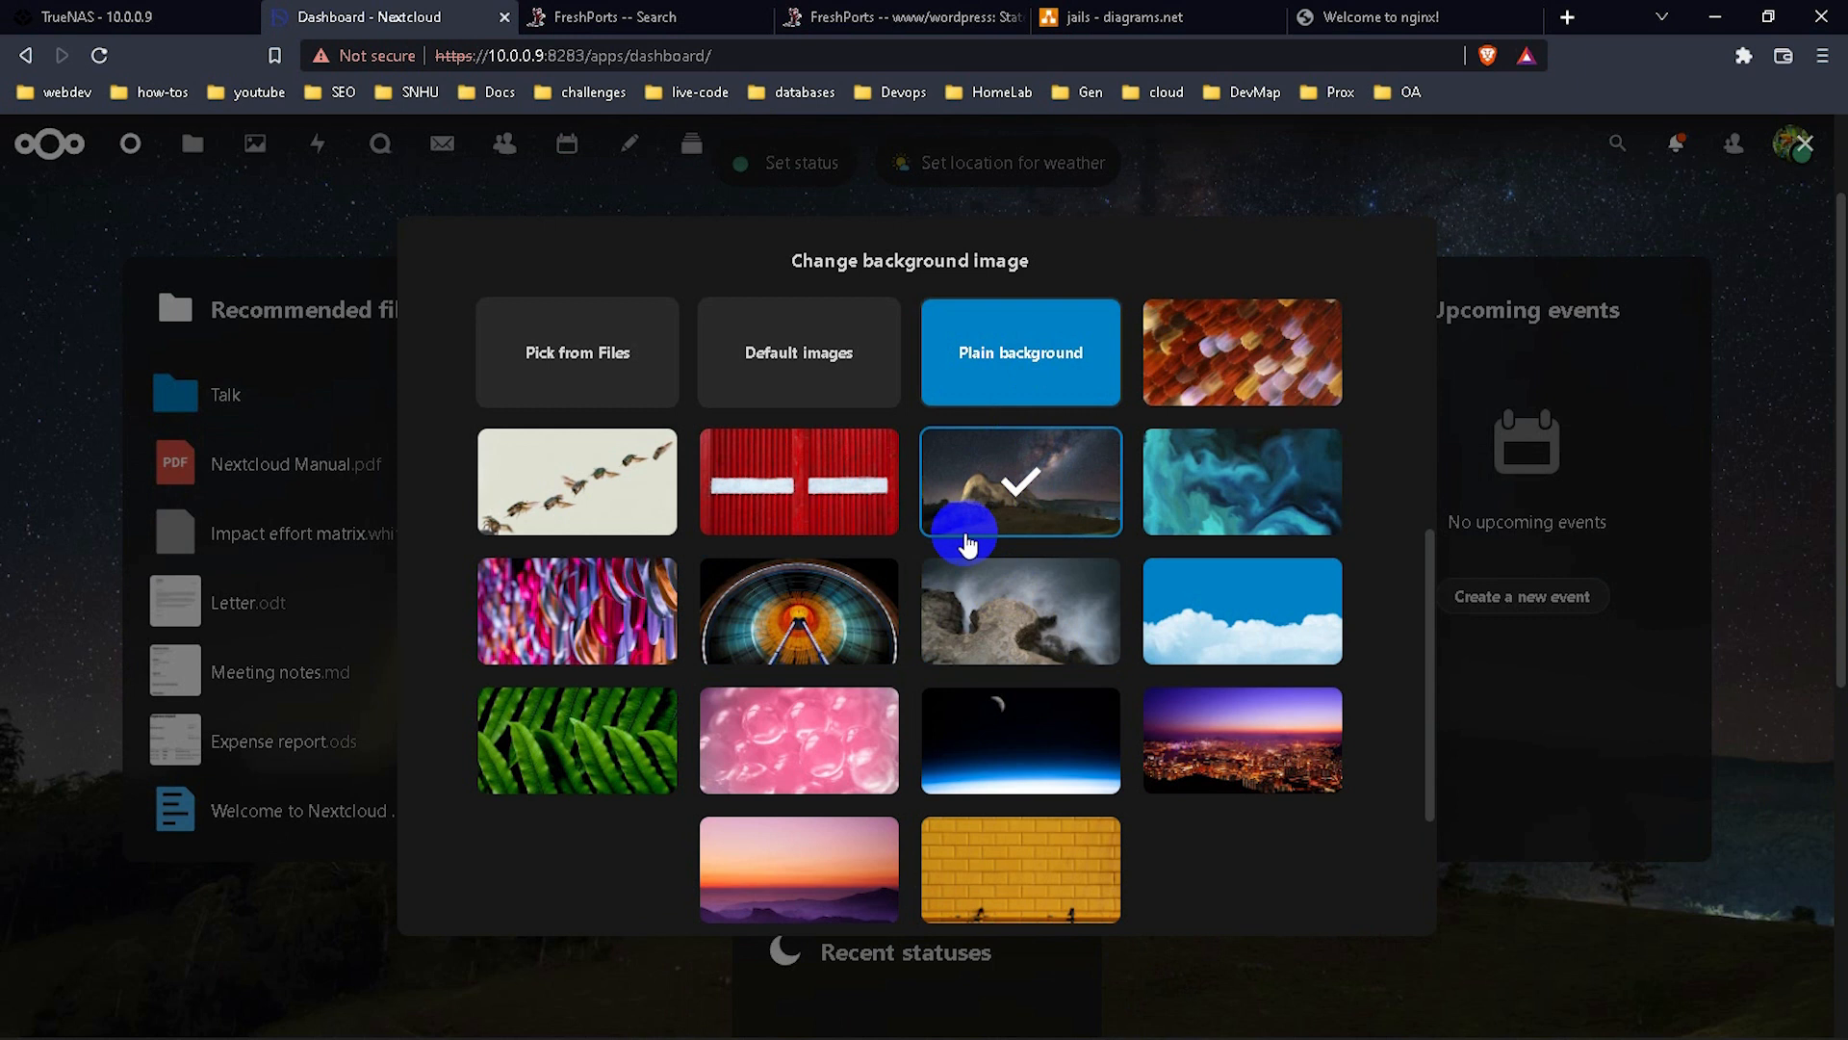
# Add the Recent activity, Unread mail and Upcoming cards widgets.
pyautogui.scroll(5, 871, 492)
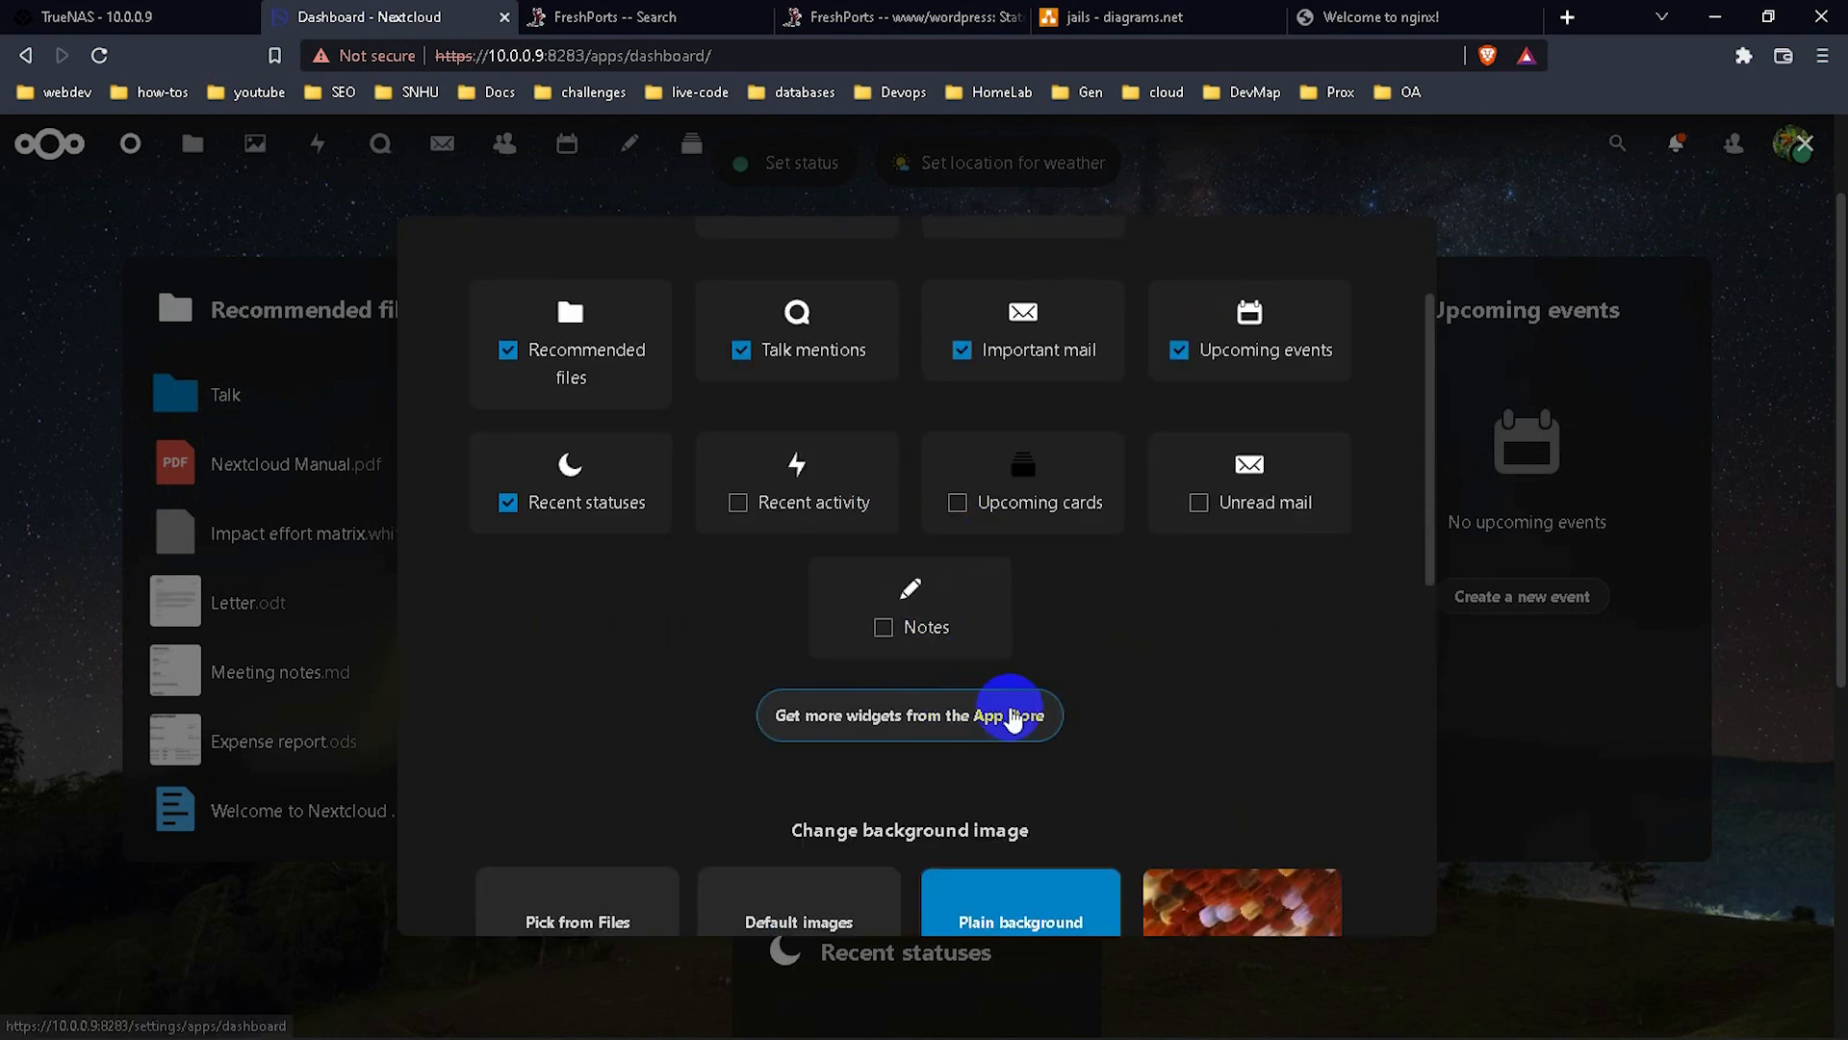
pyautogui.scroll(2, 1060, 646)
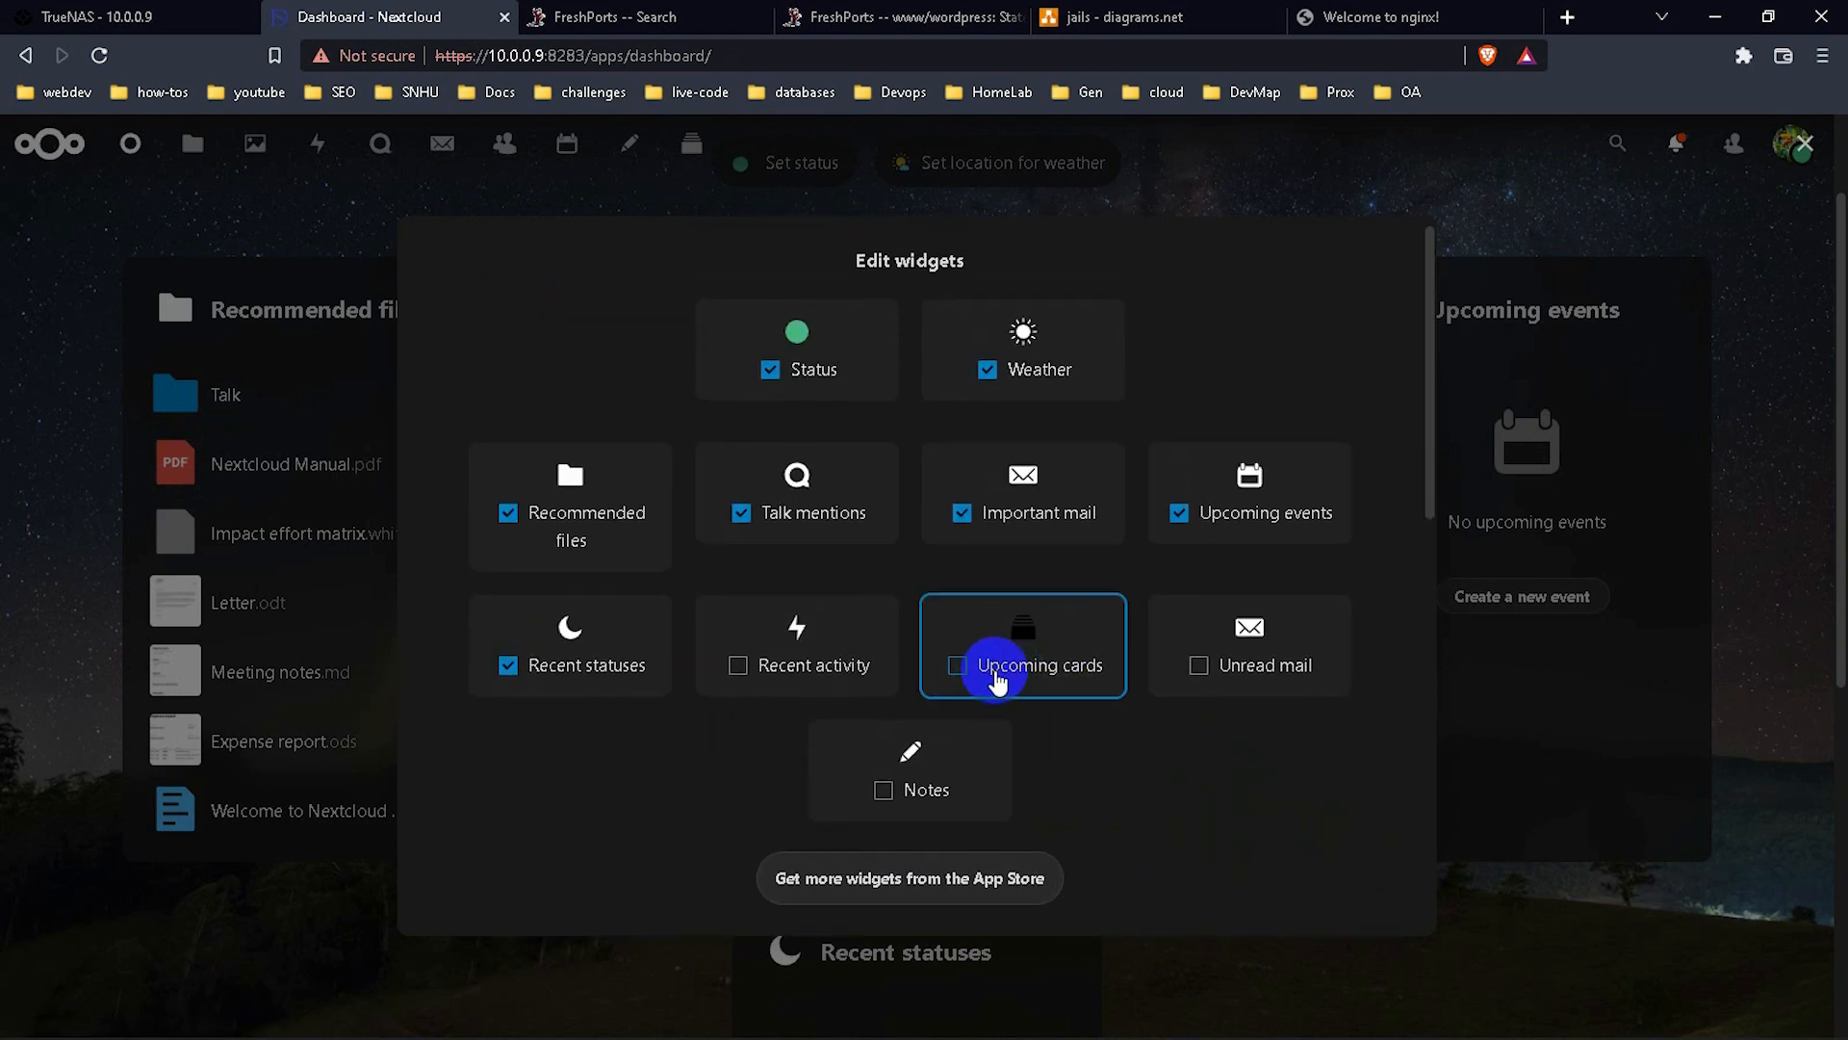
pyautogui.click(831, 667)
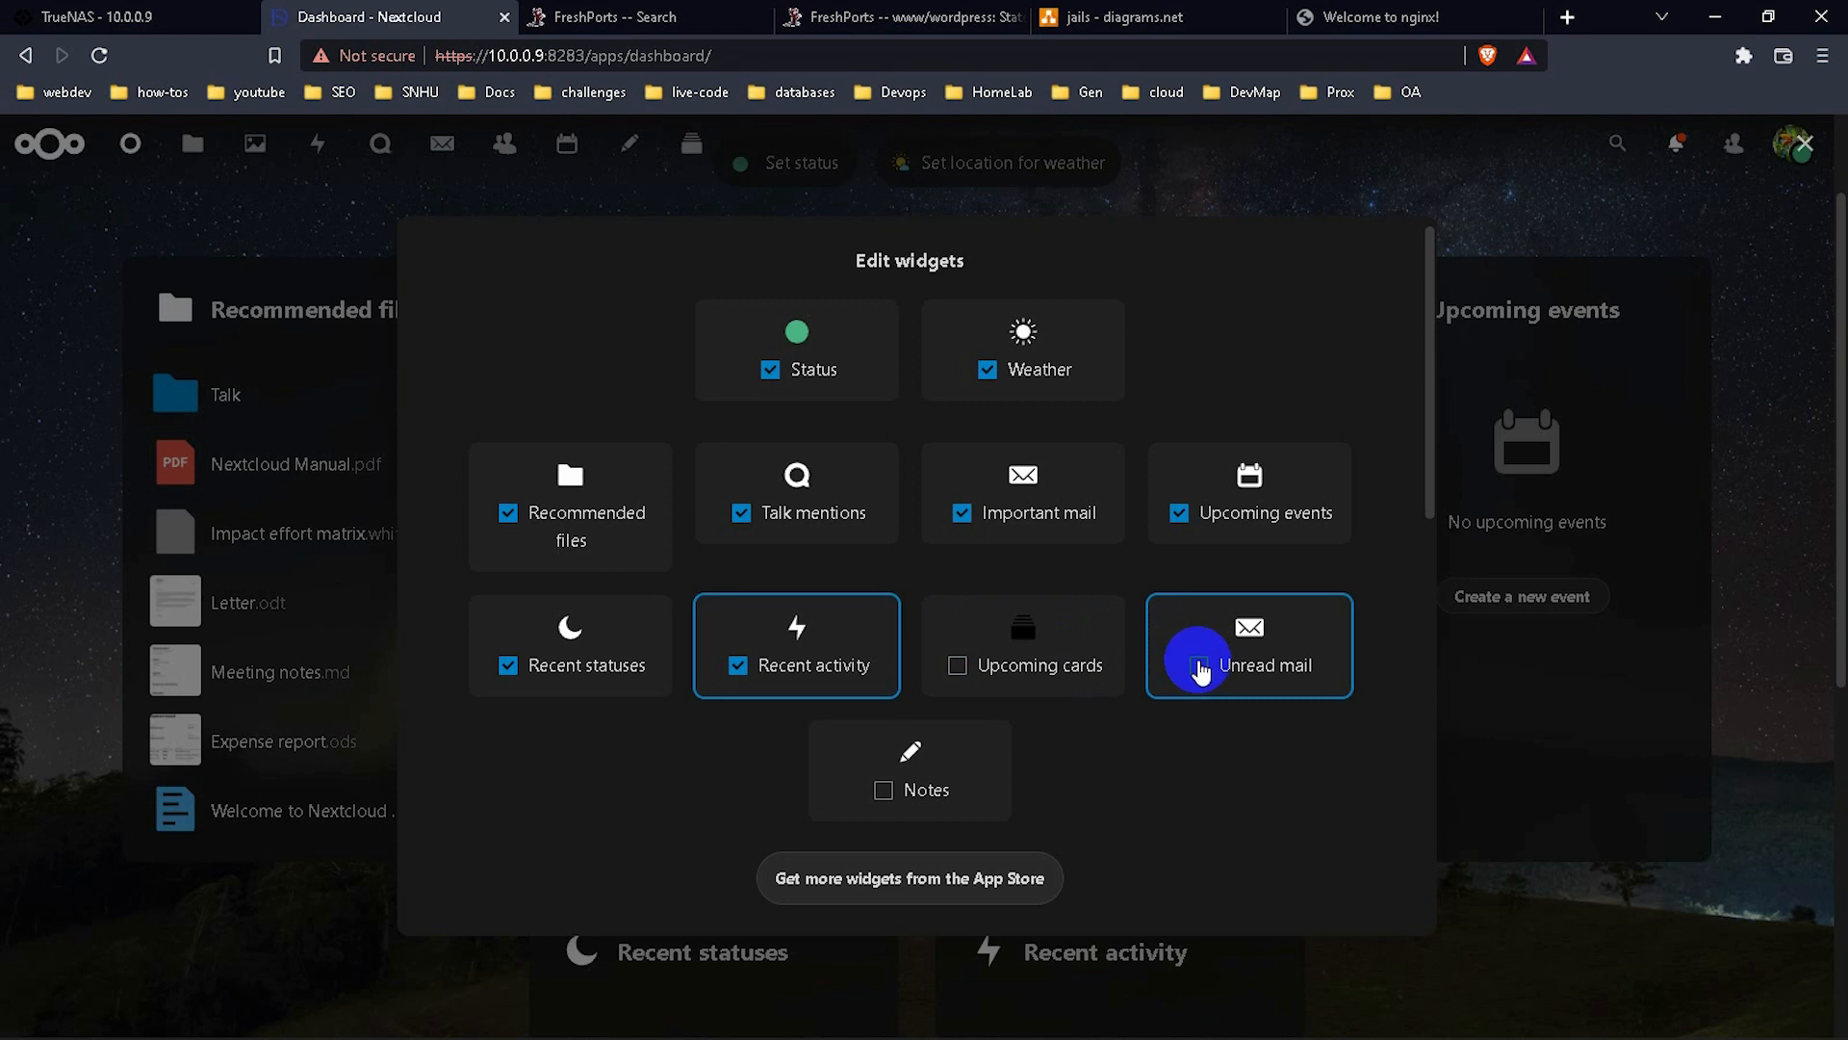
pyautogui.click(1199, 666)
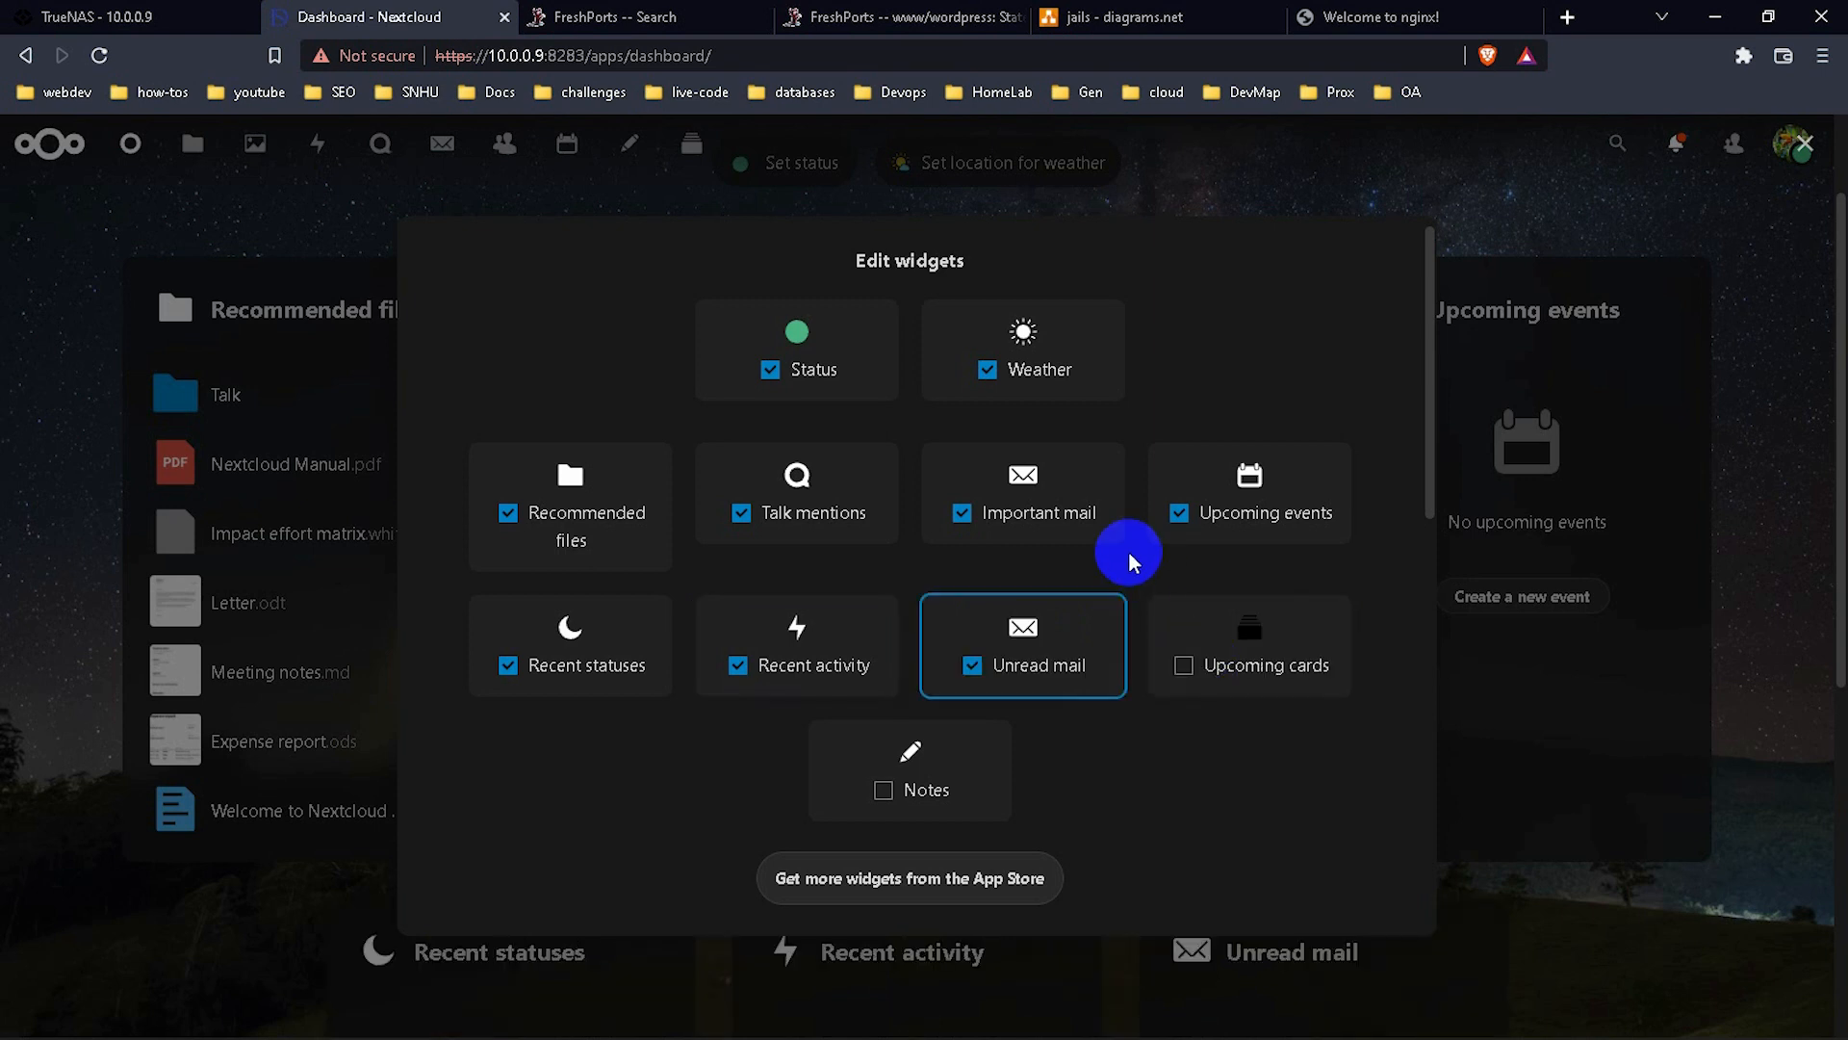
pyautogui.click(1179, 668)
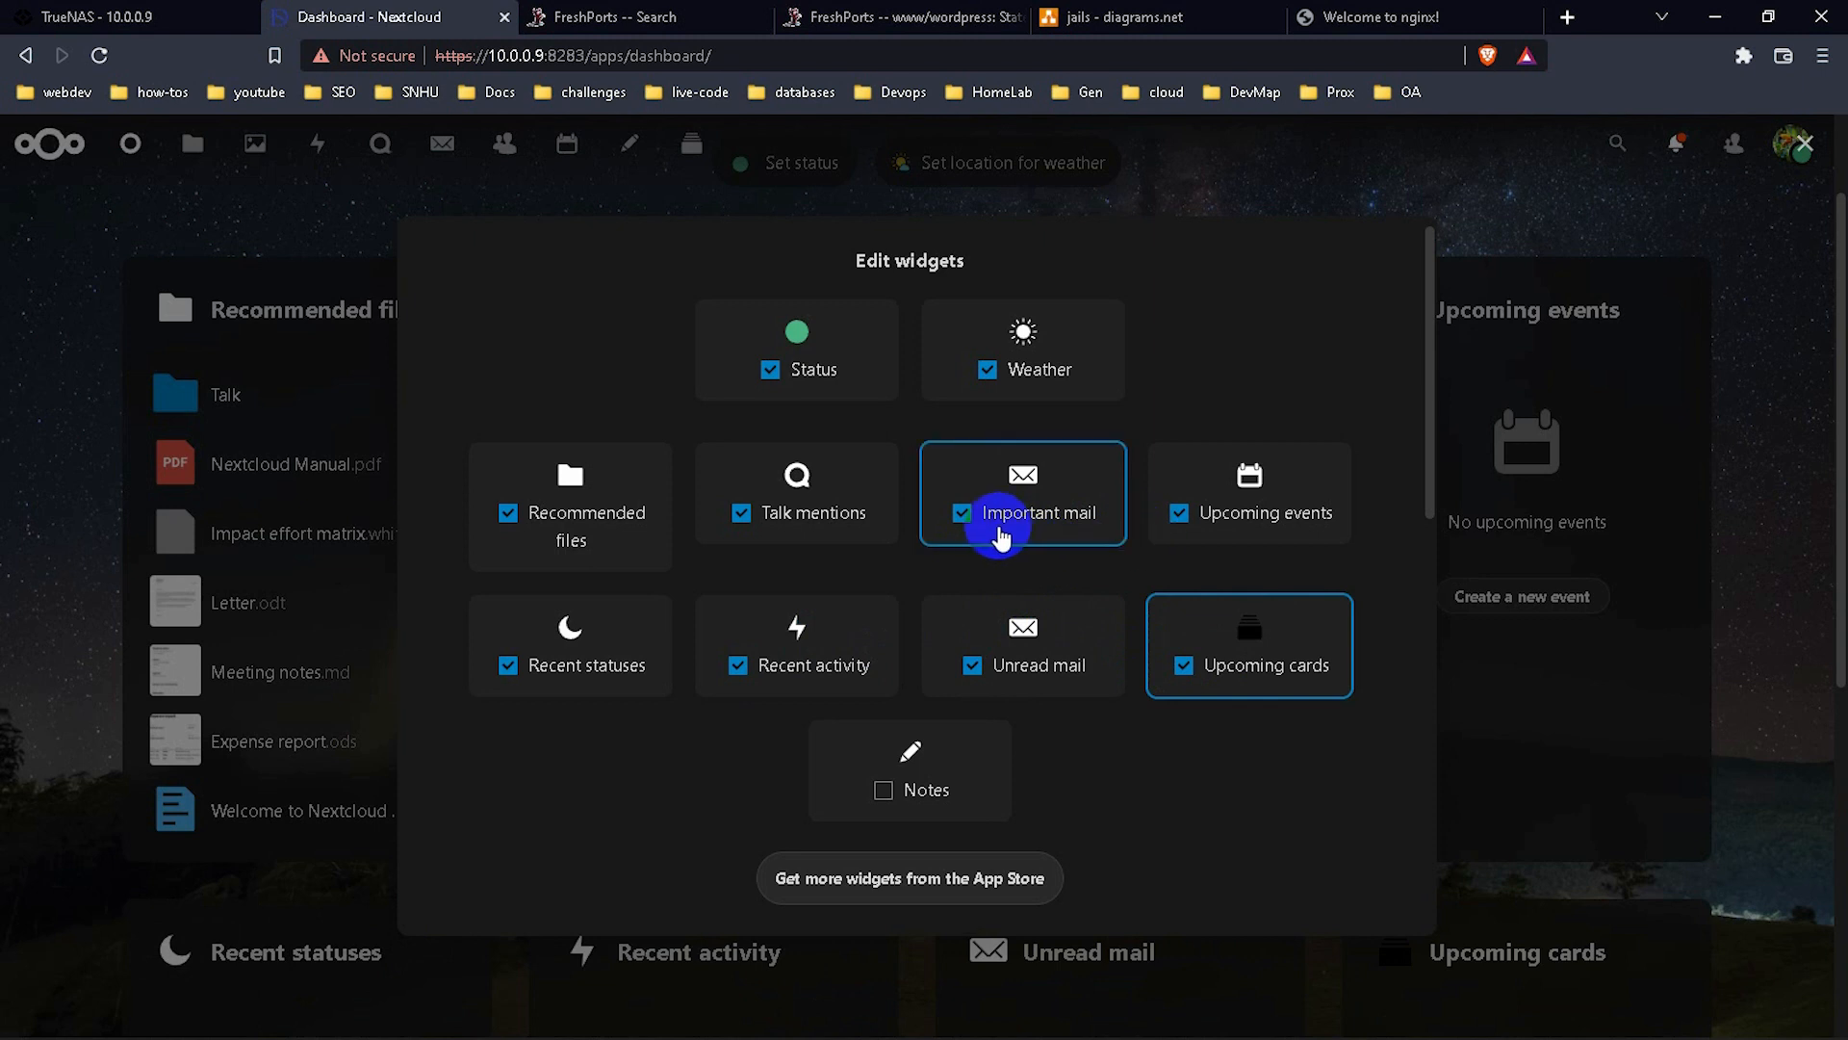
# Swap the Talk mentions widget for Notes and close the widget editor.
pyautogui.click(745, 512)
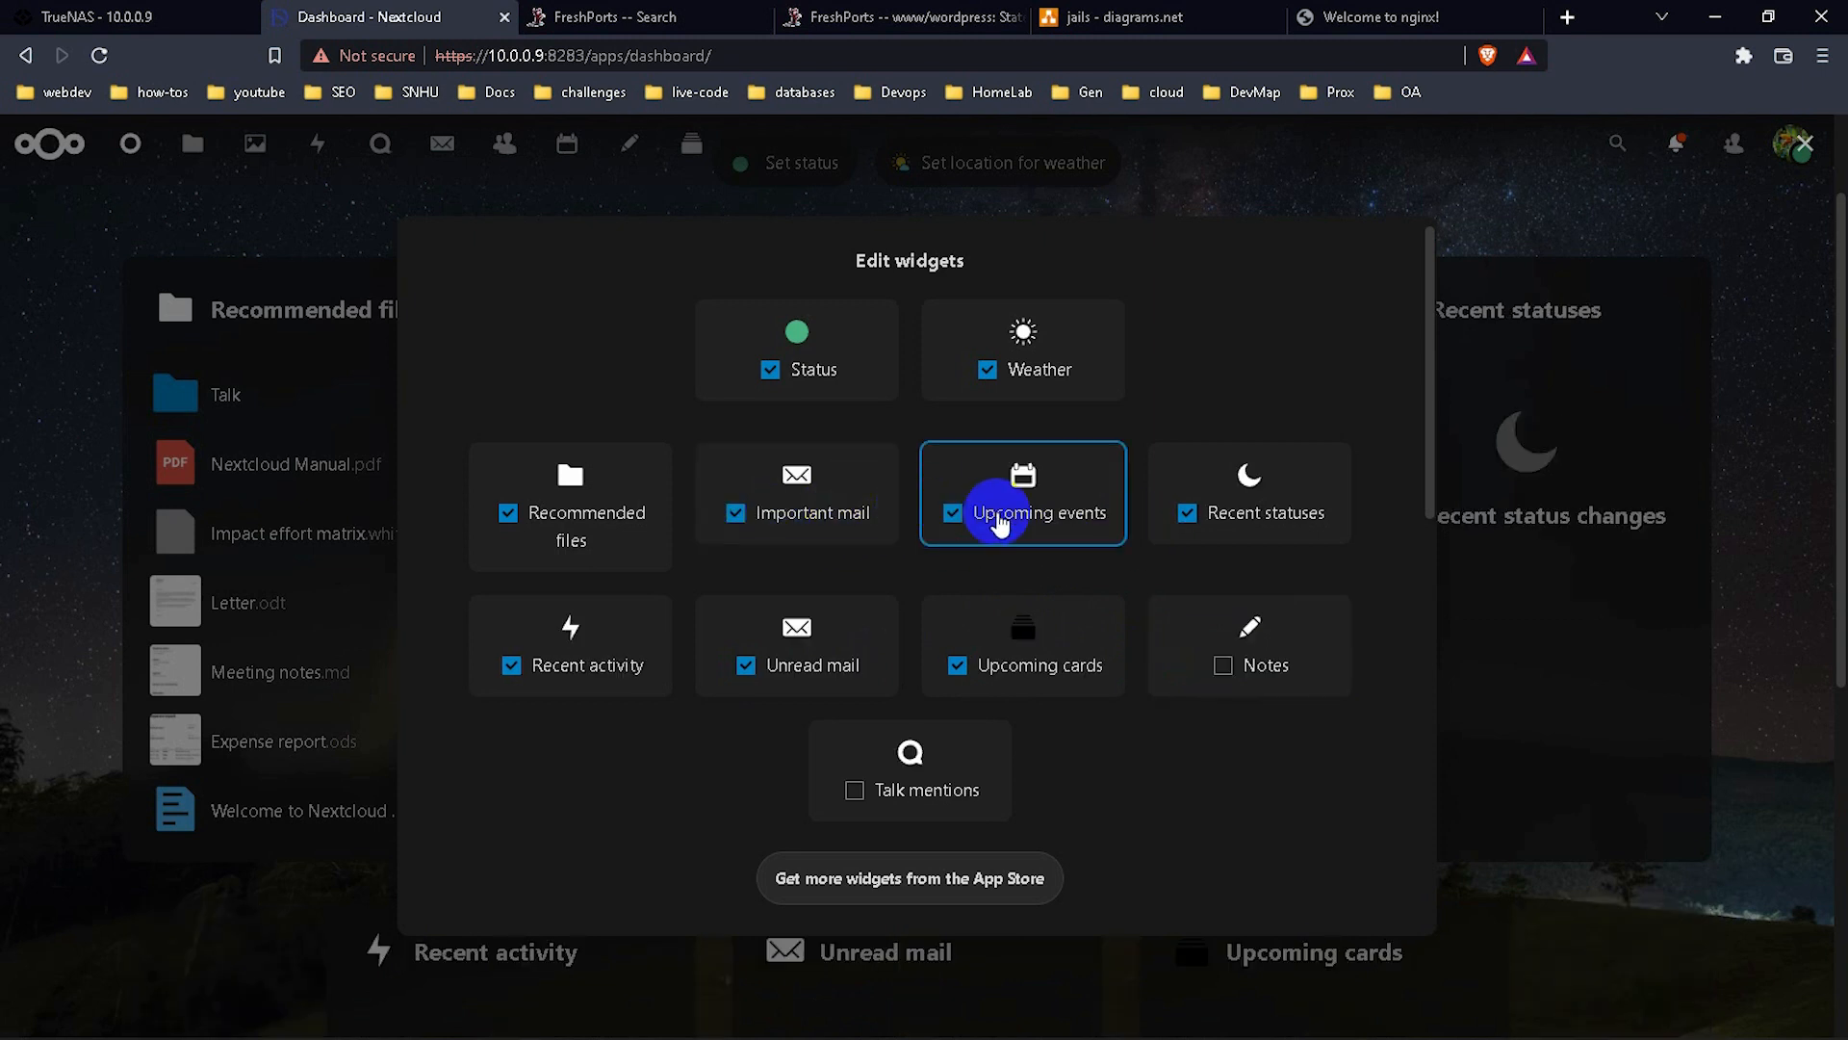
pyautogui.click(1202, 648)
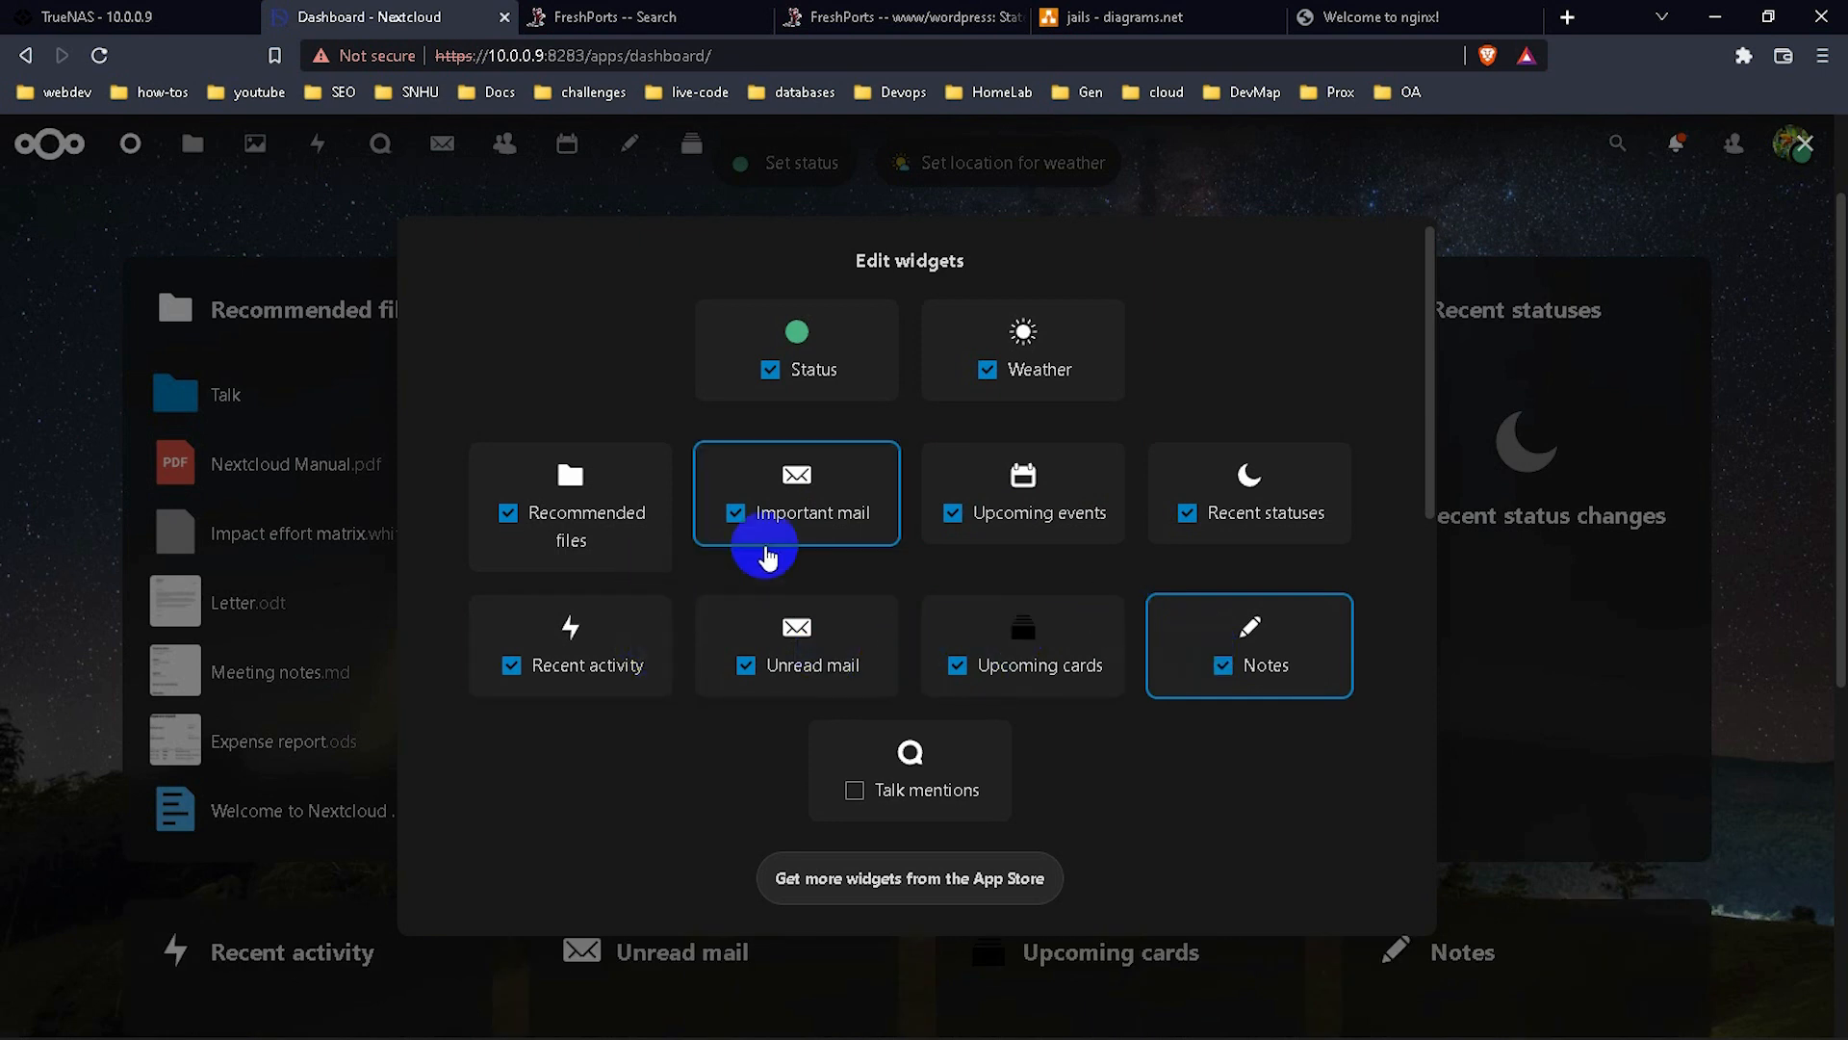
pyautogui.scroll(-10, 1251, 814)
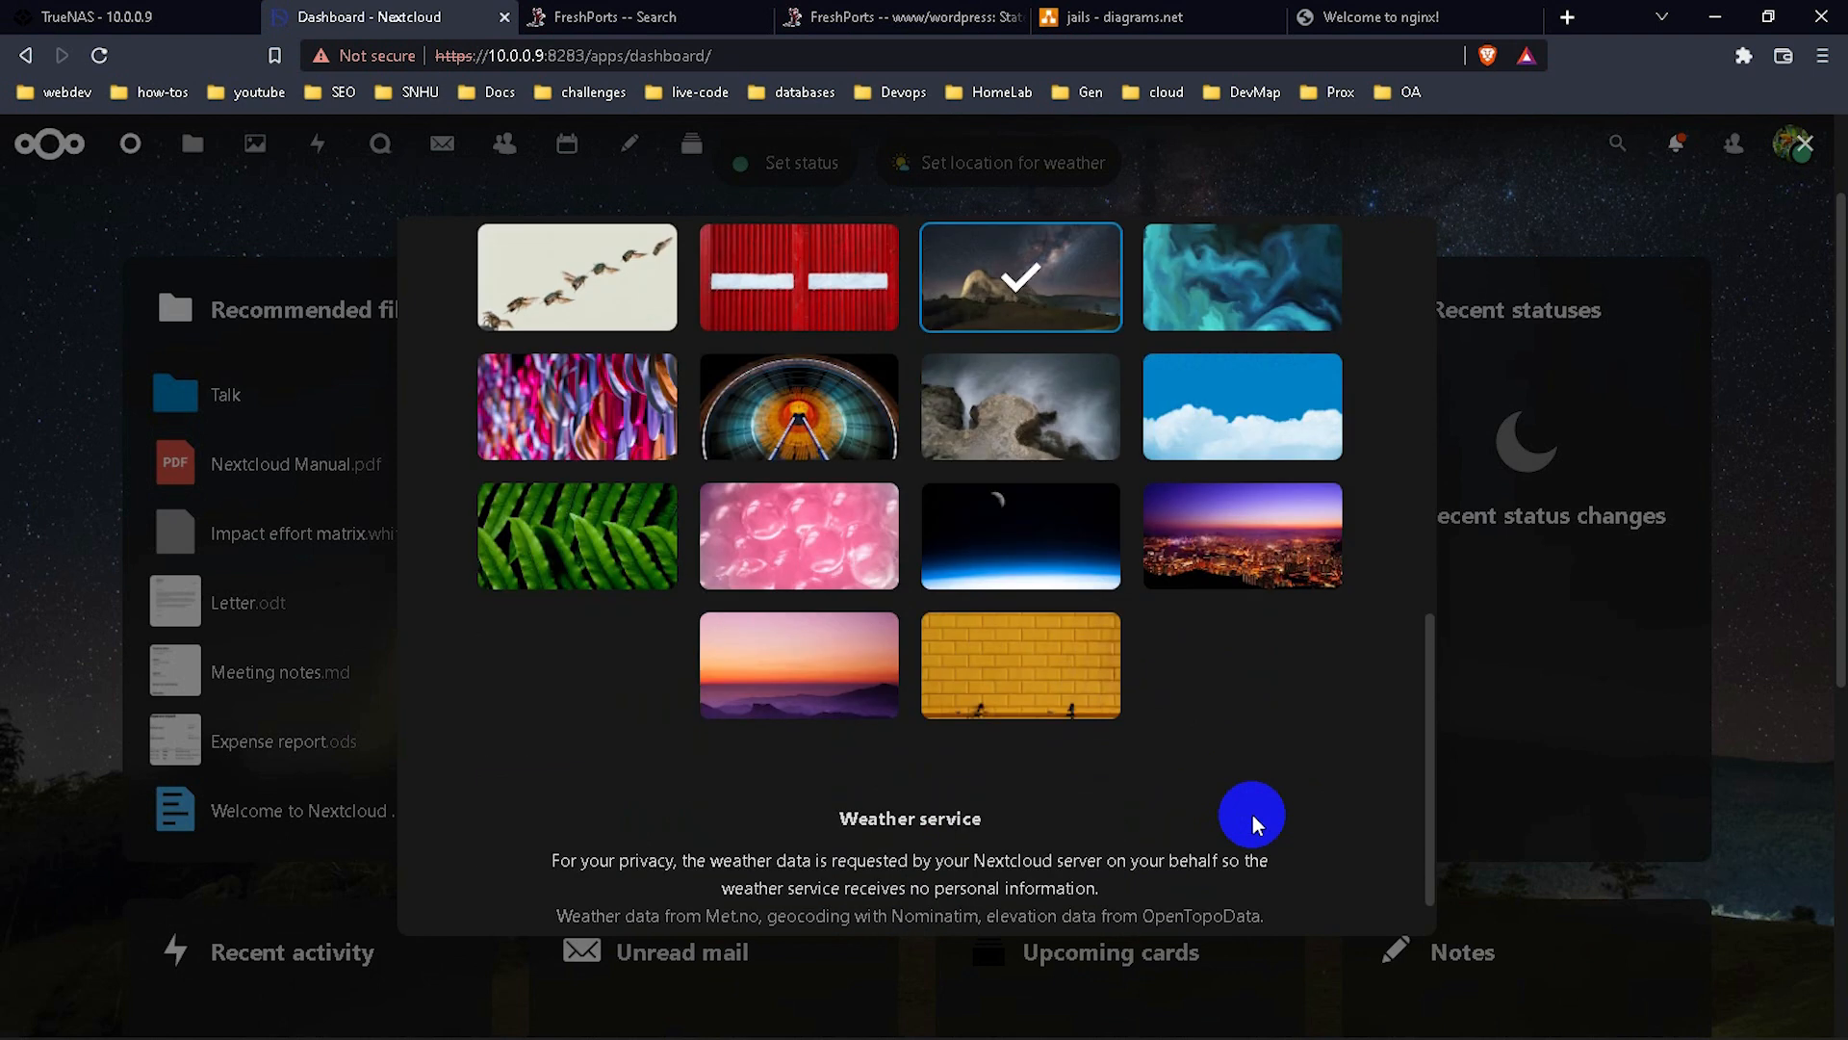
pyautogui.scroll(10, 1251, 814)
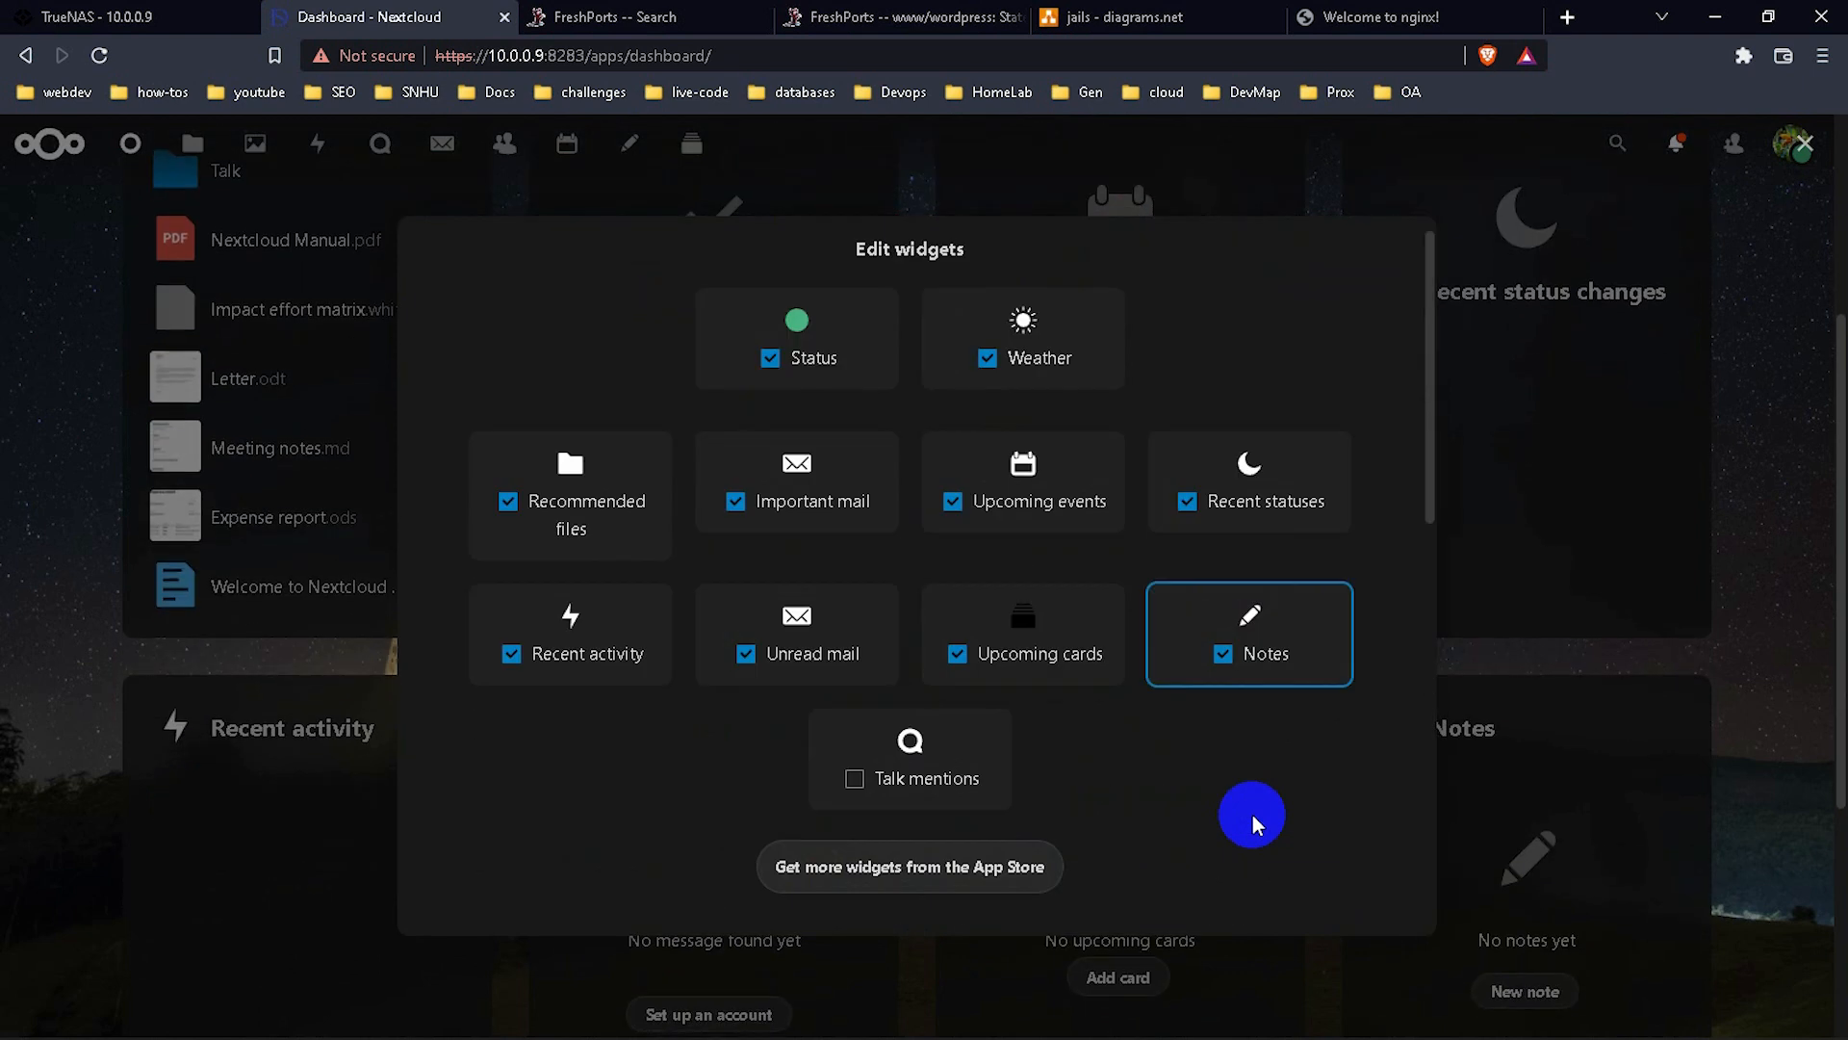
pyautogui.click(1552, 475)
pyautogui.scroll(4, 1388, 435)
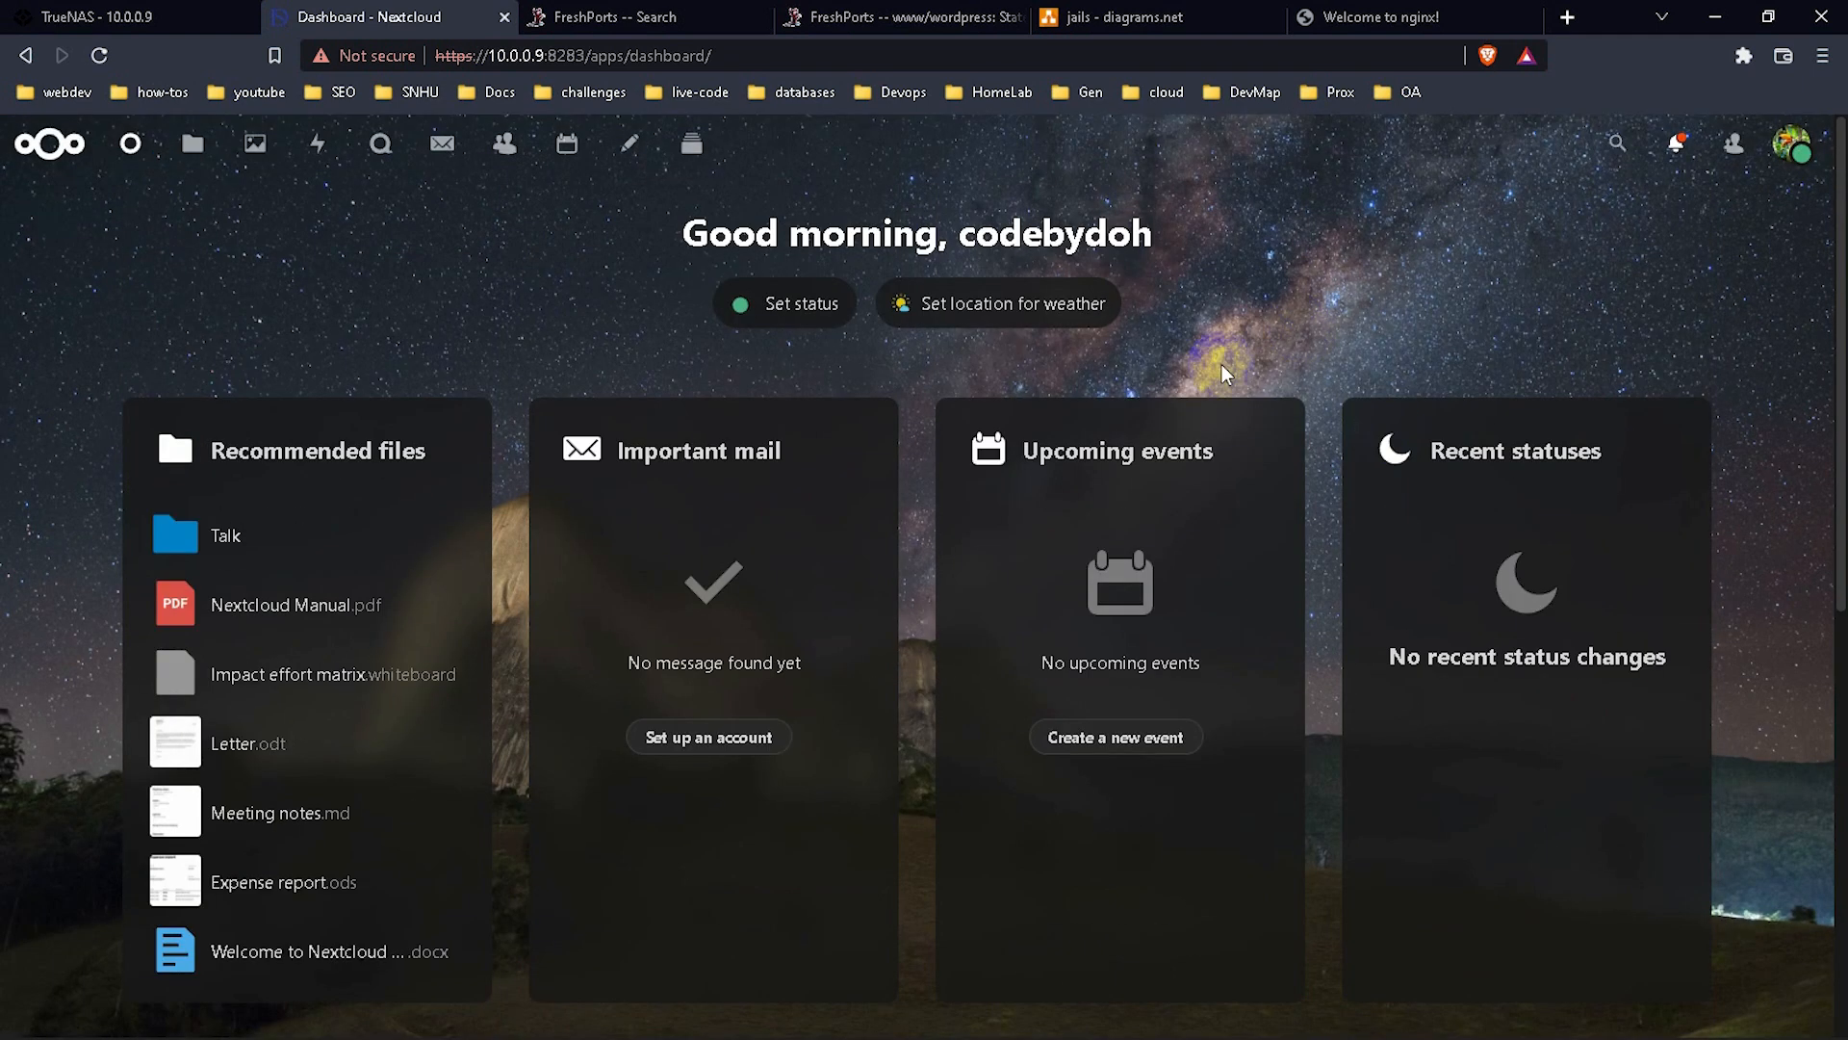
# Set a custom weather location by postal code and block the browser's location request.
pyautogui.click(992, 318)
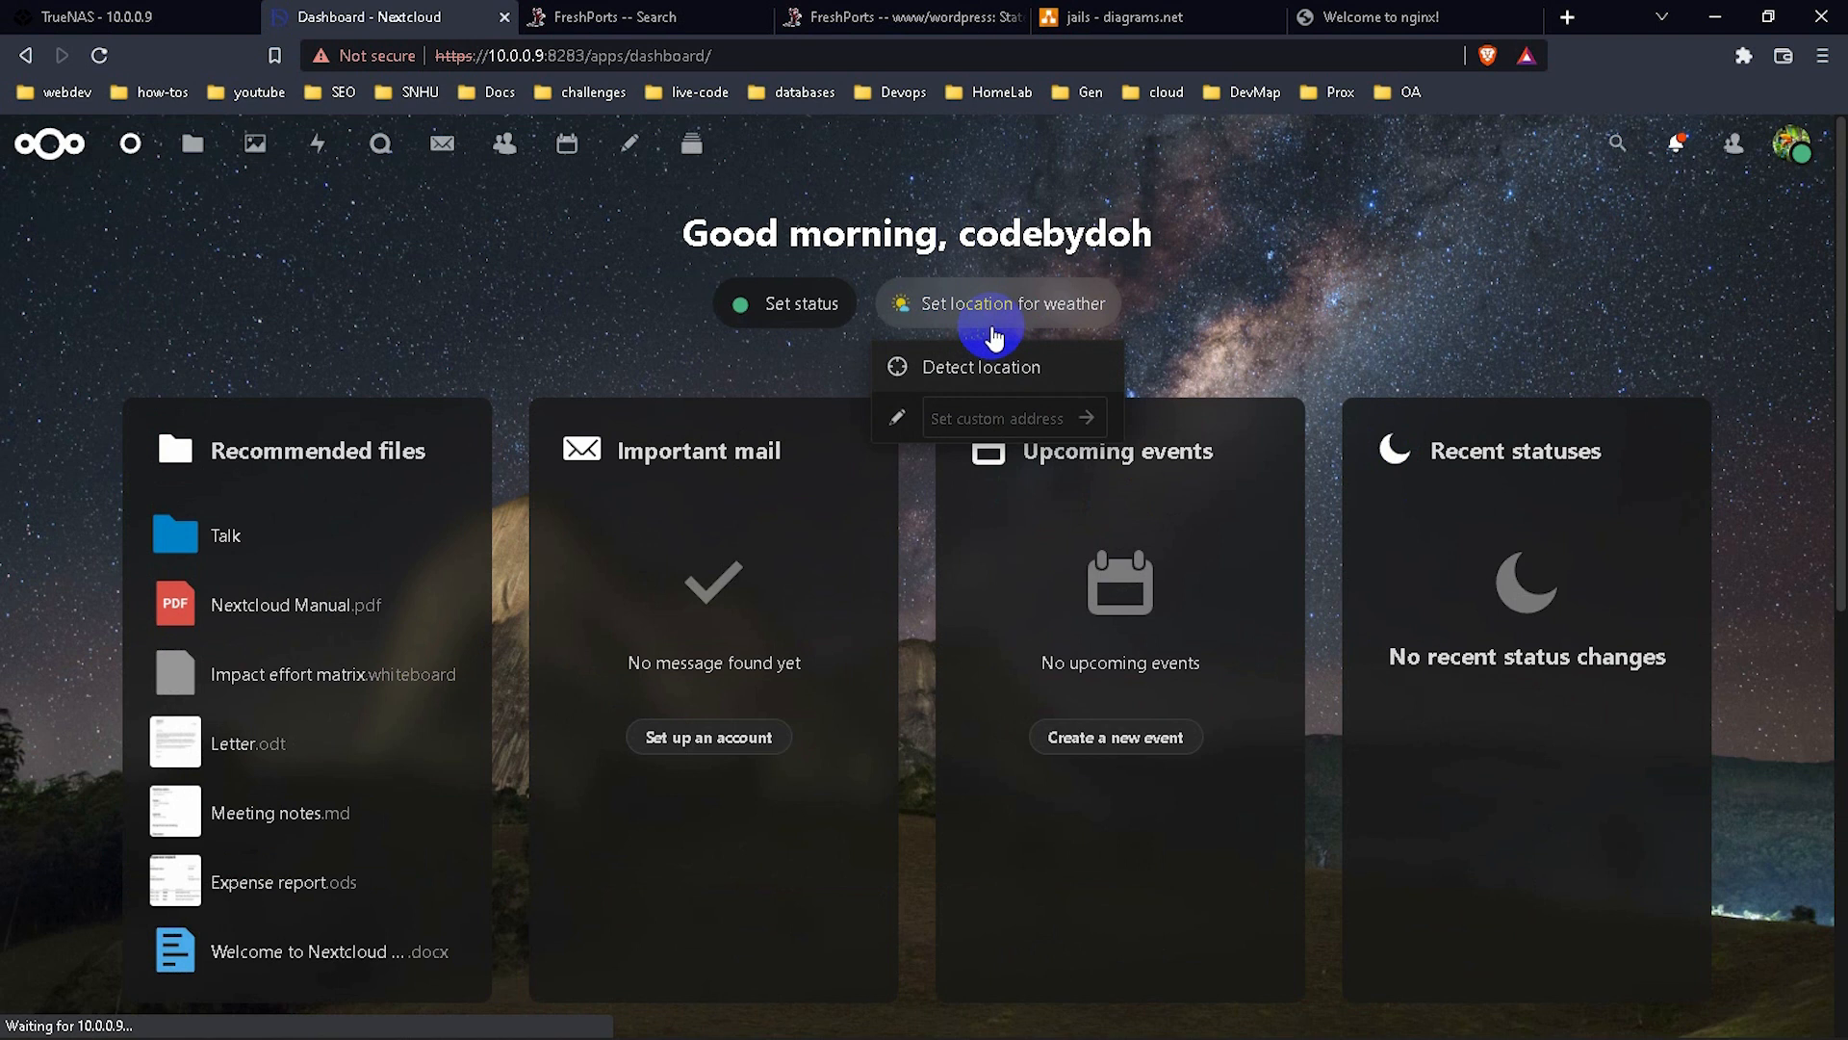
pyautogui.click(999, 414)
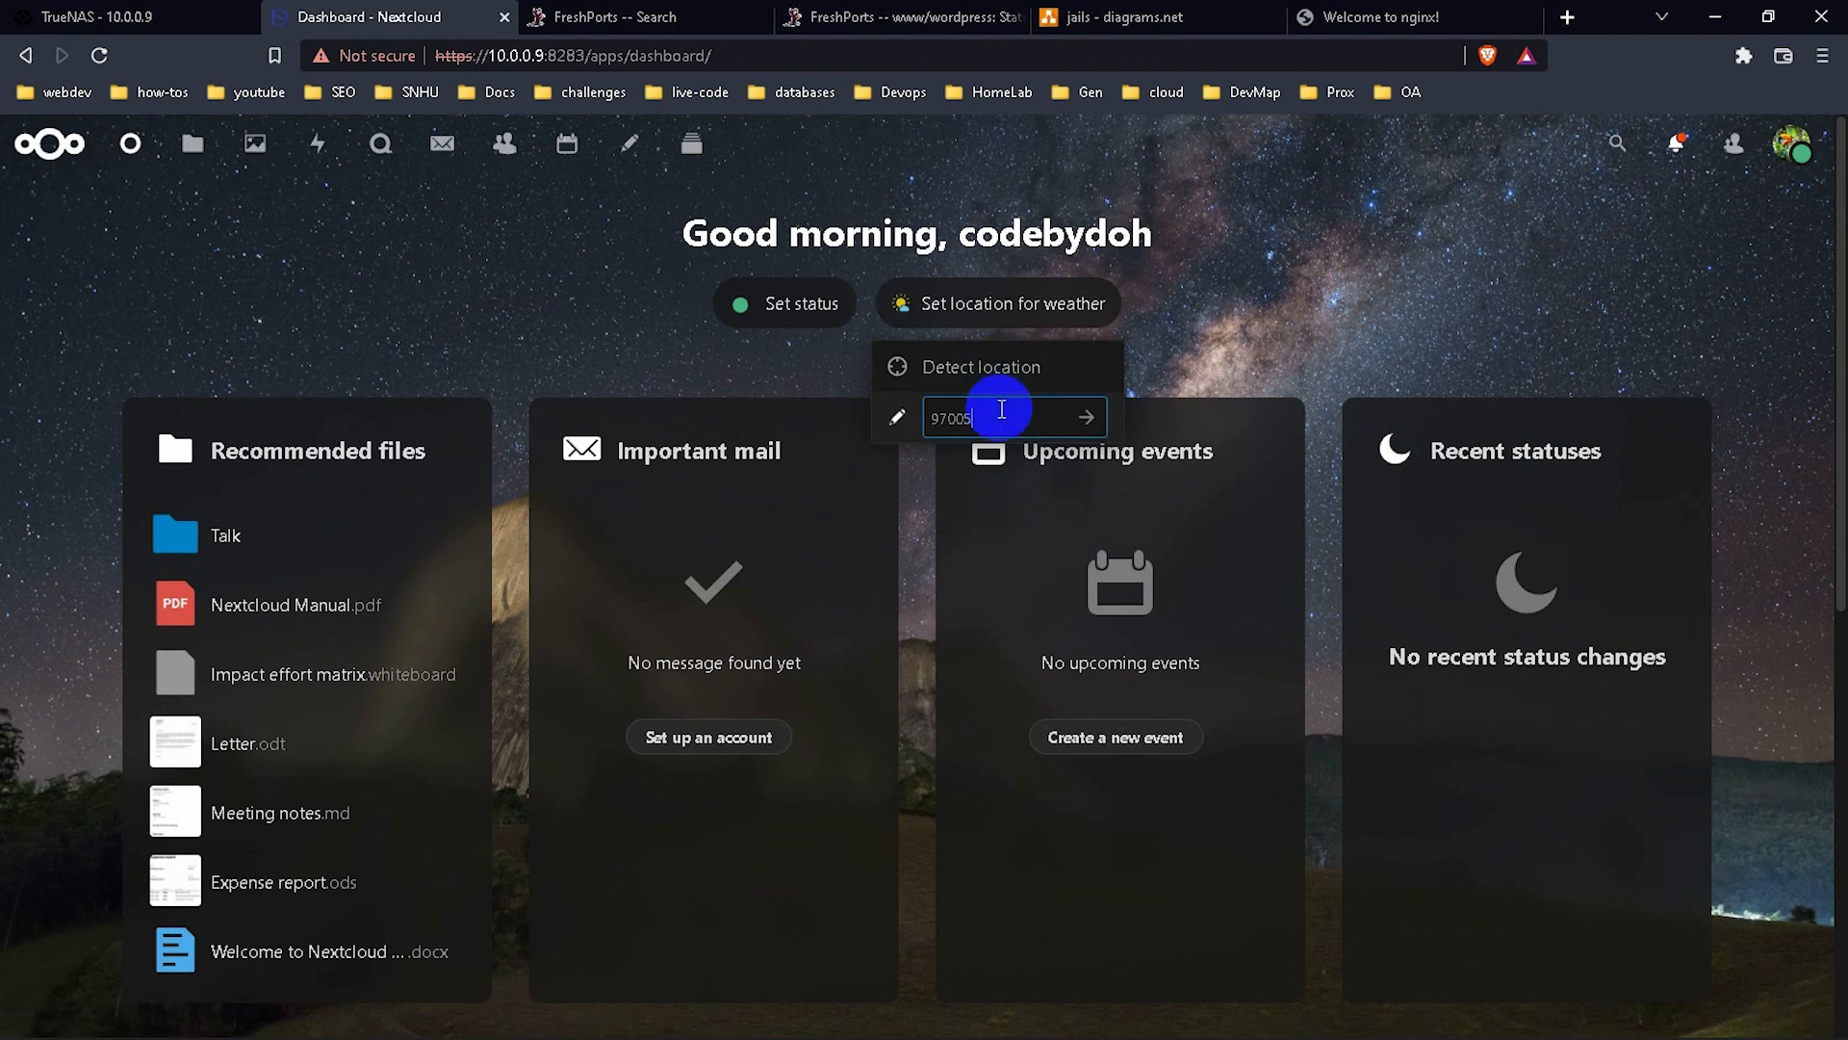
pyautogui.press('Return')
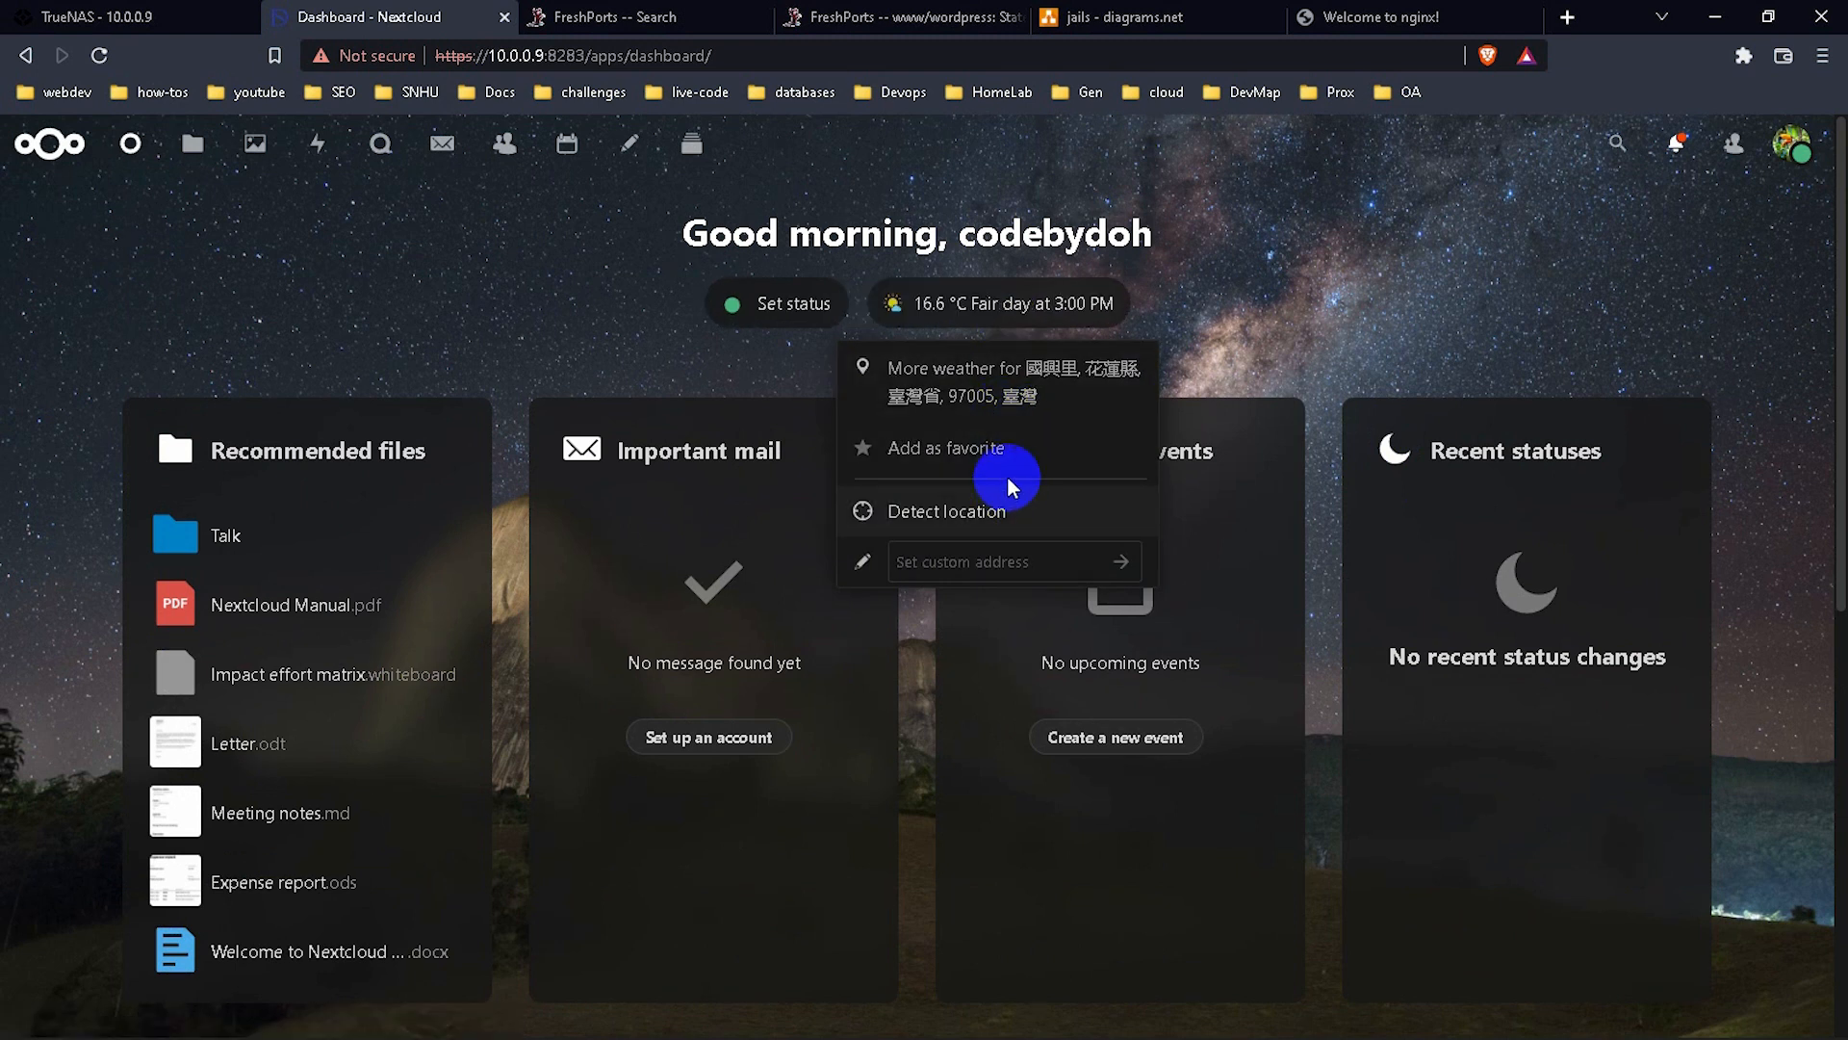
pyautogui.click(1023, 495)
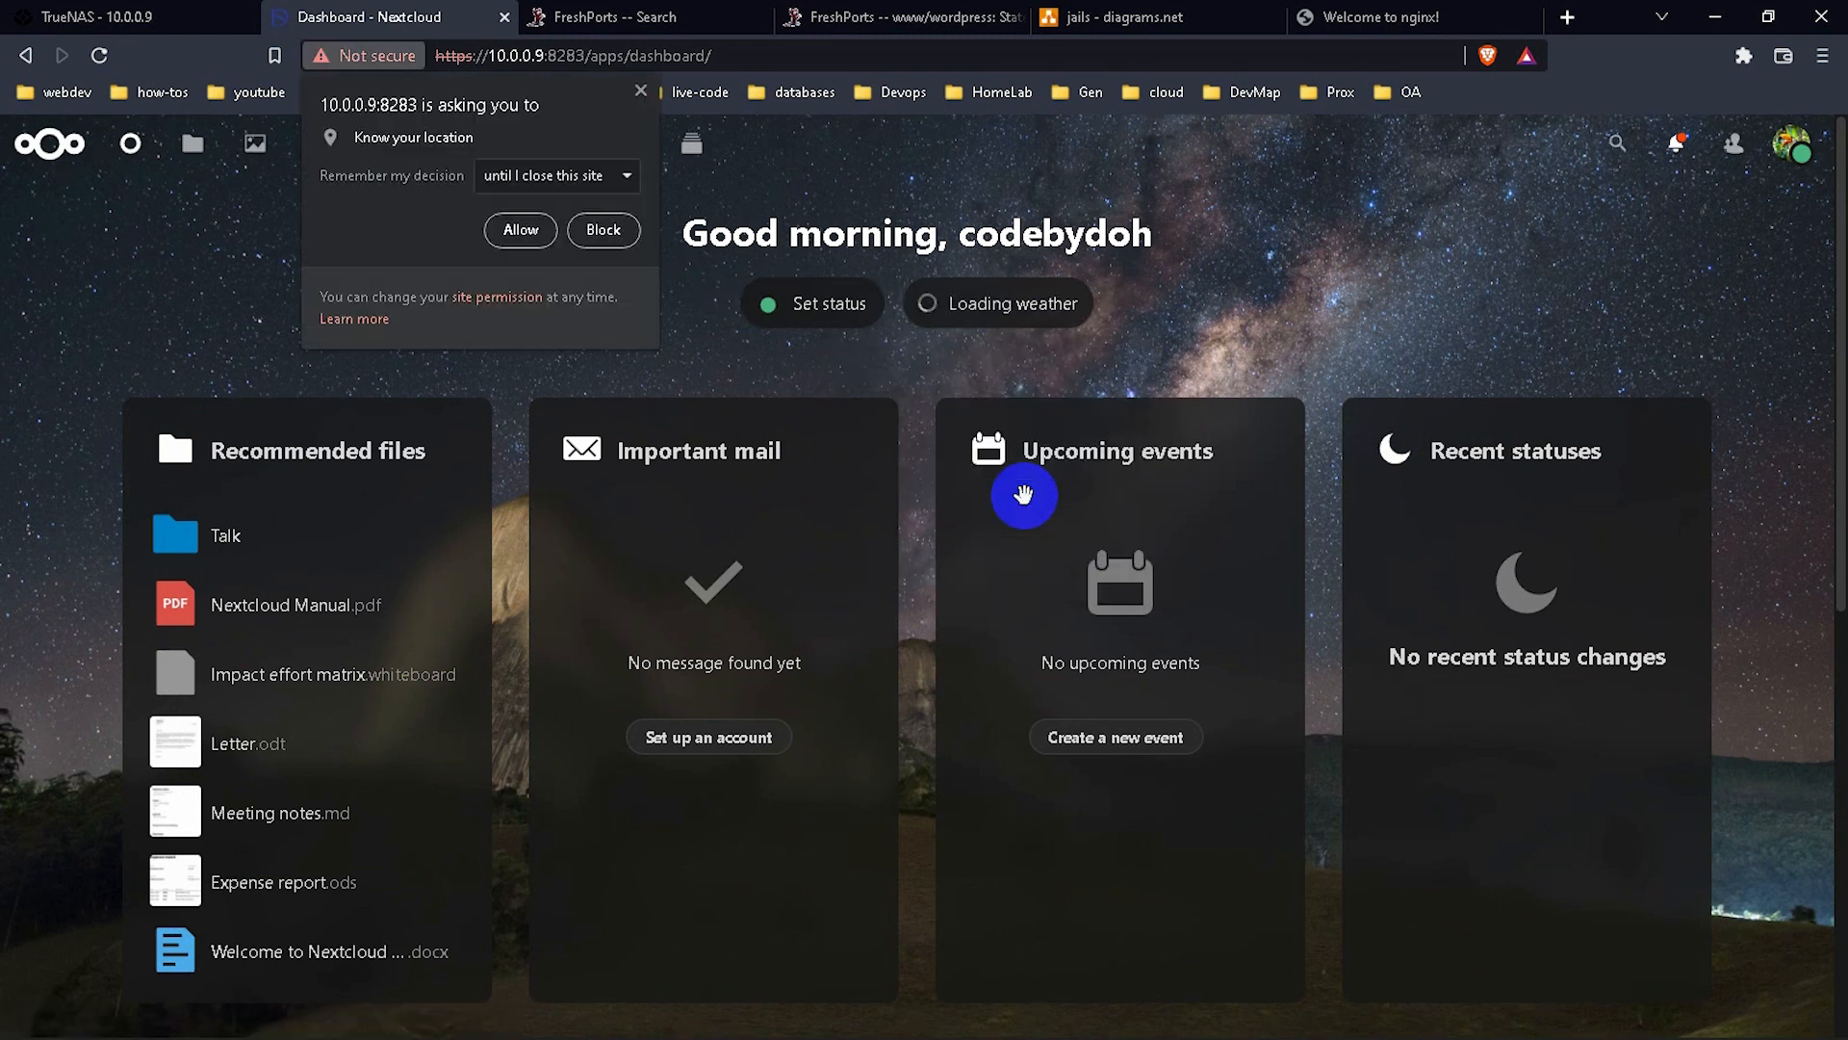
pyautogui.click(604, 230)
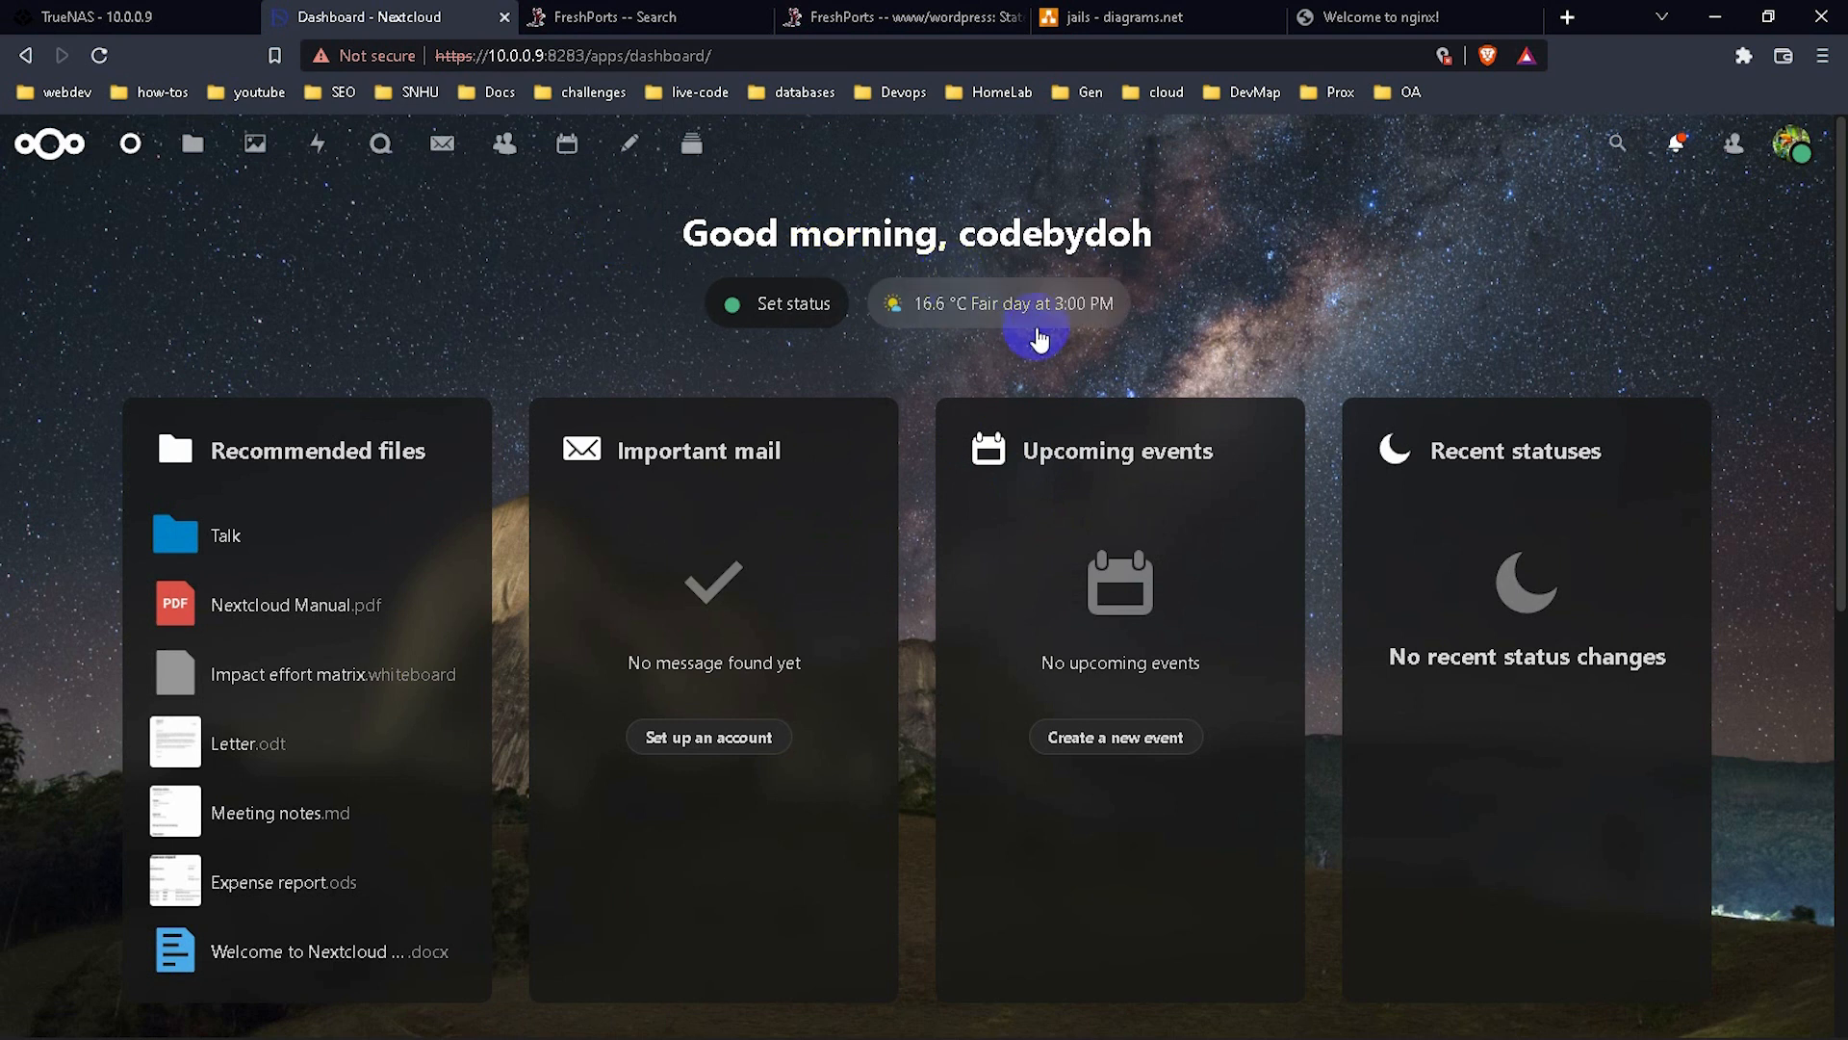
# Set the status message to the Working remotely preset.
pyautogui.click(817, 330)
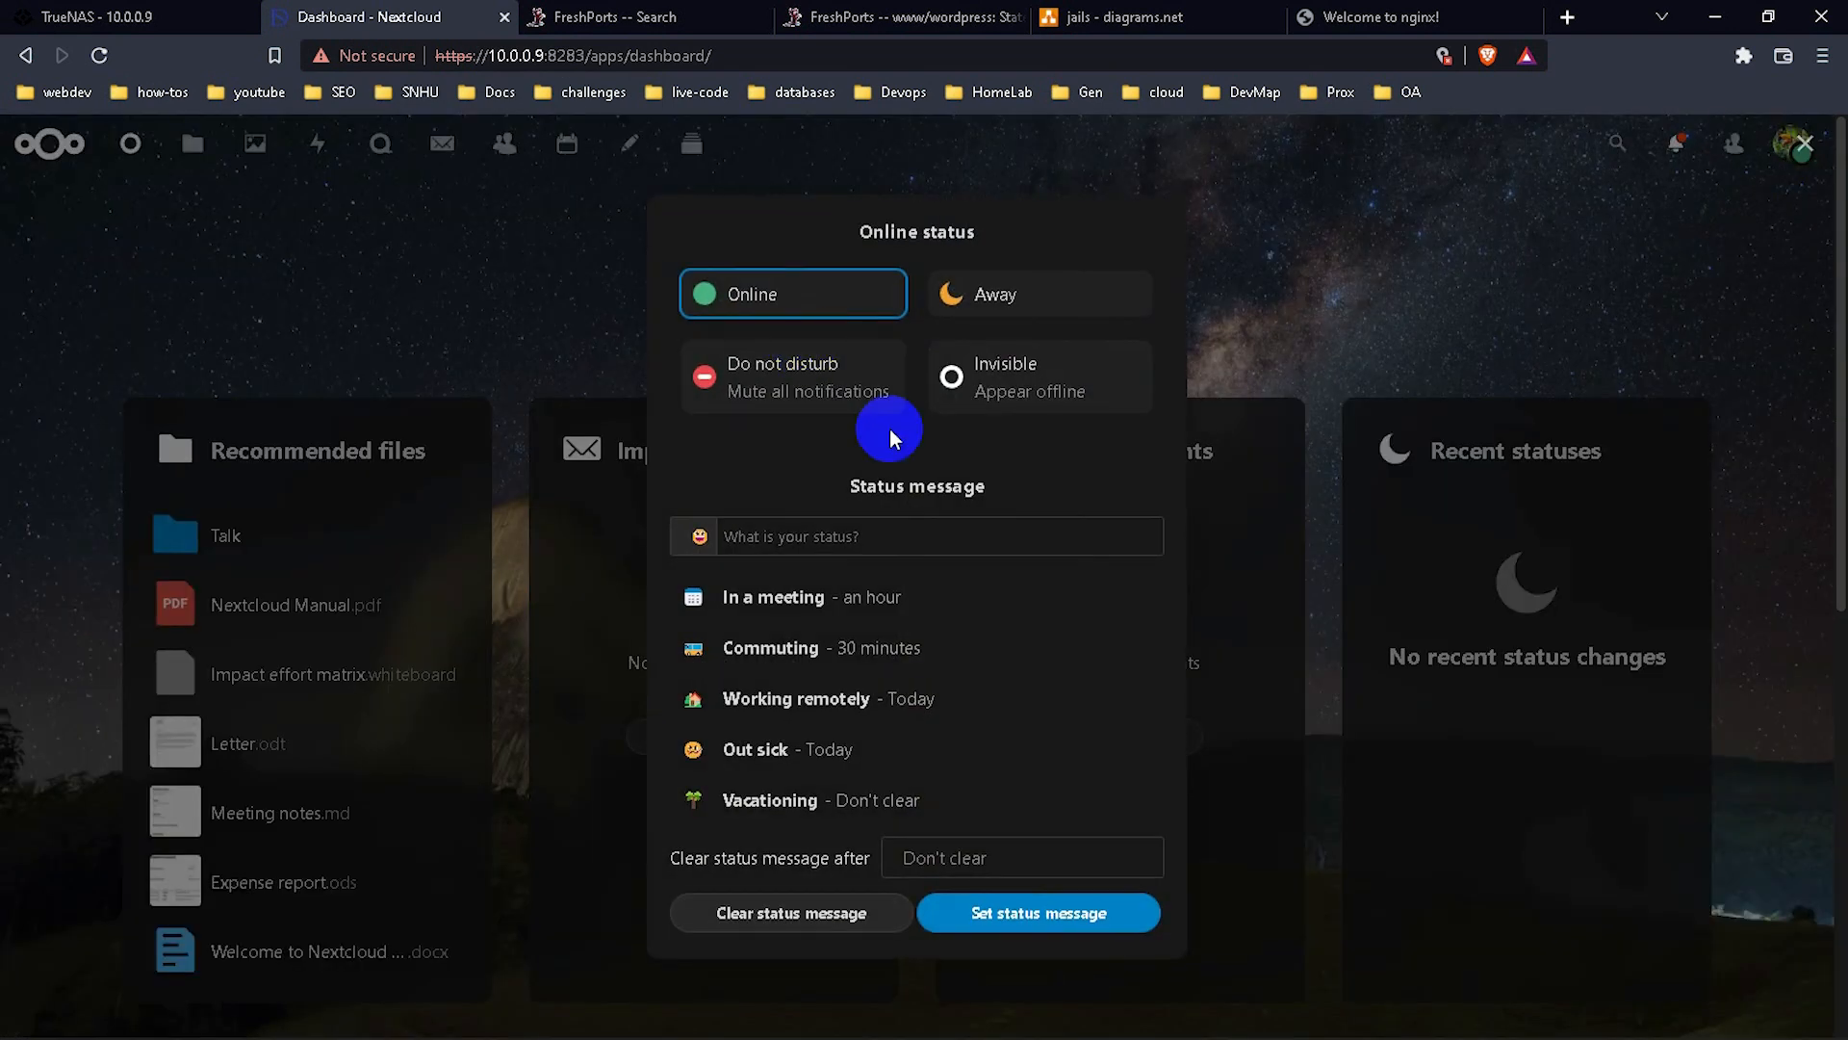
pyautogui.click(935, 697)
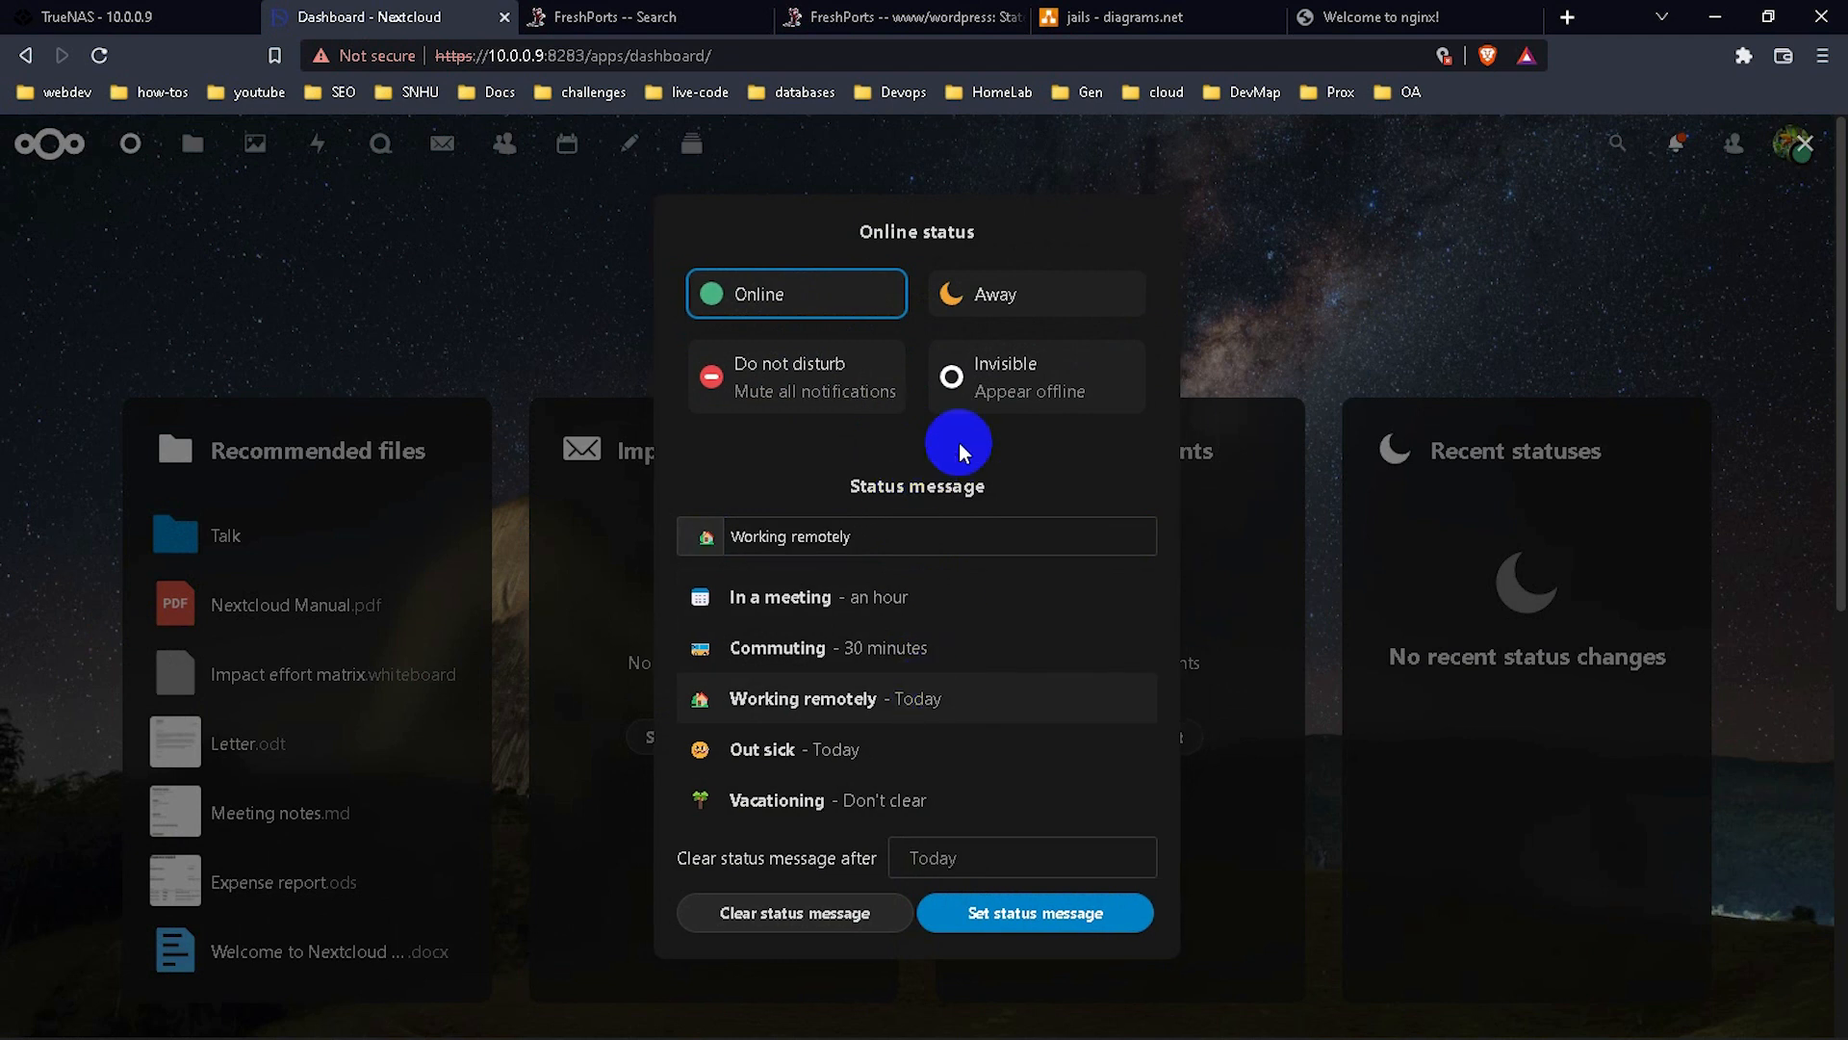
pyautogui.click(991, 912)
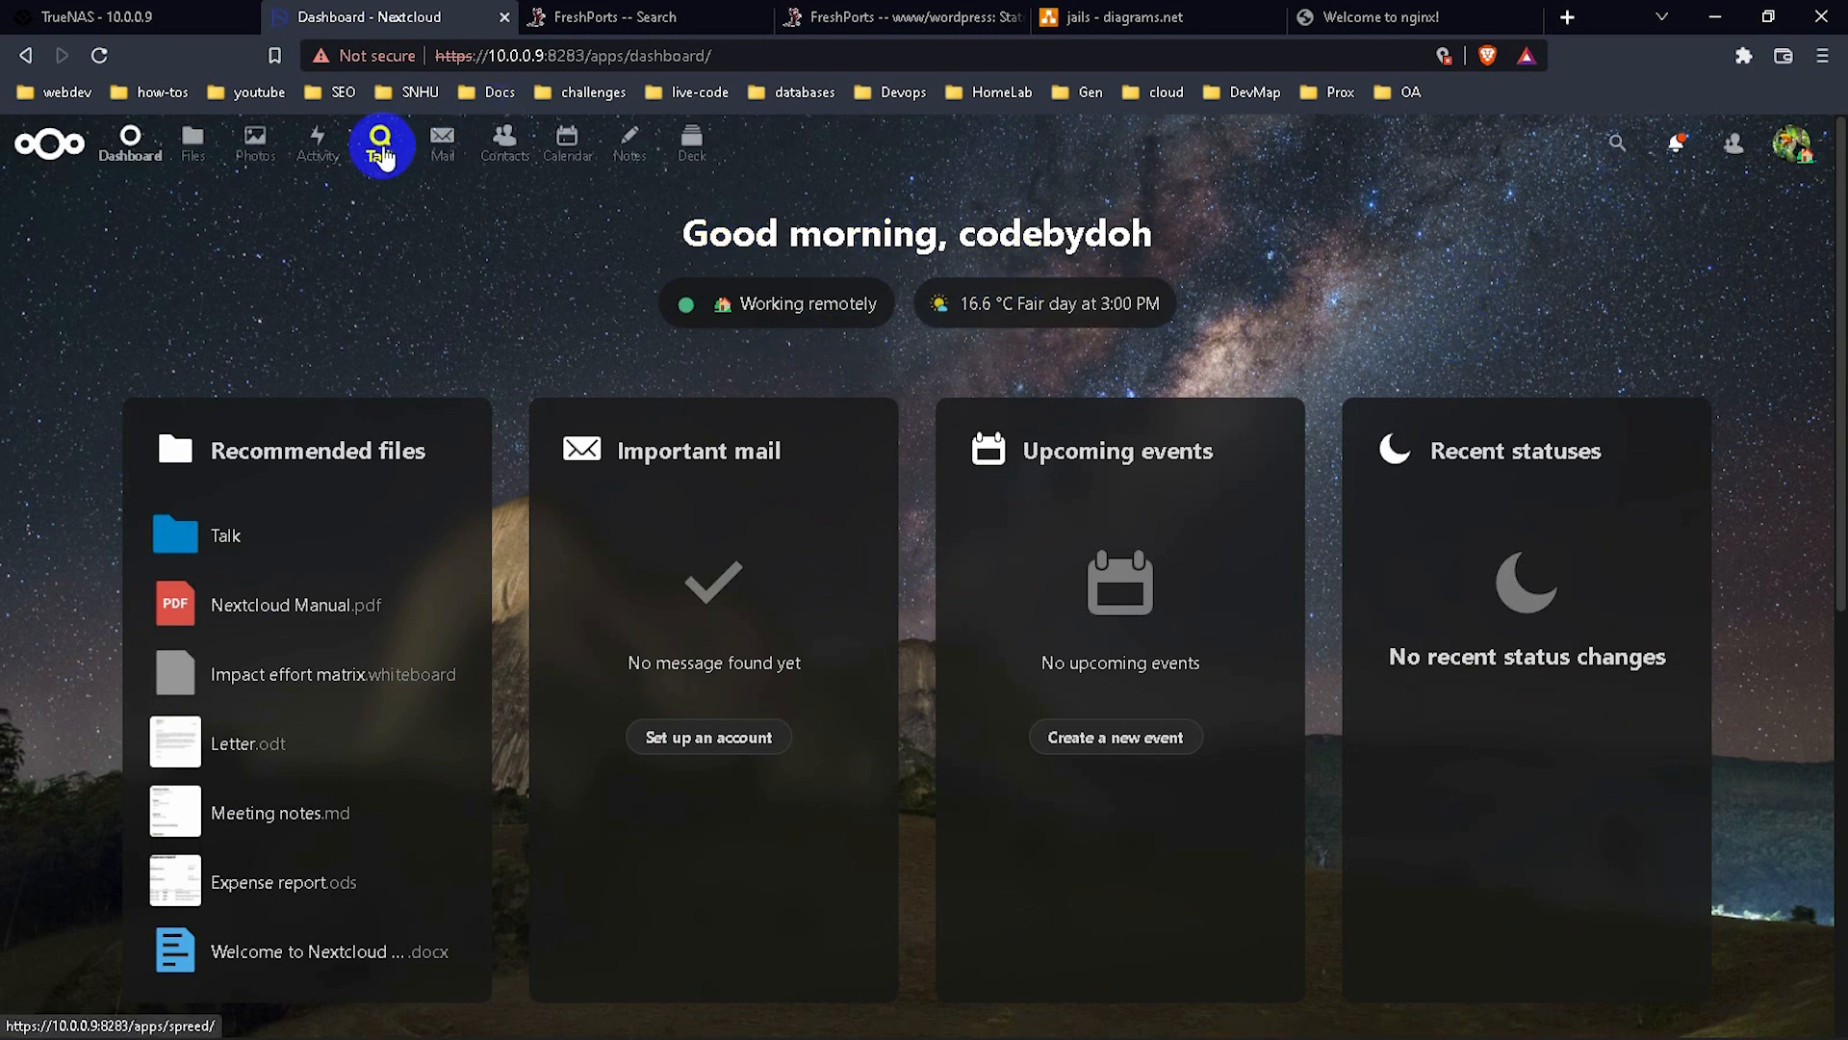
# Create a new folder named Phone in All files.
pyautogui.click(194, 156)
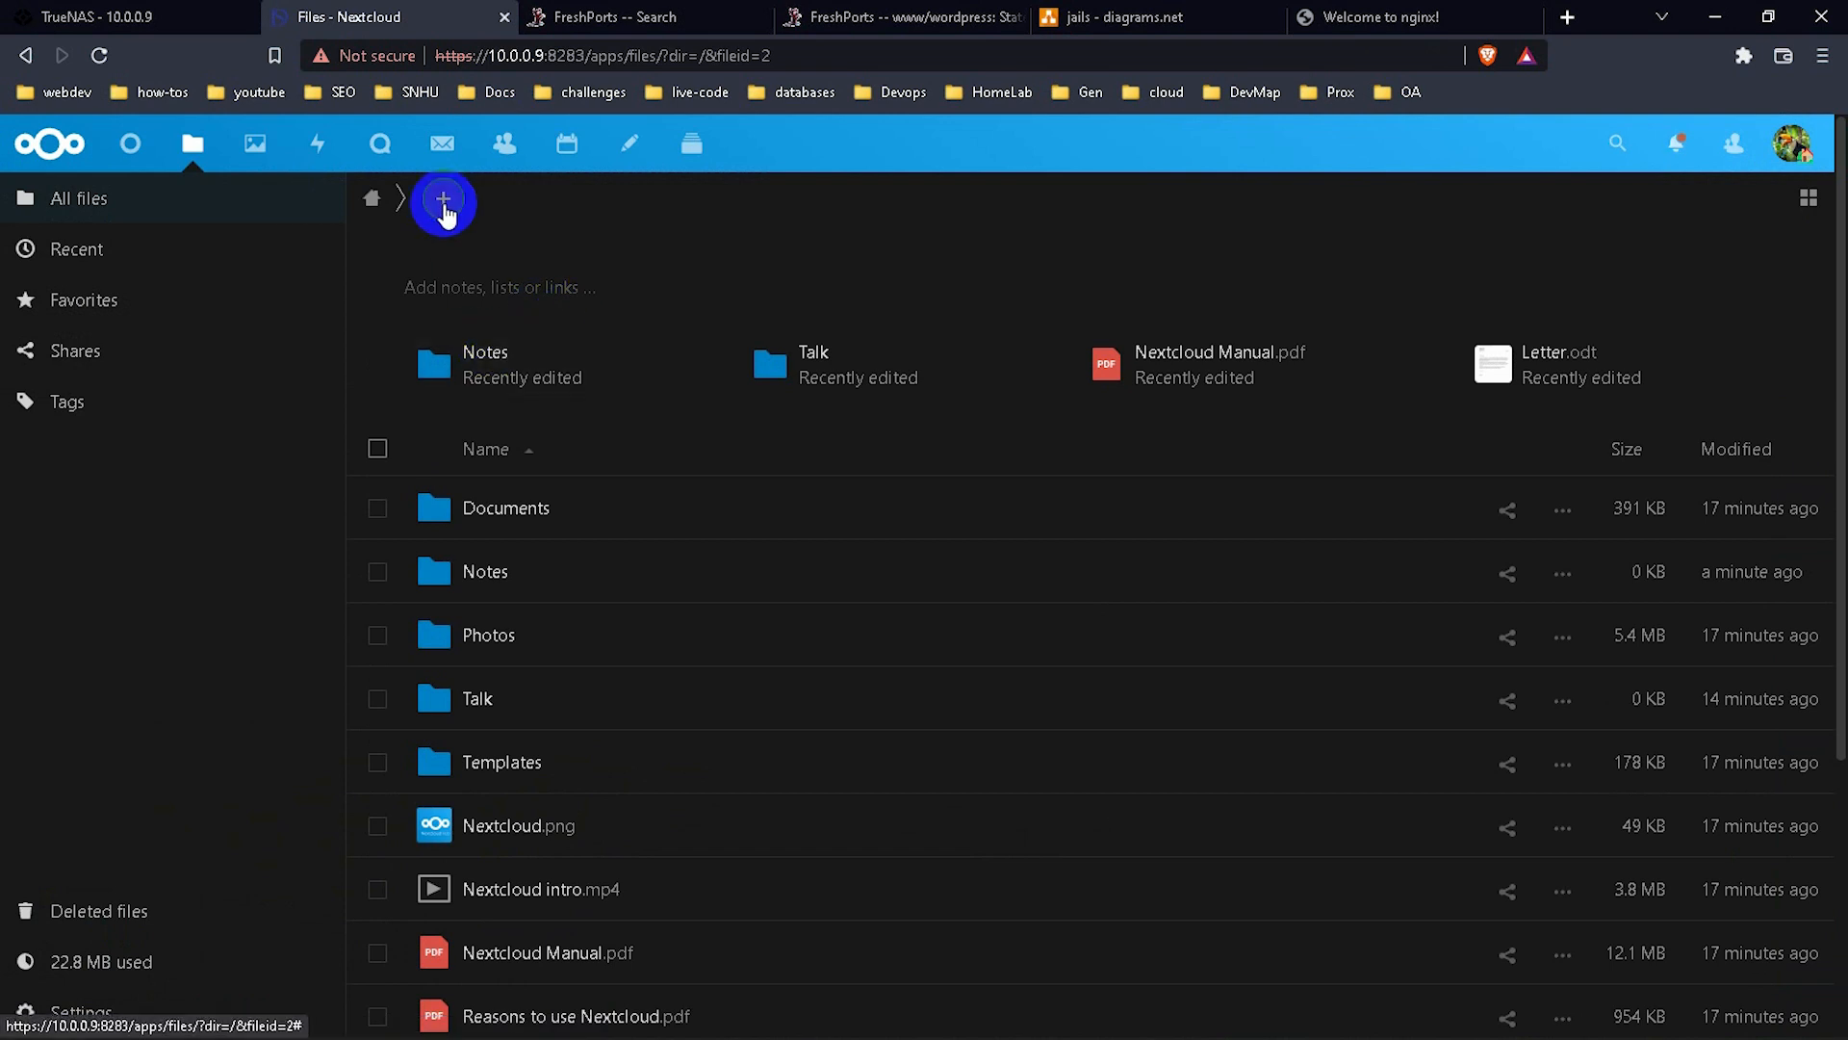
pyautogui.click(443, 198)
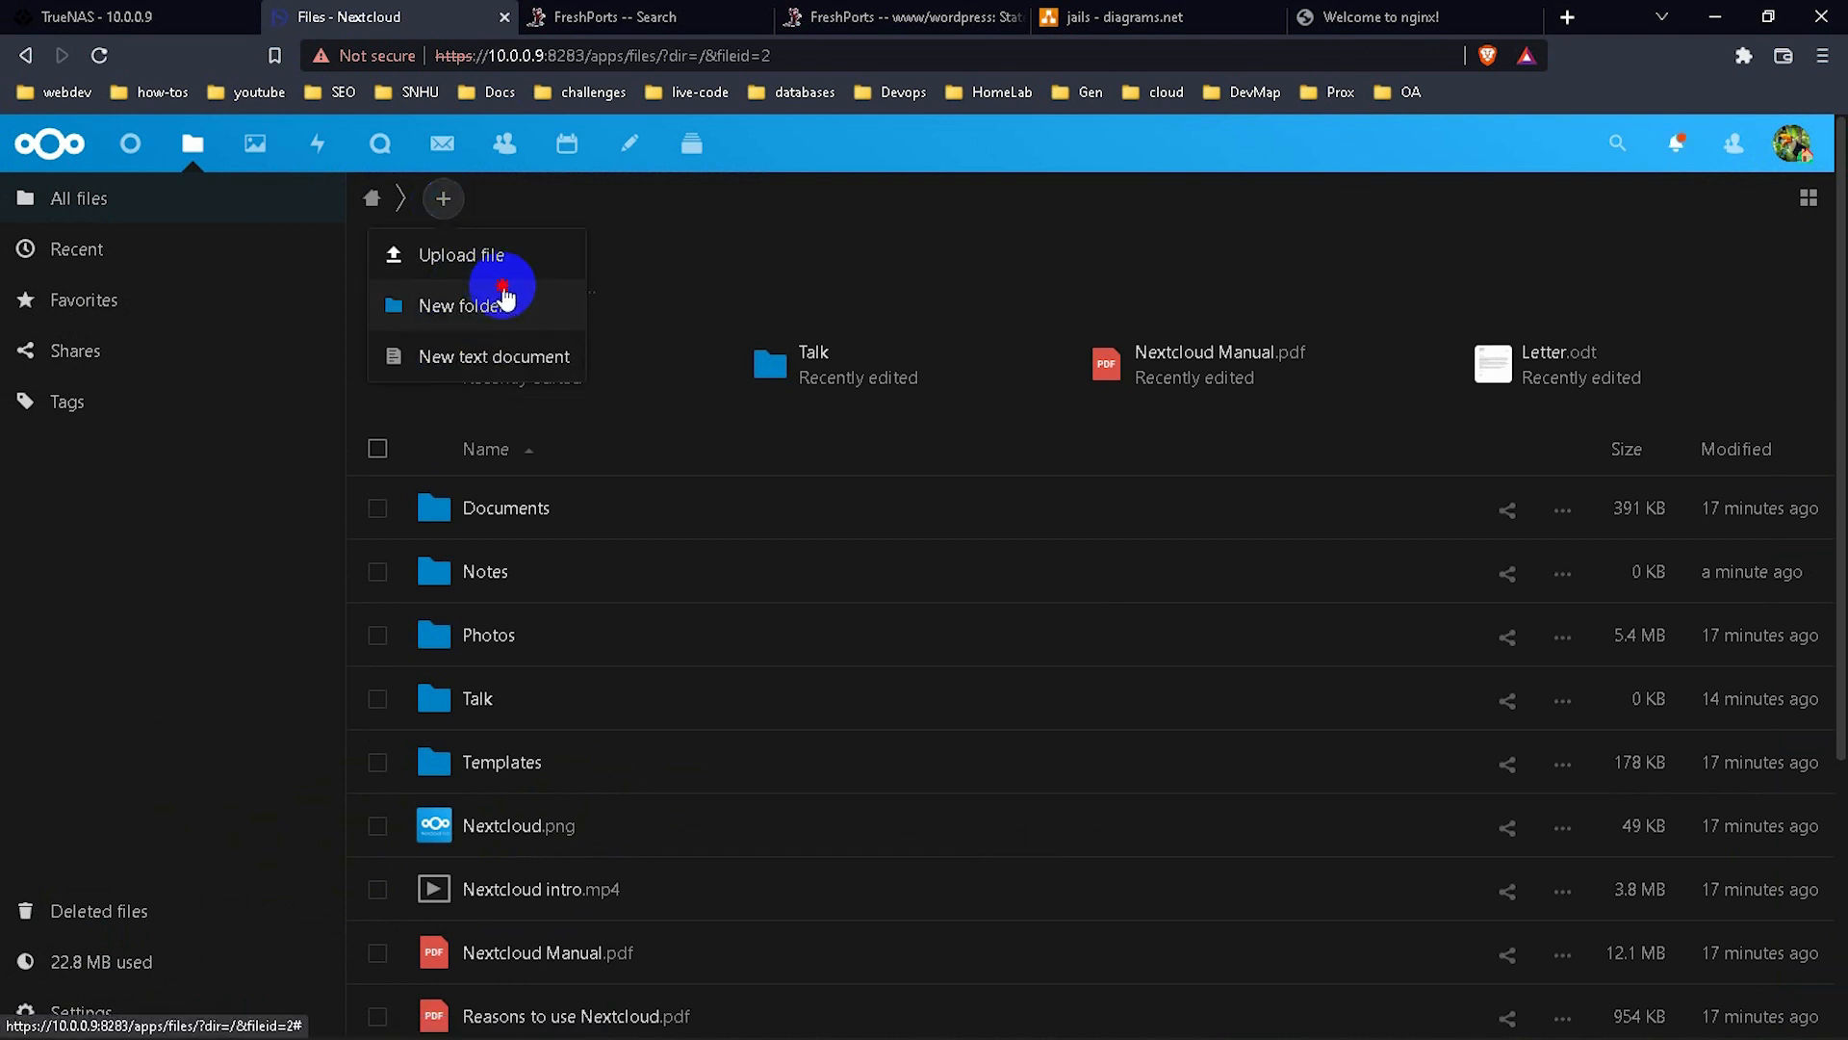
pyautogui.click(502, 301)
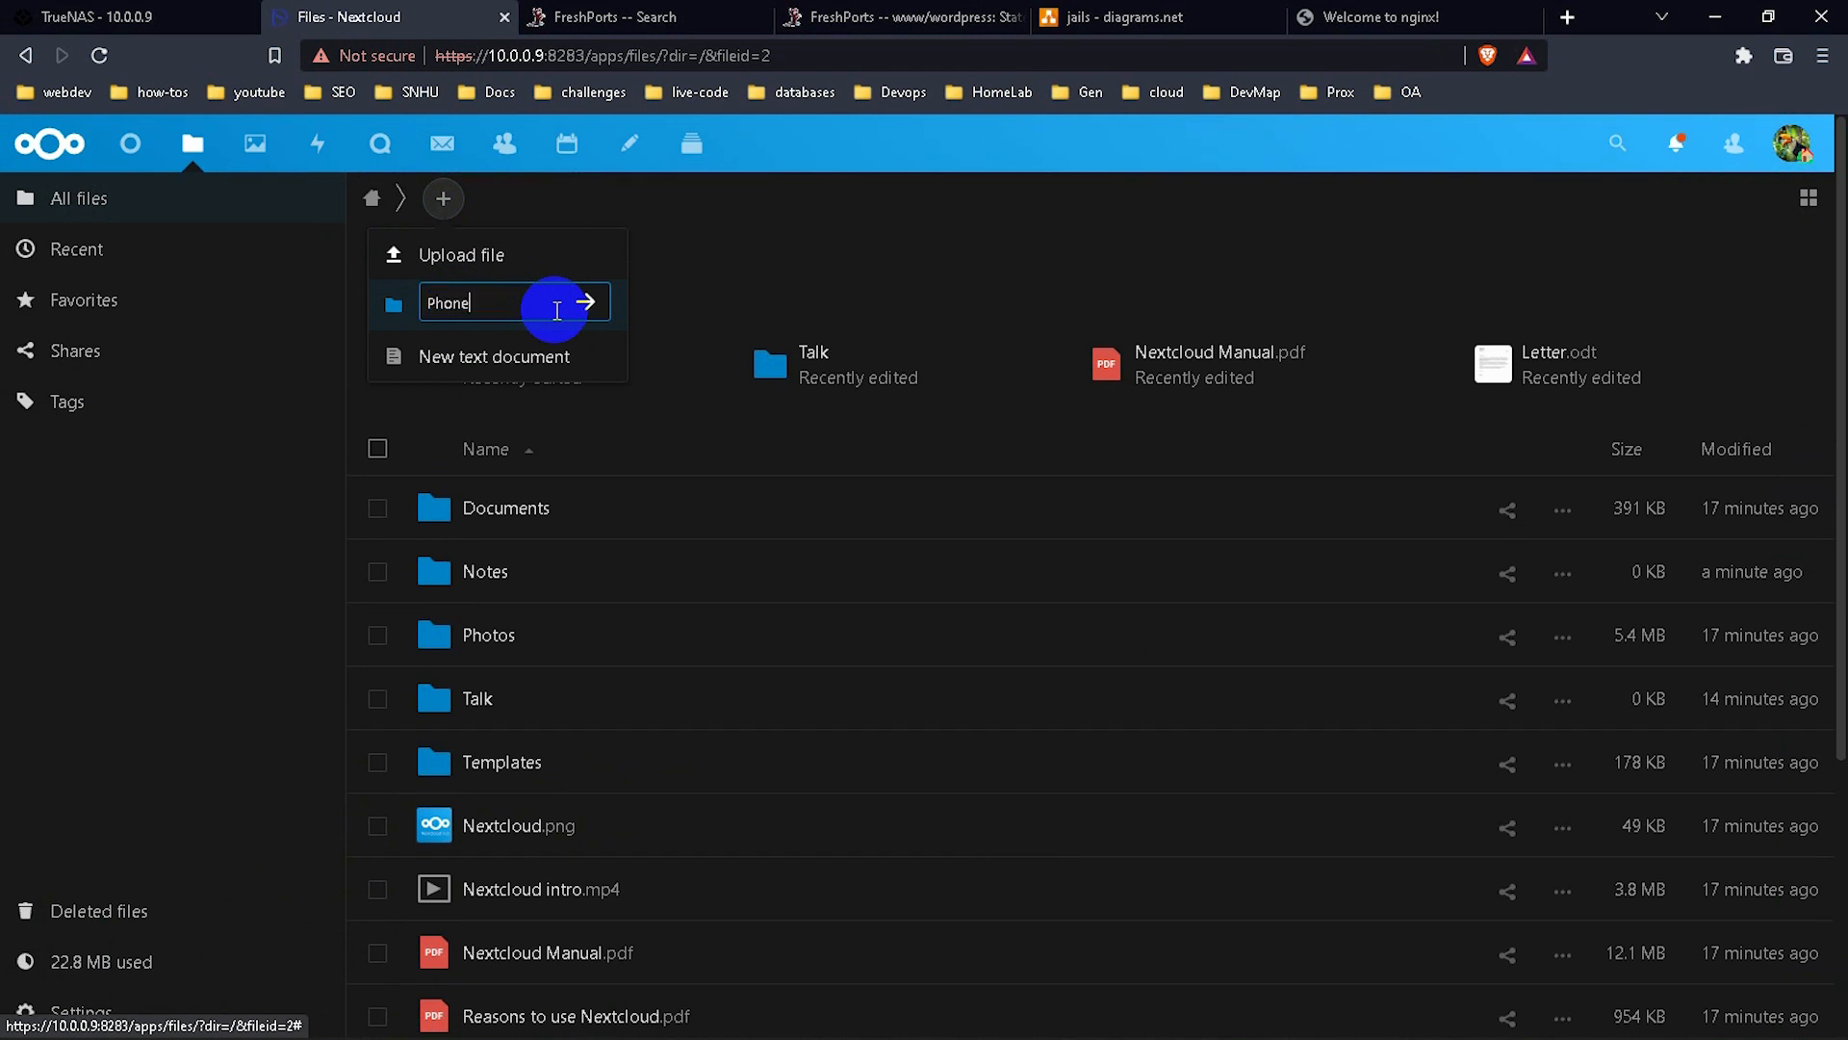
pyautogui.press('Return')
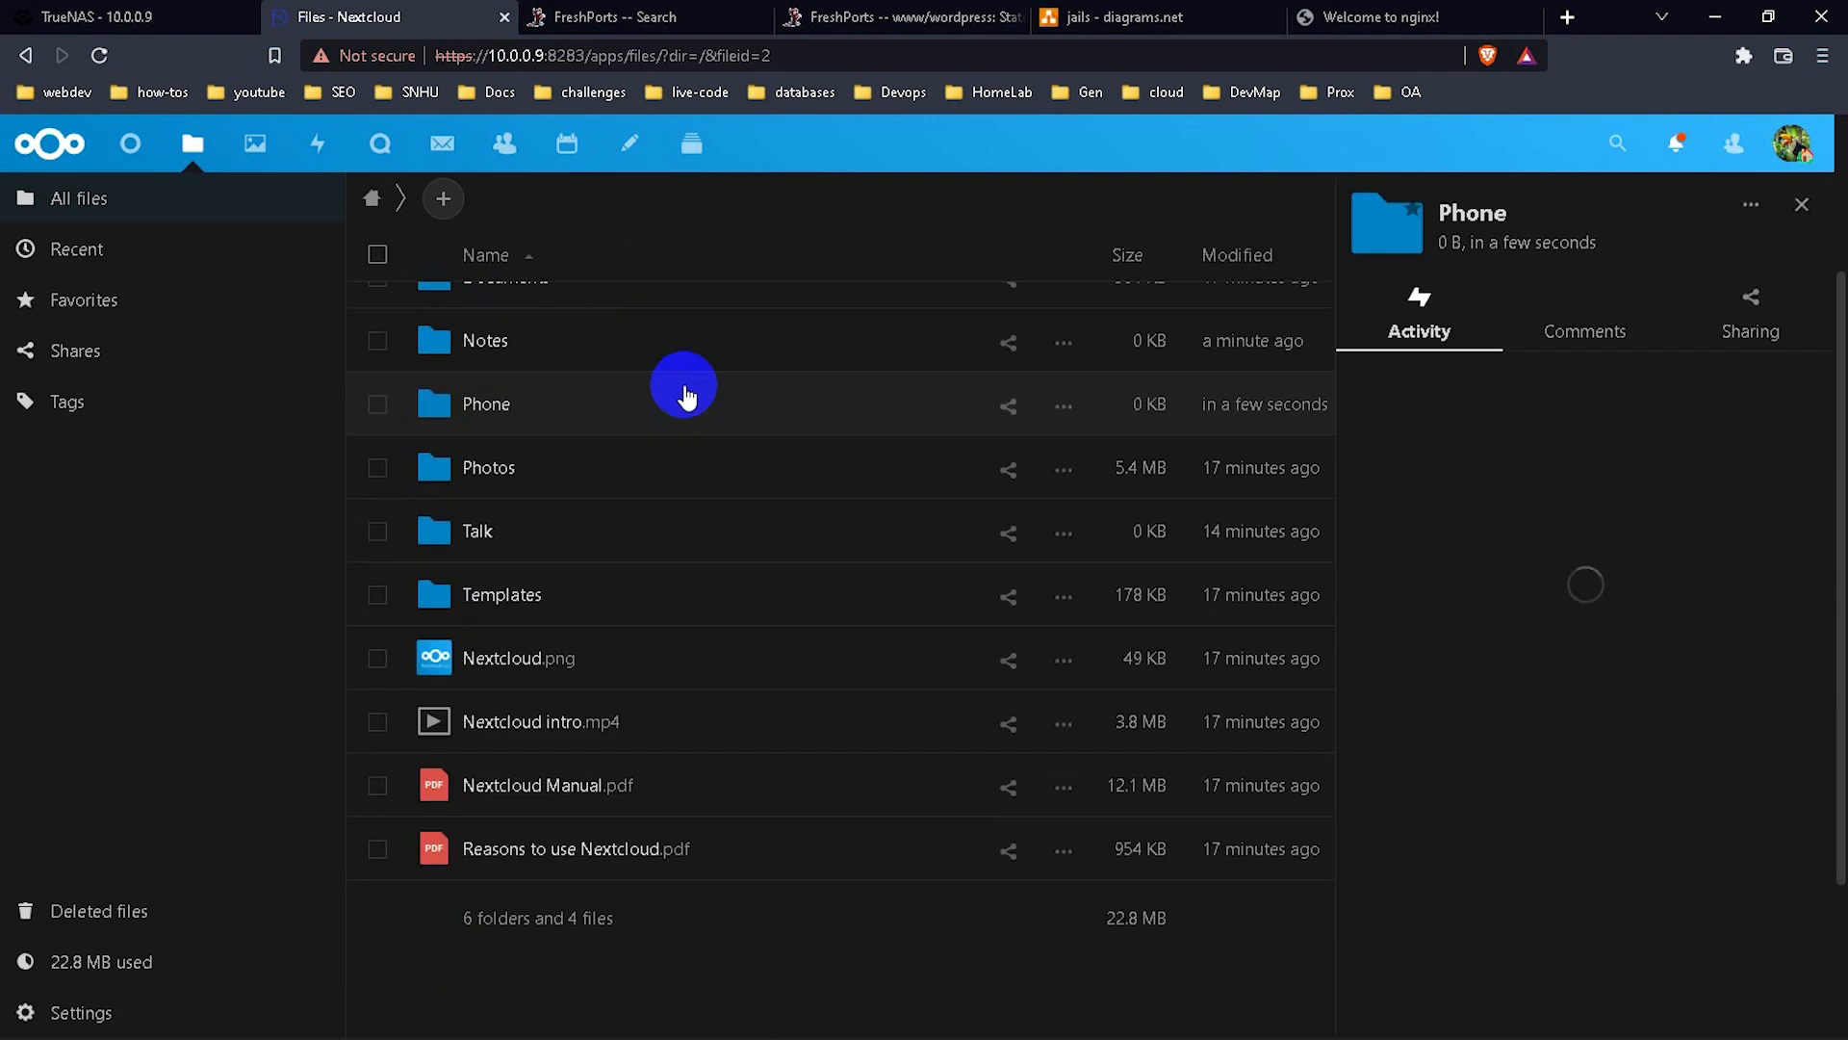
# Peek into the Photos folder and confirm the Phone folder is empty.
pyautogui.click(564, 463)
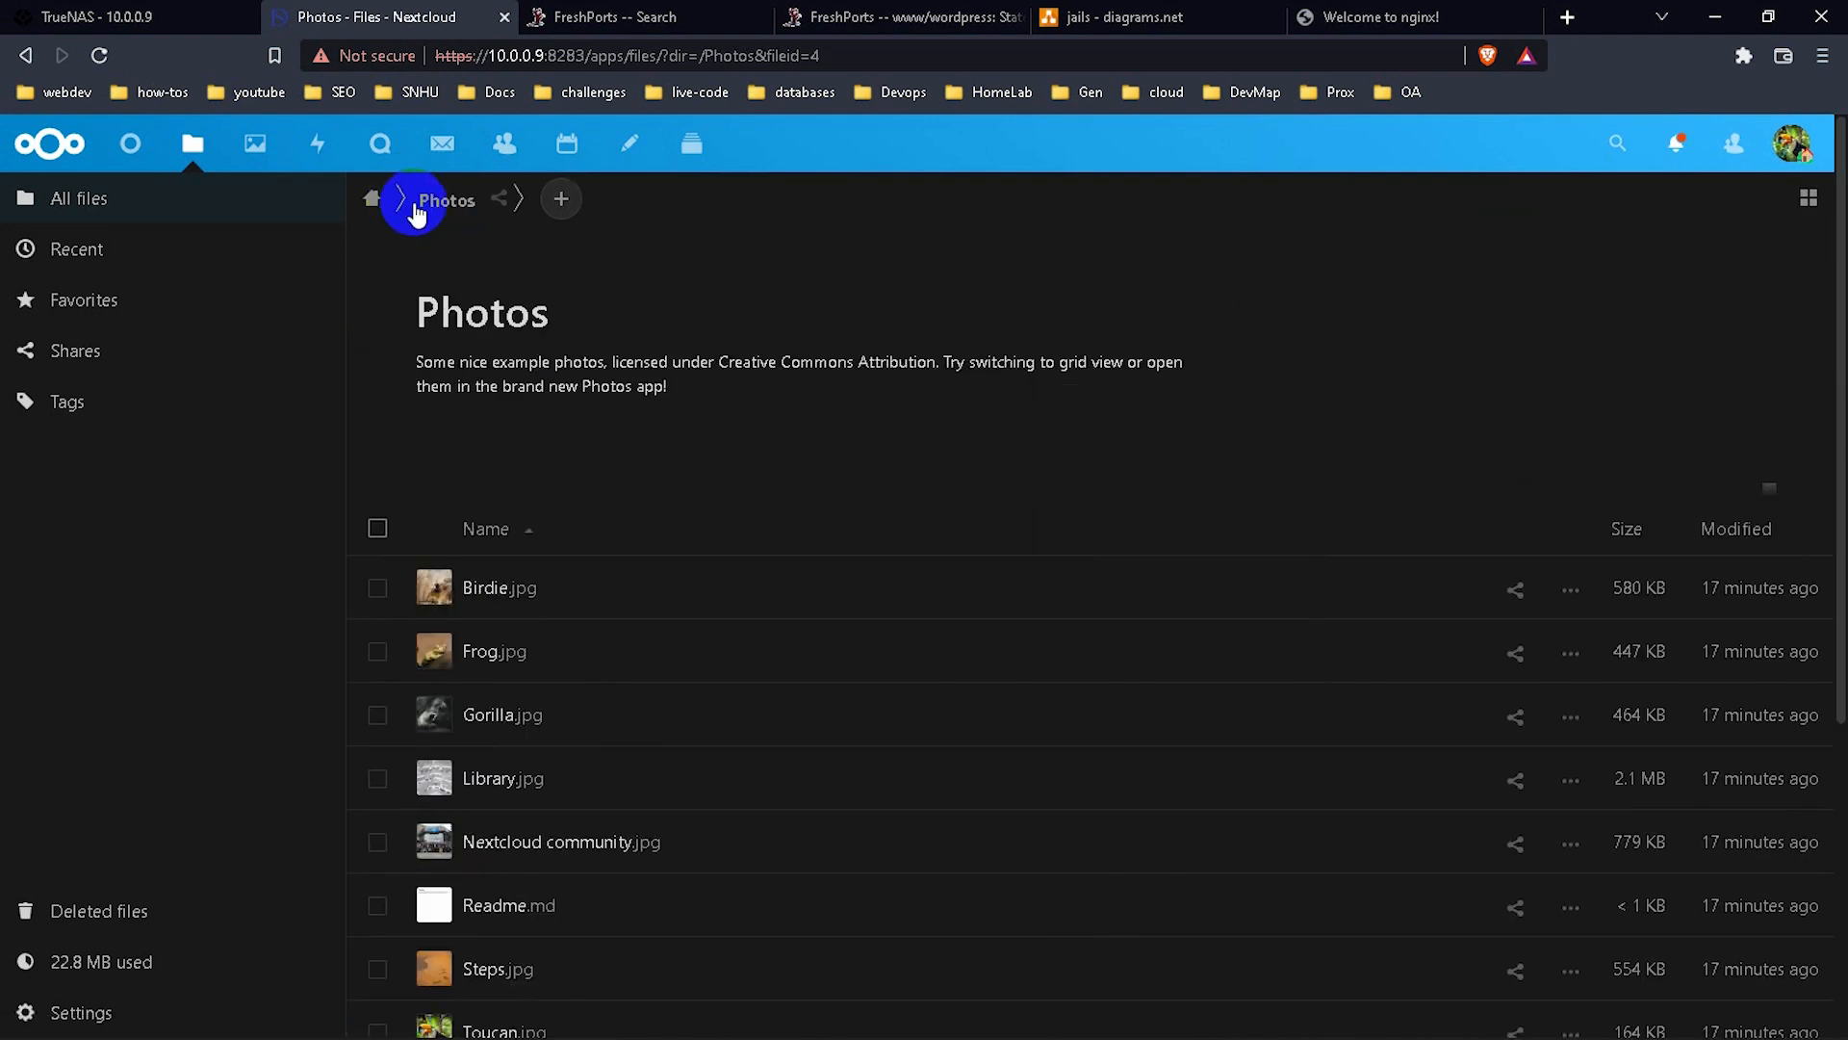
pyautogui.click(148, 204)
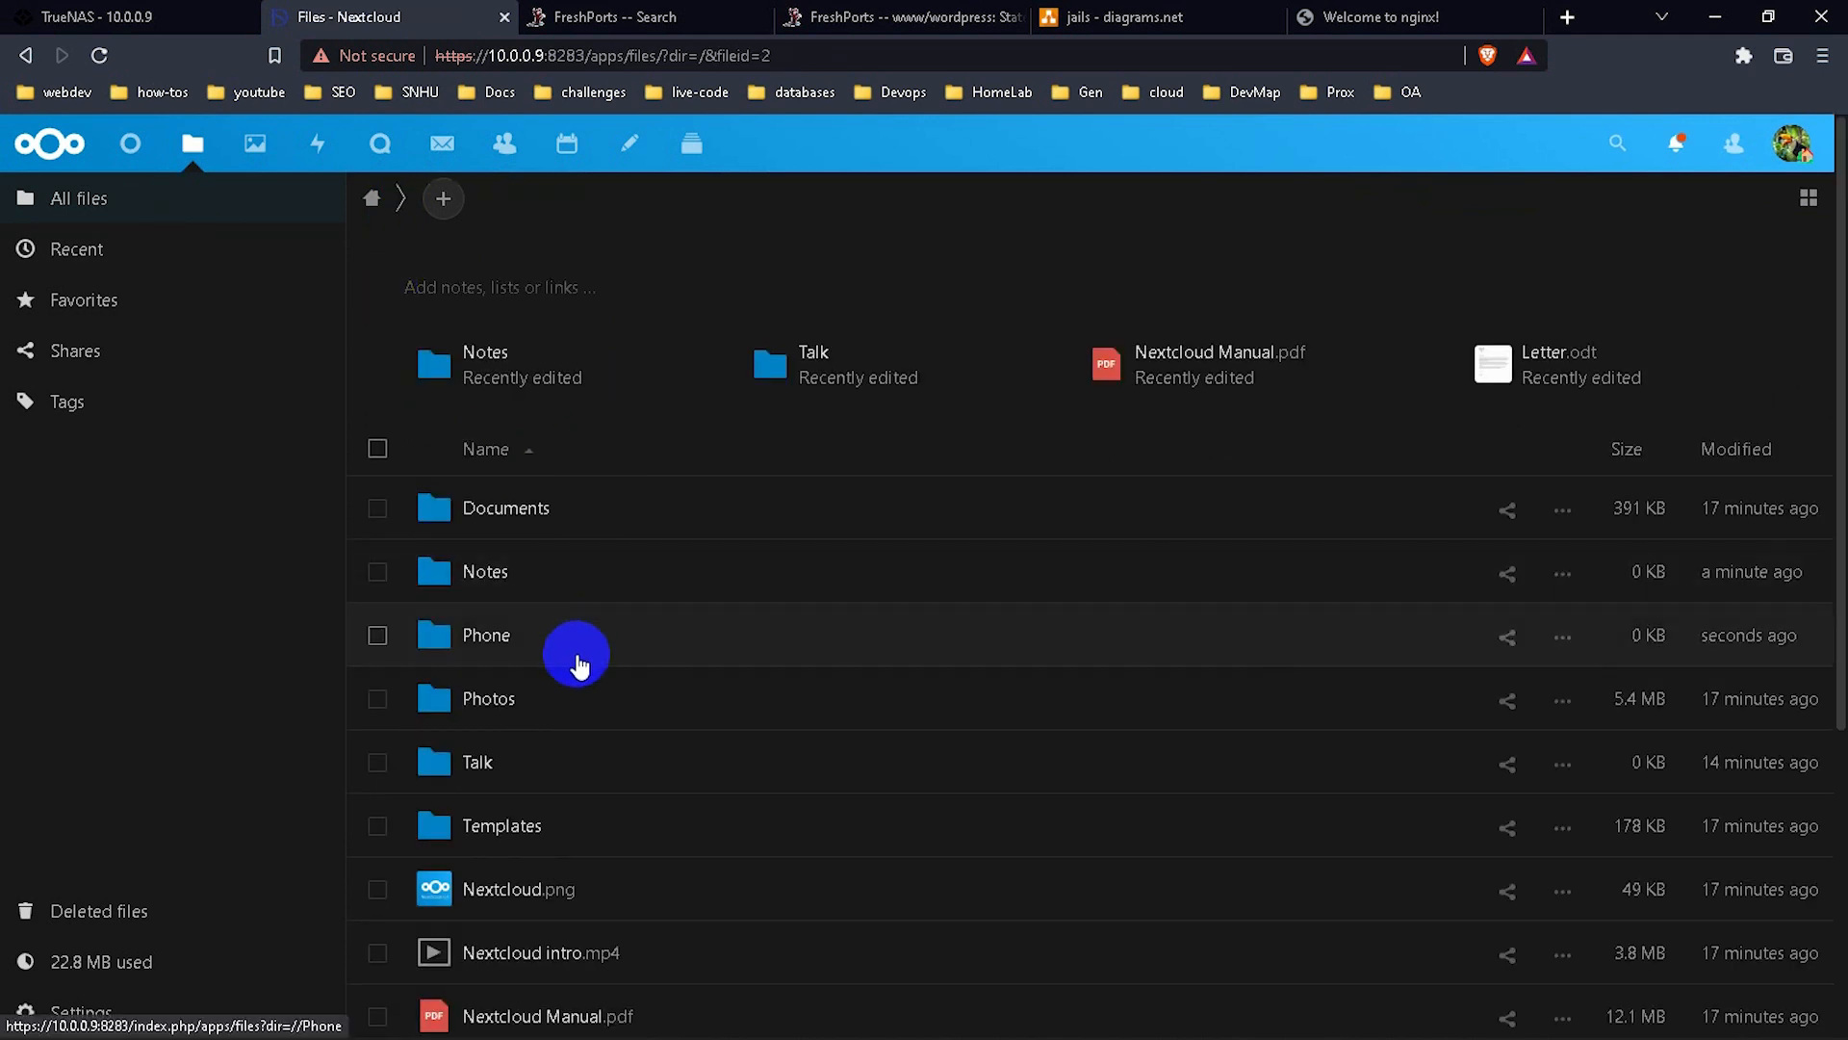
pyautogui.click(575, 654)
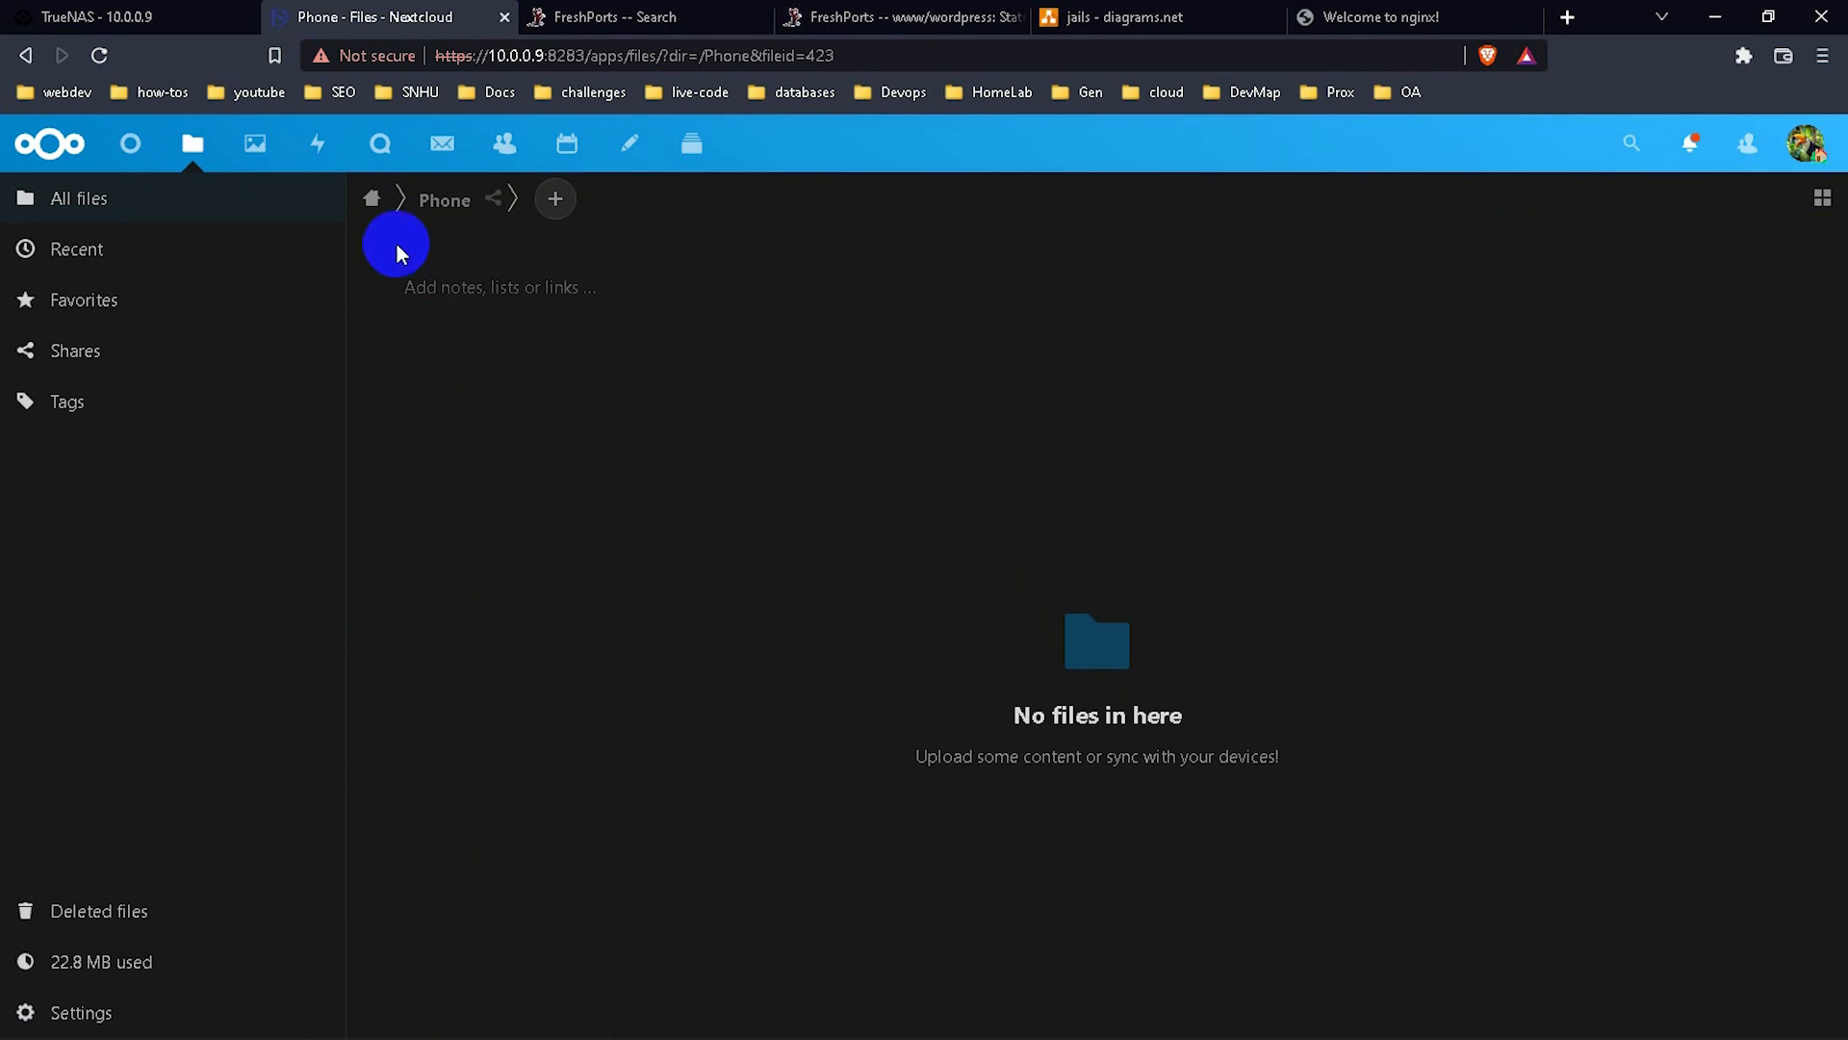
pyautogui.click(177, 214)
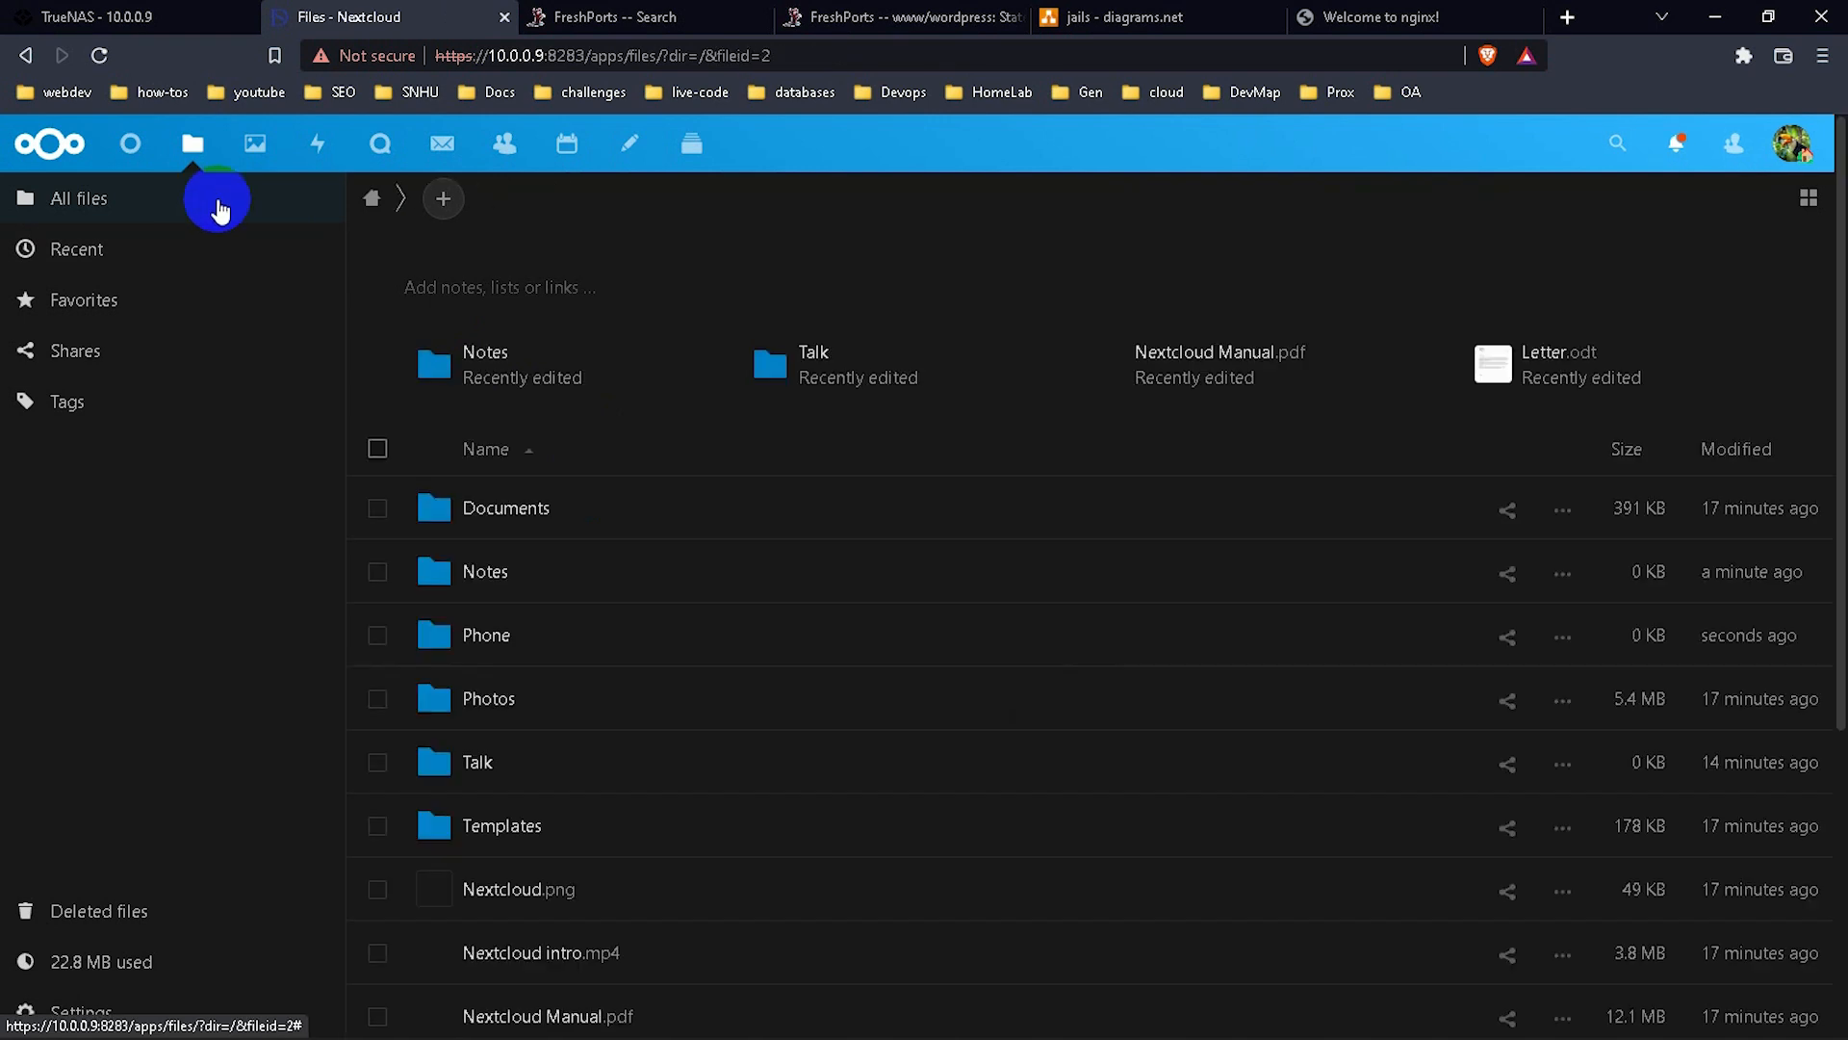
# Play the Nextcloud intro video in the Photos gallery, then close it.
pyautogui.click(241, 157)
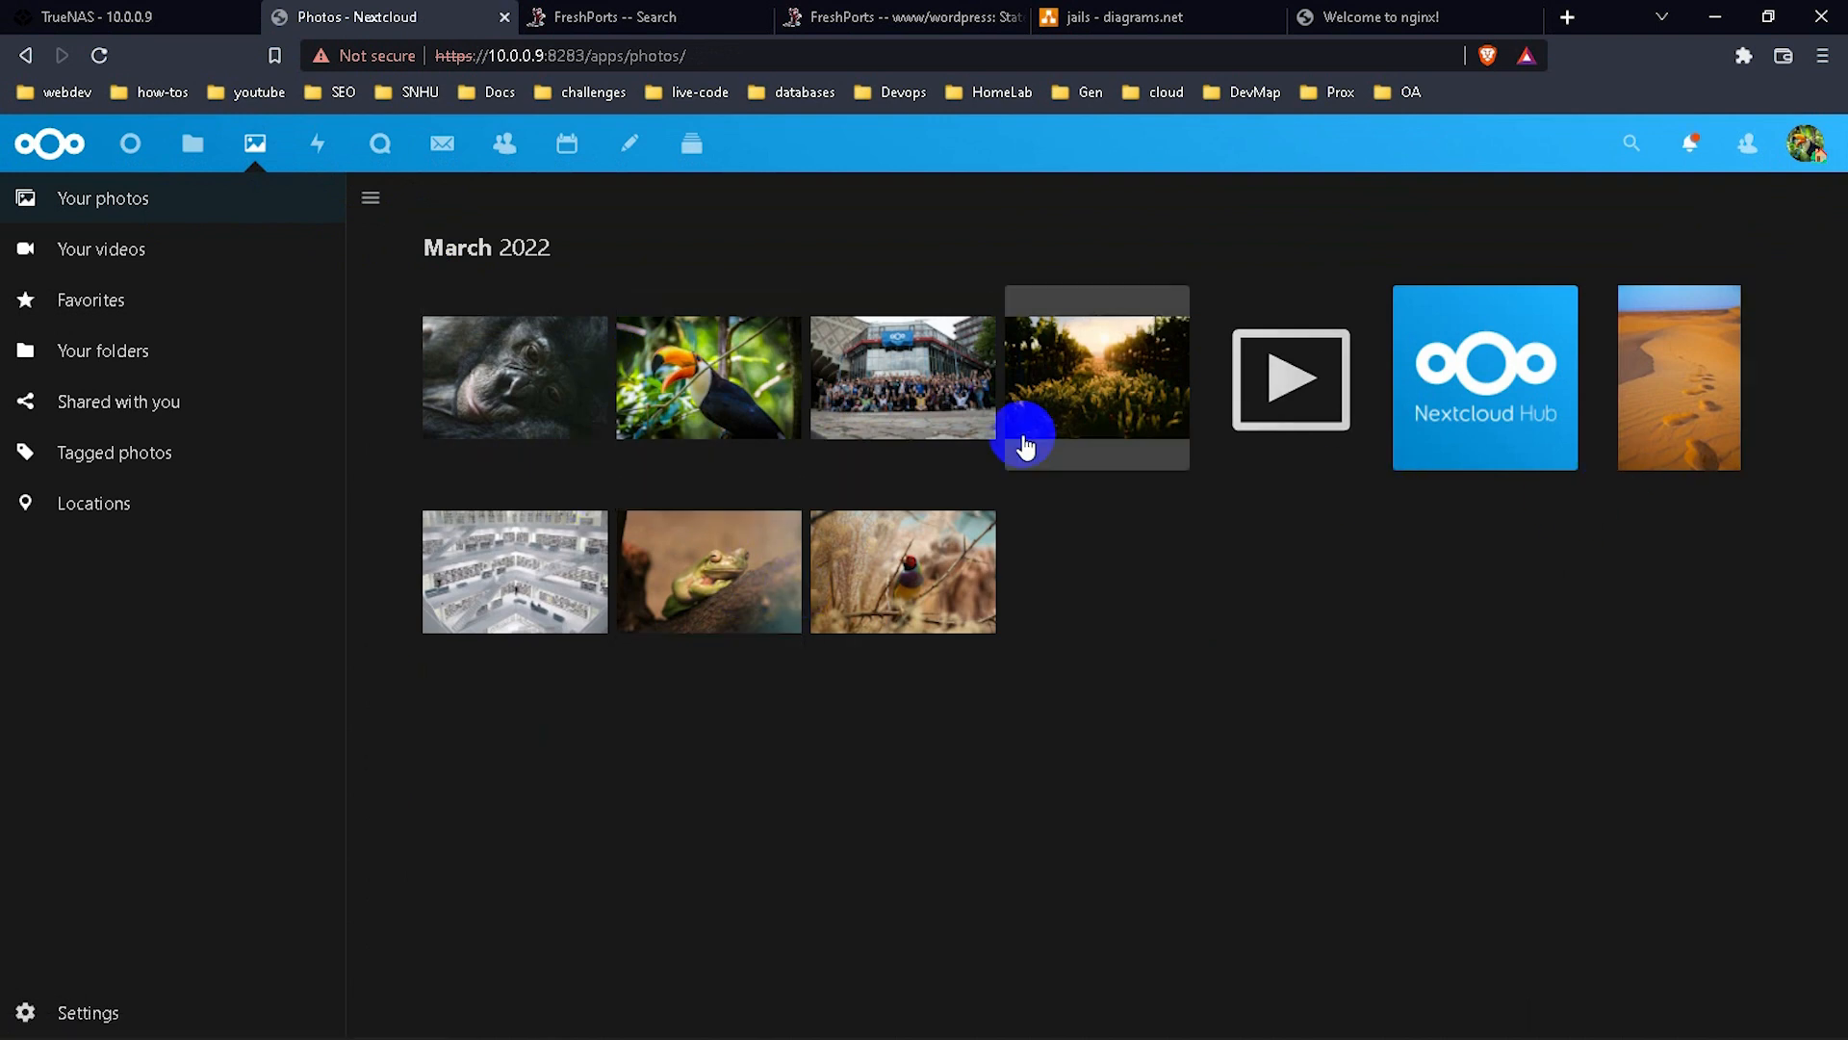
pyautogui.click(1306, 406)
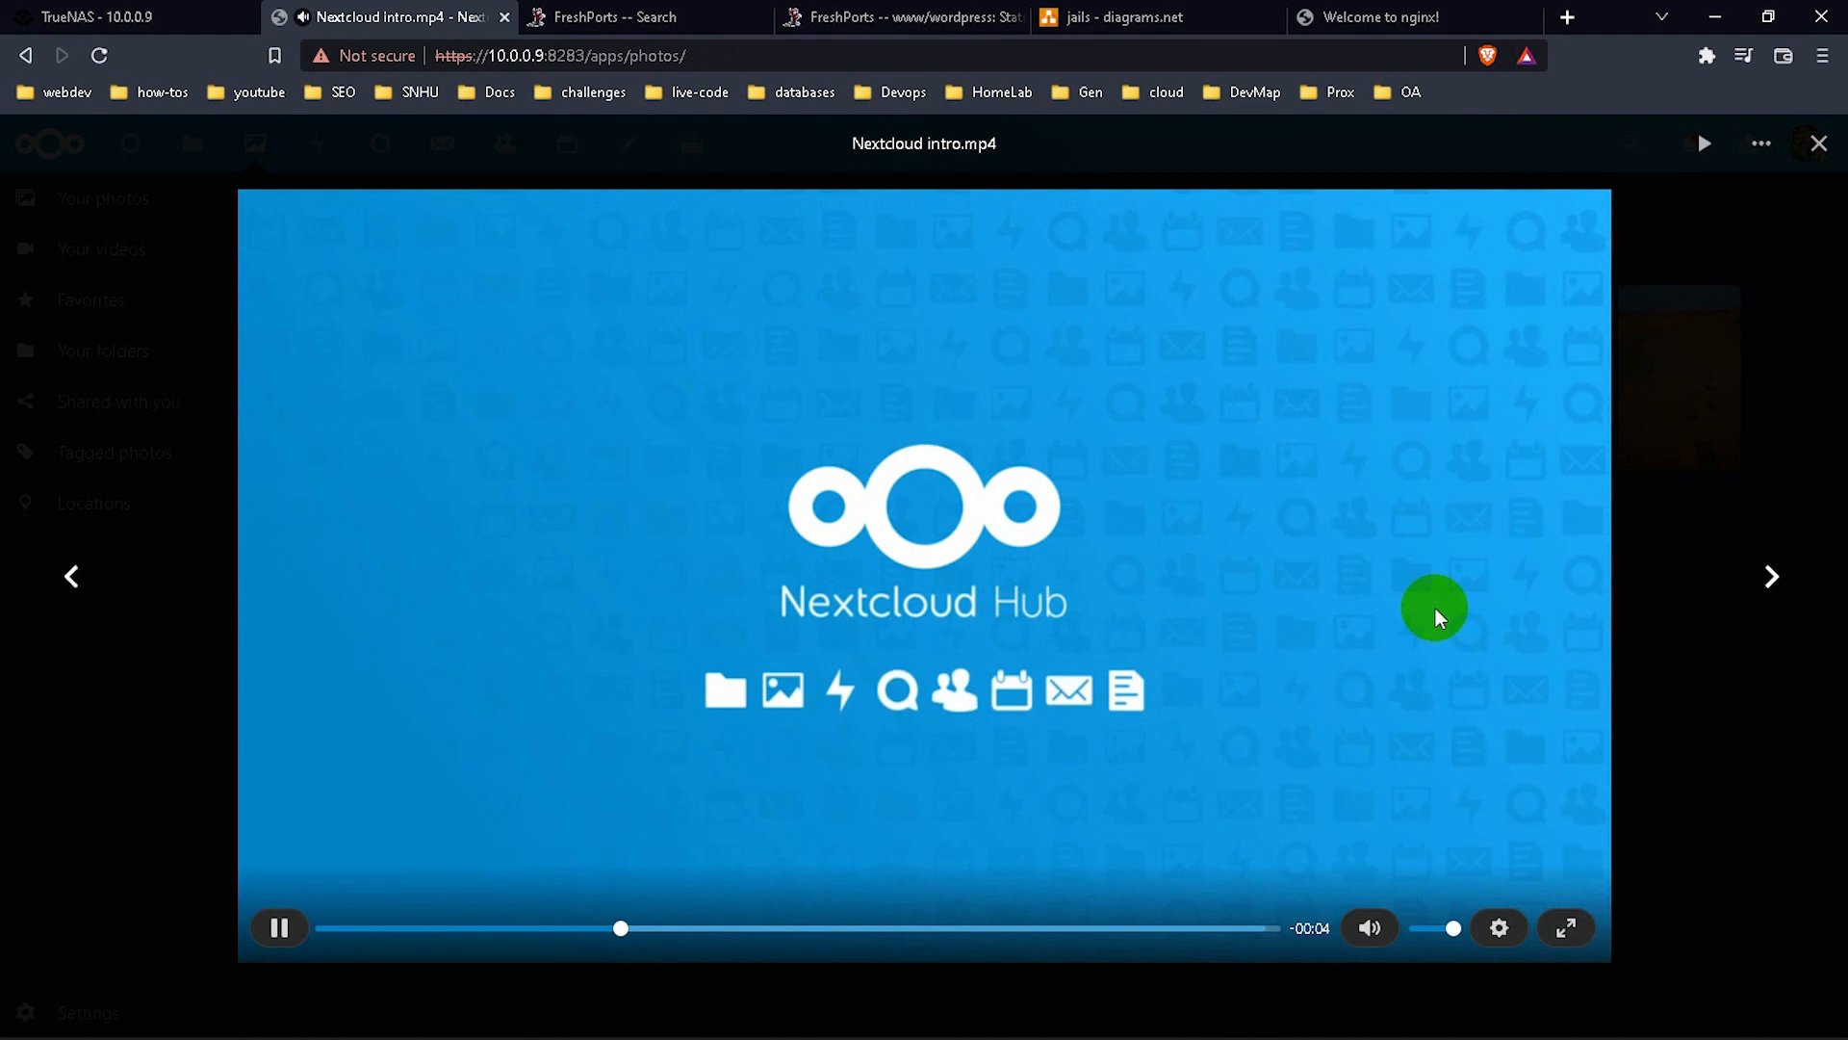
pyautogui.click(1819, 144)
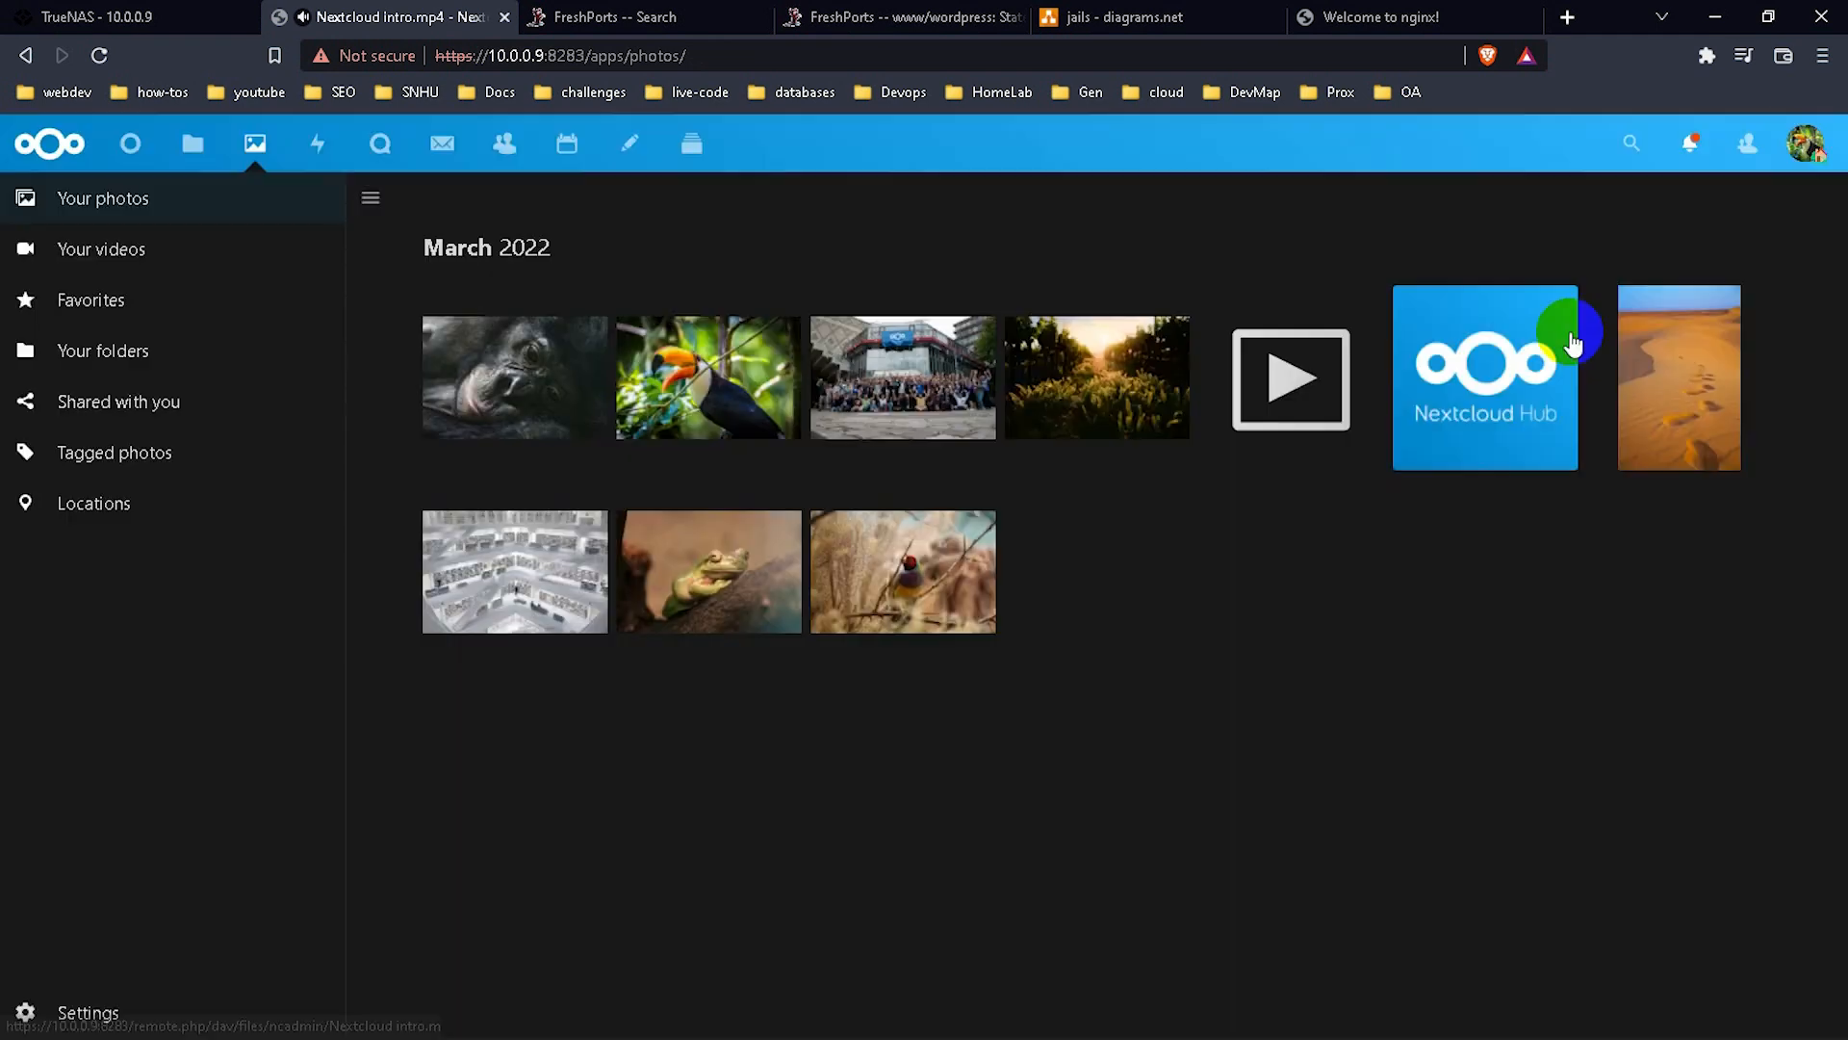
# Go to the Apps page and show the Customization category.
pyautogui.click(1804, 149)
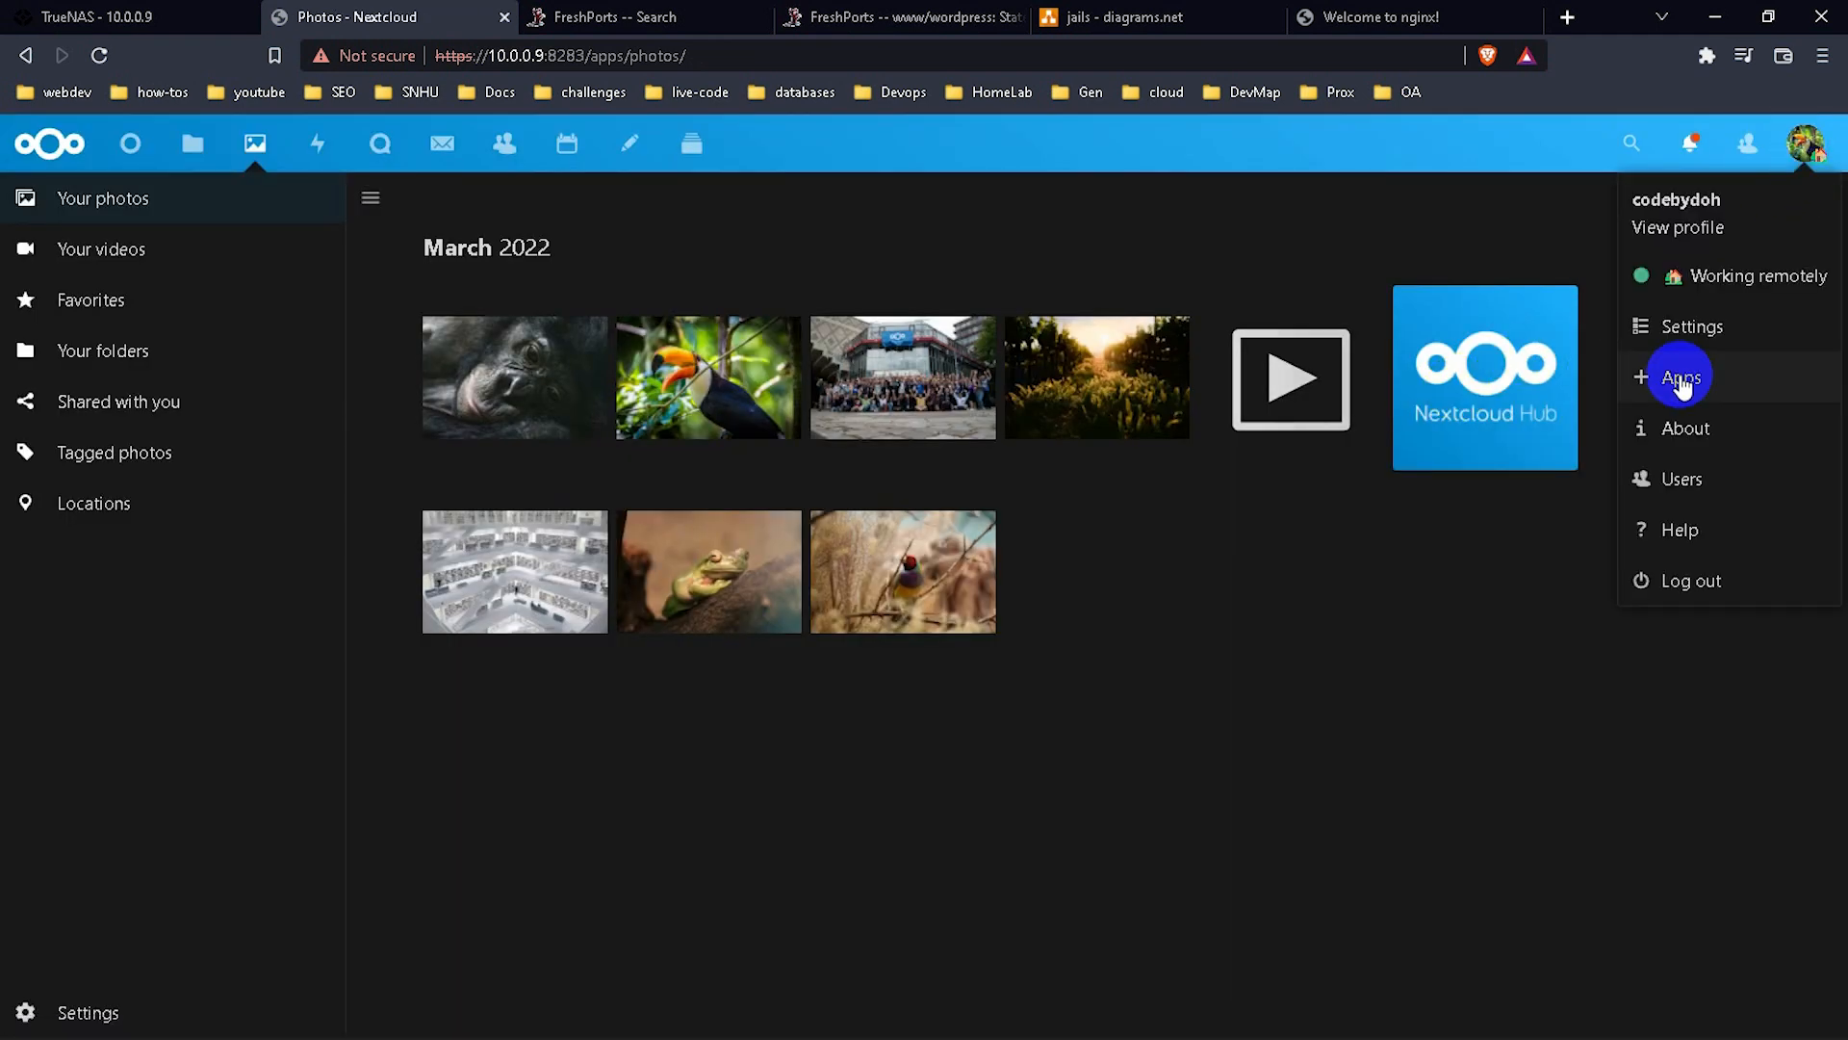
pyautogui.click(1665, 376)
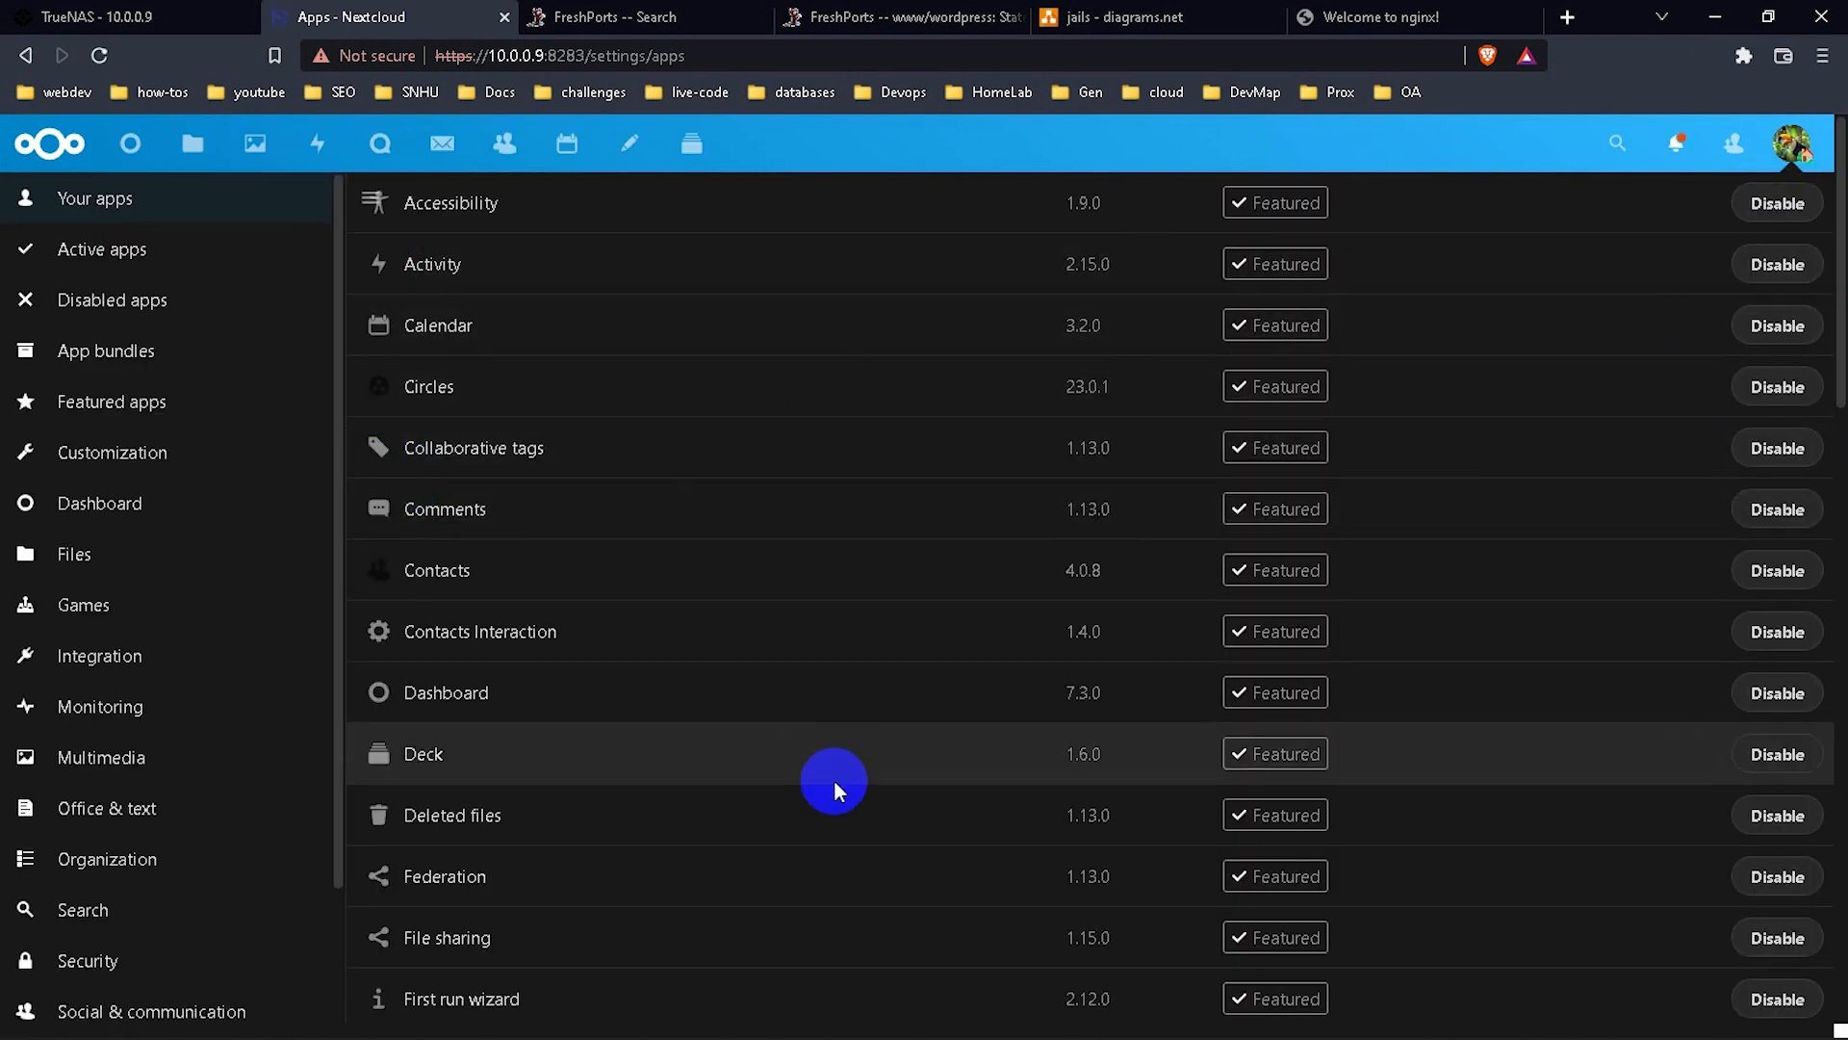
pyautogui.scroll(-10, 834, 778)
pyautogui.scroll(-6, 834, 778)
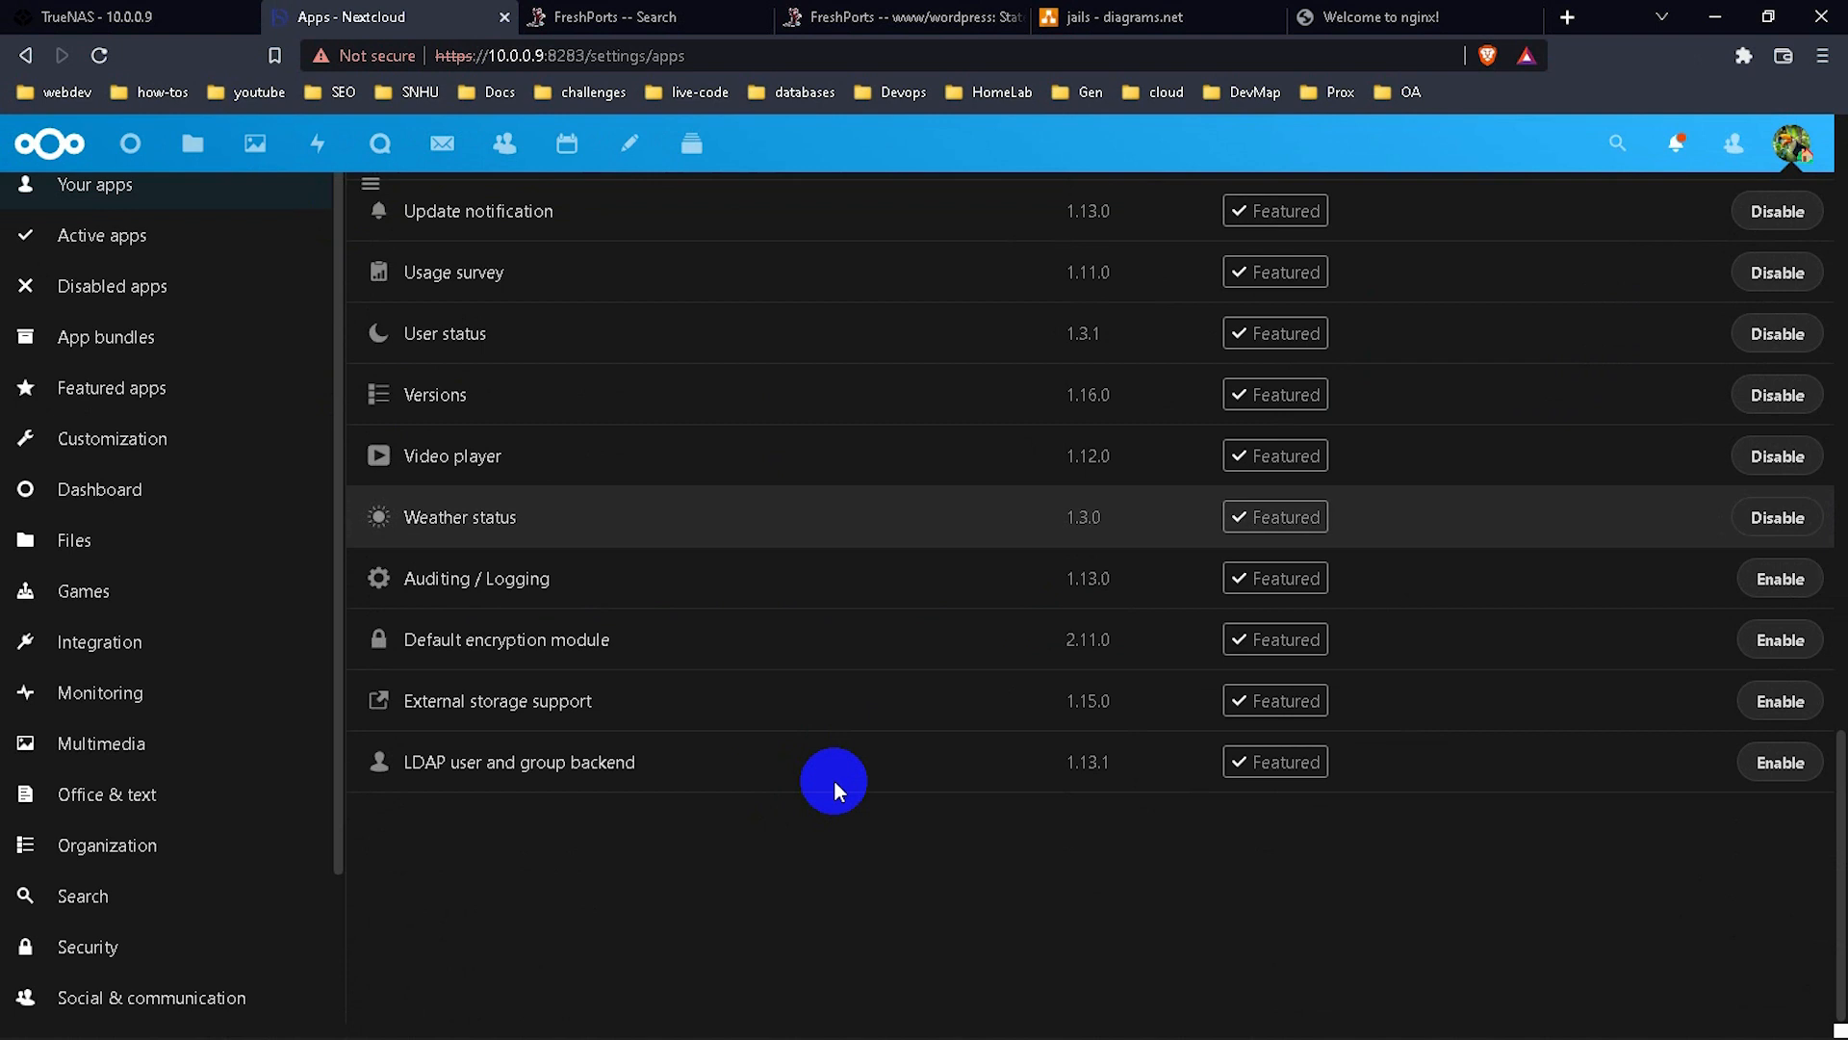
pyautogui.scroll(4, 834, 777)
pyautogui.scroll(8, 833, 777)
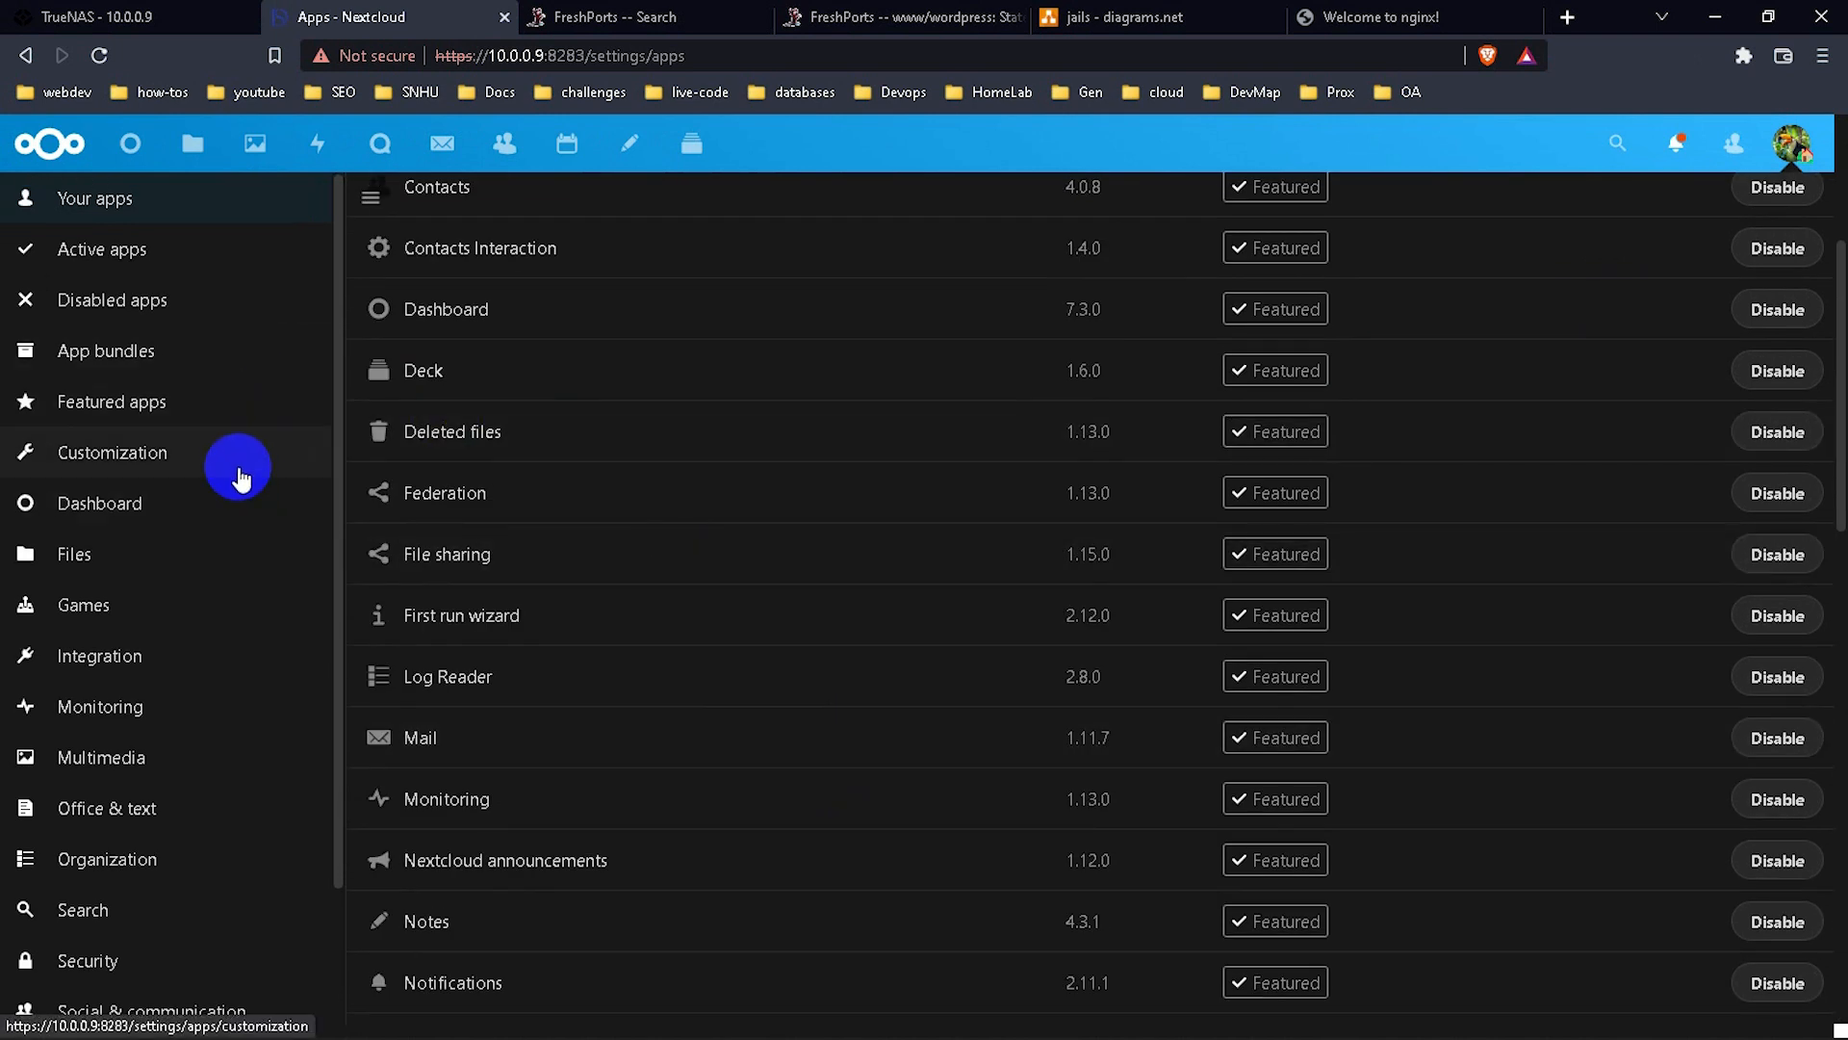
pyautogui.click(235, 466)
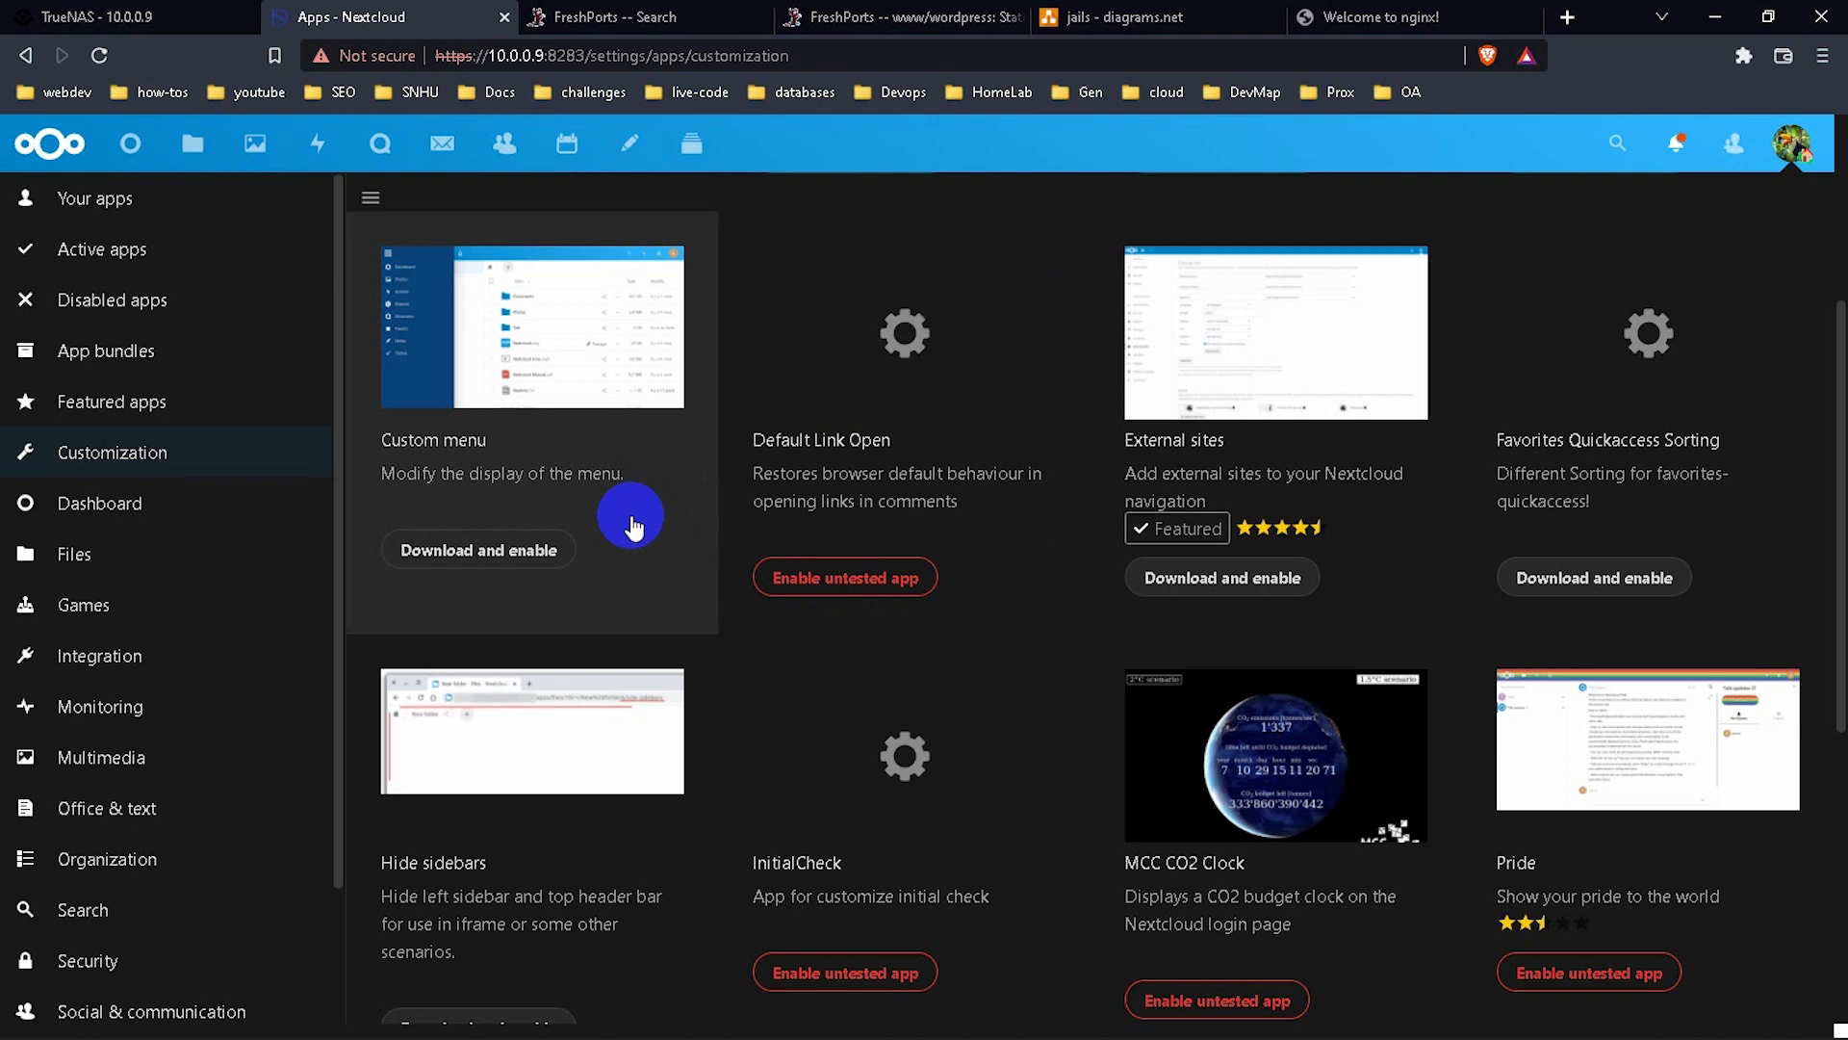
# Download and enable the Custom menu, External sites and Splash apps.
pyautogui.click(539, 549)
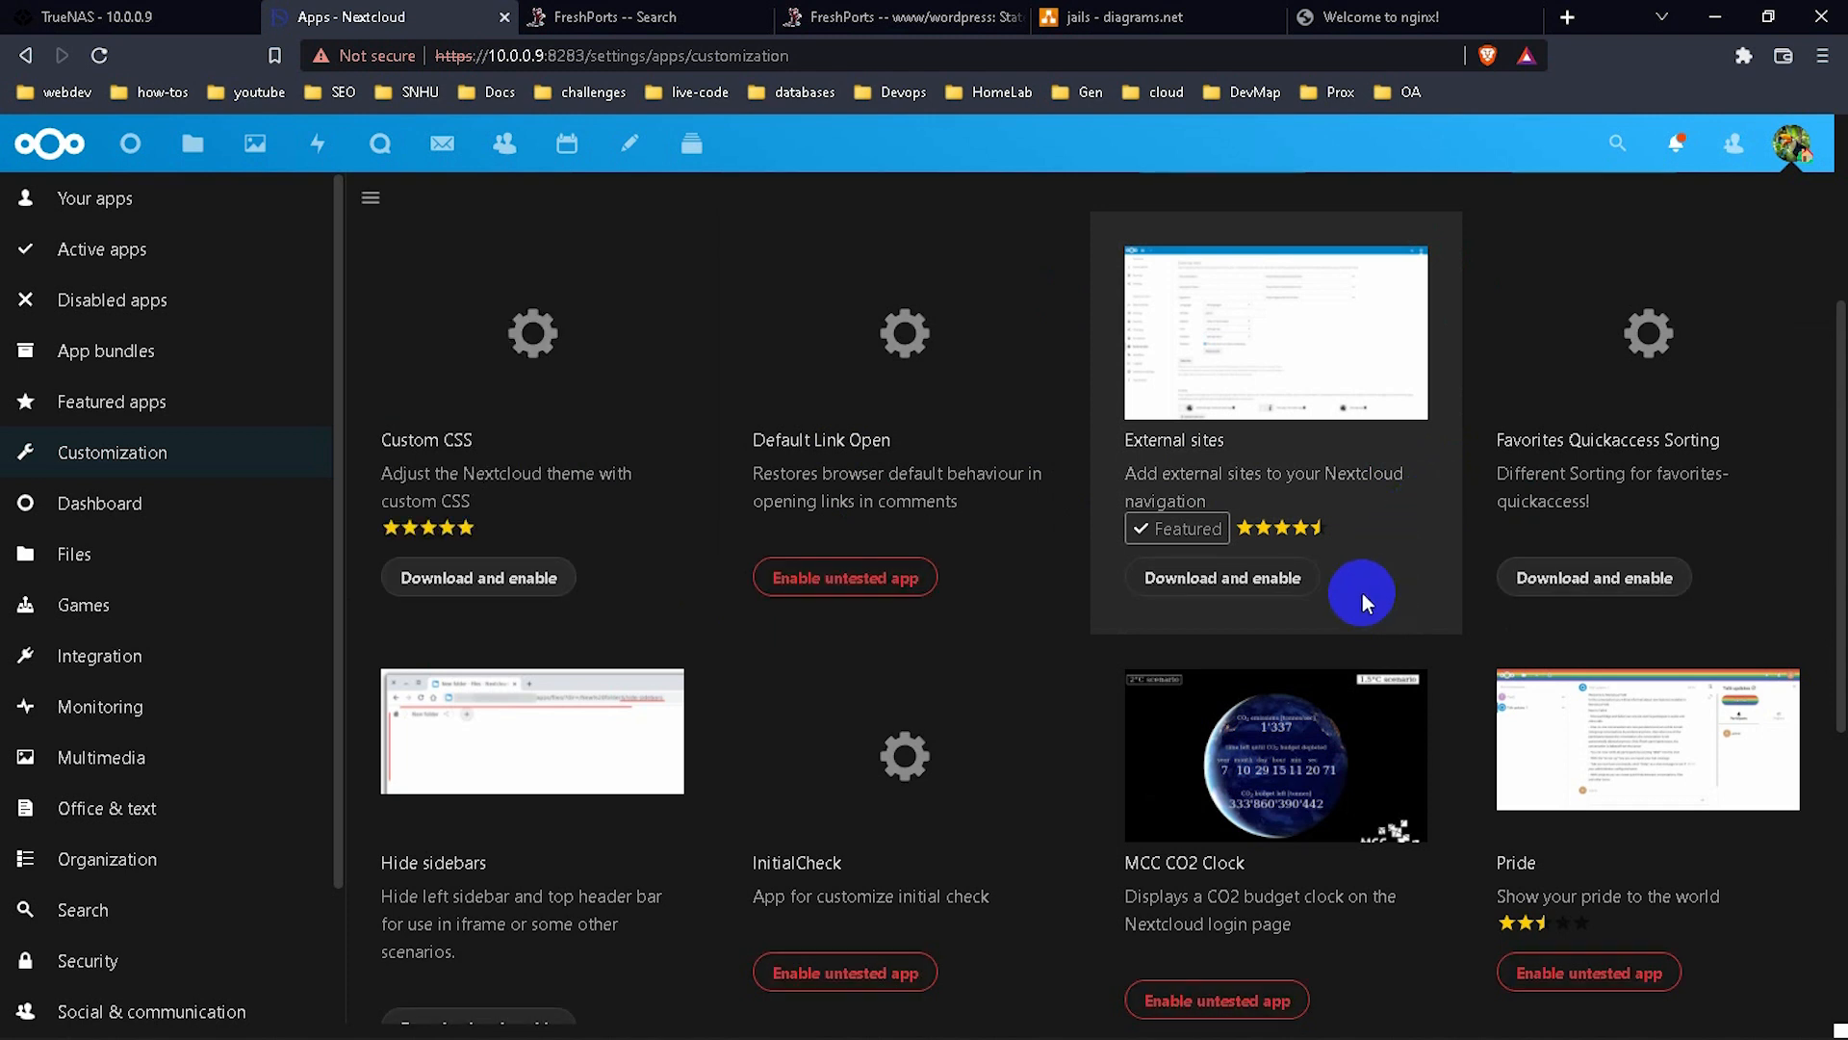
pyautogui.click(1290, 595)
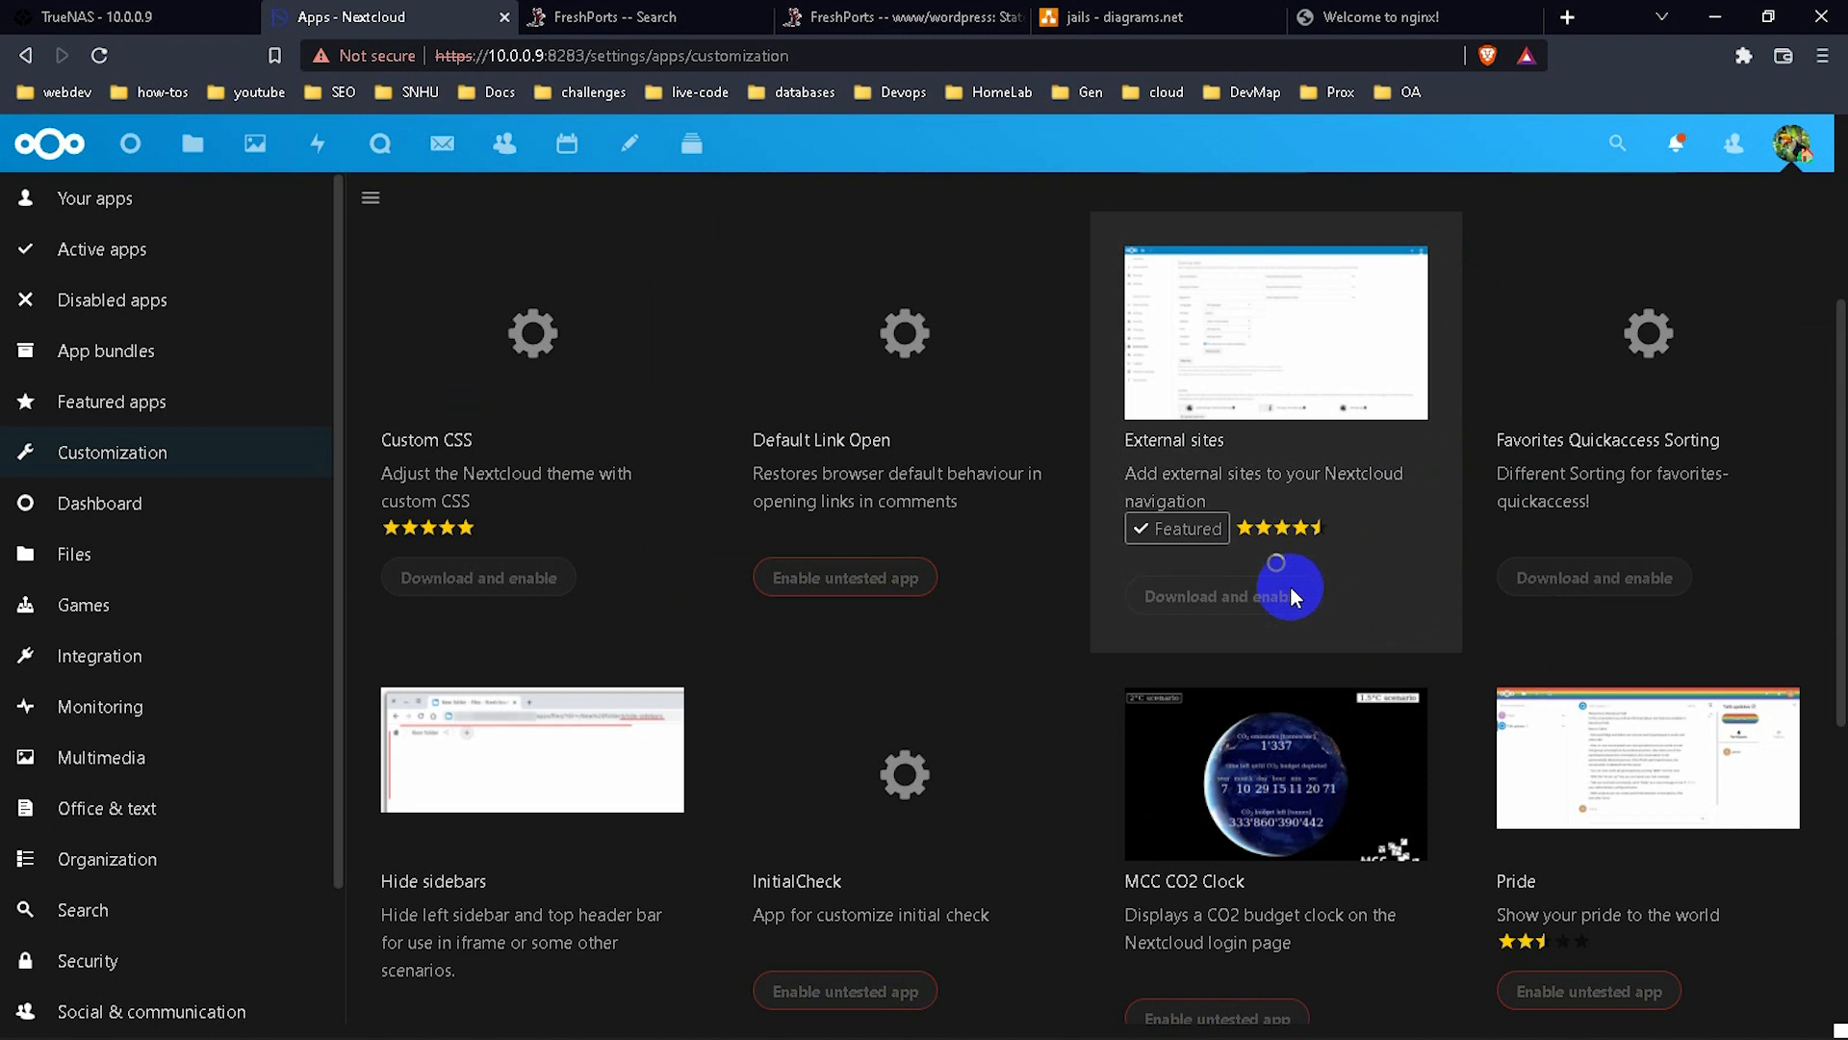
pyautogui.scroll(-3, 1340, 587)
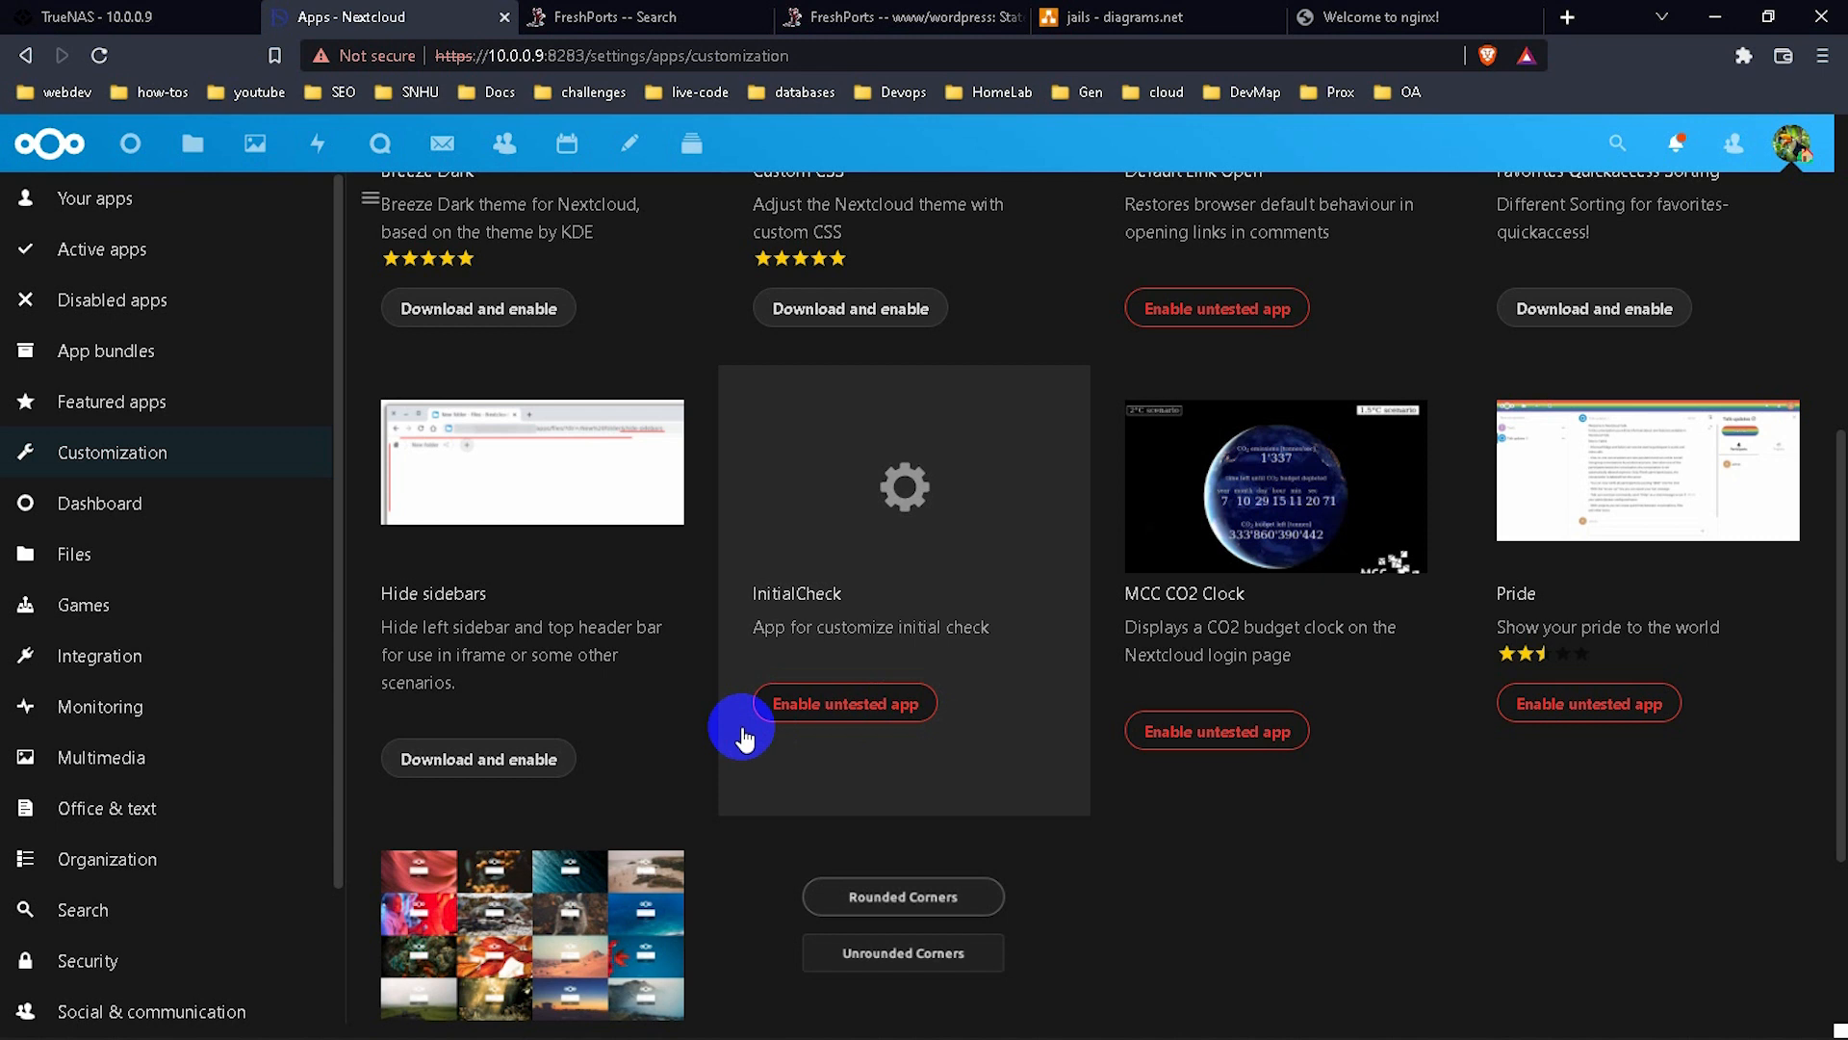
pyautogui.scroll(-2, 703, 744)
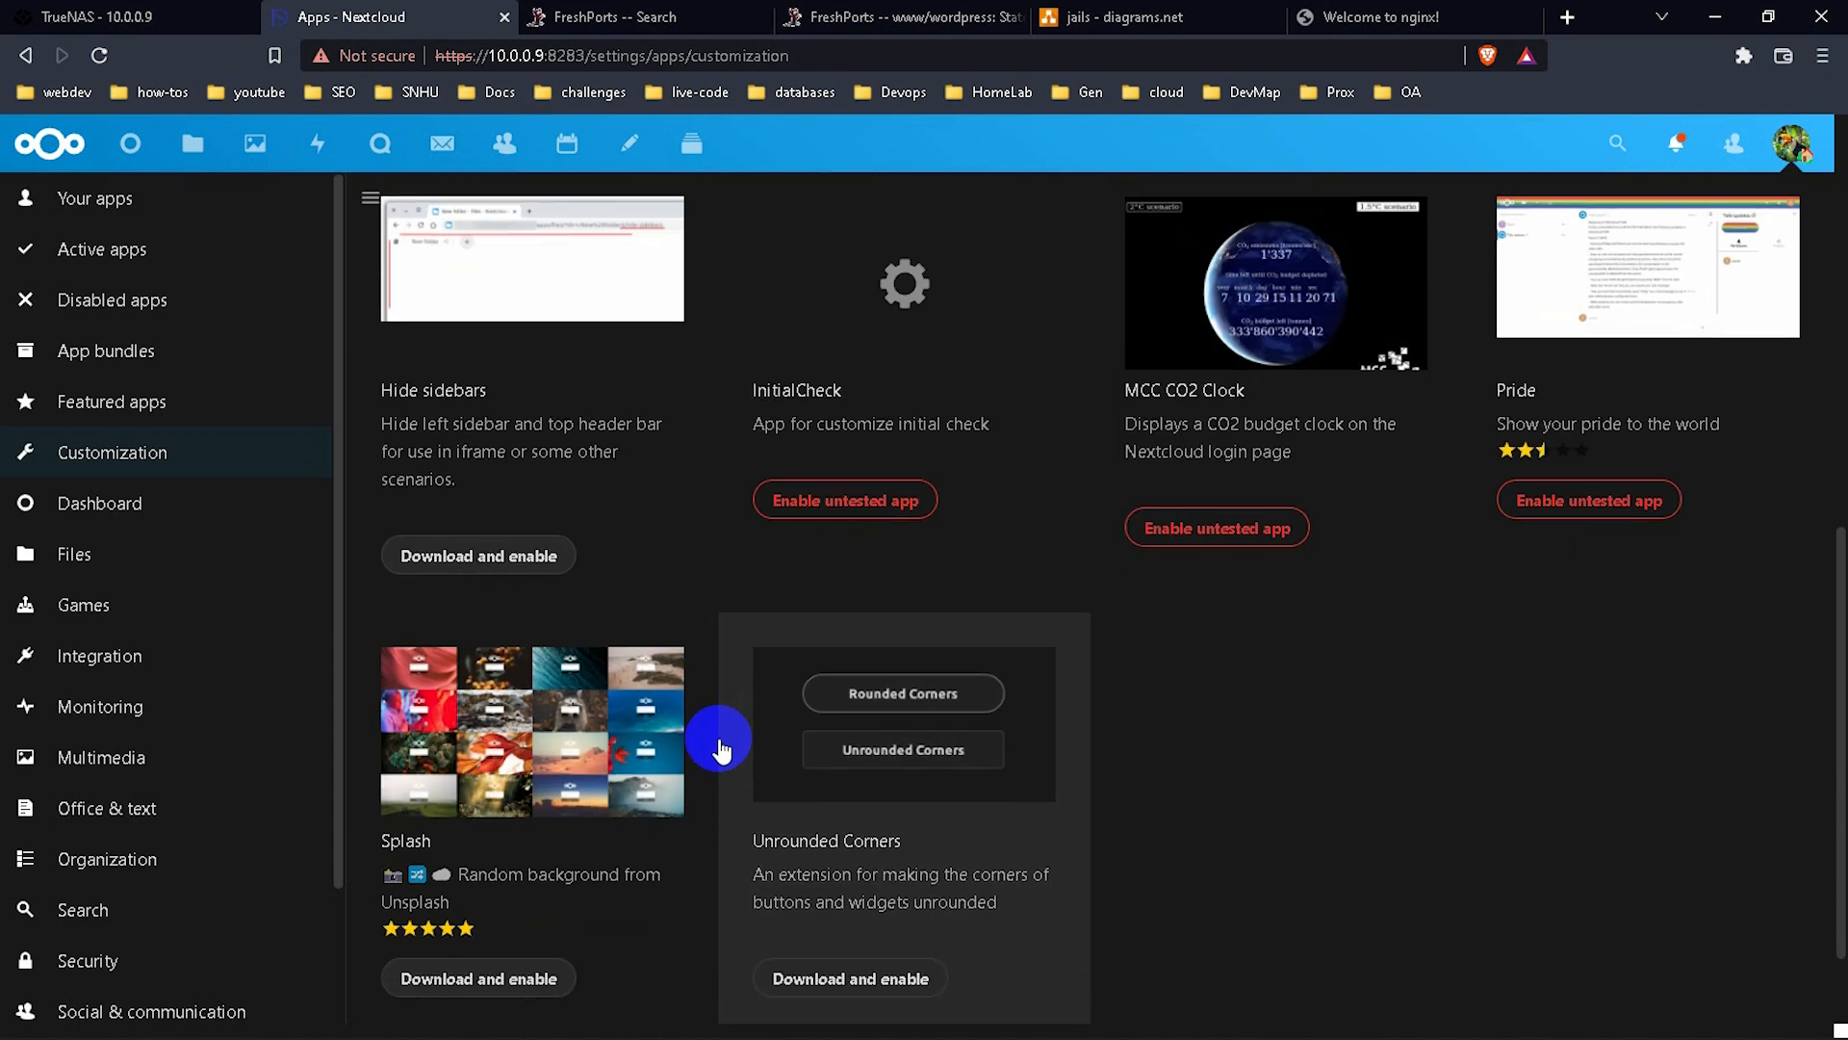
pyautogui.scroll(-2, 720, 749)
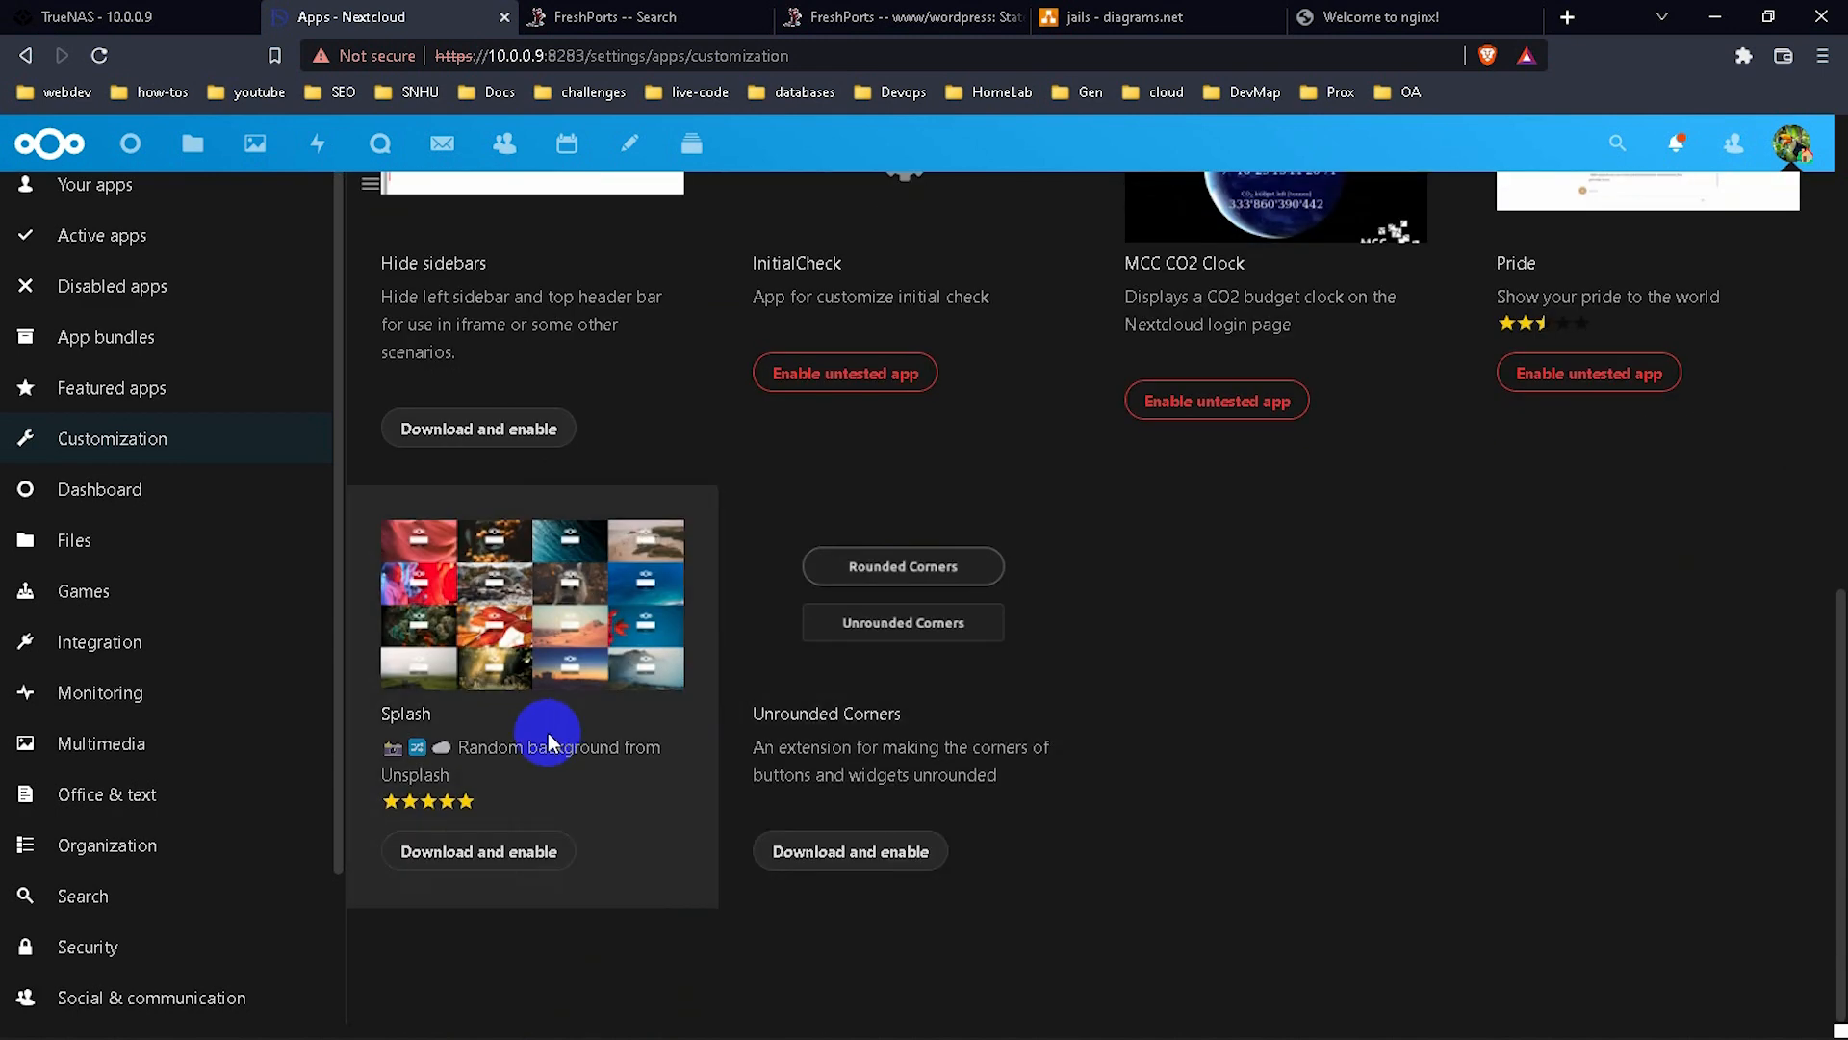
pyautogui.click(511, 854)
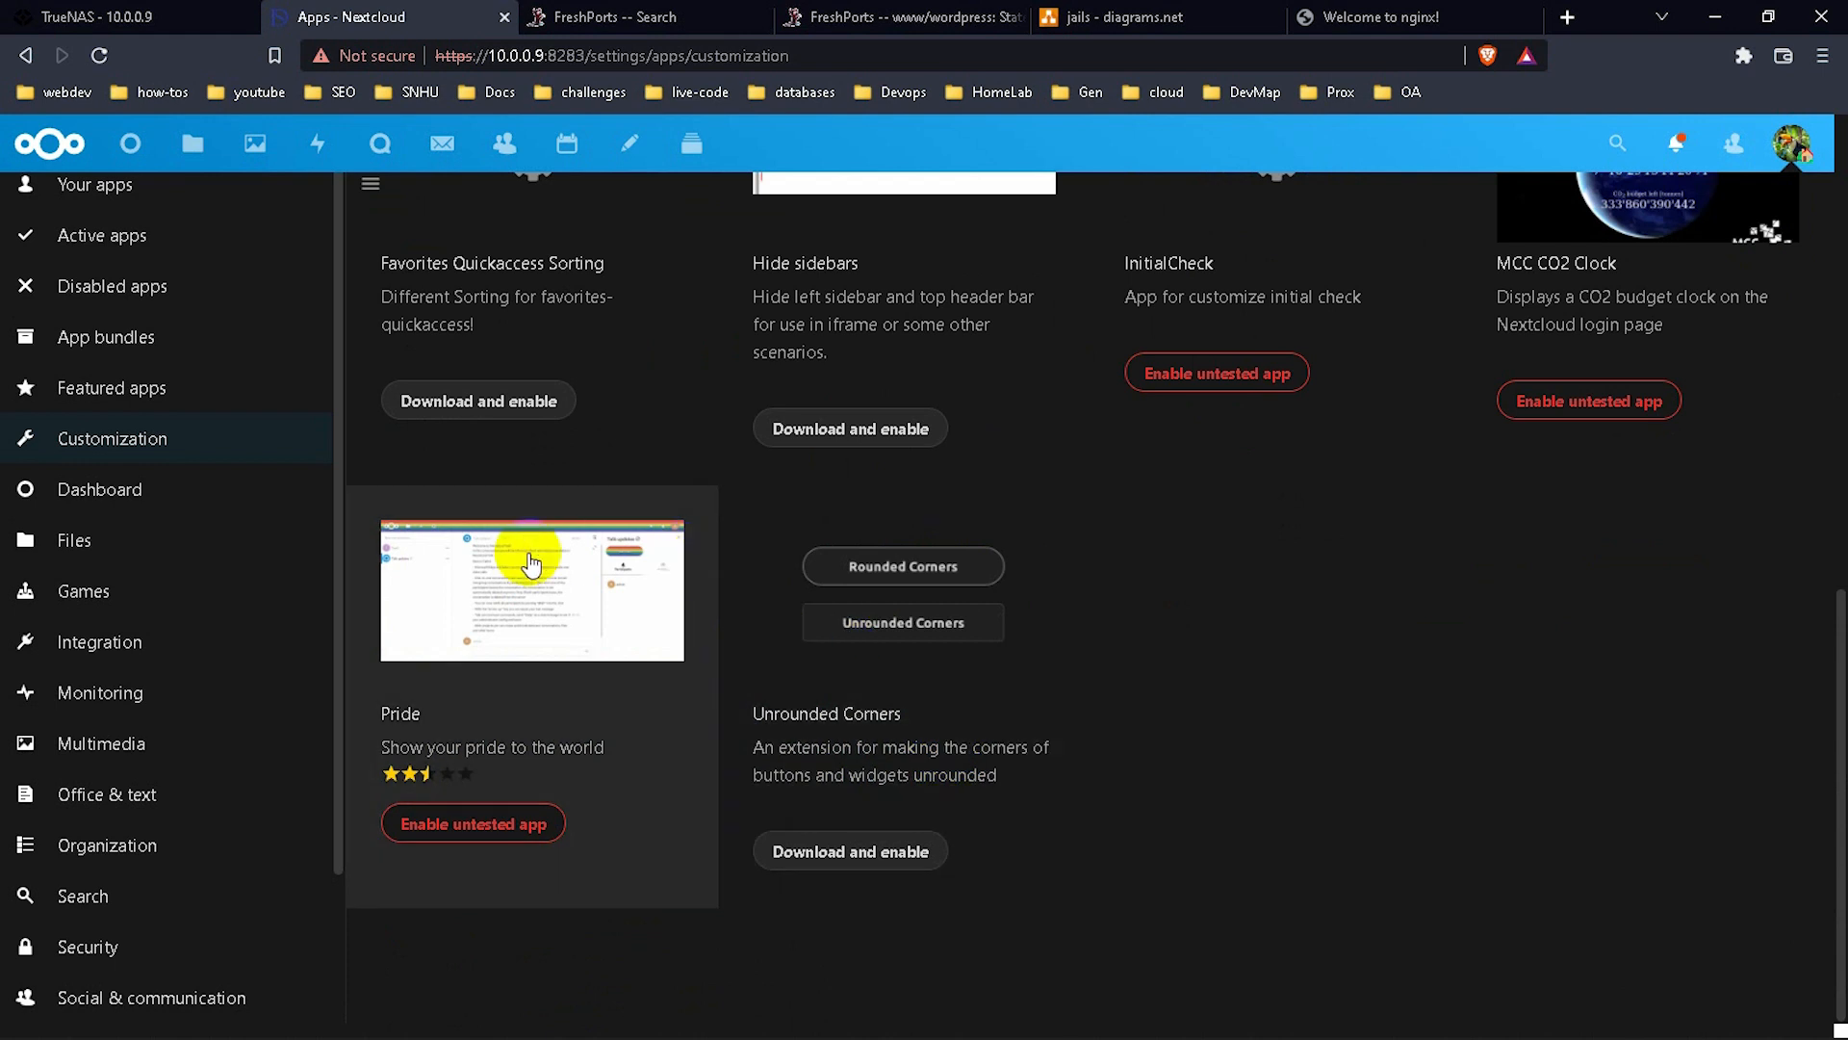
# Download and enable the GitHub integration and Analytics apps from the Dashboard category.
pyautogui.click(240, 515)
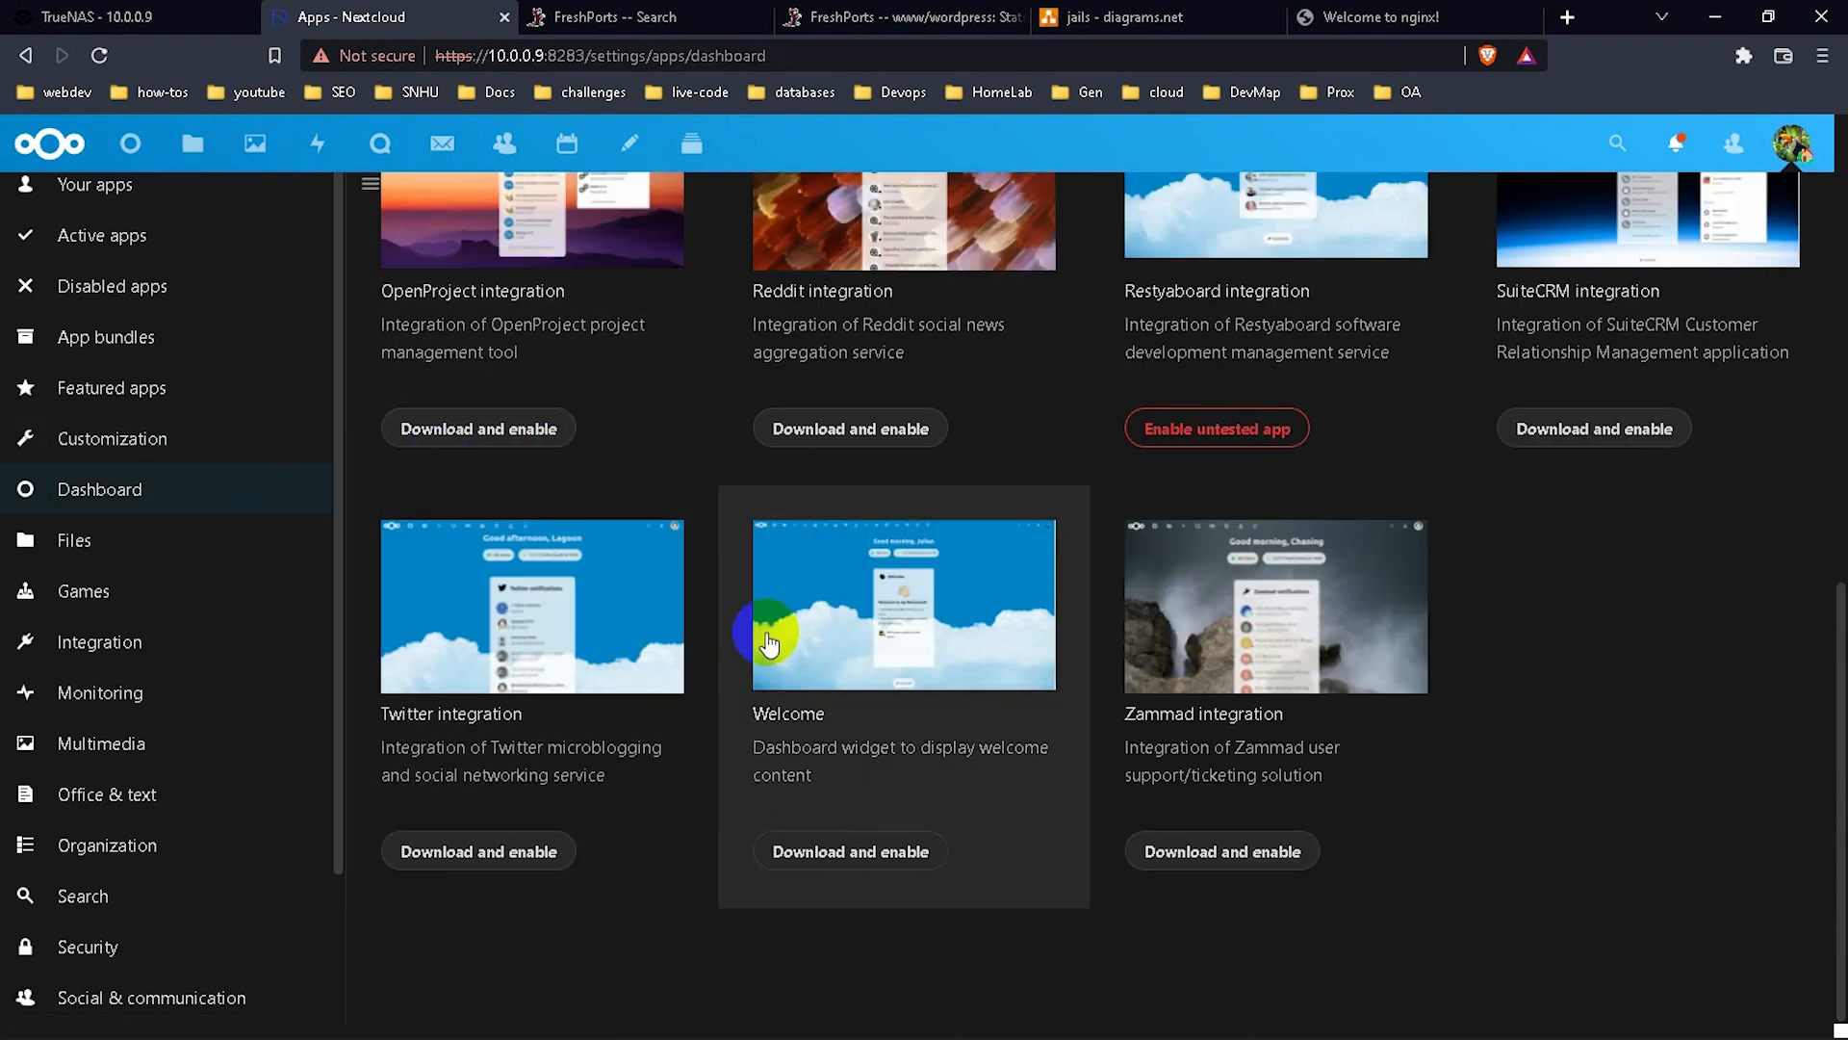
pyautogui.scroll(3, 1248, 571)
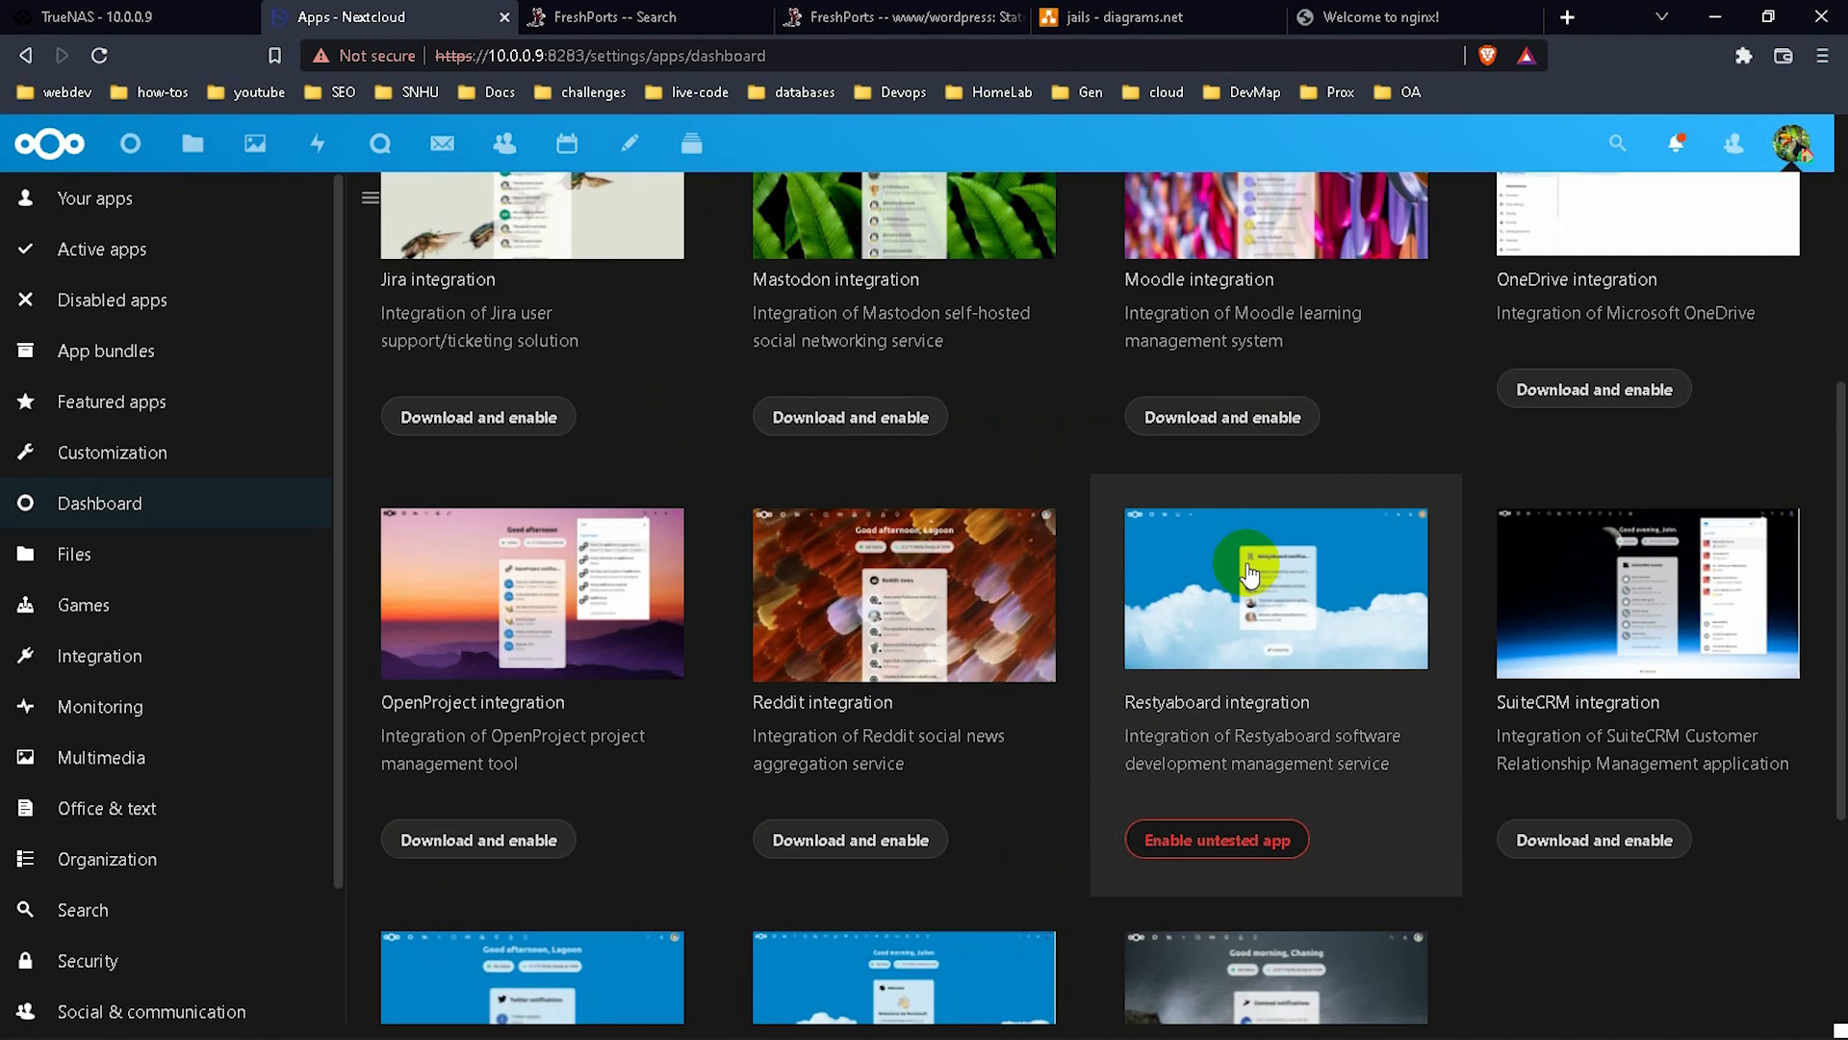
pyautogui.scroll(3, 1316, 500)
pyautogui.scroll(3, 1176, 428)
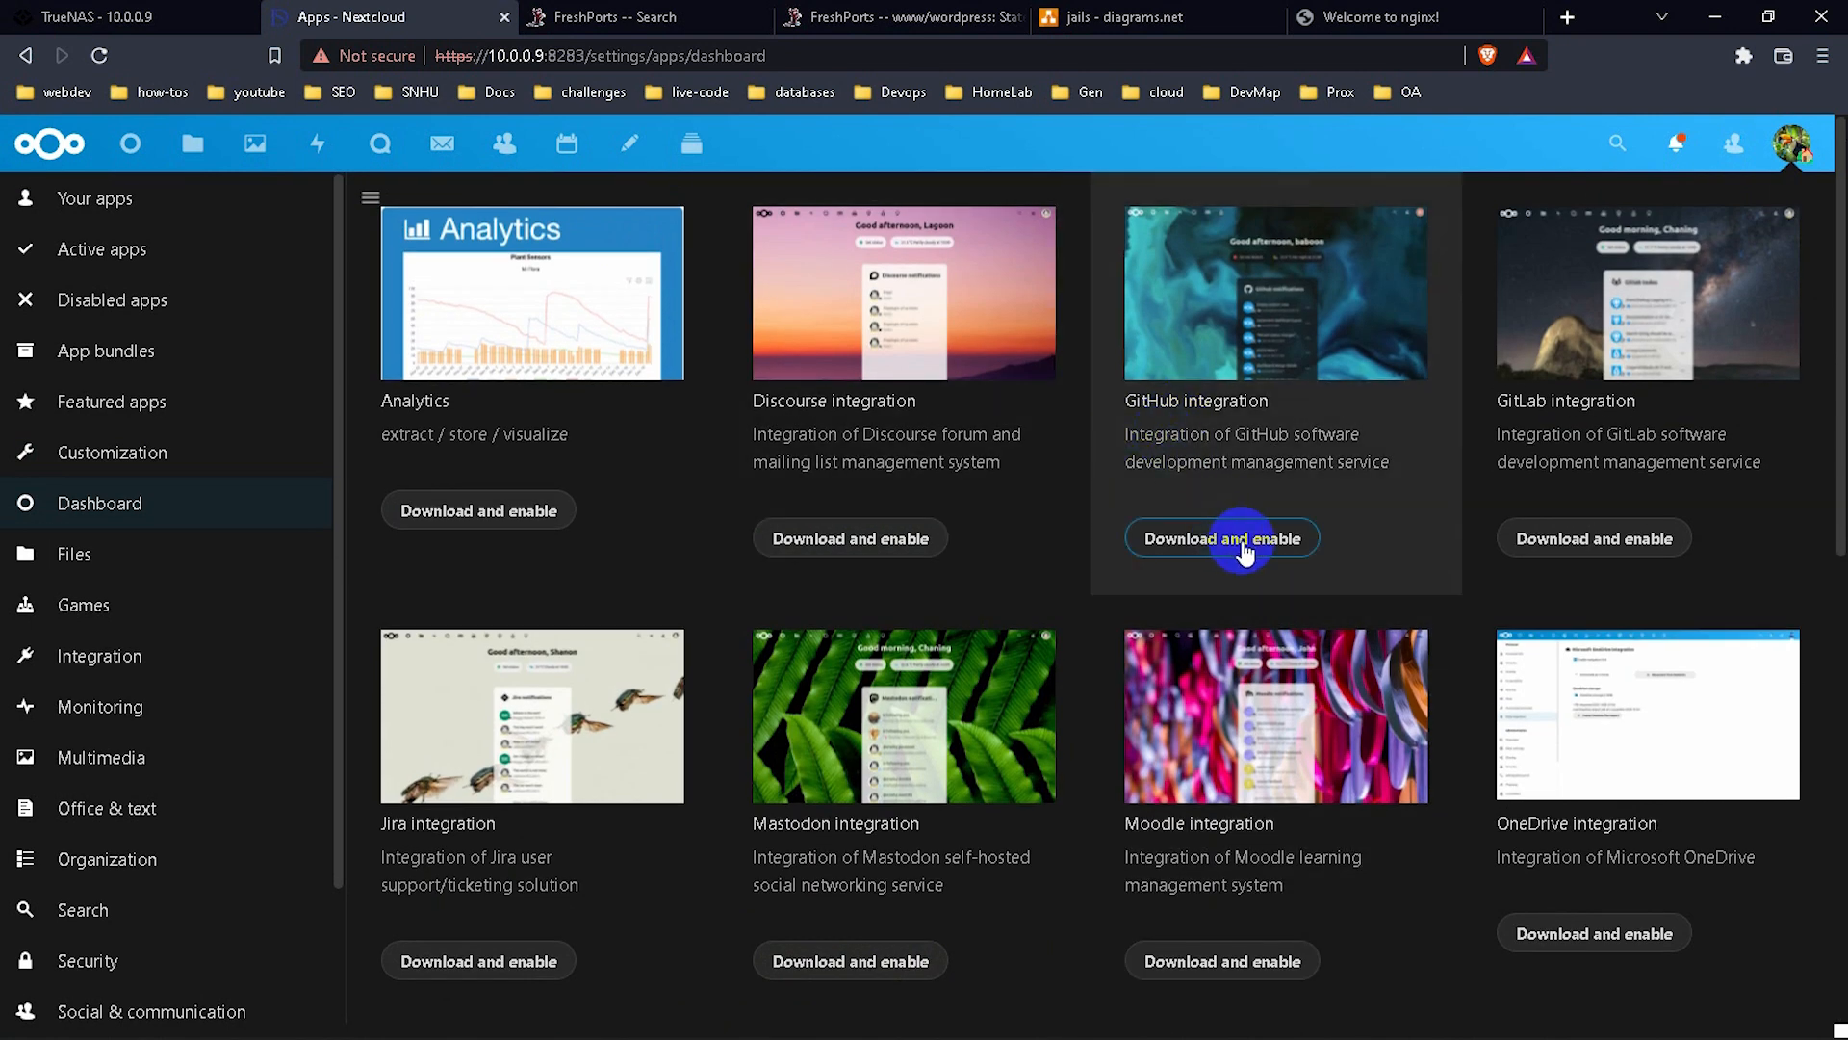
pyautogui.click(1241, 541)
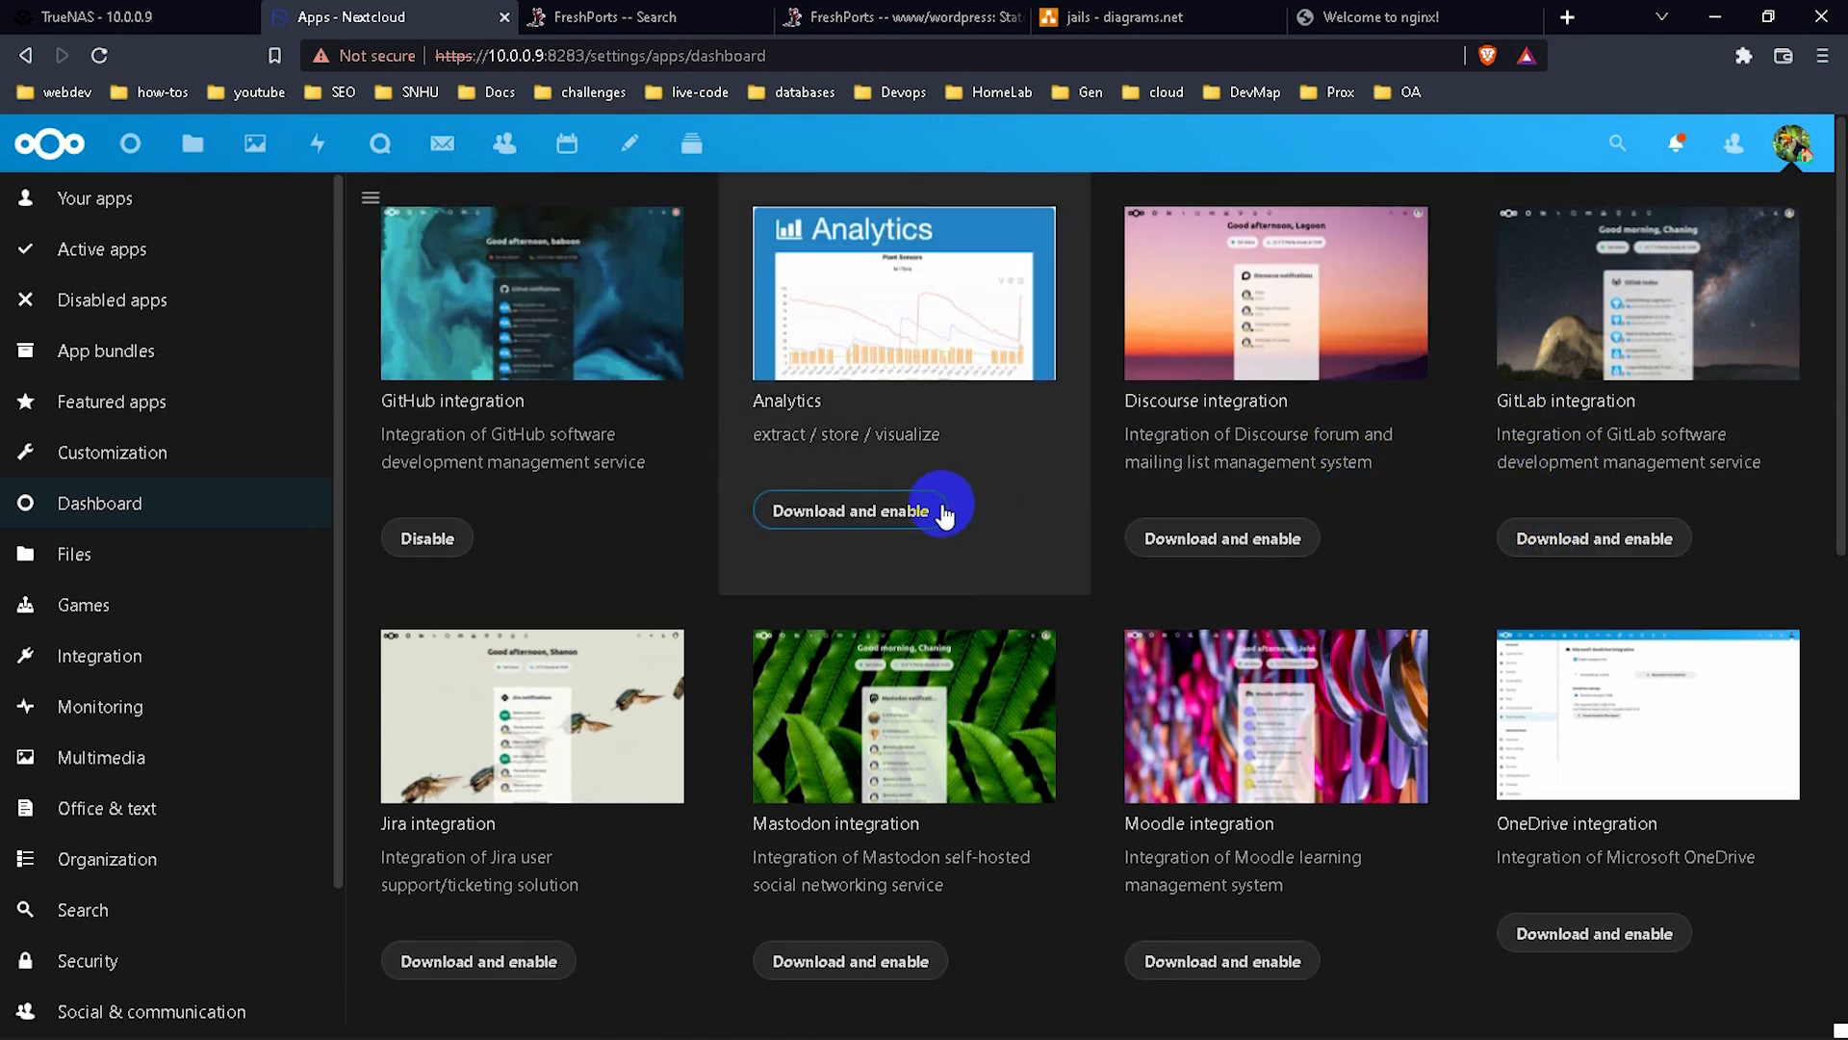
pyautogui.click(901, 512)
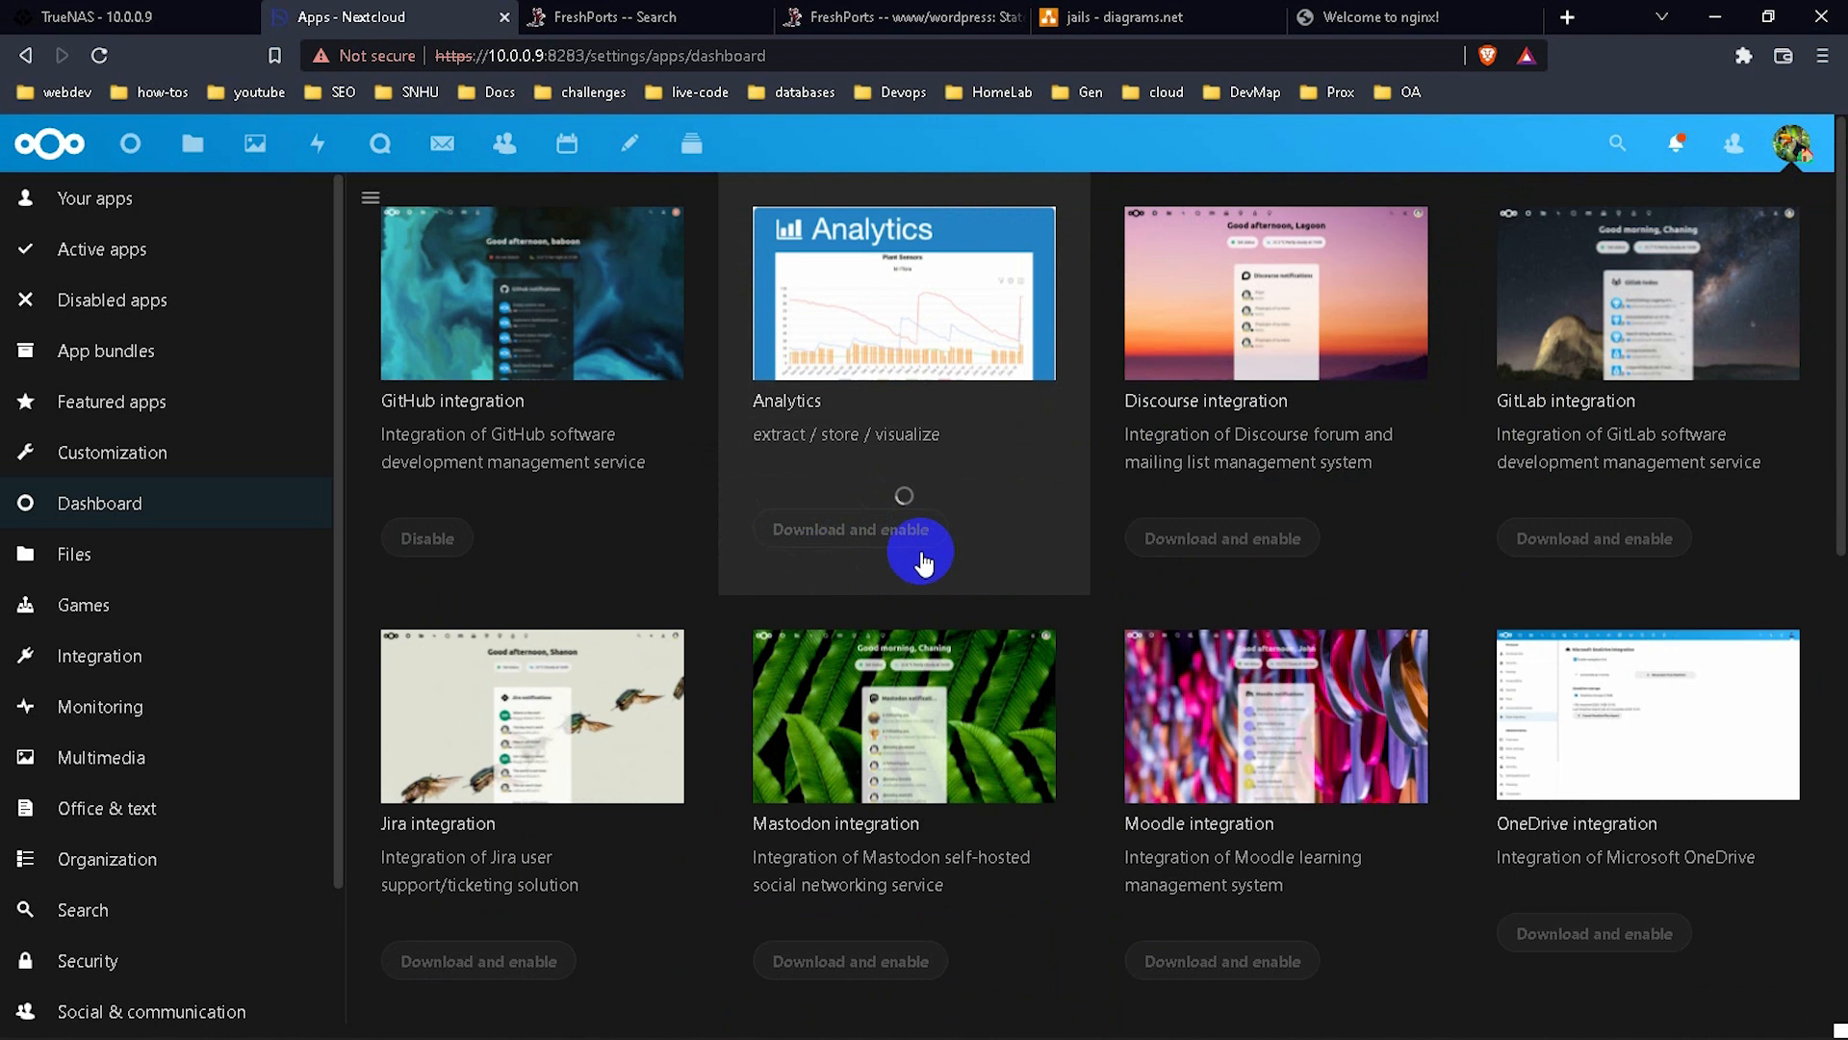
pyautogui.scroll(-1, 1107, 554)
pyautogui.scroll(-1, 1152, 567)
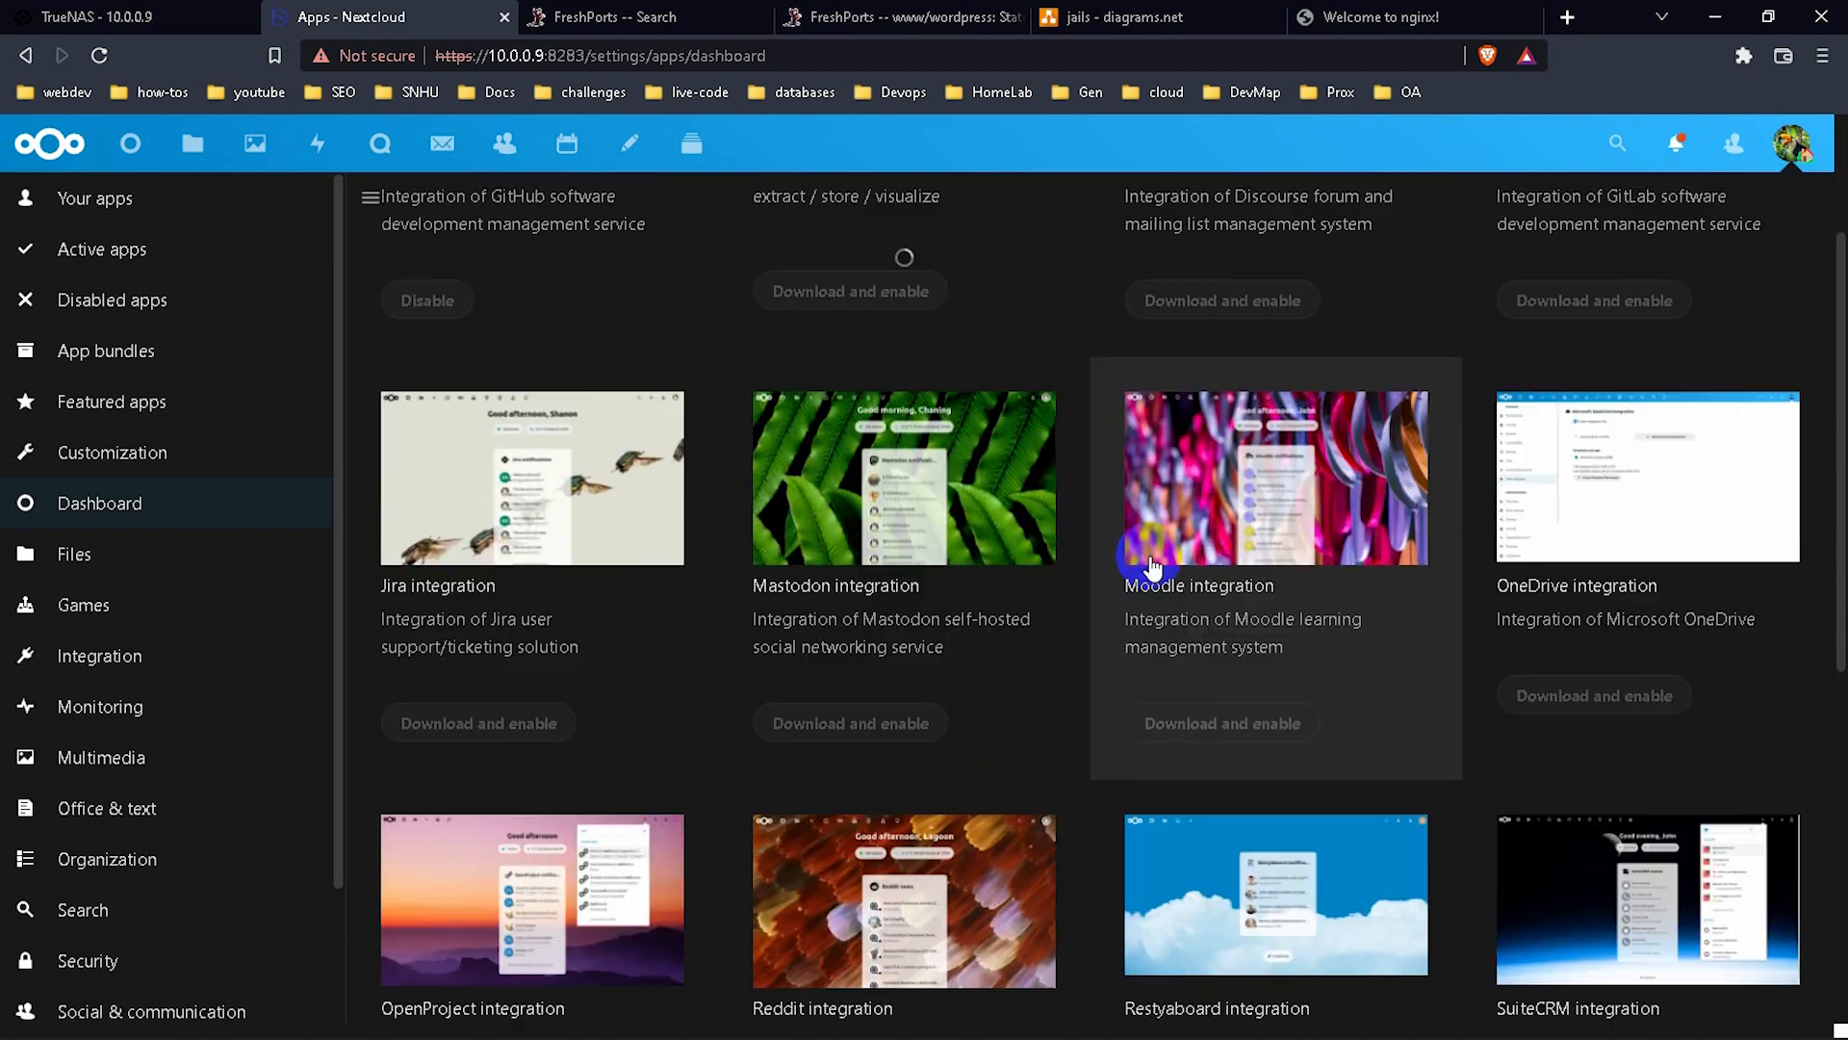
pyautogui.scroll(-1, 1153, 568)
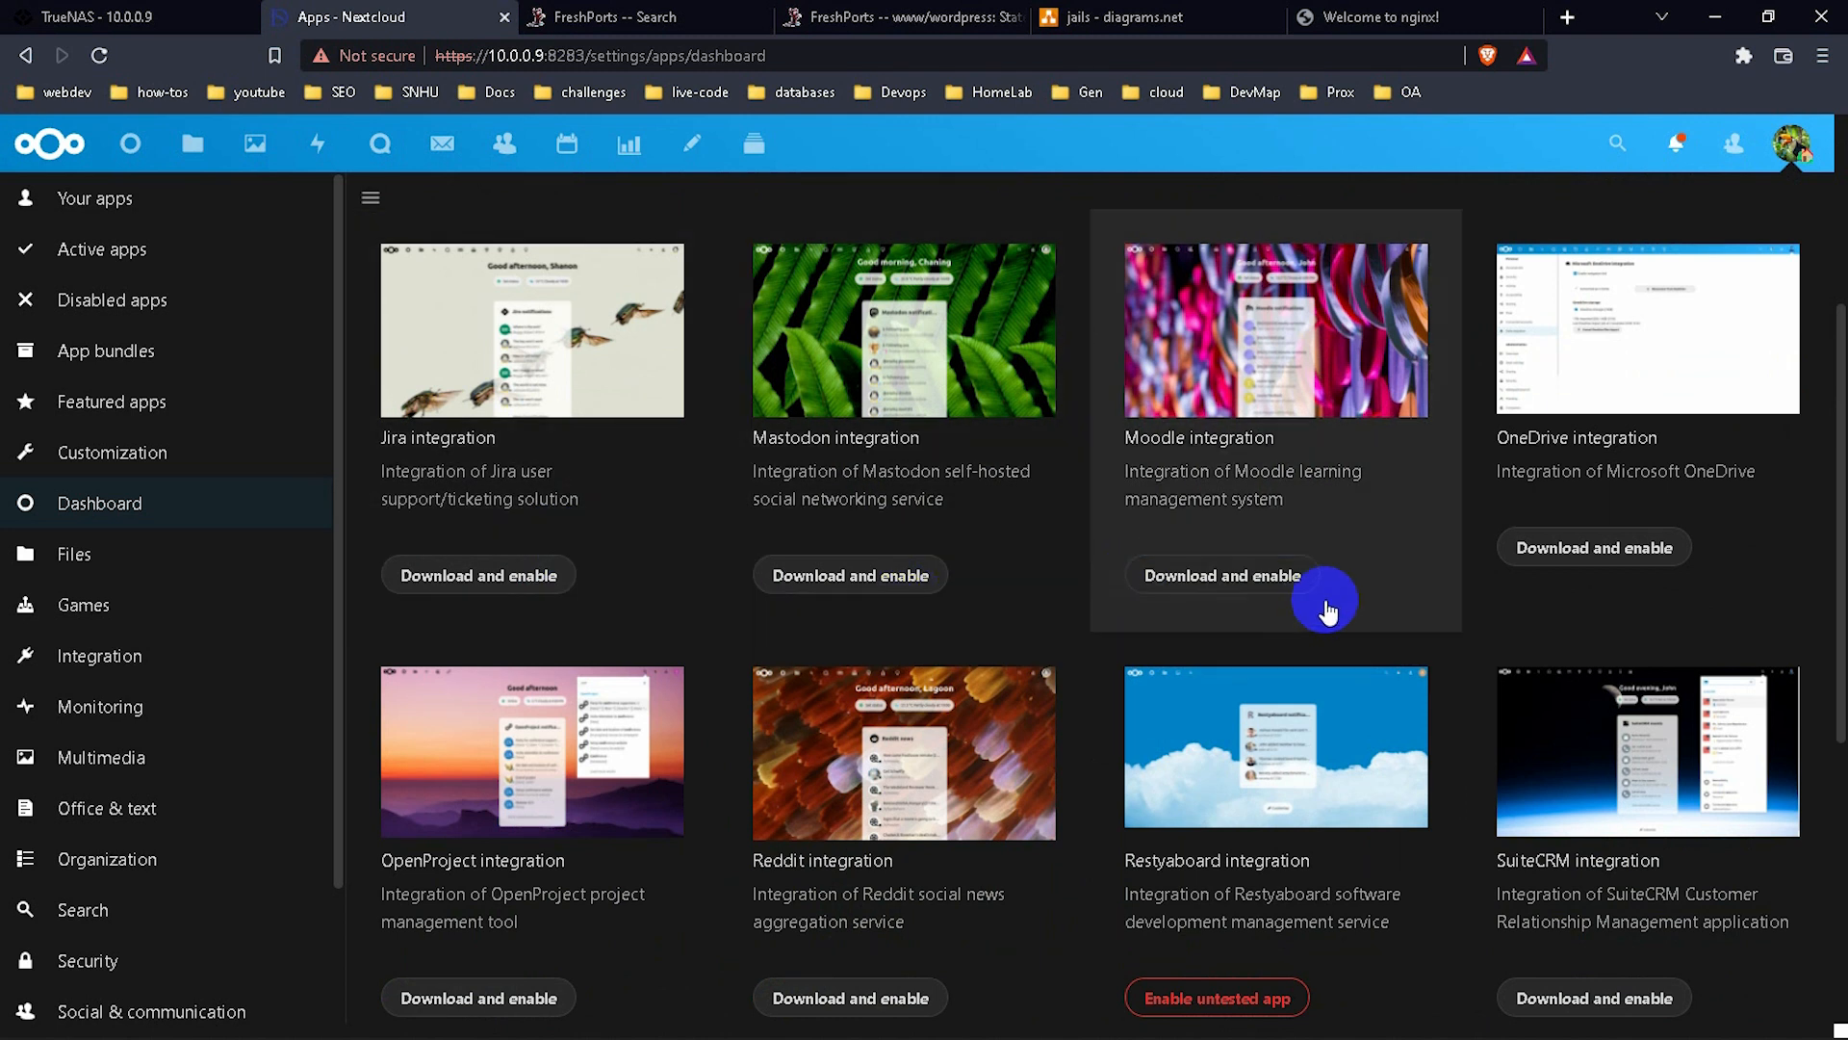
pyautogui.scroll(-3, 1470, 749)
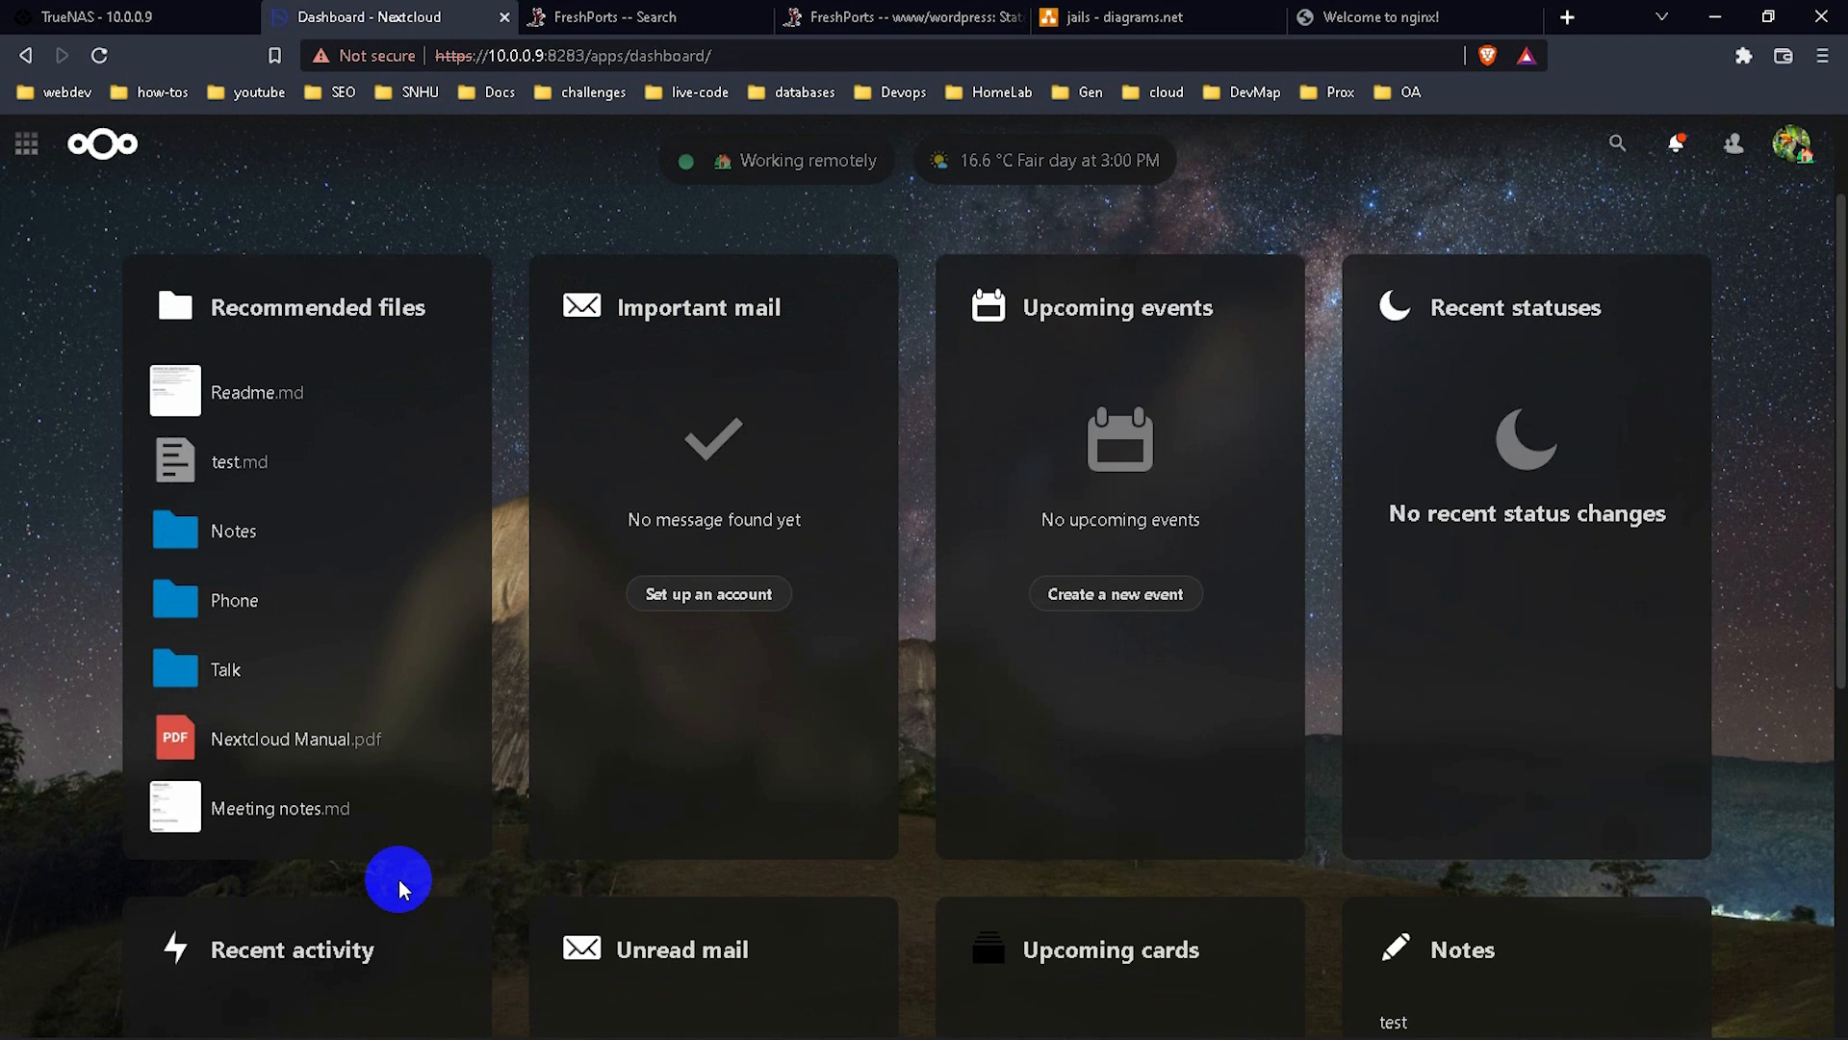
pyautogui.scroll(-5, 399, 879)
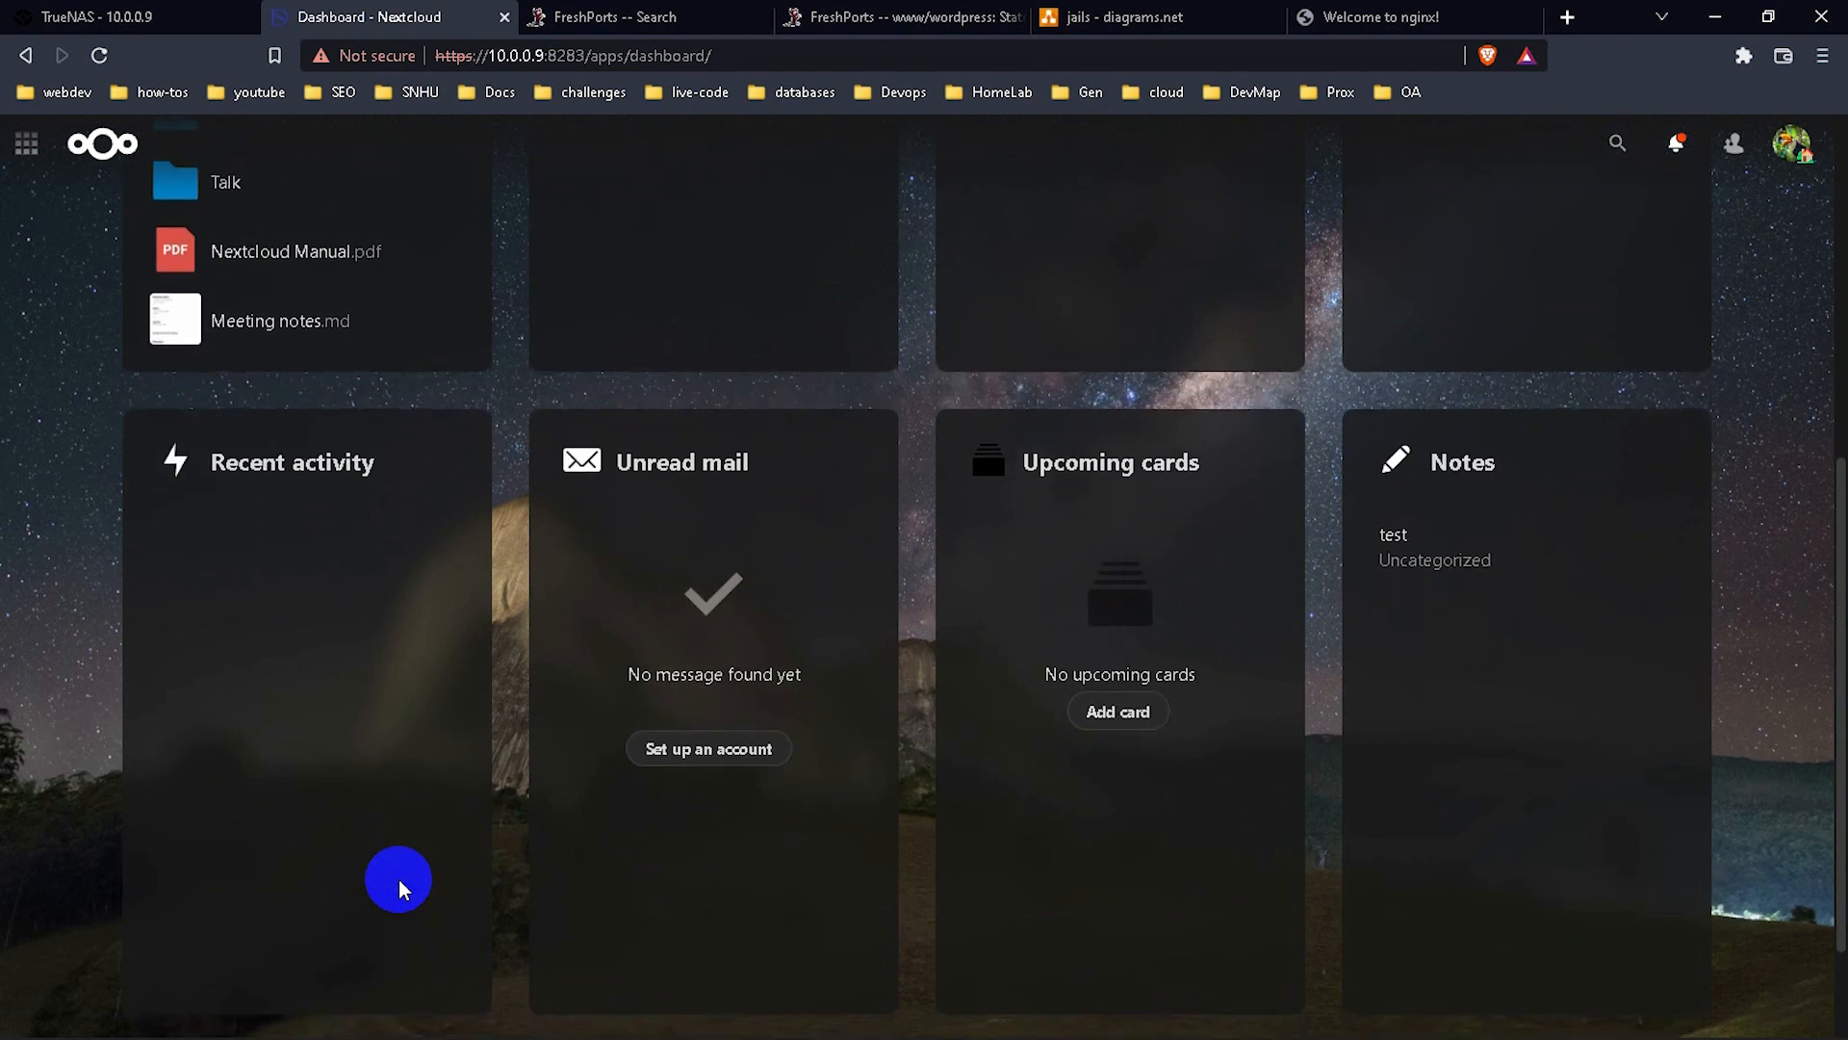
pyautogui.scroll(5, 399, 880)
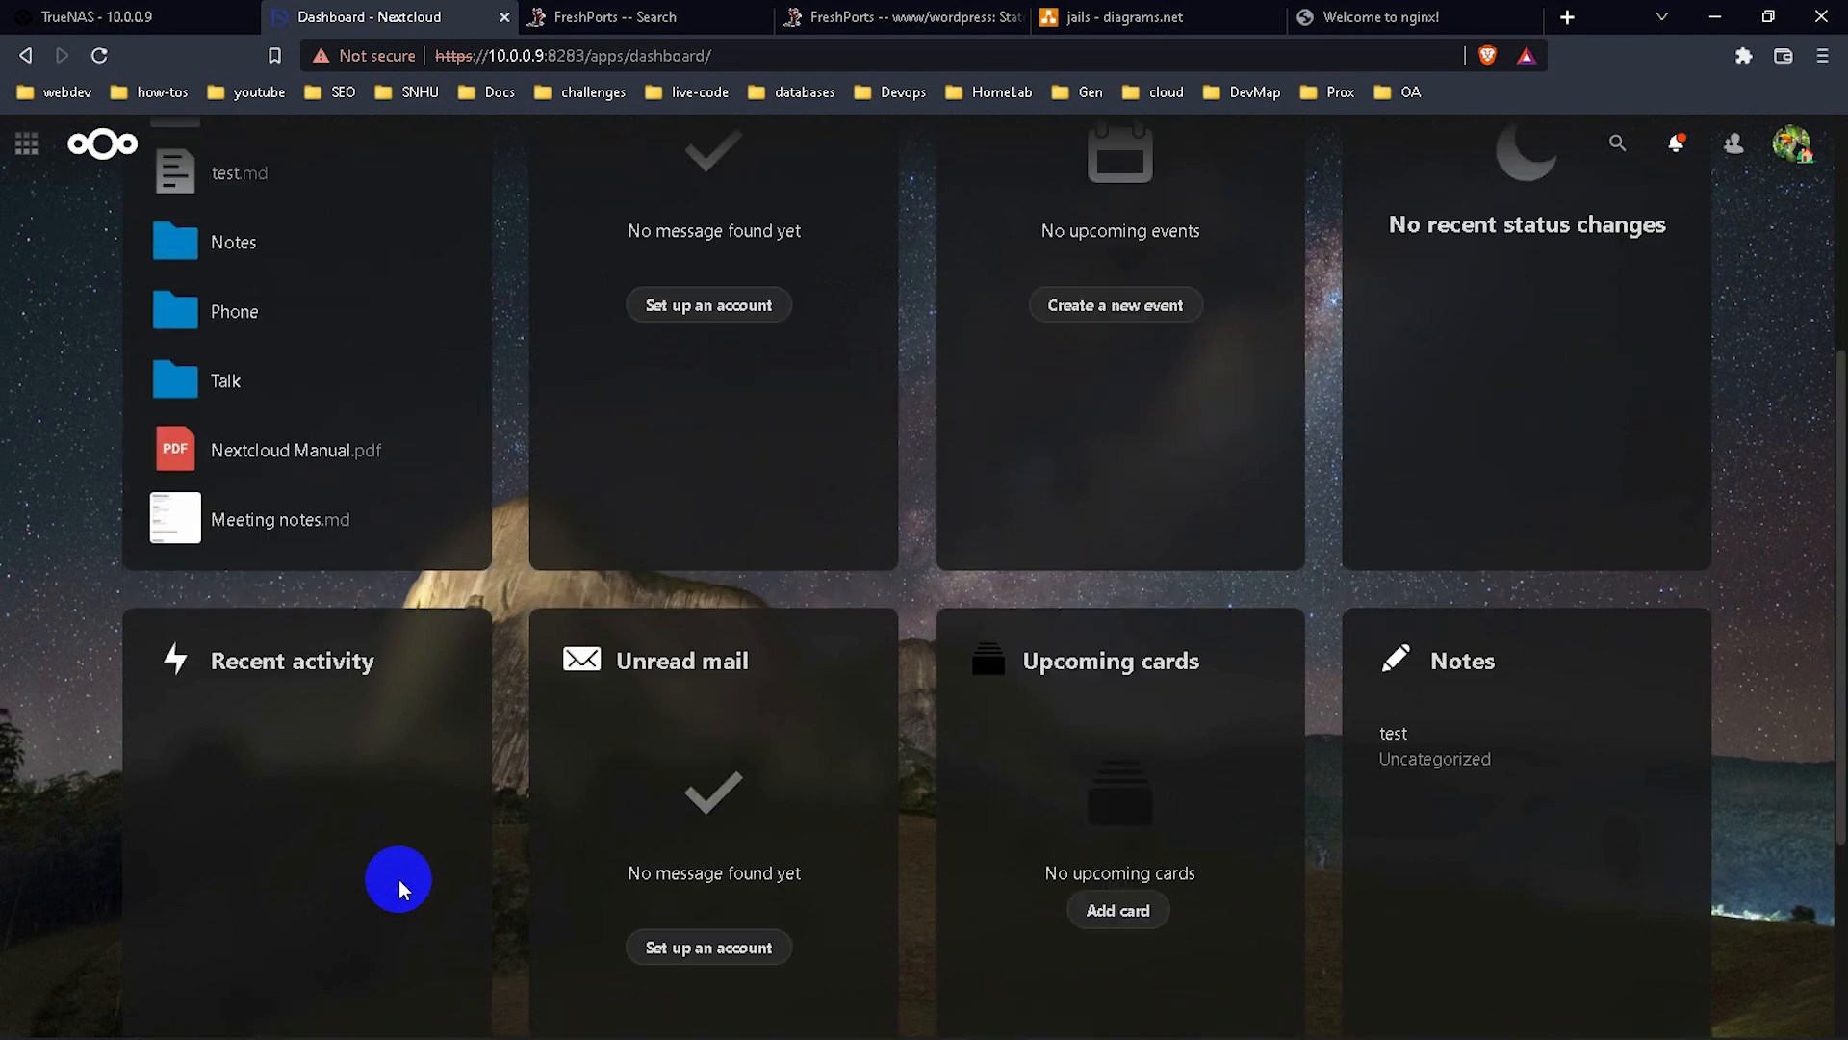